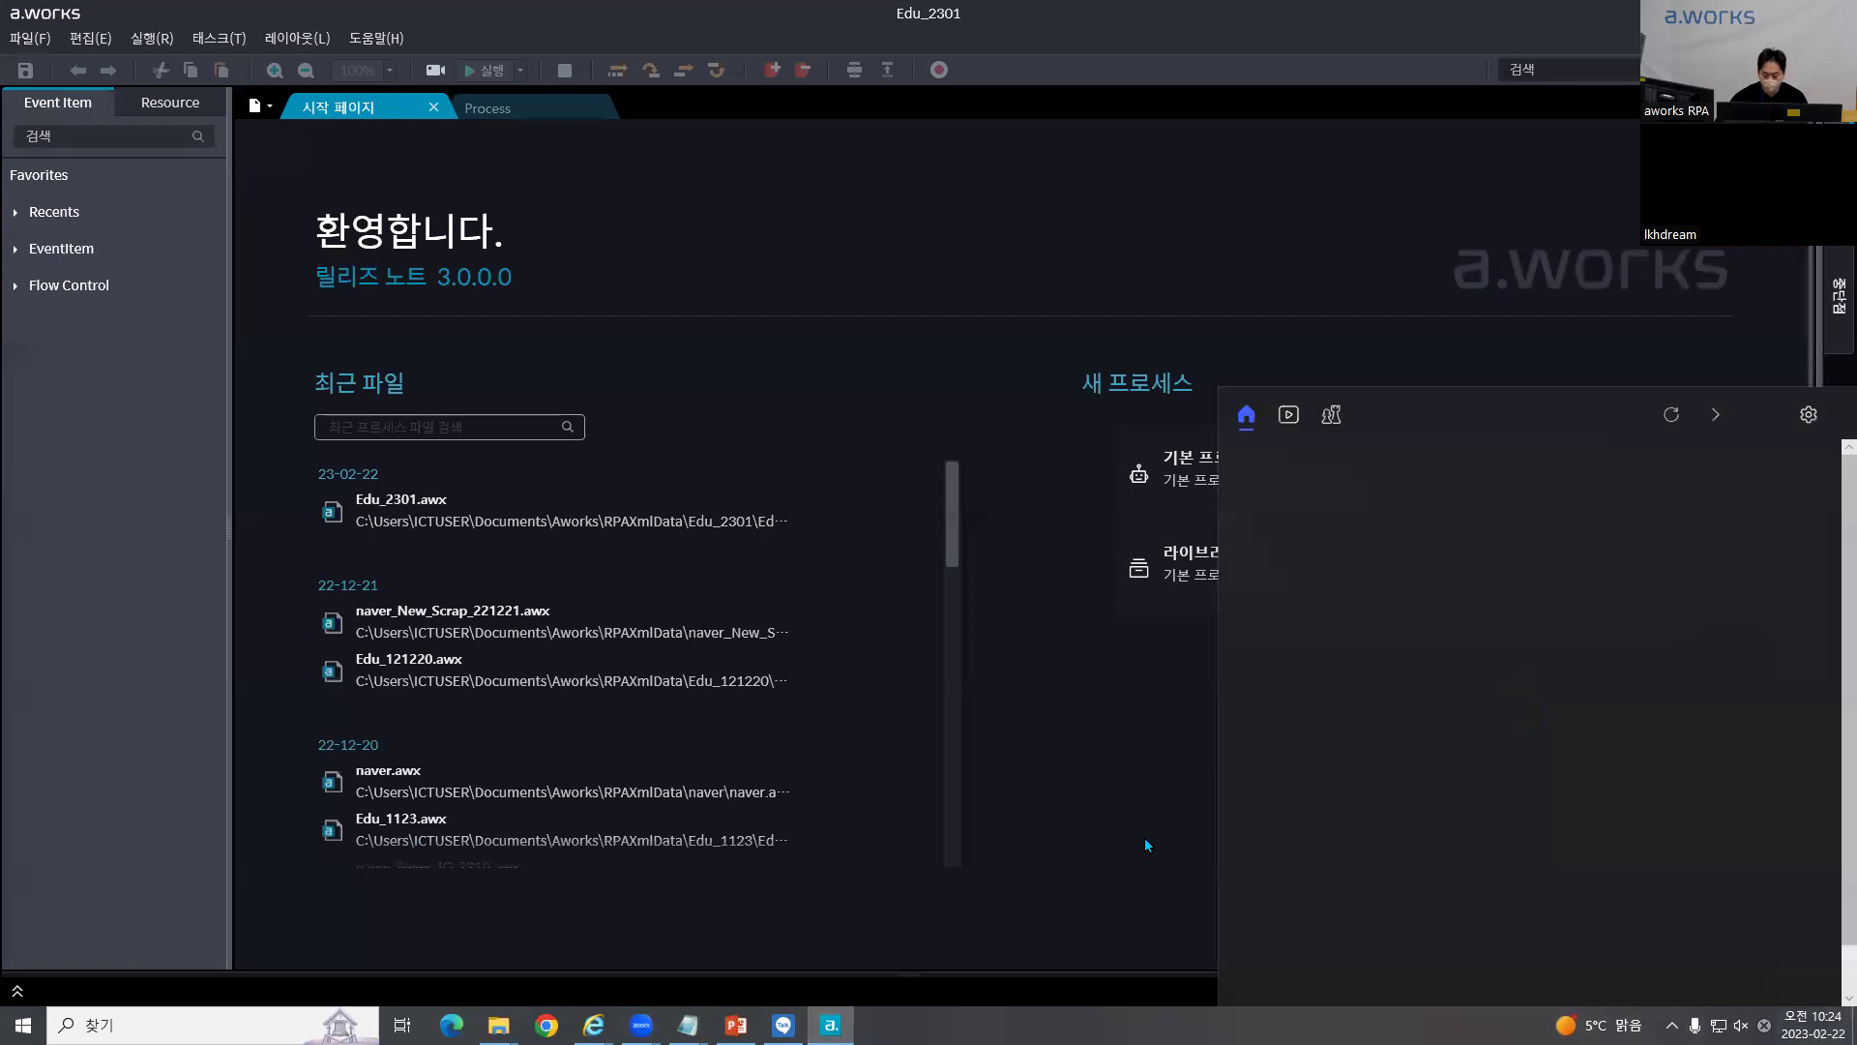
Step: Open the creation dialog for a new basic process (기본 프로세스)
click(1140, 838)
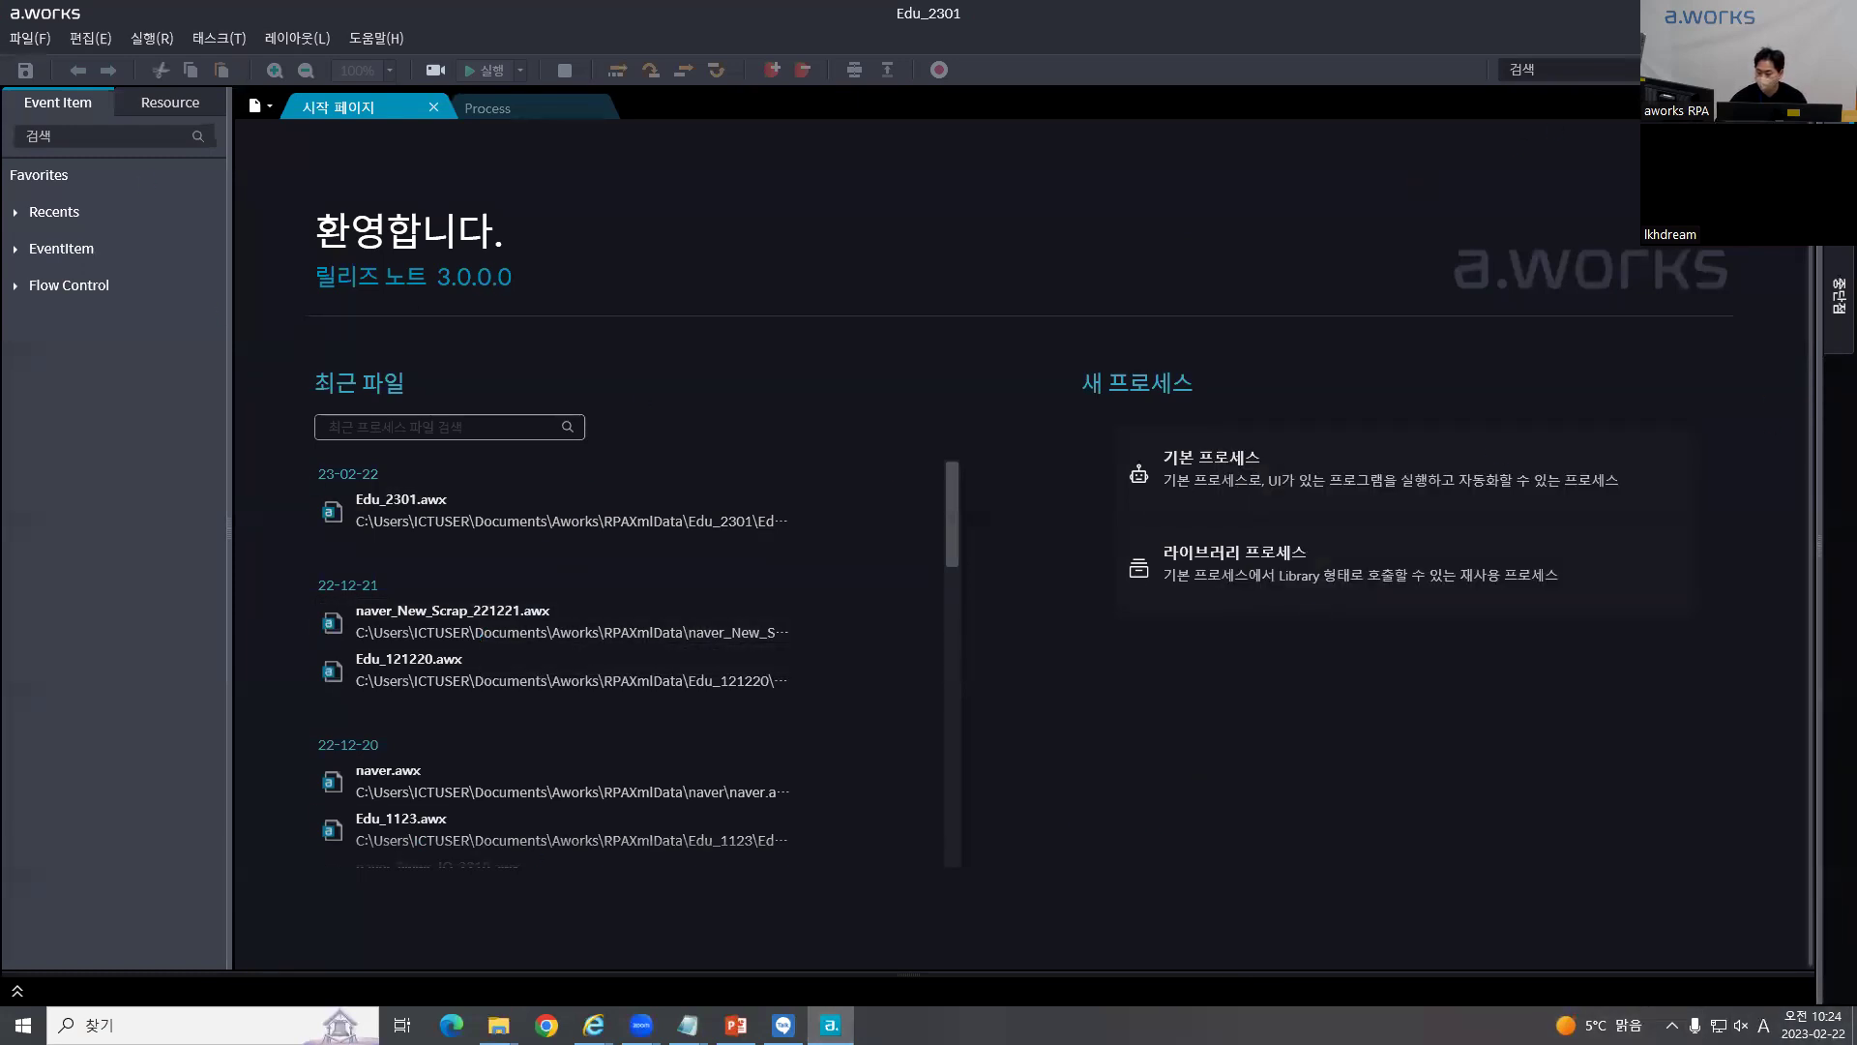
key(Hangul)
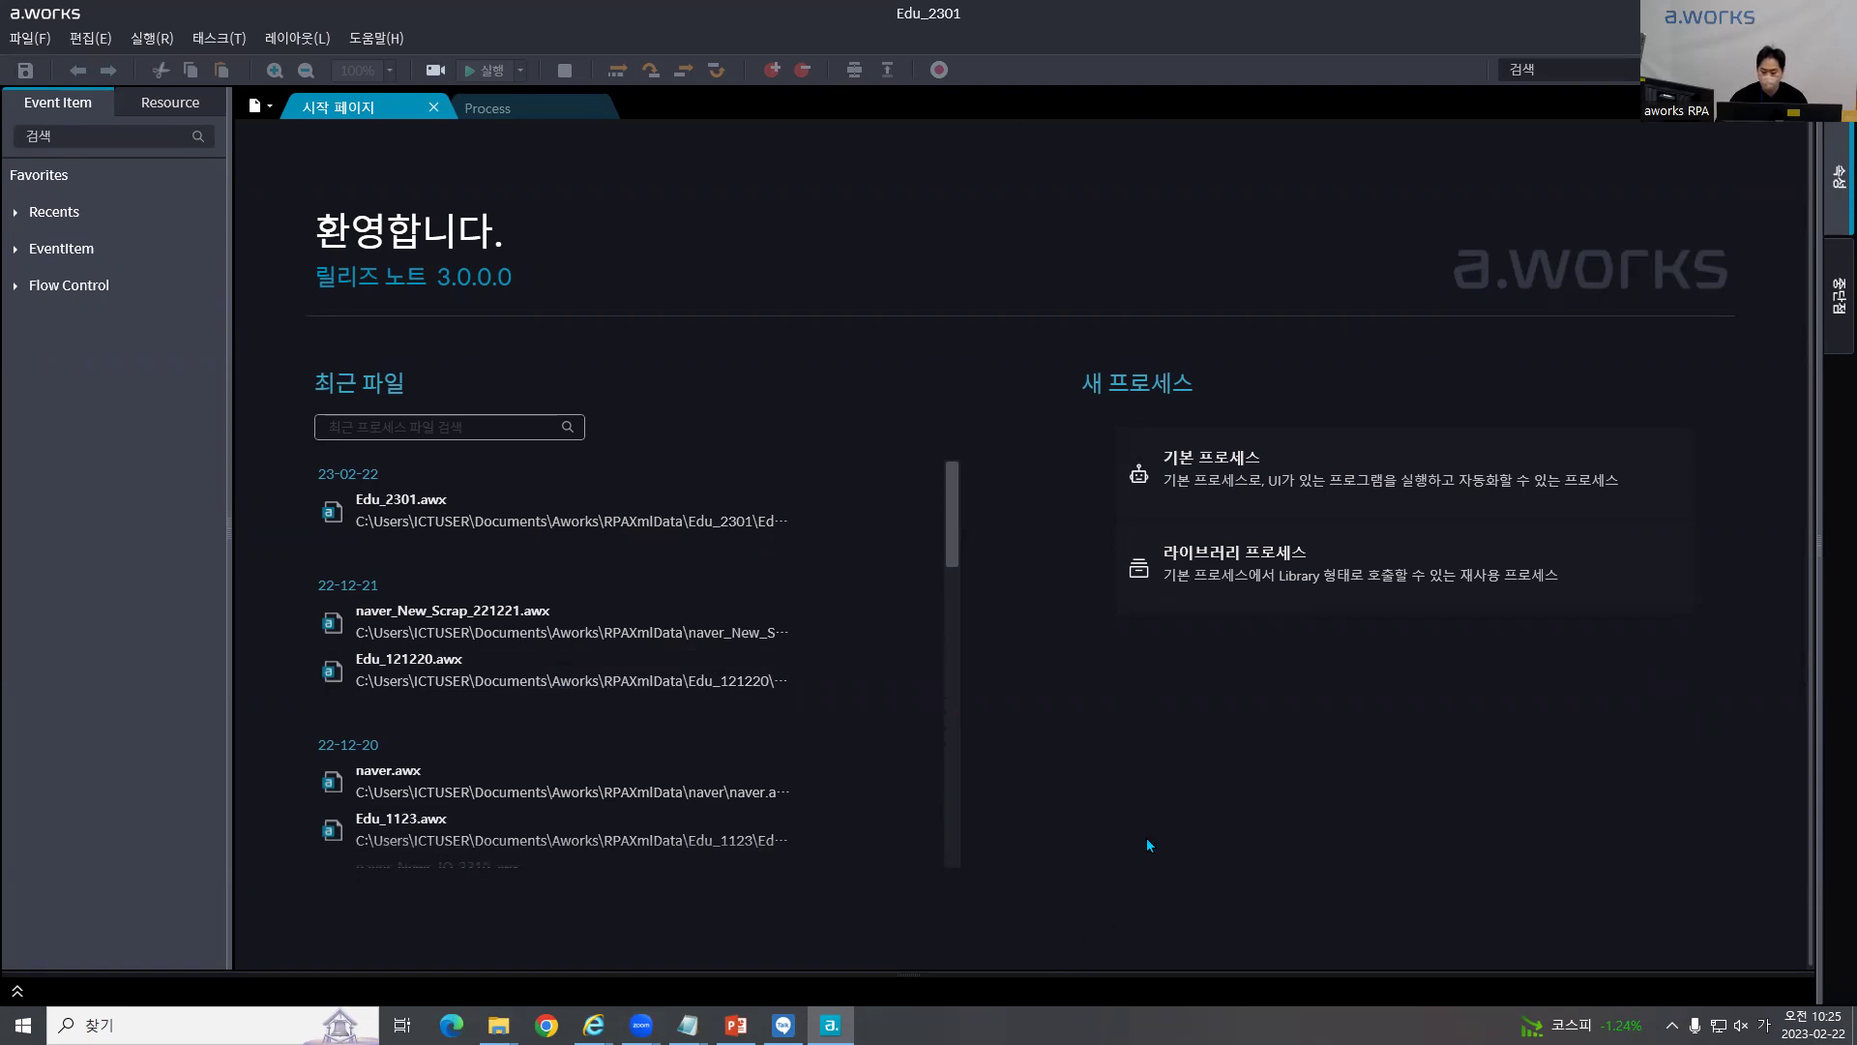
click(1209, 455)
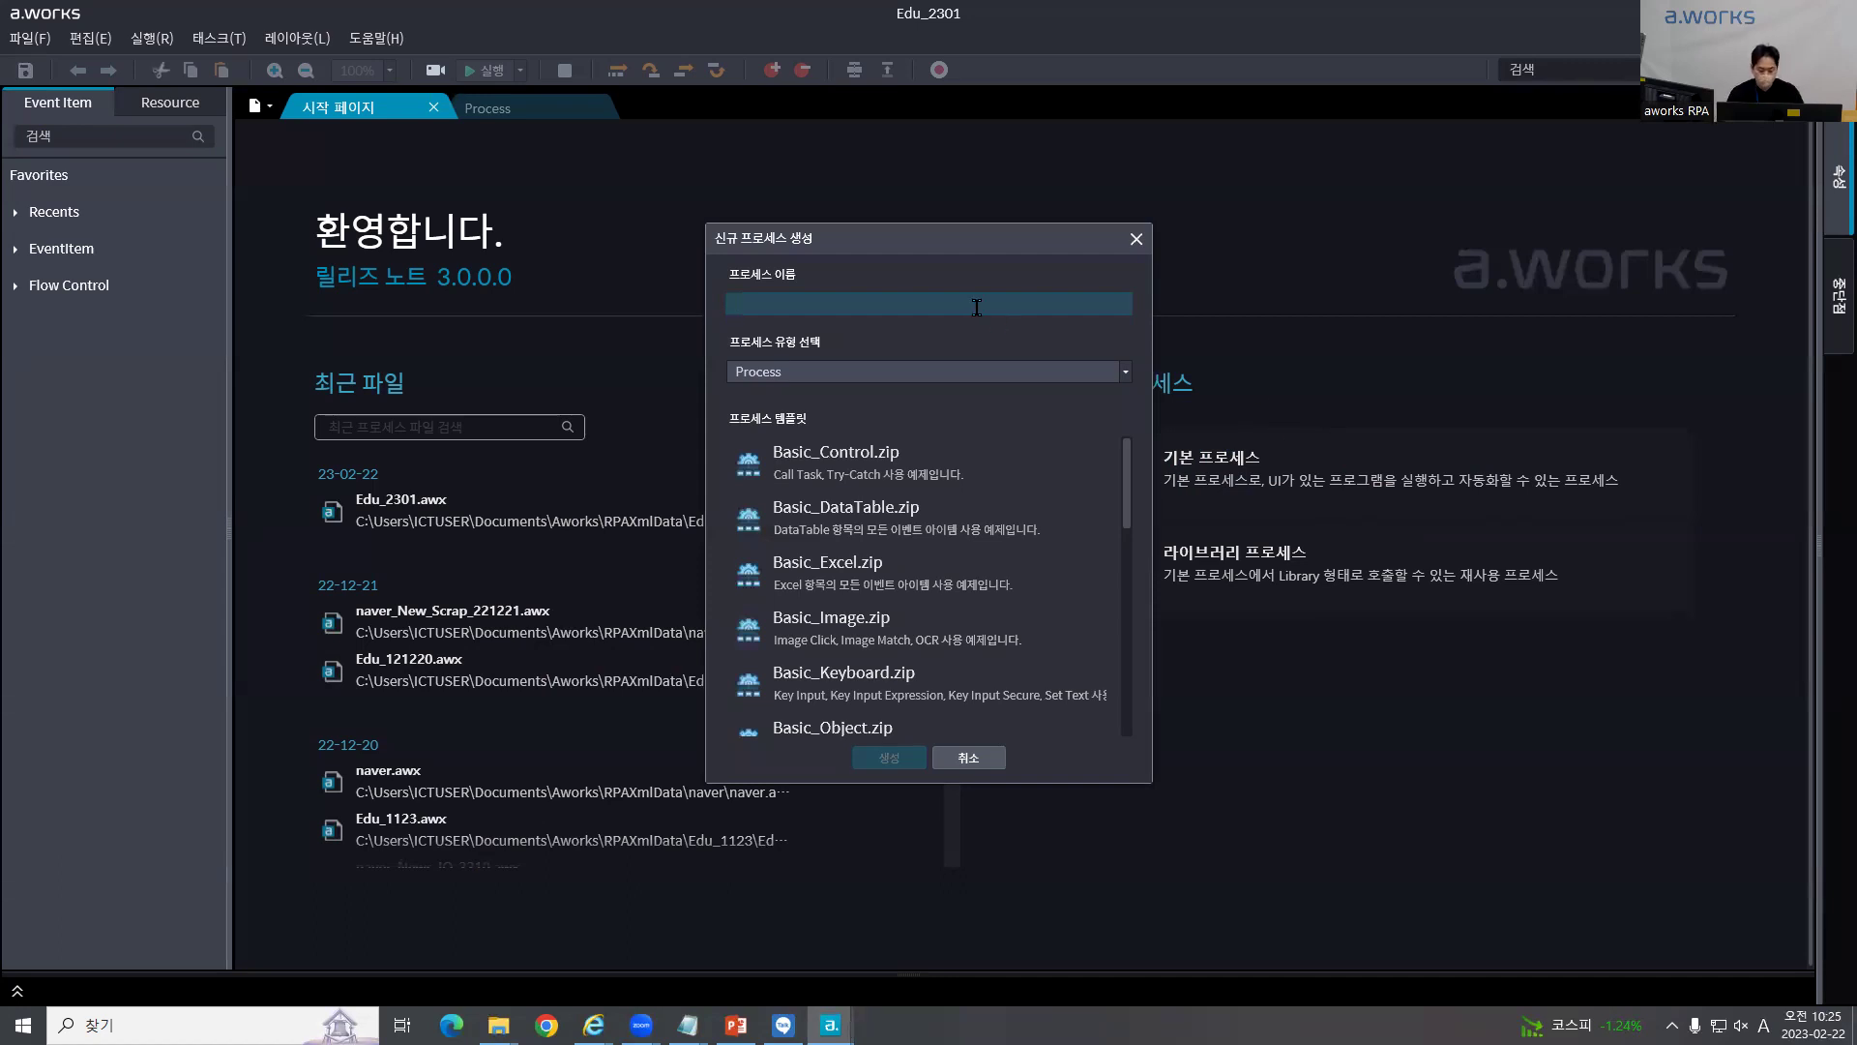
text(asdjklasd)
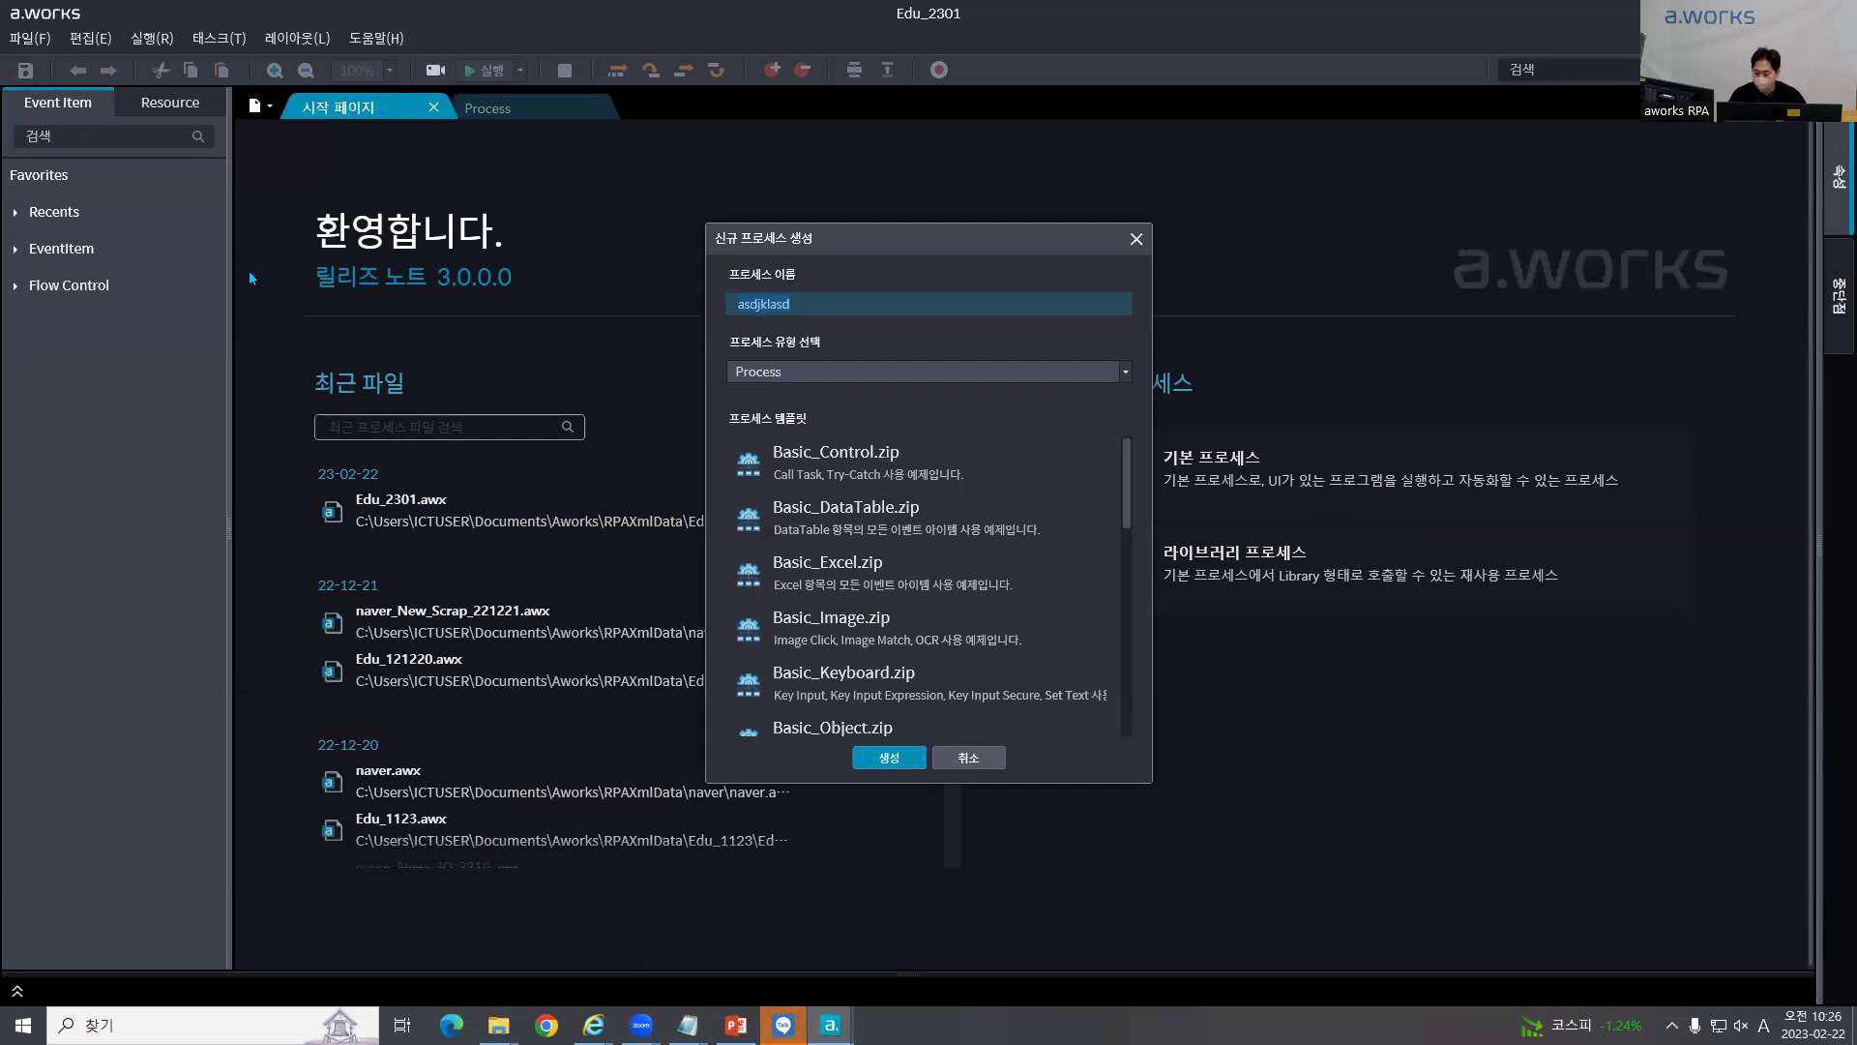
text(asdasd)
key(ctrl+a)
key(BackSpace)
text(asd)
key(BackSpace)
key(BackSpace)
key(BackSpace)
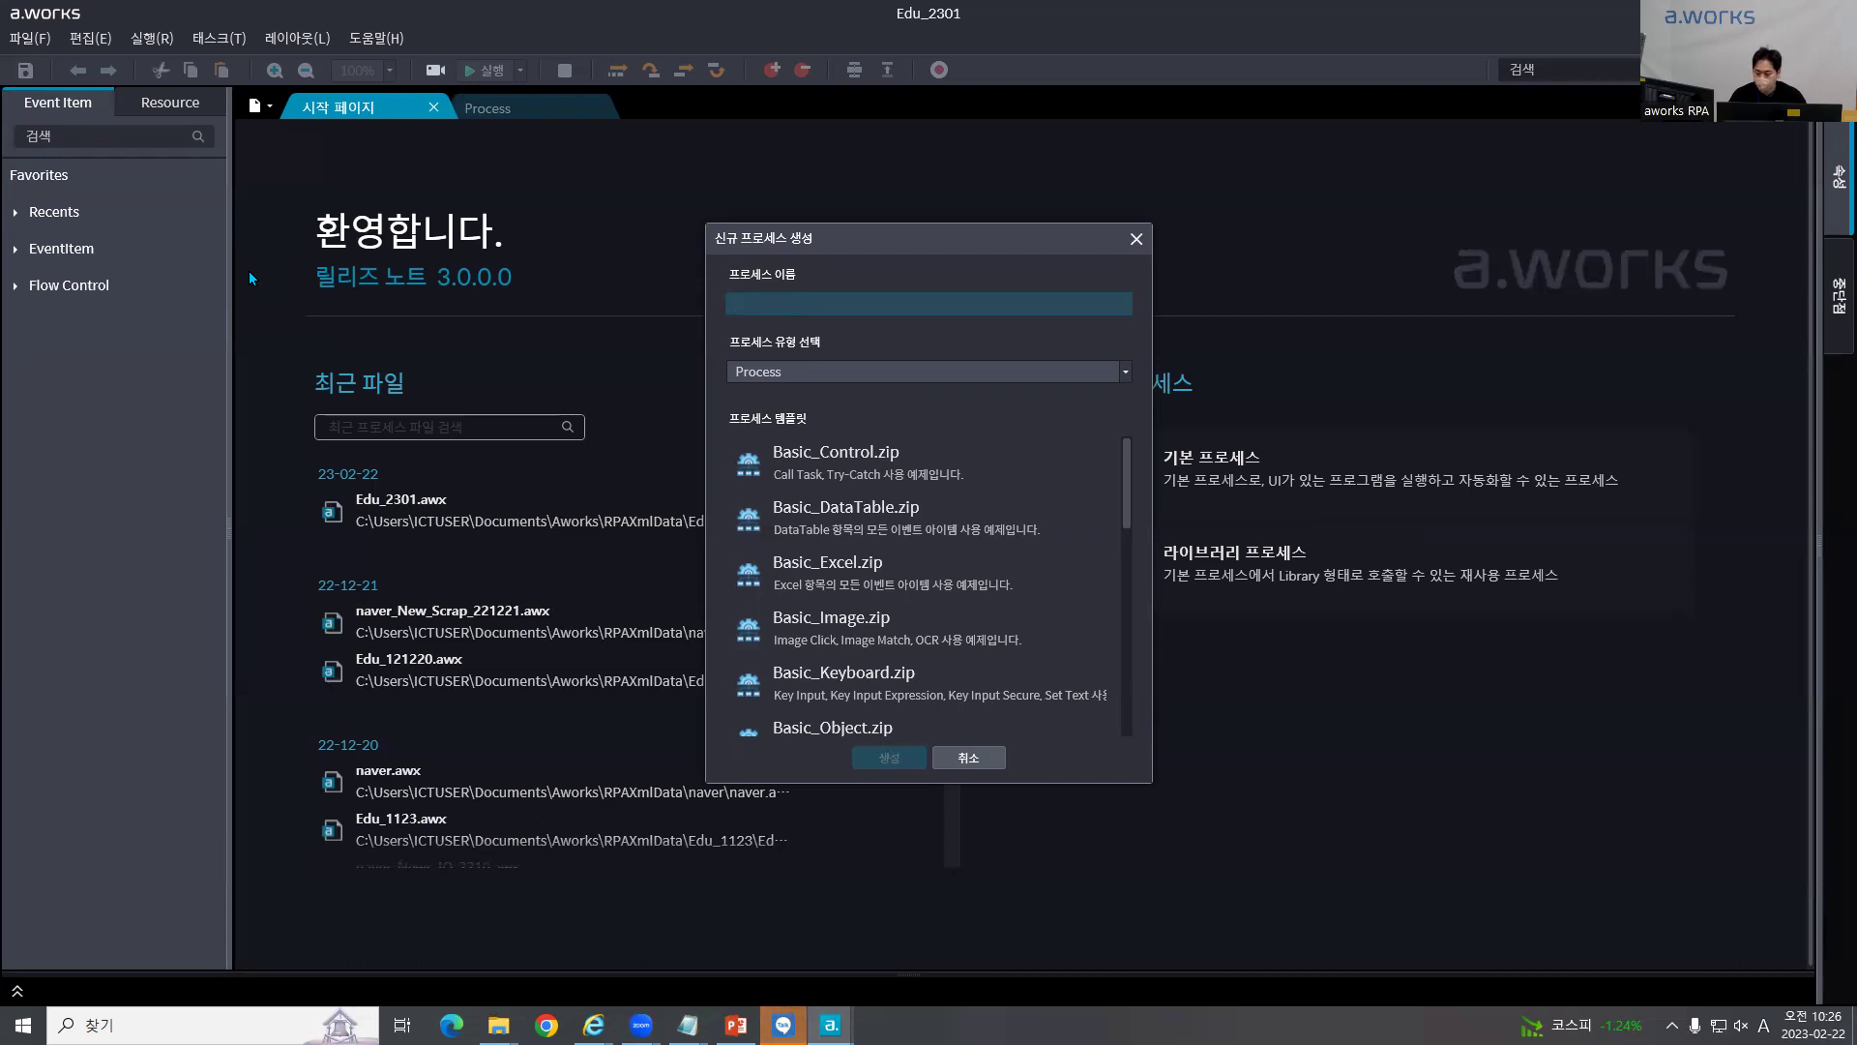
Step: Try to create the process under the name "a1_한@#!@$", mixing Korean and special characters
text(a1_)
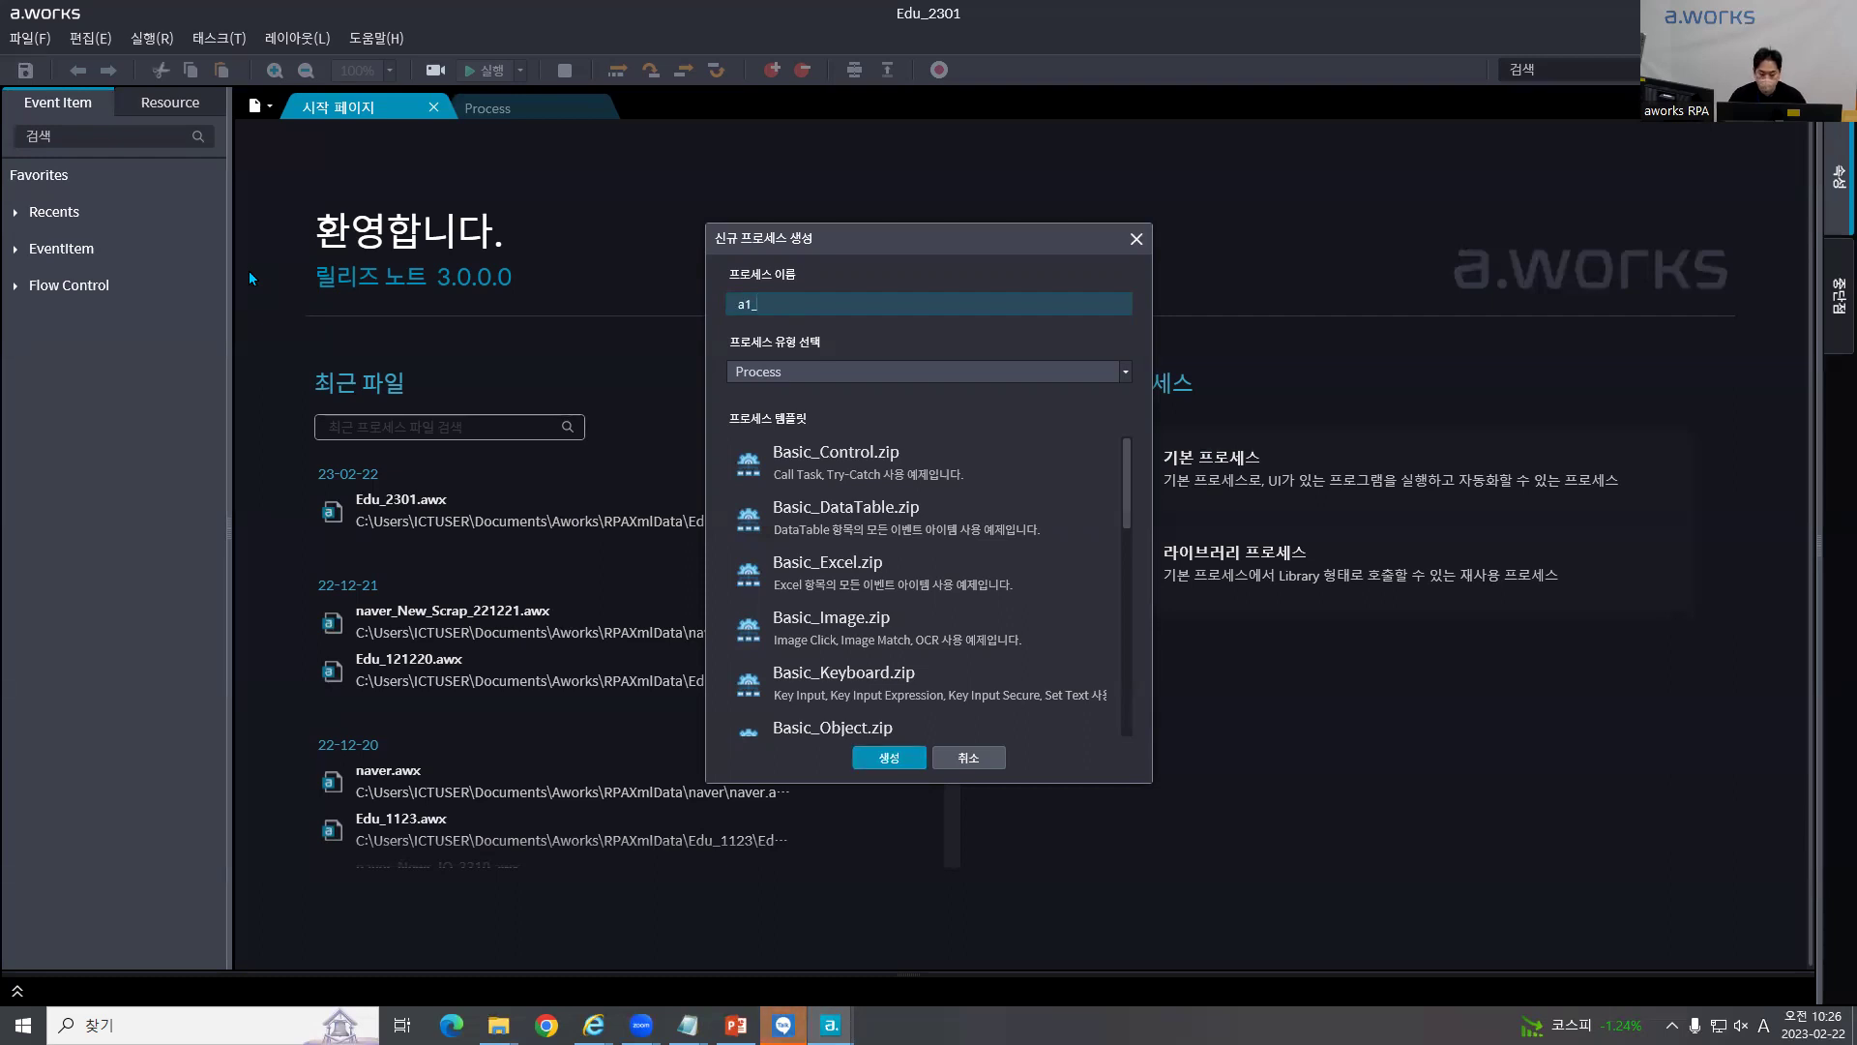
key(Hangul)
text(환)
text(@#)
text(!@$)
click(885, 760)
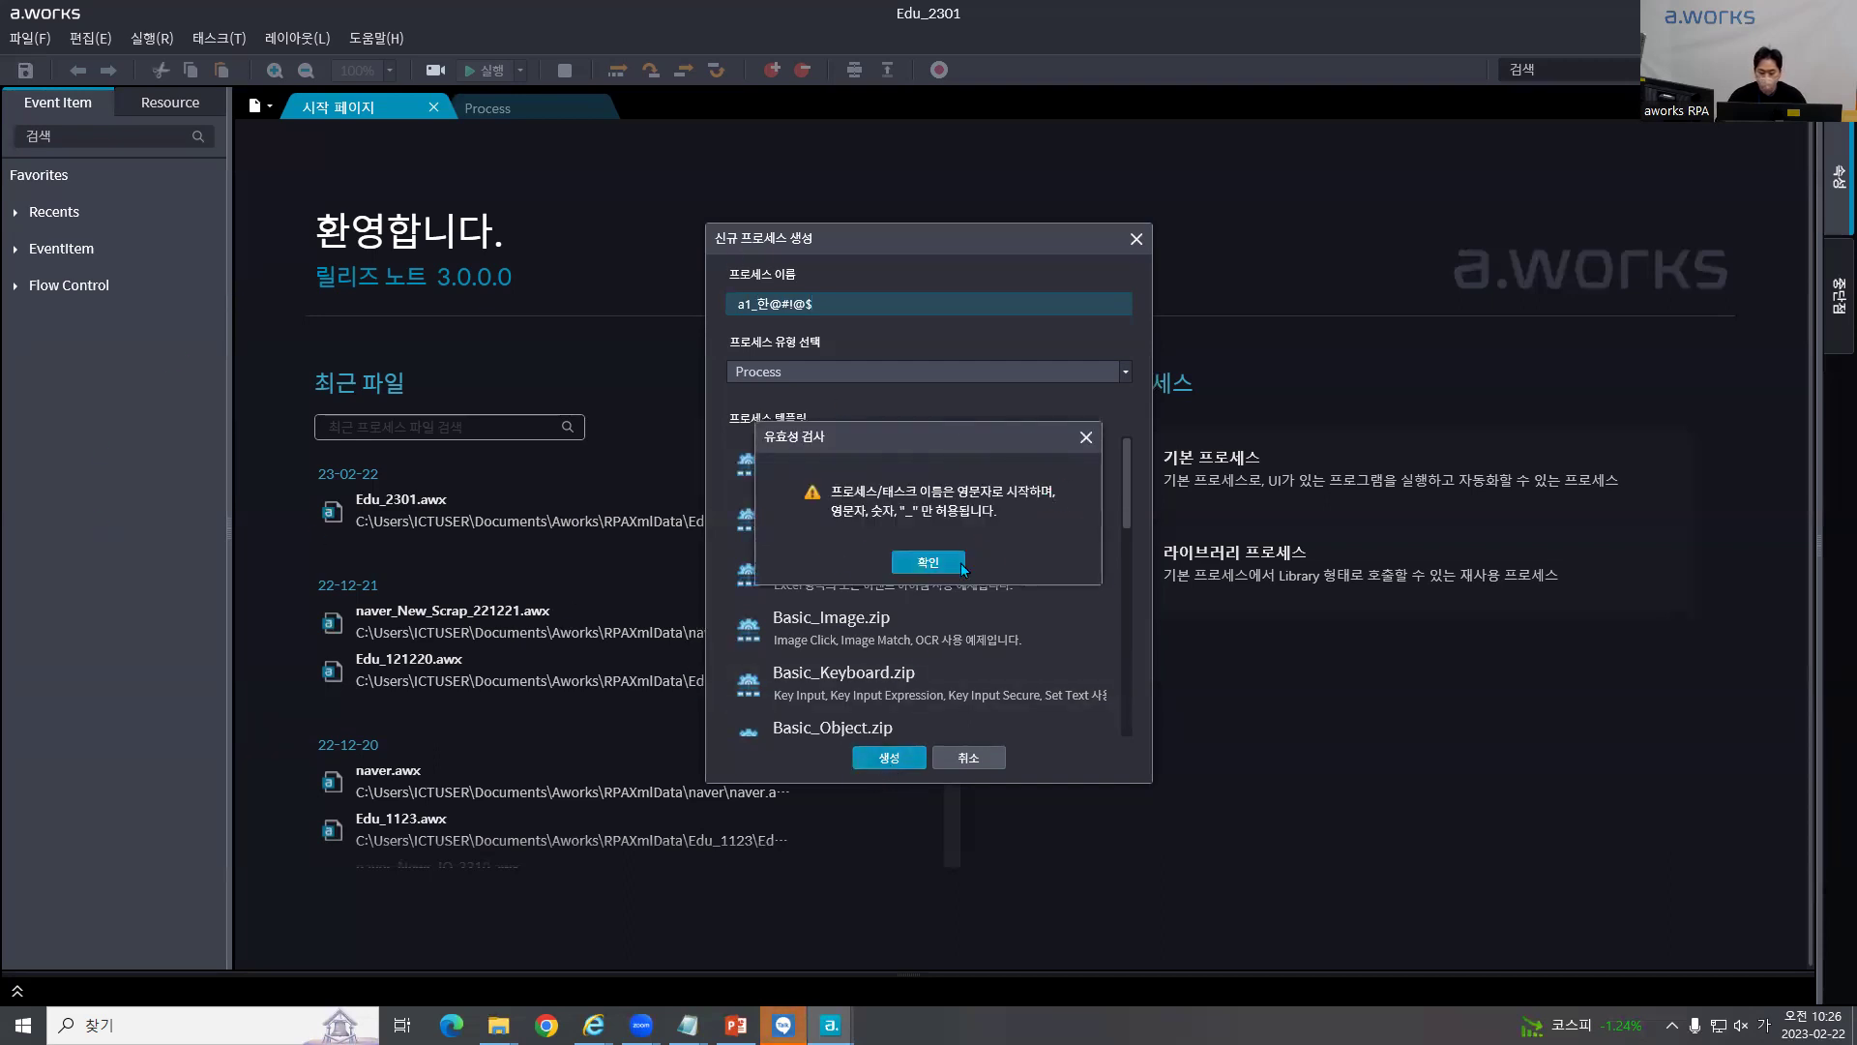
click(928, 562)
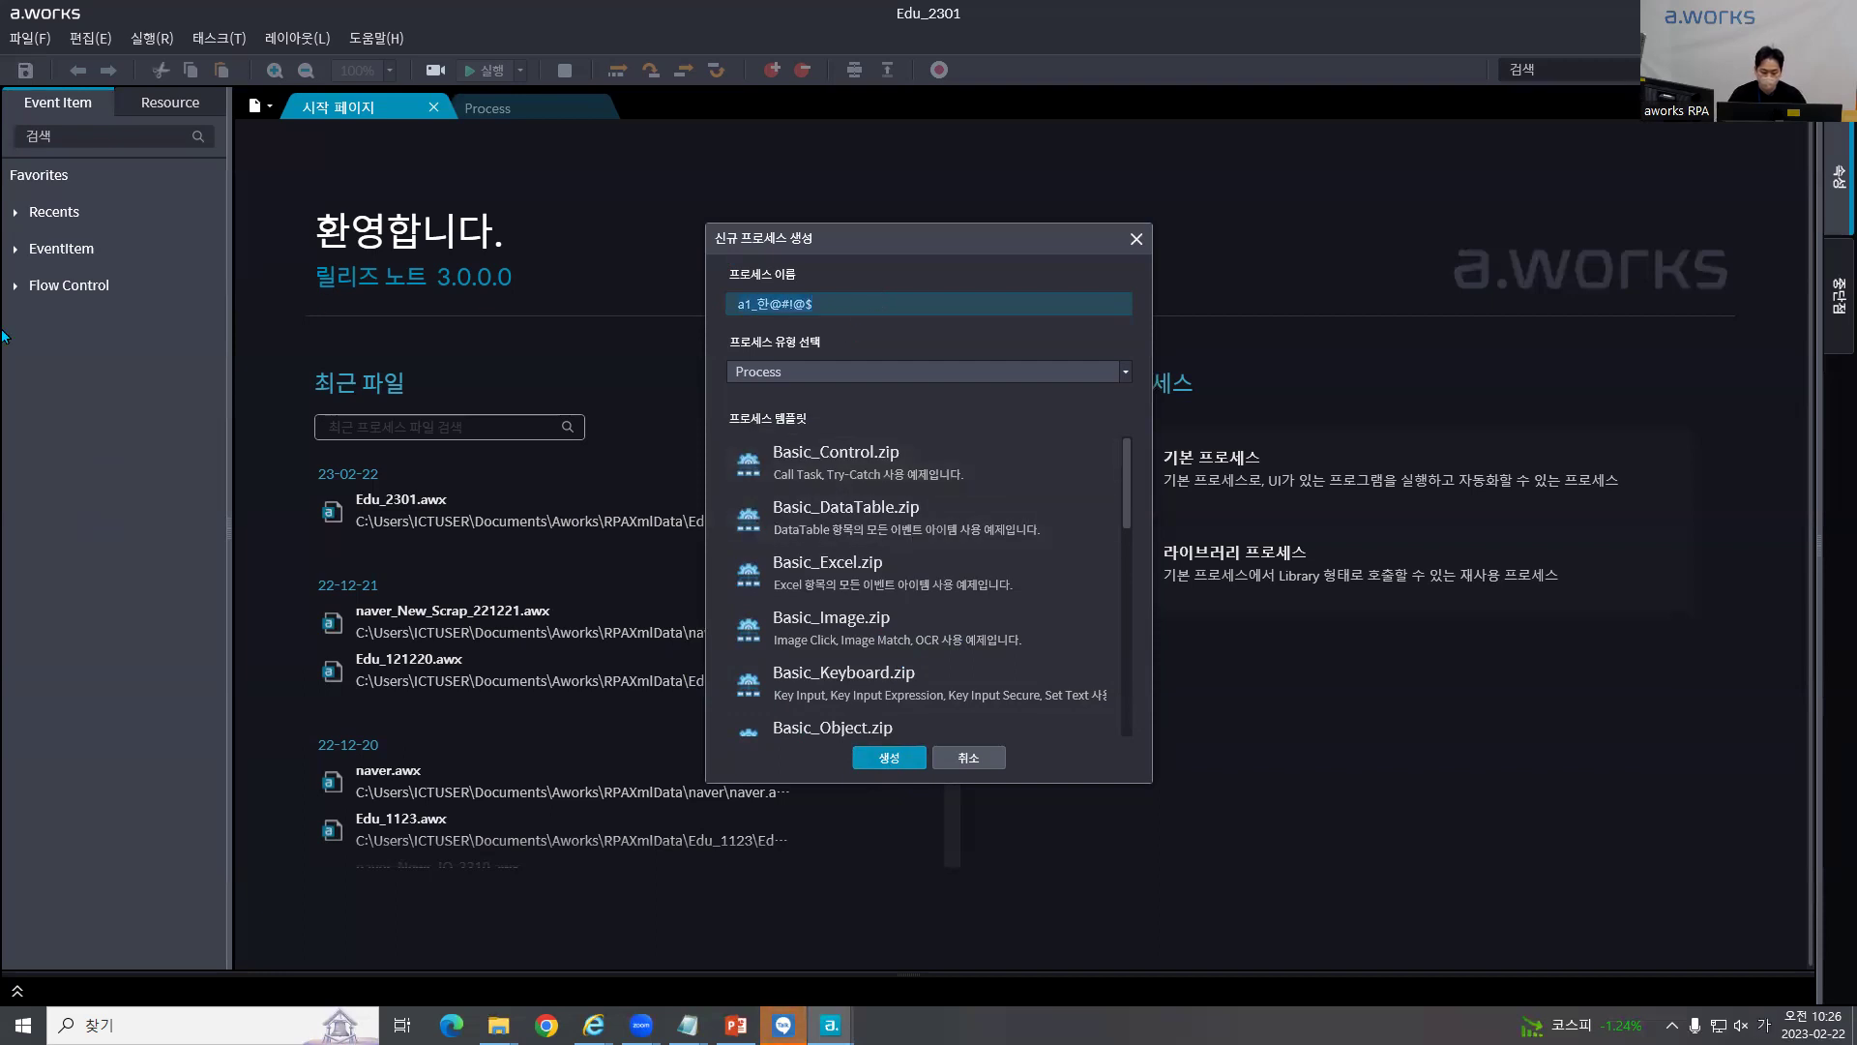
Step: Try to create the process under the purely numeric name "1123", and empty the name again
text(1123)
click(889, 757)
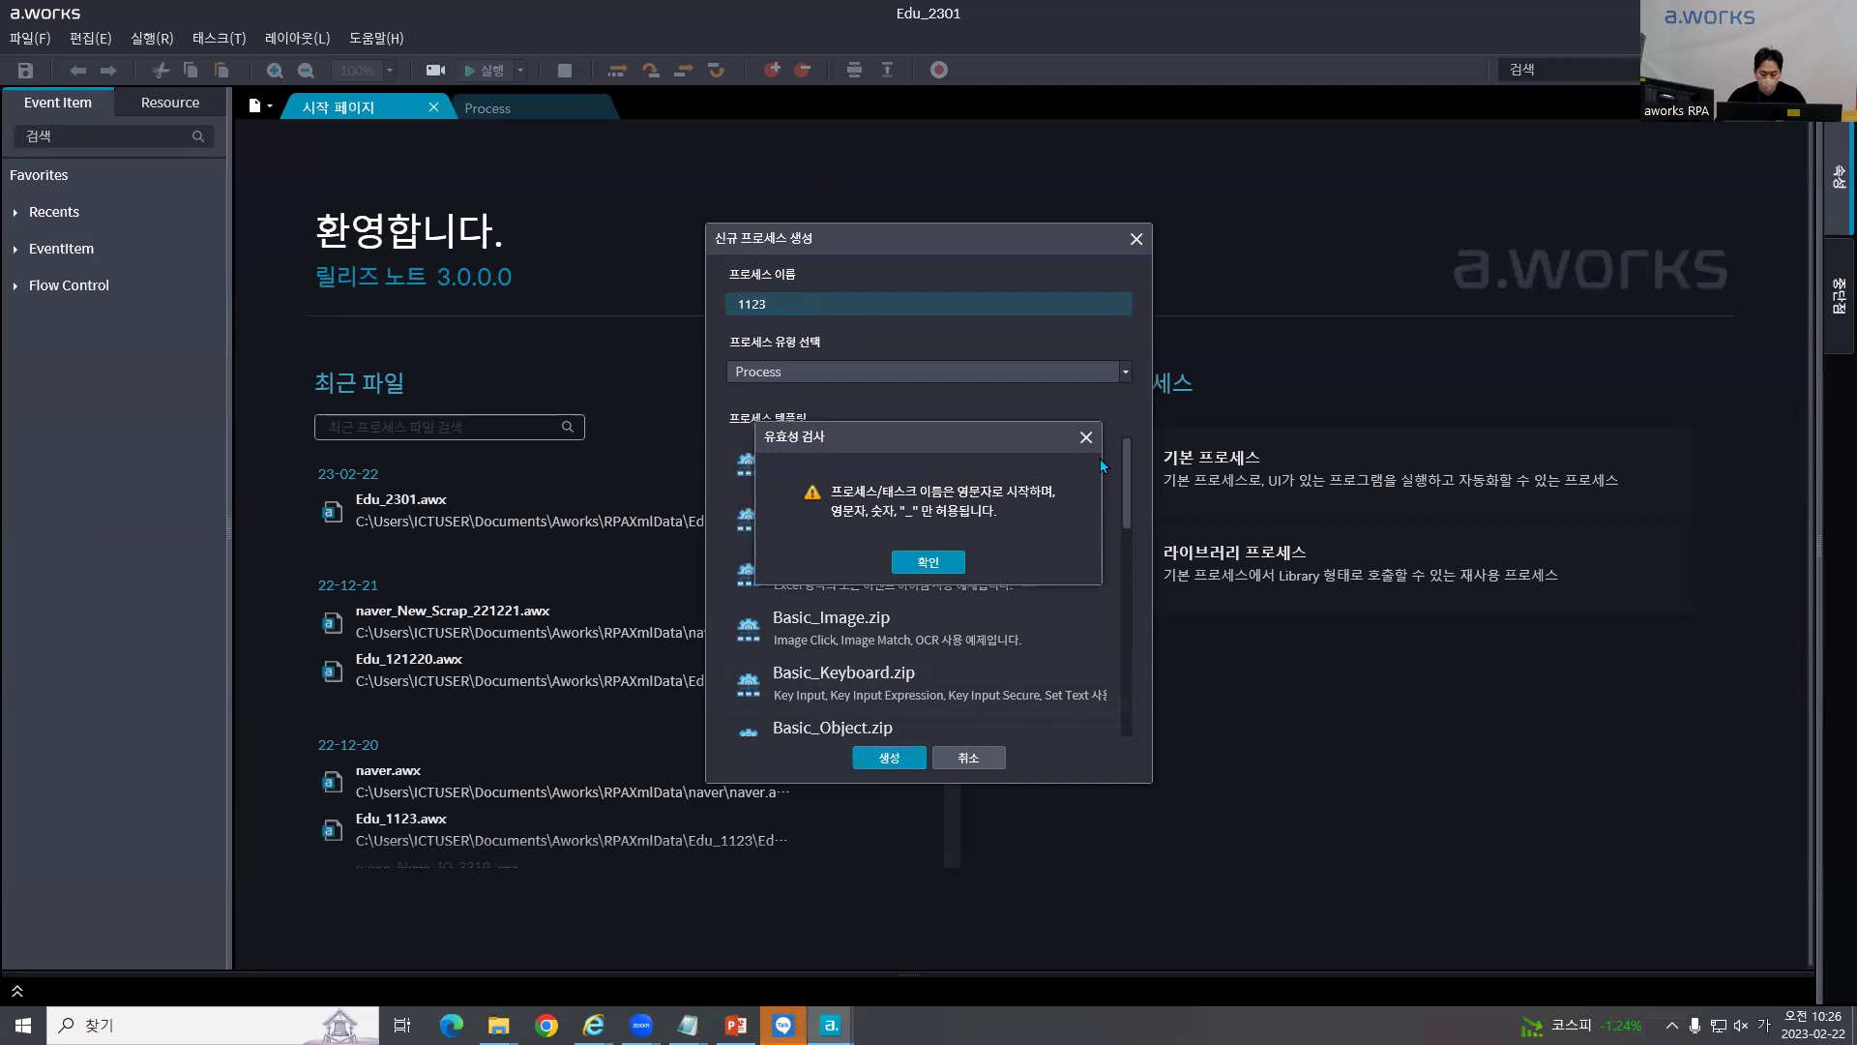
click(928, 562)
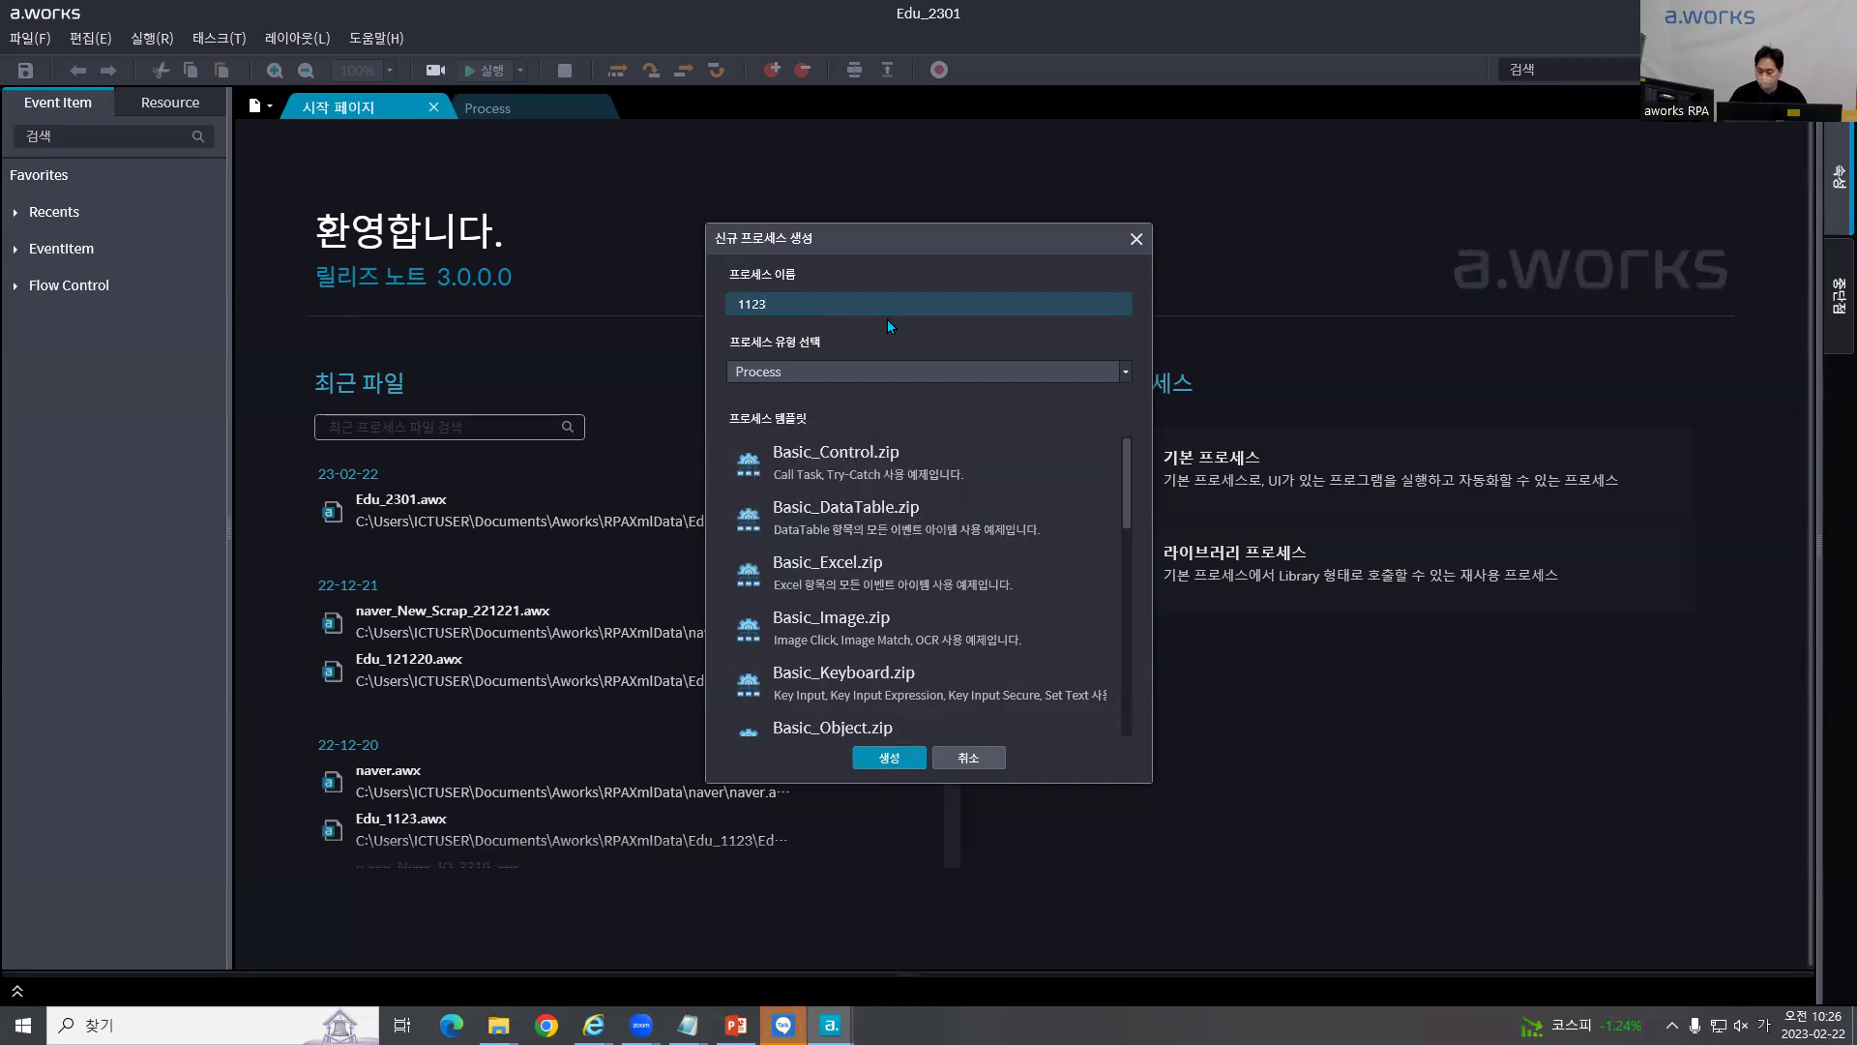
key(BackSpace)
key(BackSpace)
key(BackSpace)
key(BackSpace)
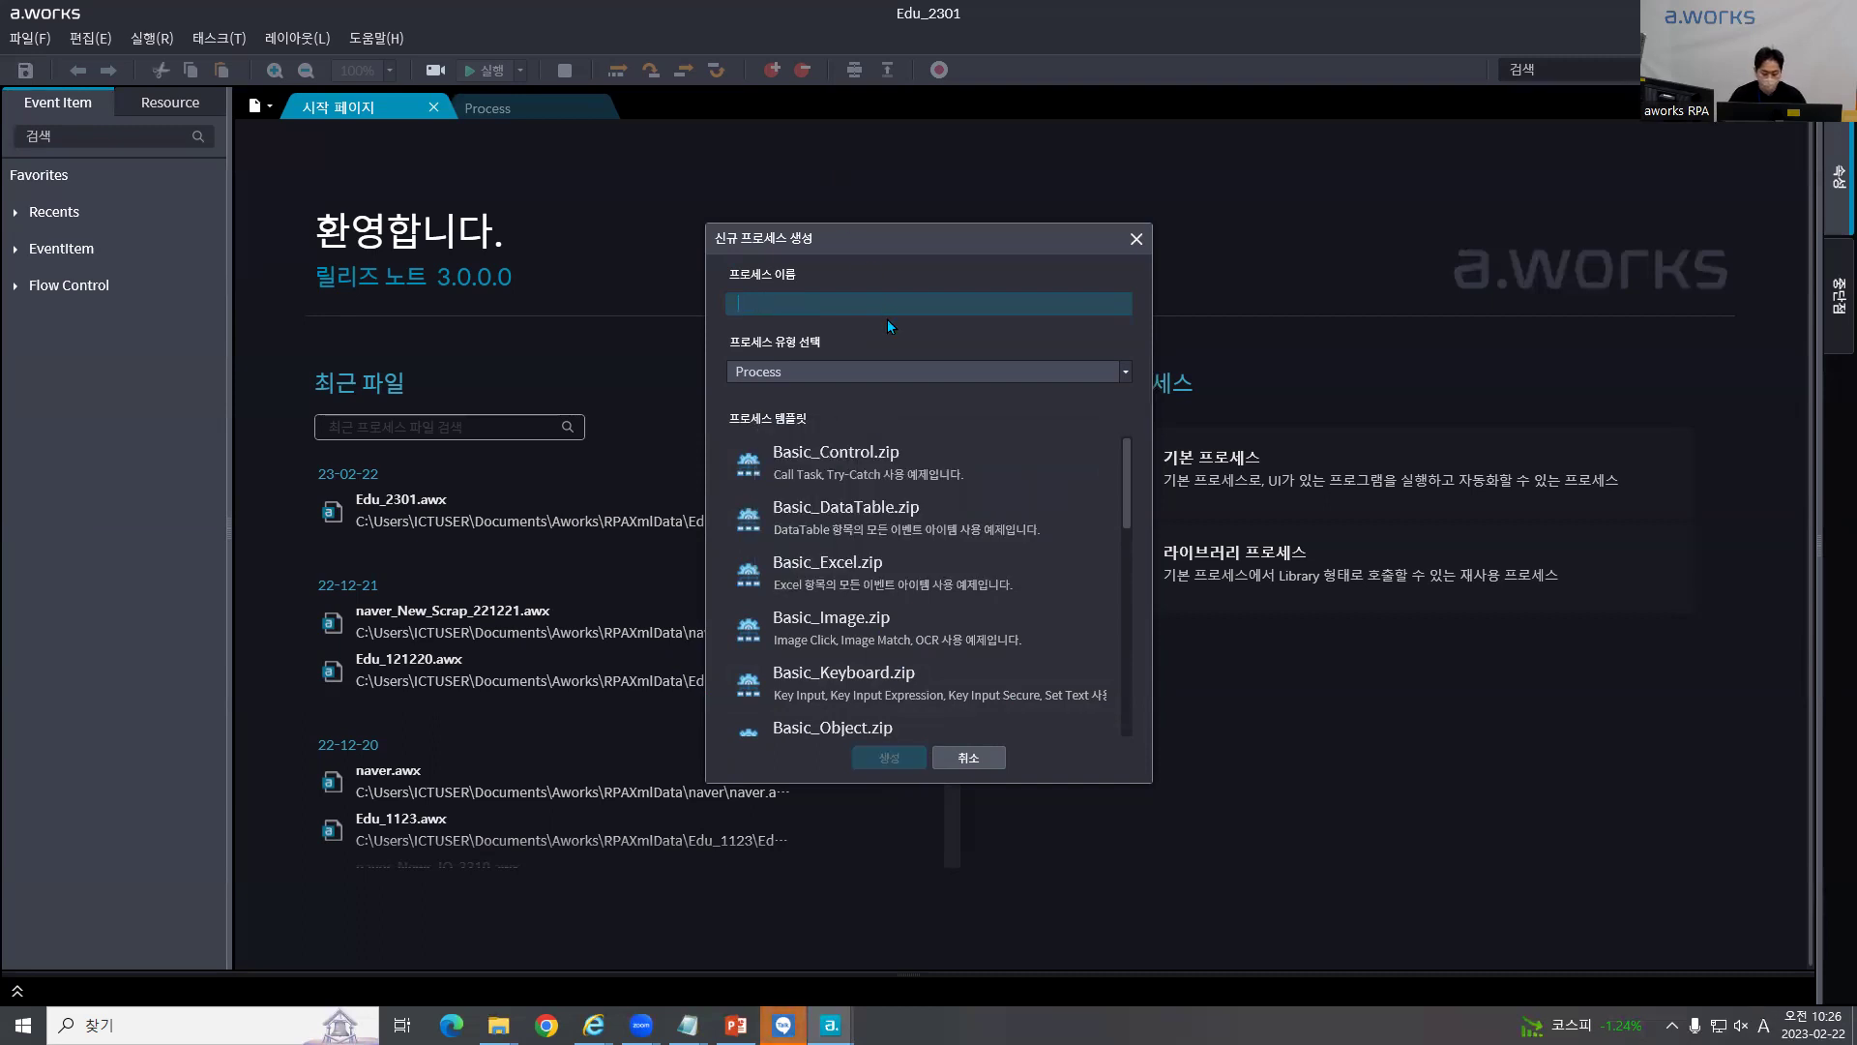
Step: Create the new process as Edu_2302 and agree to close the currently open process
text(Edy)
text(u_)
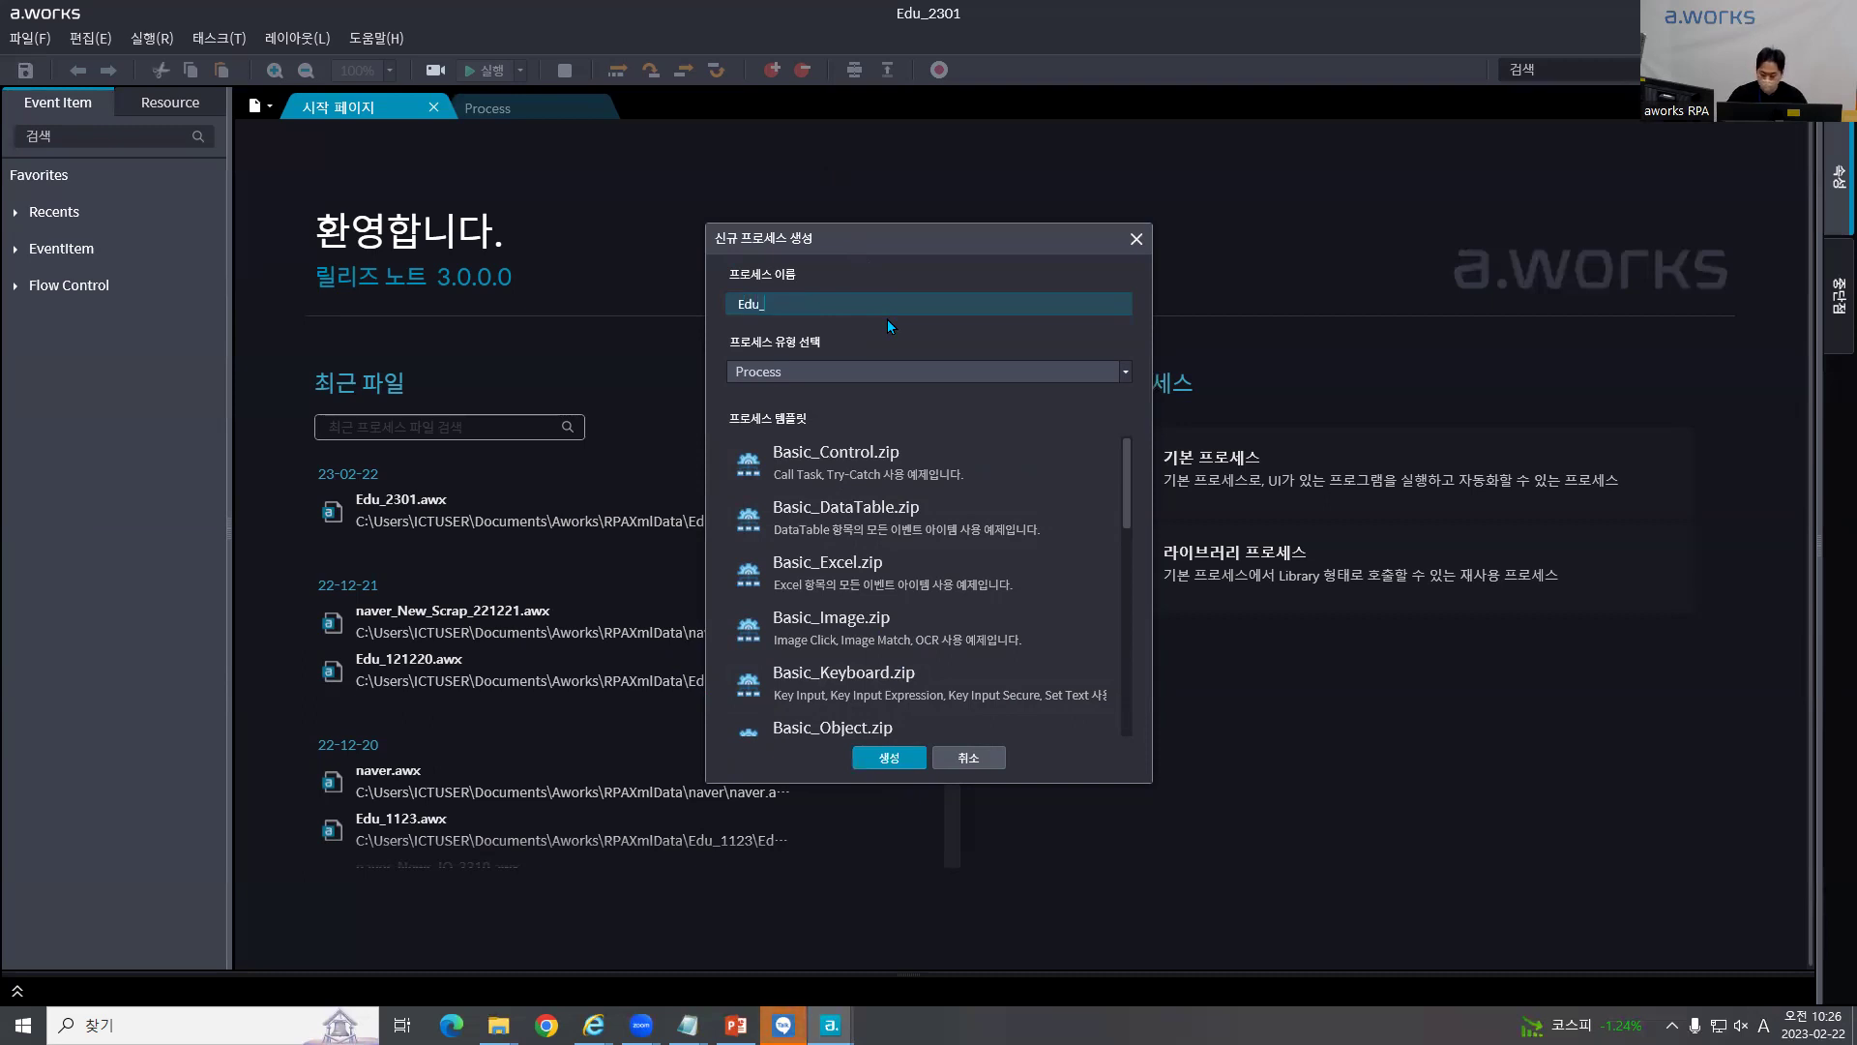
text(23025)
key(BackSpace)
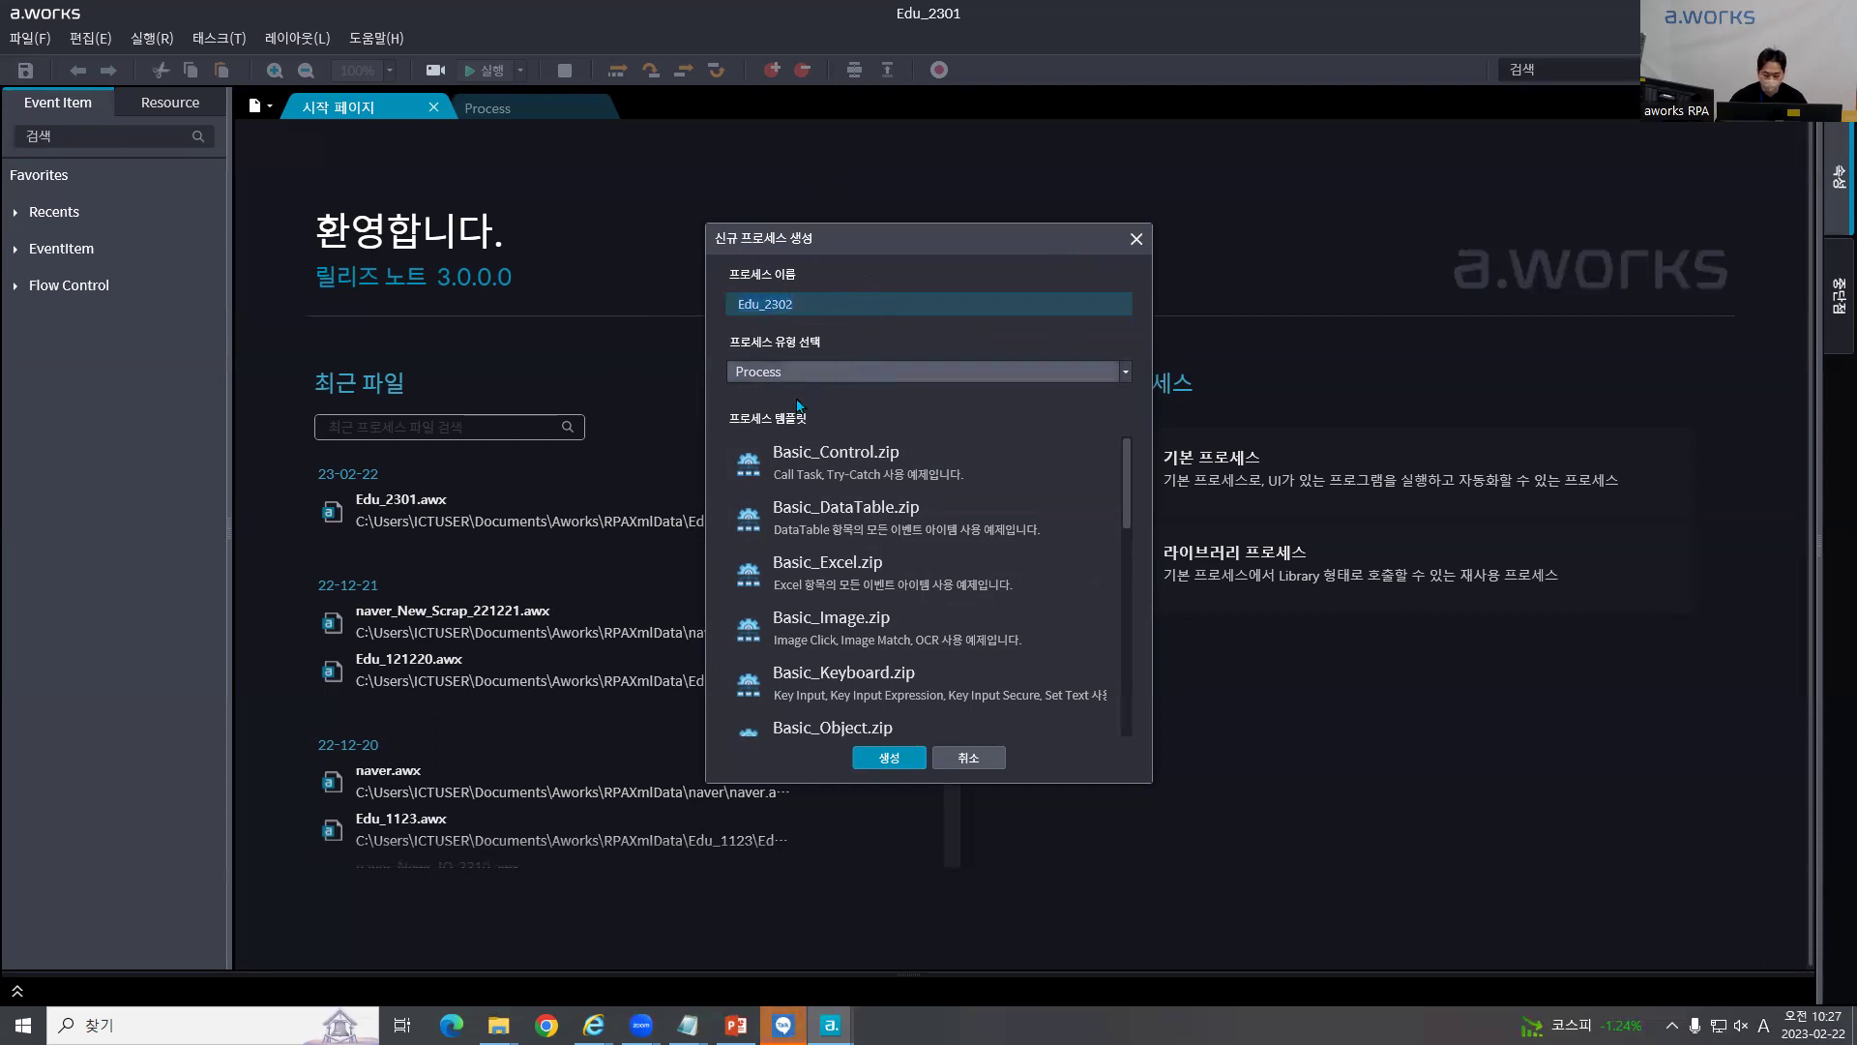
click(890, 763)
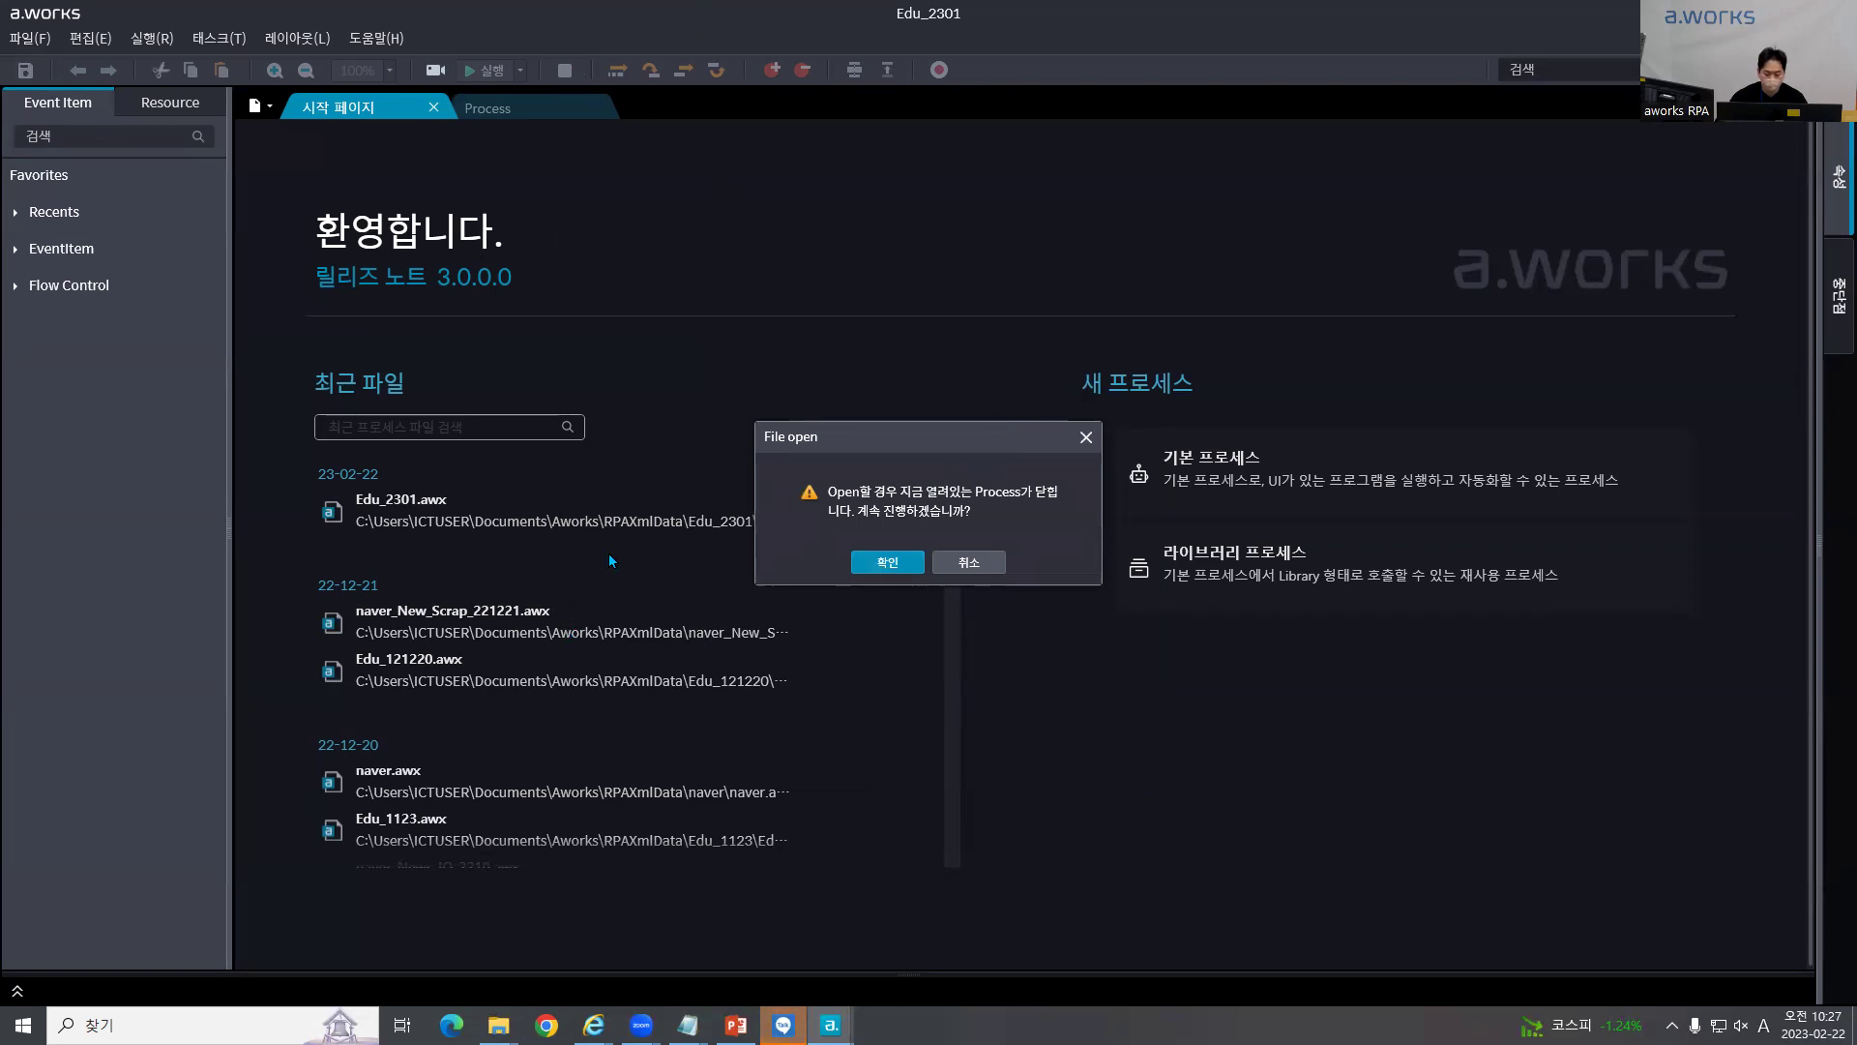
drag(950, 439, 963, 238)
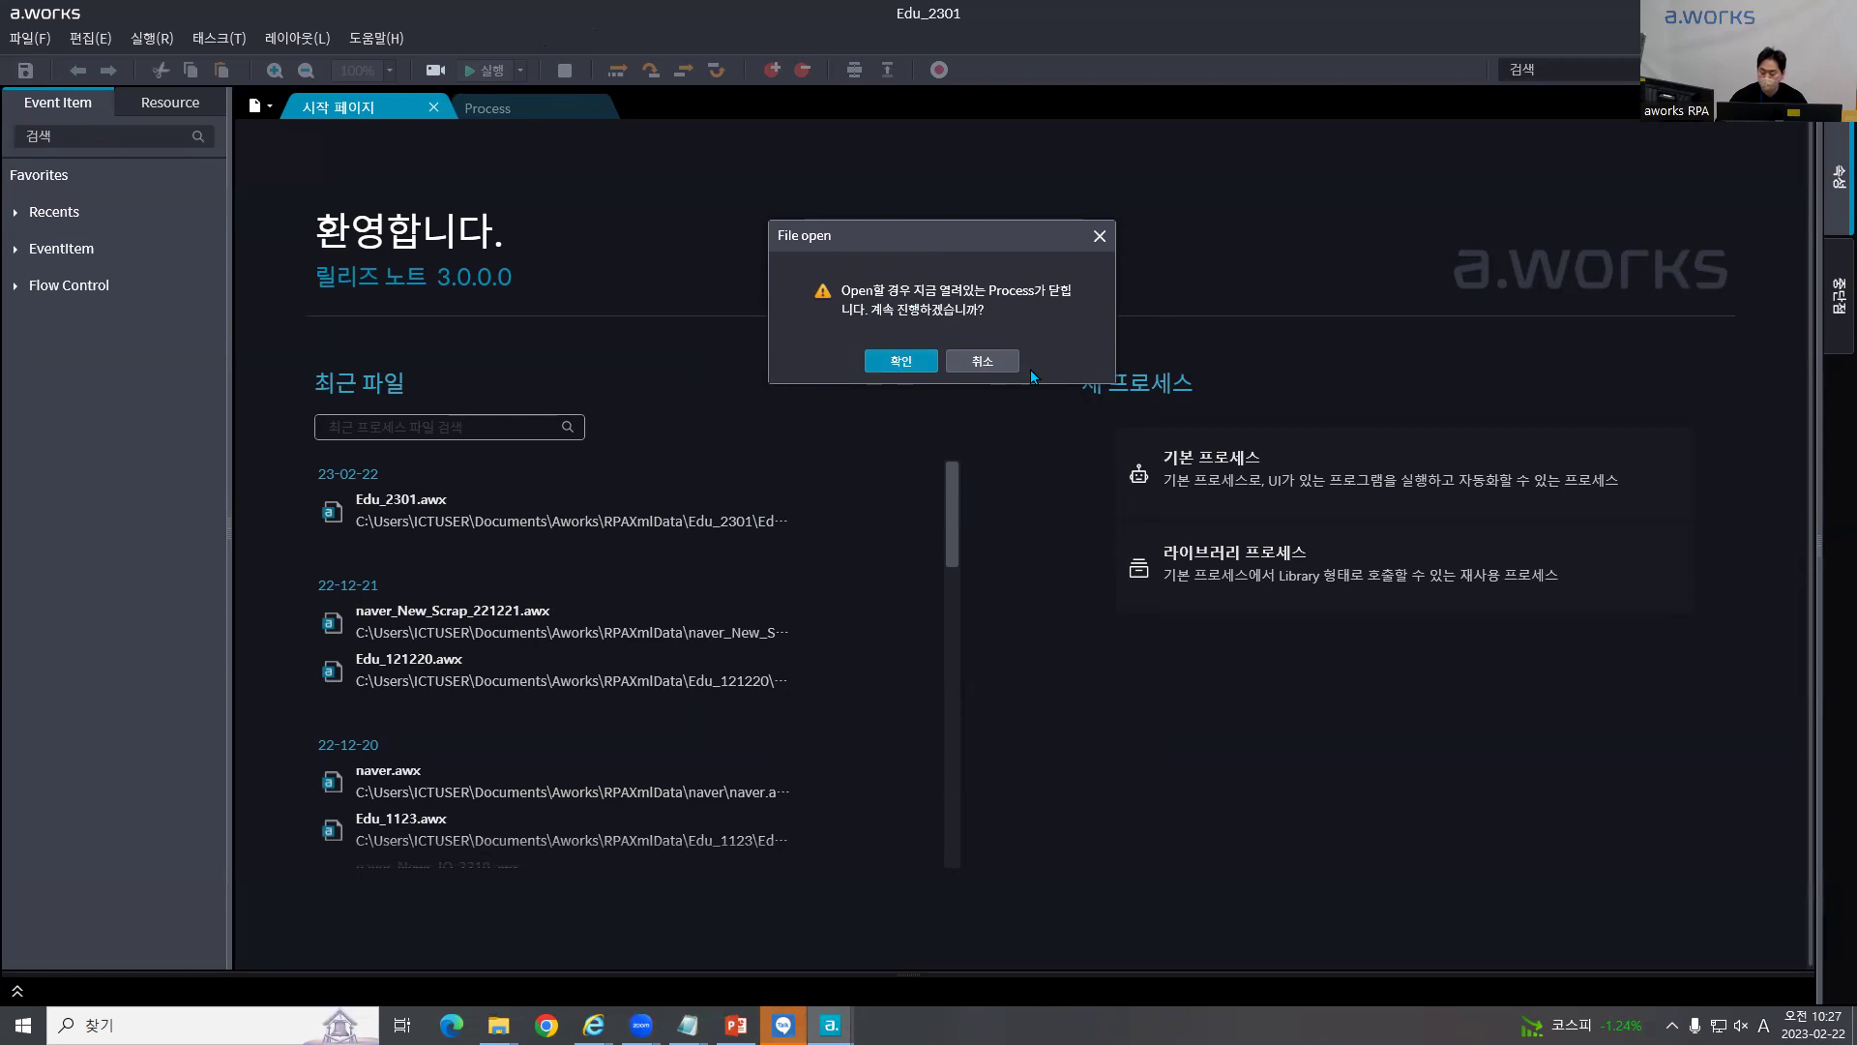
click(900, 360)
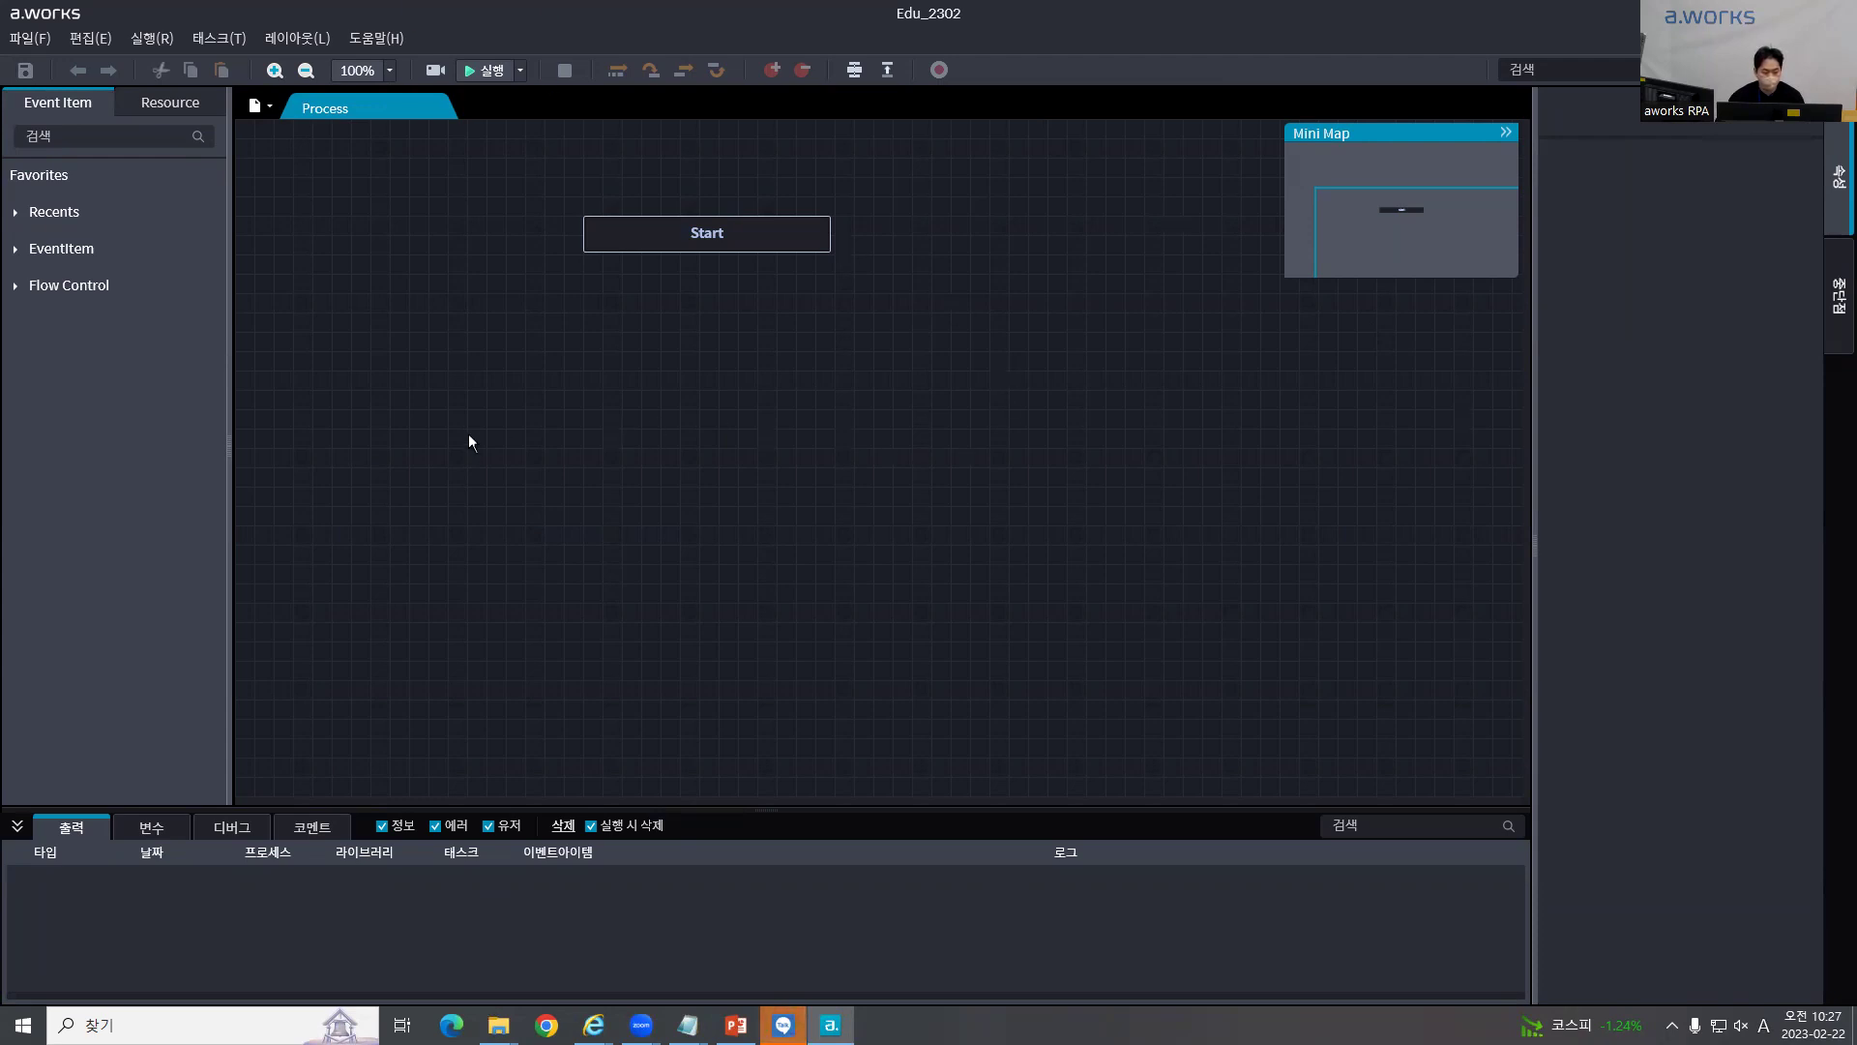
Step: Open the start page (시작 페이지) and look through its list of recent process files
click(31, 47)
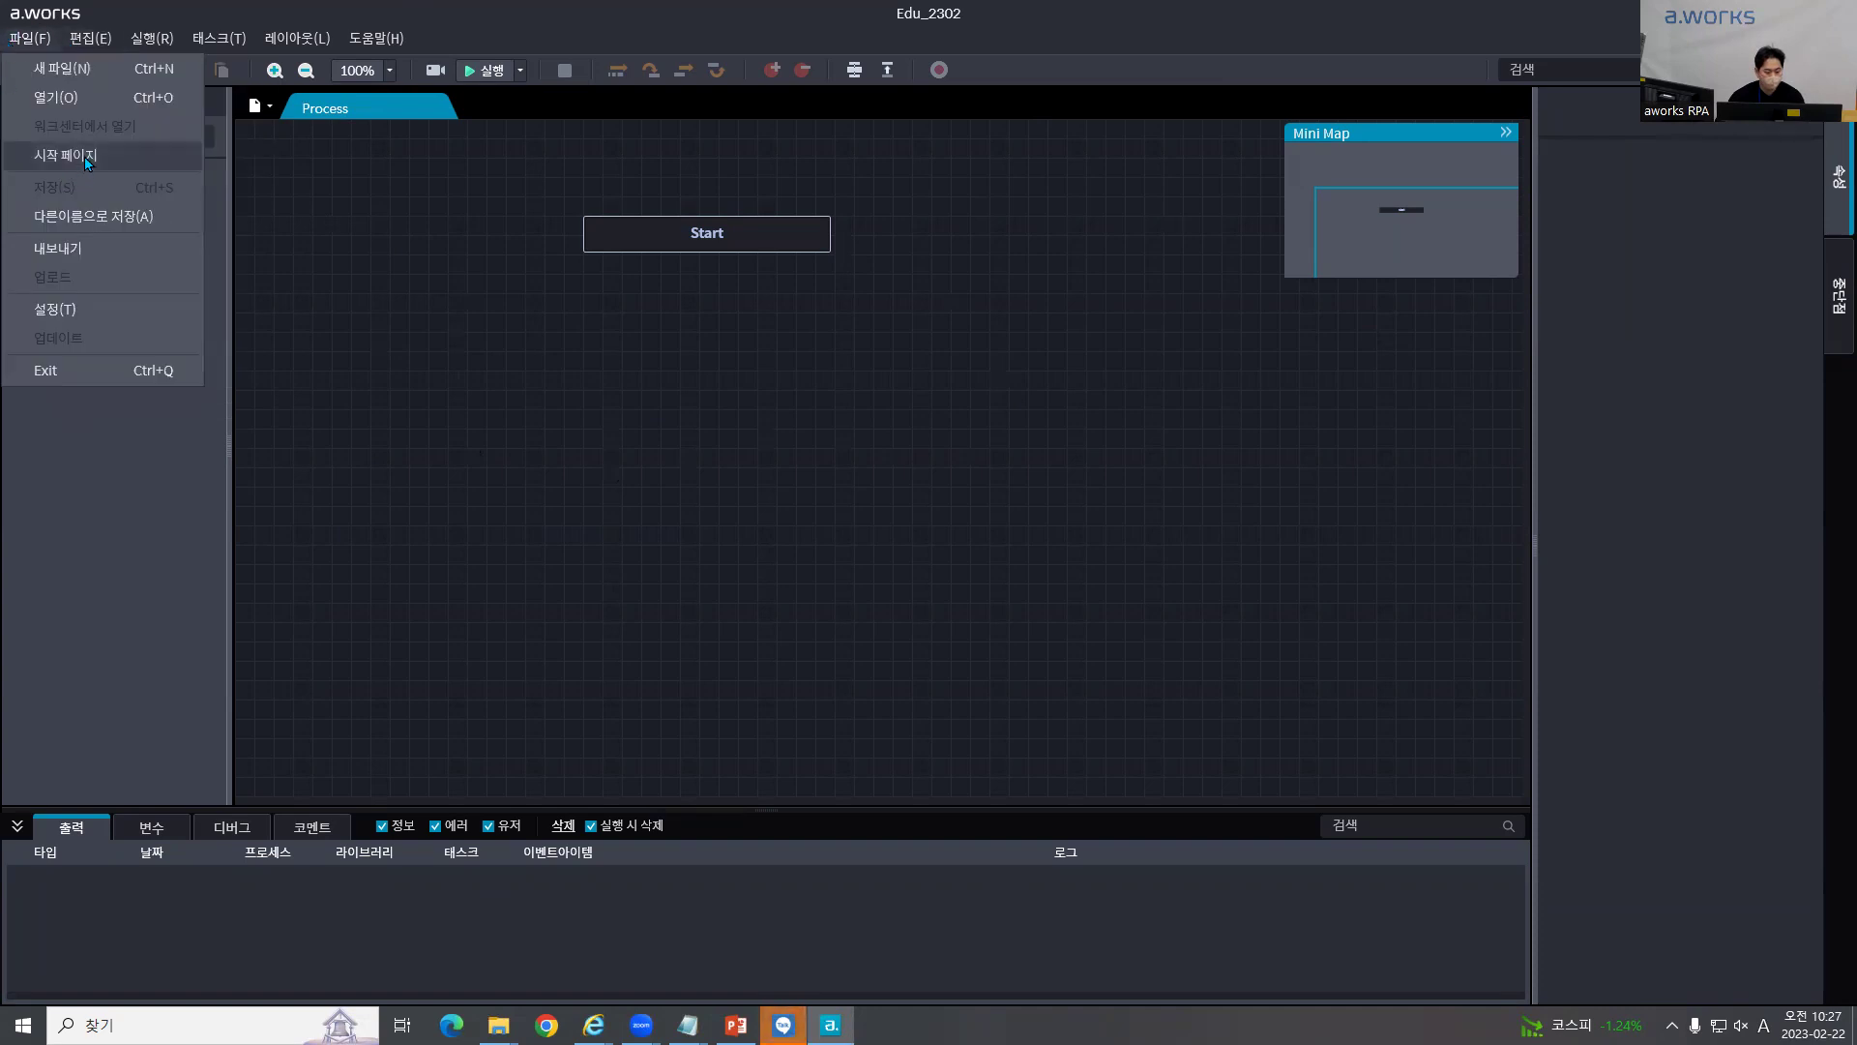
click(85, 158)
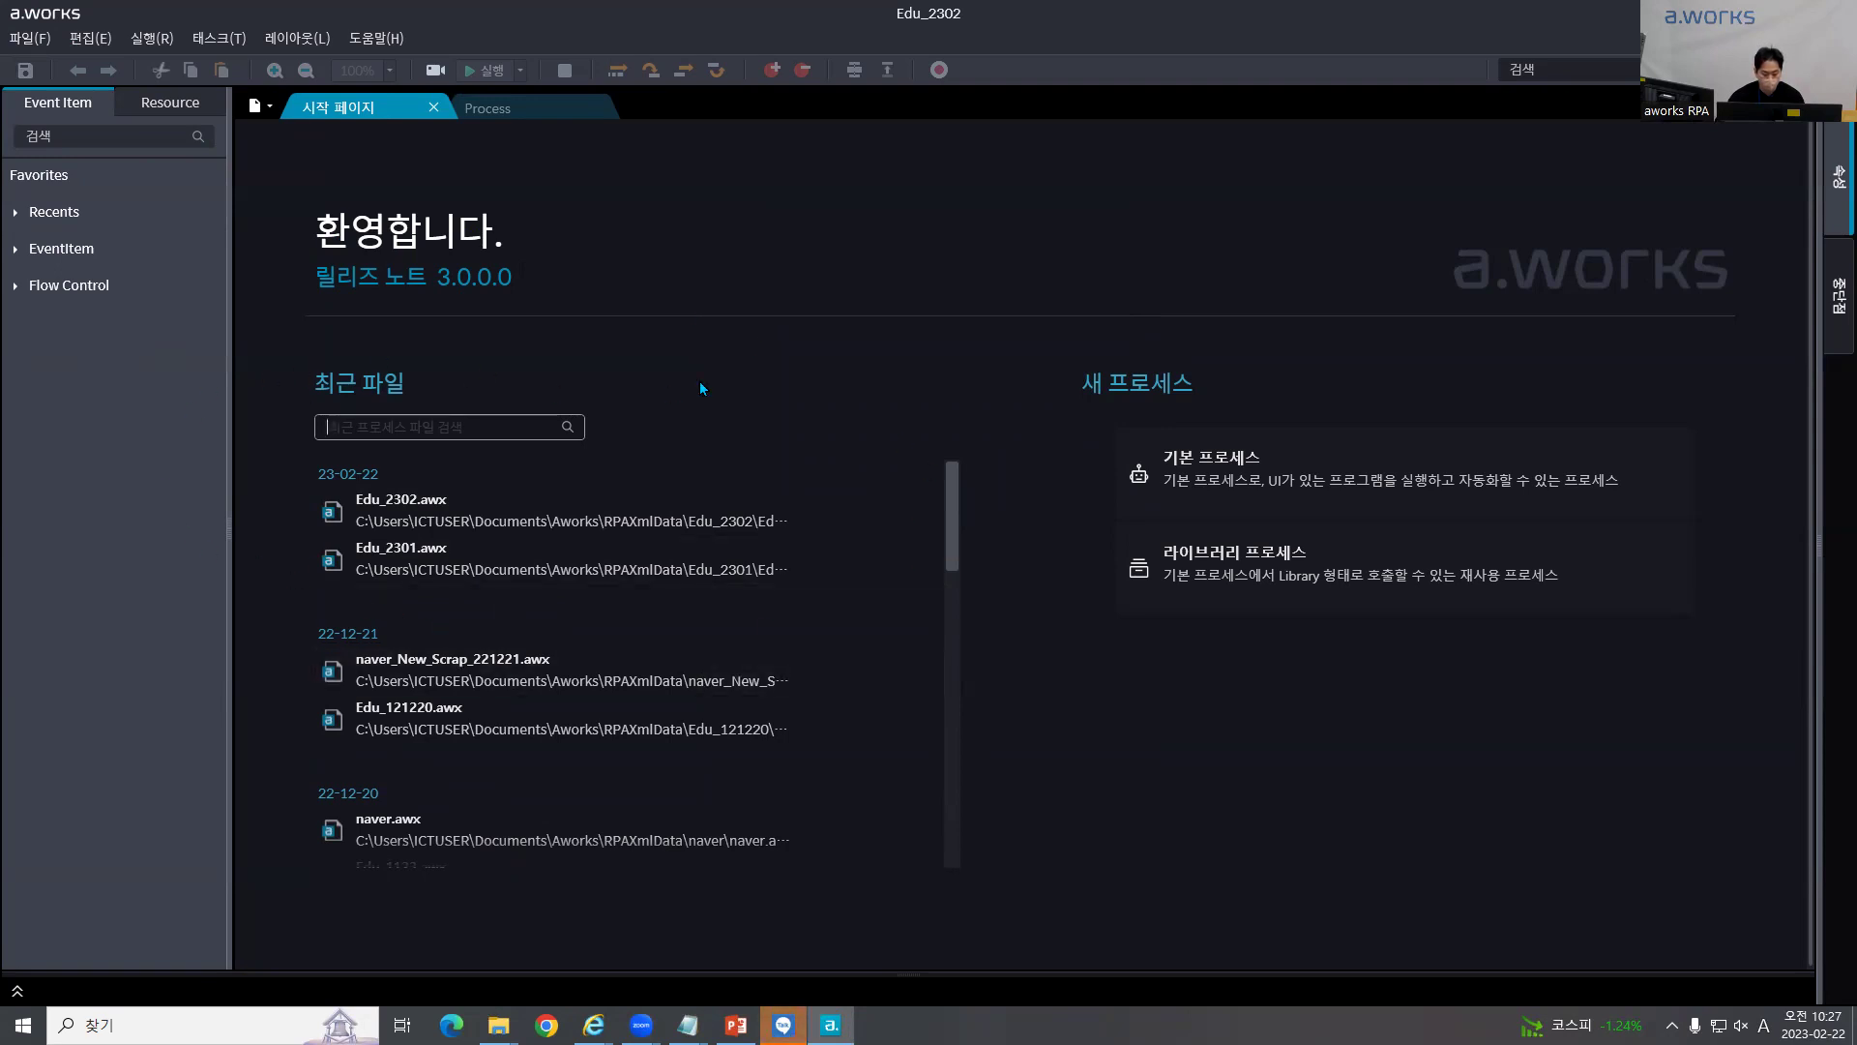
scroll(667, 522, down, 2)
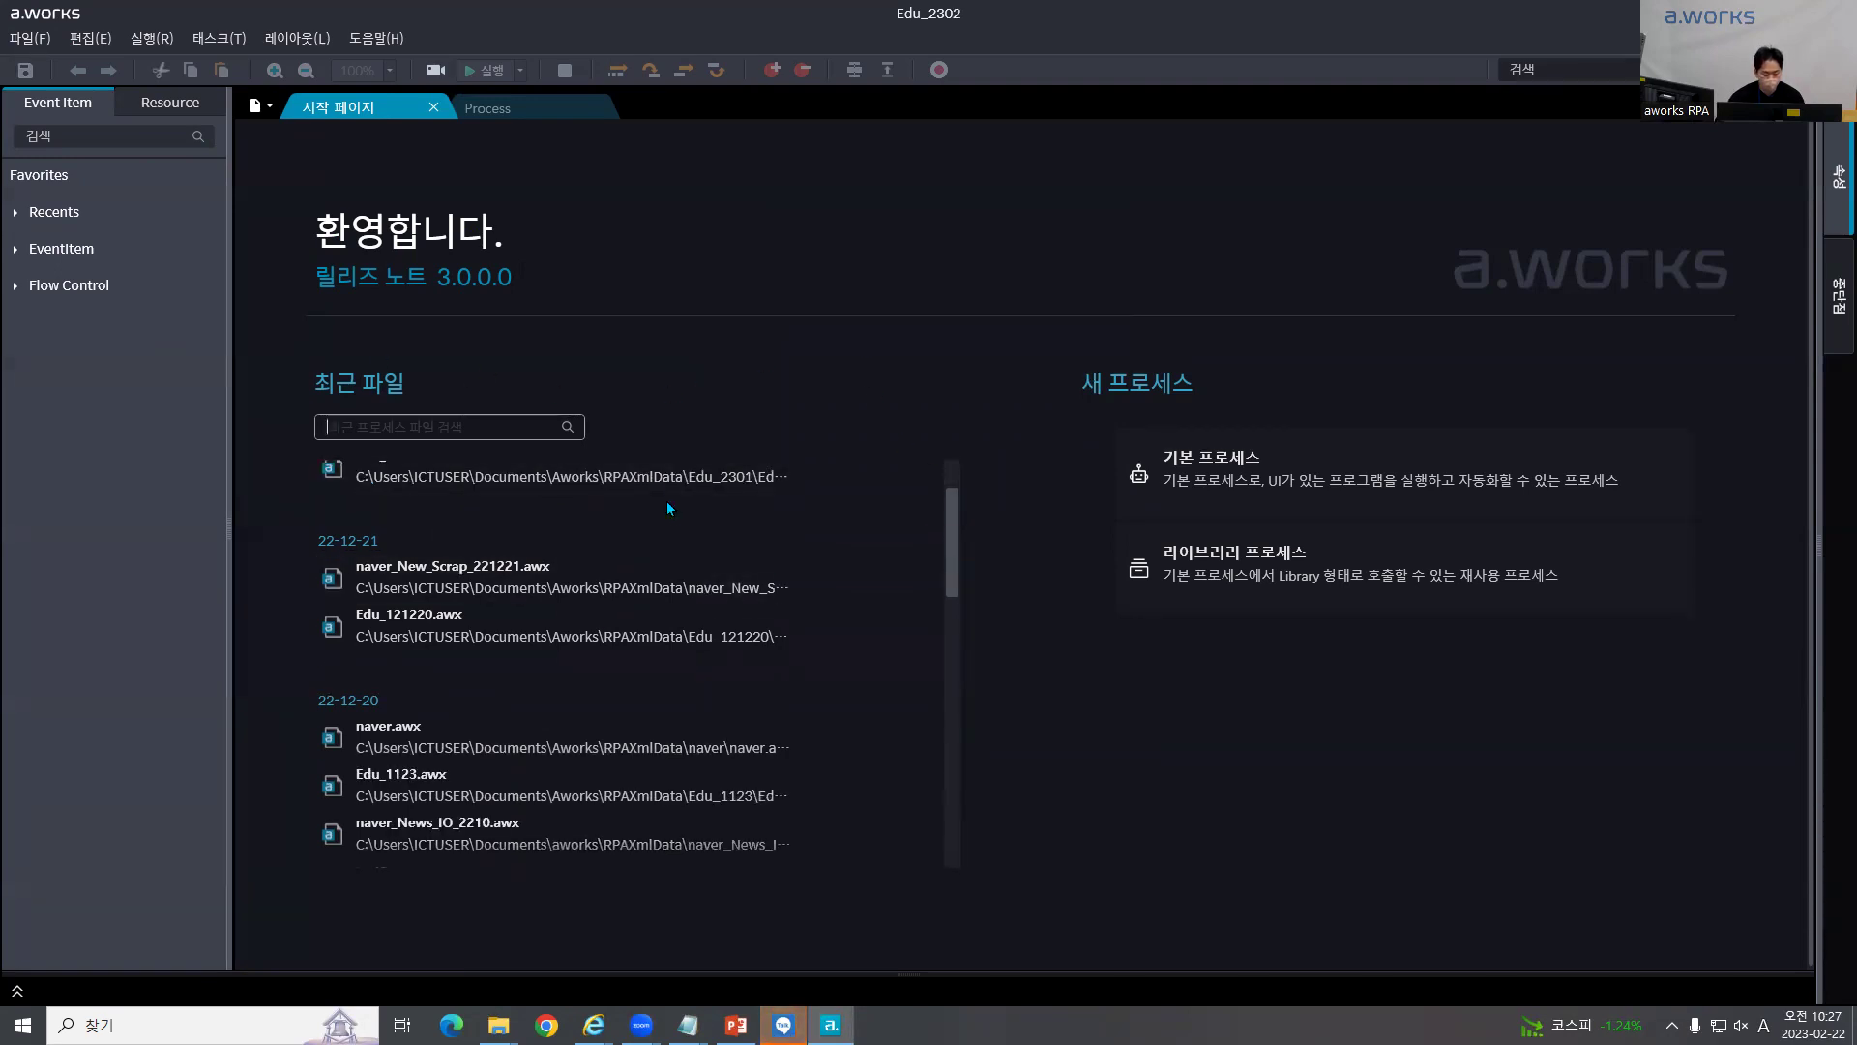
scroll(710, 577, down, 15)
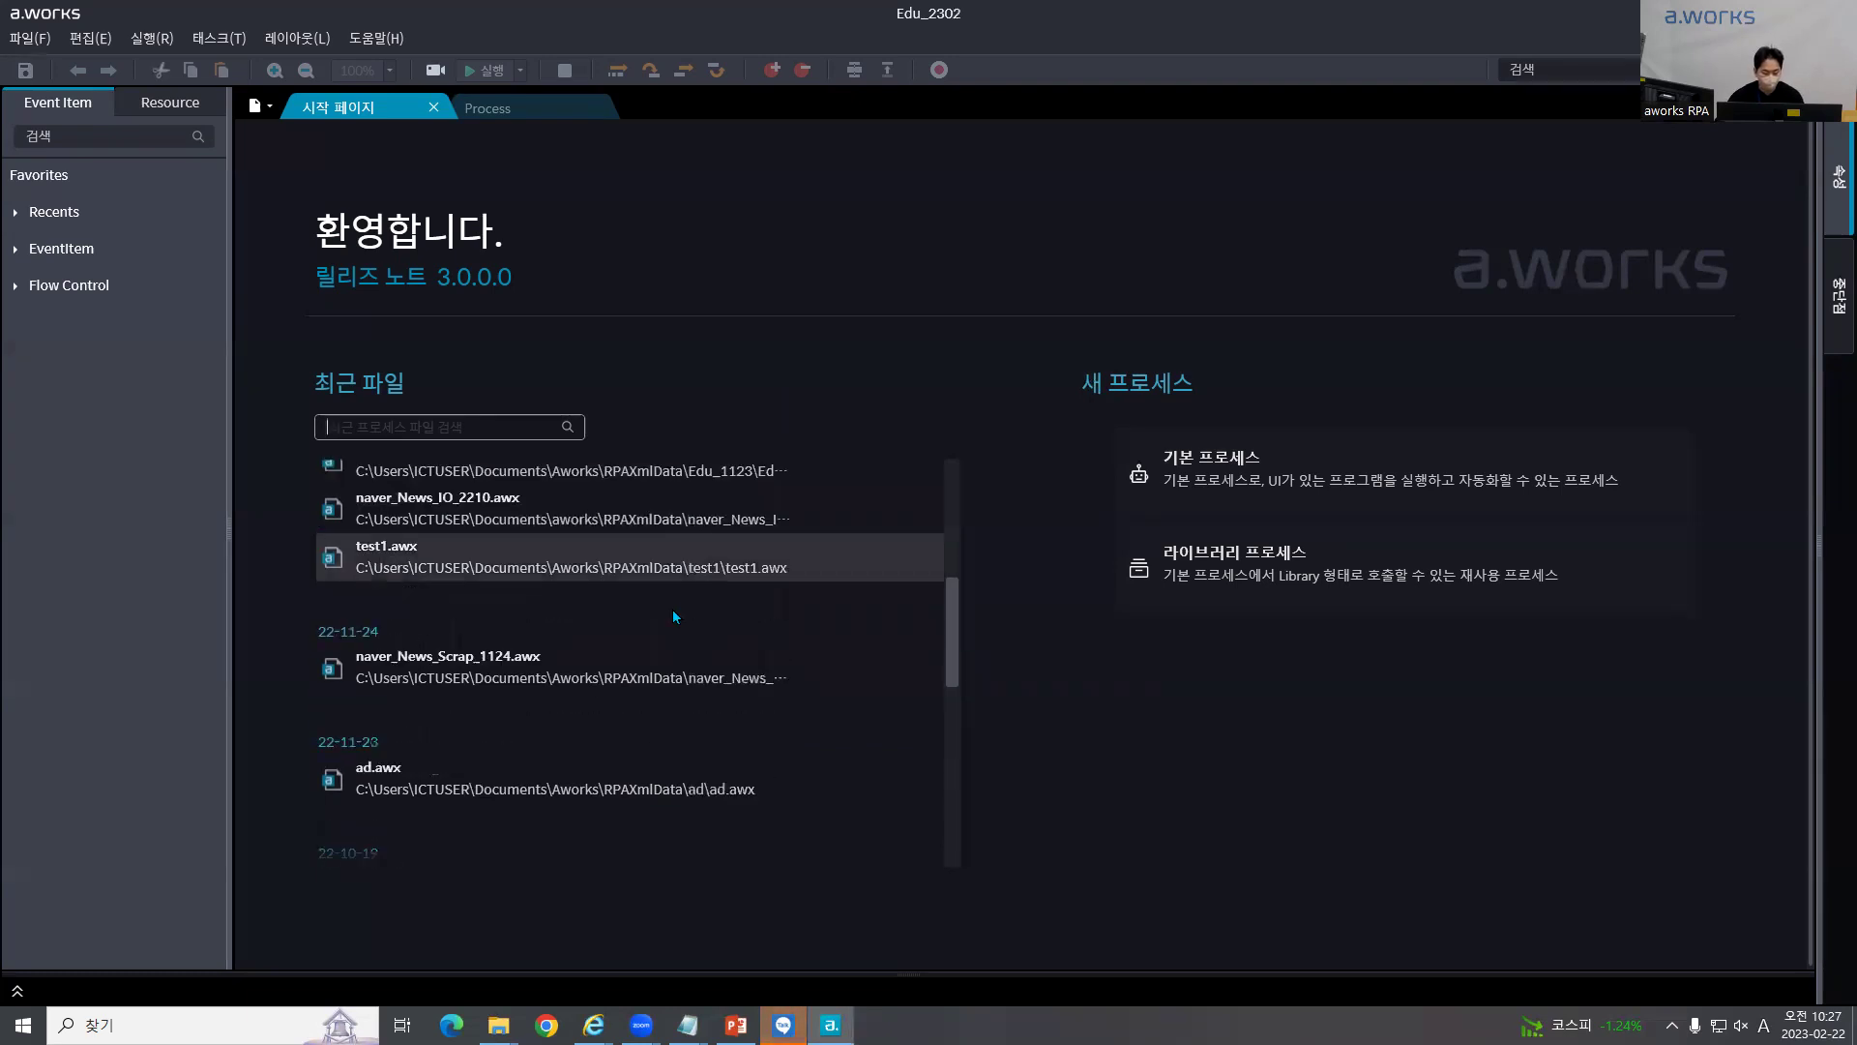
scroll(682, 678, up, 15)
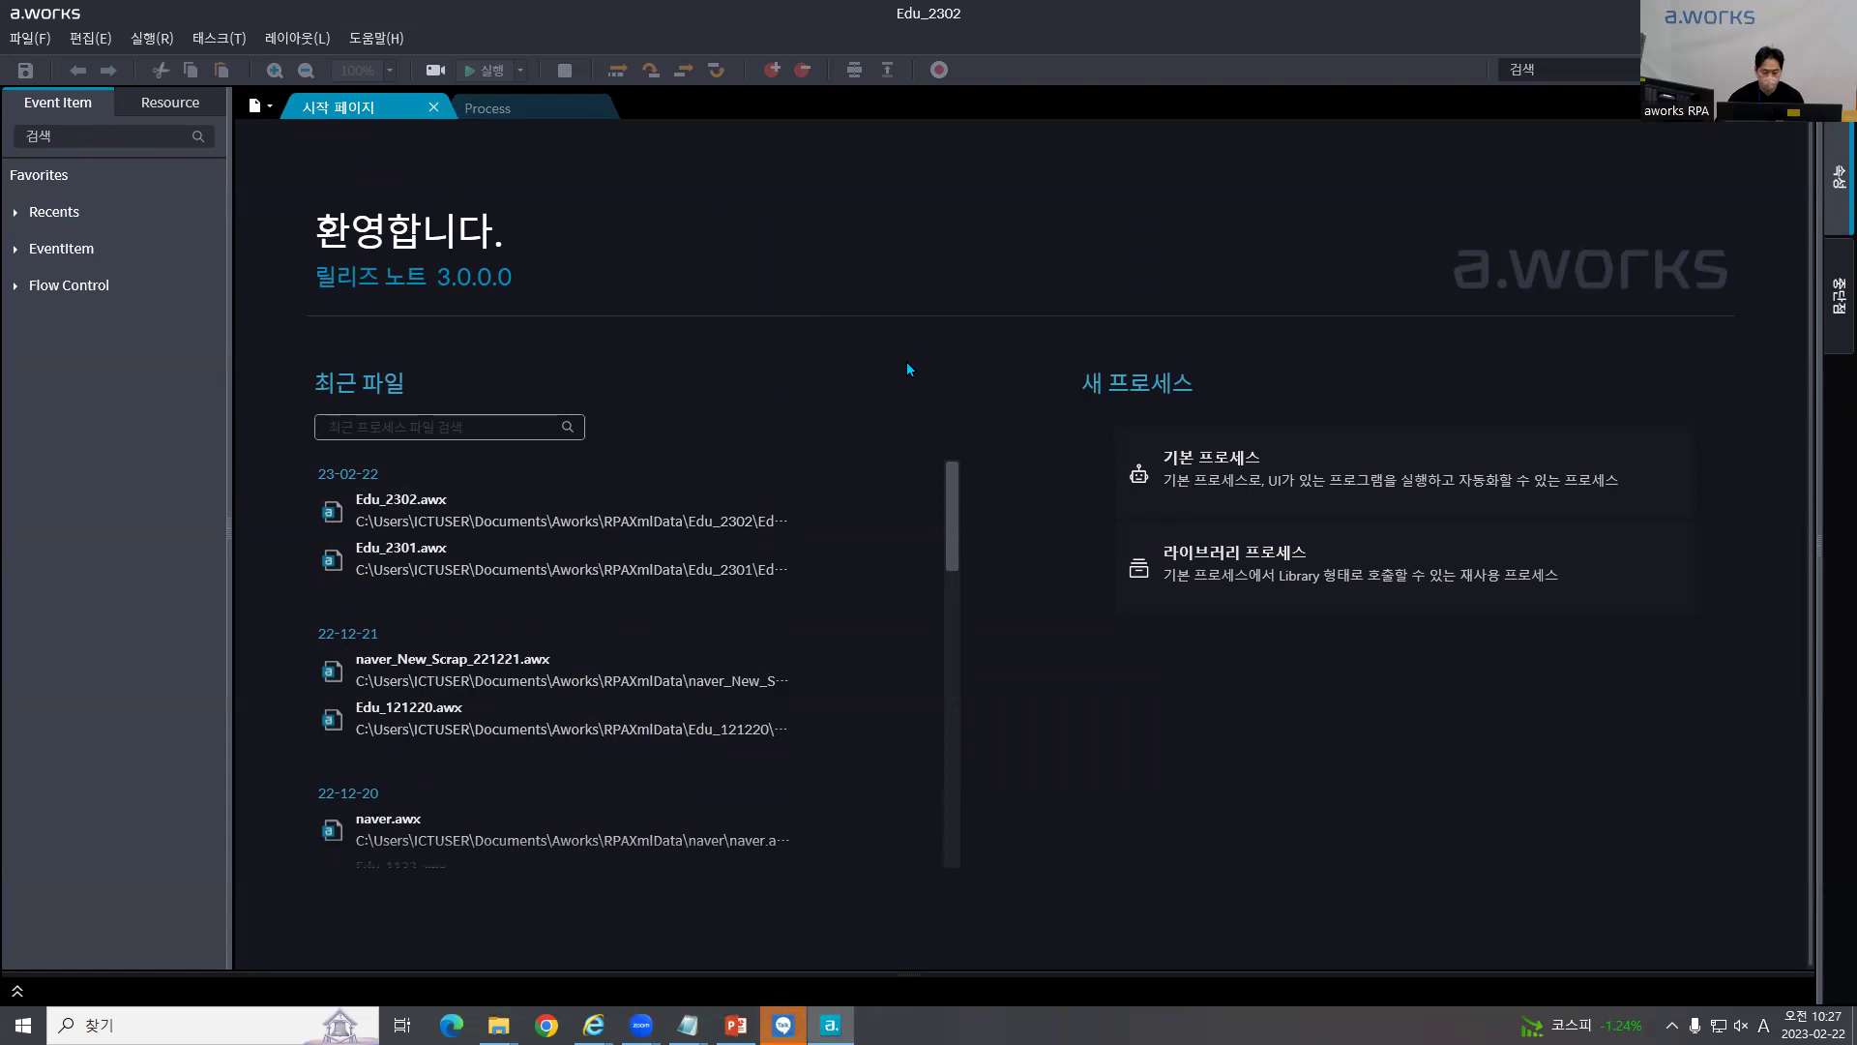
Step: Switch between the Process canvas and the start page, and close the start page
click(531, 101)
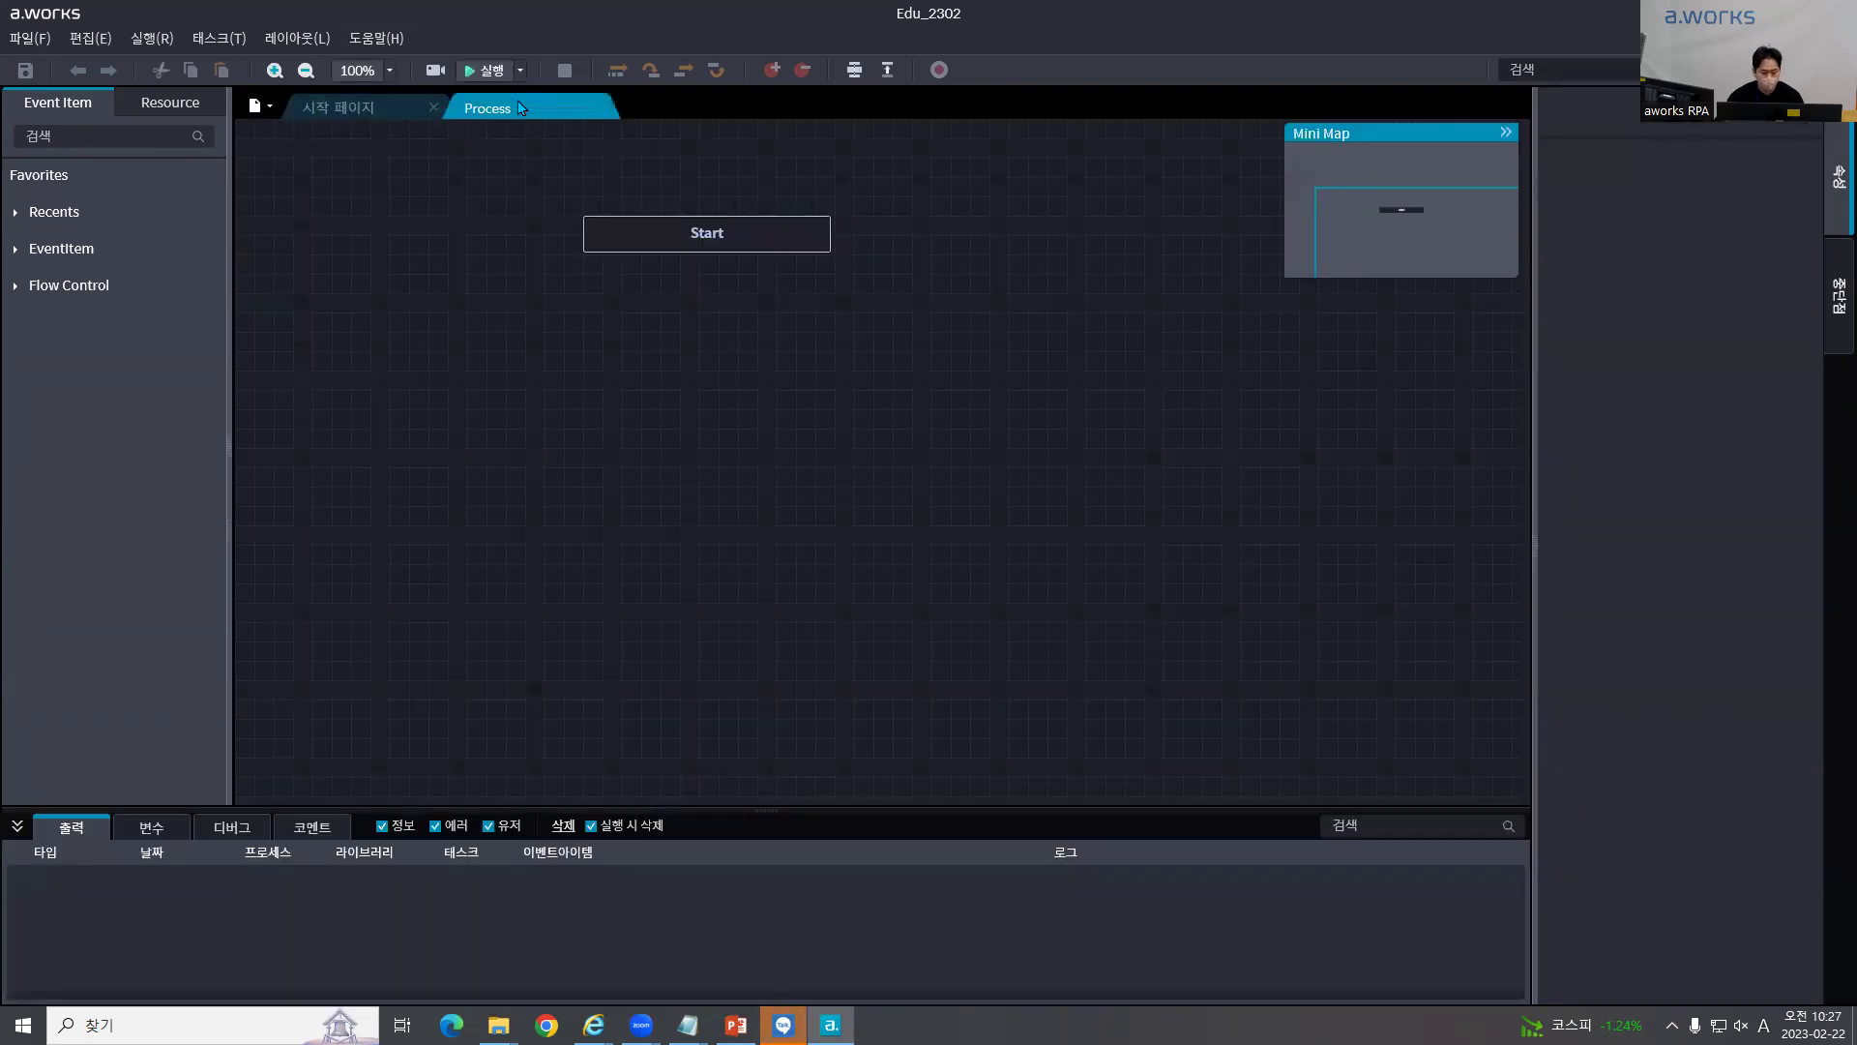
click(350, 107)
click(505, 110)
click(422, 107)
click(510, 115)
click(432, 107)
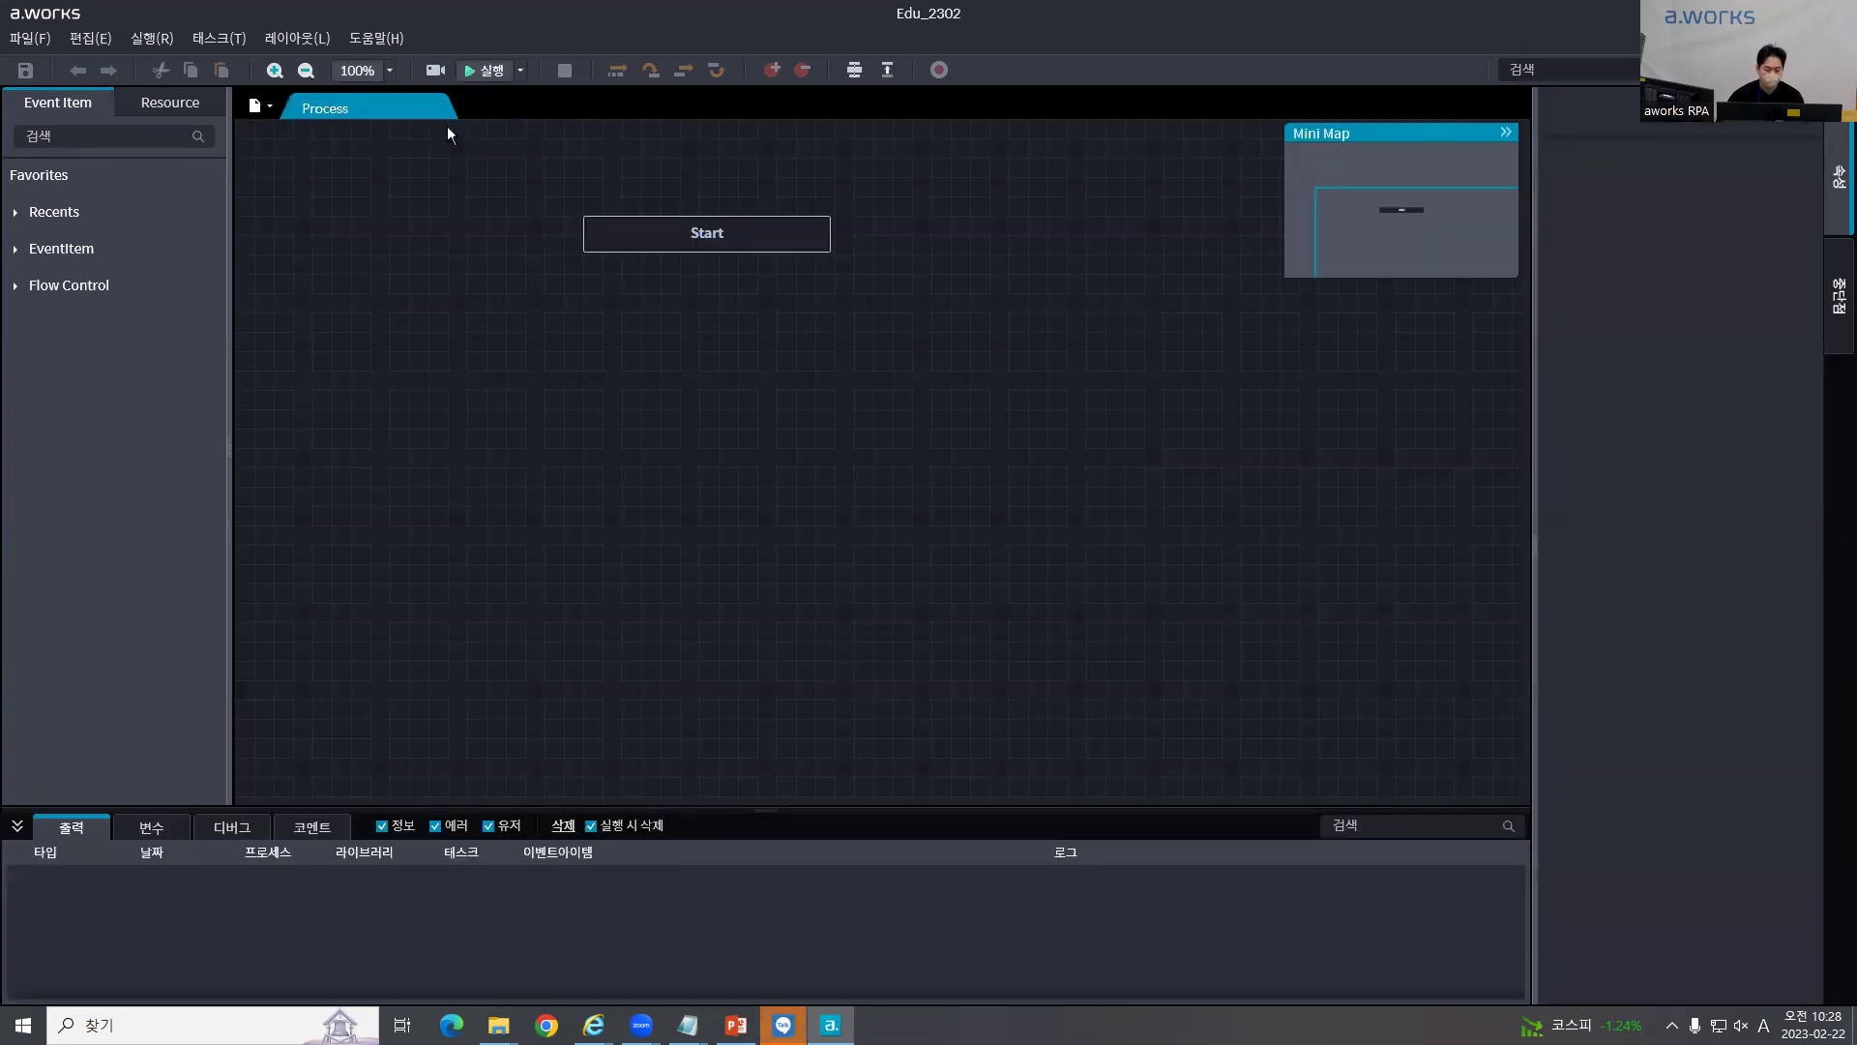
Step: Look at the Studio 구성 slide in PowerPoint and return to the a.works Studio
key(alt+Tab)
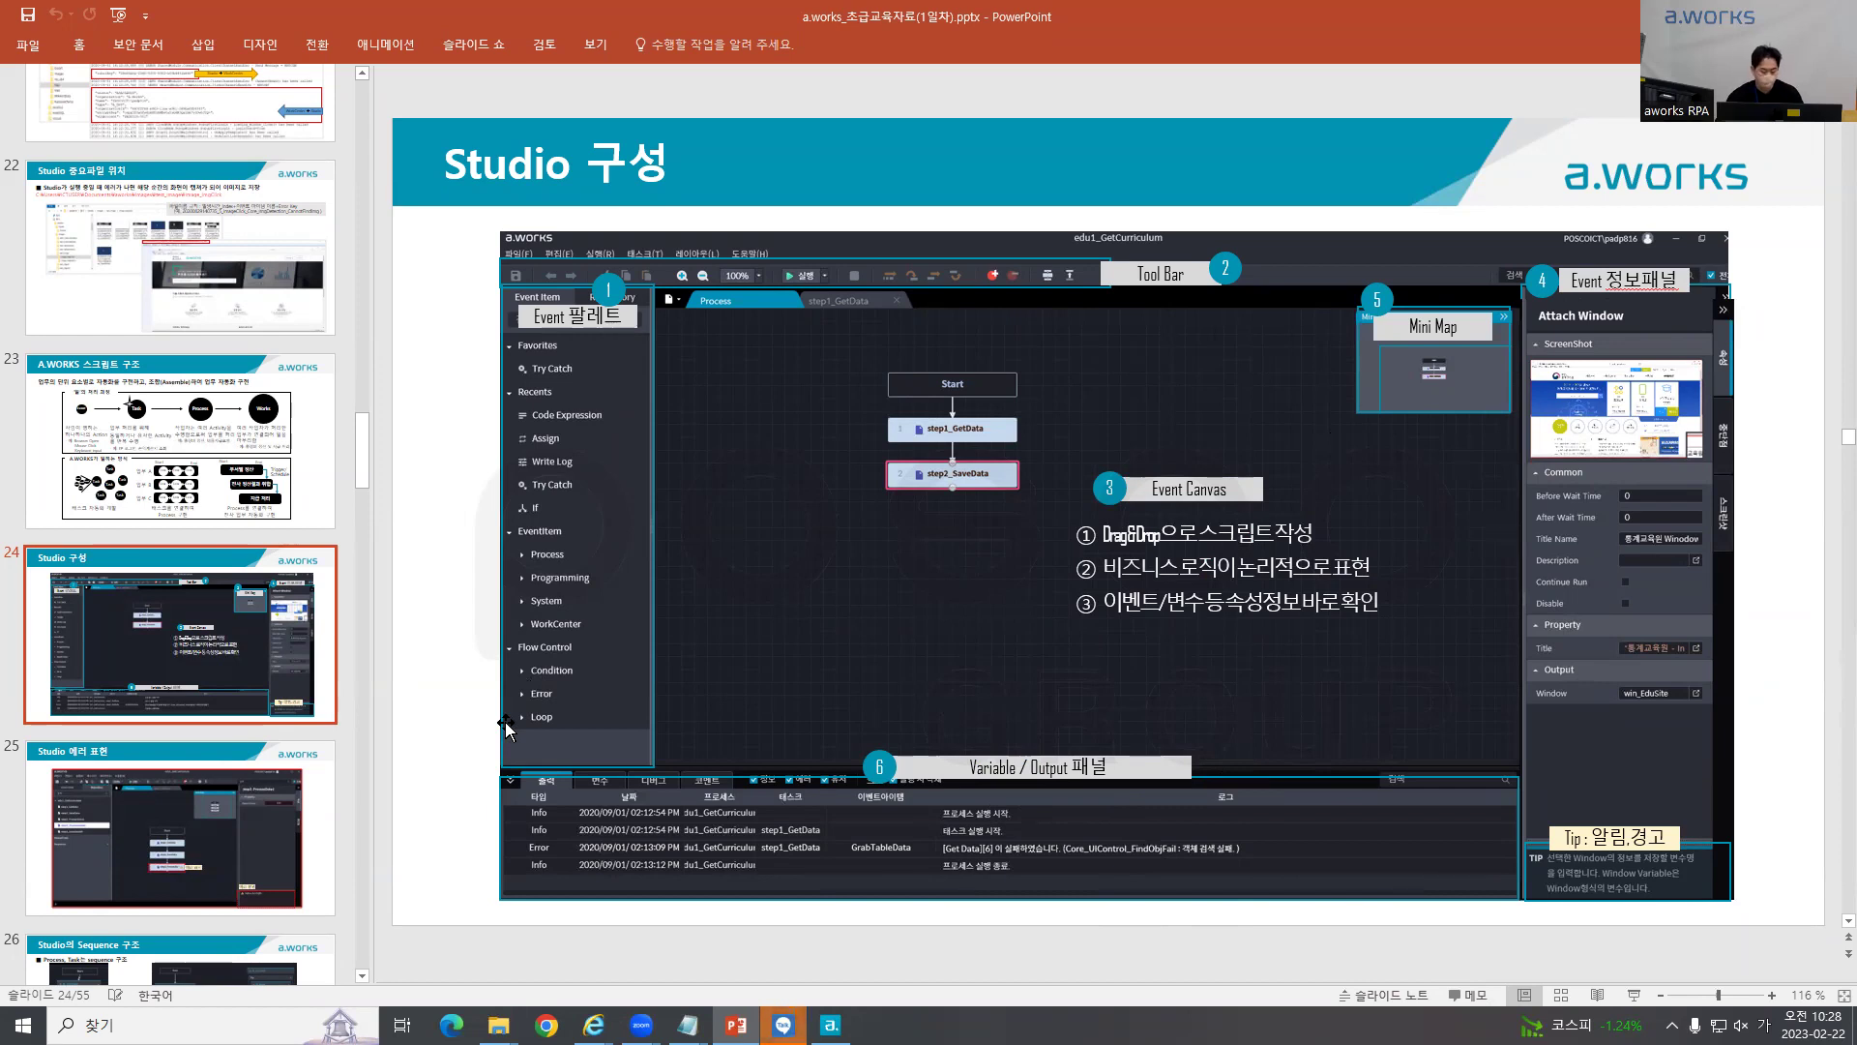
key(alt+Tab)
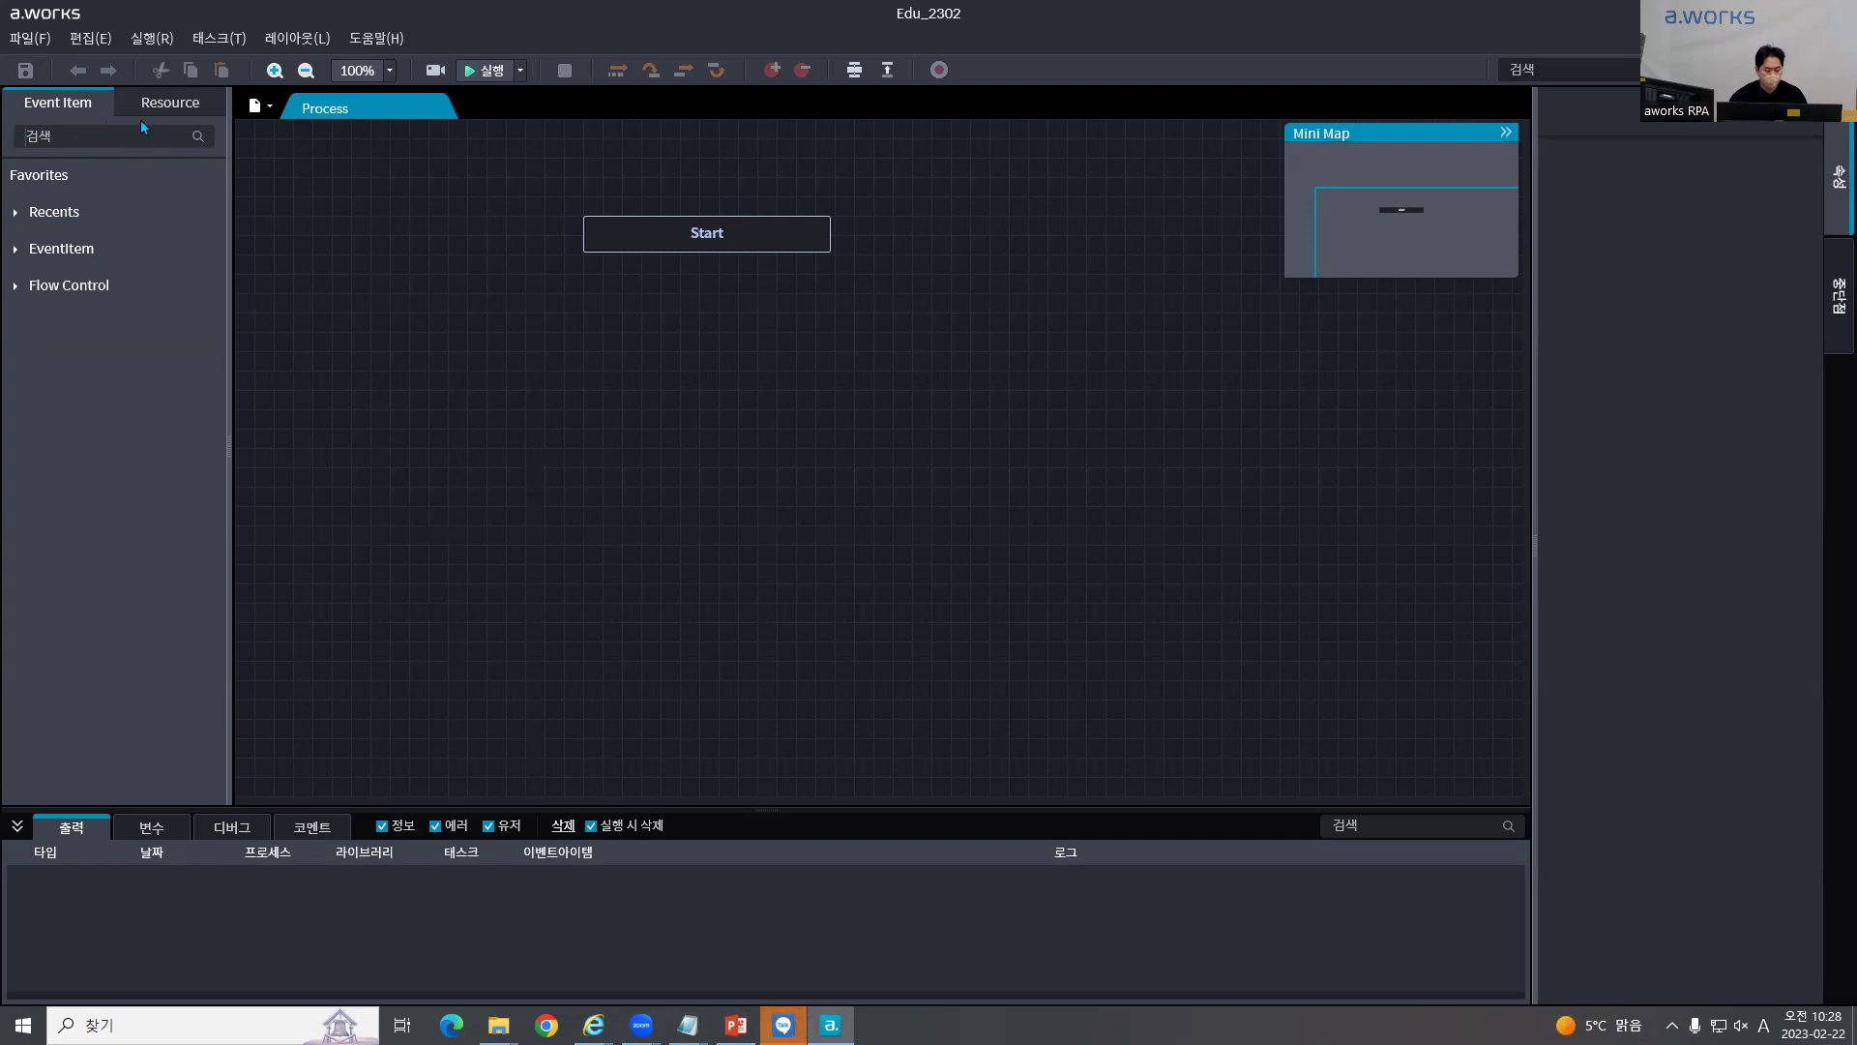
Step: Search the event items for "assign" and place an Assign item below Start in the process
text(as)
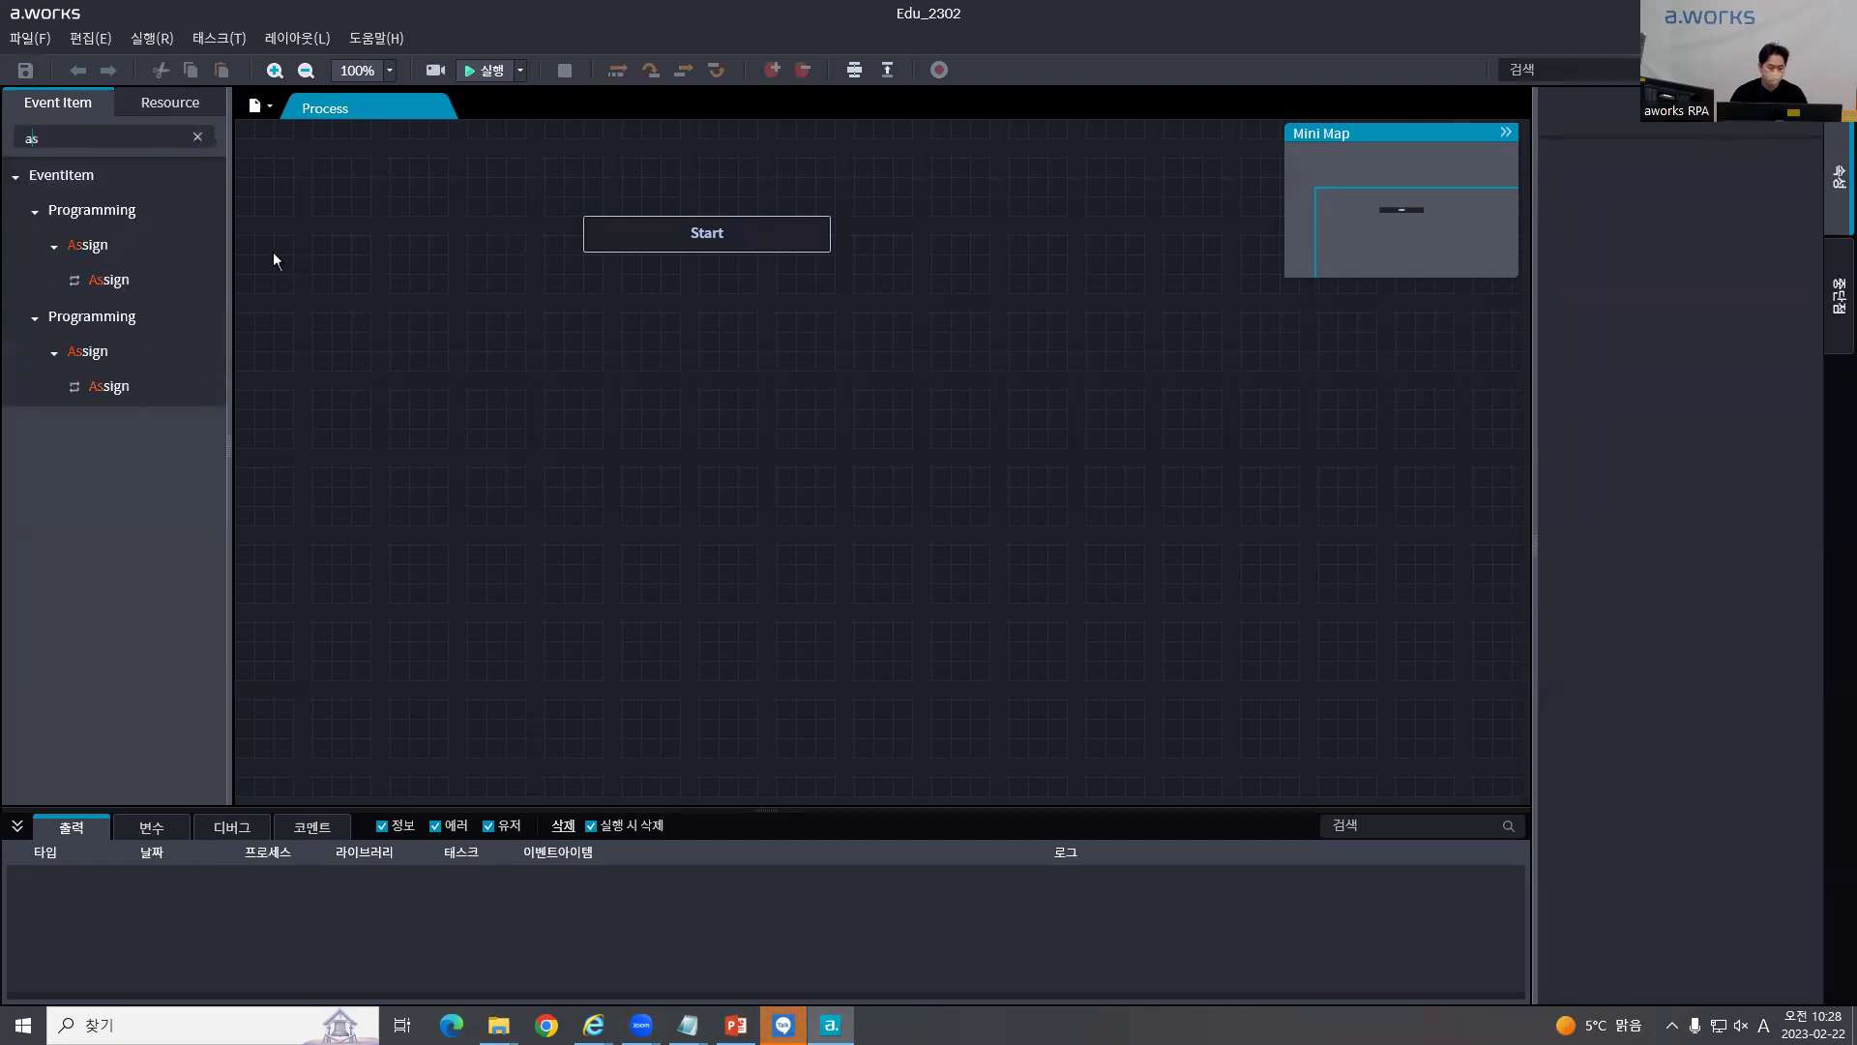
text(sign)
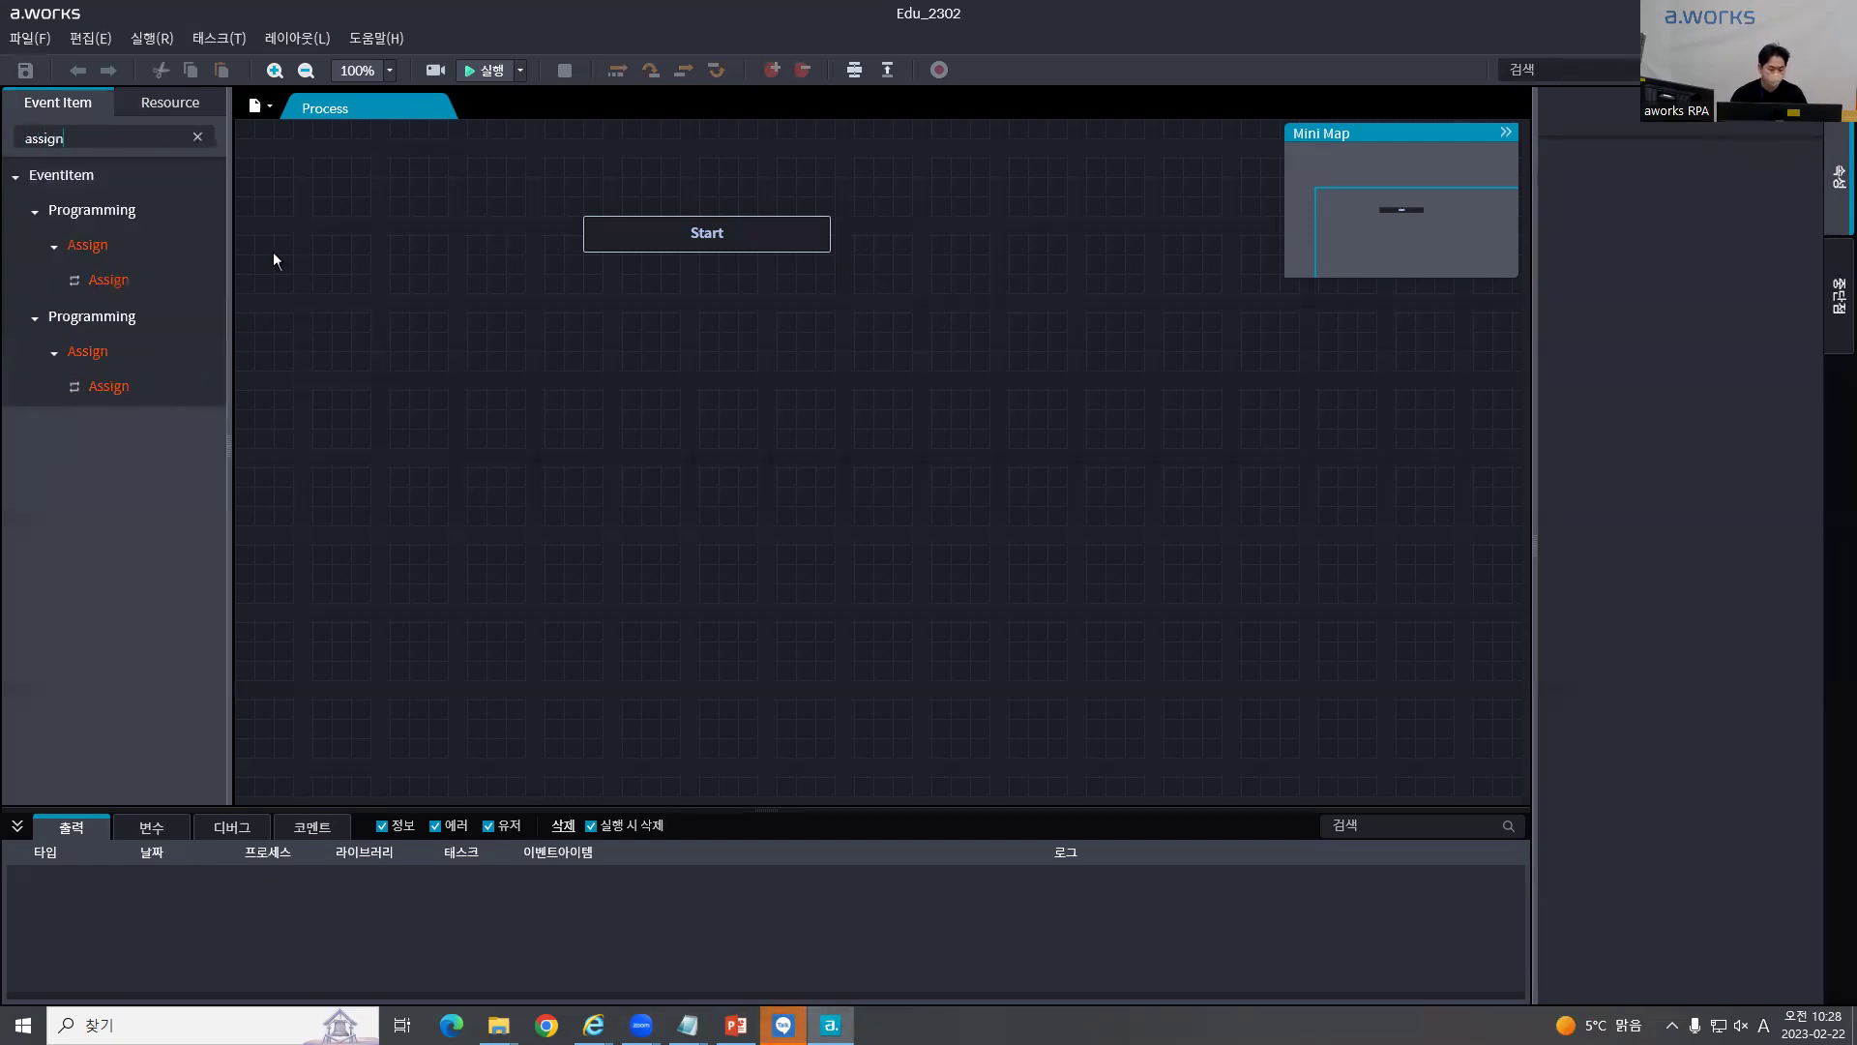
drag(91, 285, 739, 249)
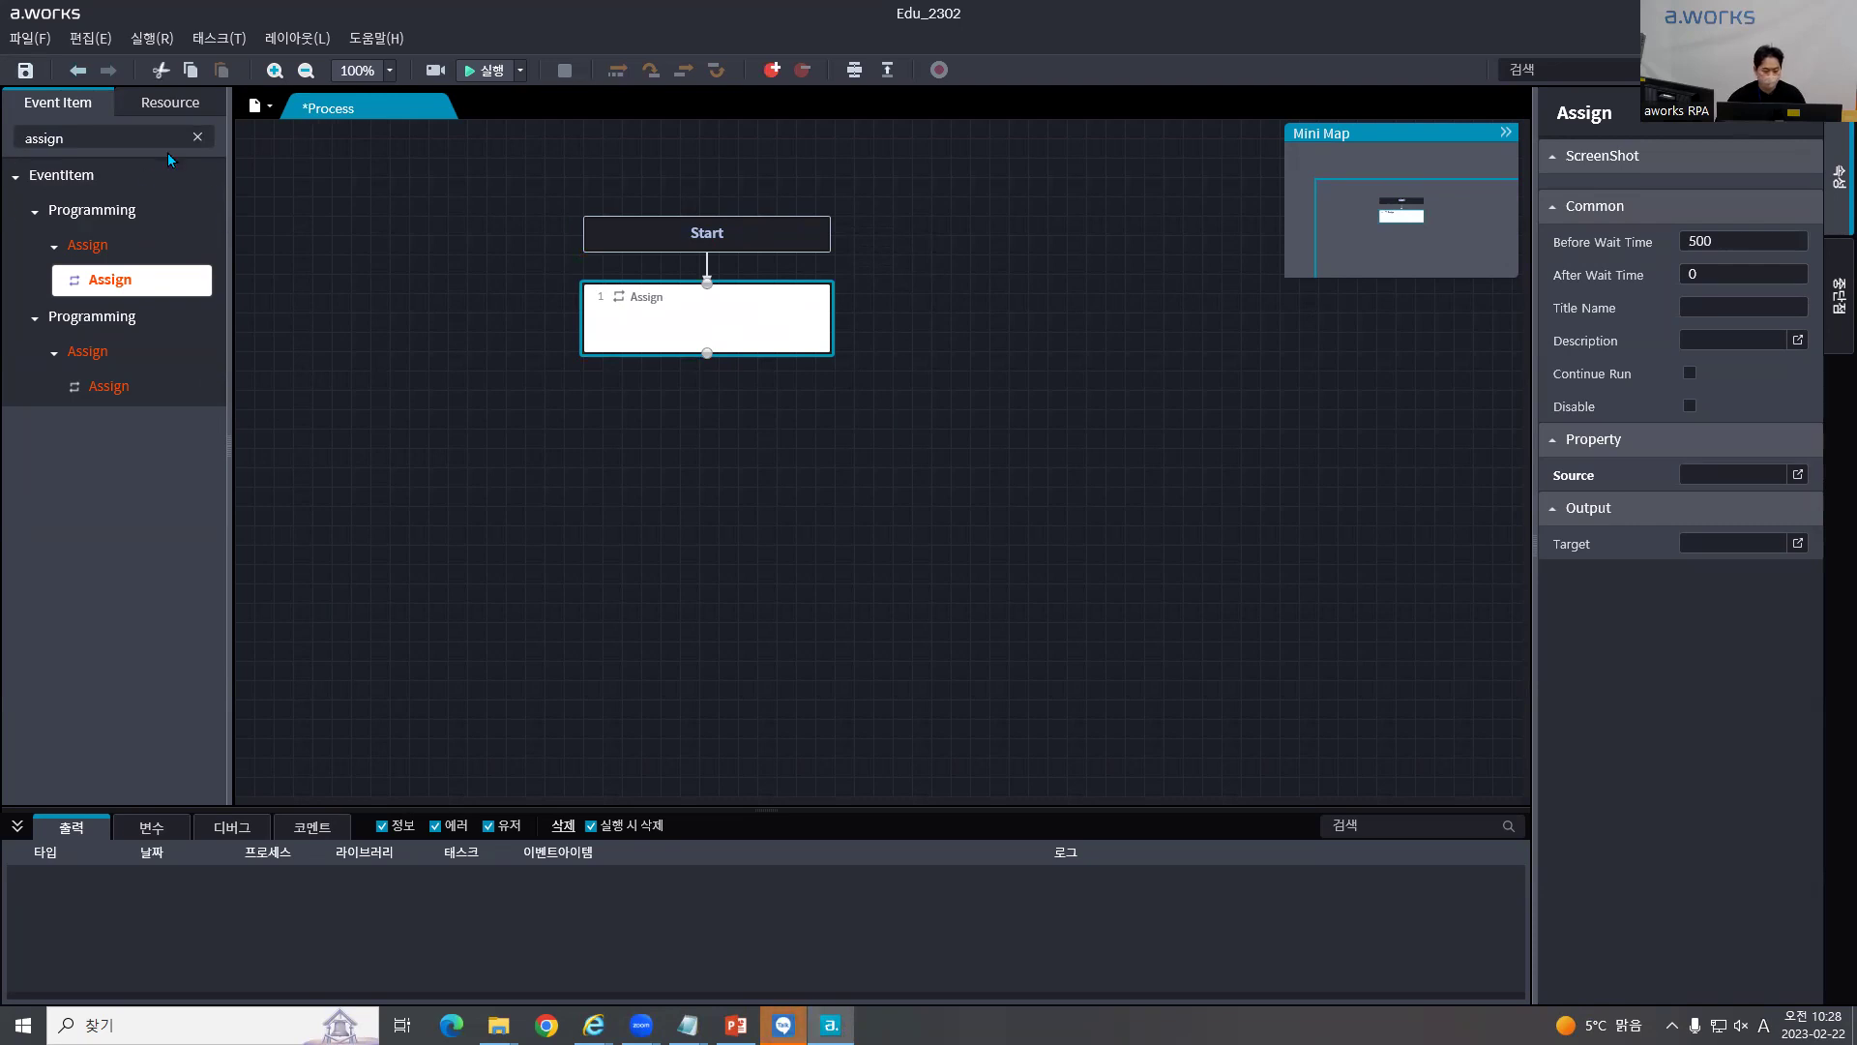
Step: Create a new task named Test
click(218, 38)
click(234, 68)
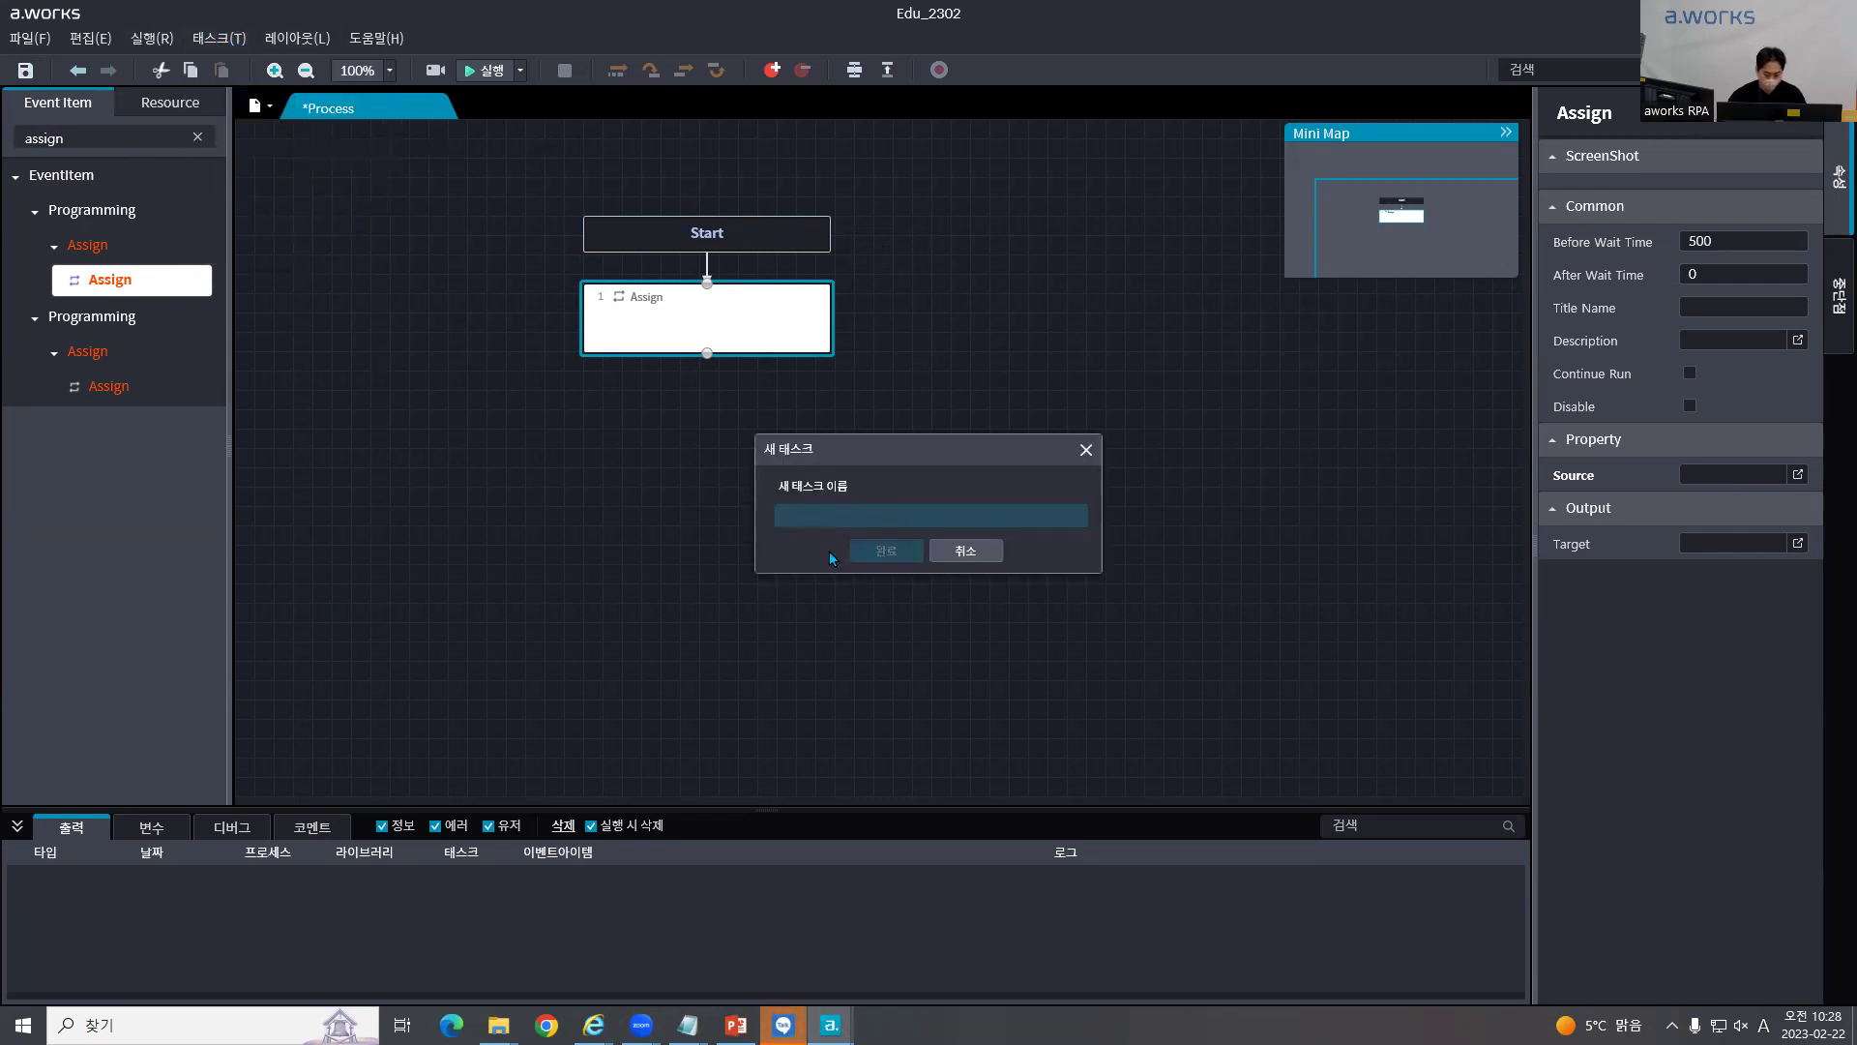
text(TEst)
key(Return)
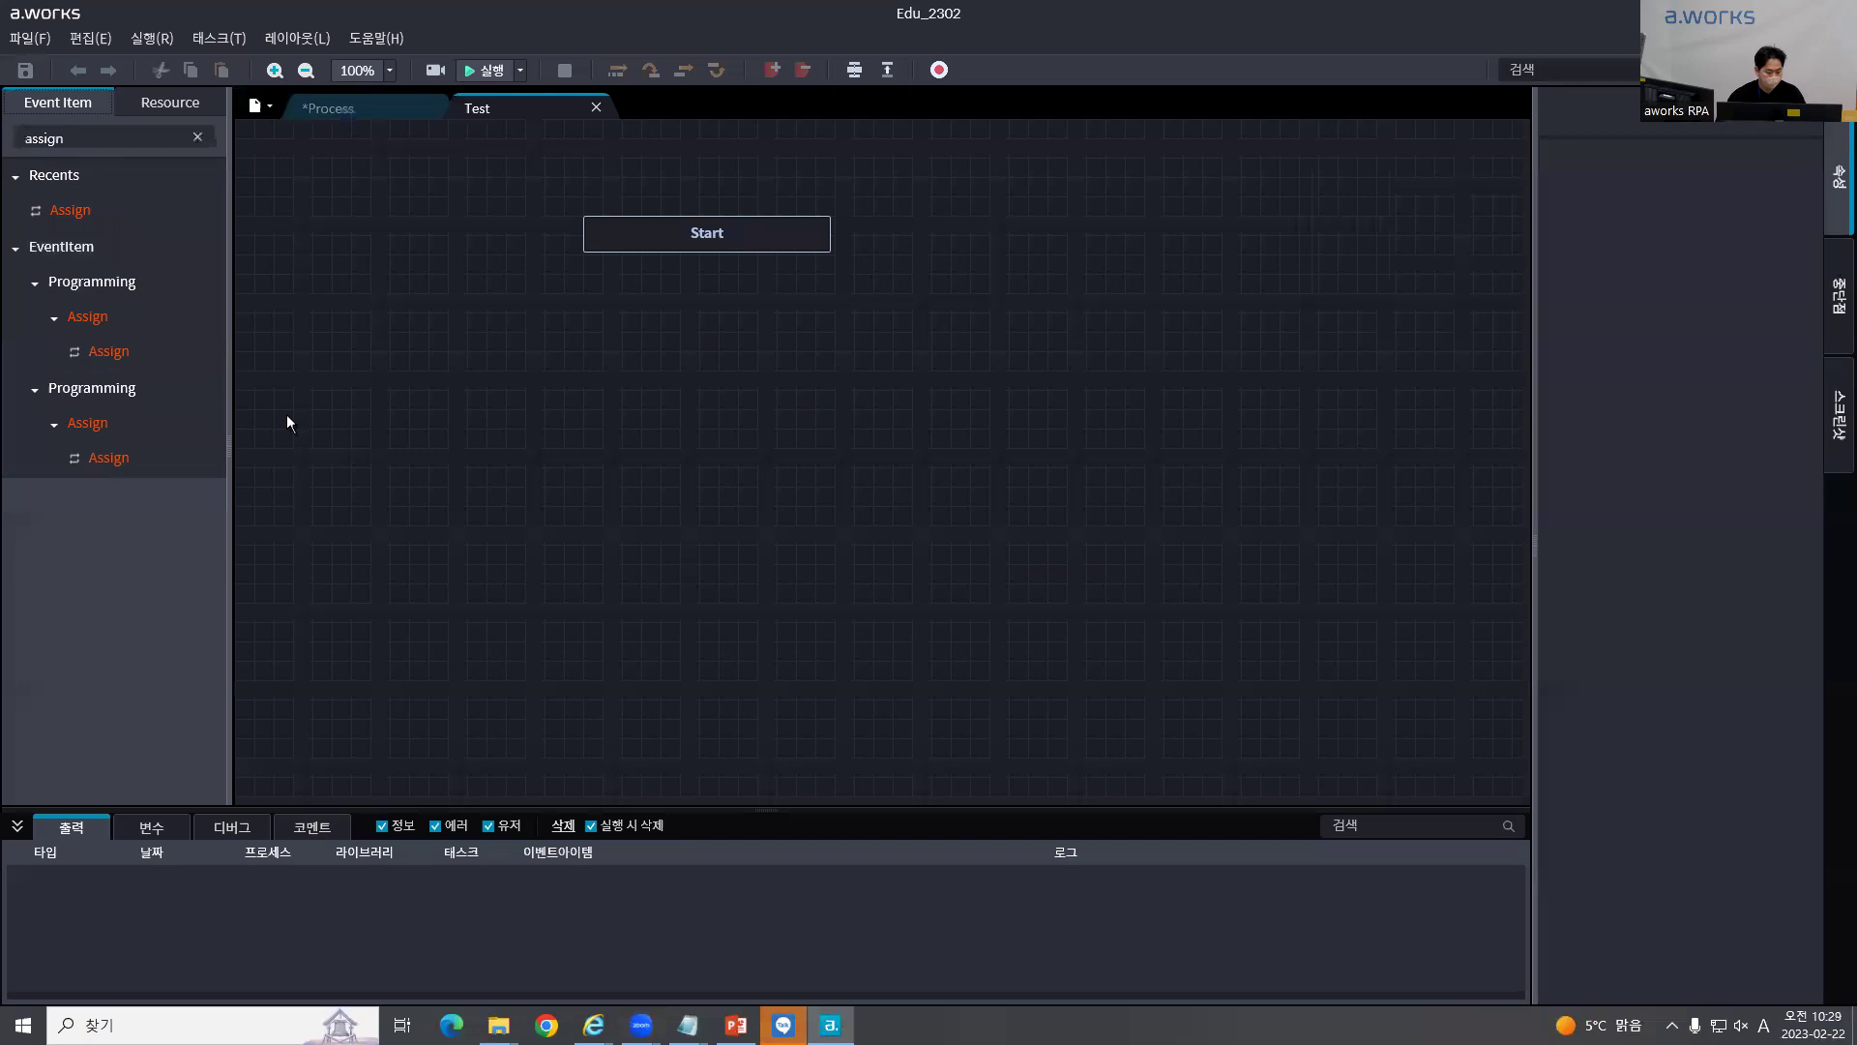
Step: Search the event items for "click" and add an Object Click item below Start in the Test task
double_click(89, 127)
text(VC)
key(BackSpace)
key(BackSpace)
text(CLI)
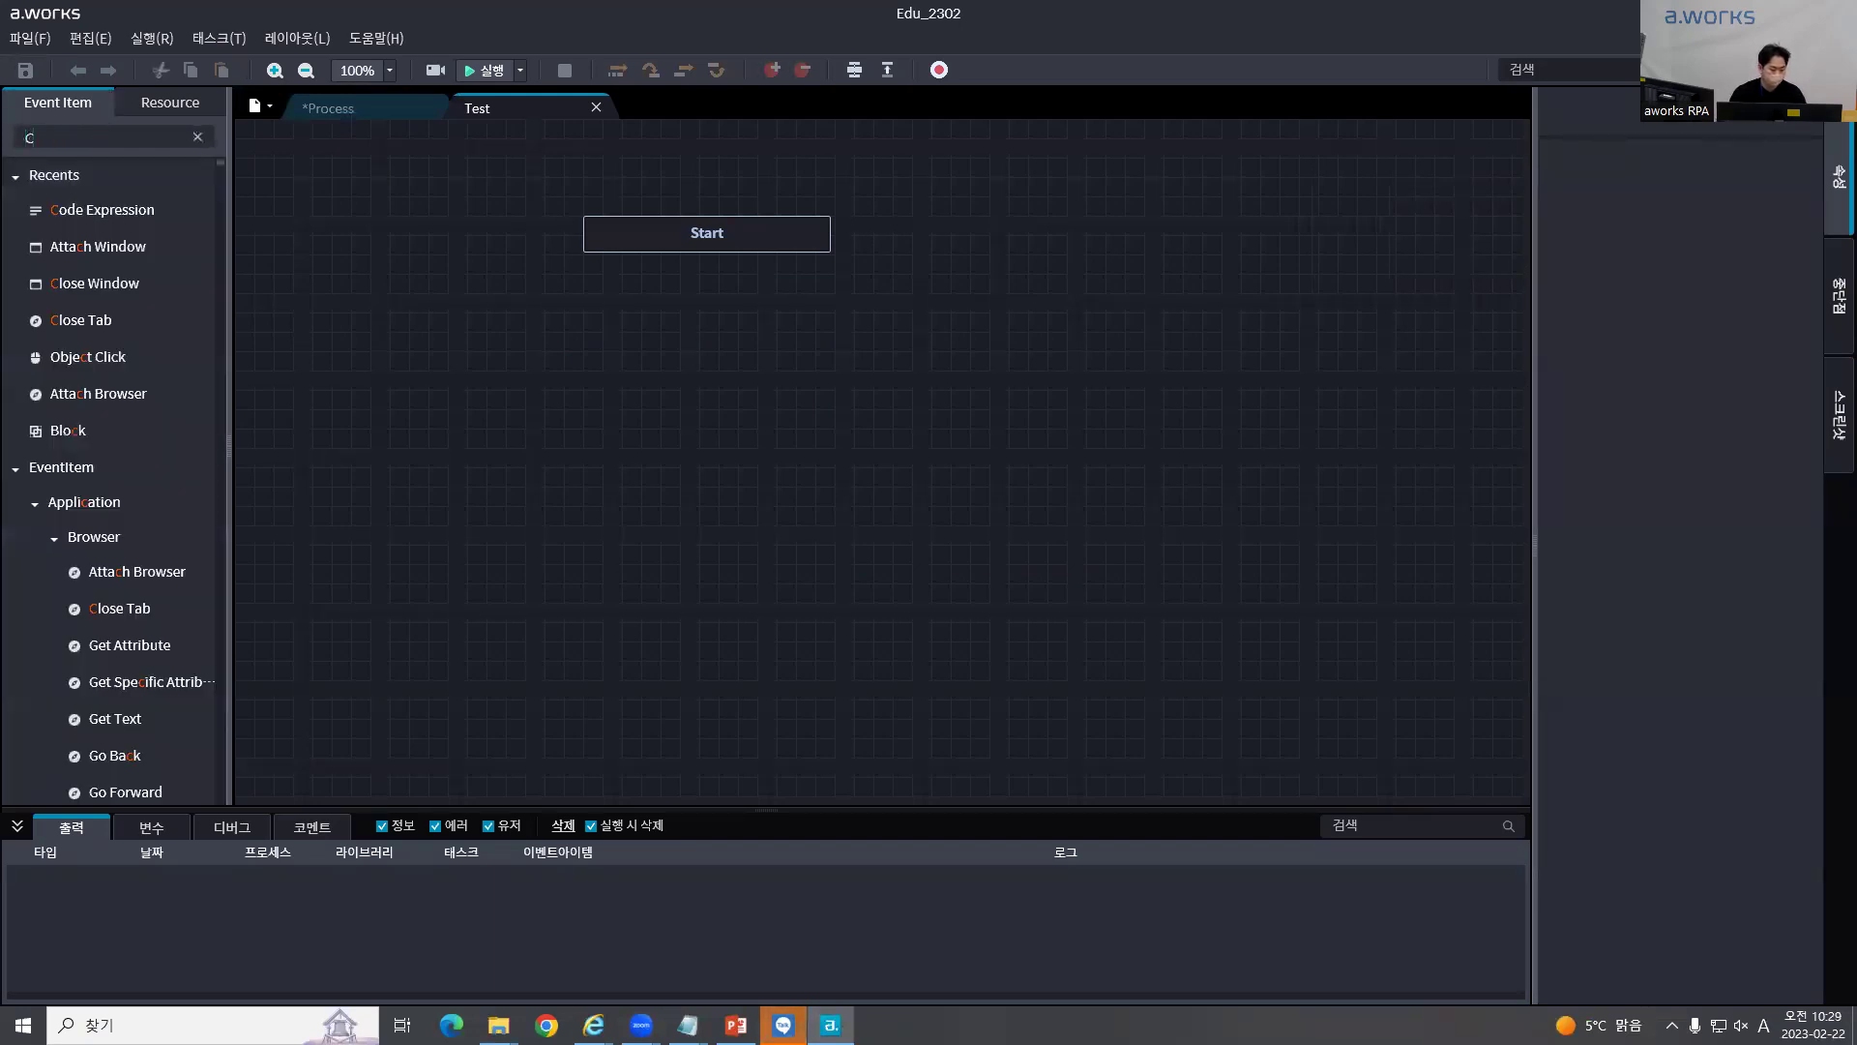
text(ckclick)
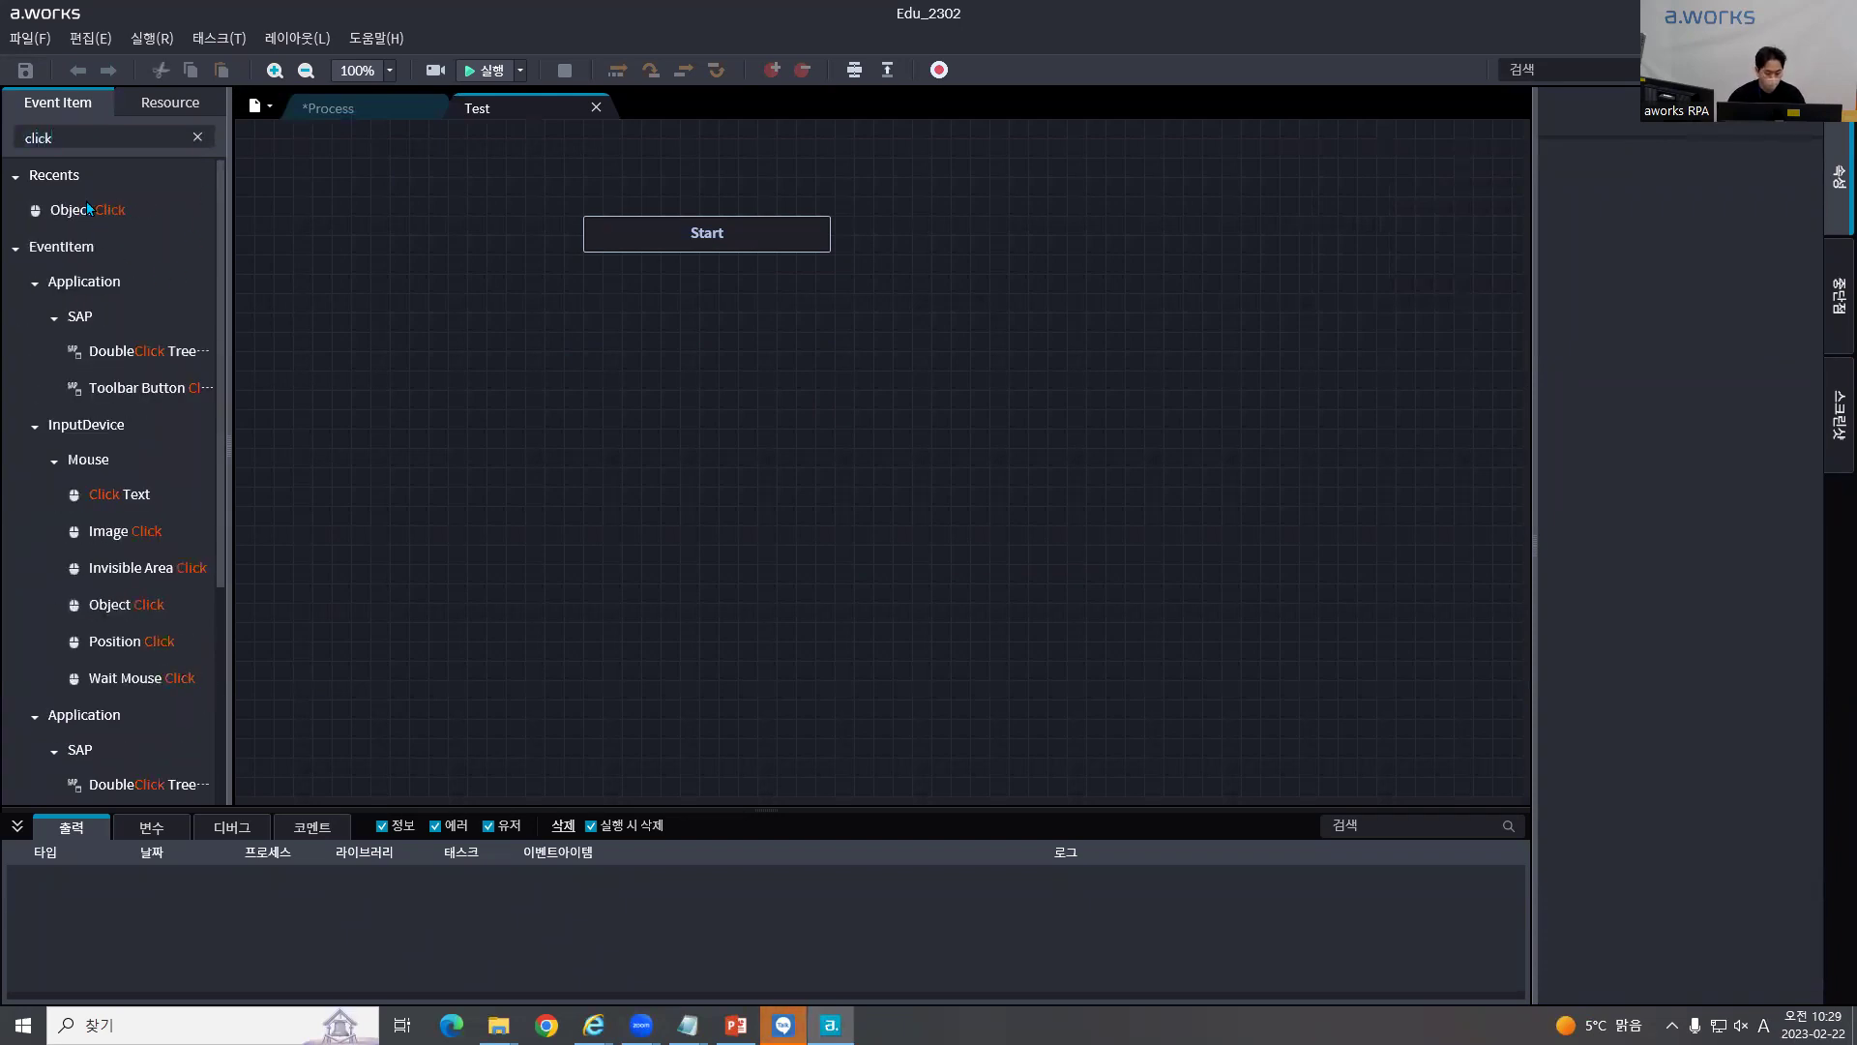
drag(87, 209, 707, 251)
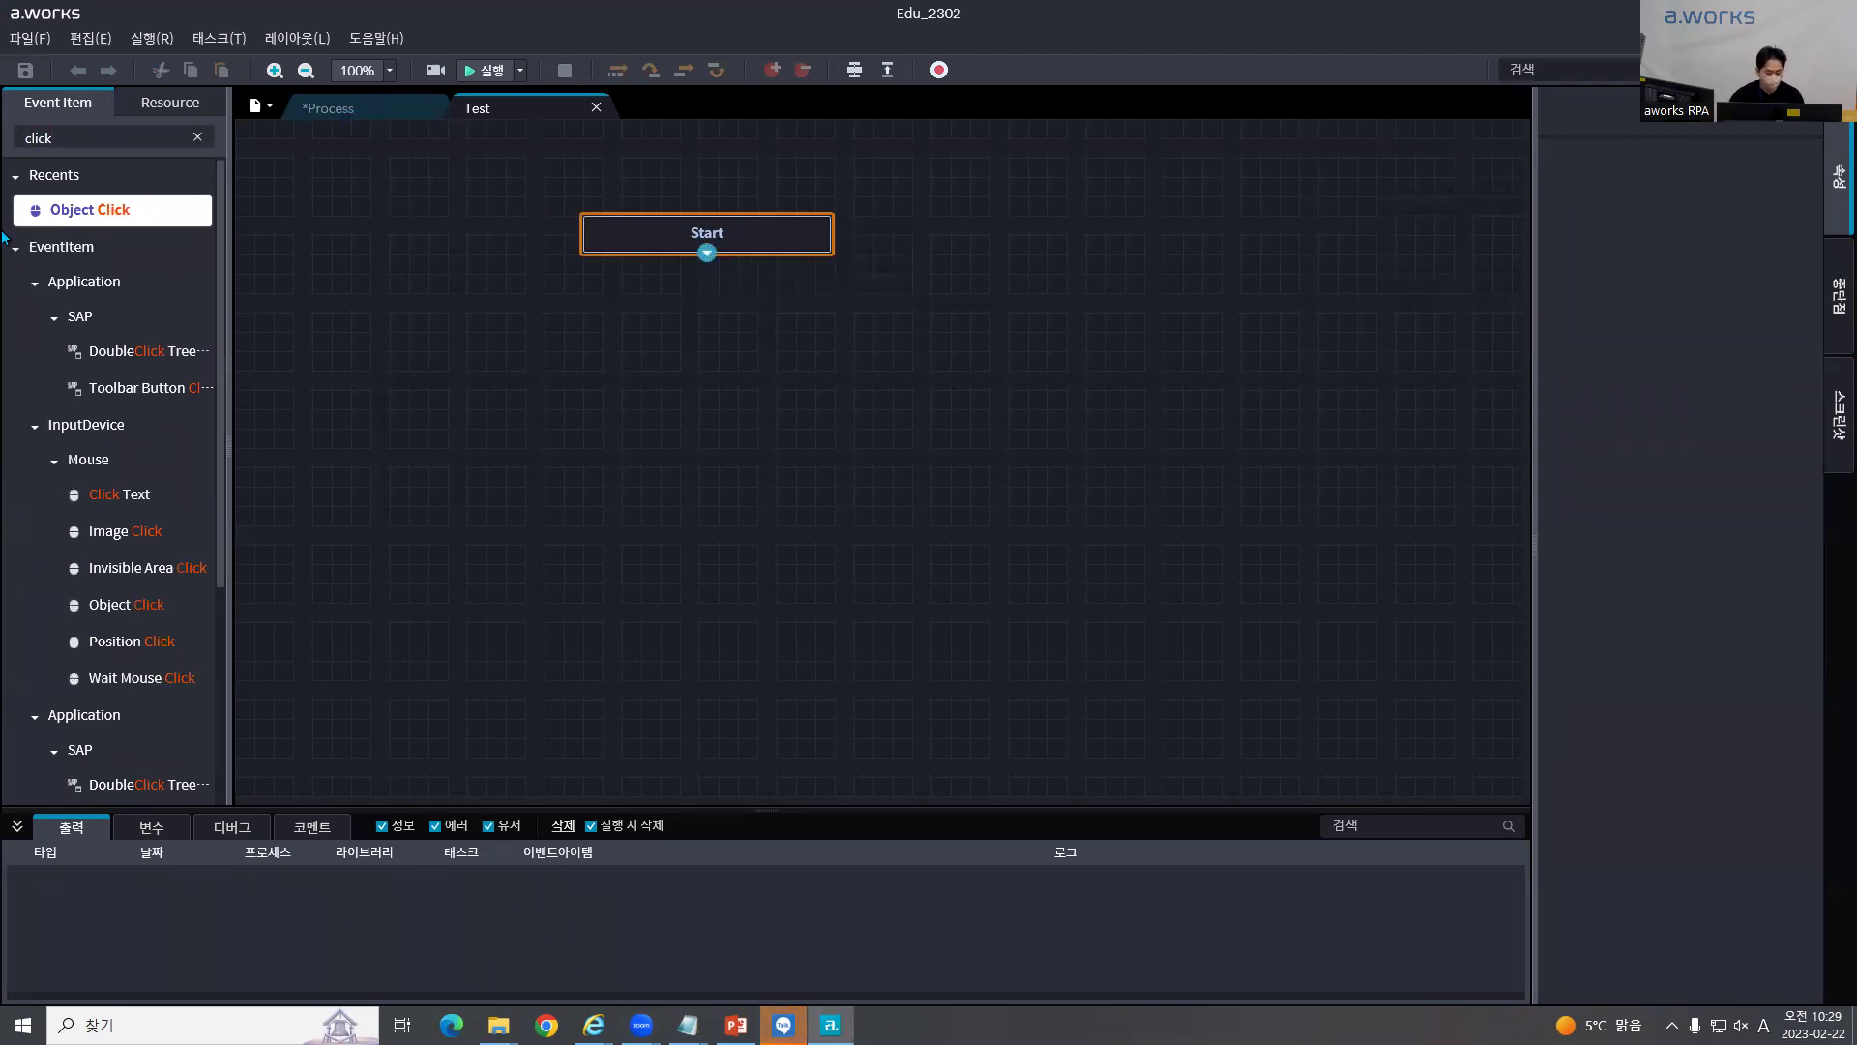
double_click(103, 203)
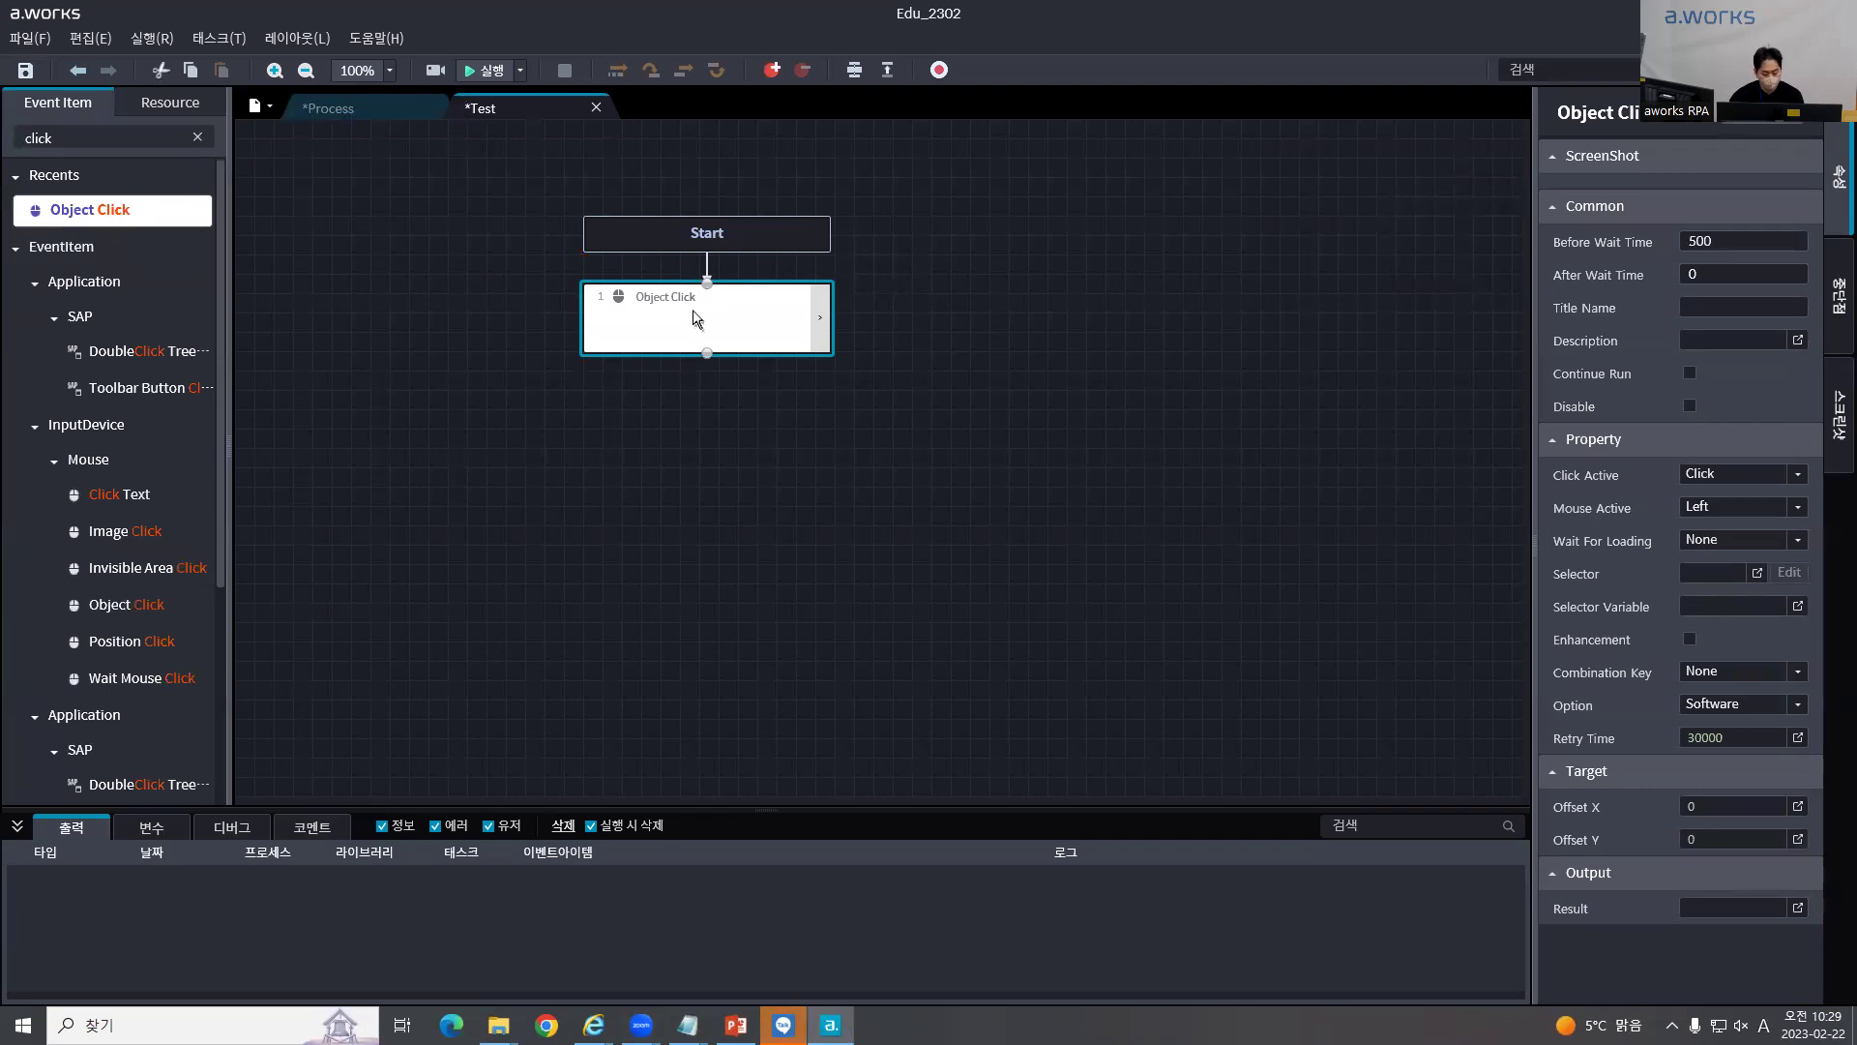
Step: Delete the Object Click item from the Test task and close the task without saving
key(Delete)
click(597, 108)
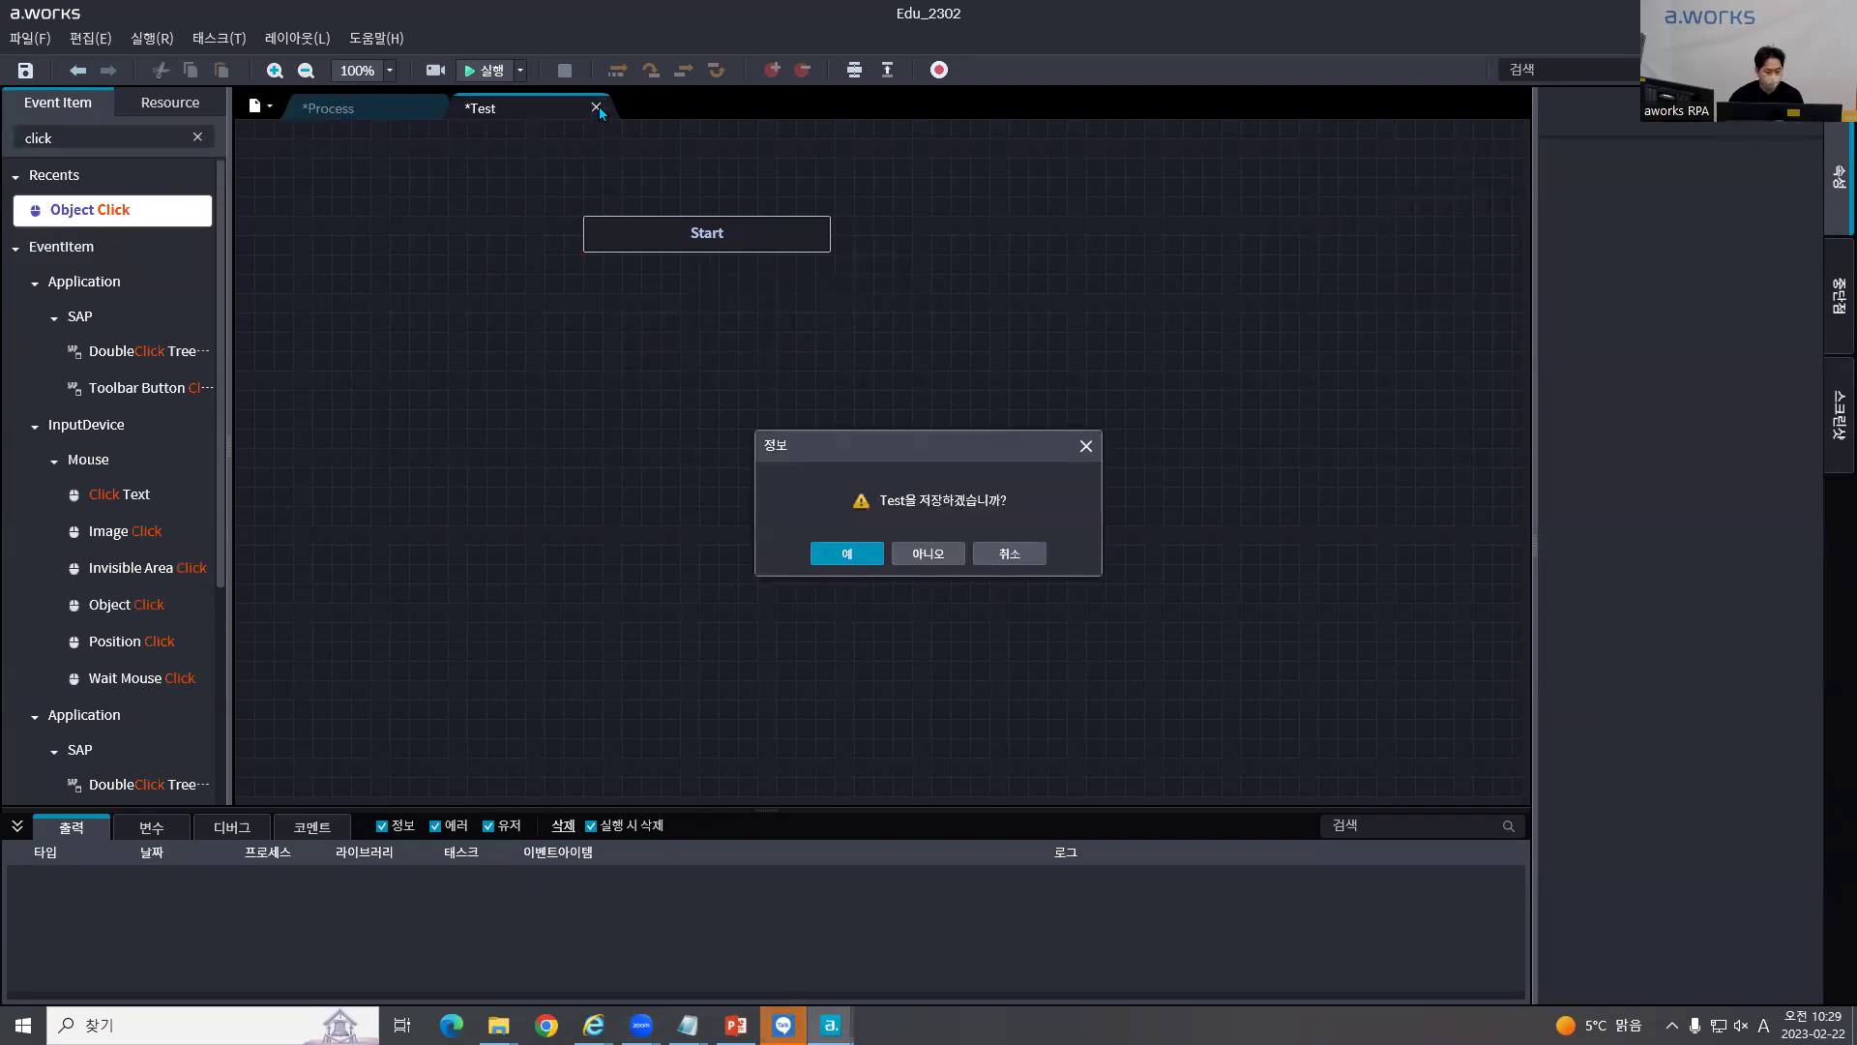
click(928, 553)
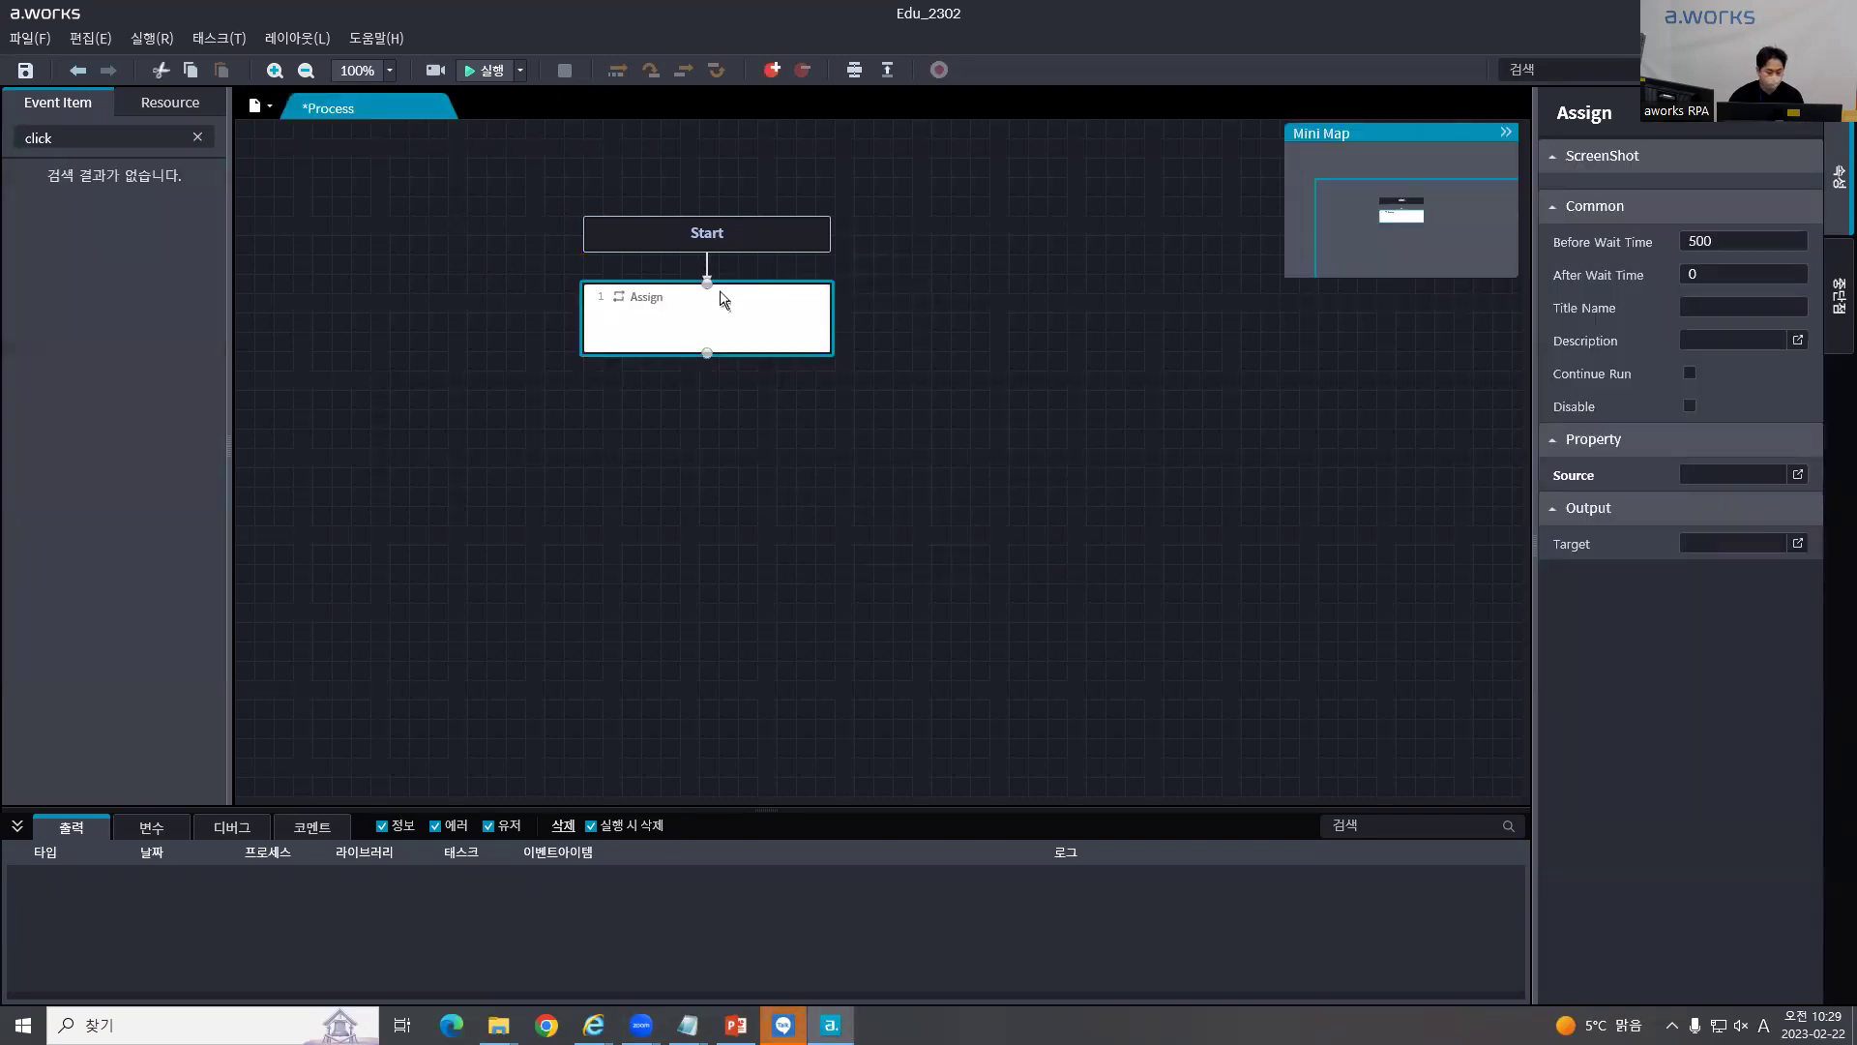
Step: Clear the event item search and save the process
click(196, 137)
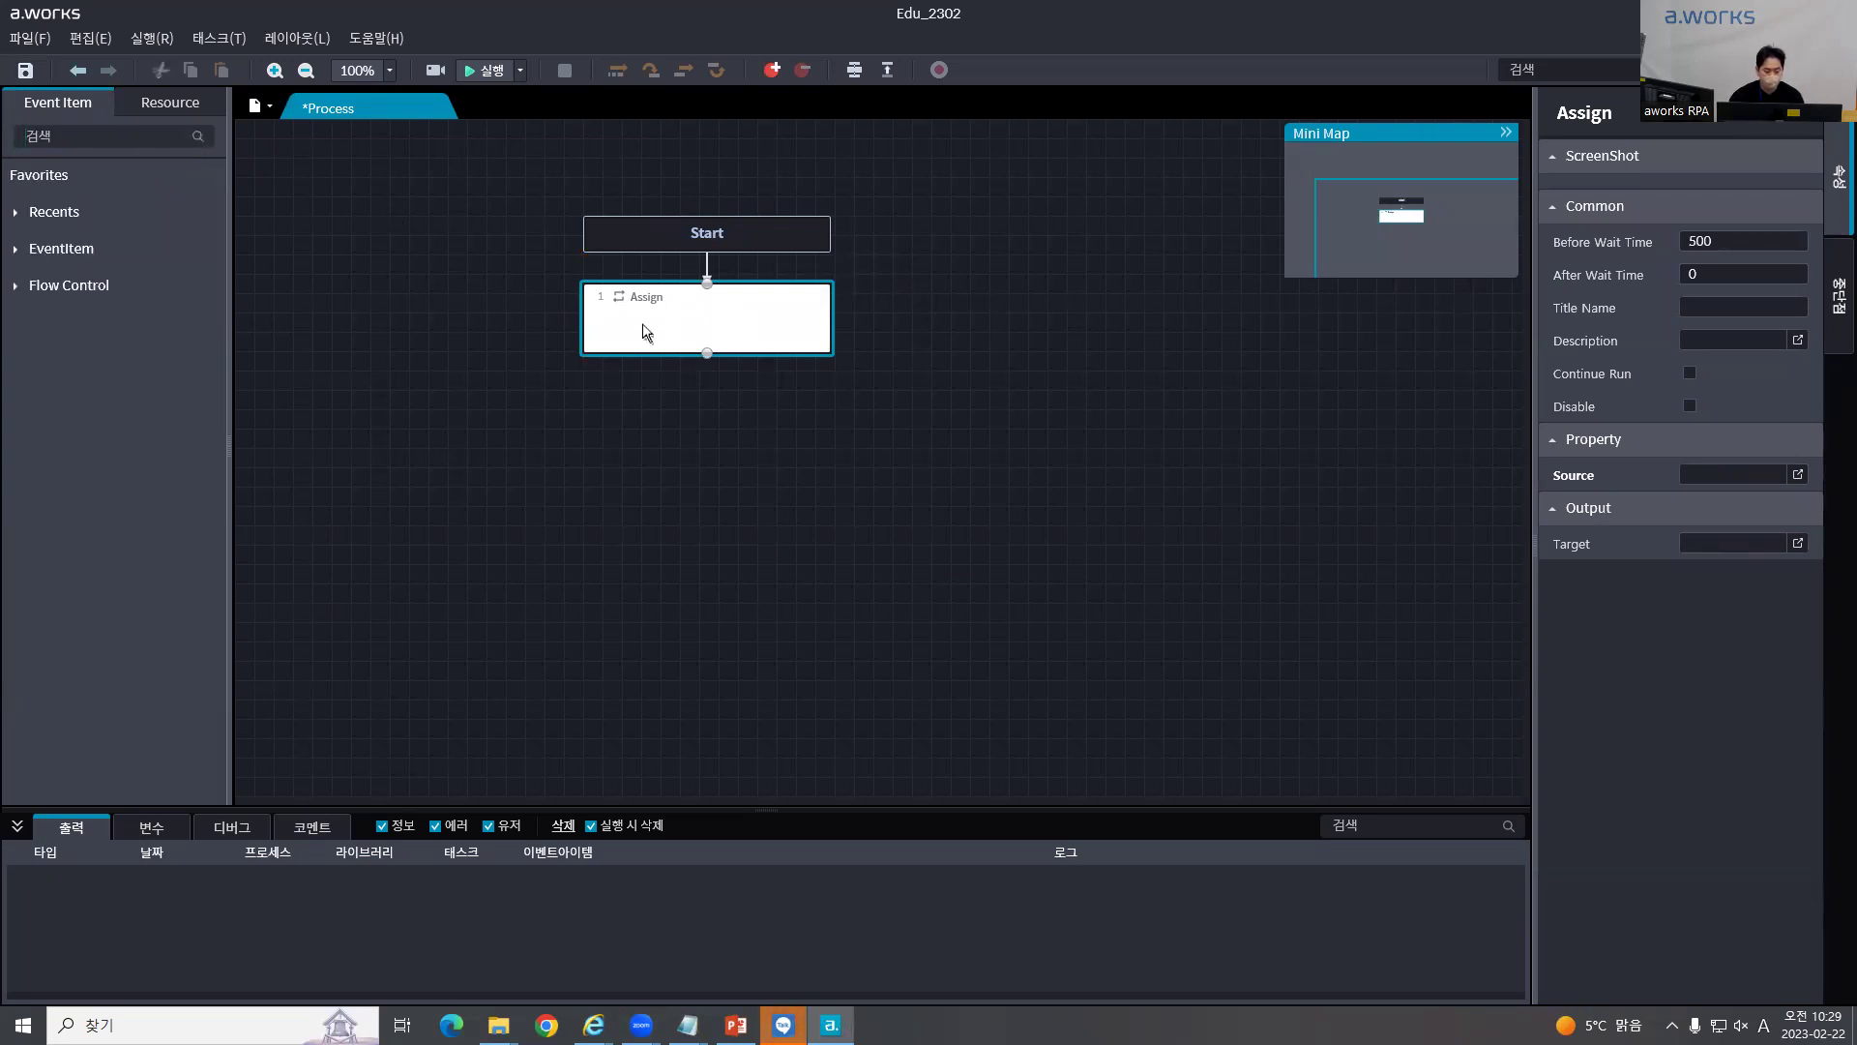
click(457, 342)
key(ctrl+s)
Step: Look through the project resources of Edu_2302, including its tasks and the option for adding a file
click(721, 295)
click(174, 104)
click(16, 177)
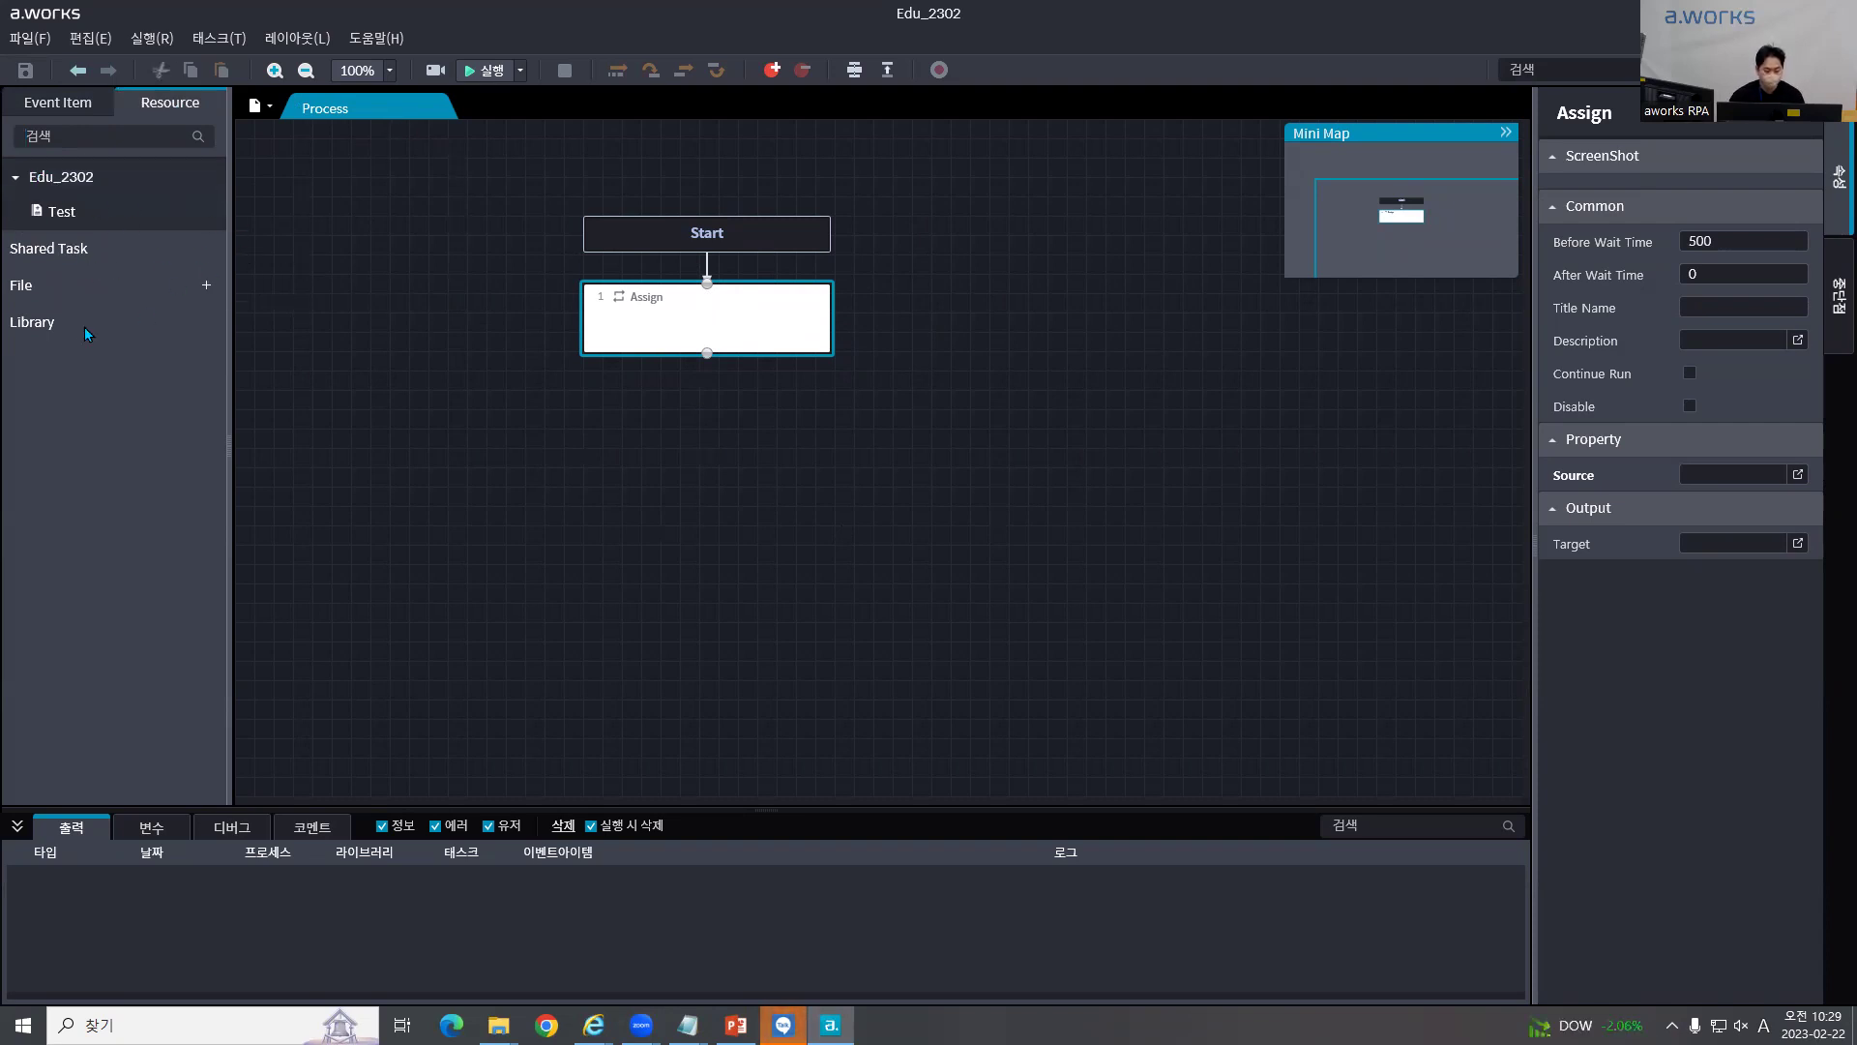
click(206, 285)
key(Escape)
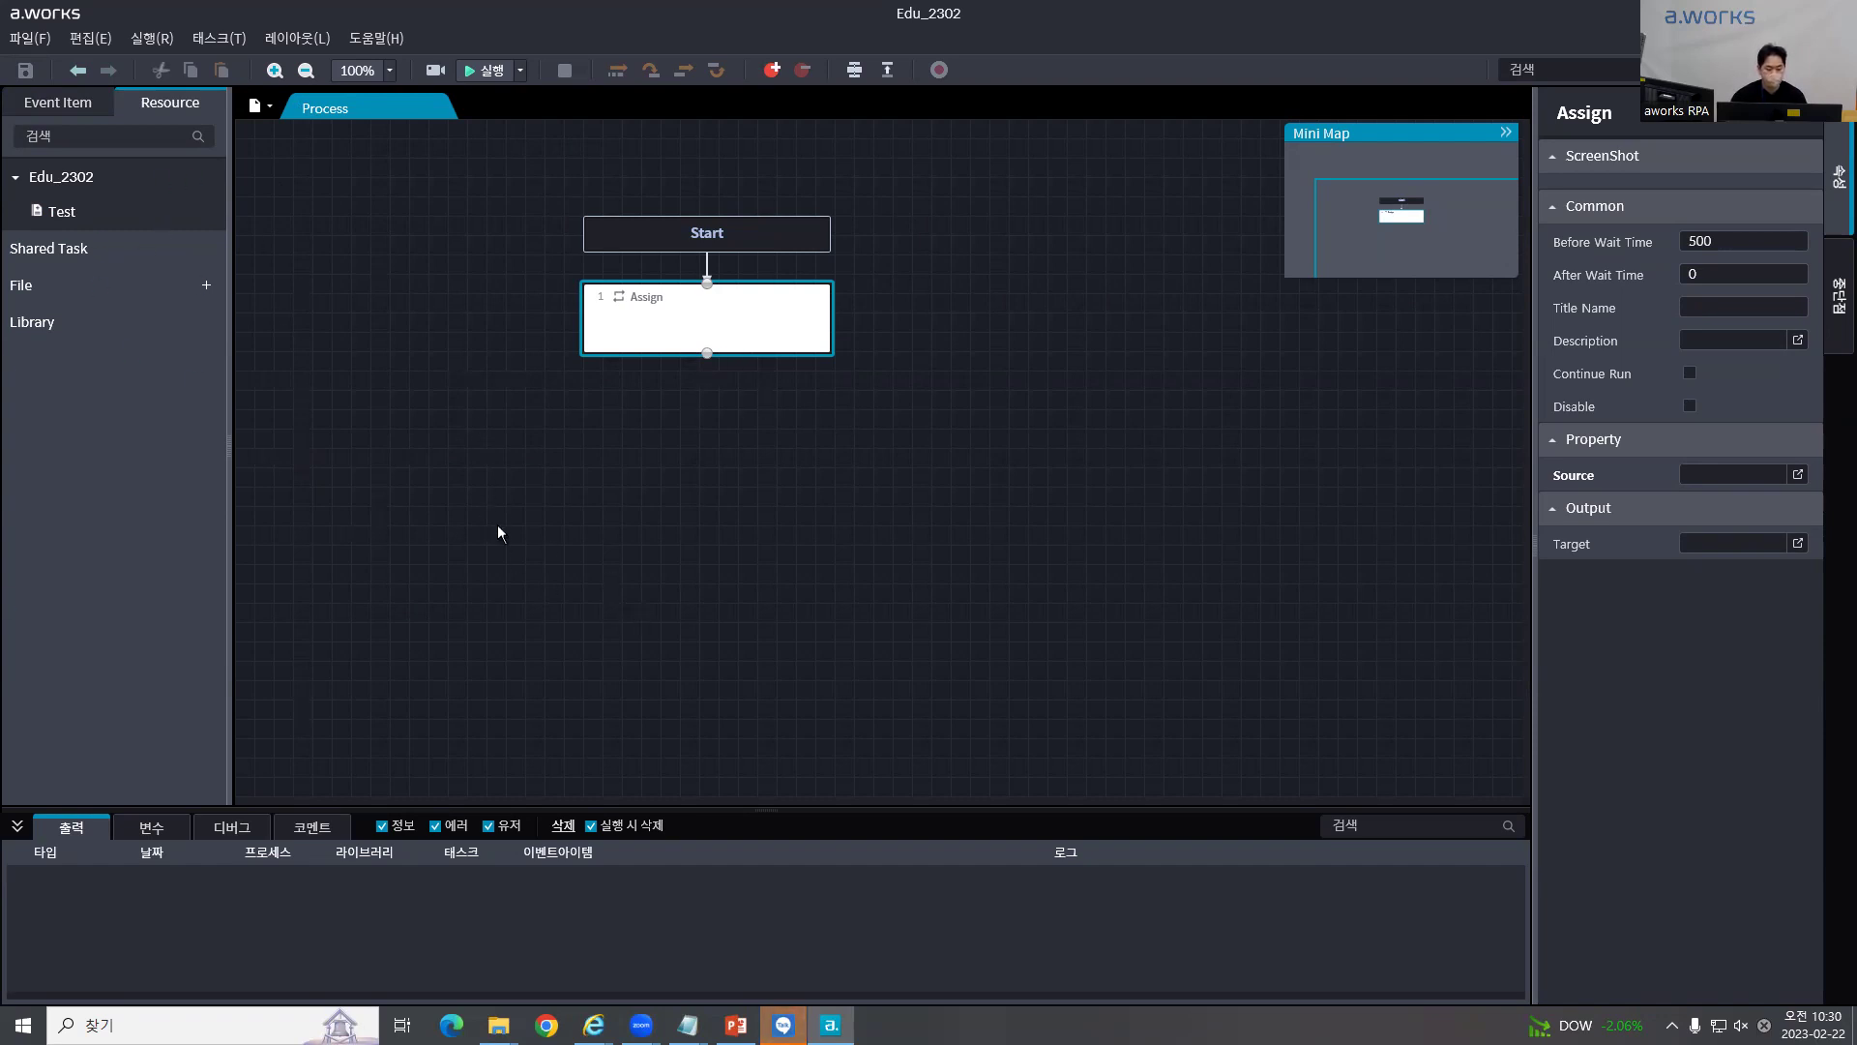
Step: Delete the Assign item below Start in the process and check the run options
click(58, 104)
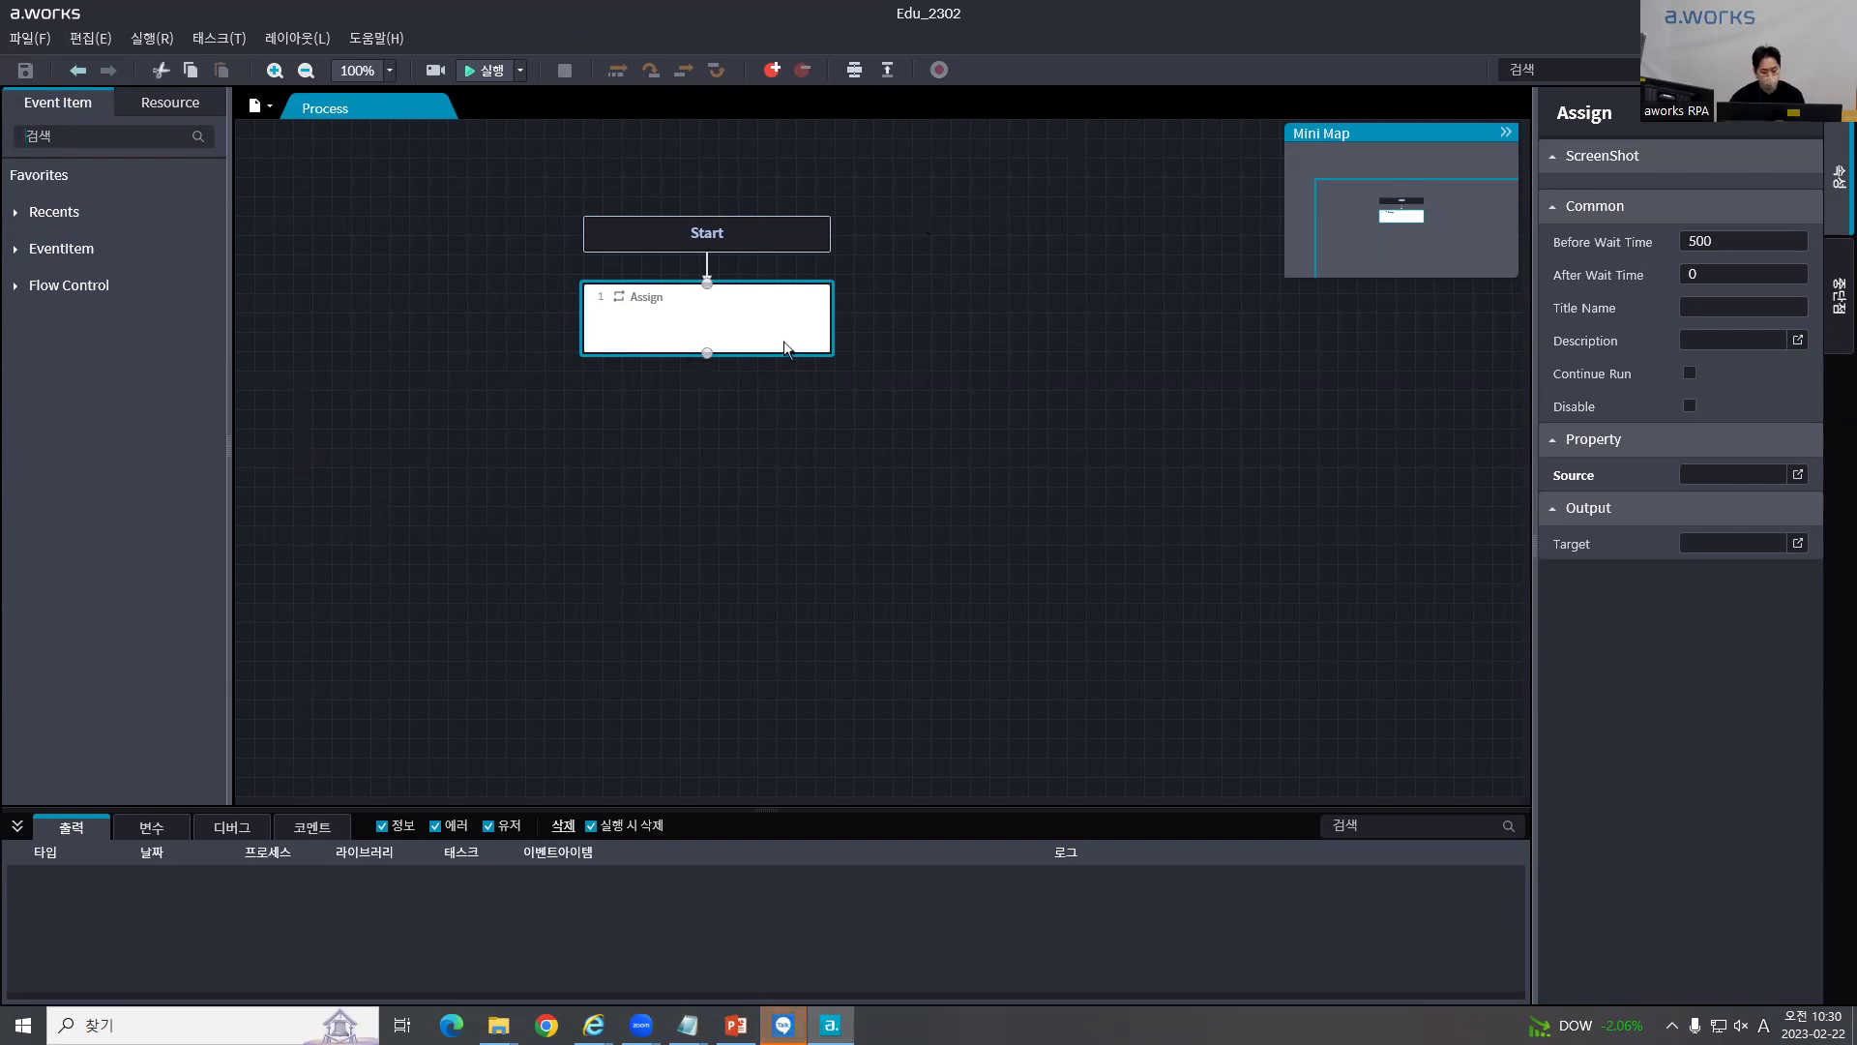
key(Delete)
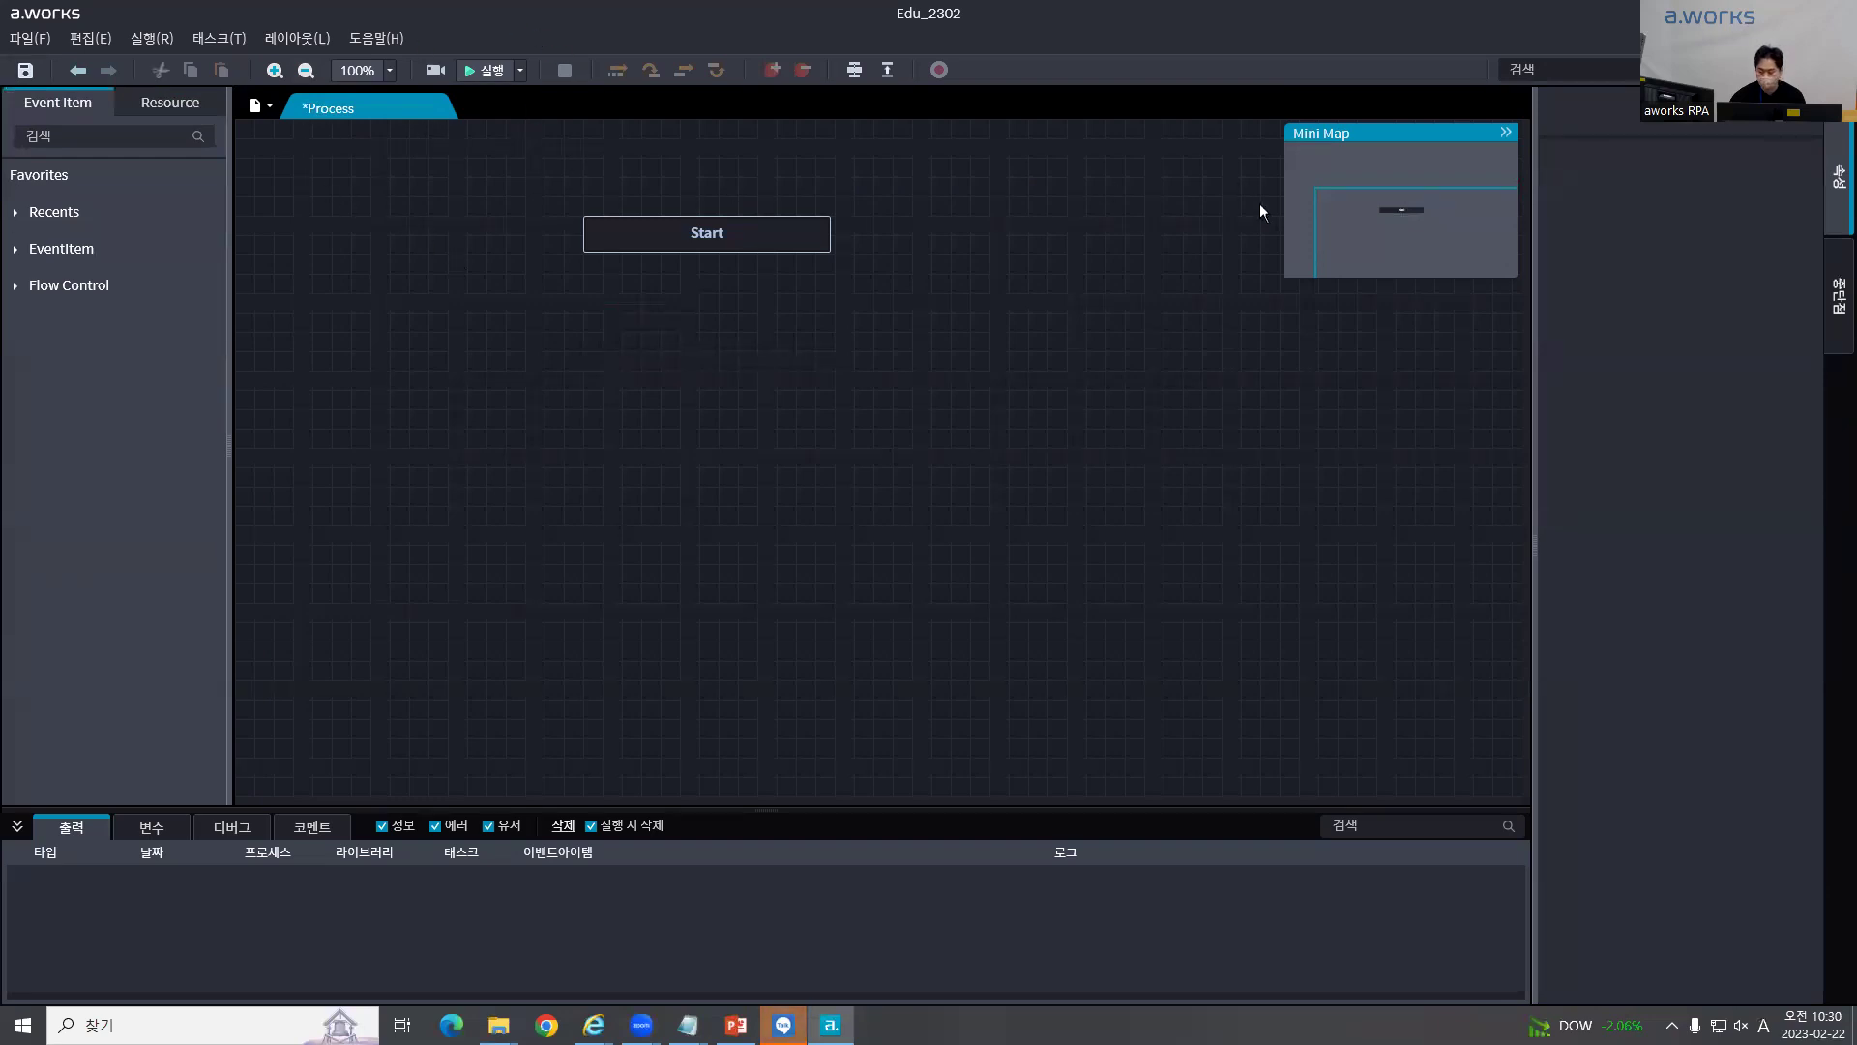
click(521, 71)
click(611, 77)
Step: Expand the recent event items and review the automatic alignment options in the 캔버스 settings
click(53, 212)
click(25, 39)
click(27, 38)
click(46, 39)
click(84, 308)
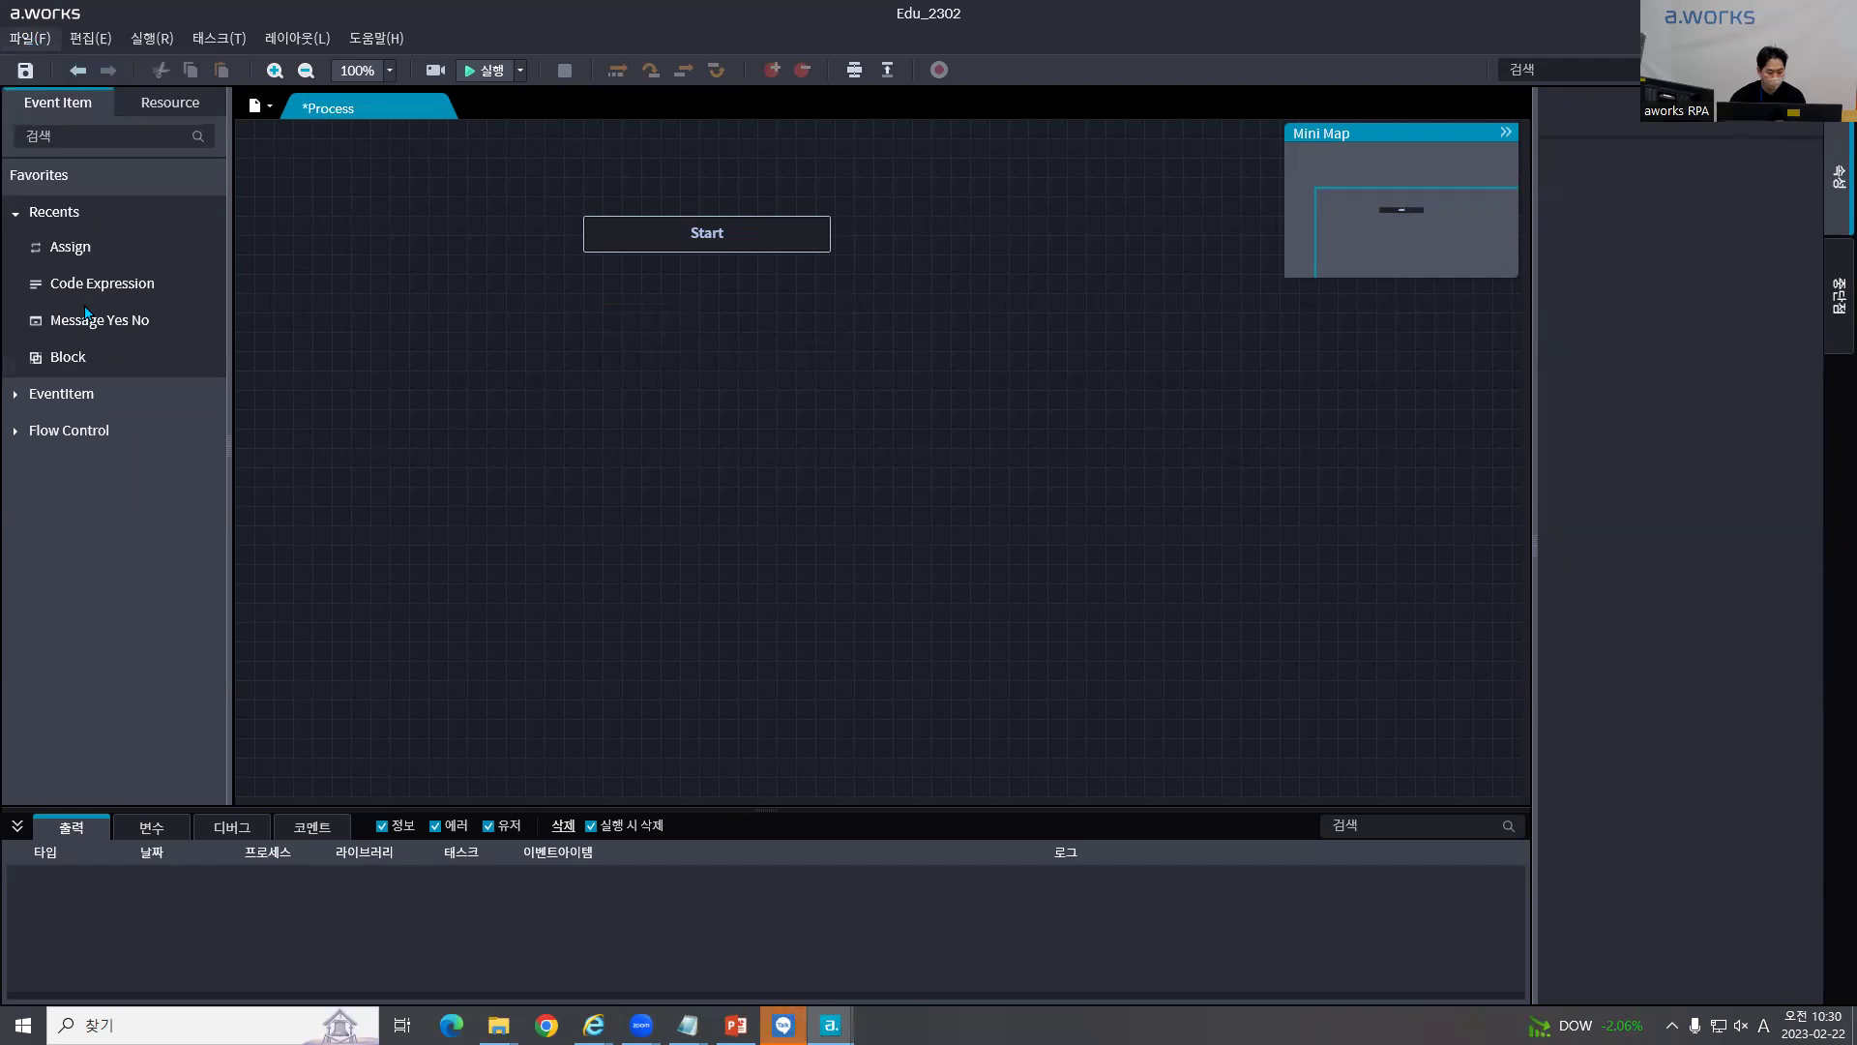
click(678, 554)
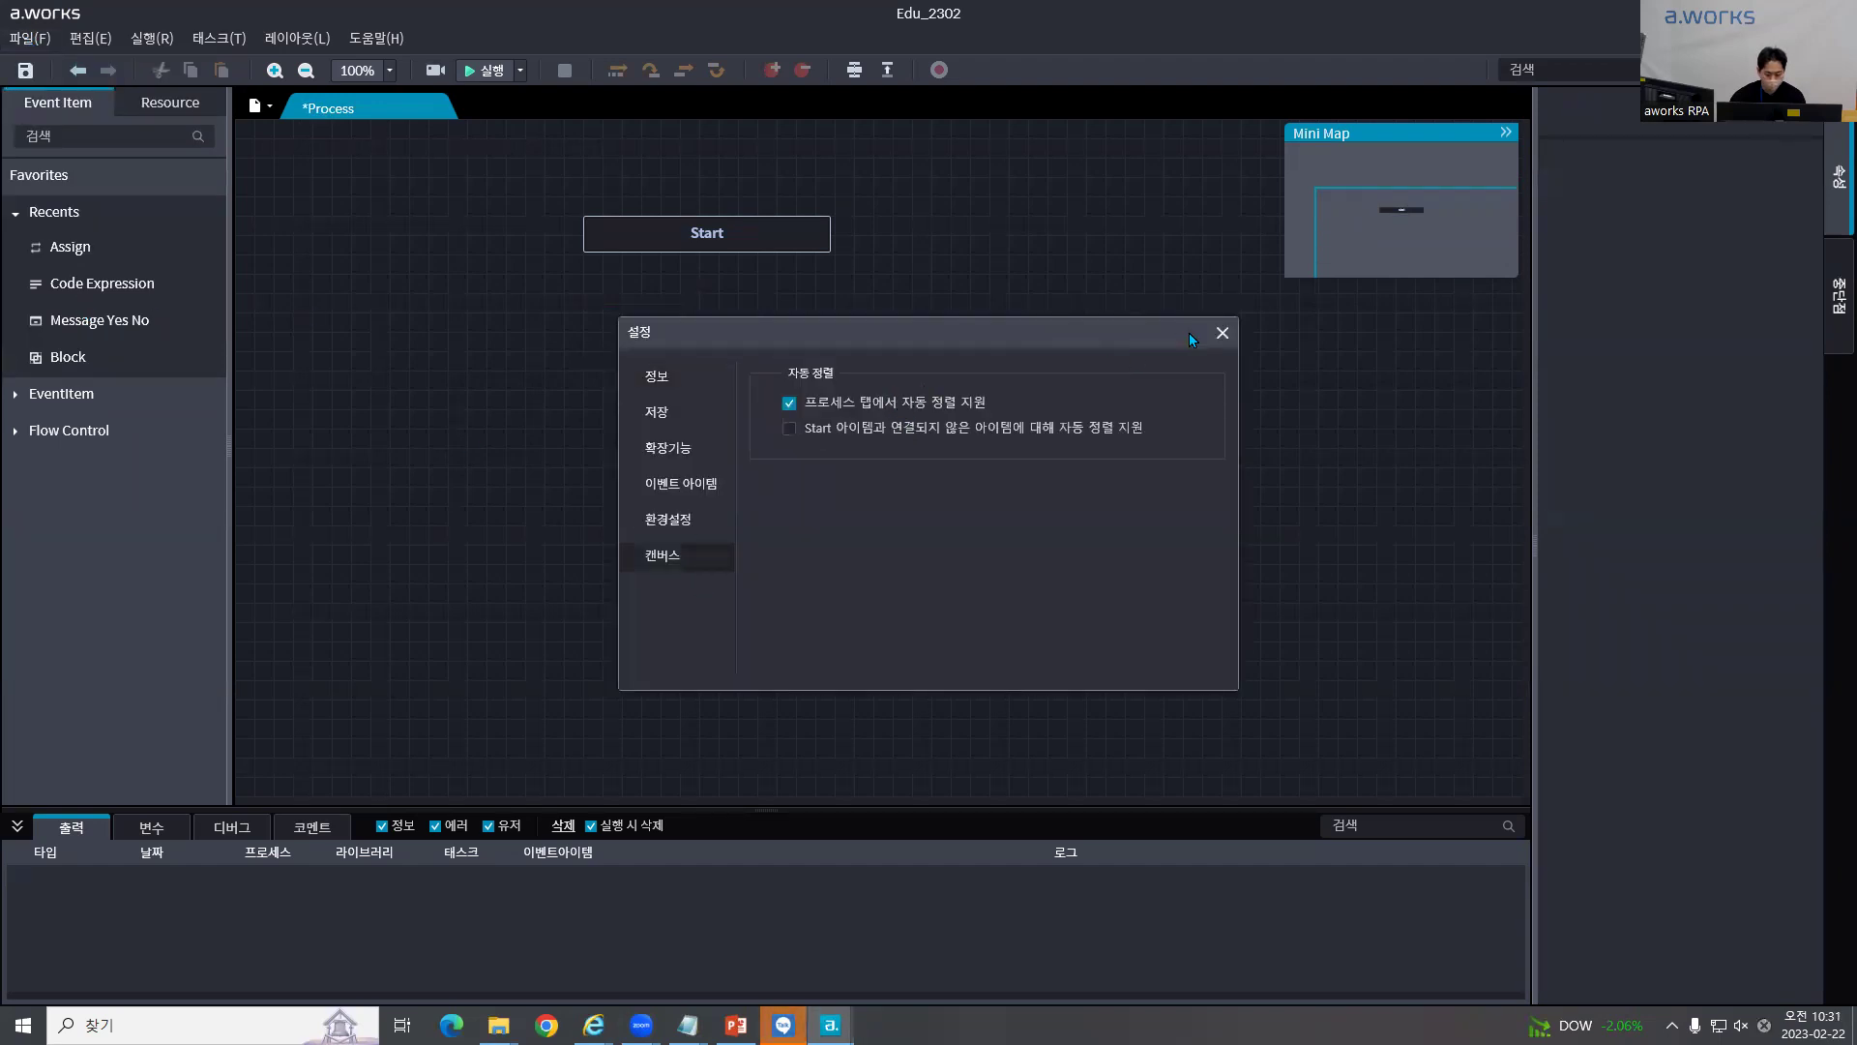
click(1222, 333)
Step: Place one Assign item below Start and five more unconnected ones scattered across the process canvas
drag(69, 246, 799, 341)
drag(212, 252, 1320, 366)
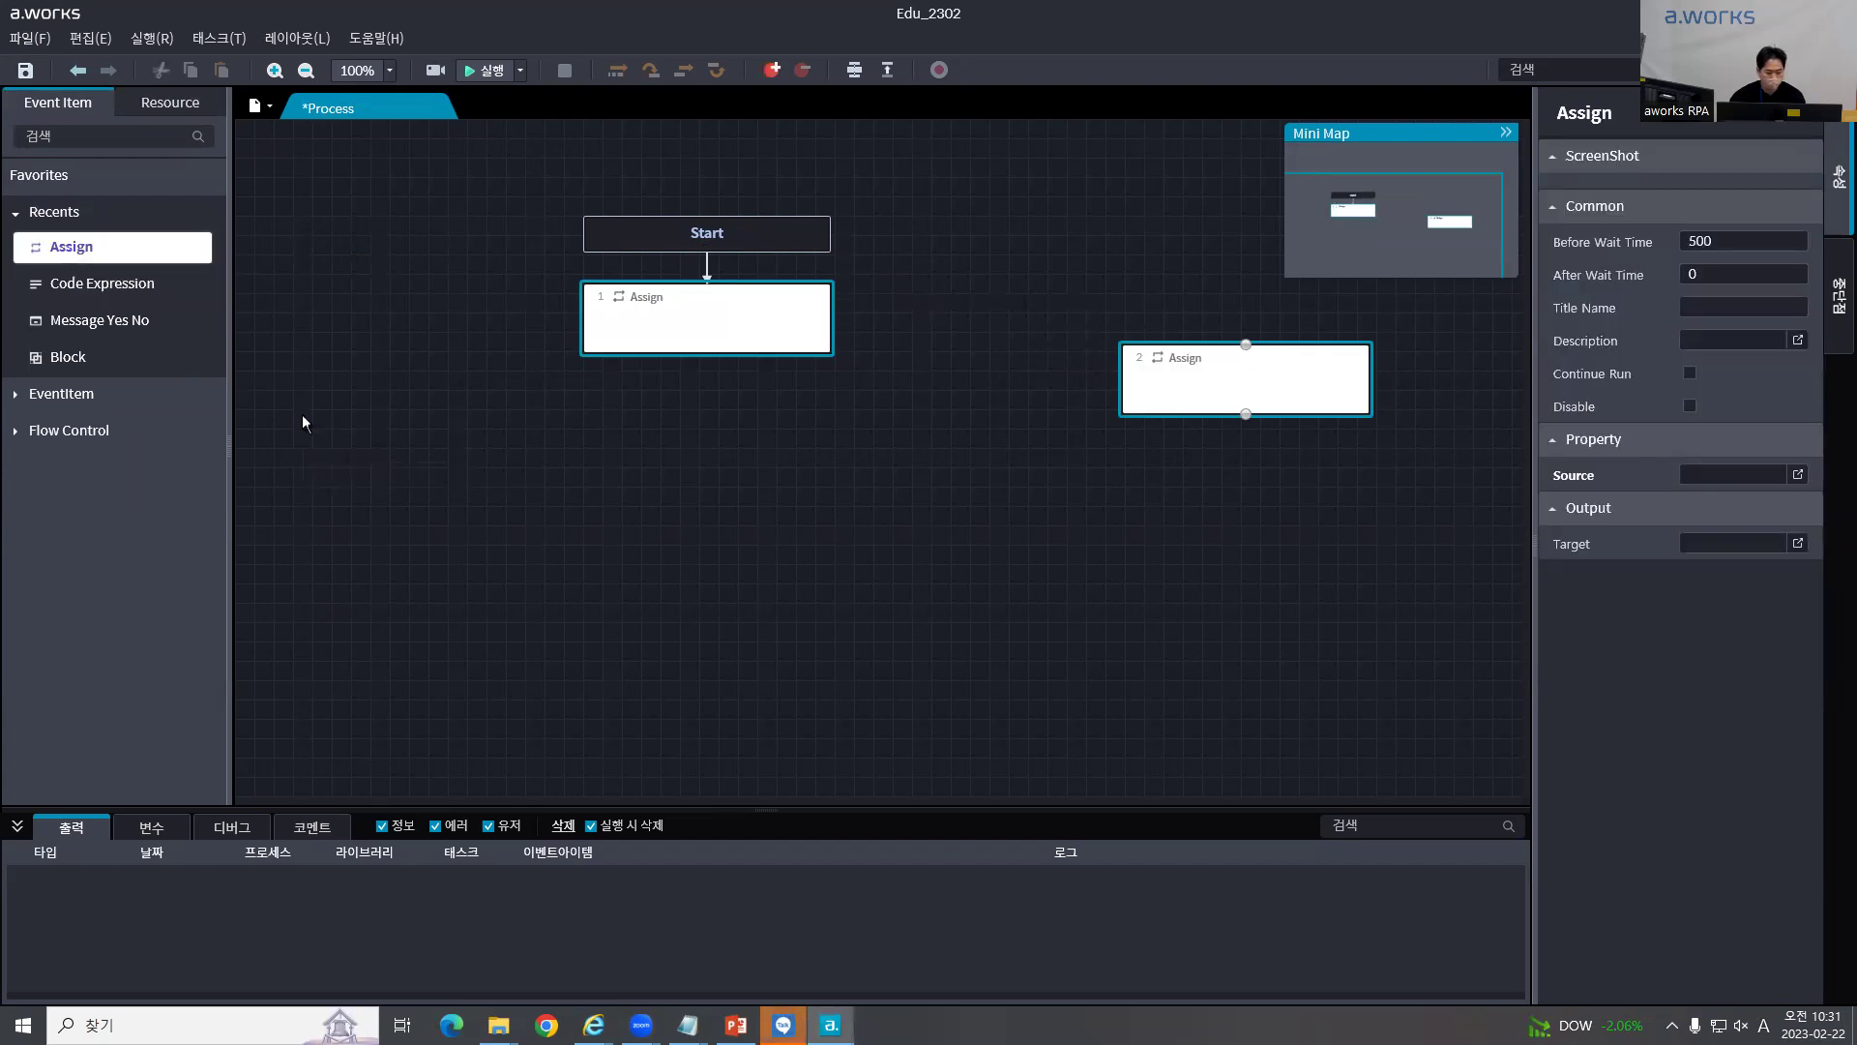
drag(302, 422, 302, 422)
drag(101, 253, 727, 406)
drag(68, 248, 601, 621)
drag(66, 253, 1325, 566)
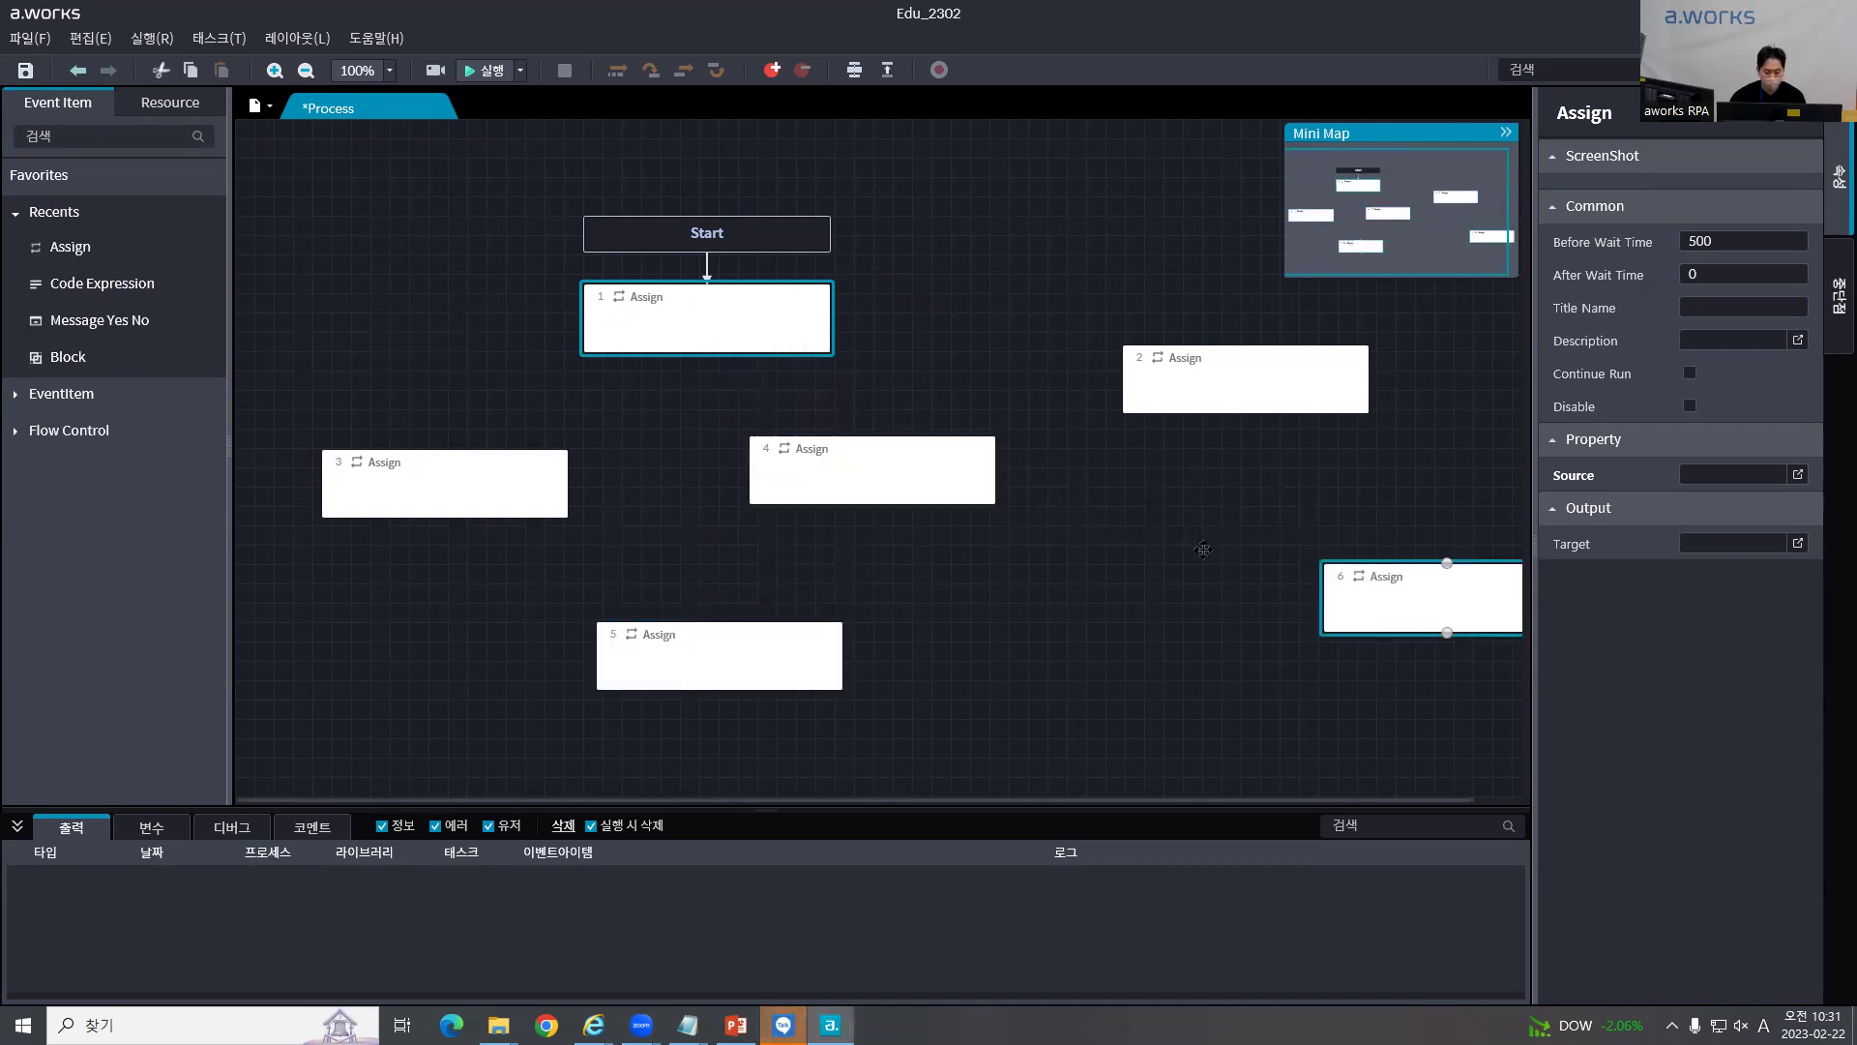
drag(1512, 626, 1314, 607)
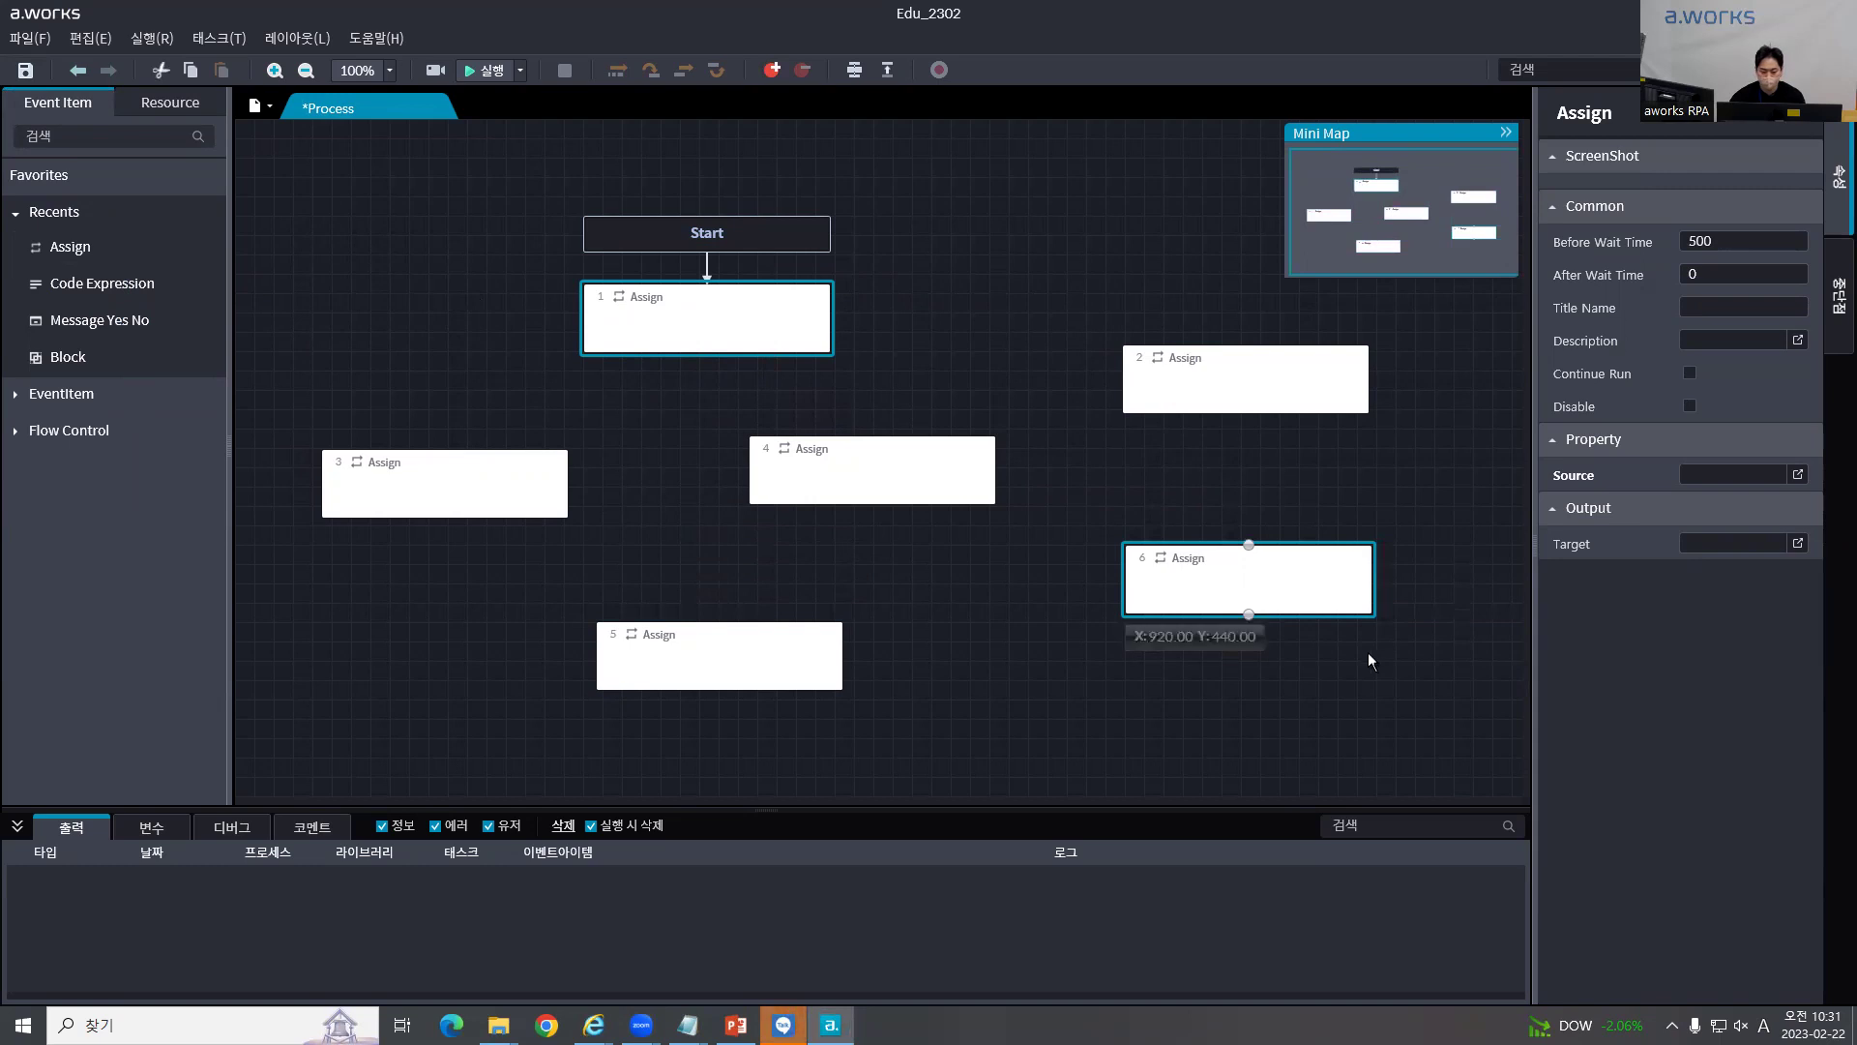
Step: Auto-align the Assign items, then scatter items 2, 4, 3 and 6 and align them again
click(854, 70)
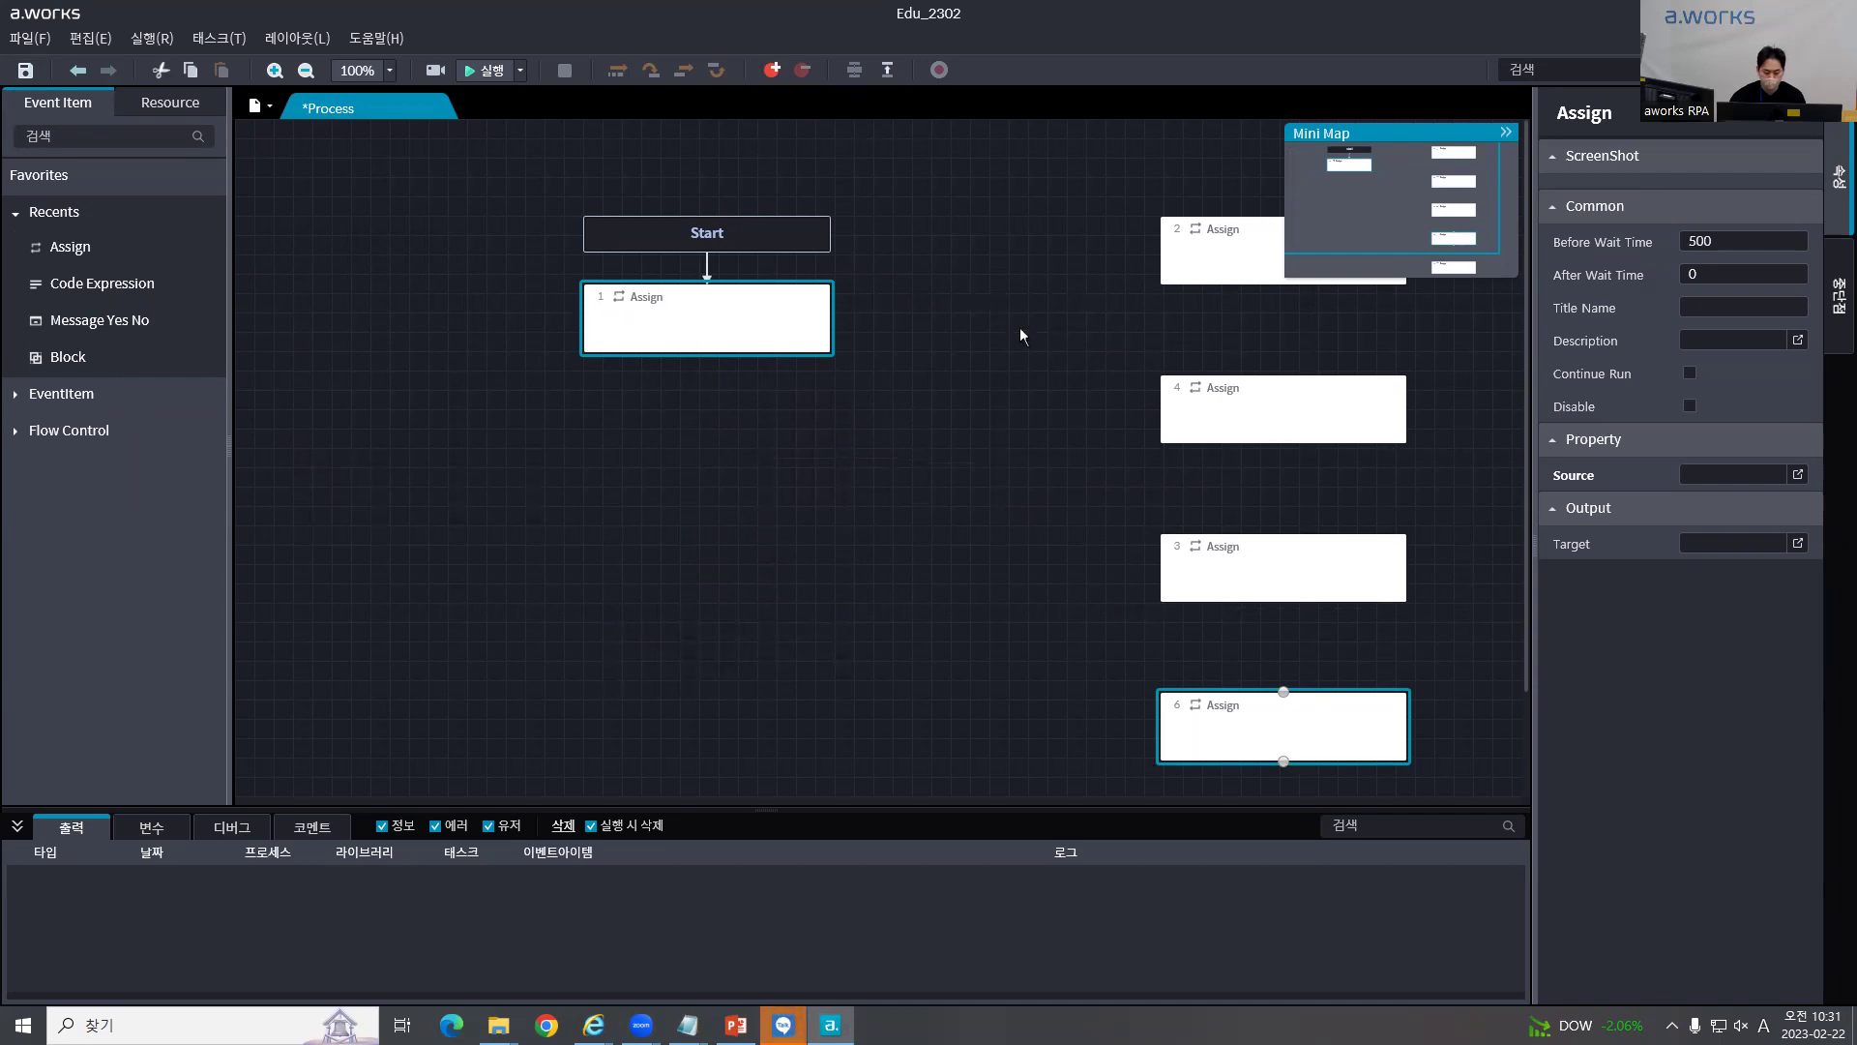
click(871, 400)
drag(1197, 243, 1028, 347)
drag(1378, 383, 1056, 434)
drag(1226, 579, 776, 571)
drag(1259, 709, 587, 630)
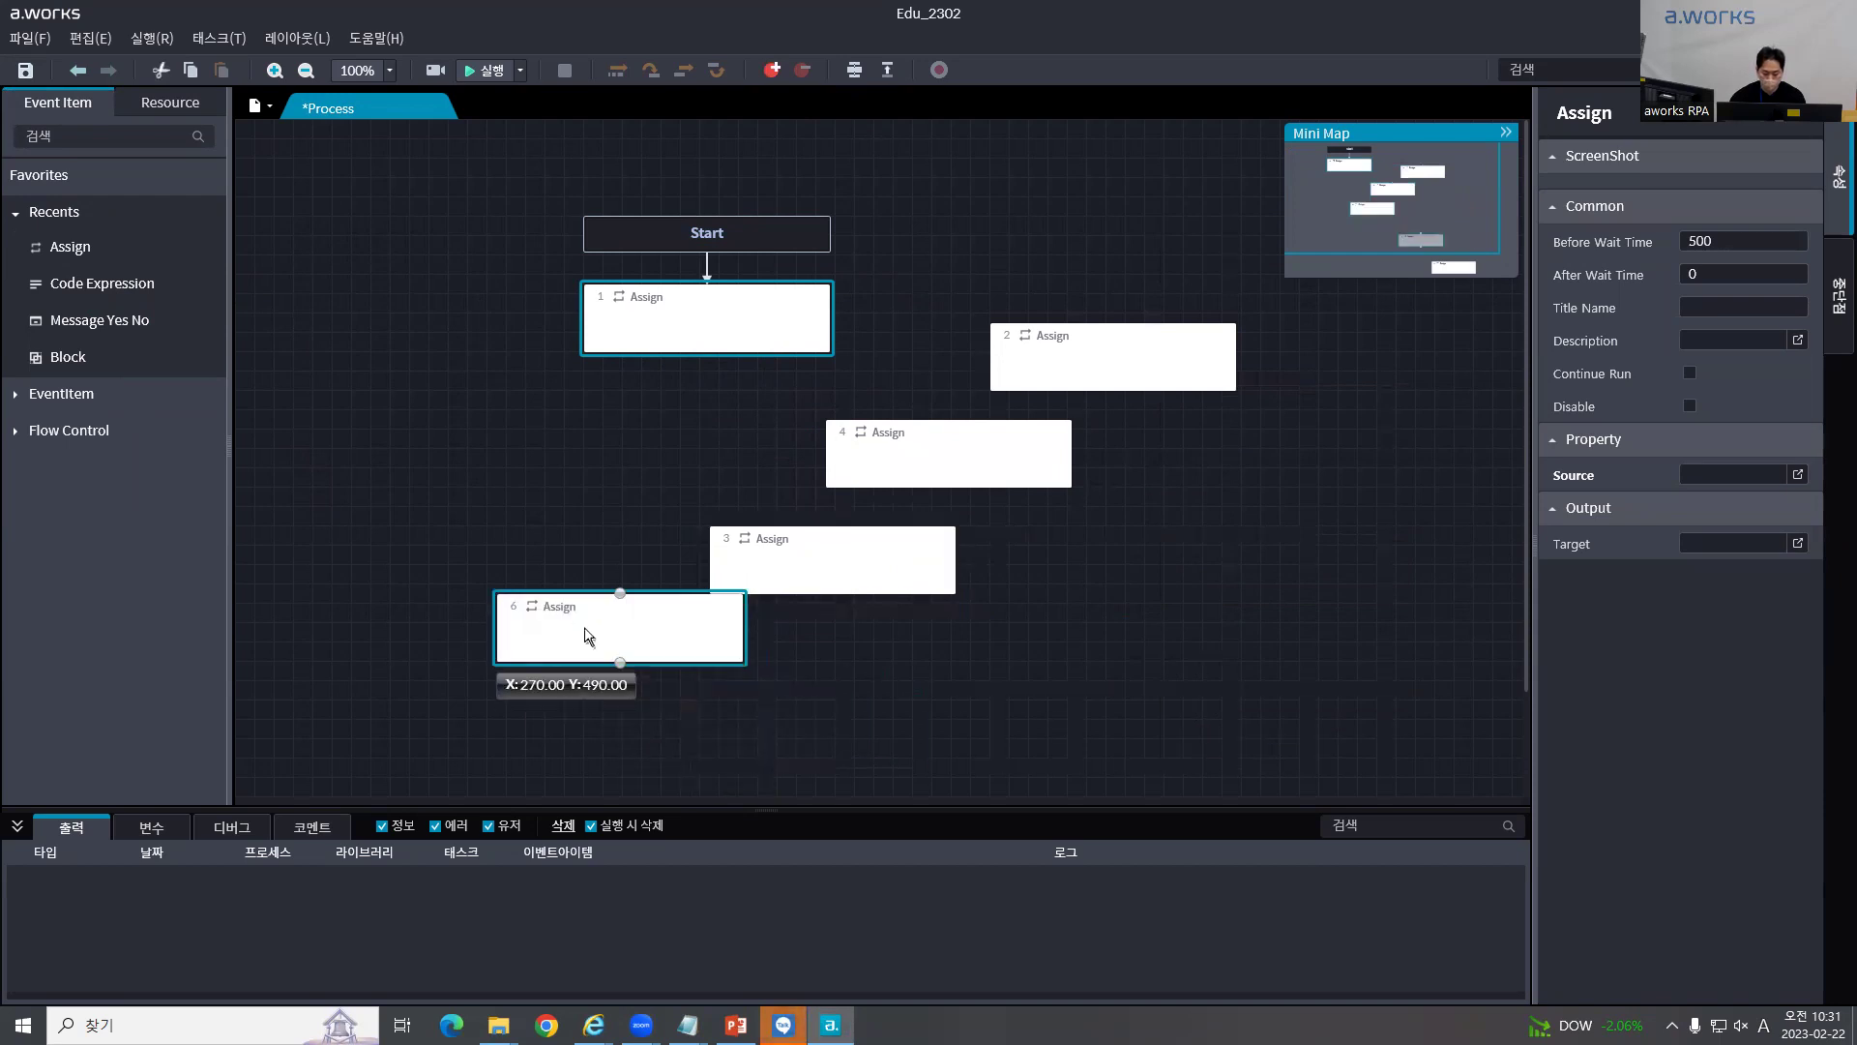
click(854, 69)
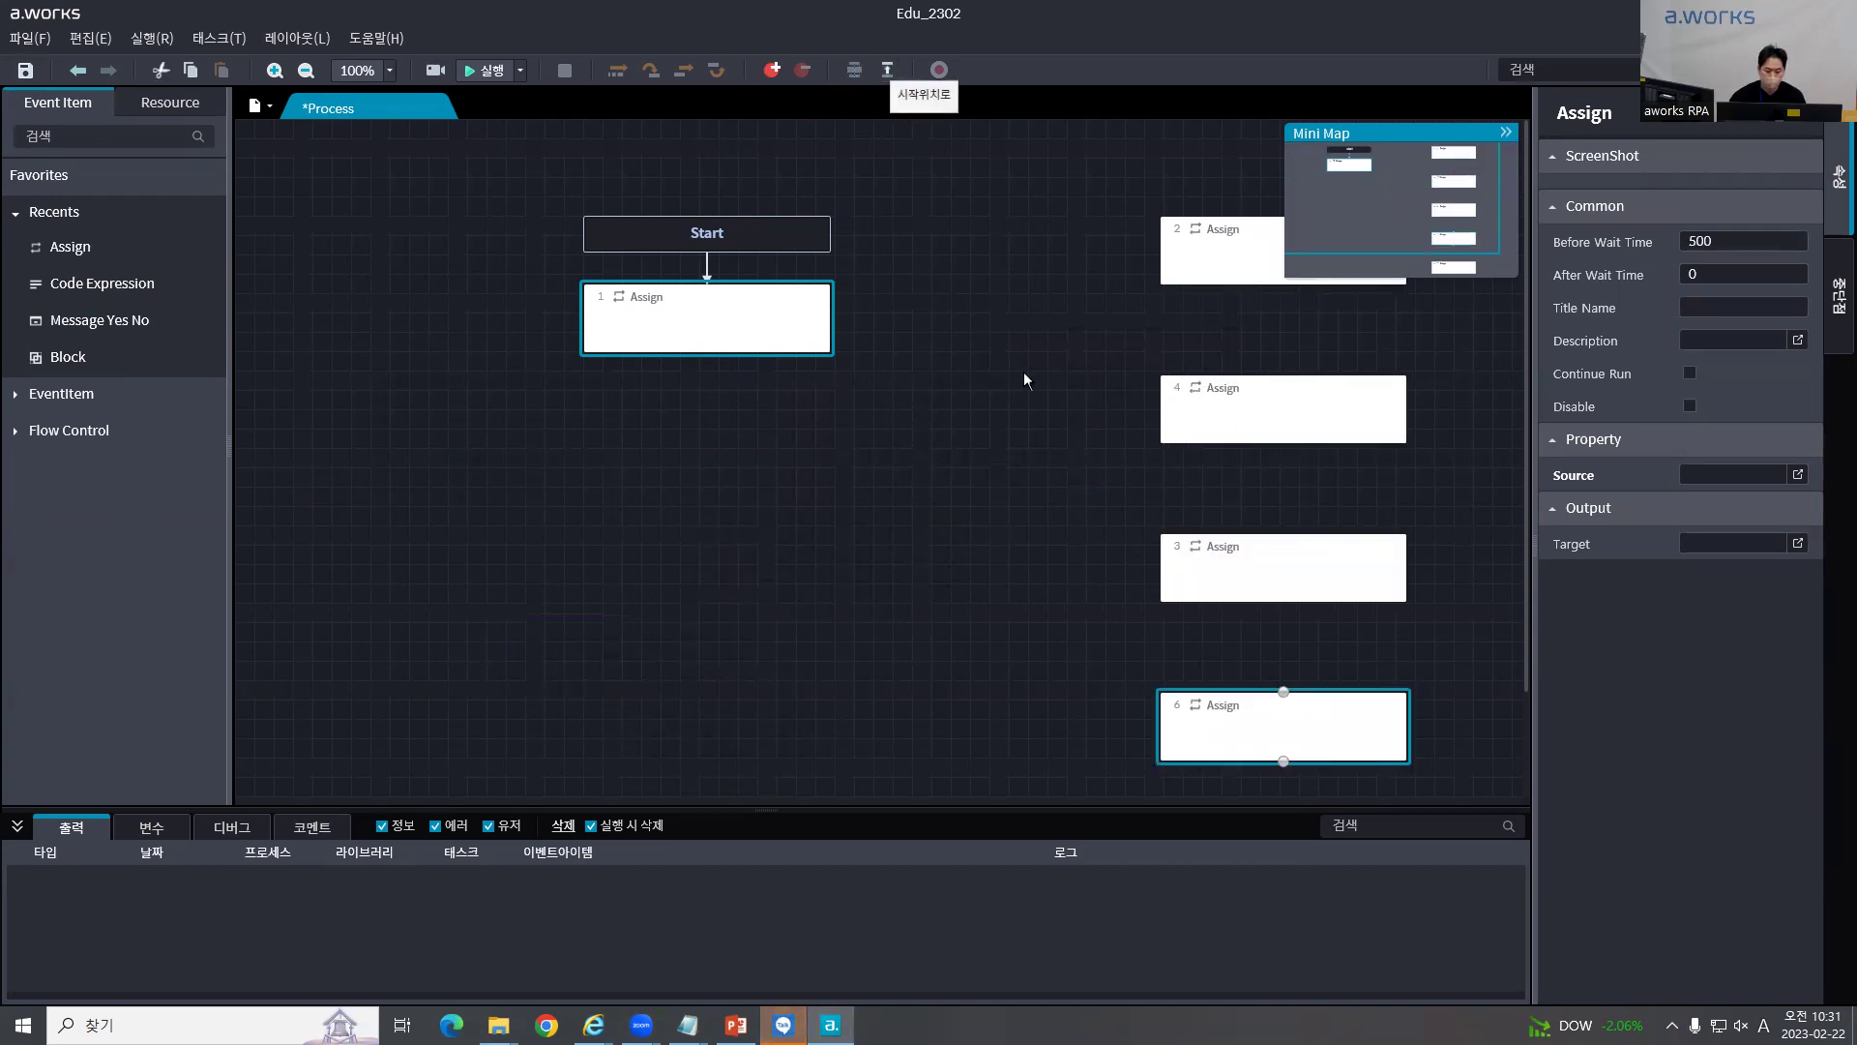
Step: Pan the canvas away from Start and return the view to the start position
drag(1024, 372, 634, 52)
drag(1208, 298, 905, 57)
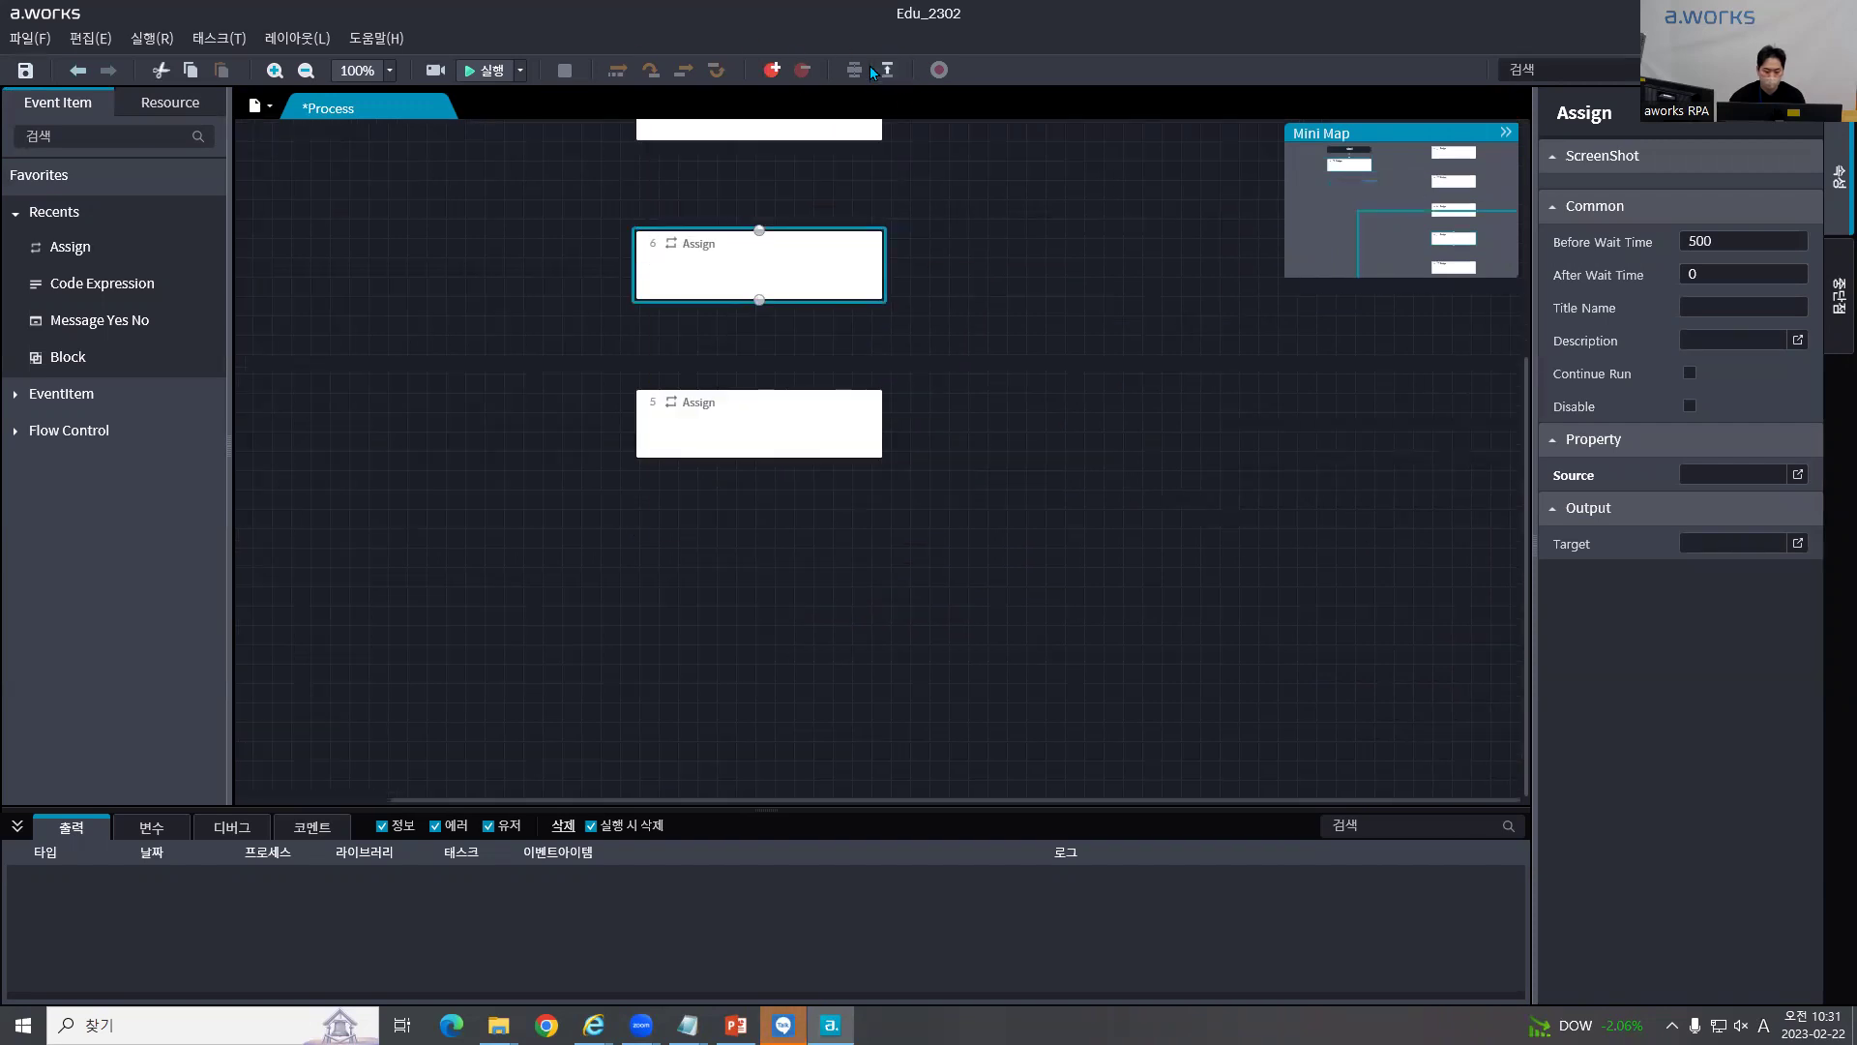
click(884, 70)
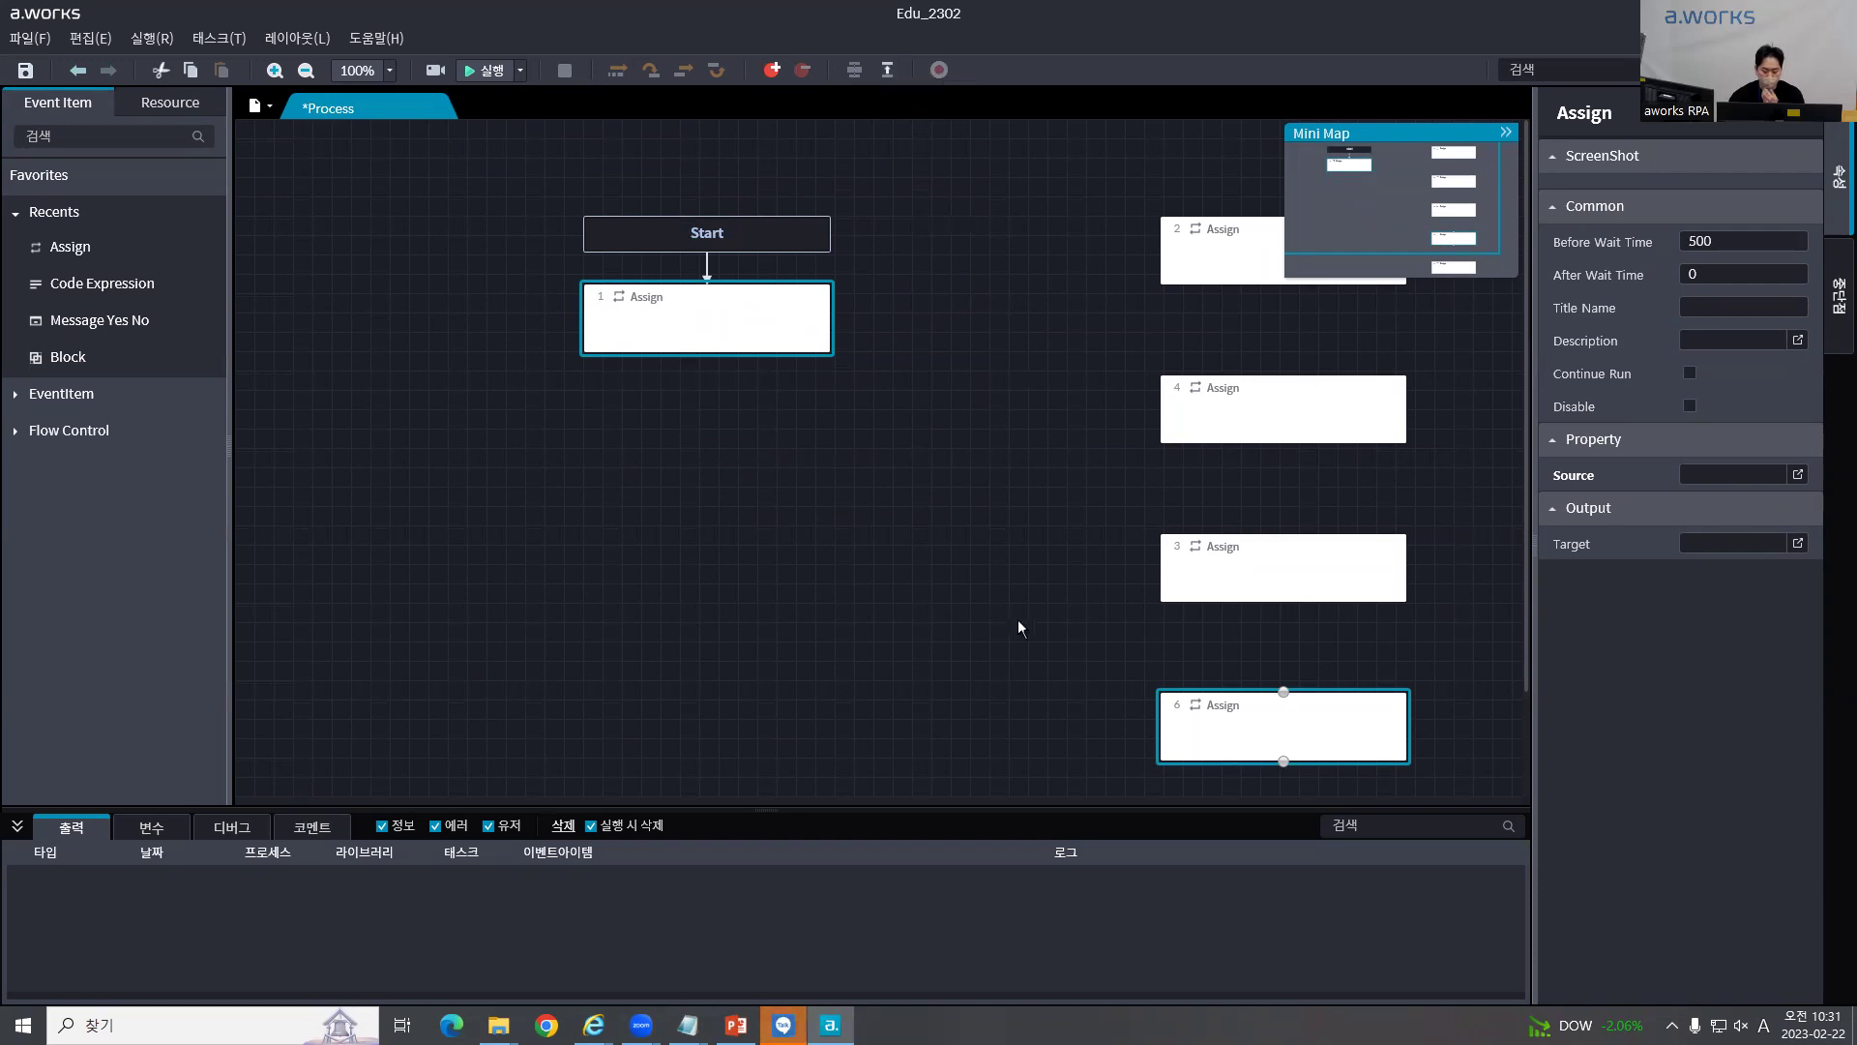
Step: Delete all Assign items from the process, leaving only Start
drag(556, 184, 867, 272)
click(779, 336)
key(Delete)
drag(1027, 169, 1464, 909)
key(Delete)
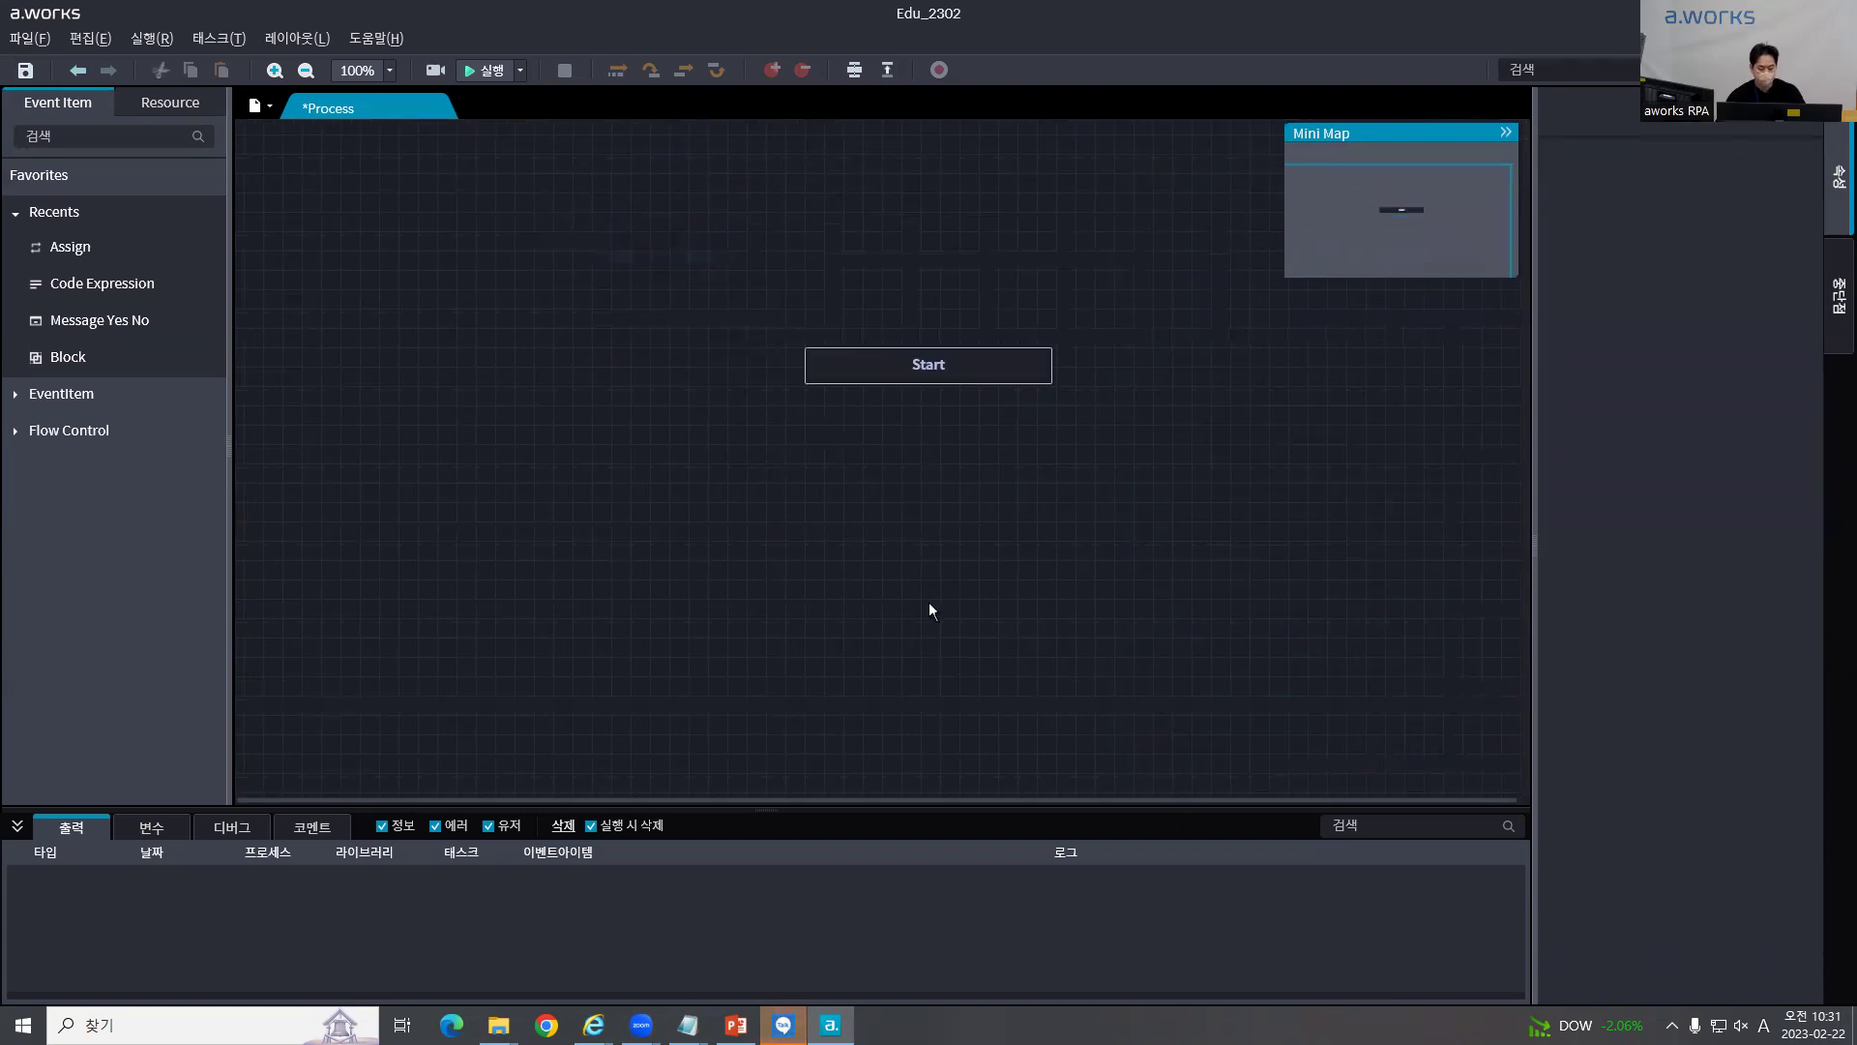
Step: Check the Studio 구성 slide in PowerPoint and return to a.works Studio
key(alt+Tab)
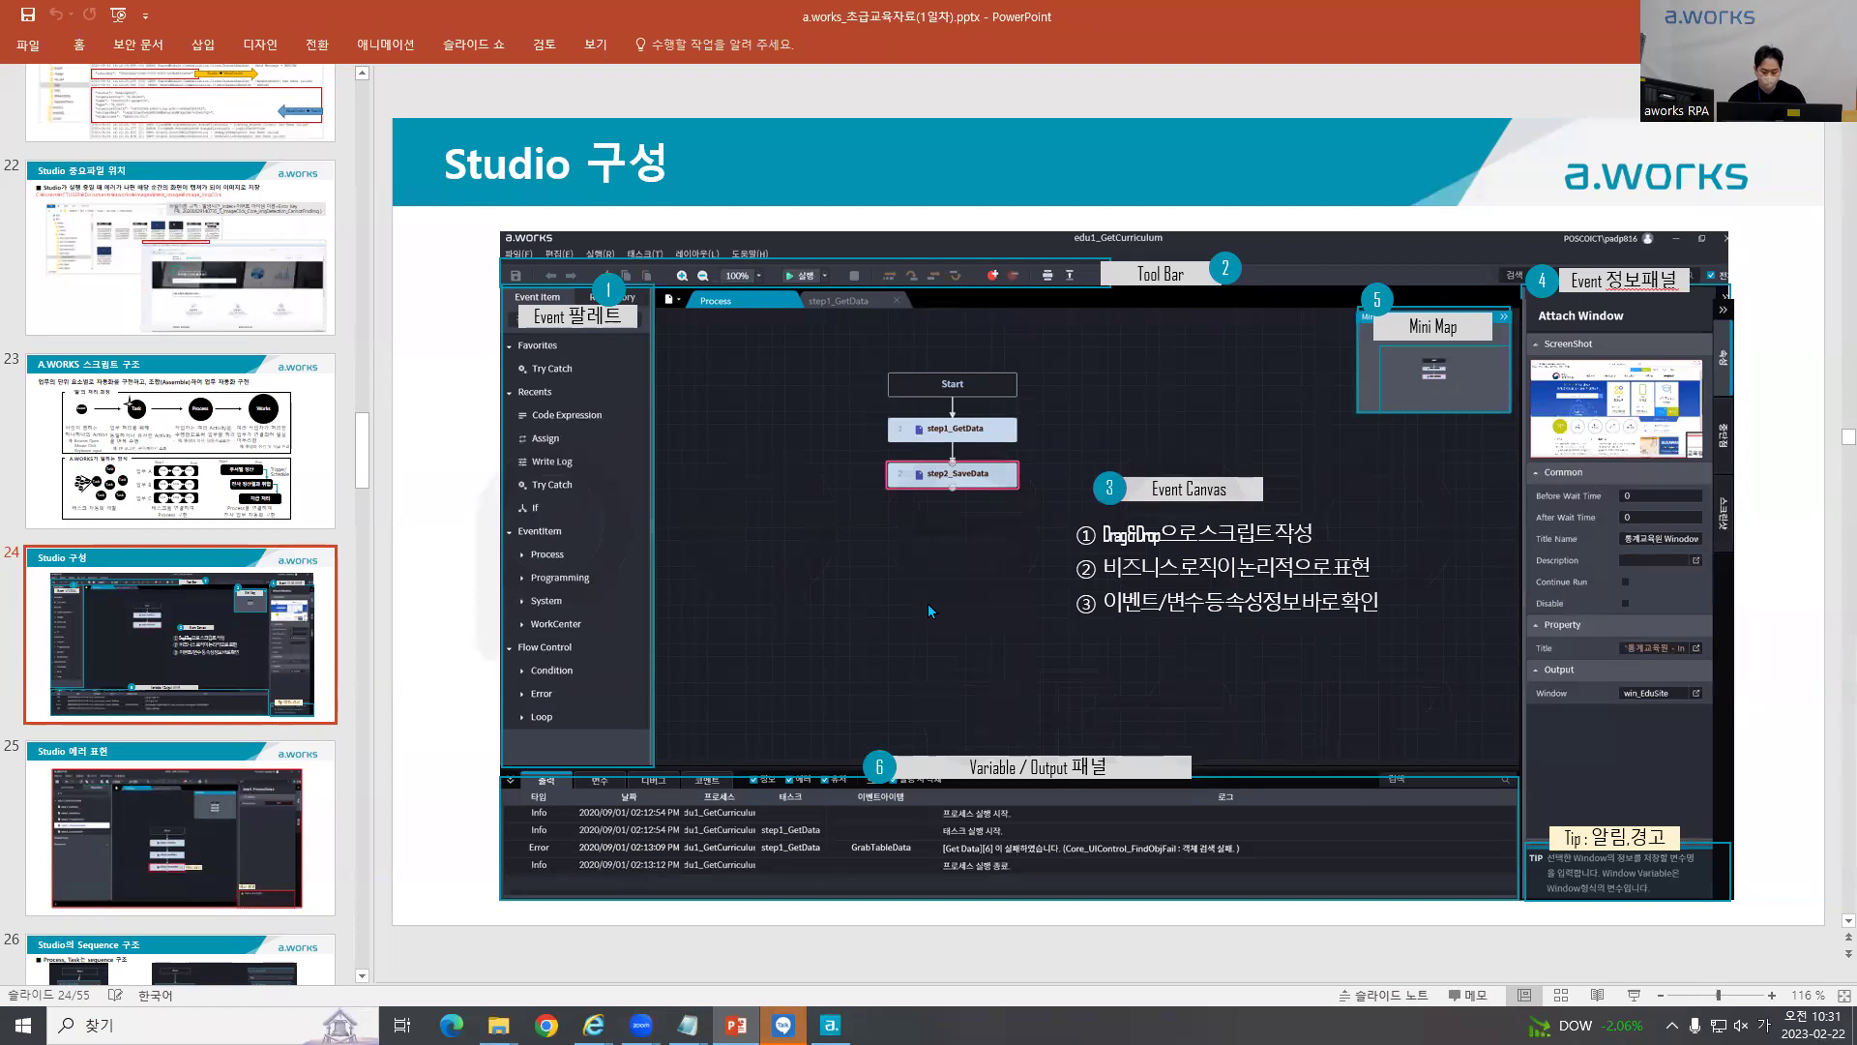
key(alt+Tab)
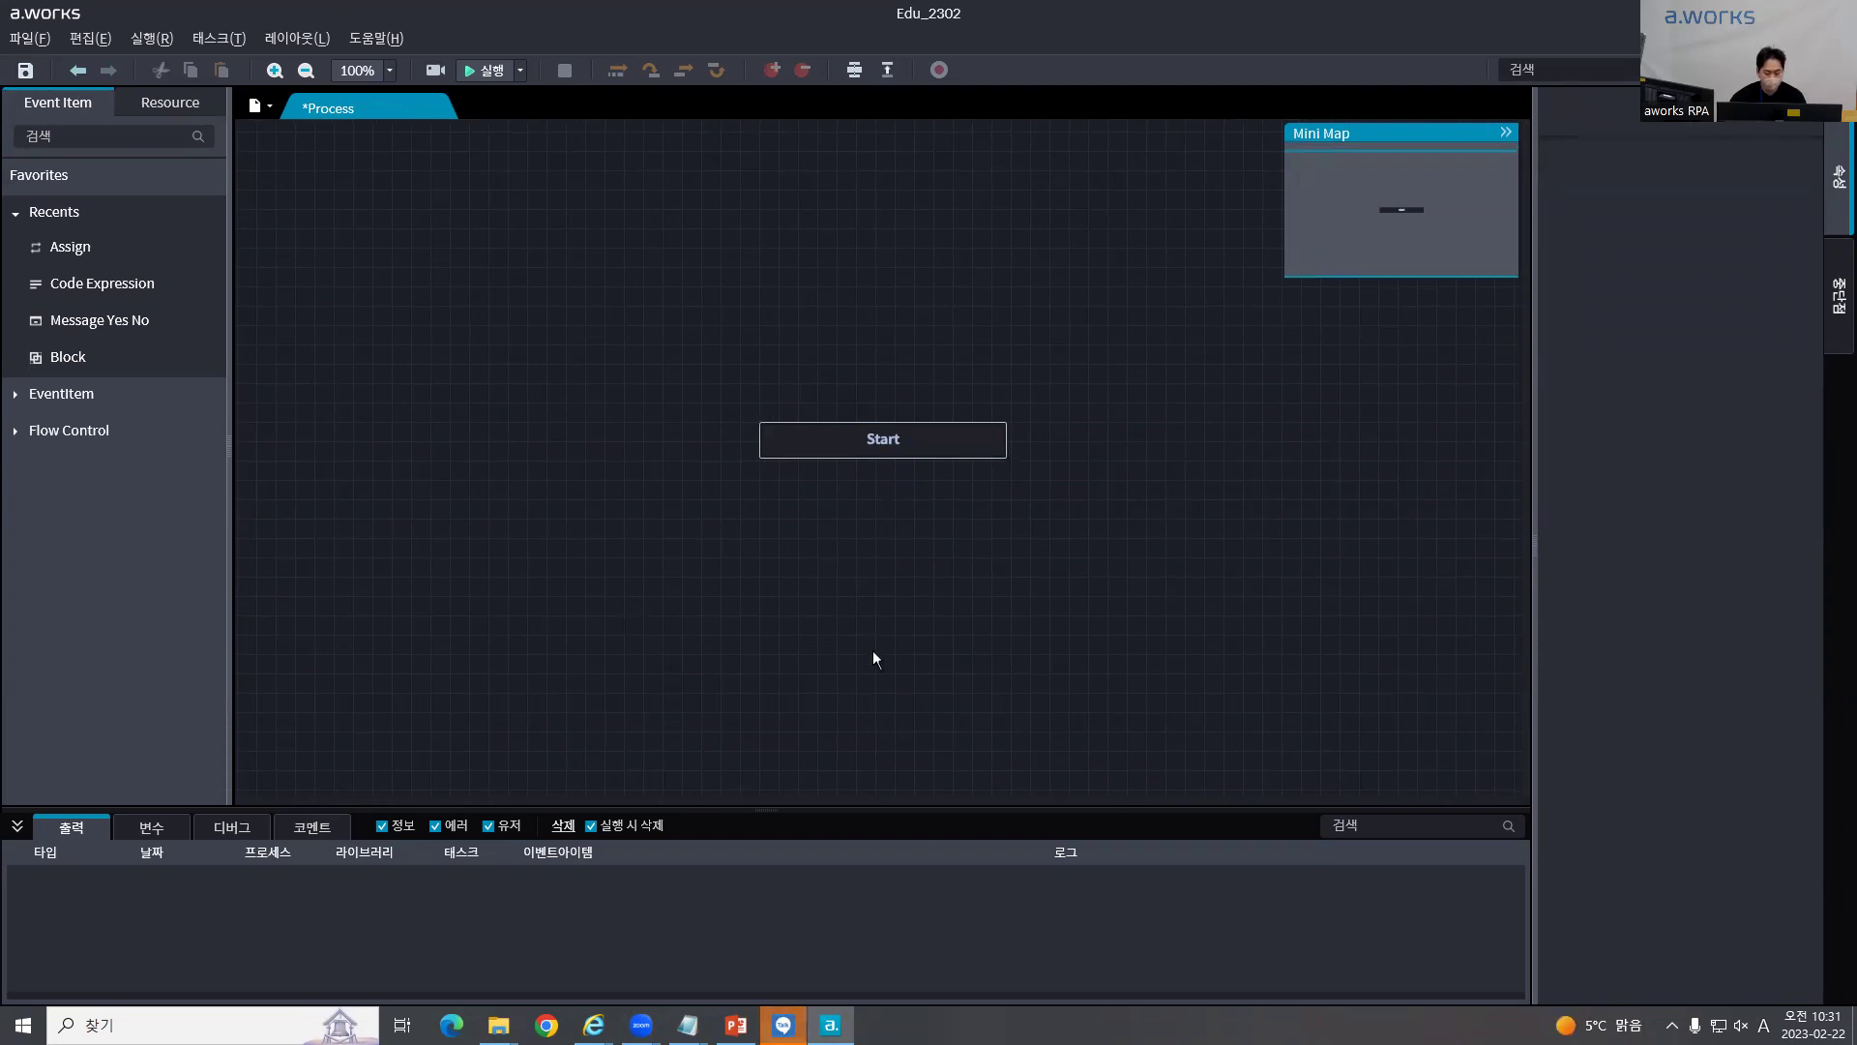
Step: Chain three Assign items one after another below Start and delete them all
click(102, 292)
drag(70, 247, 885, 464)
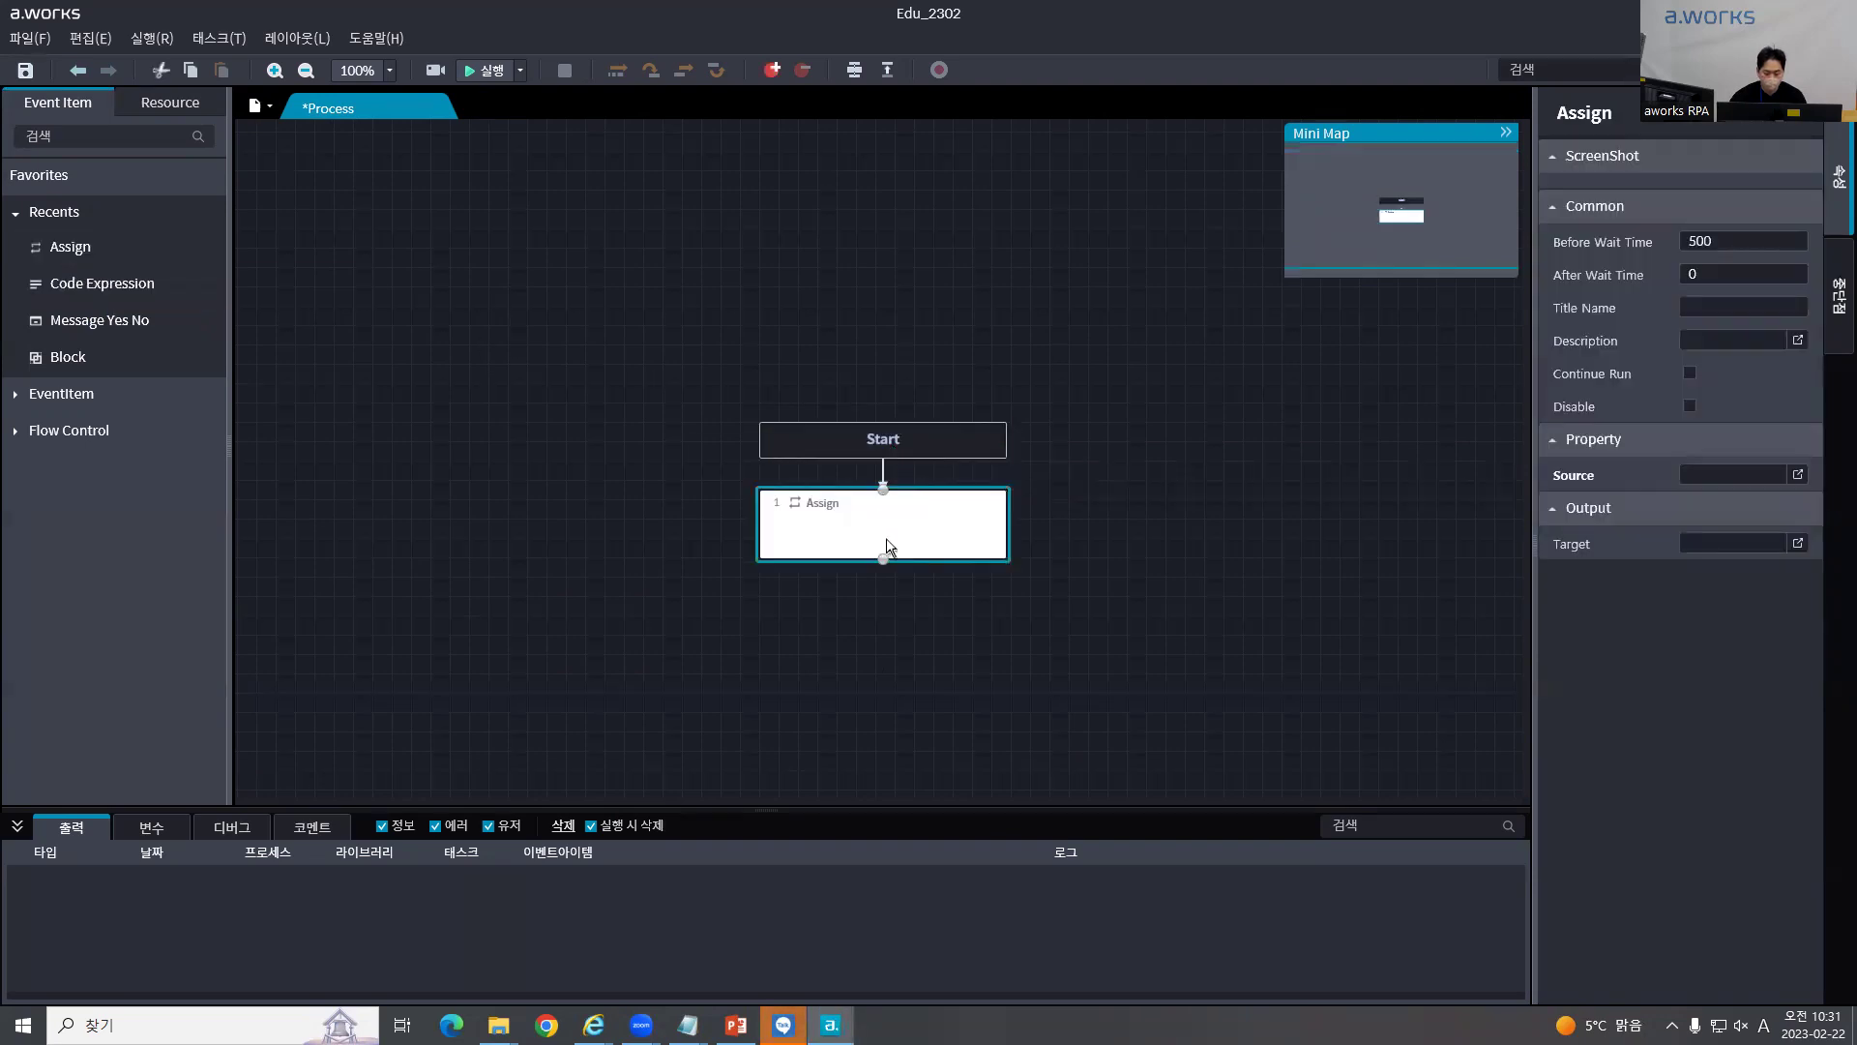
drag(70, 247, 889, 559)
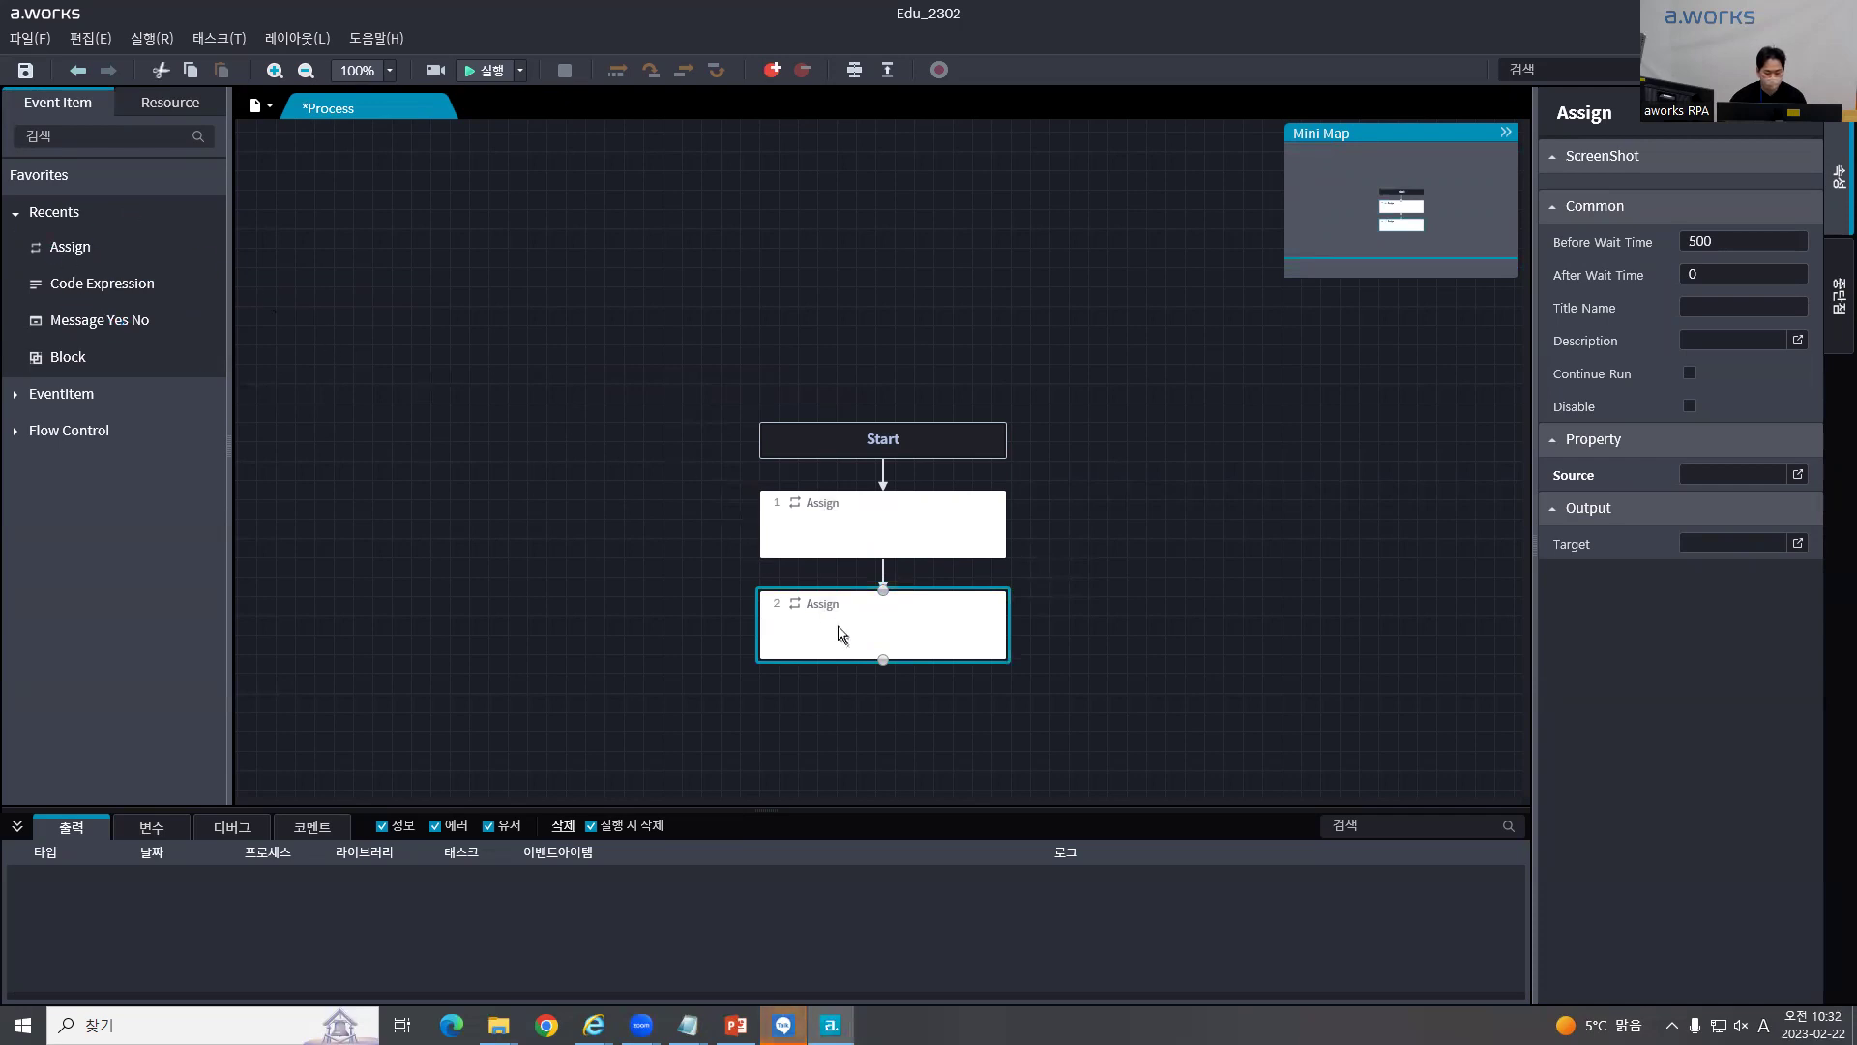
drag(111, 256, 899, 646)
drag(1207, 679, 644, 334)
key(Delete)
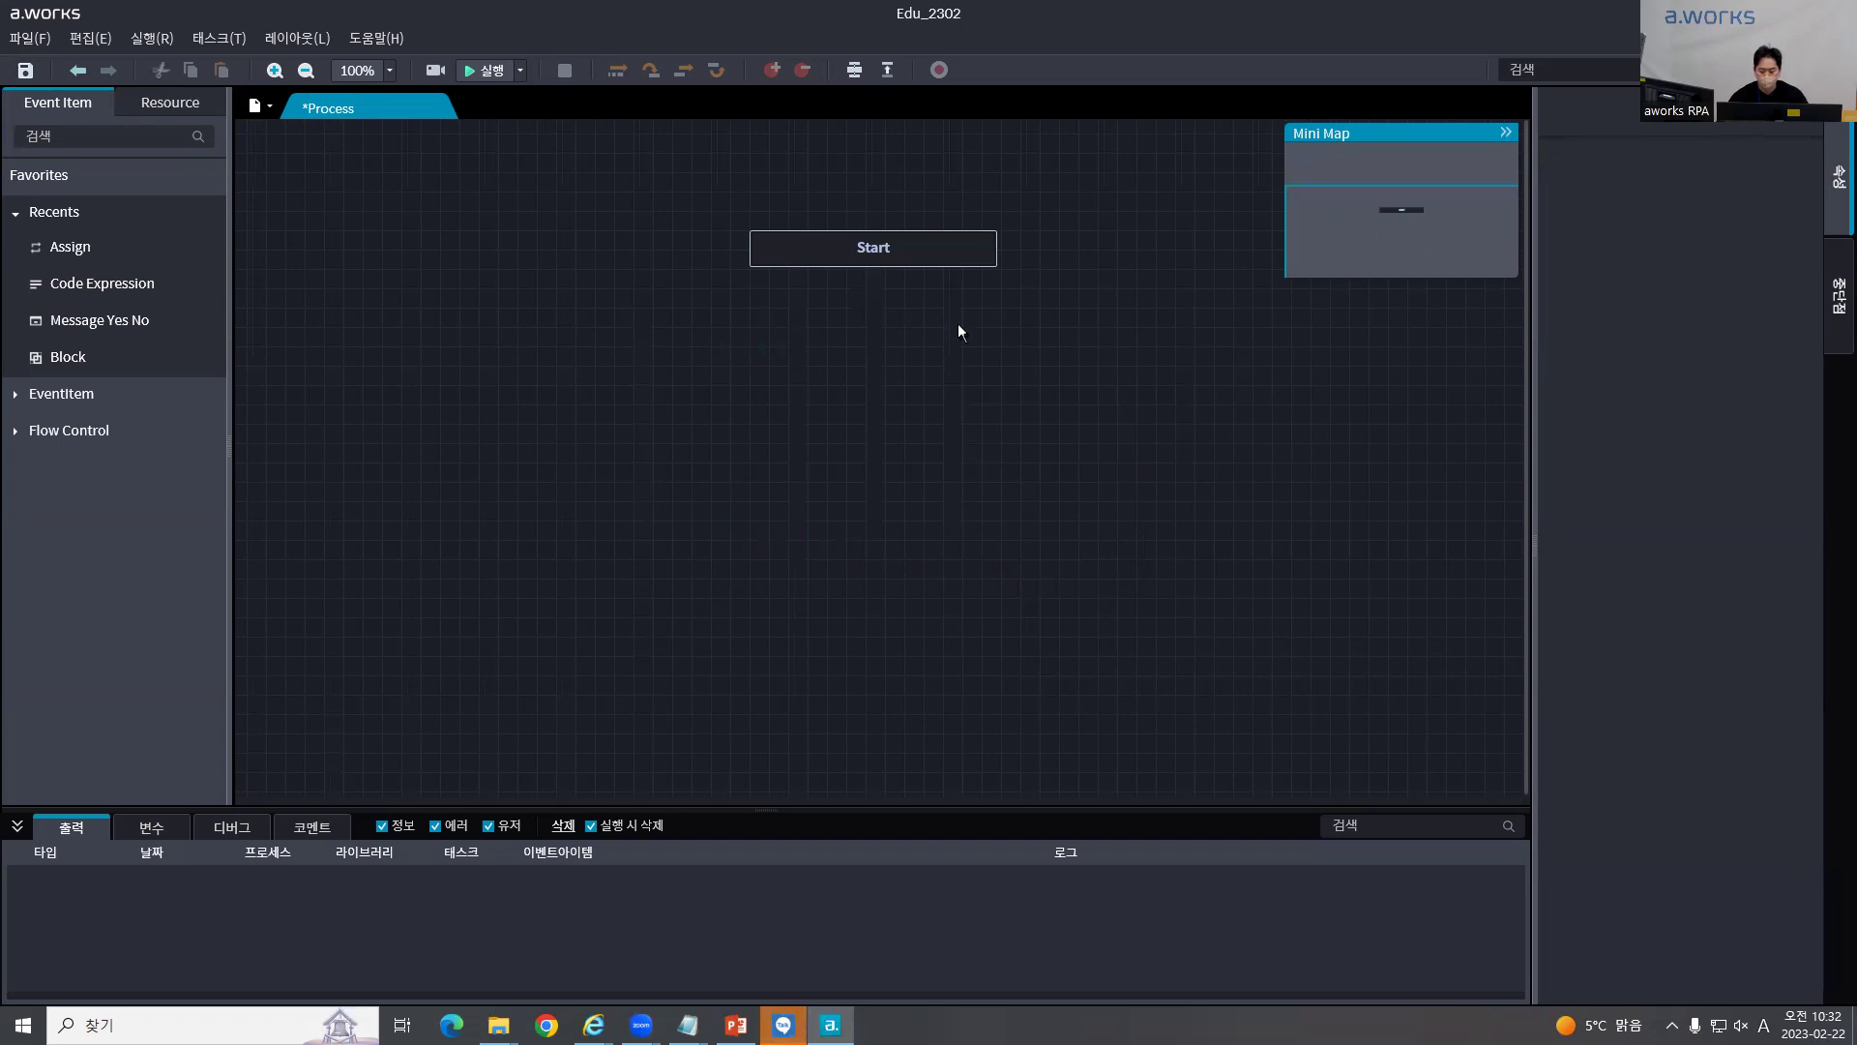
Step: Scatter four unconnected Assign items around the process canvas
drag(67, 239, 1345, 431)
drag(68, 247, 297, 447)
click(58, 213)
click(58, 212)
drag(337, 309, 561, 319)
drag(67, 247, 676, 658)
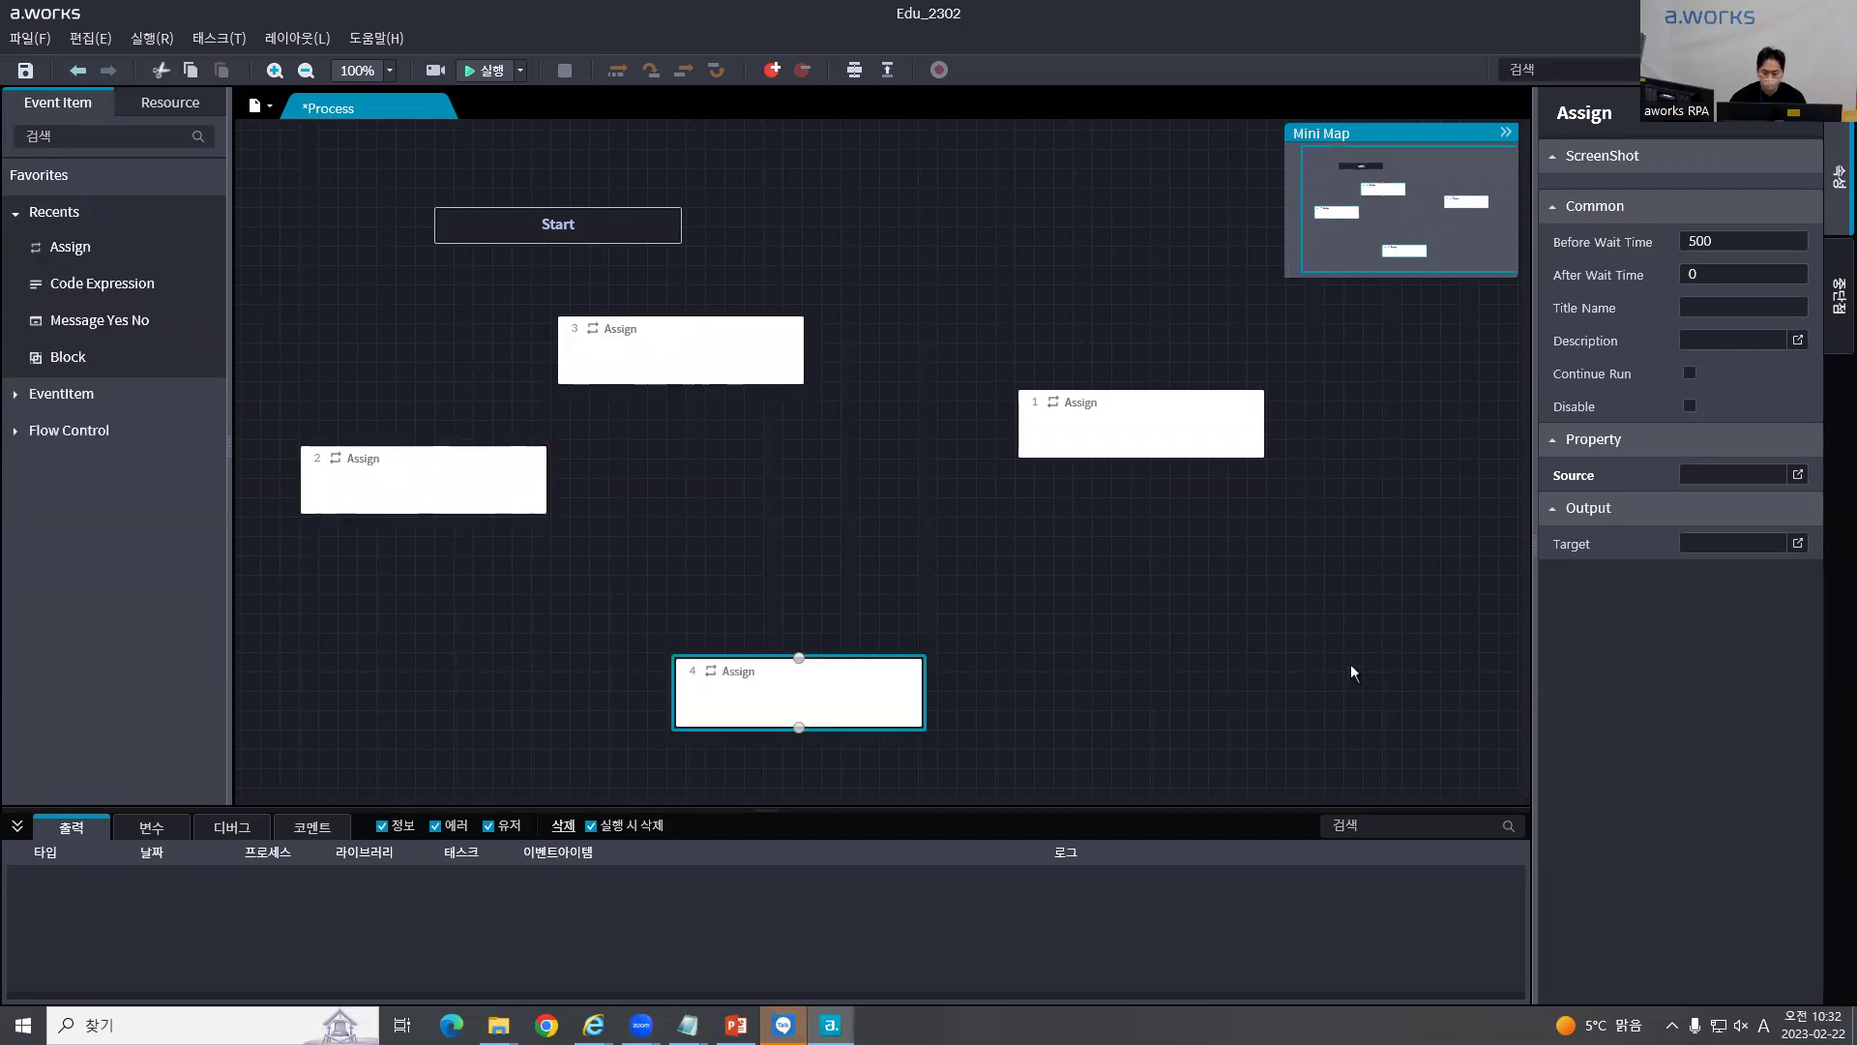
Step: Navigate around the scattered Assign items on the canvas using the Mini Map
drag(1350, 663, 983, 547)
mouse_move(1395, 205)
mouse_down()
mouse_move(1419, 211)
mouse_move(1344, 167)
mouse_move(1354, 150)
mouse_move(1455, 212)
mouse_move(1296, 166)
mouse_move(1273, 240)
mouse_move(1458, 224)
mouse_move(1427, 179)
mouse_move(1343, 230)
mouse_move(1405, 214)
mouse_up()
click(690, 503)
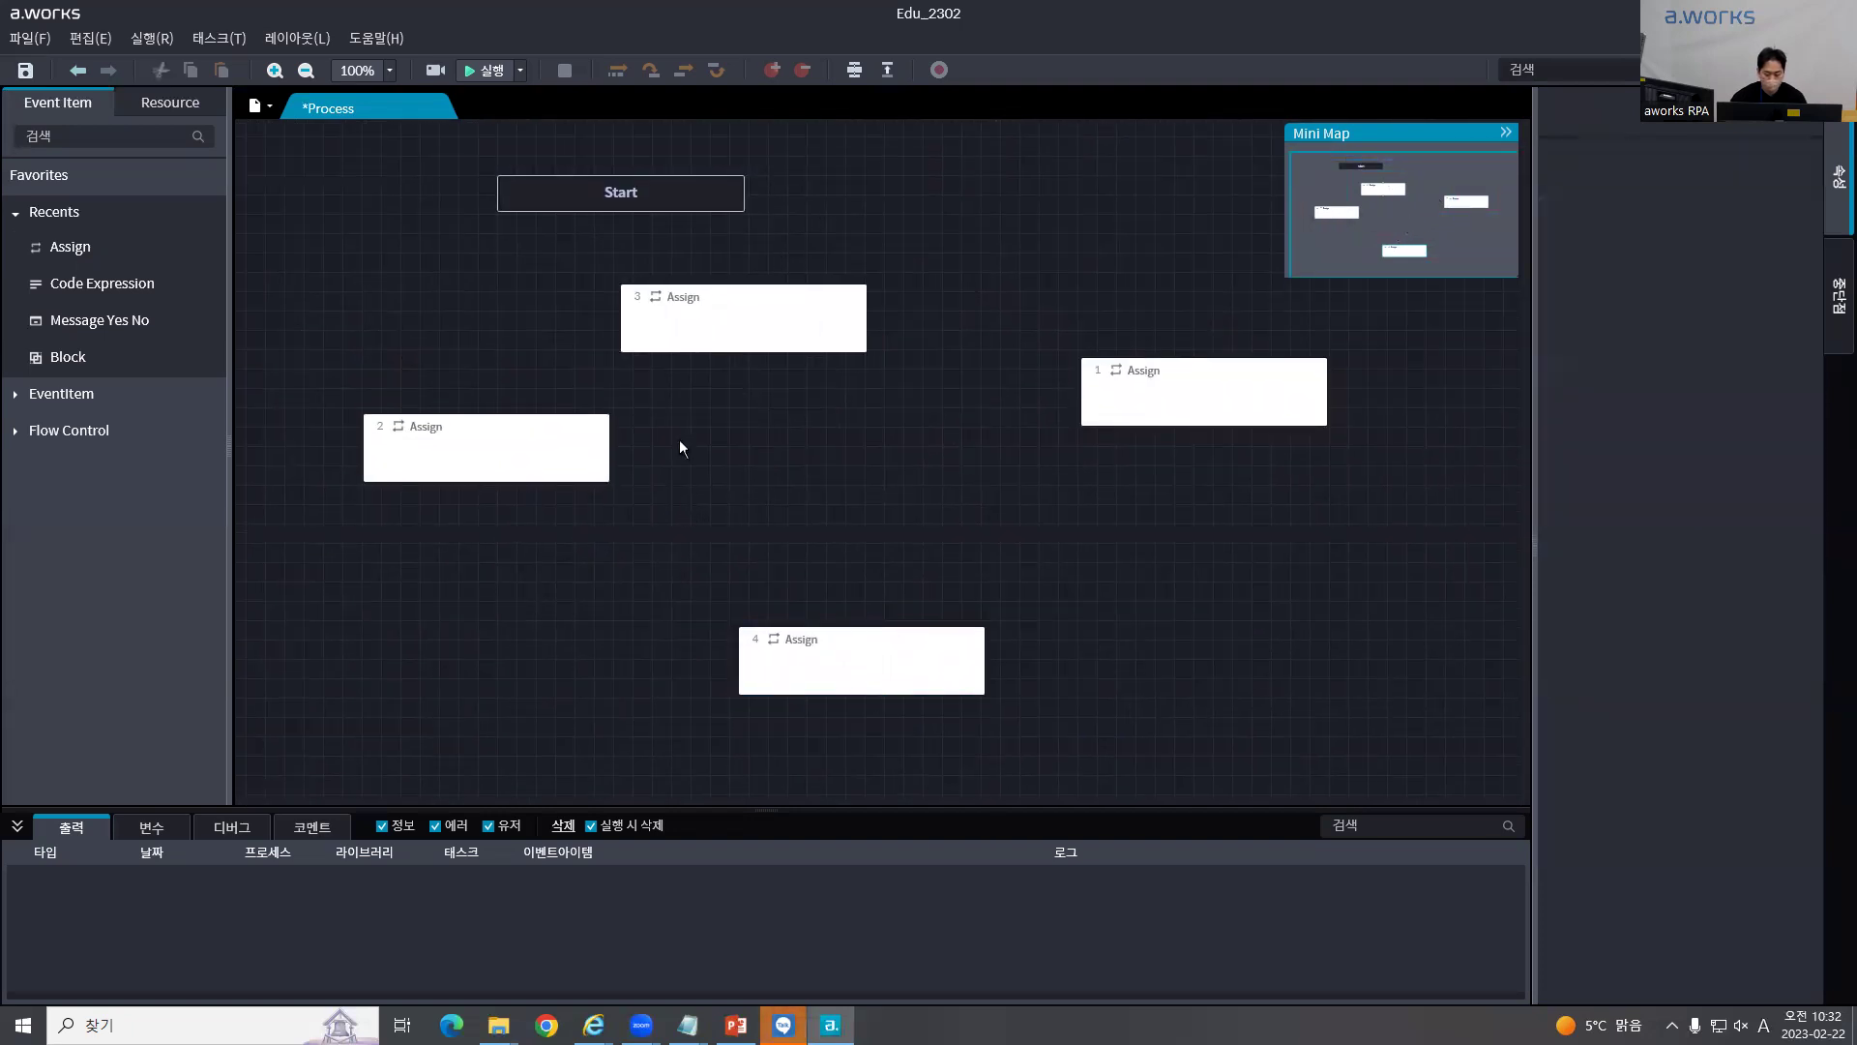
drag(563, 325, 510, 267)
Step: Delete the four scattered Assign items from the canvas
drag(339, 194, 1456, 668)
key(Delete)
click(1406, 225)
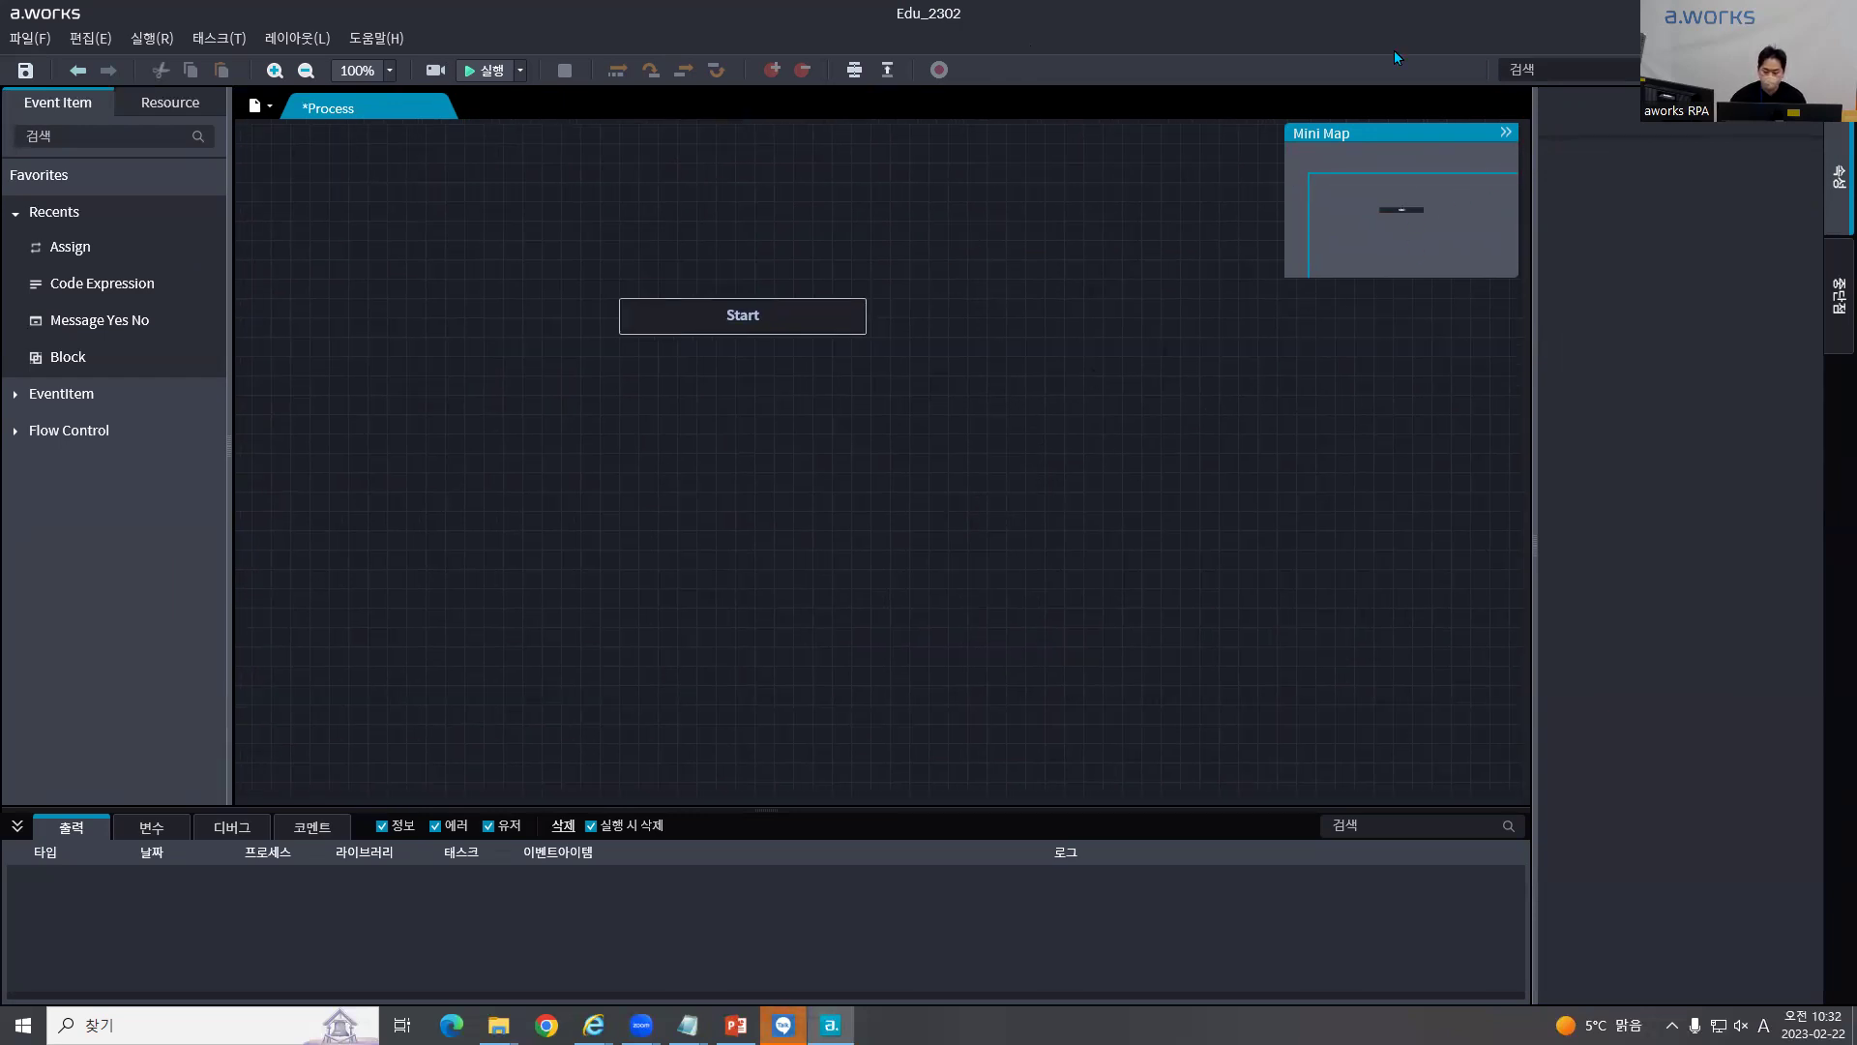
Step: Try collapsing and expanding the Mini Map, and leave it collapsed
click(1505, 135)
click(1507, 132)
click(1508, 132)
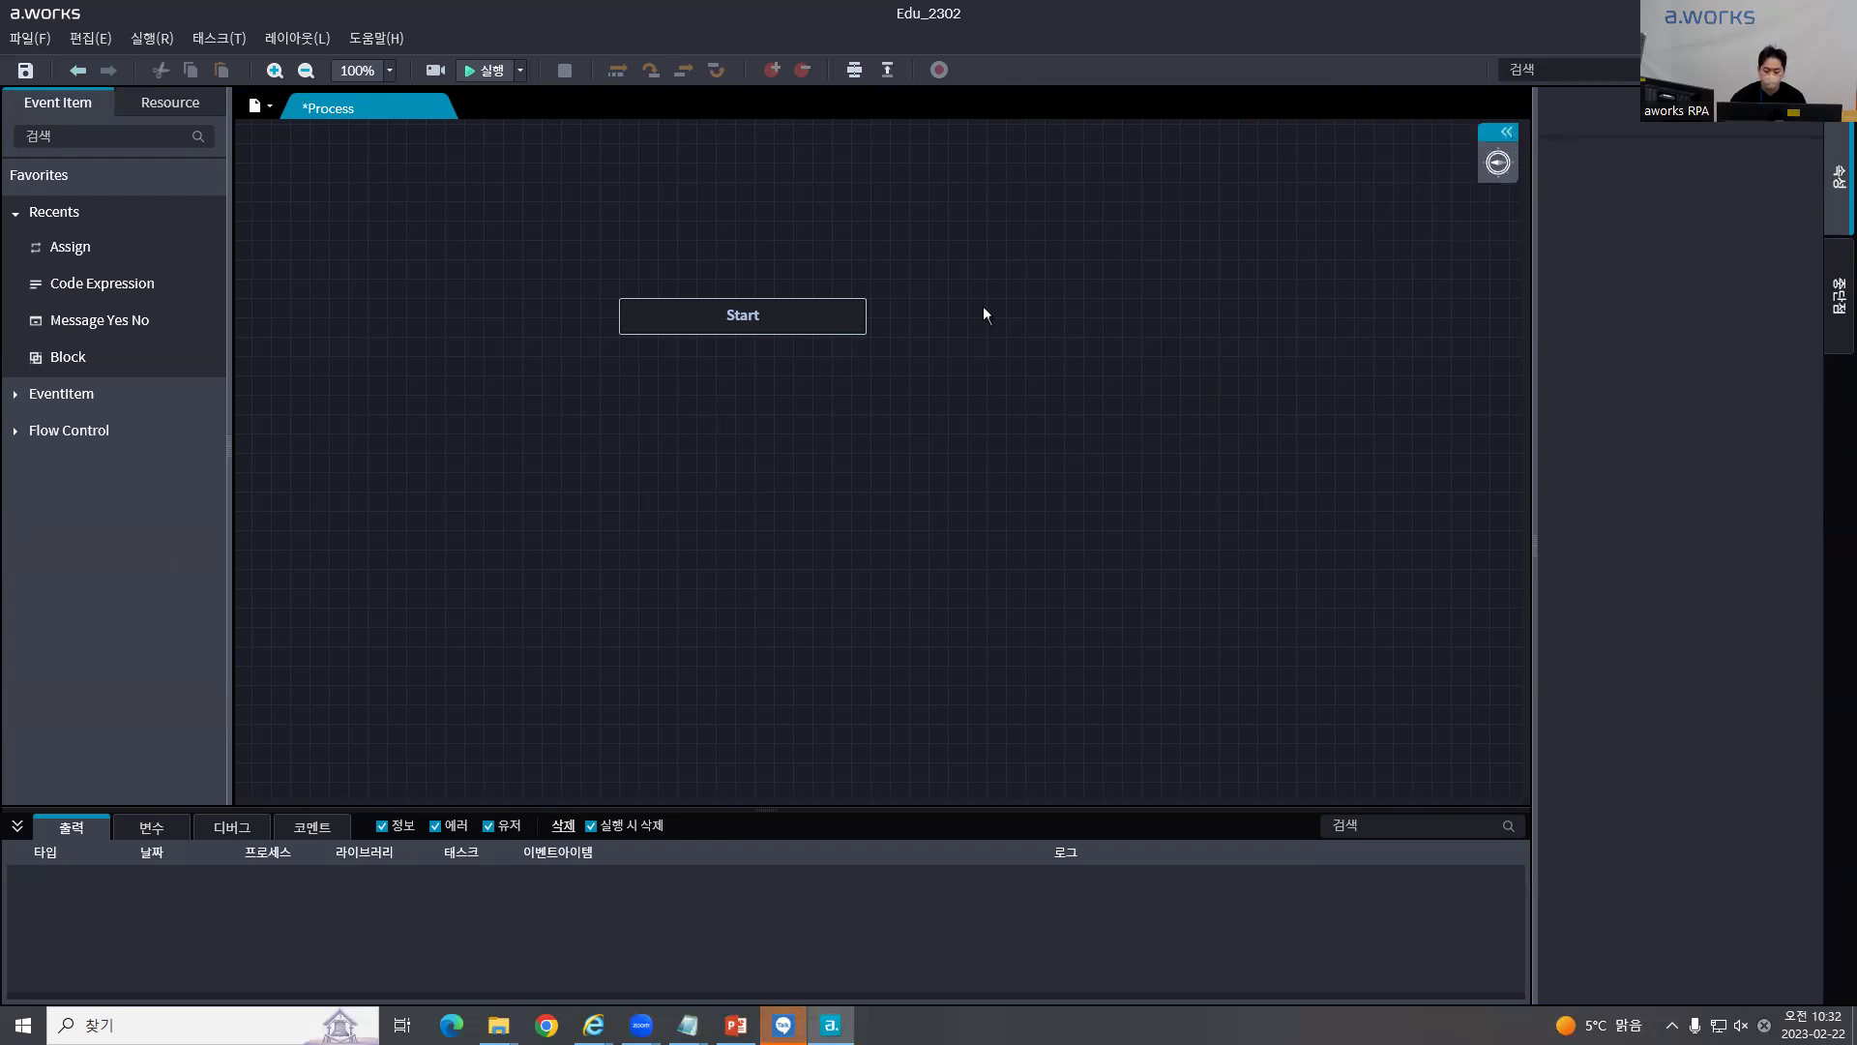
click(1505, 133)
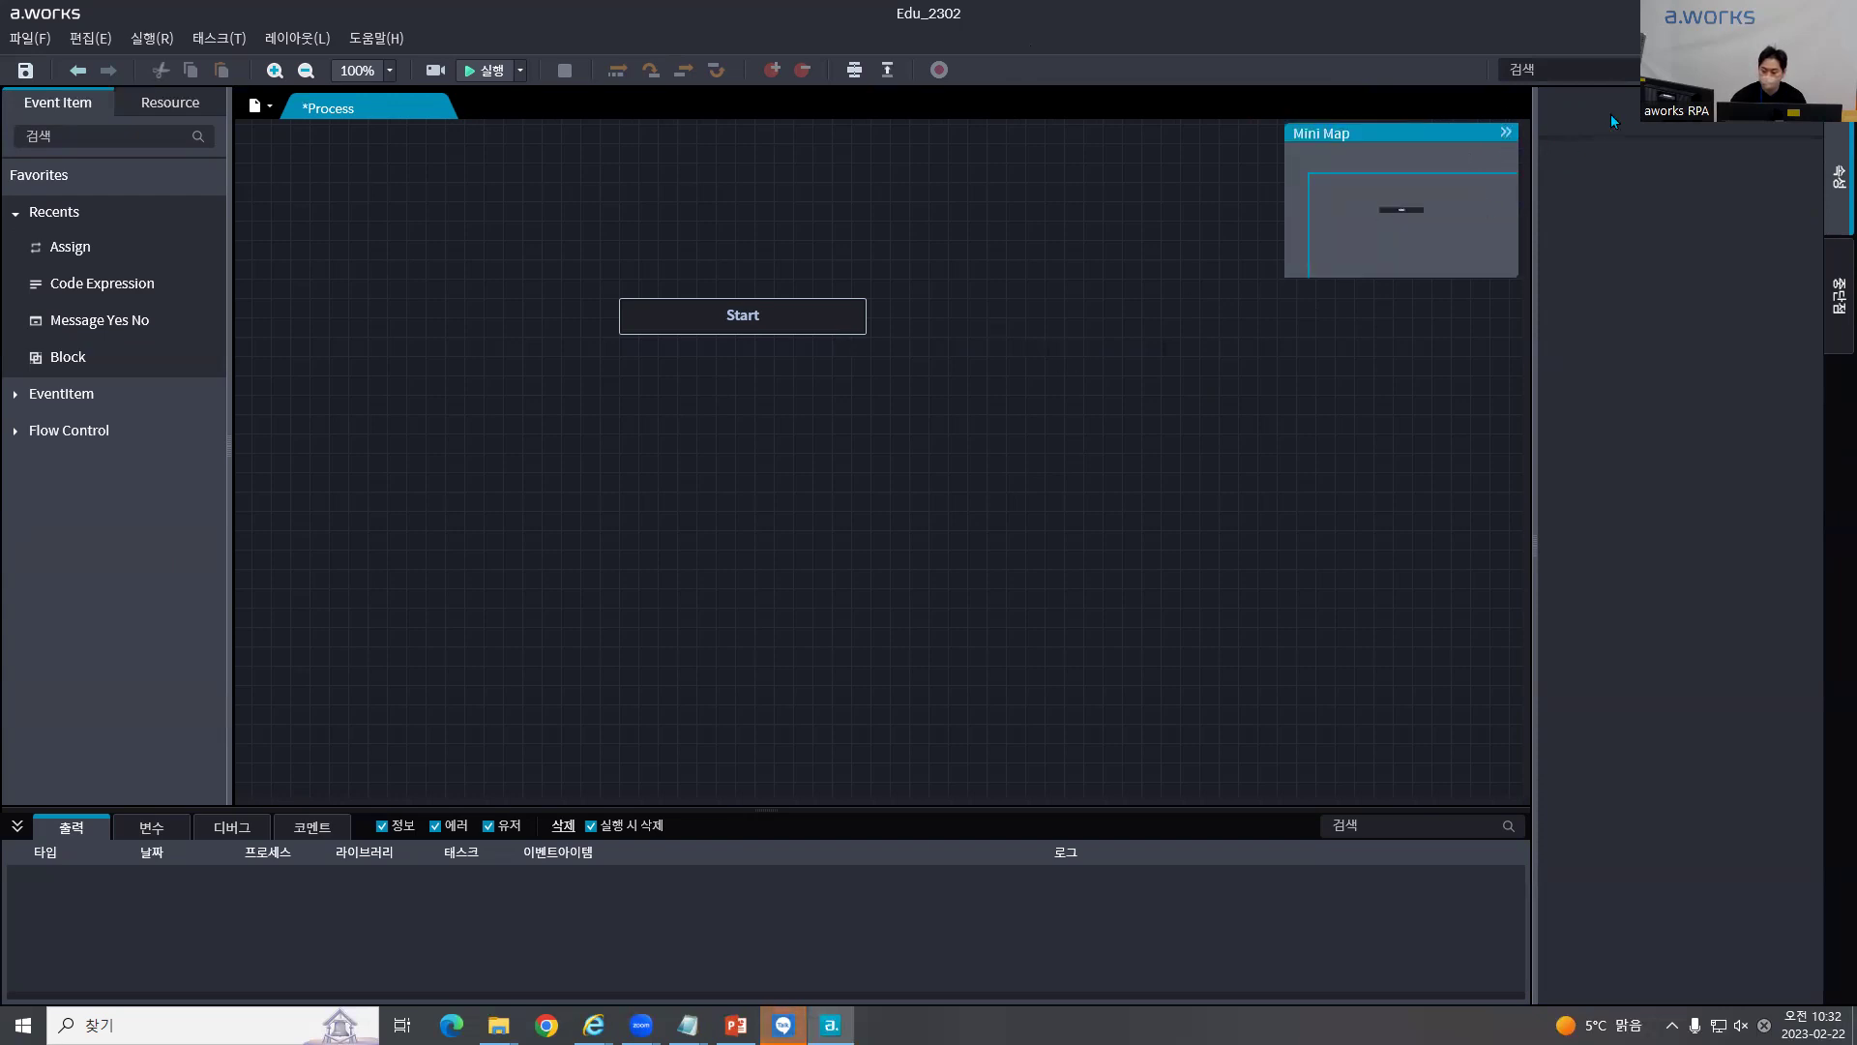
click(1506, 133)
drag(829, 466, 864, 472)
drag(965, 546, 1129, 563)
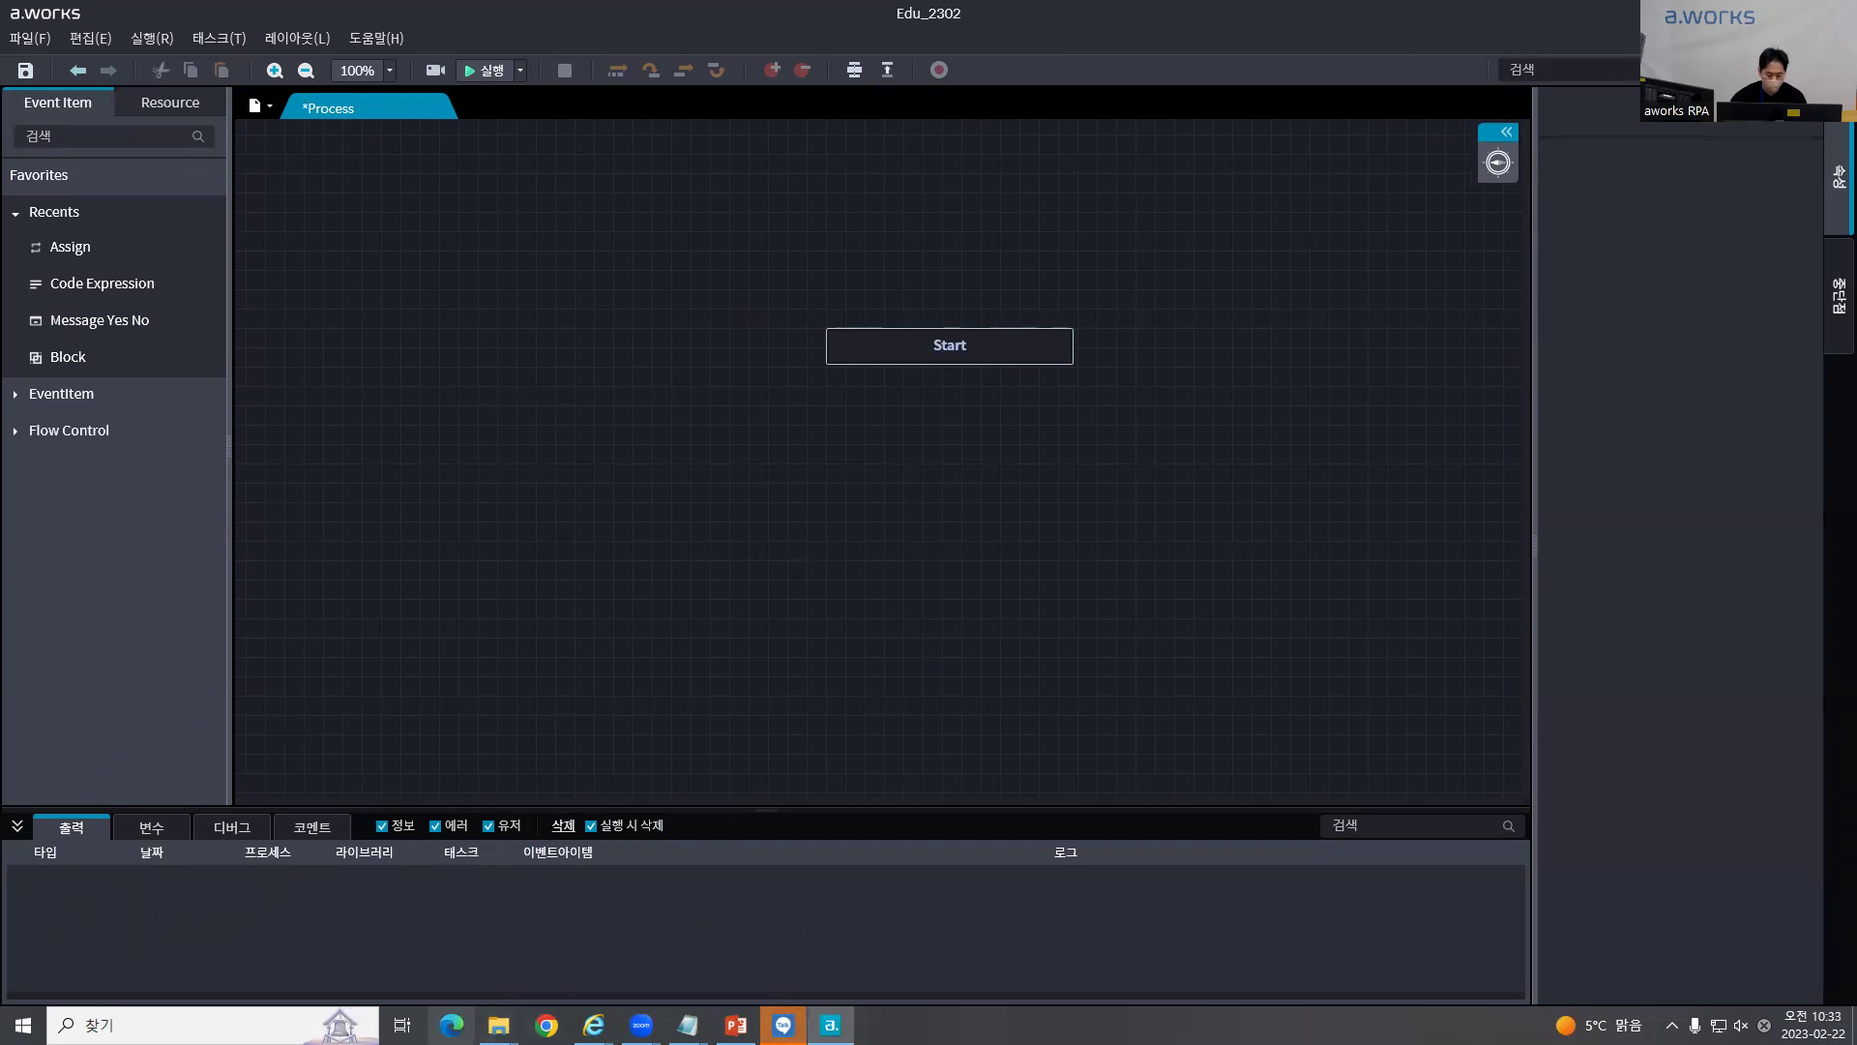
Step: Bring up the aworks folder window in File Explorer and close the folder's properties window
click(451, 1024)
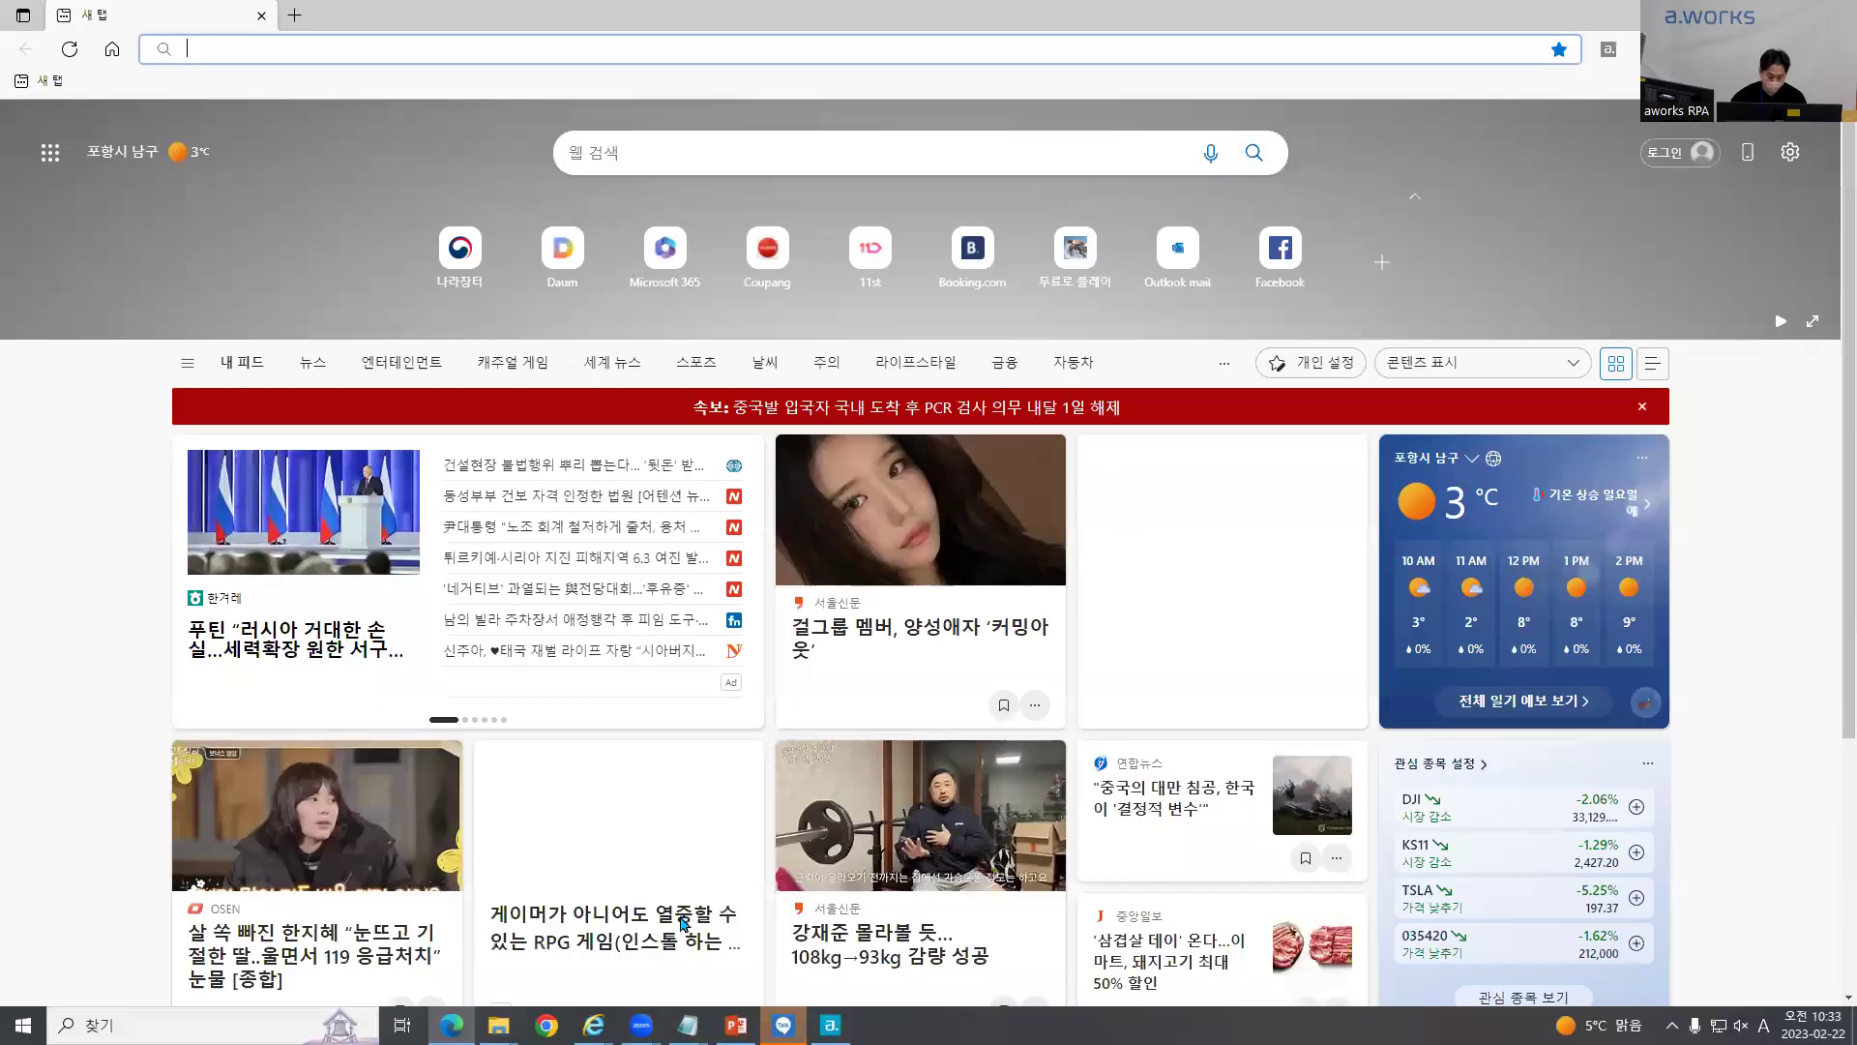
click(831, 1025)
mouse_move(498, 1024)
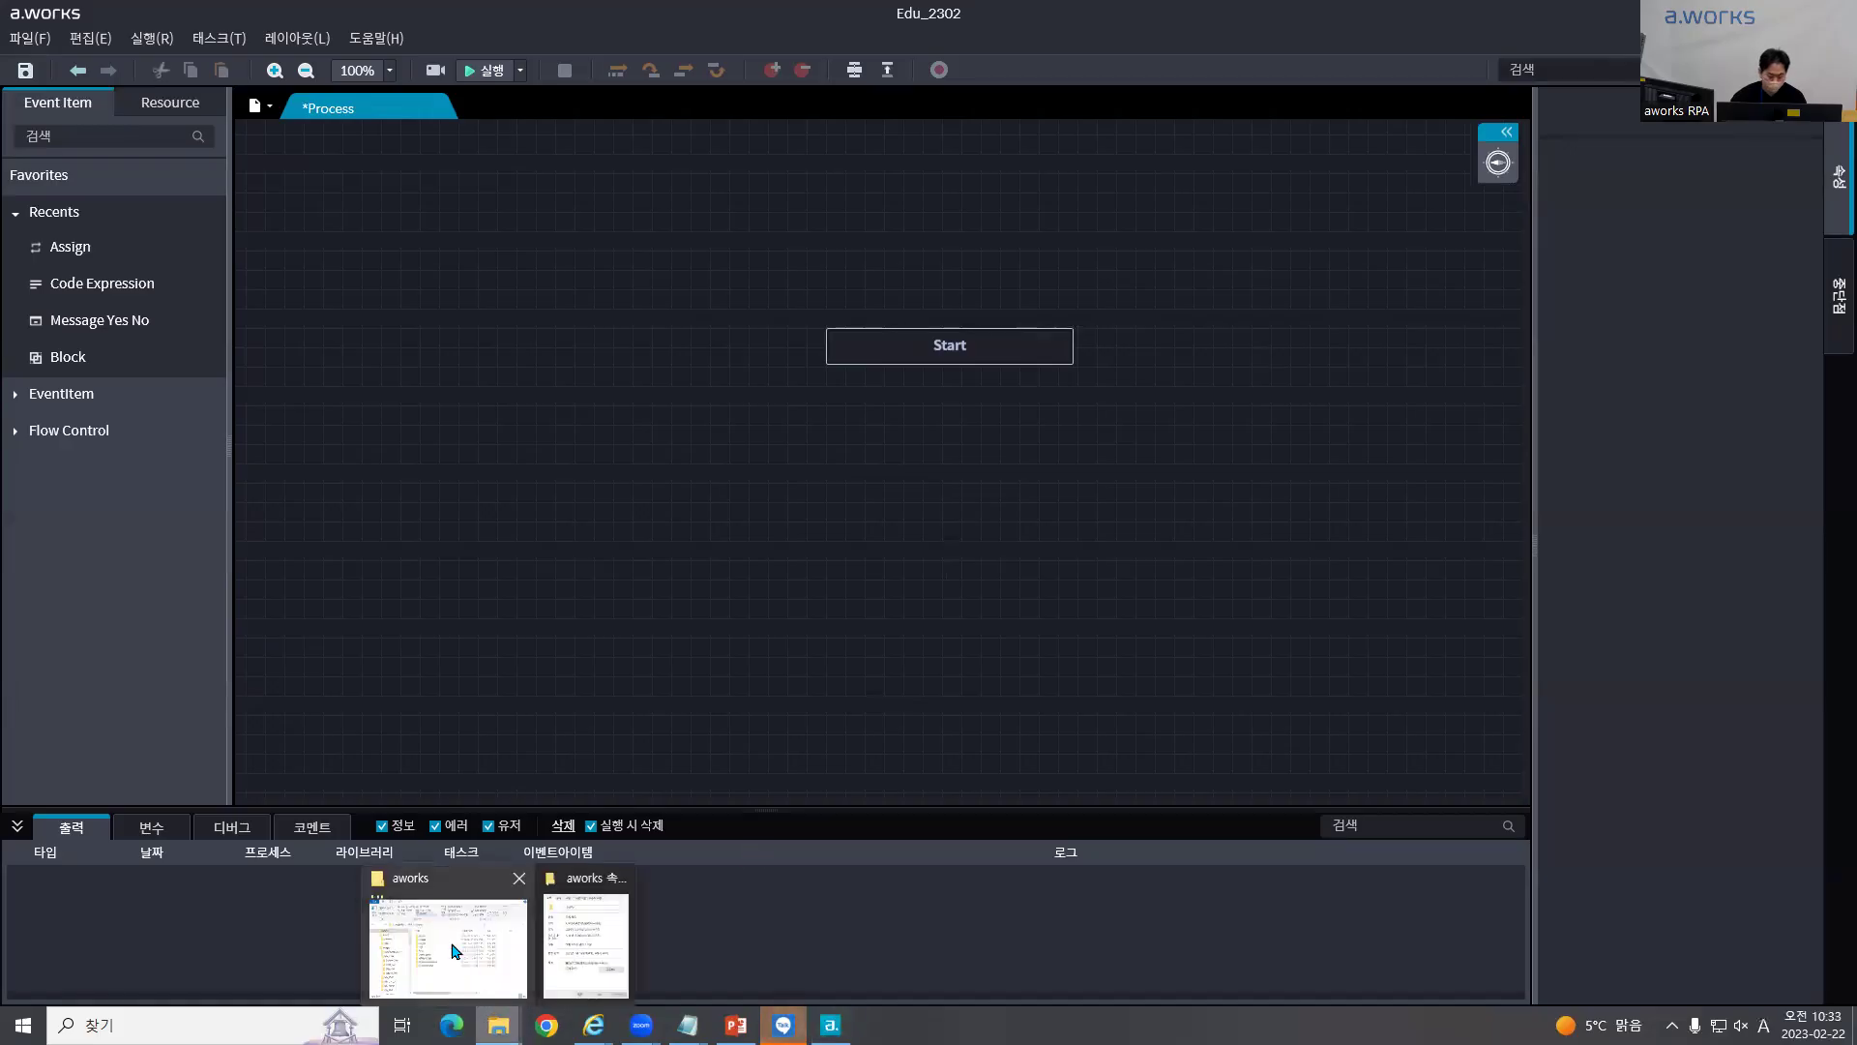
click(491, 902)
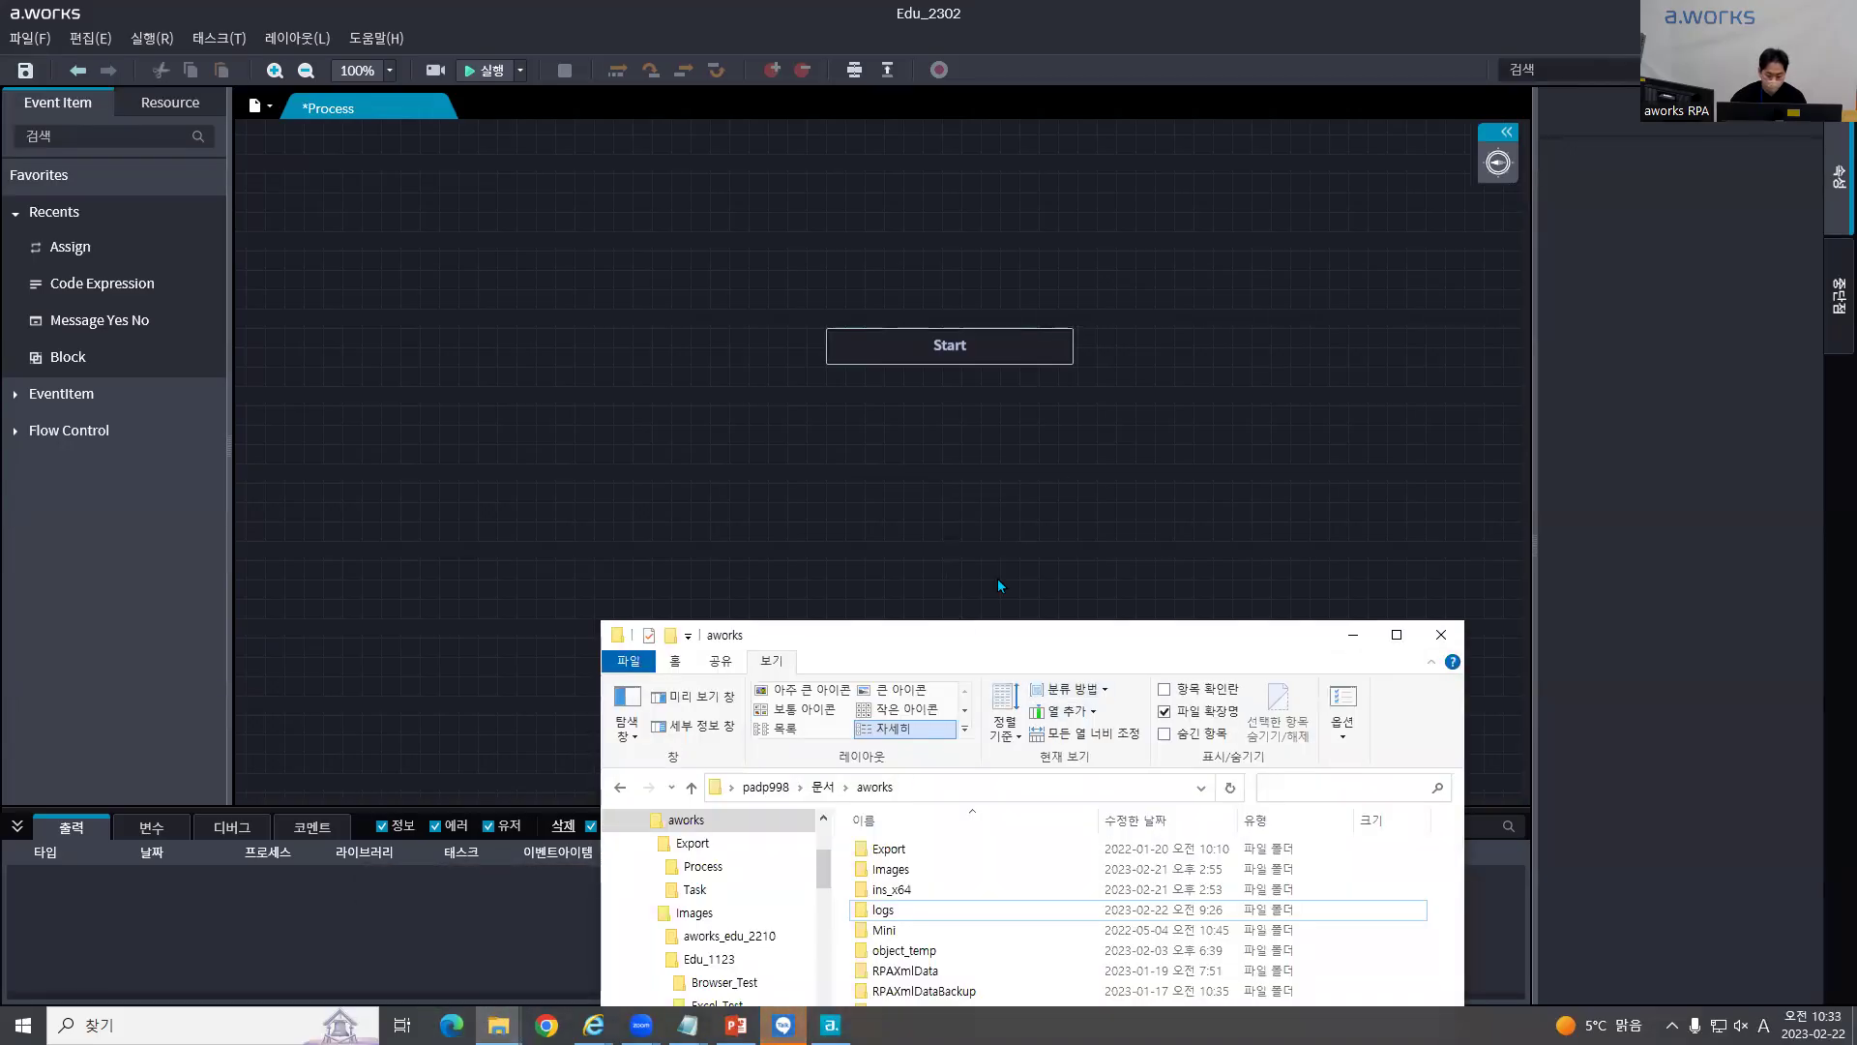
mouse_move(498, 1024)
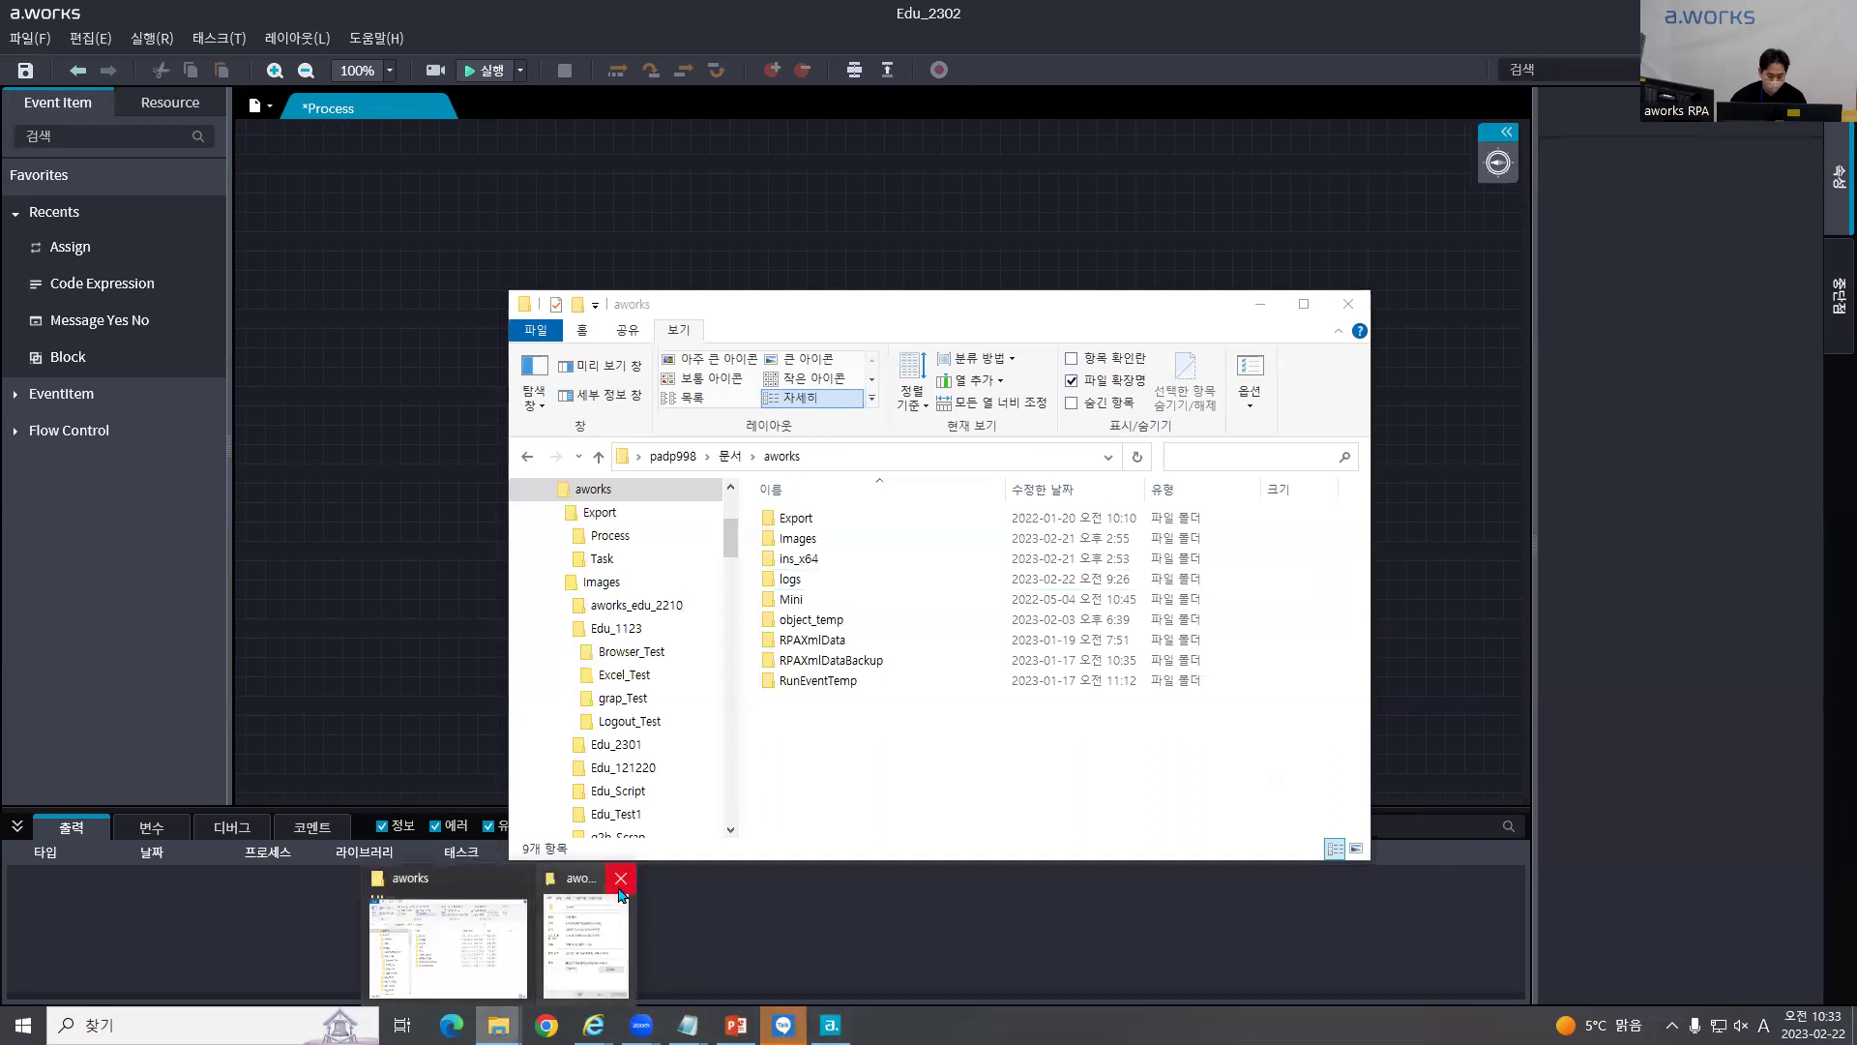
click(620, 882)
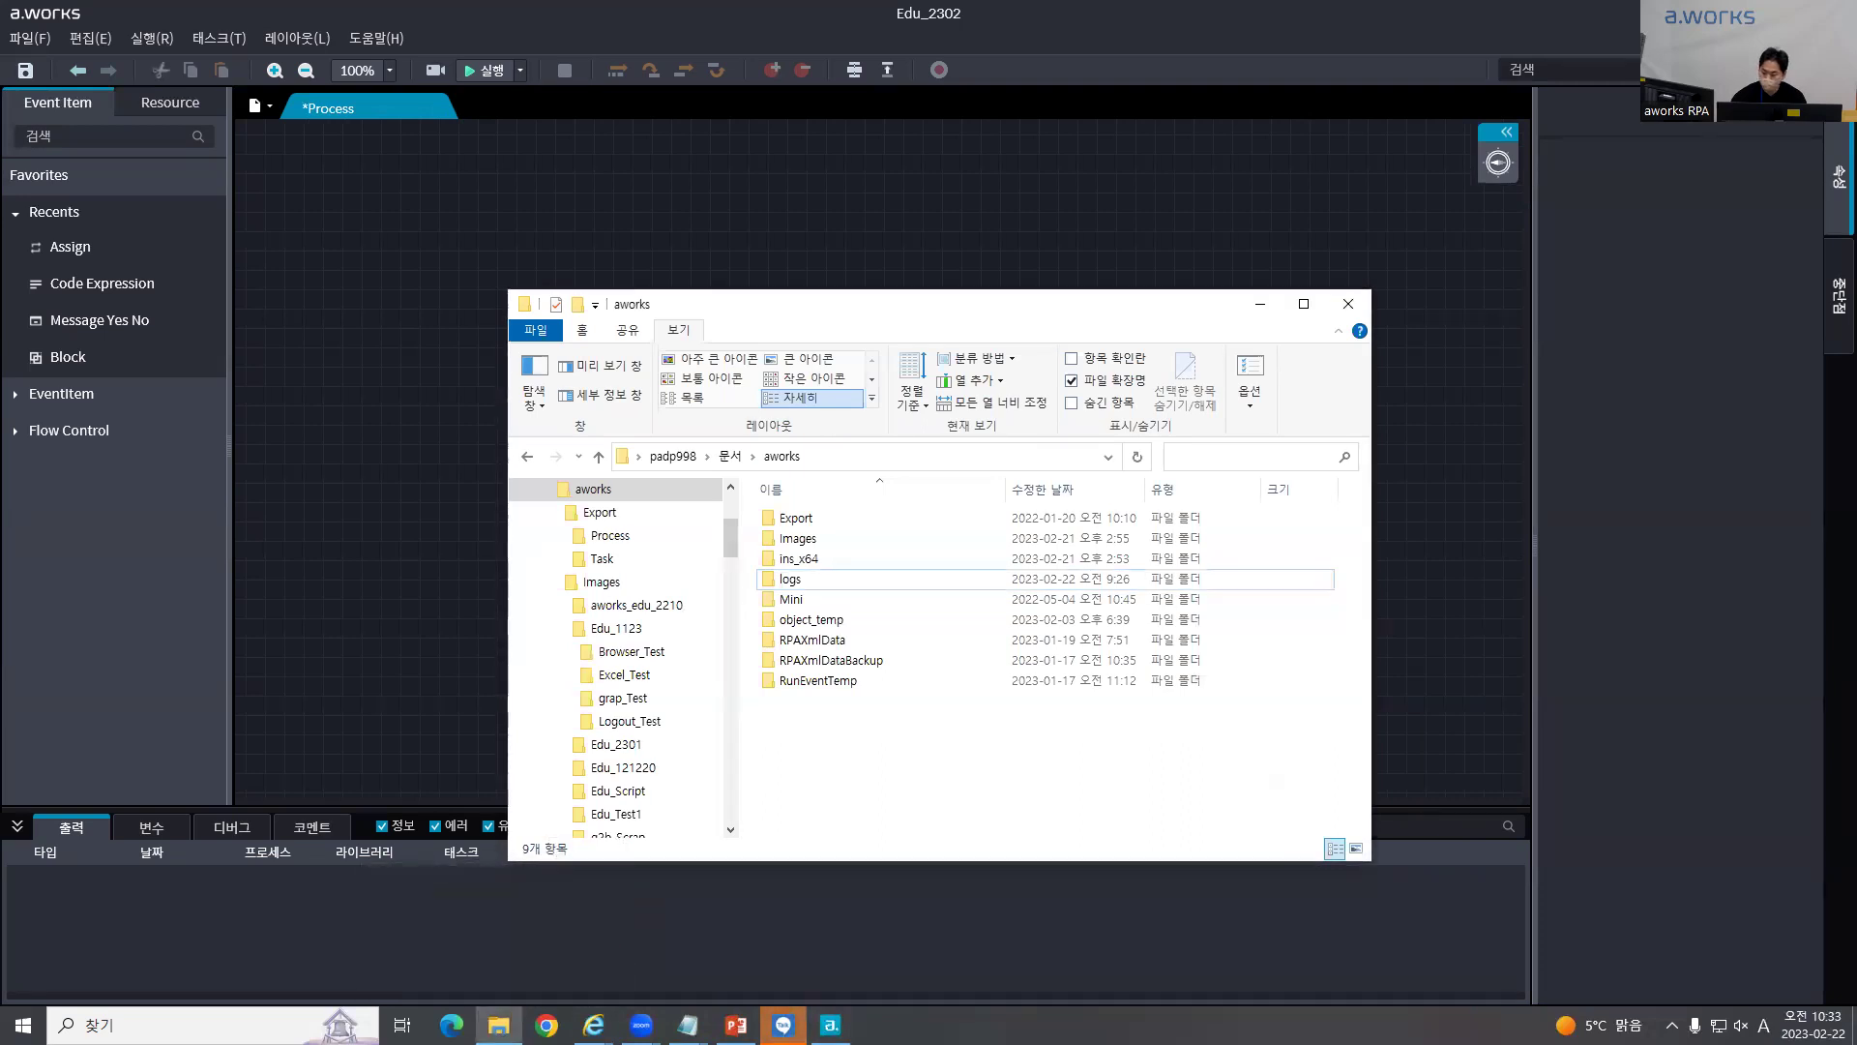
Step: Open the logs folder and select the EventItems.log file
double_click(863, 581)
click(879, 569)
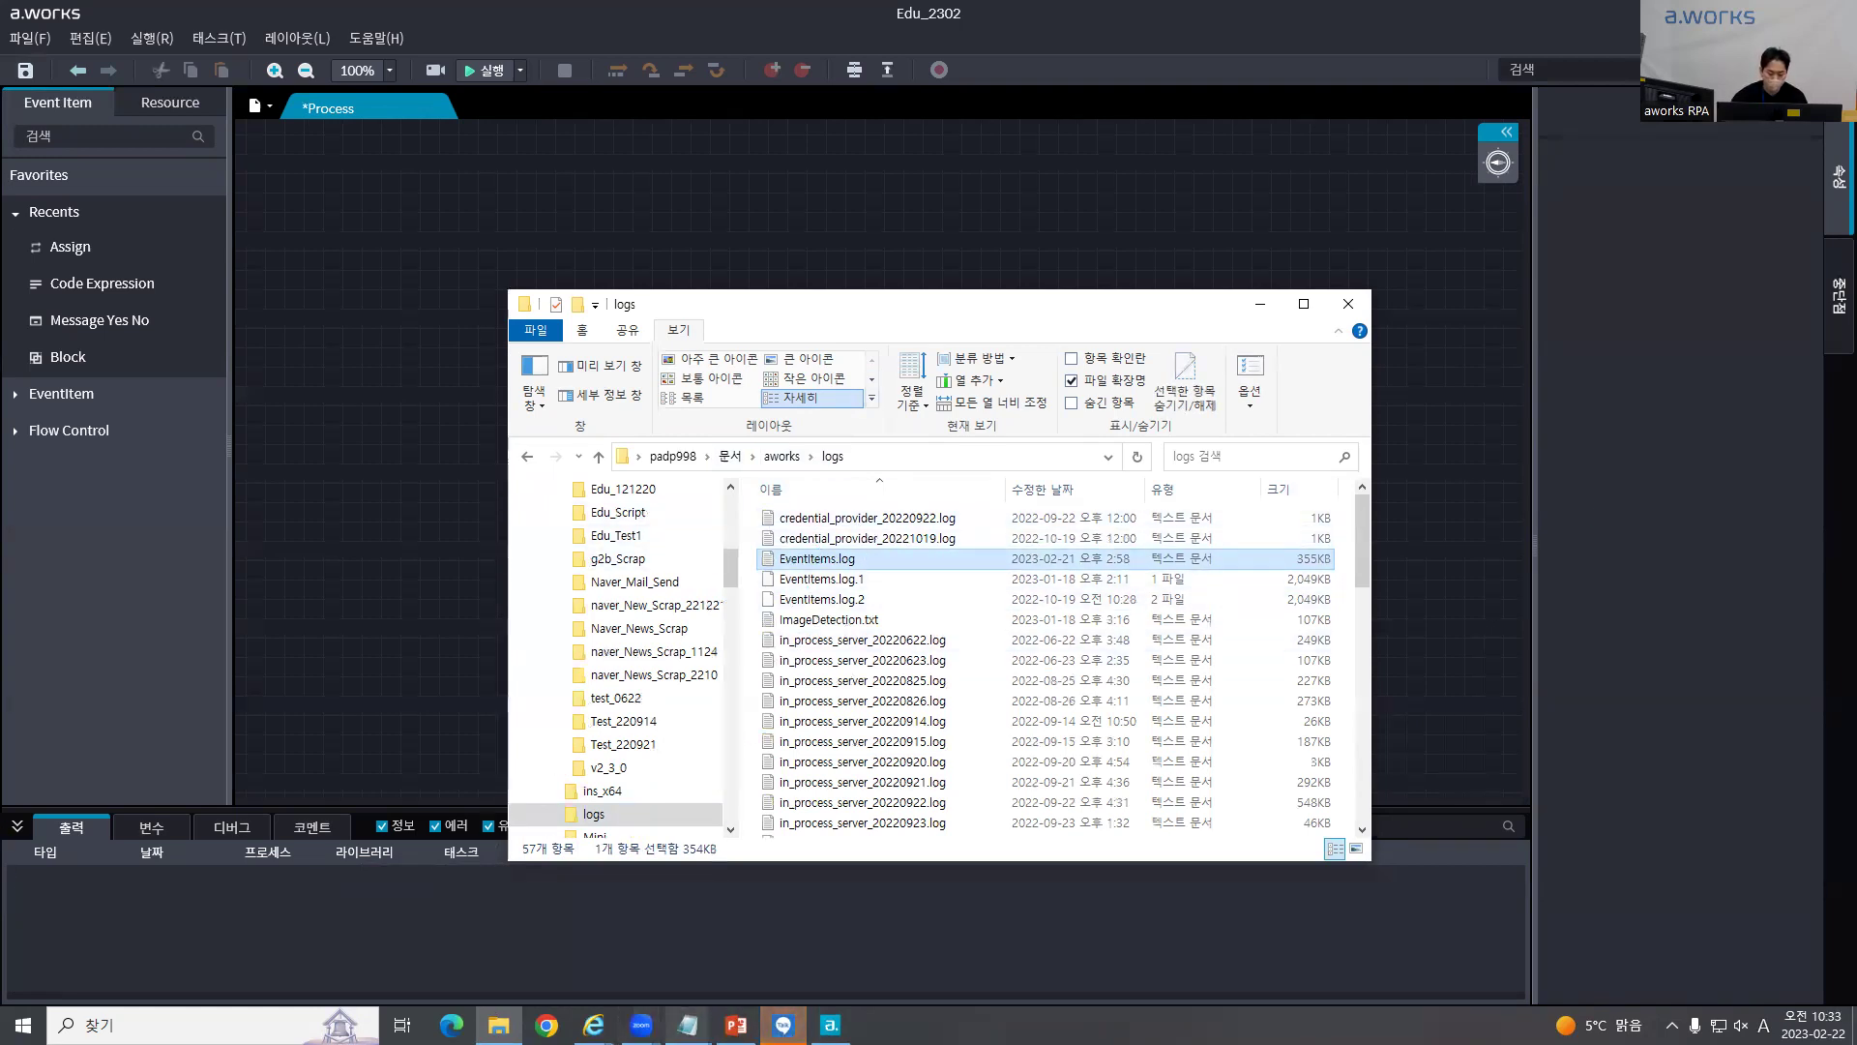
Step: Open EventItems.log in Notepad and look through its event entries
click(687, 1025)
click(841, 559)
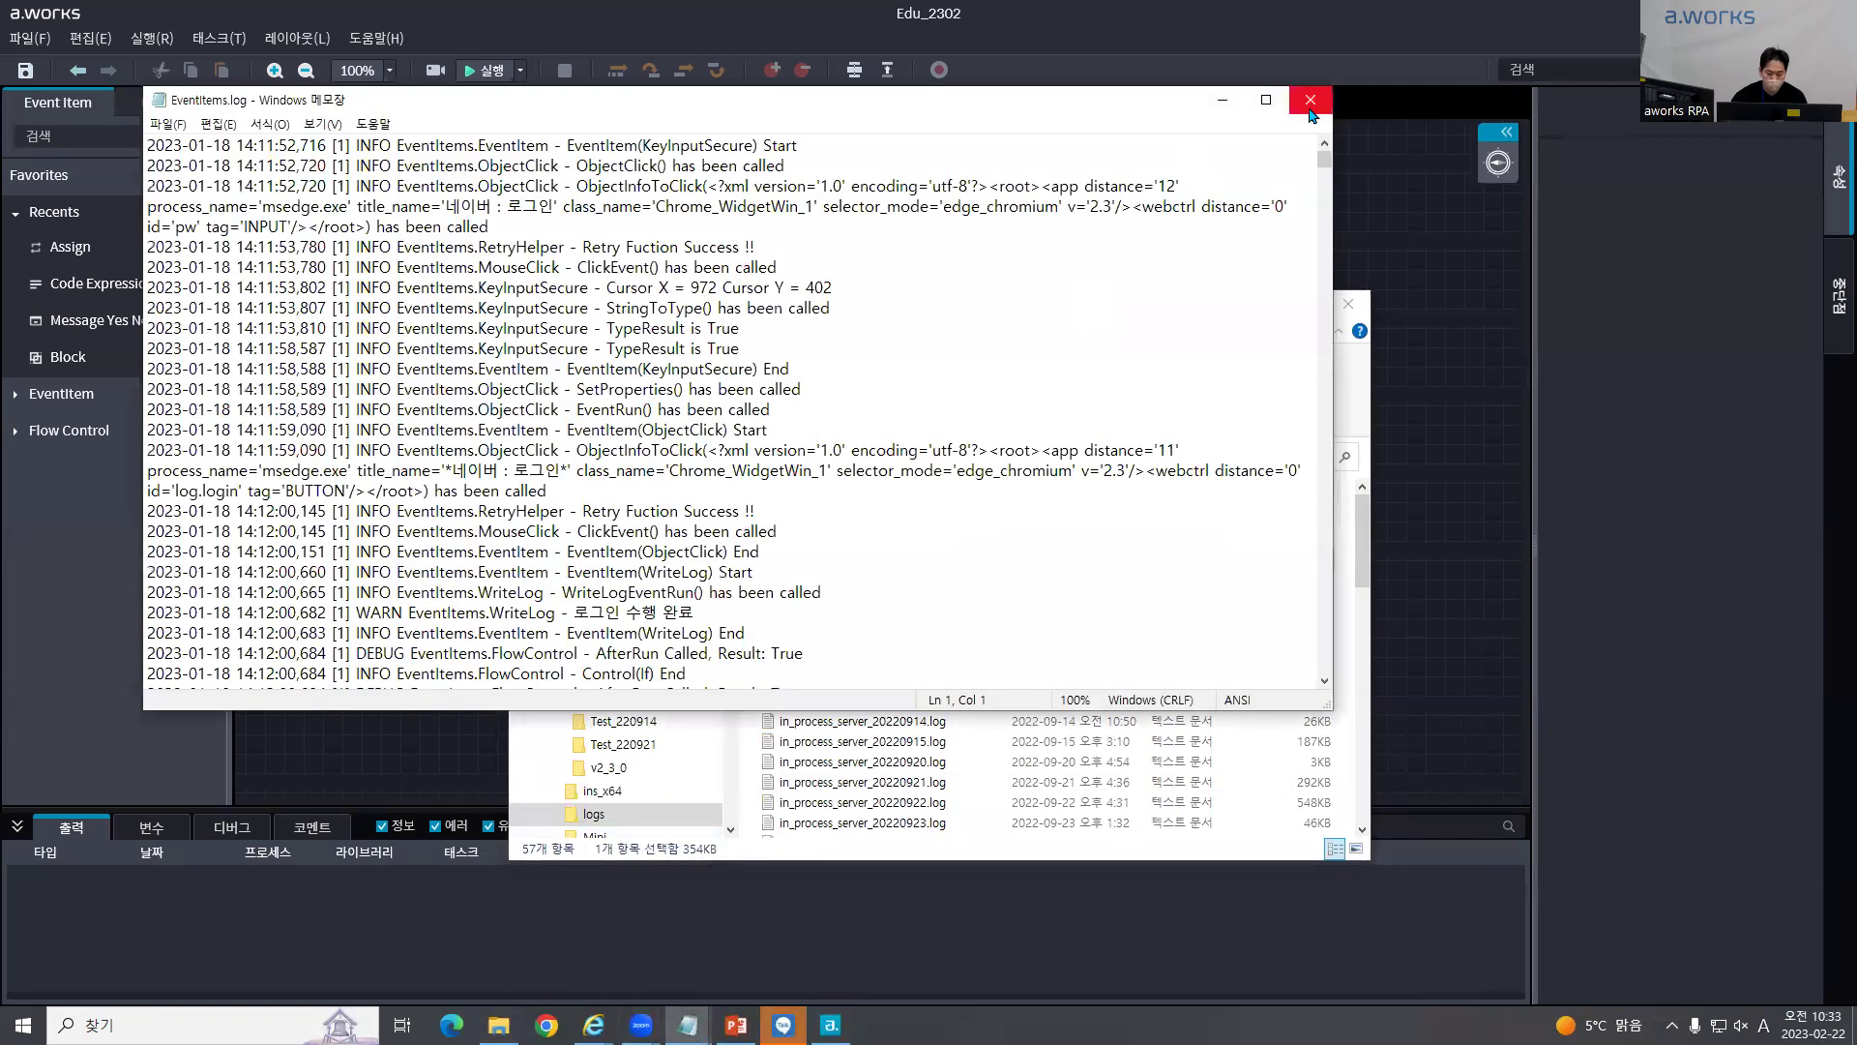
click(1314, 98)
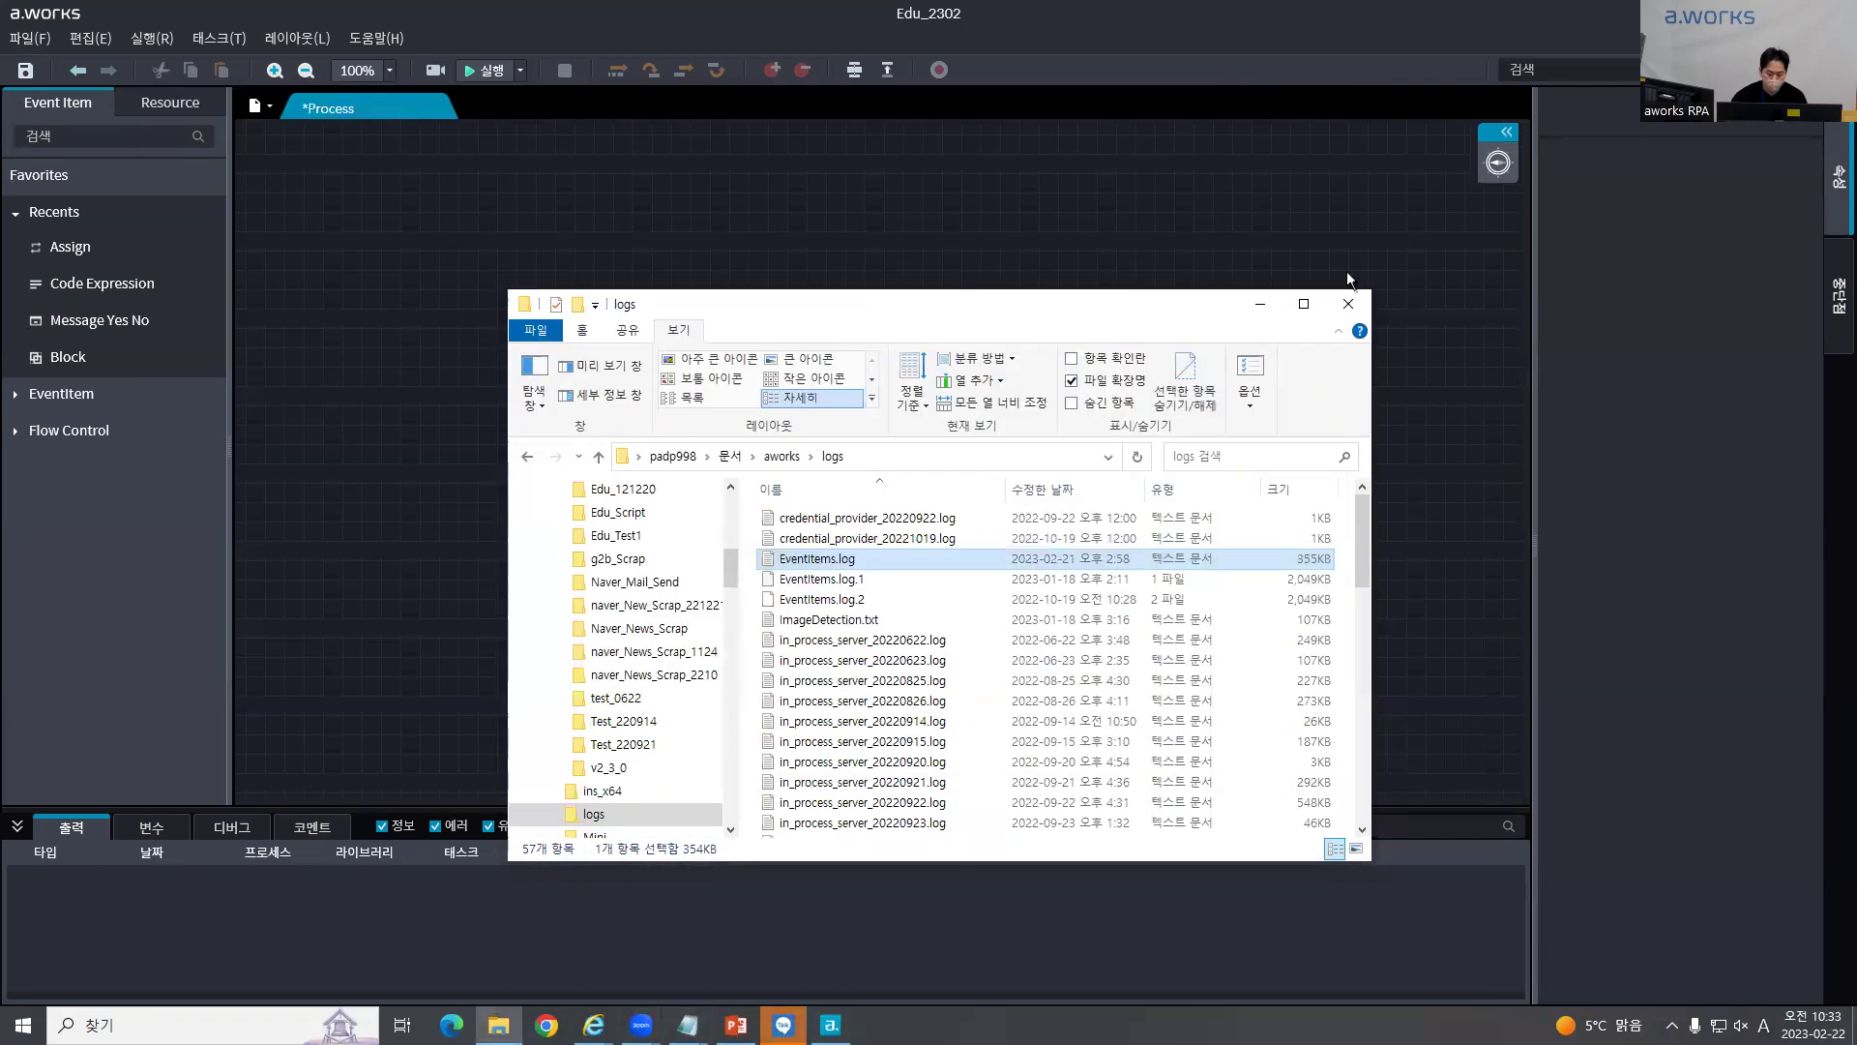
double_click(906, 556)
click(428, 307)
scroll(615, 242, down, 6)
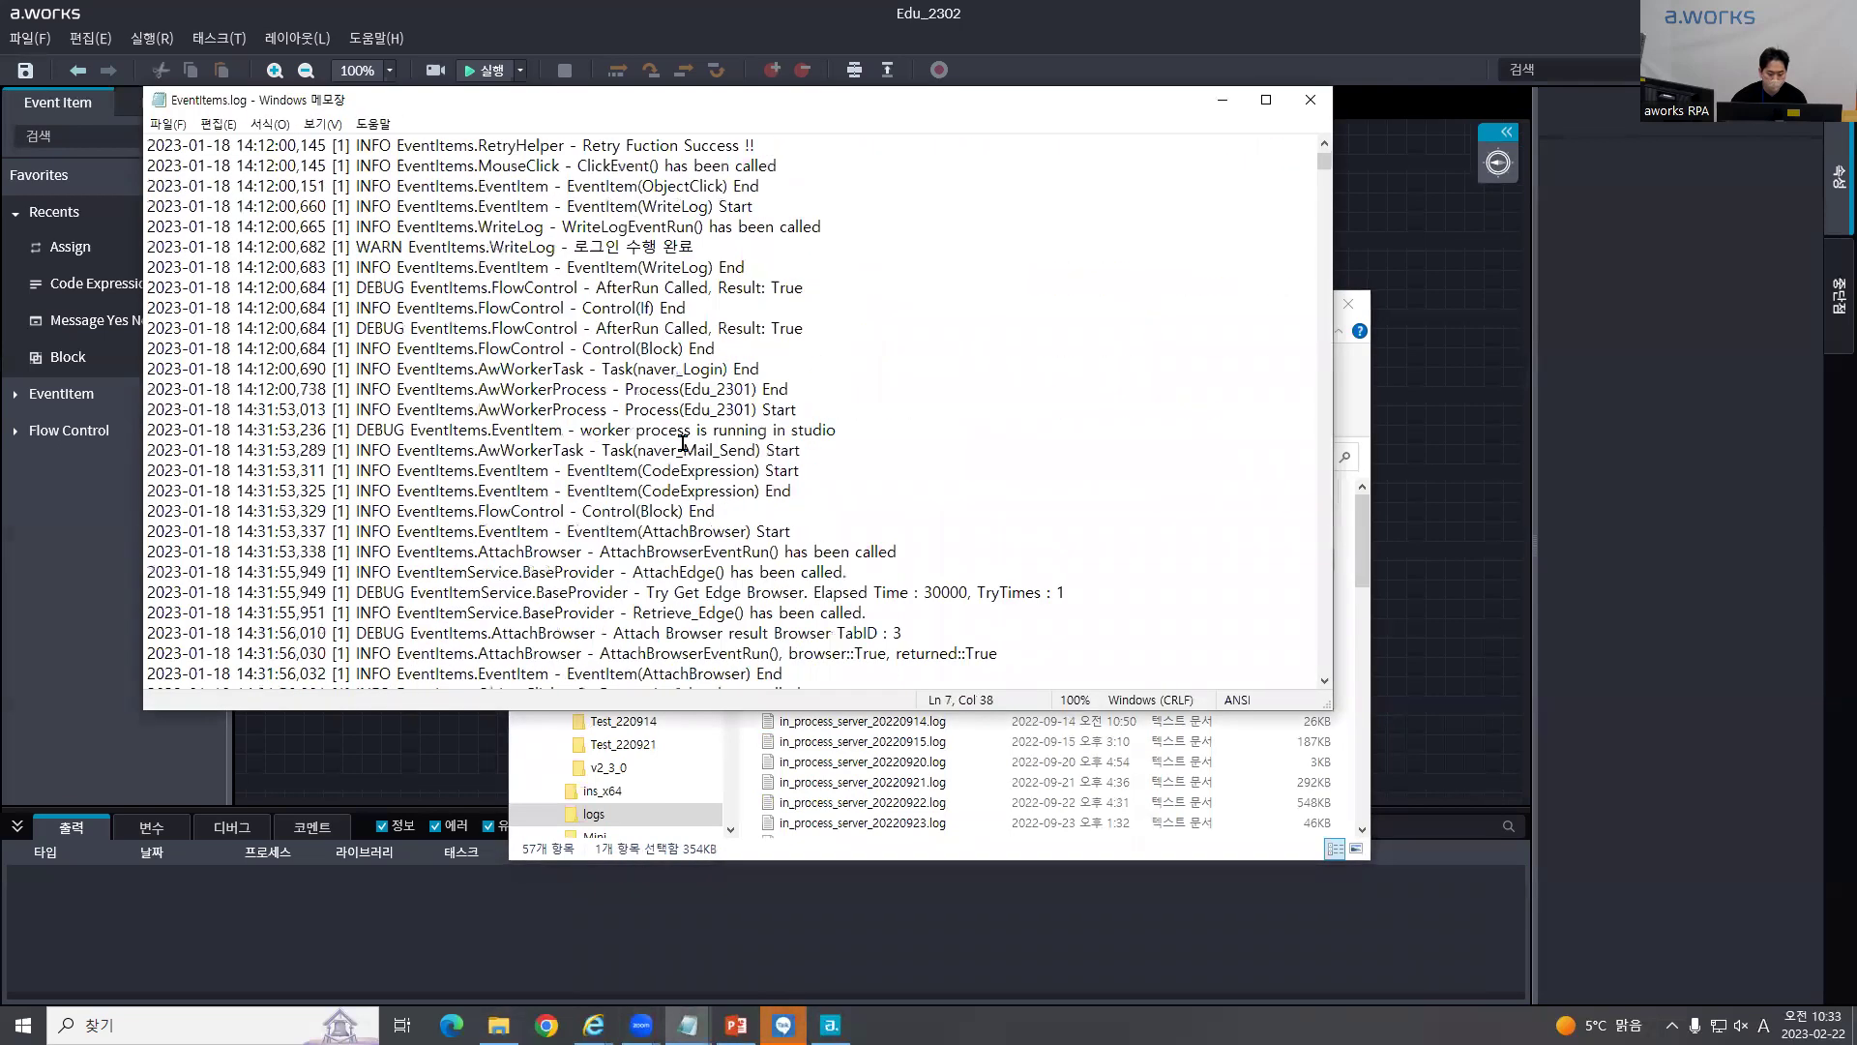
scroll(580, 426, up, 6)
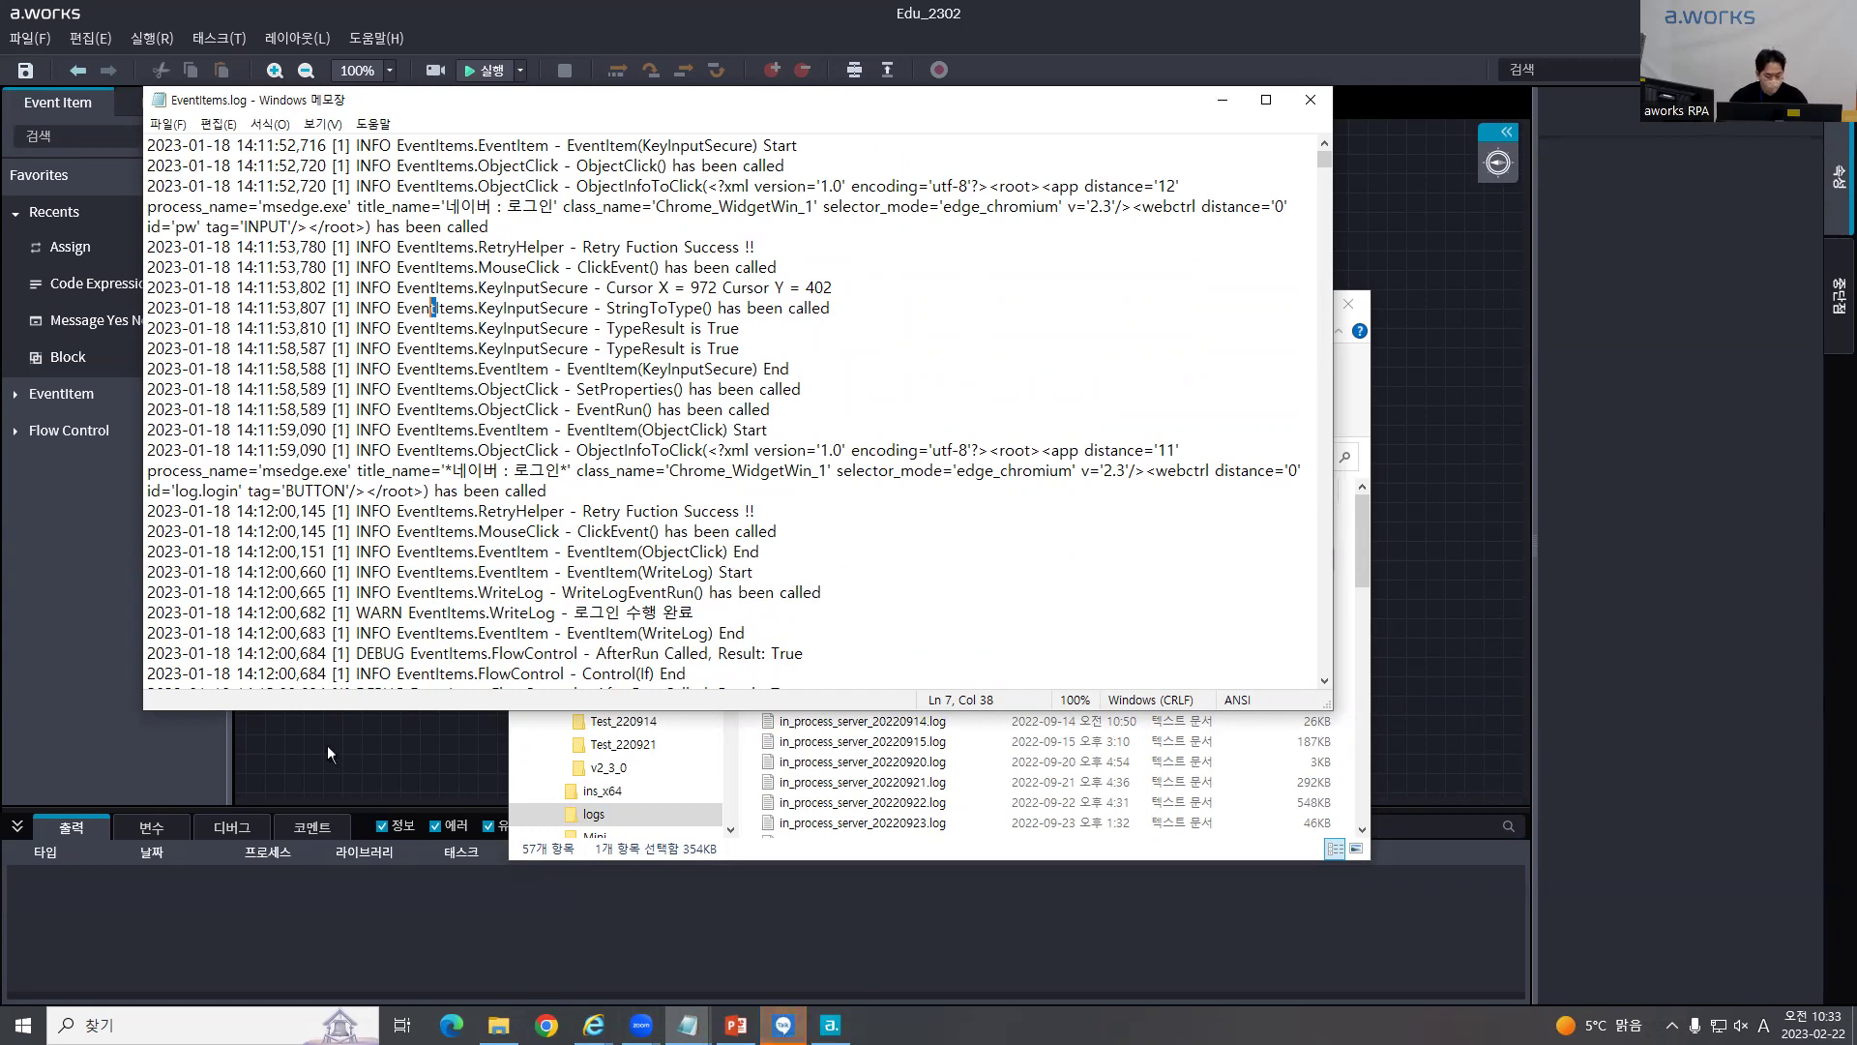
Step: Close the EventItems.log window and display the variables list (변수) in a.works Studio
click(136, 914)
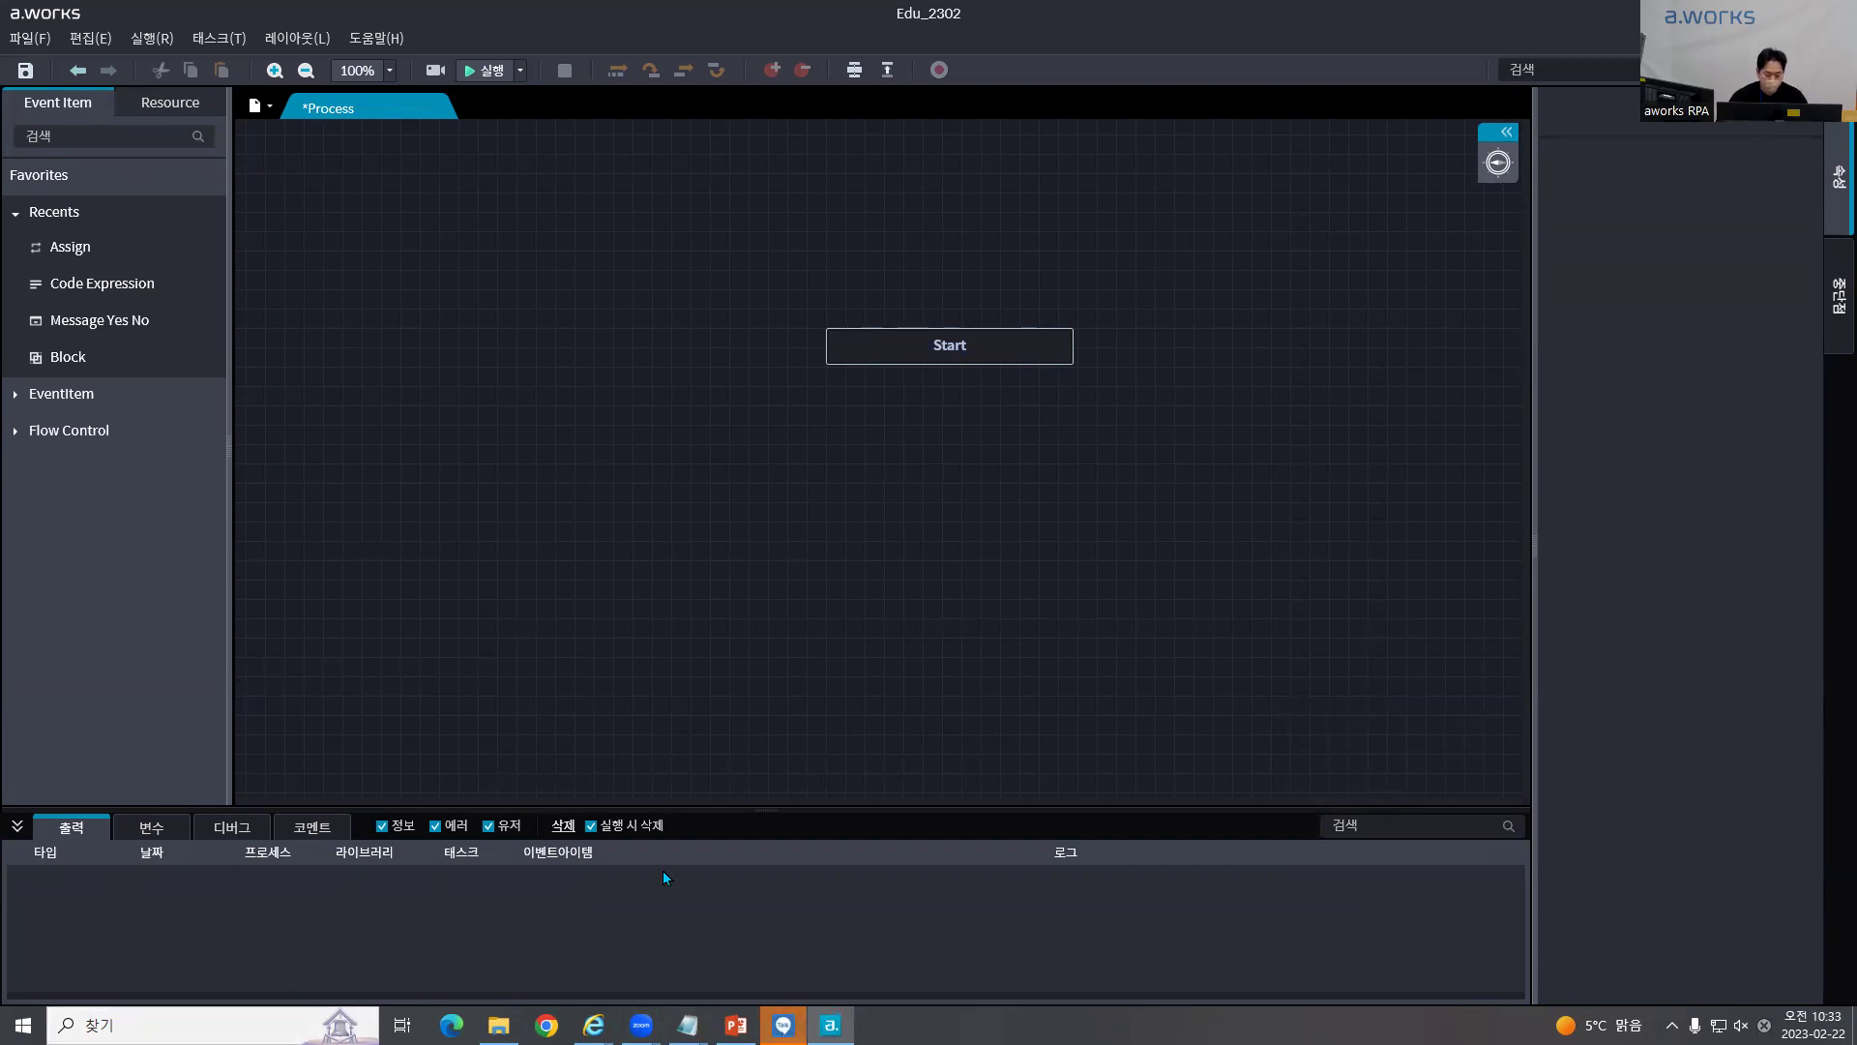
mouse_move(687, 1023)
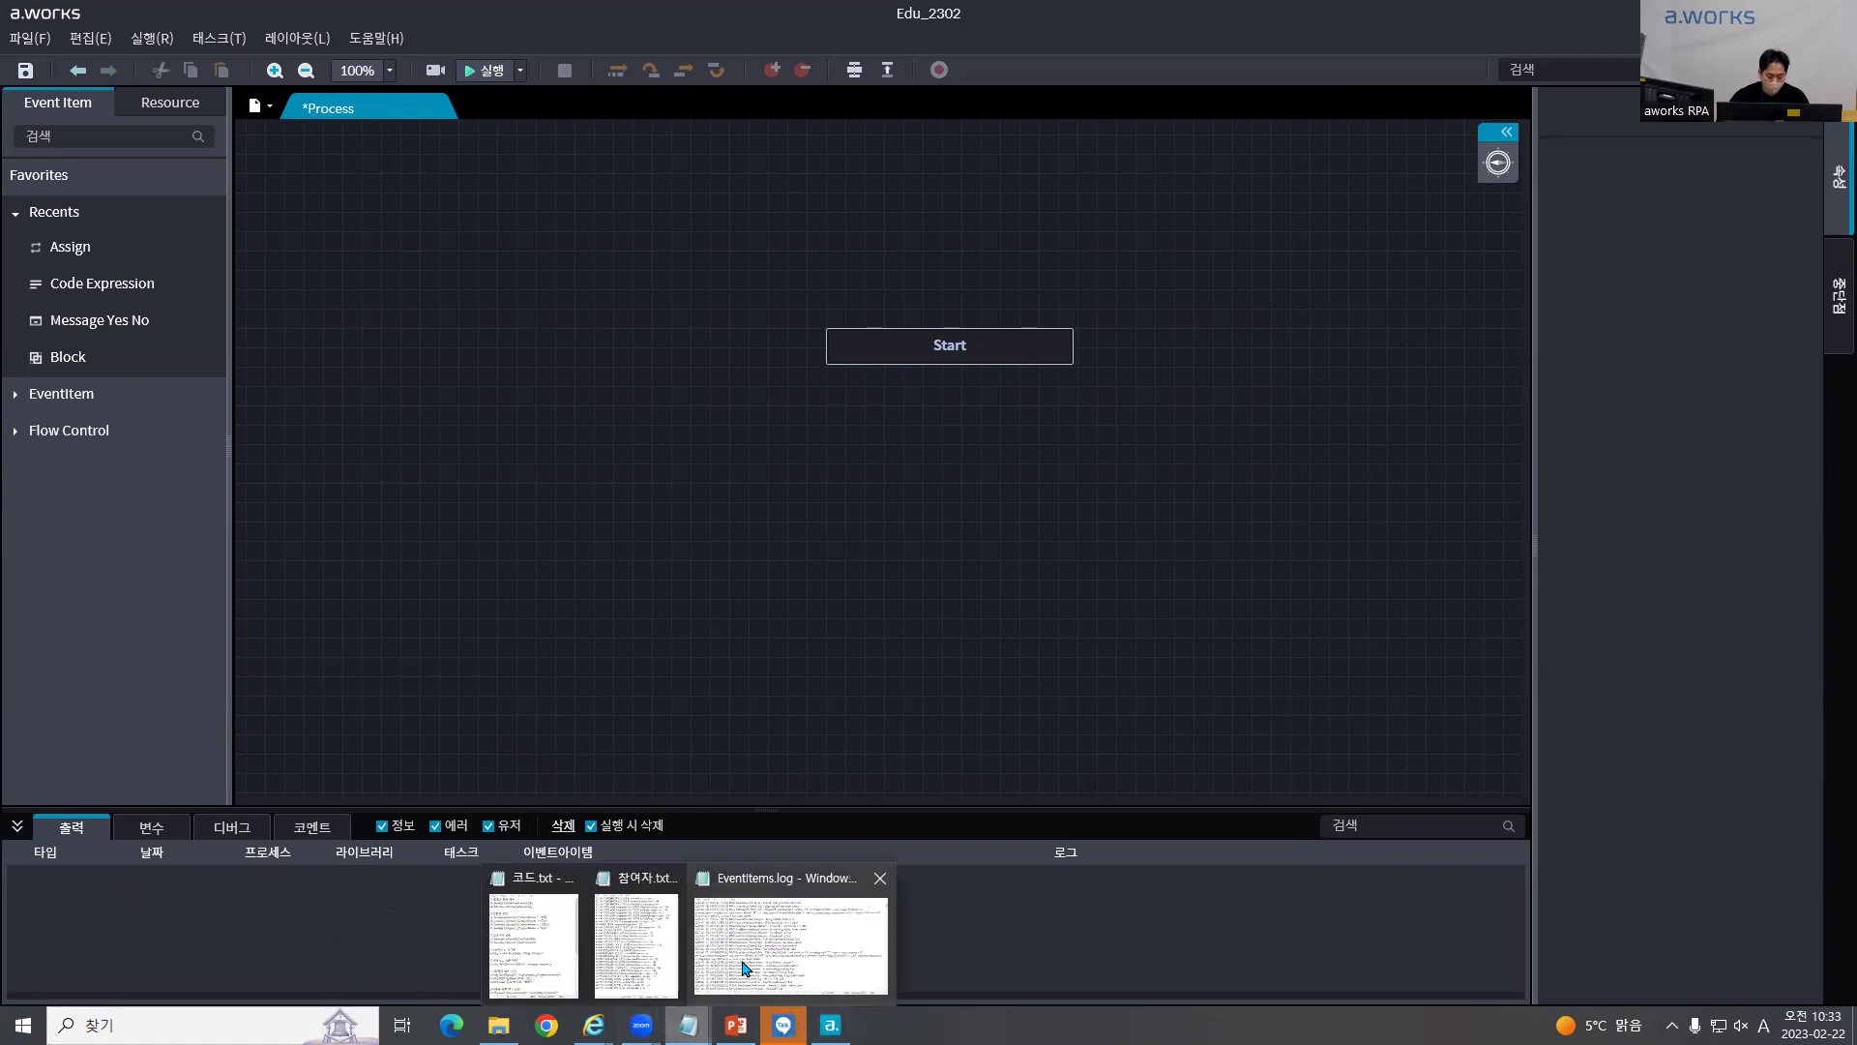
click(773, 939)
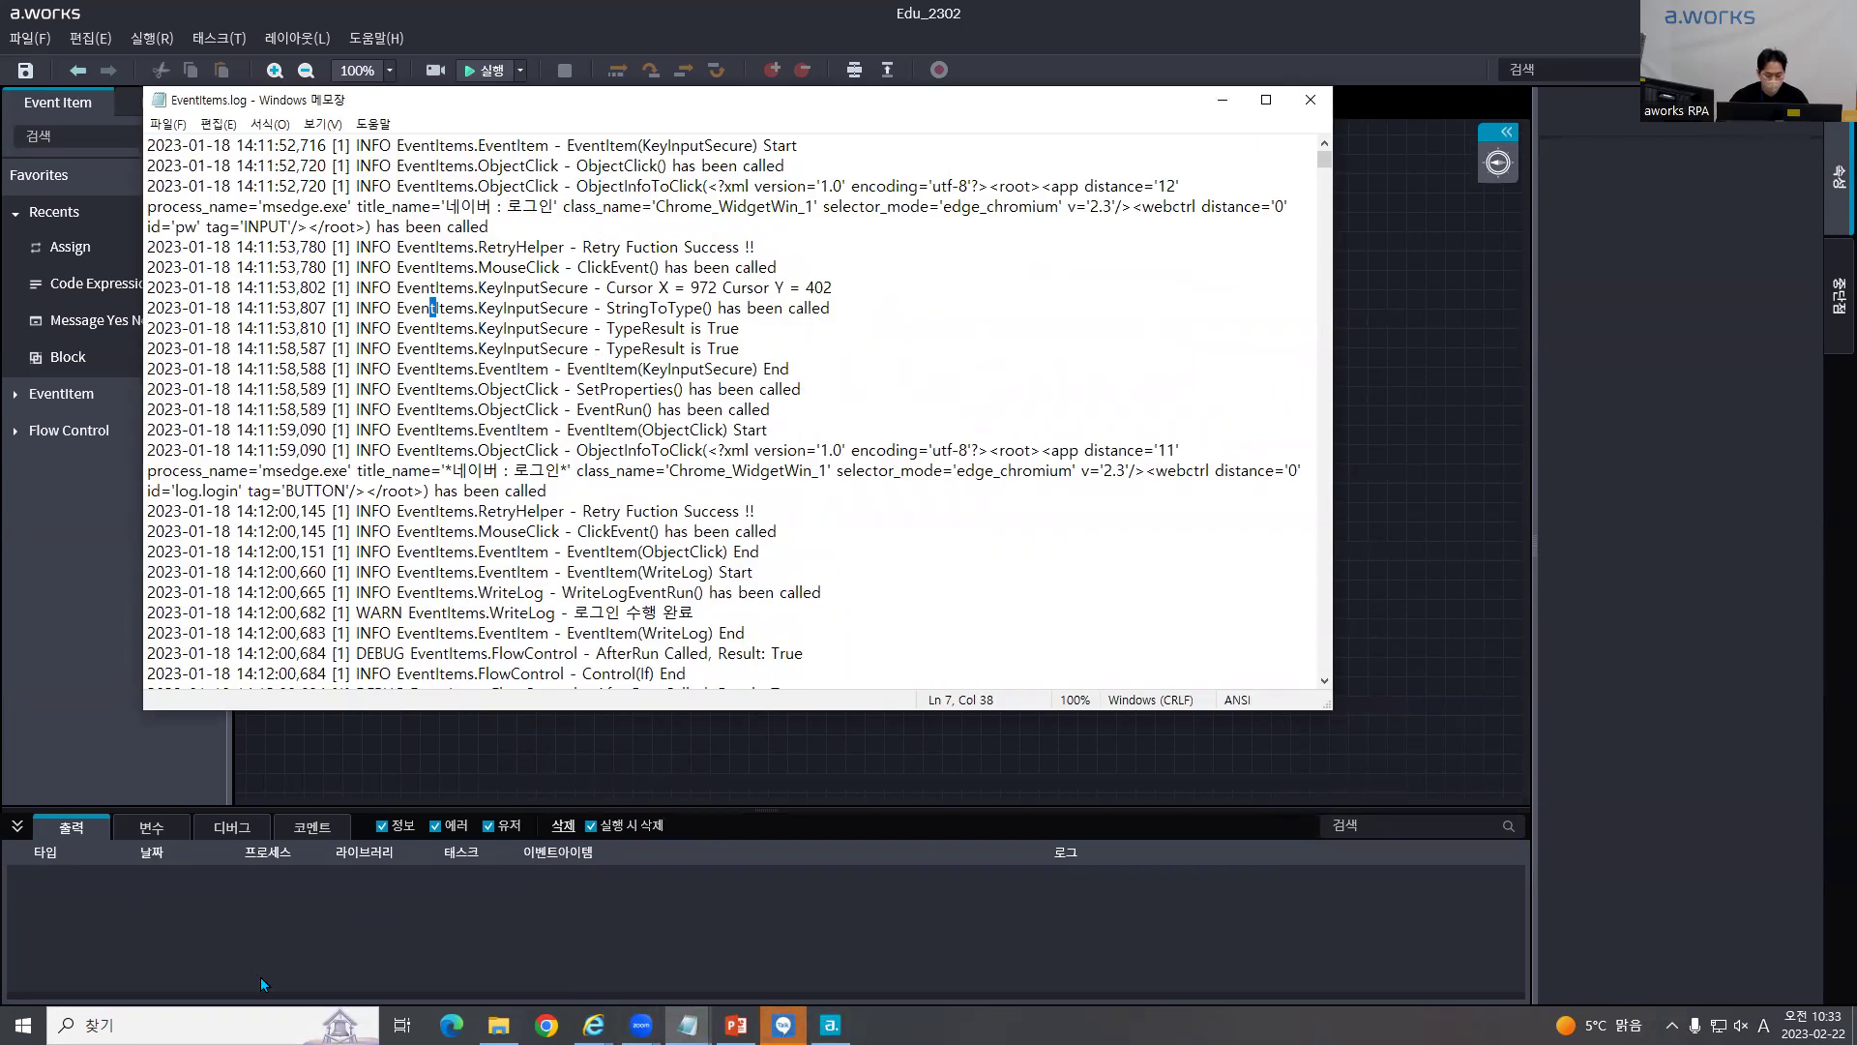
click(1310, 100)
click(151, 828)
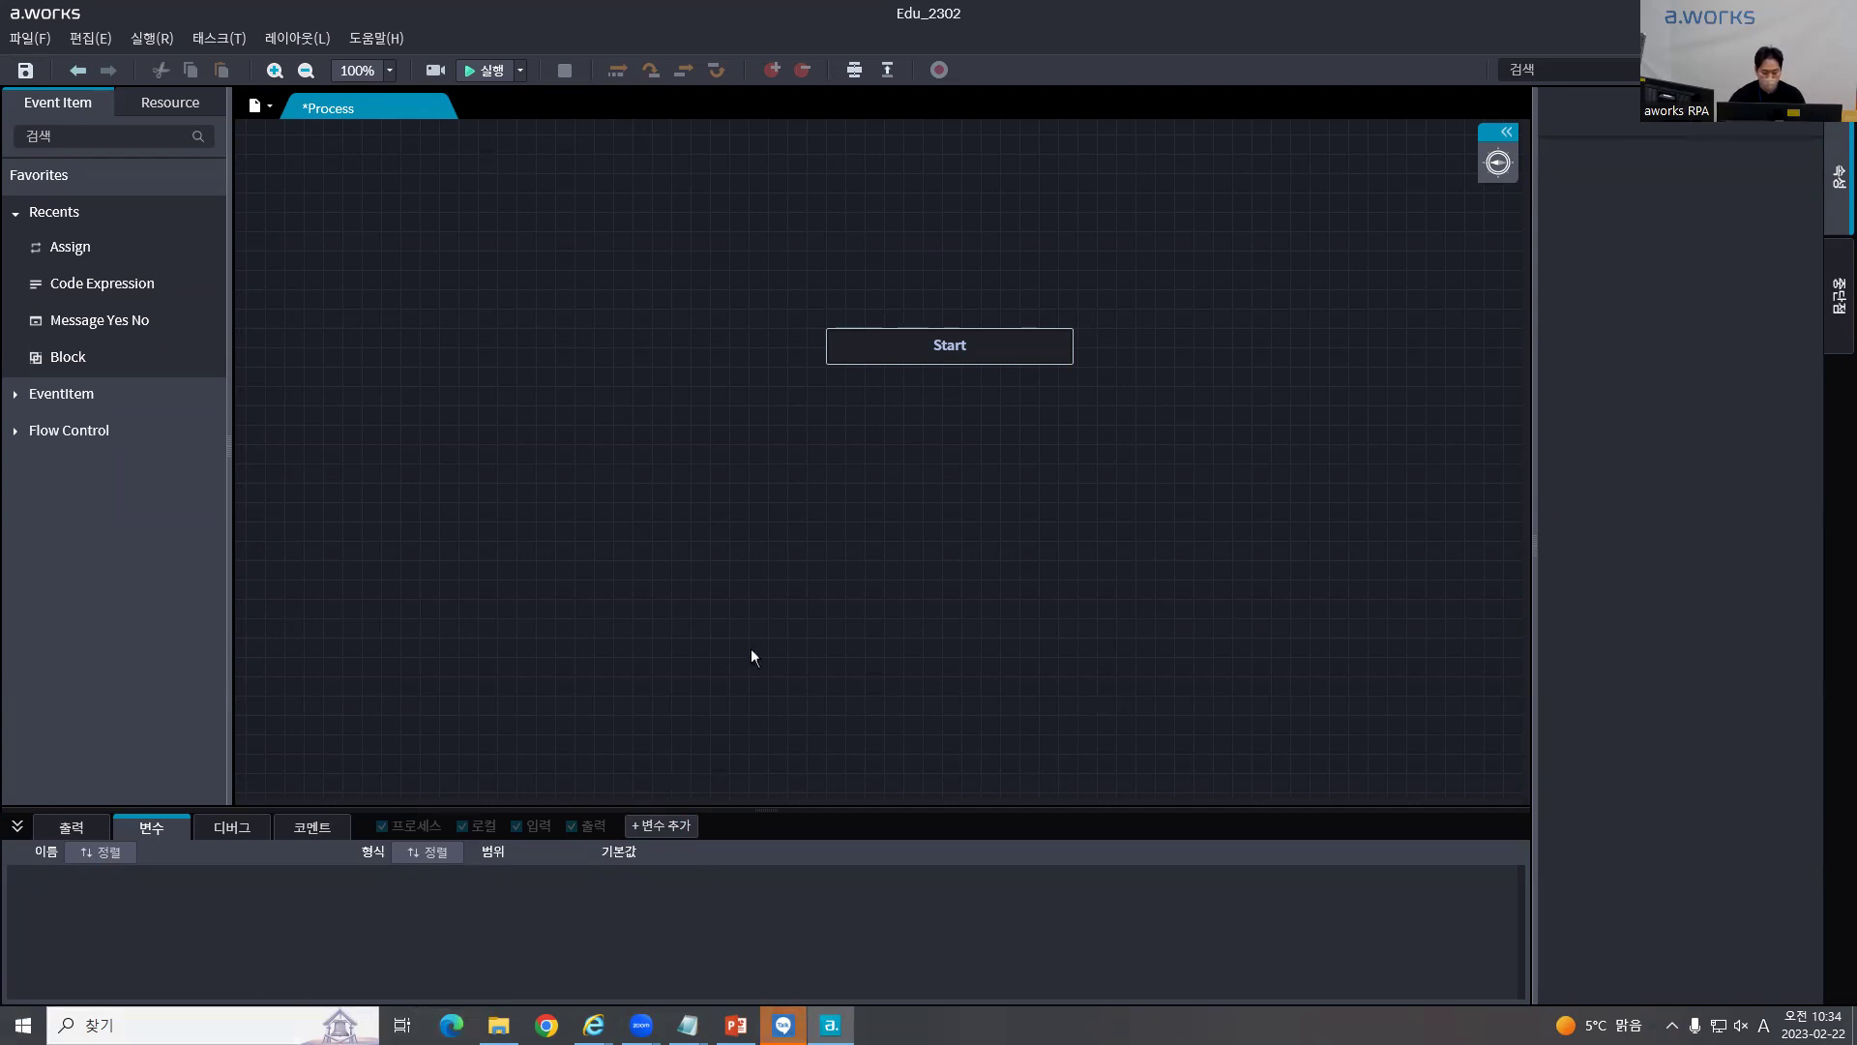
Step: Try placing an Assign item below Start and aligning it with Start, and delete it again
drag(89, 246, 959, 369)
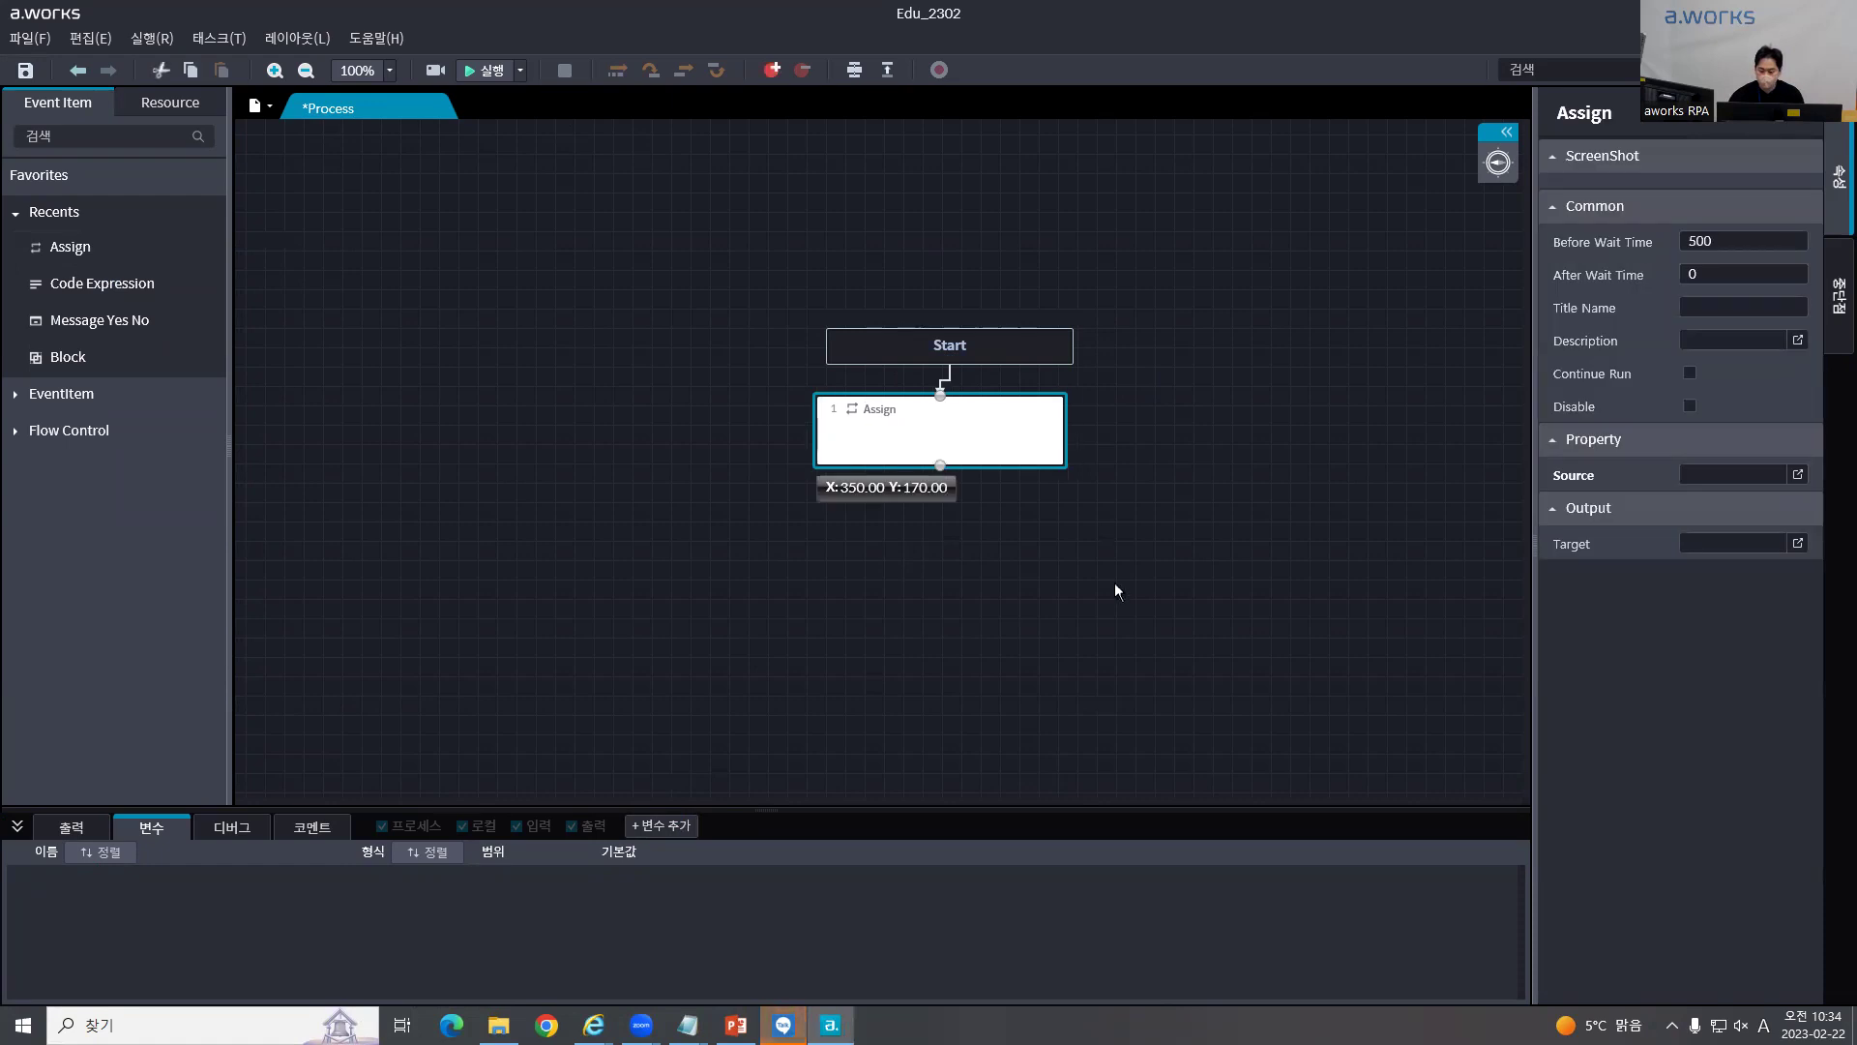
drag(945, 443, 973, 446)
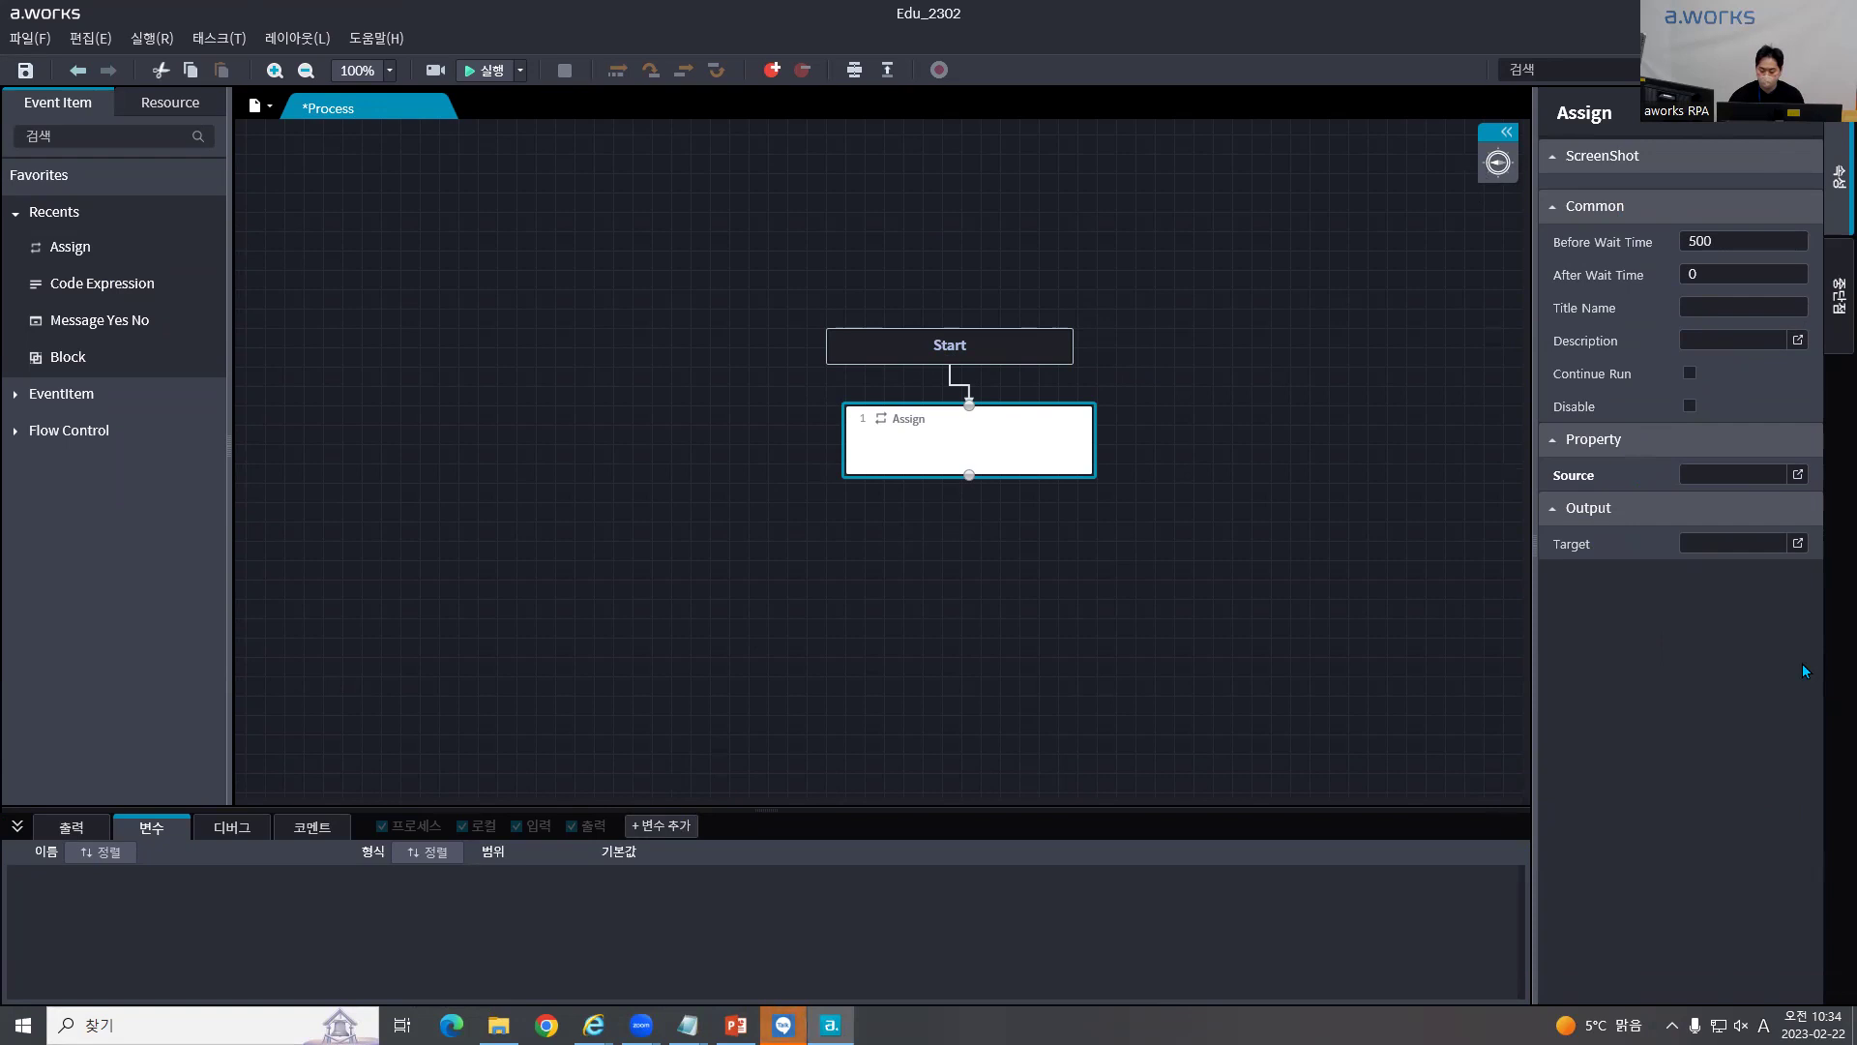
mouse_move(1040, 448)
mouse_down()
mouse_move(1012, 432)
mouse_move(1041, 464)
mouse_move(1021, 459)
mouse_up()
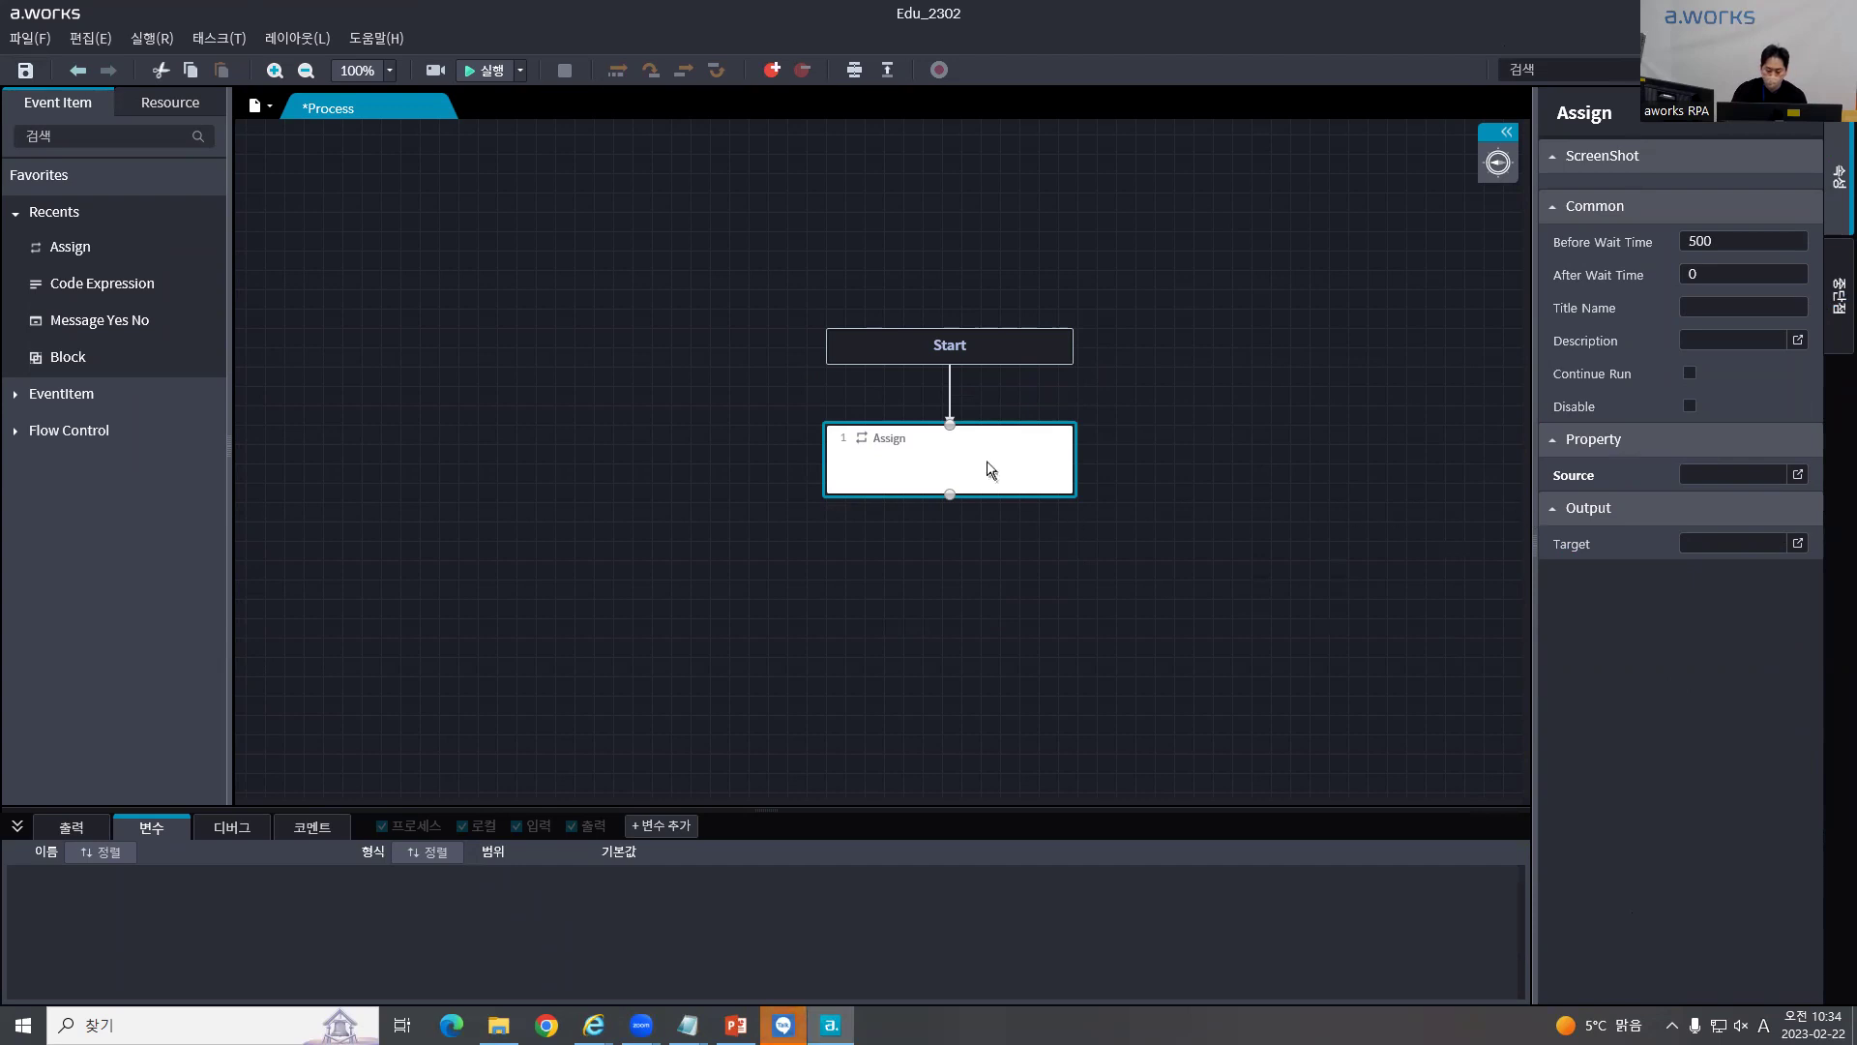
key(Delete)
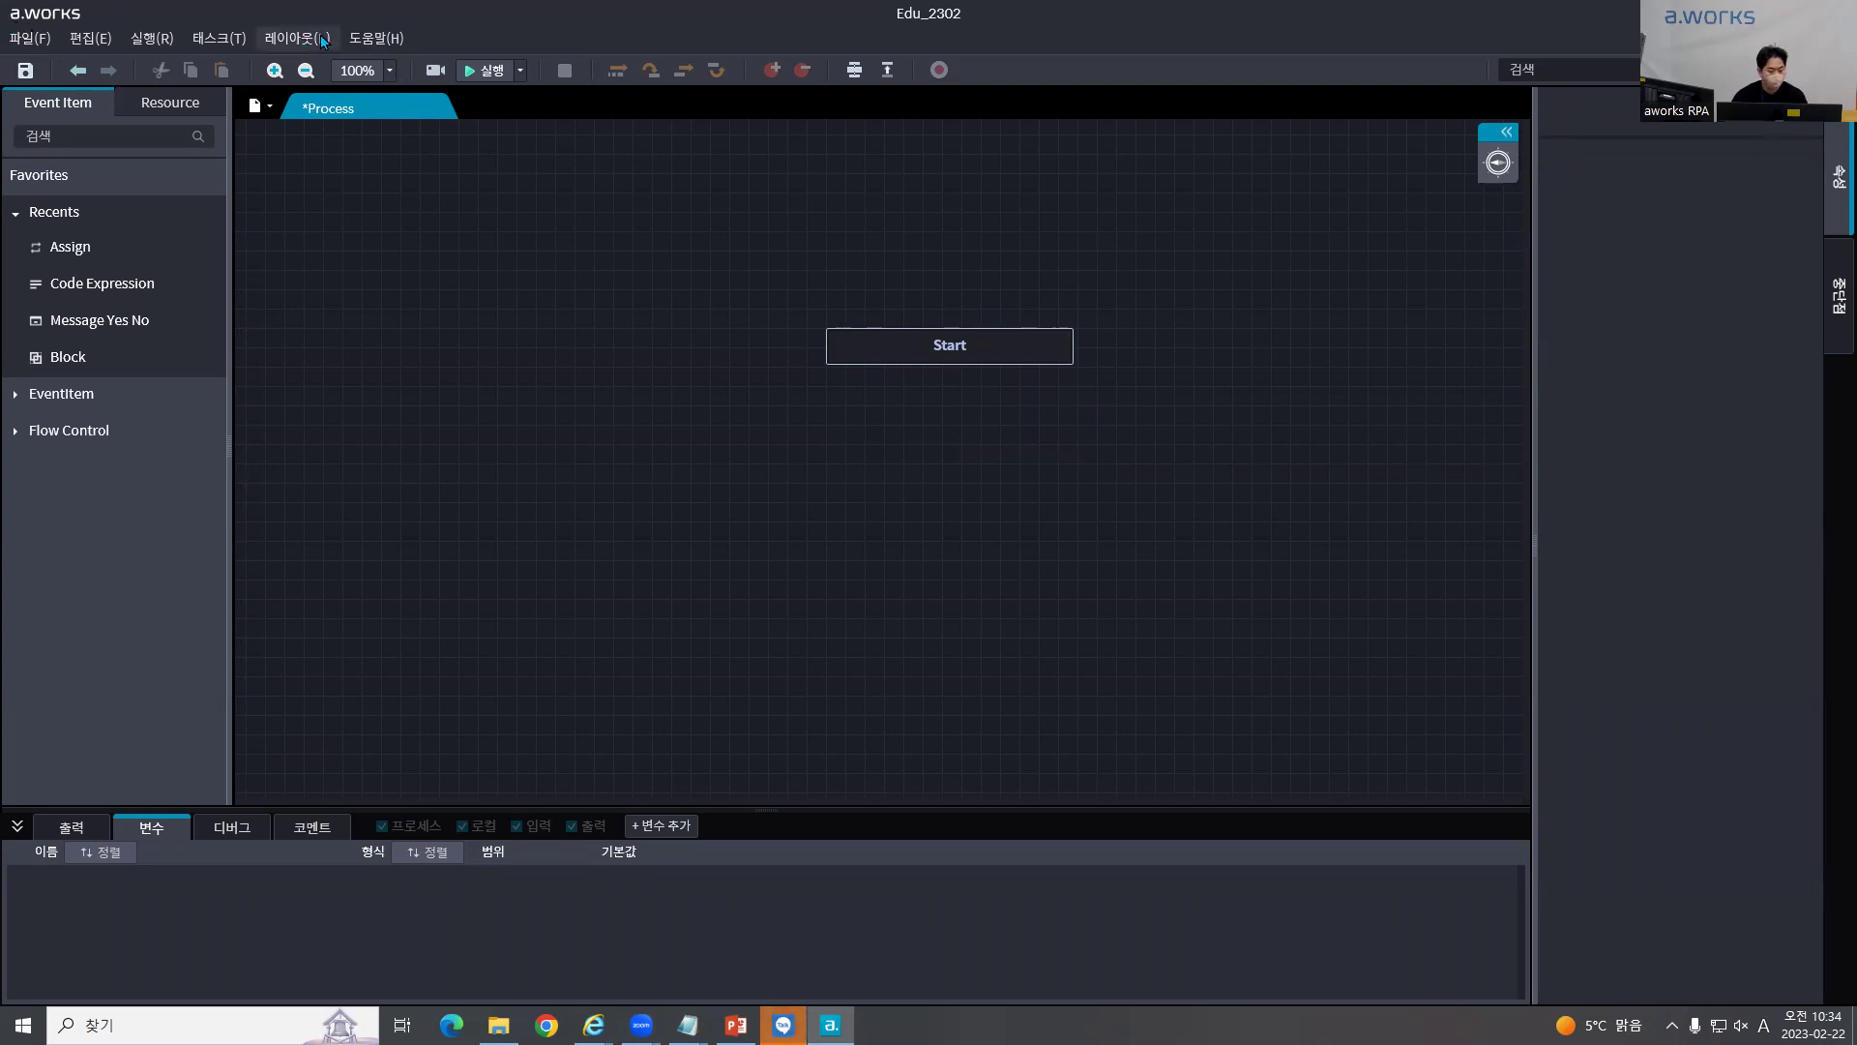
Step: Hide the canvas grid and show it again
click(378, 39)
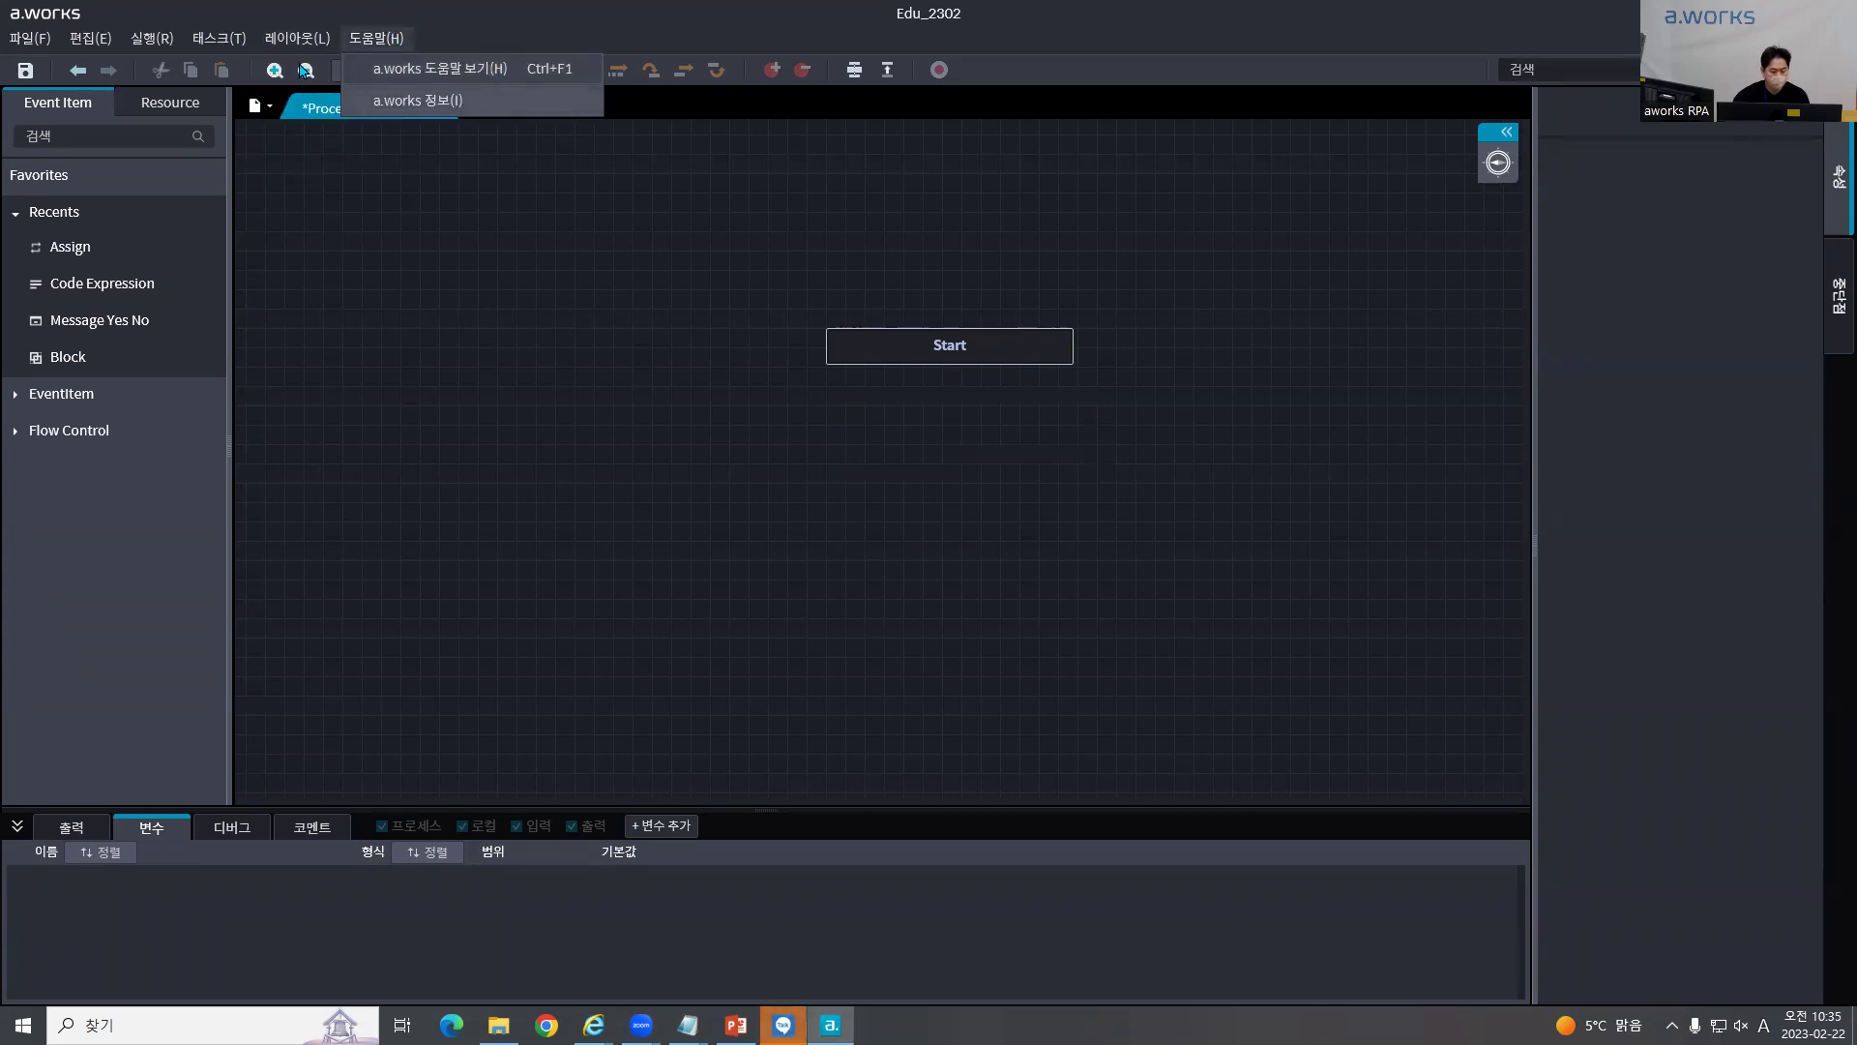
mouse_move(287, 43)
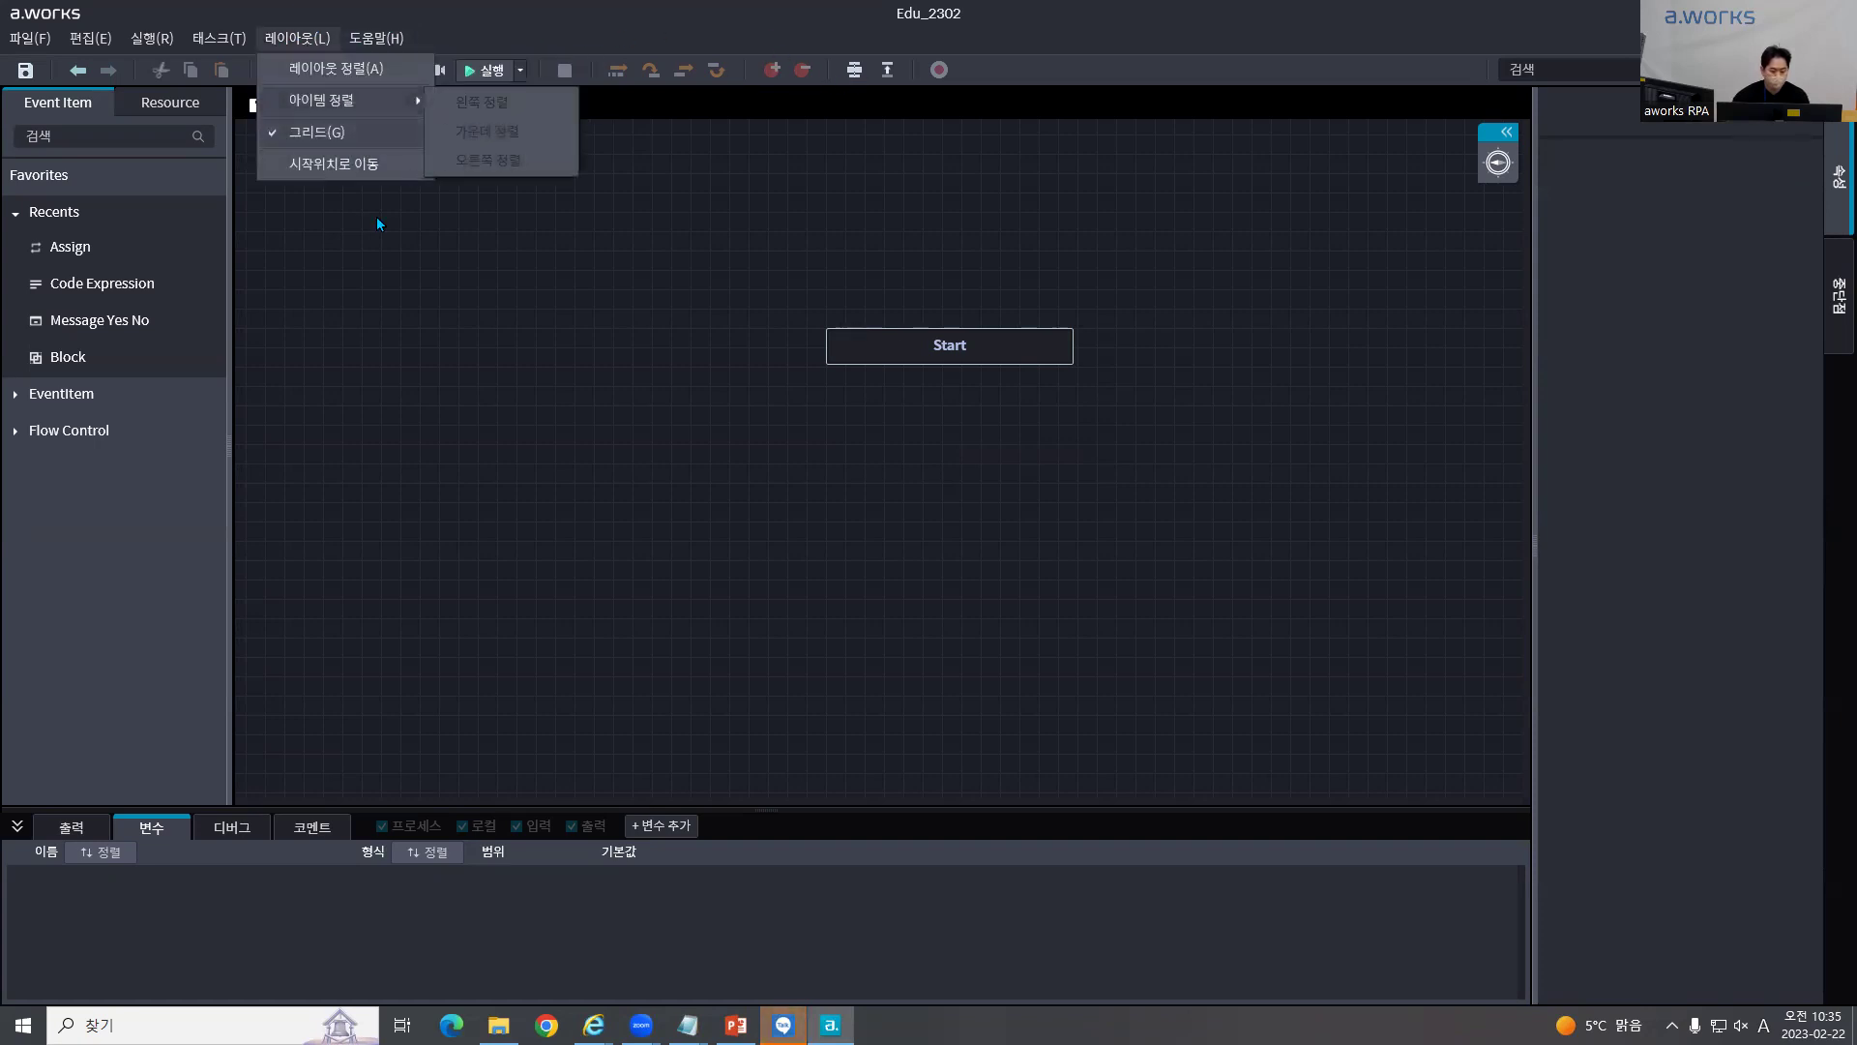
click(386, 136)
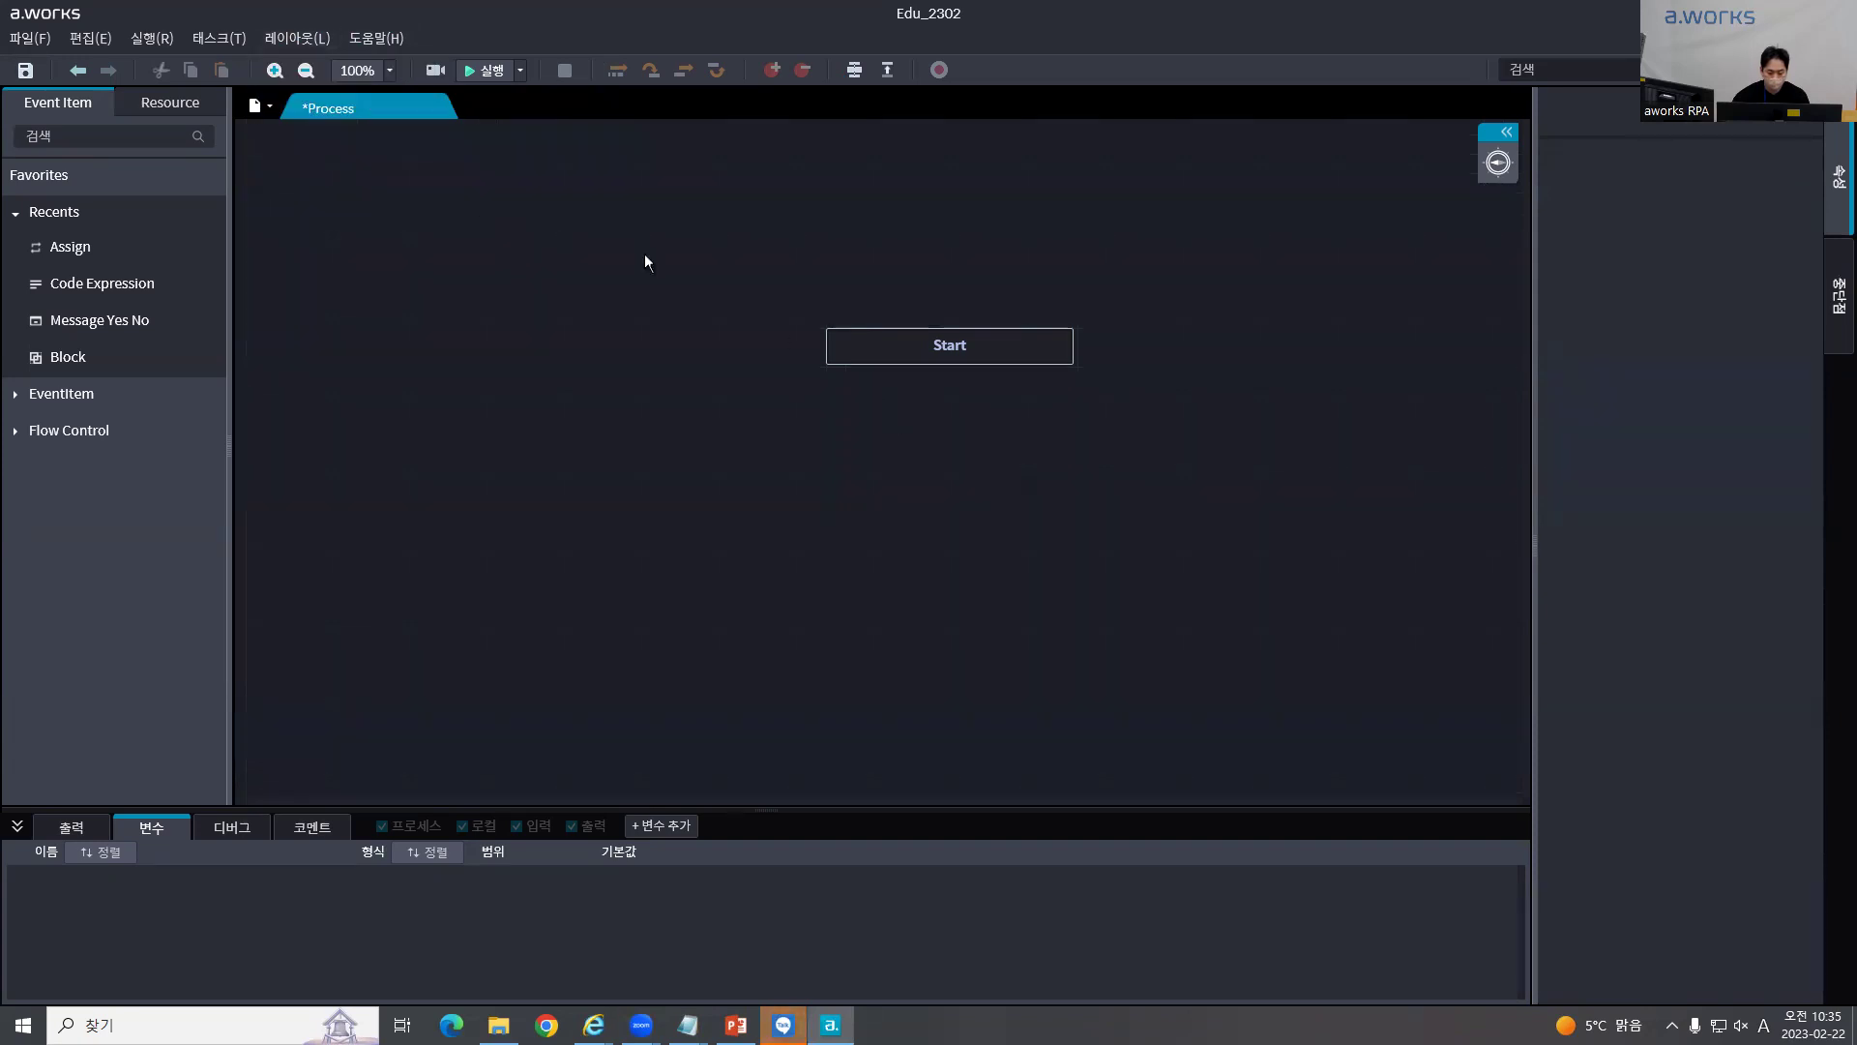
click(323, 44)
click(380, 142)
Step: Examine the available run, task and edit commands, including the run mode options
click(211, 40)
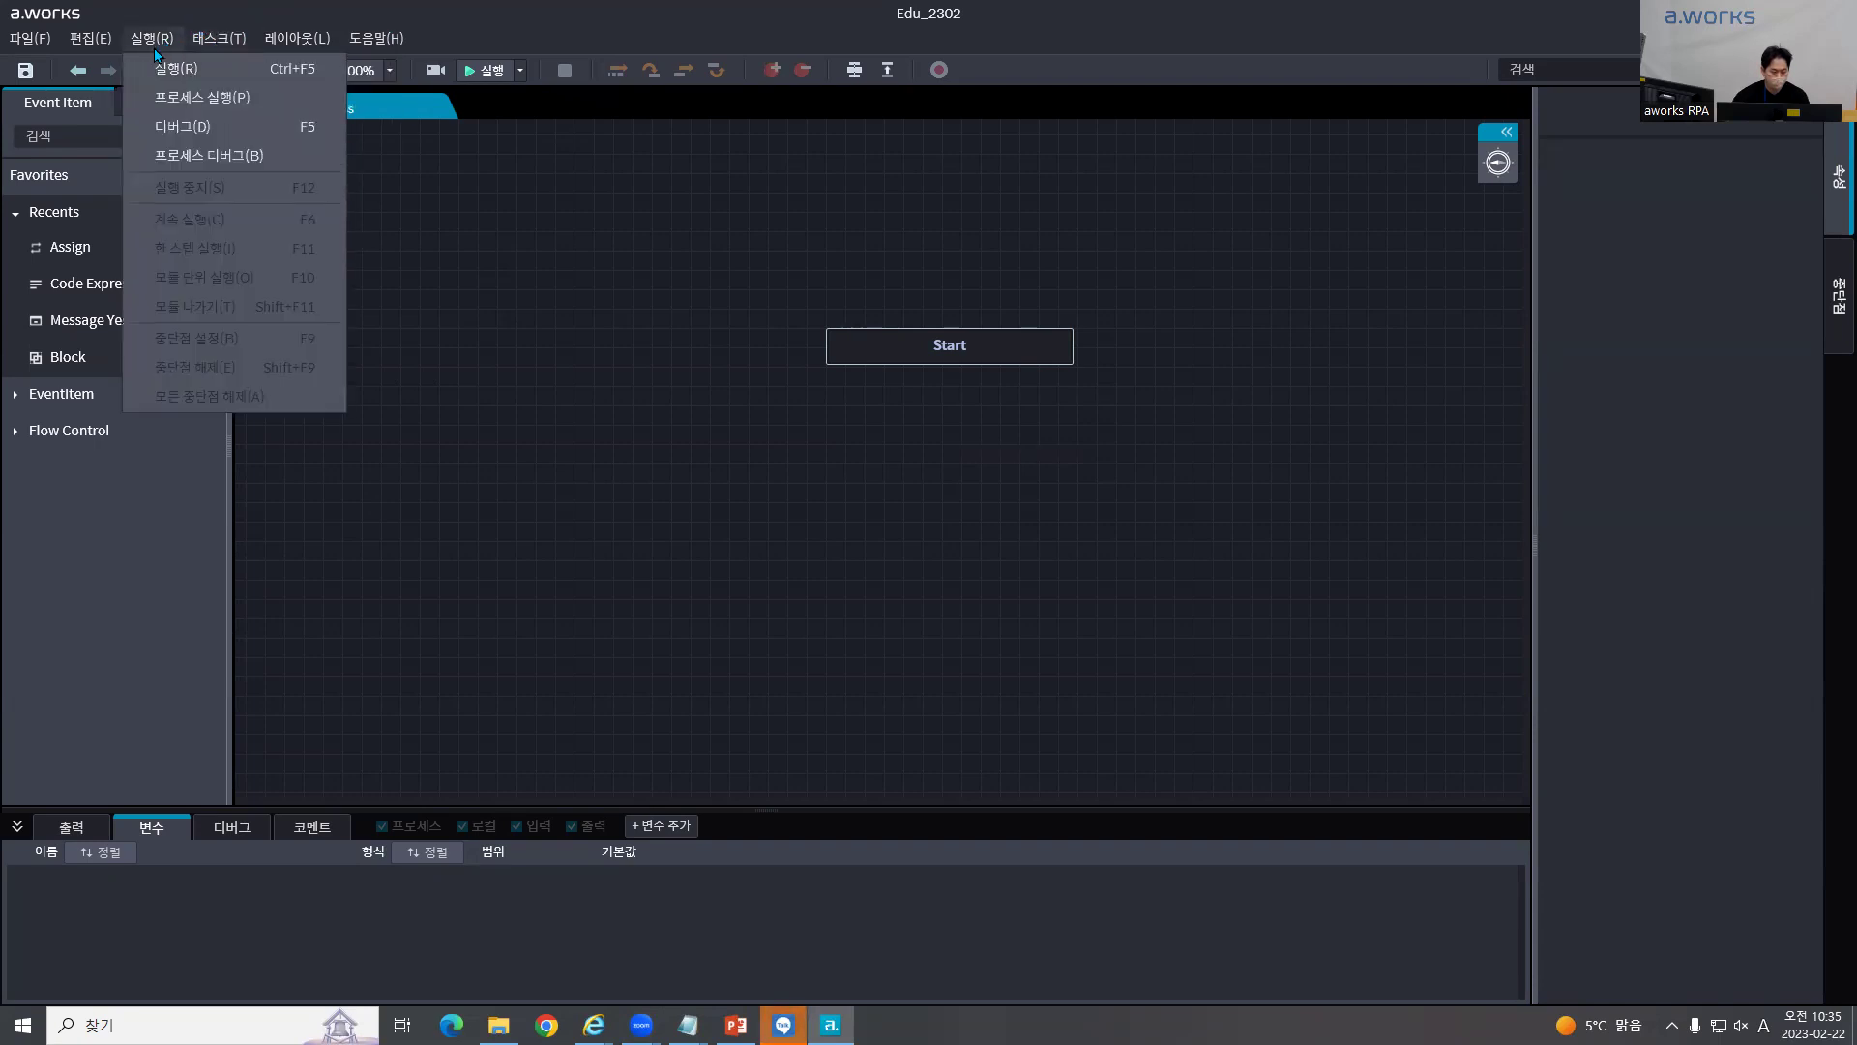
mouse_move(218, 37)
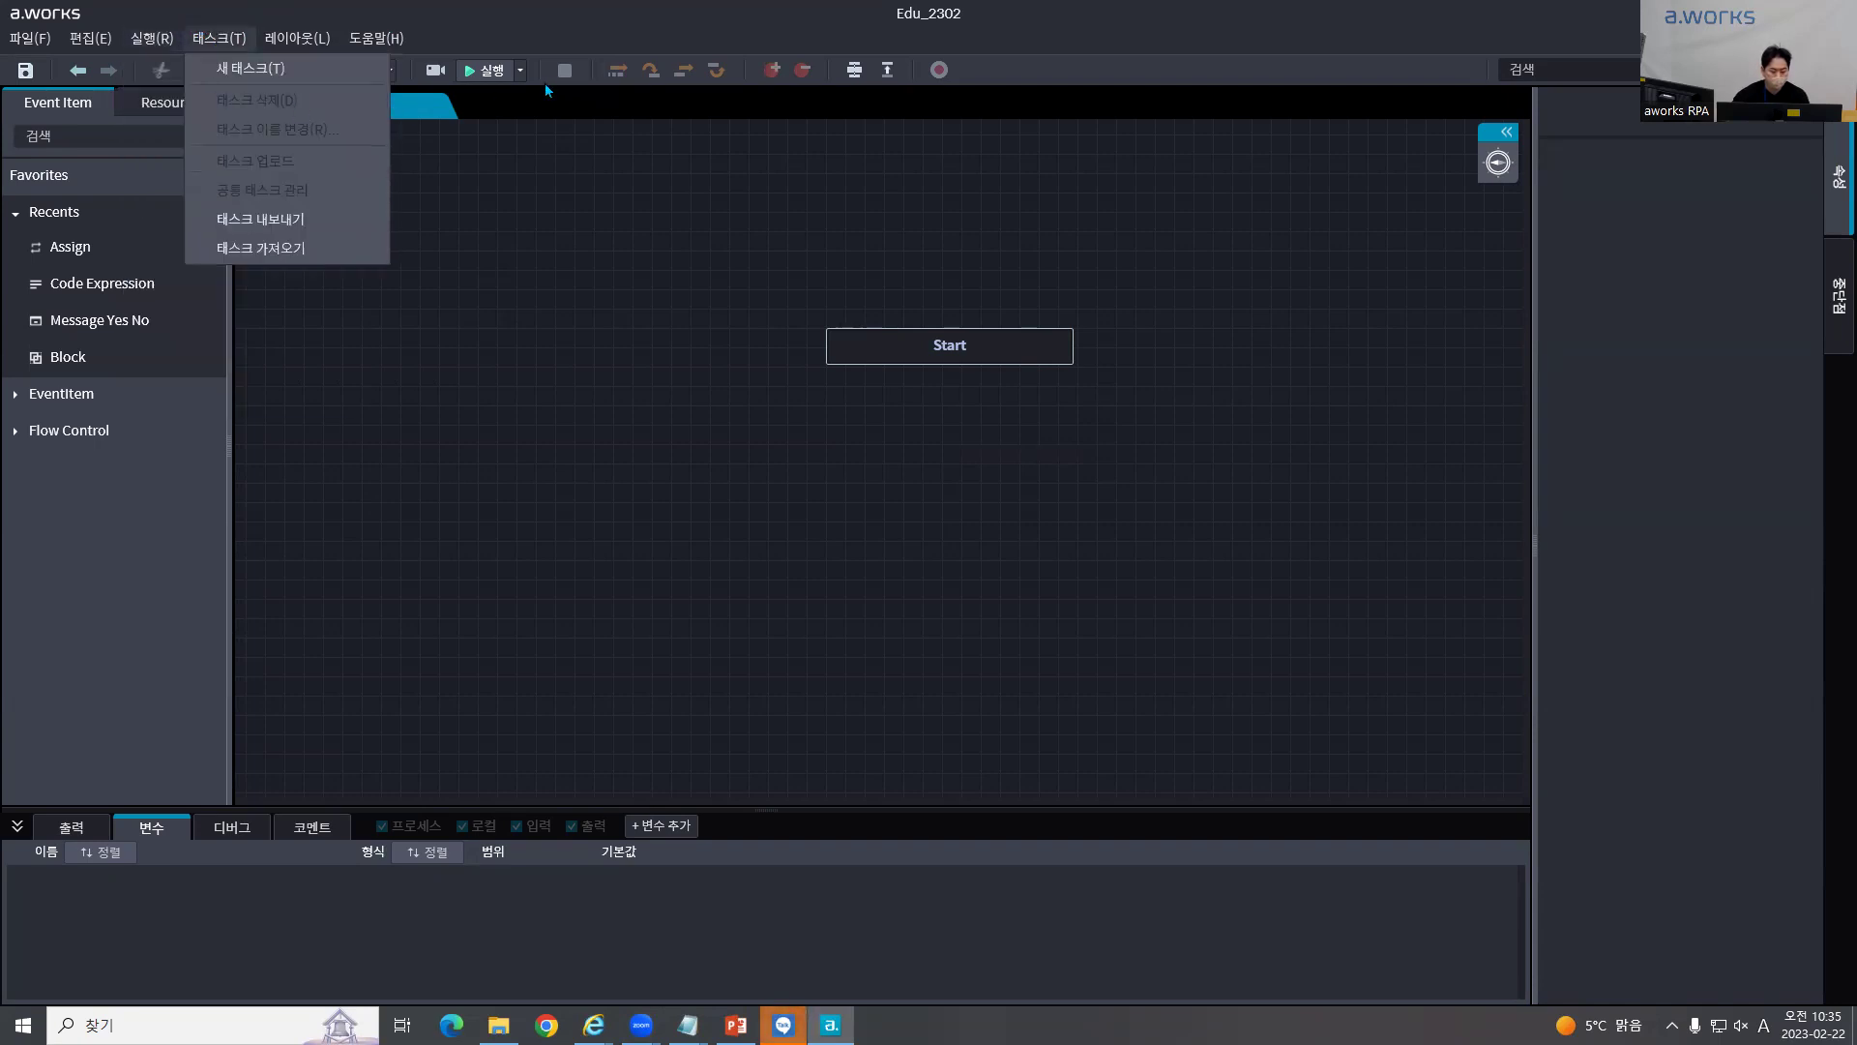
click(502, 69)
click(519, 69)
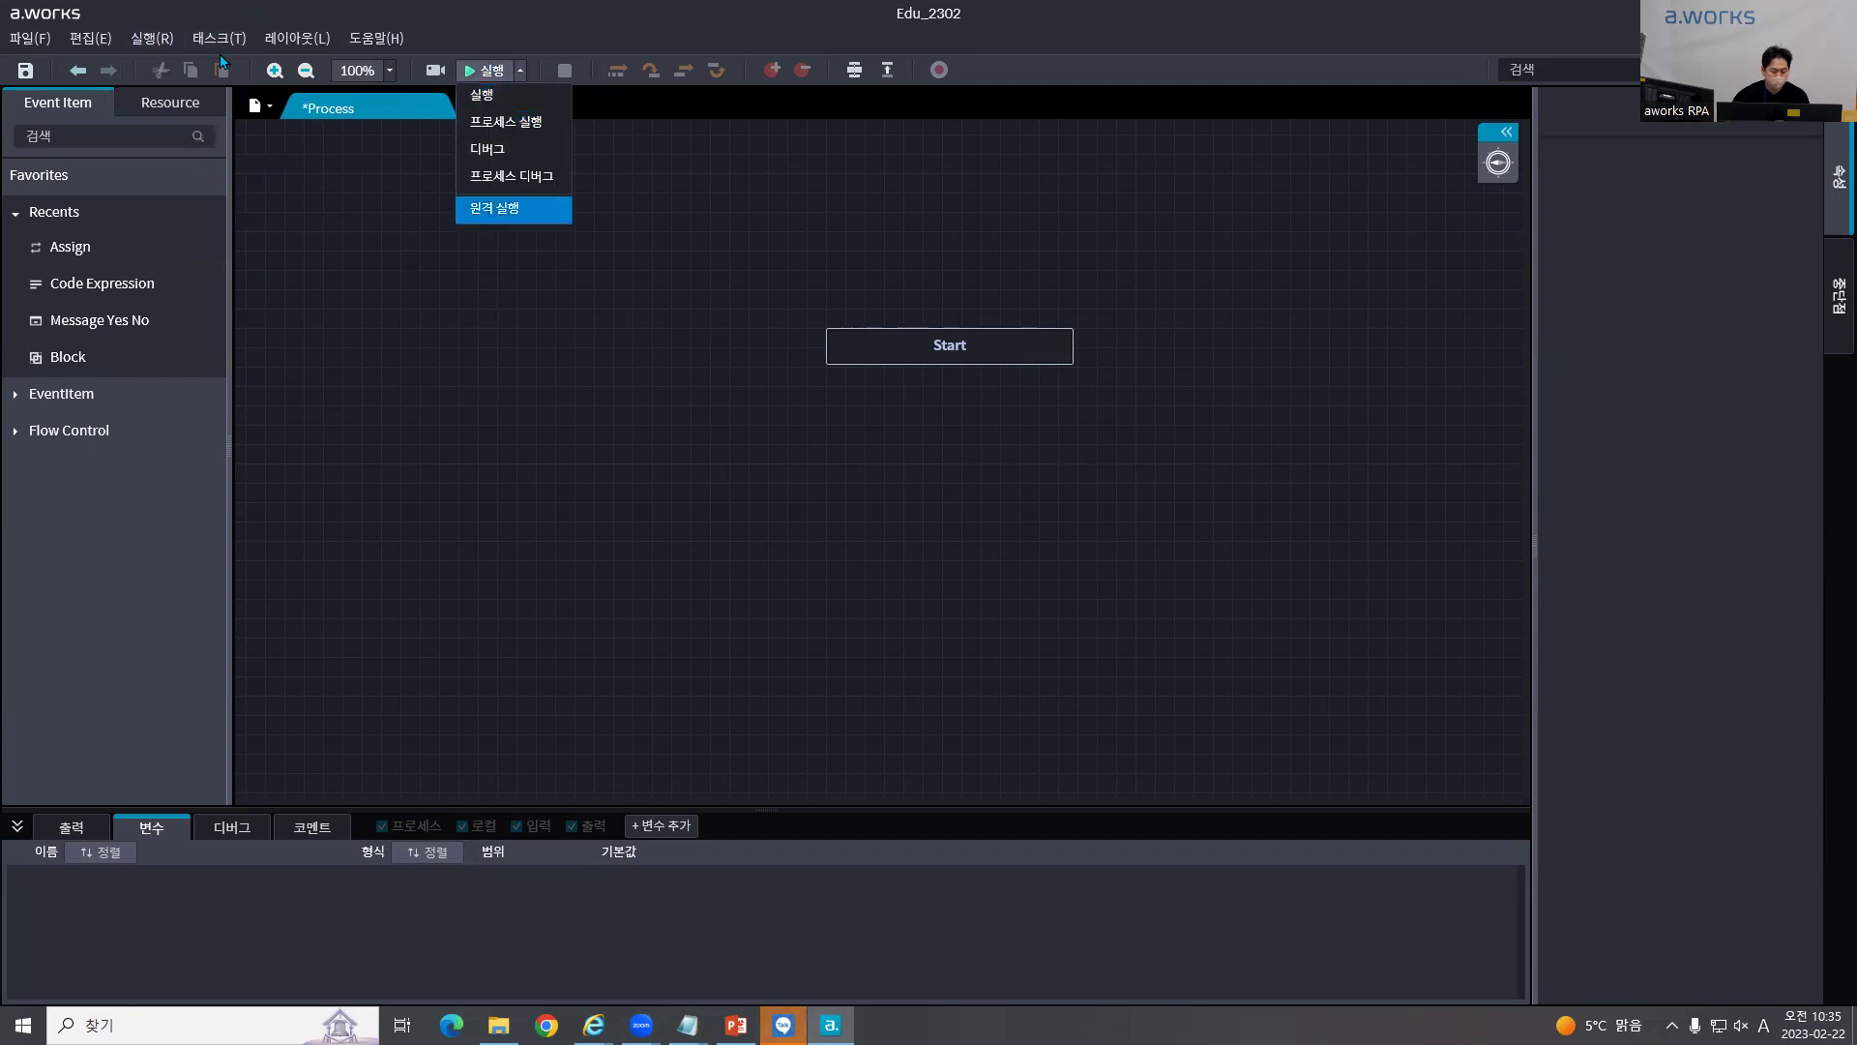
click(166, 41)
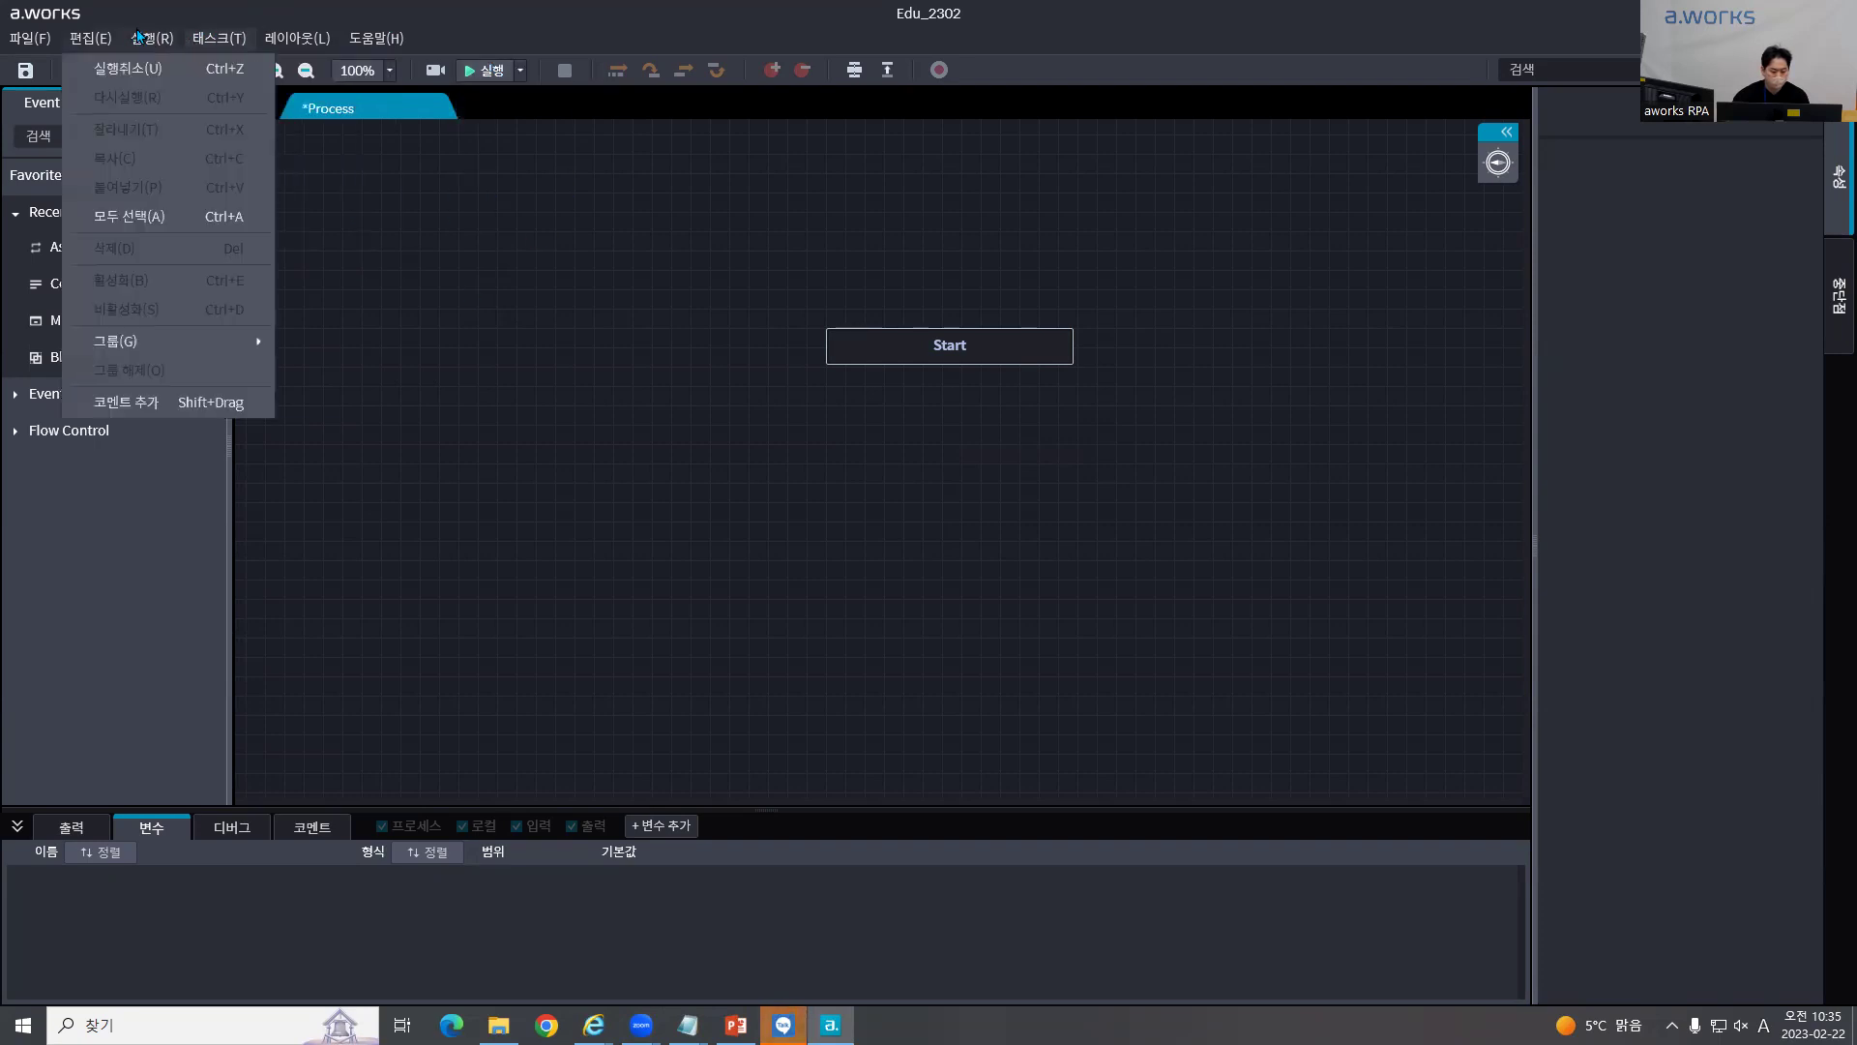
click(464, 310)
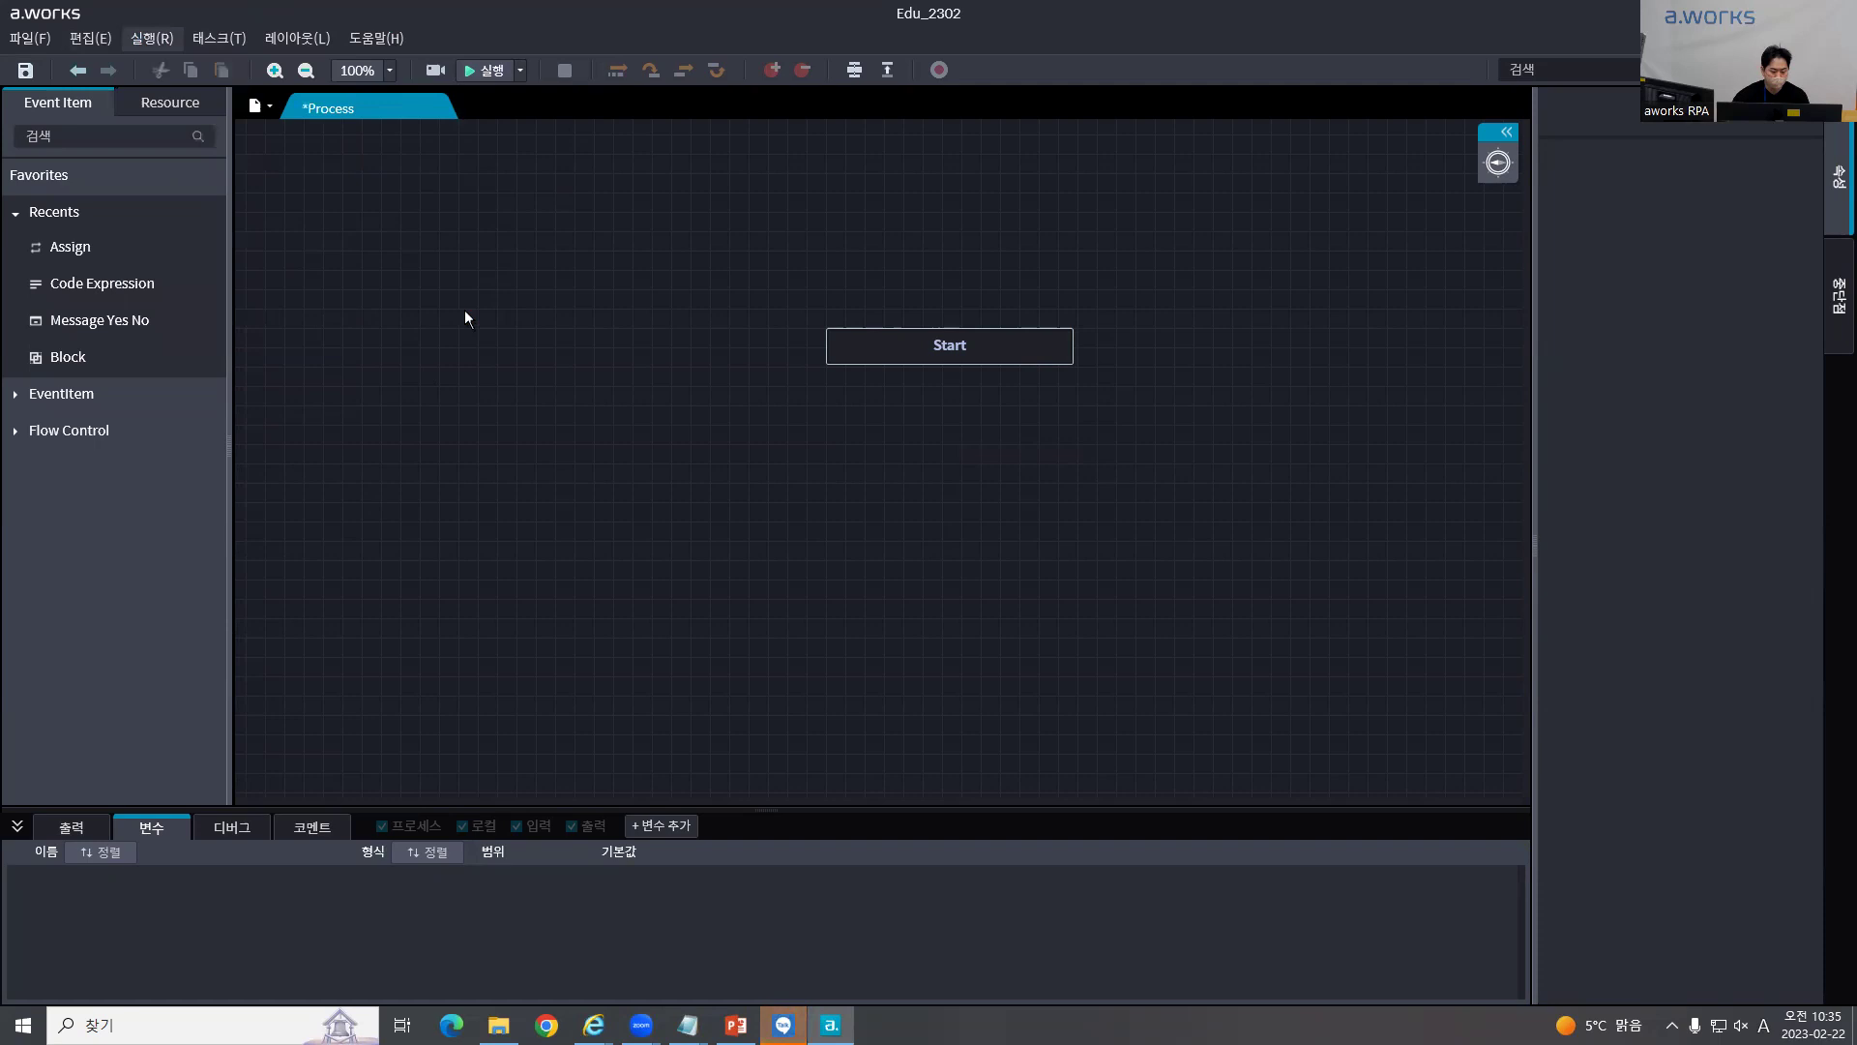
click(87, 41)
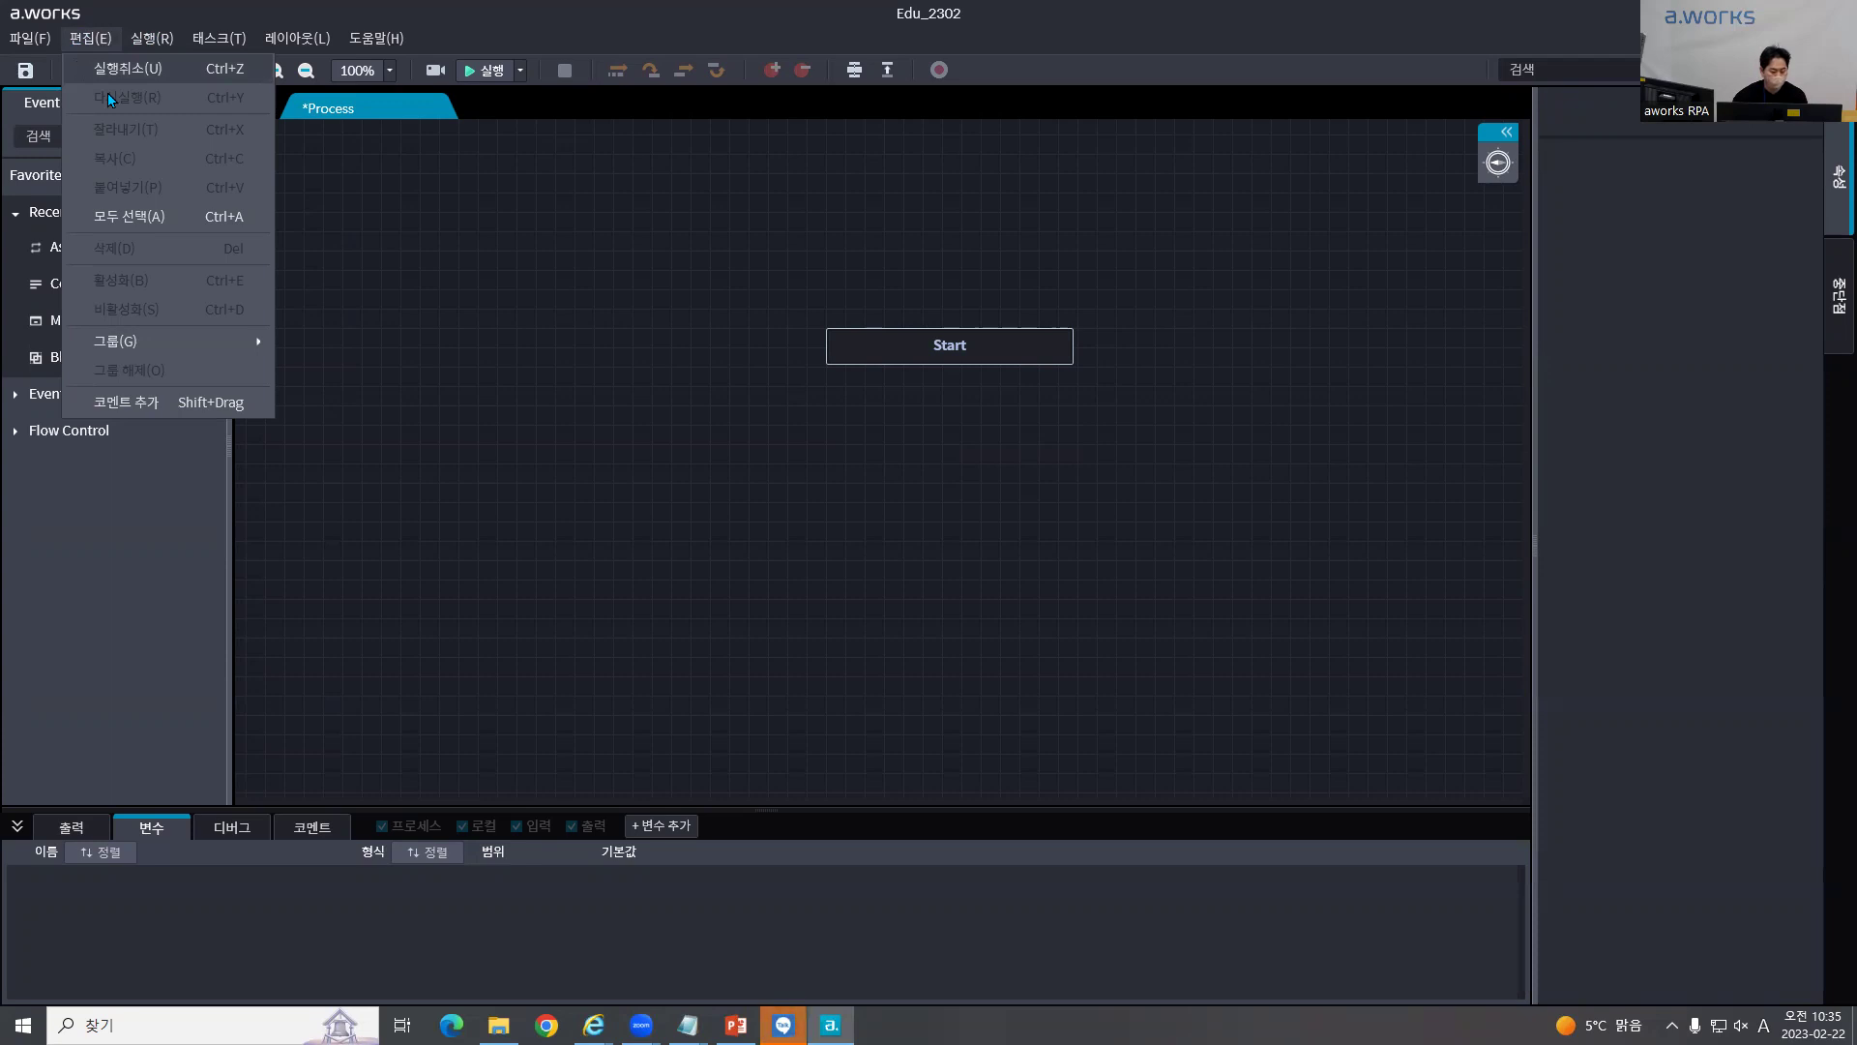
mouse_move(86, 42)
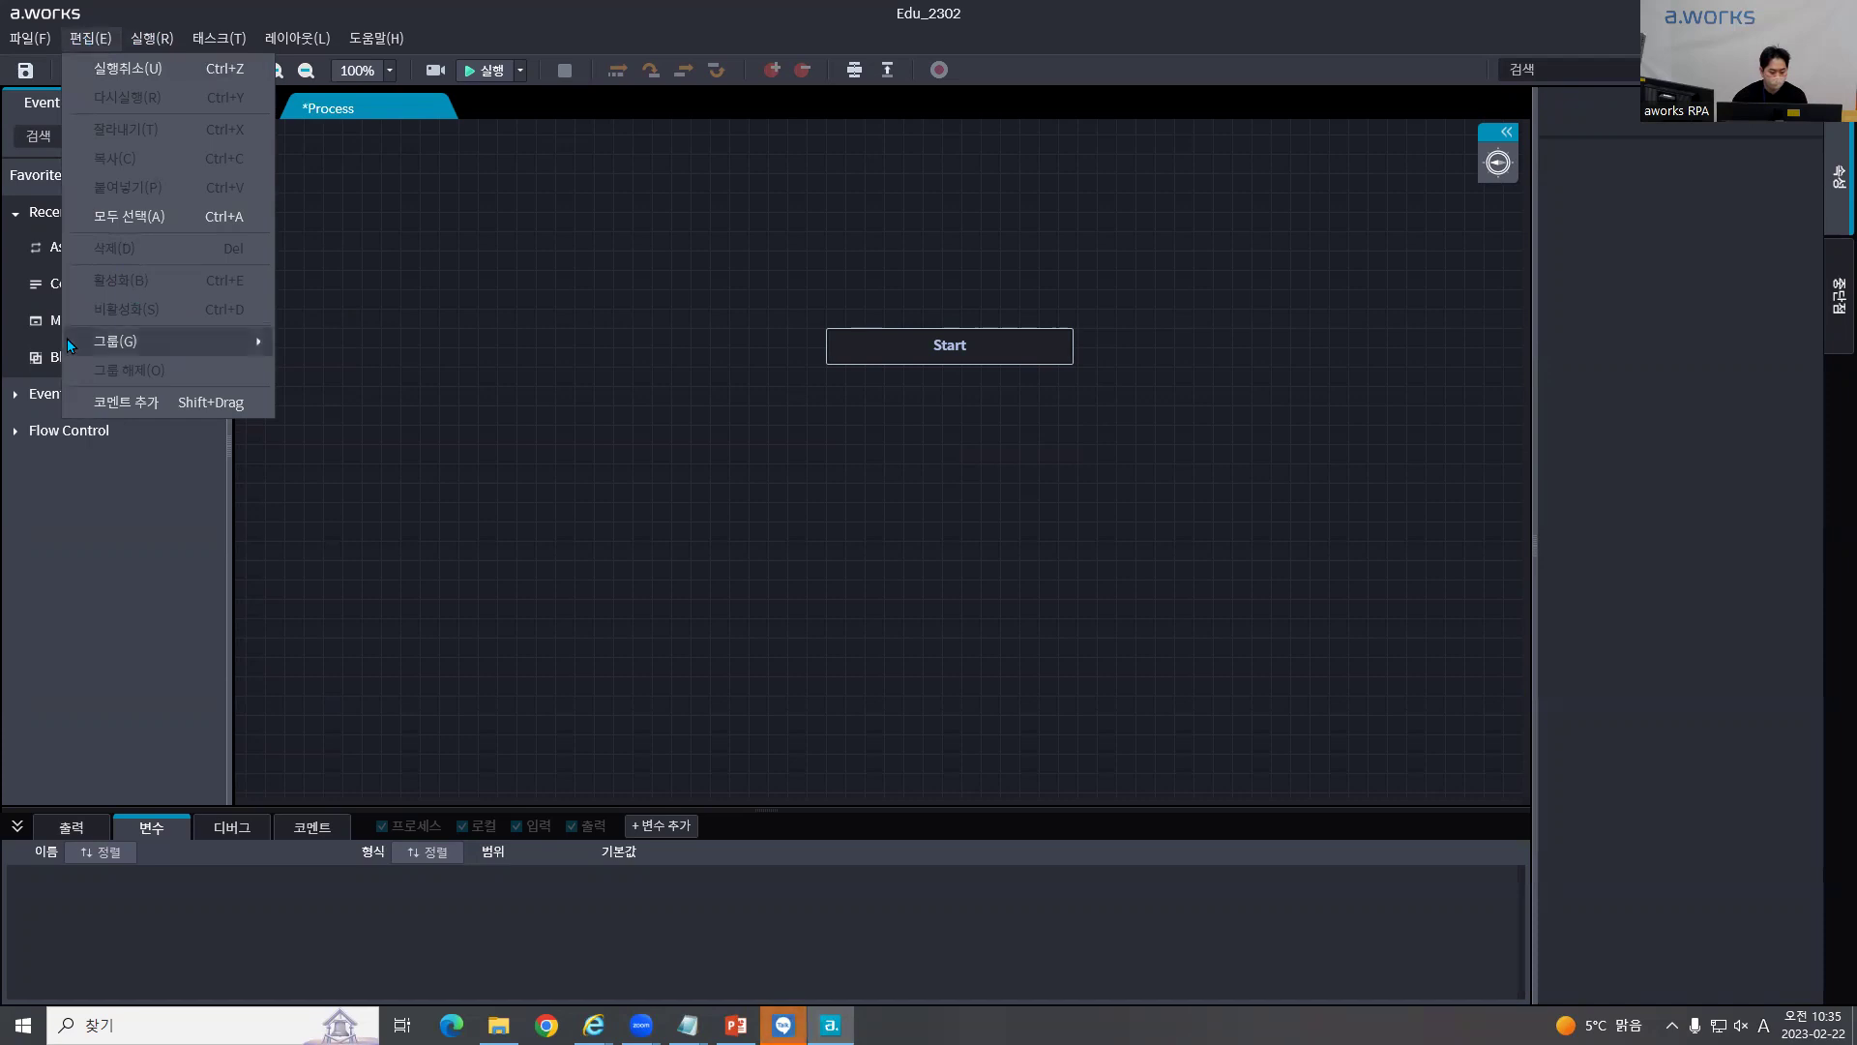
click(398, 299)
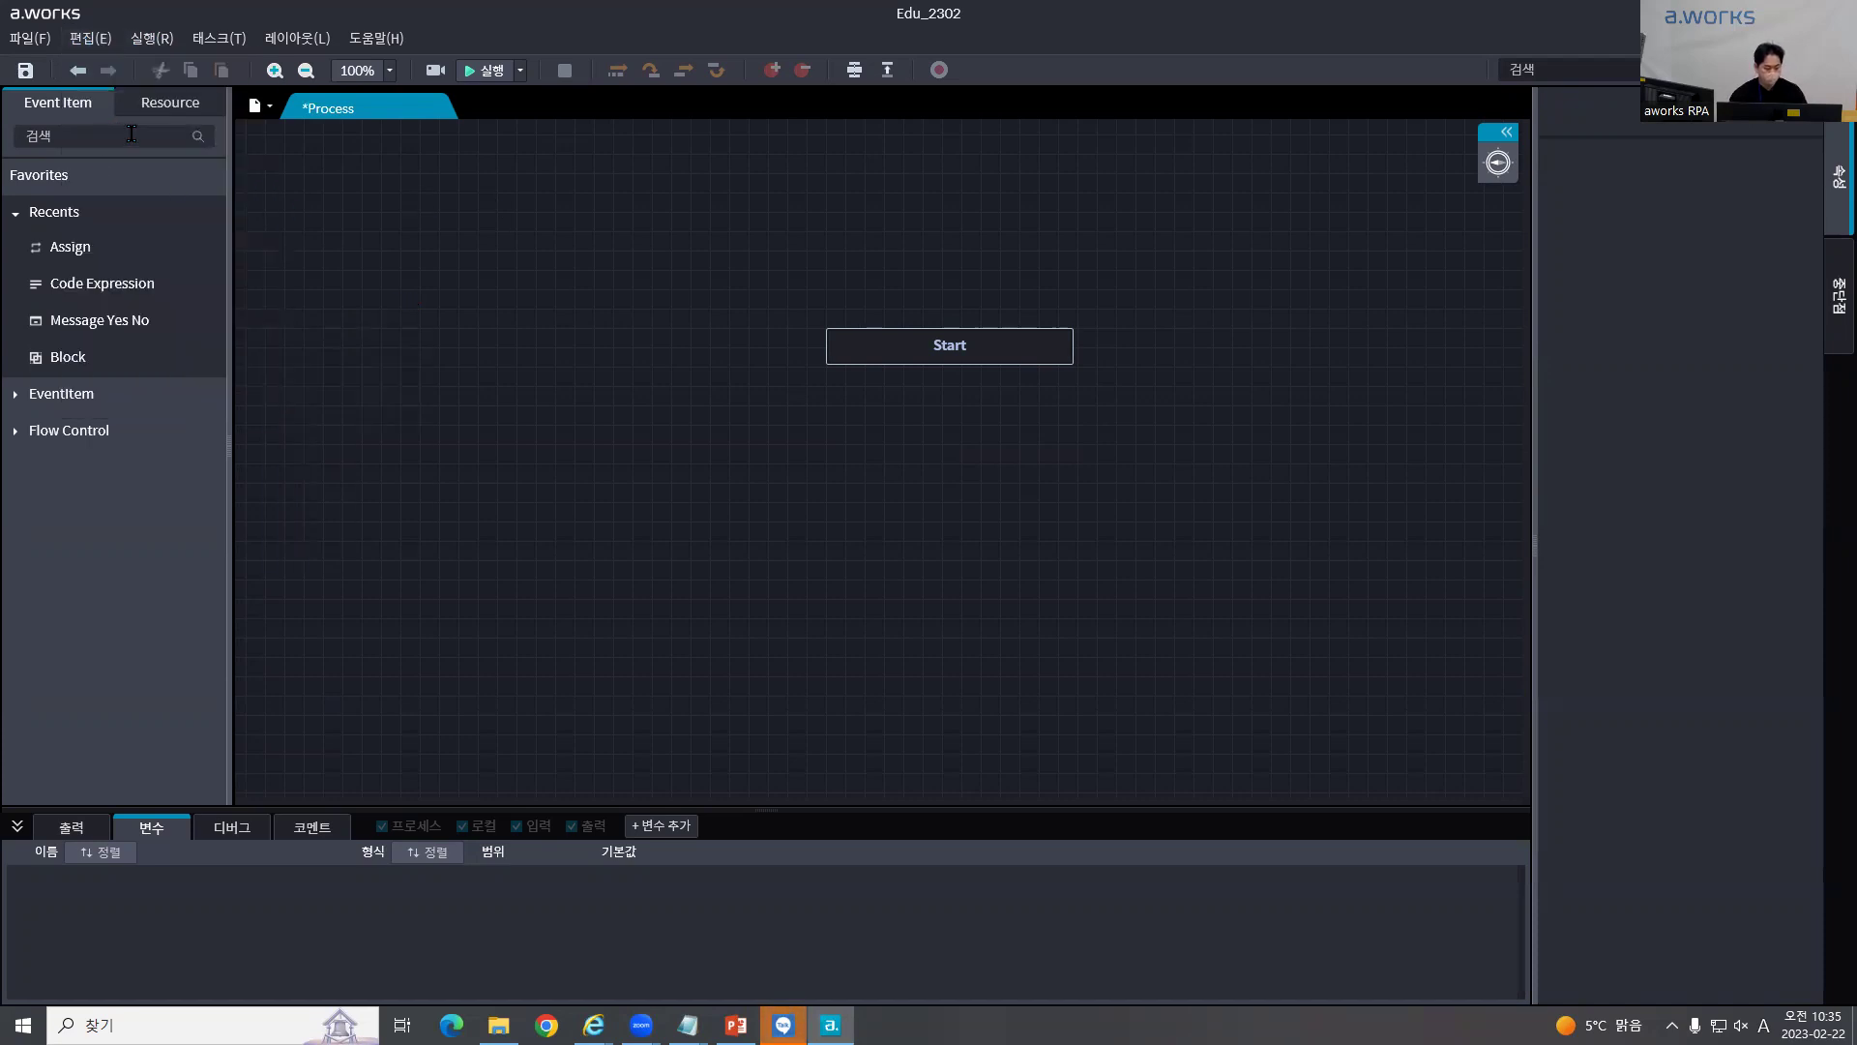
Step: Add an Assign item directly below Start and disable it
drag(70, 247, 949, 348)
drag(727, 368, 1170, 498)
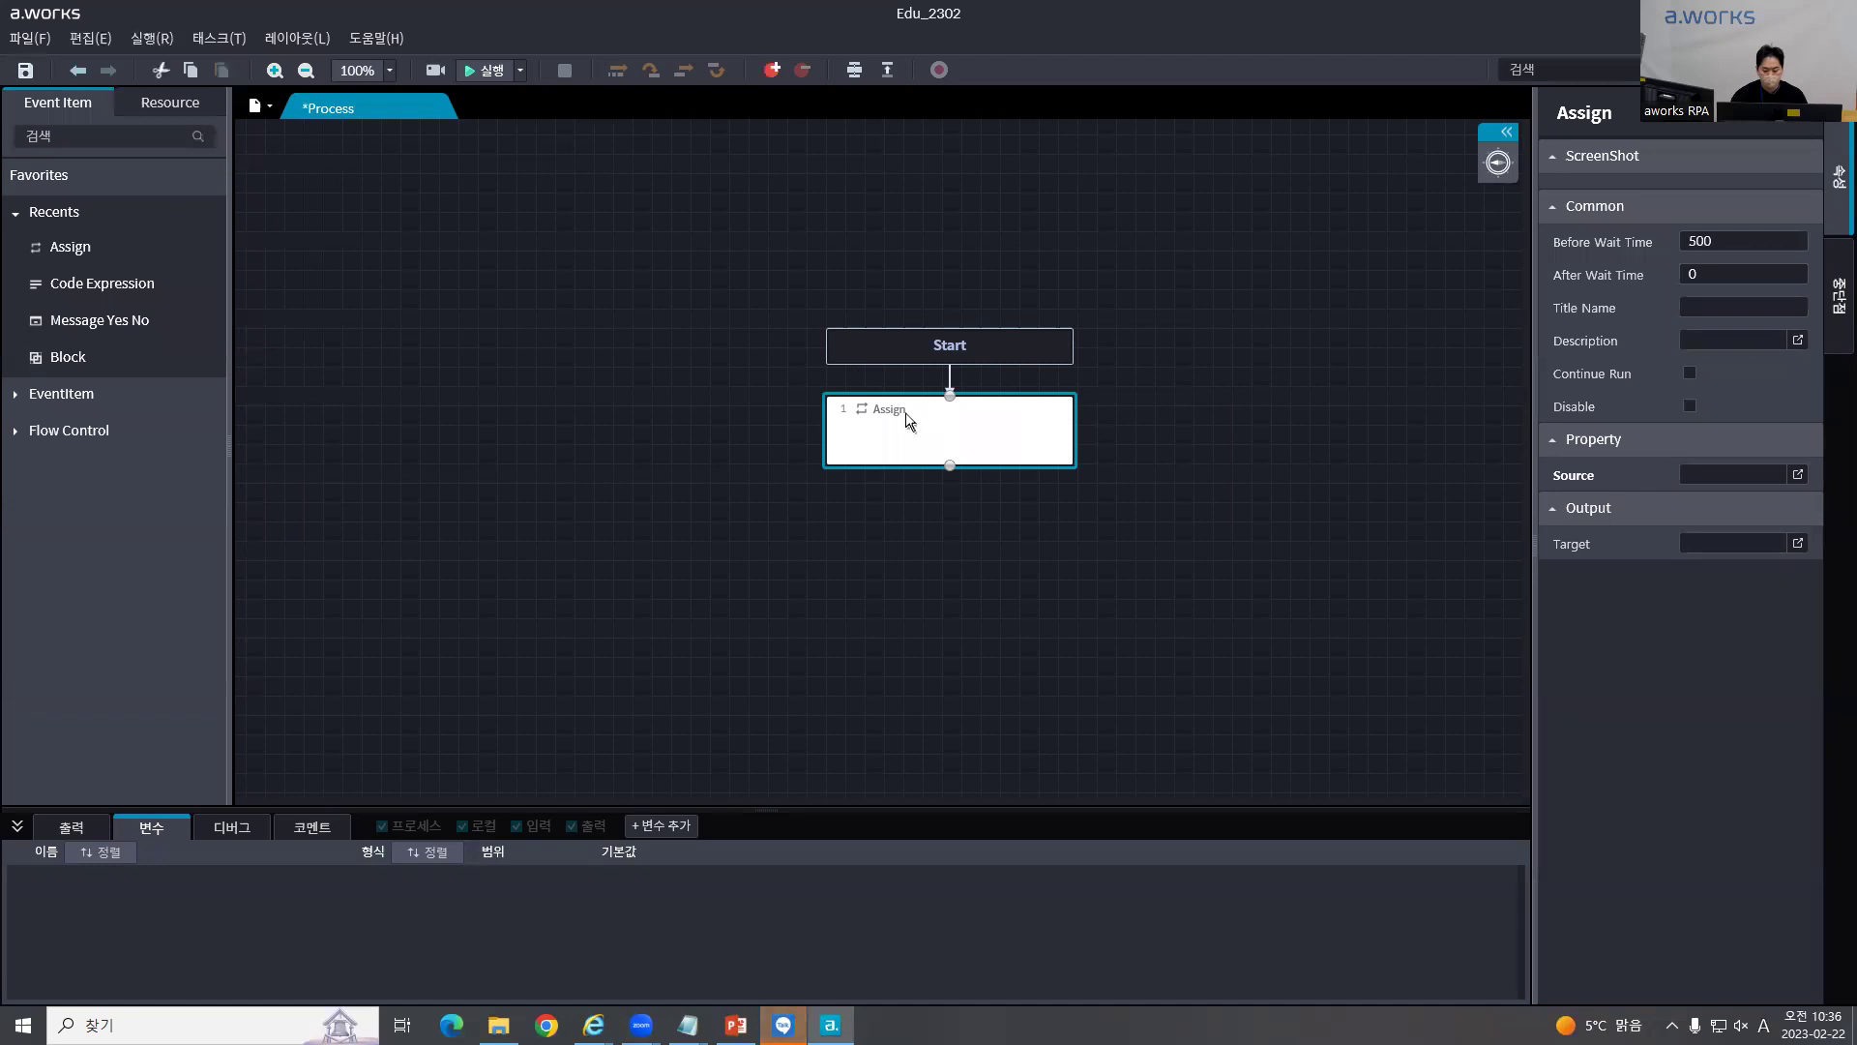
click(108, 40)
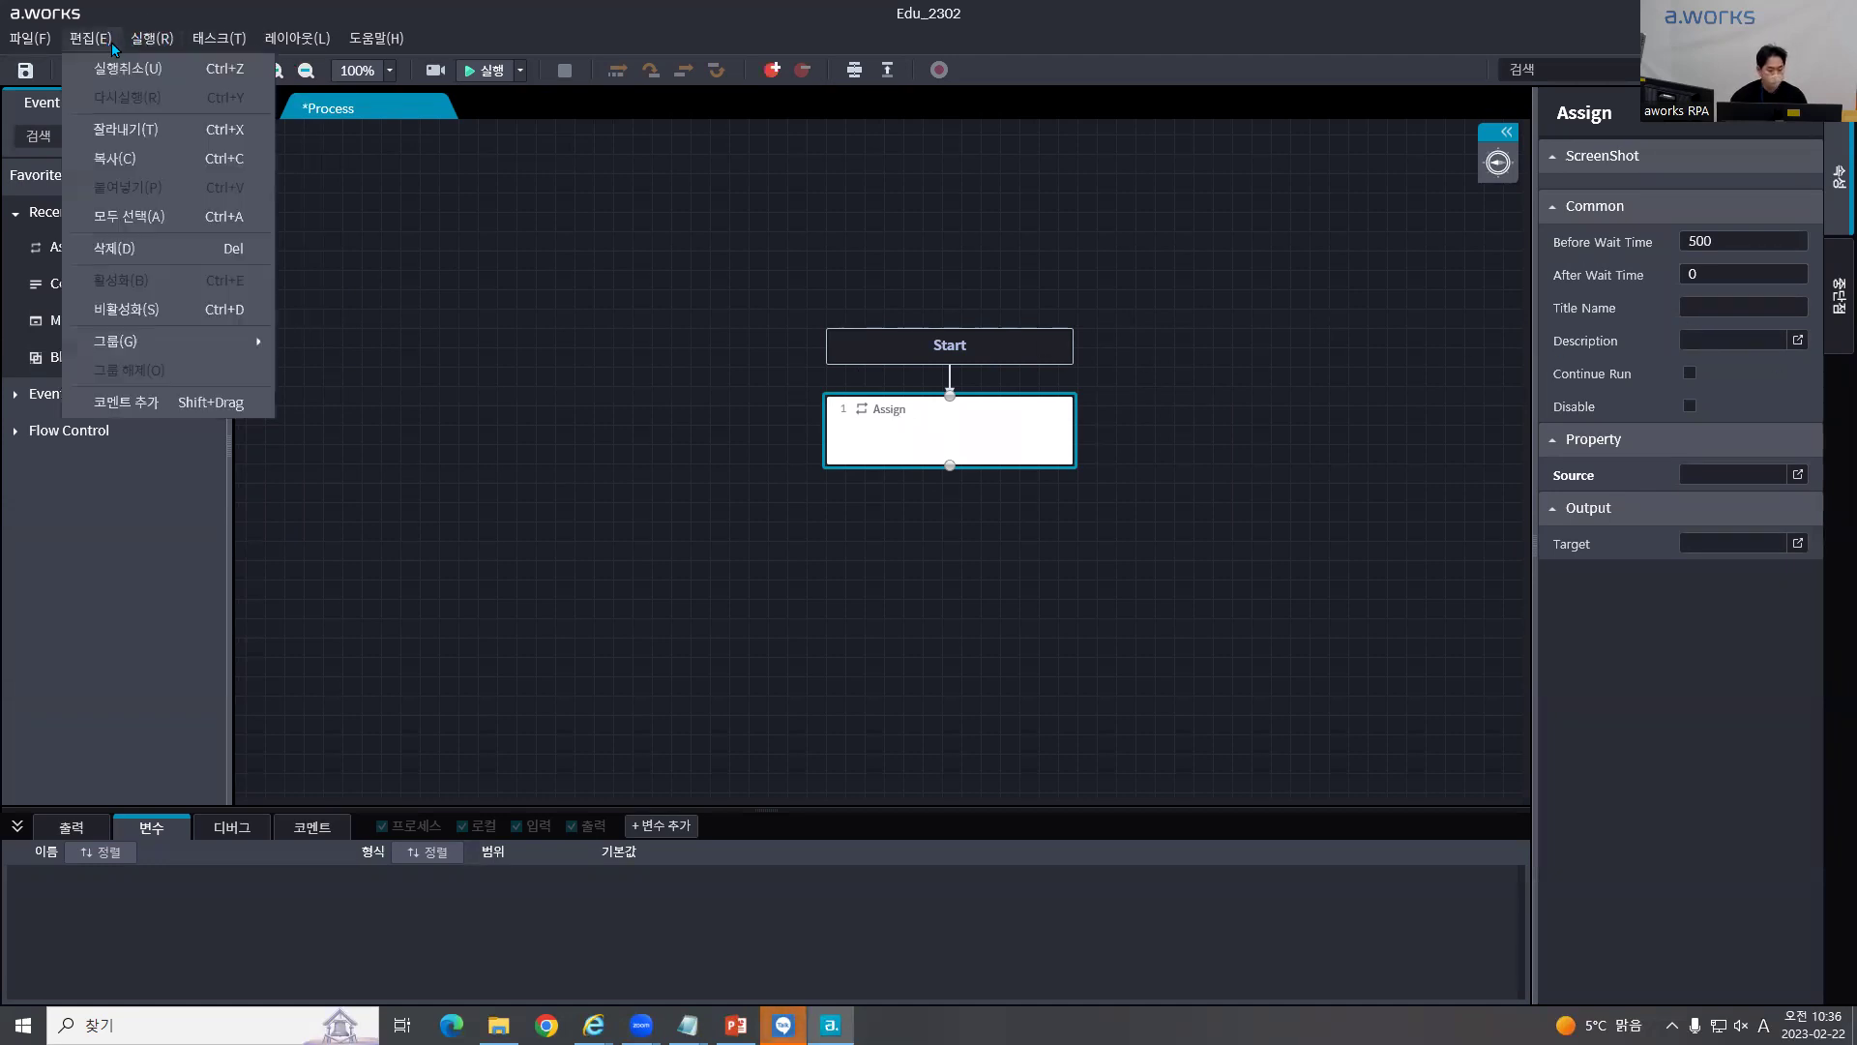
mouse_move(132, 41)
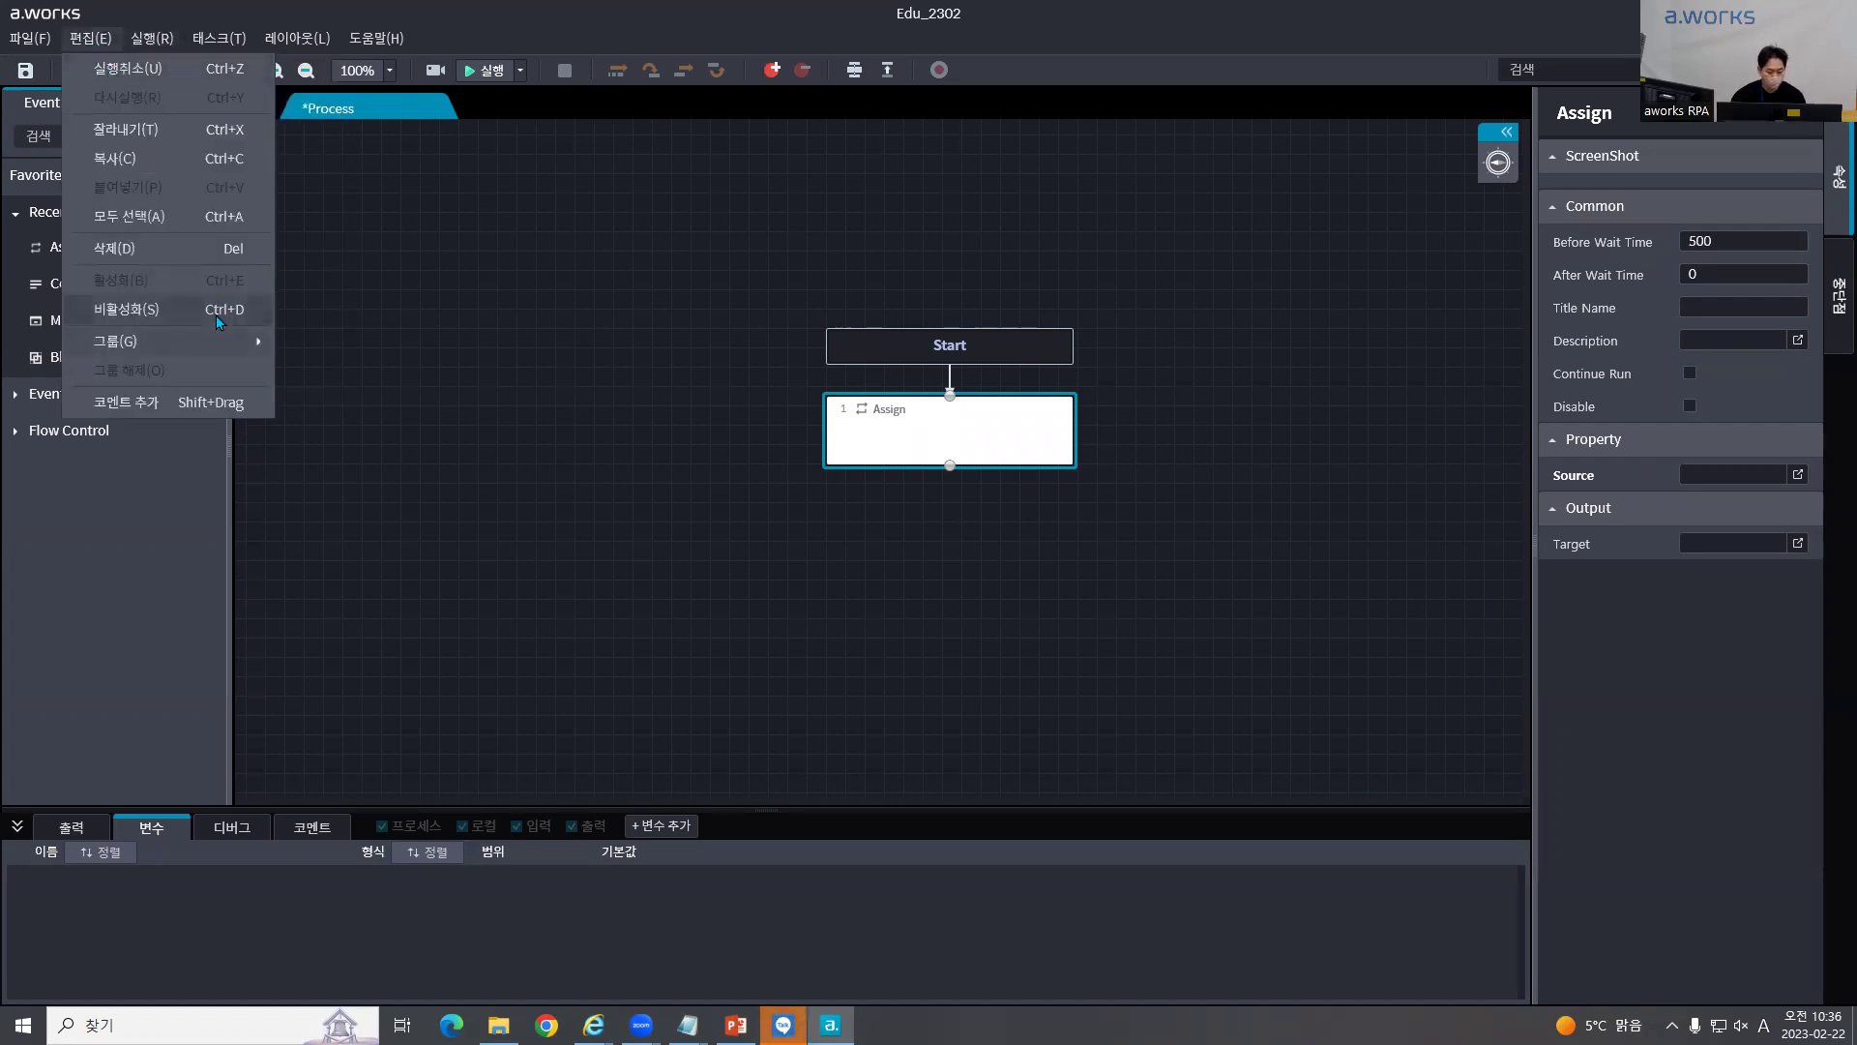
key(Escape)
click(856, 484)
click(886, 424)
drag(729, 364, 1245, 454)
drag(1280, 537, 631, 356)
click(660, 346)
click(1021, 427)
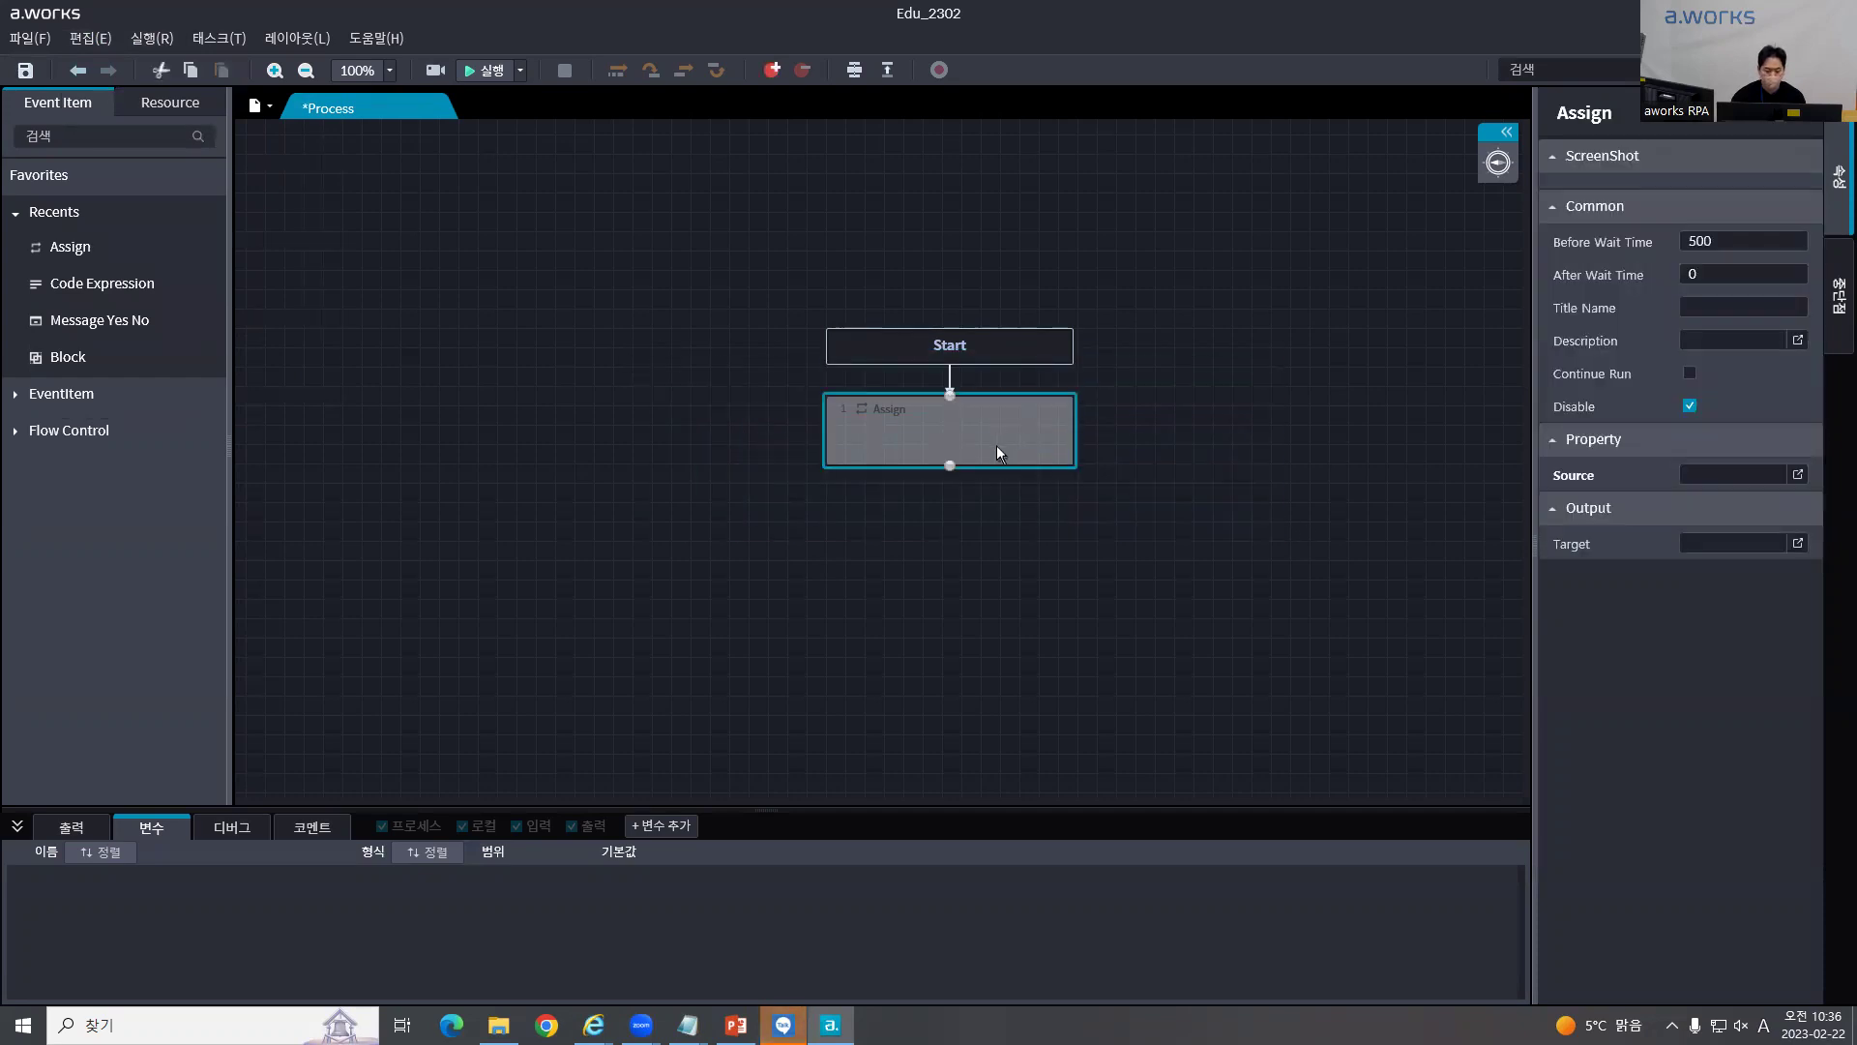
Step: Reactivate the disabled Assign item with the enable command (활성화)
click(969, 341)
click(981, 437)
drag(776, 365, 1122, 479)
drag(1298, 346, 648, 447)
click(85, 37)
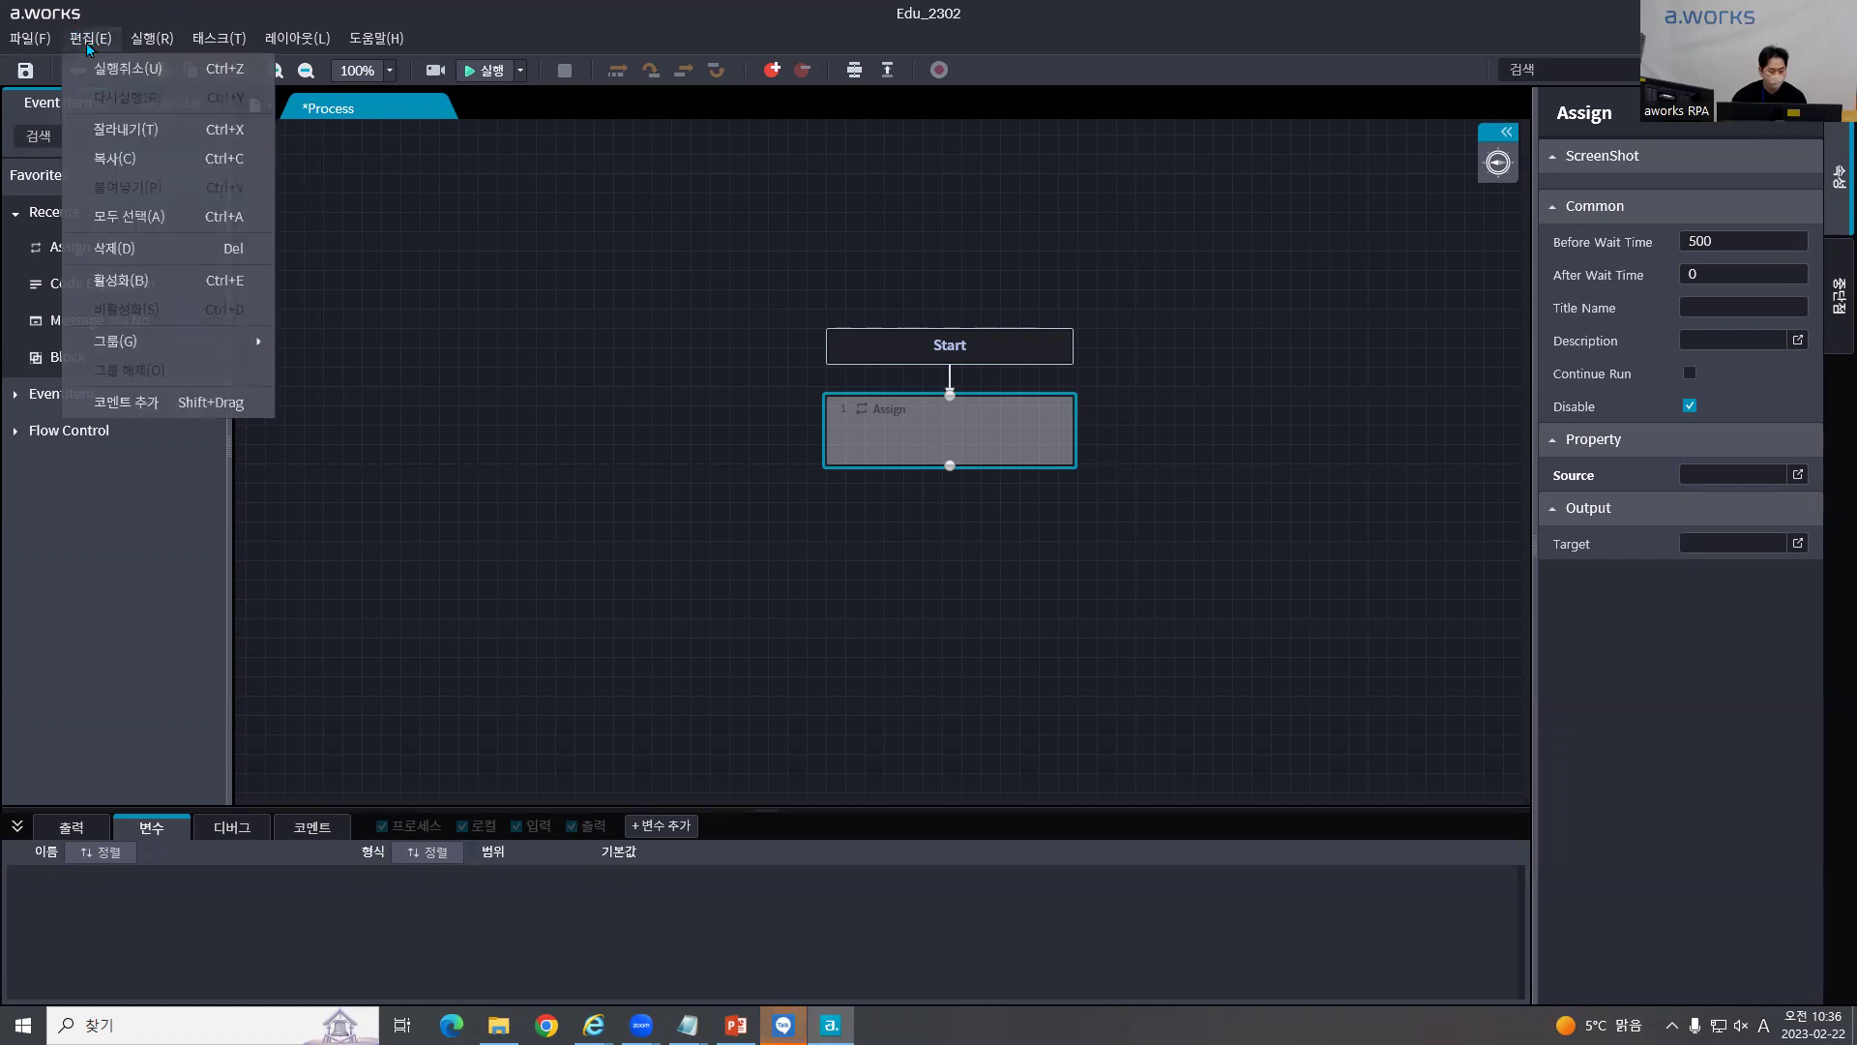
click(208, 288)
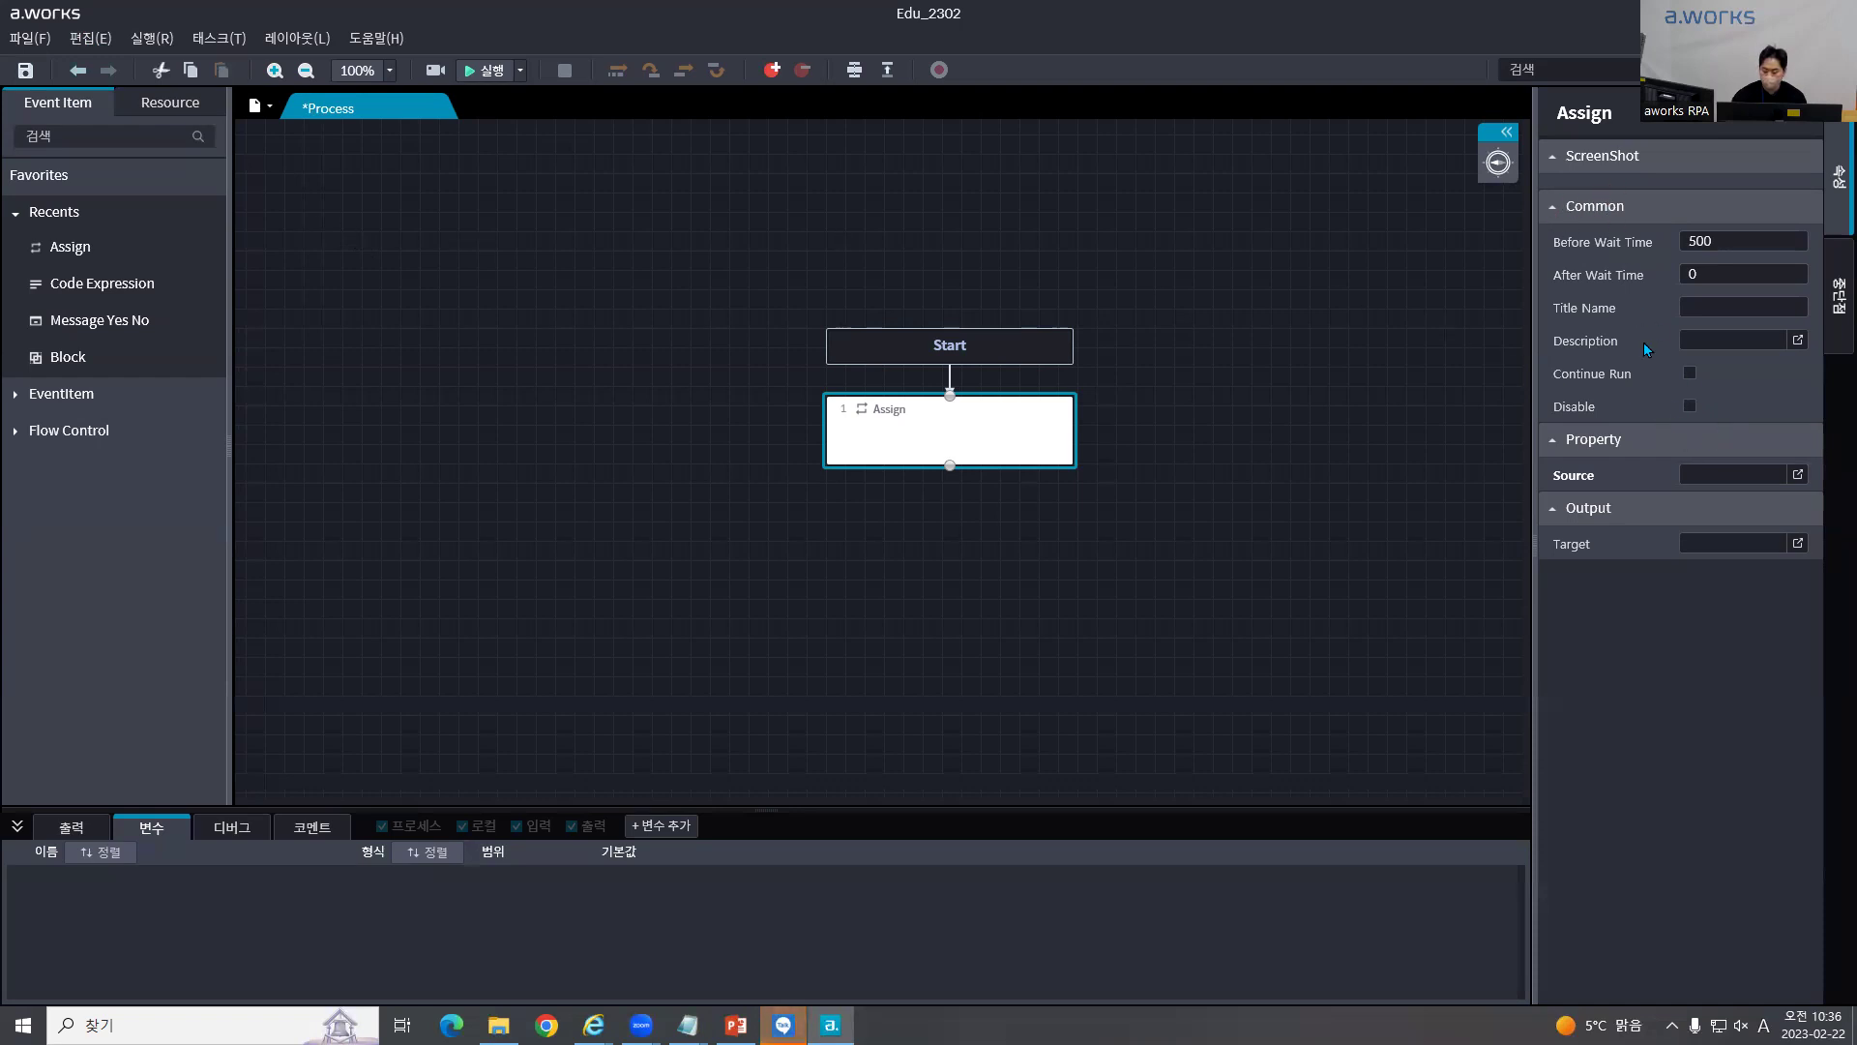
Step: Try switching the Assign item's Disable property on and off again
click(1689, 406)
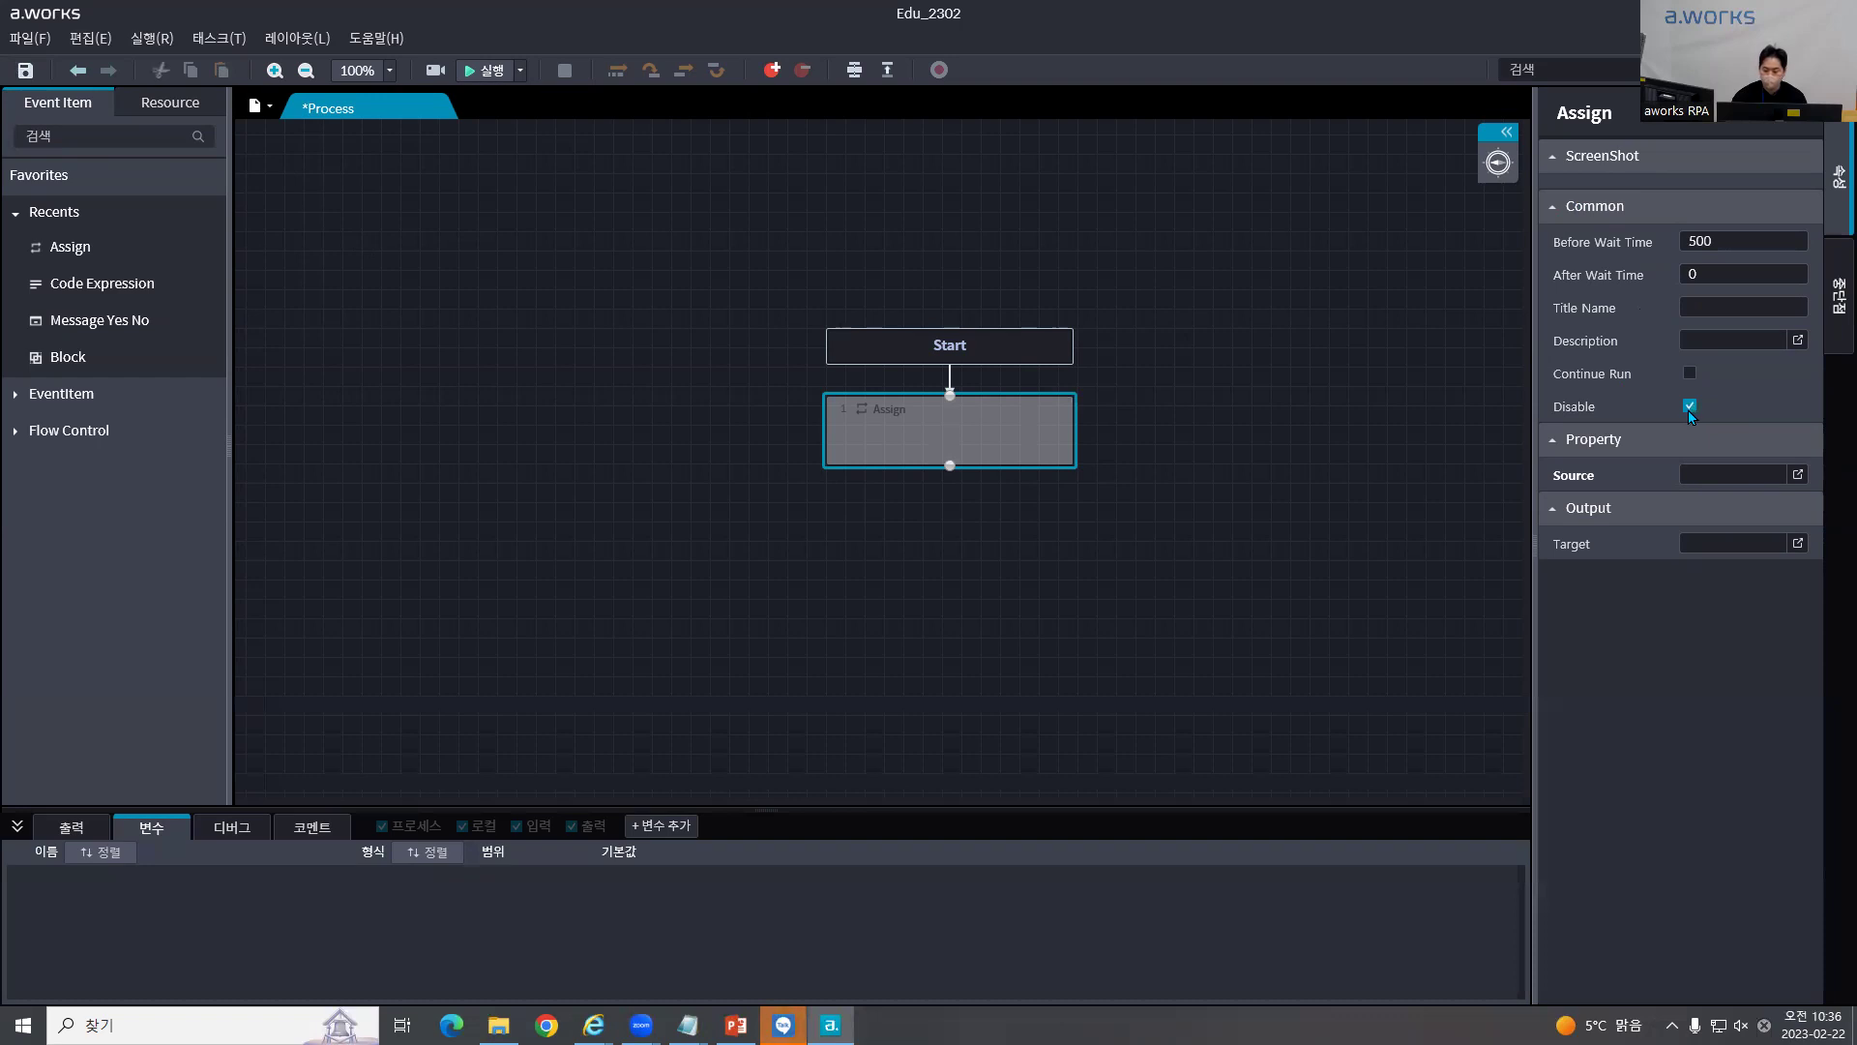
click(1690, 406)
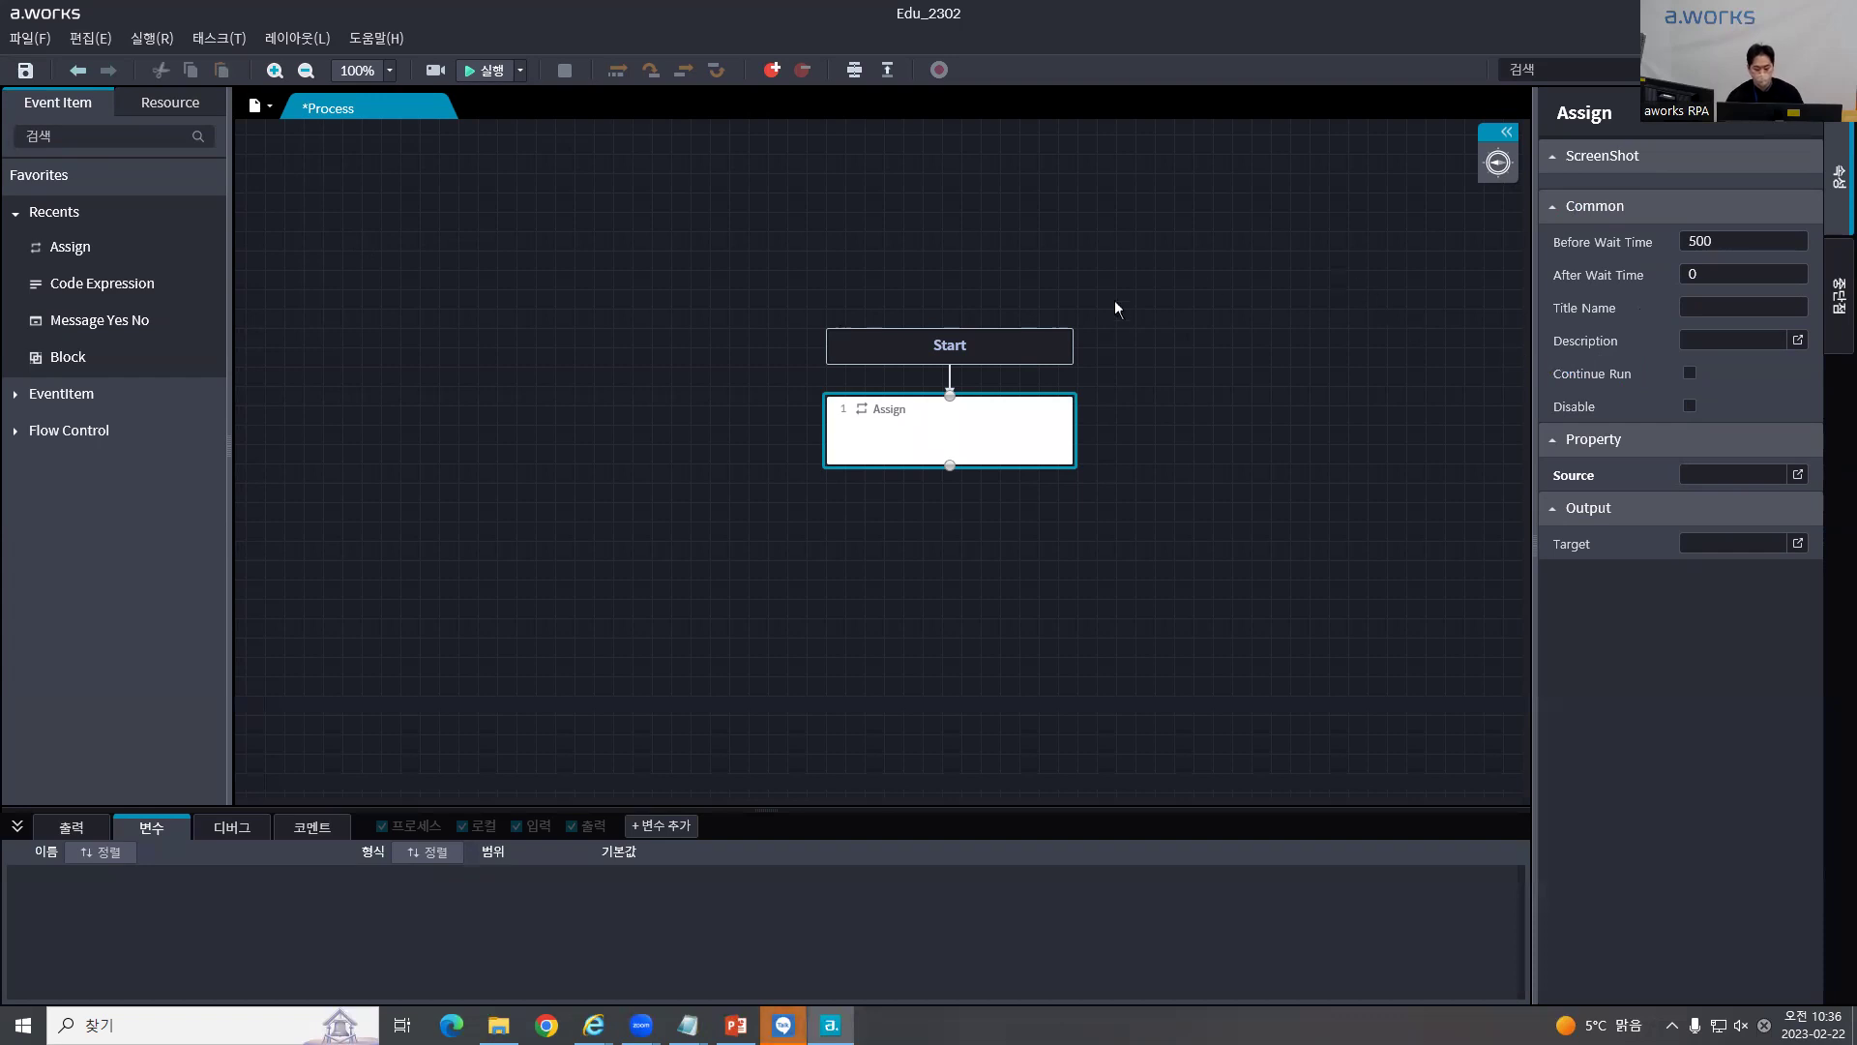
click(961, 411)
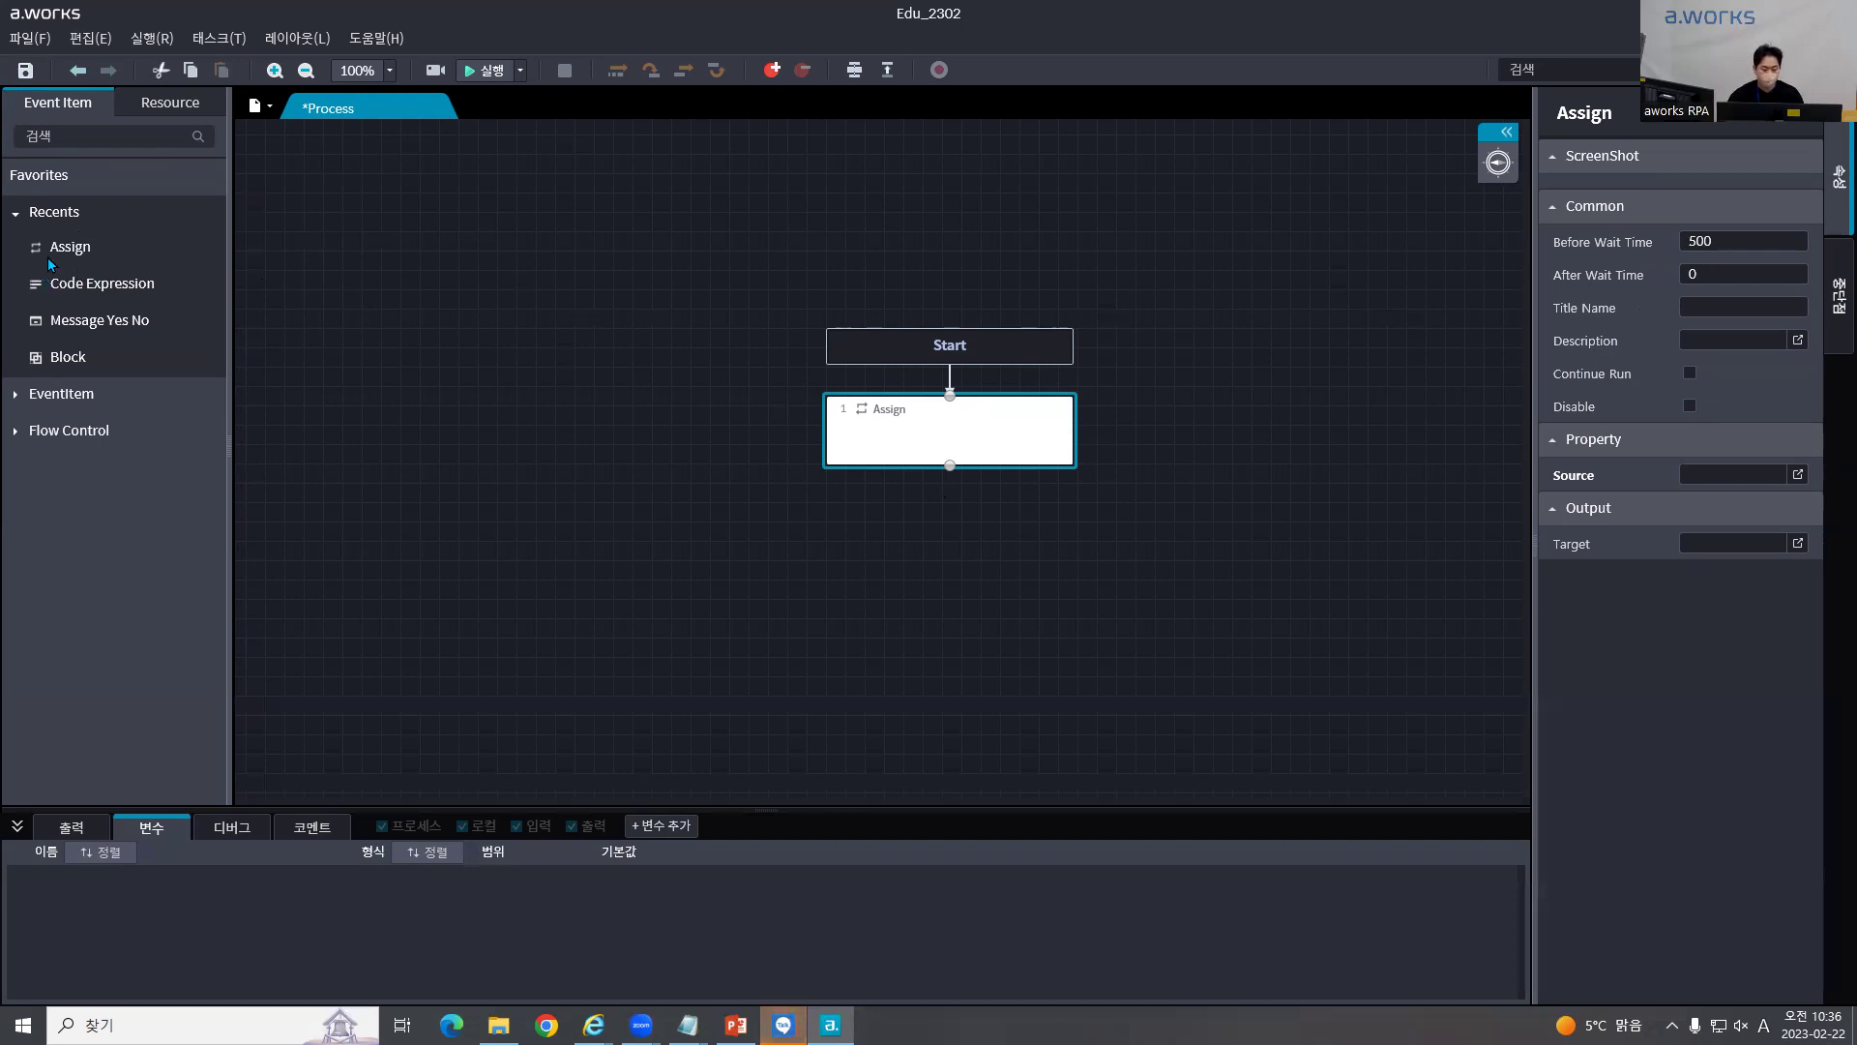
Step: Add two more Assign items in sequence below the first one, and leave all items deselected
drag(87, 251, 953, 466)
drag(96, 247, 954, 565)
key(Up)
key(Up)
drag(766, 491, 1207, 673)
click(1291, 750)
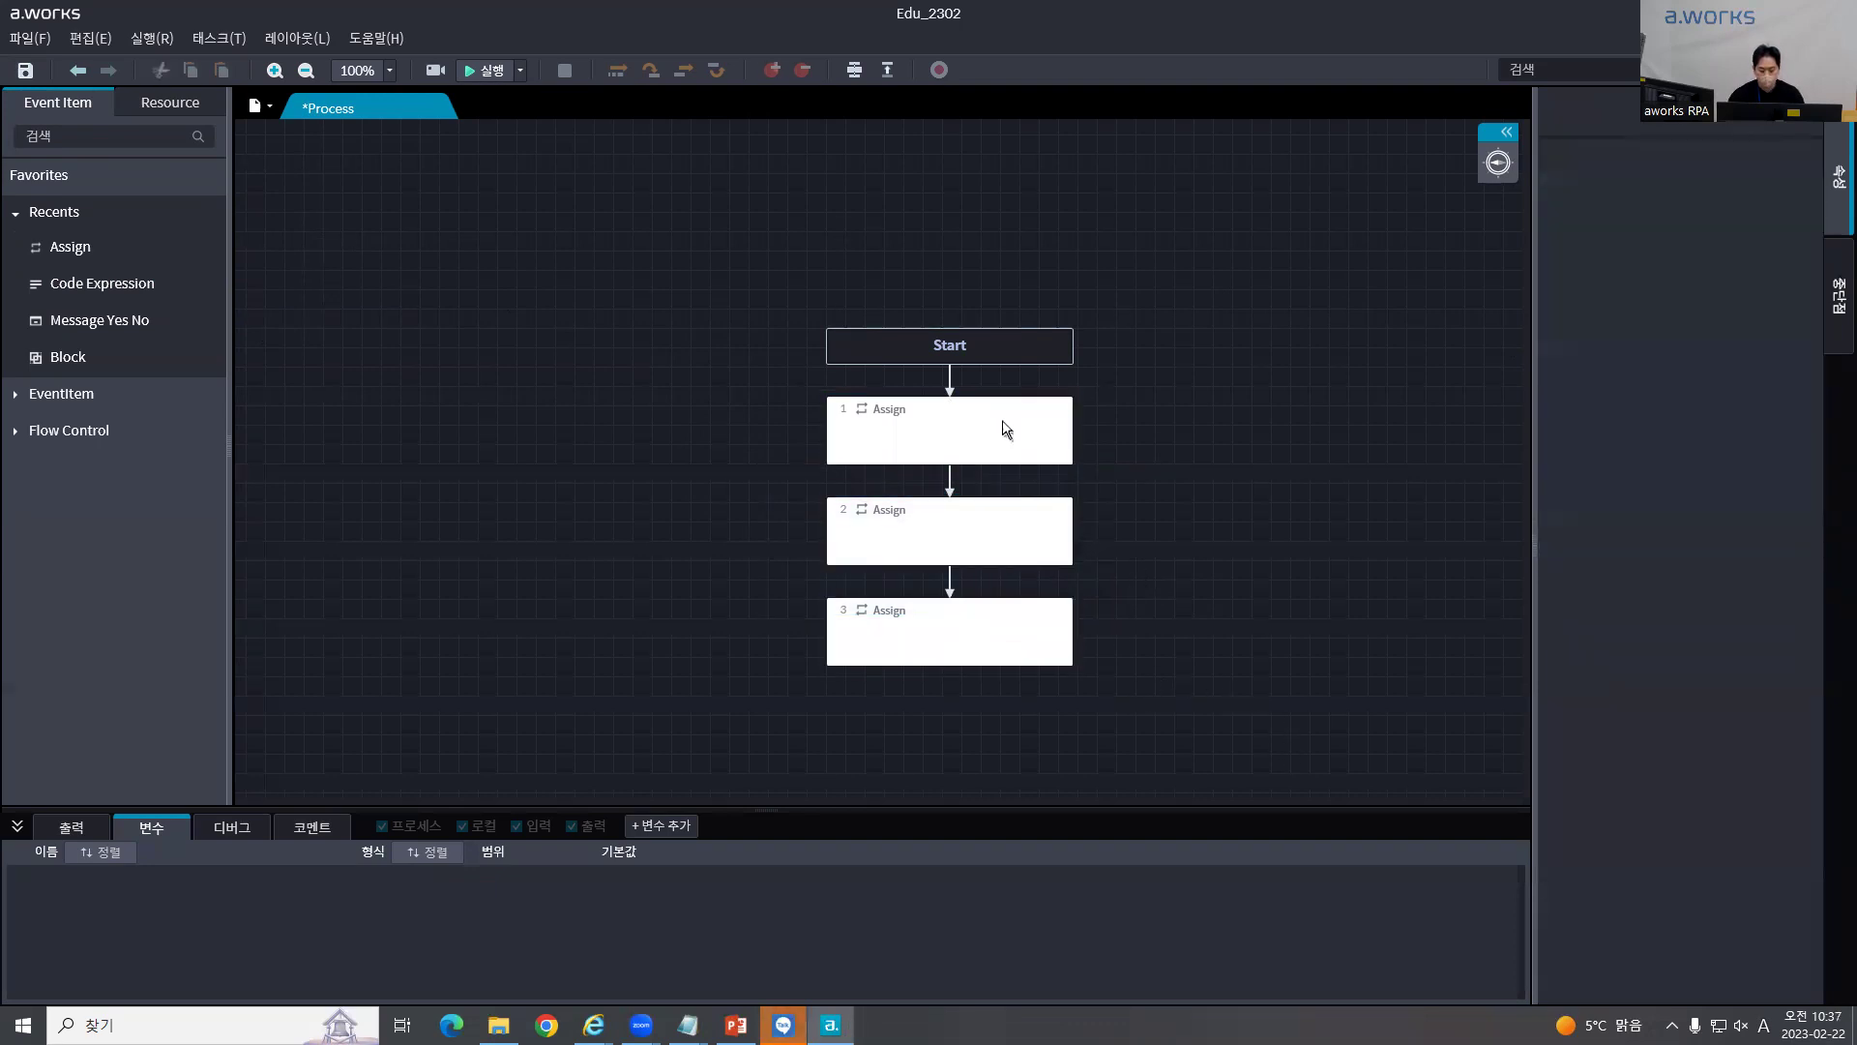
Step: Move the first Assign item out of the flow and place it back just below Start, slightly closer than before
click(997, 428)
drag(929, 430, 1319, 471)
drag(1339, 400, 929, 402)
click(950, 375)
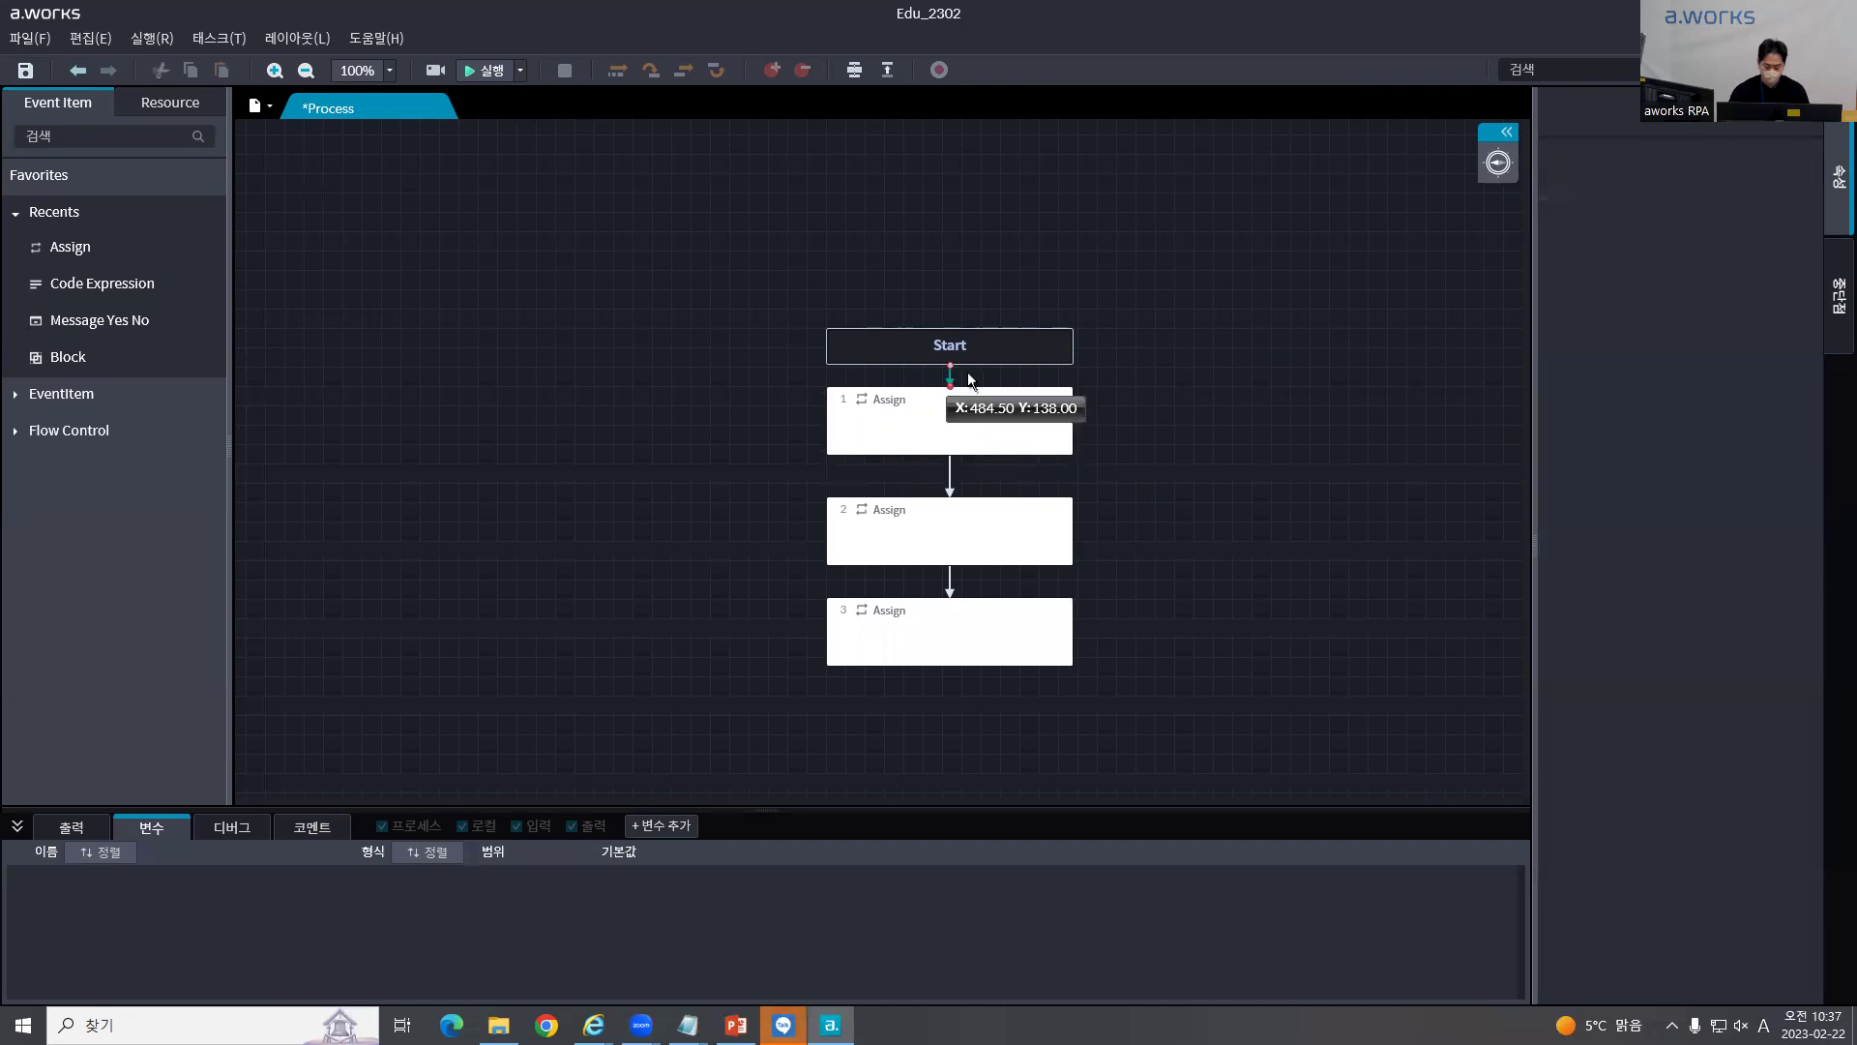
Step: Delete the connector between the first and second Assign items and reconnect the two items
click(951, 476)
key(Delete)
click(950, 381)
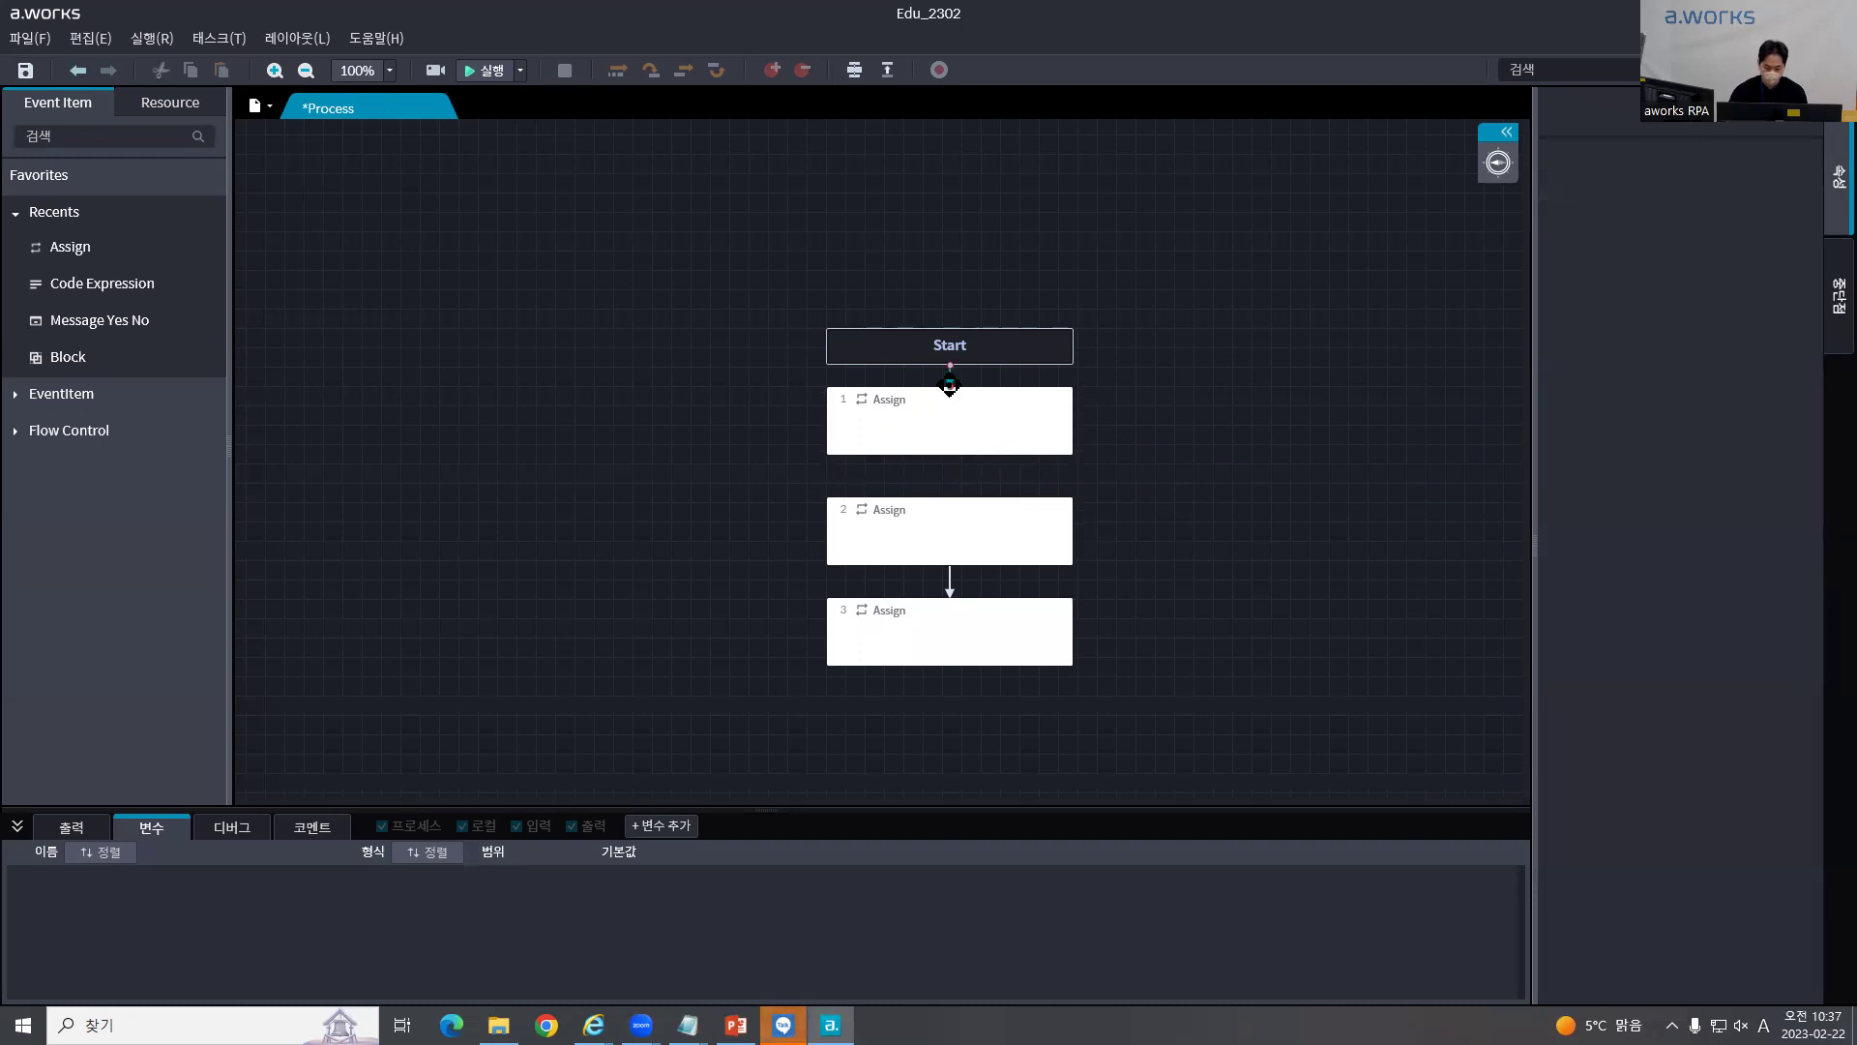
drag(950, 452, 950, 518)
Step: Try deleting the first Assign item, undo back to the three connected items, and leave everything deselected
click(972, 435)
key(Delete)
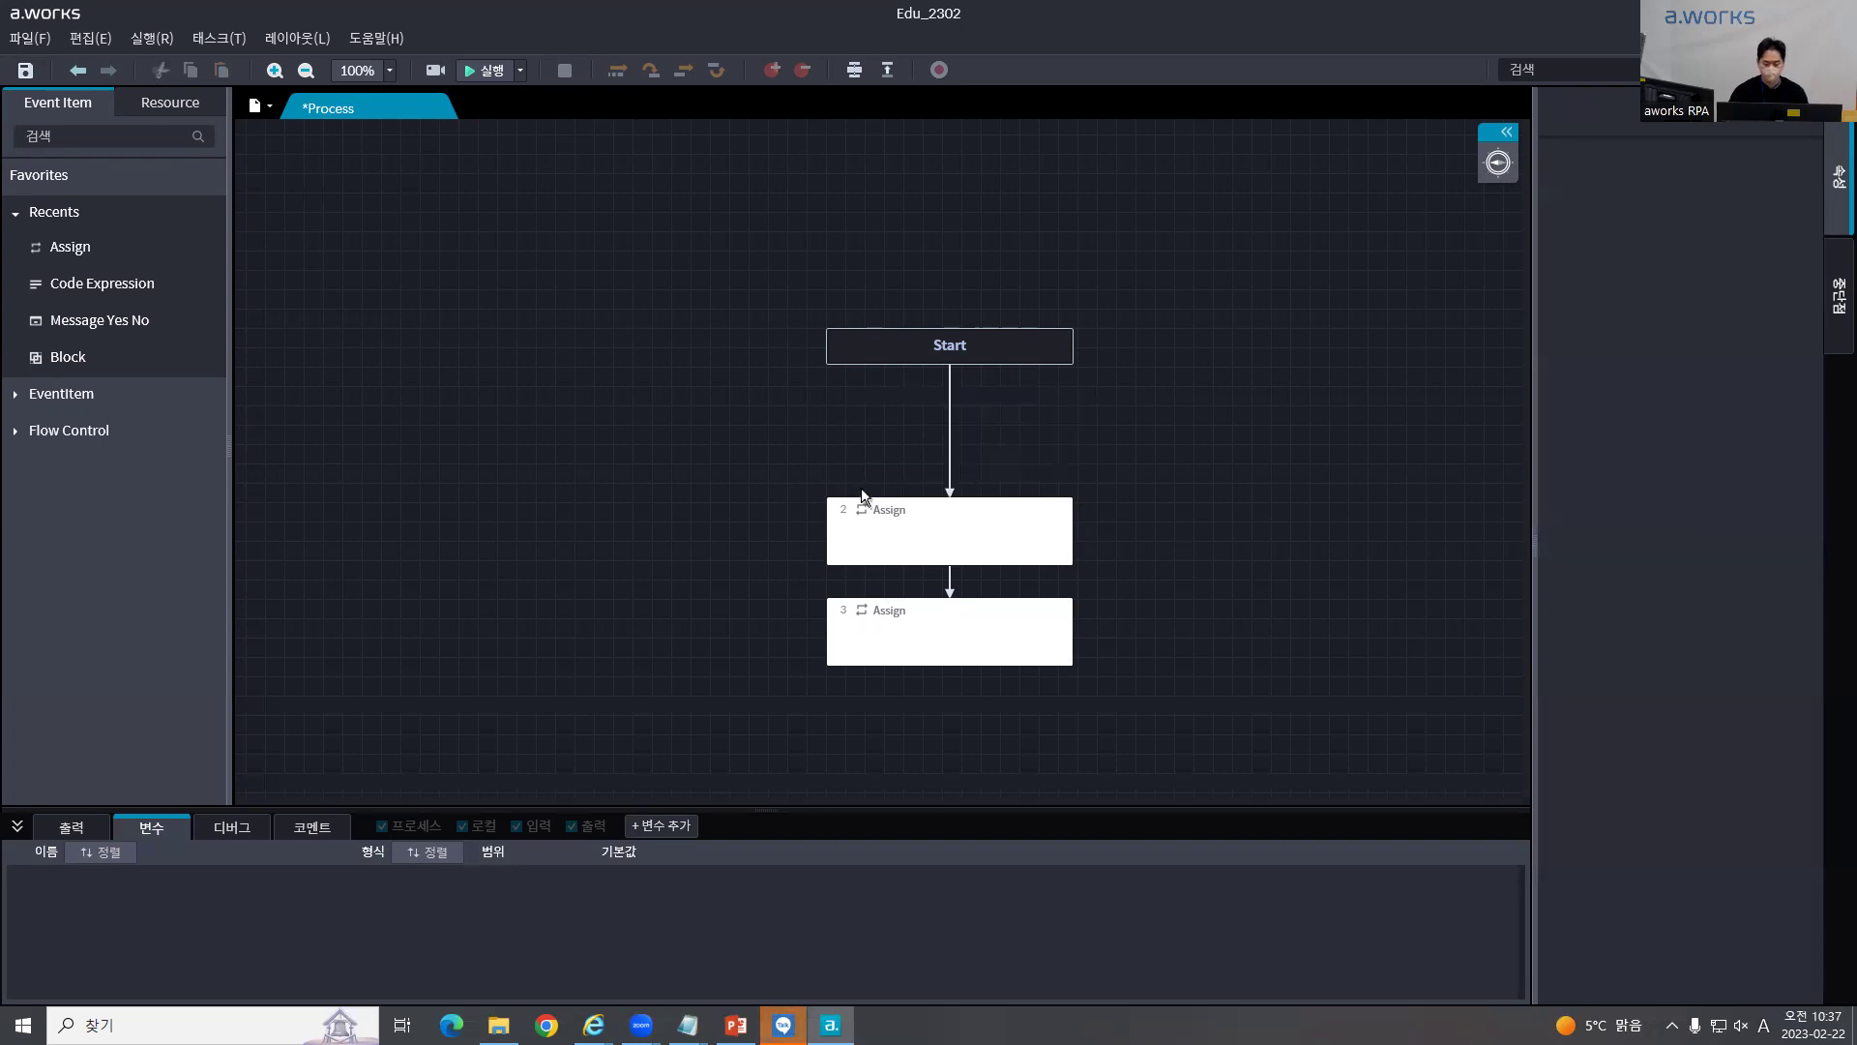
key(ctrl+z)
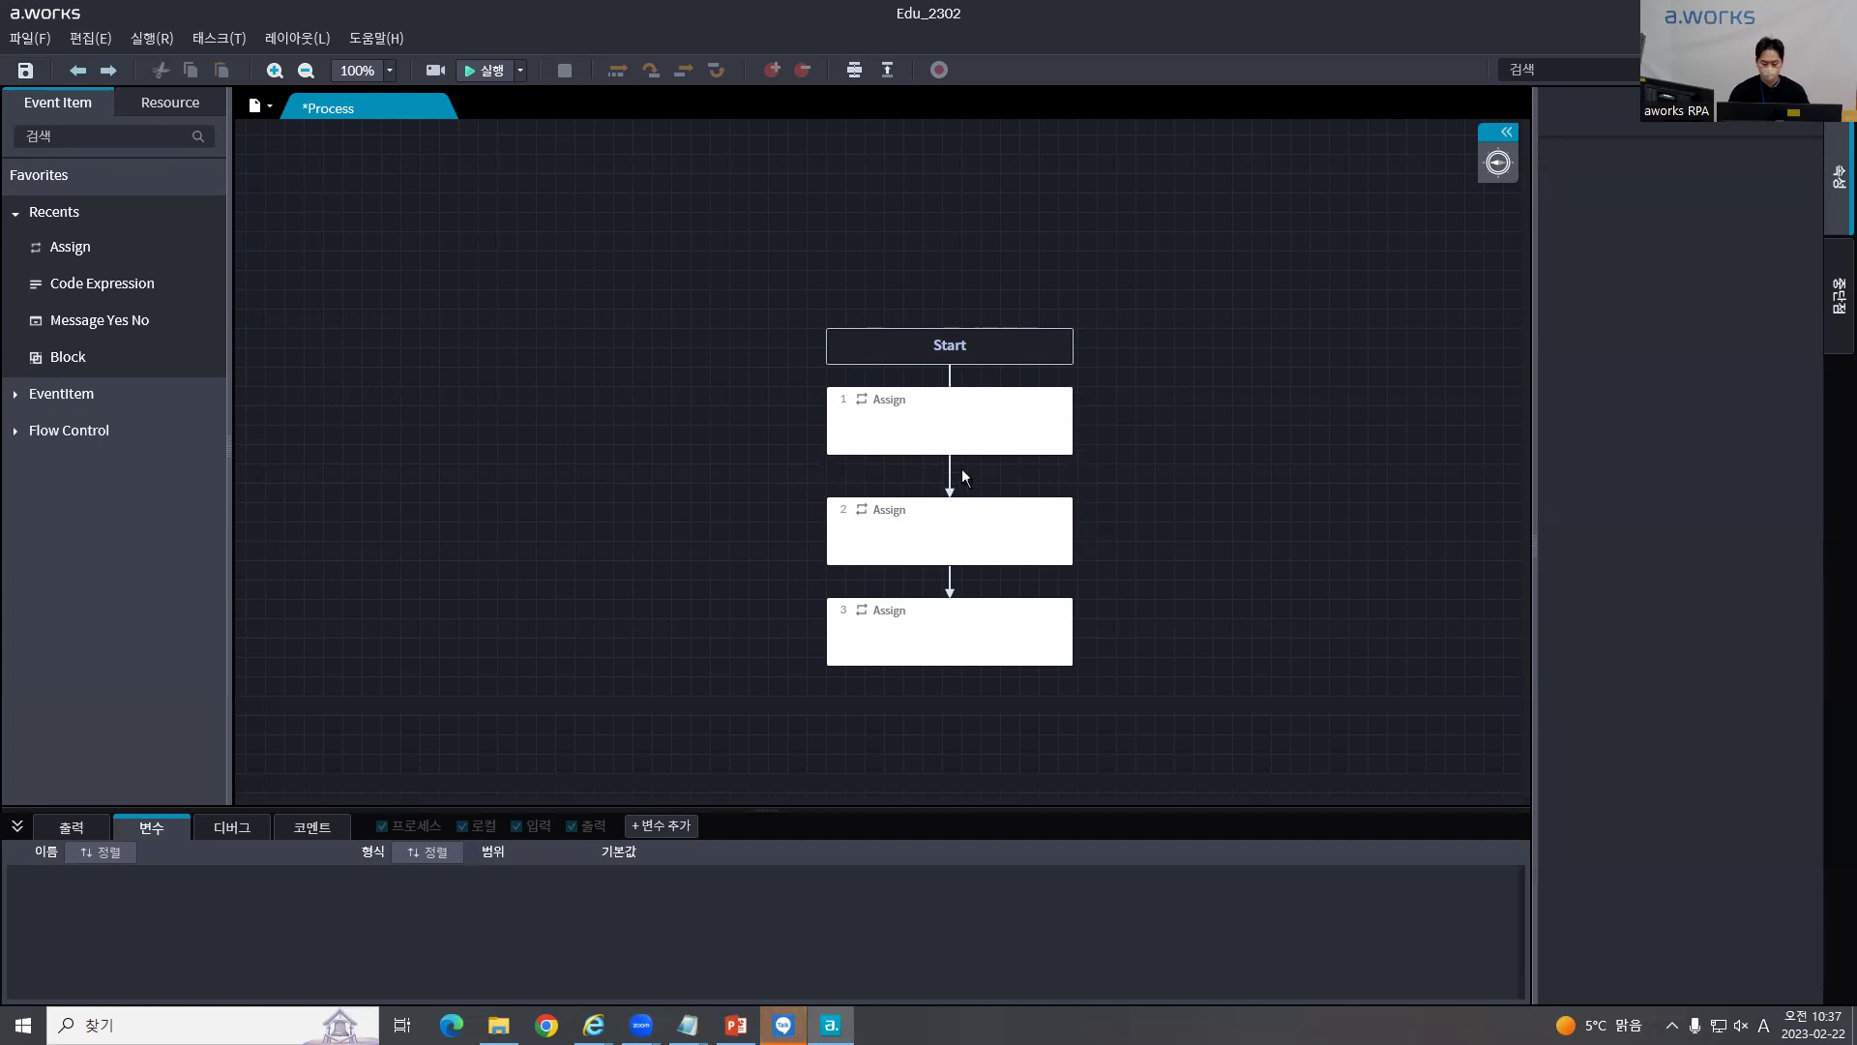
key(ctrl+y)
key(ctrl+z)
key(ctrl+z)
key(ctrl+z)
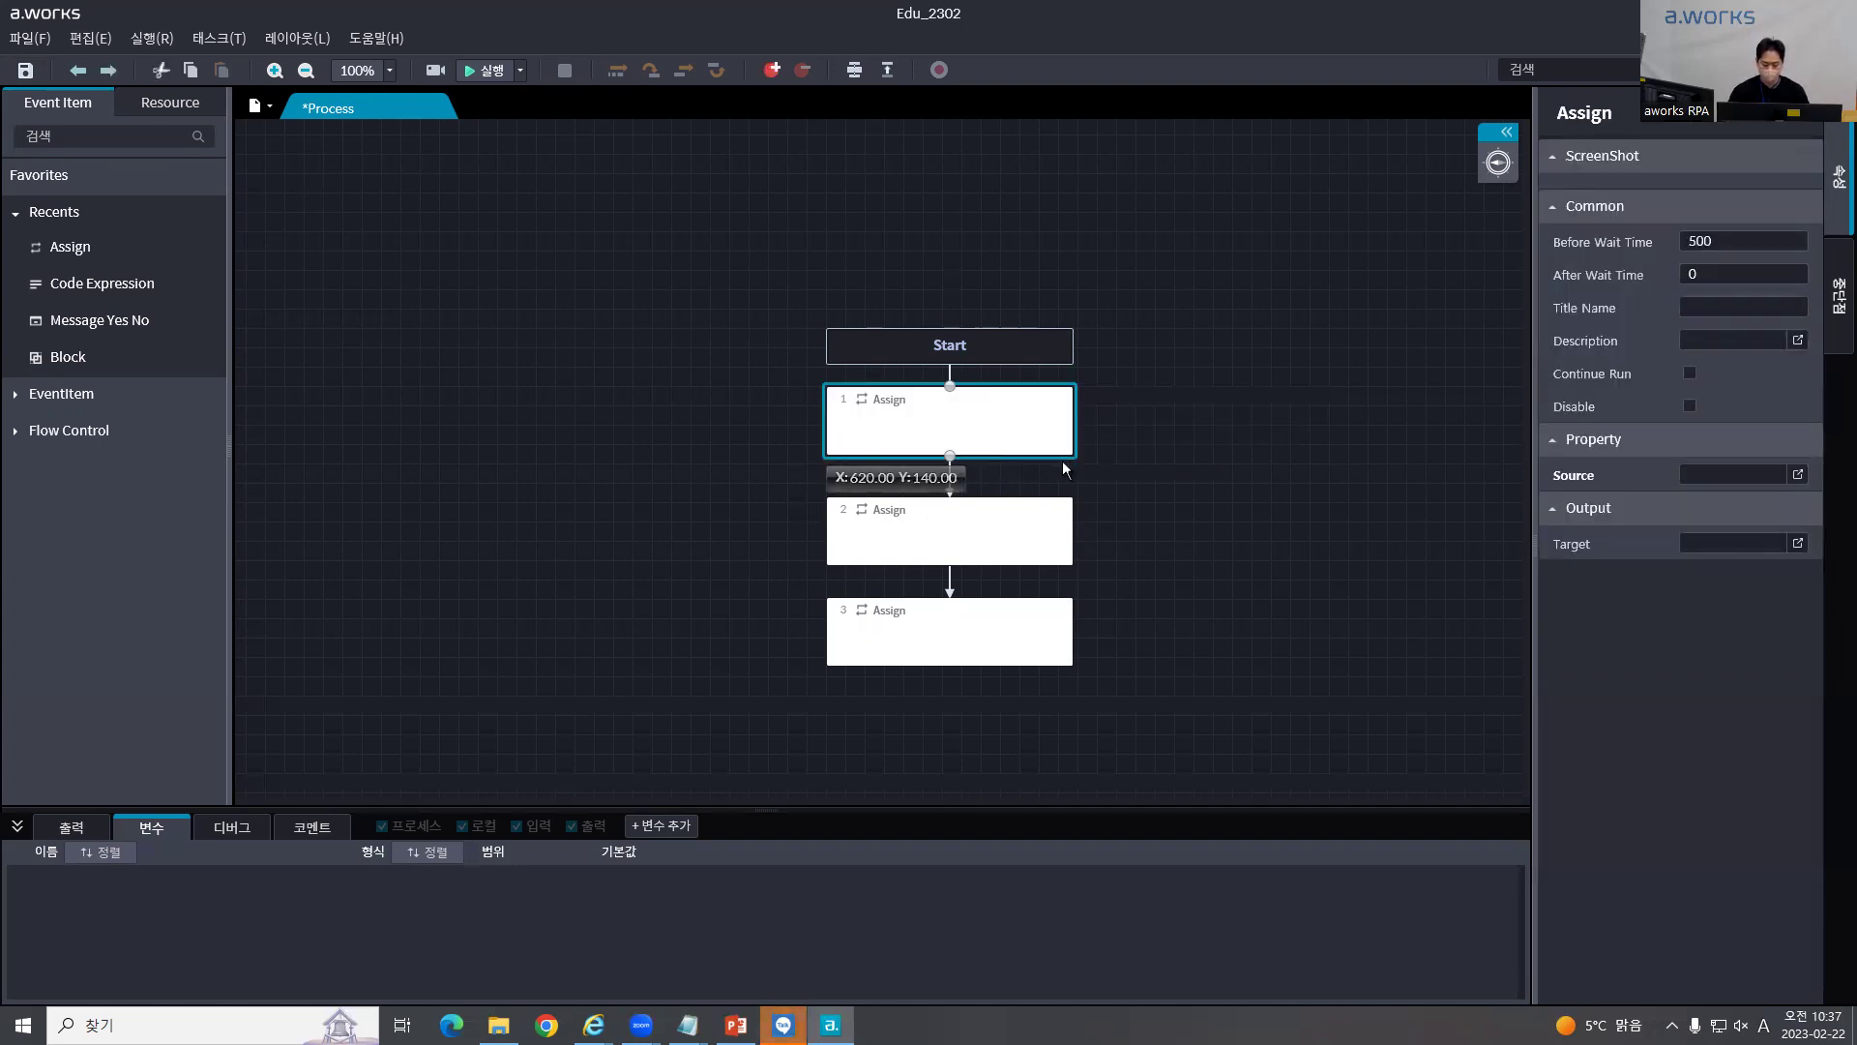
click(1165, 689)
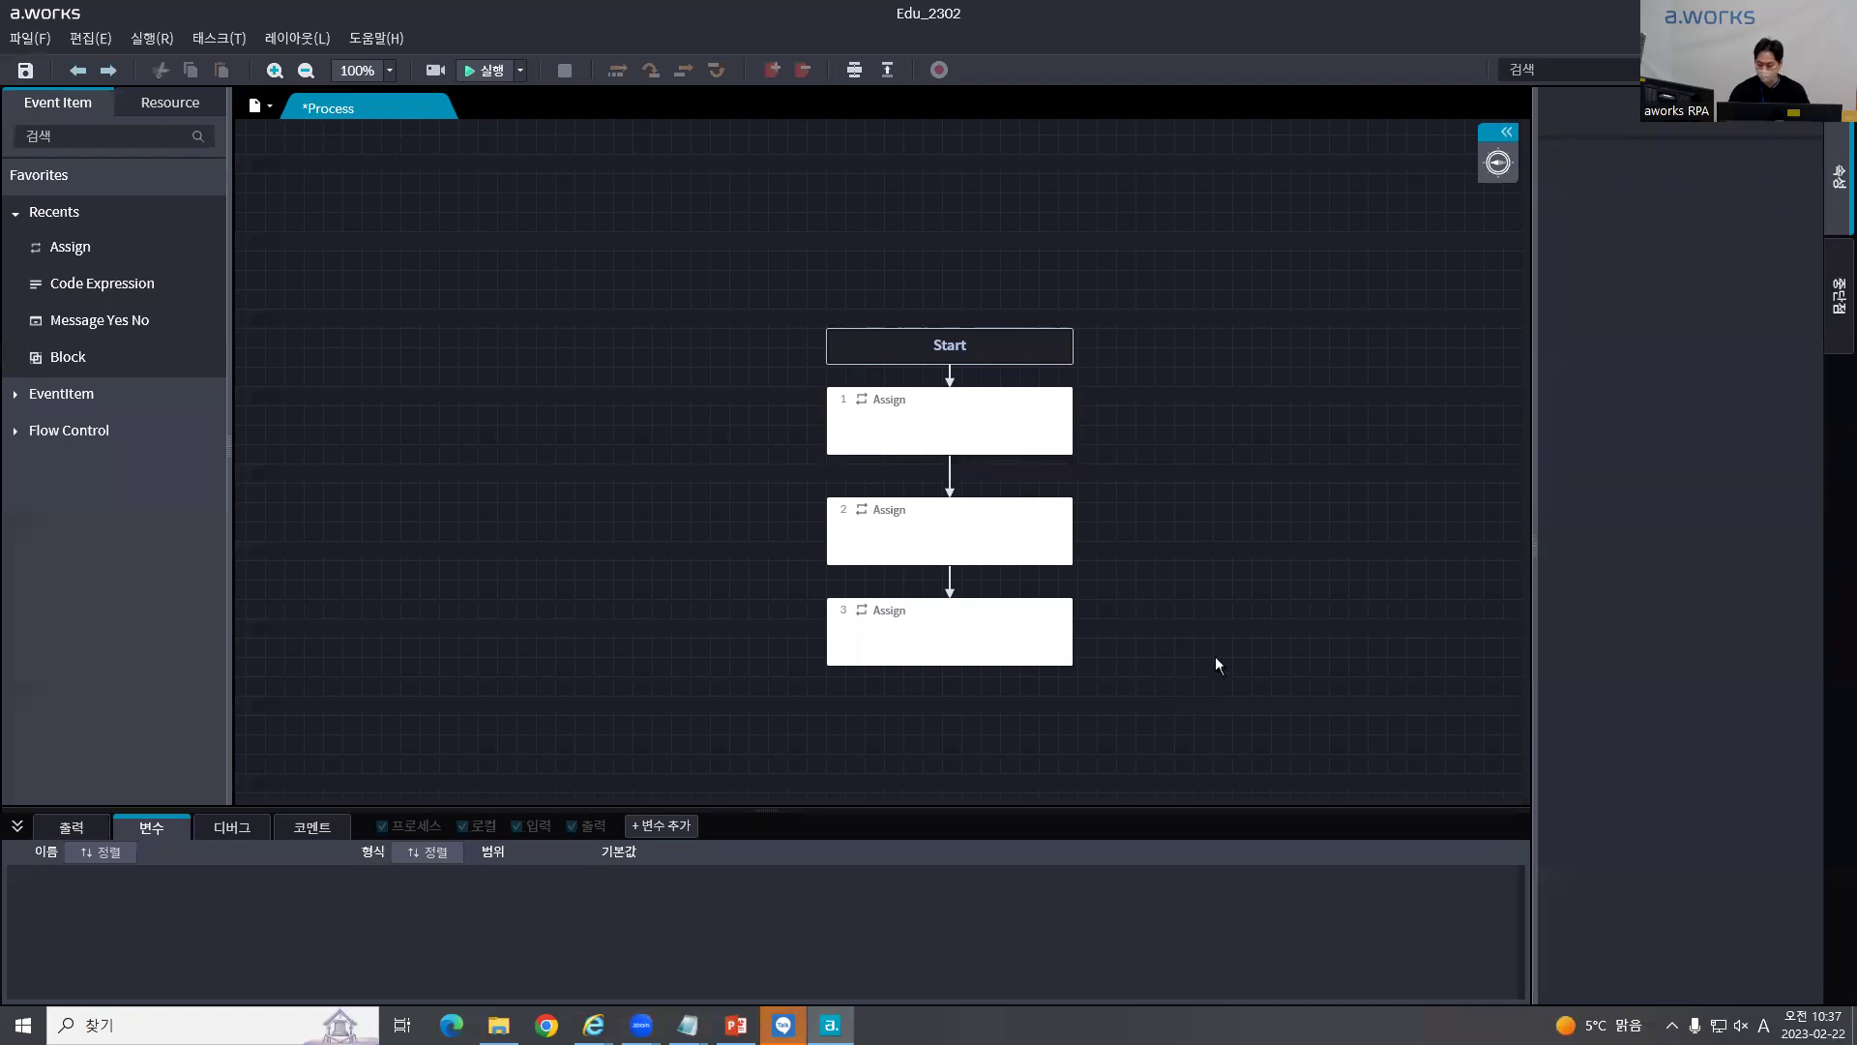
Step: Switch on the Disable property of the first Assign item
drag(1240, 705, 707, 501)
click(853, 476)
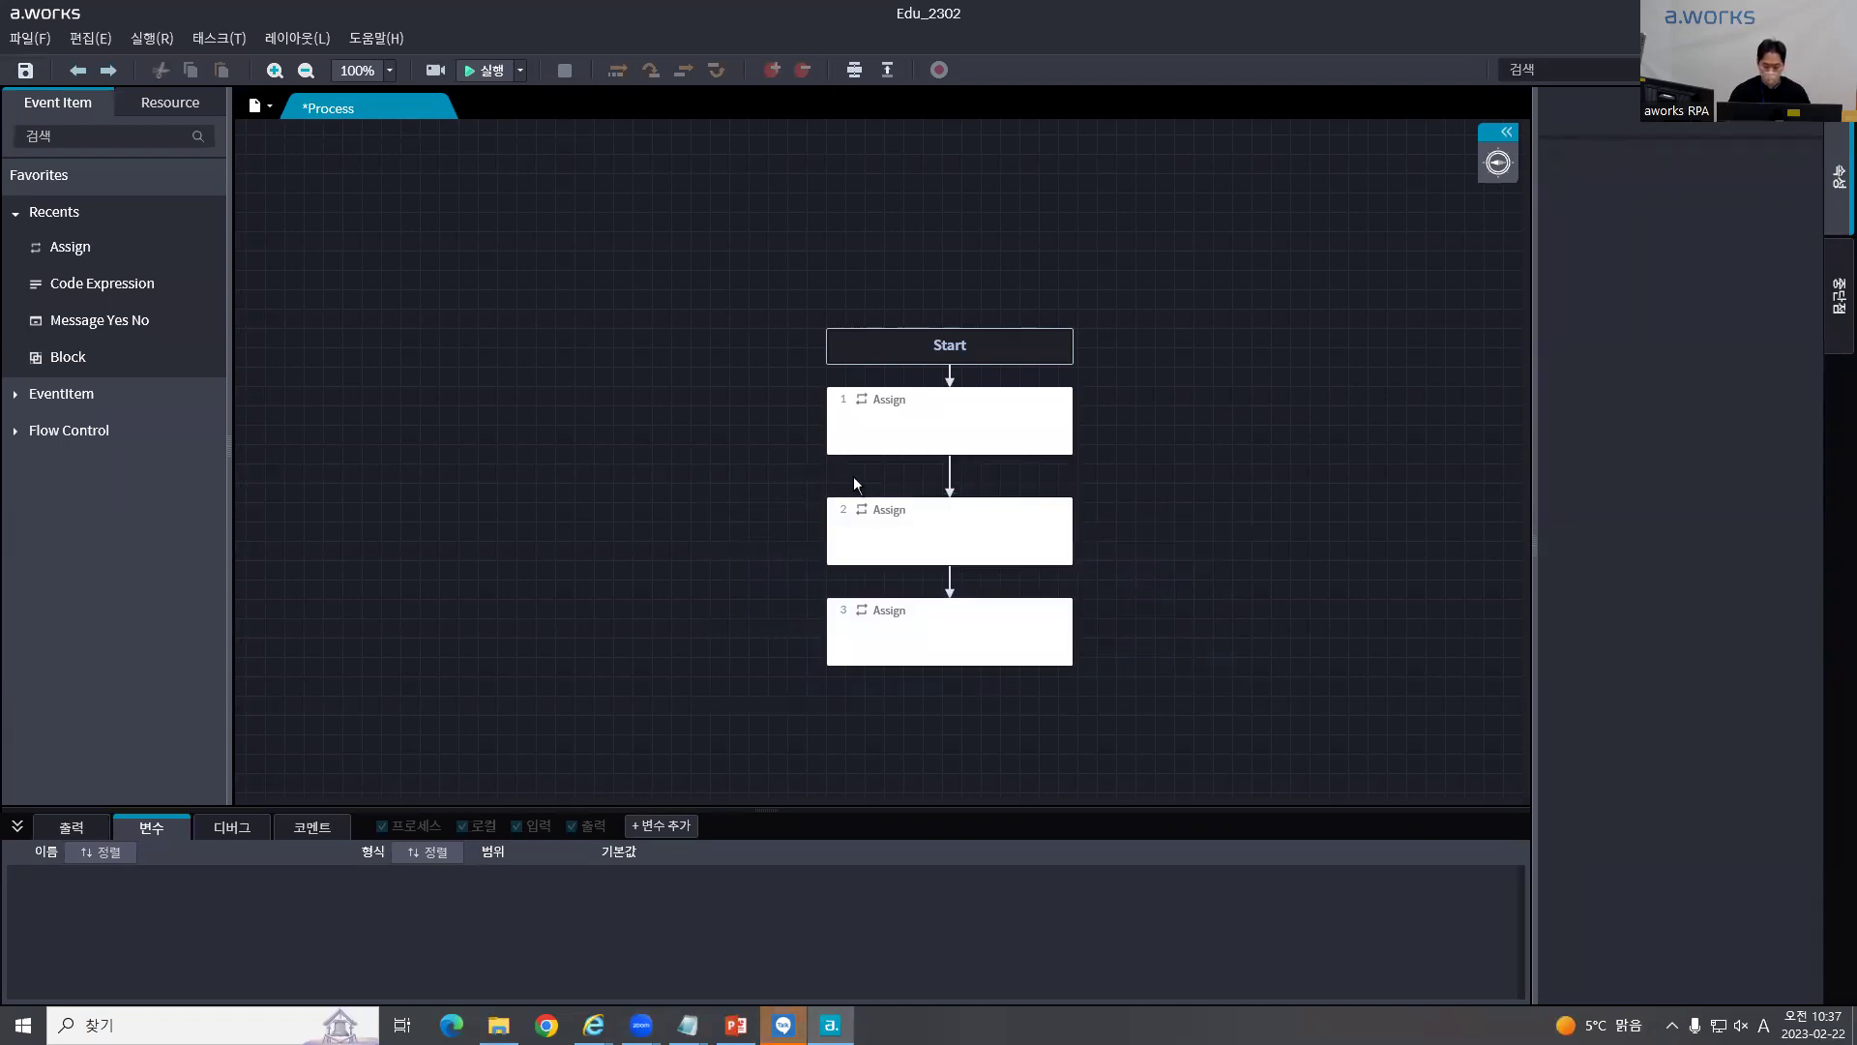
click(999, 410)
click(1688, 405)
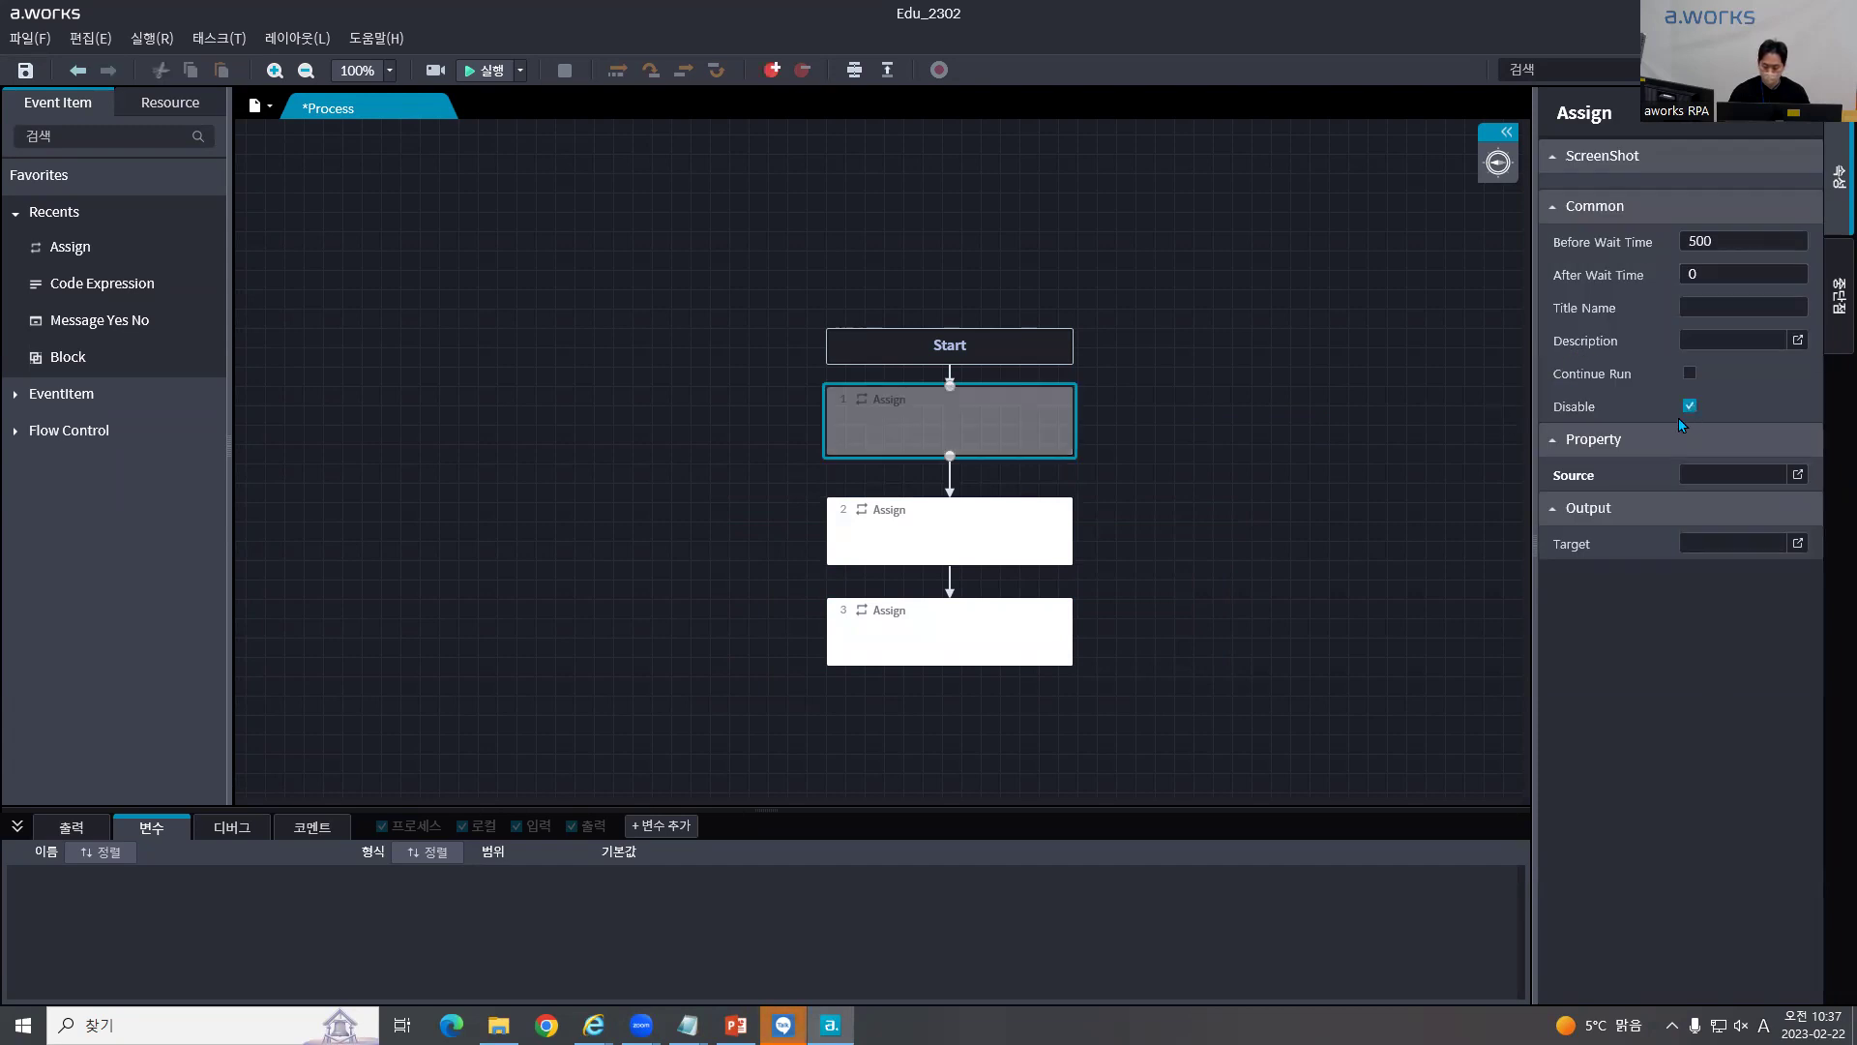
drag(675, 471, 1259, 714)
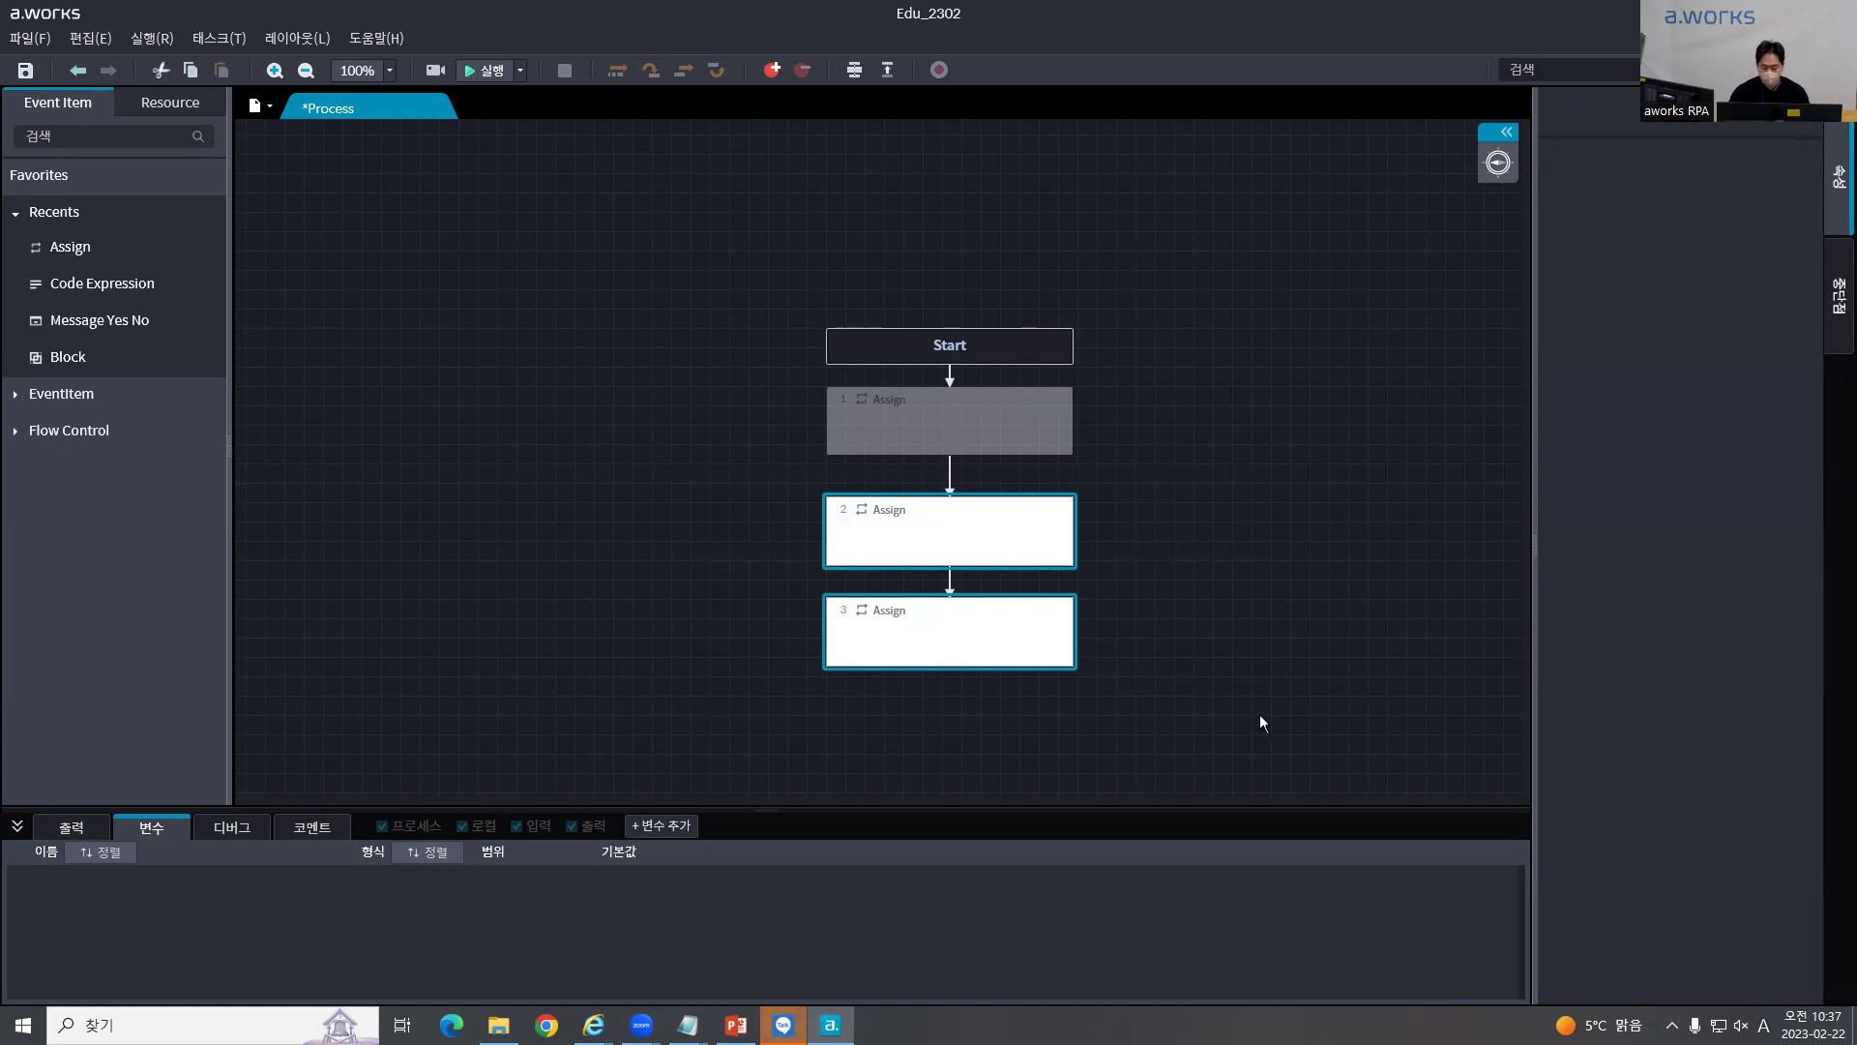
click(1002, 418)
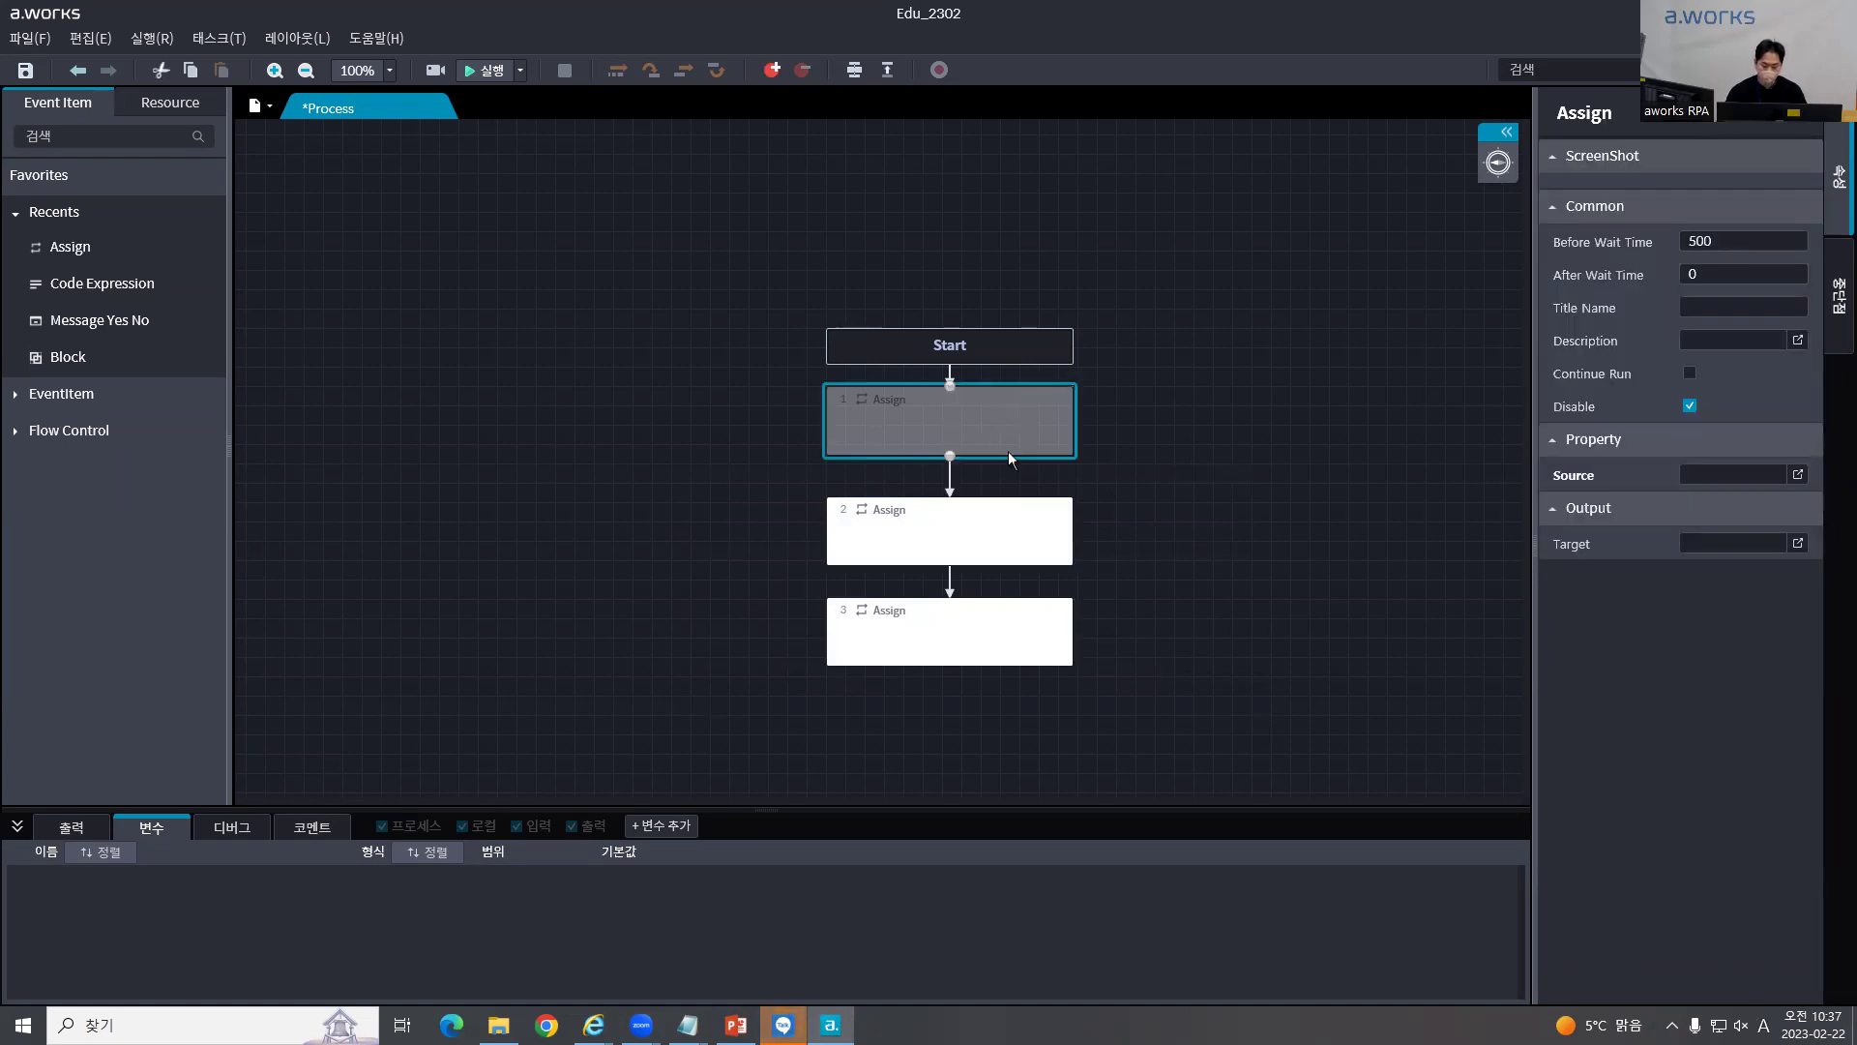
Step: Disable the second and third Assign items one after the other
click(1060, 542)
key(ctrl+d)
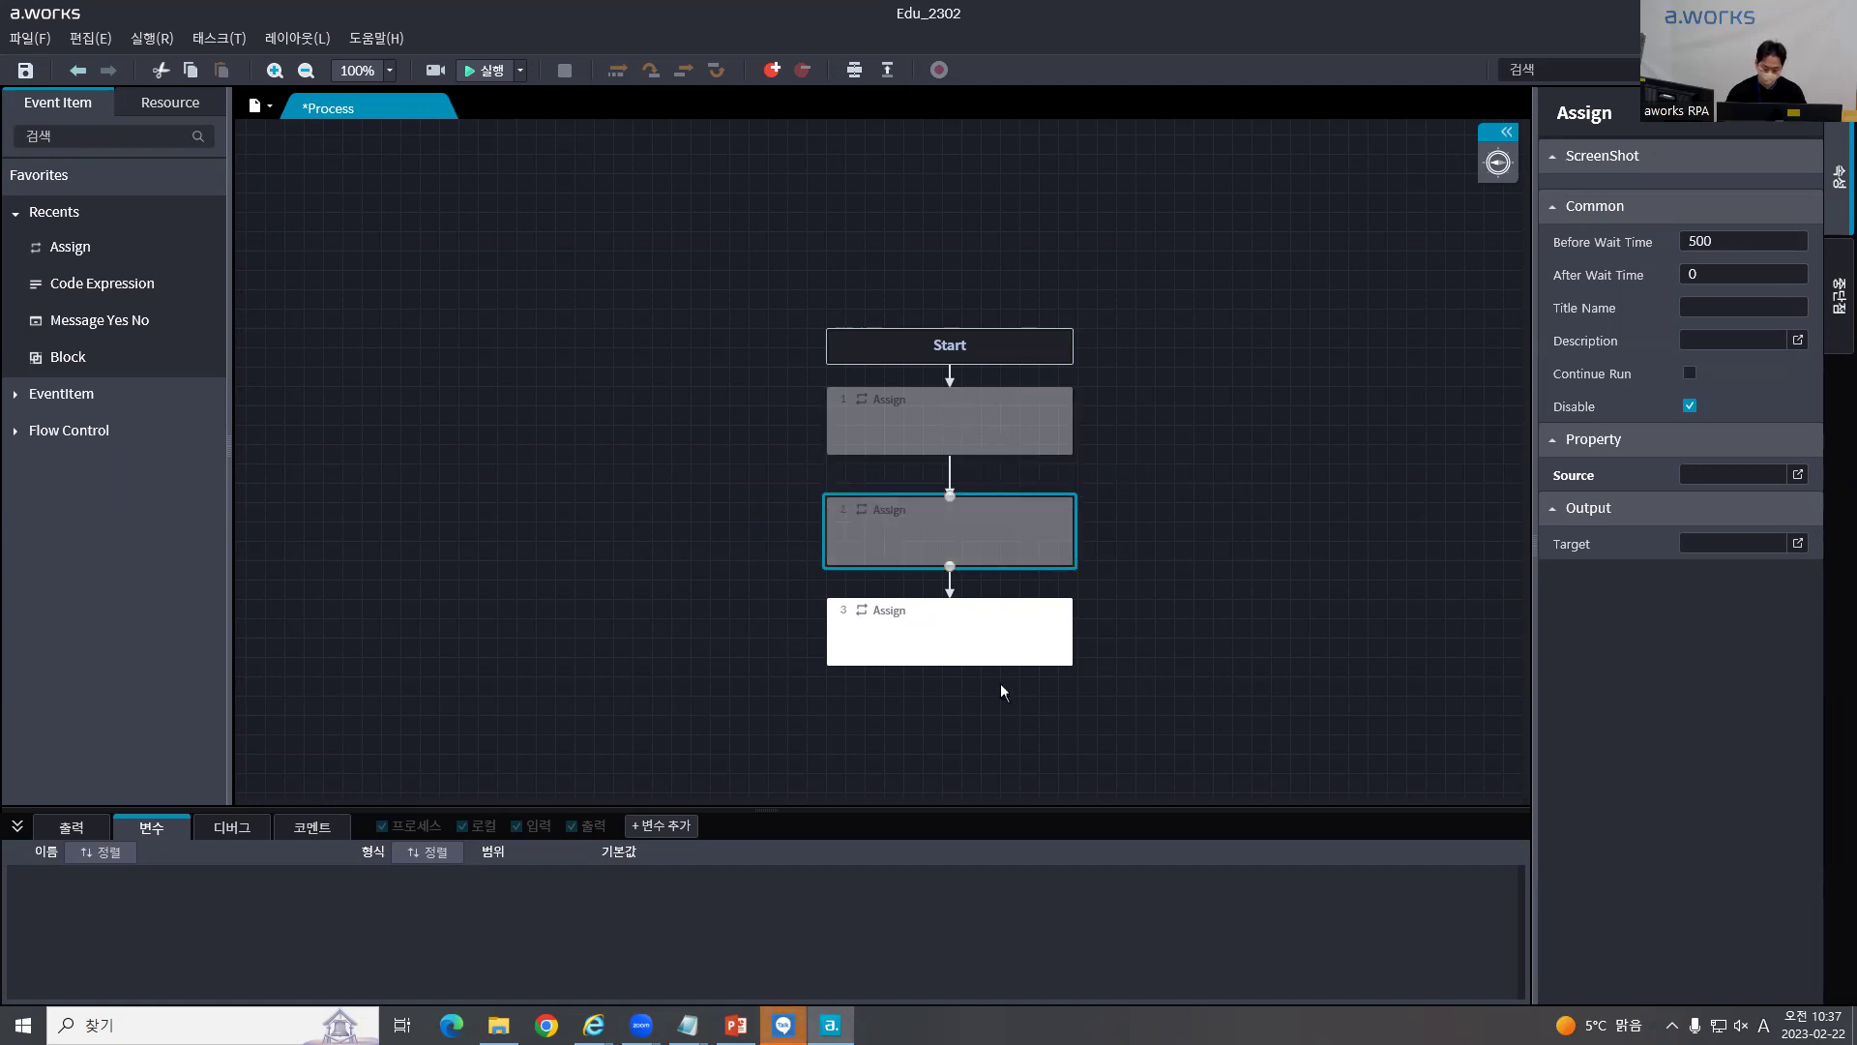
click(1030, 617)
key(ctrl+d)
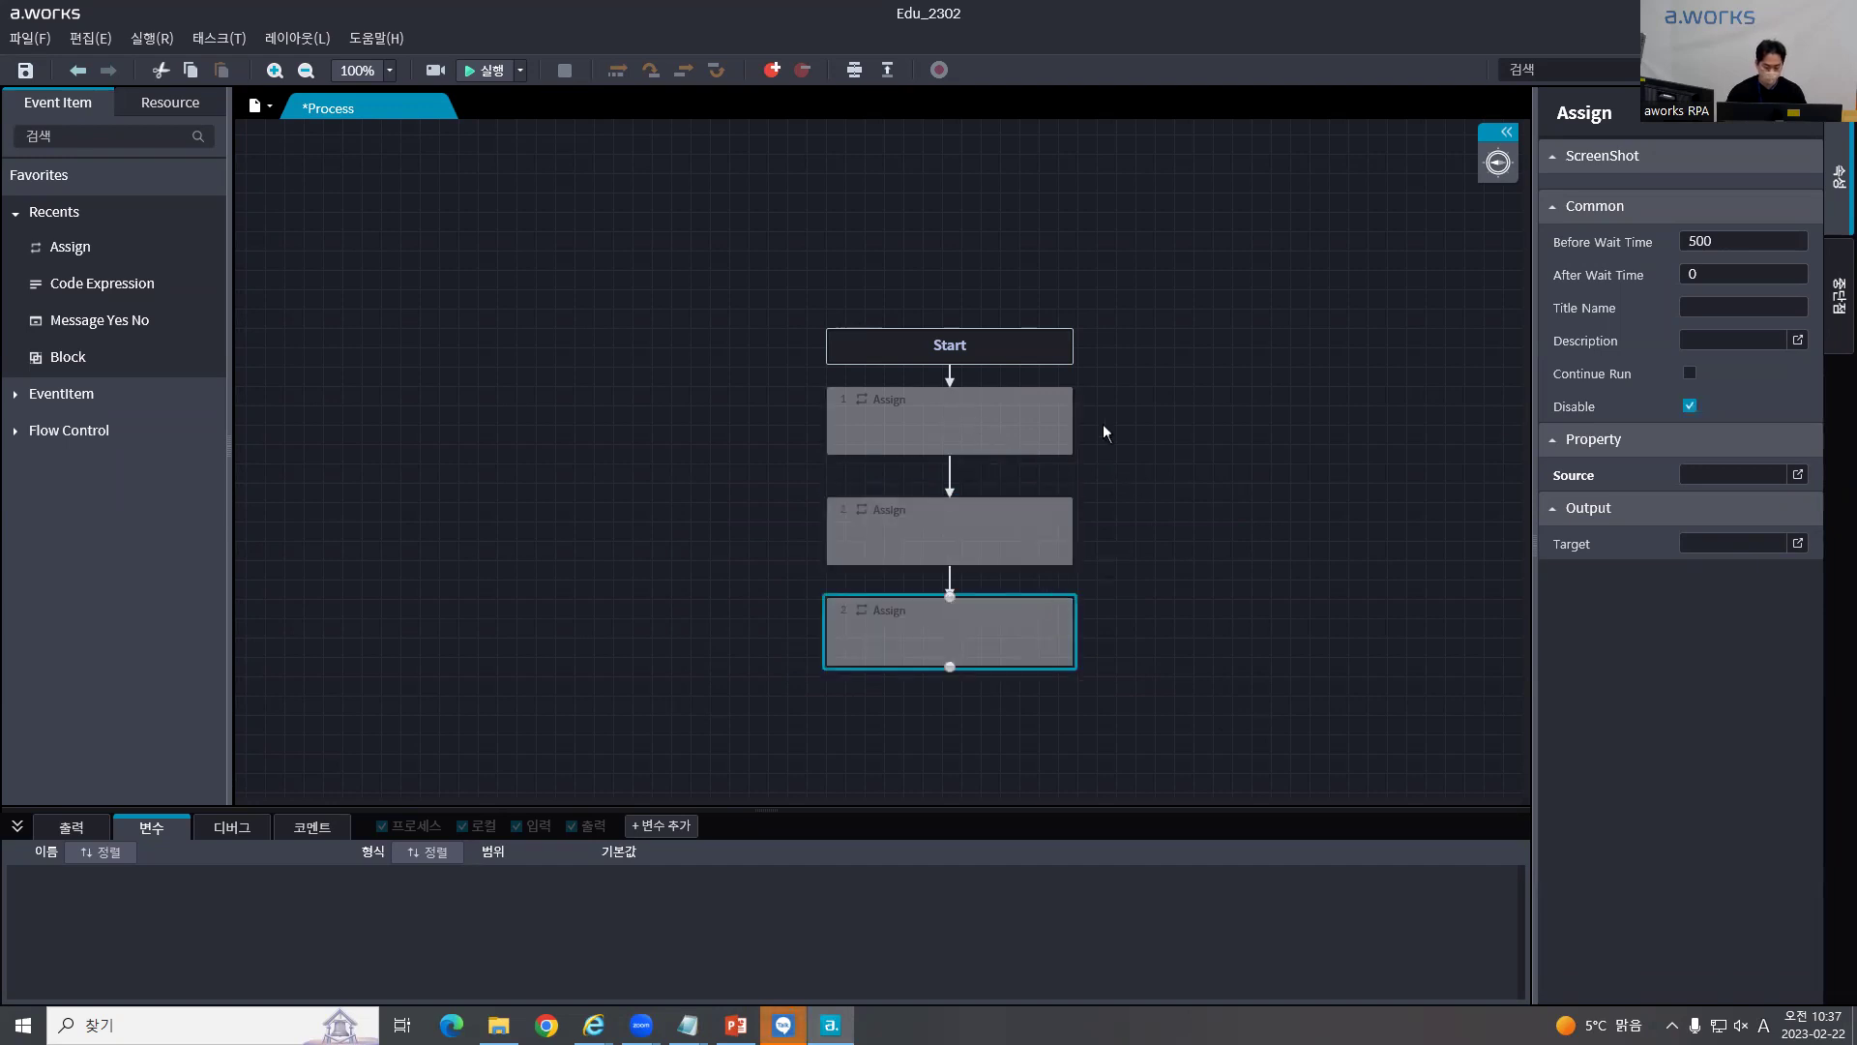
Step: Re-enable the first, second and third Assign items one after the other
click(1000, 414)
key(ctrl+d)
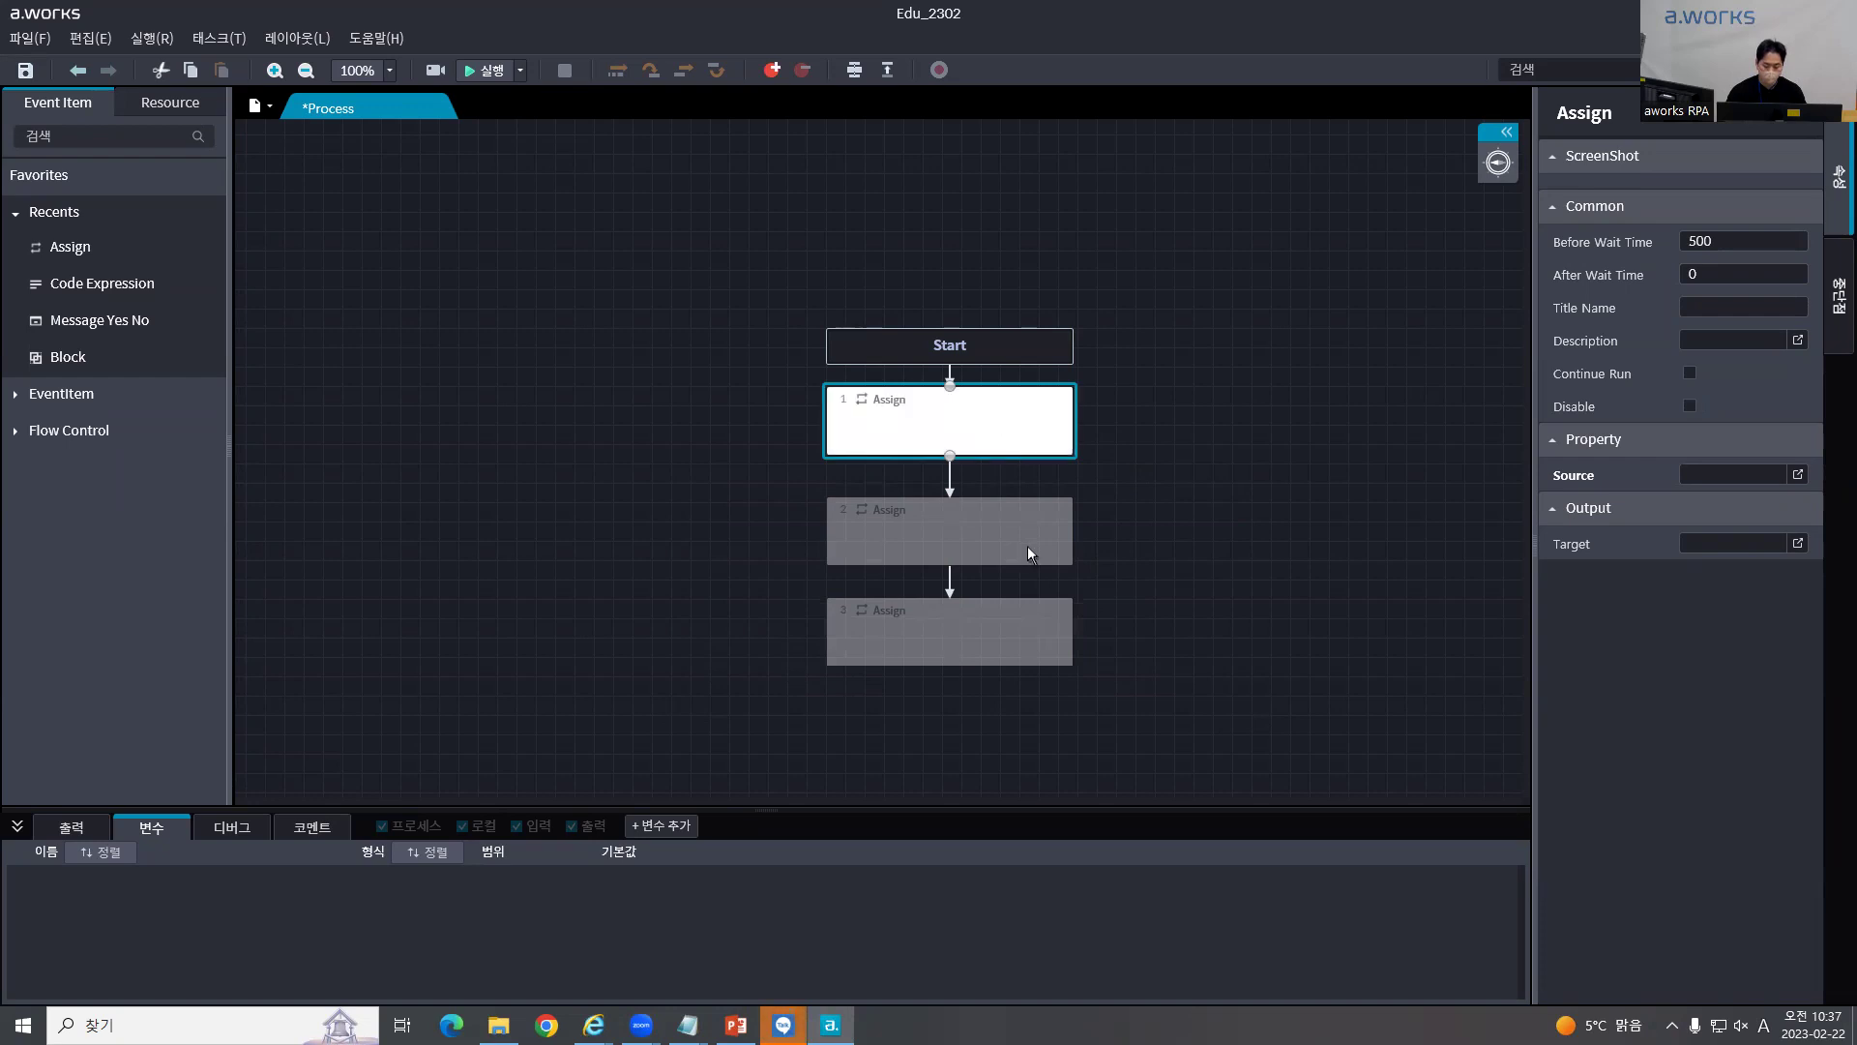
click(1007, 526)
key(ctrl+d)
click(1002, 611)
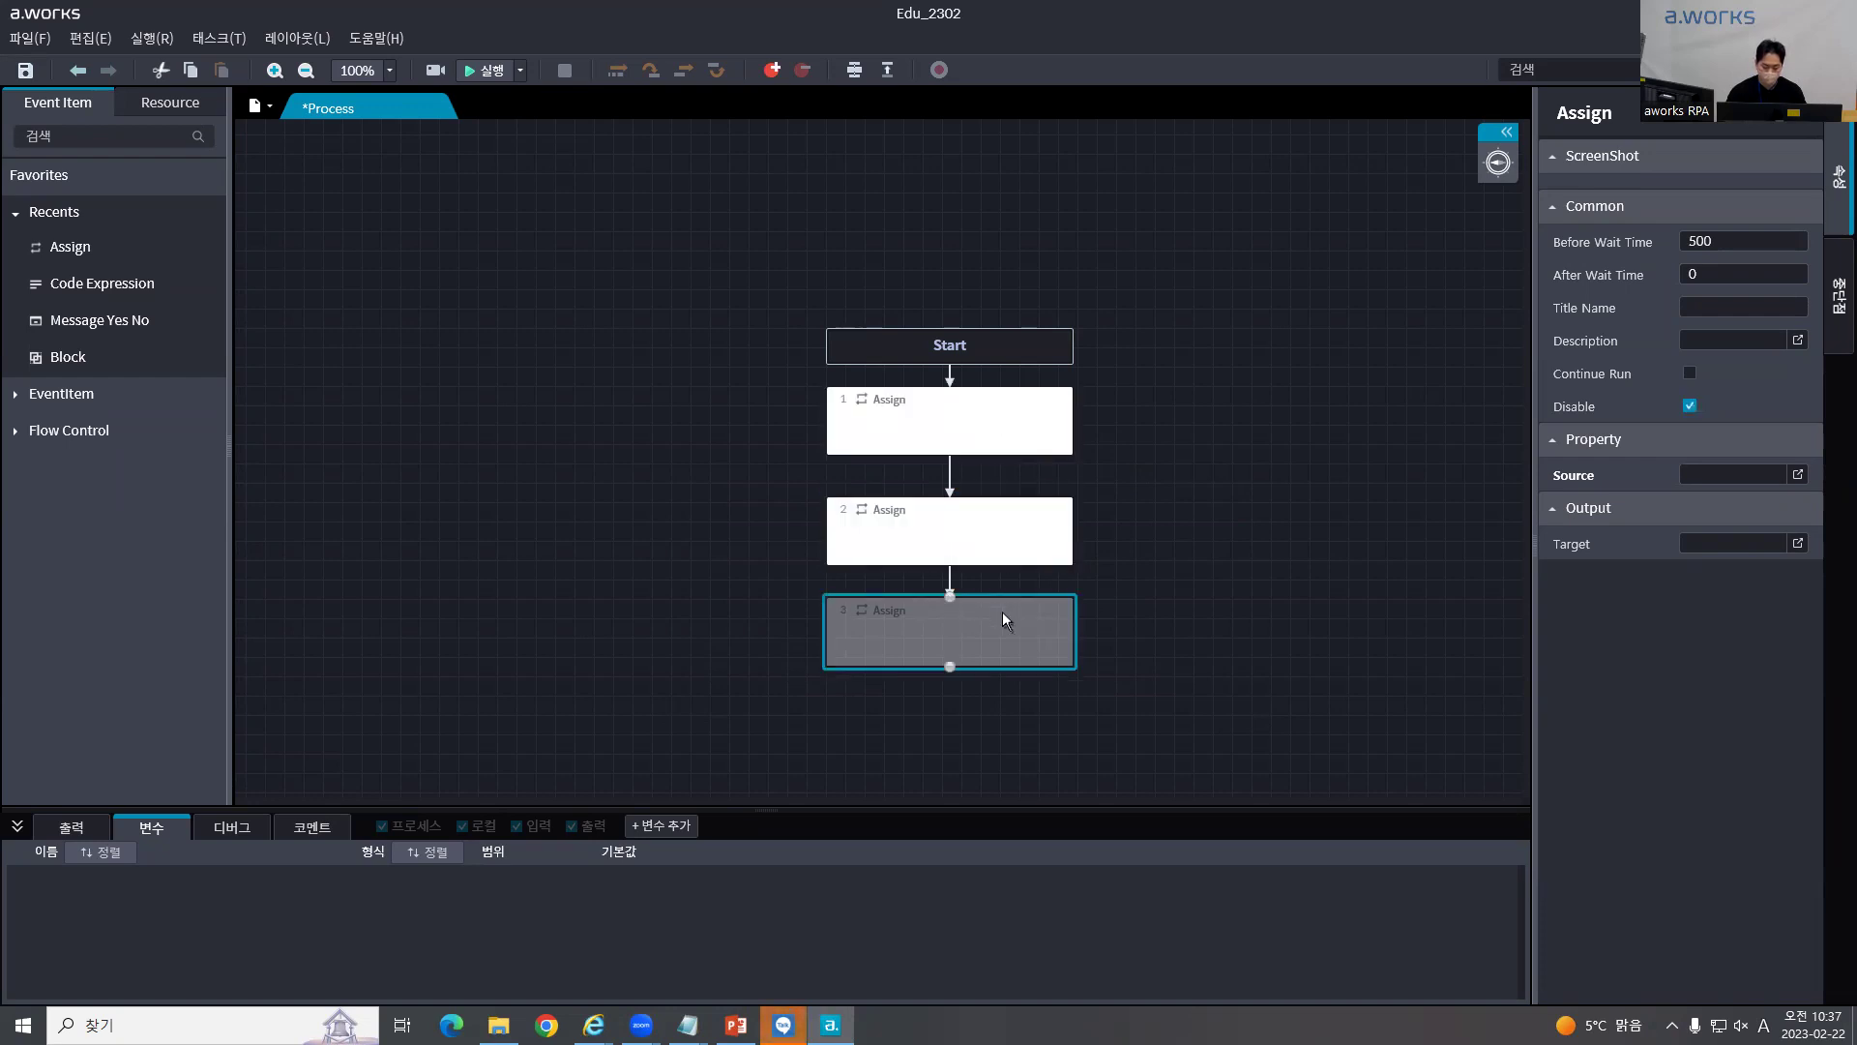
key(ctrl+d)
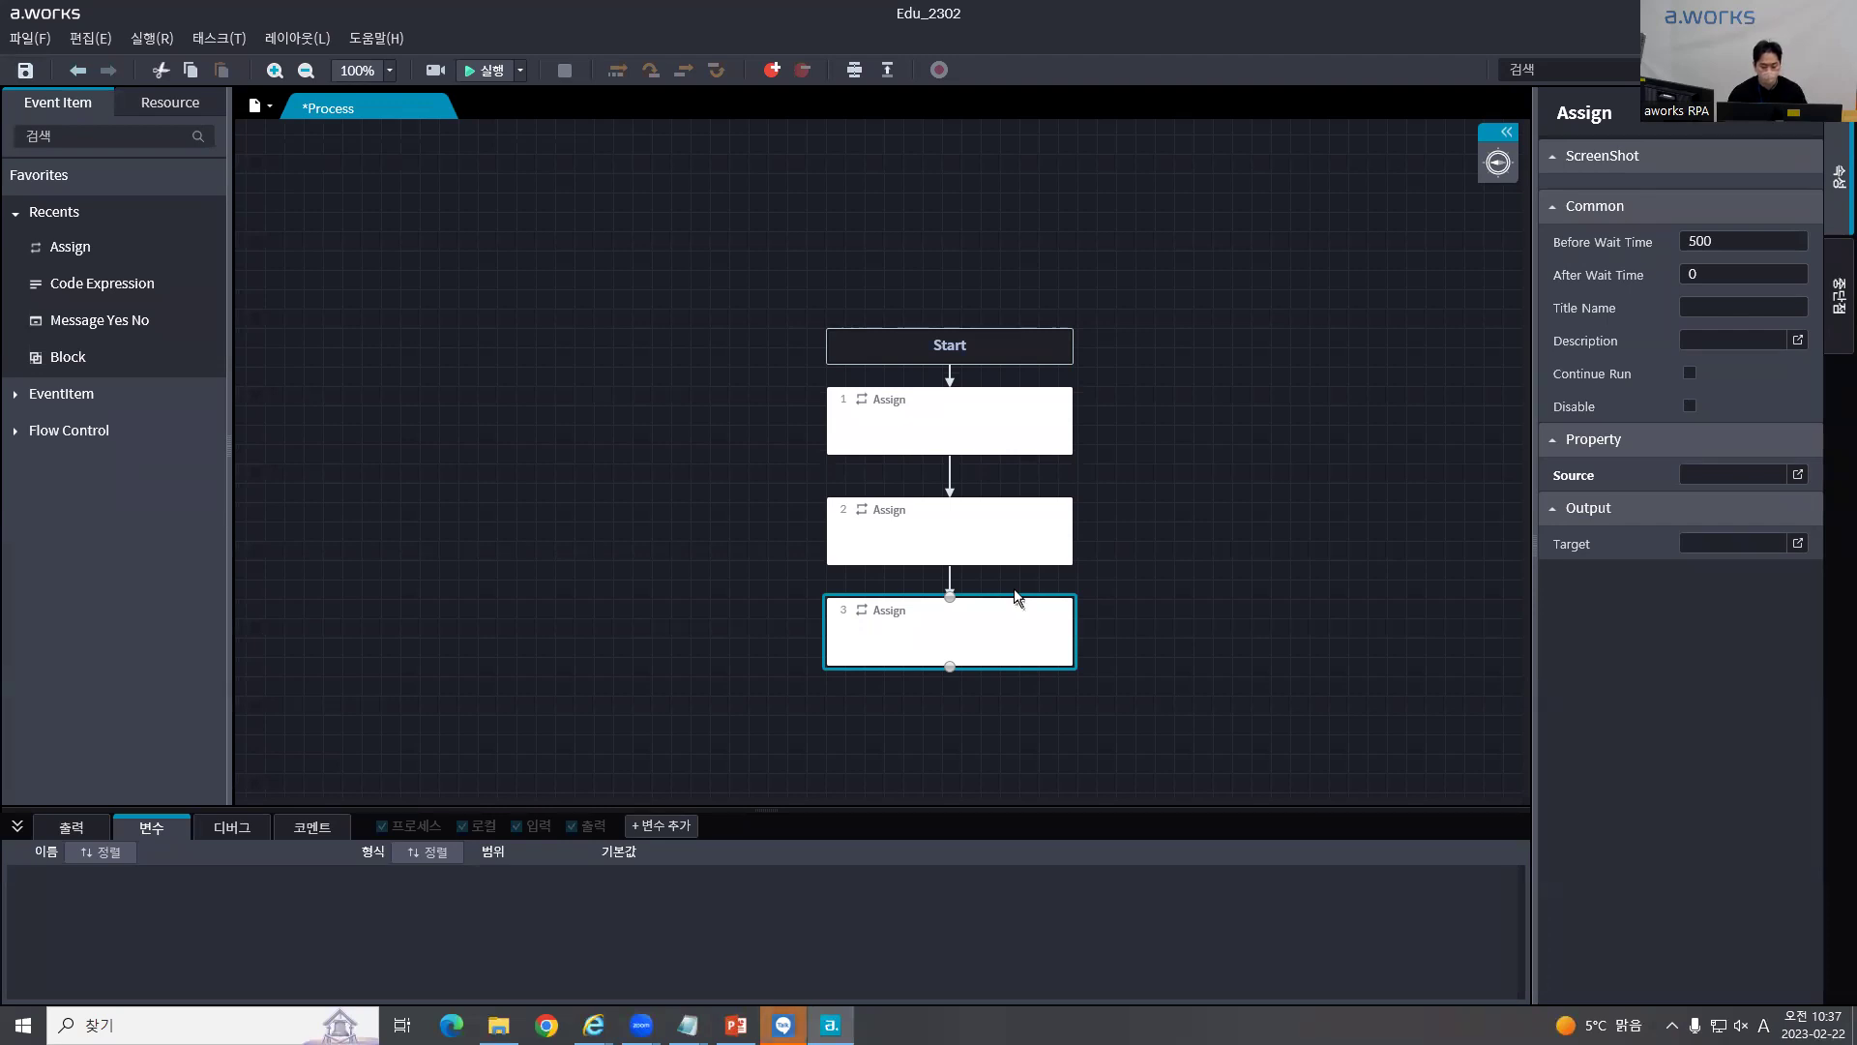
Step: Delete all three Assign items, check the group (그룹) options with nothing selected, and undo the deletion
drag(1151, 702, 634, 402)
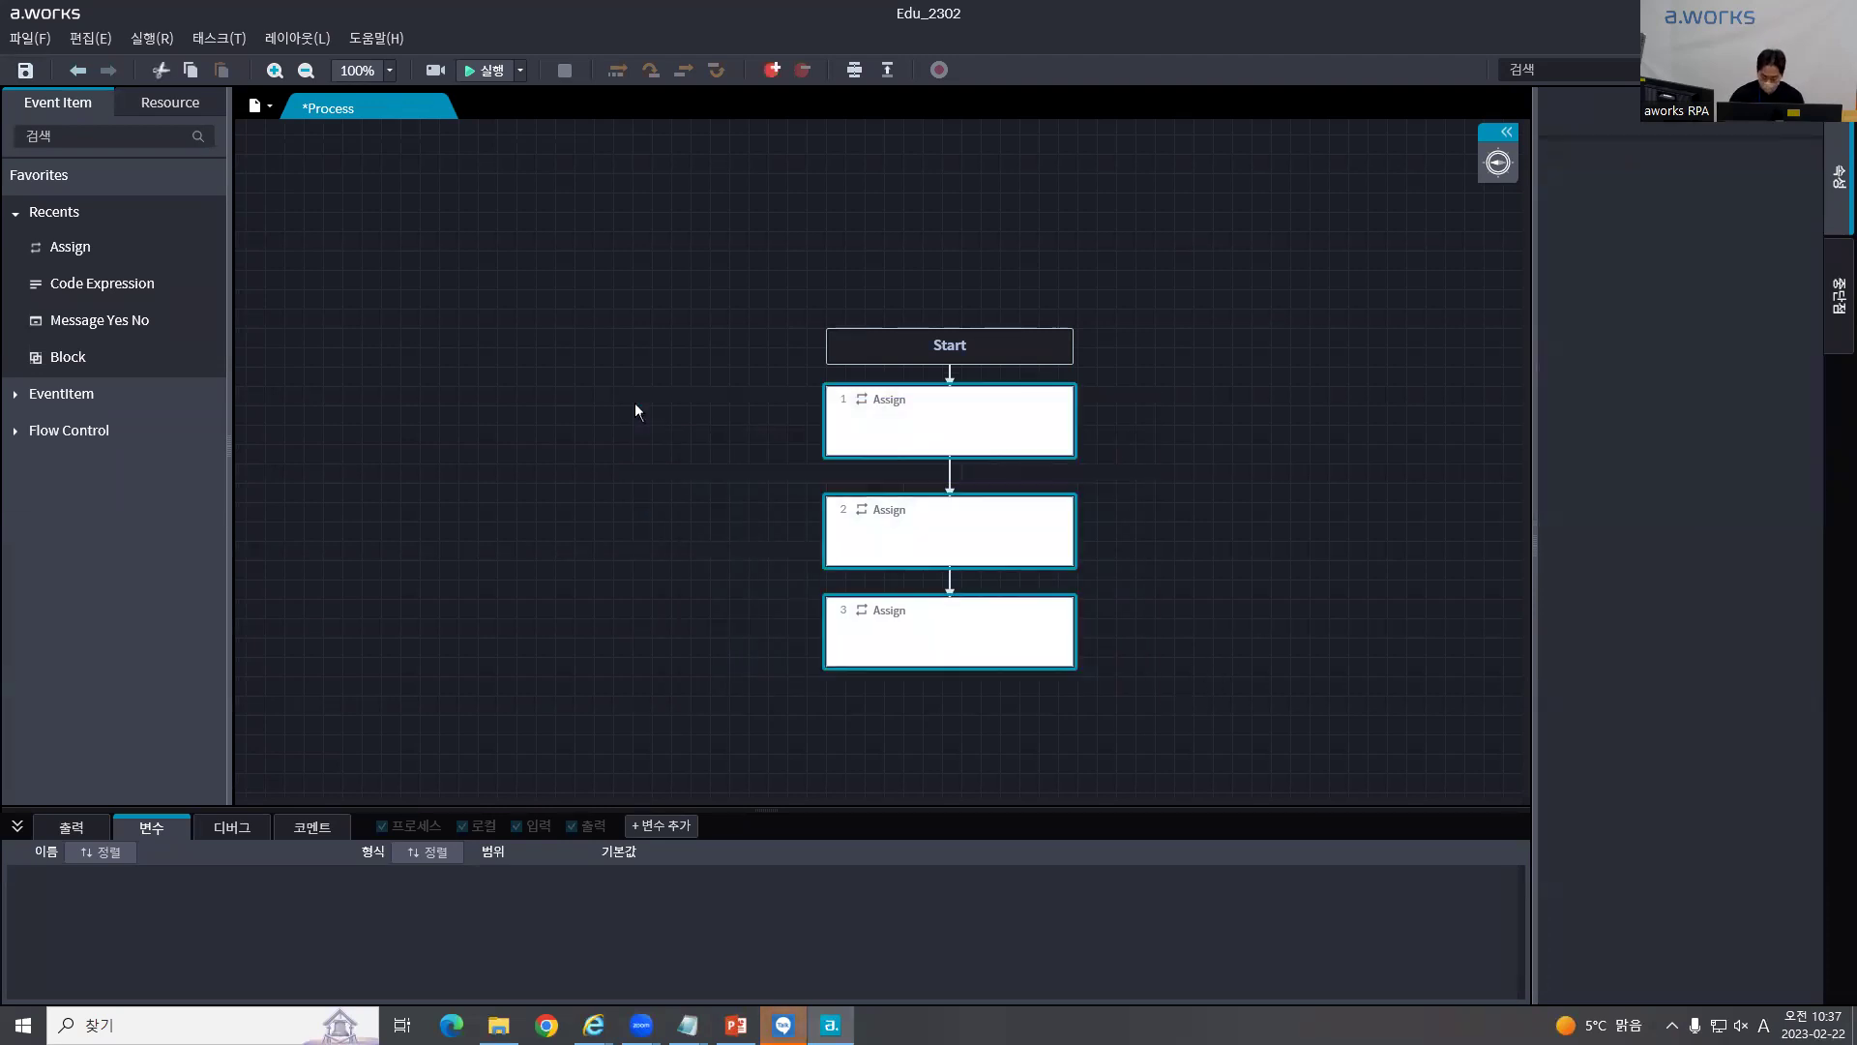
key(Delete)
click(90, 38)
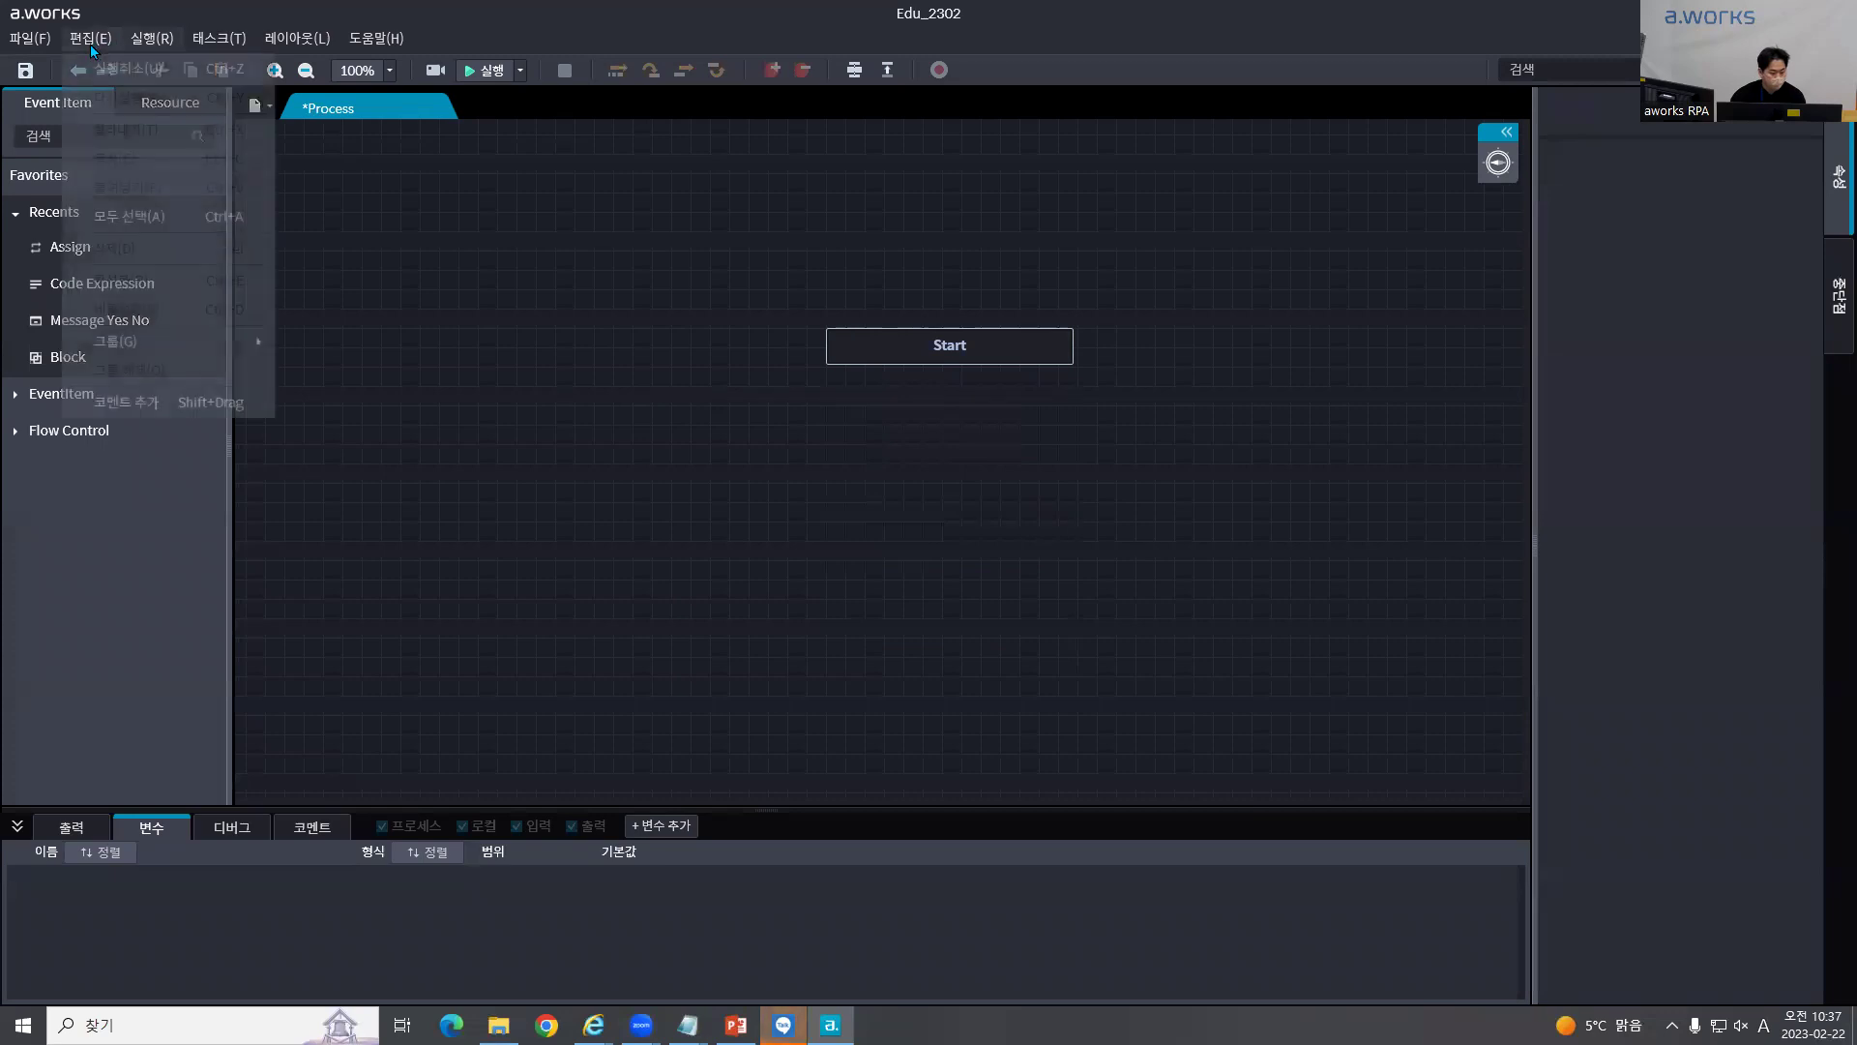
mouse_move(173, 340)
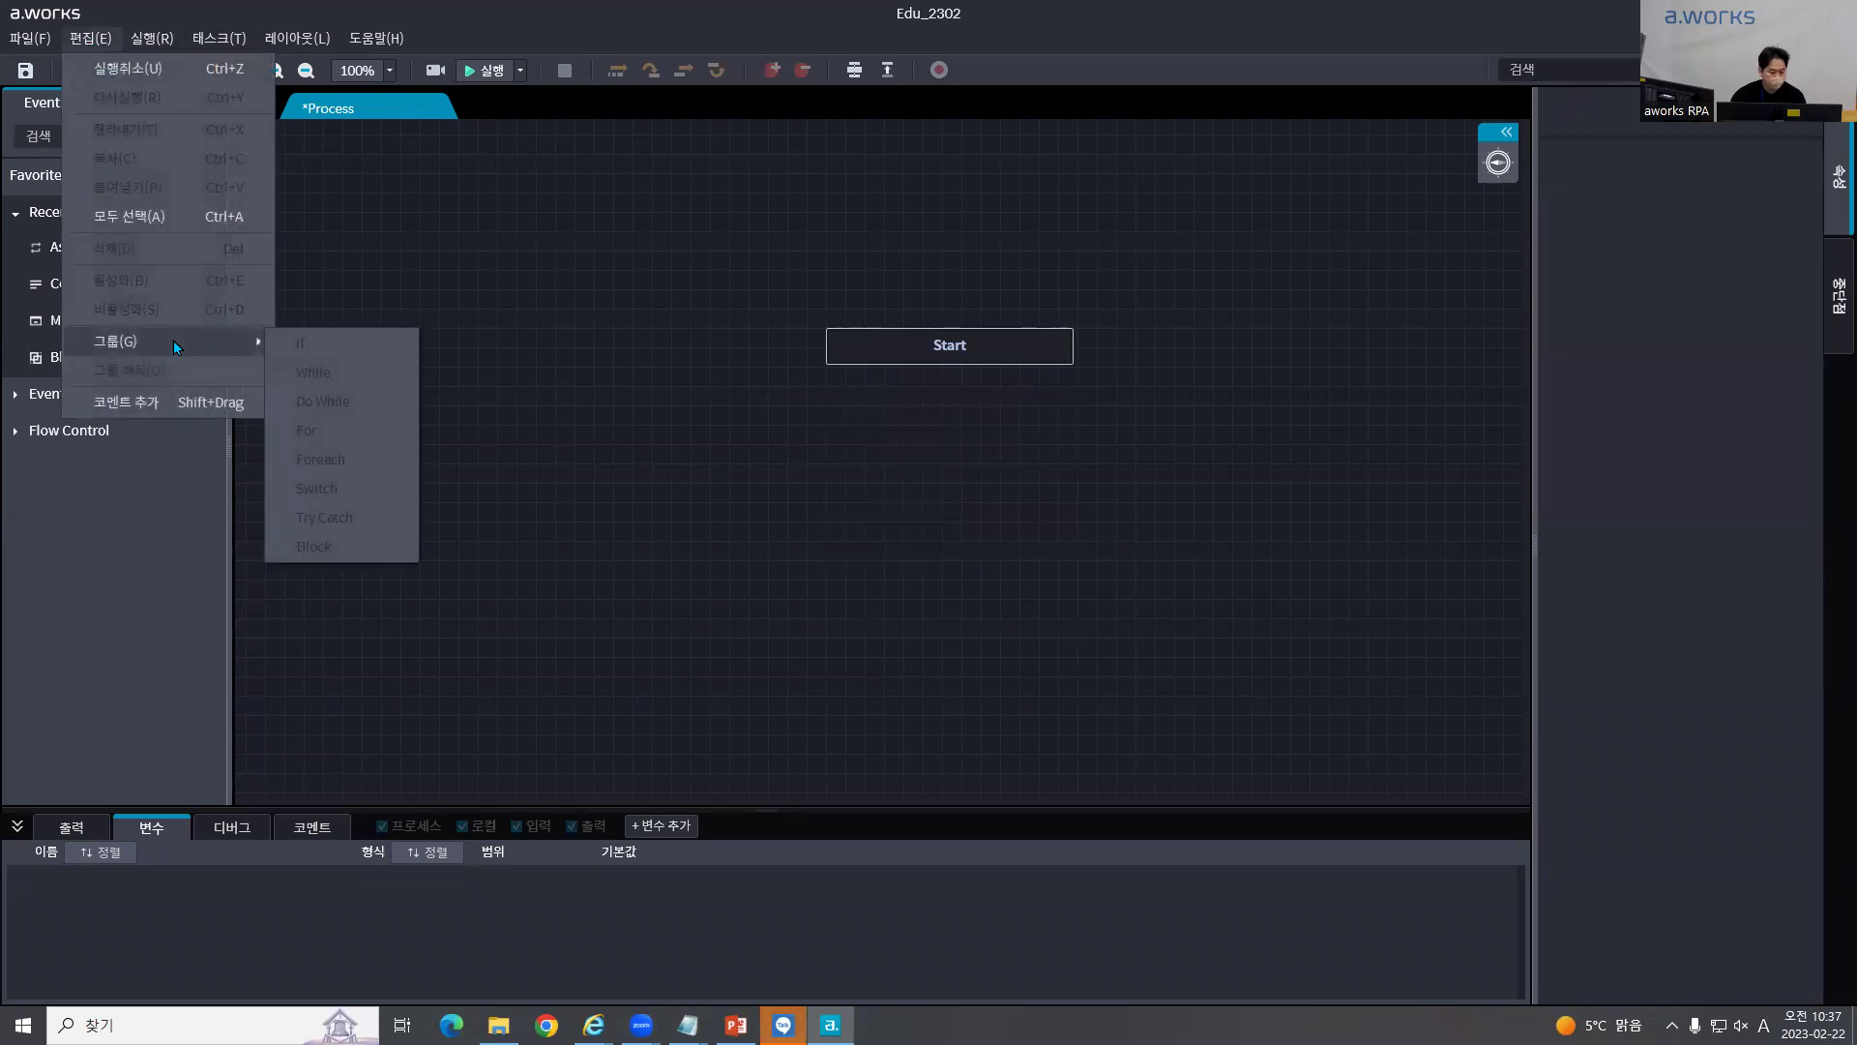
click(642, 414)
drag(72, 247, 648, 407)
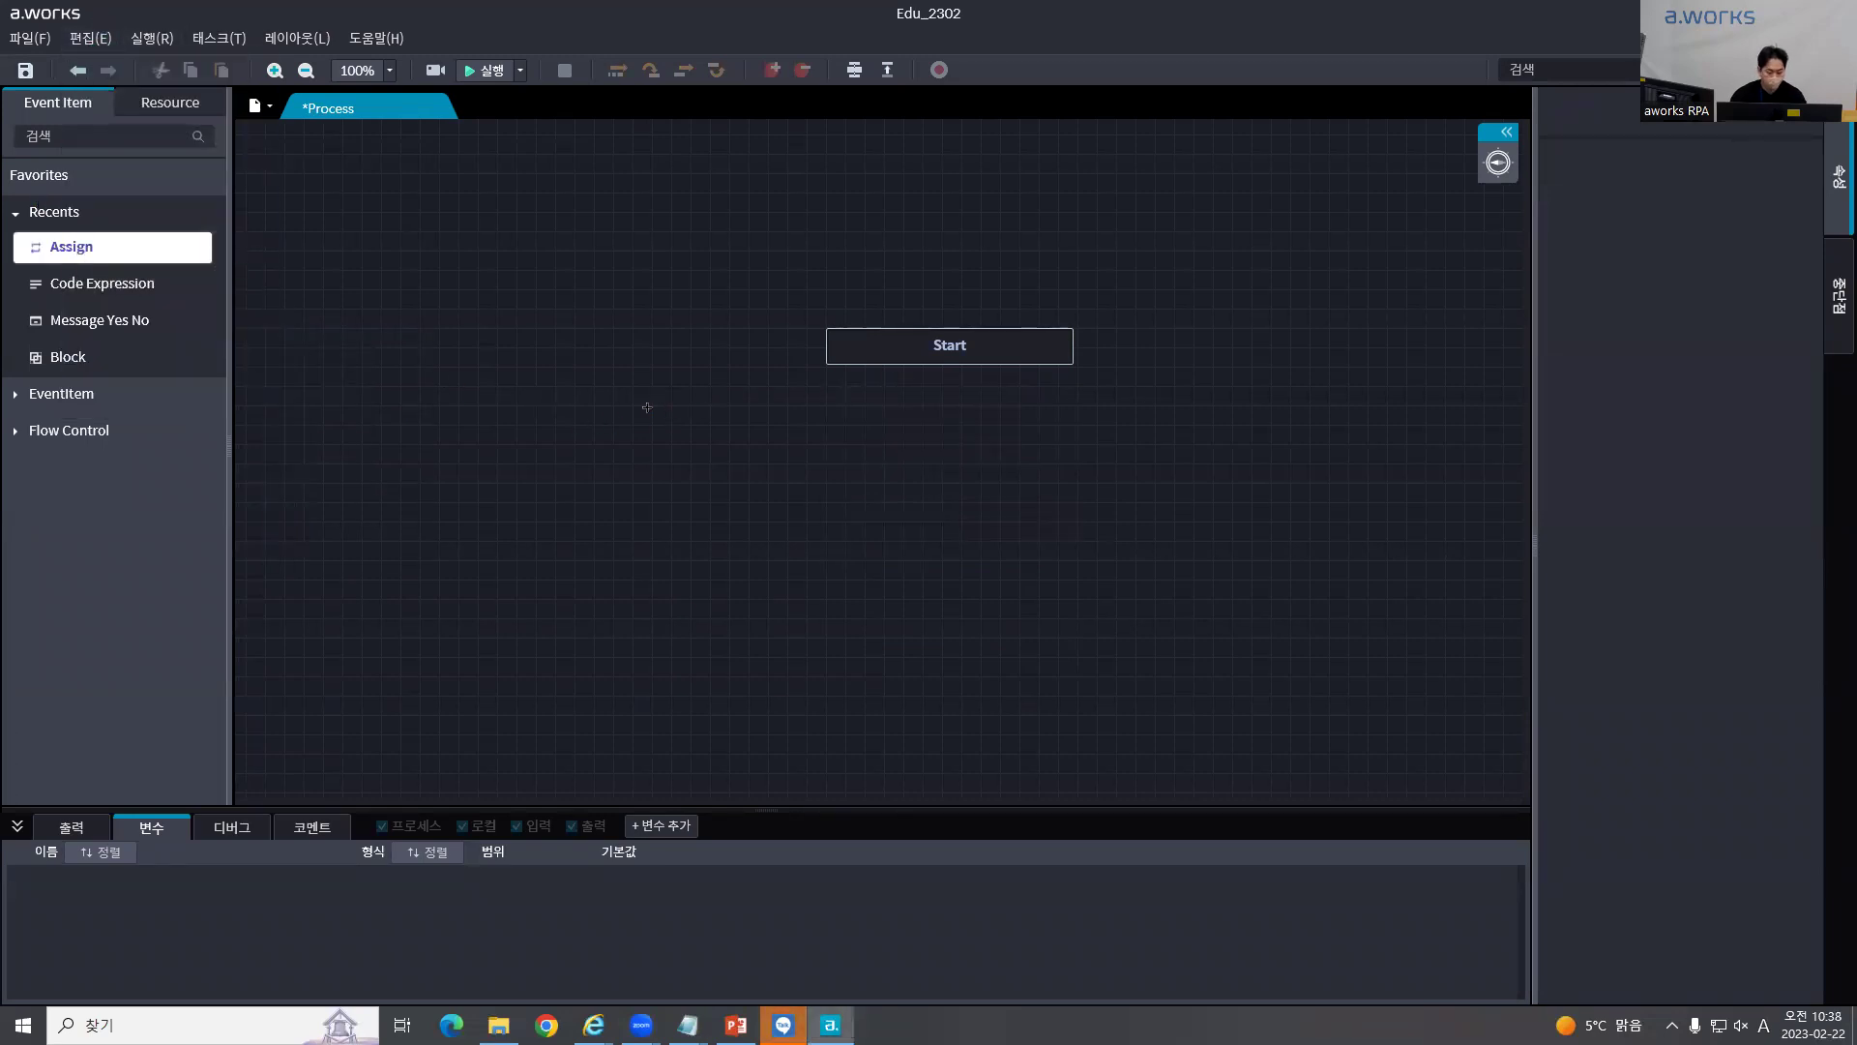
key(ctrl+z)
Step: Group the three Assign items into a Block
drag(1195, 754, 674, 368)
click(79, 43)
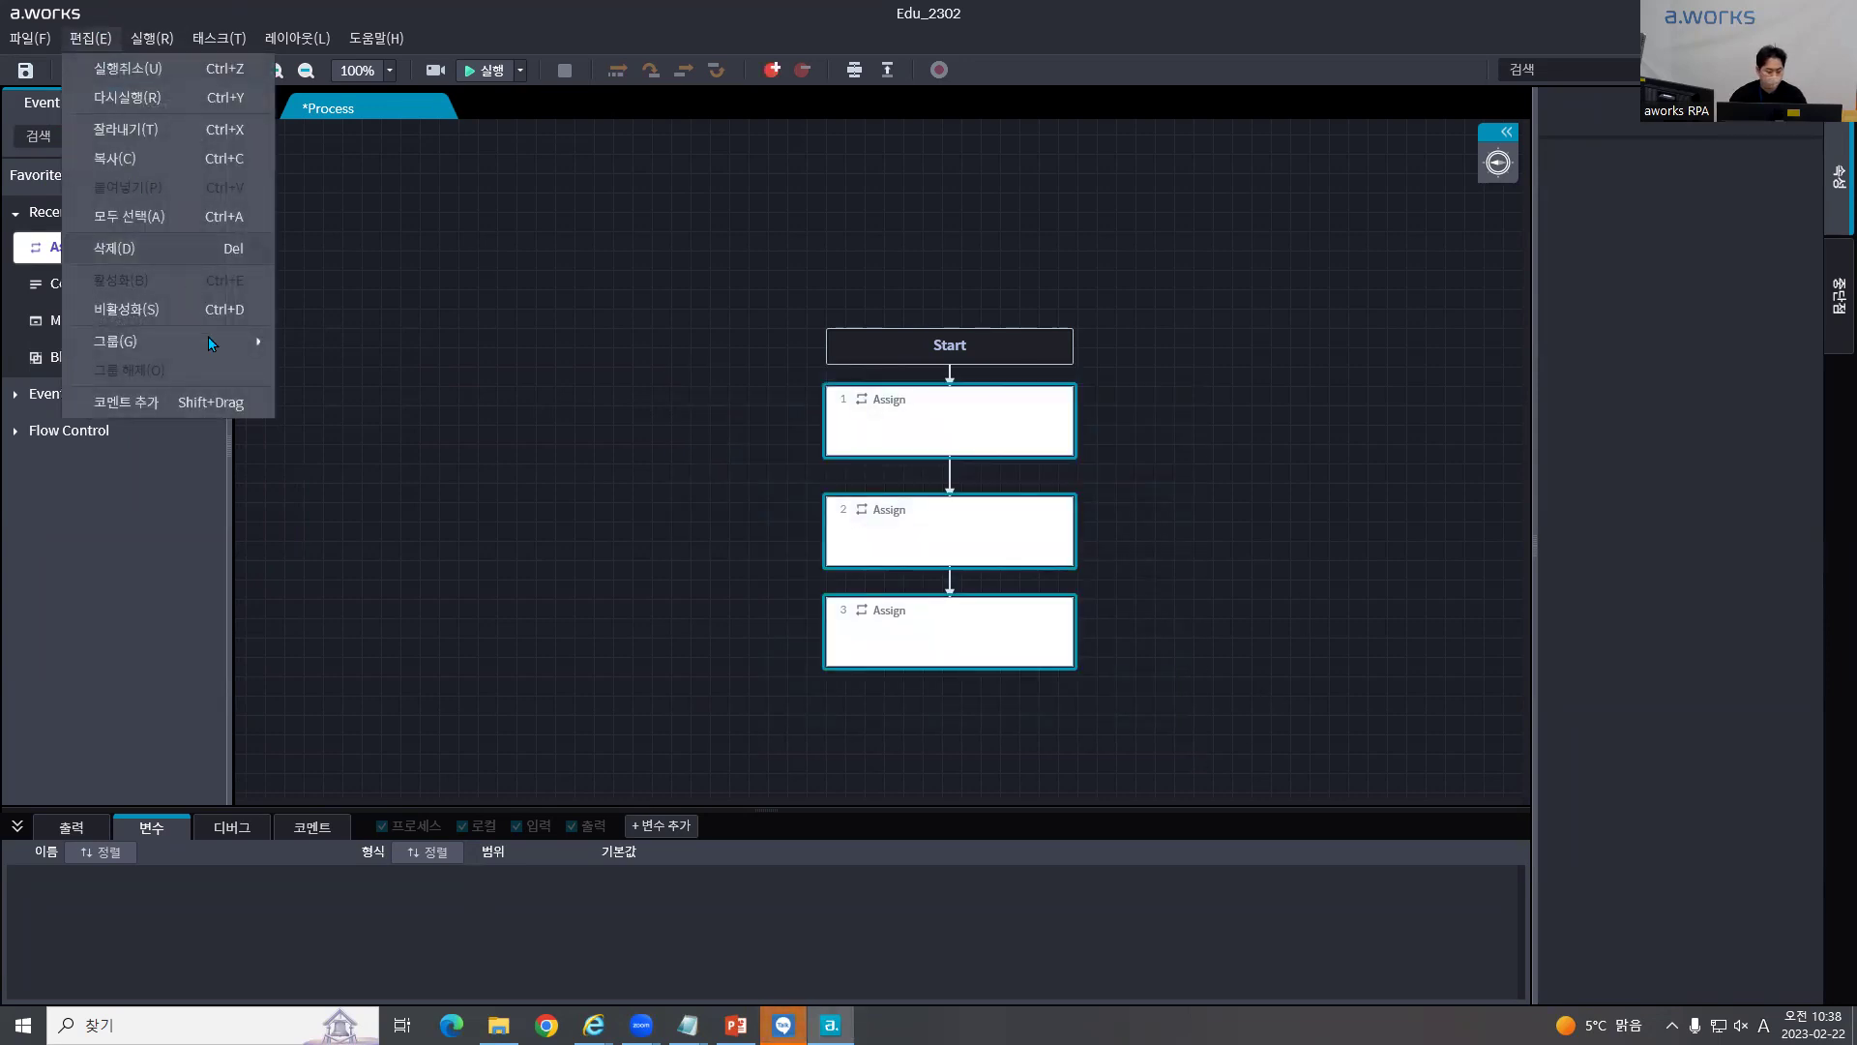
mouse_move(211, 339)
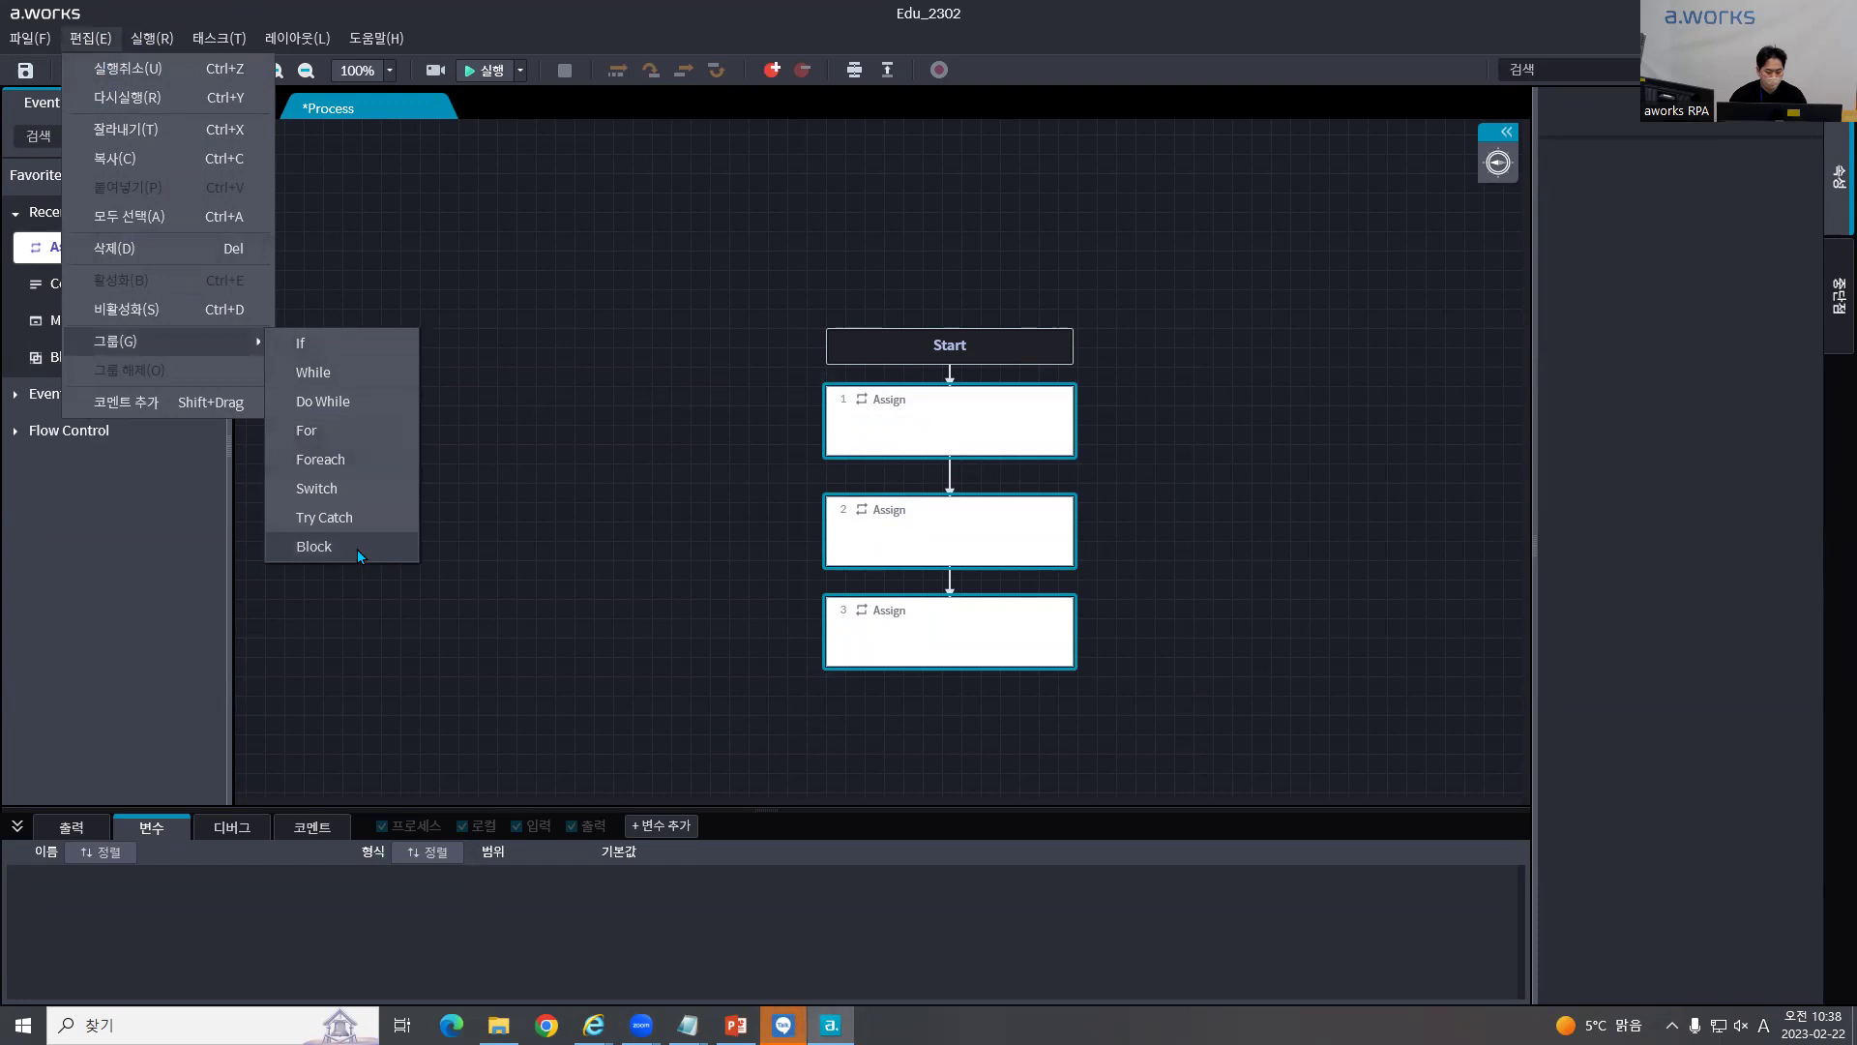
click(315, 546)
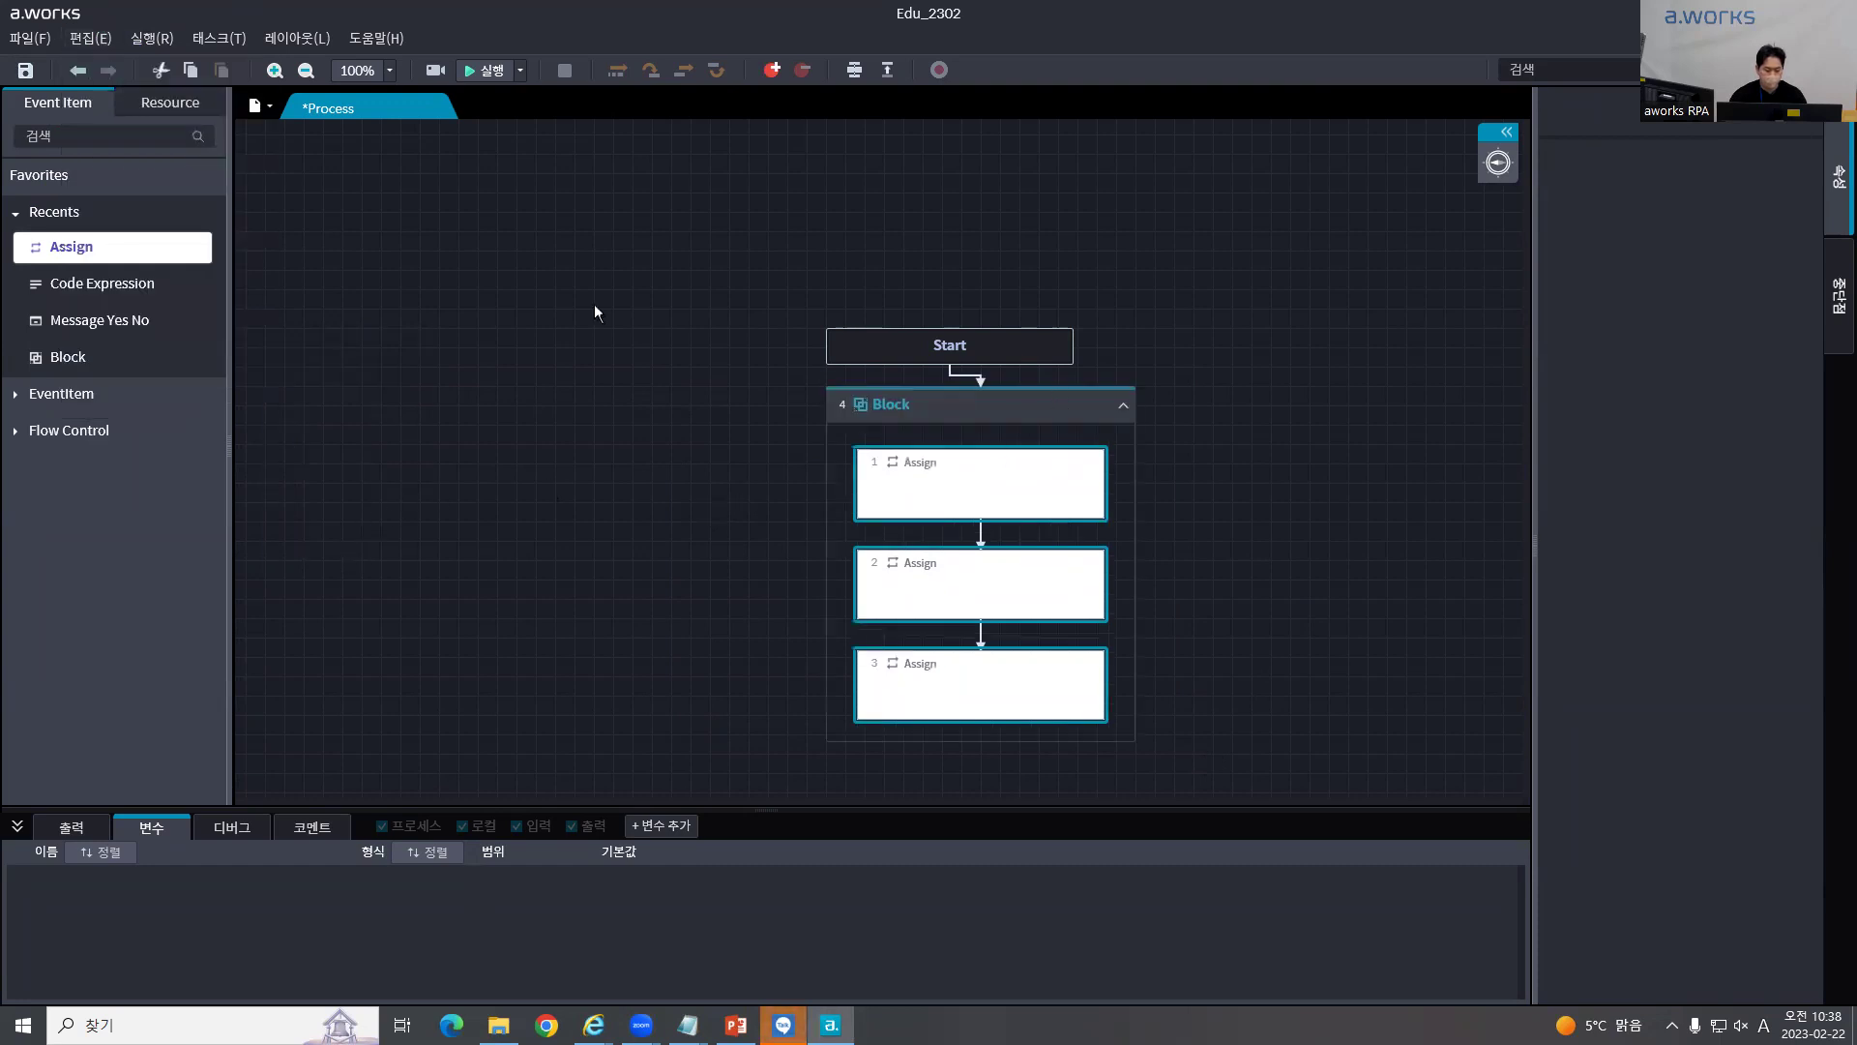
Step: Group the three Assign items inside the Block into an If
click(90, 38)
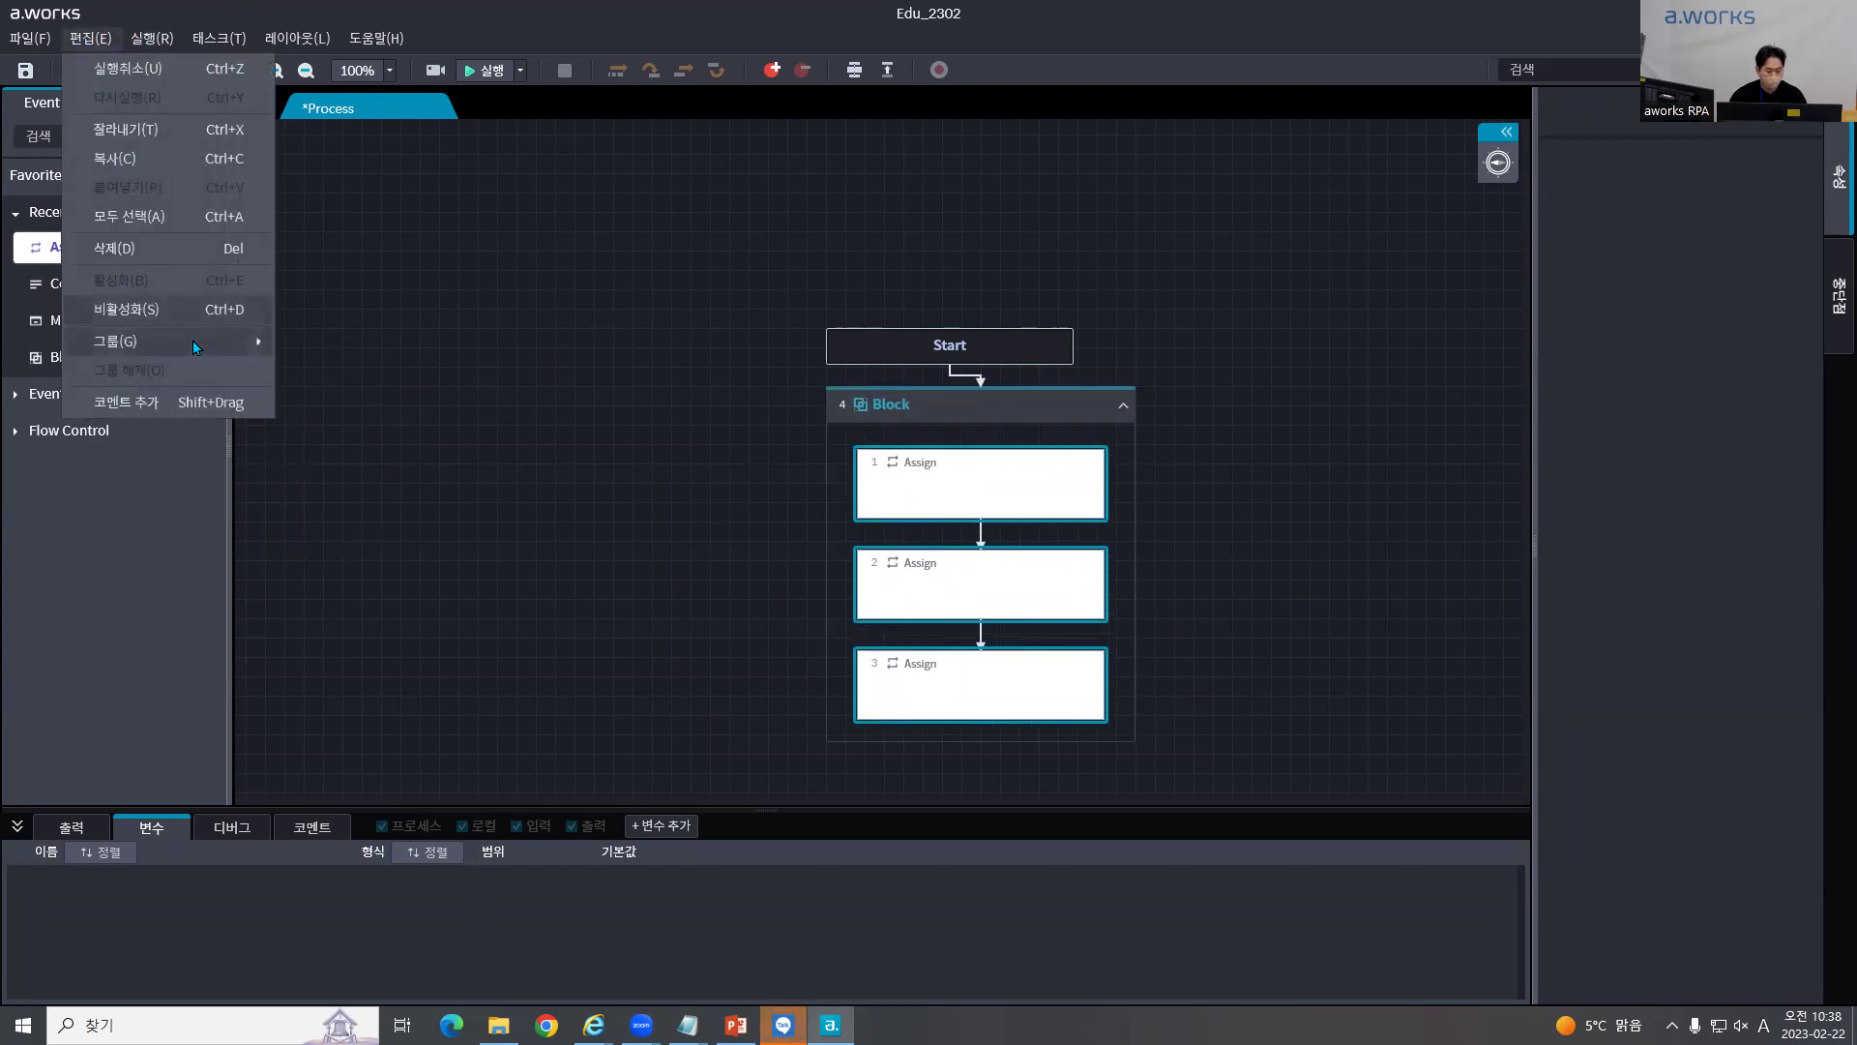
mouse_move(194, 341)
click(343, 346)
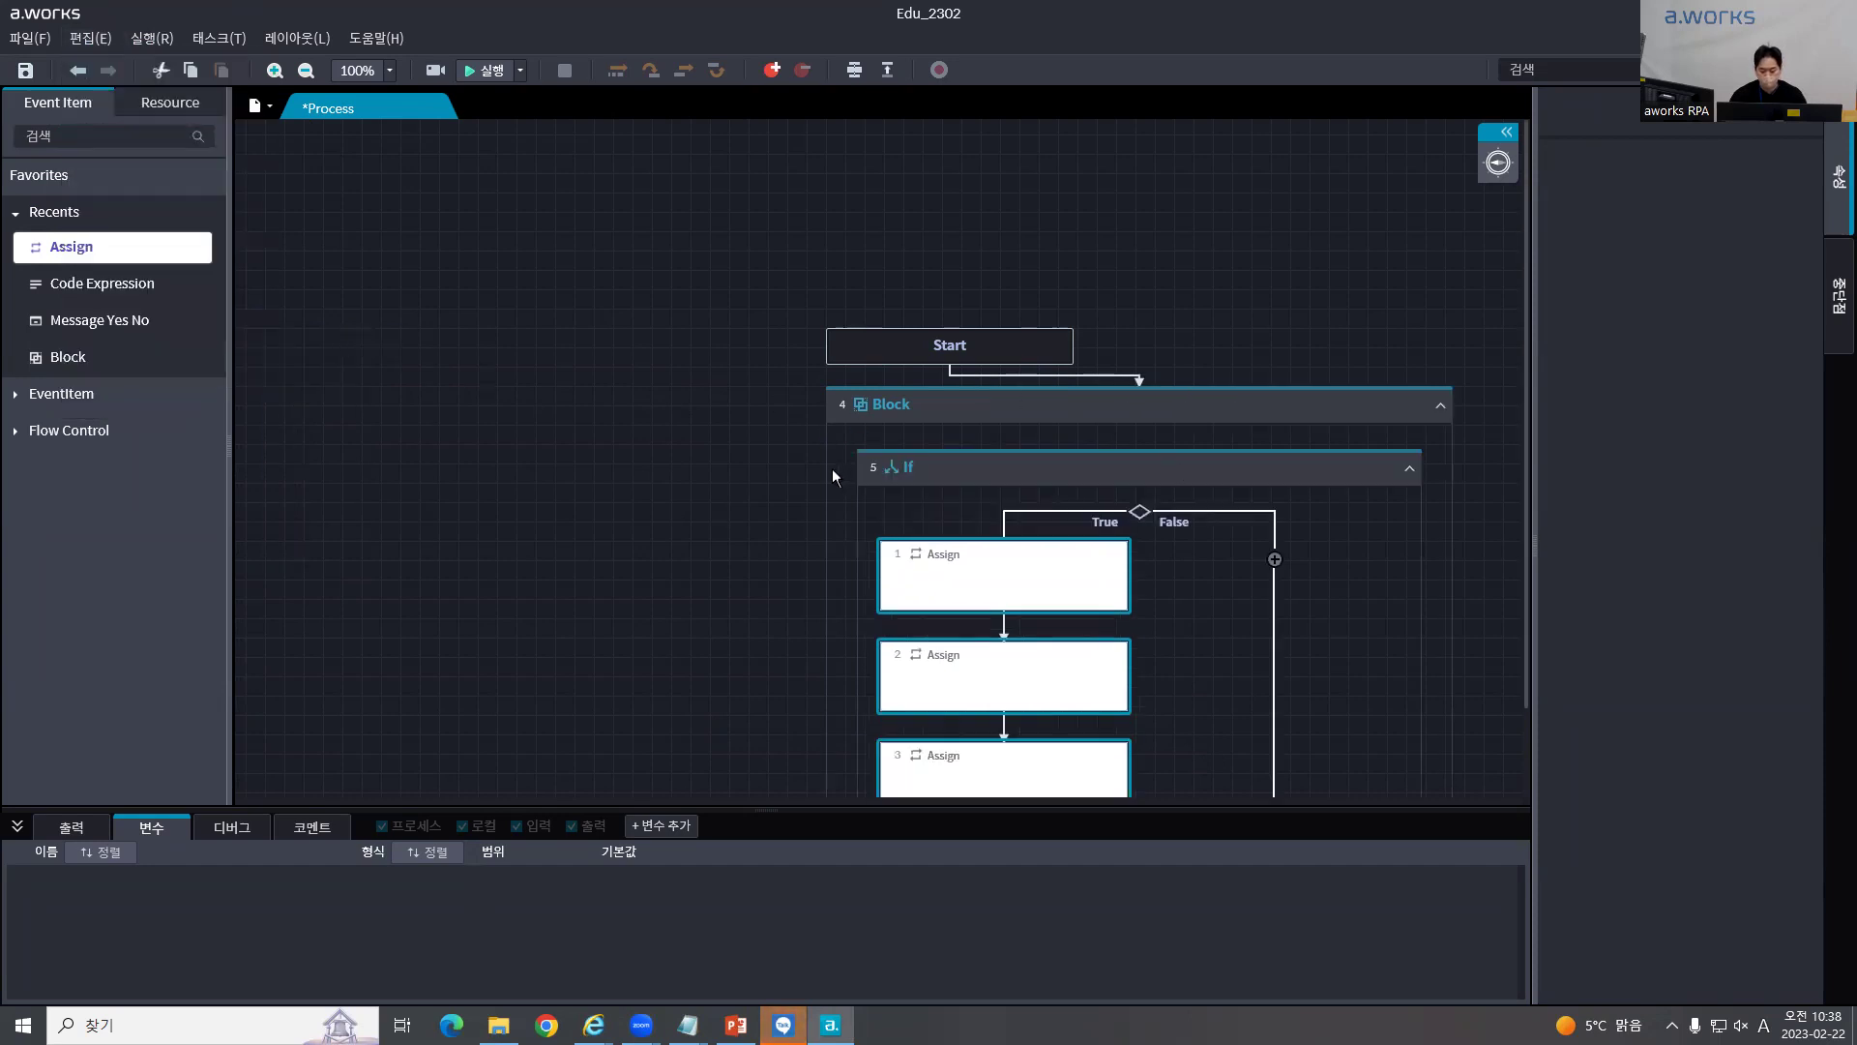
Step: Undo the If and Block groupings and delete all three Assign items below Start
key(ctrl+z)
key(ctrl+z)
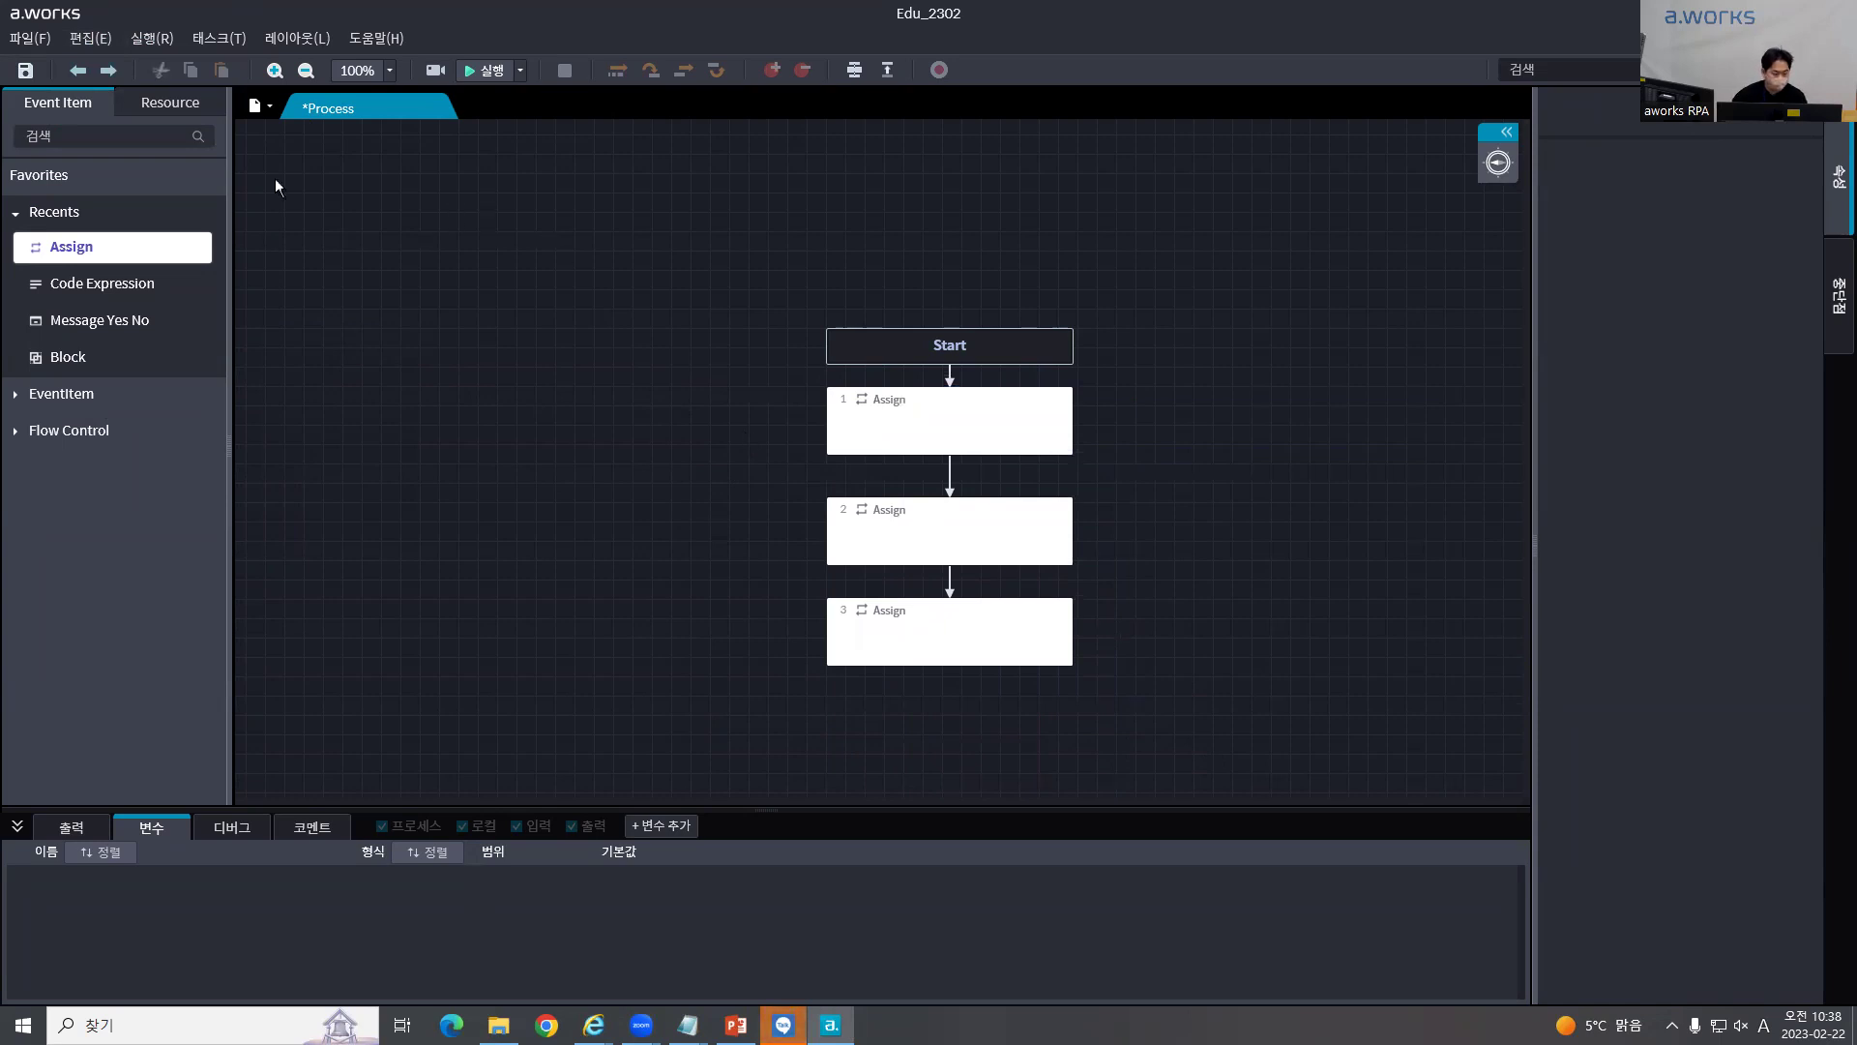
drag(698, 306, 1111, 676)
key(Delete)
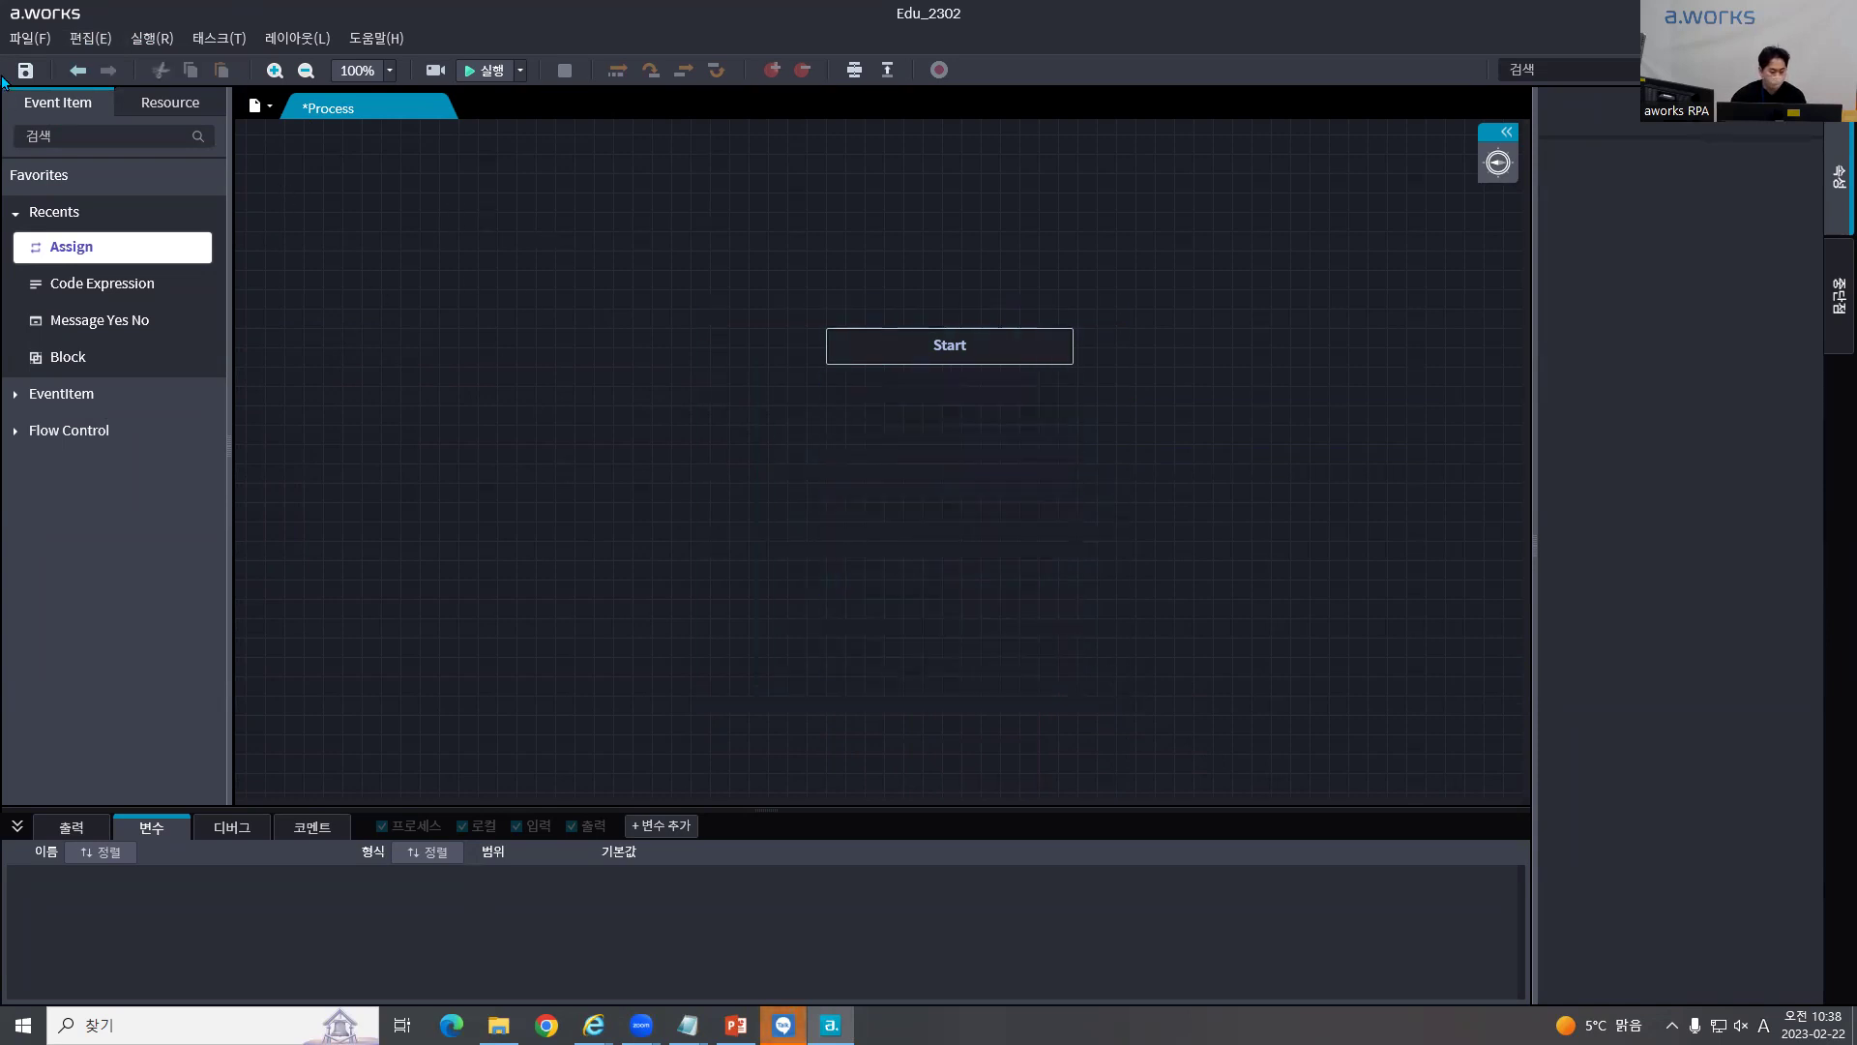
Step: Start exporting (내보내기) the process and browse File Explorer to the Export folder inside Documents > aworks
click(29, 39)
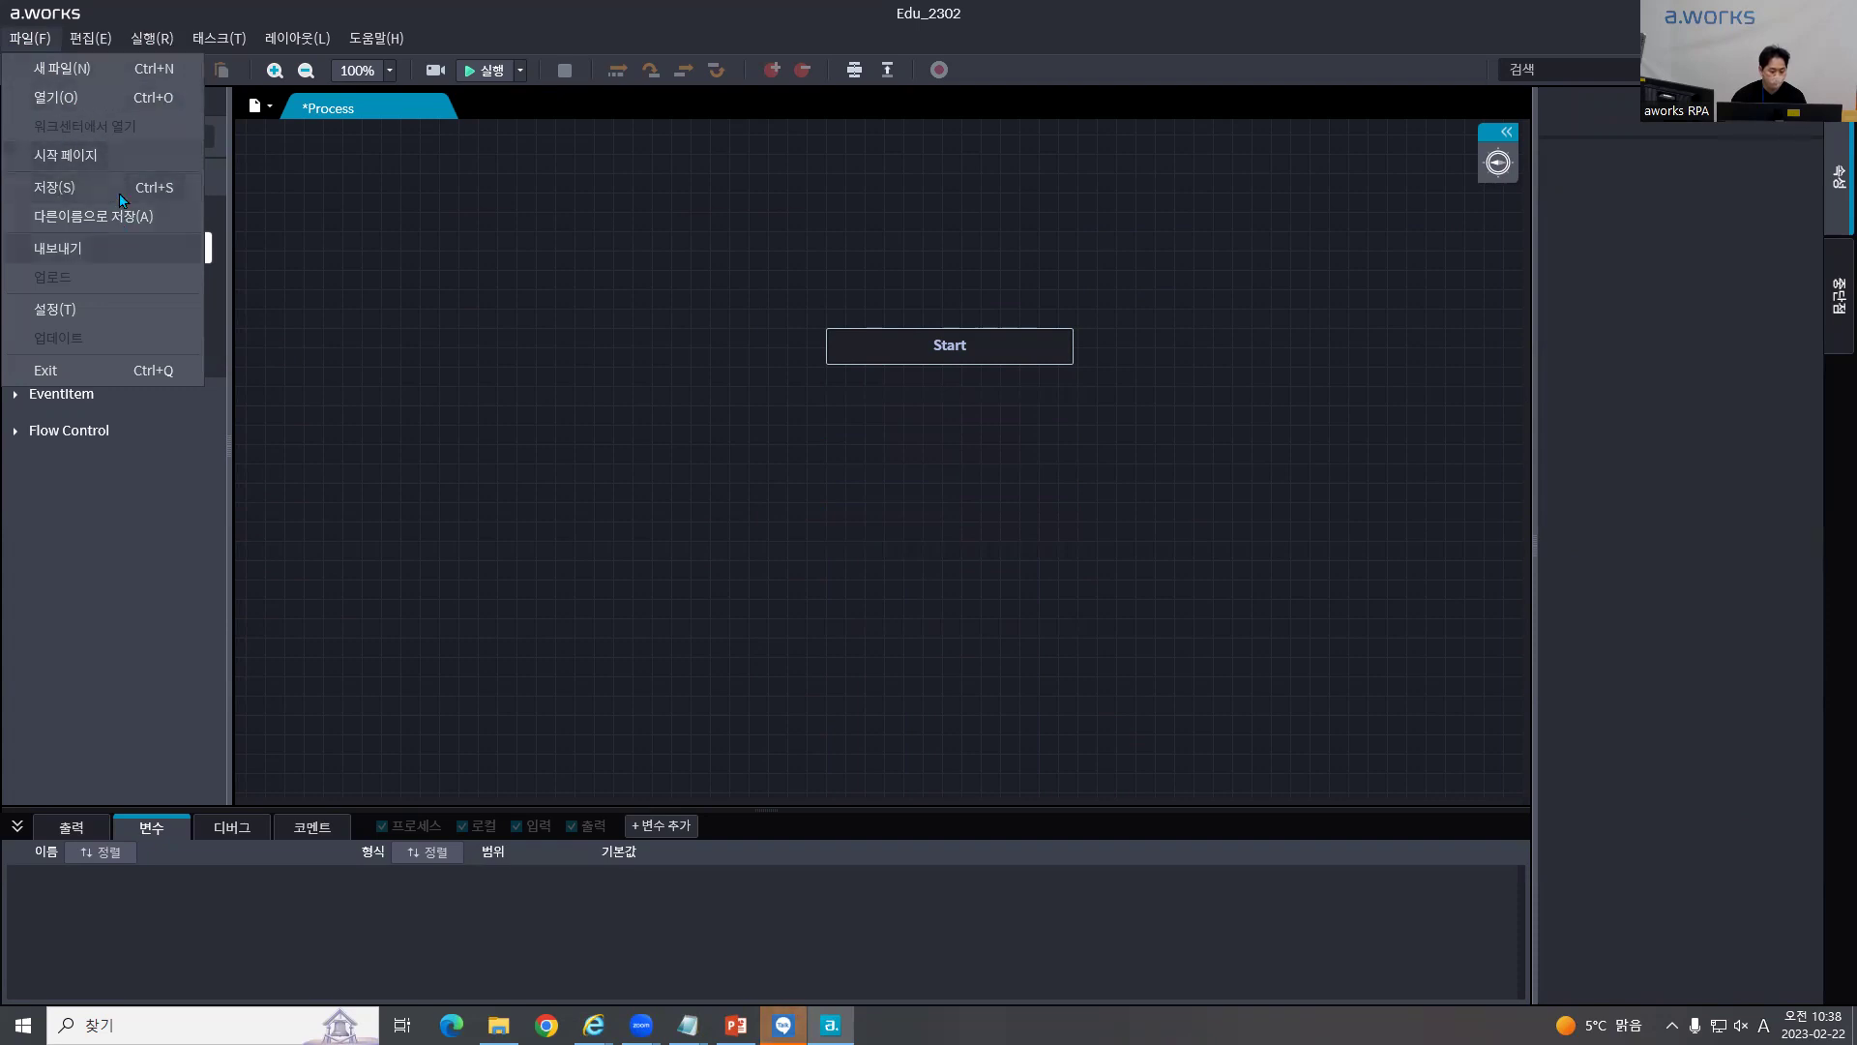
click(63, 252)
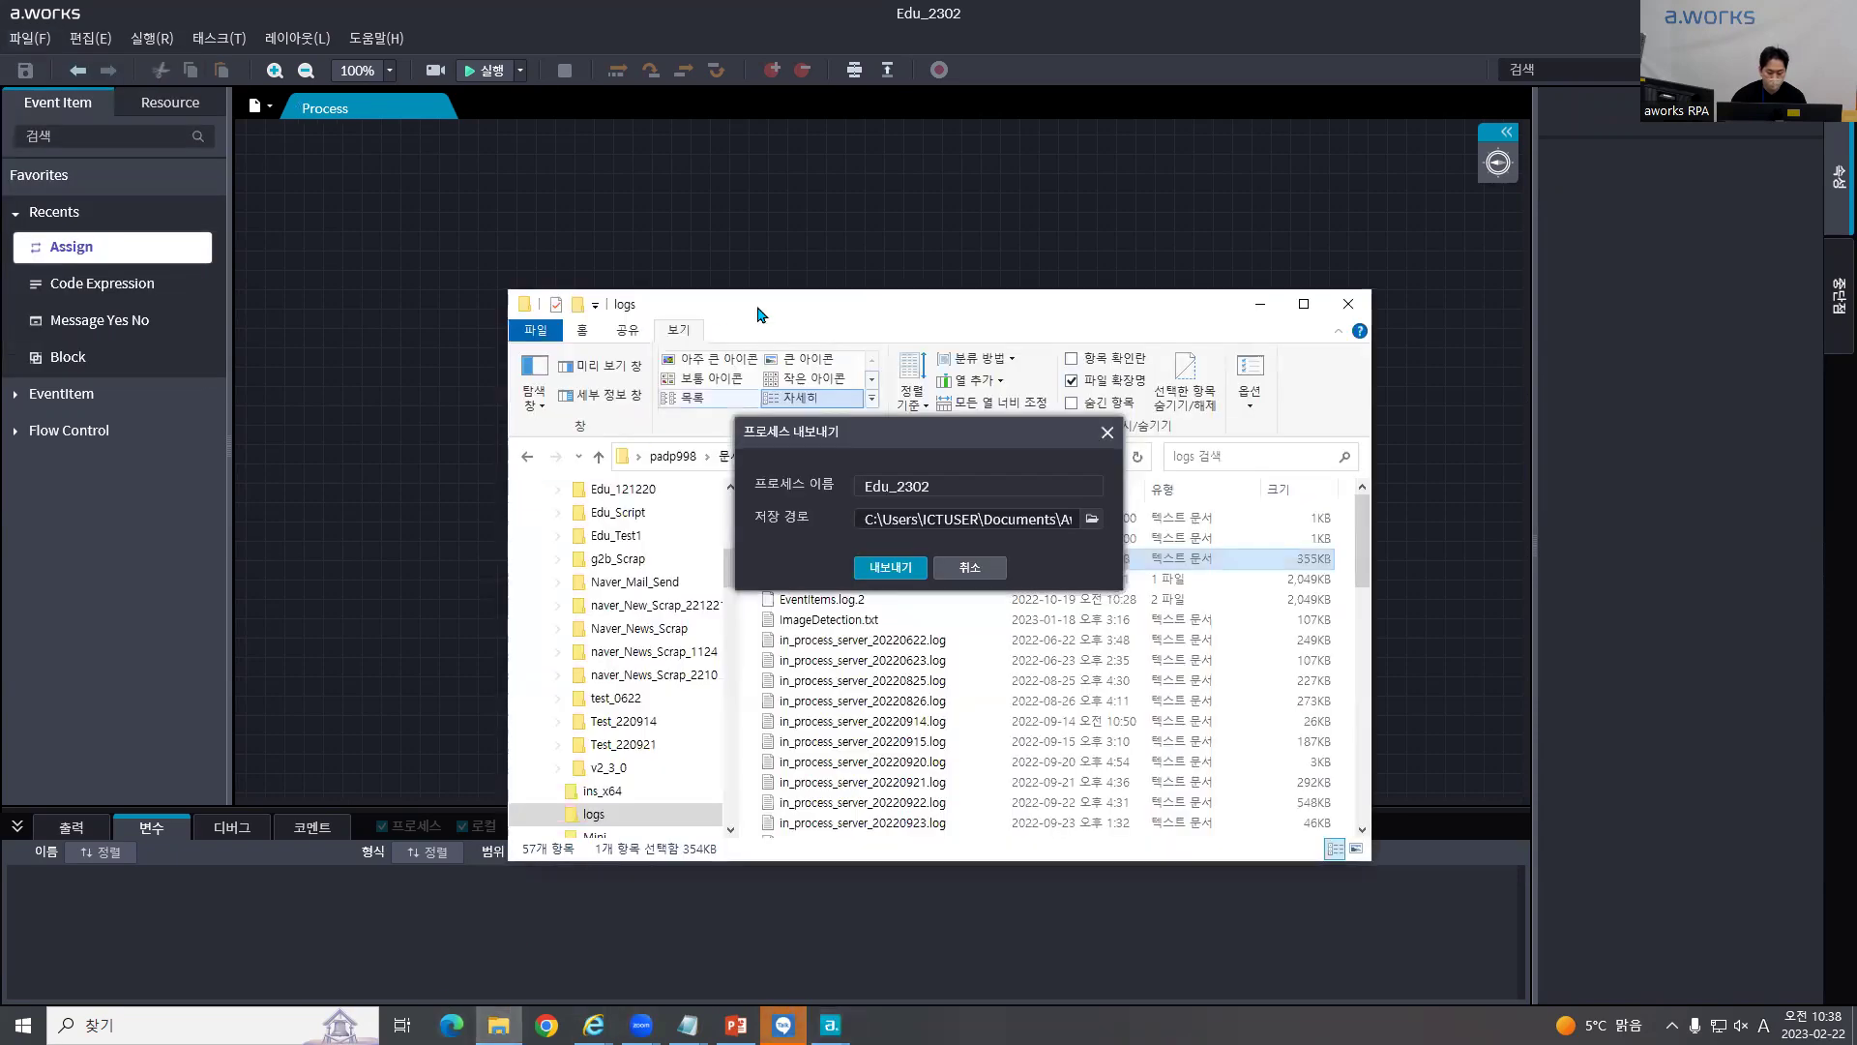
drag(760, 313, 470, 164)
scroll(358, 391, up, 5)
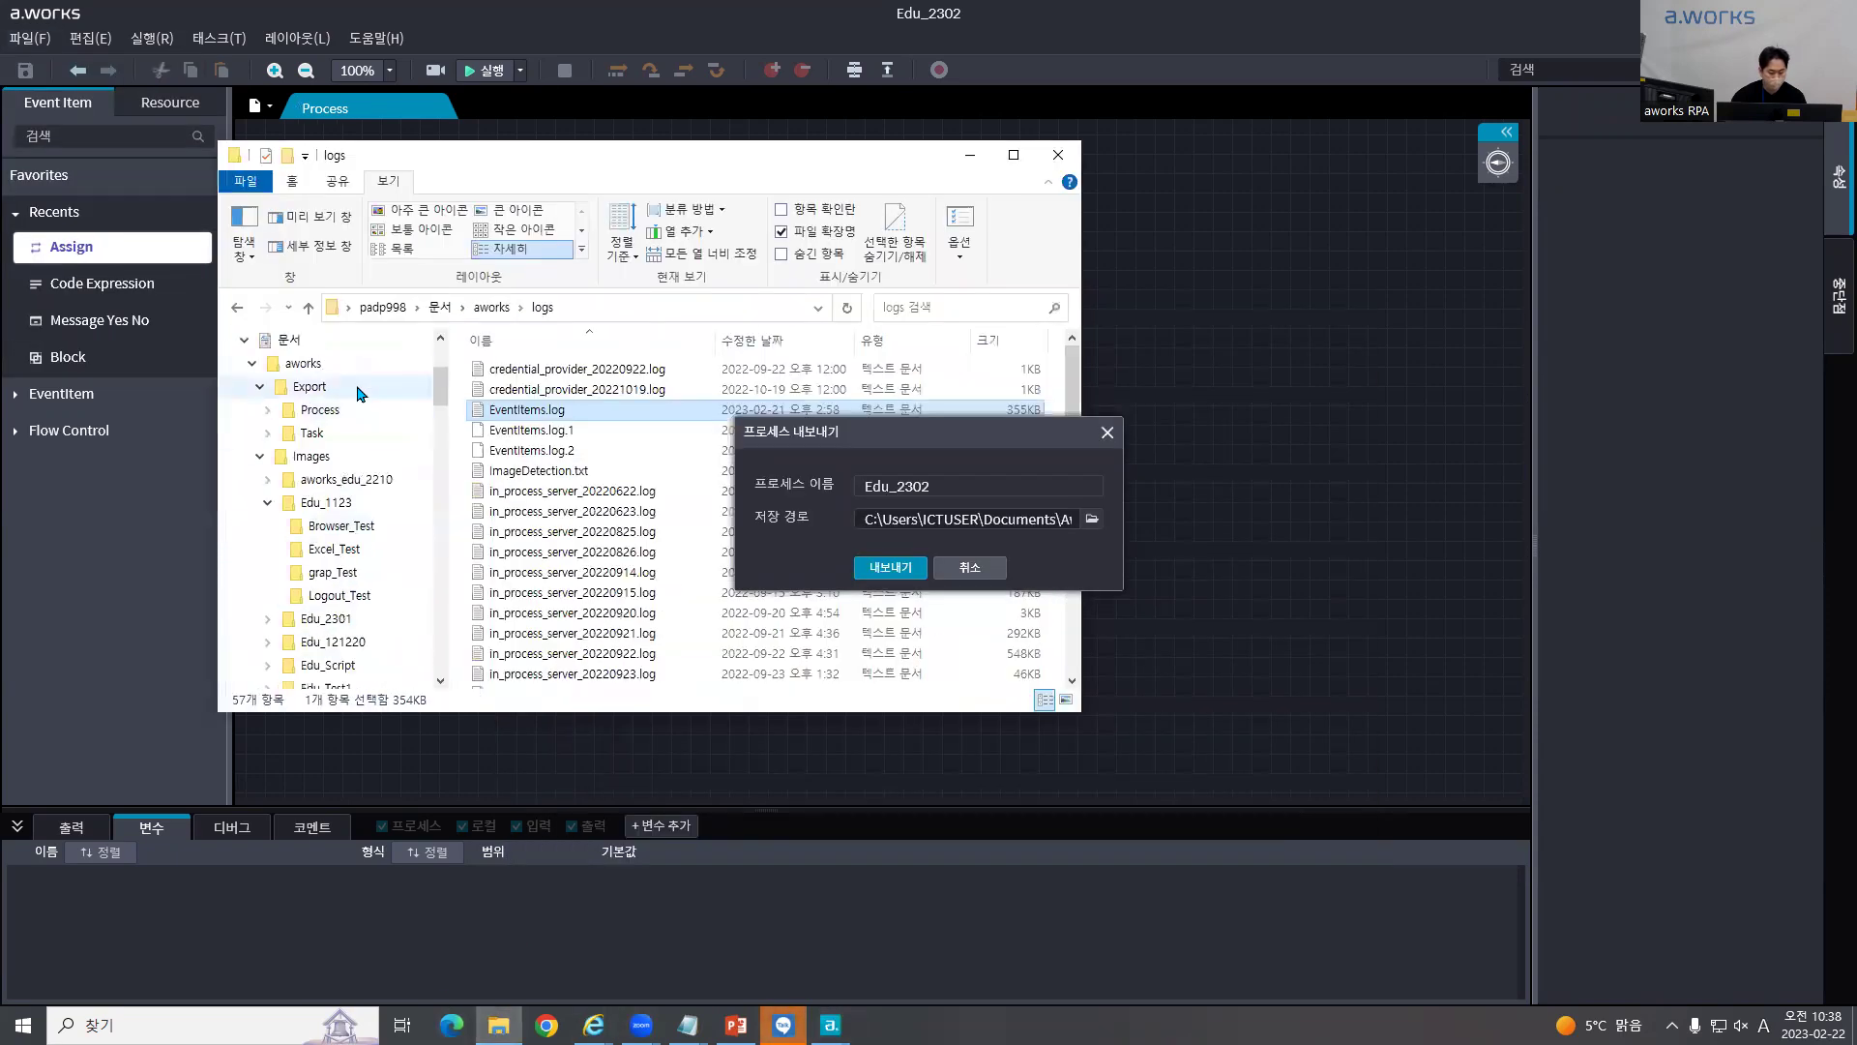
scroll(356, 391, up, 3)
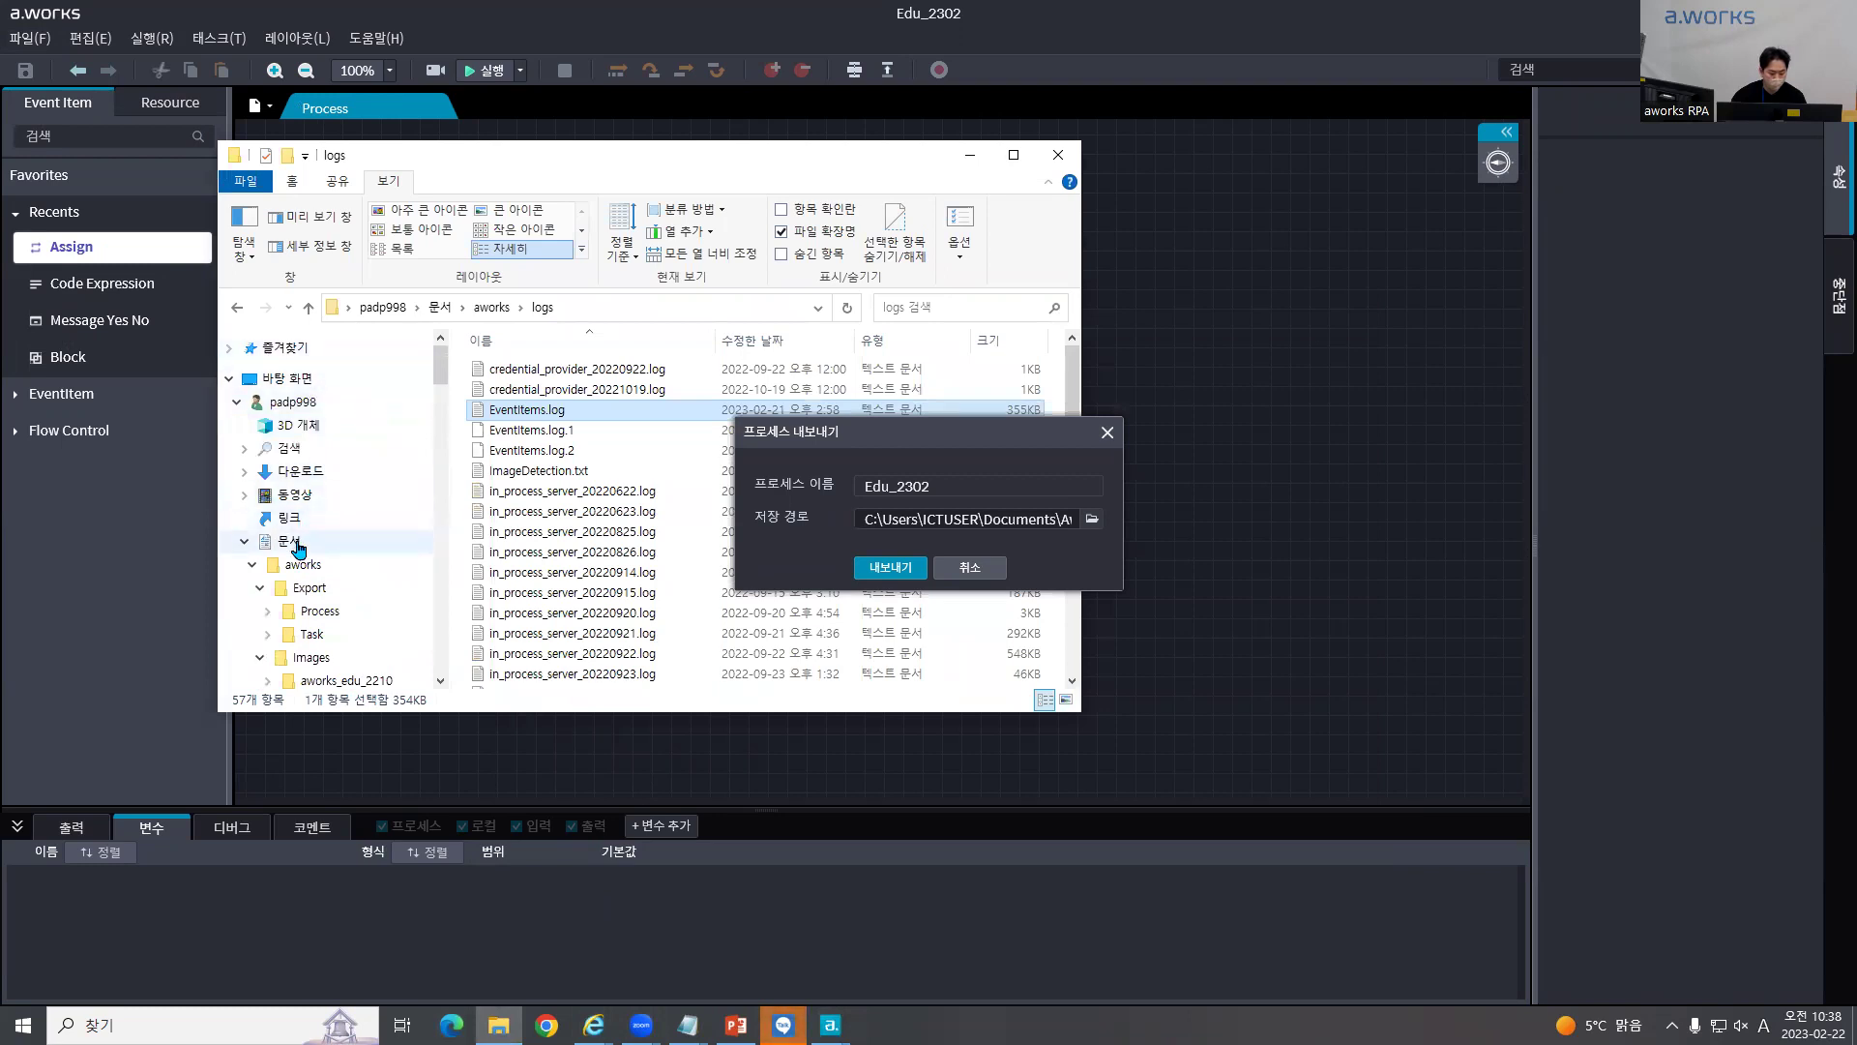
click(297, 542)
double_click(568, 372)
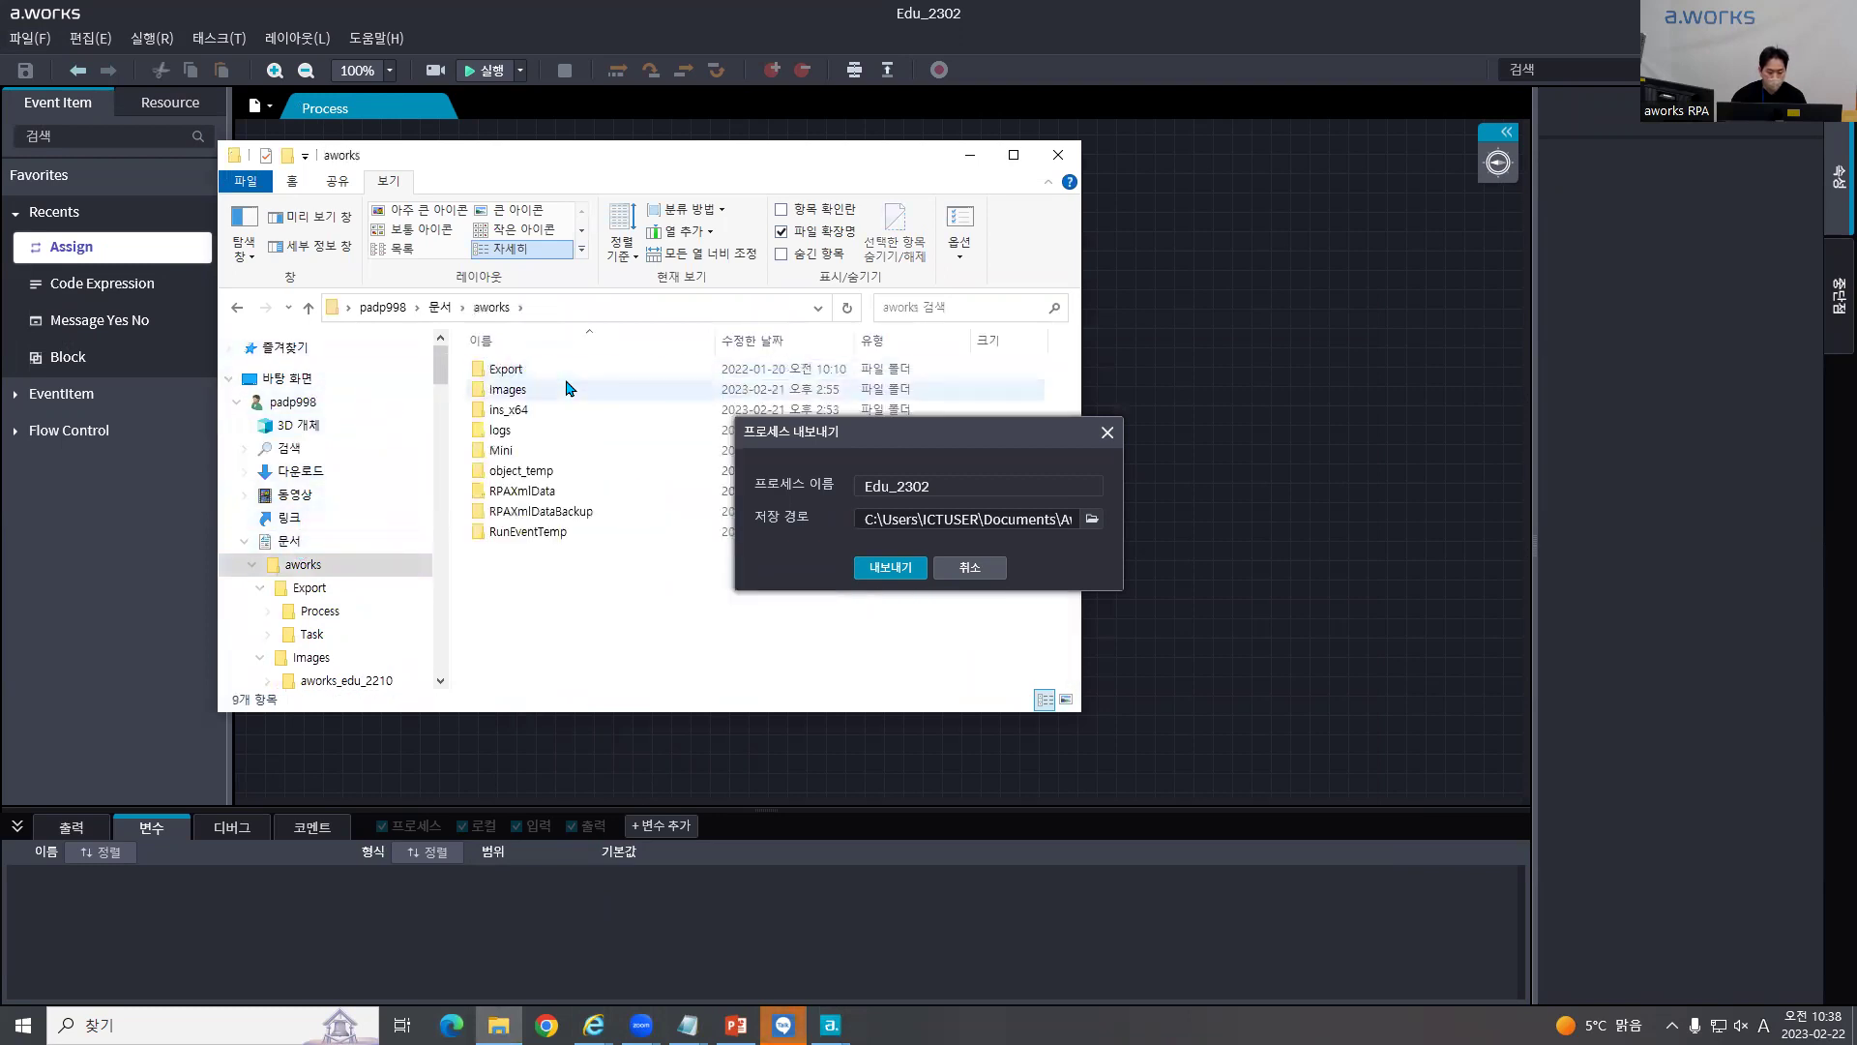
double_click(571, 371)
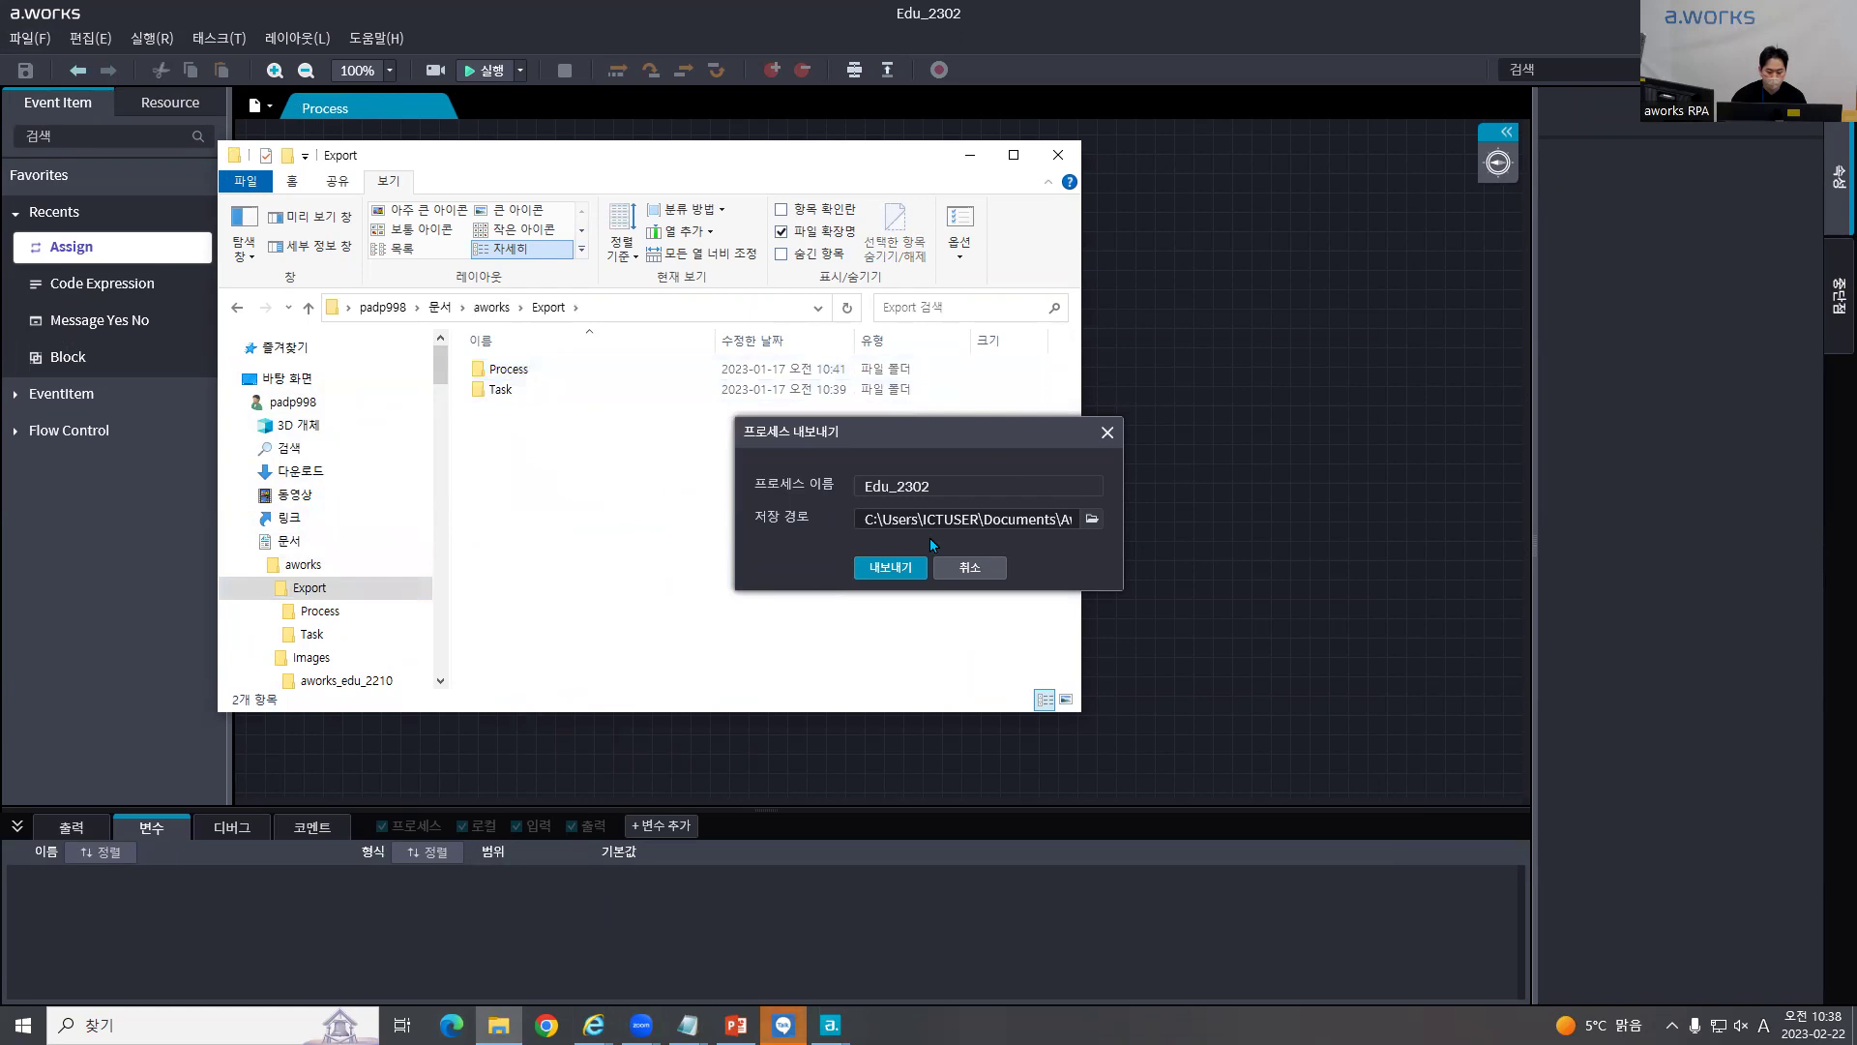
Step: Export the process as Edu_2302 and switch back to the Export folder in File Explorer
click(868, 571)
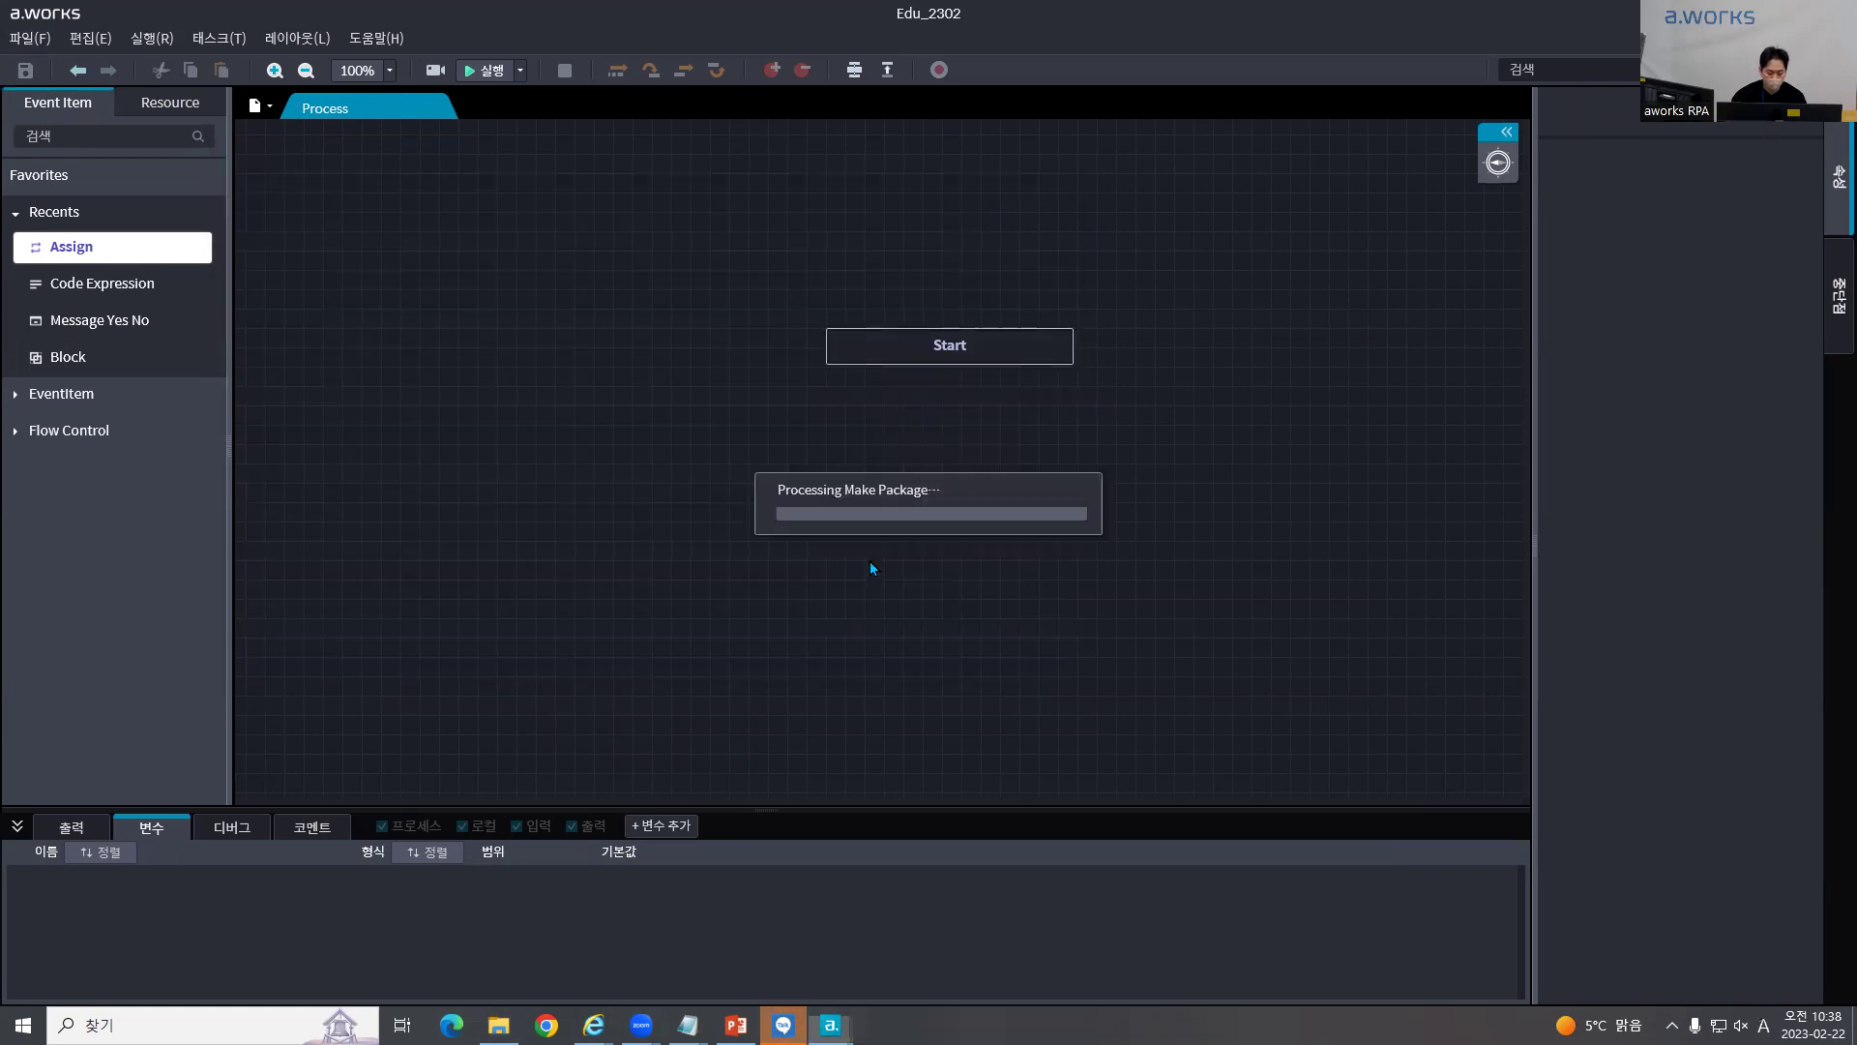
click(930, 538)
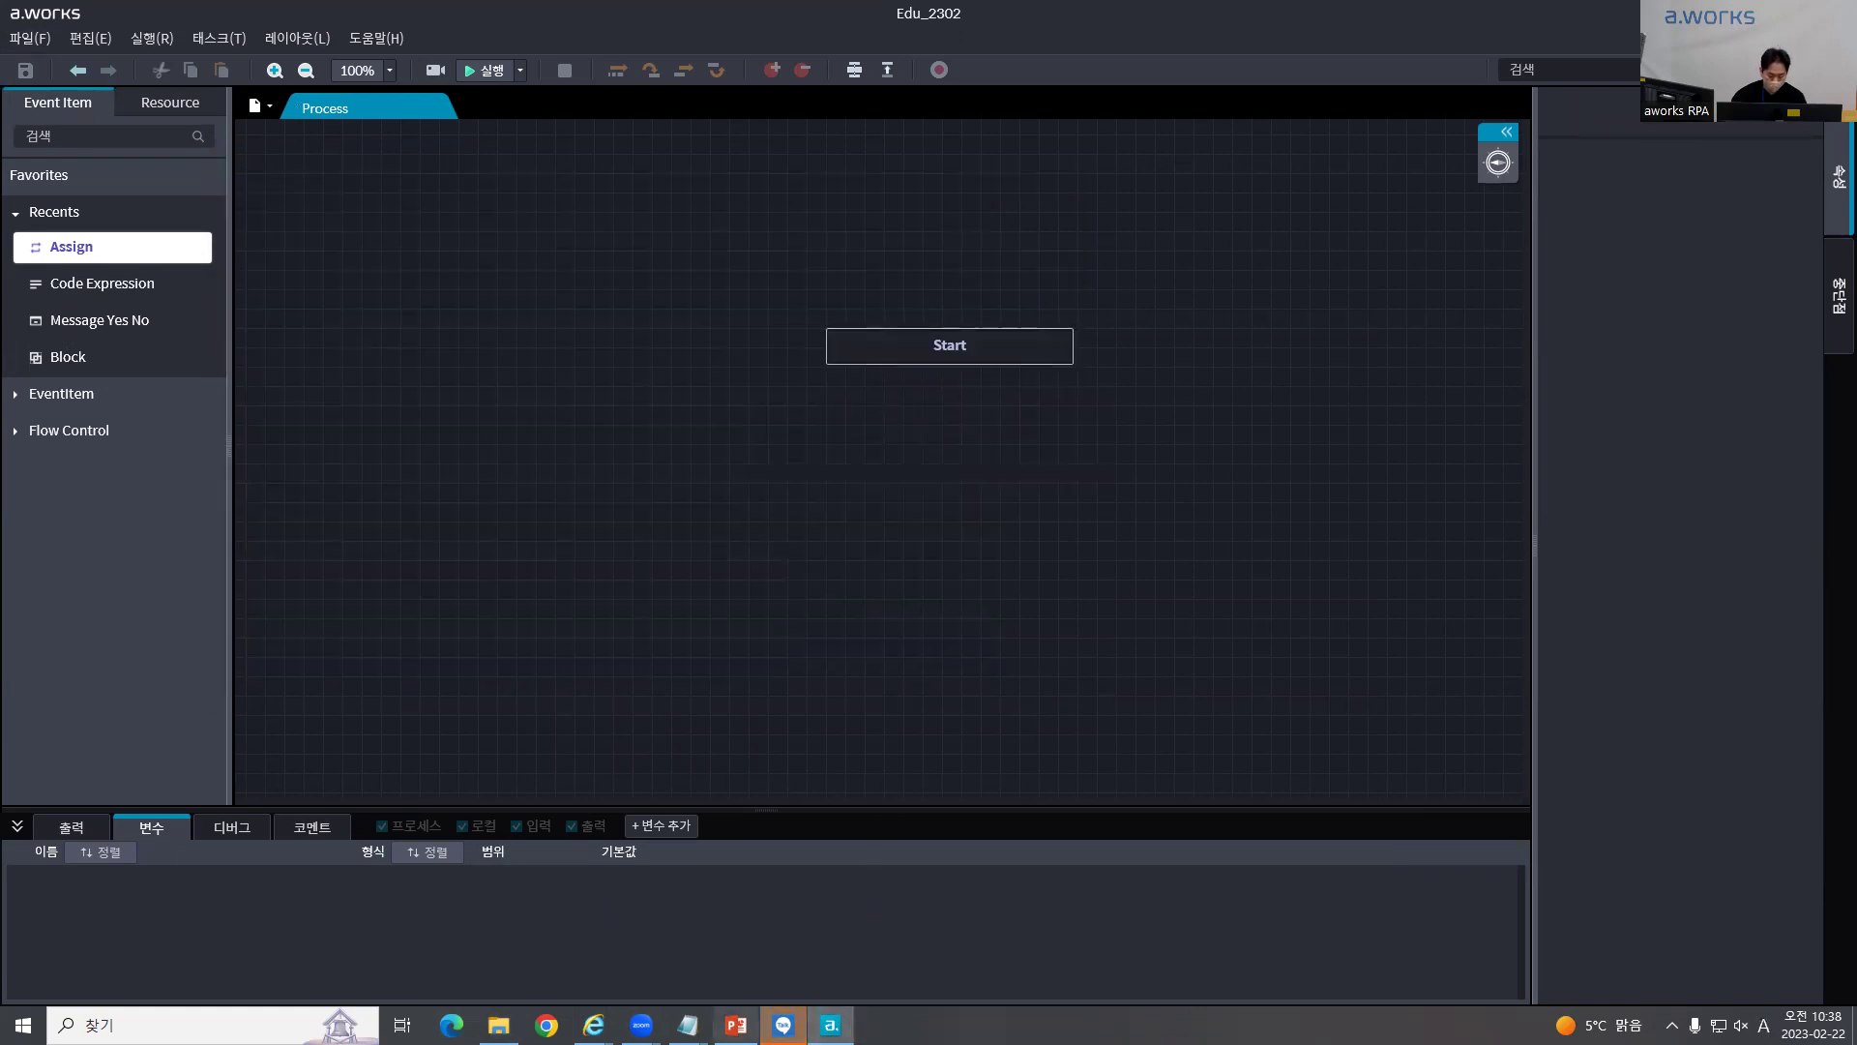
click(498, 1024)
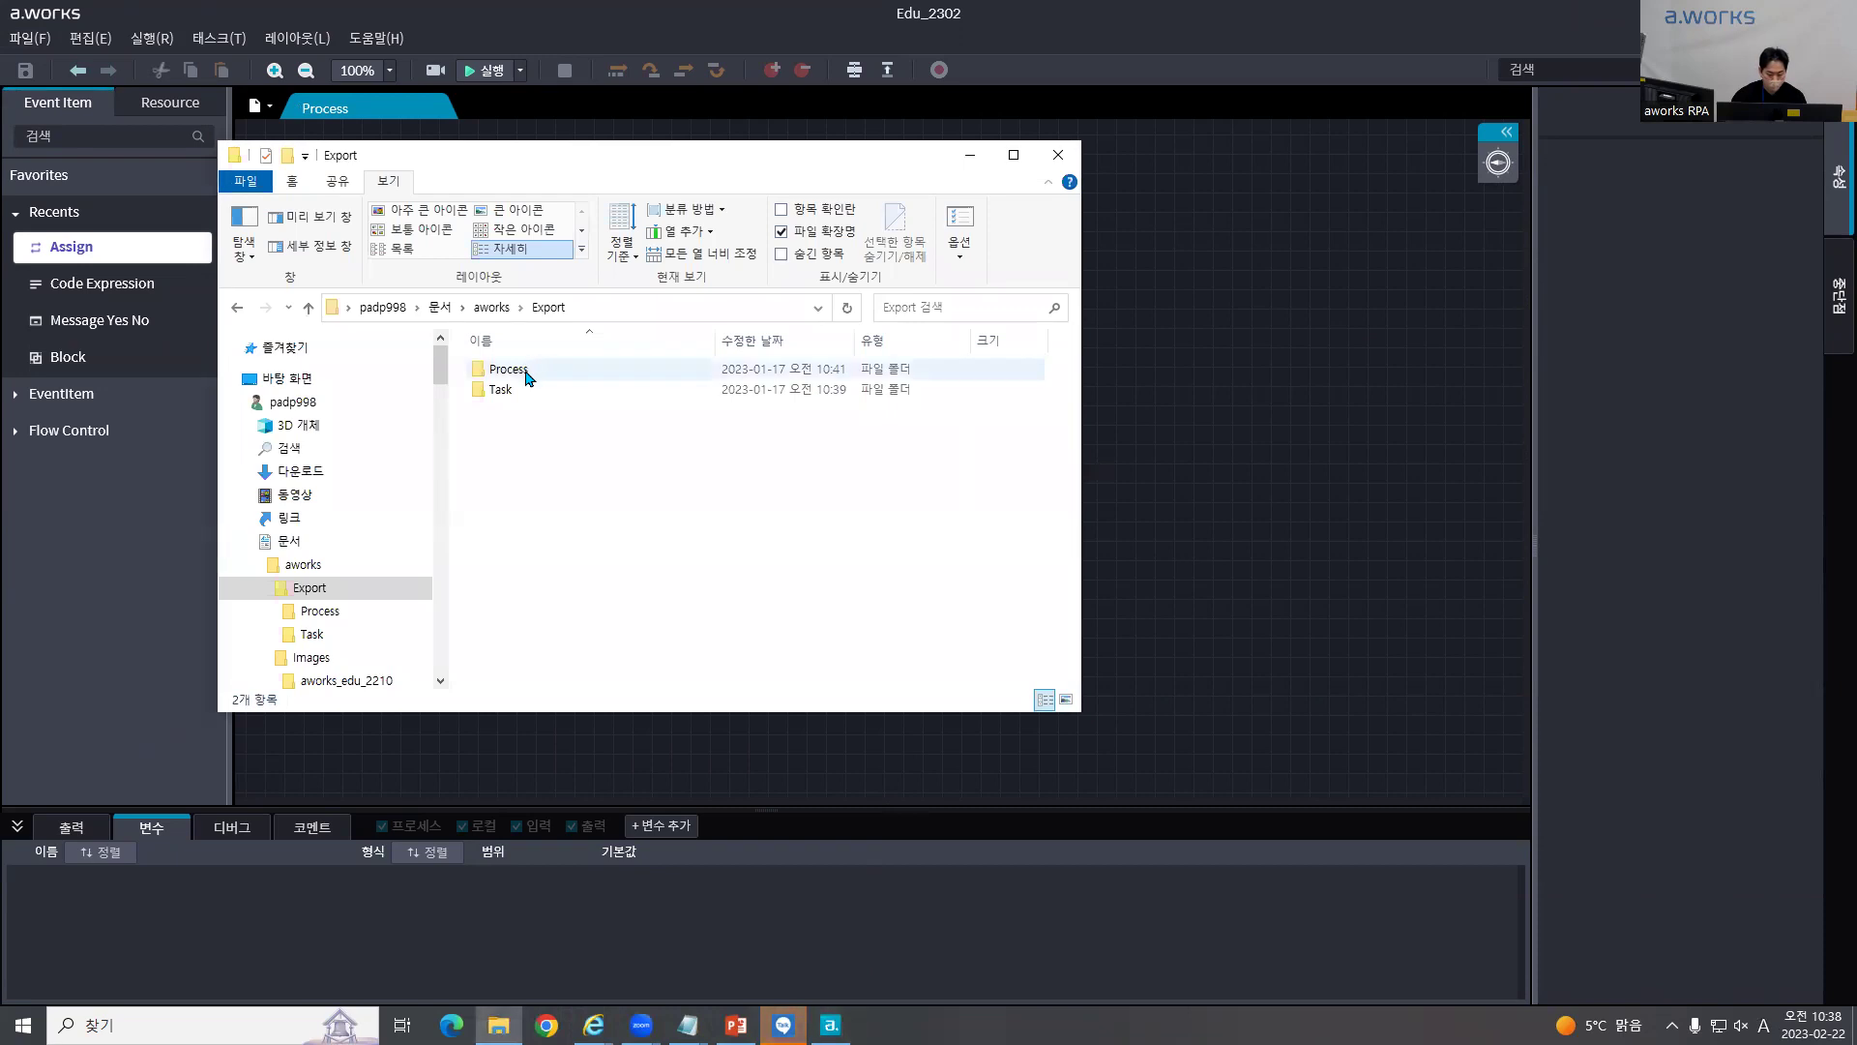
Step: Open the Process folder inside Export, locate the exported Edu_2302.zip, and close File Explorer
double_click(505, 371)
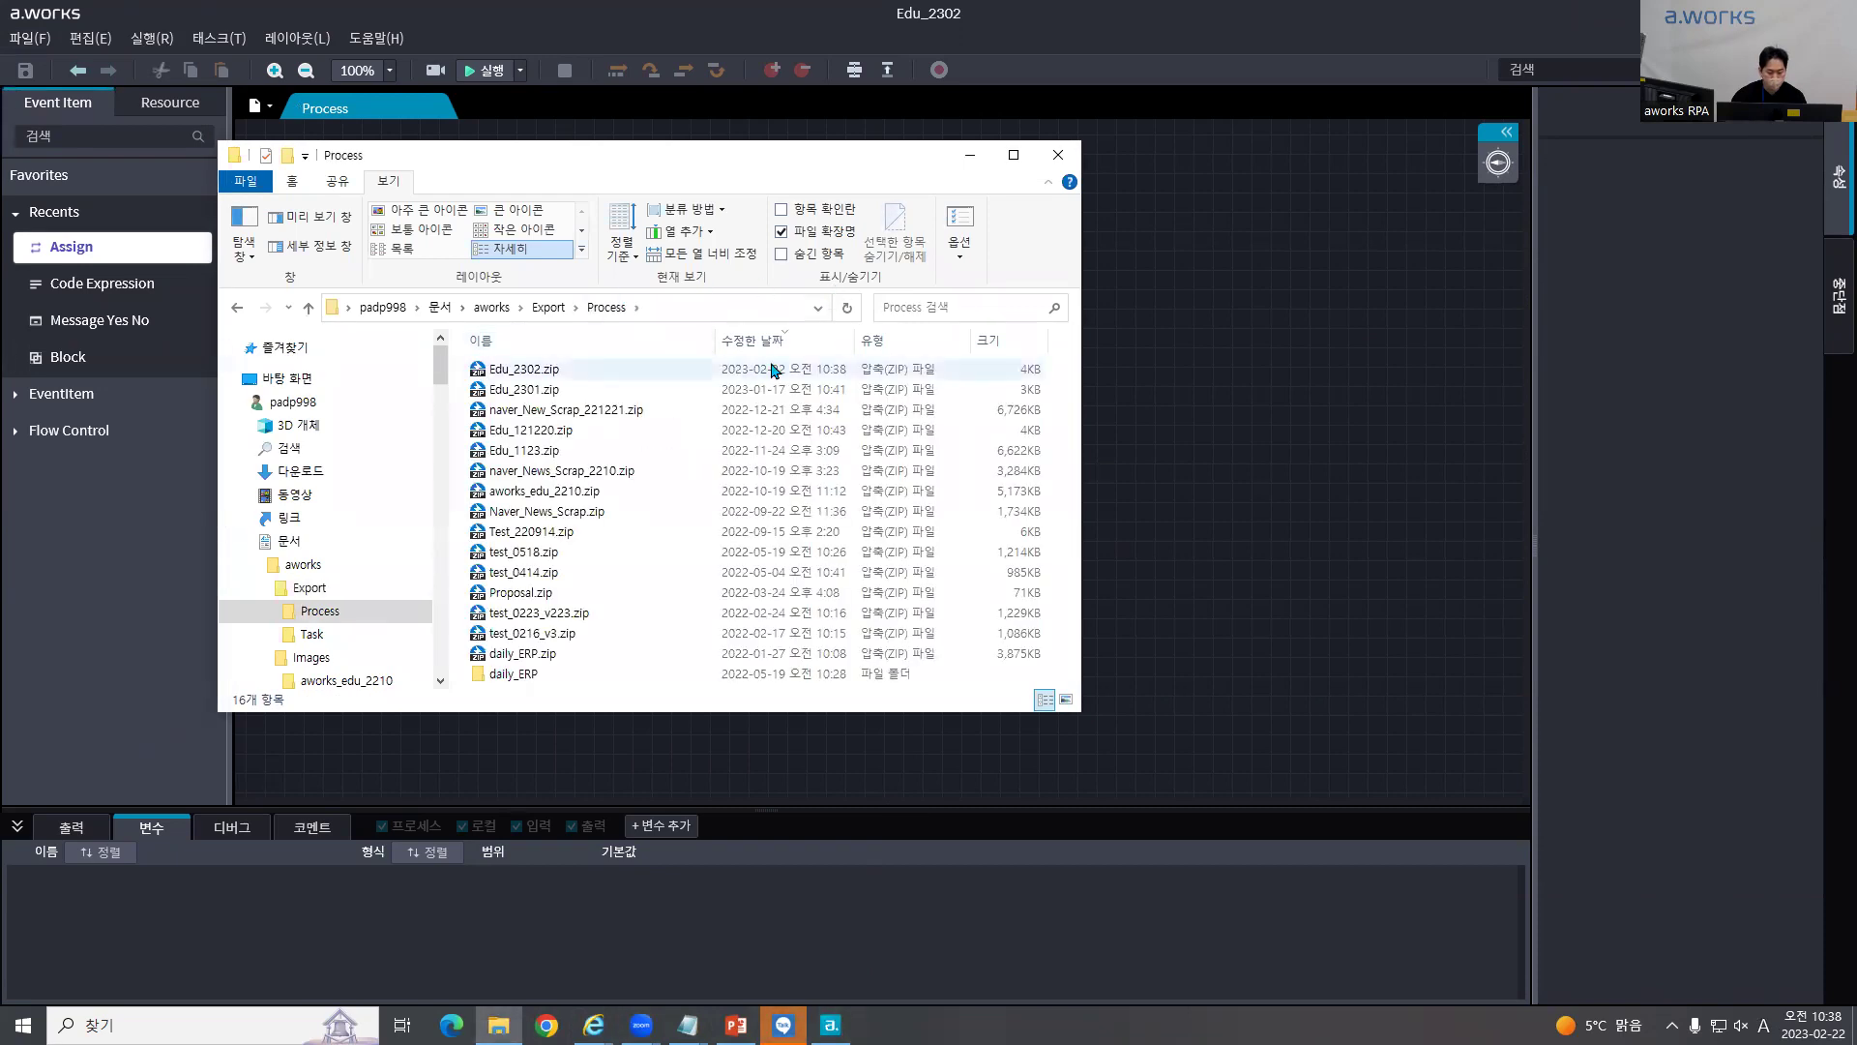
click(522, 370)
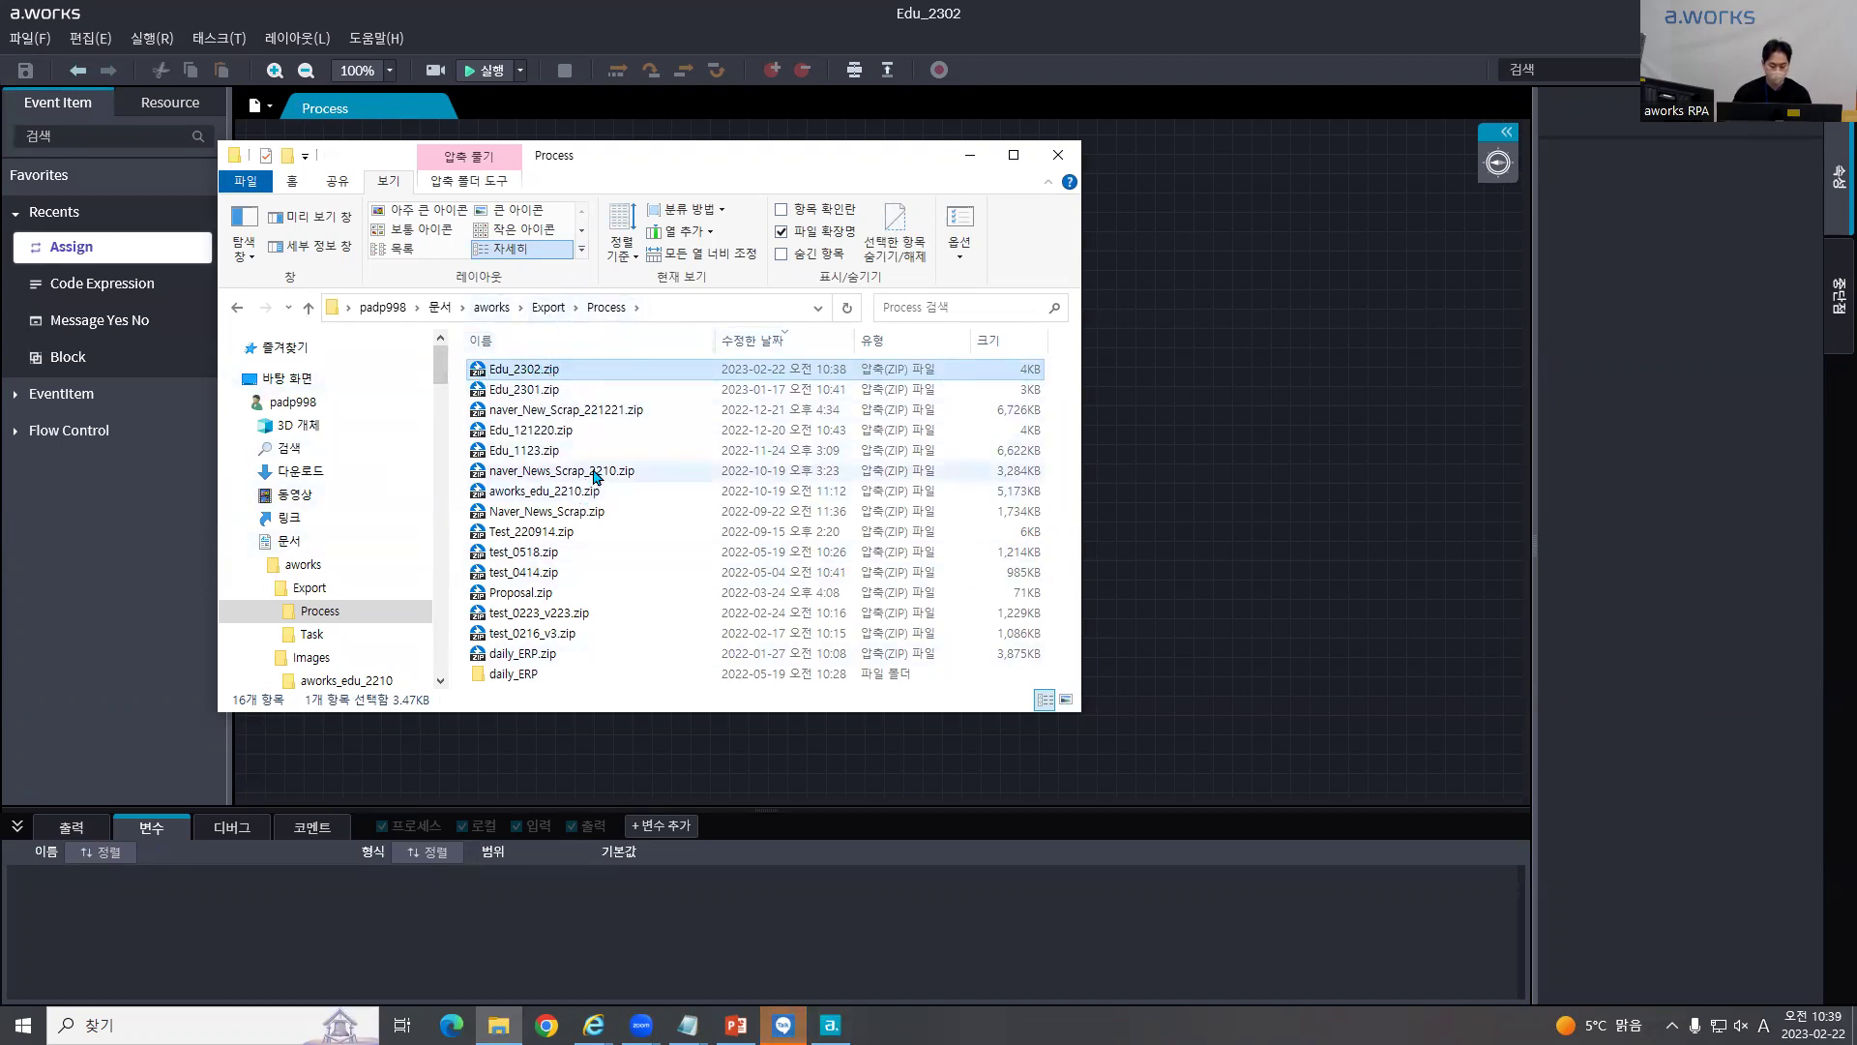
click(1057, 153)
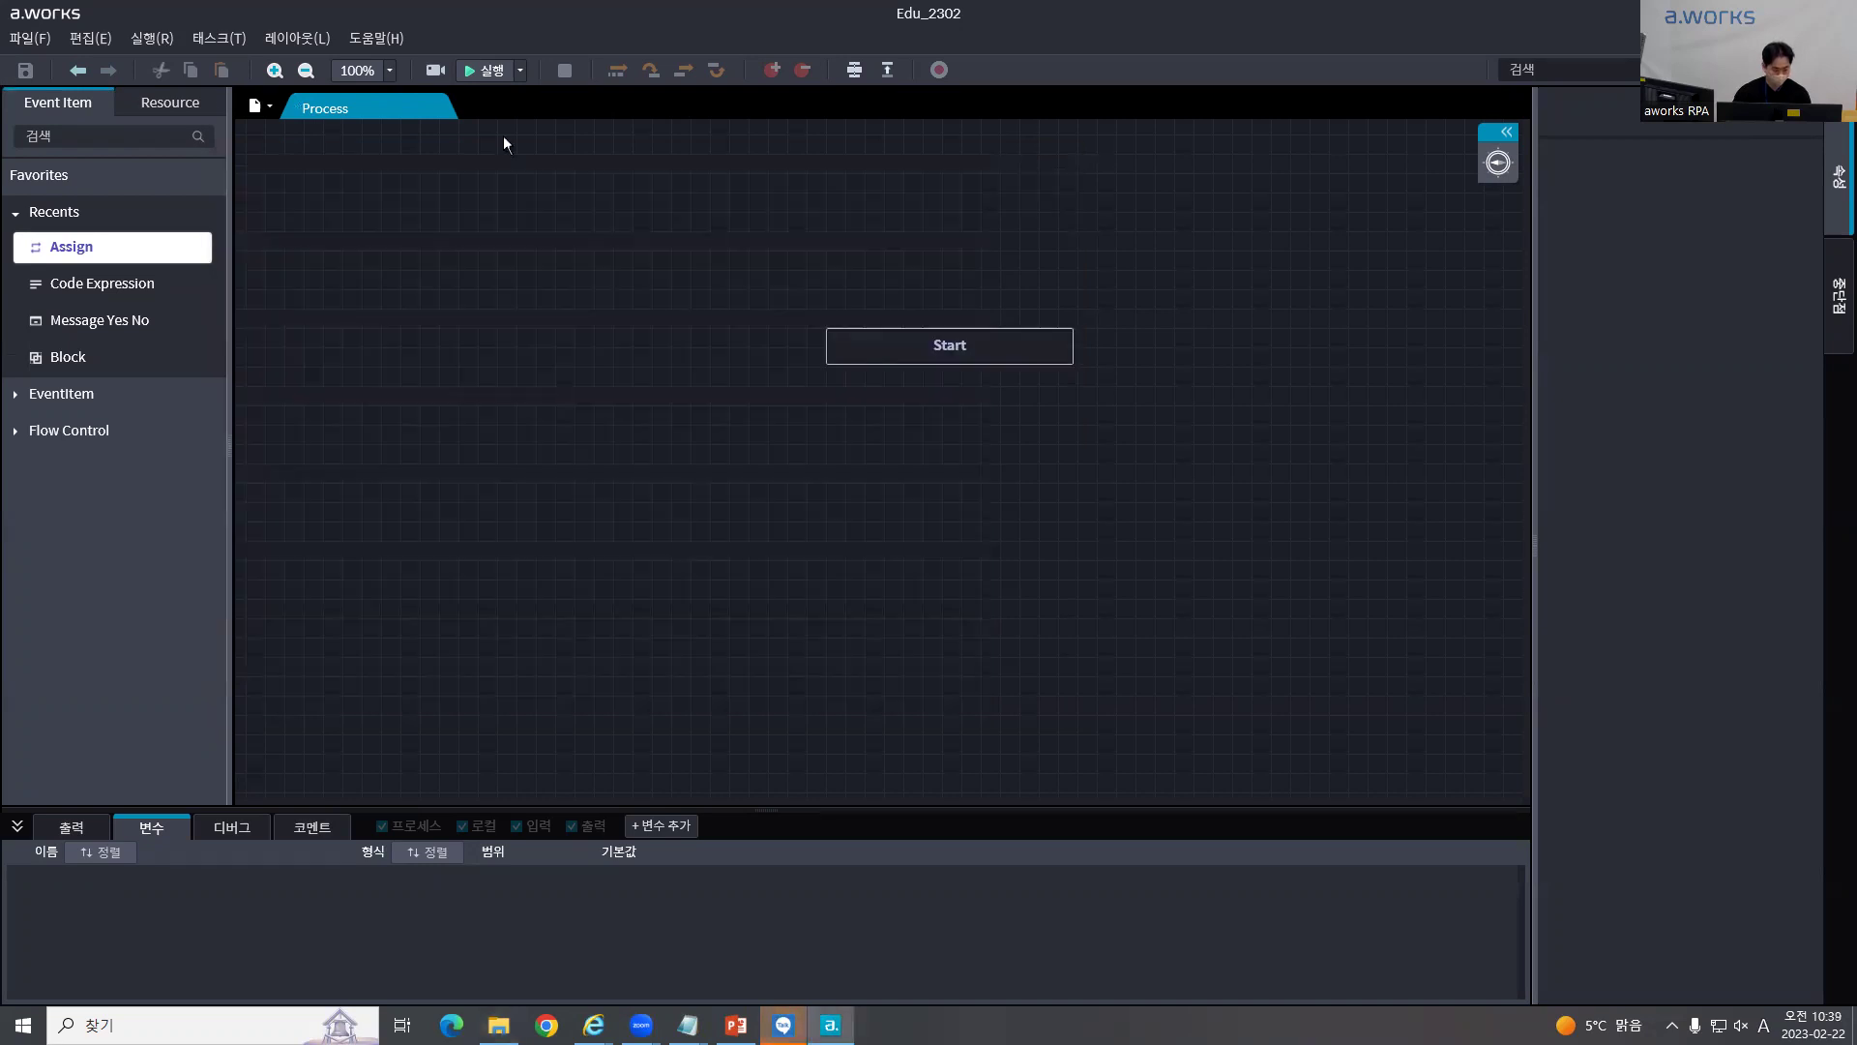
Step: Open the studio settings (설정) and view the 정보 and 저장 pages
click(24, 37)
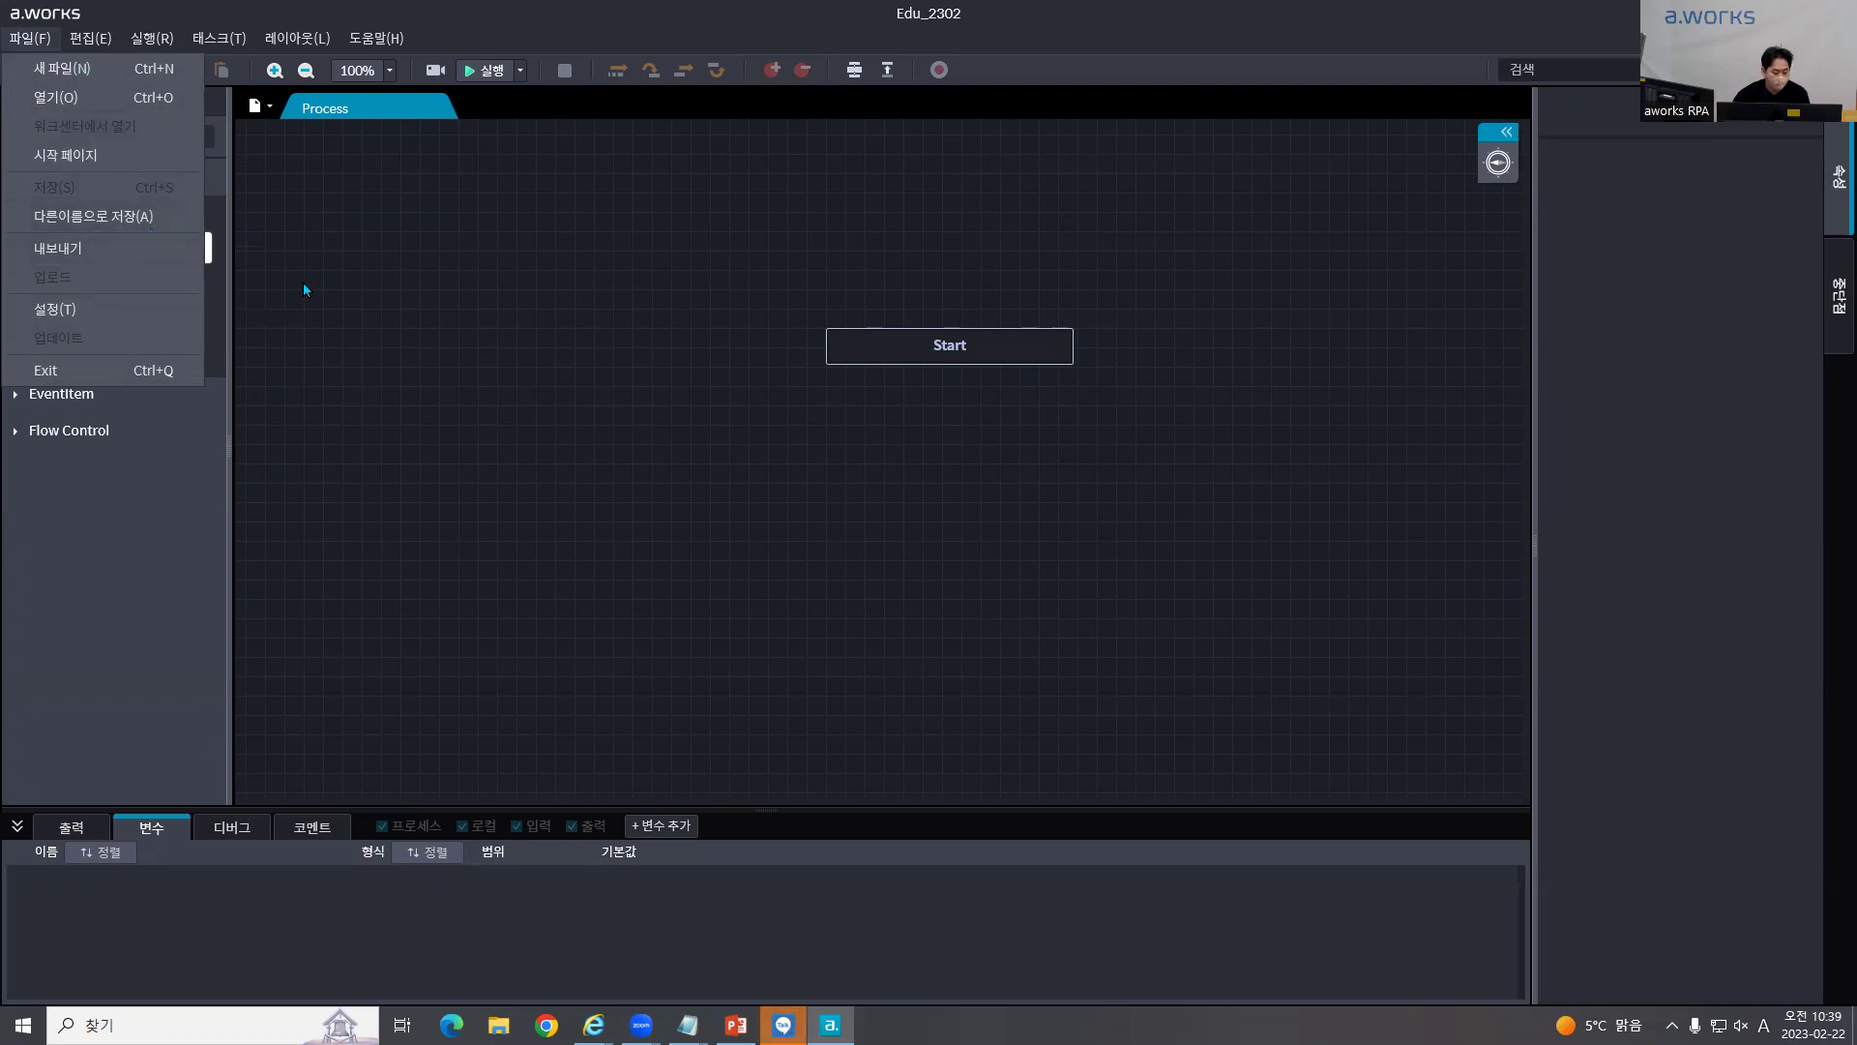
click(56, 320)
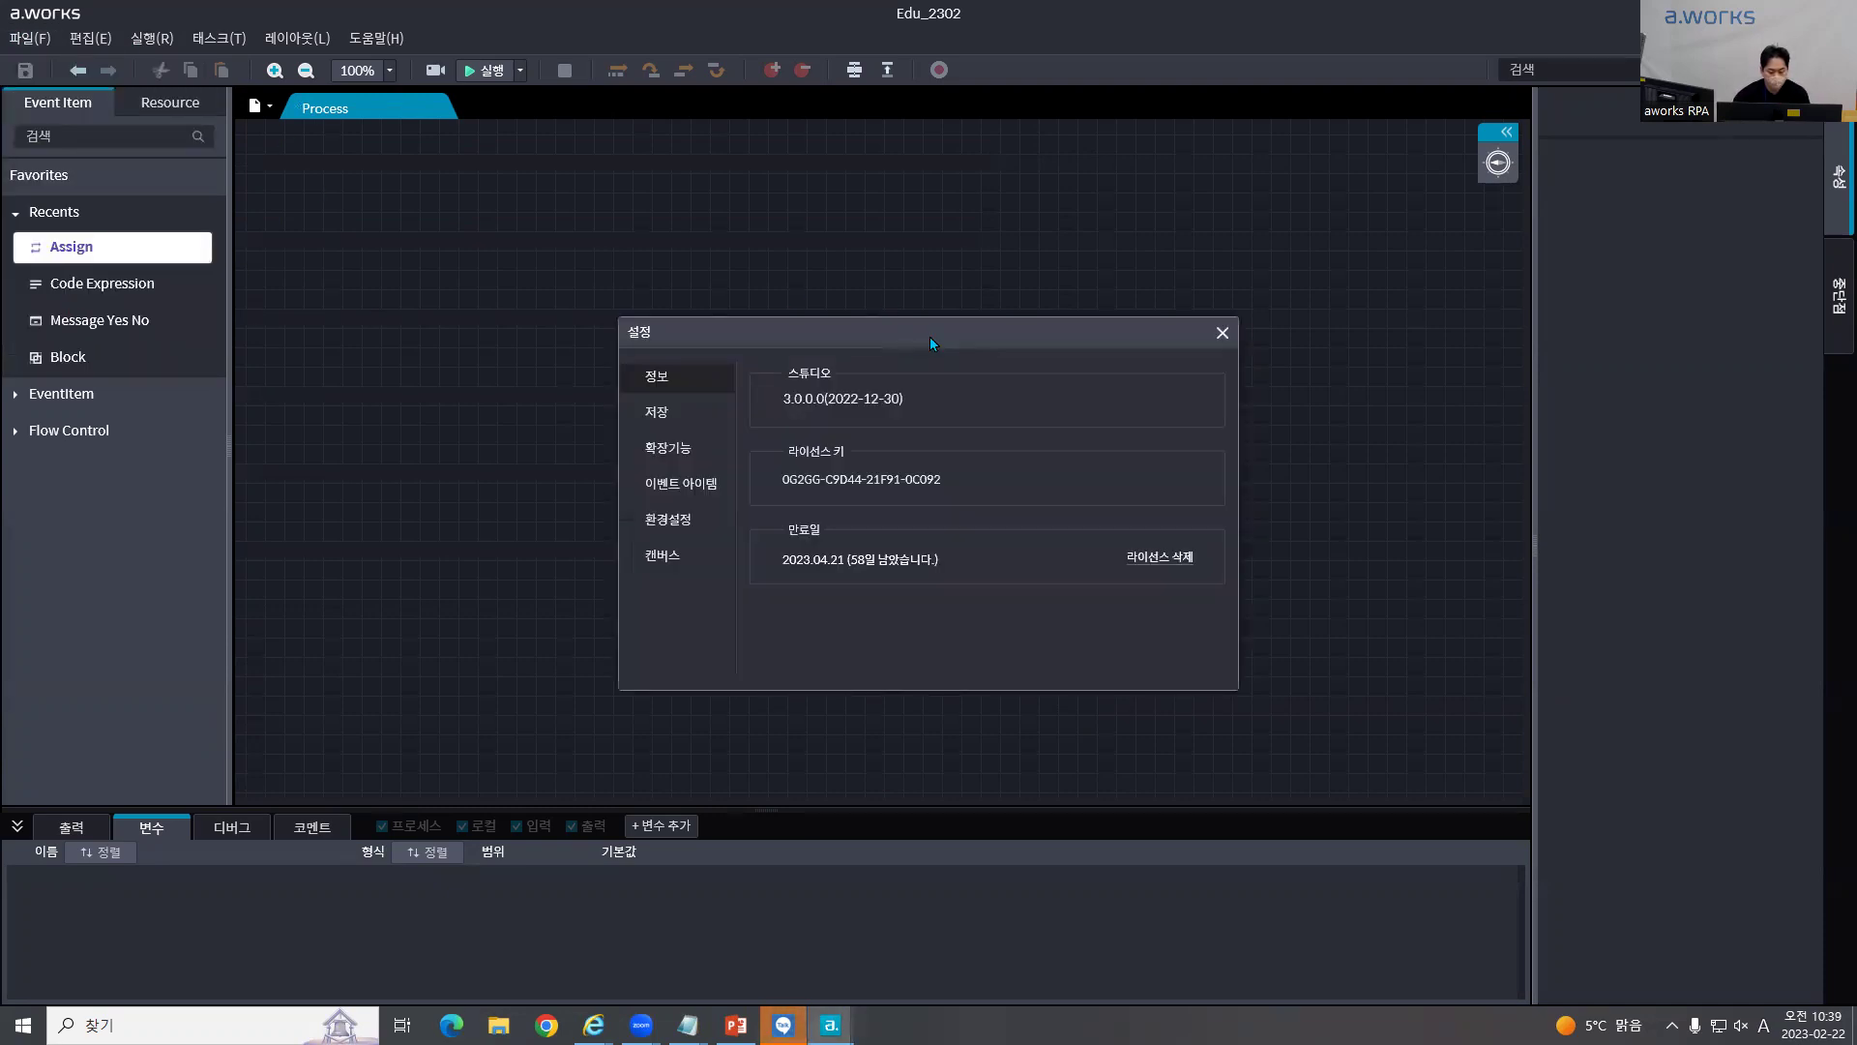
drag(920, 327, 868, 170)
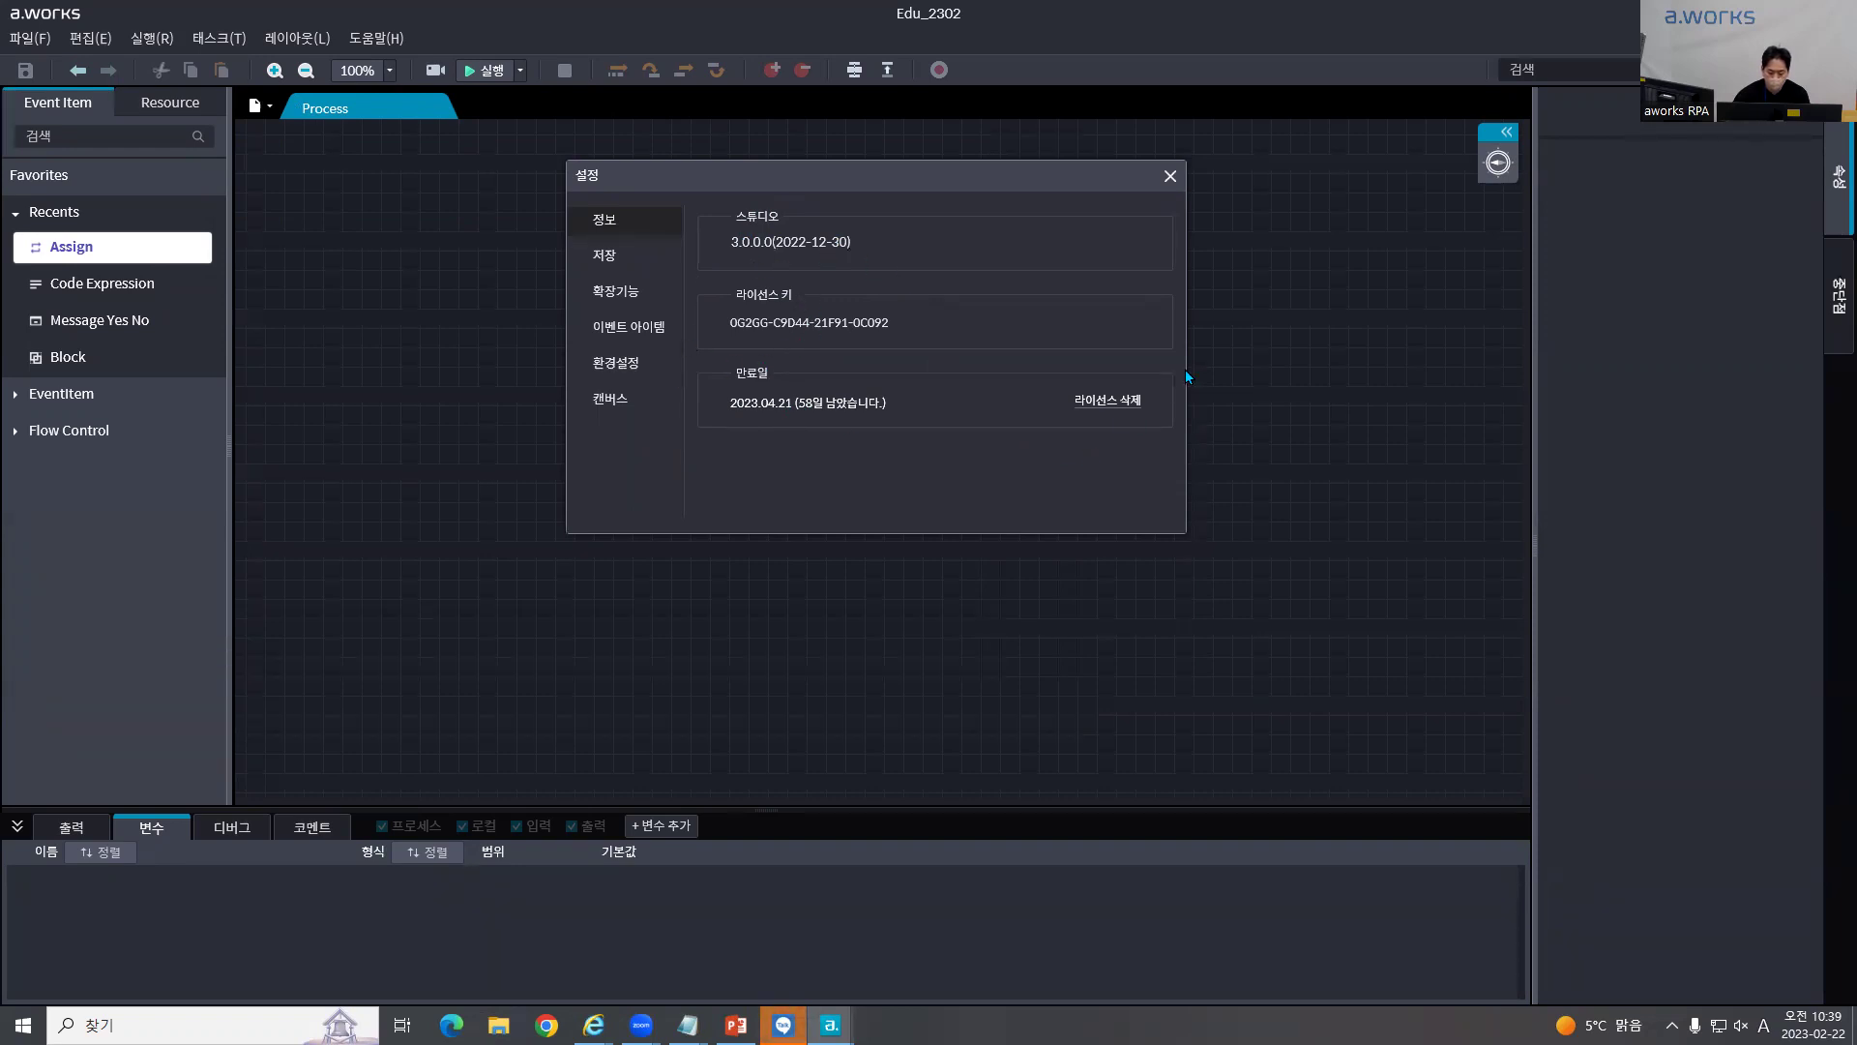
click(630, 253)
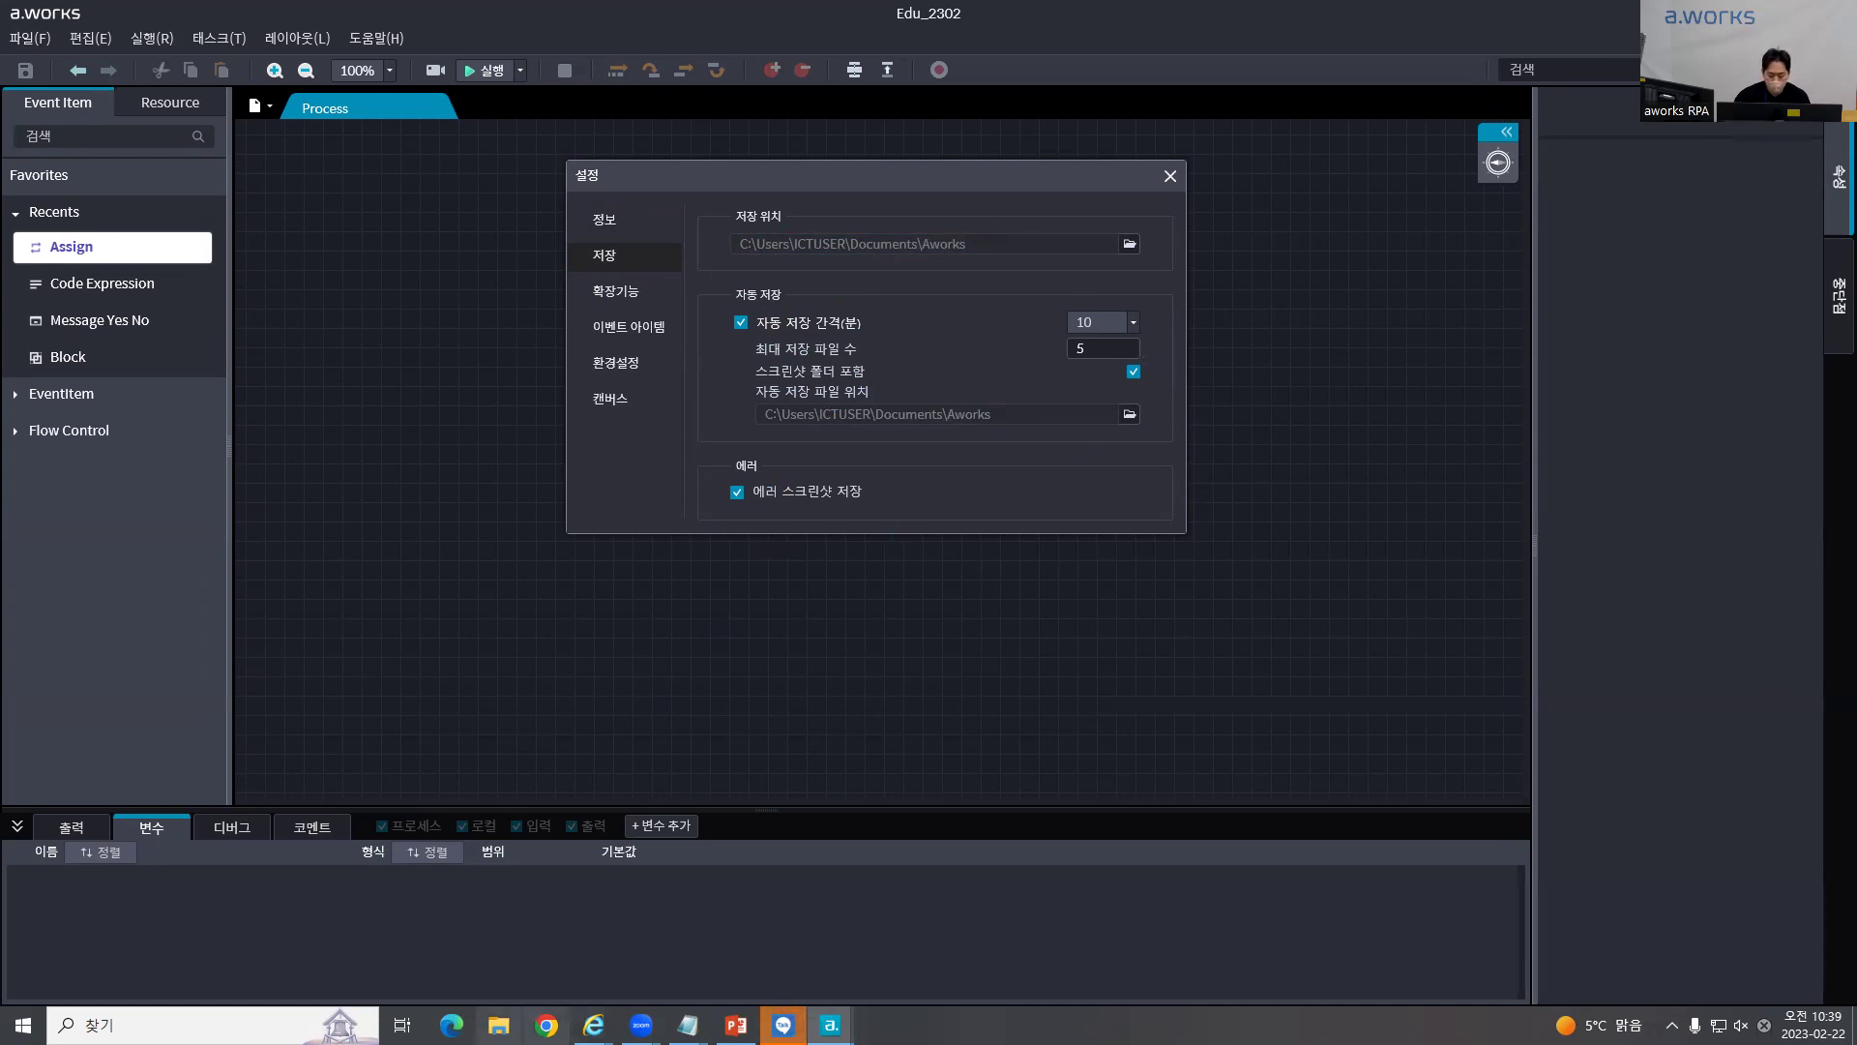
Step: Browse File Explorer to Documents > aworks > Images > Edu_1123 > Browser_Test to view the error screenshots, and return to the settings
key(super+e)
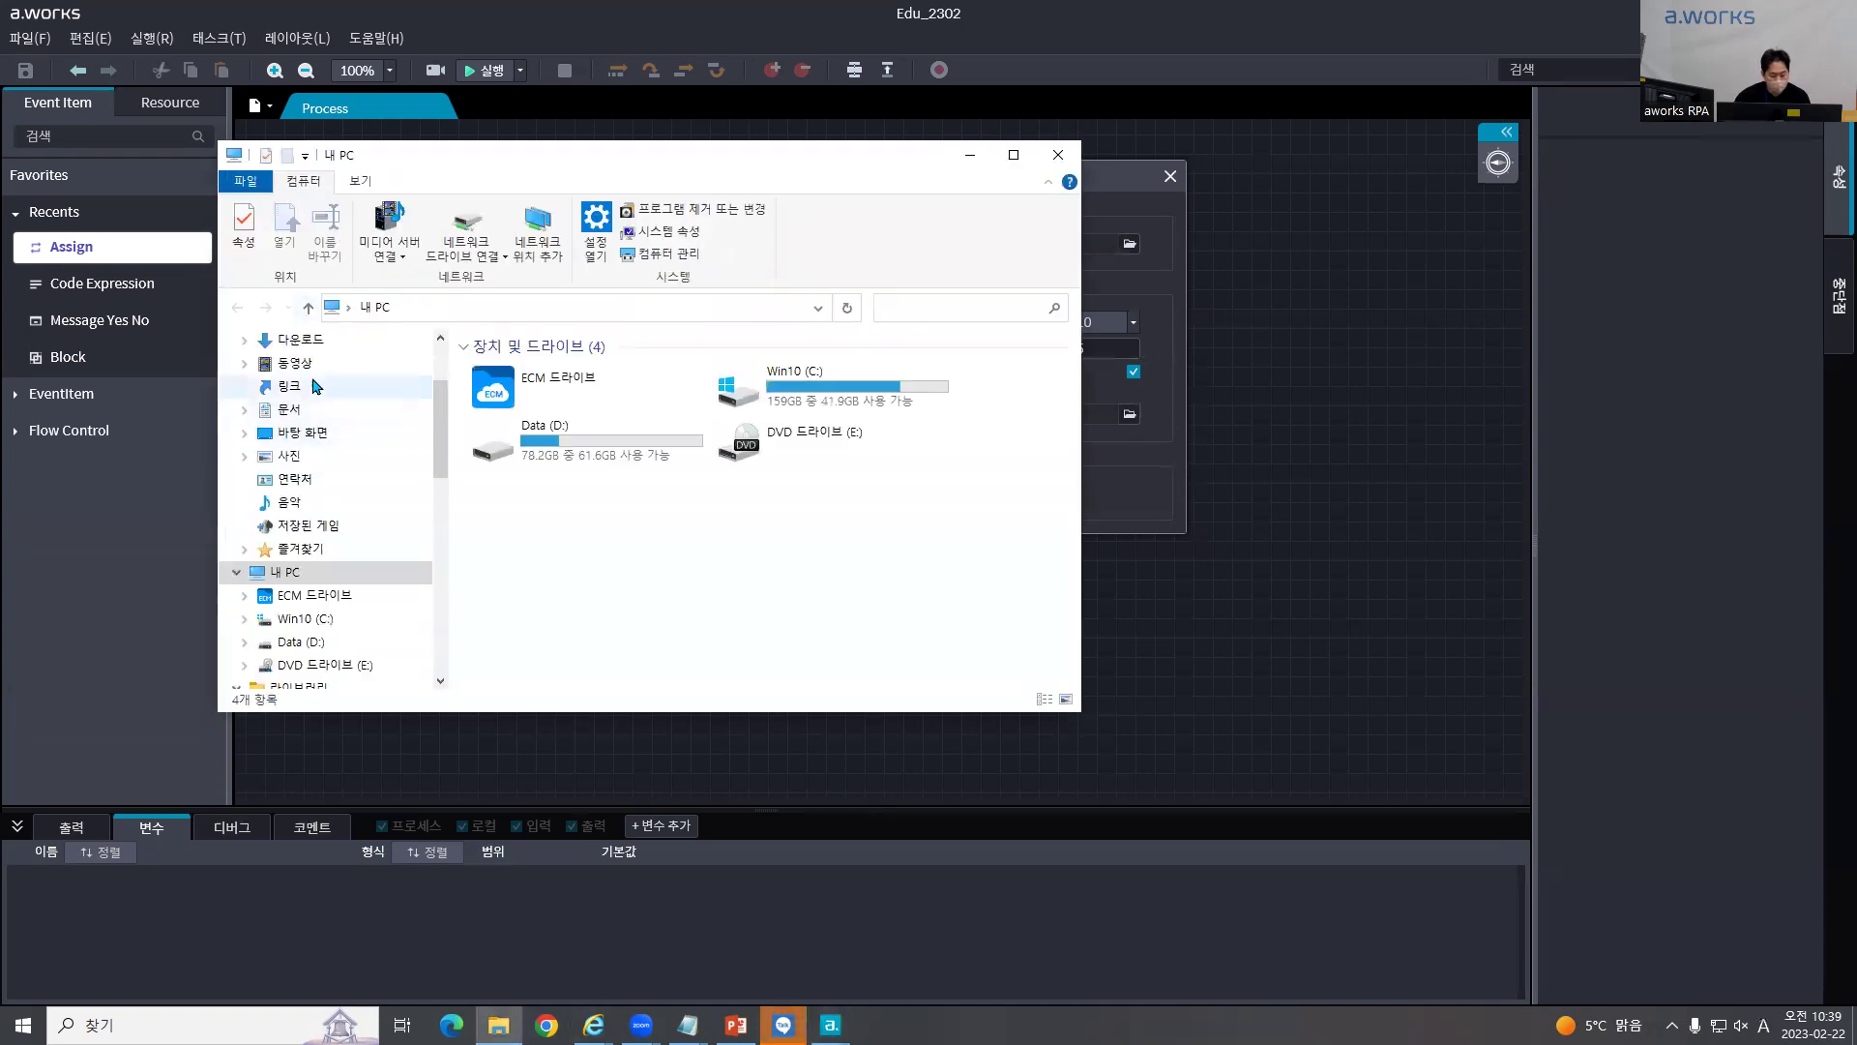
click(290, 432)
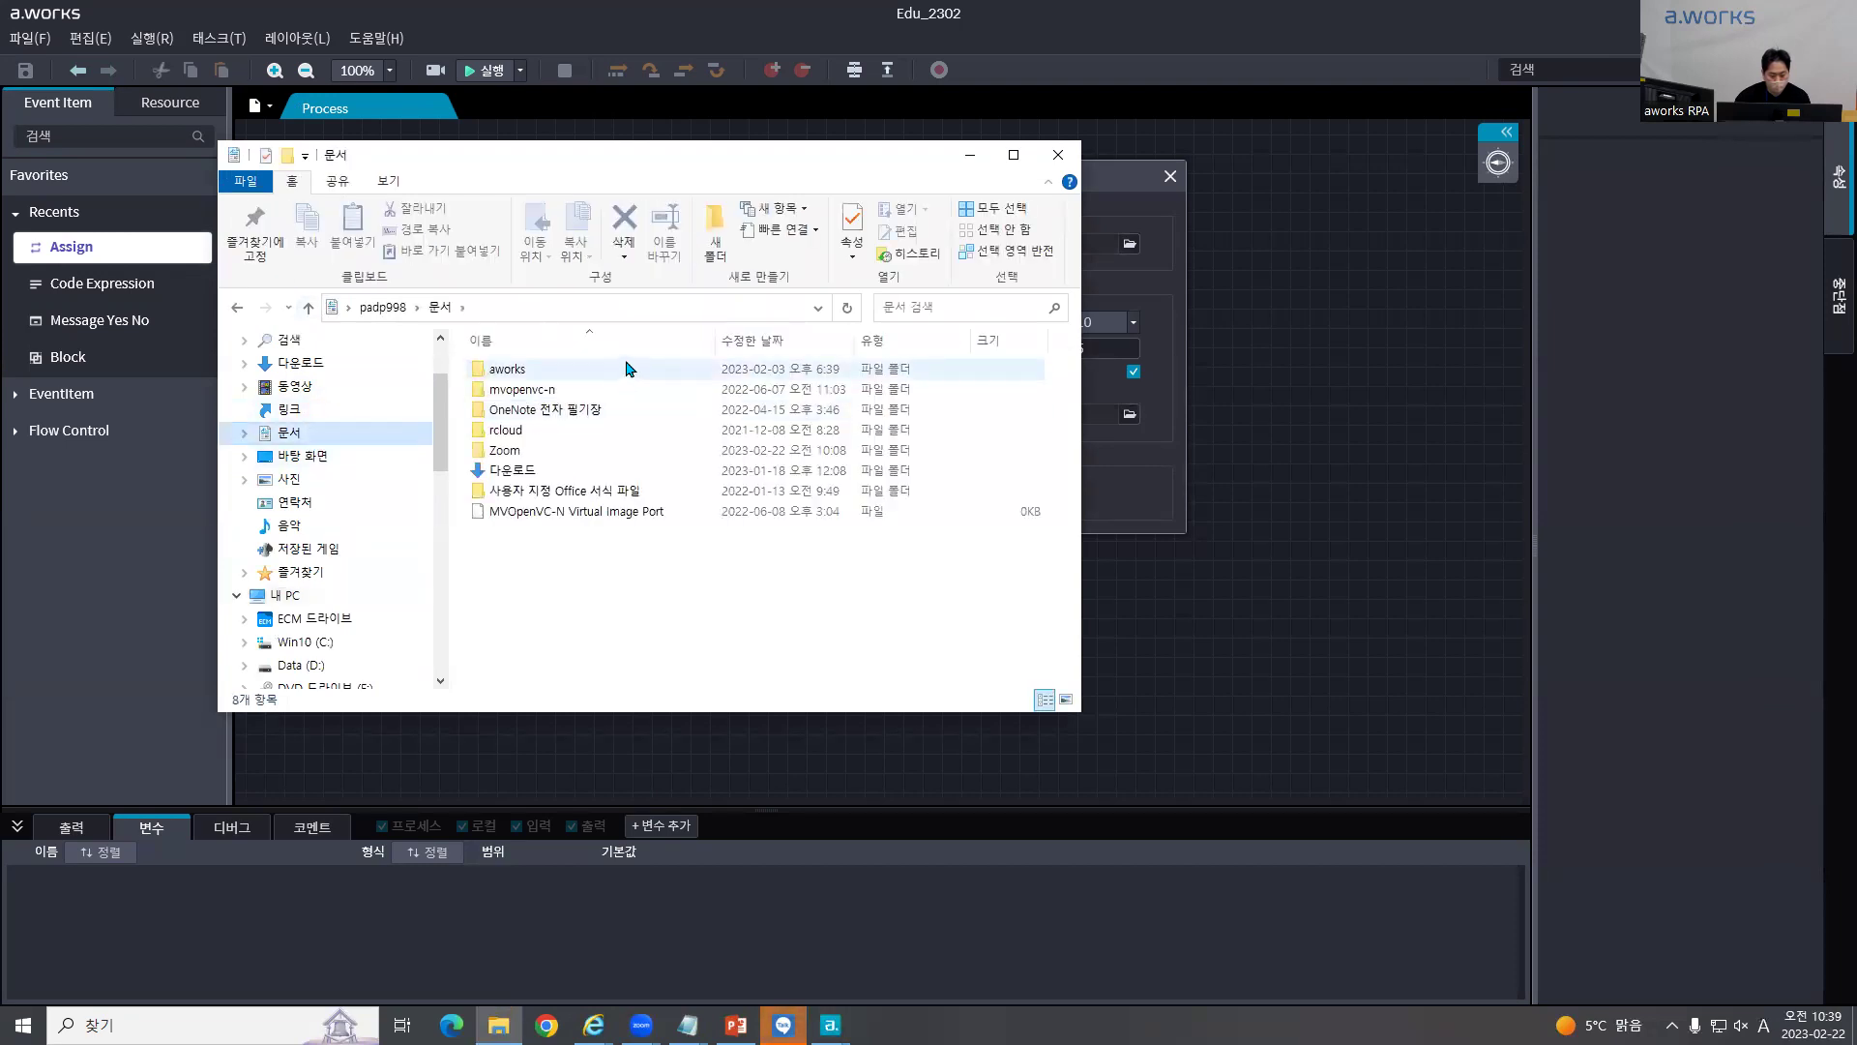
double_click(630, 368)
double_click(506, 389)
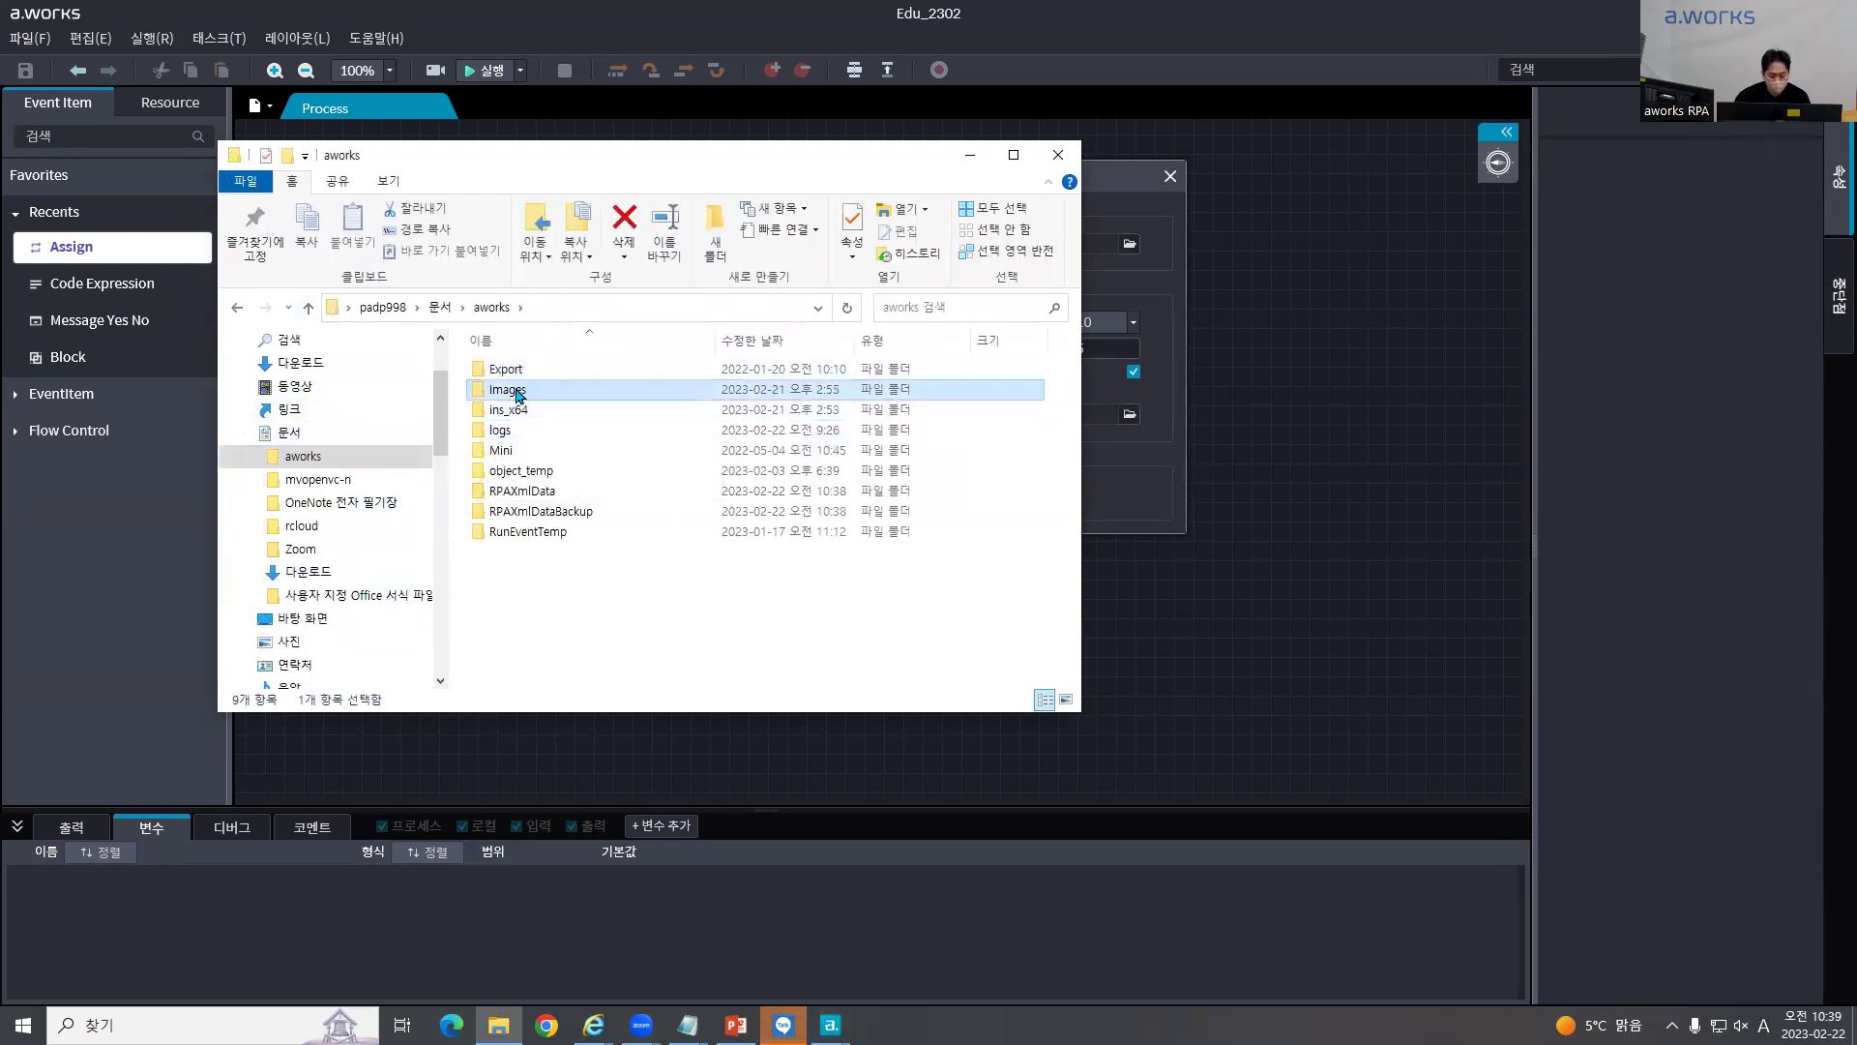
double_click(601, 369)
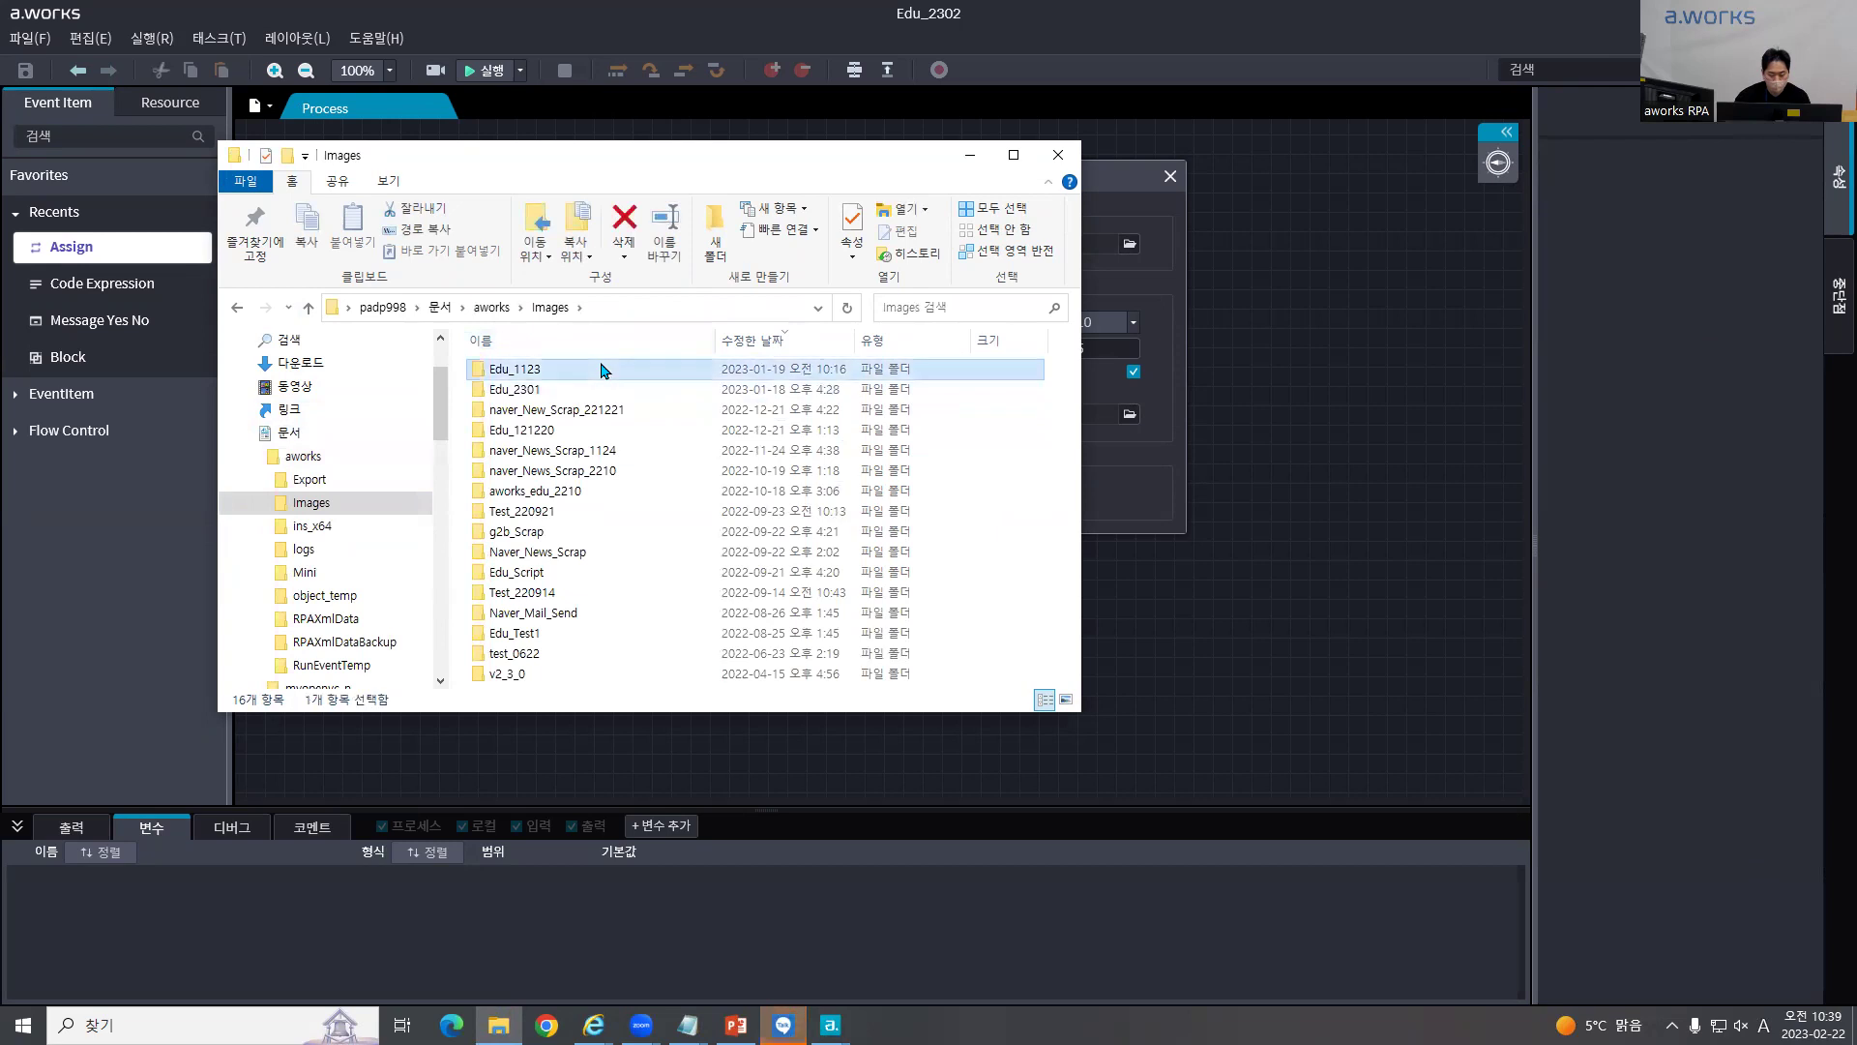
double_click(656, 369)
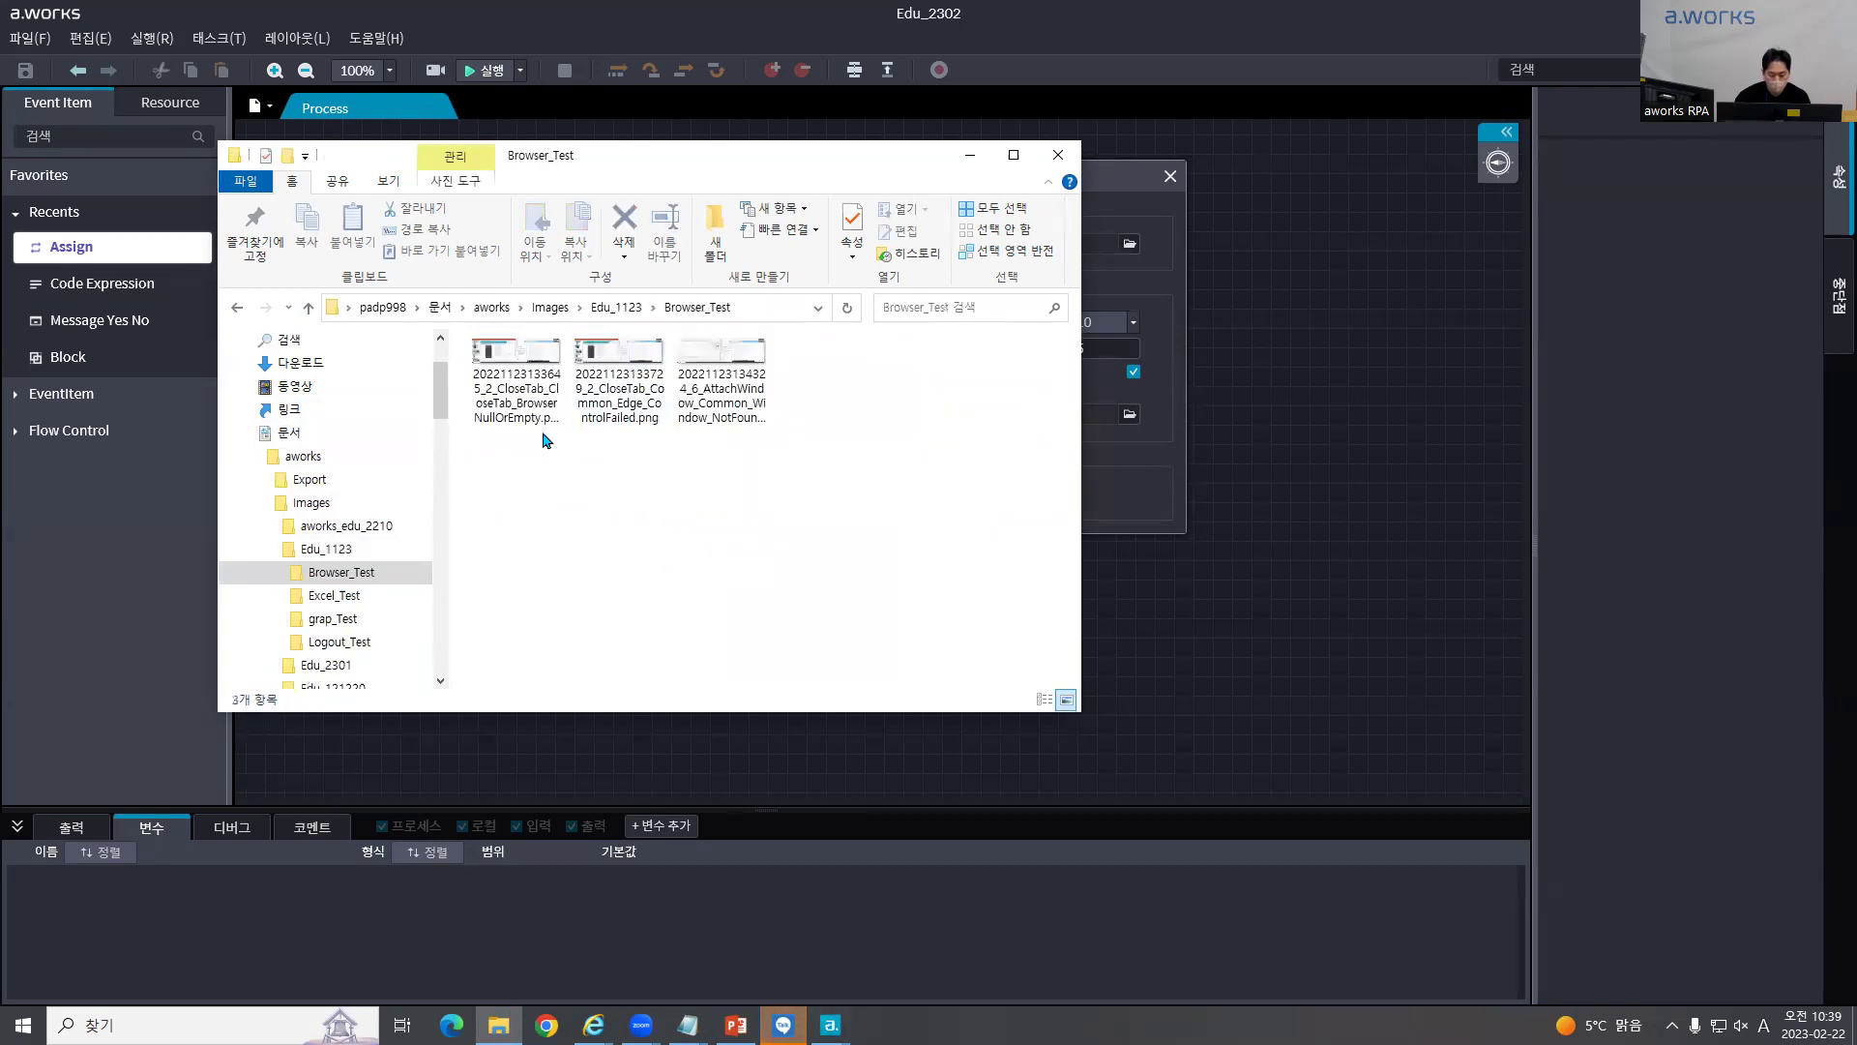
click(1135, 463)
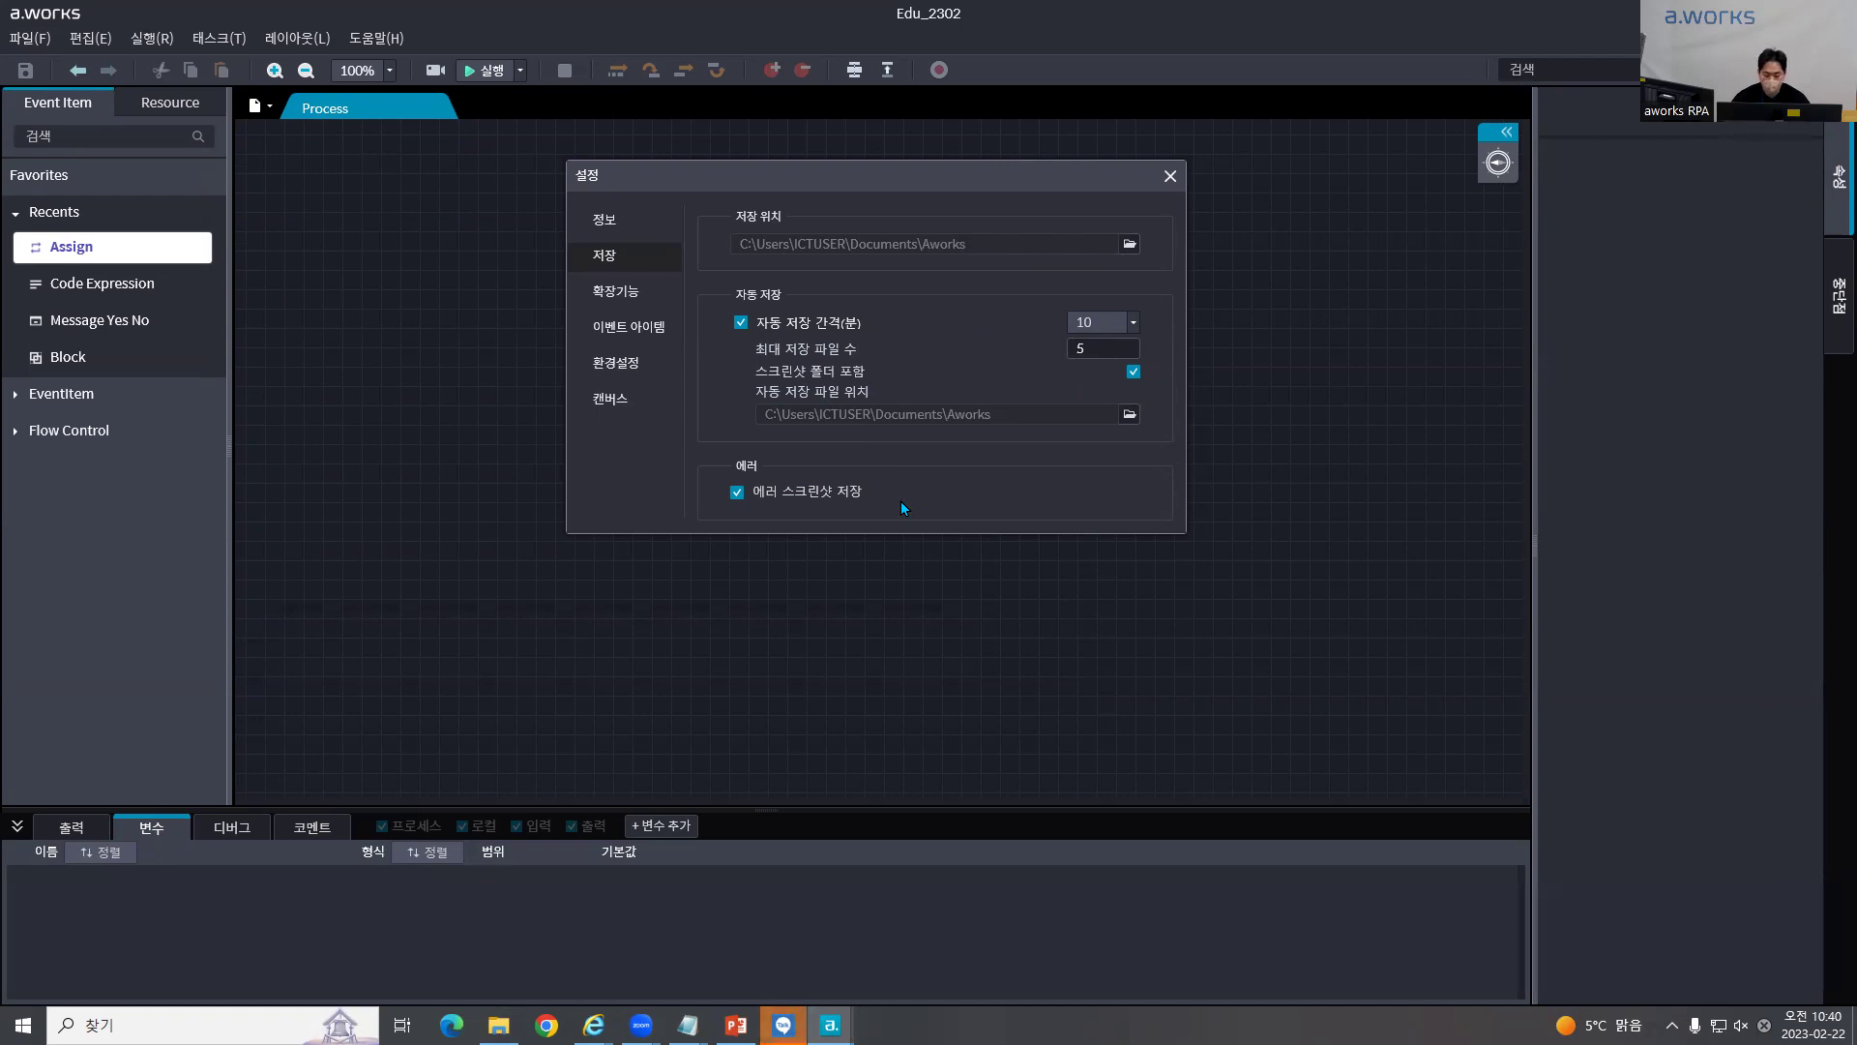
Step: Disable error screenshot saving (에러 스크린샷 저장), check the Browser_Test folder in File Explorer, and enable the option again
click(808, 493)
click(498, 1025)
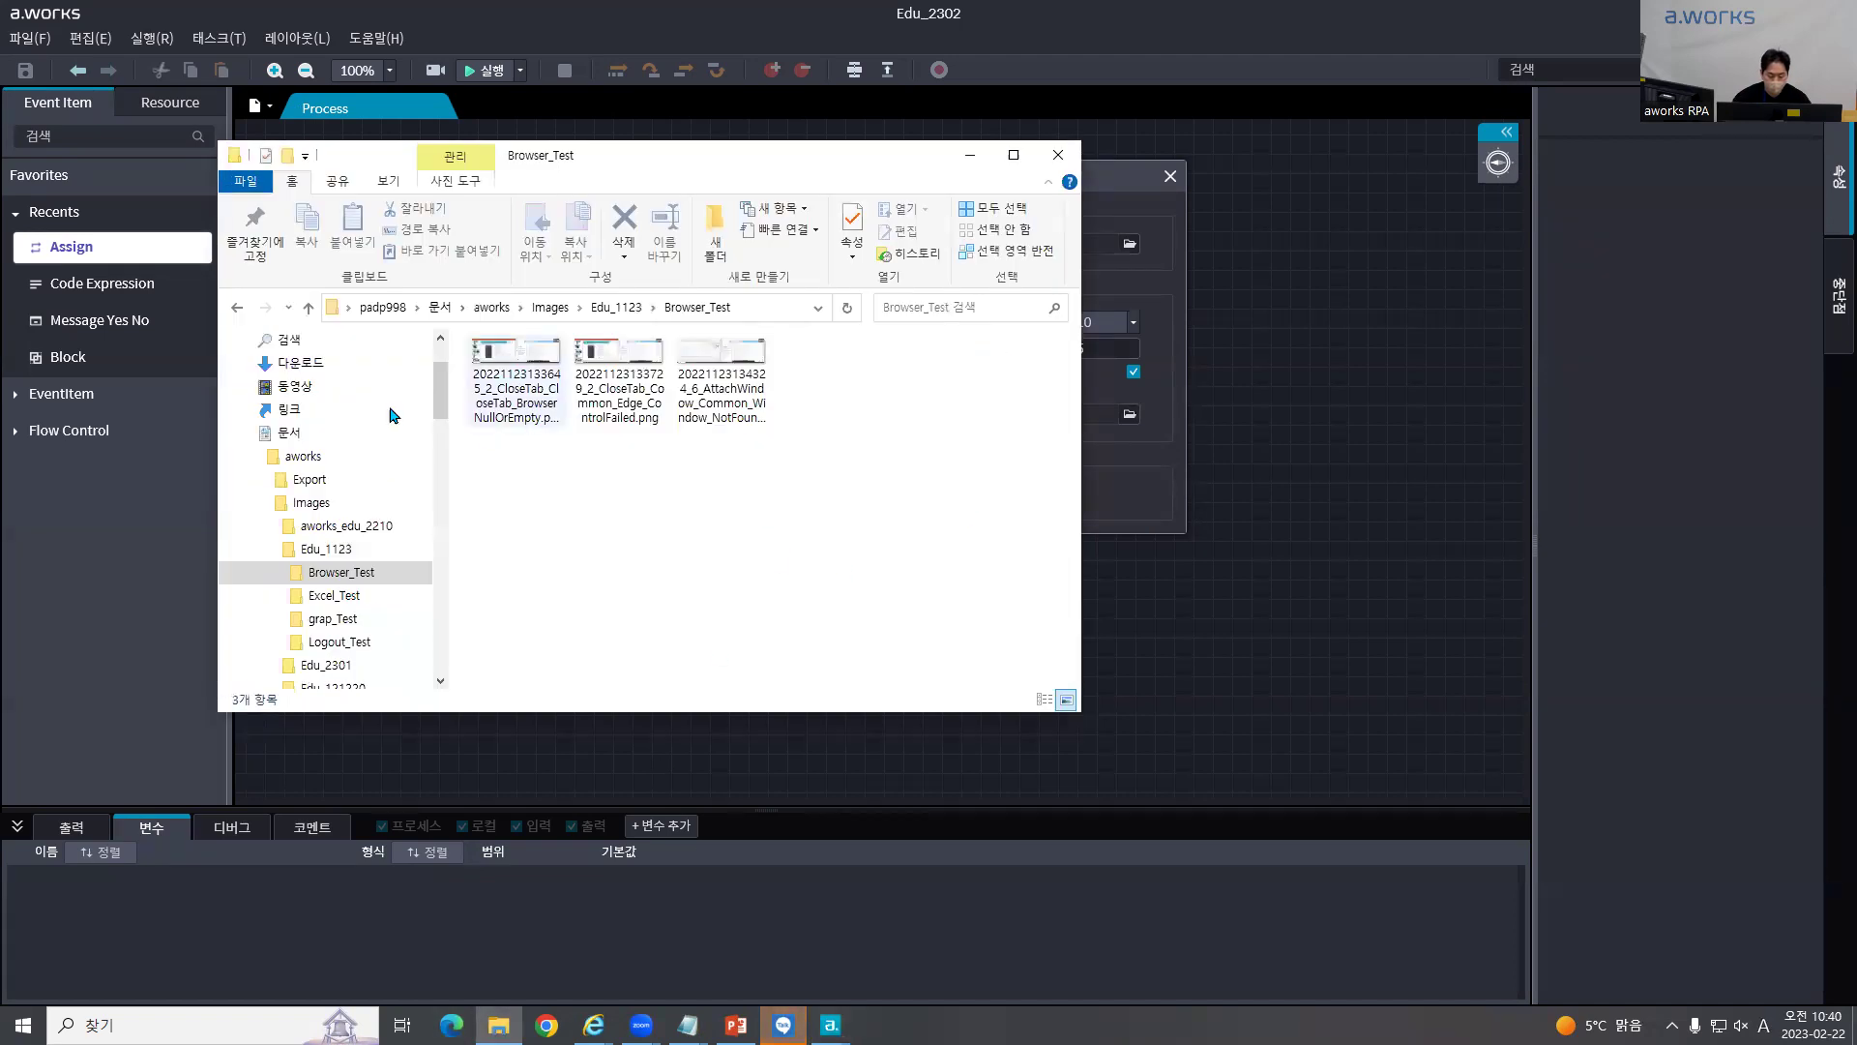
click(1120, 499)
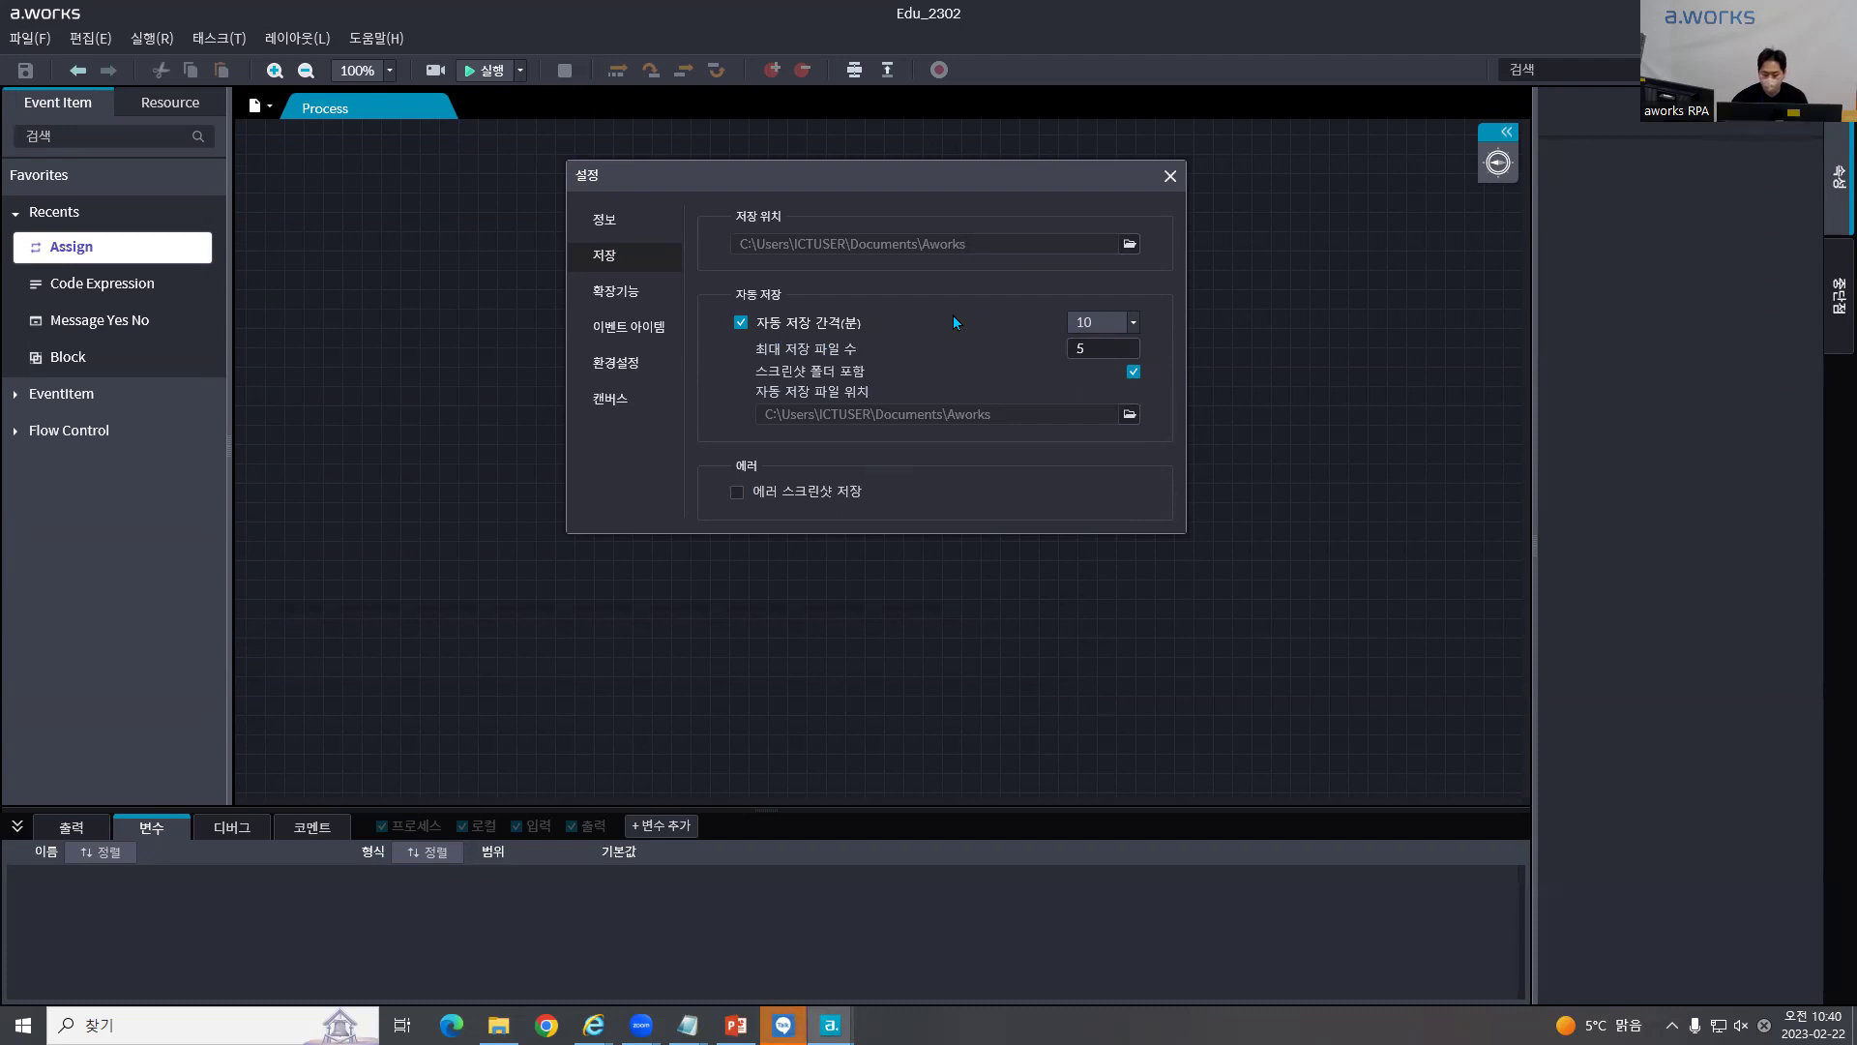
click(833, 491)
Step: Review the 확장기능 settings, glance at the PowerPoint training slides, and review the 이벤트 아이템 auto-close settings
click(633, 301)
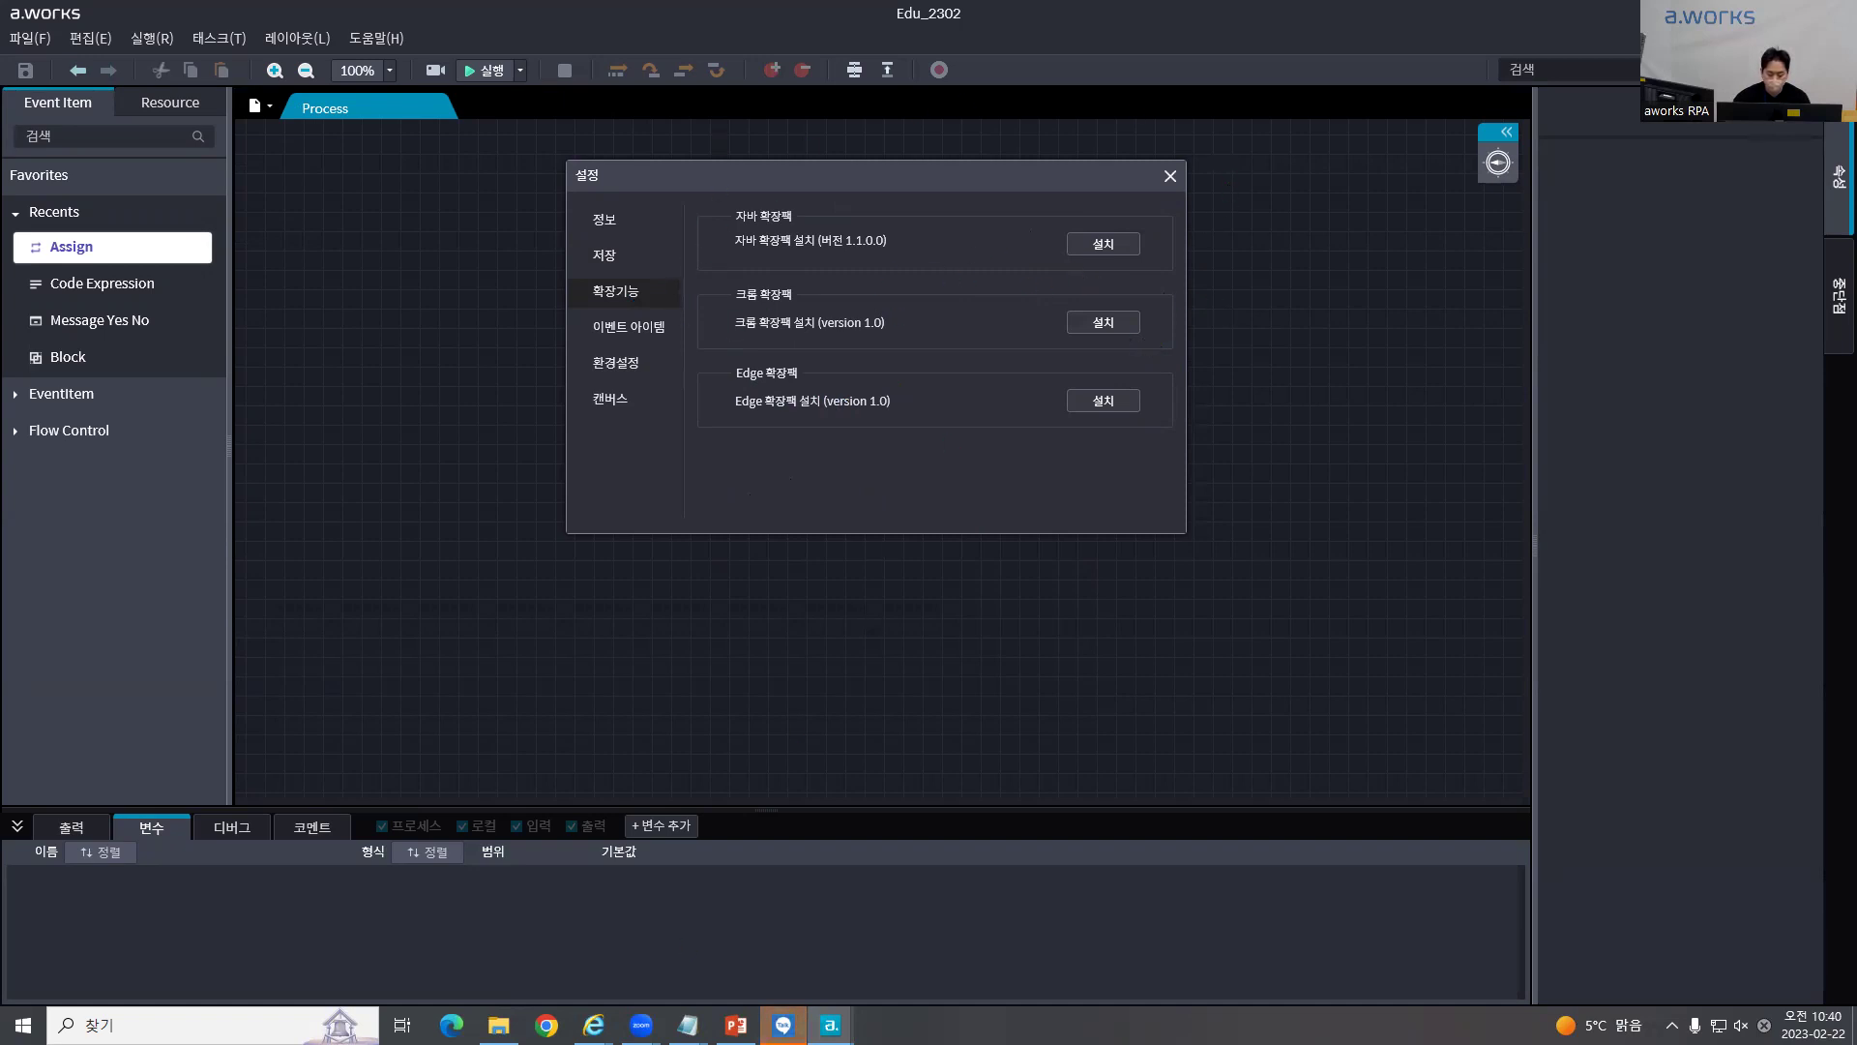
click(737, 1025)
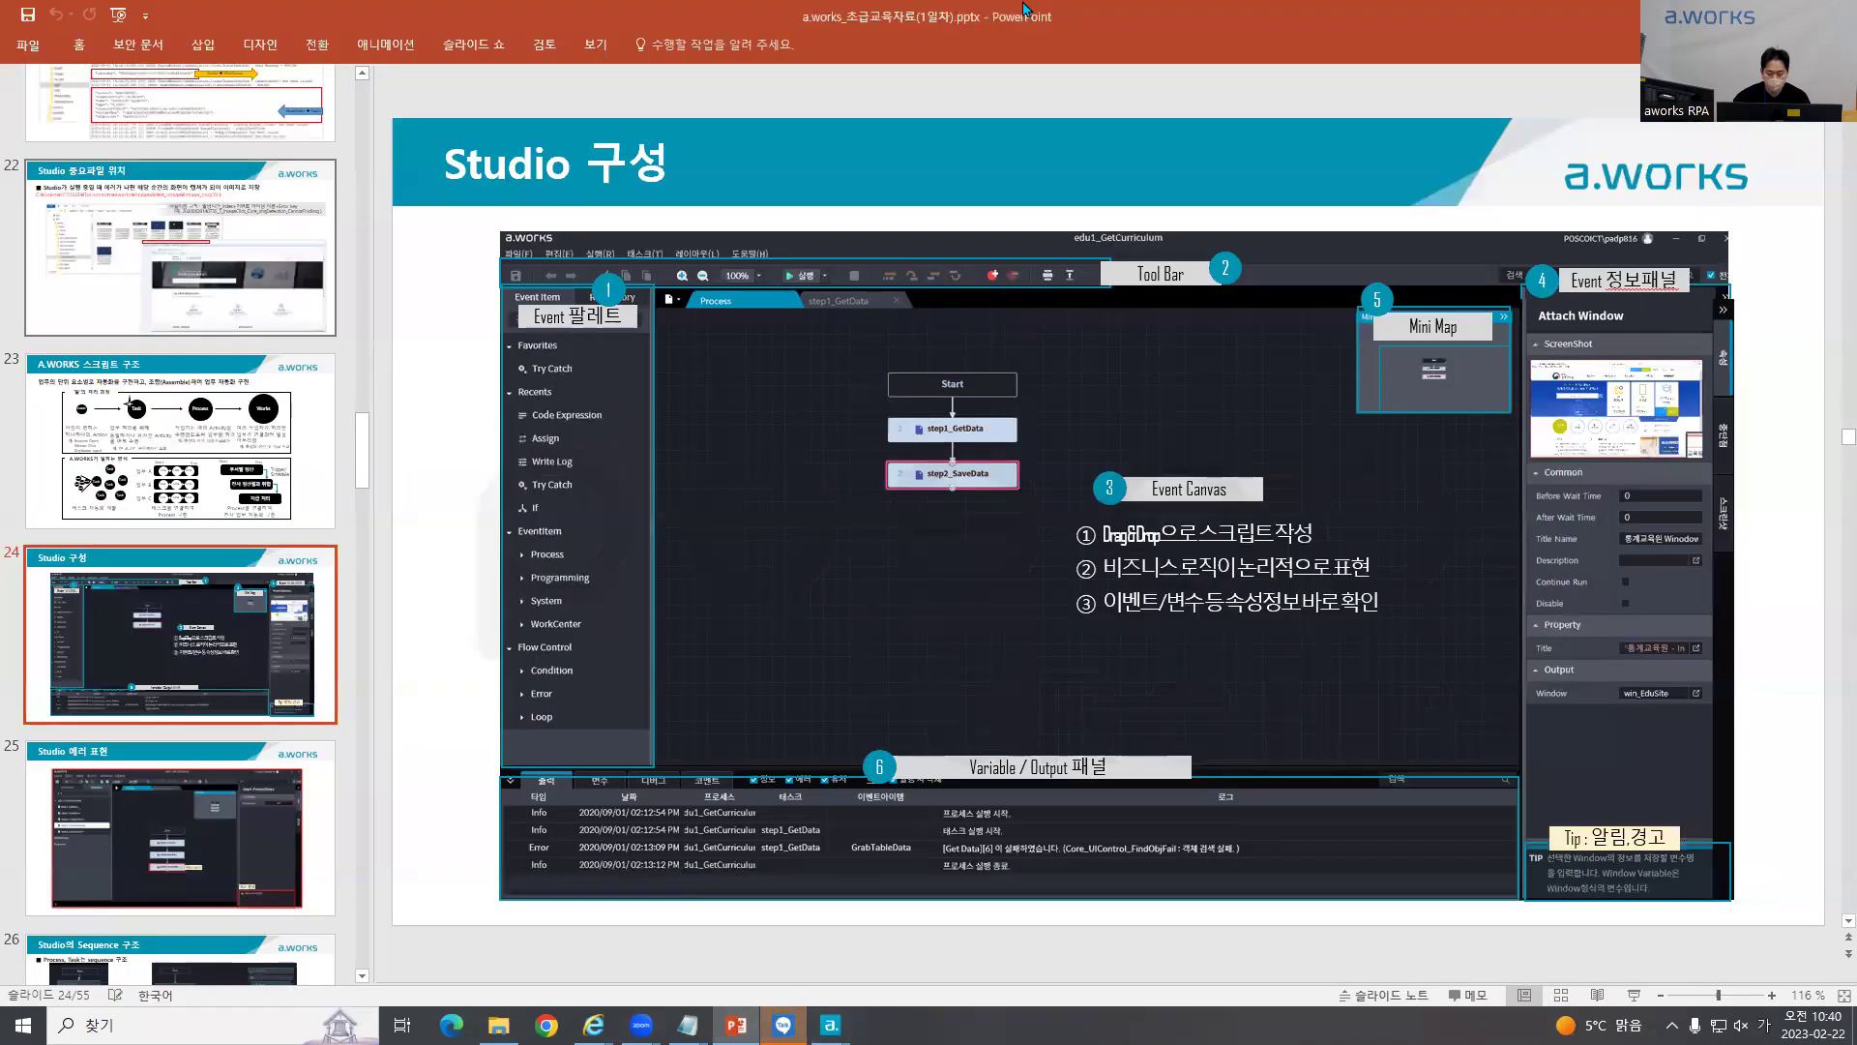
key(alt+Tab)
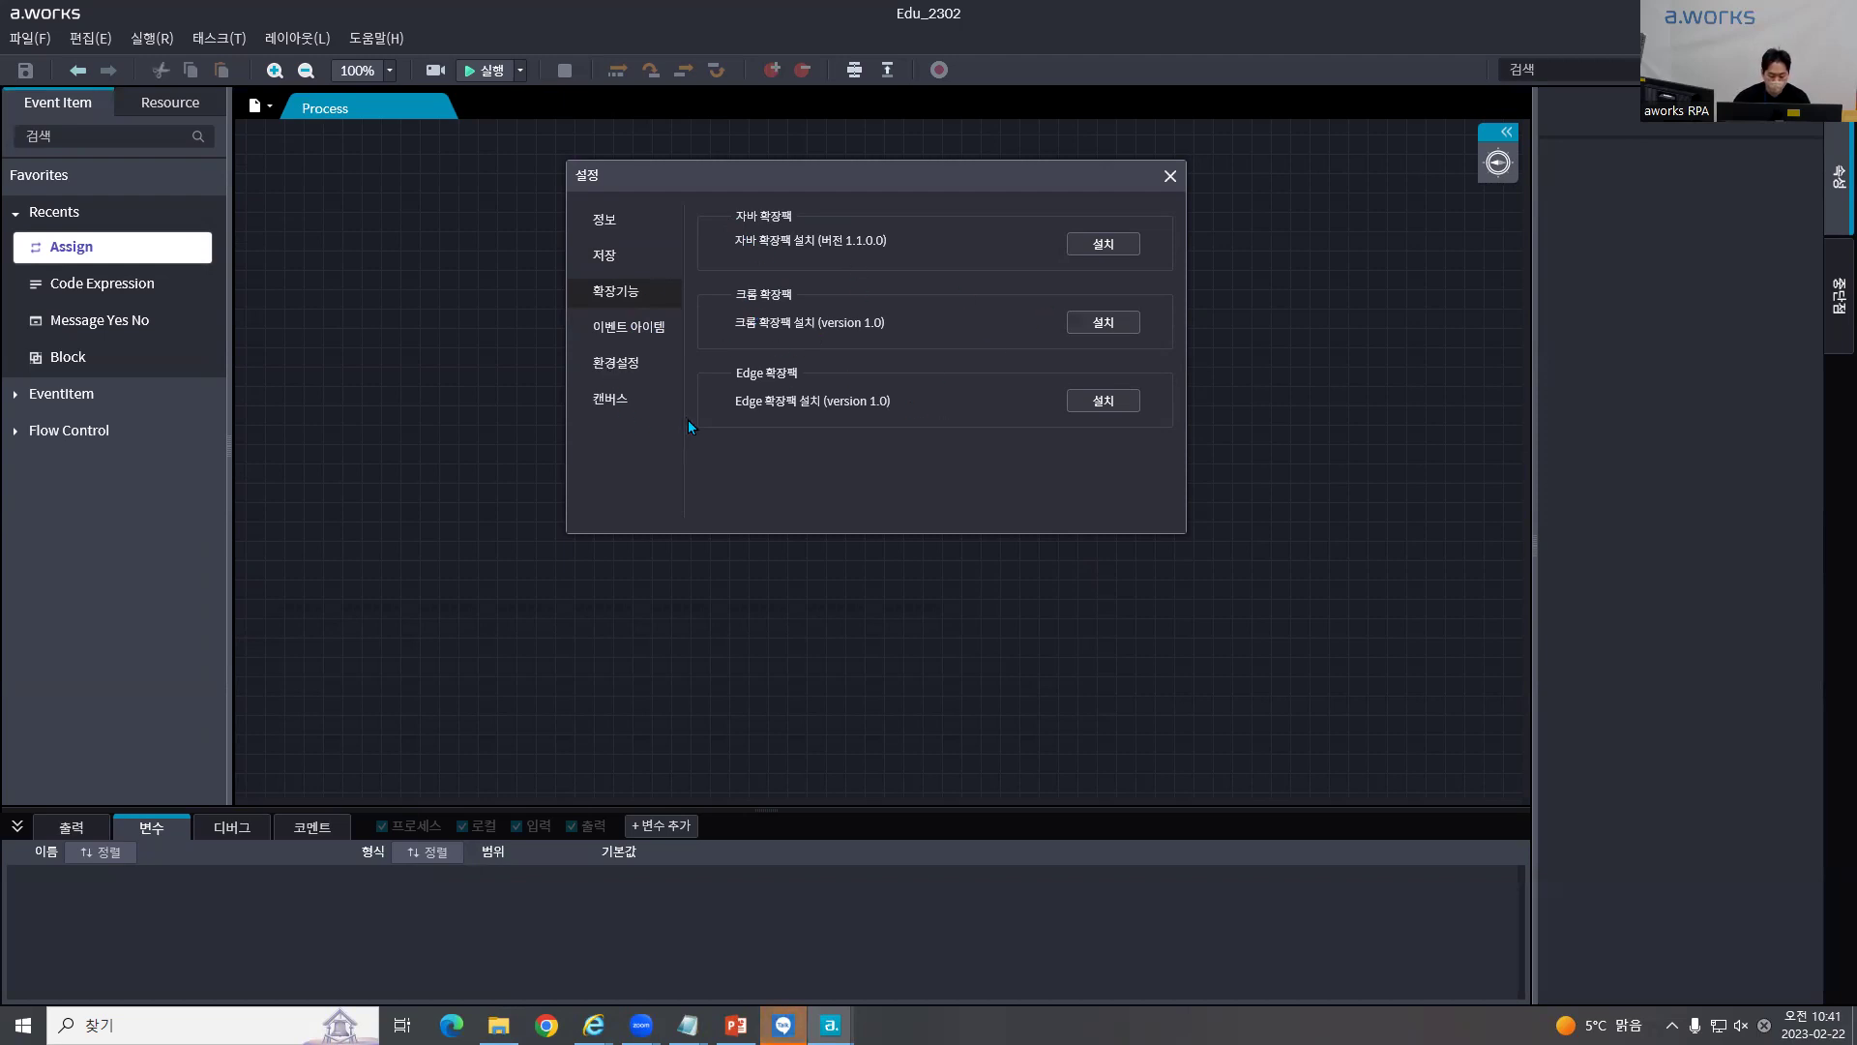
click(659, 334)
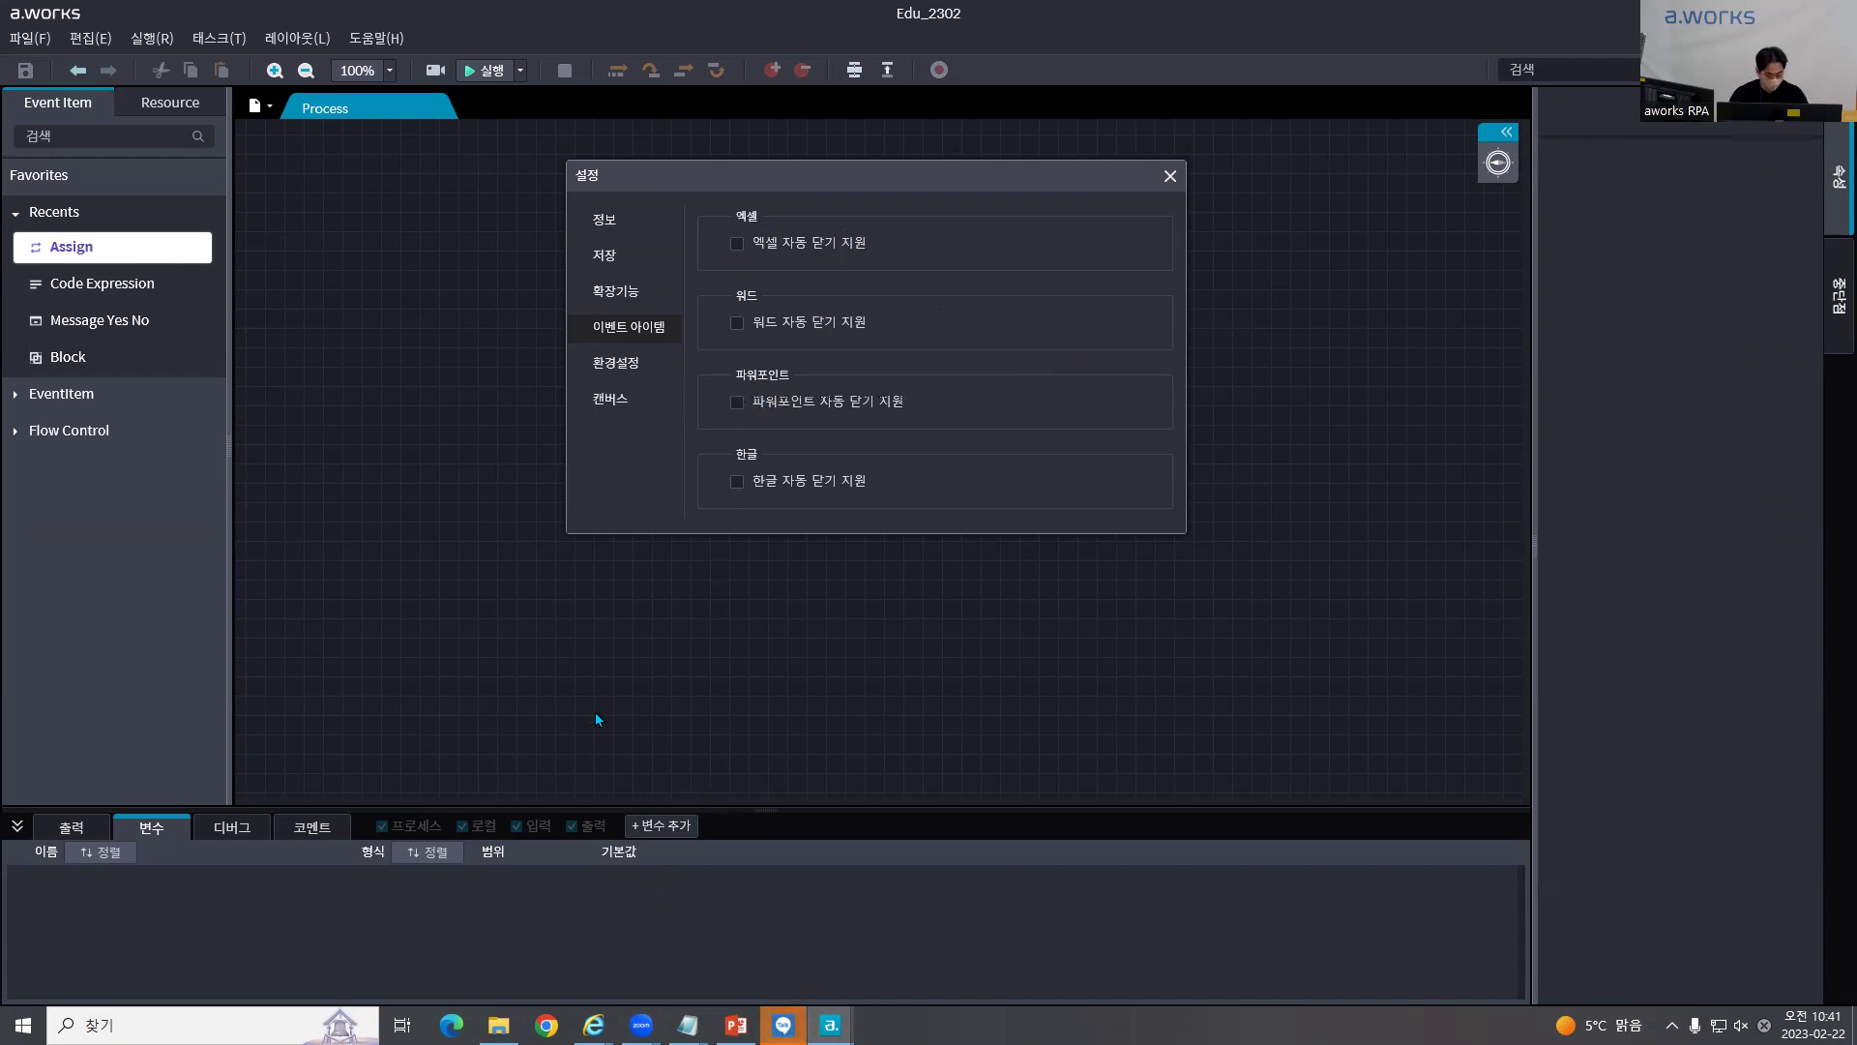
key(super)
key(super)
Step: Look at the language choices in the 환경설정 settings and apply the 라이트 (light) theme
click(604, 371)
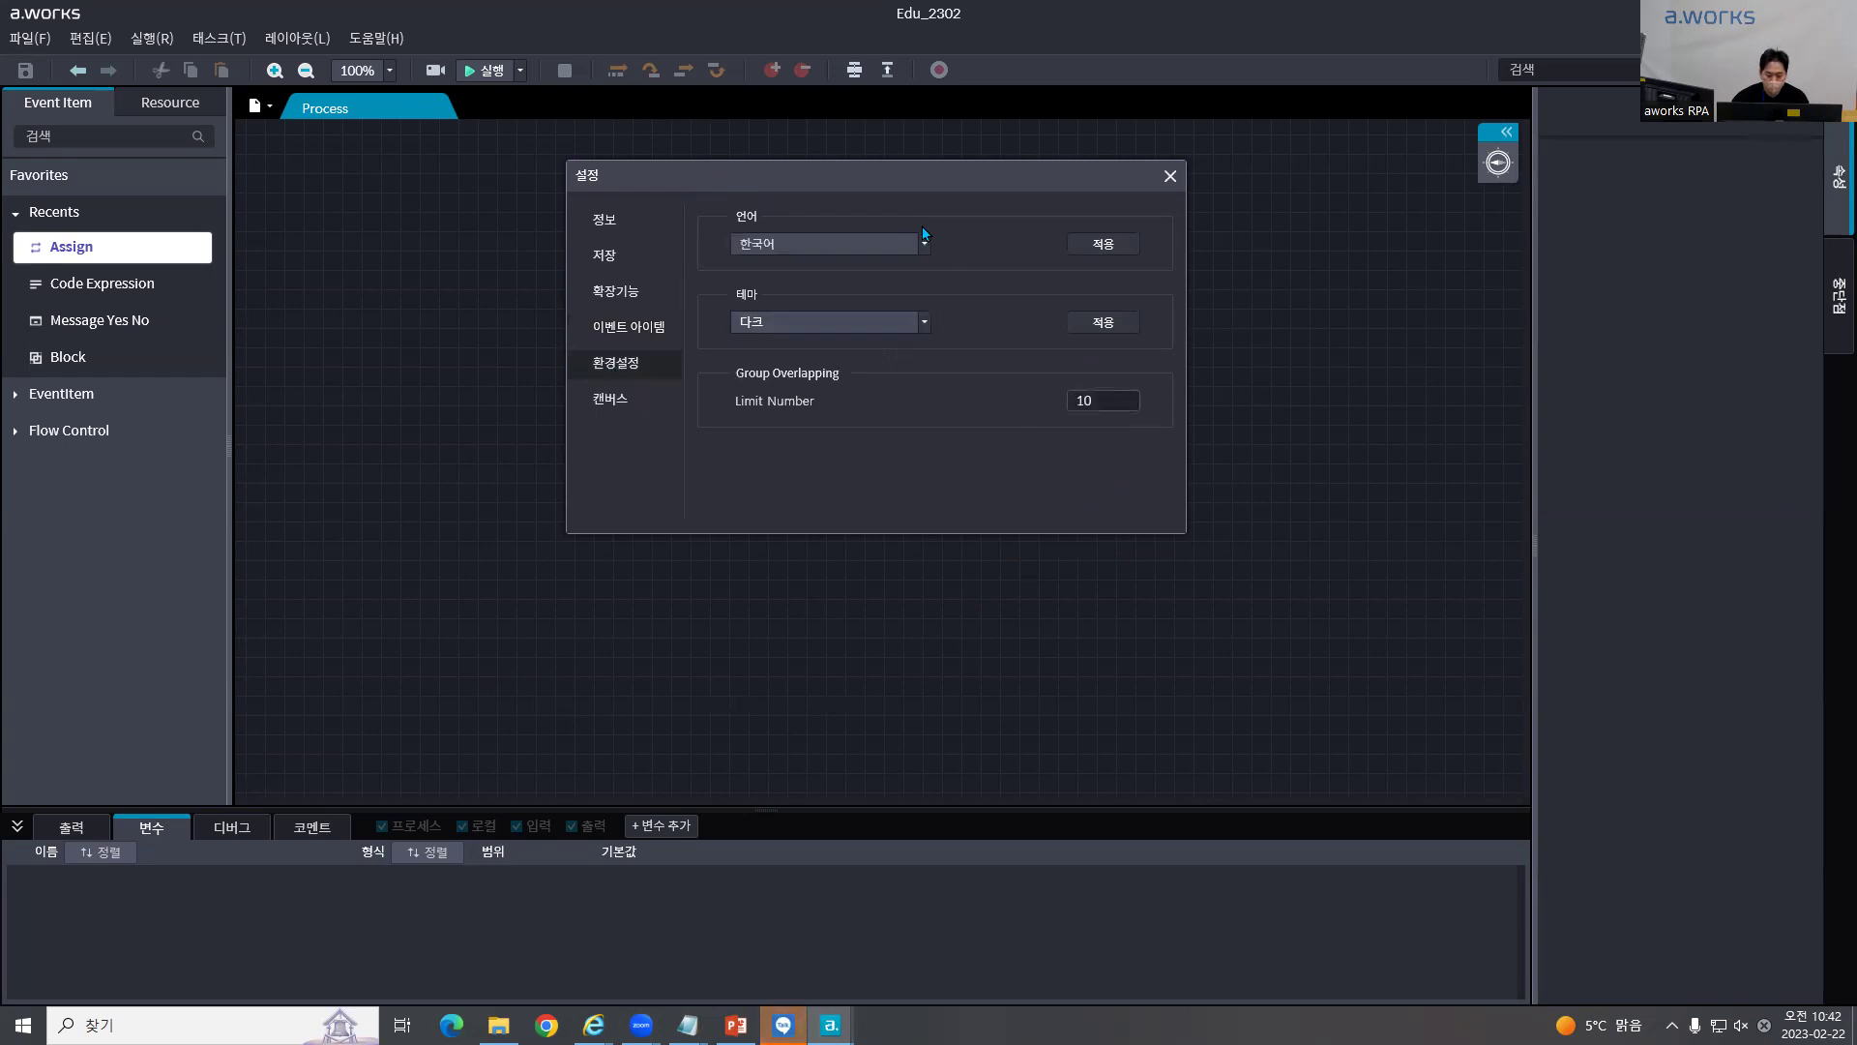
click(879, 244)
click(879, 243)
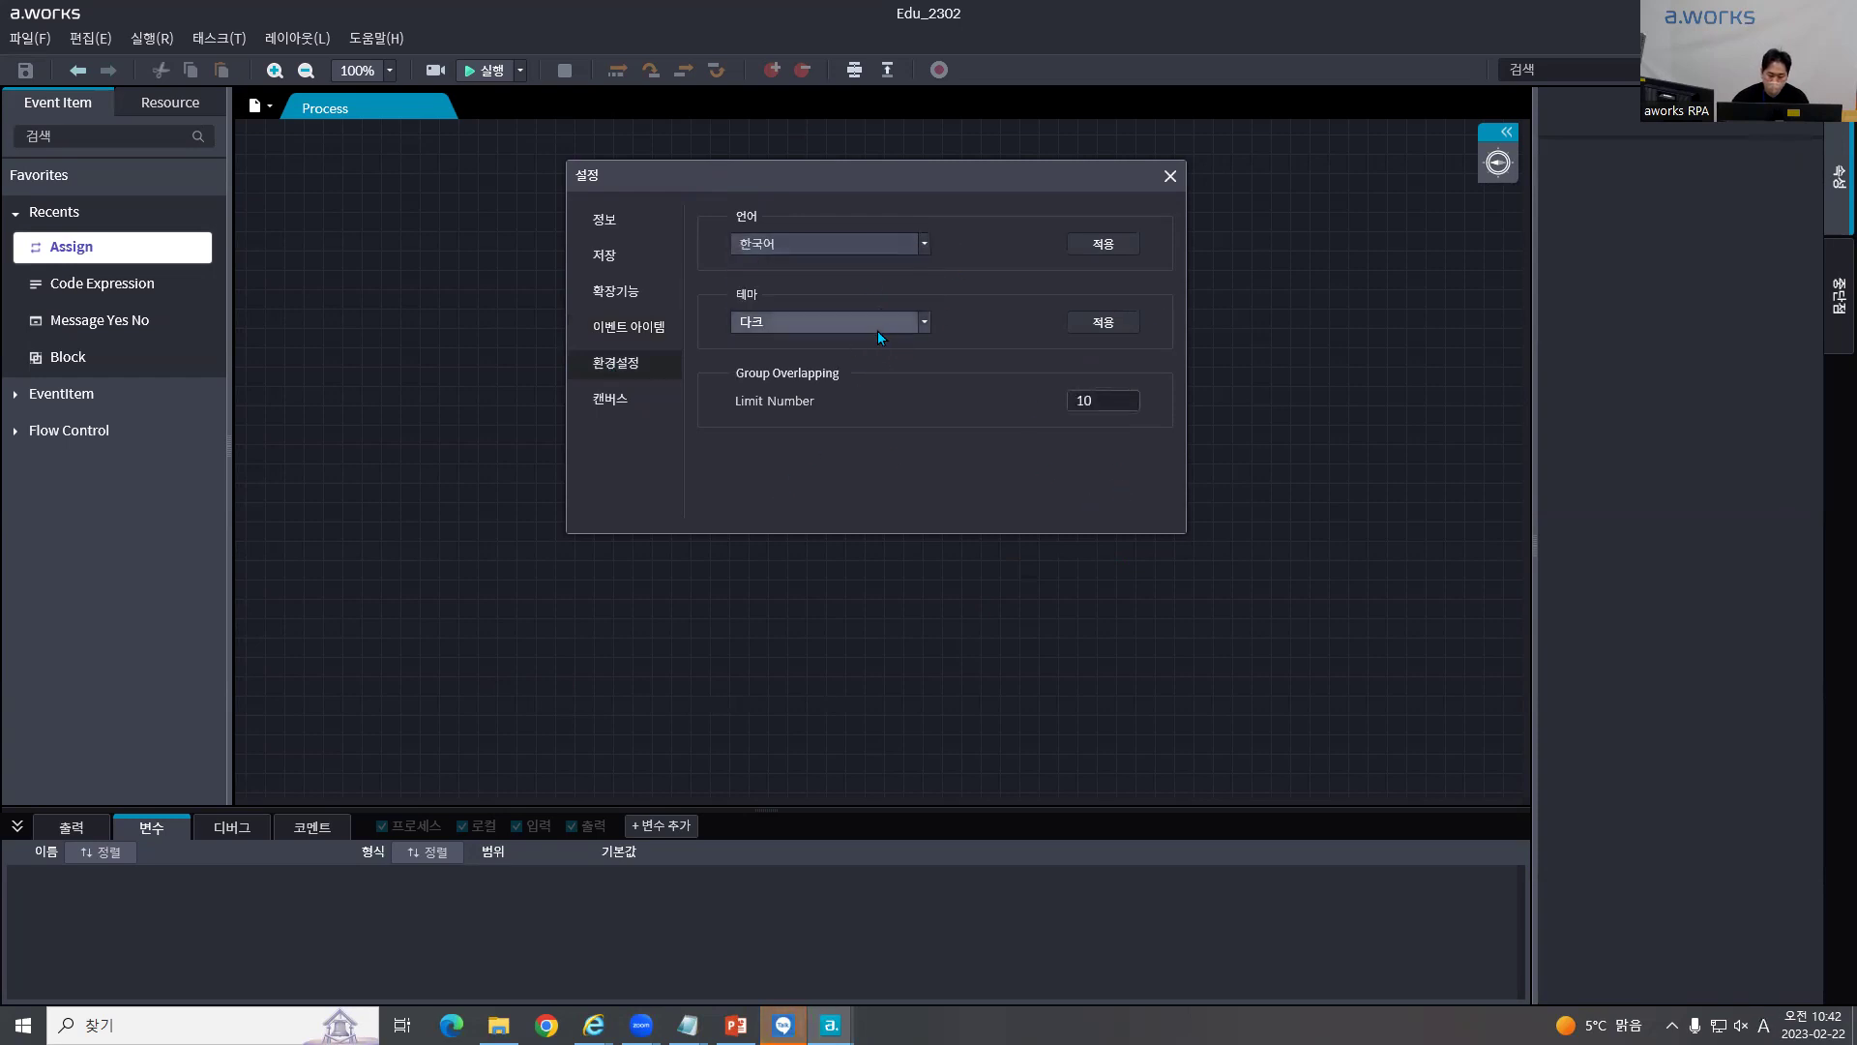
click(907, 321)
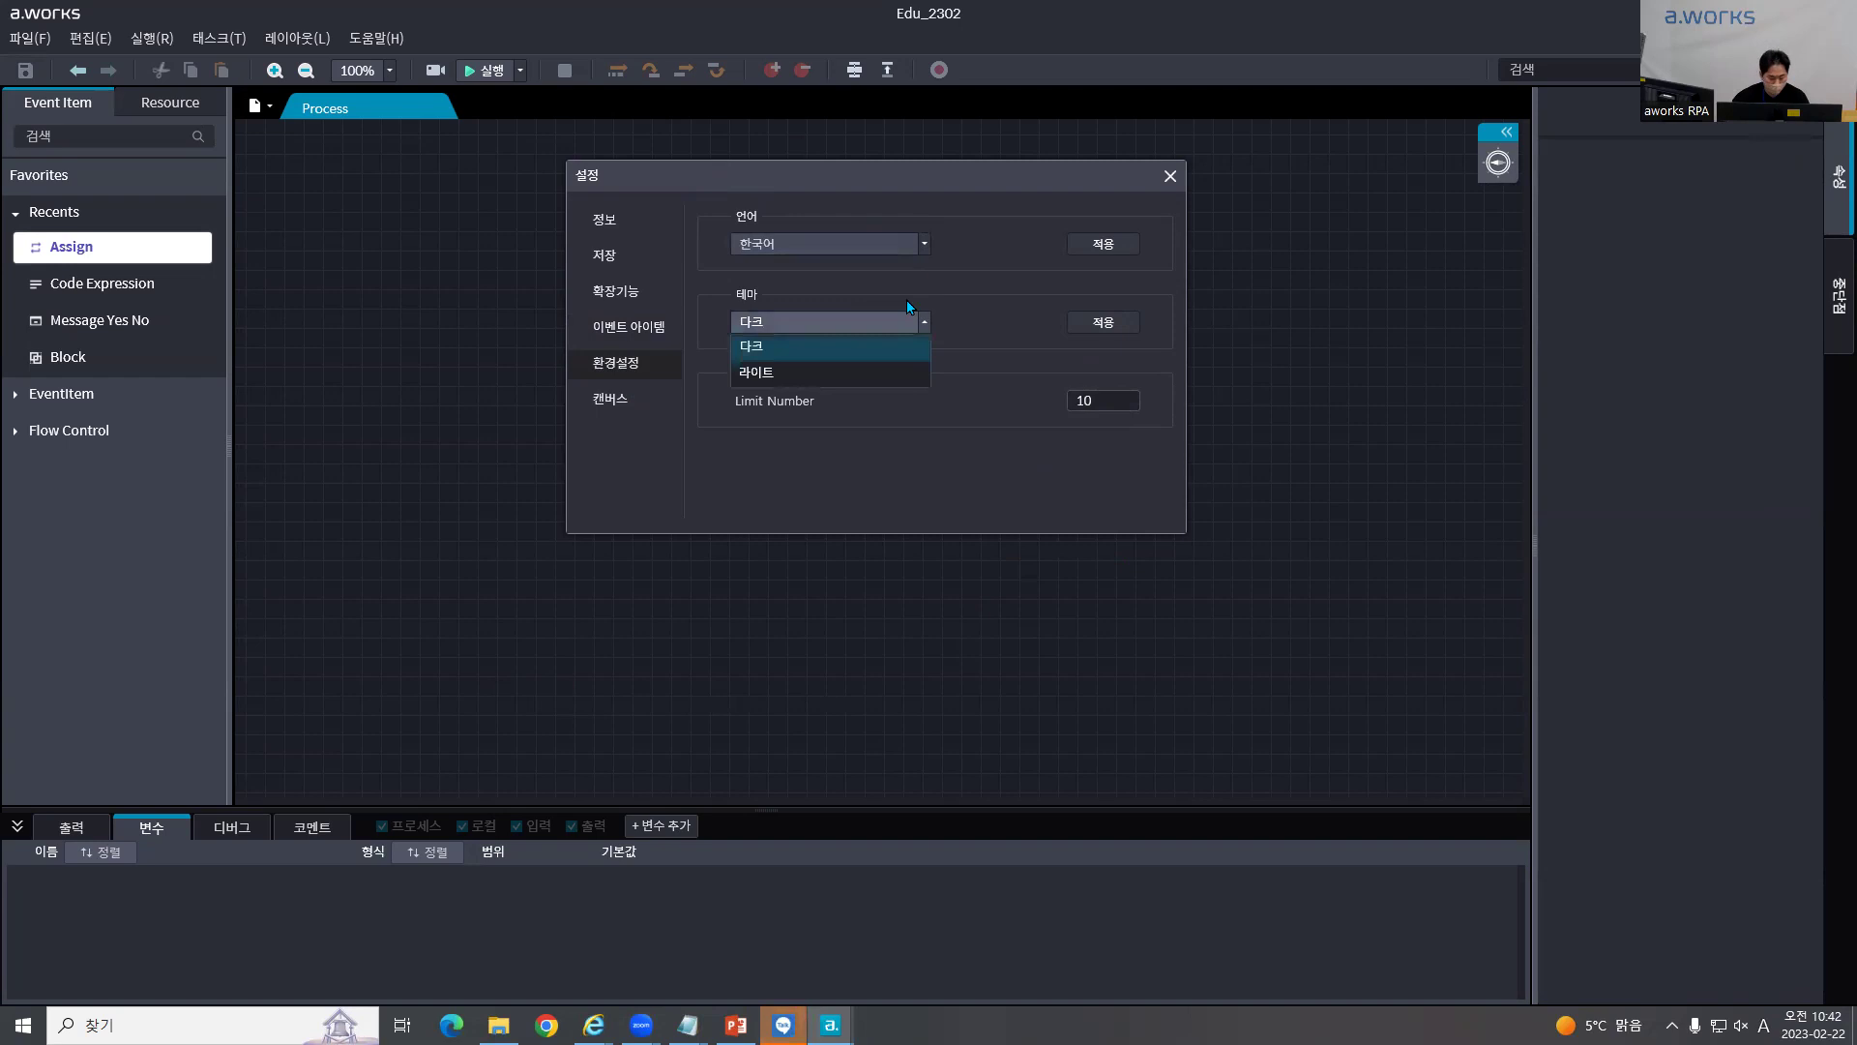
key(Return)
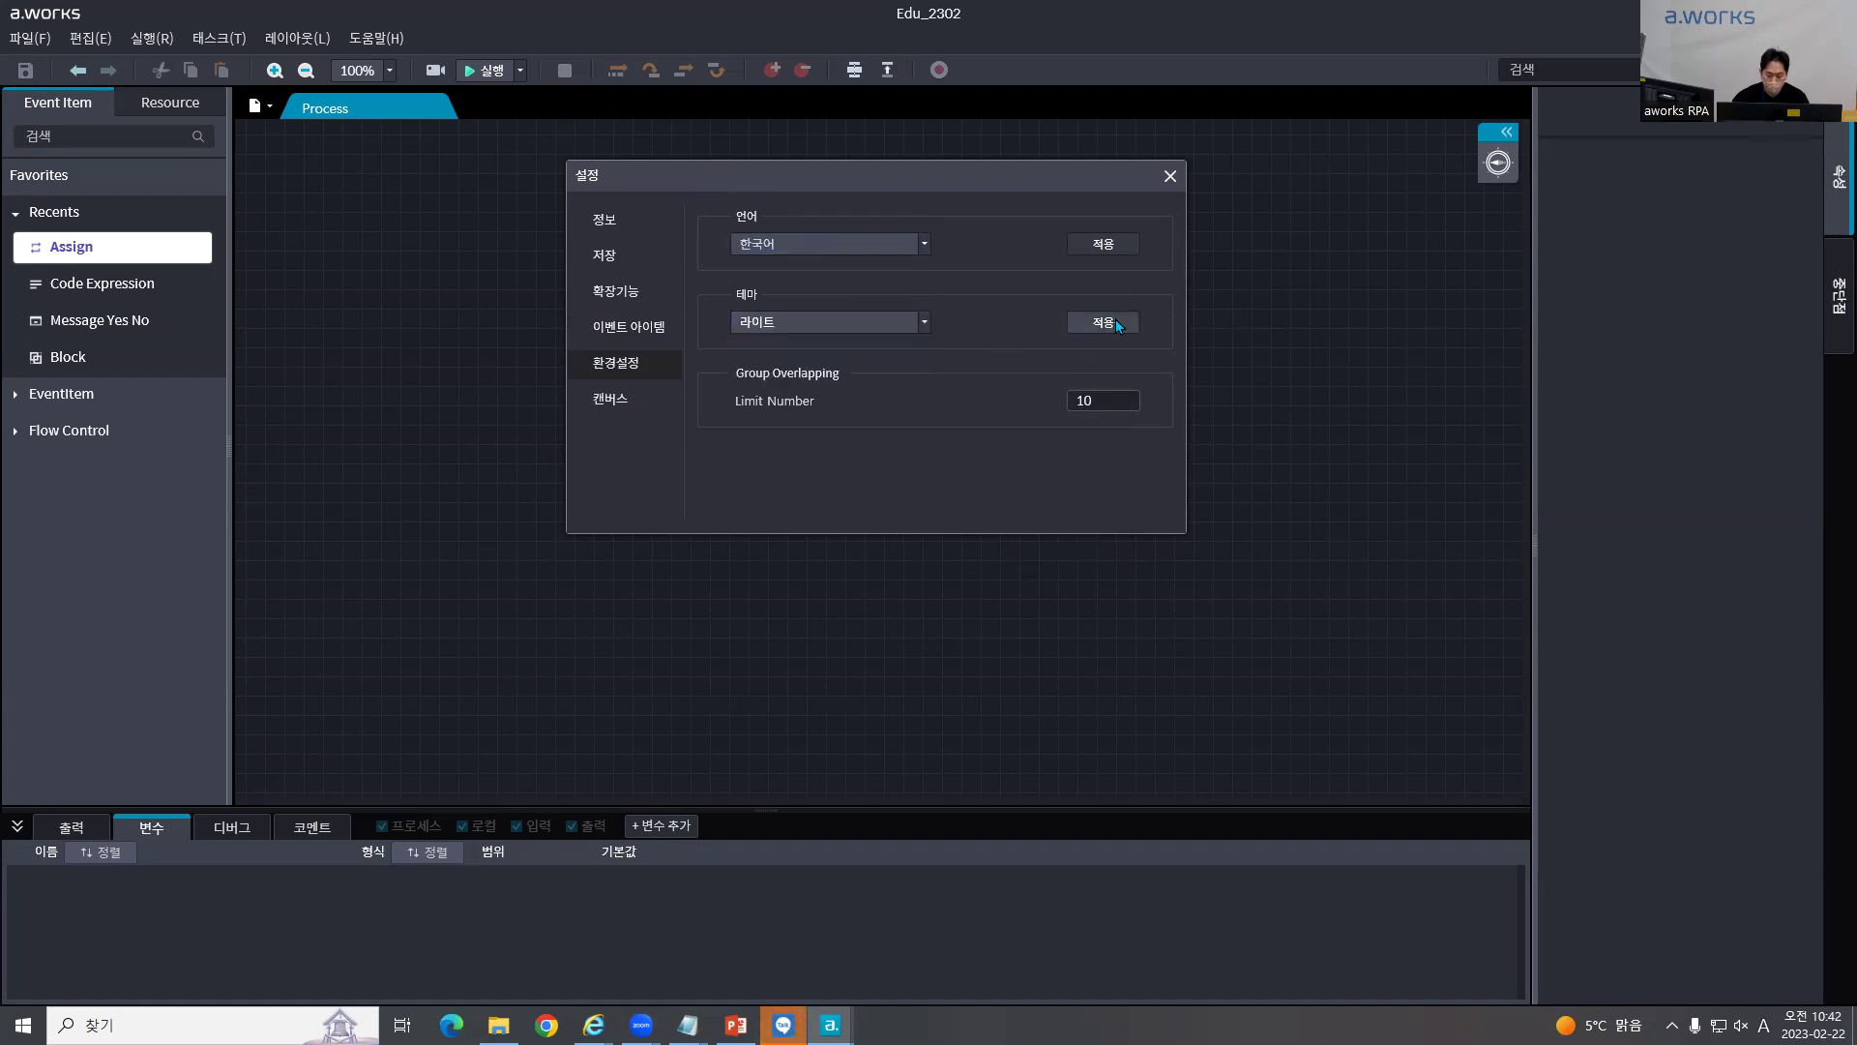
click(1116, 322)
Step: Switch the theme back to 다크 (dark) and apply it
click(890, 331)
click(890, 346)
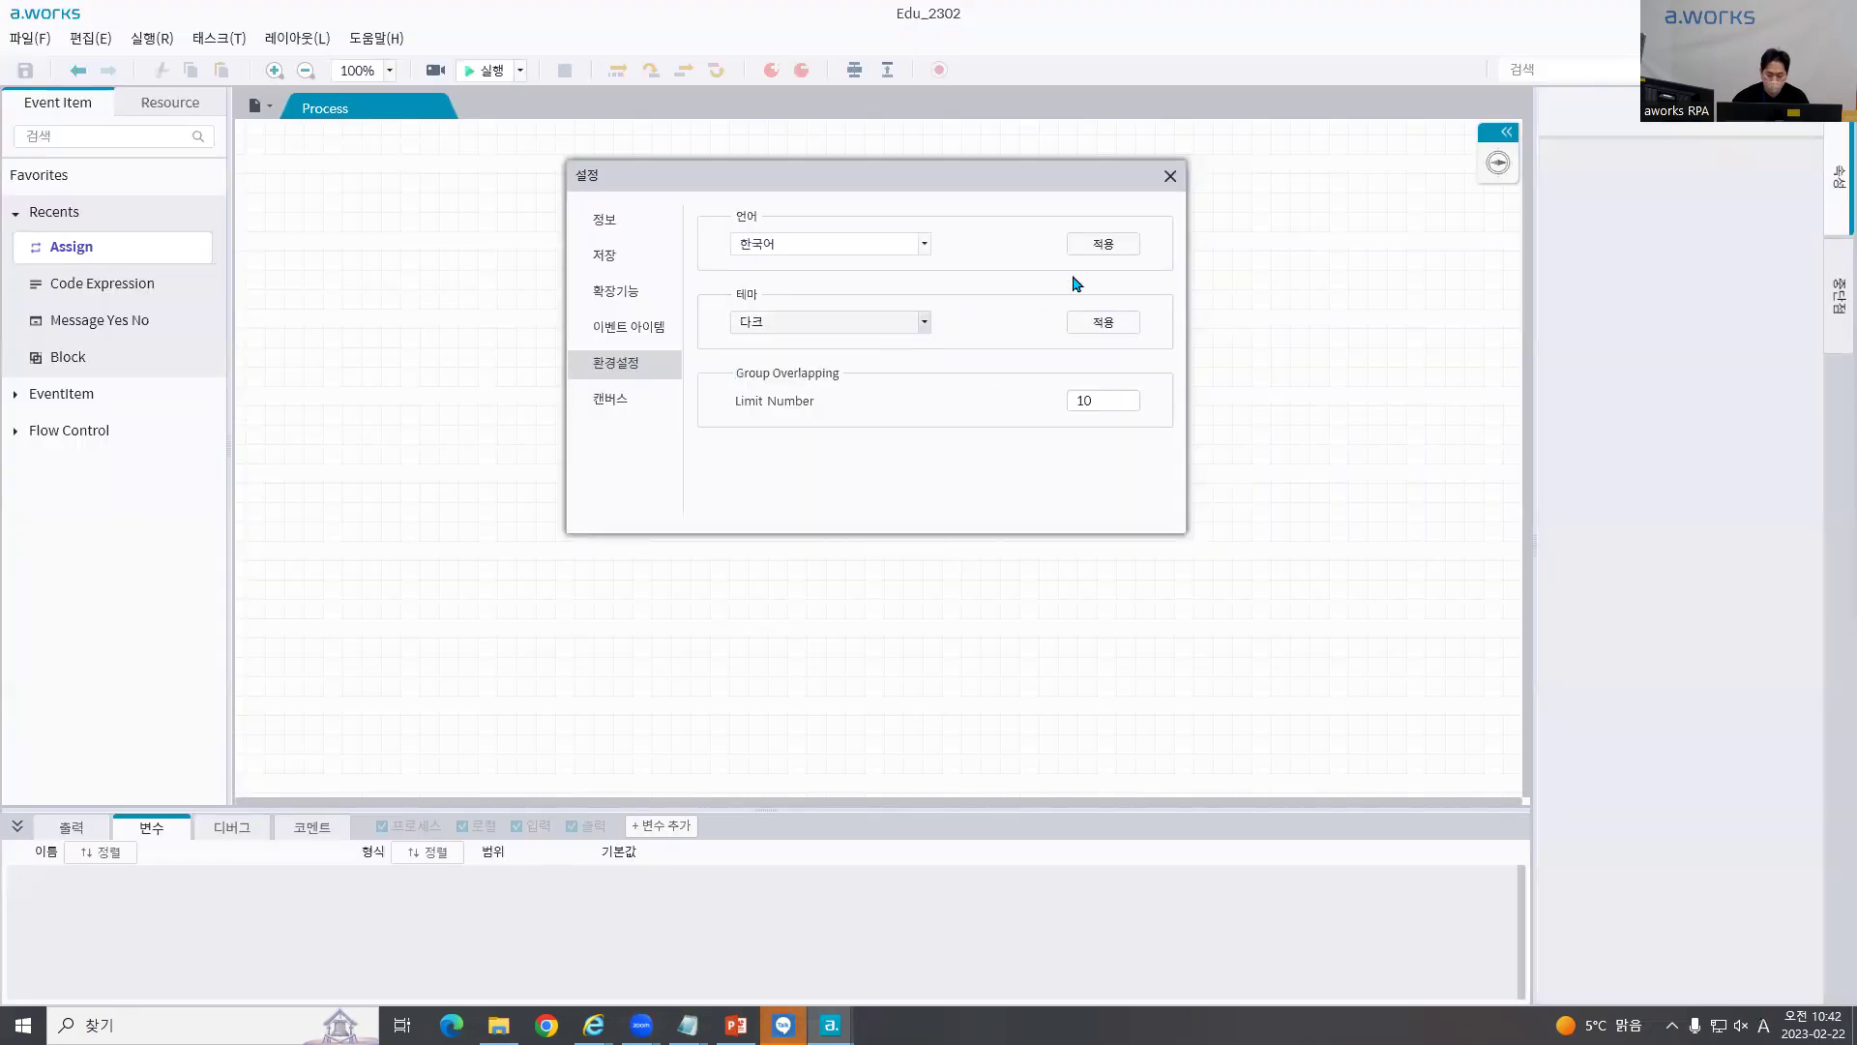
click(1100, 320)
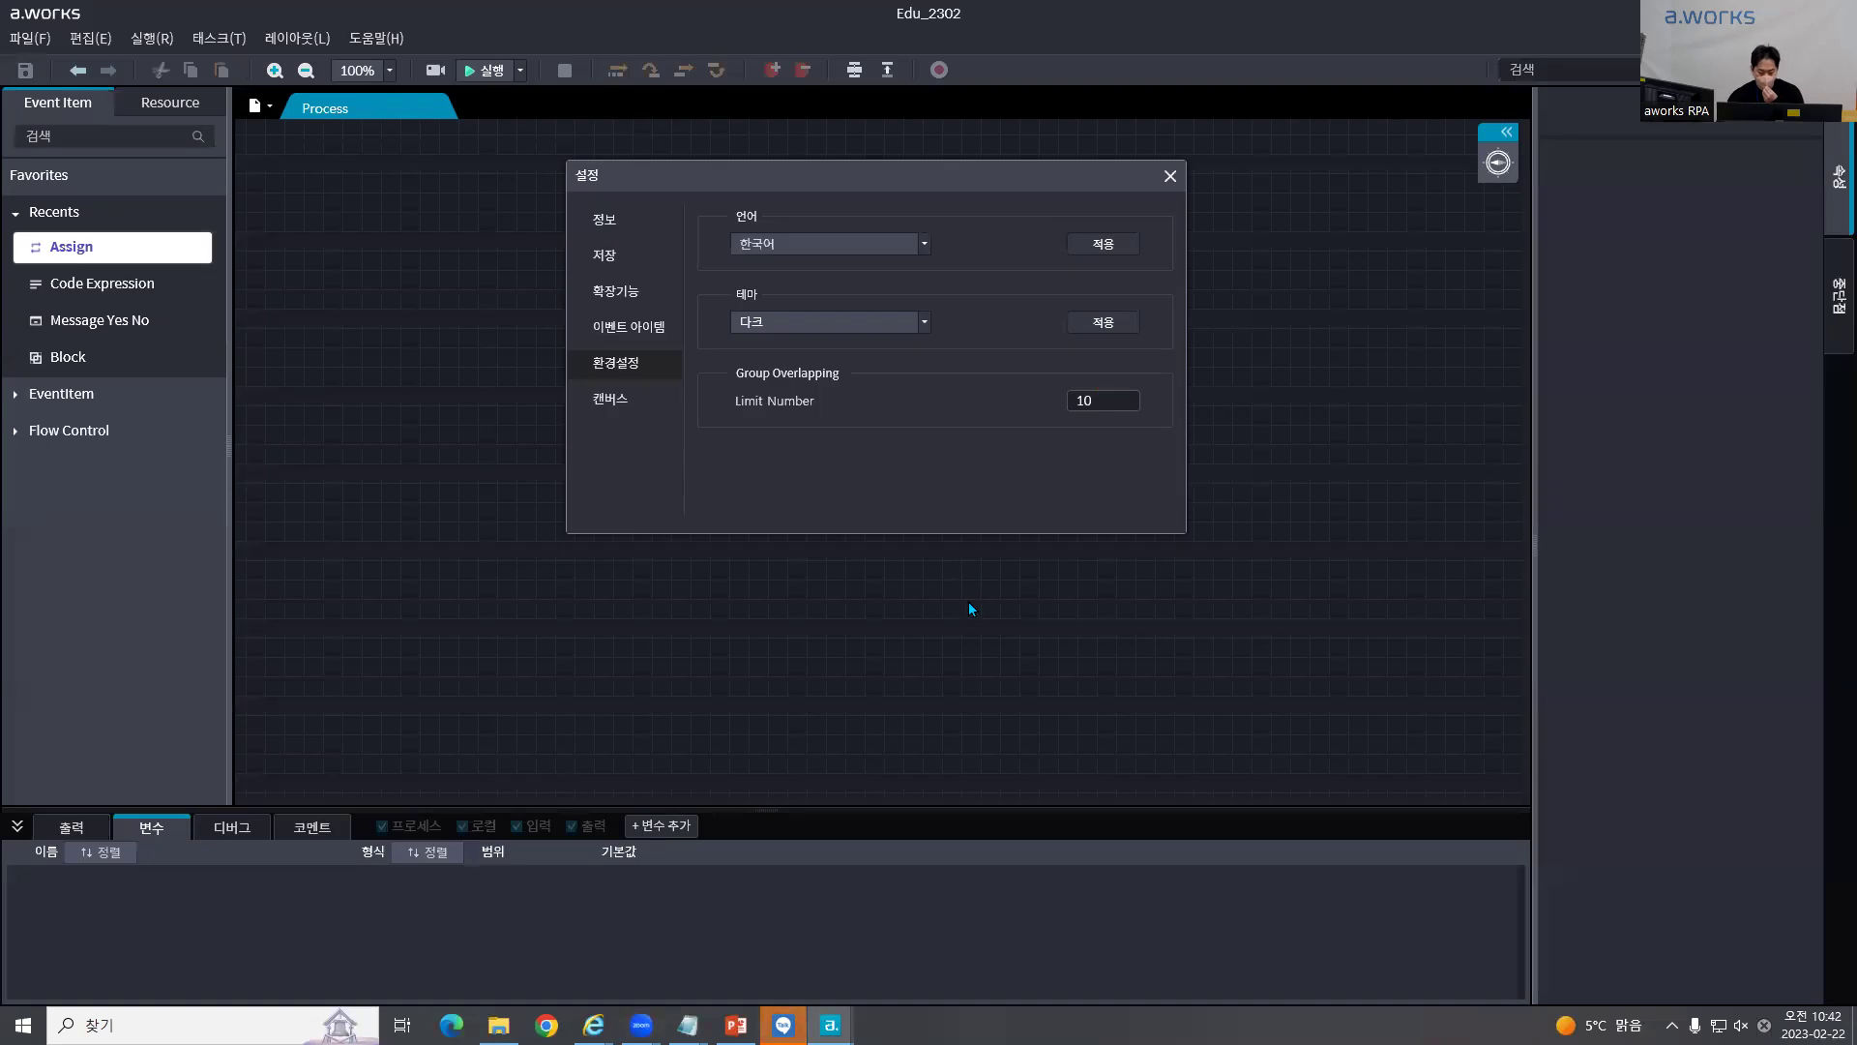
Step: View the automatic alignment options in the canvas settings and close the settings
click(617, 396)
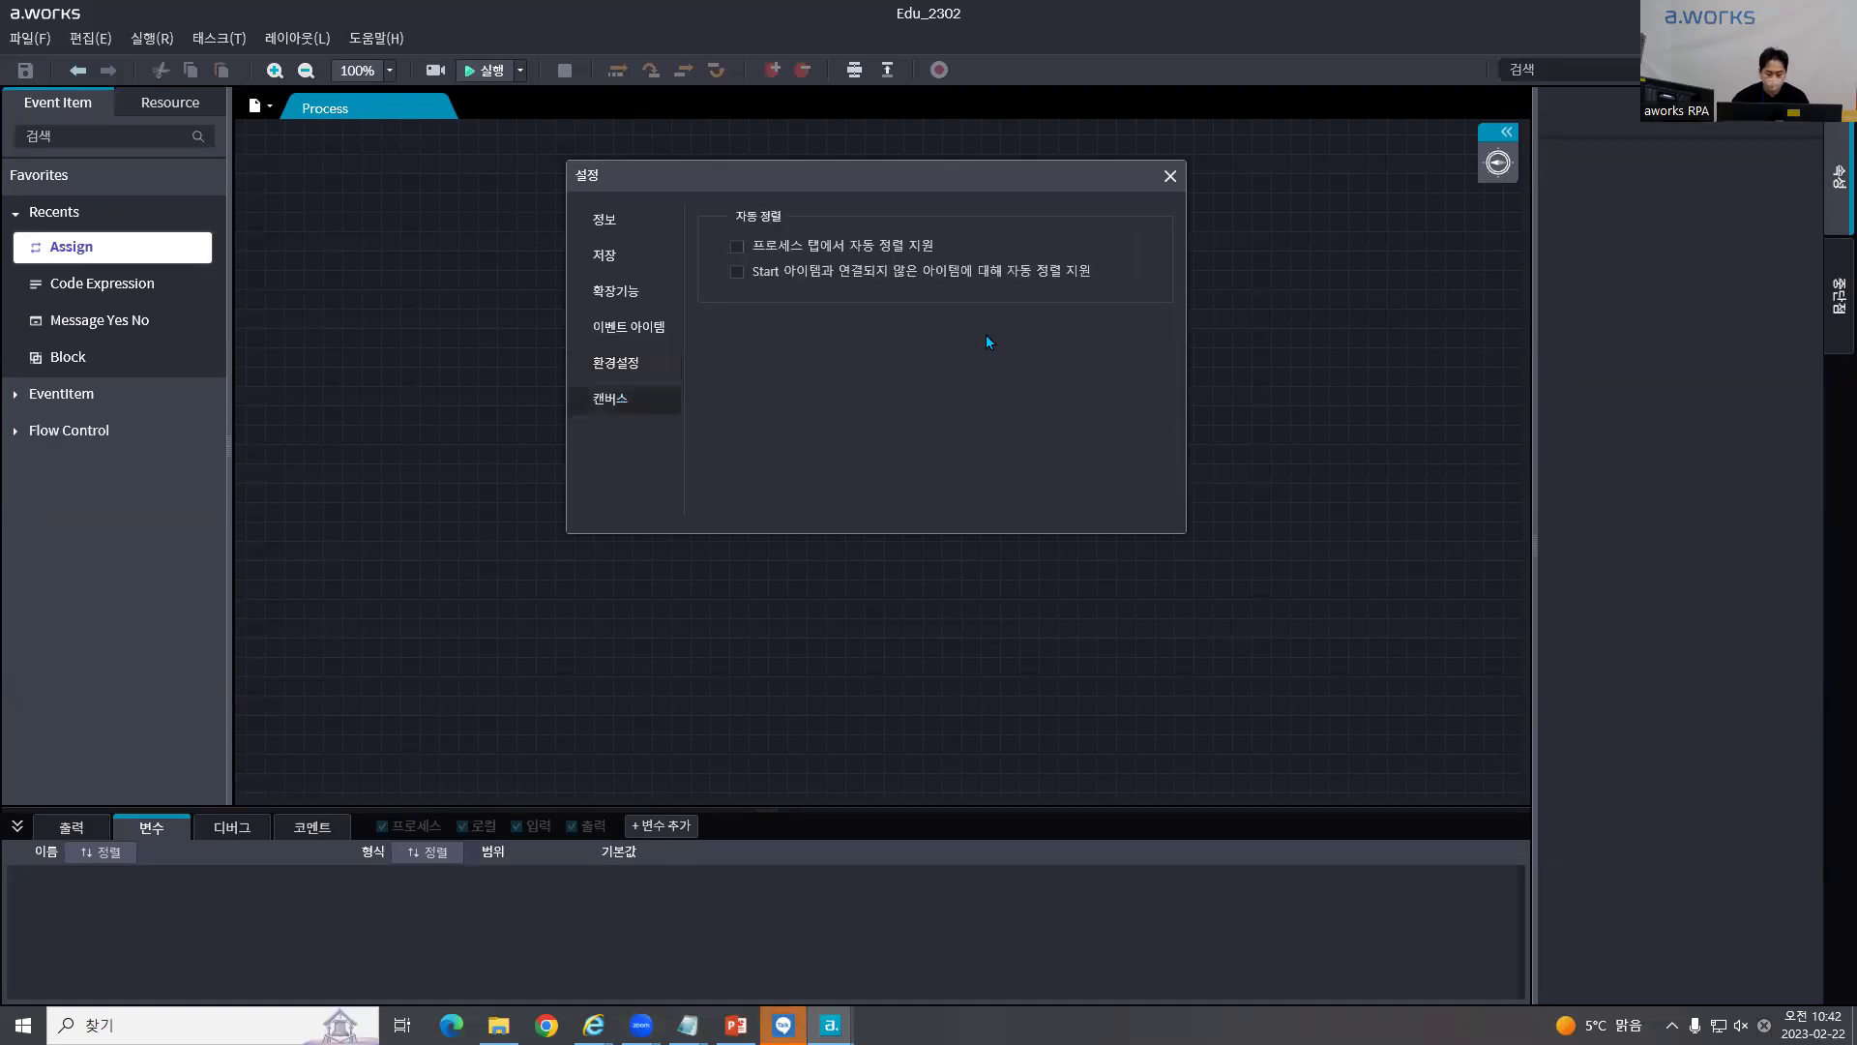
click(1170, 175)
Step: Place several Assign items freely on the canvas around Start and delete them all
drag(103, 250, 1025, 385)
drag(106, 249, 751, 487)
drag(71, 244, 941, 419)
drag(81, 248, 867, 455)
drag(518, 392, 1197, 605)
key(Delete)
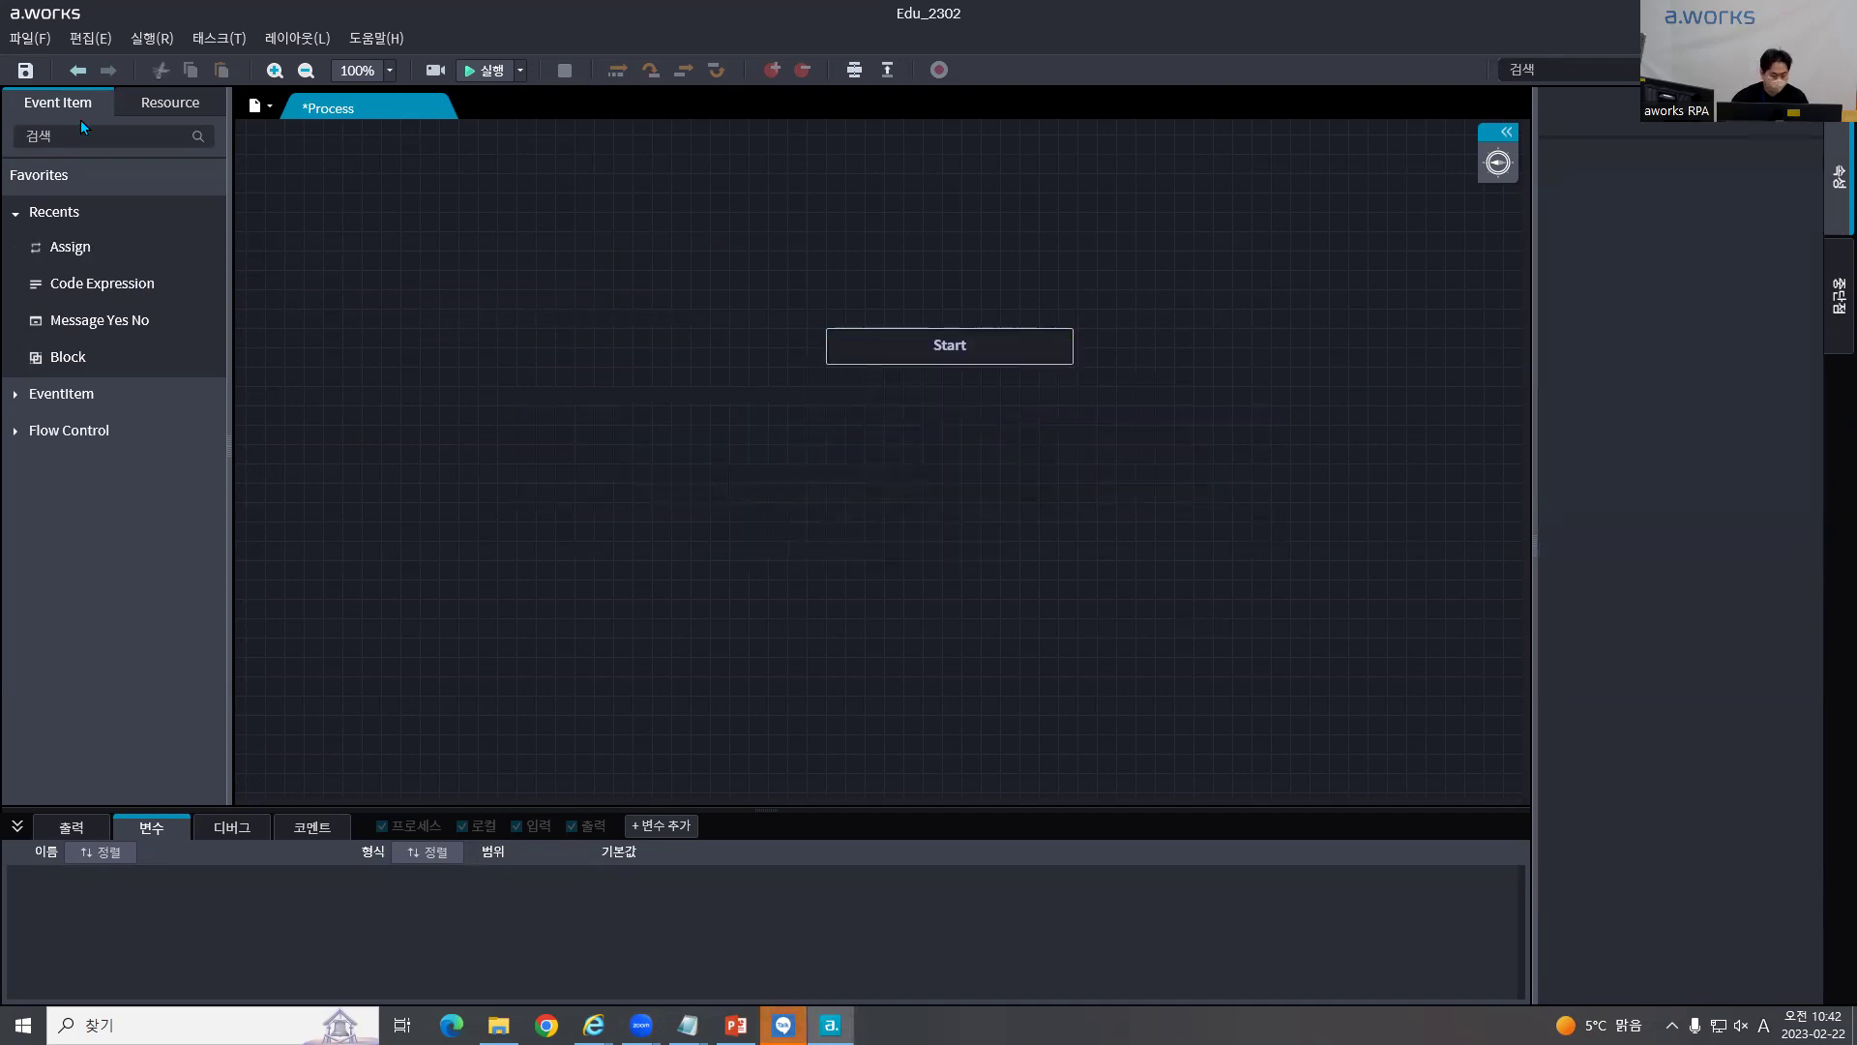
Step: Enable automatic alignment both for the process tab and for items not connected to Start in the canvas settings
click(29, 38)
key(Escape)
click(724, 559)
click(789, 402)
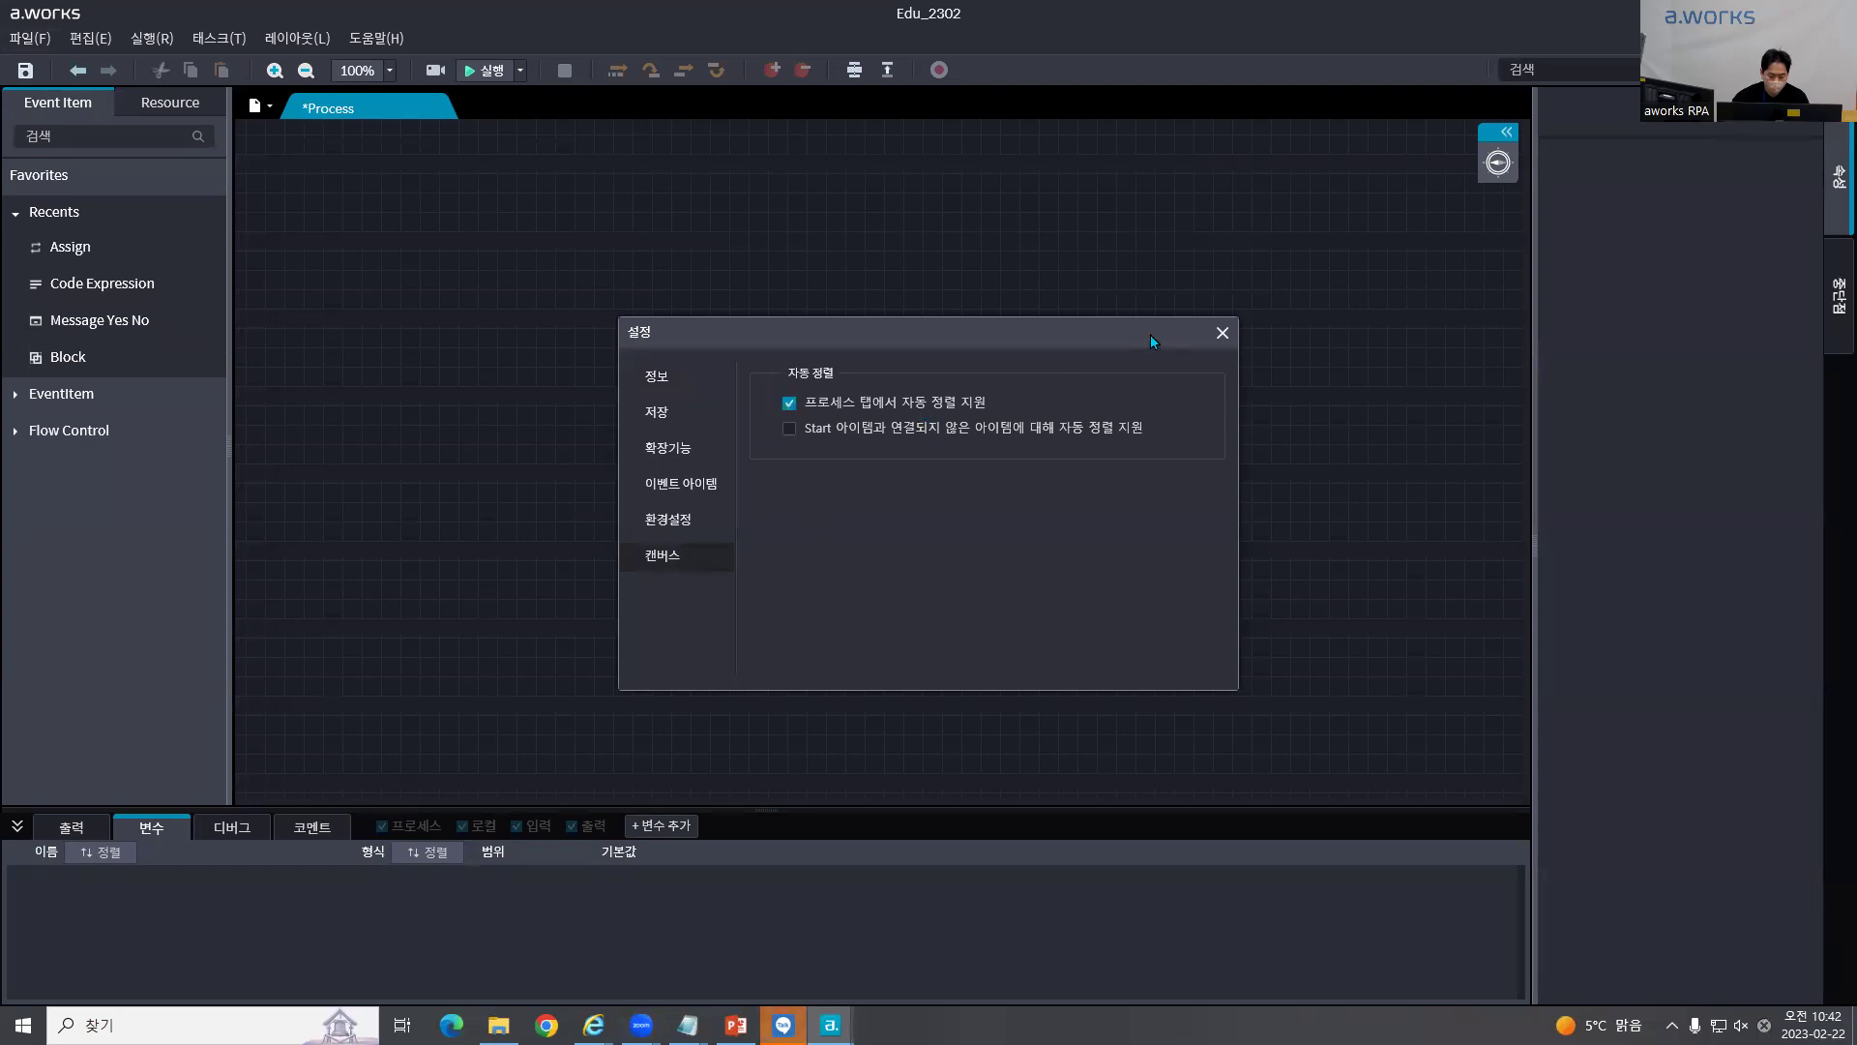
click(1128, 431)
click(1222, 333)
Step: Add Assign items to the canvas, three connected in sequence below Start and four left unconnected
drag(82, 281, 861, 468)
drag(67, 248, 290, 406)
drag(75, 241, 978, 358)
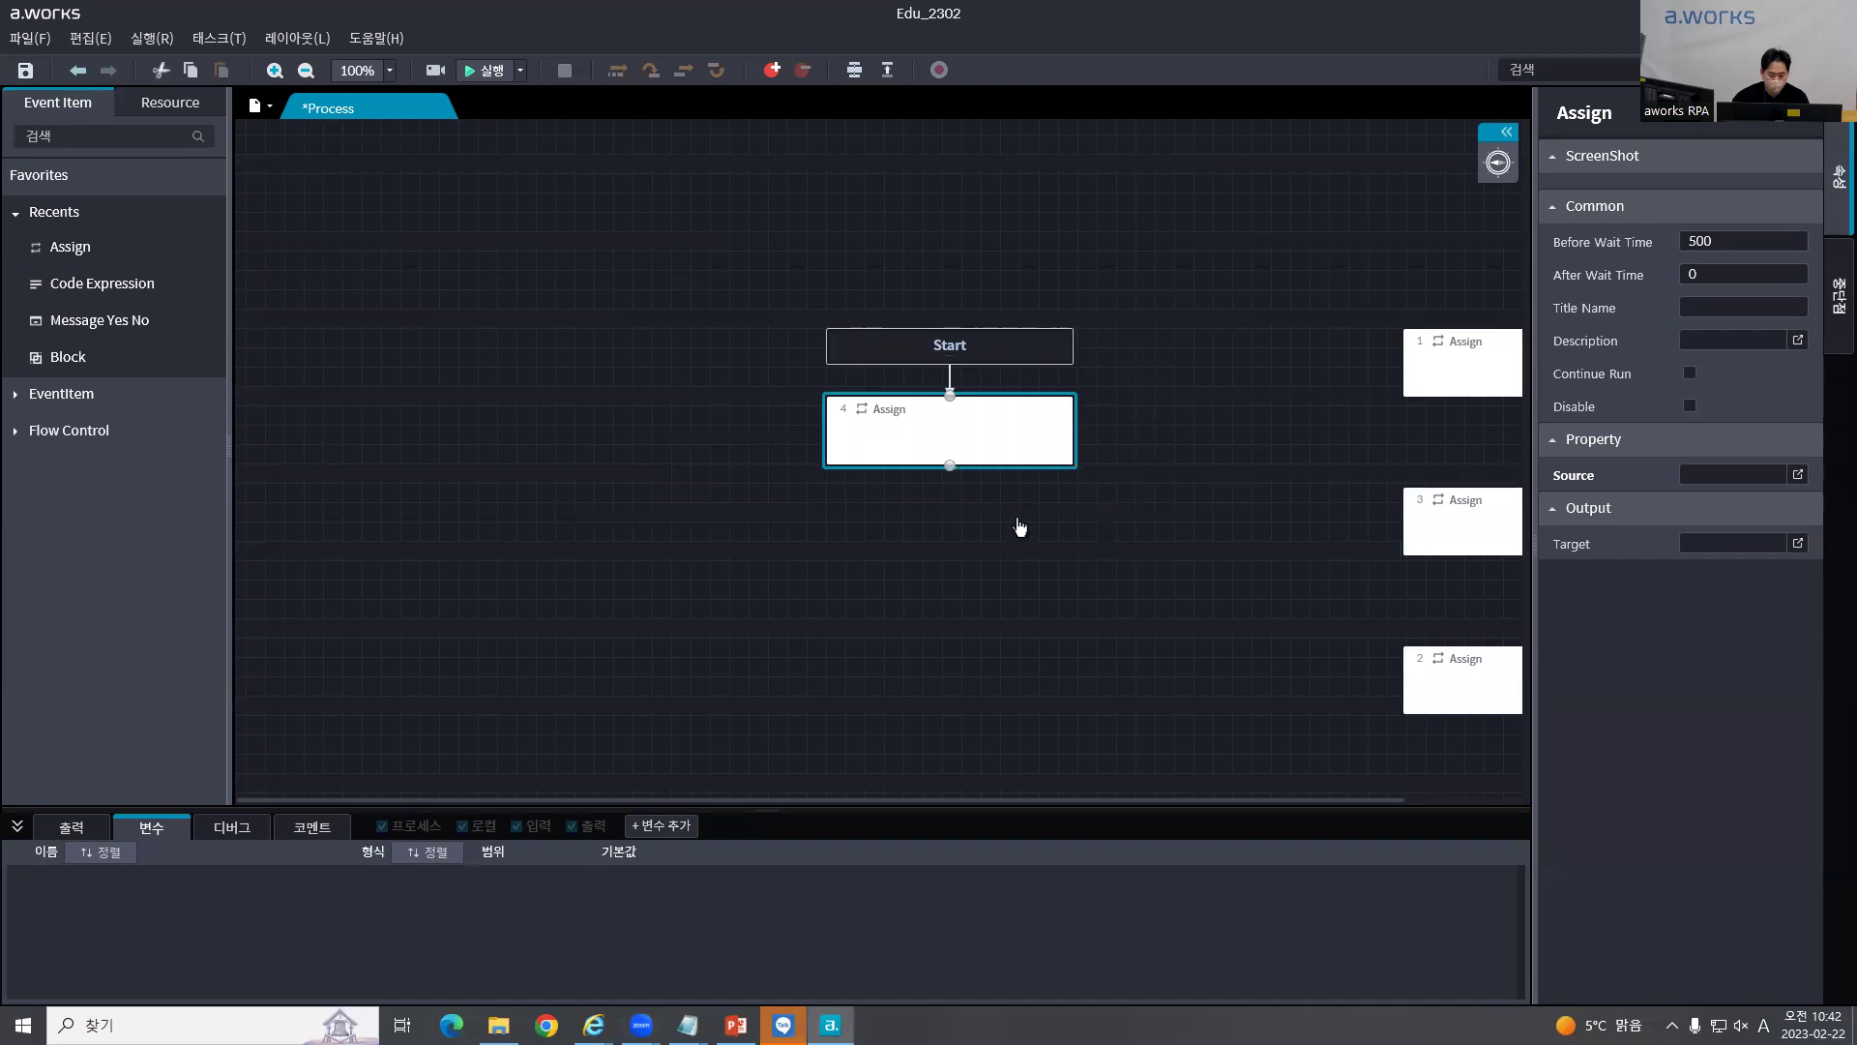
drag(154, 248, 567, 564)
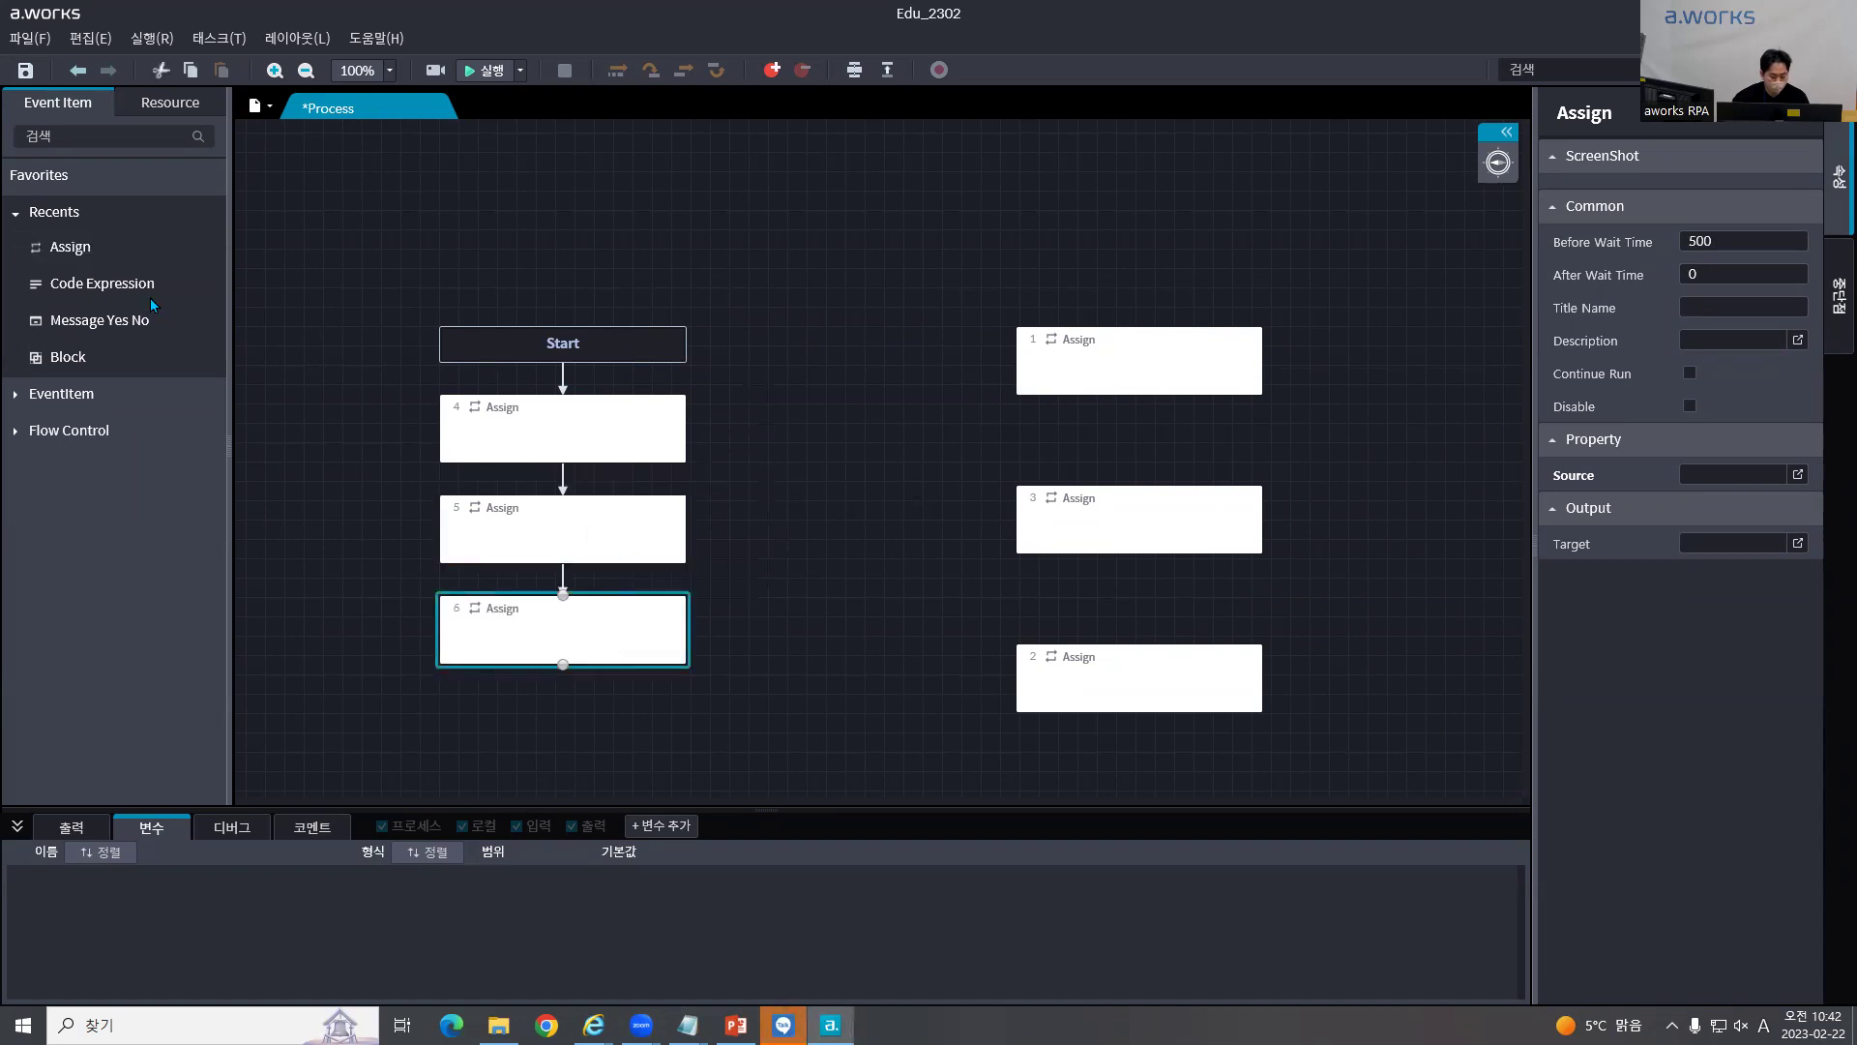
drag(54, 246, 520, 224)
drag(56, 244, 625, 258)
click(891, 343)
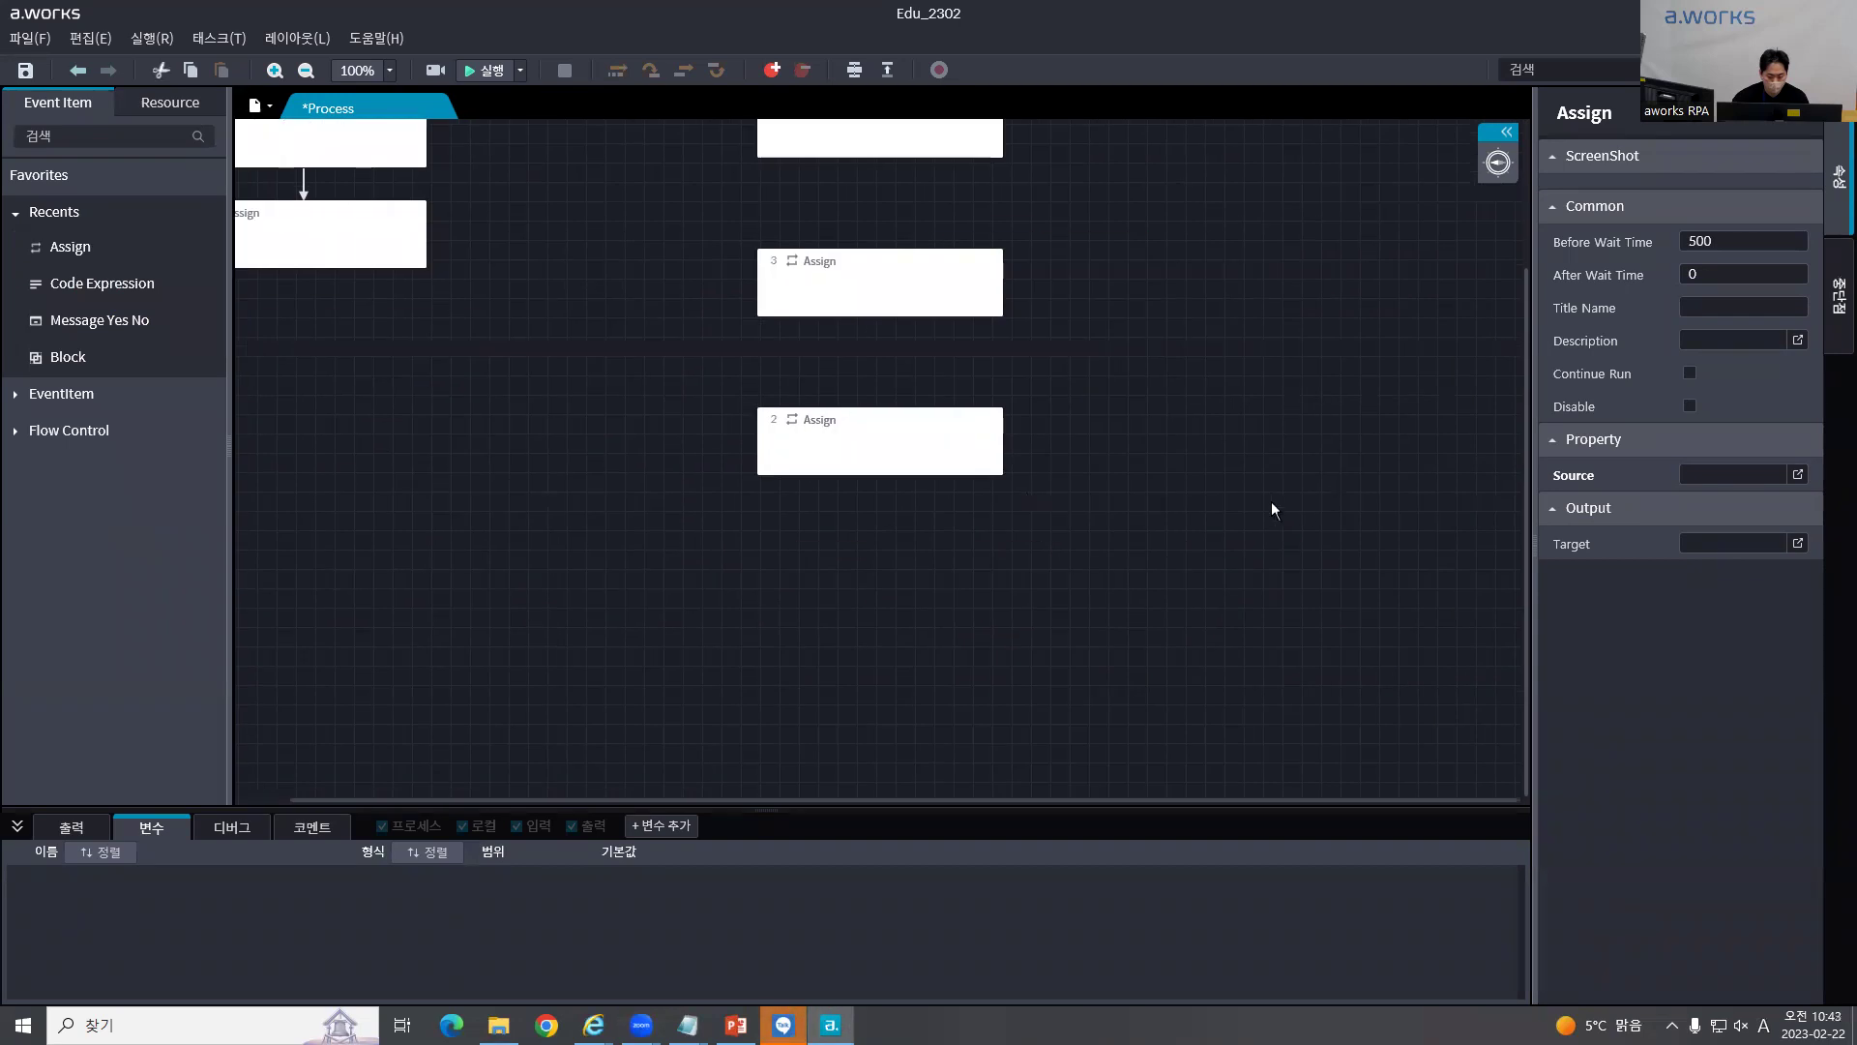
drag(1042, 546, 843, 401)
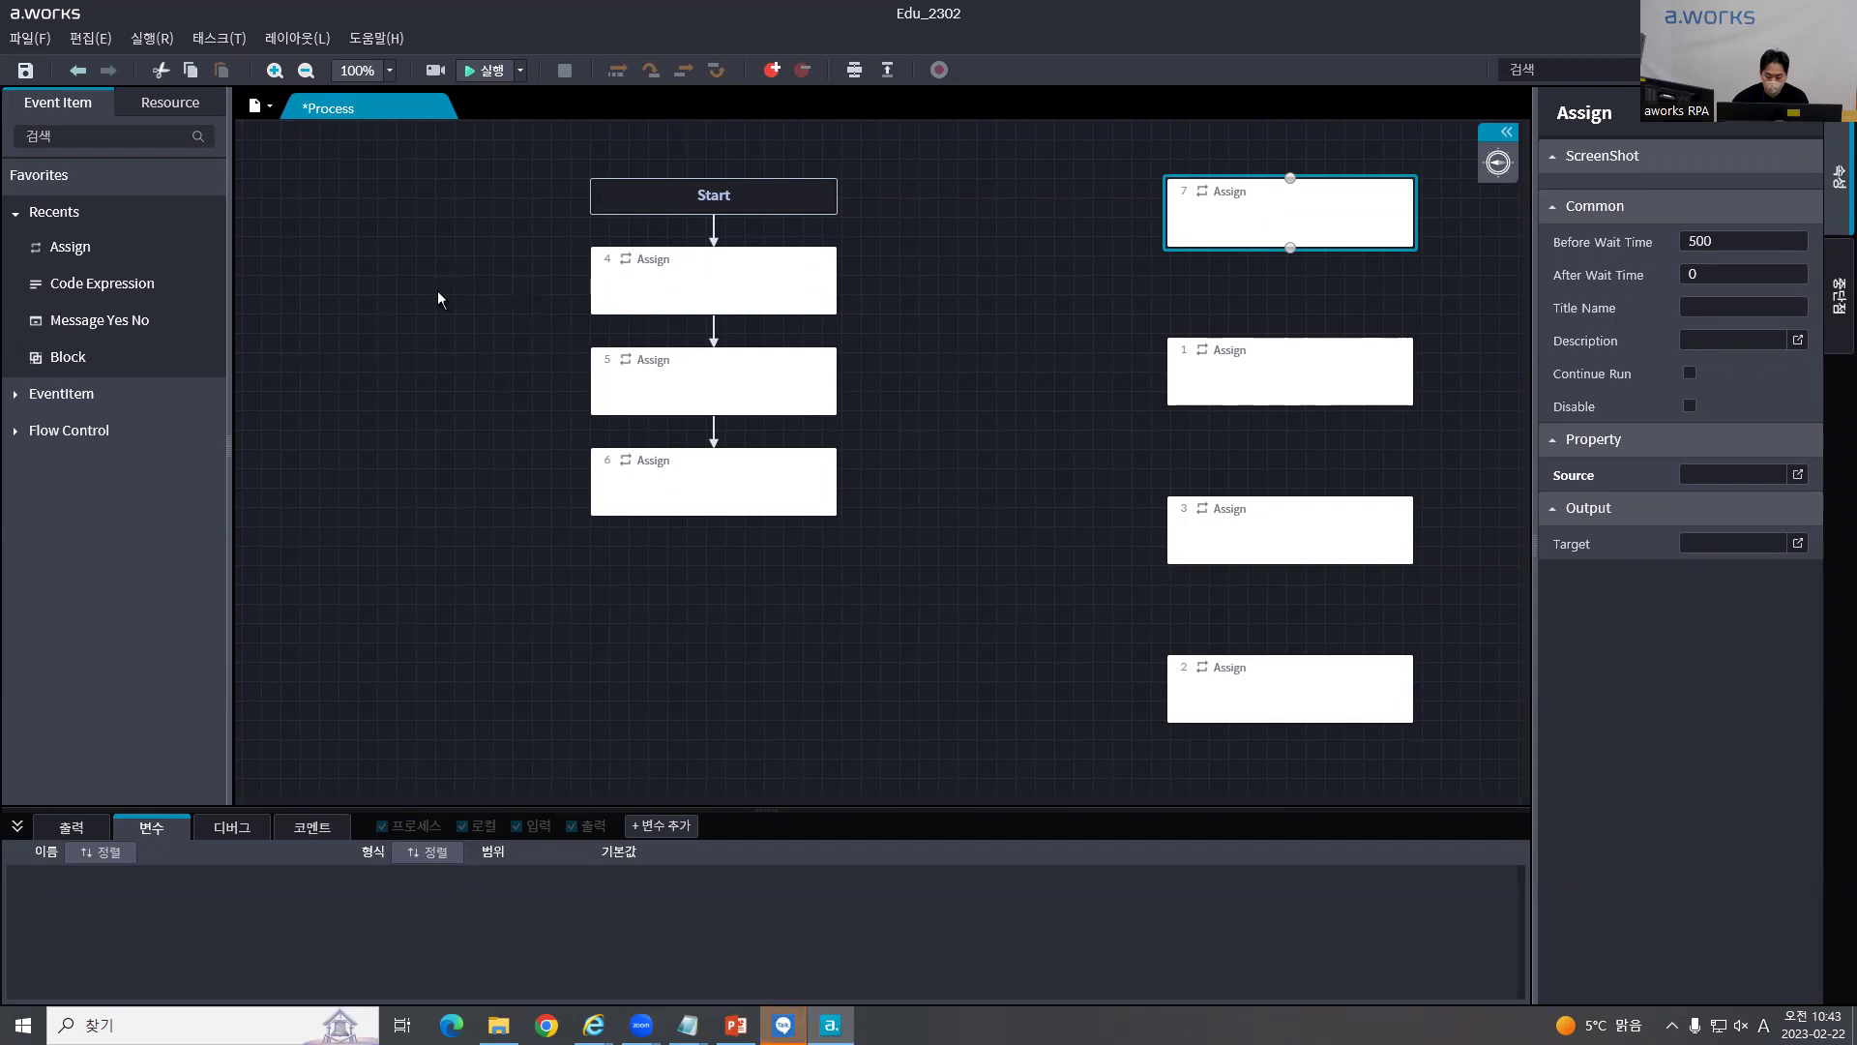
Step: Delete all connected and unconnected Assign items, leaving only Start on the canvas
drag(454, 213, 996, 610)
key(Delete)
drag(1088, 124, 1419, 798)
key(Delete)
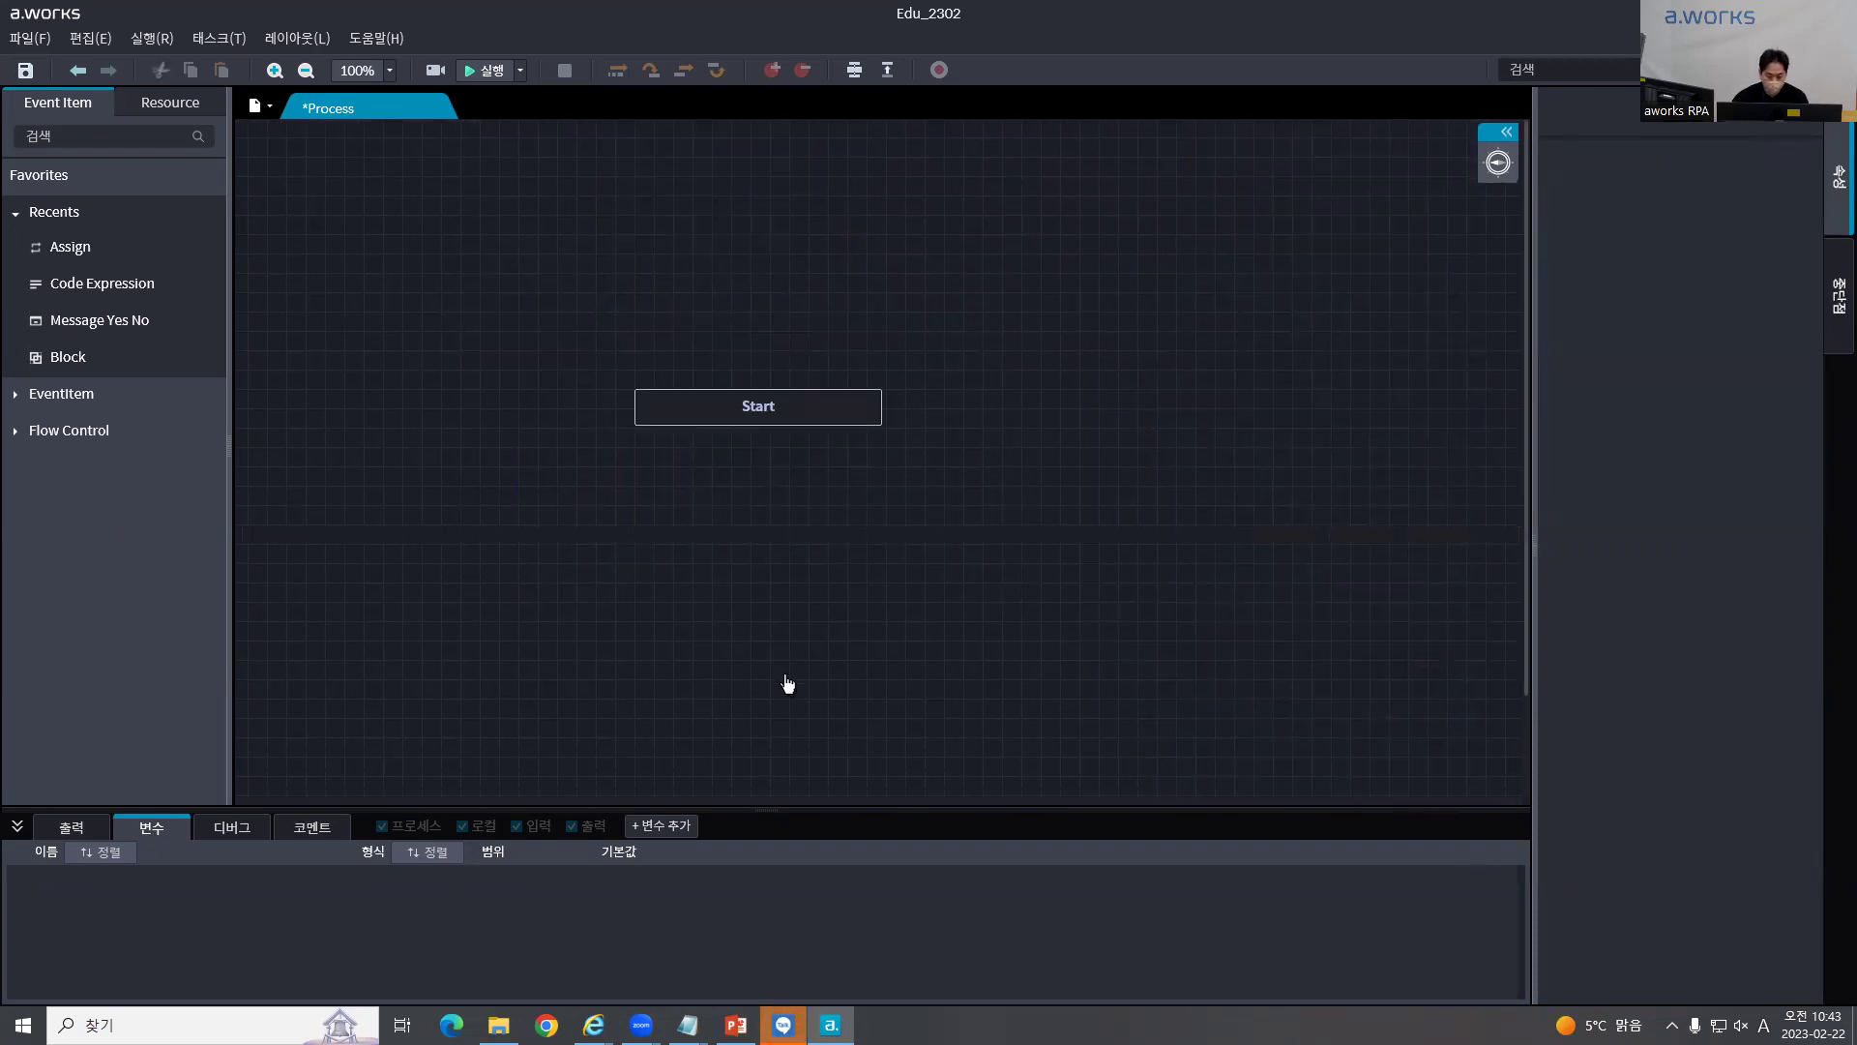
click(219, 39)
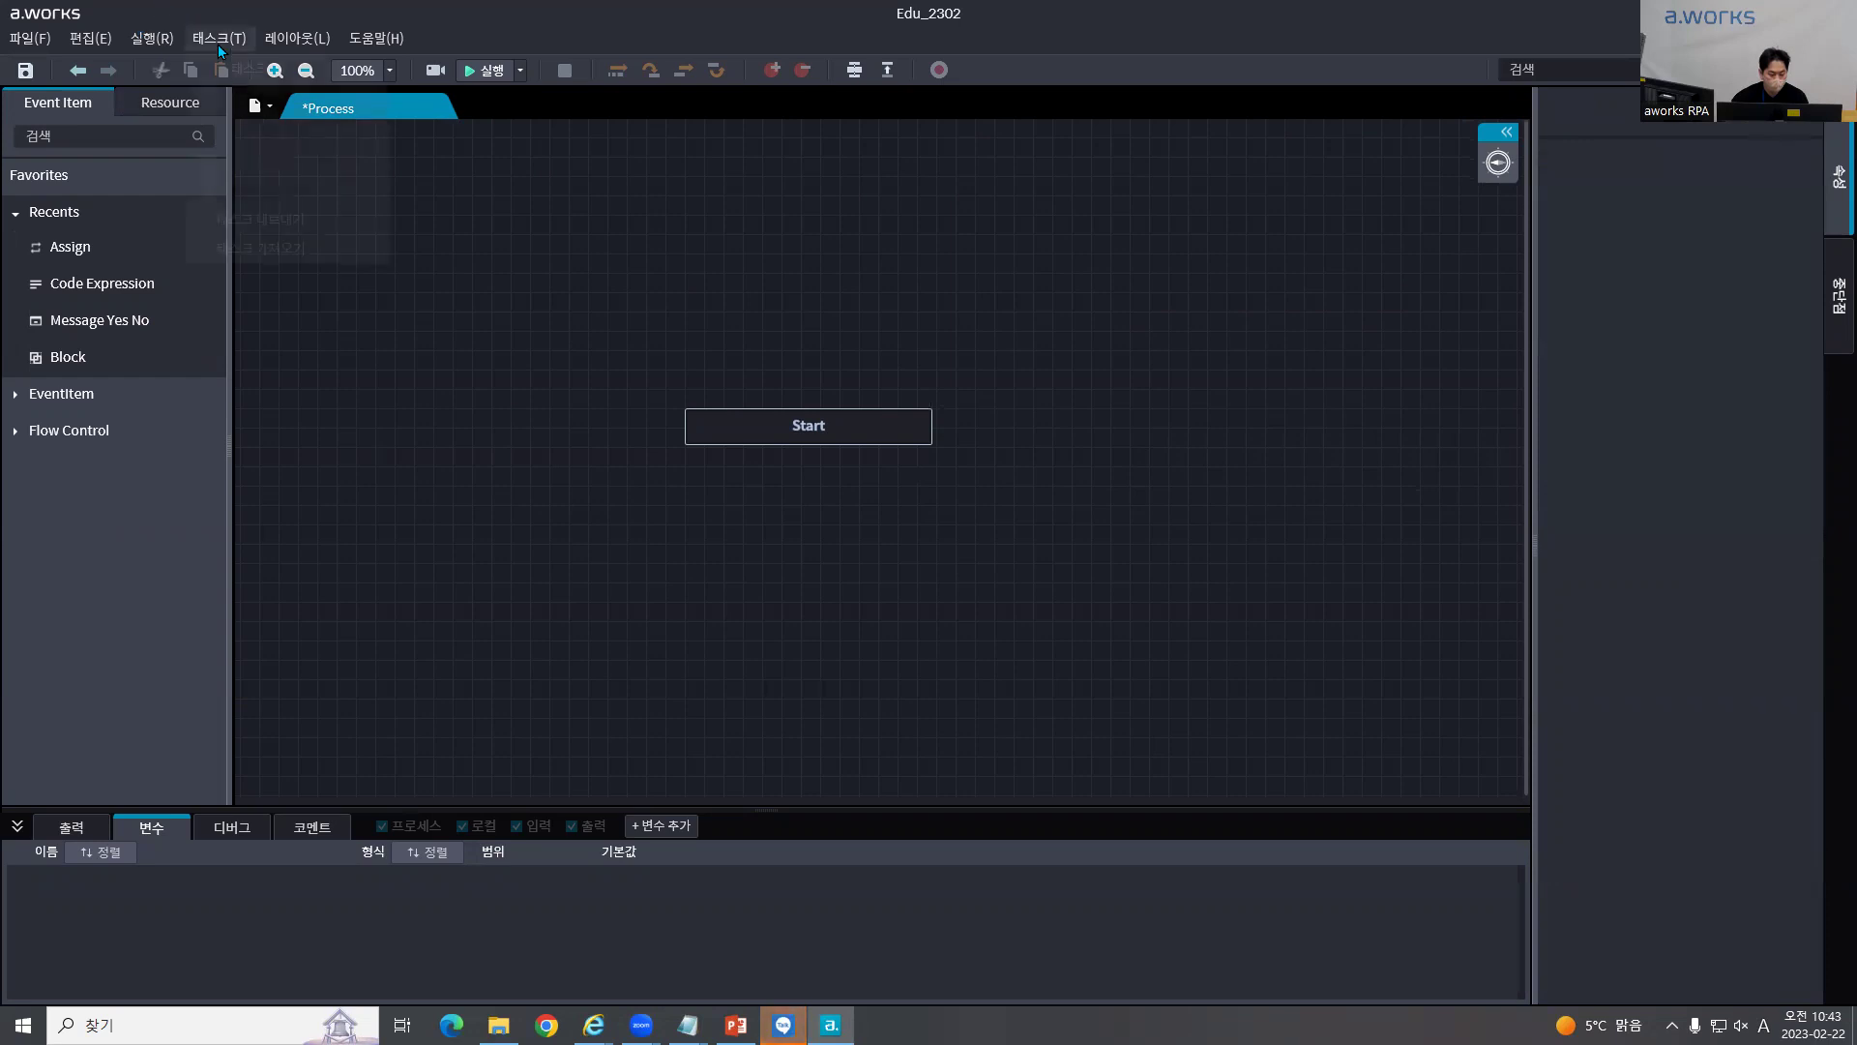
click(843, 486)
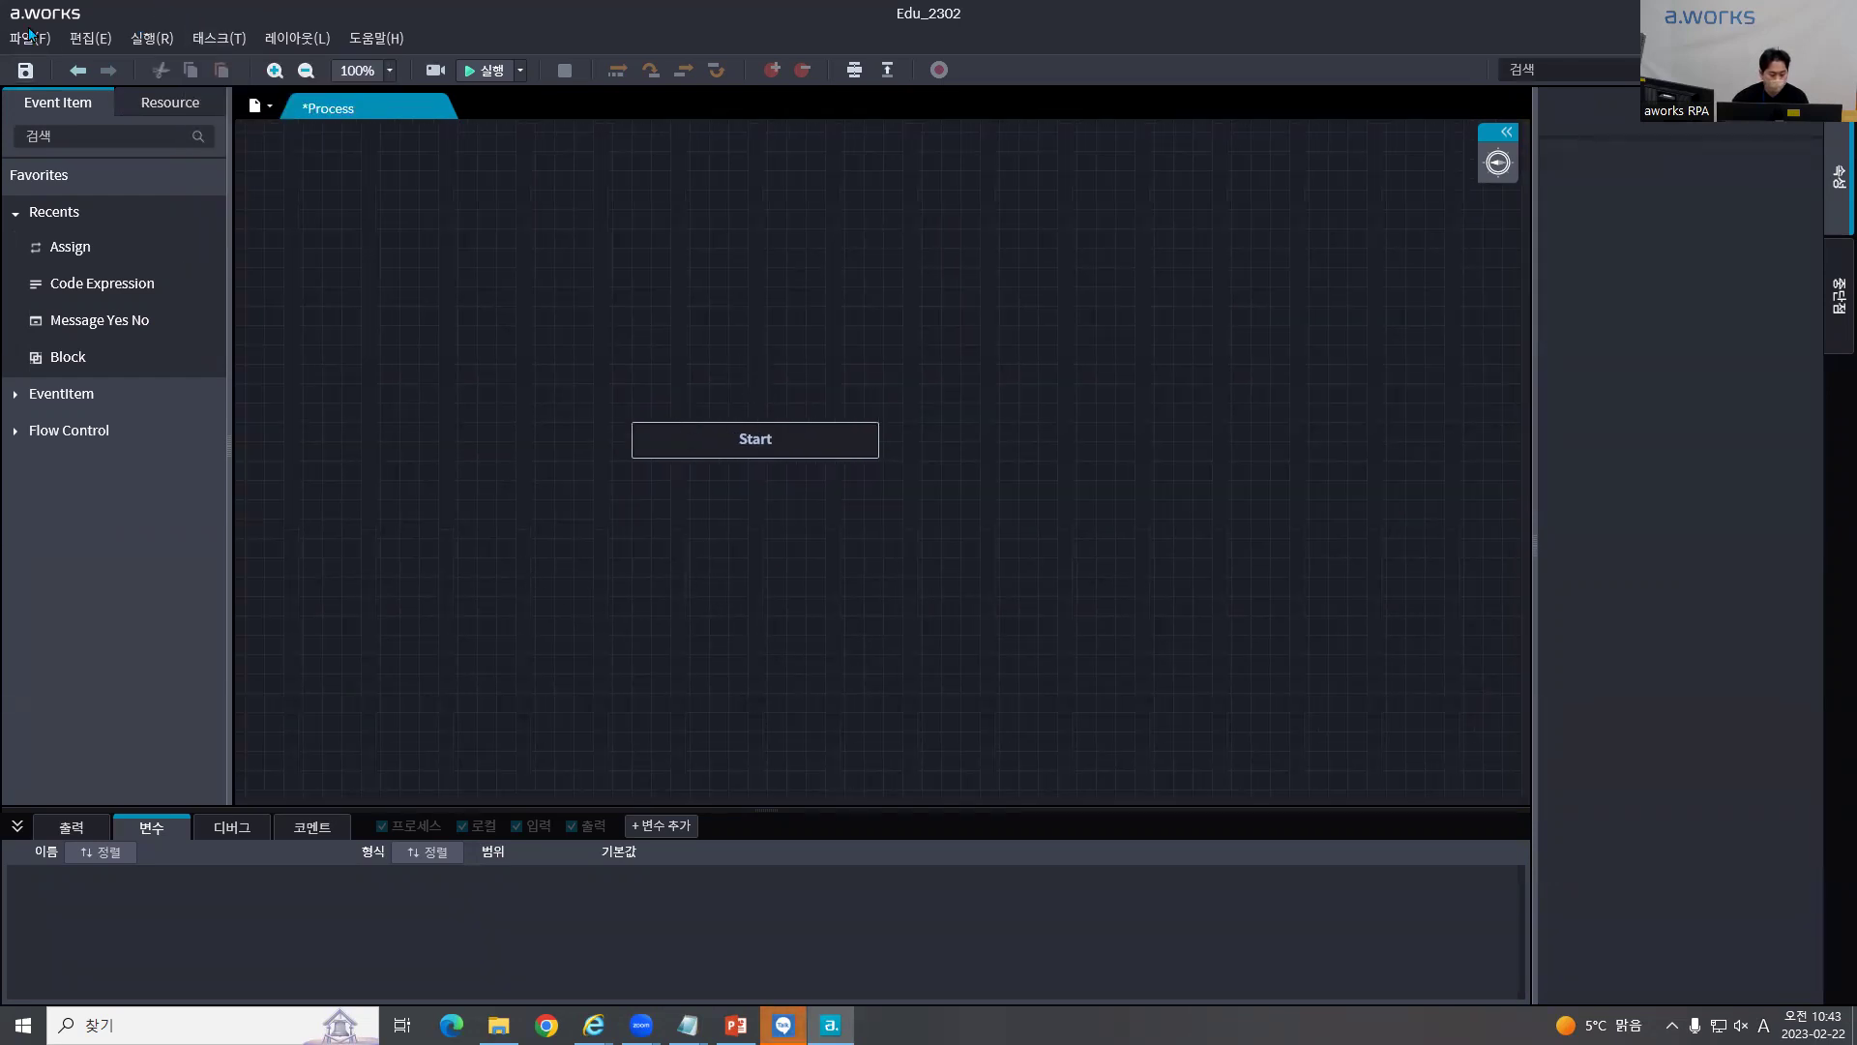
click(211, 44)
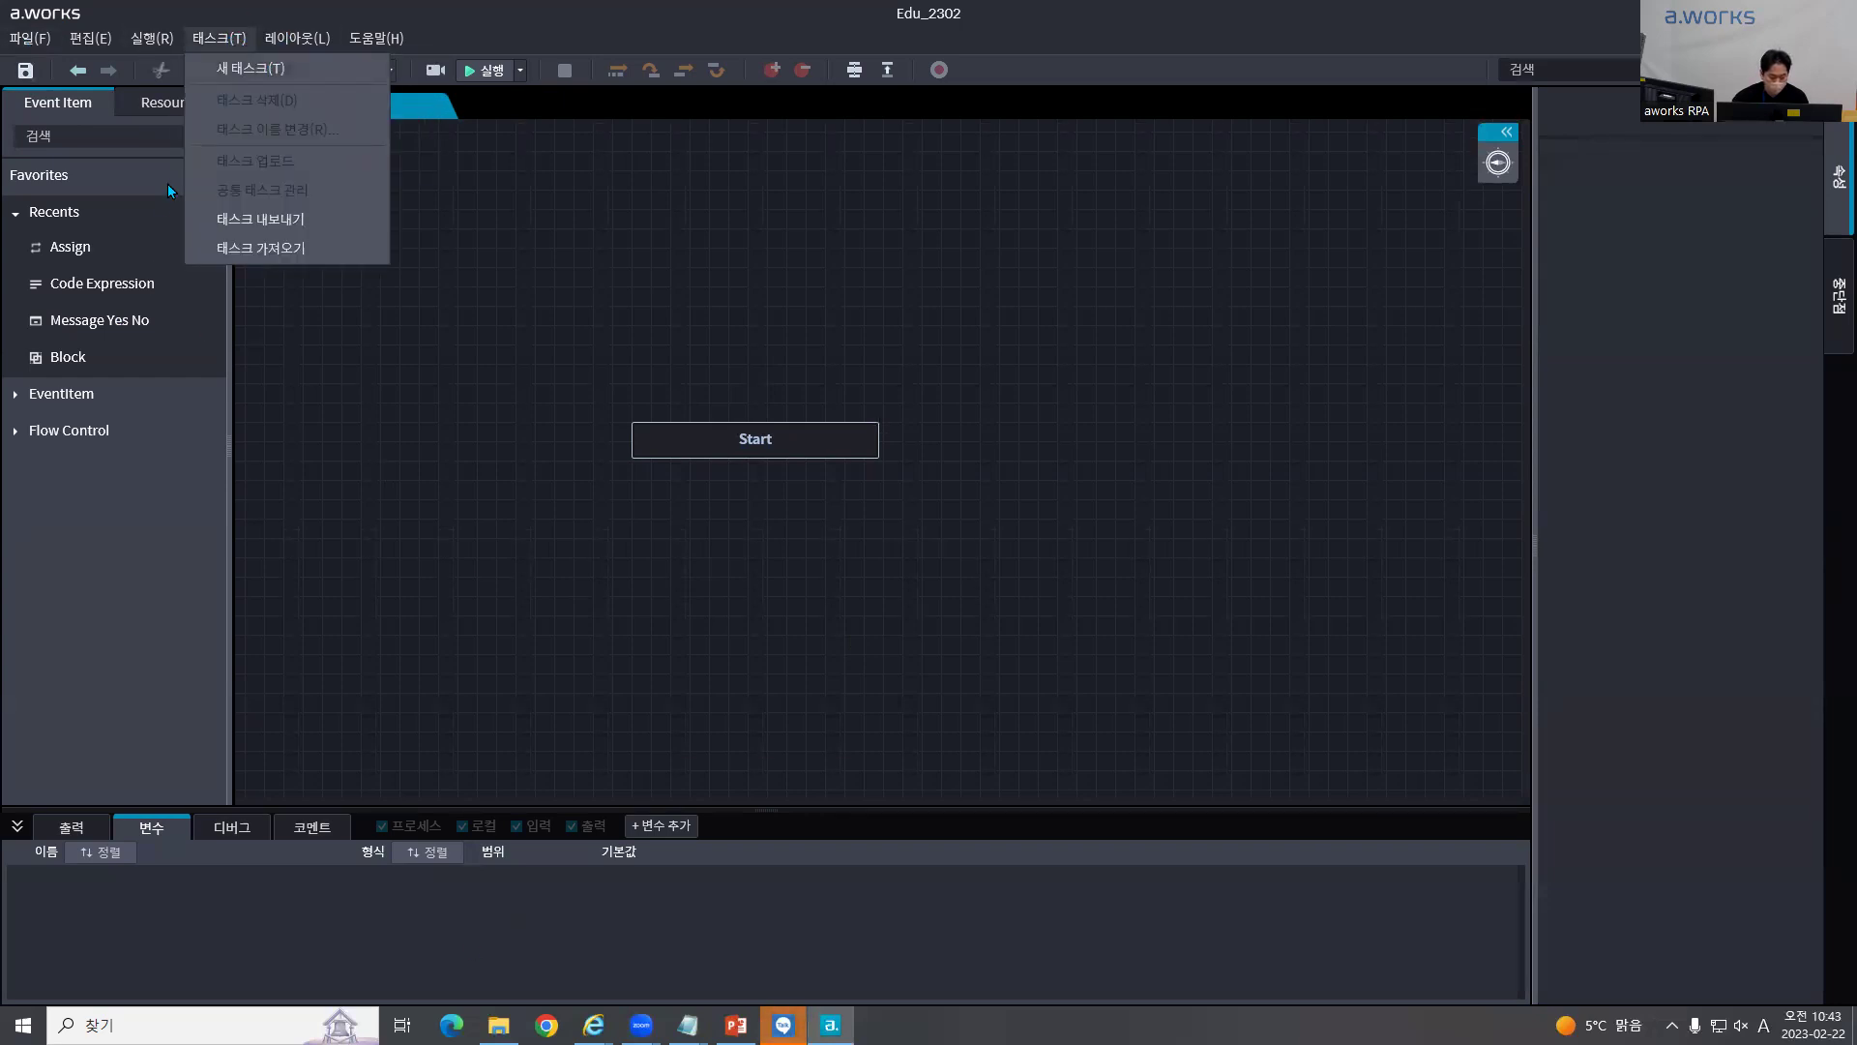
click(233, 69)
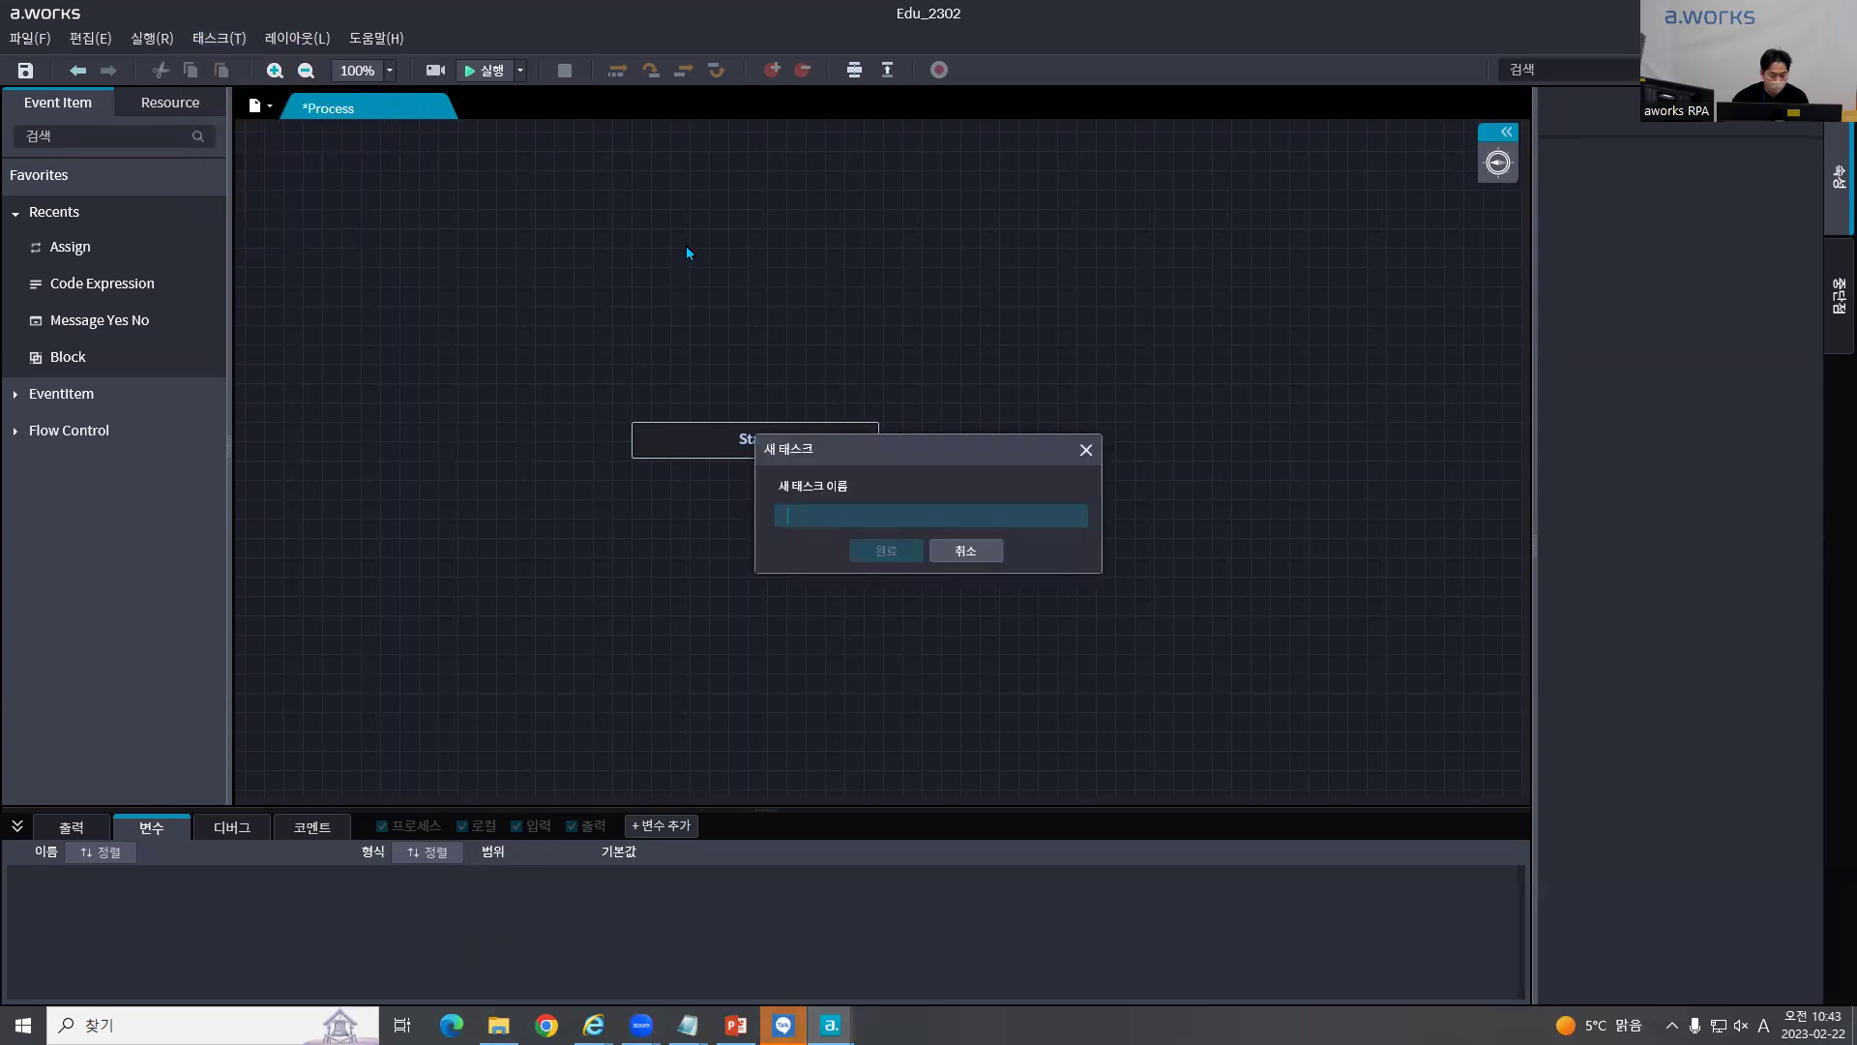
click(964, 550)
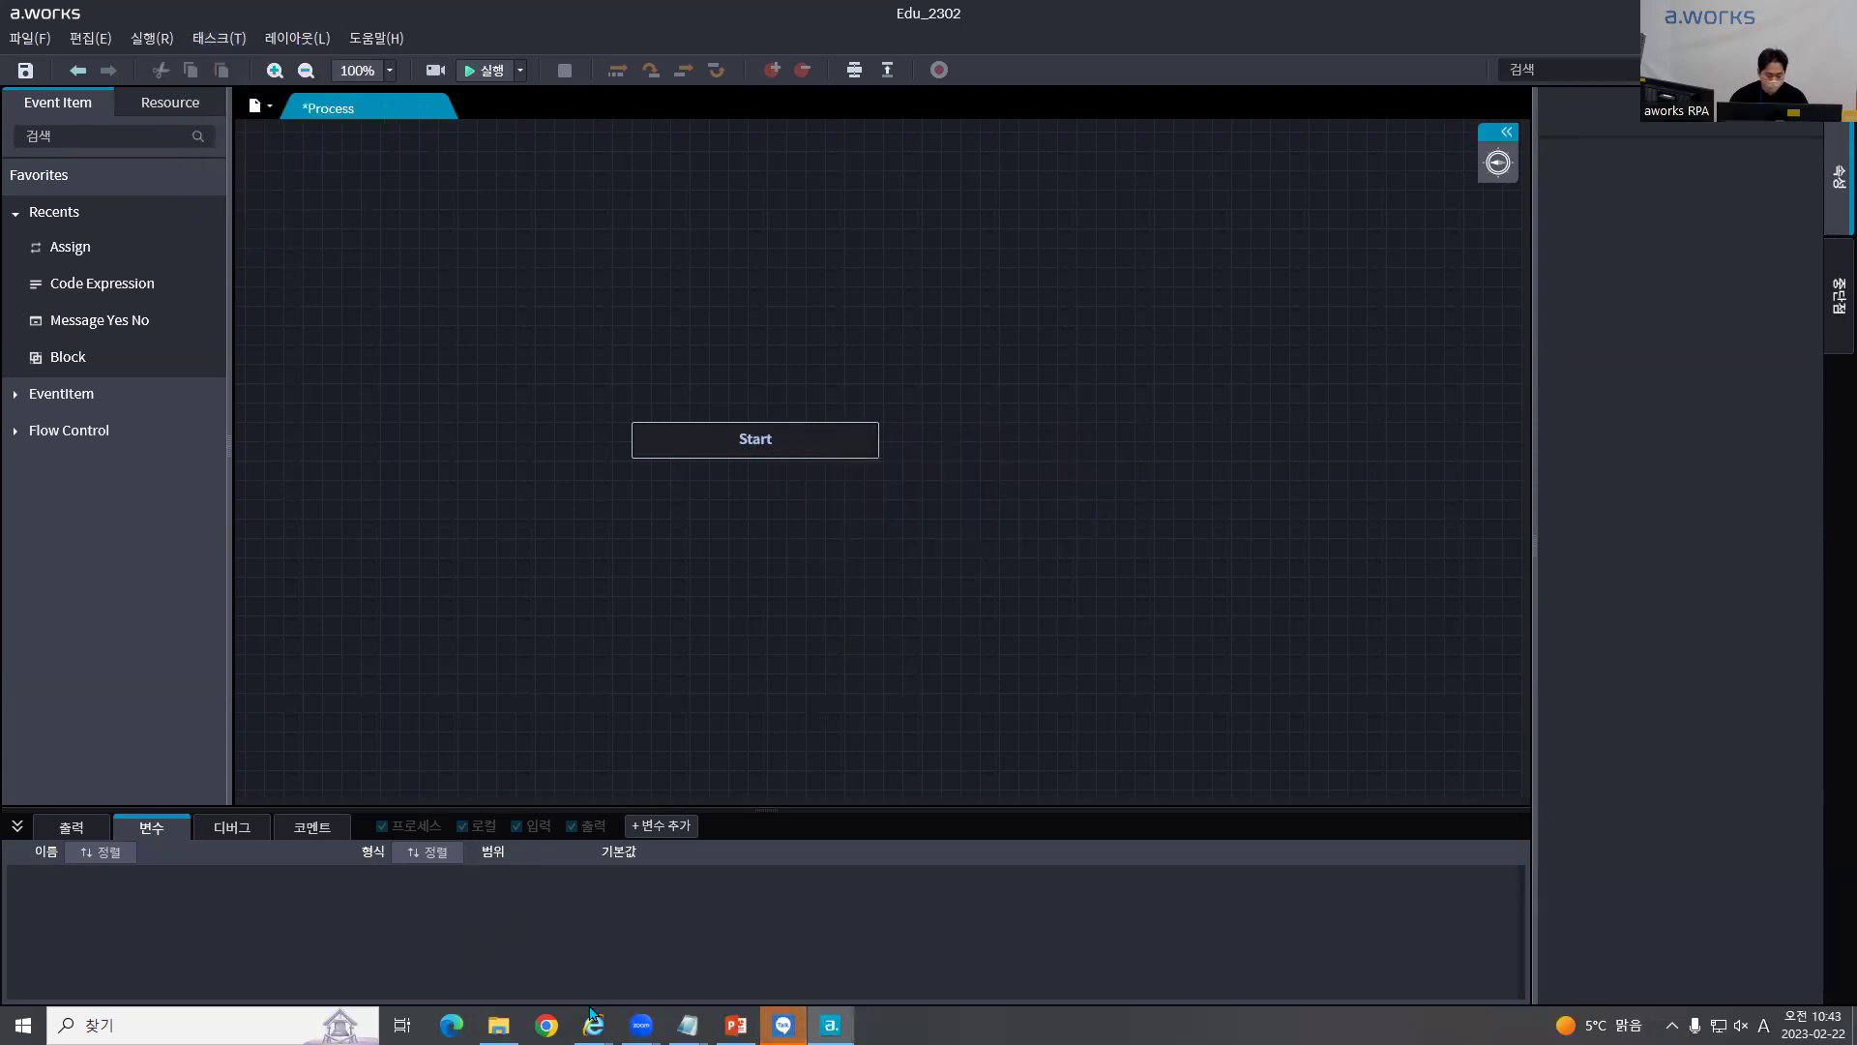
Step: Switch to the PowerPoint training deck and examine slide 23 on the A.WORKS script structure from Event to Works
click(736, 1025)
scroll(223, 481, up, 3)
scroll(223, 481, down, 3)
click(224, 481)
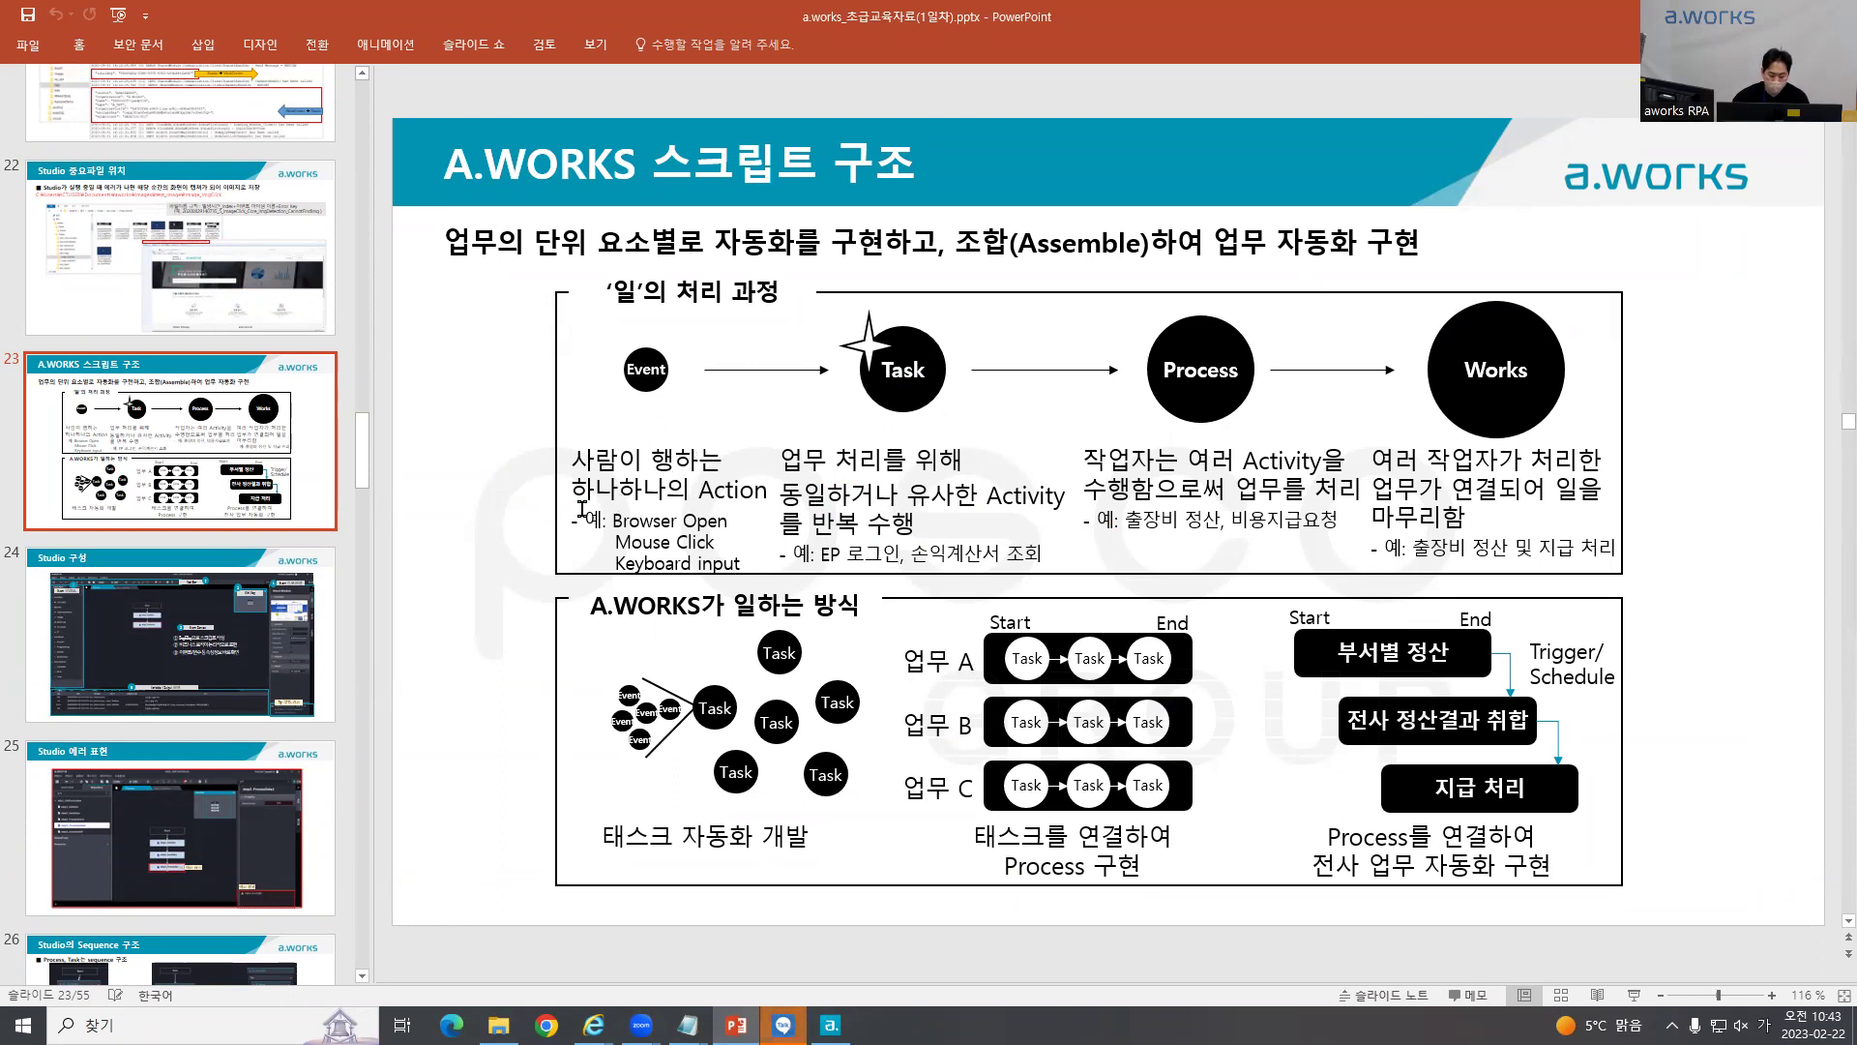
key(alt+Tab)
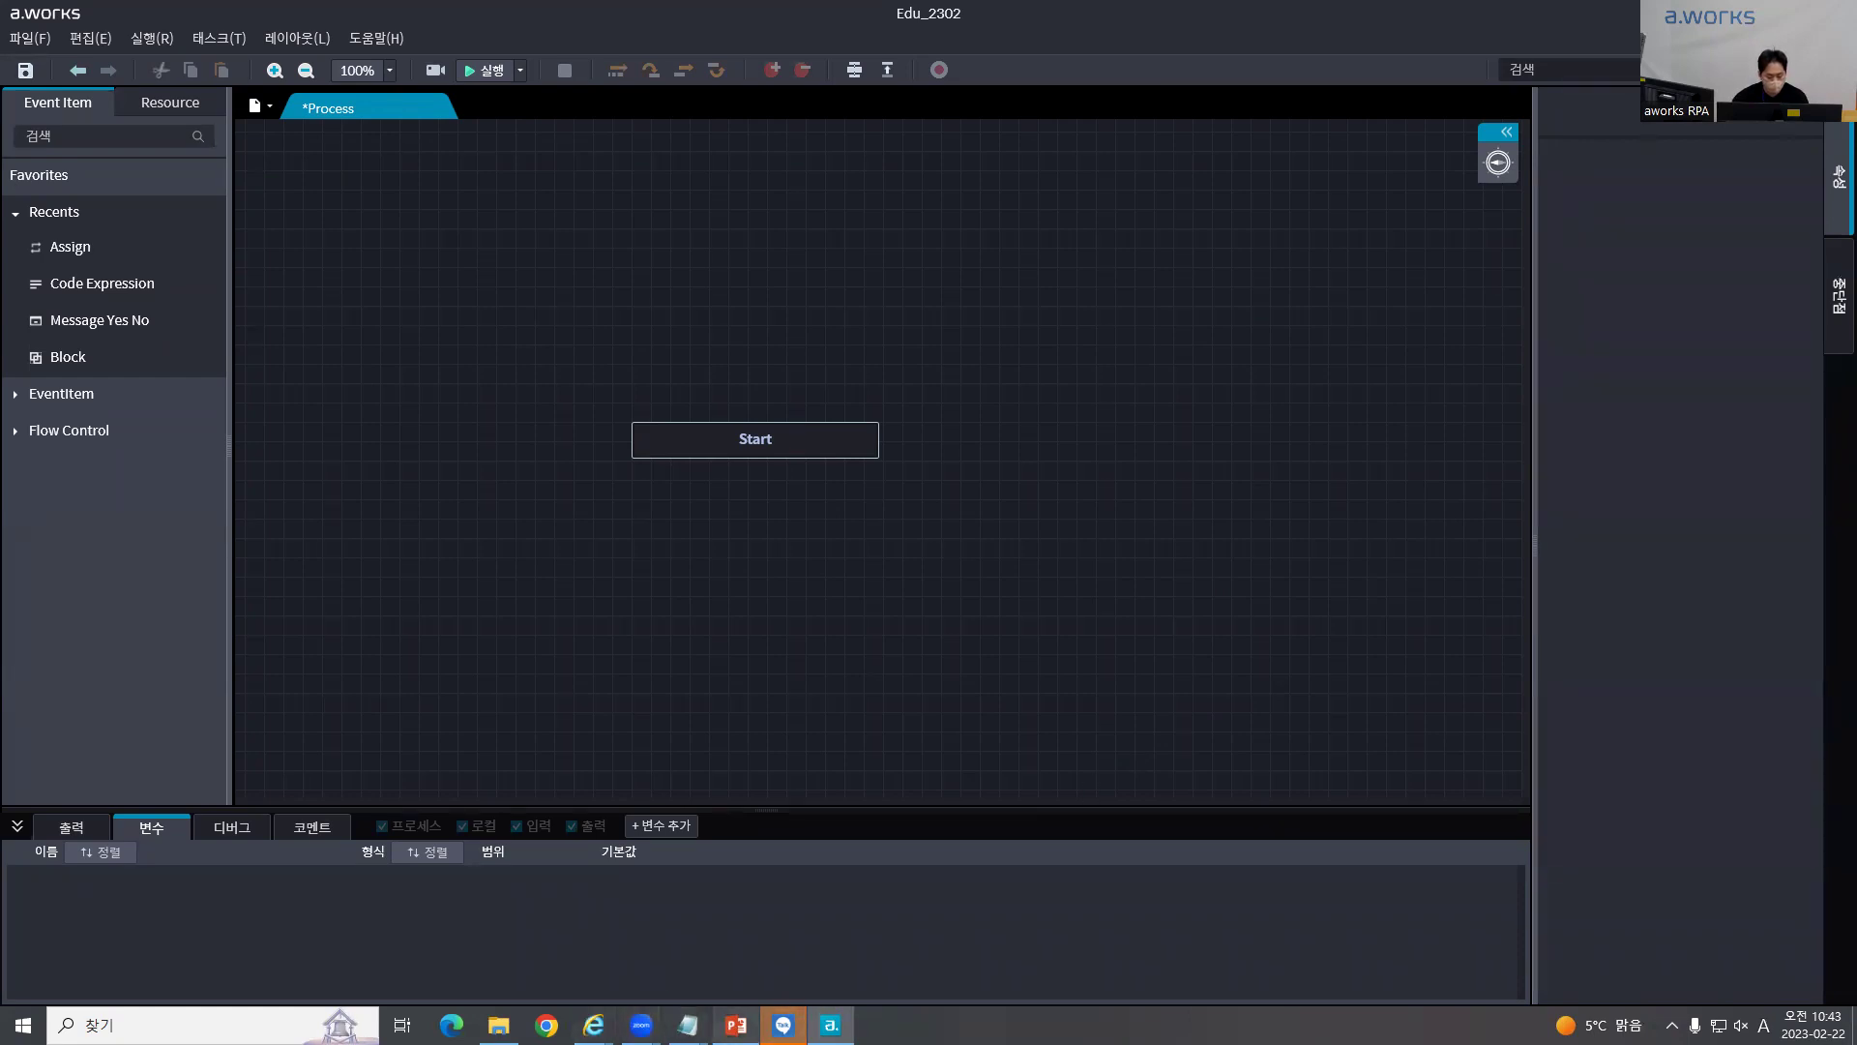
click(735, 1024)
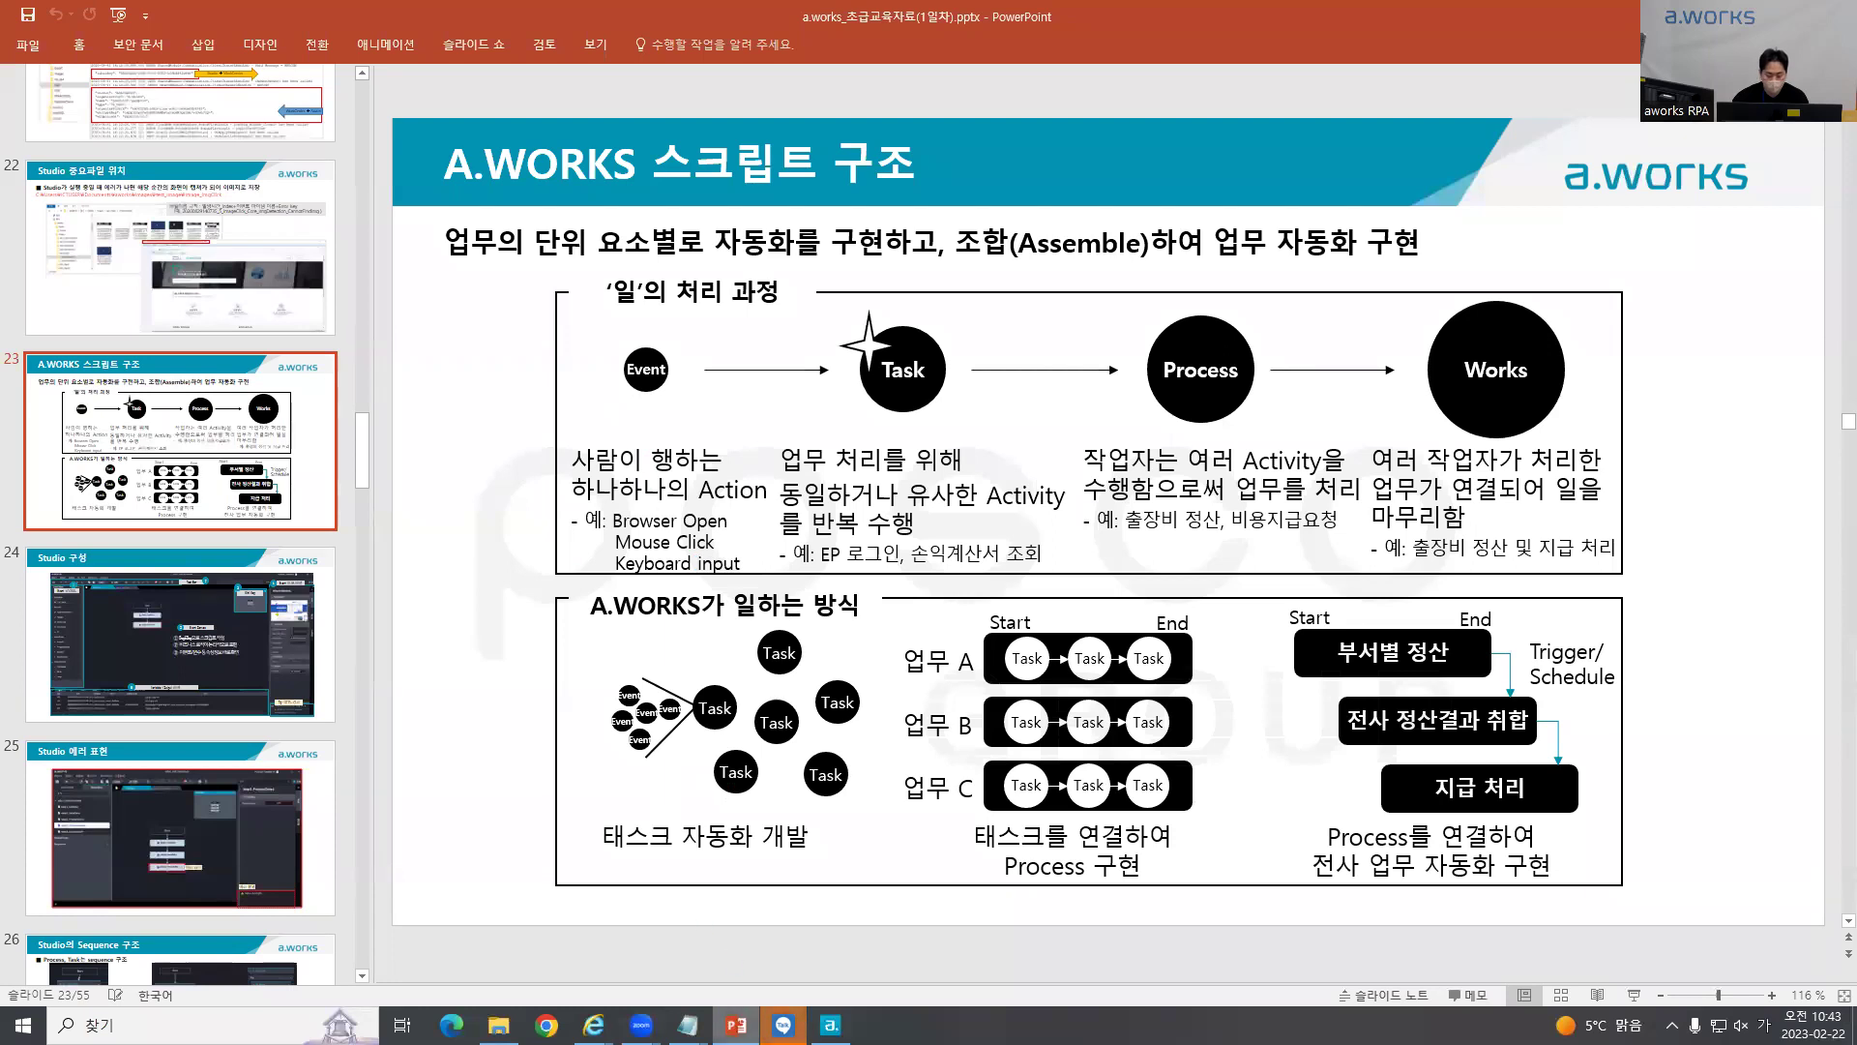
key(alt+Tab)
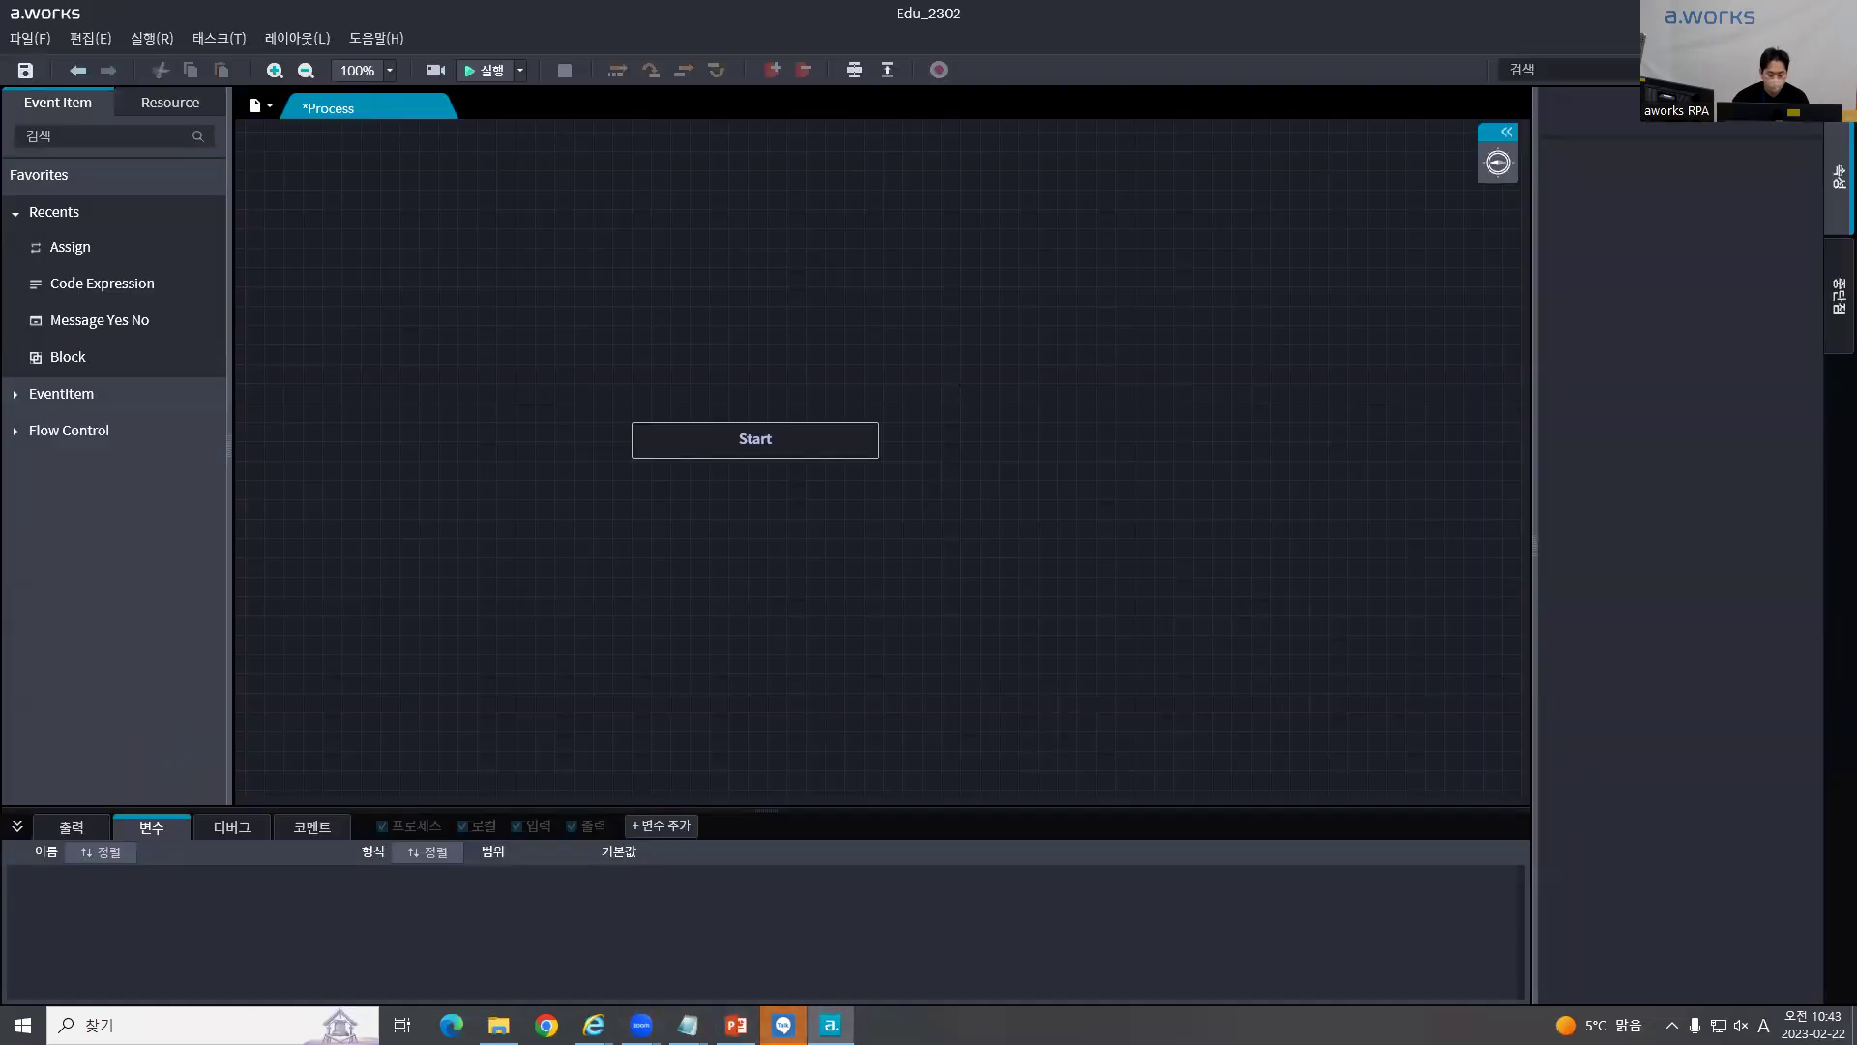
click(735, 1024)
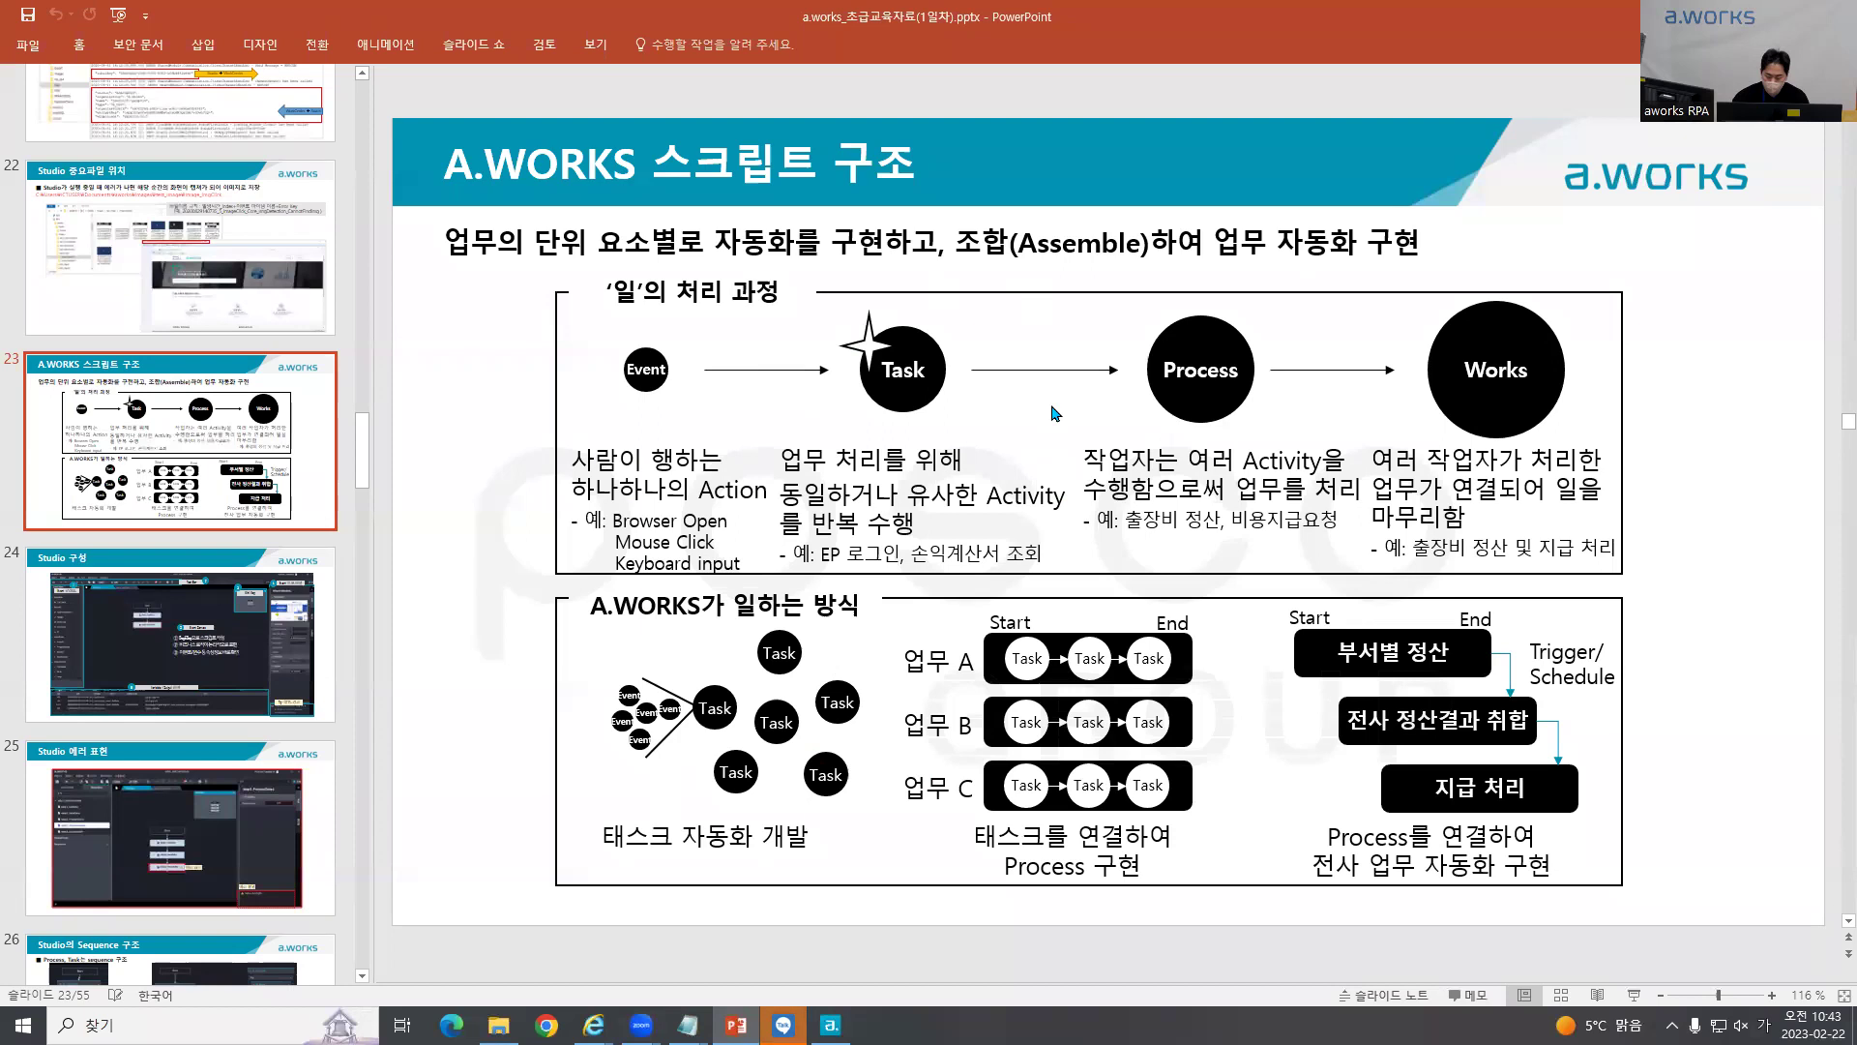
Step: Switch back to a.works Studio and search the event items for "open browser" while the Process canvas is open
click(830, 1025)
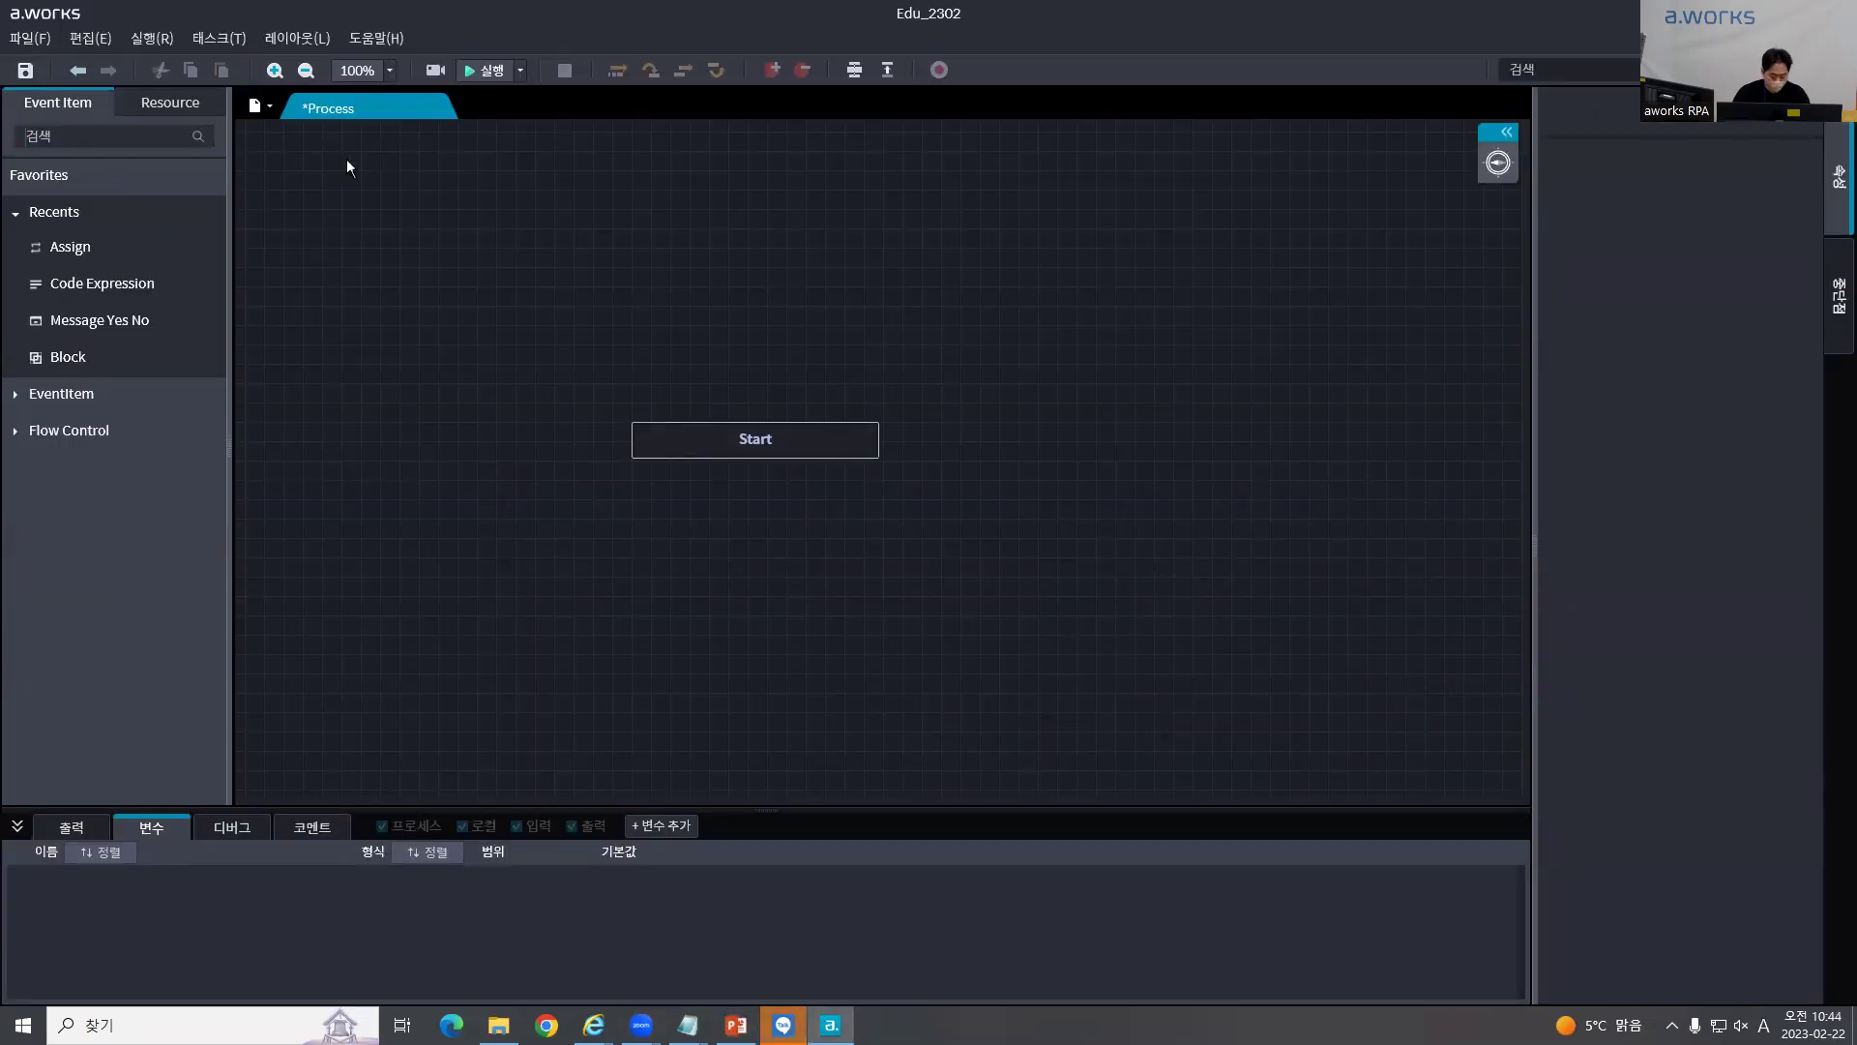
text(open)
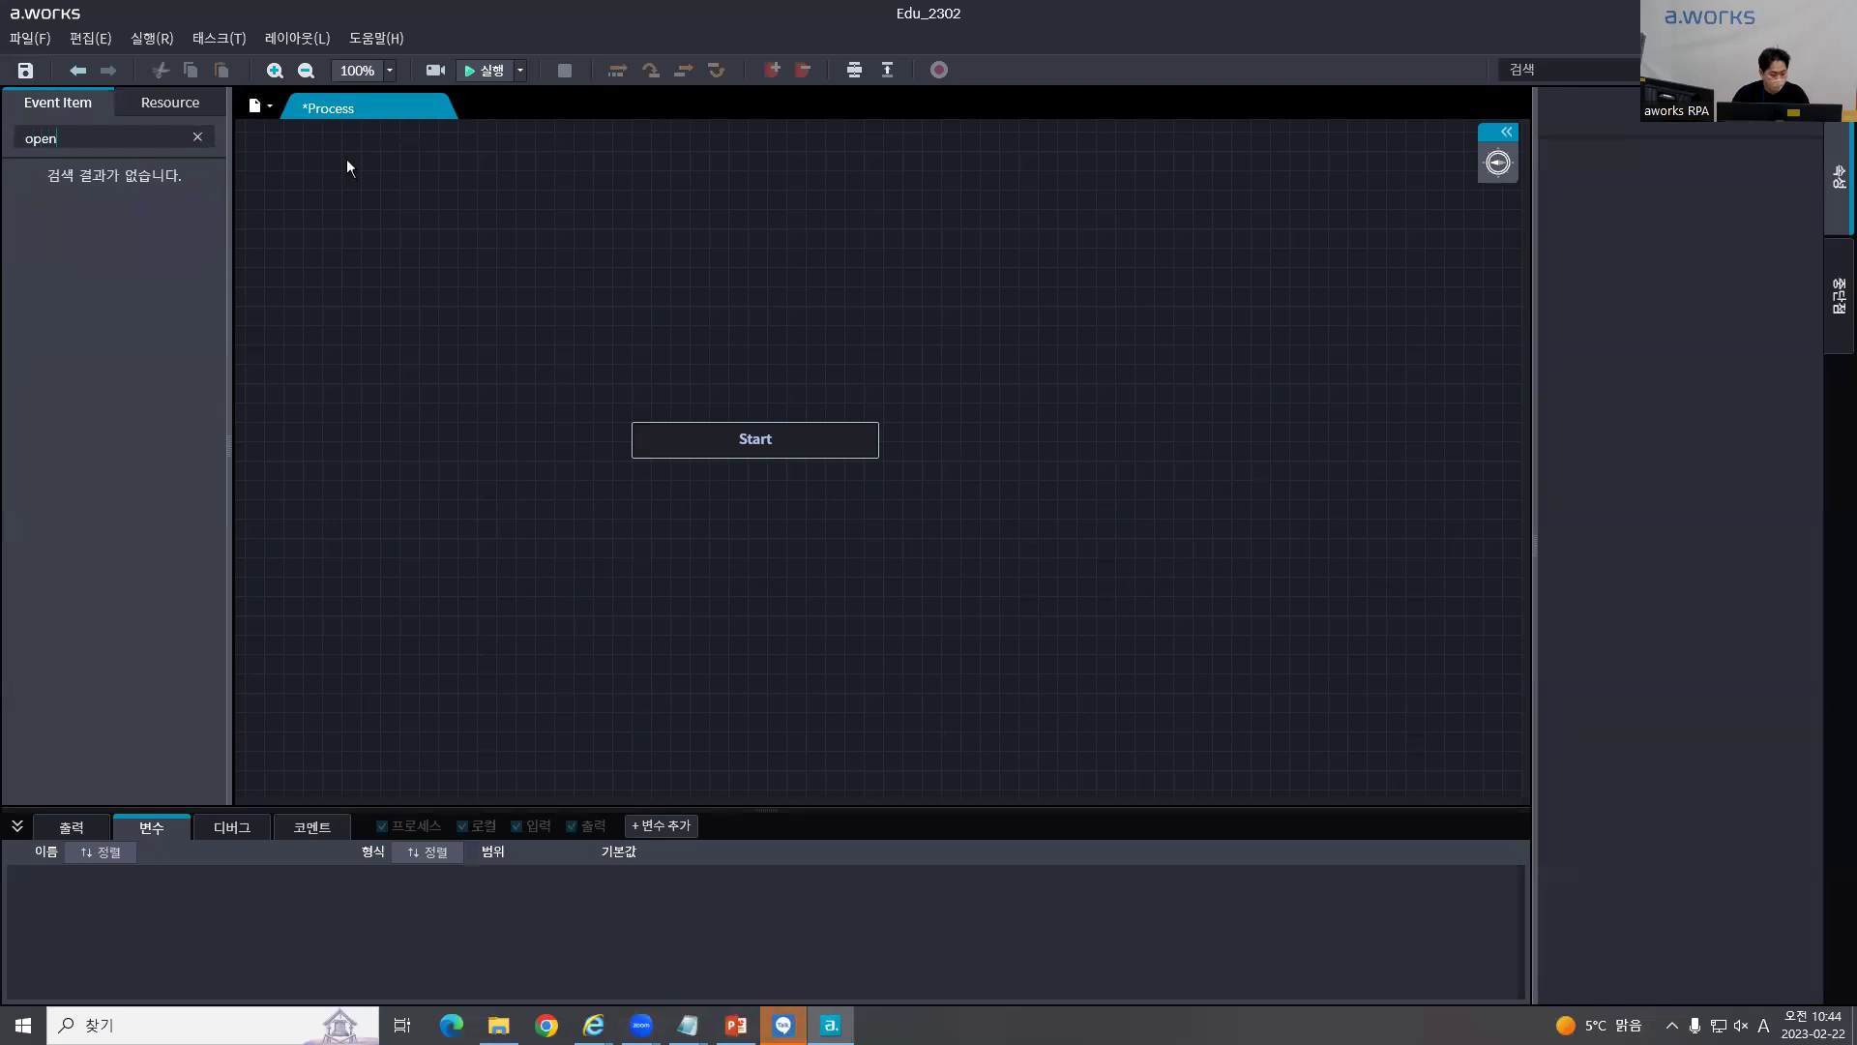
text( browser)
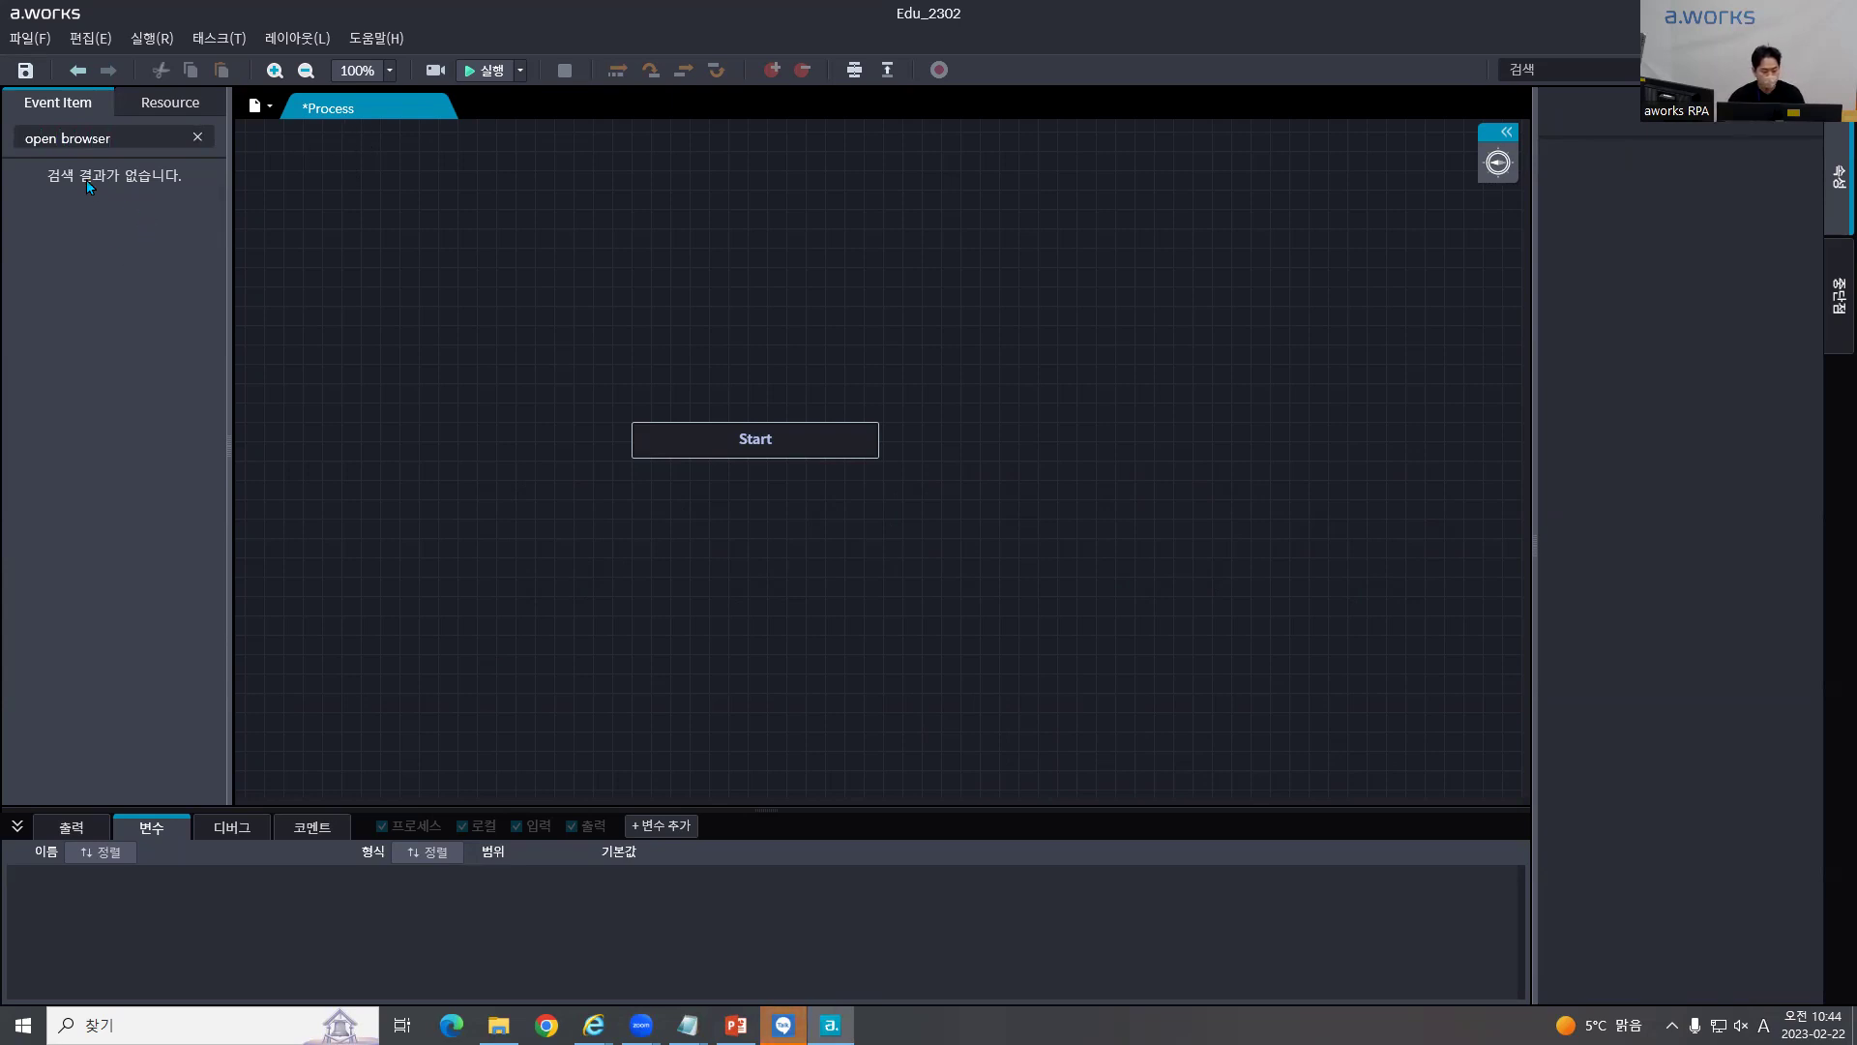
drag(113, 136, 34, 170)
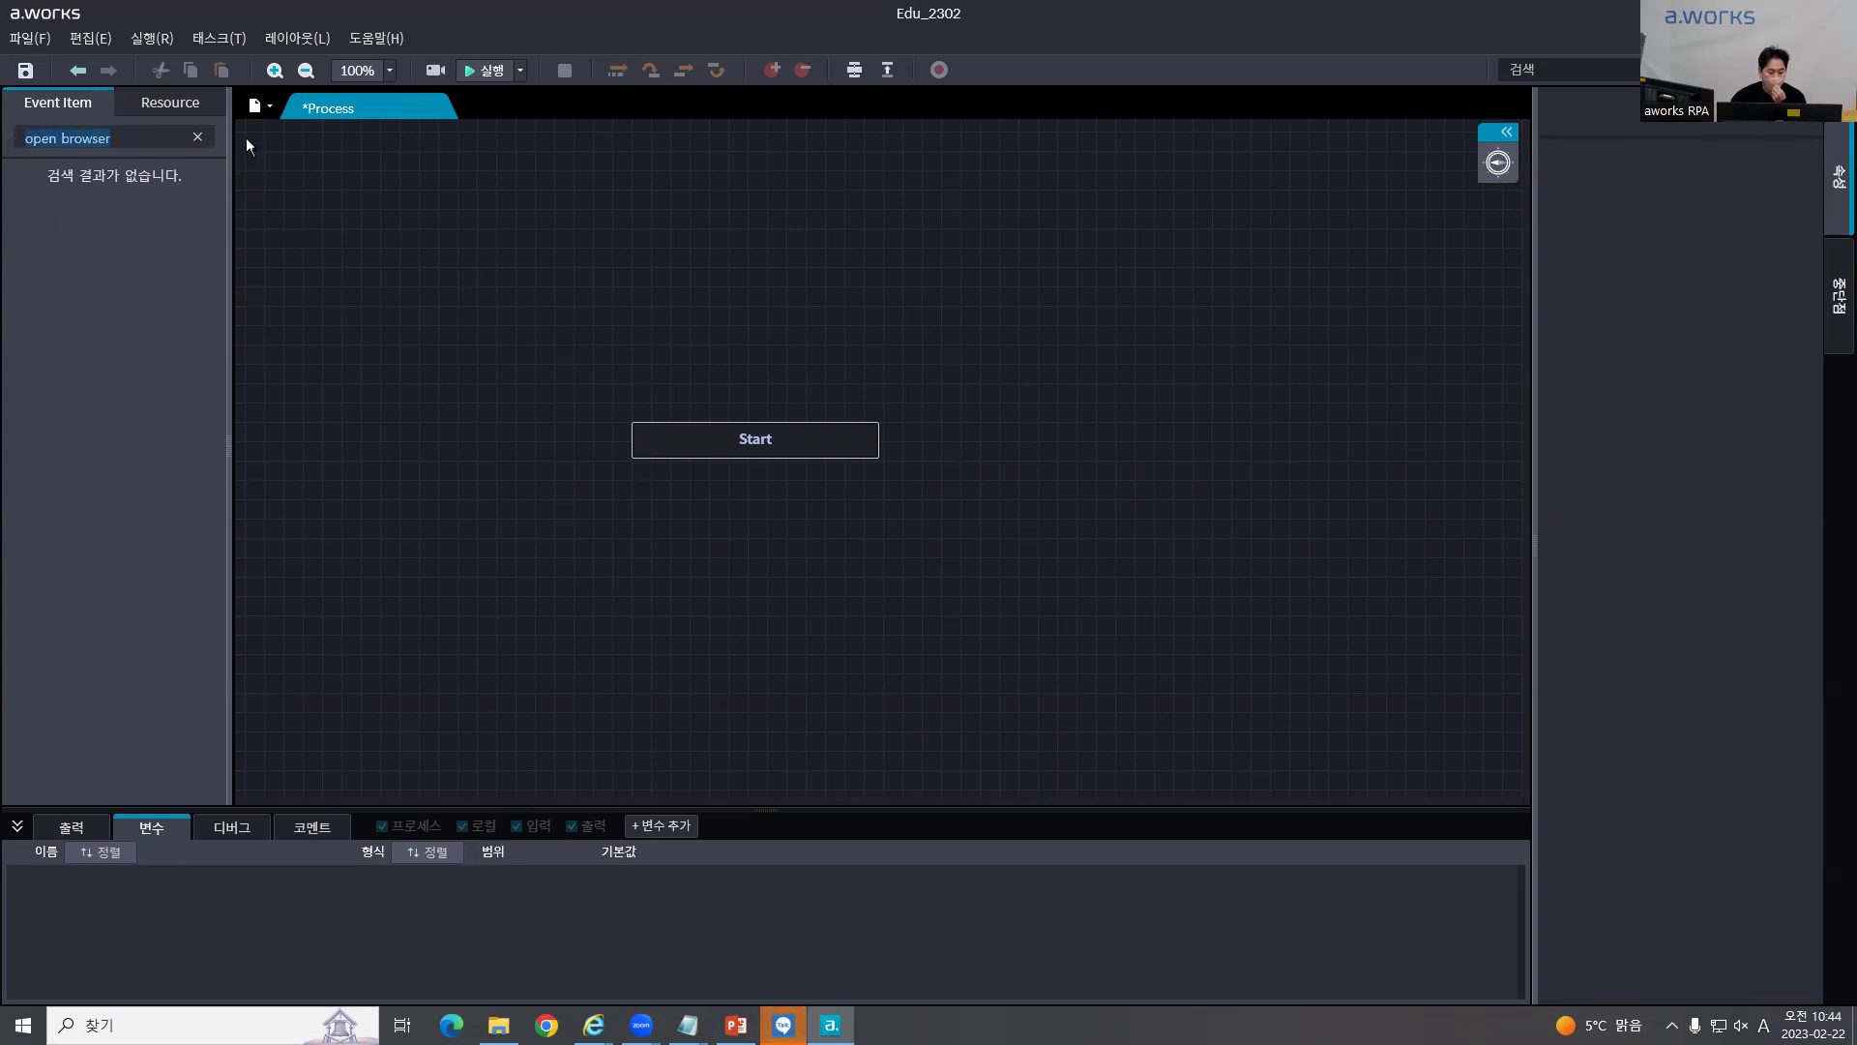
Step: Create a new task named Naver_Login in the Edu_2302 process
click(218, 37)
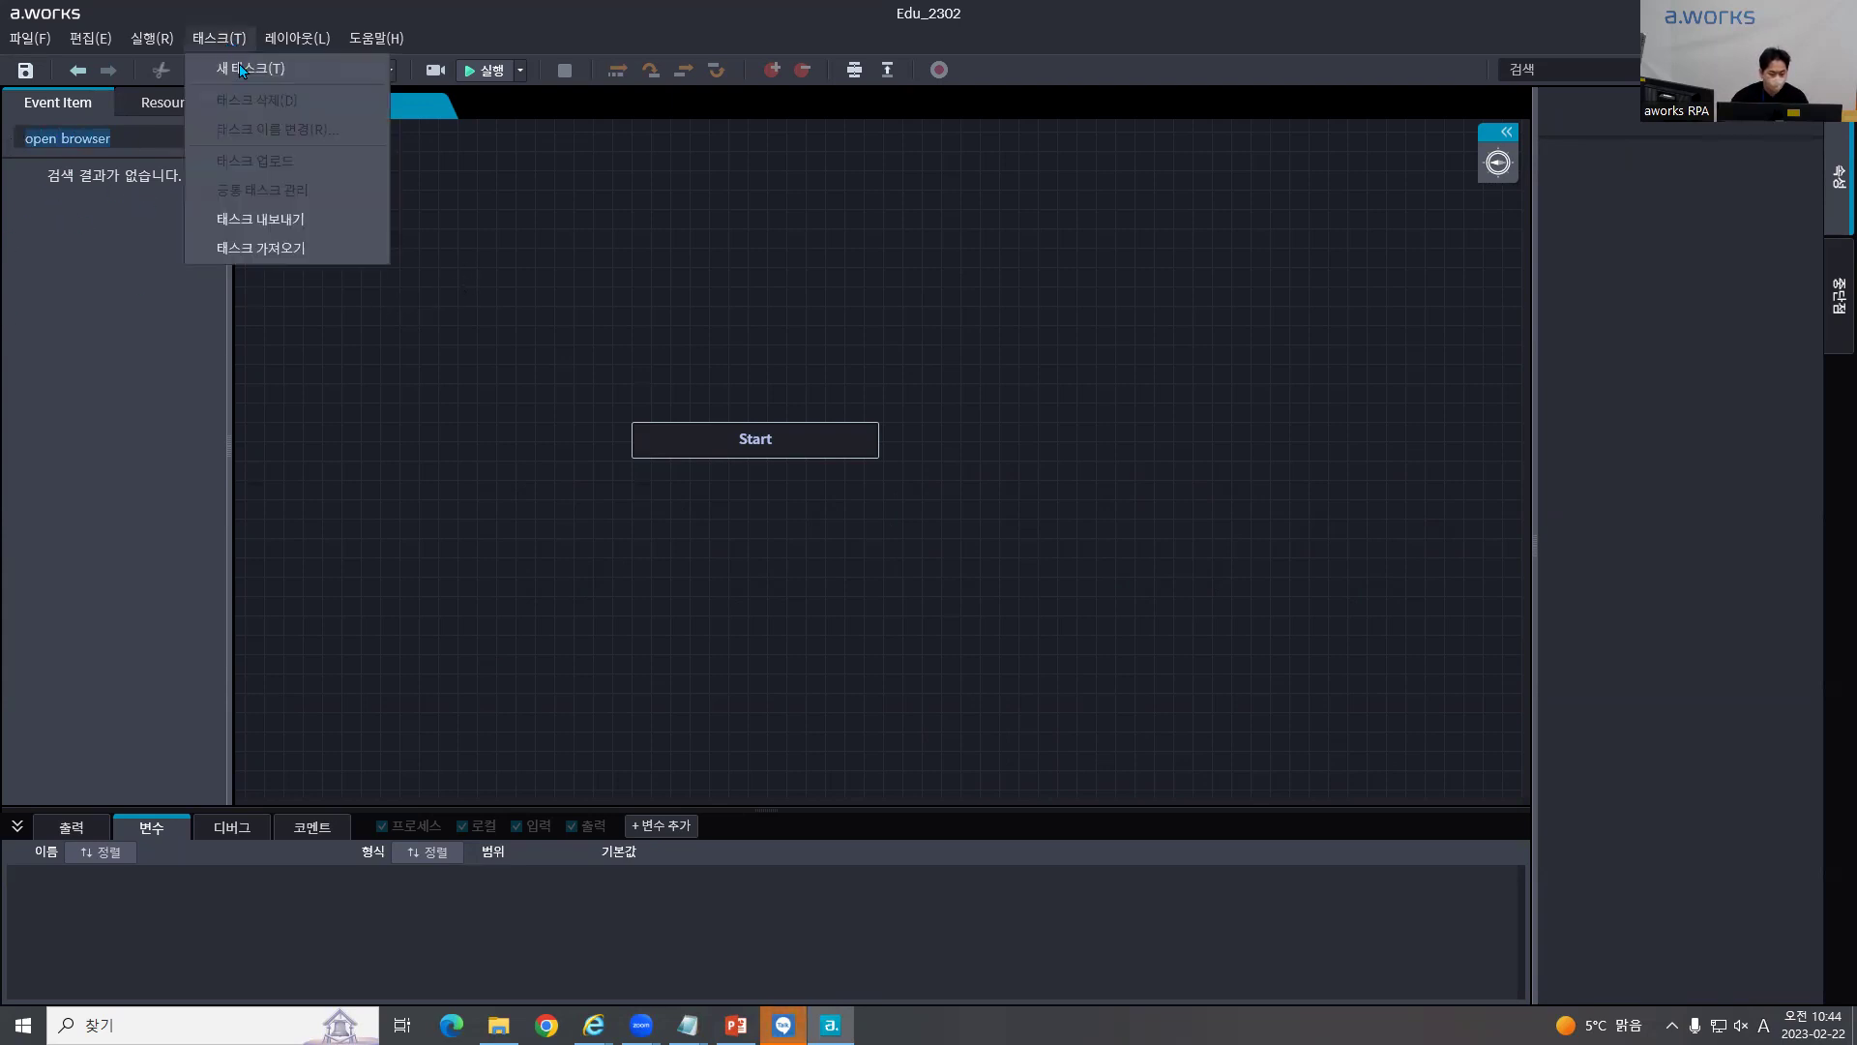
click(256, 67)
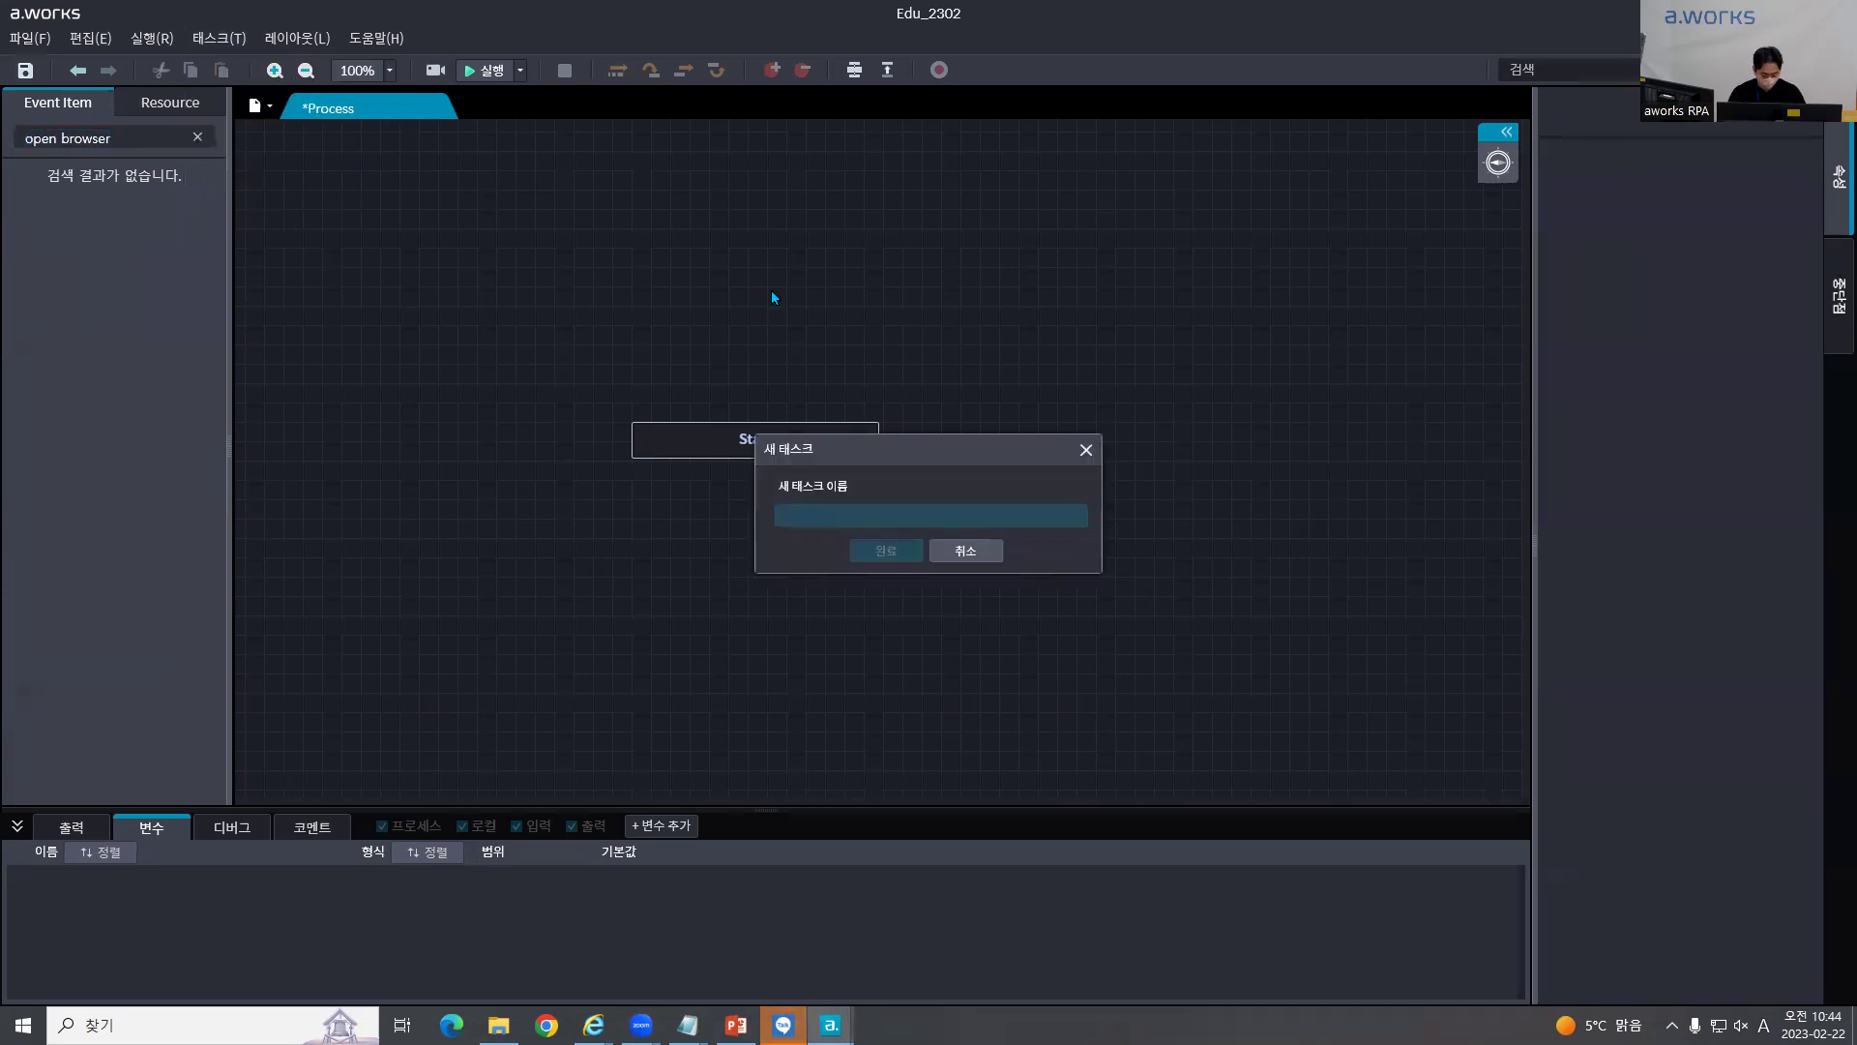
text(Naver)
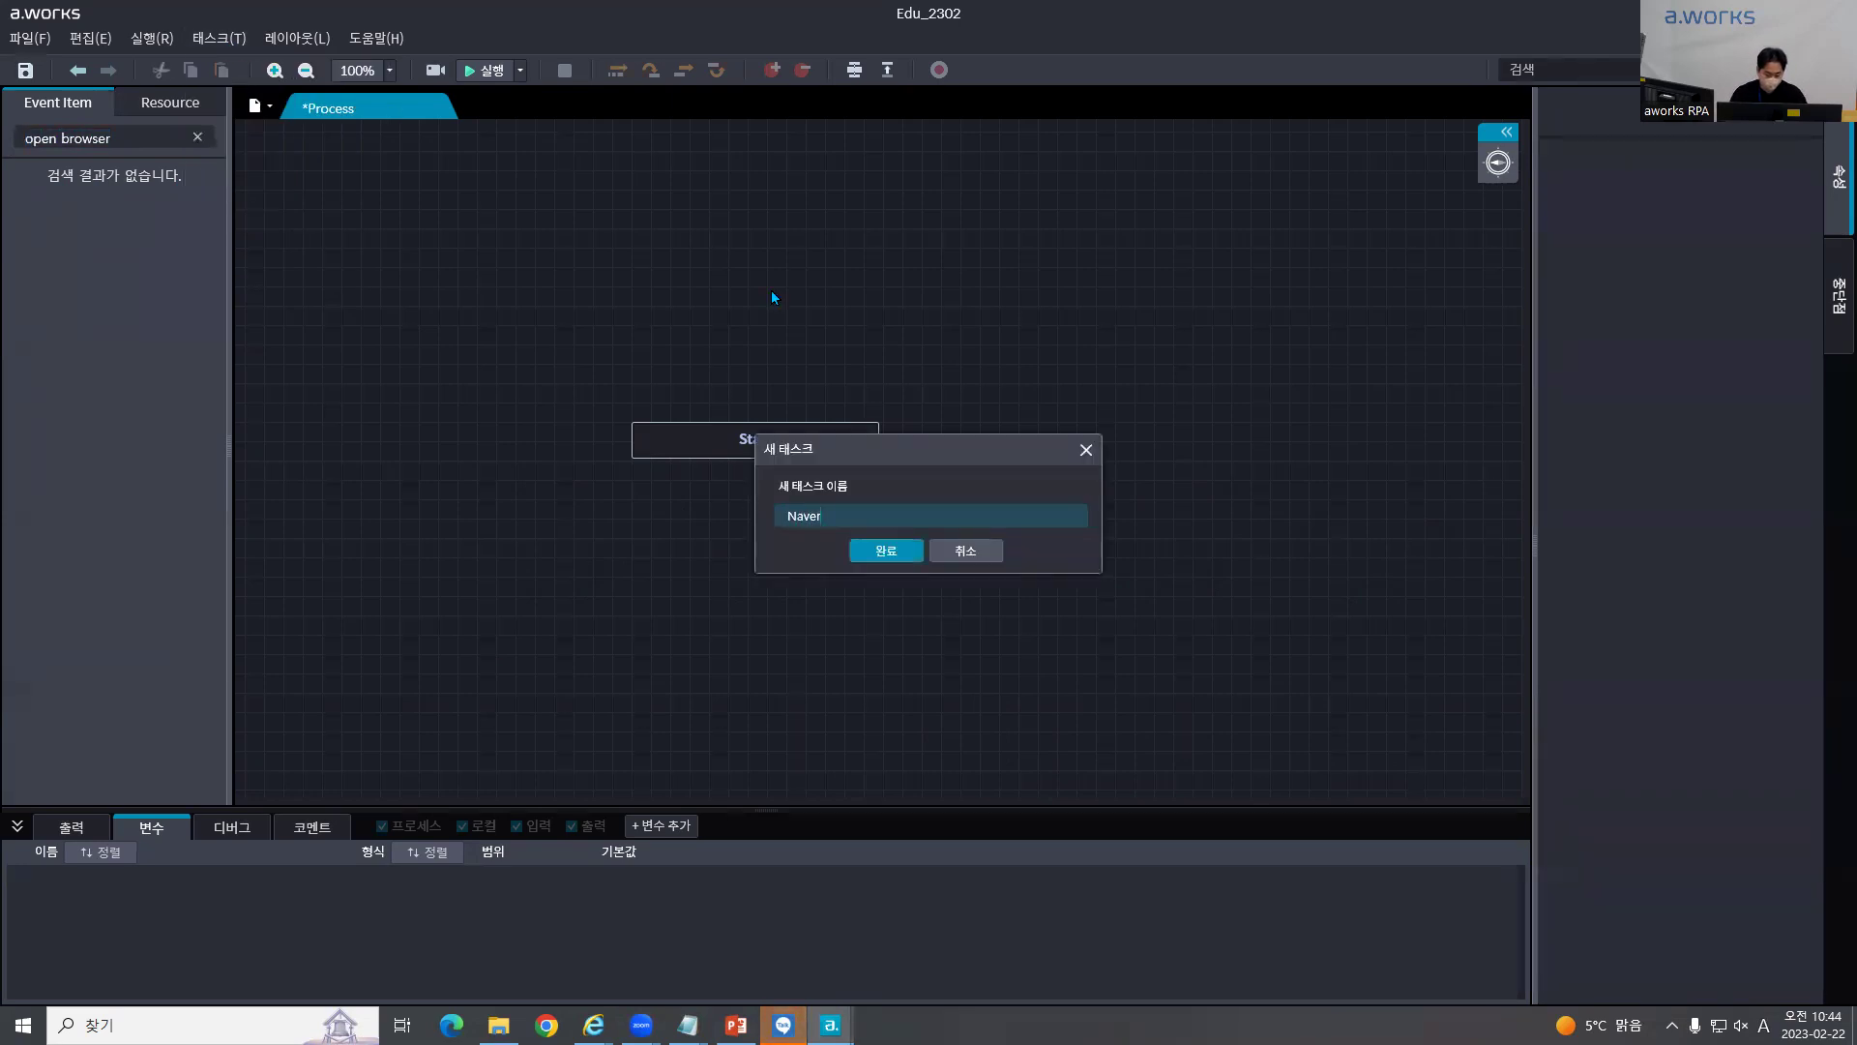
text(_Login)
key(Return)
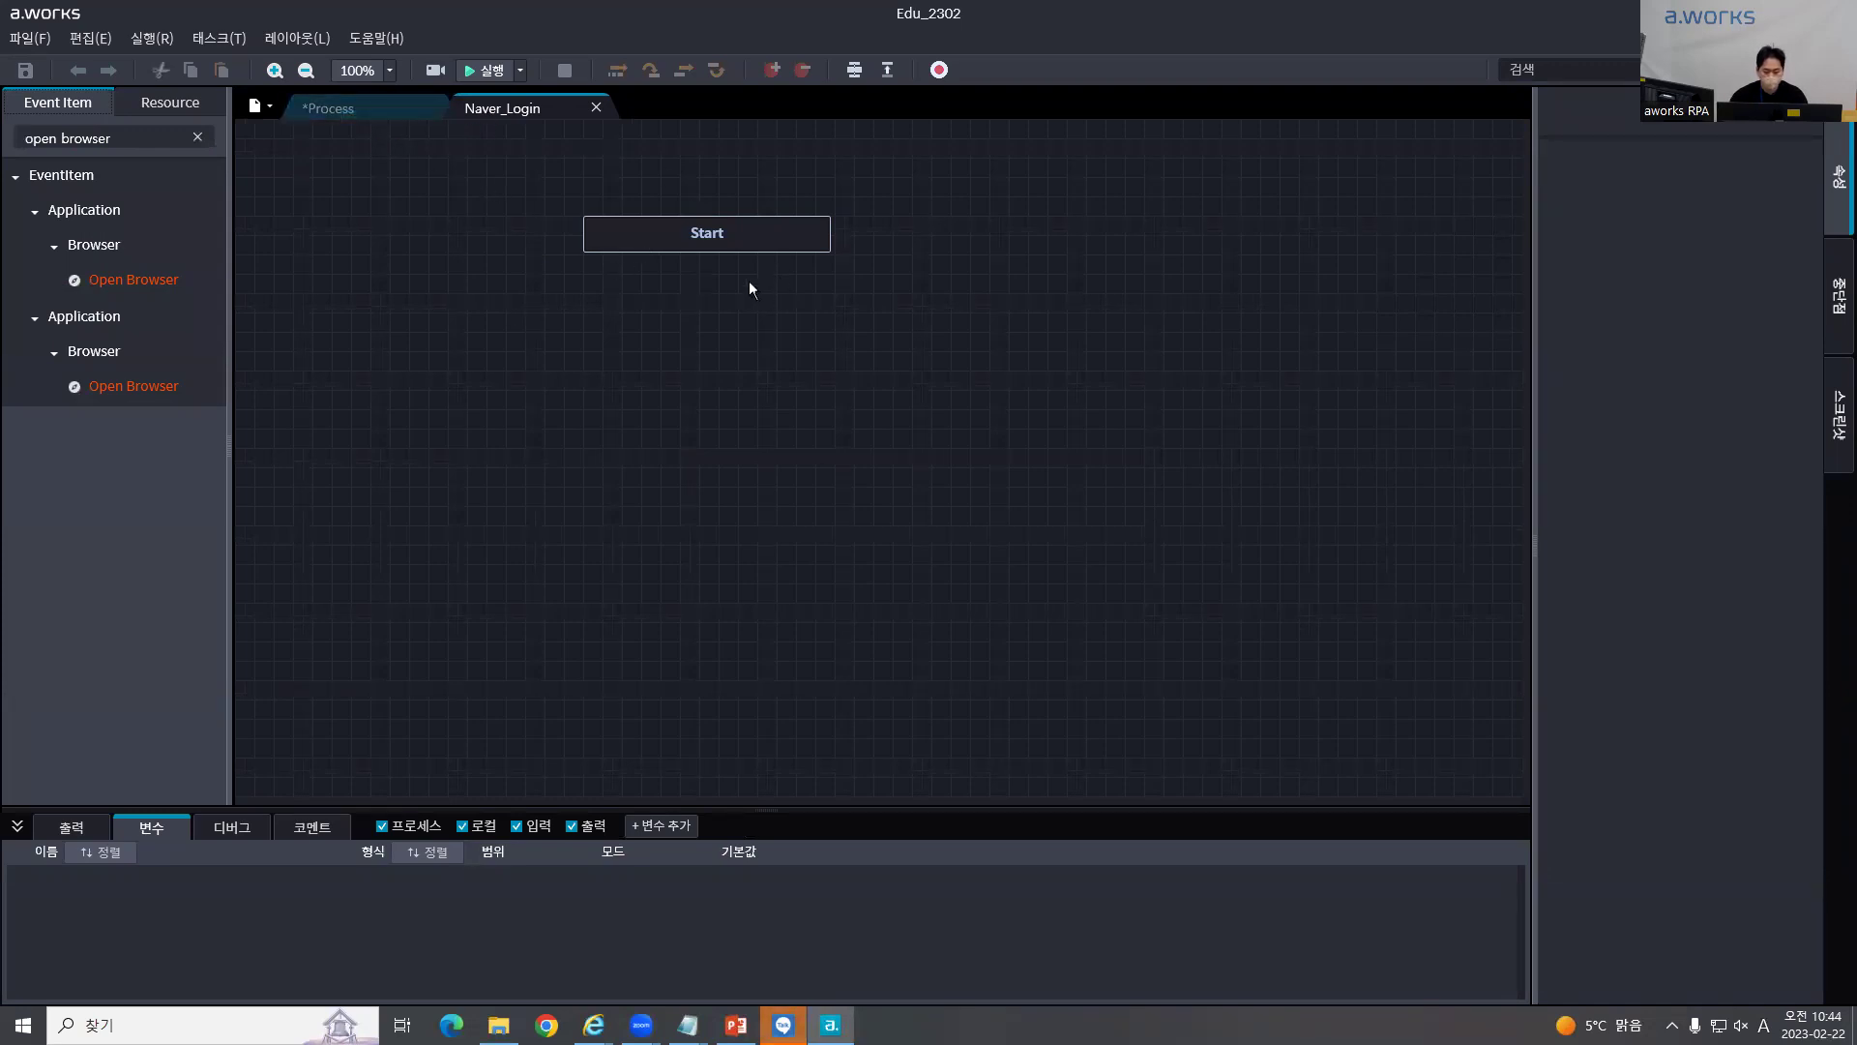
click(218, 37)
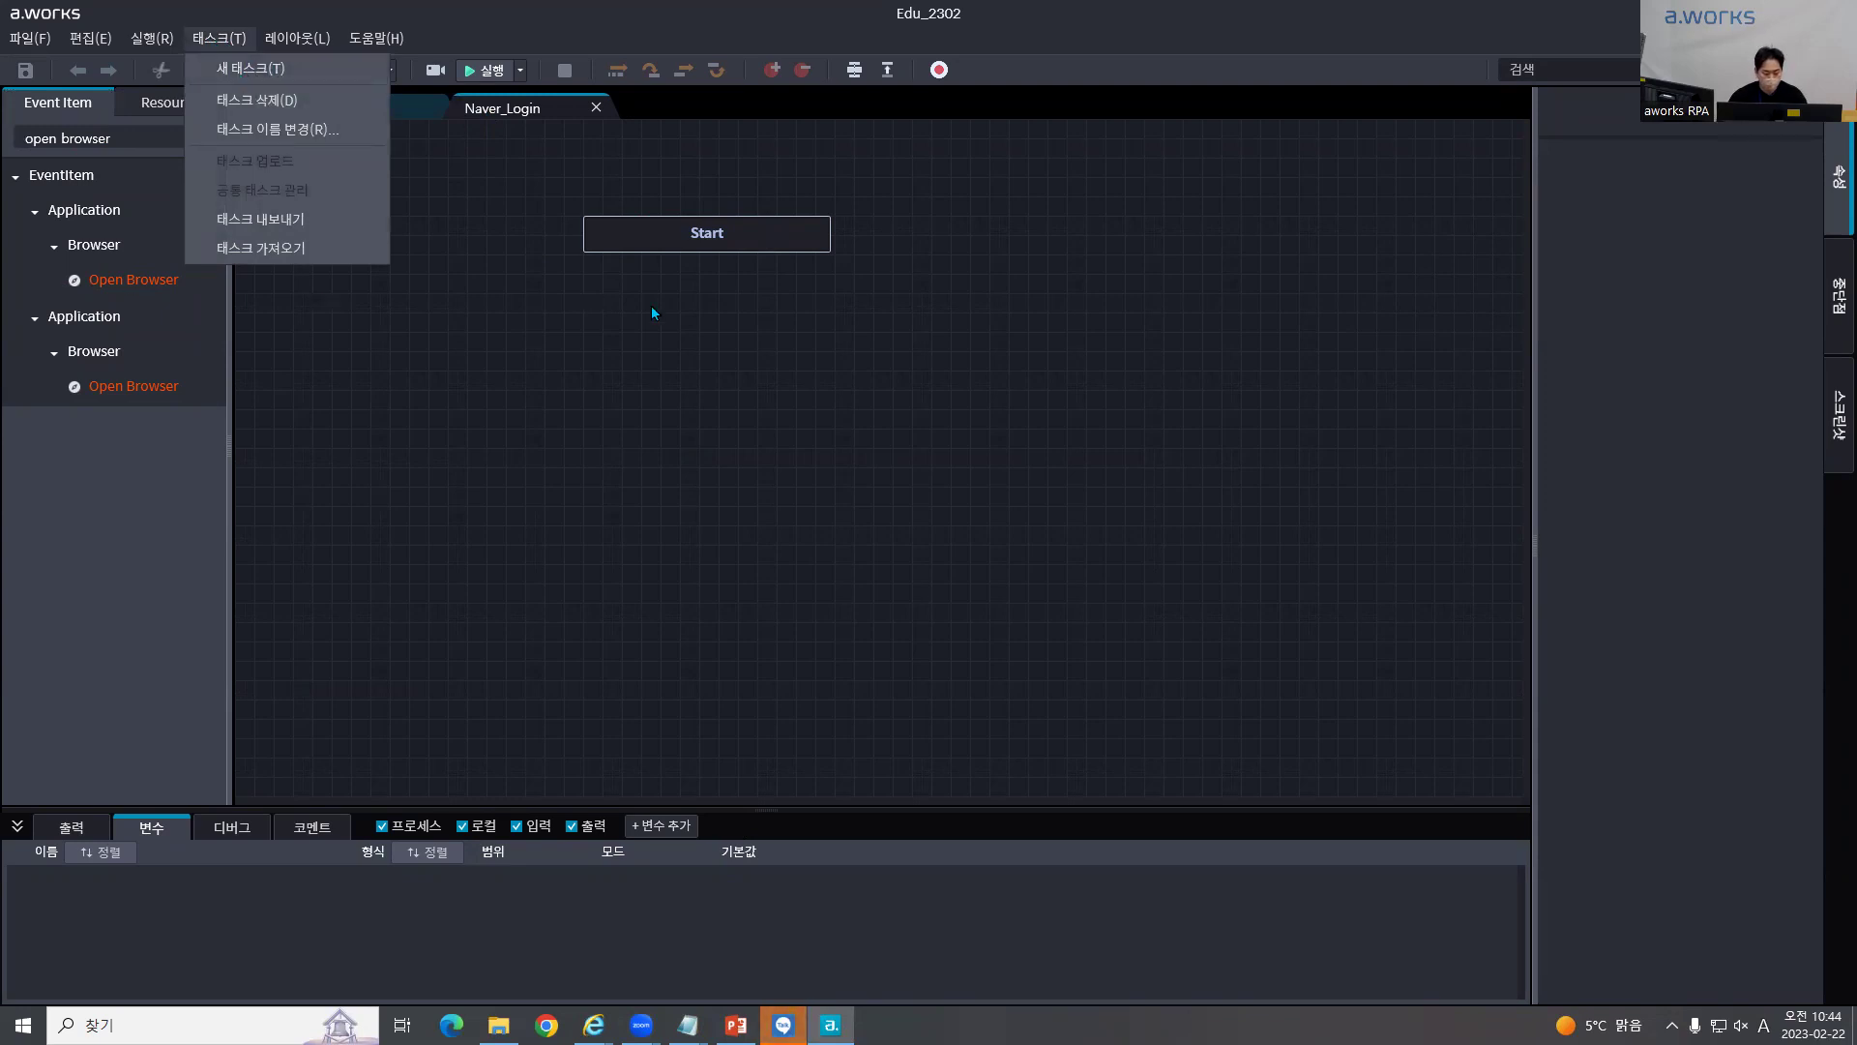
click(715, 314)
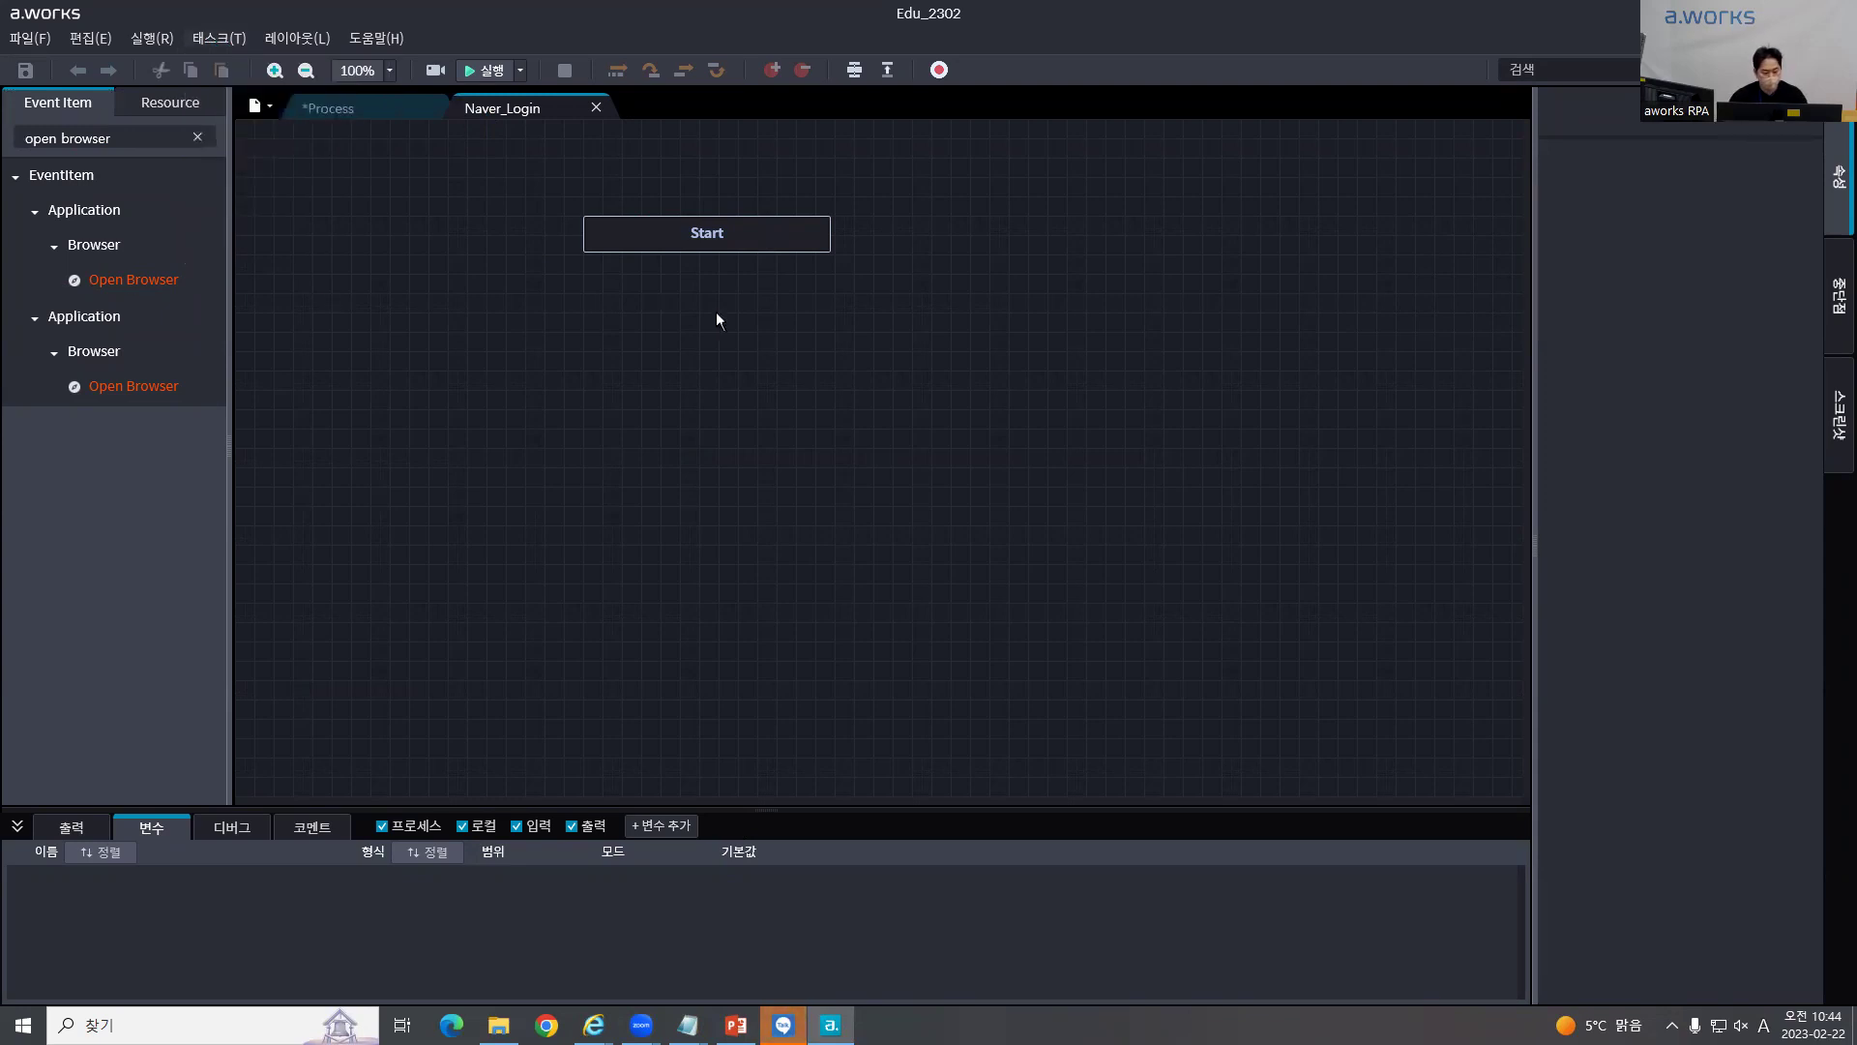
click(218, 38)
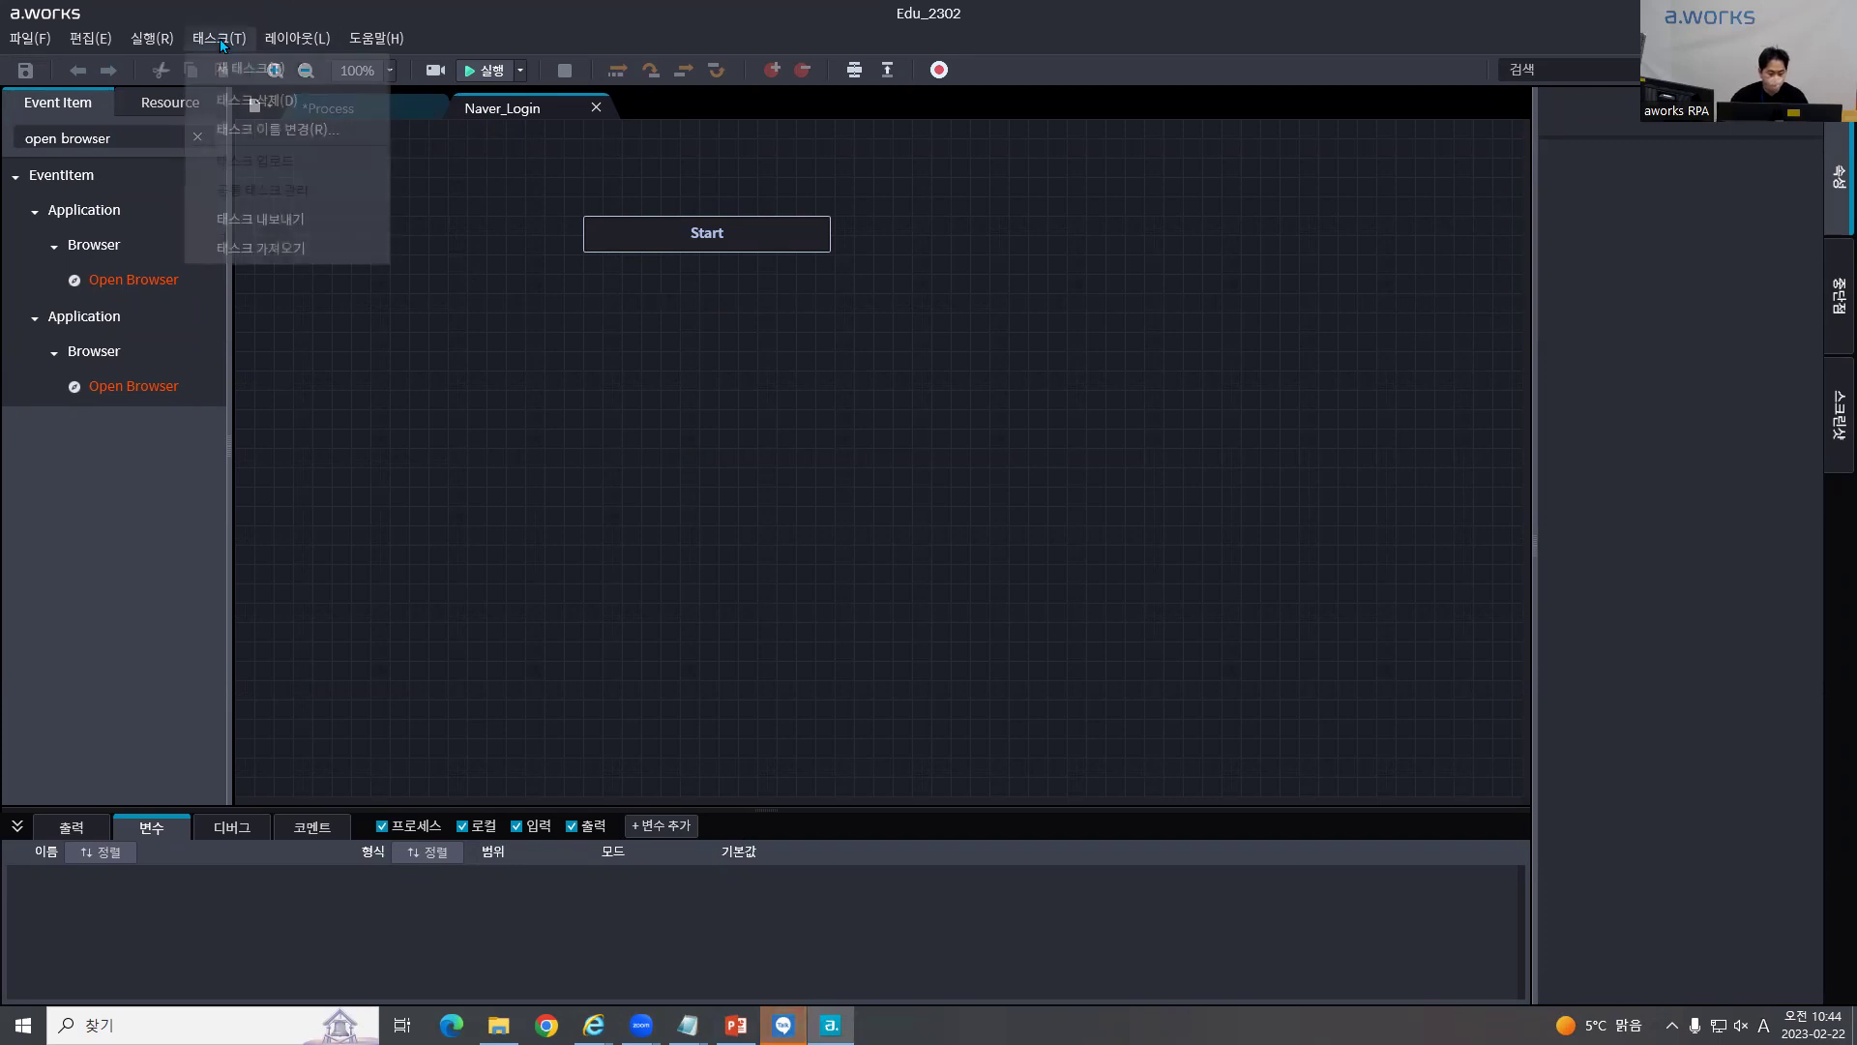
click(575, 317)
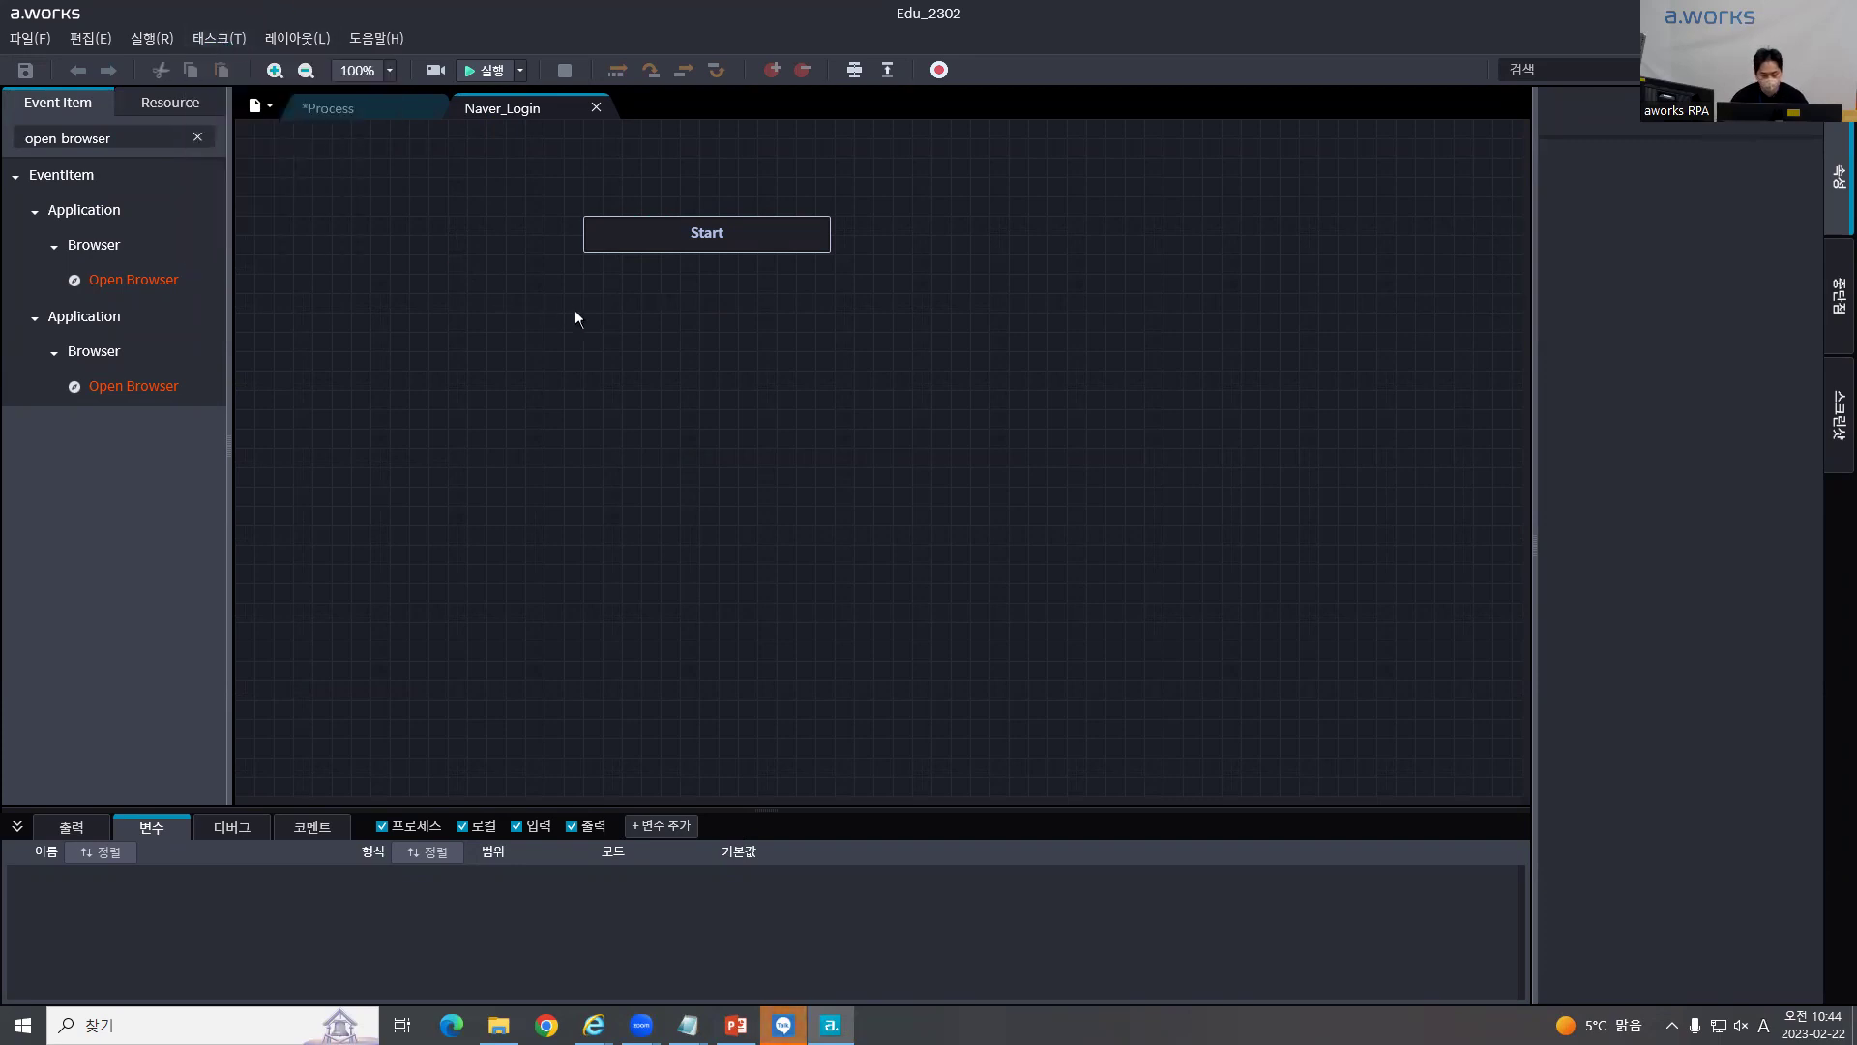
Step: Move the Start item slightly down on the Naver_Login canvas
drag(631, 228, 630, 248)
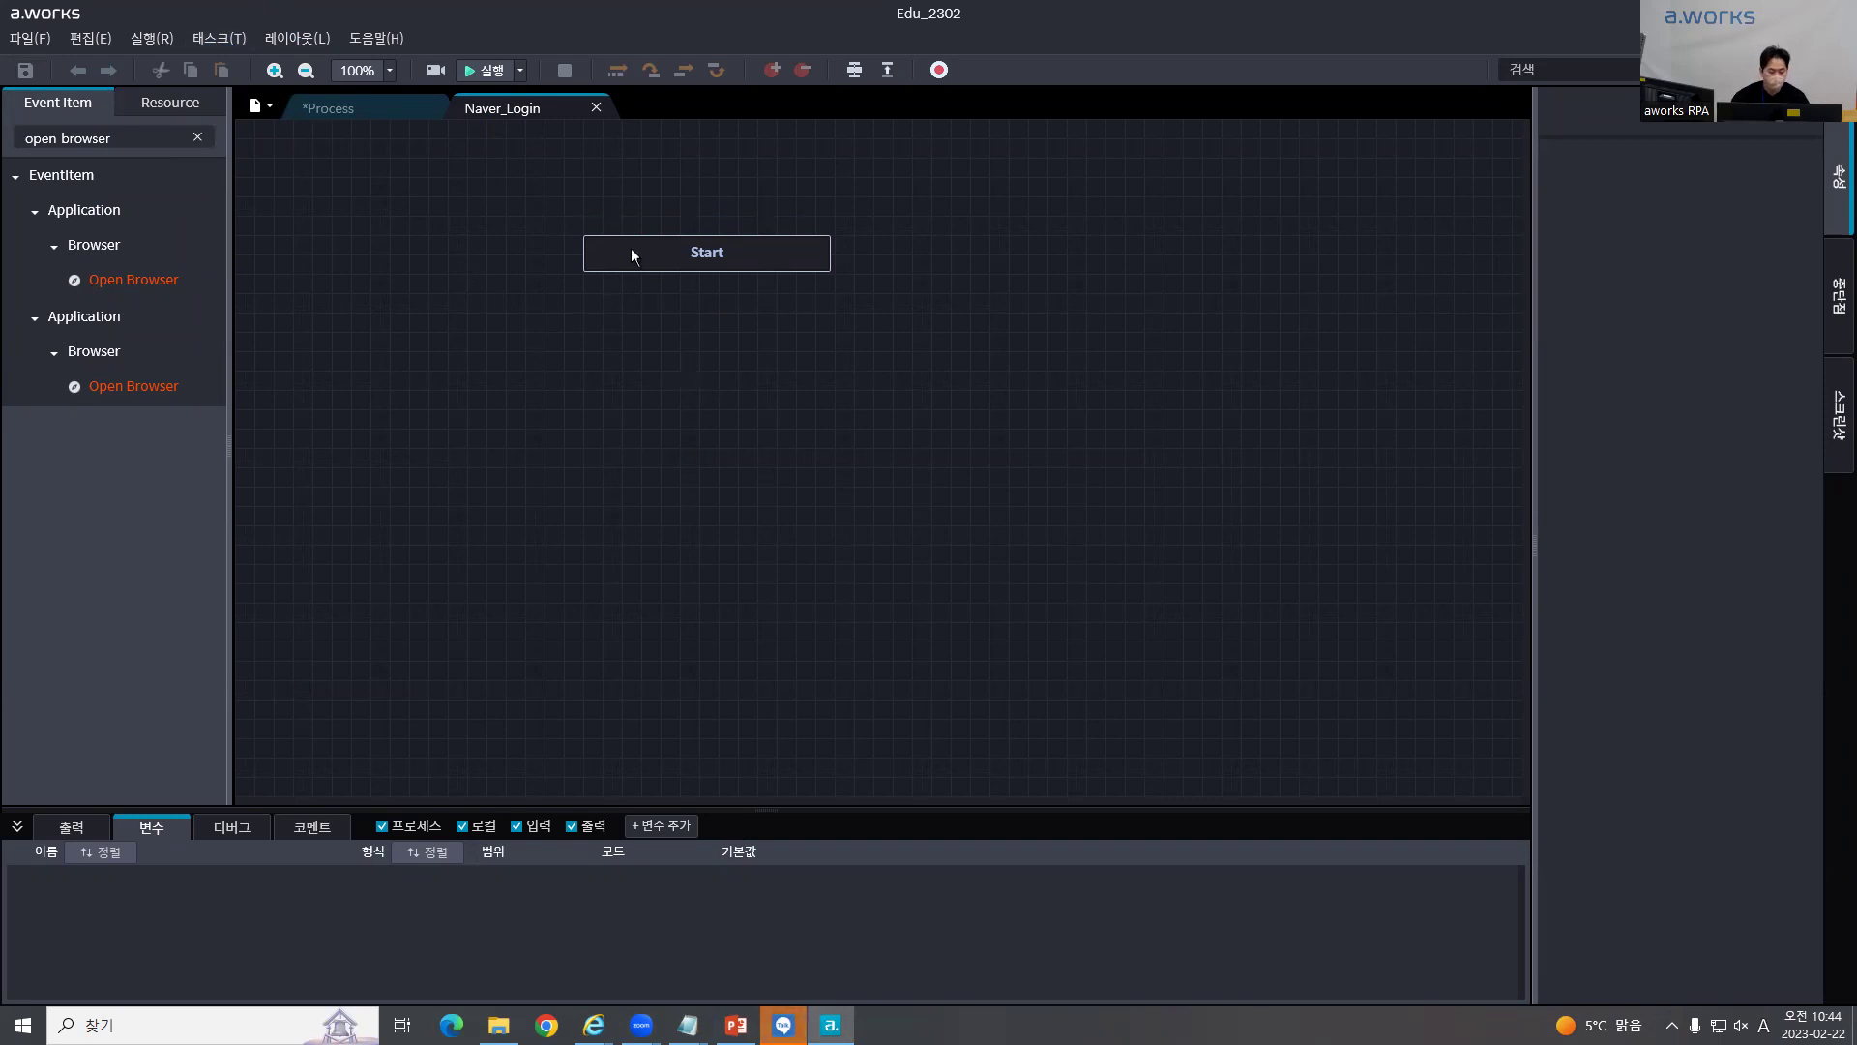
Step: Place the Naver_Login task twice in sequence below Start on the Process canvas and delete both copies
click(351, 110)
click(170, 102)
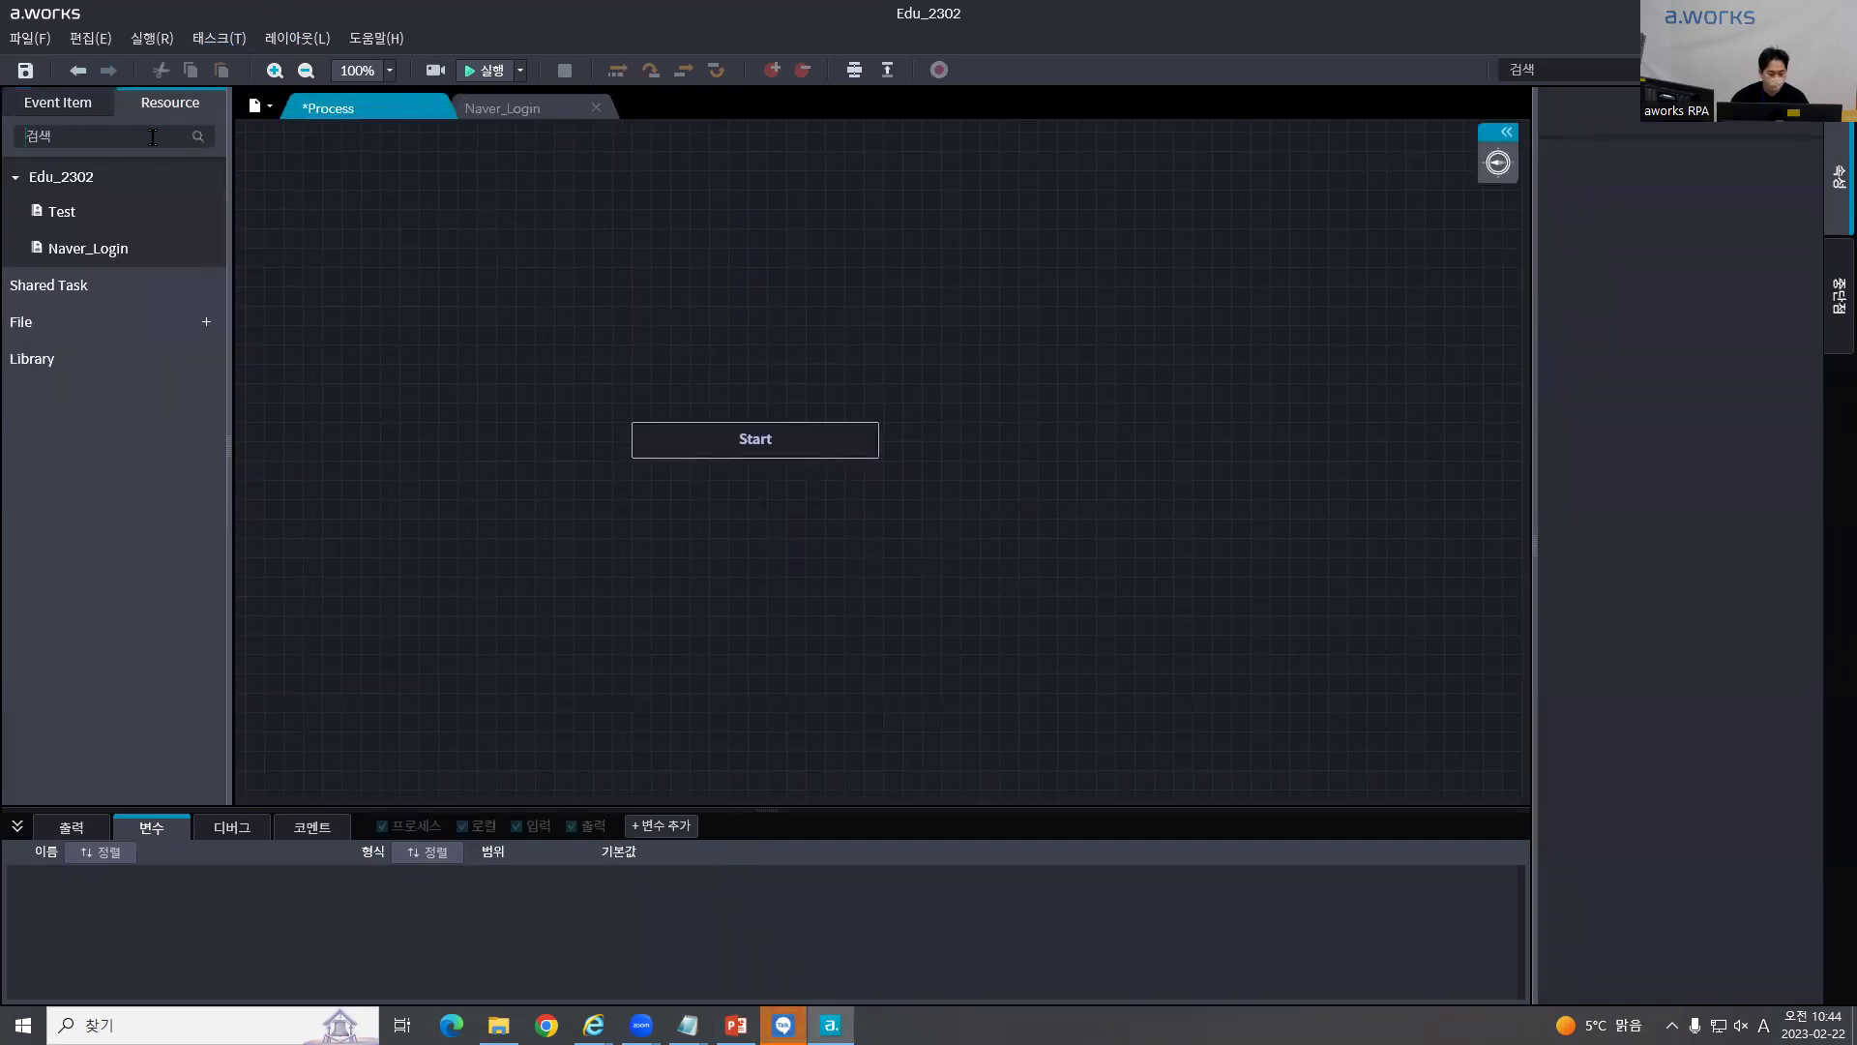
drag(106, 212, 786, 453)
drag(44, 237, 710, 578)
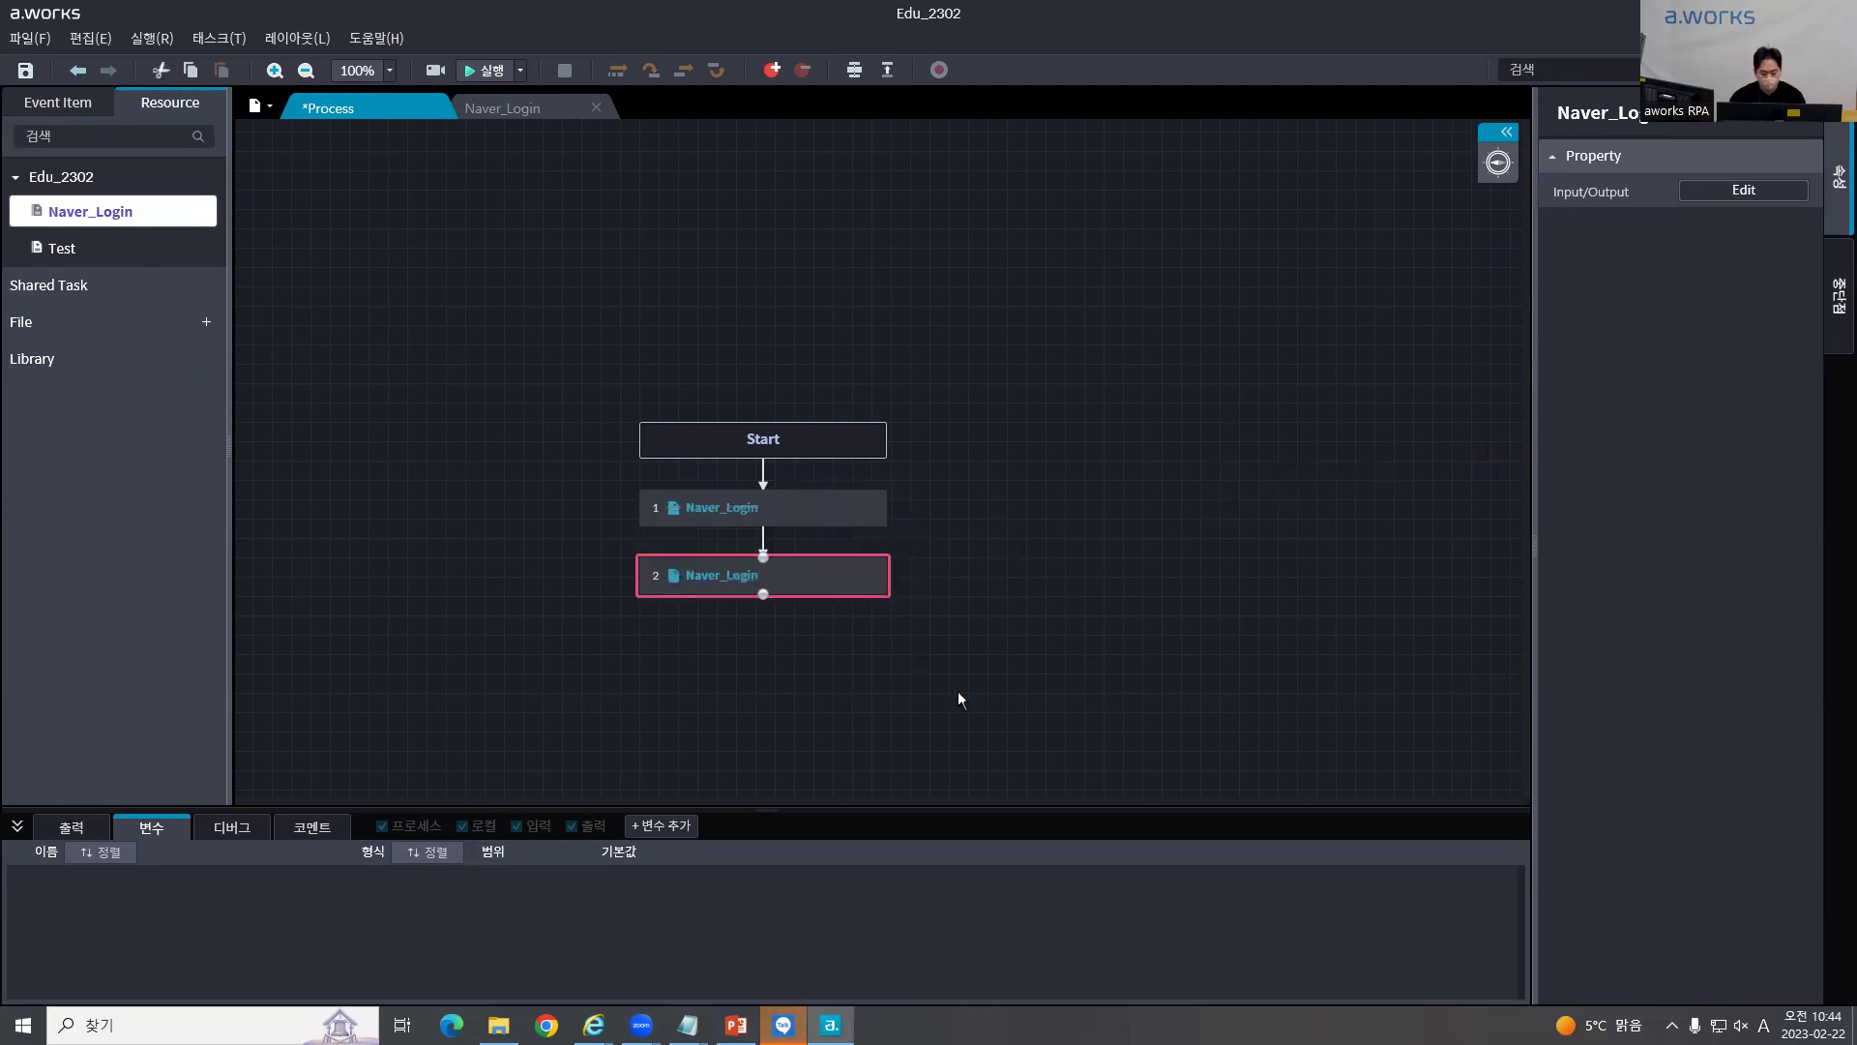
drag(1001, 679, 488, 484)
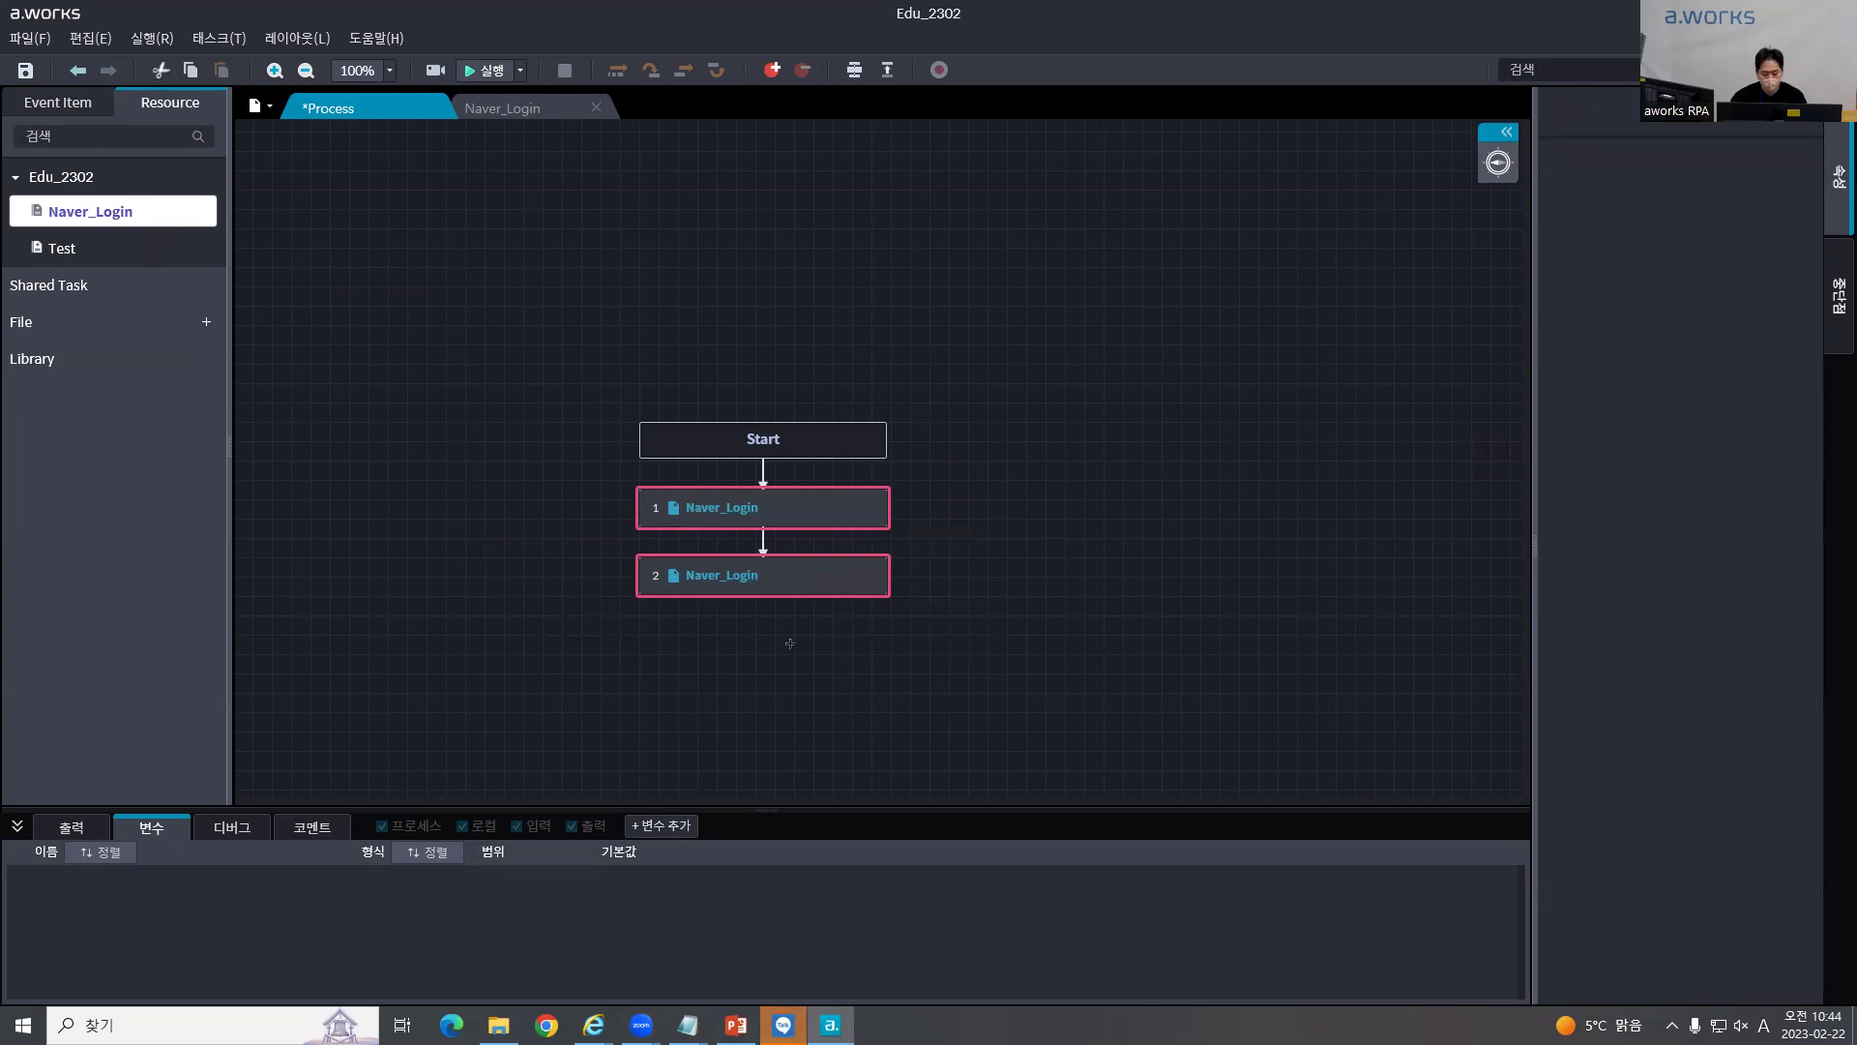
key(Delete)
Step: Bring back the event item list and reopen the Naver_Login task canvas
click(51, 103)
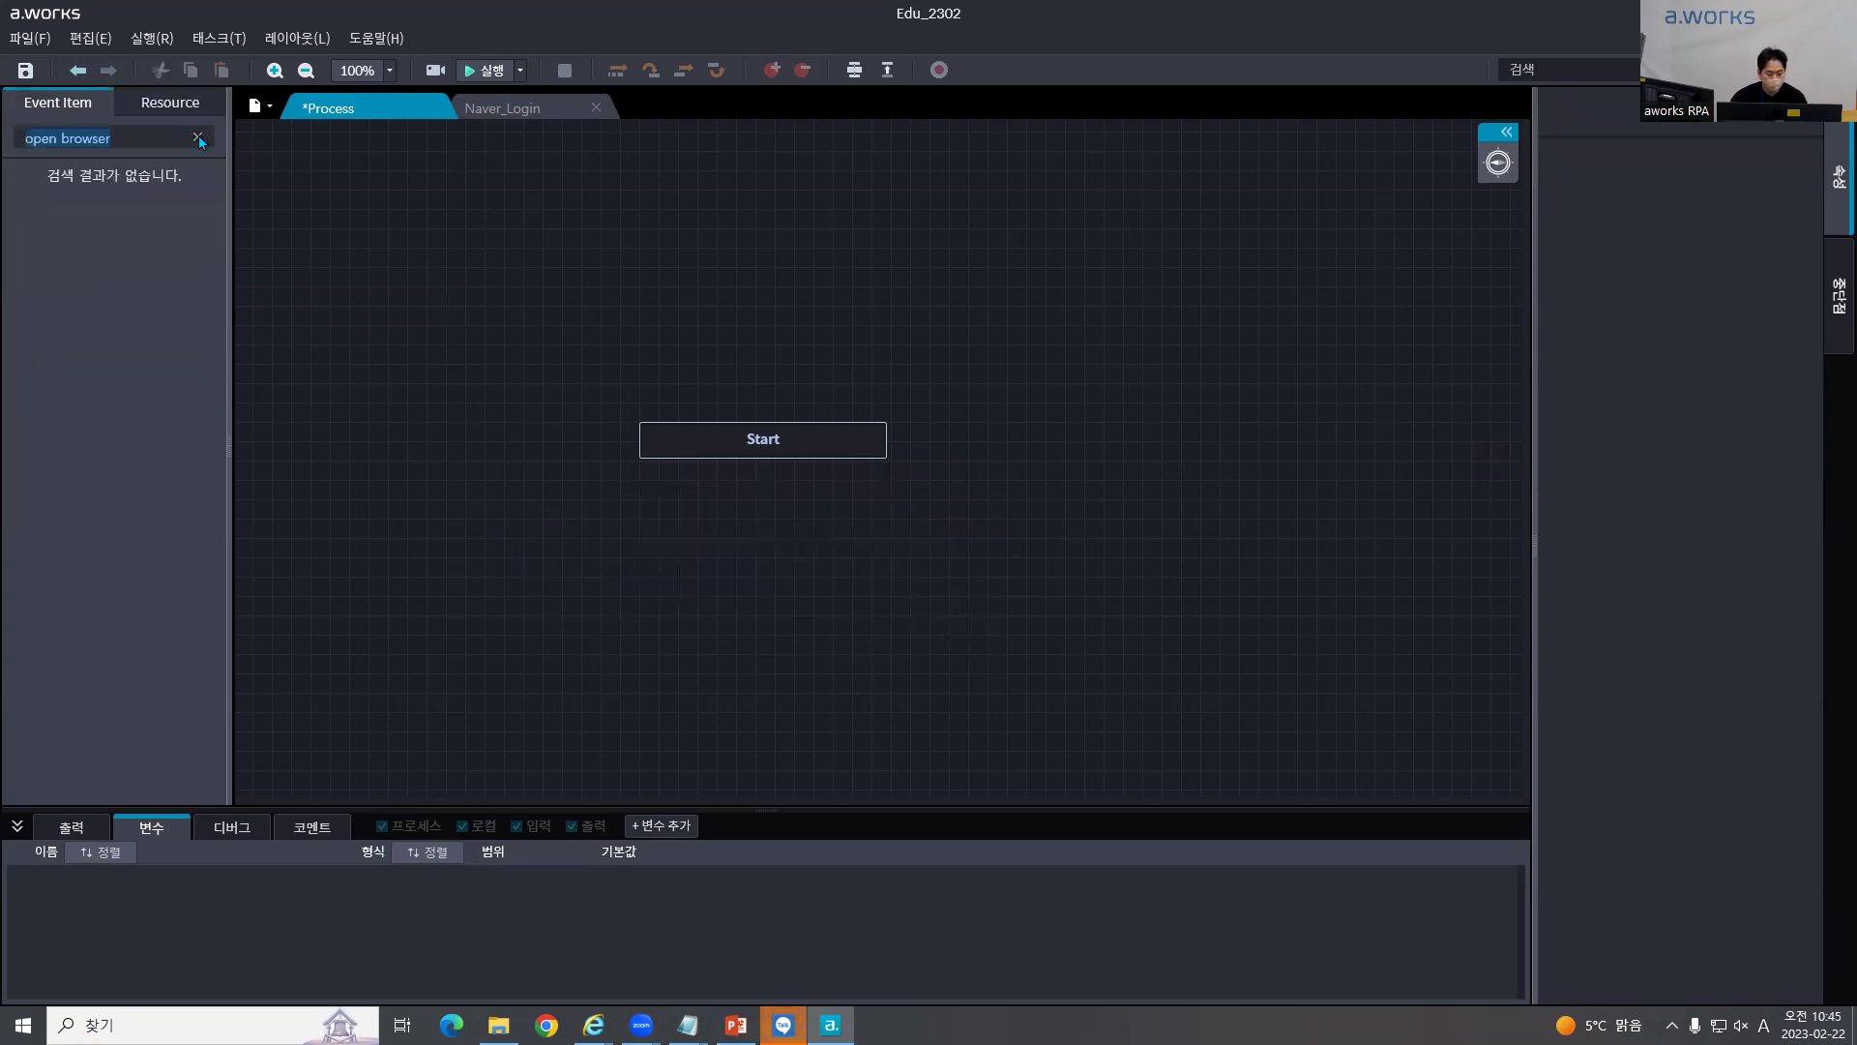
click(514, 110)
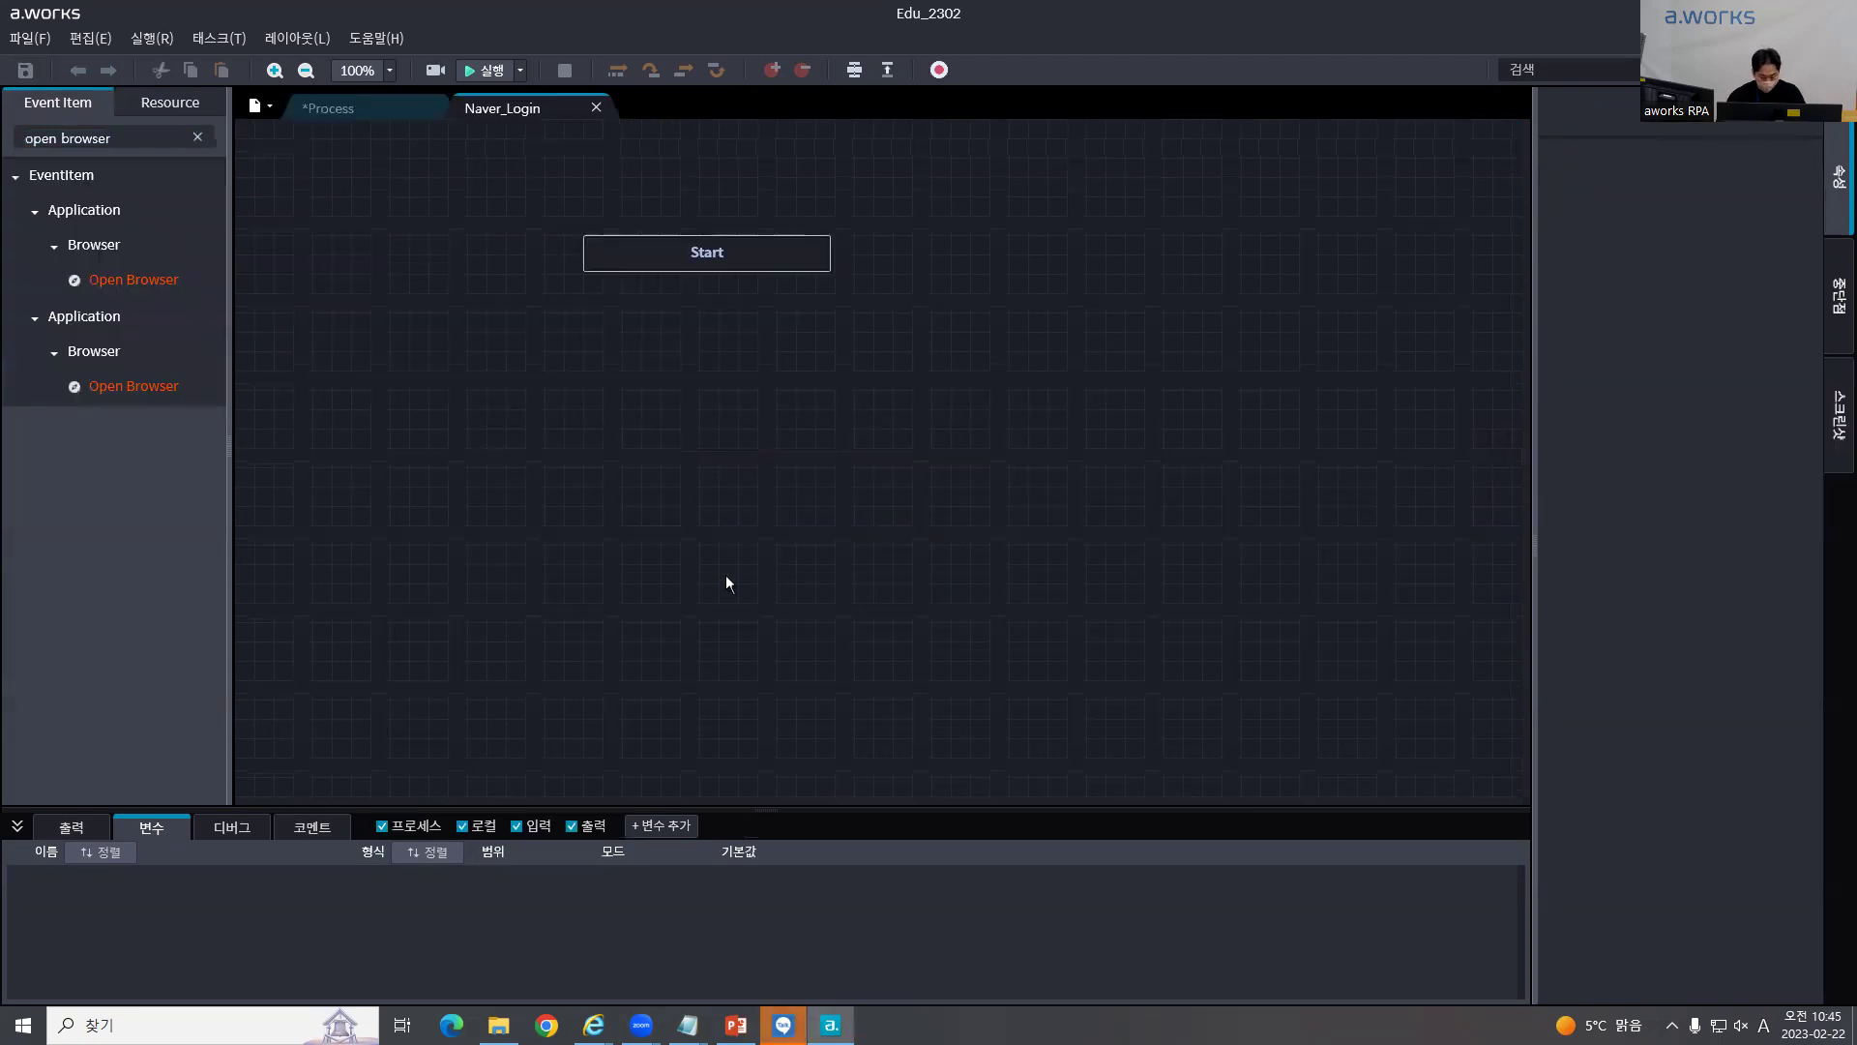
click(207, 41)
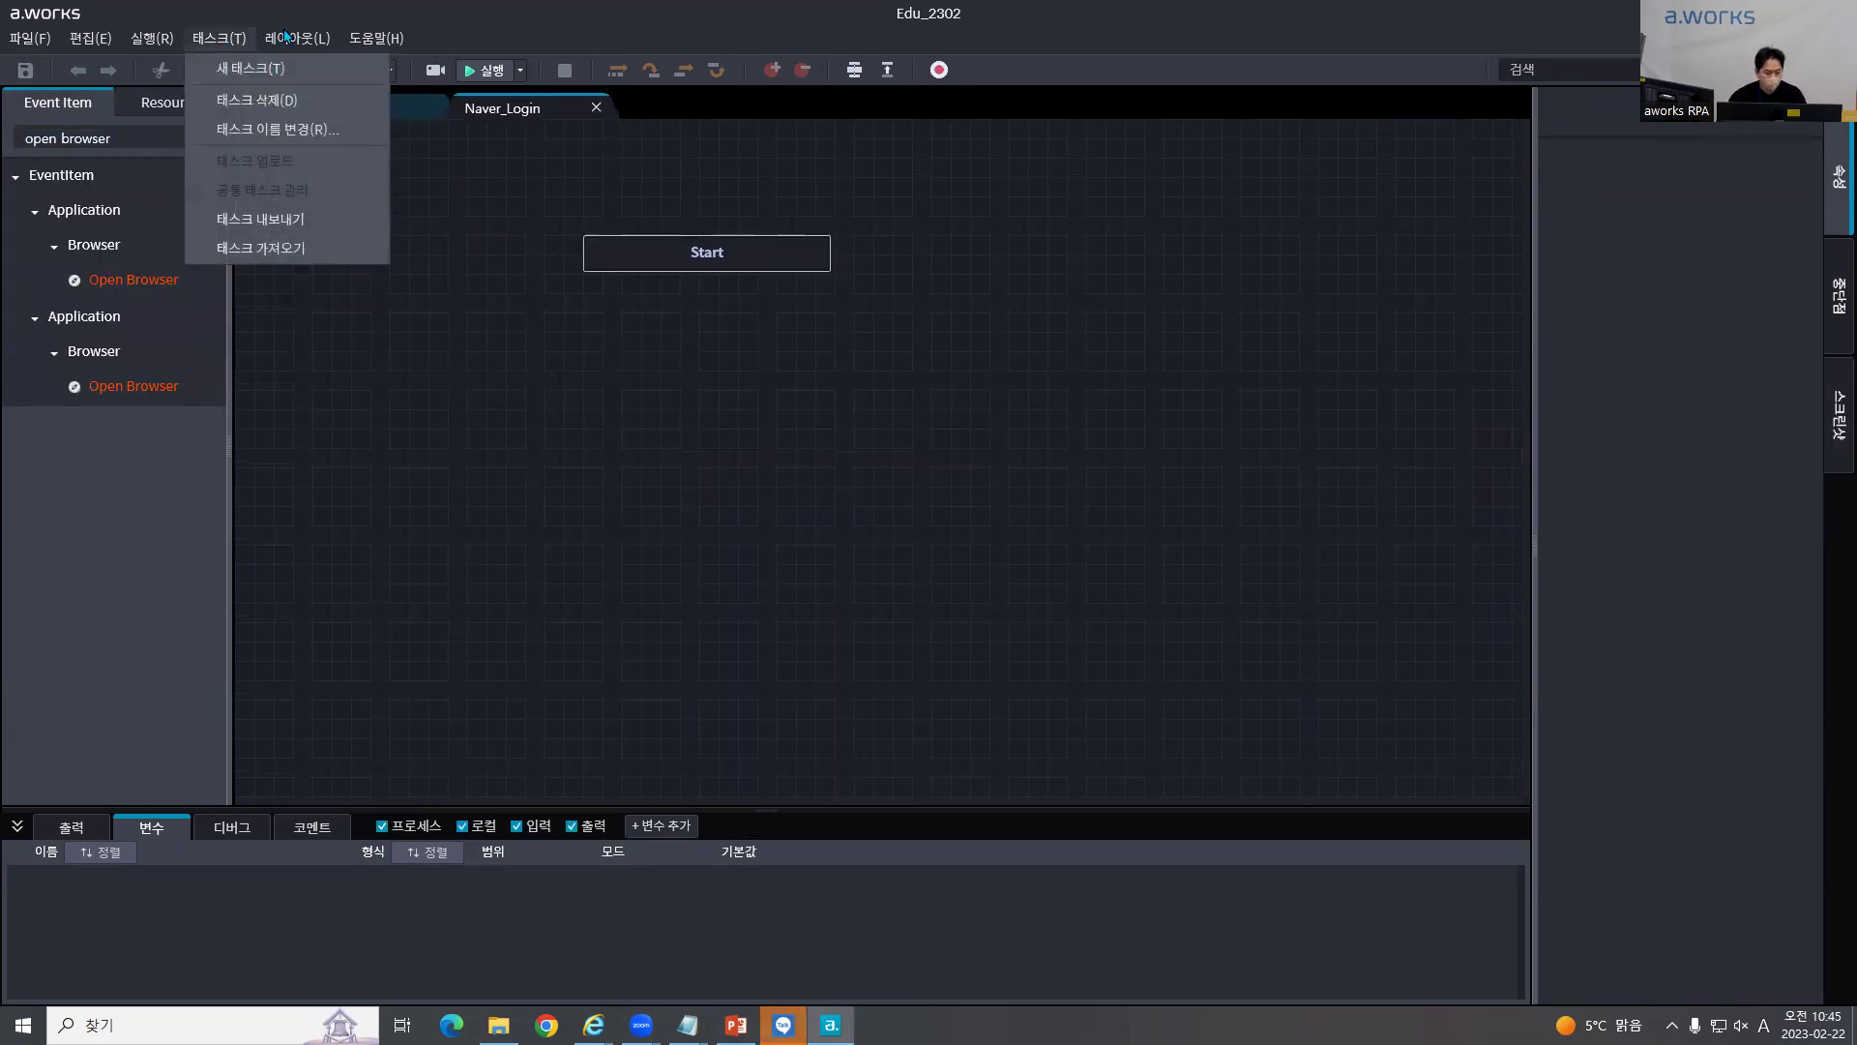
click(244, 68)
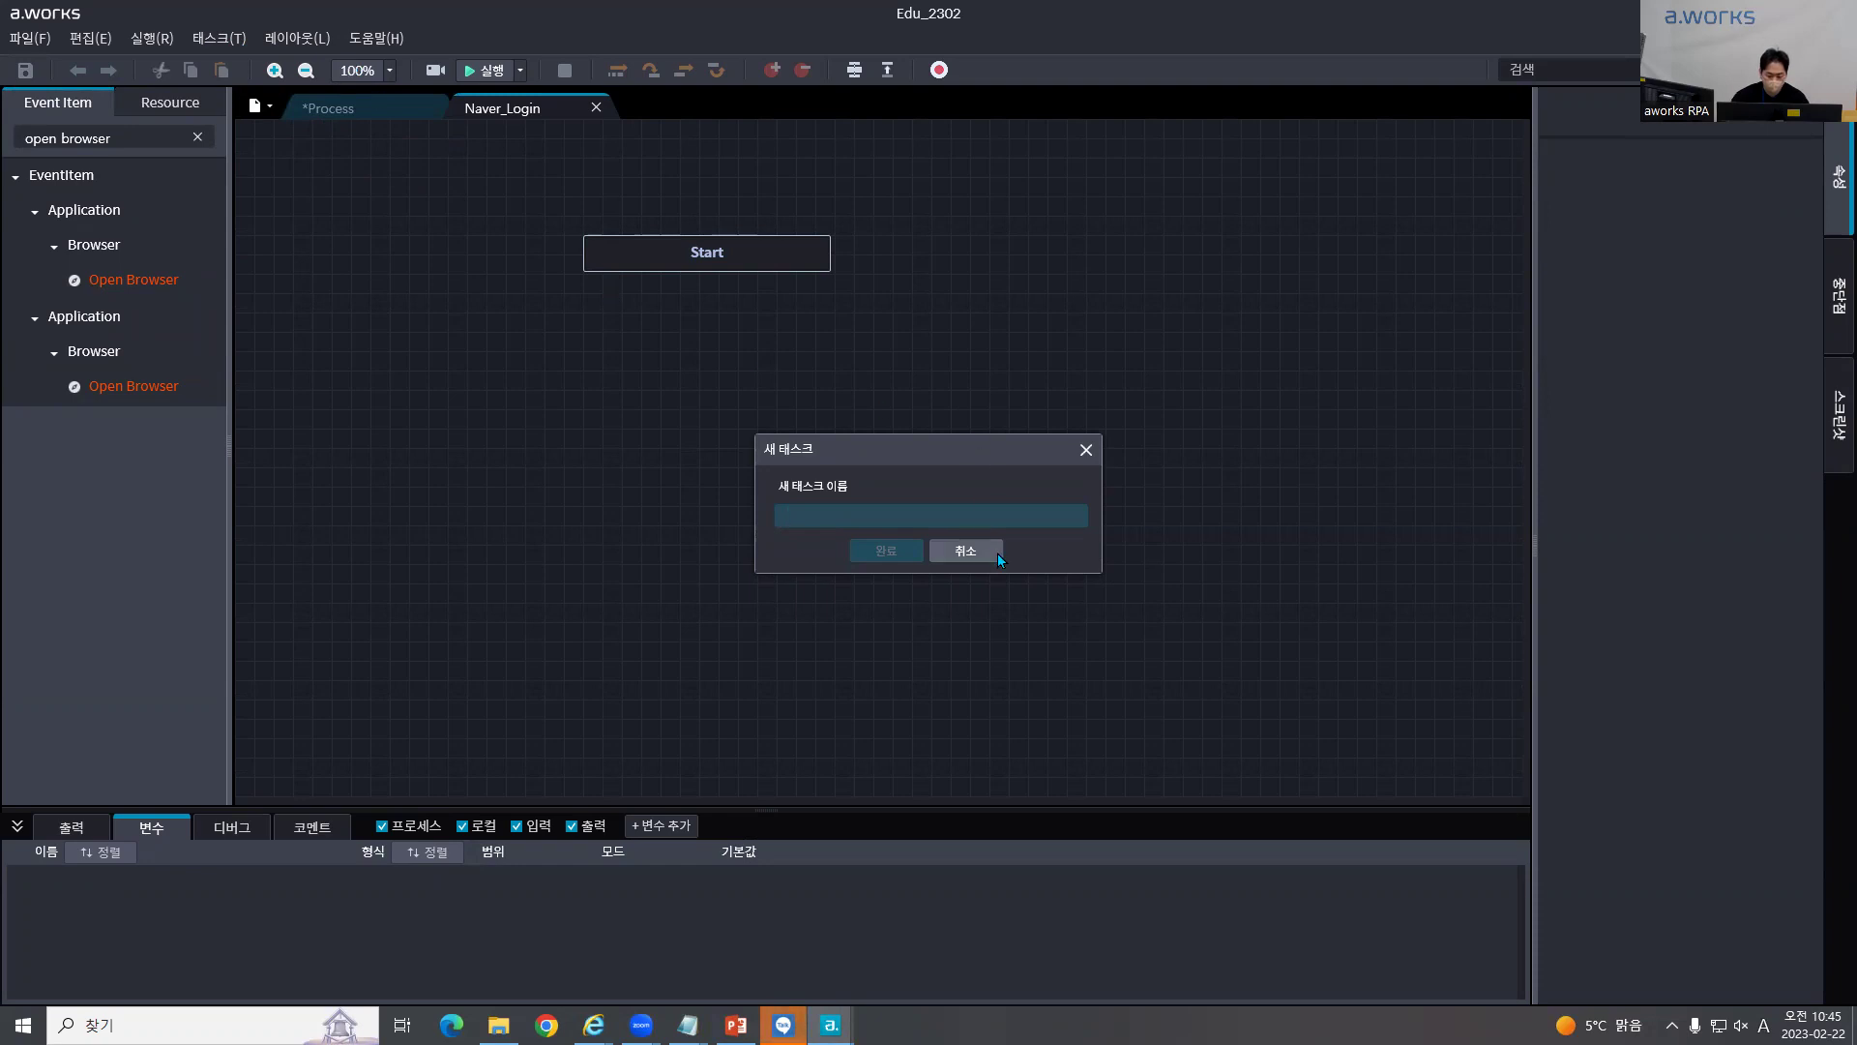
click(967, 554)
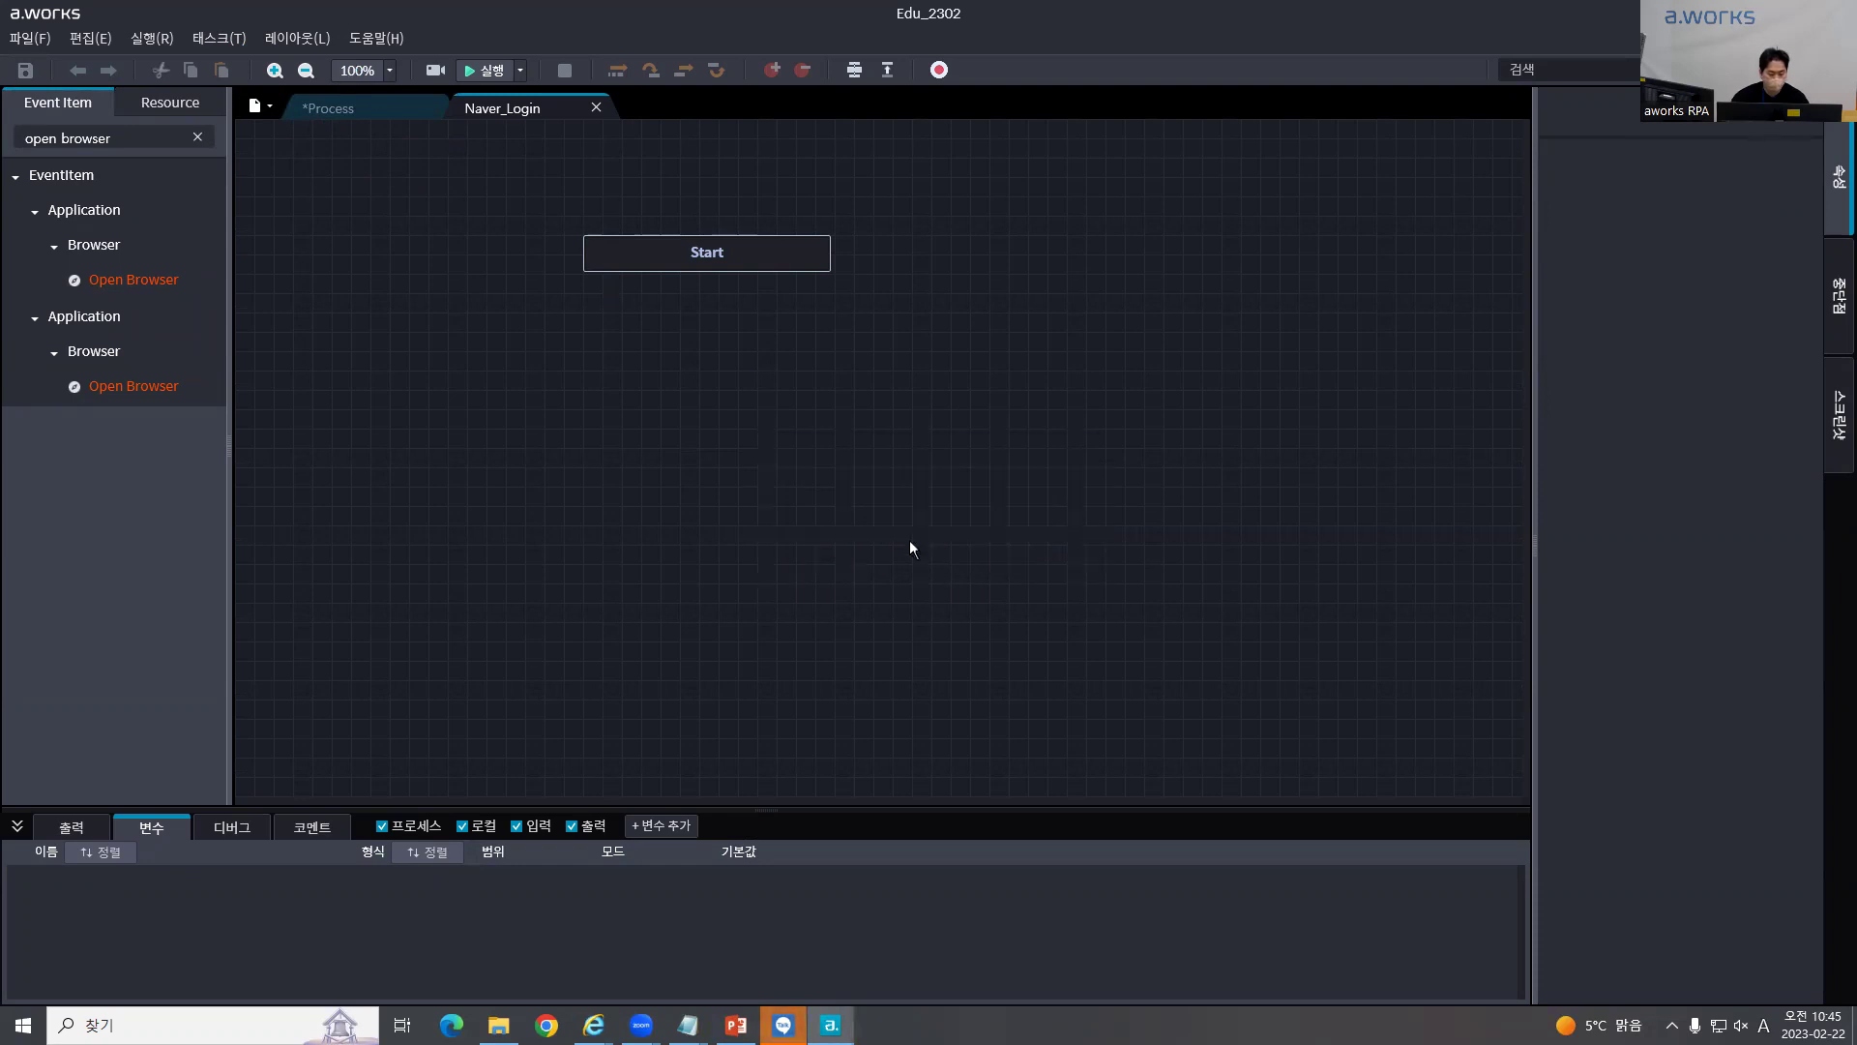
Step: Switch to File Explorer and look through the exported task archives in the aworks Export\Task folder
click(205, 44)
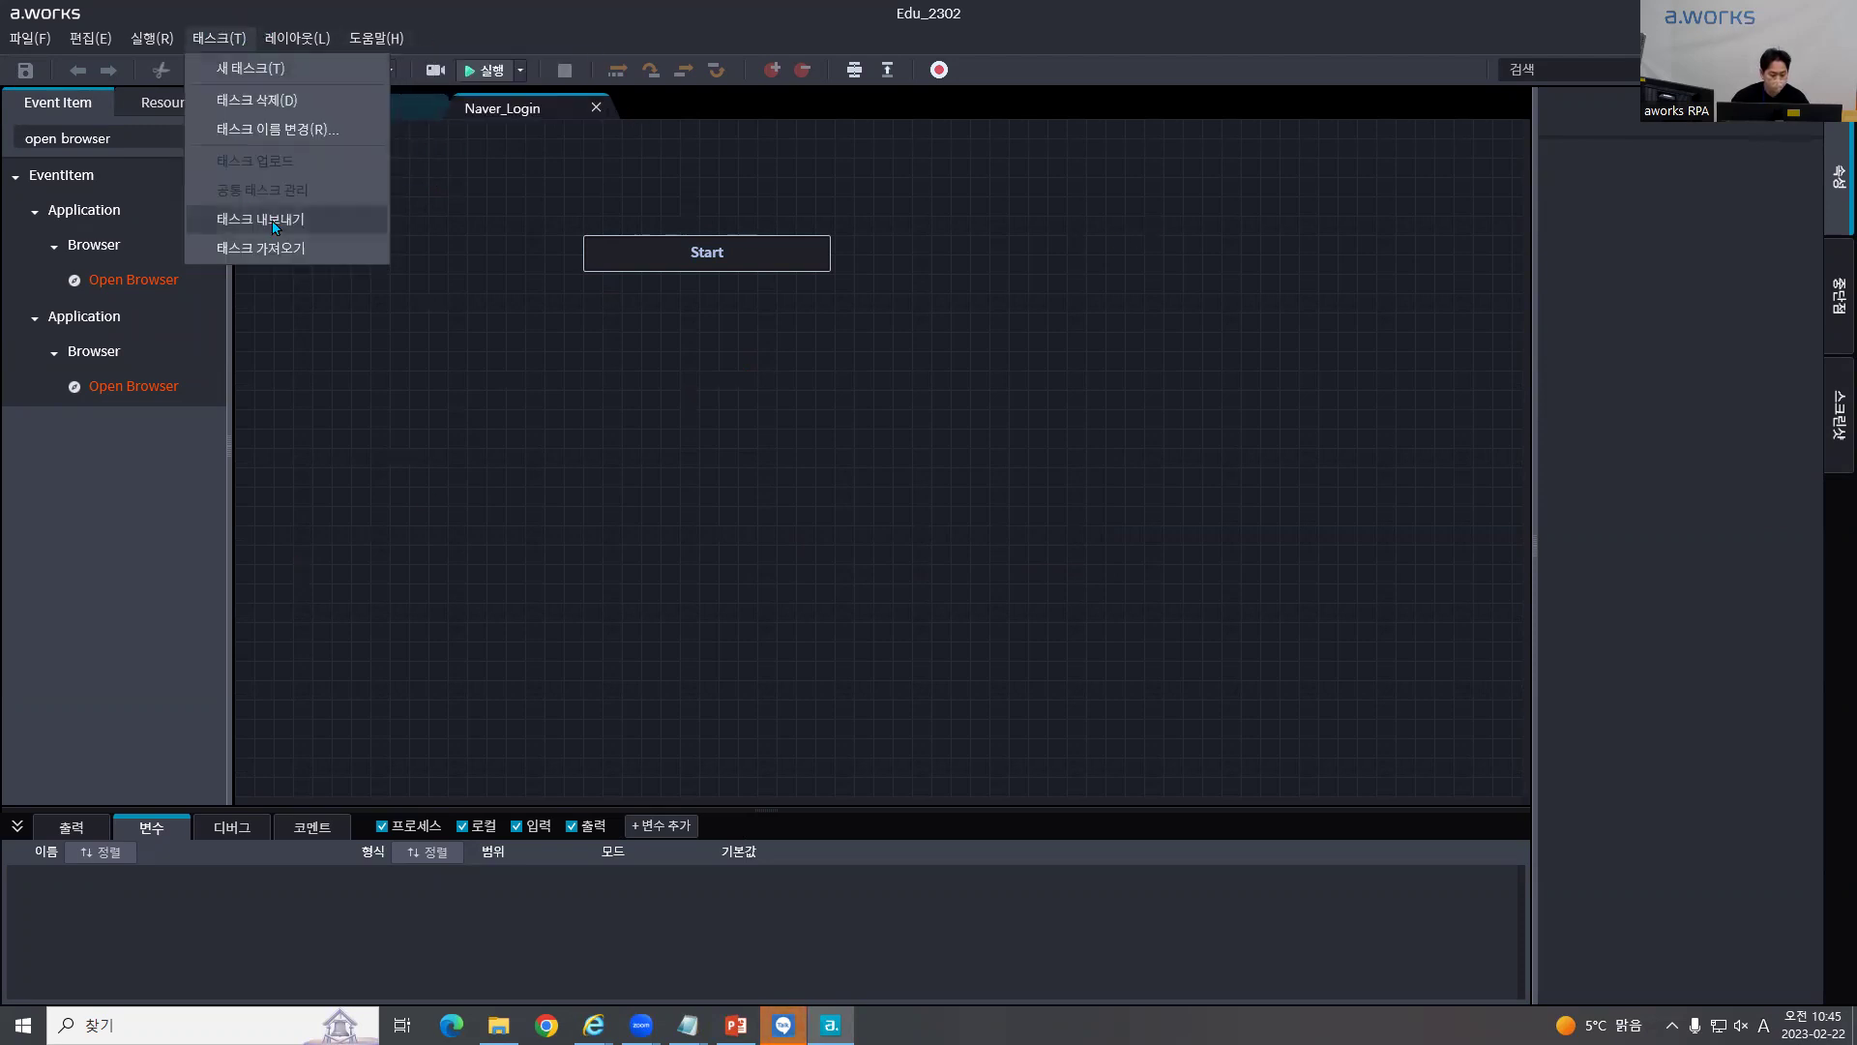
mouse_move(18, 44)
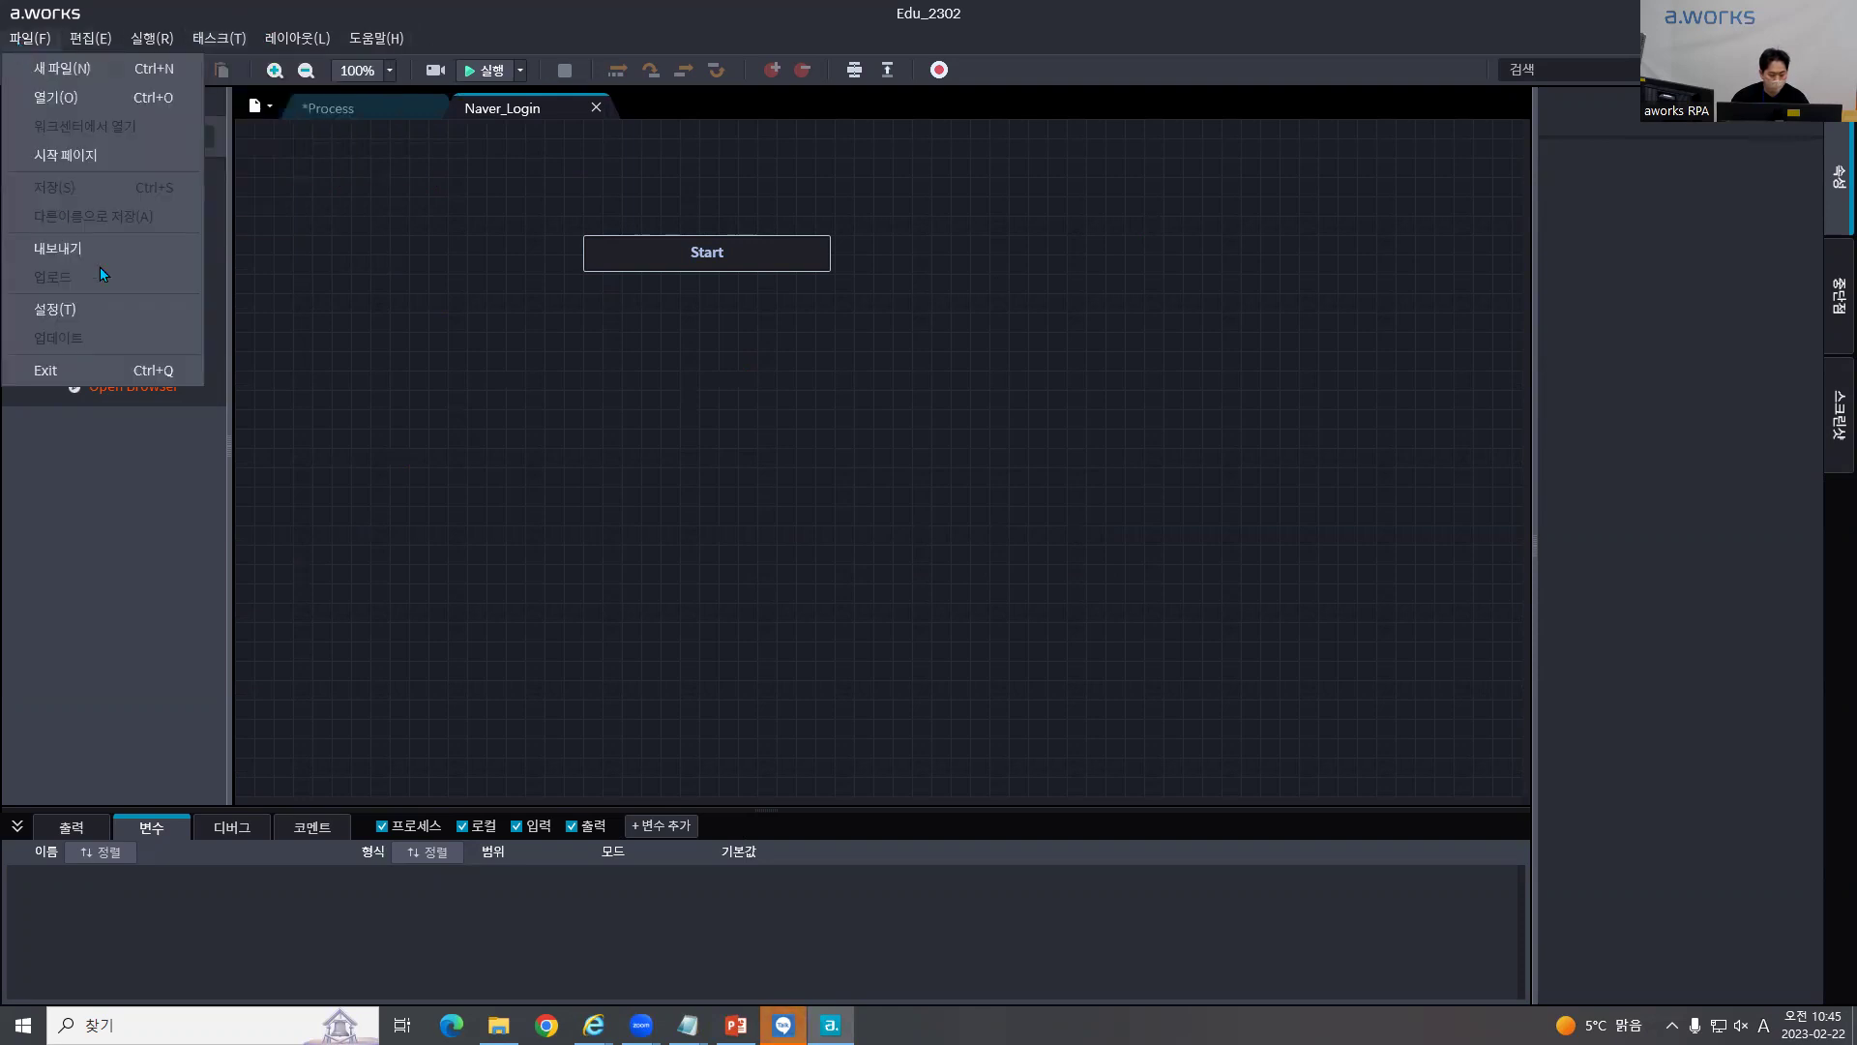
click(511, 1021)
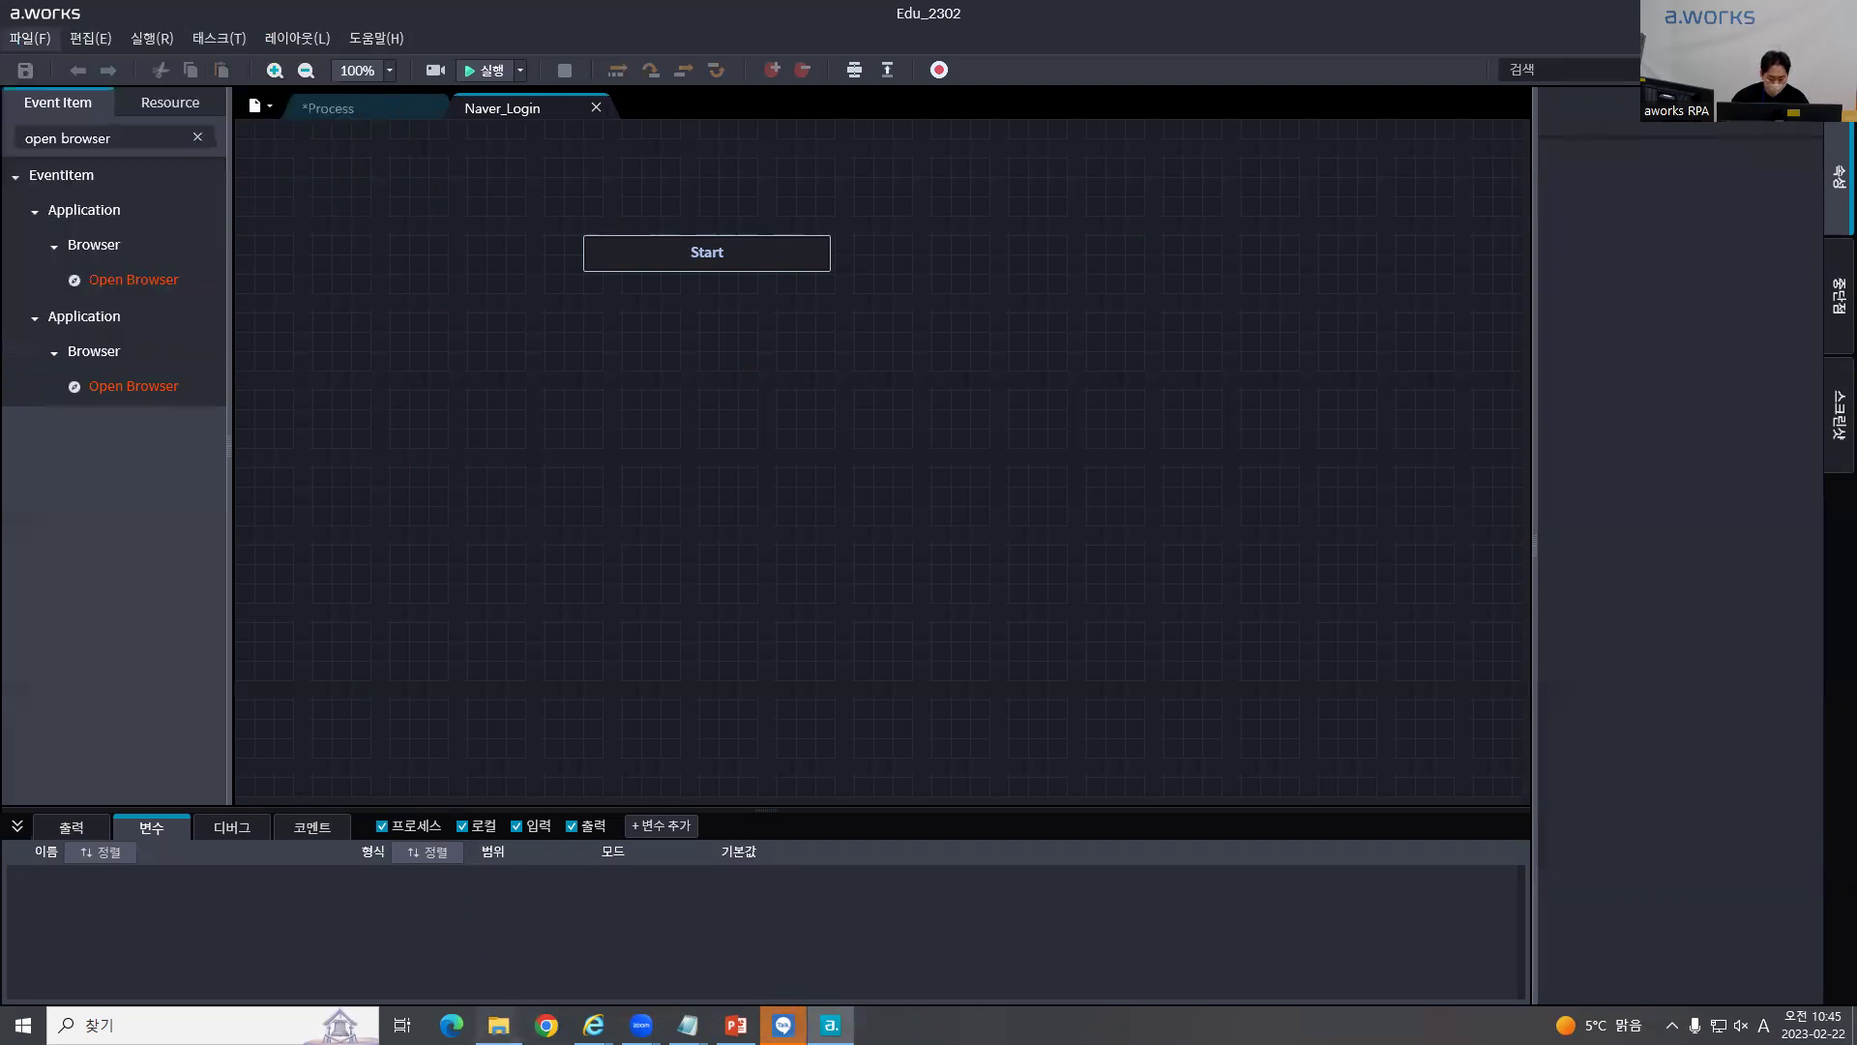
click(492, 306)
double_click(554, 370)
double_click(550, 390)
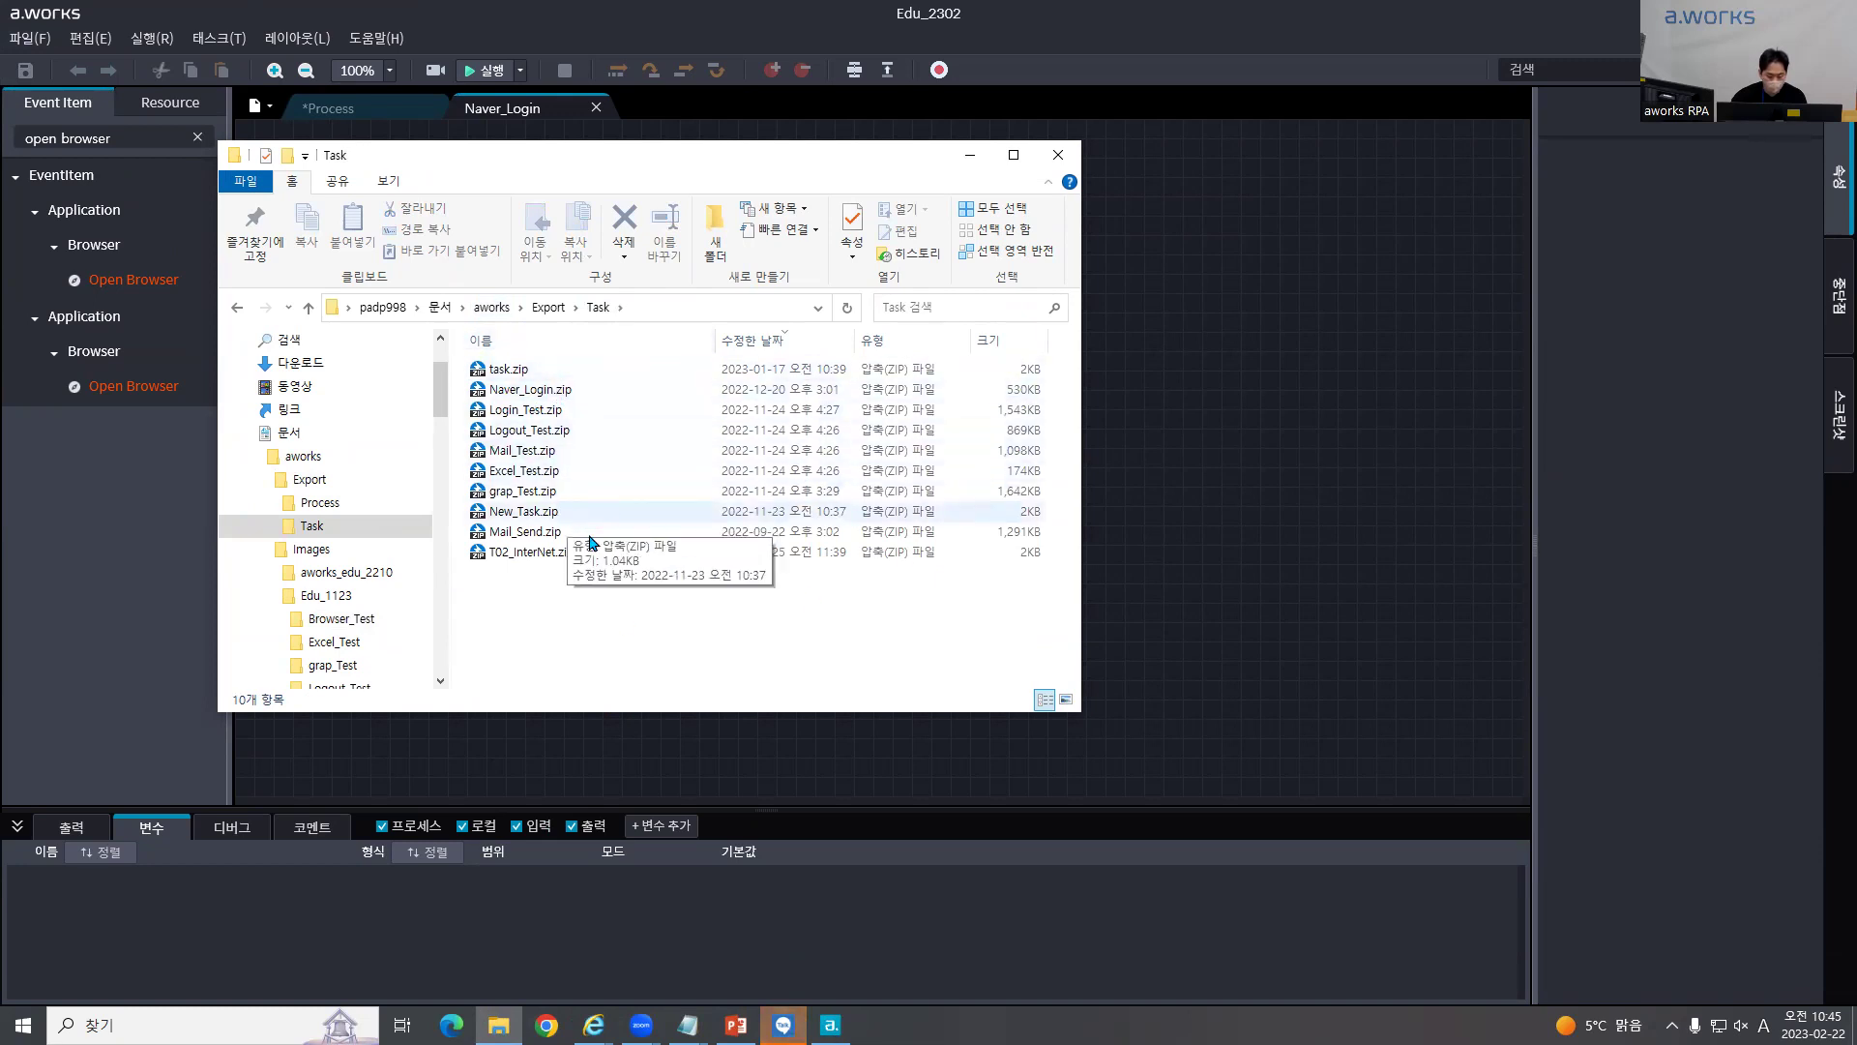
Step: Start a task import in a.works Studio and browse to the Export\Task folder for the zip file
click(221, 39)
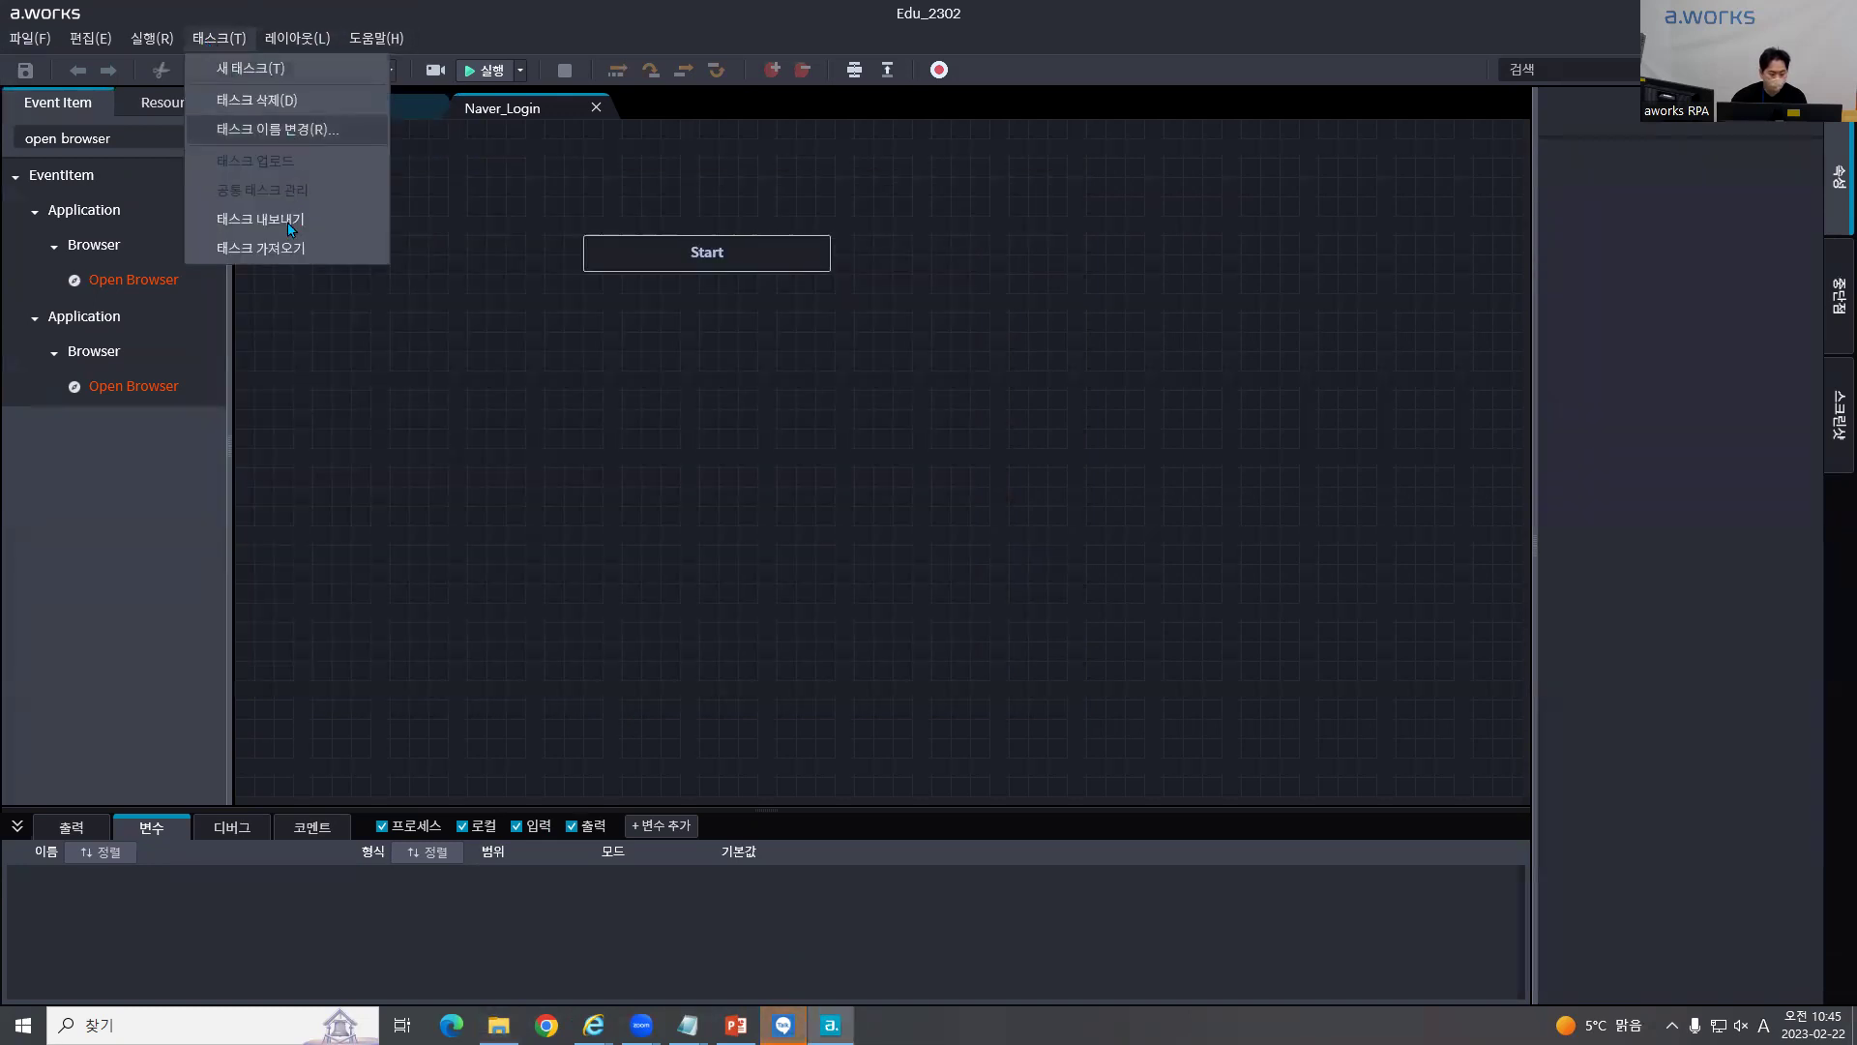
click(296, 247)
click(972, 385)
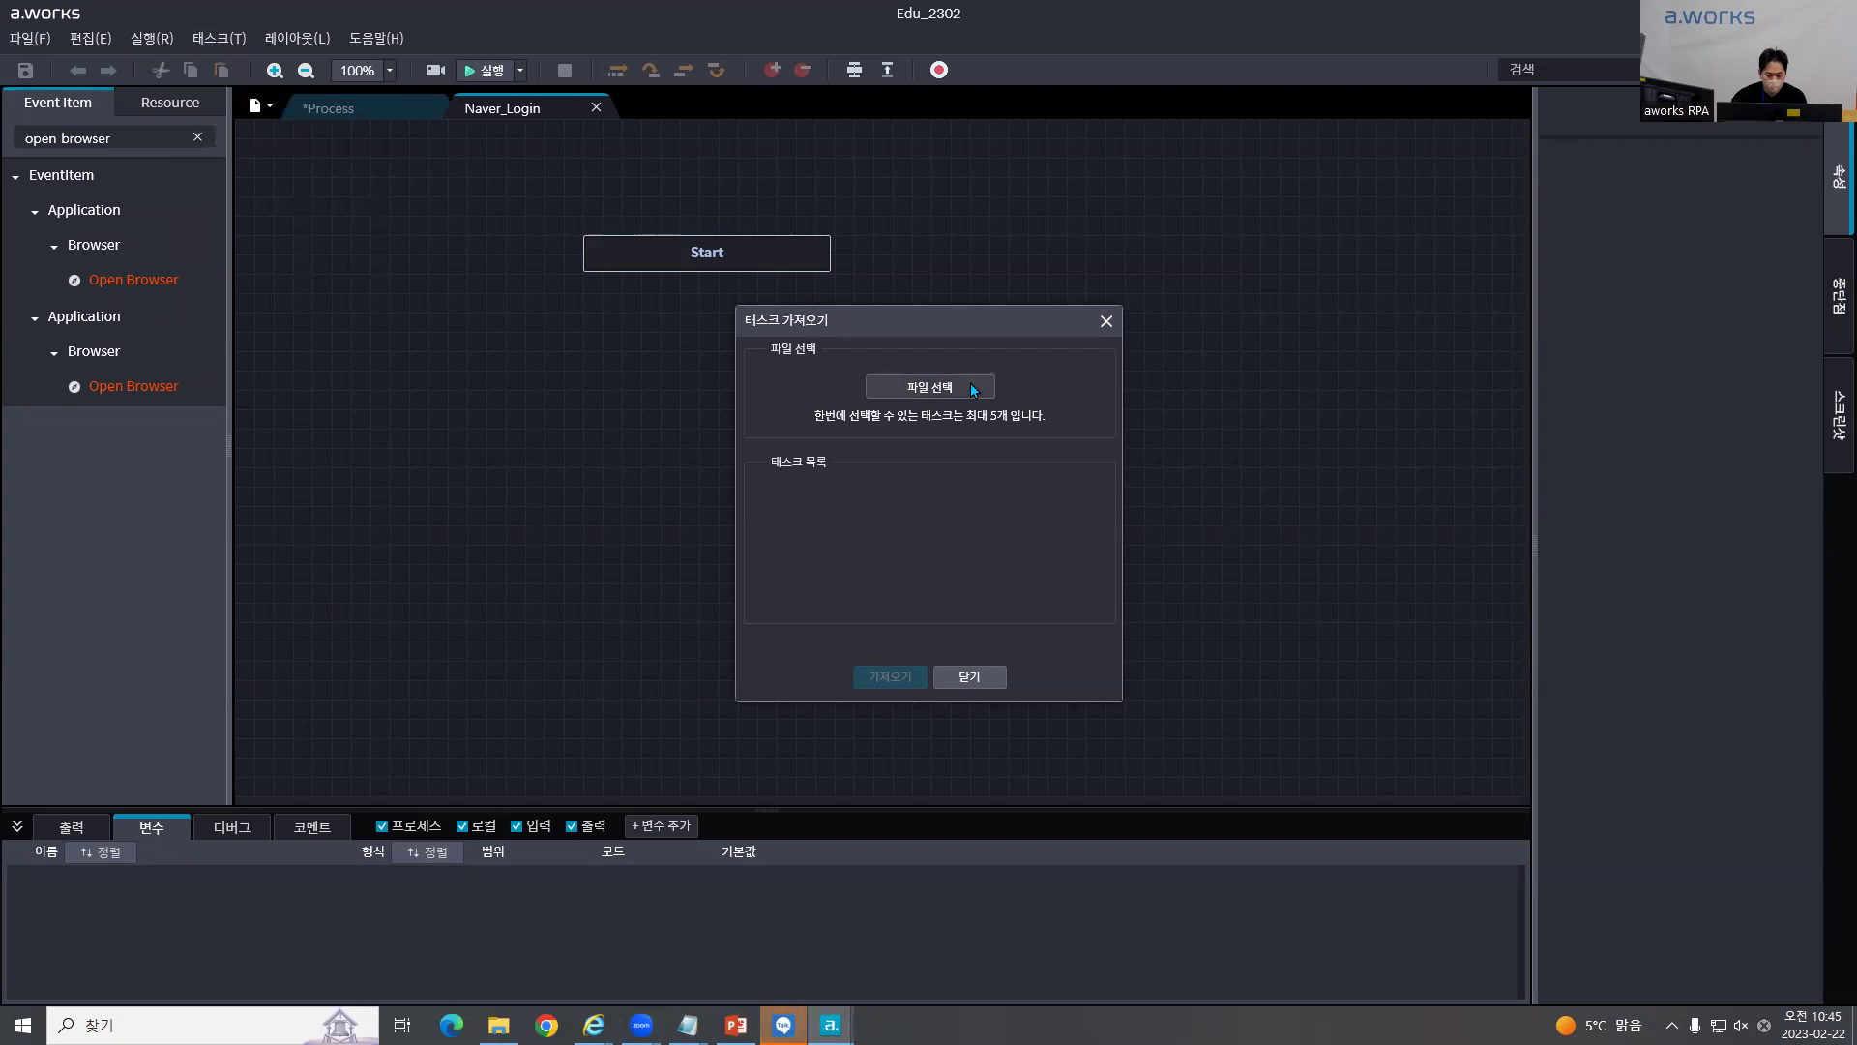
double_click(1071, 444)
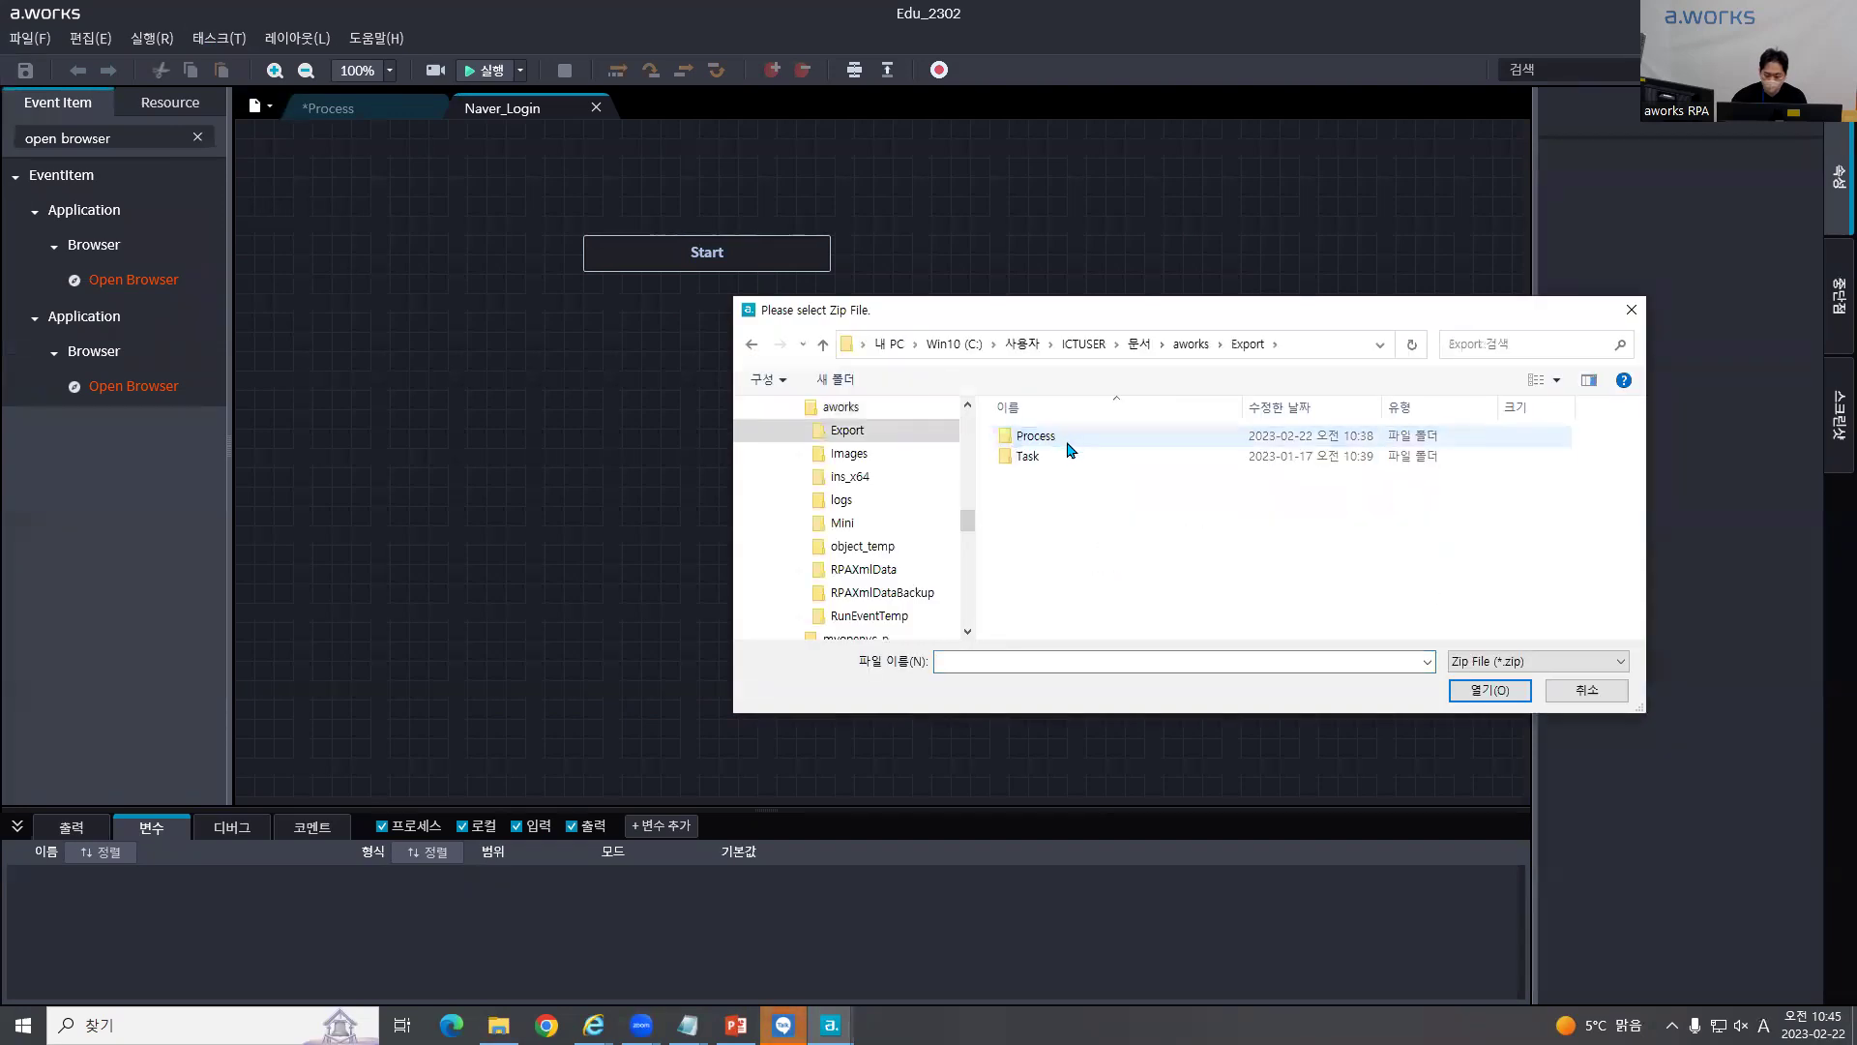
double_click(1067, 458)
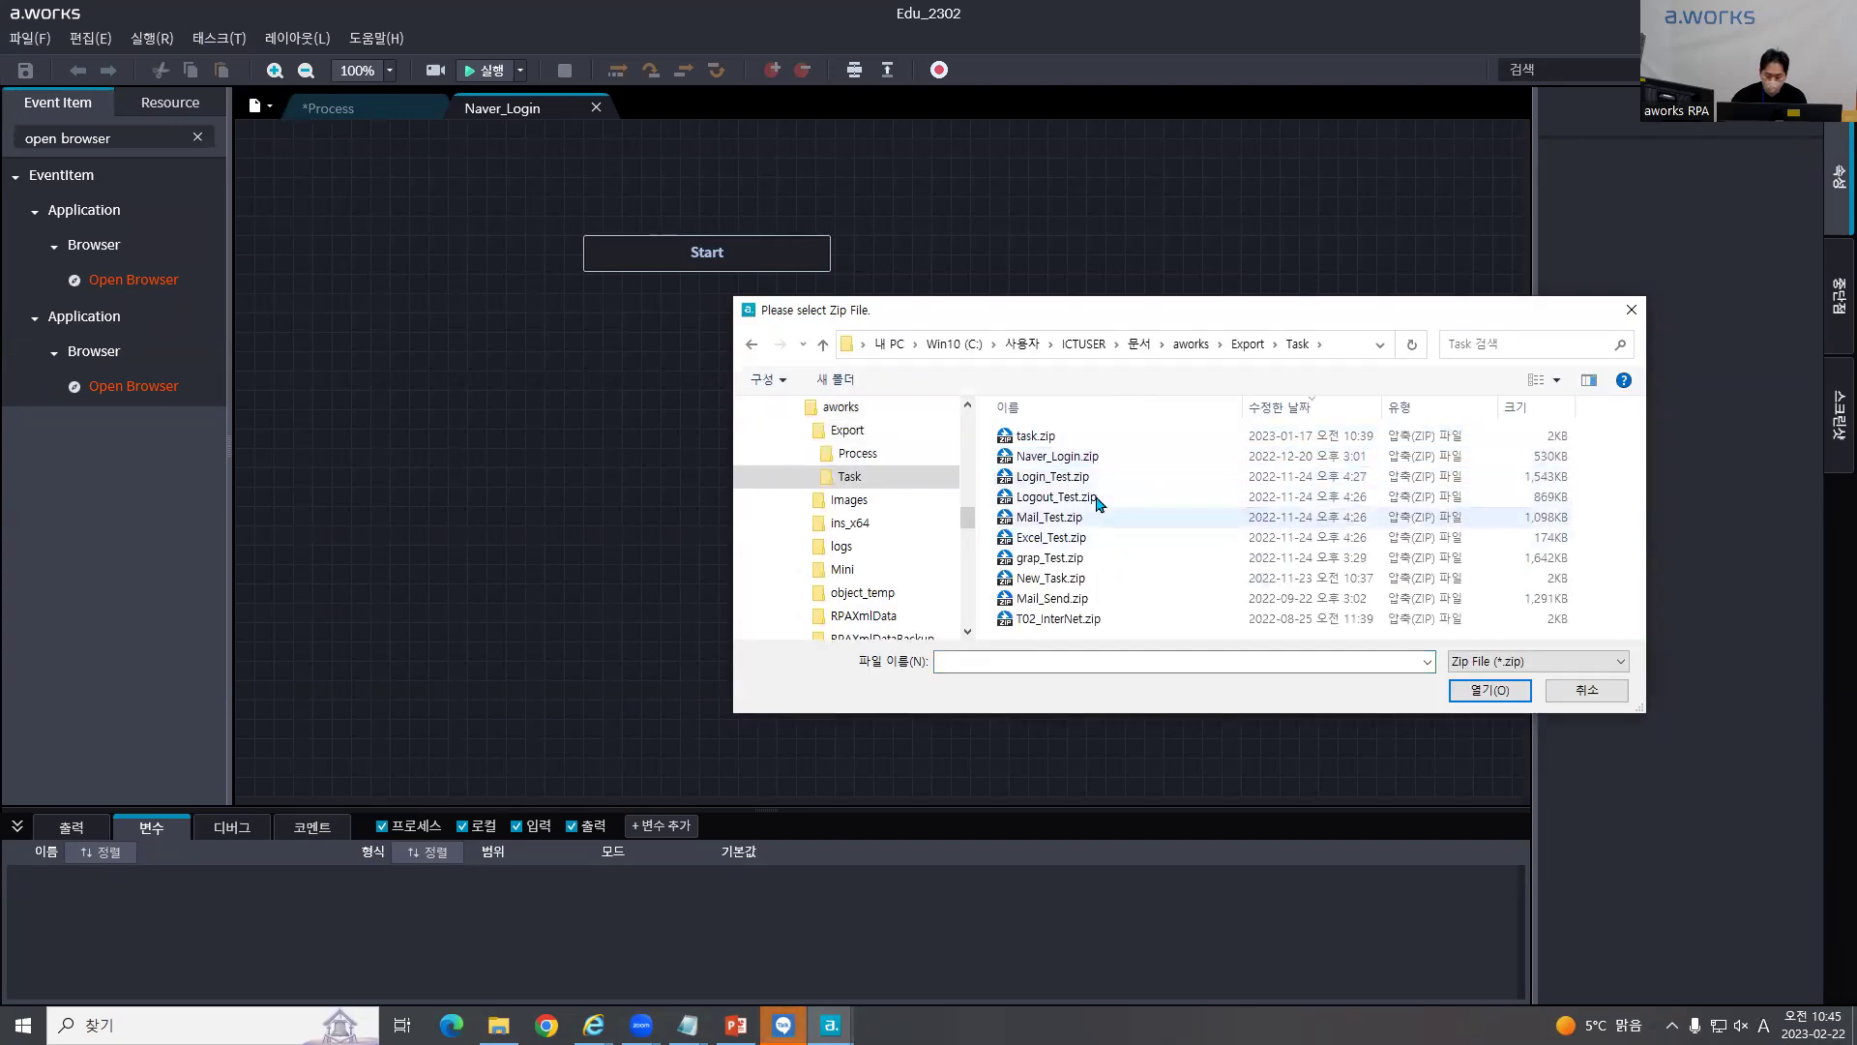
Step: Import the task file grap_Test.zip into the project, removing Naver_Login.zip from the import list
double_click(1091, 452)
click(902, 679)
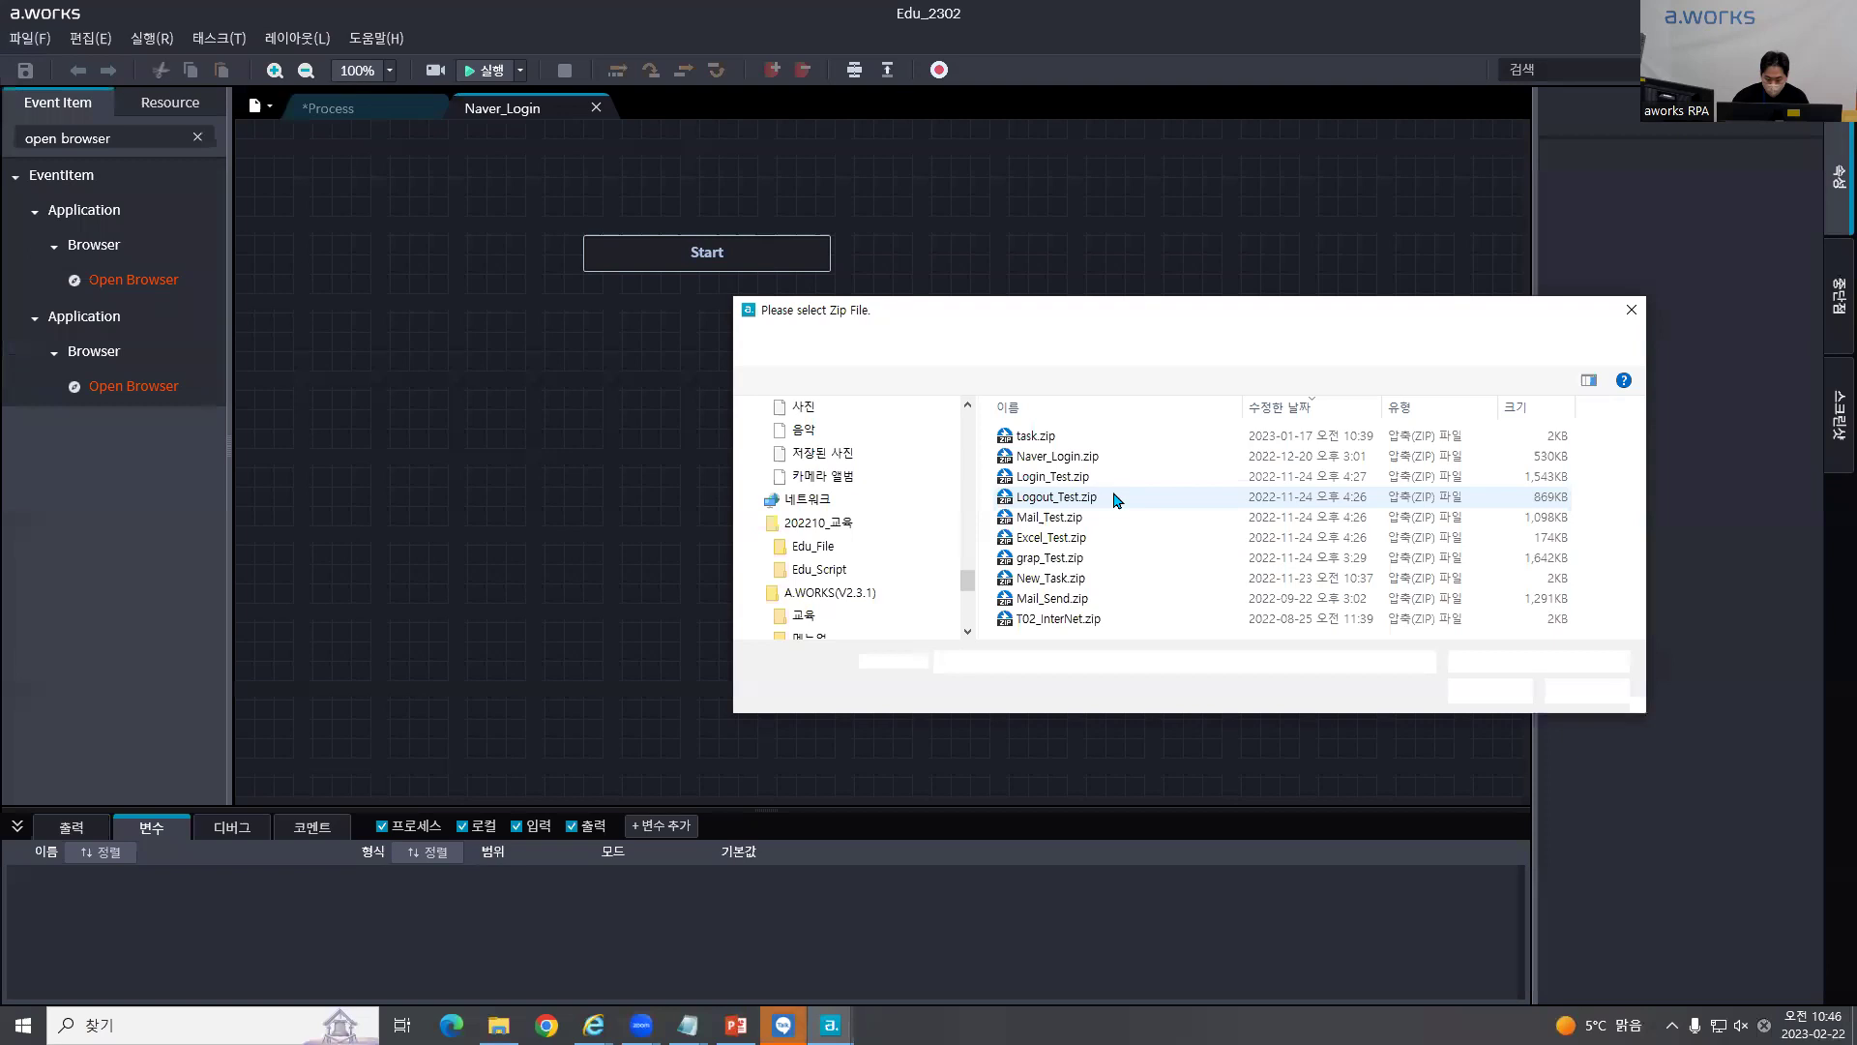
double_click(1122, 557)
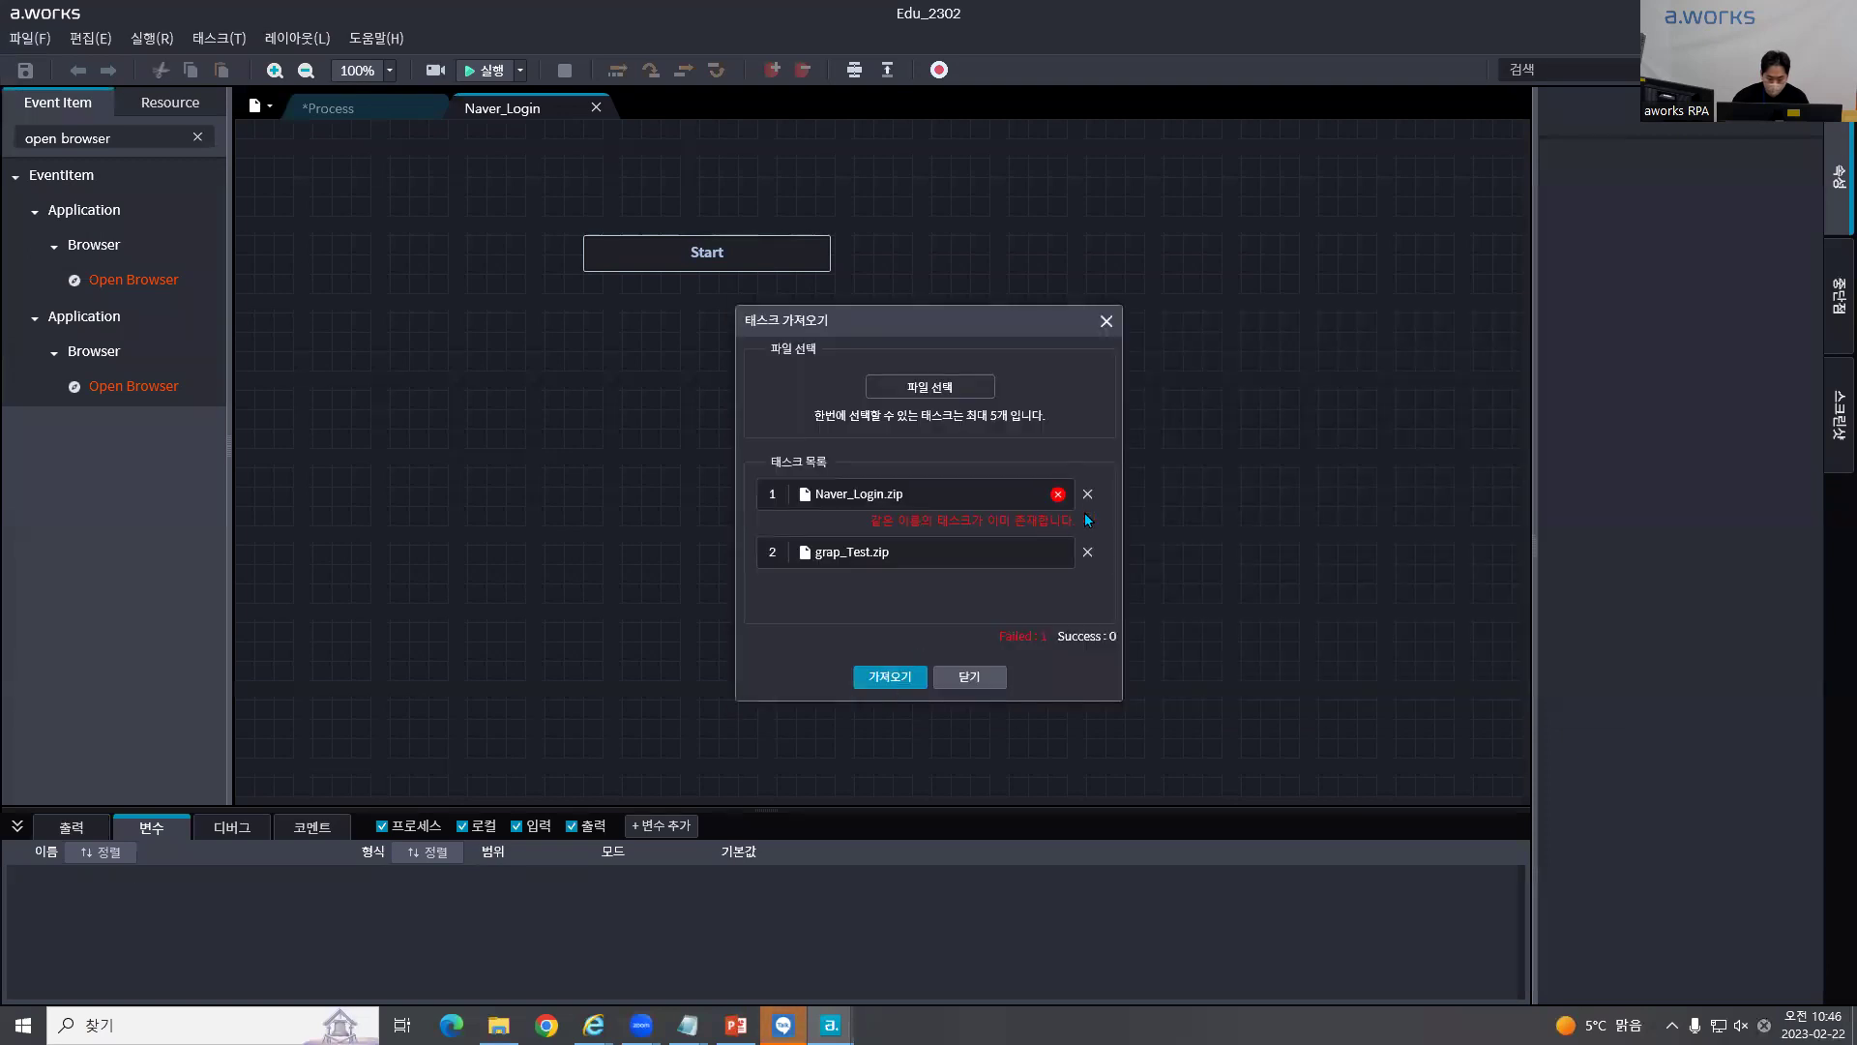
click(1087, 493)
click(889, 677)
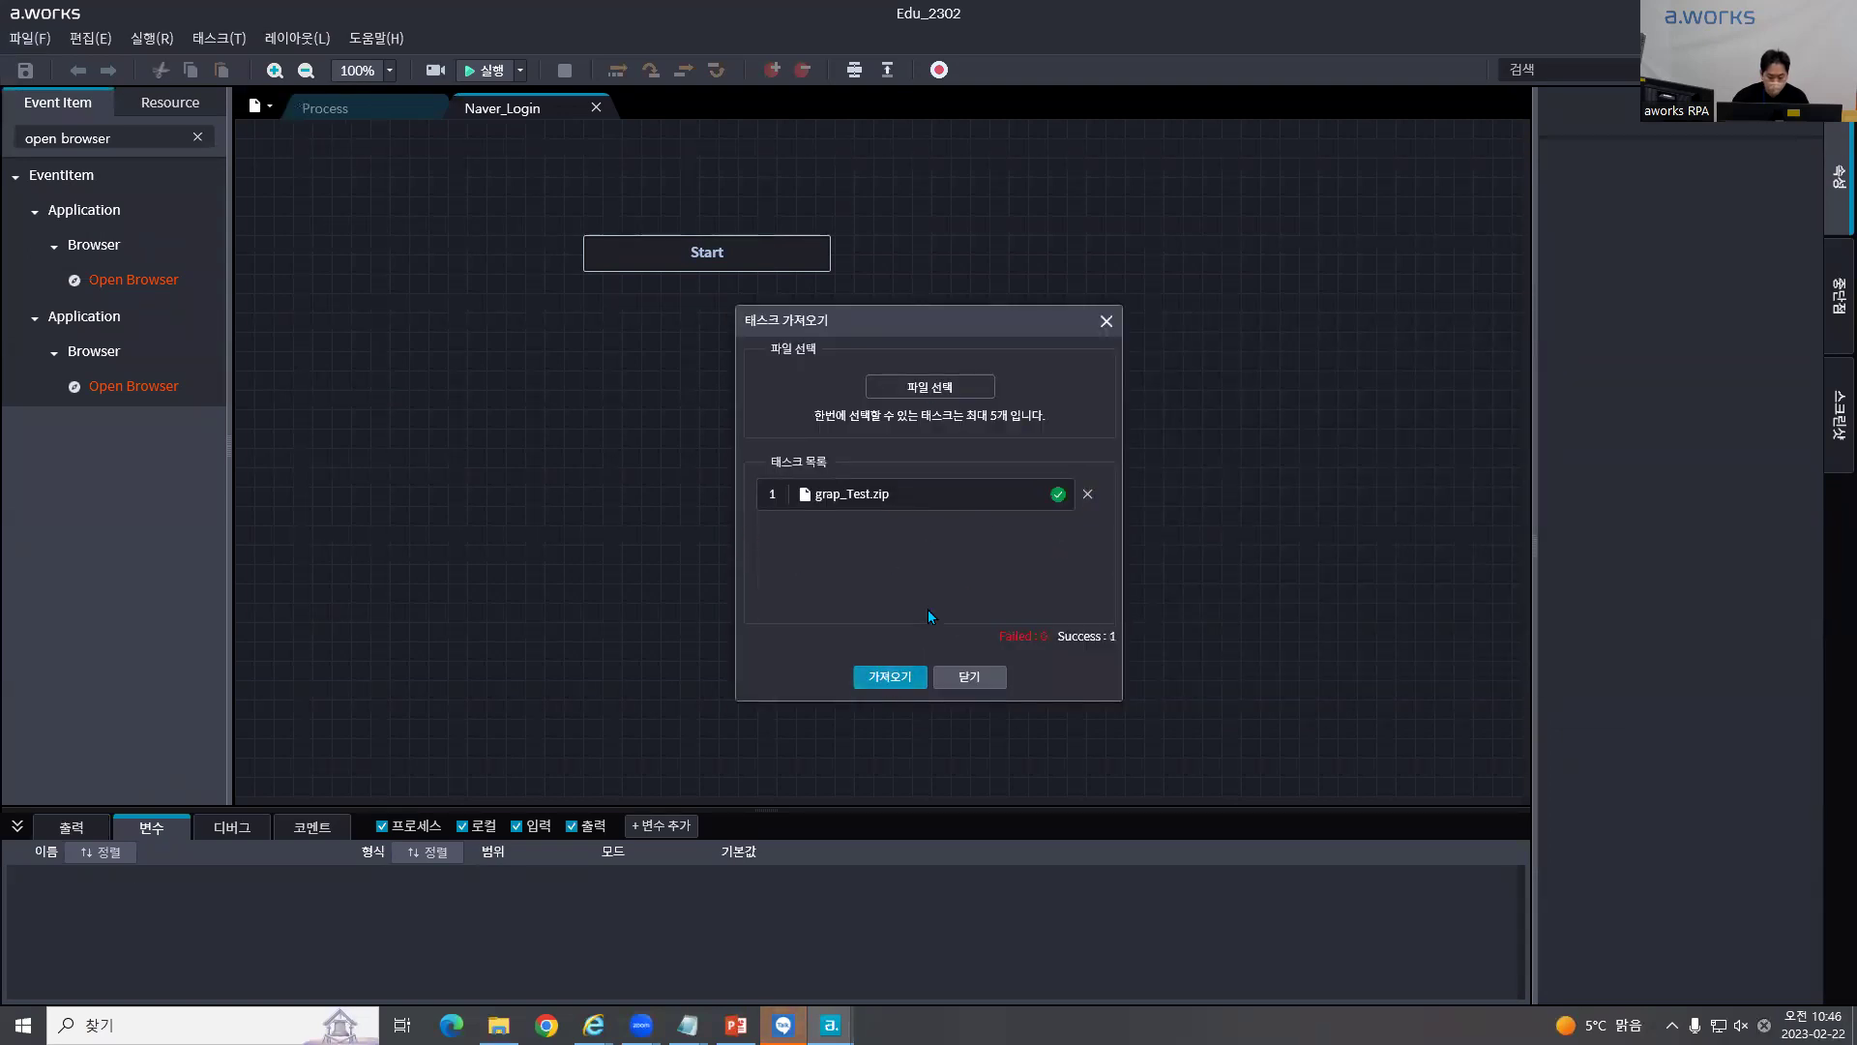
click(970, 677)
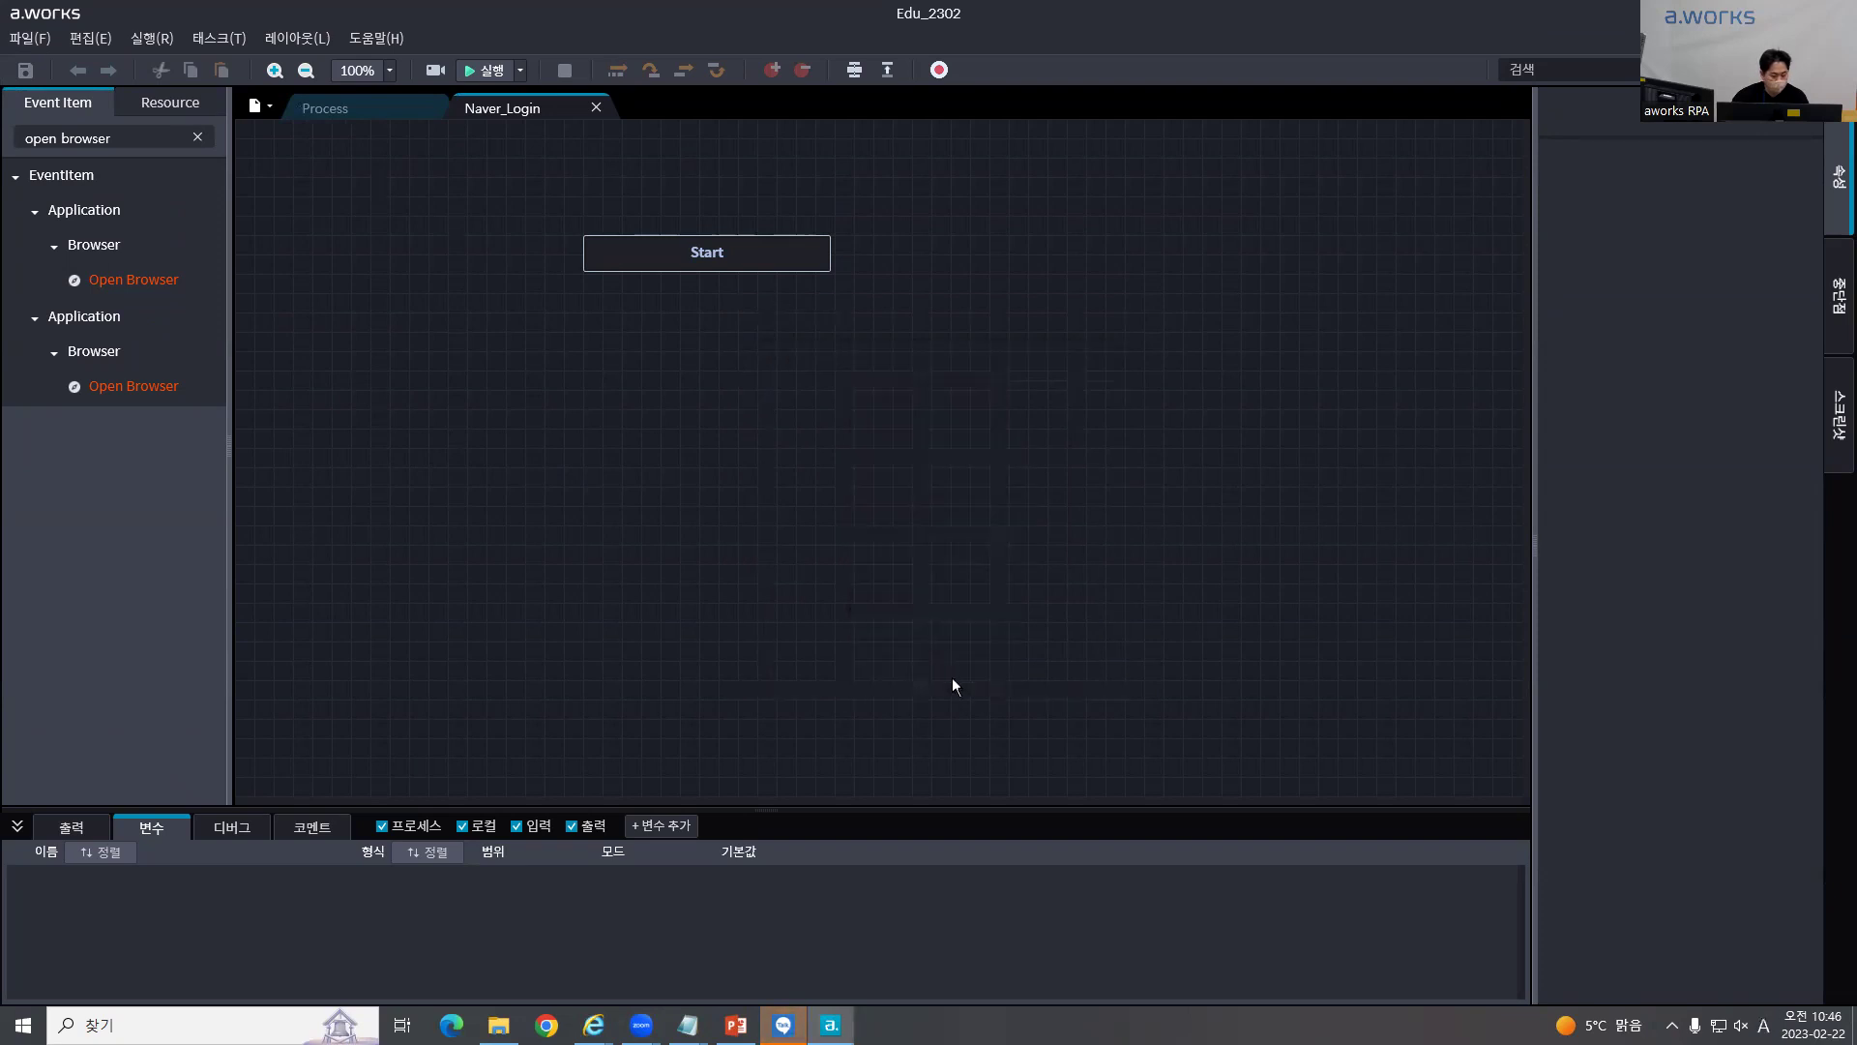
Step: View the block flow of the imported grap_Test task and close the task again
click(178, 97)
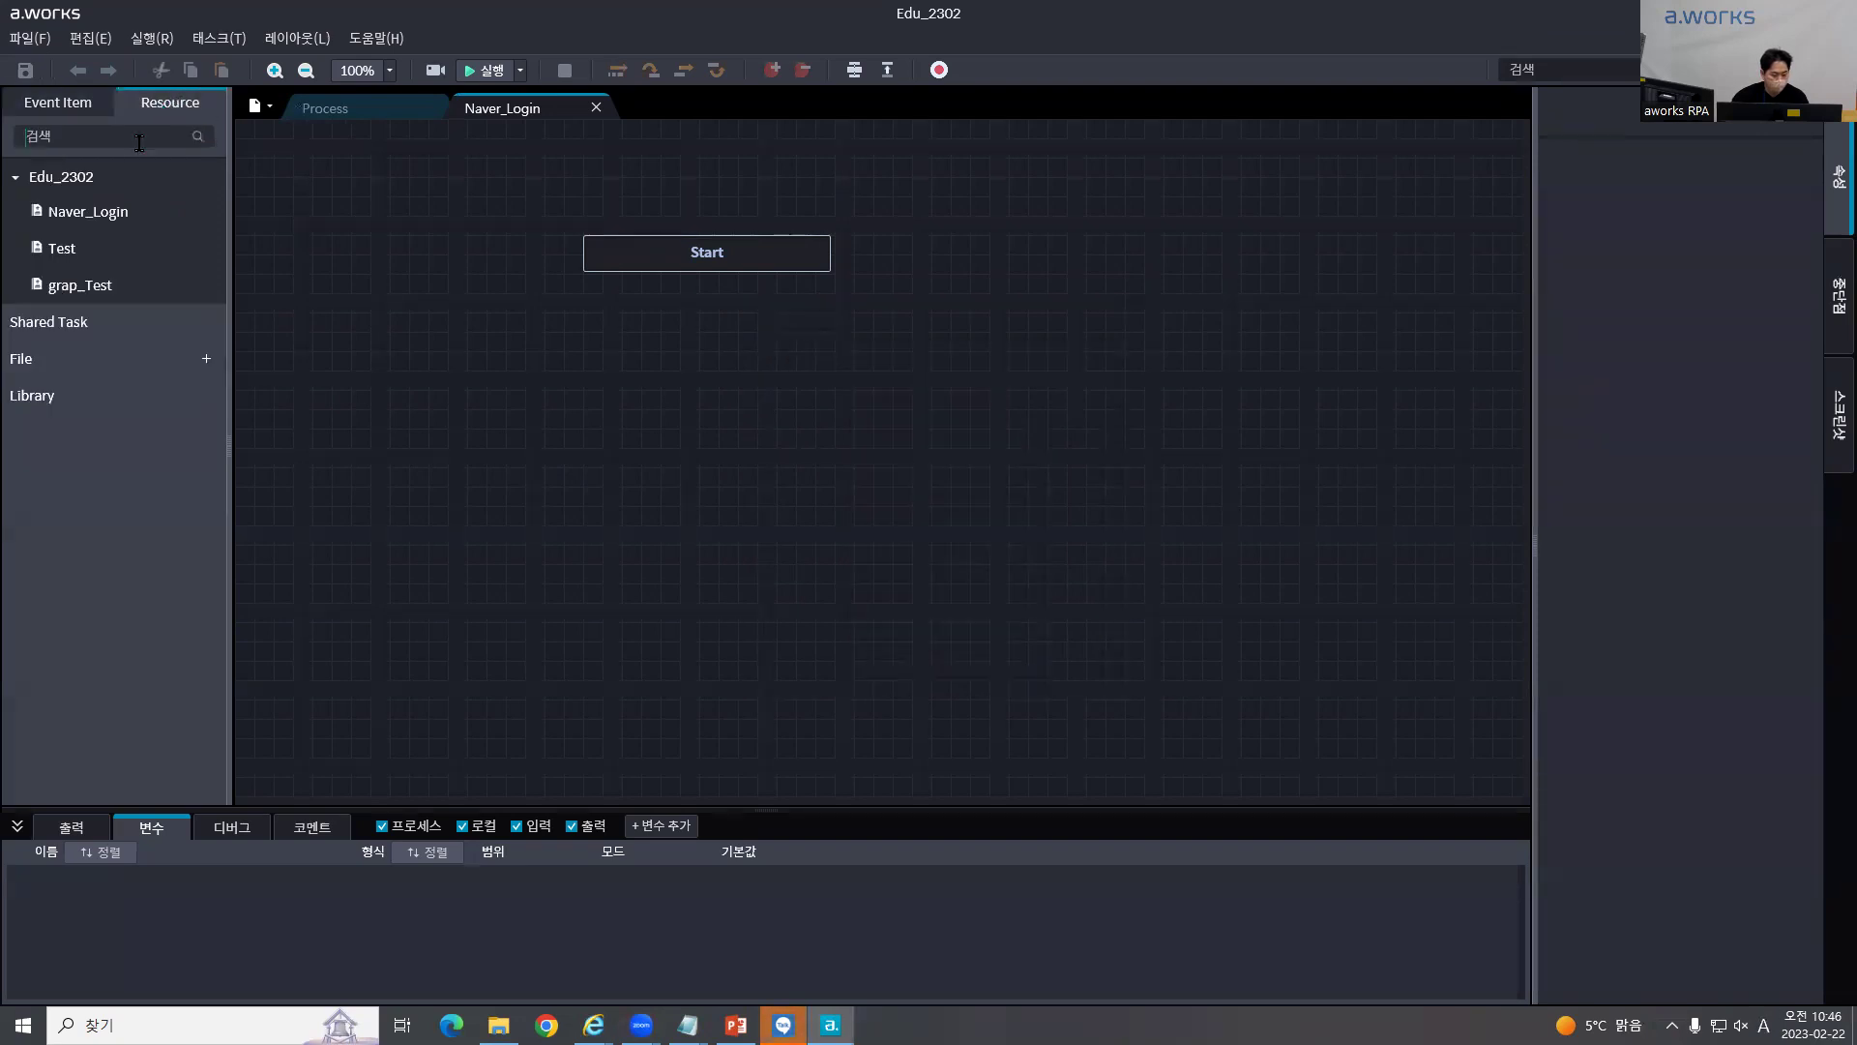
double_click(87, 285)
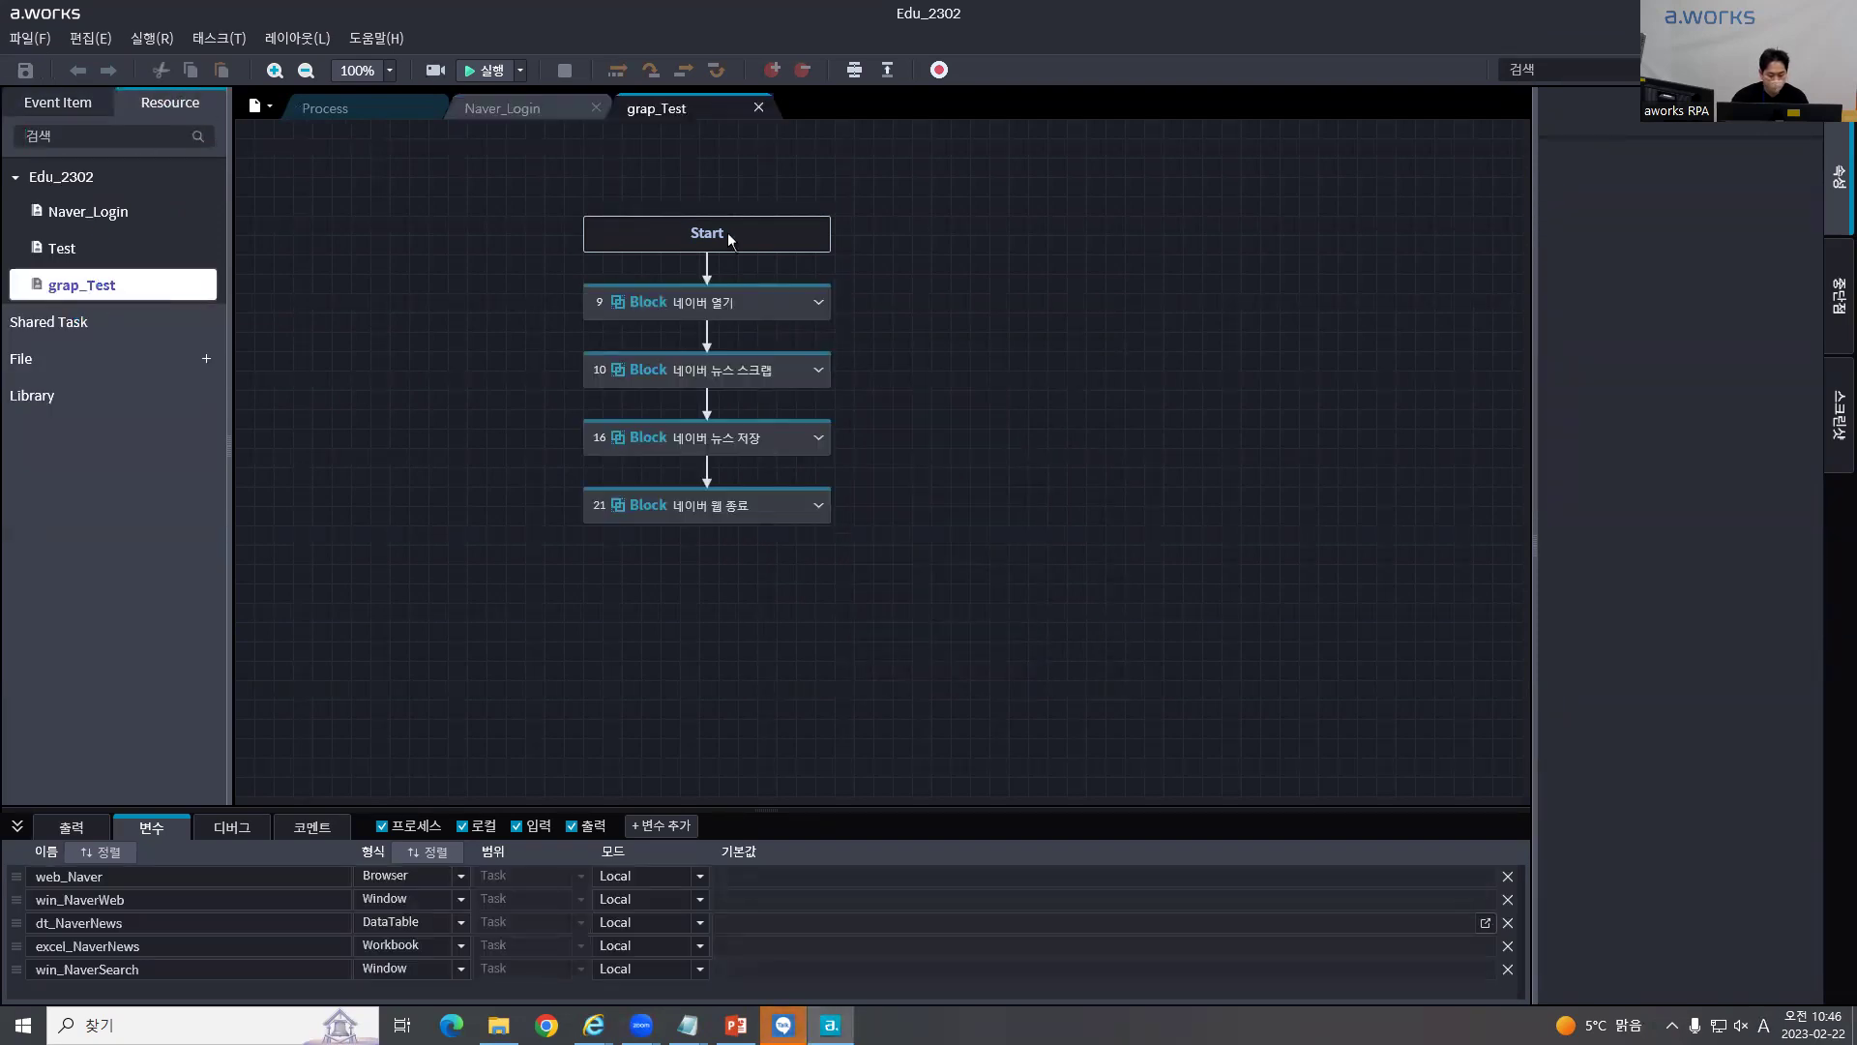
click(760, 109)
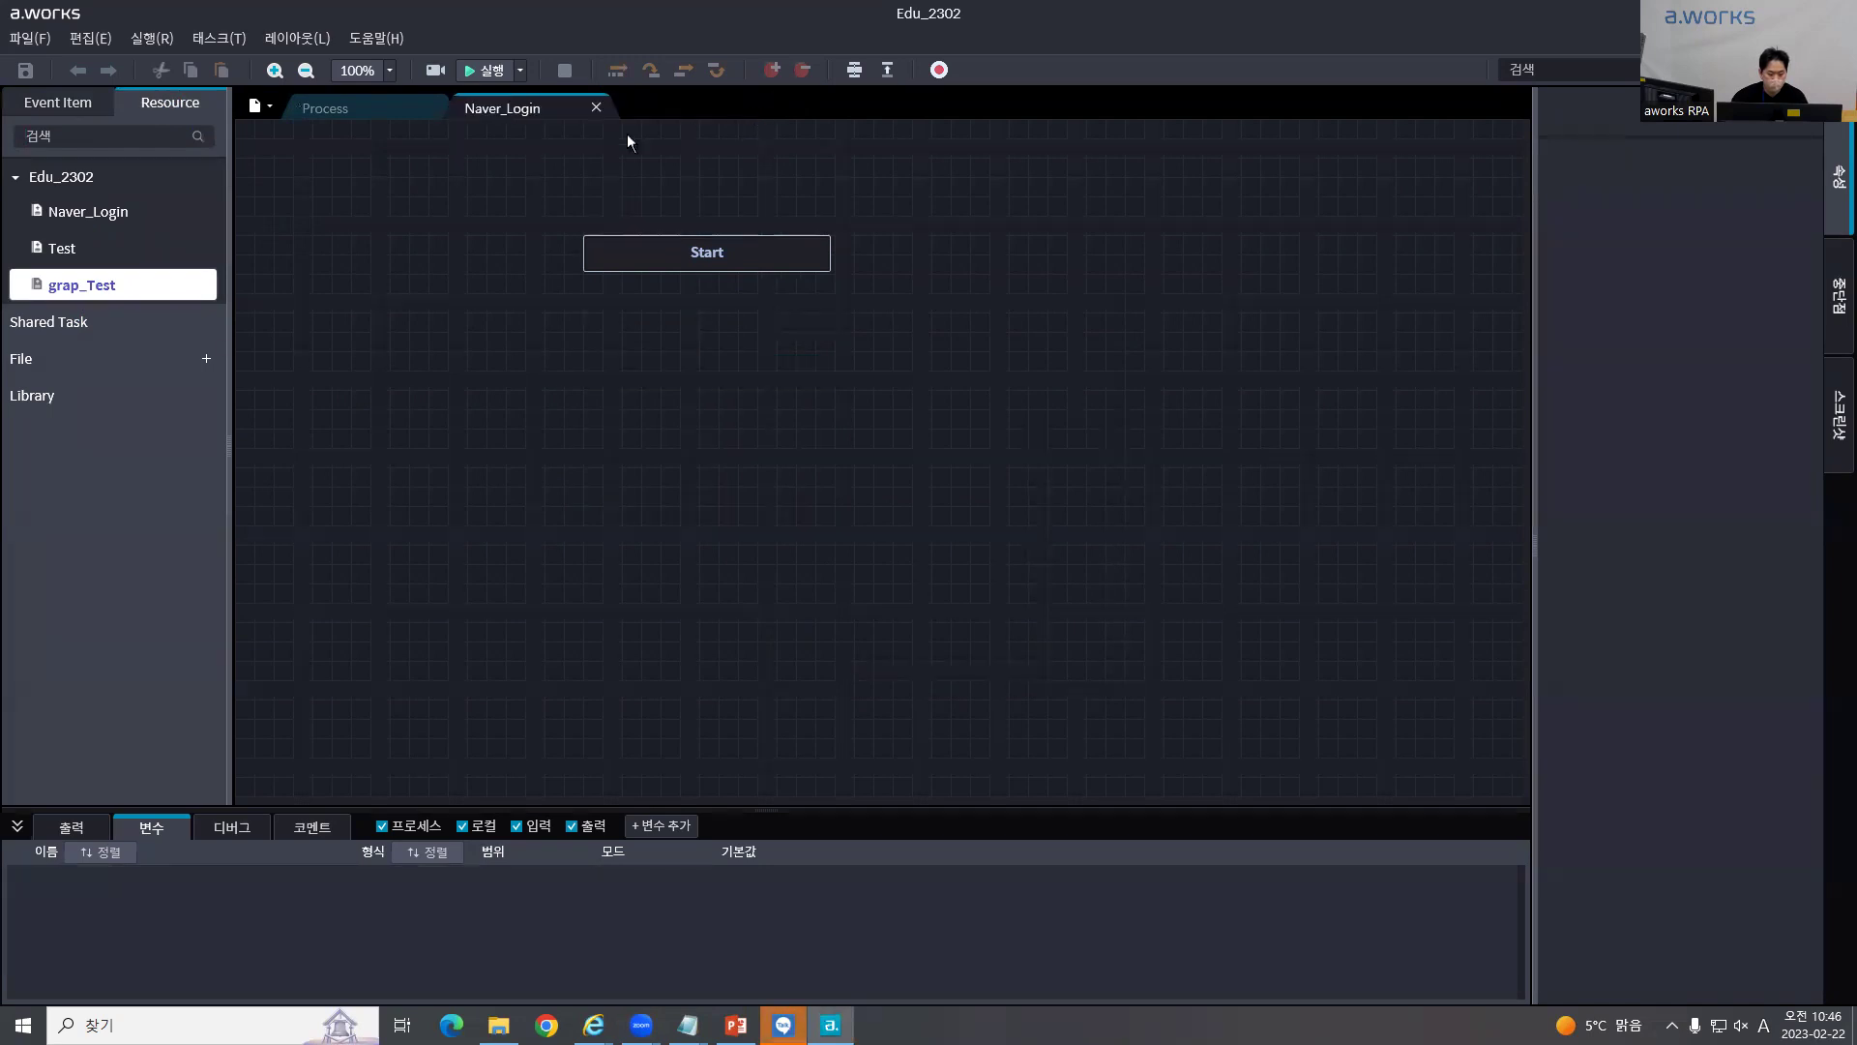
Step: Close the open Naver_Login task and delete it from the Edu_2302 project
click(596, 108)
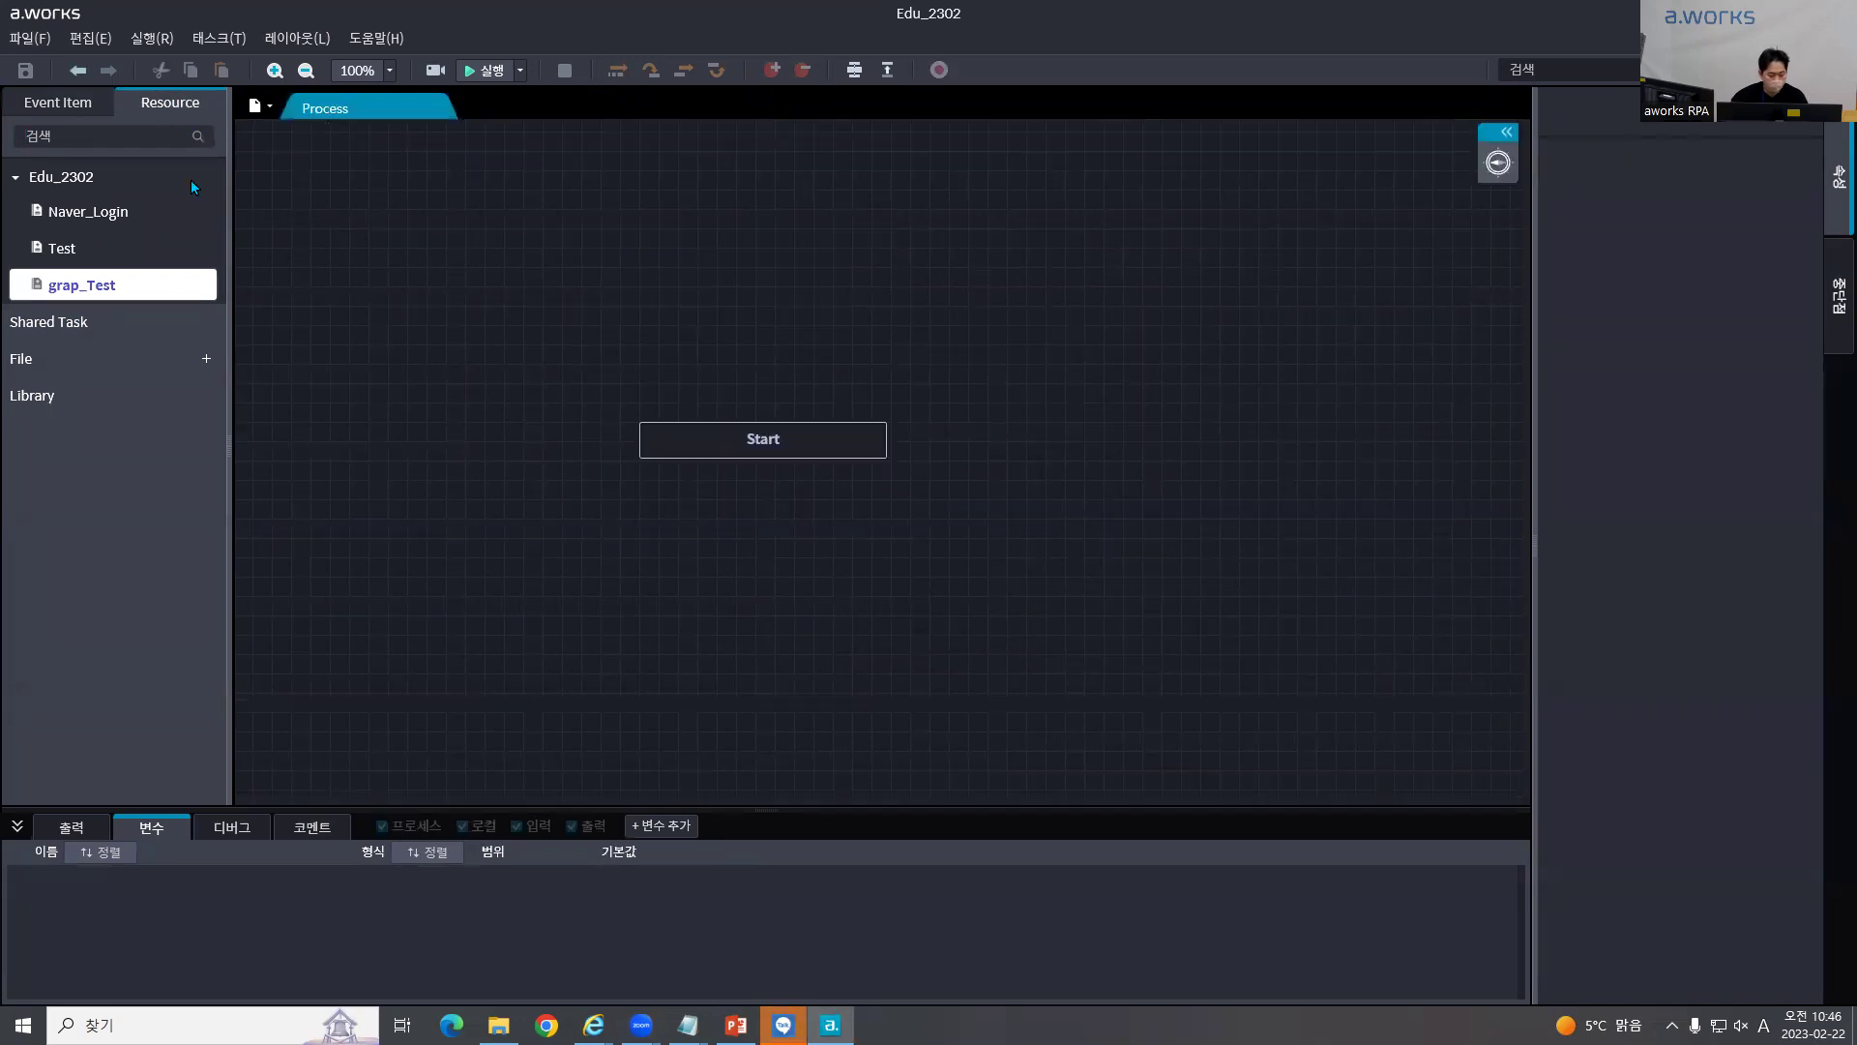
right_click(128, 215)
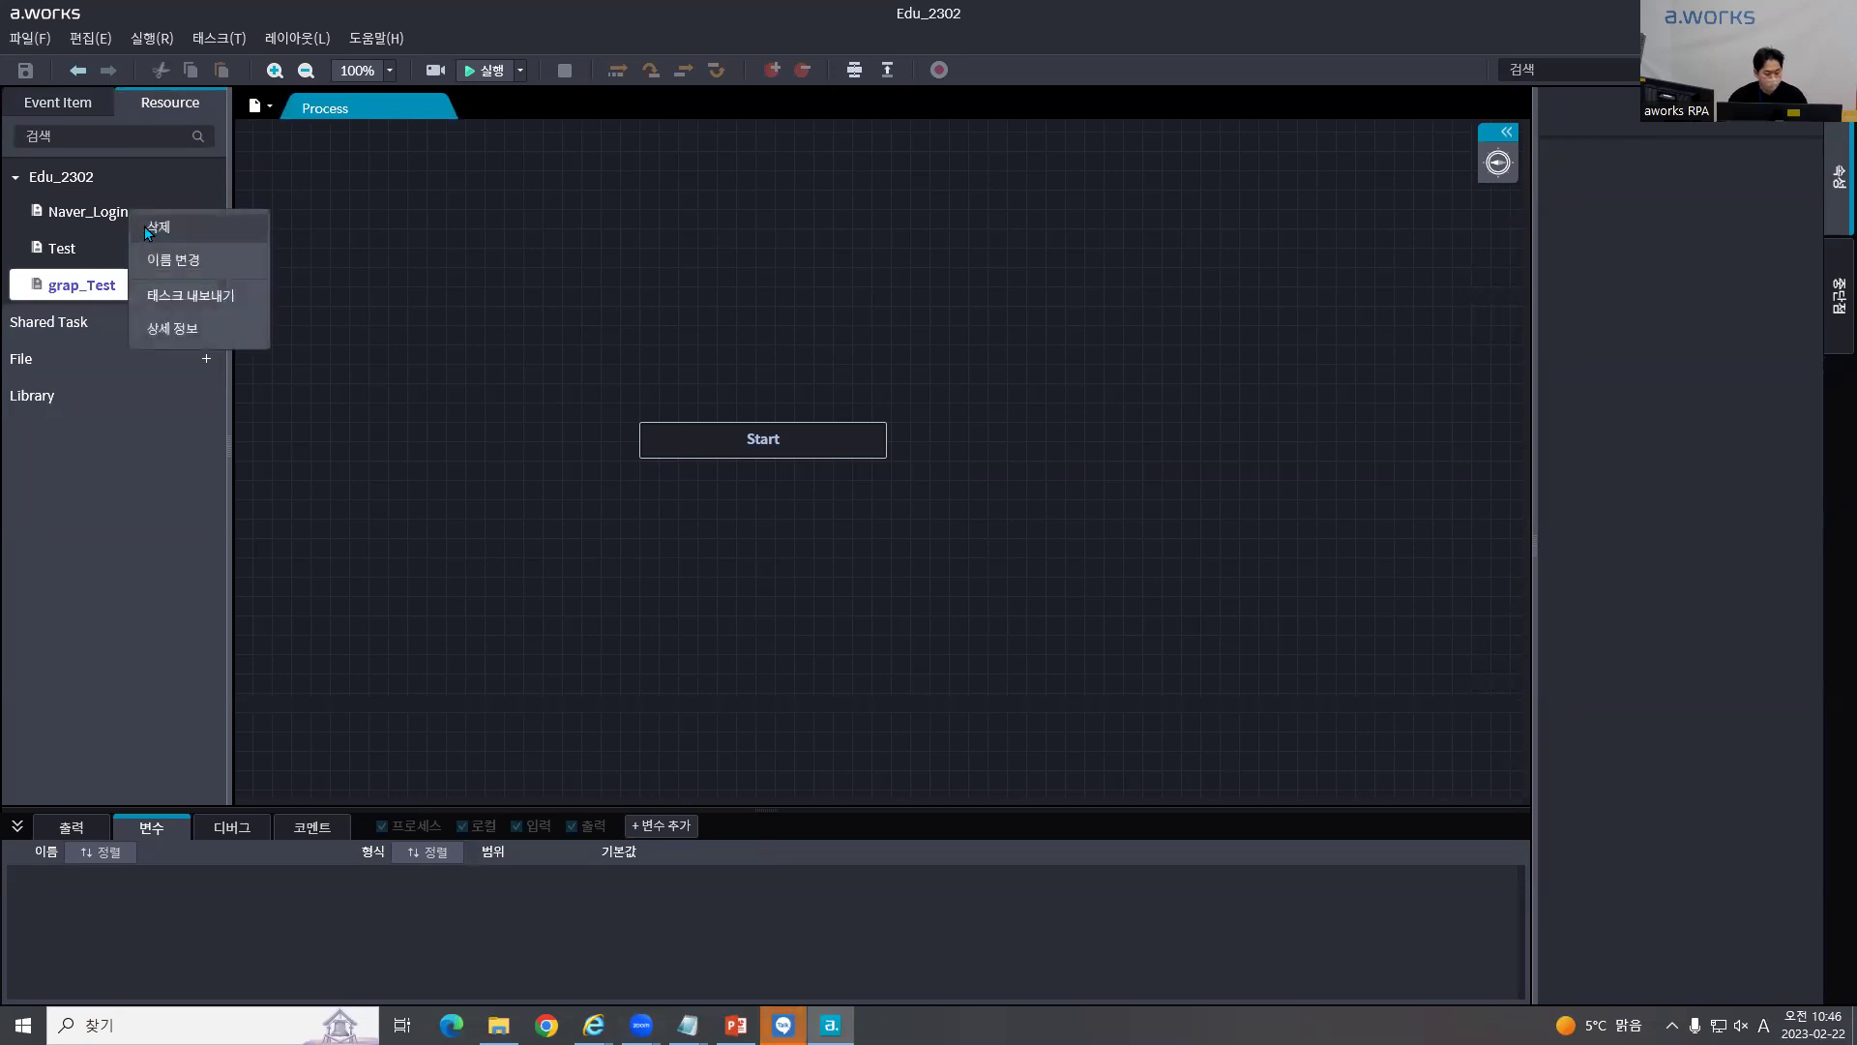
click(145, 228)
key(Return)
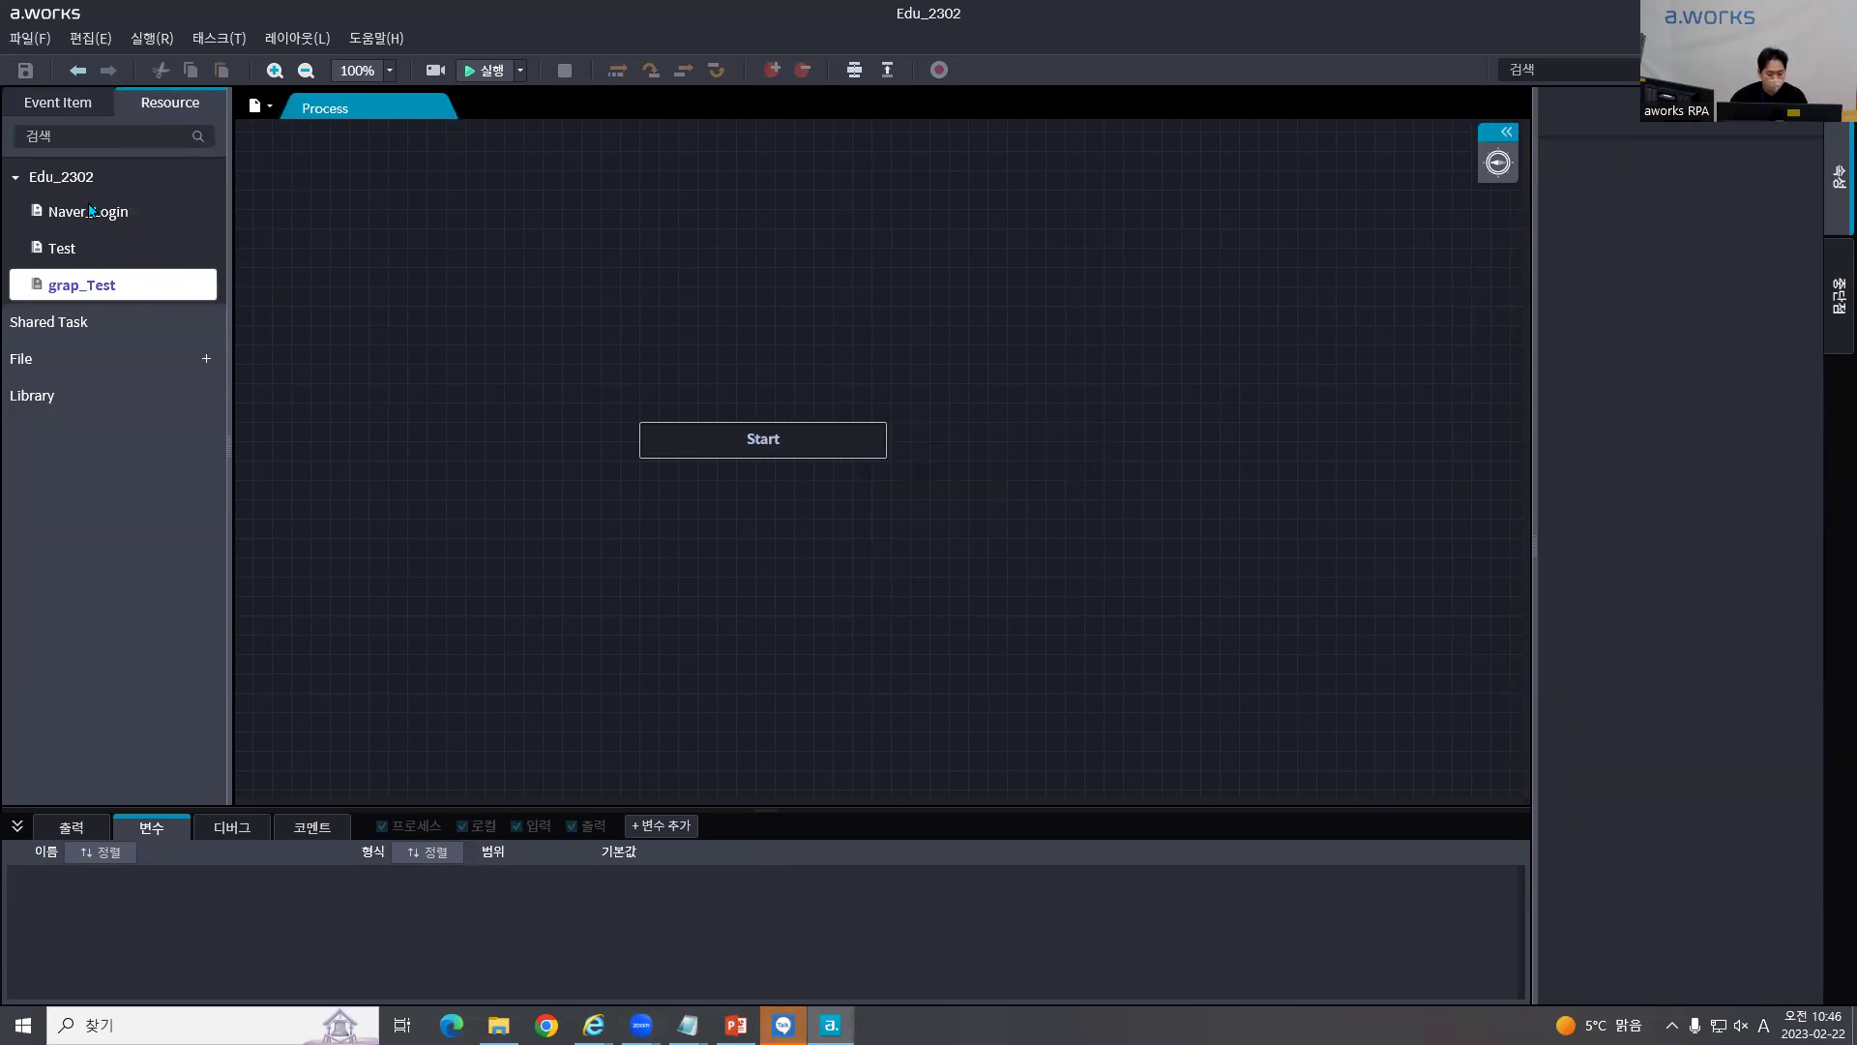
right_click(84, 205)
click(107, 221)
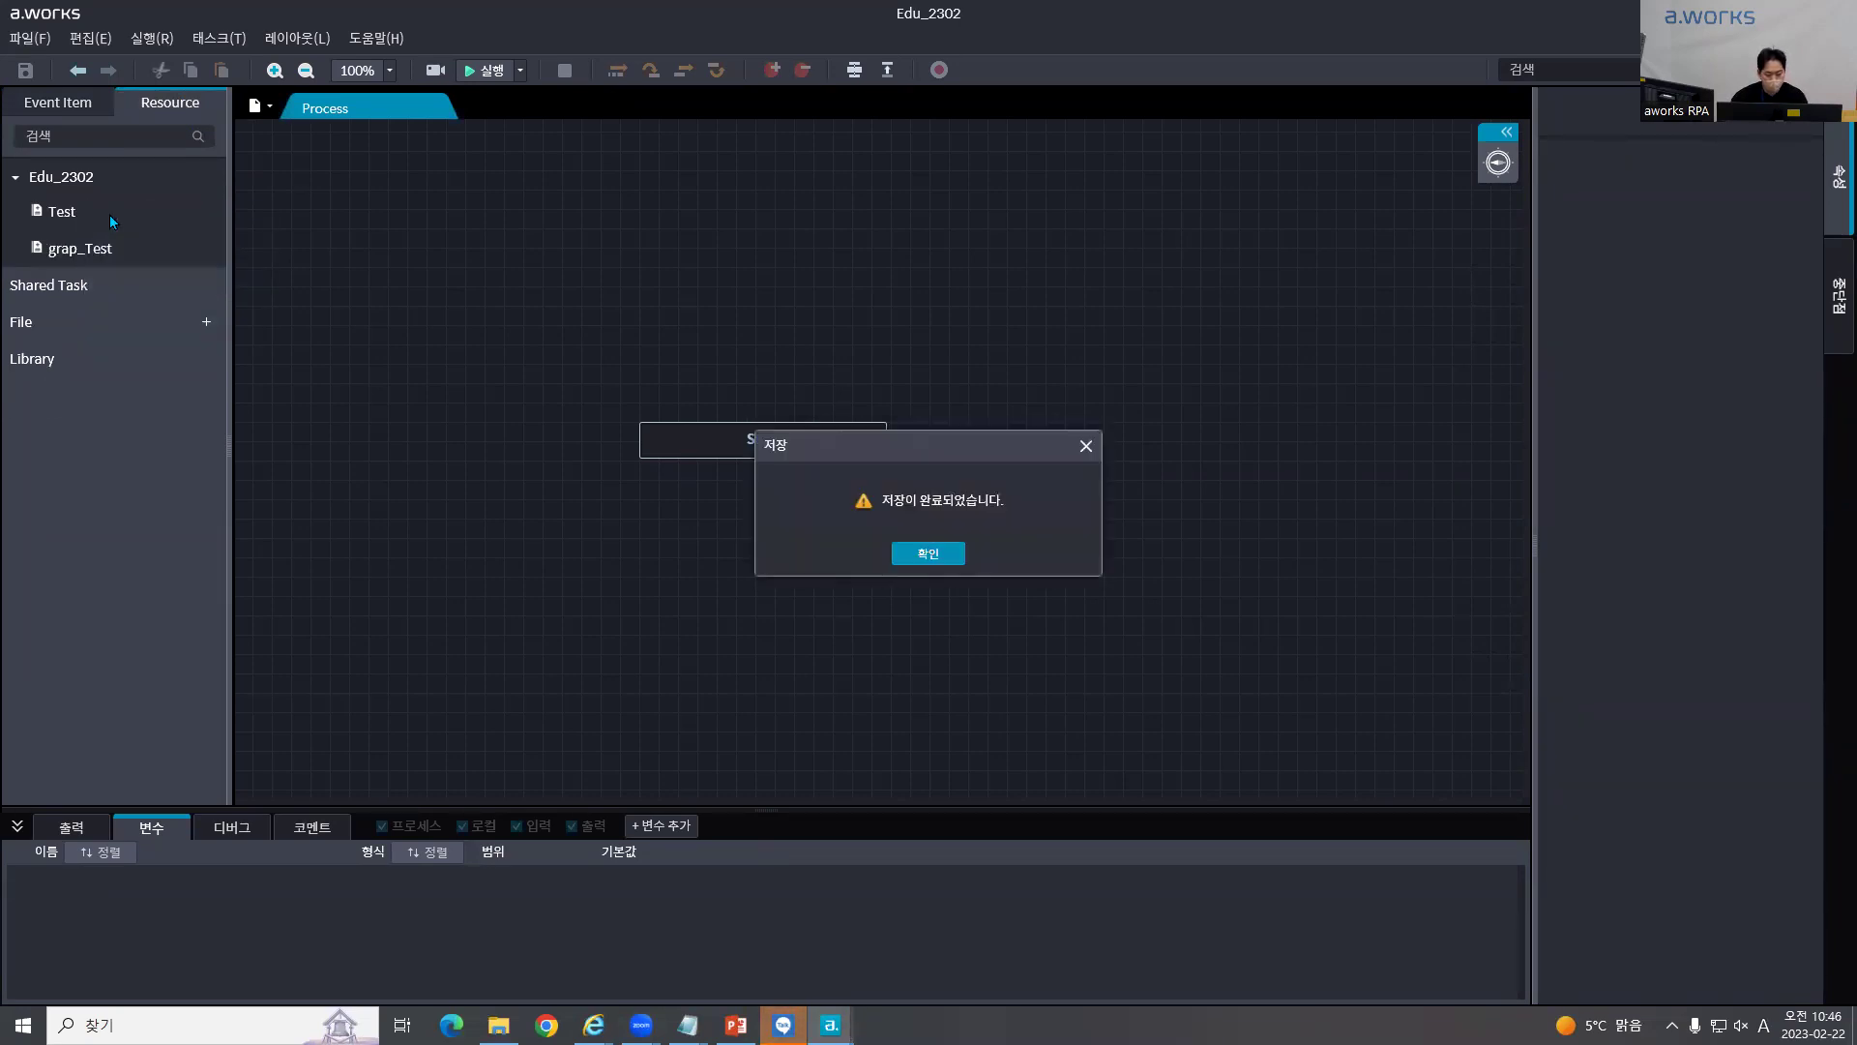
key(Return)
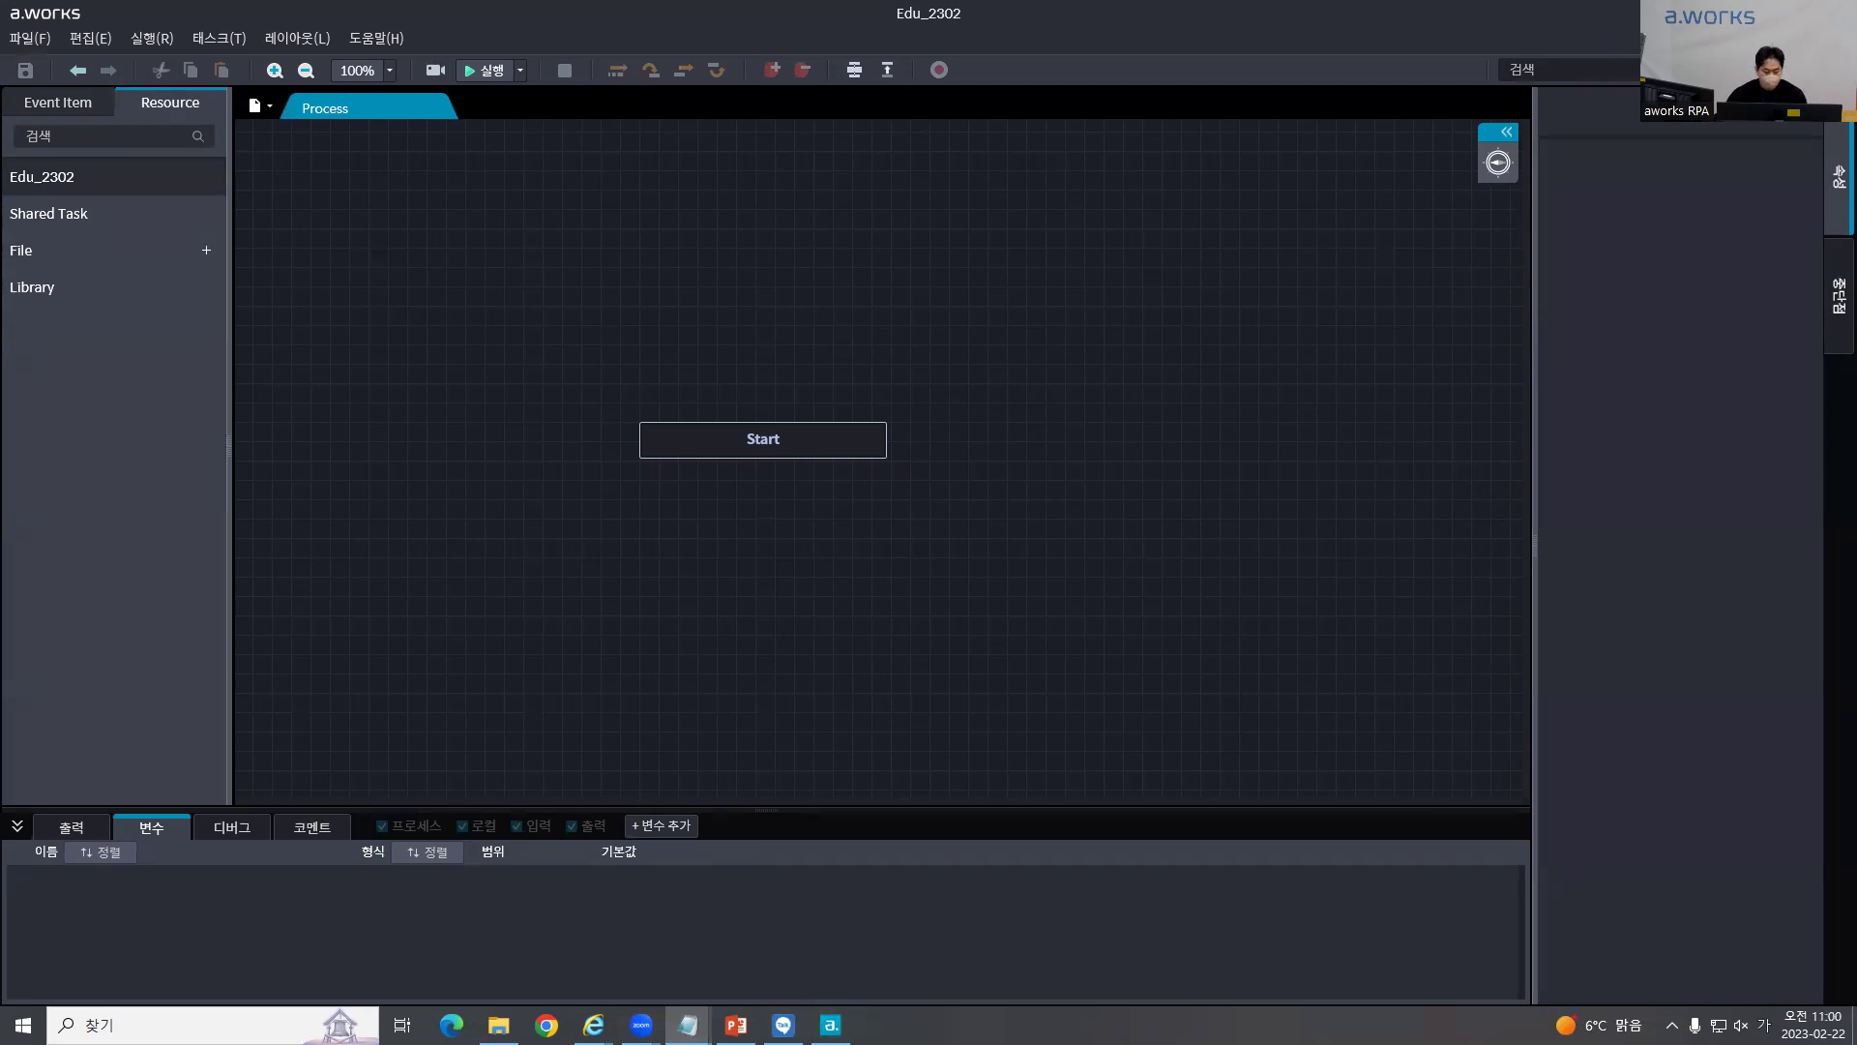
click(1306, 701)
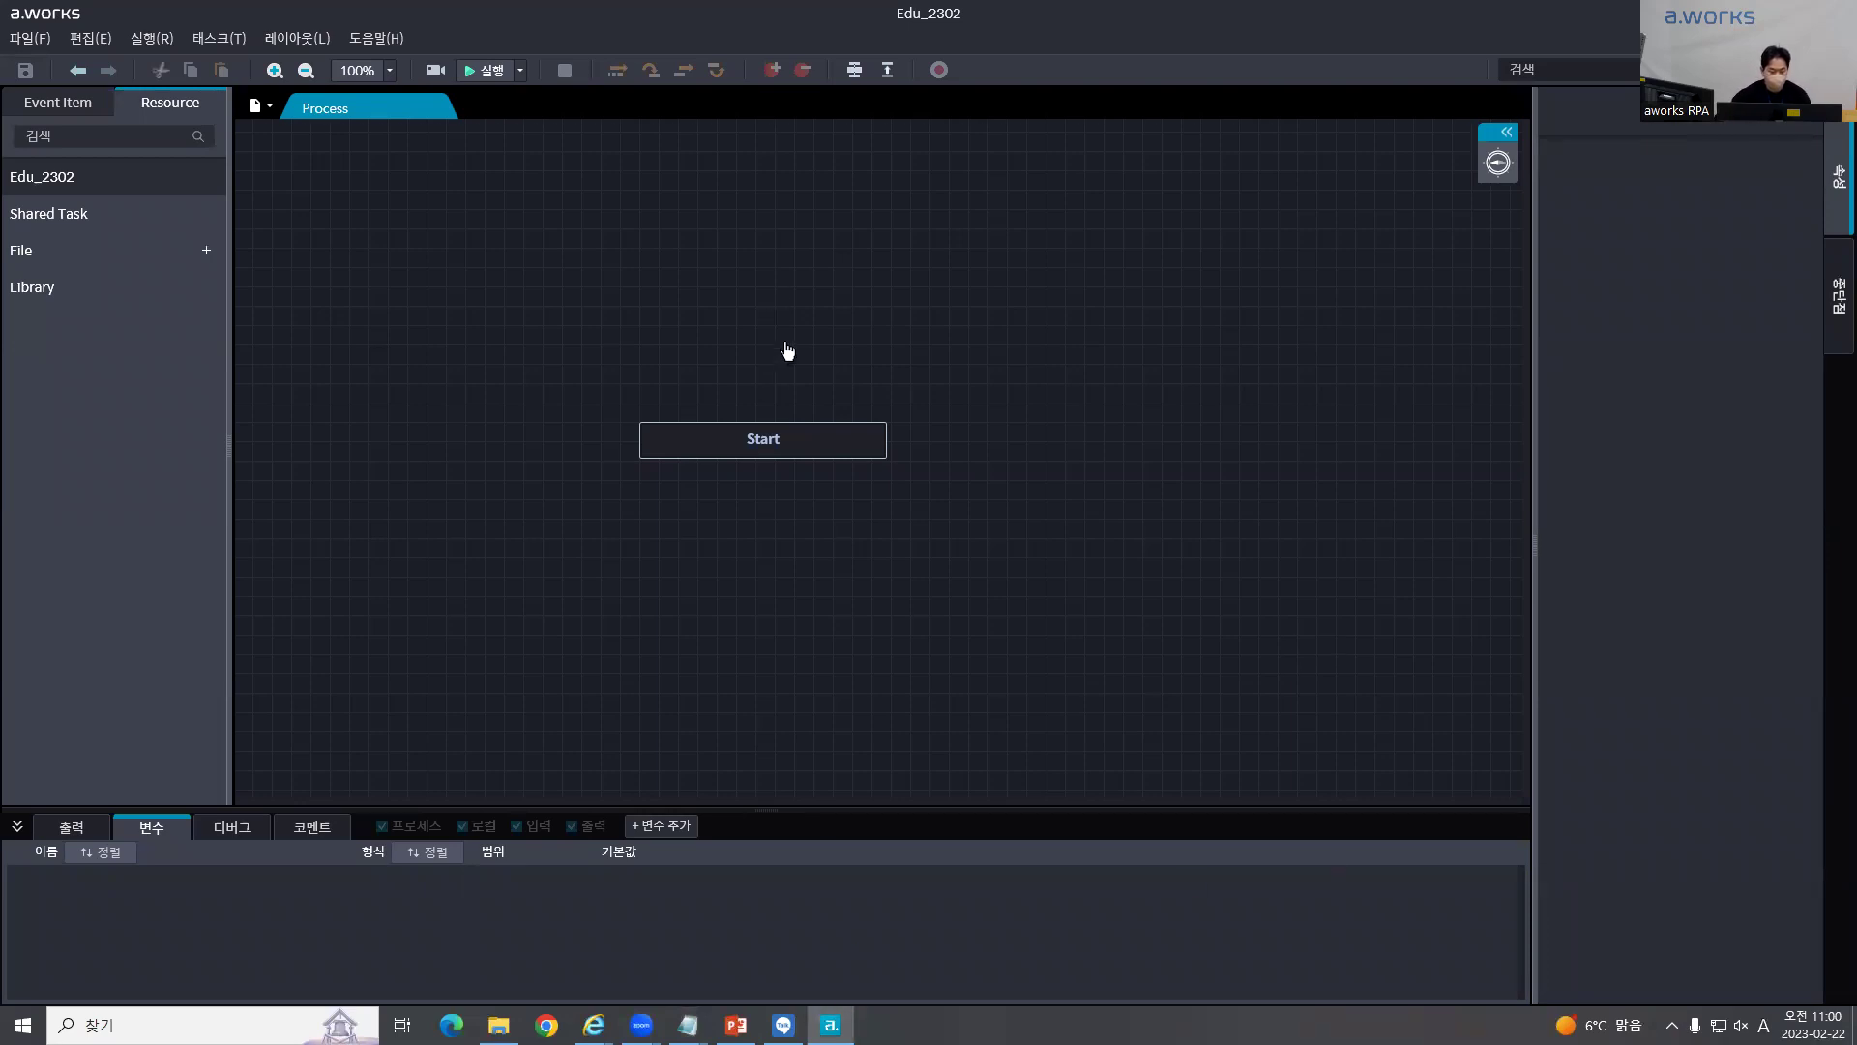
click(219, 38)
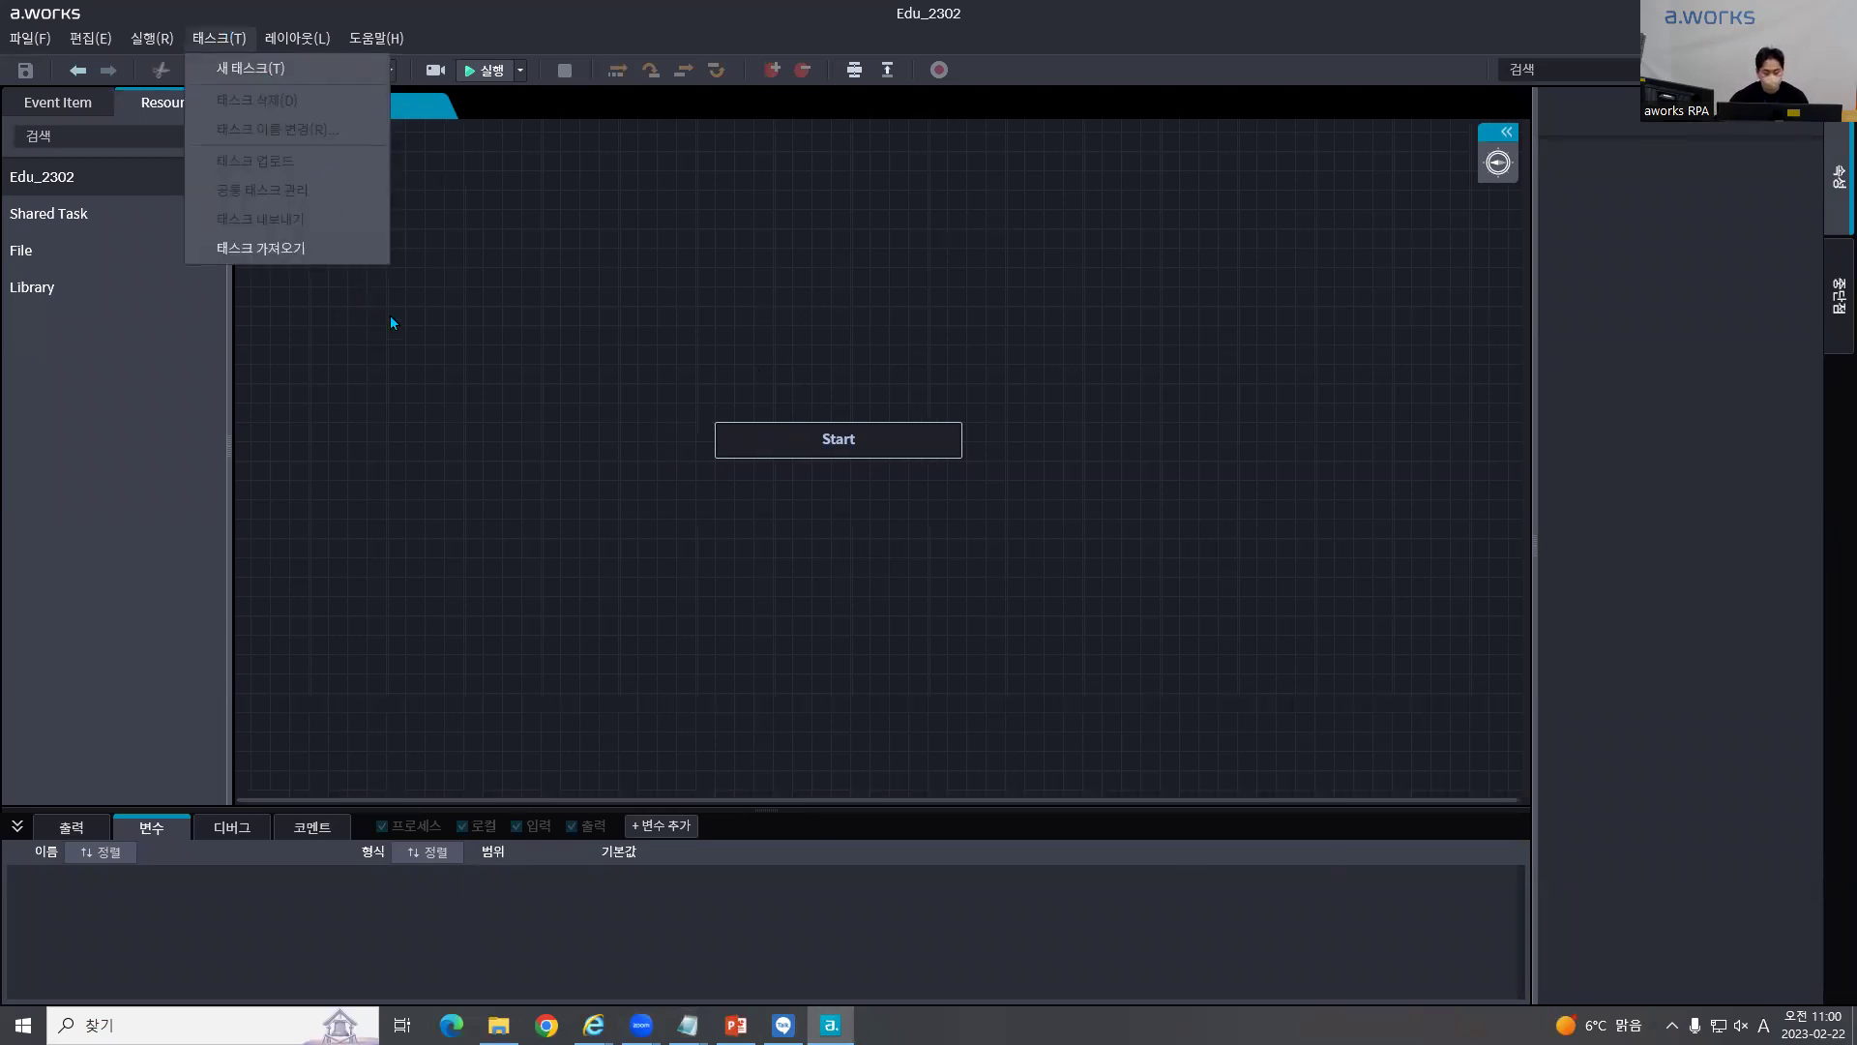
click(15, 101)
click(86, 139)
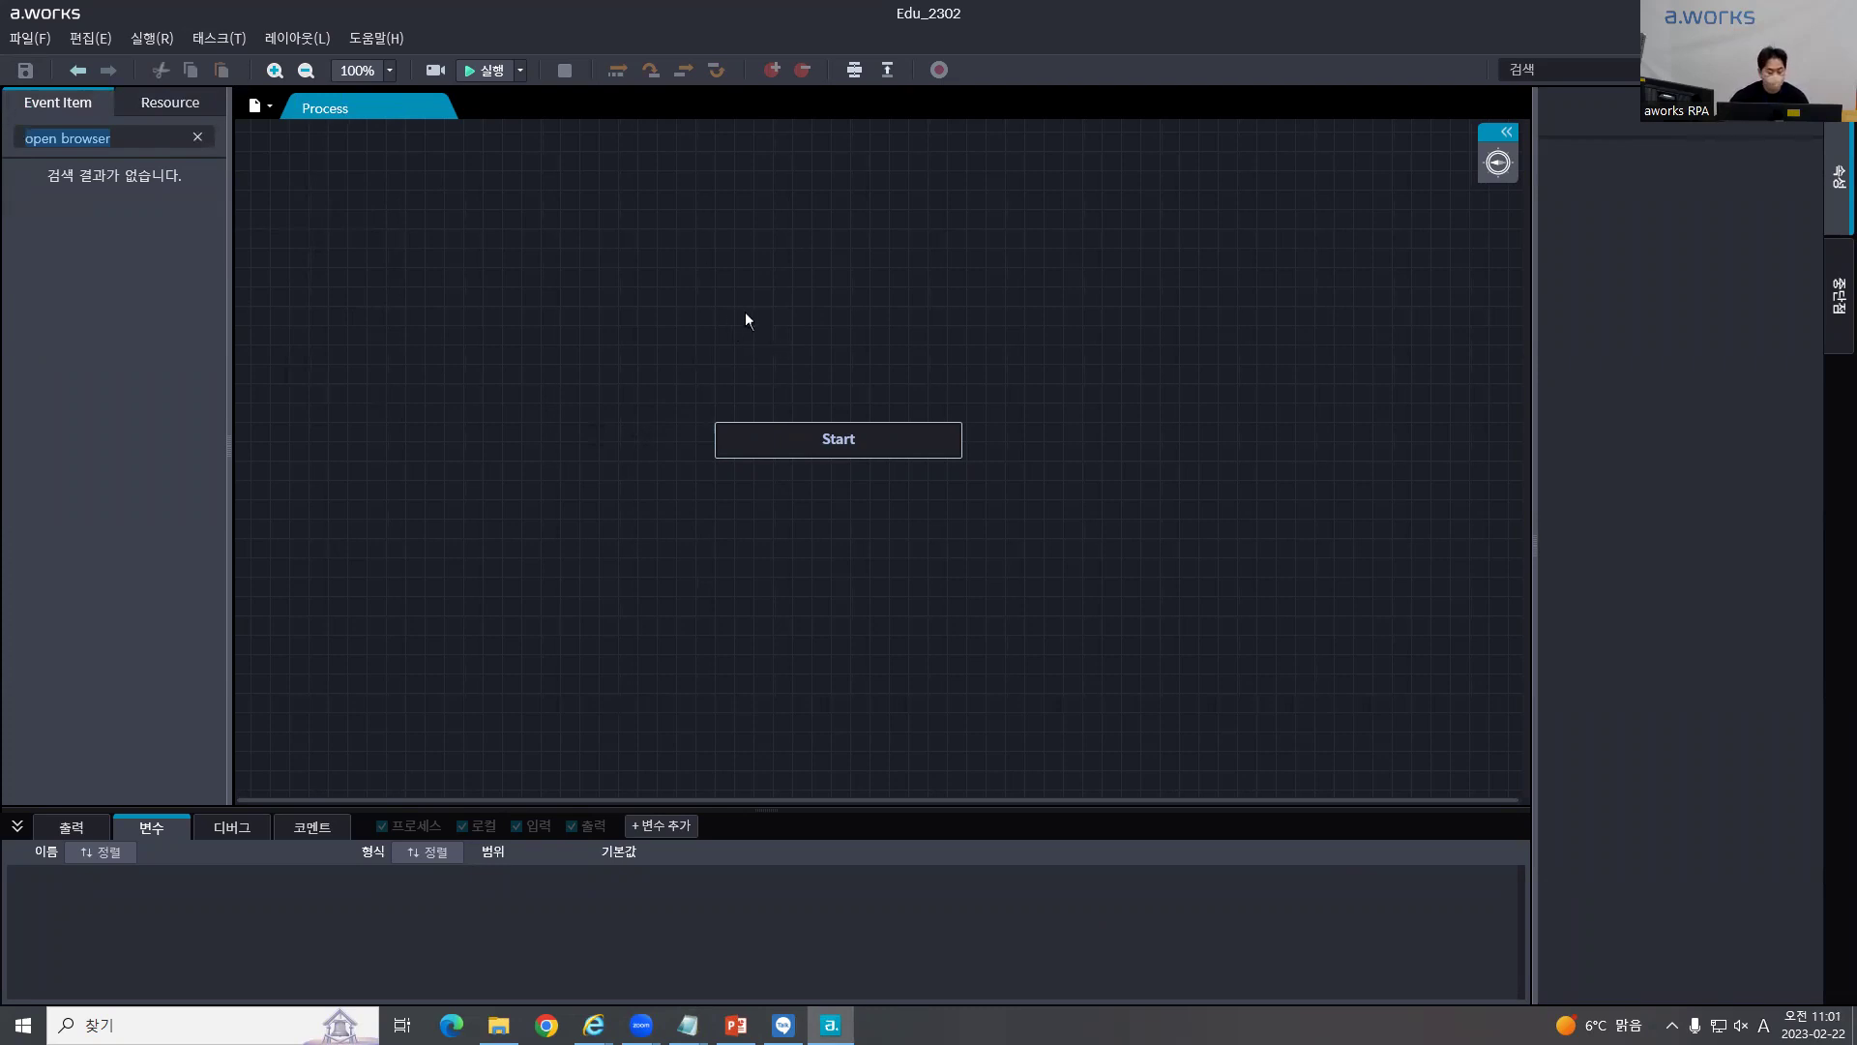
Step: Open the studio settings at the extensions section (확장기능)
click(34, 39)
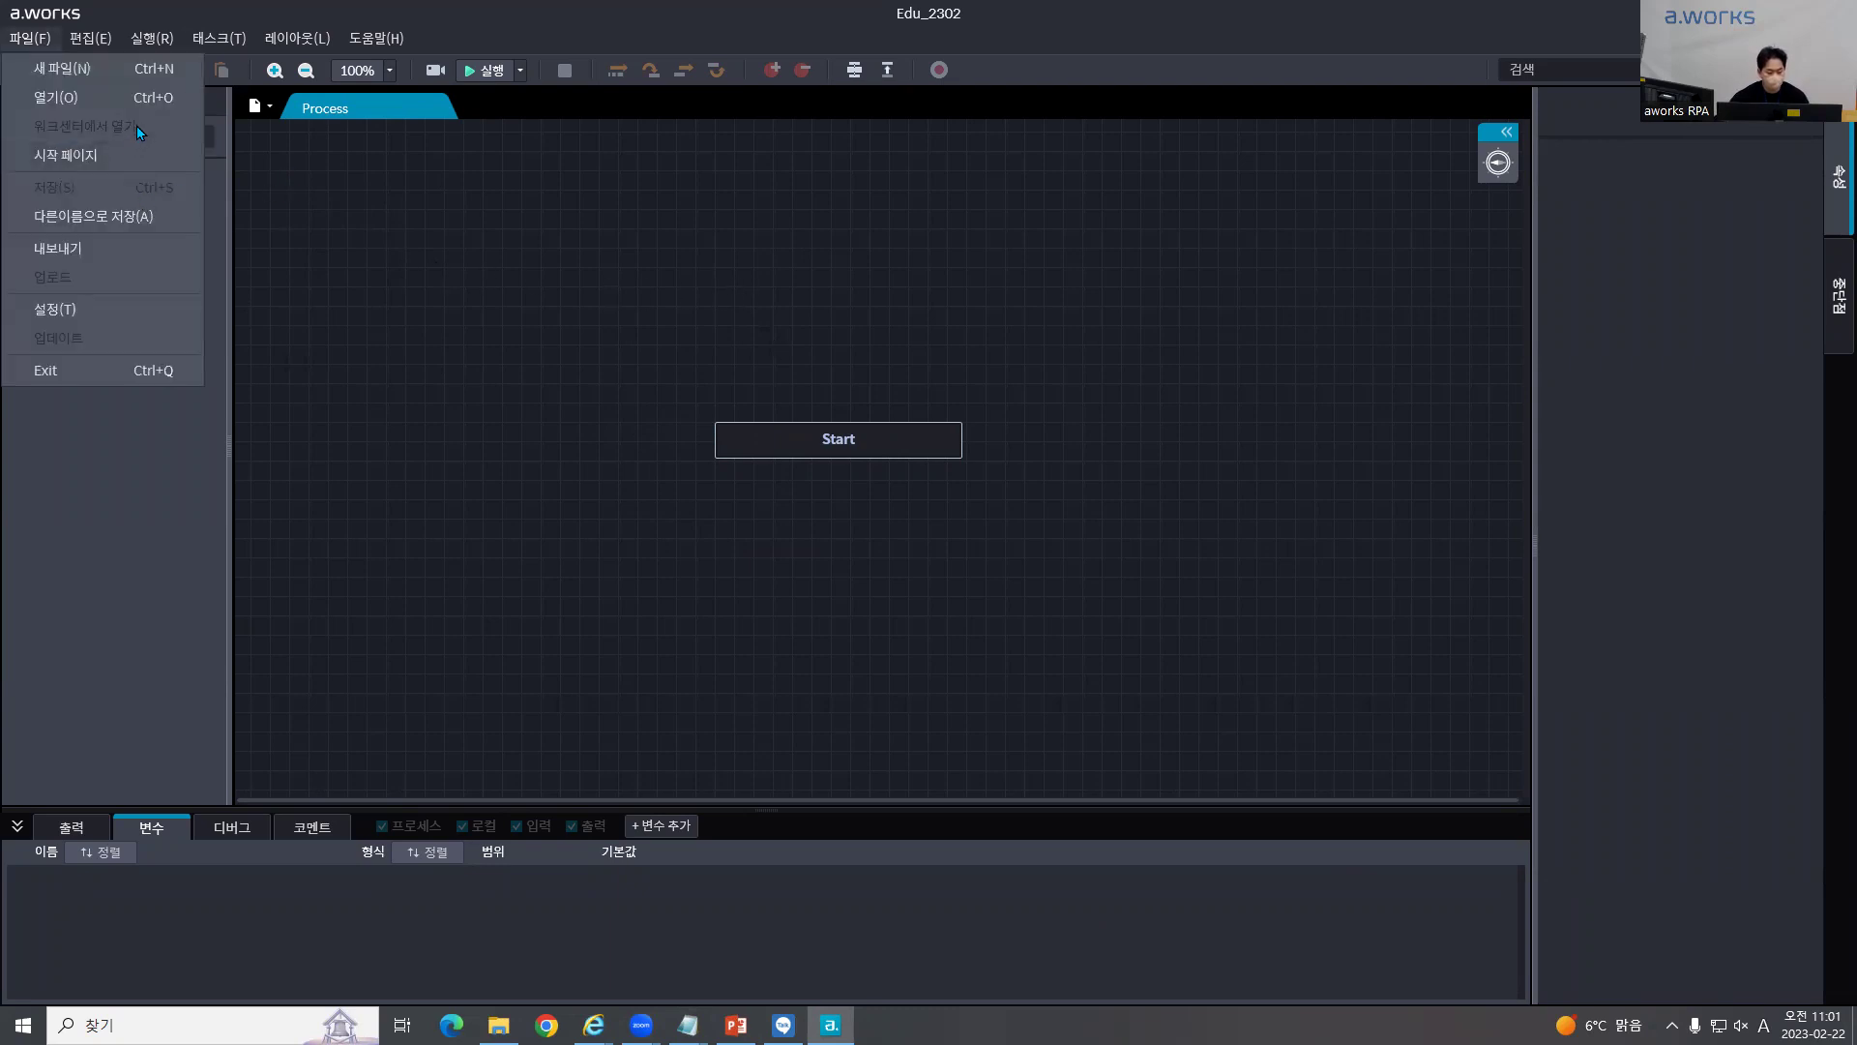
click(112, 304)
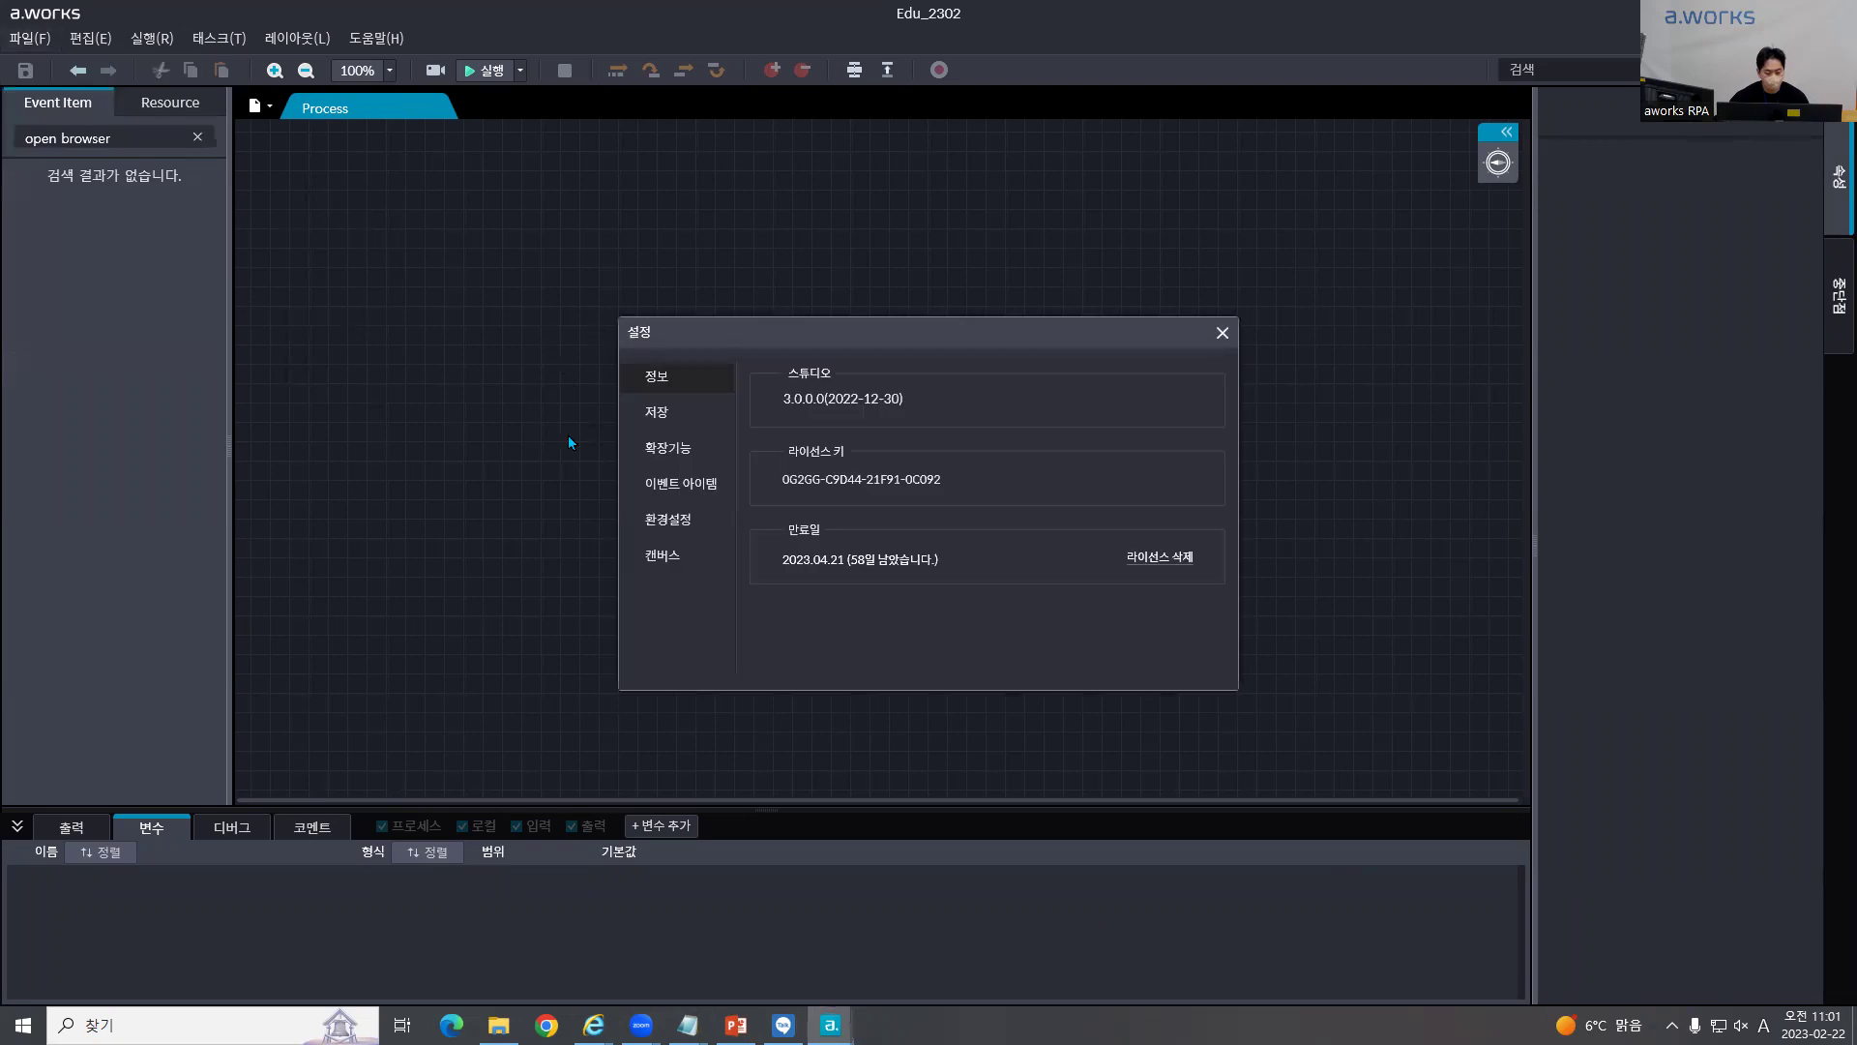
click(688, 450)
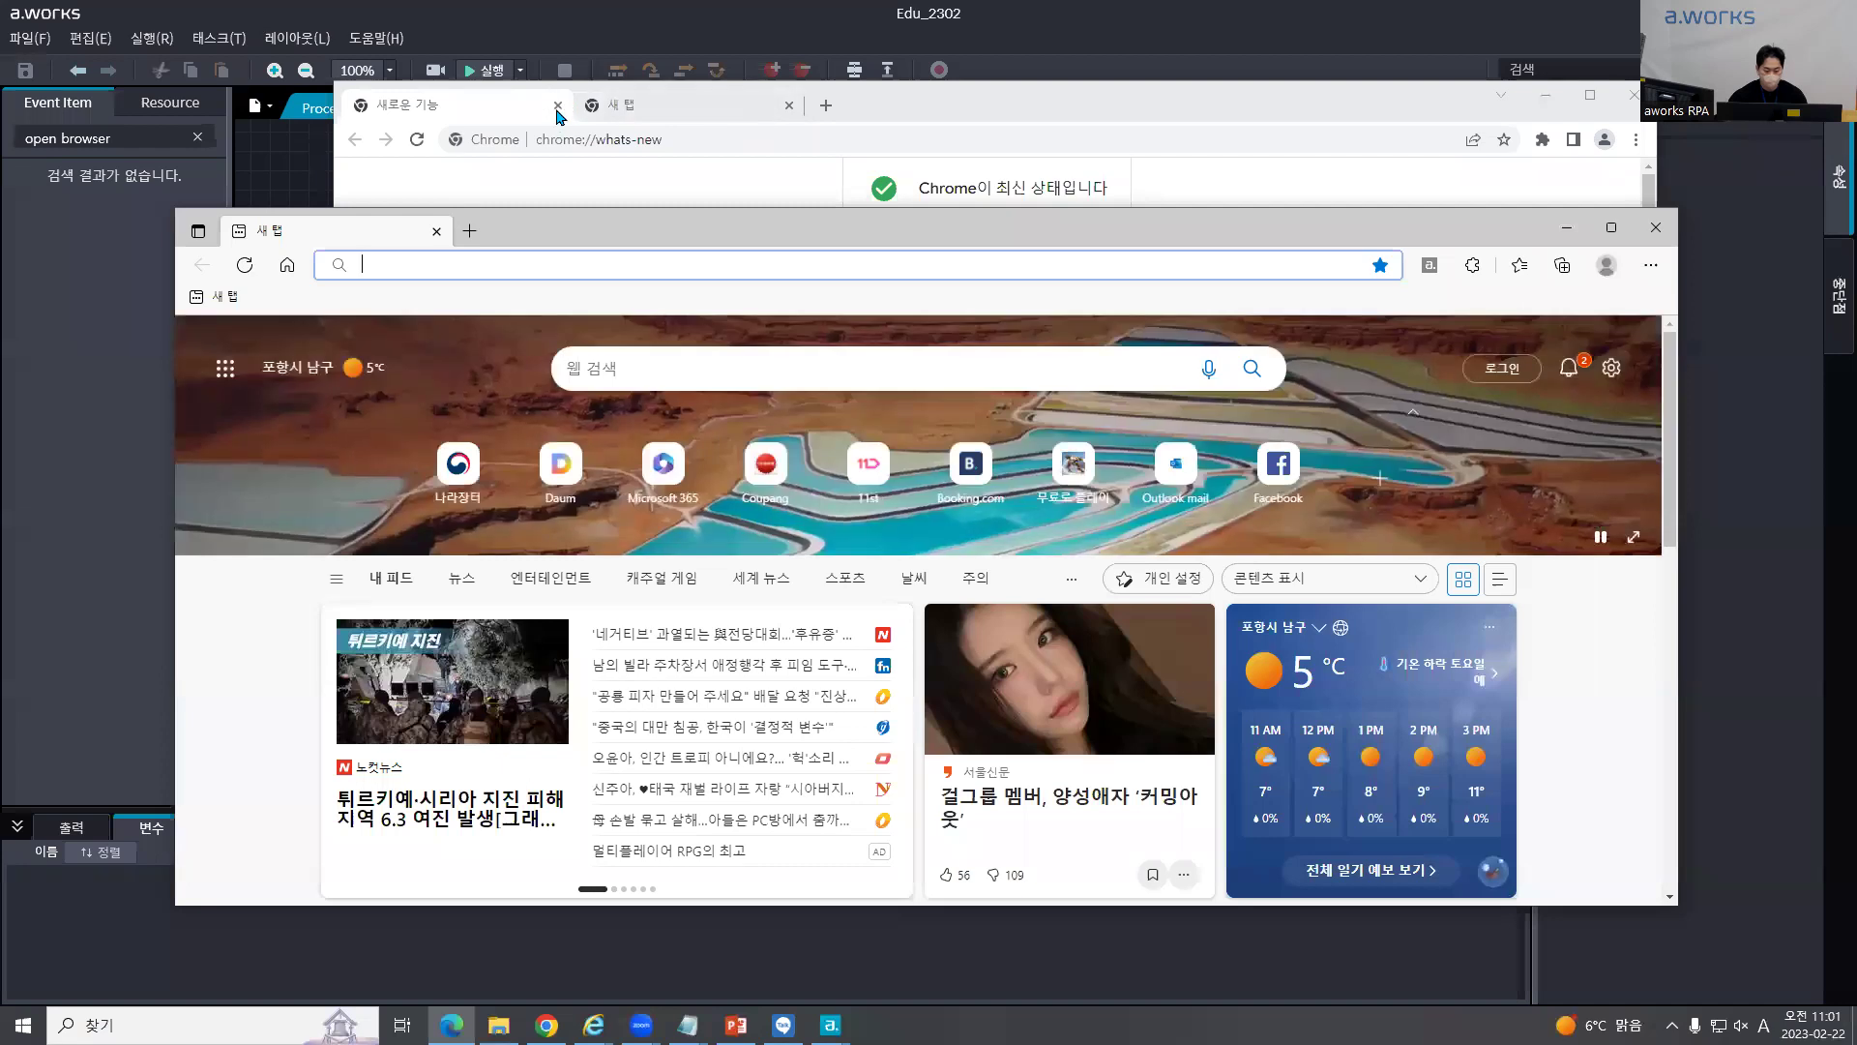
Step: Close the What's New tab (새로운 기능) in Chrome and move the browser window higher on the desktop
click(558, 107)
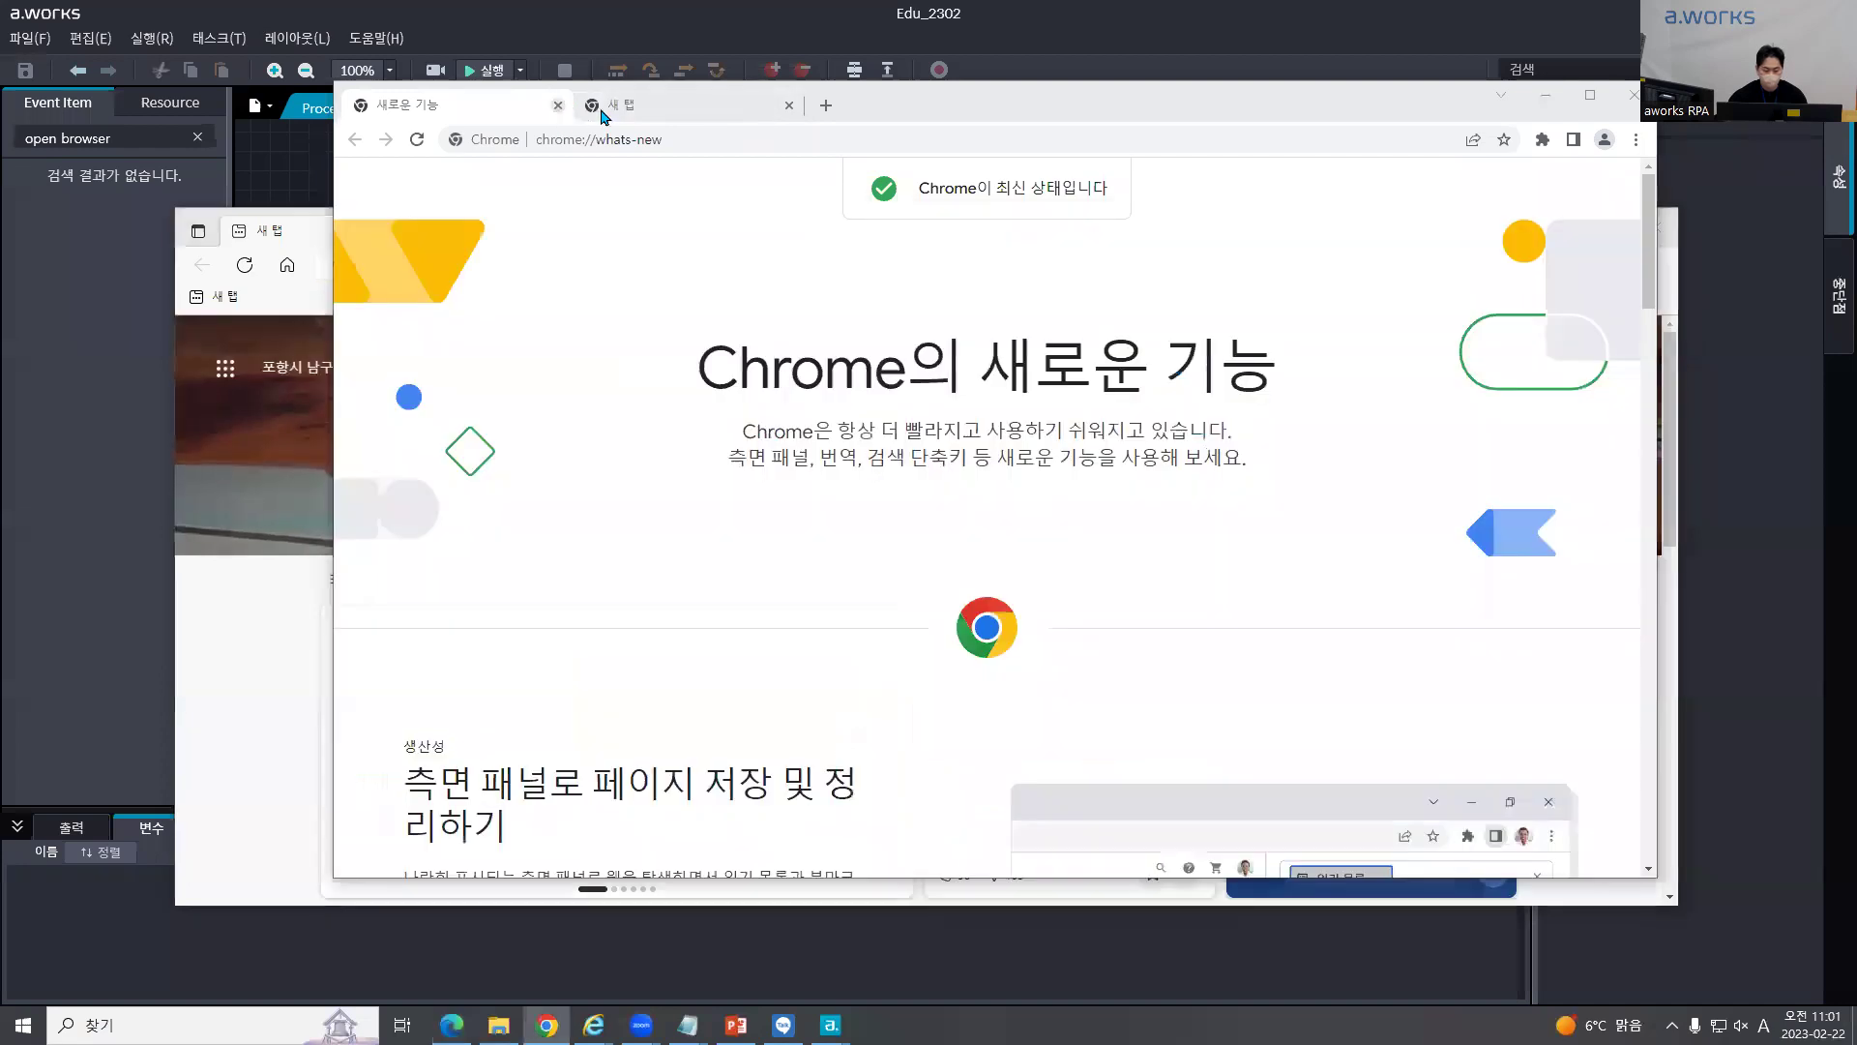
drag(675, 110, 675, 56)
click(300, 229)
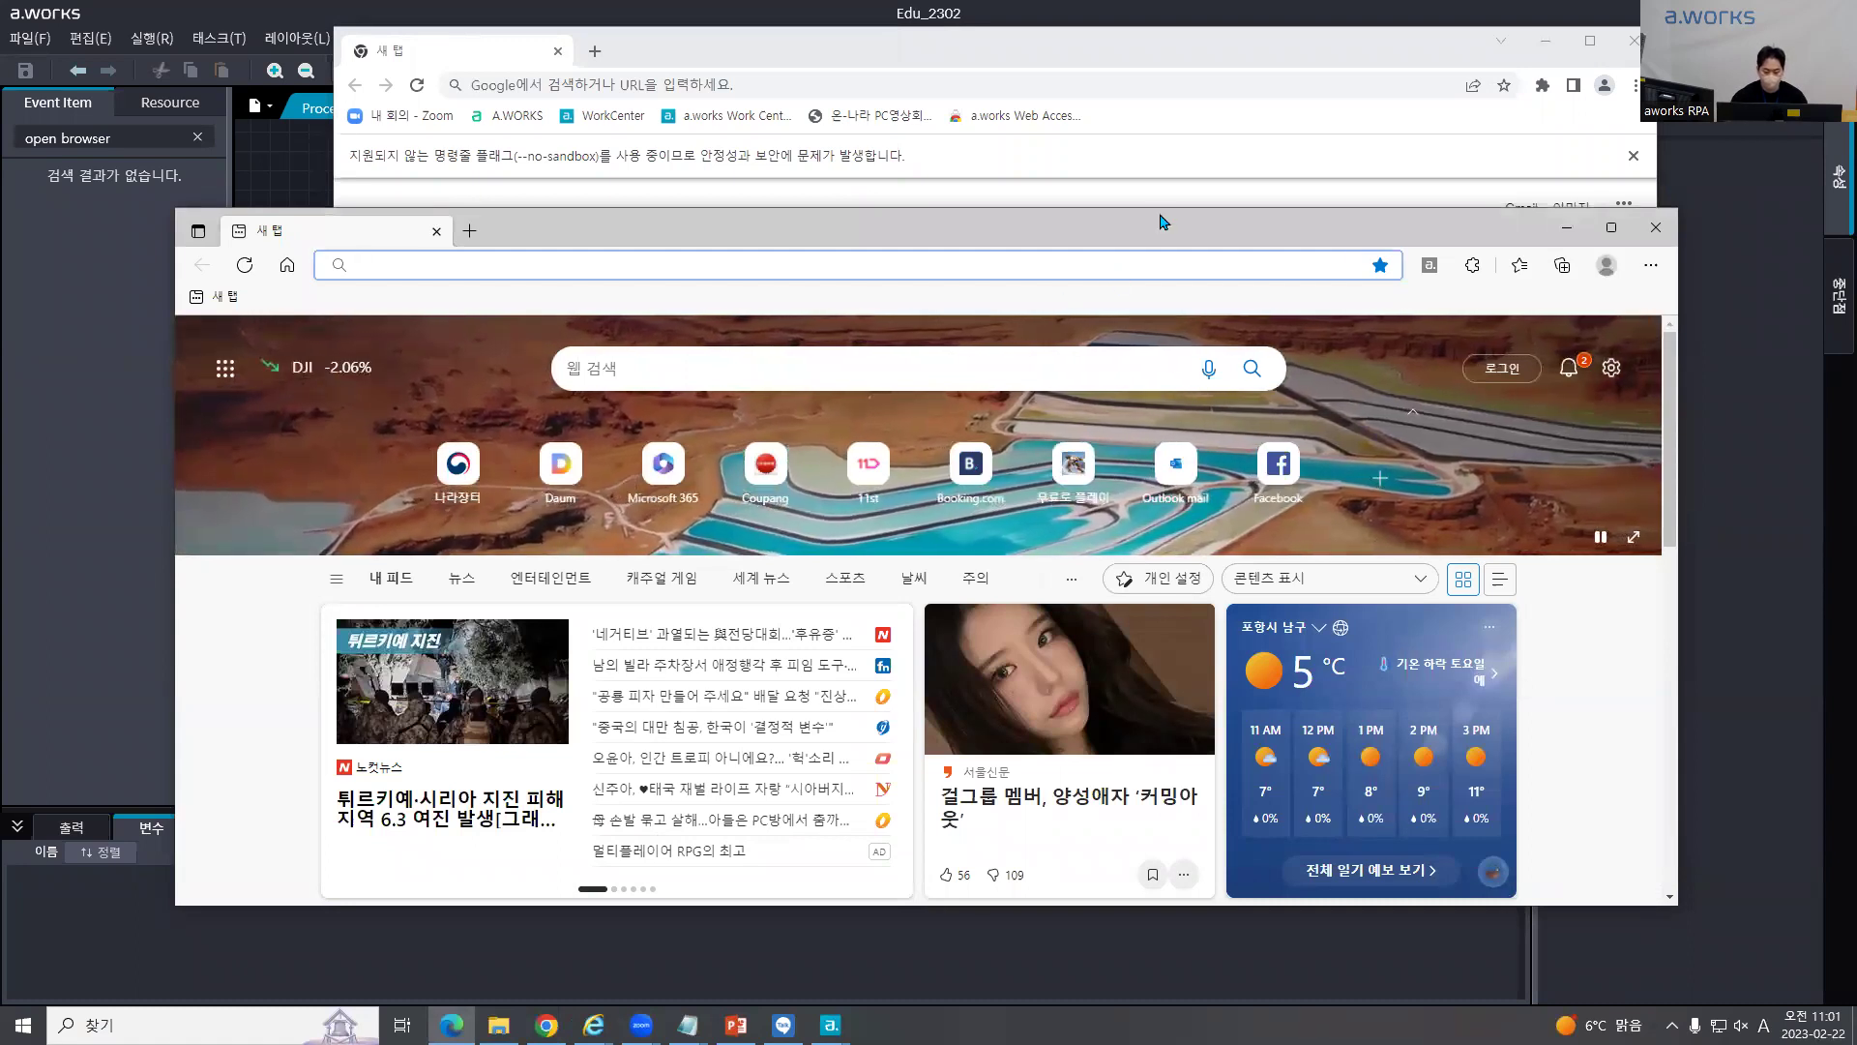
Step: Open NAVER in Chrome and visit its login and news pages, returning to the home page after each
click(1157, 89)
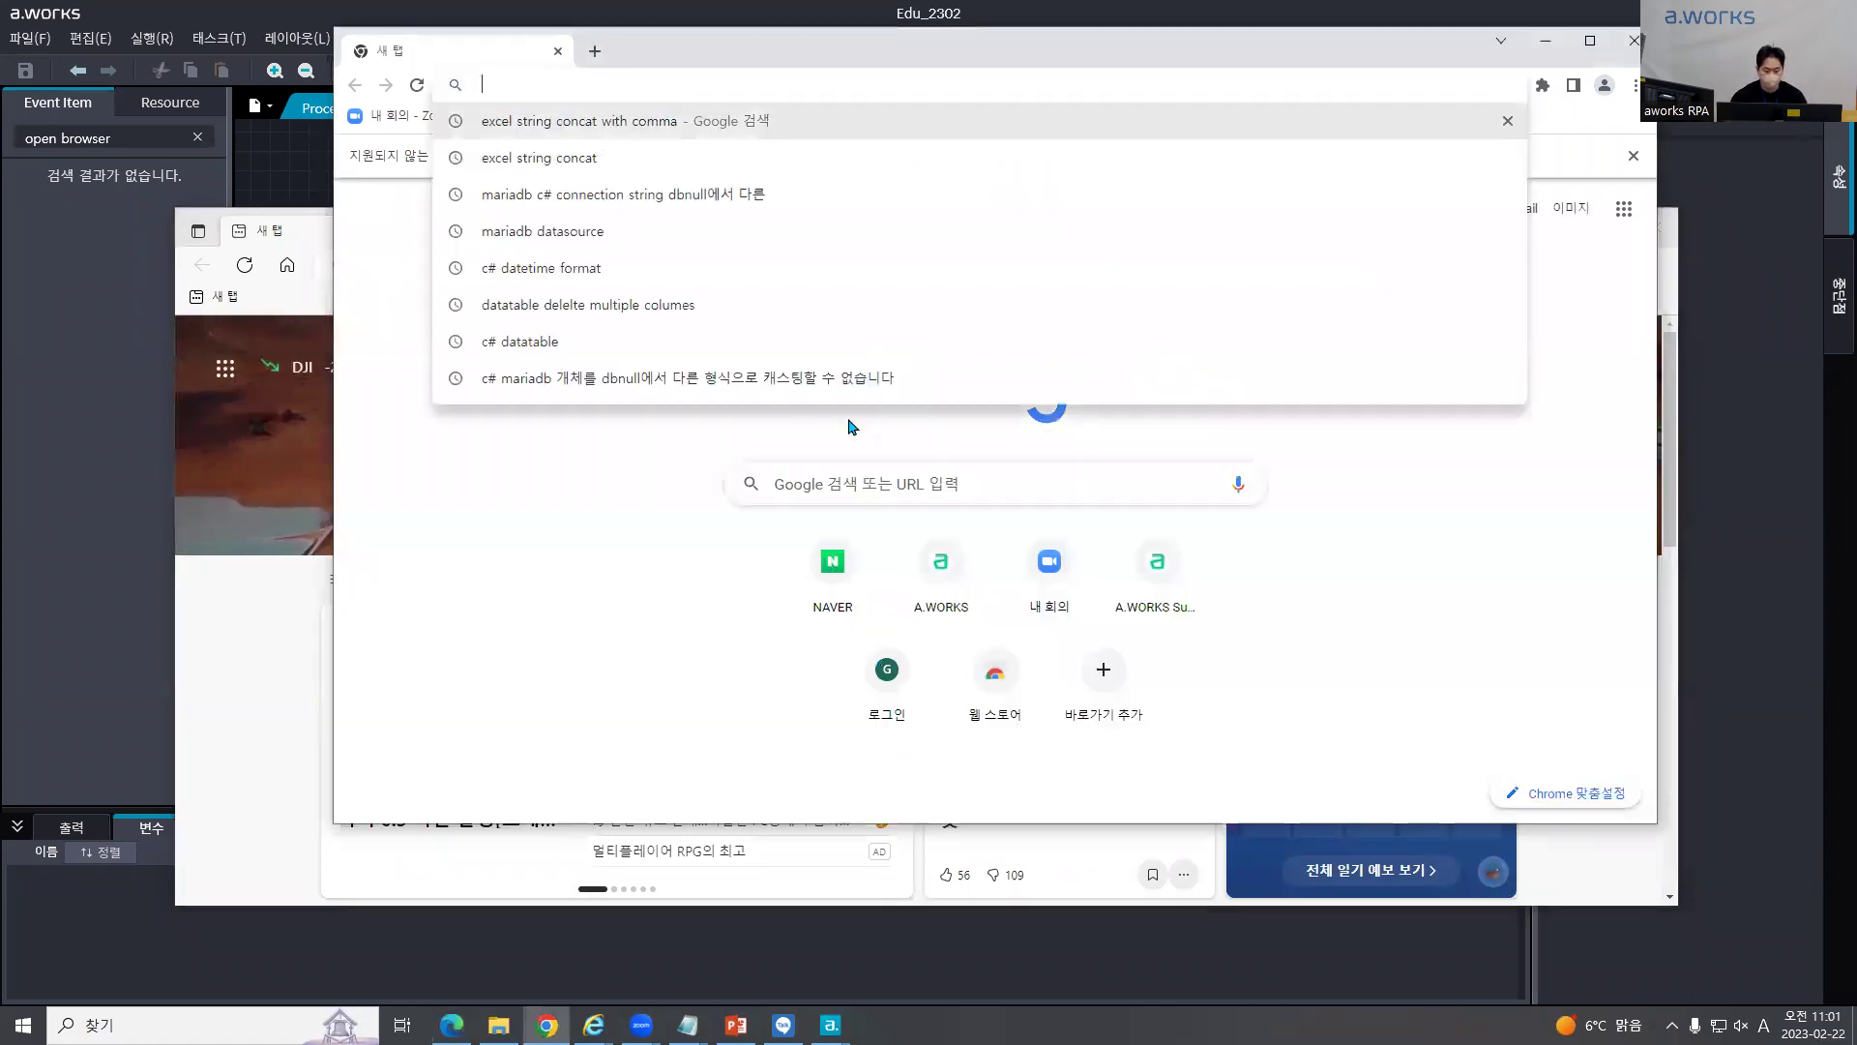
click(830, 569)
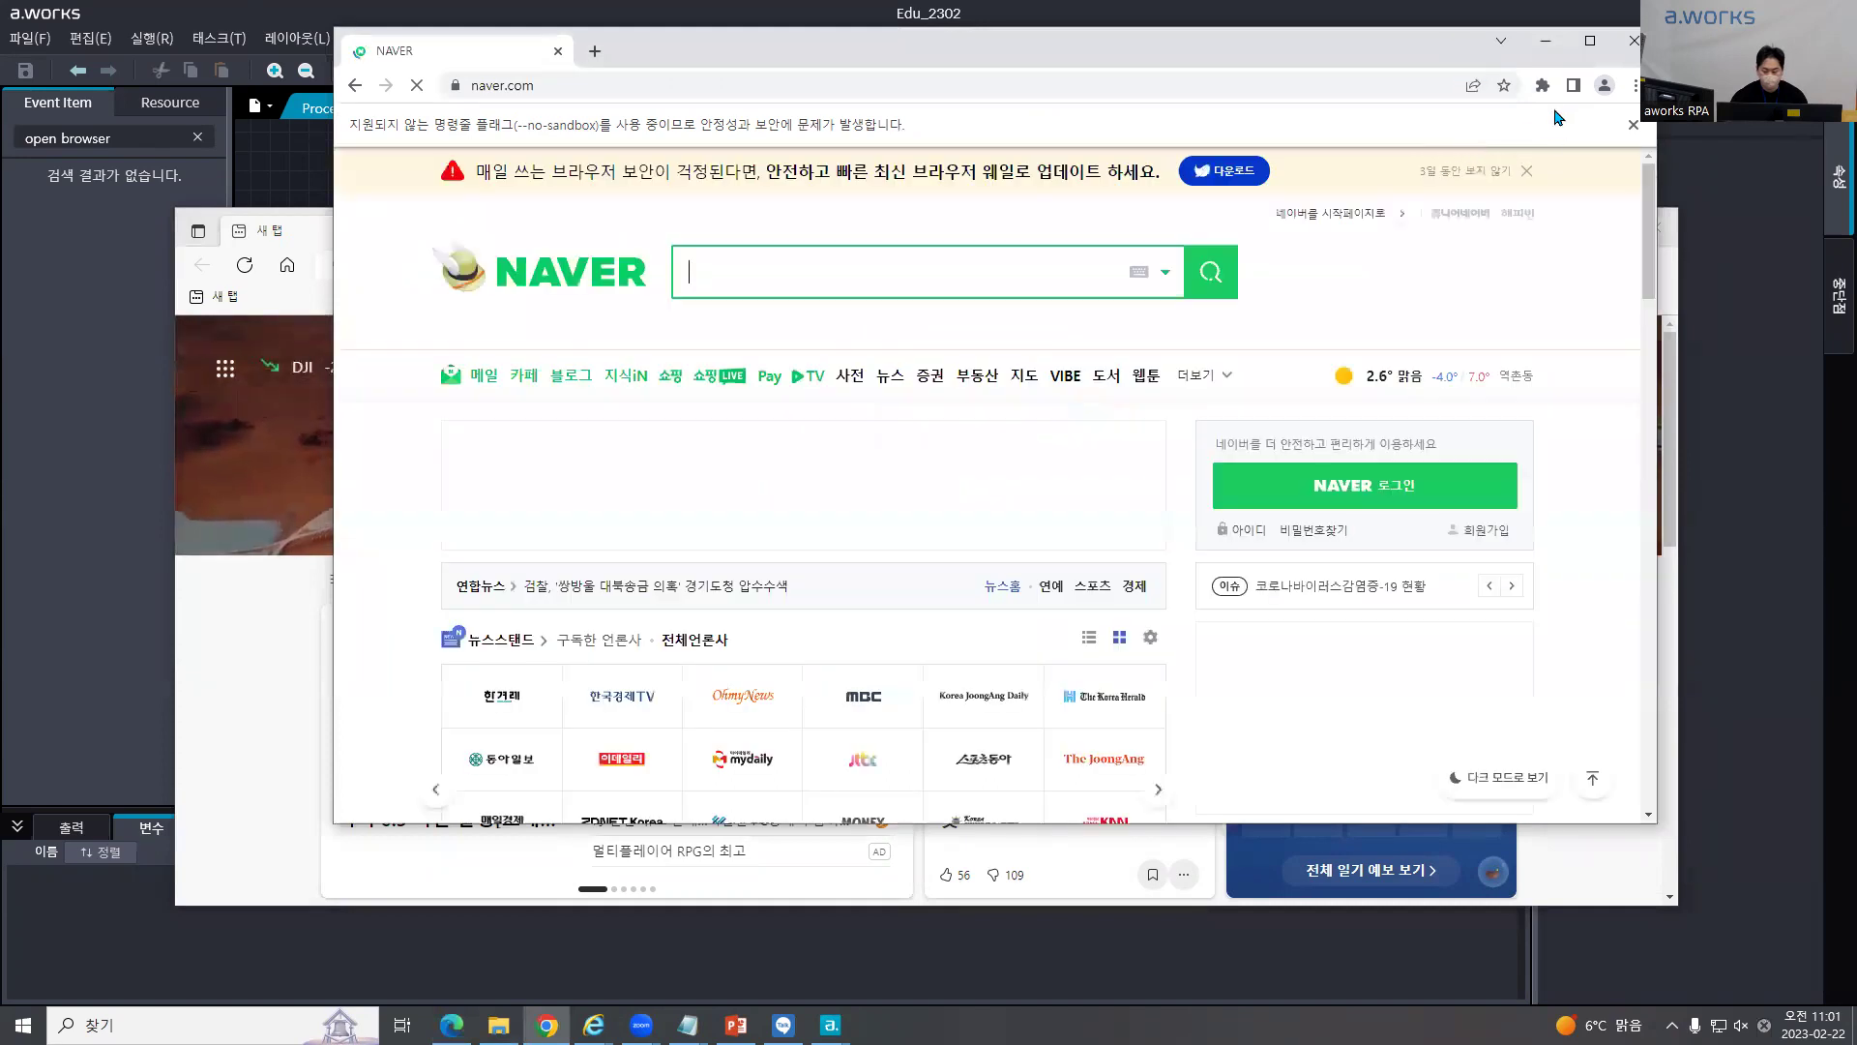
click(1359, 507)
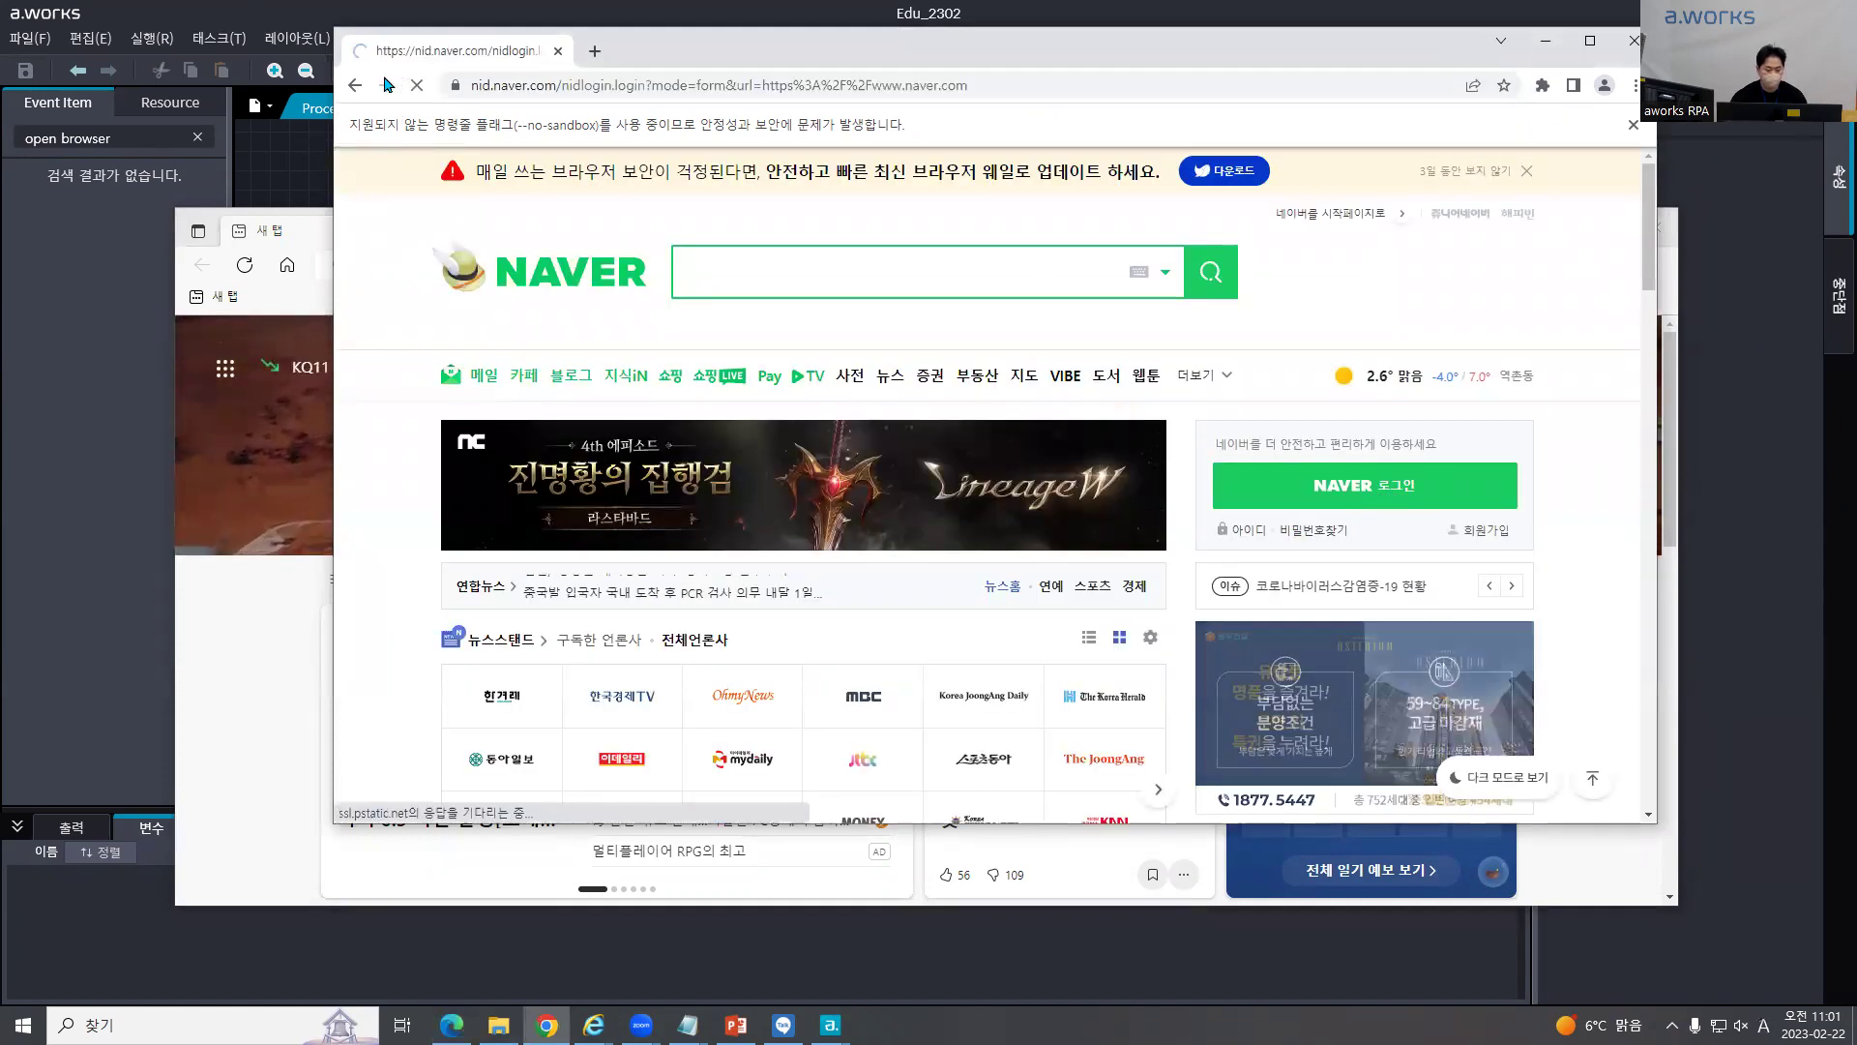
click(354, 86)
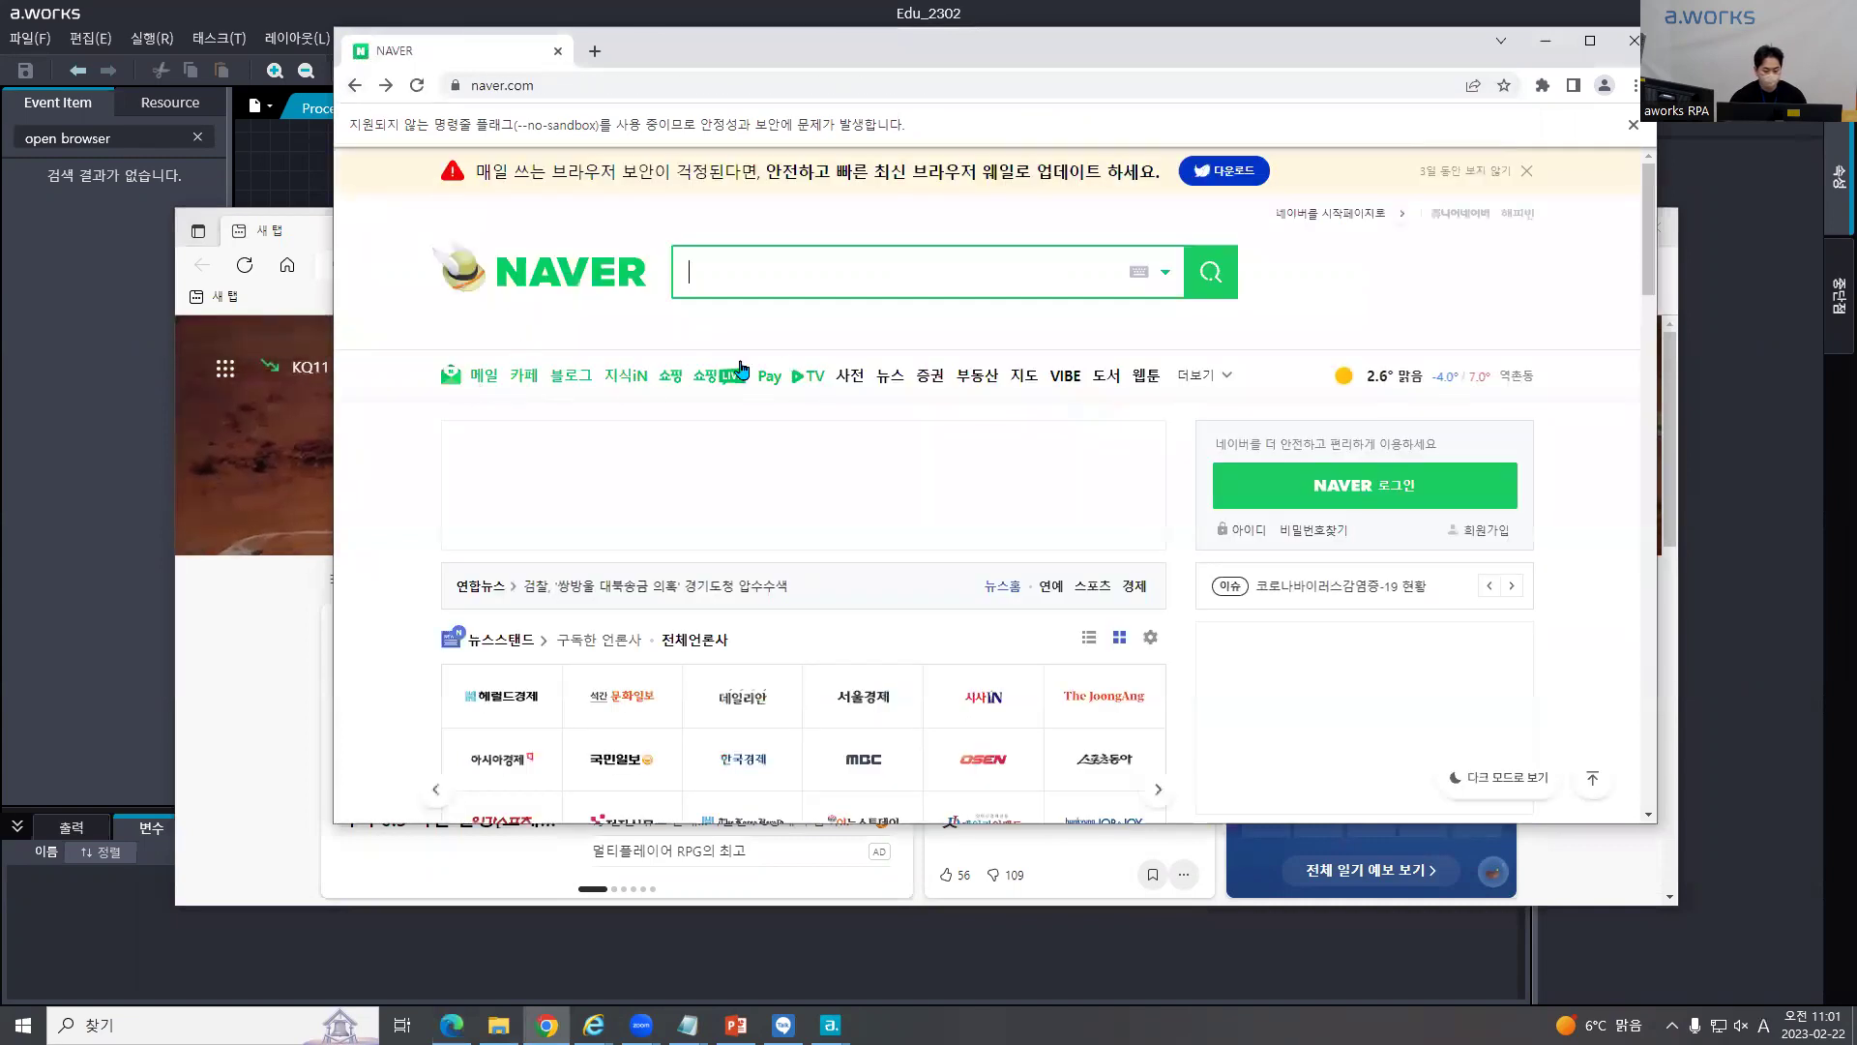
click(891, 378)
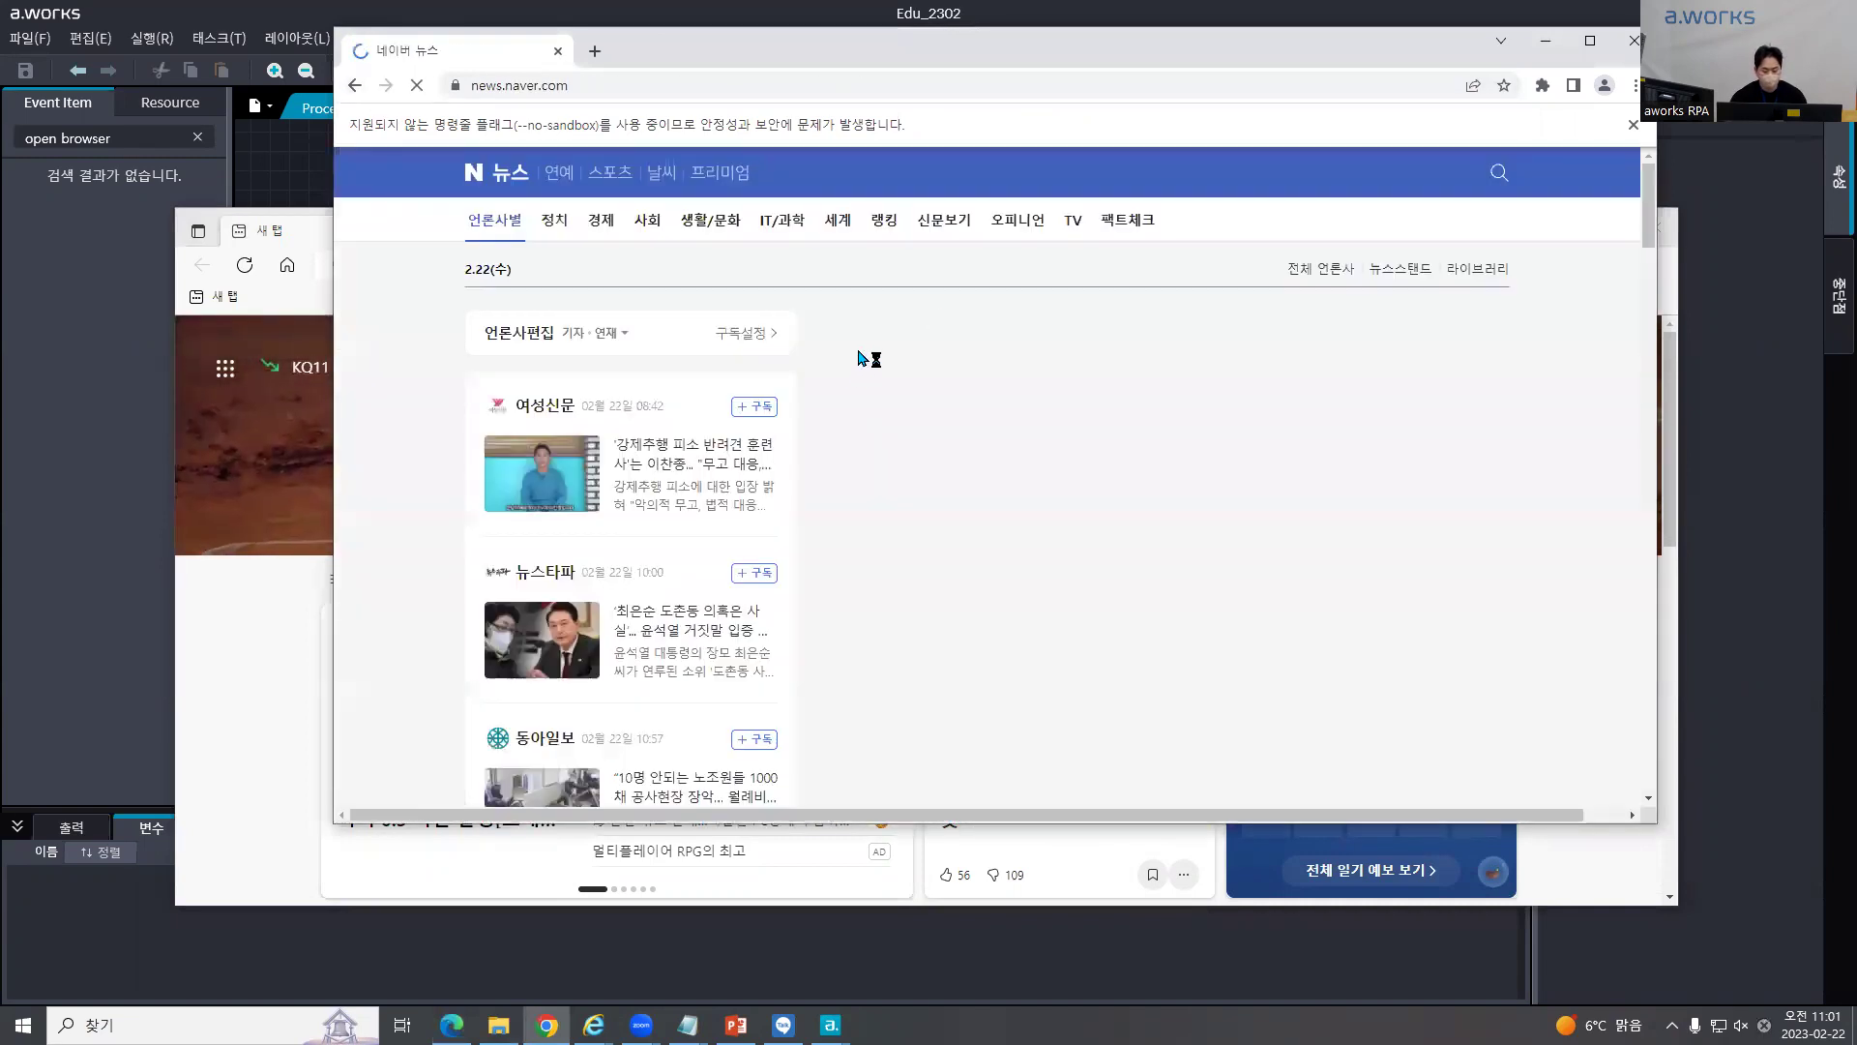
click(355, 85)
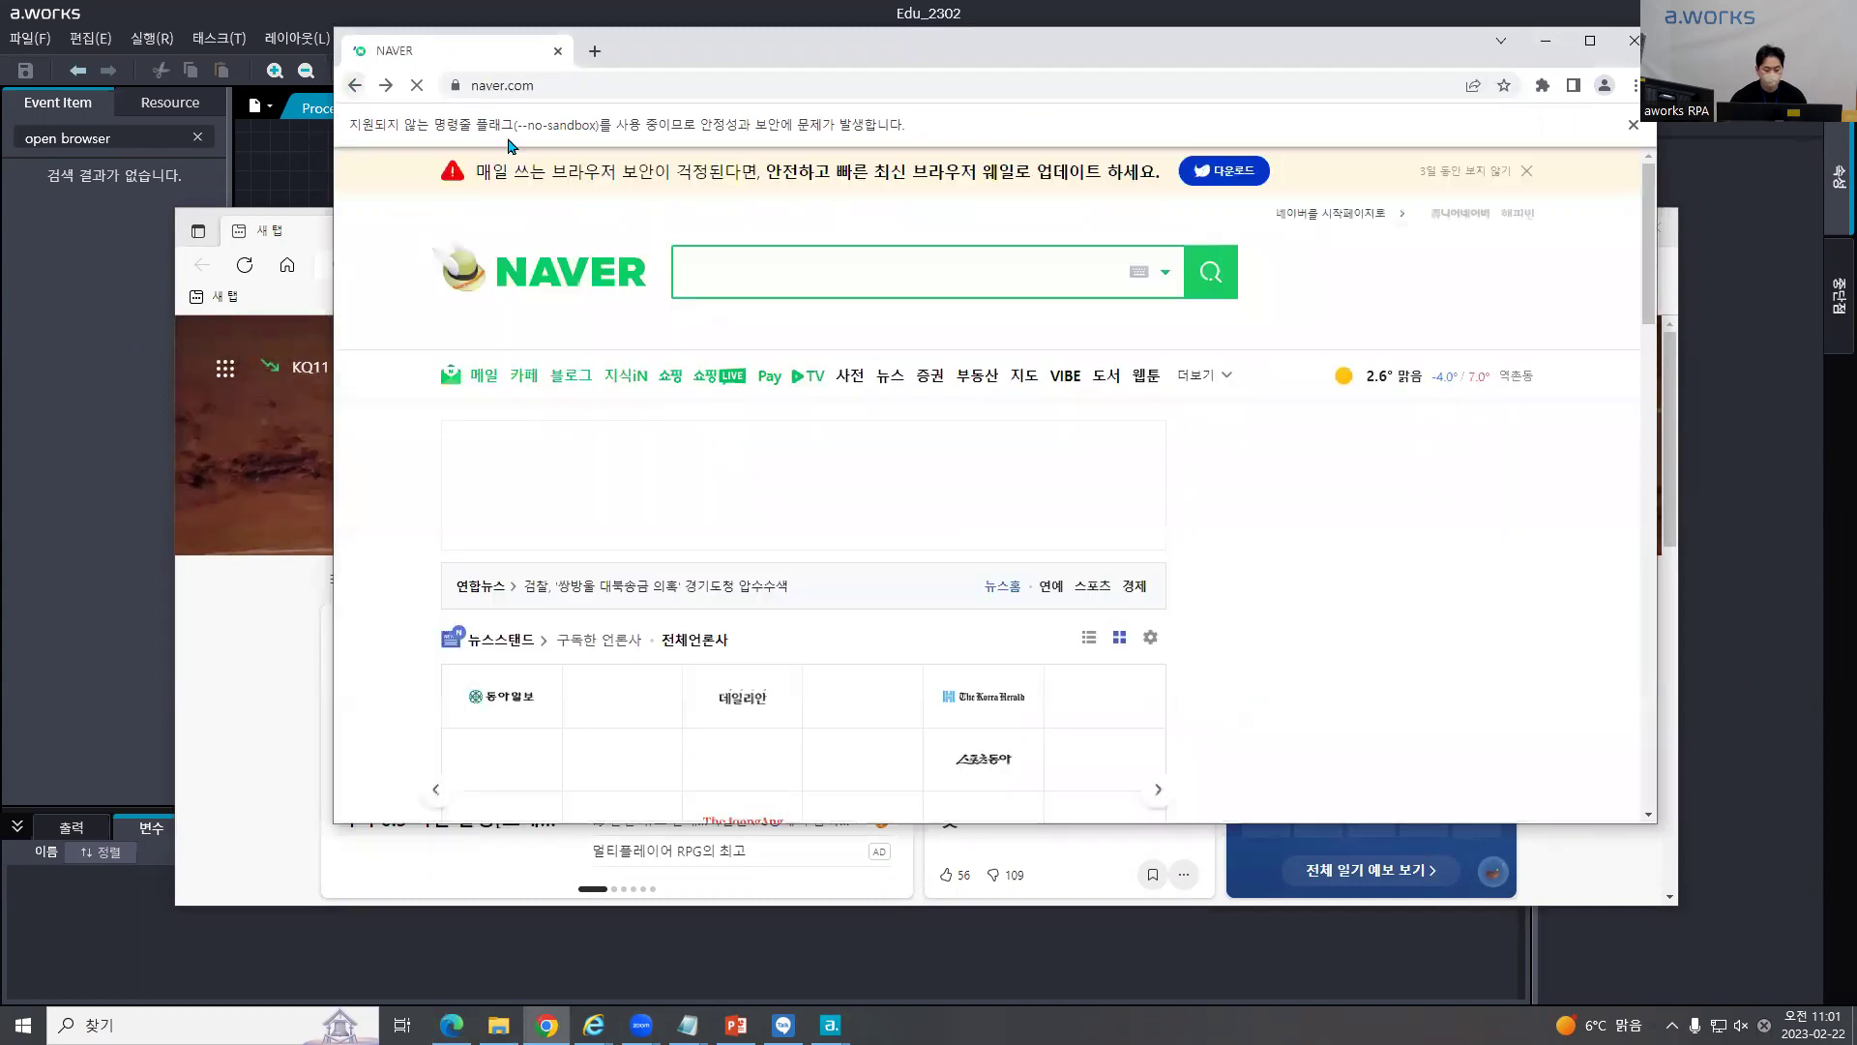
Step: Close the open Edge and Chrome browser windows to get back to the a.works settings
click(282, 170)
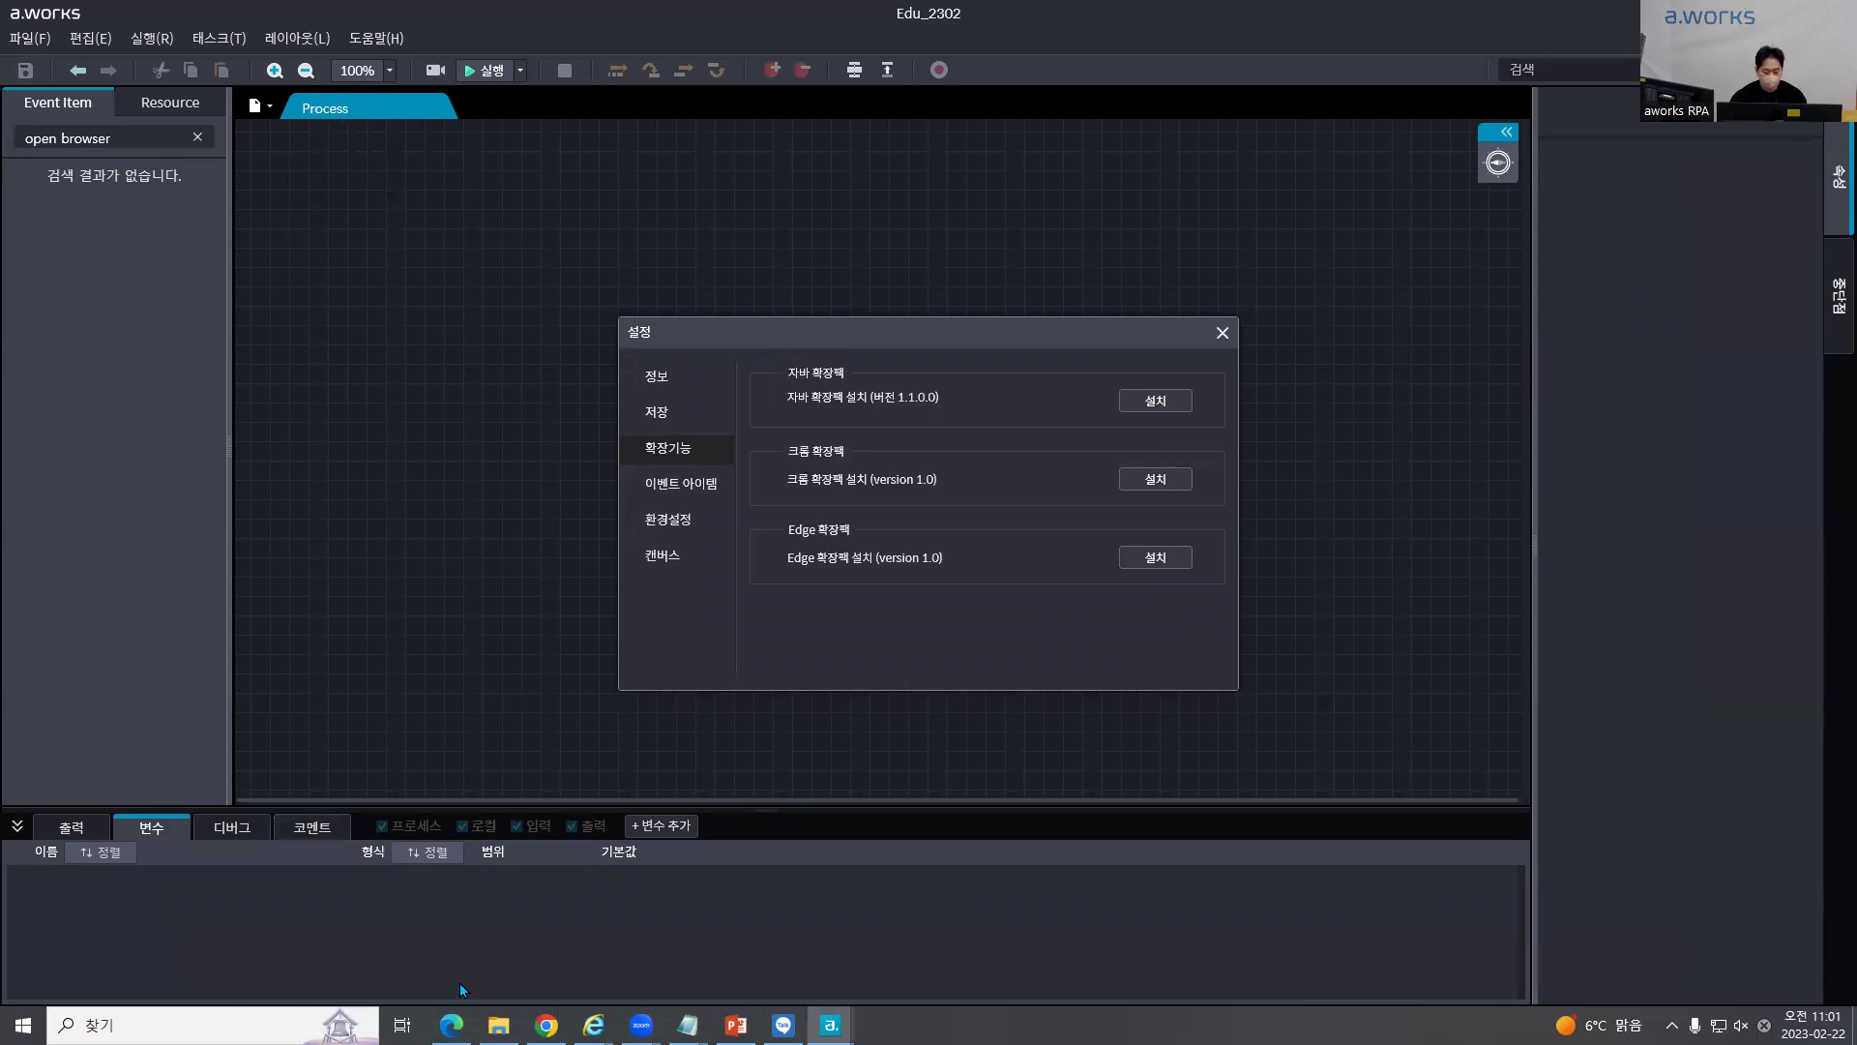
click(452, 1025)
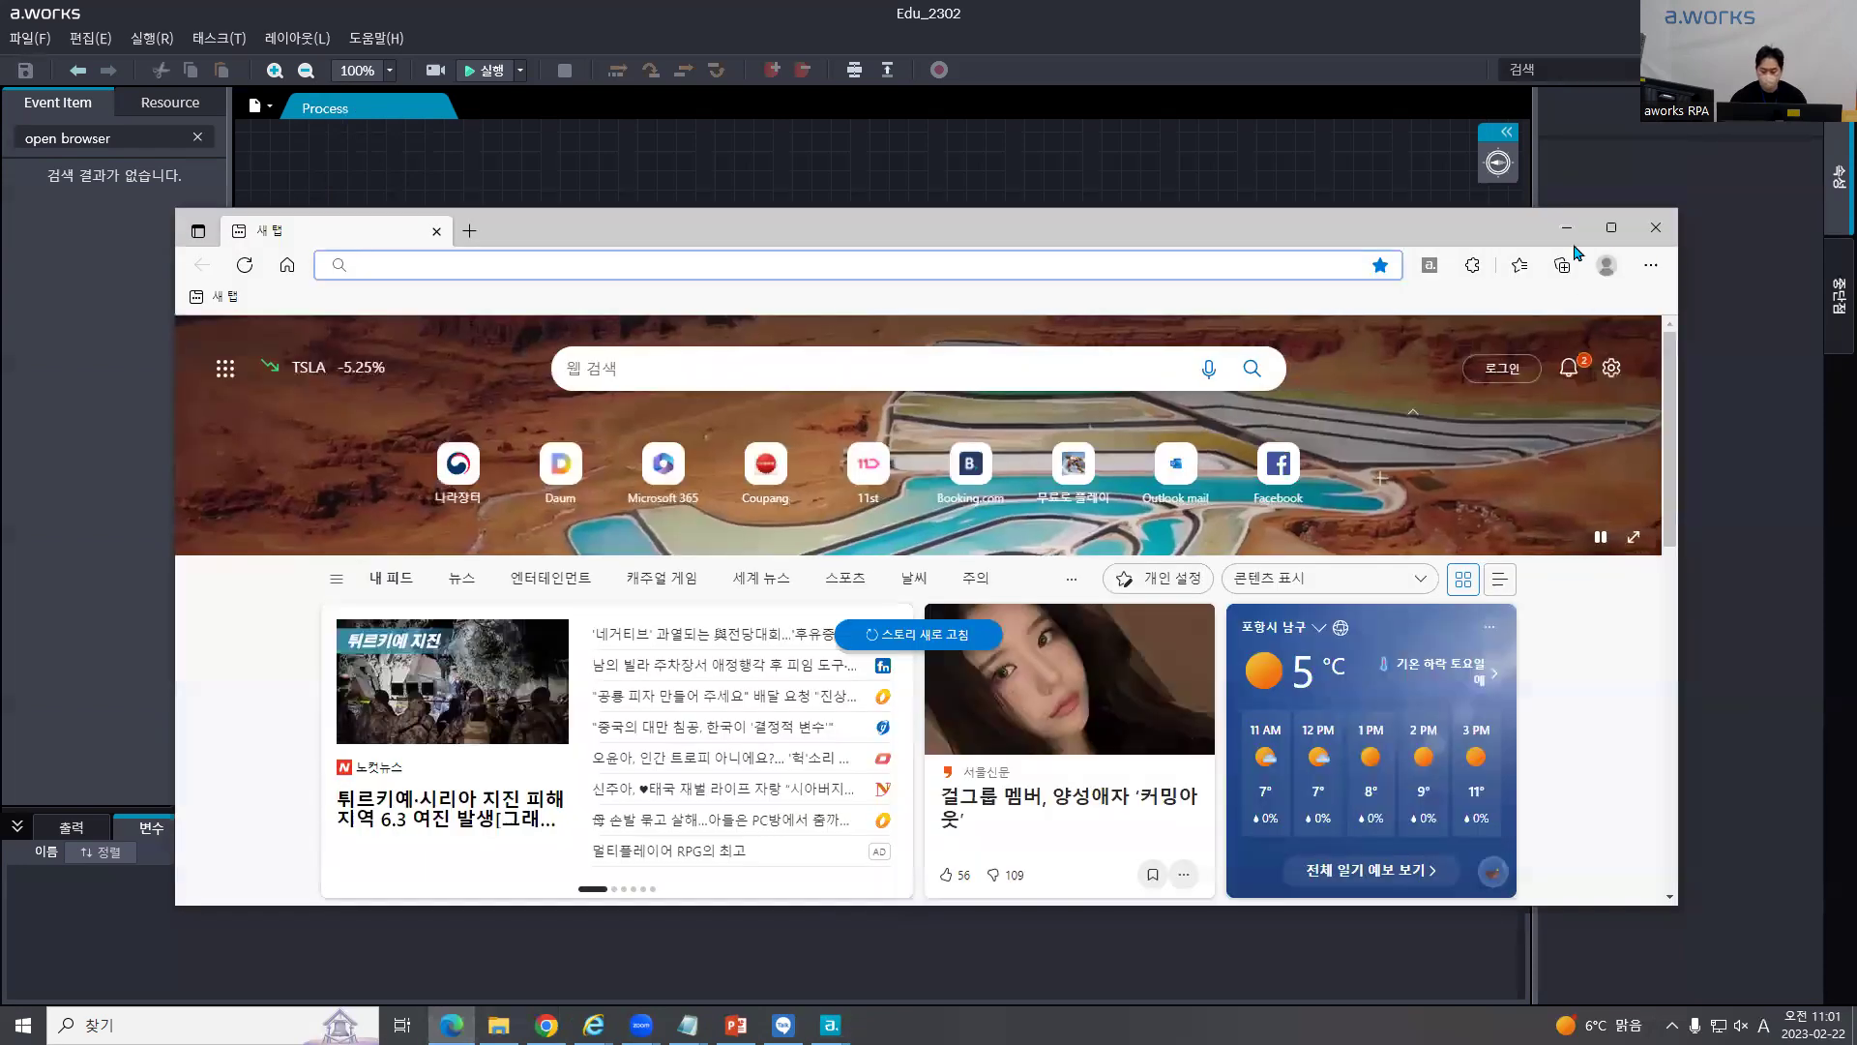
click(1656, 228)
click(547, 1025)
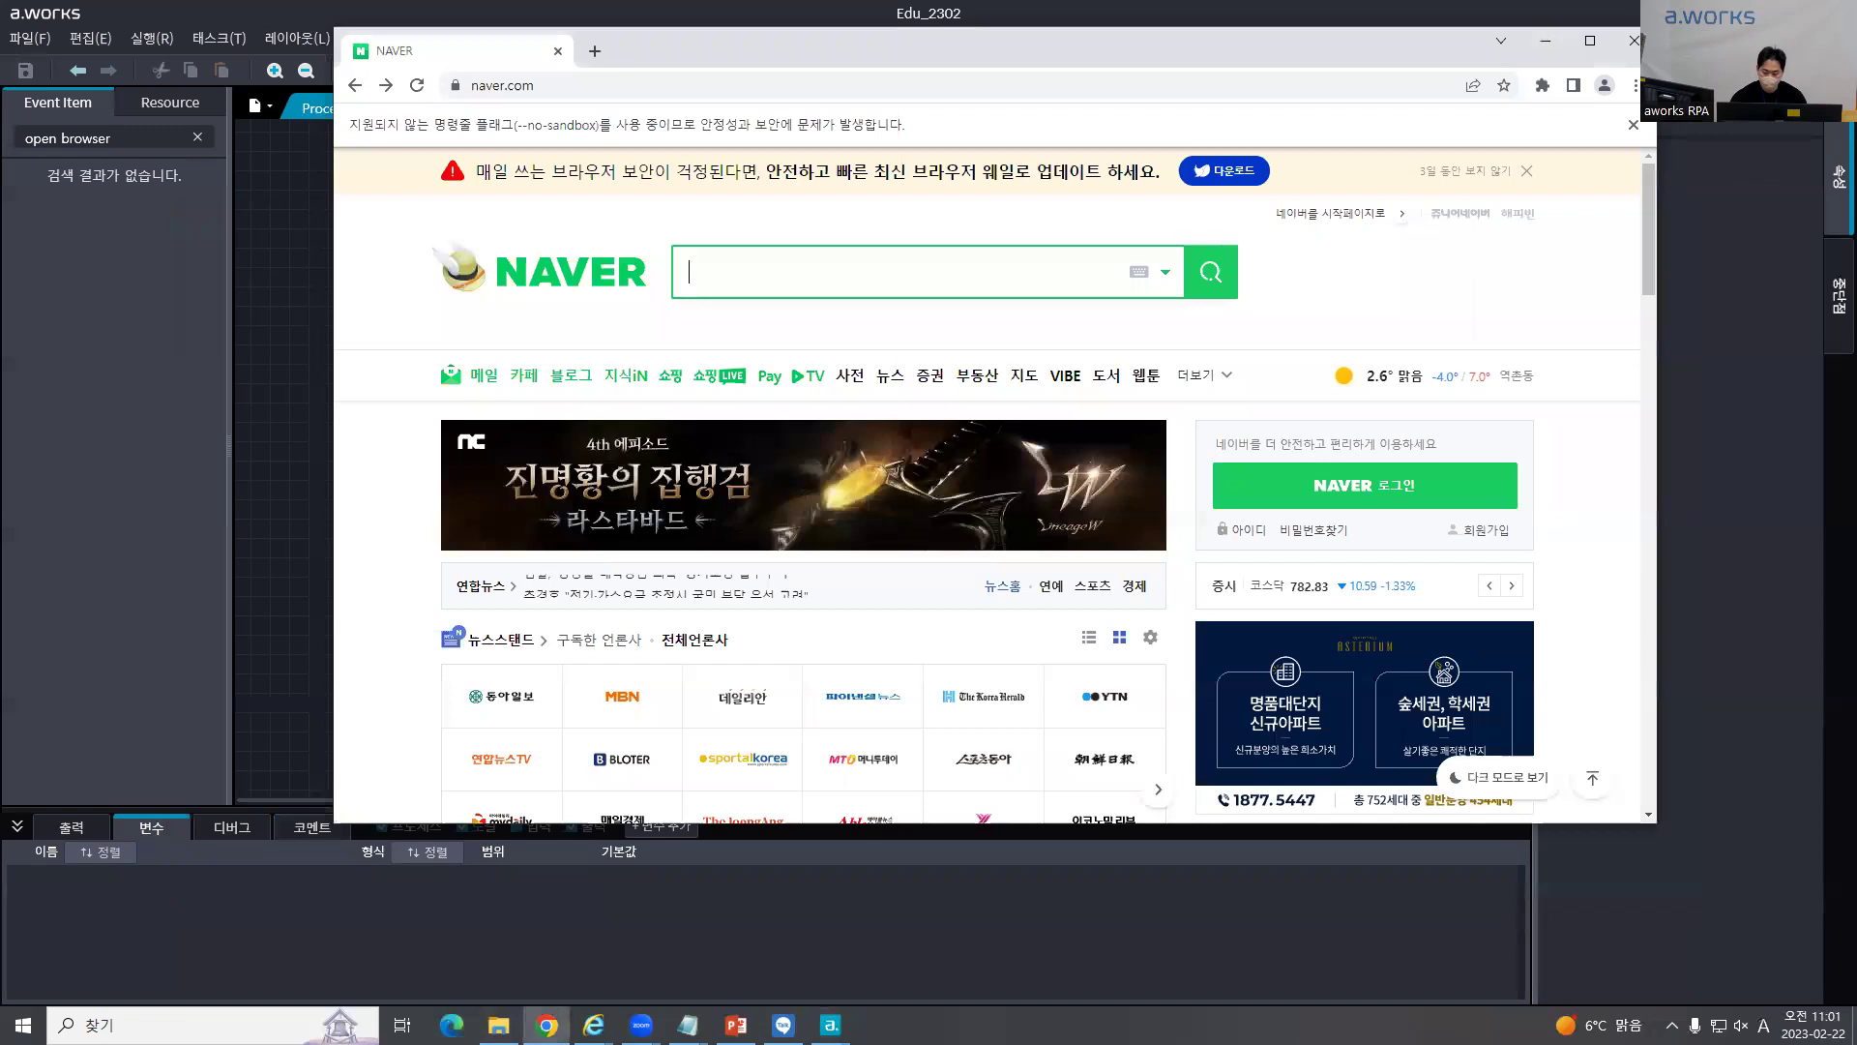
click(1631, 38)
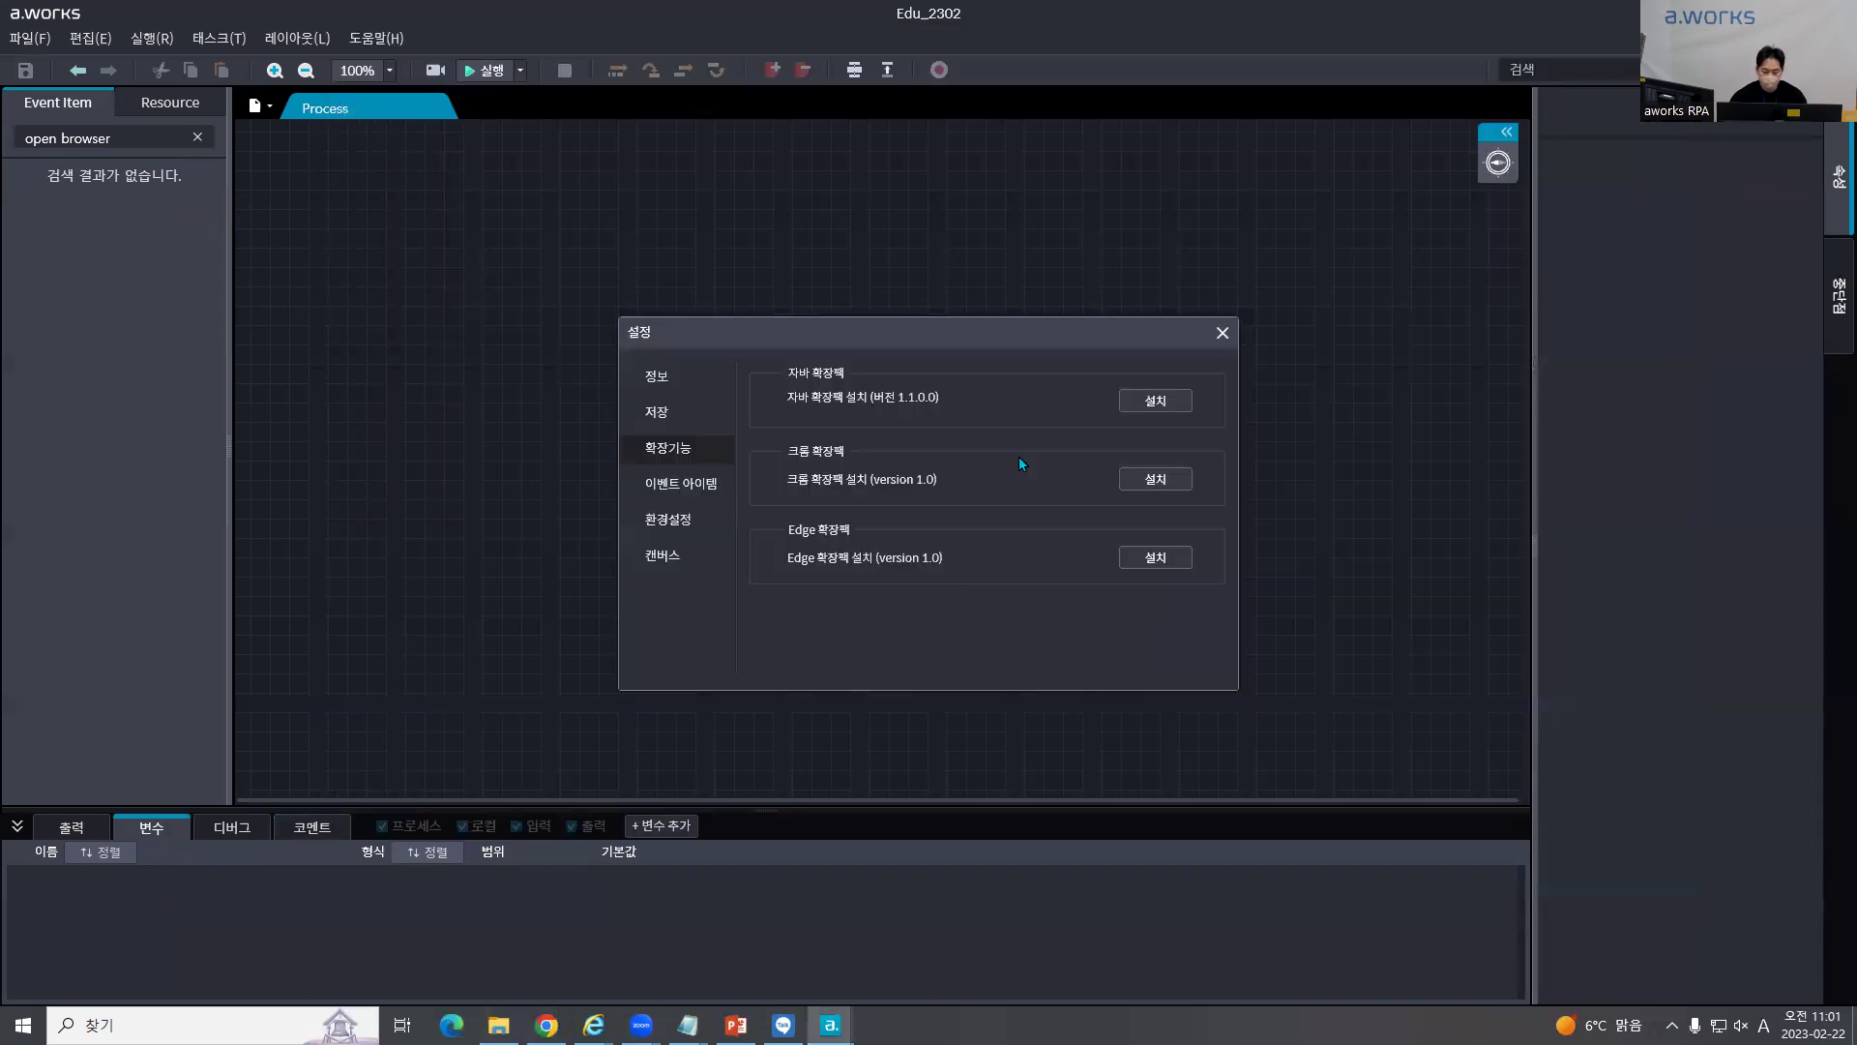
Step: Try to install the Chrome extension pack (크롬 확장팩) from the extension settings
click(1160, 482)
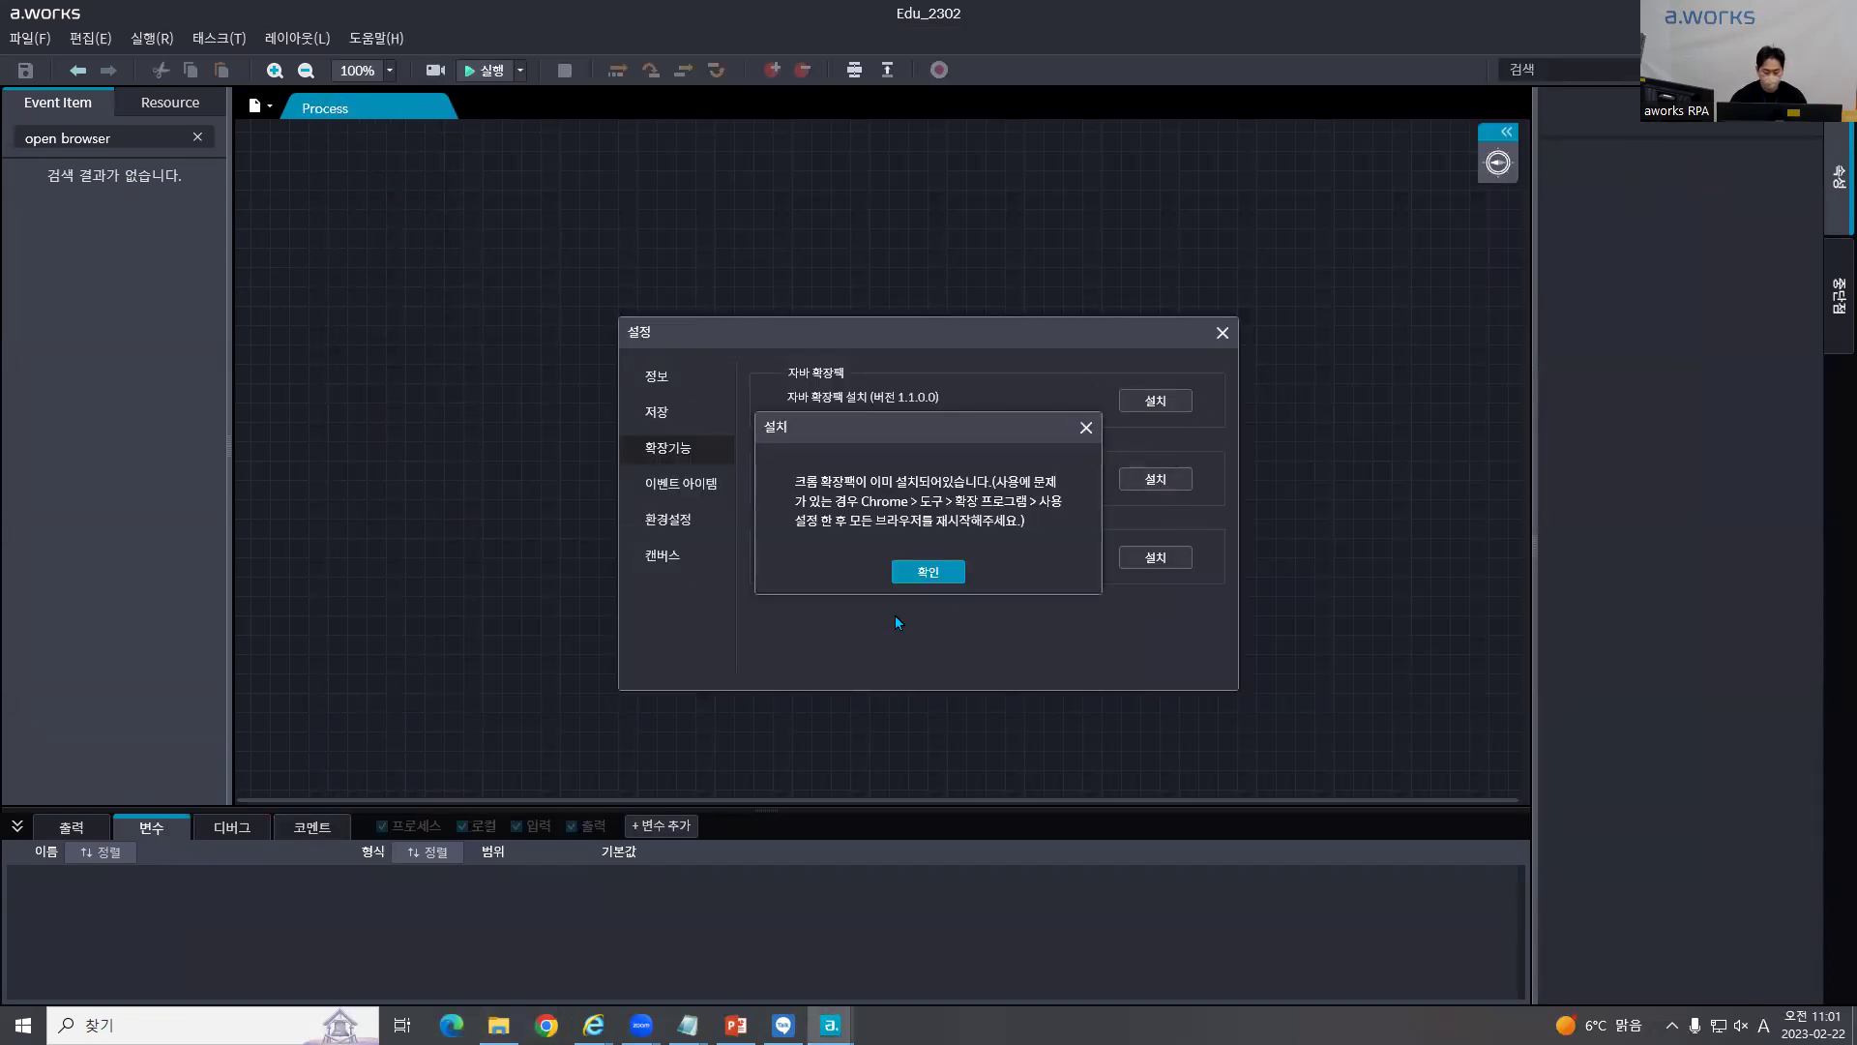
click(928, 573)
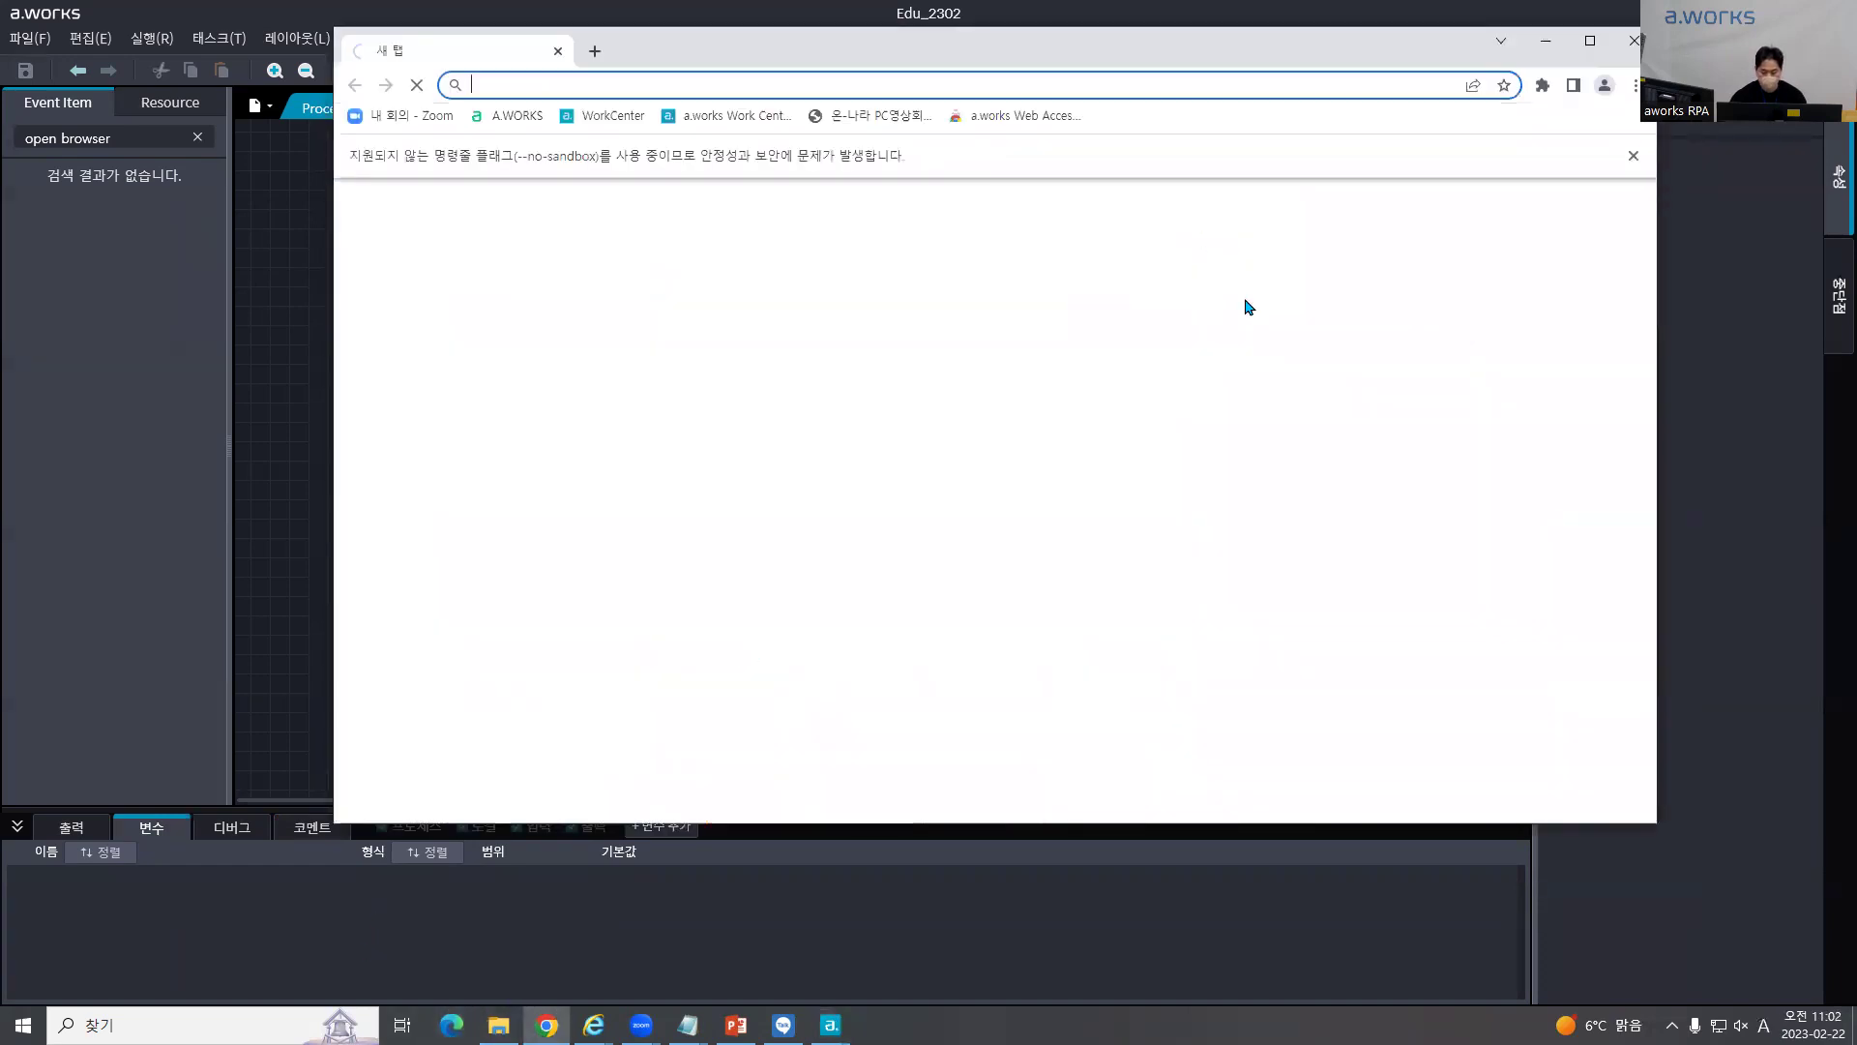
Step: Remove the a.works Web Accessibility extension from Chrome
click(1542, 85)
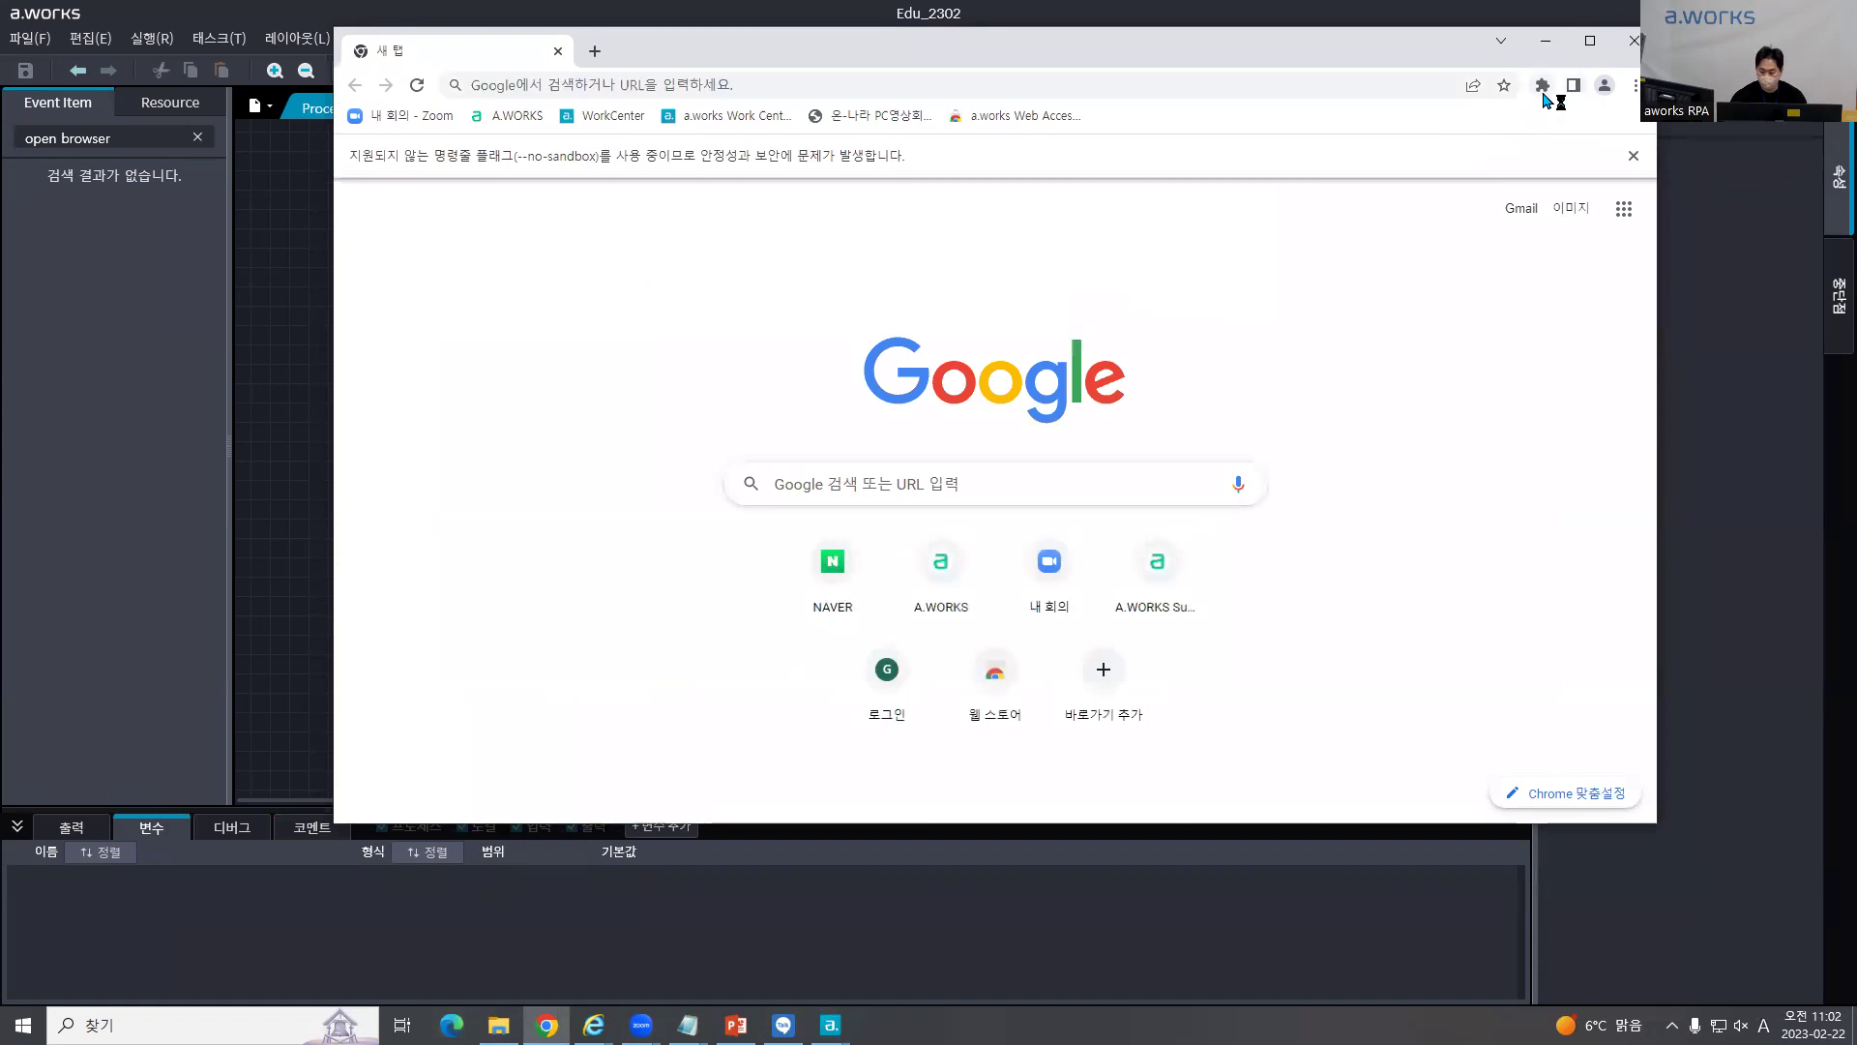
click(1536, 226)
click(1586, 328)
click(1407, 239)
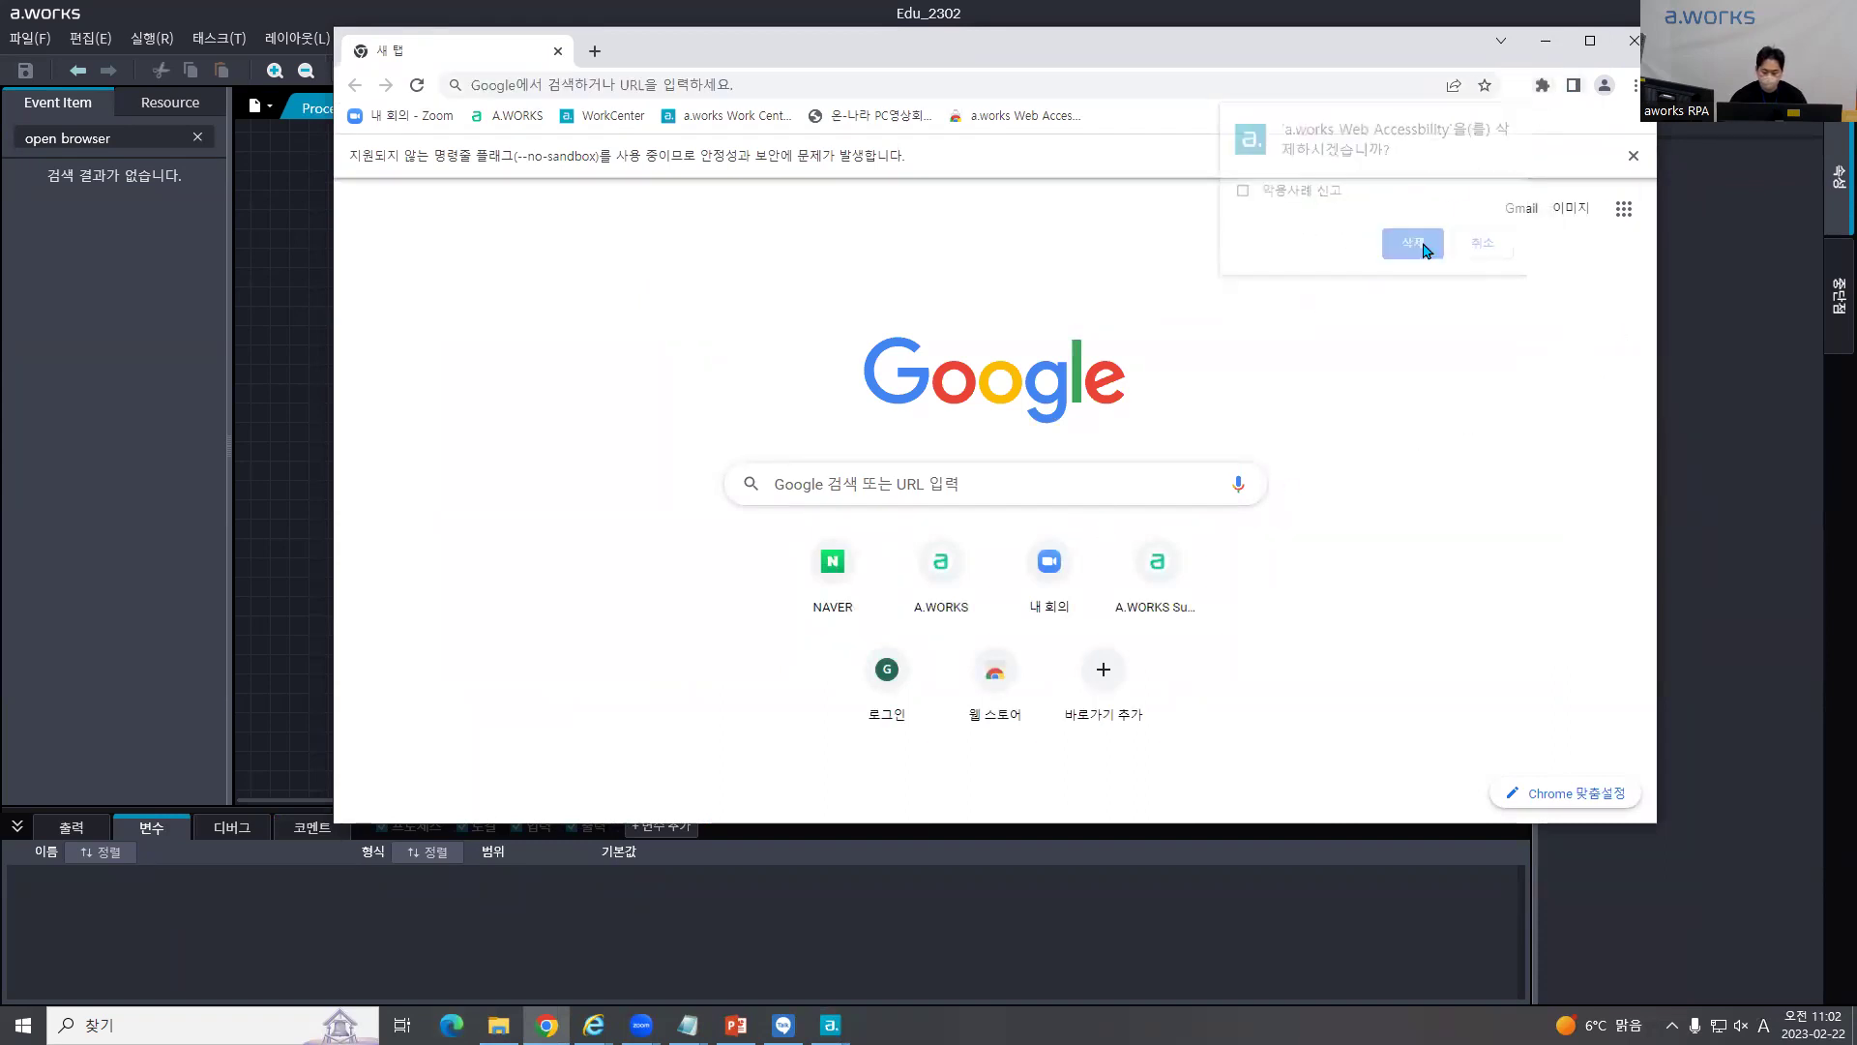
Step: Open Chrome's extension management page (확장 프로그램) to check the installed extensions, and close the browser
click(1636, 85)
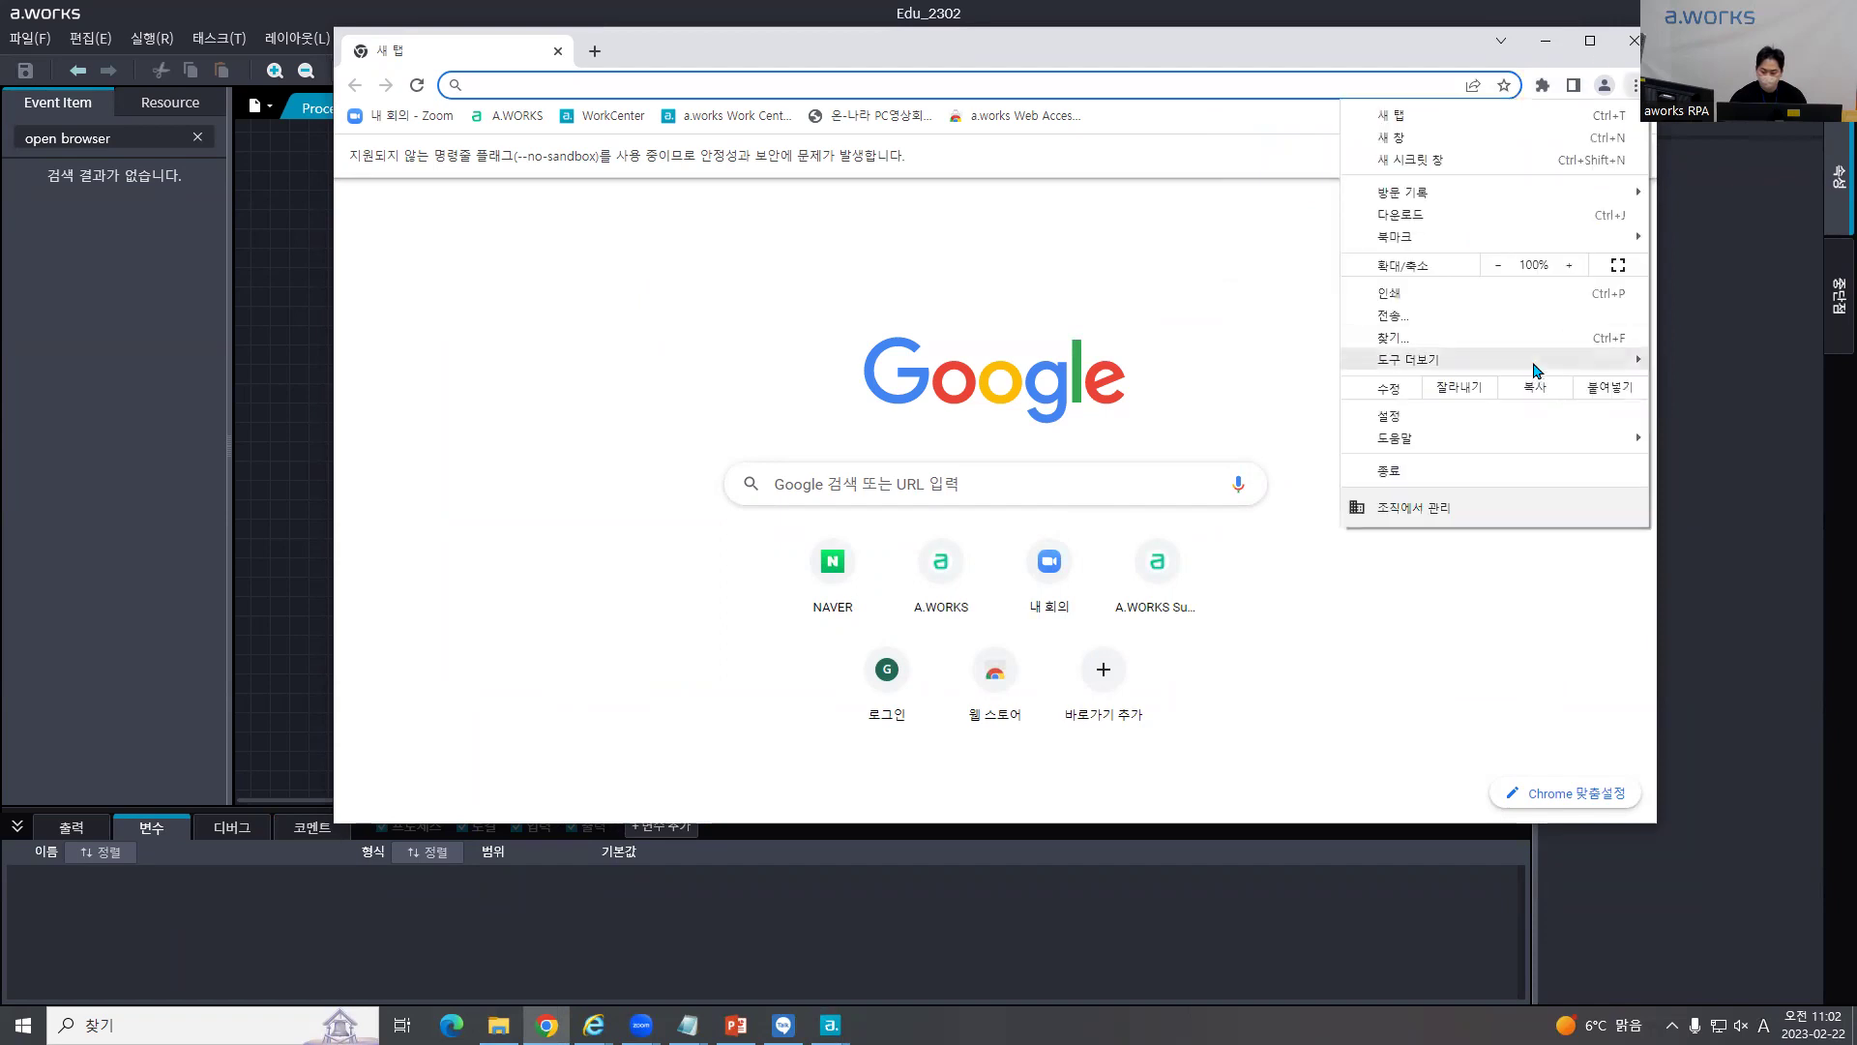
mouse_move(1538, 359)
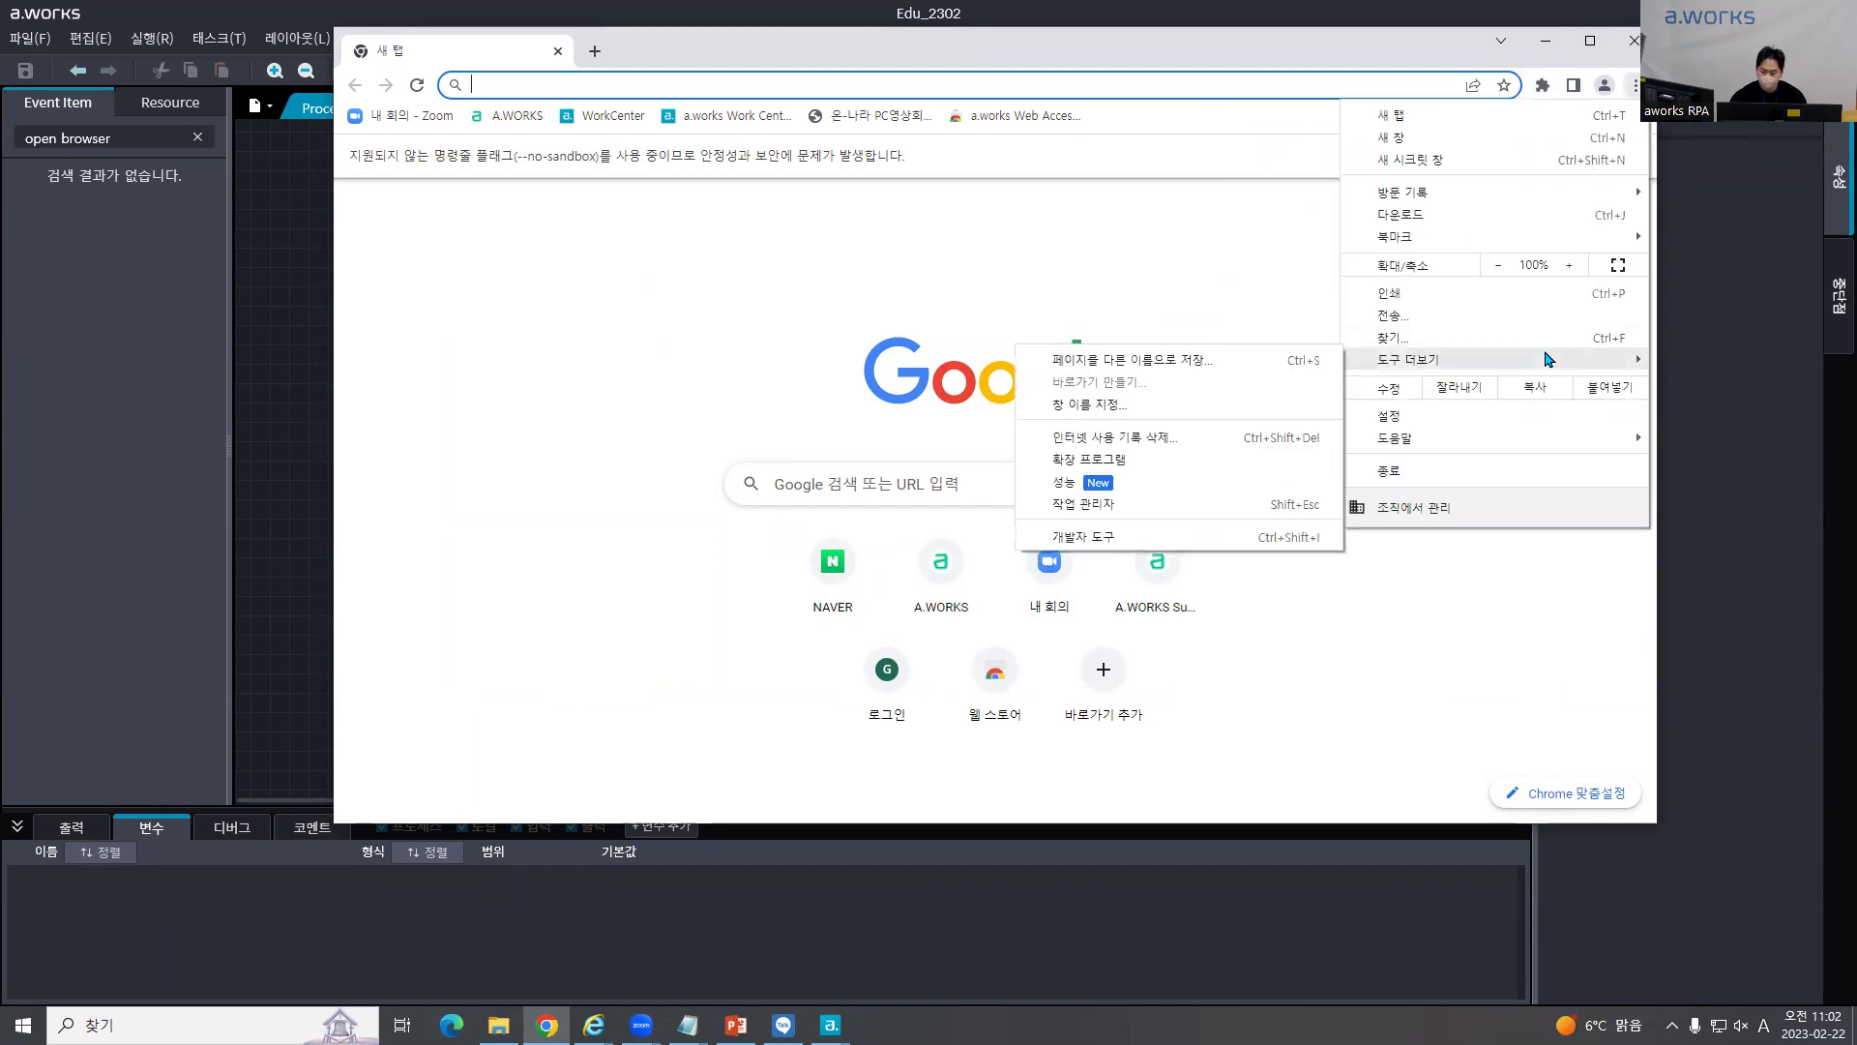
click(1260, 435)
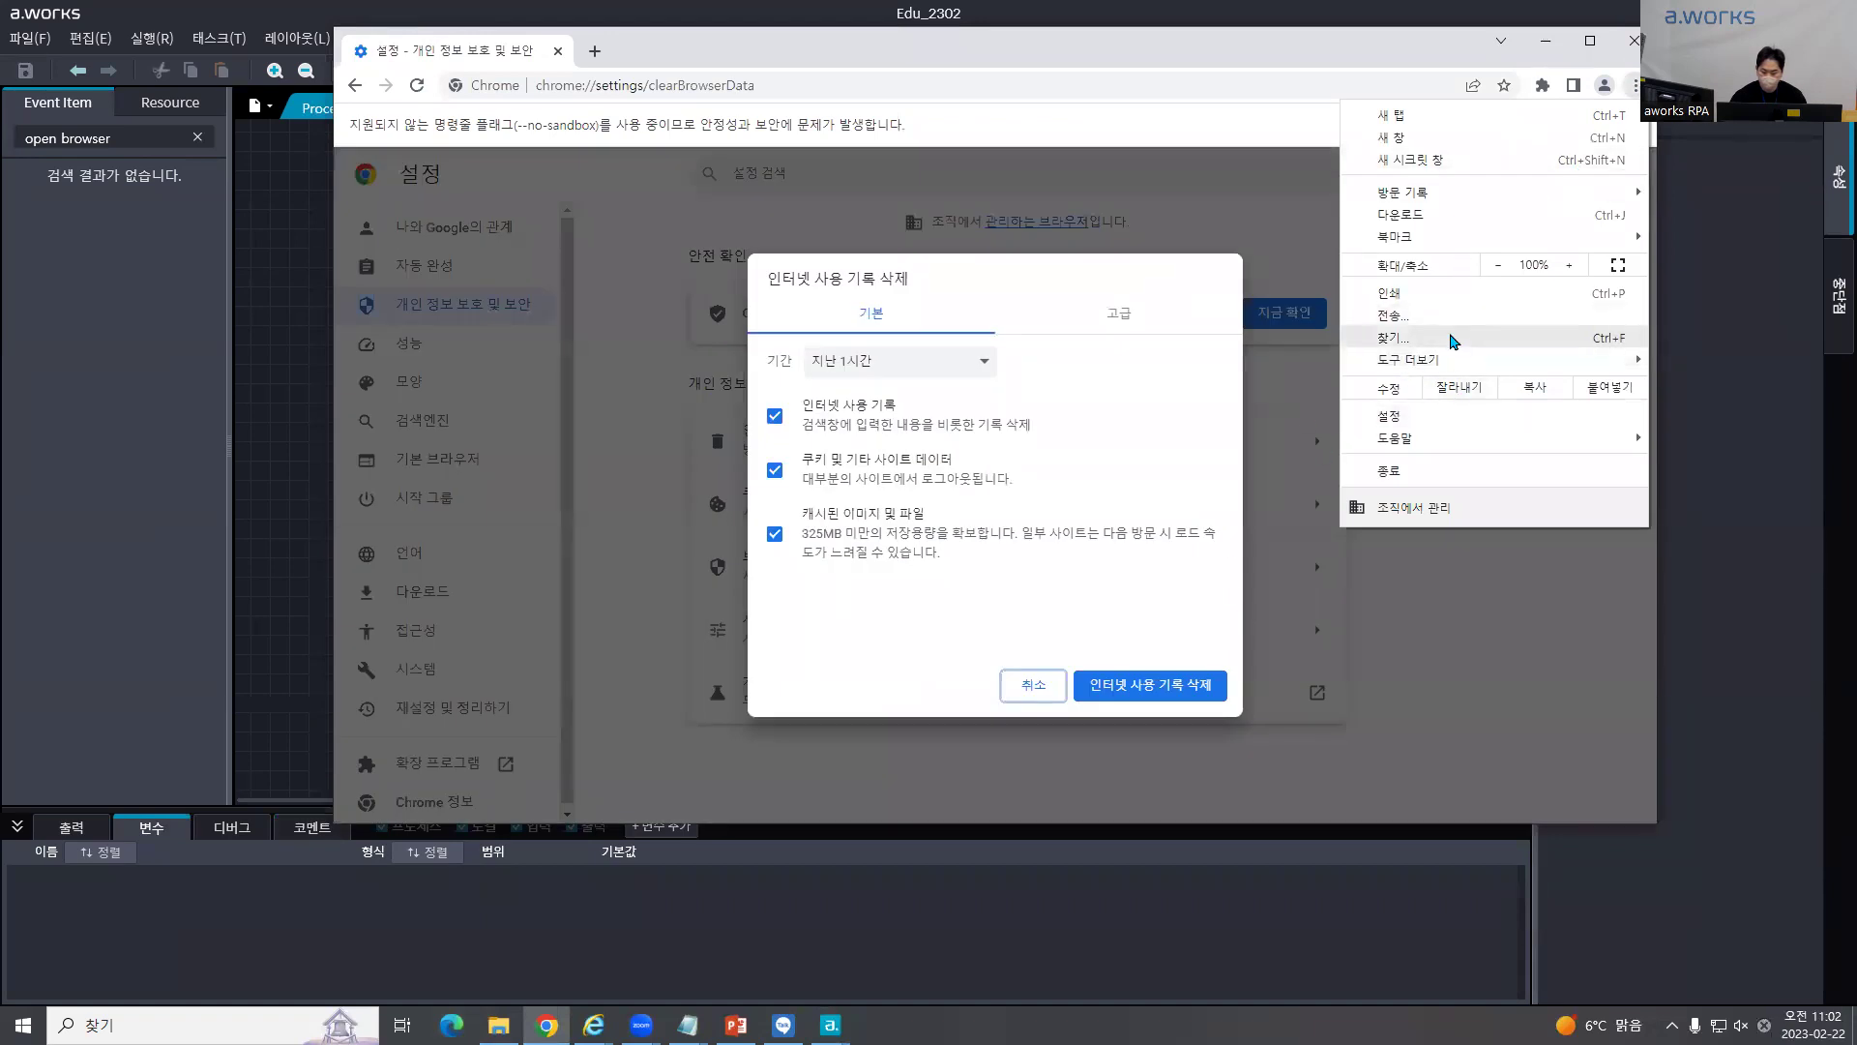
mouse_move(1454, 360)
click(1203, 460)
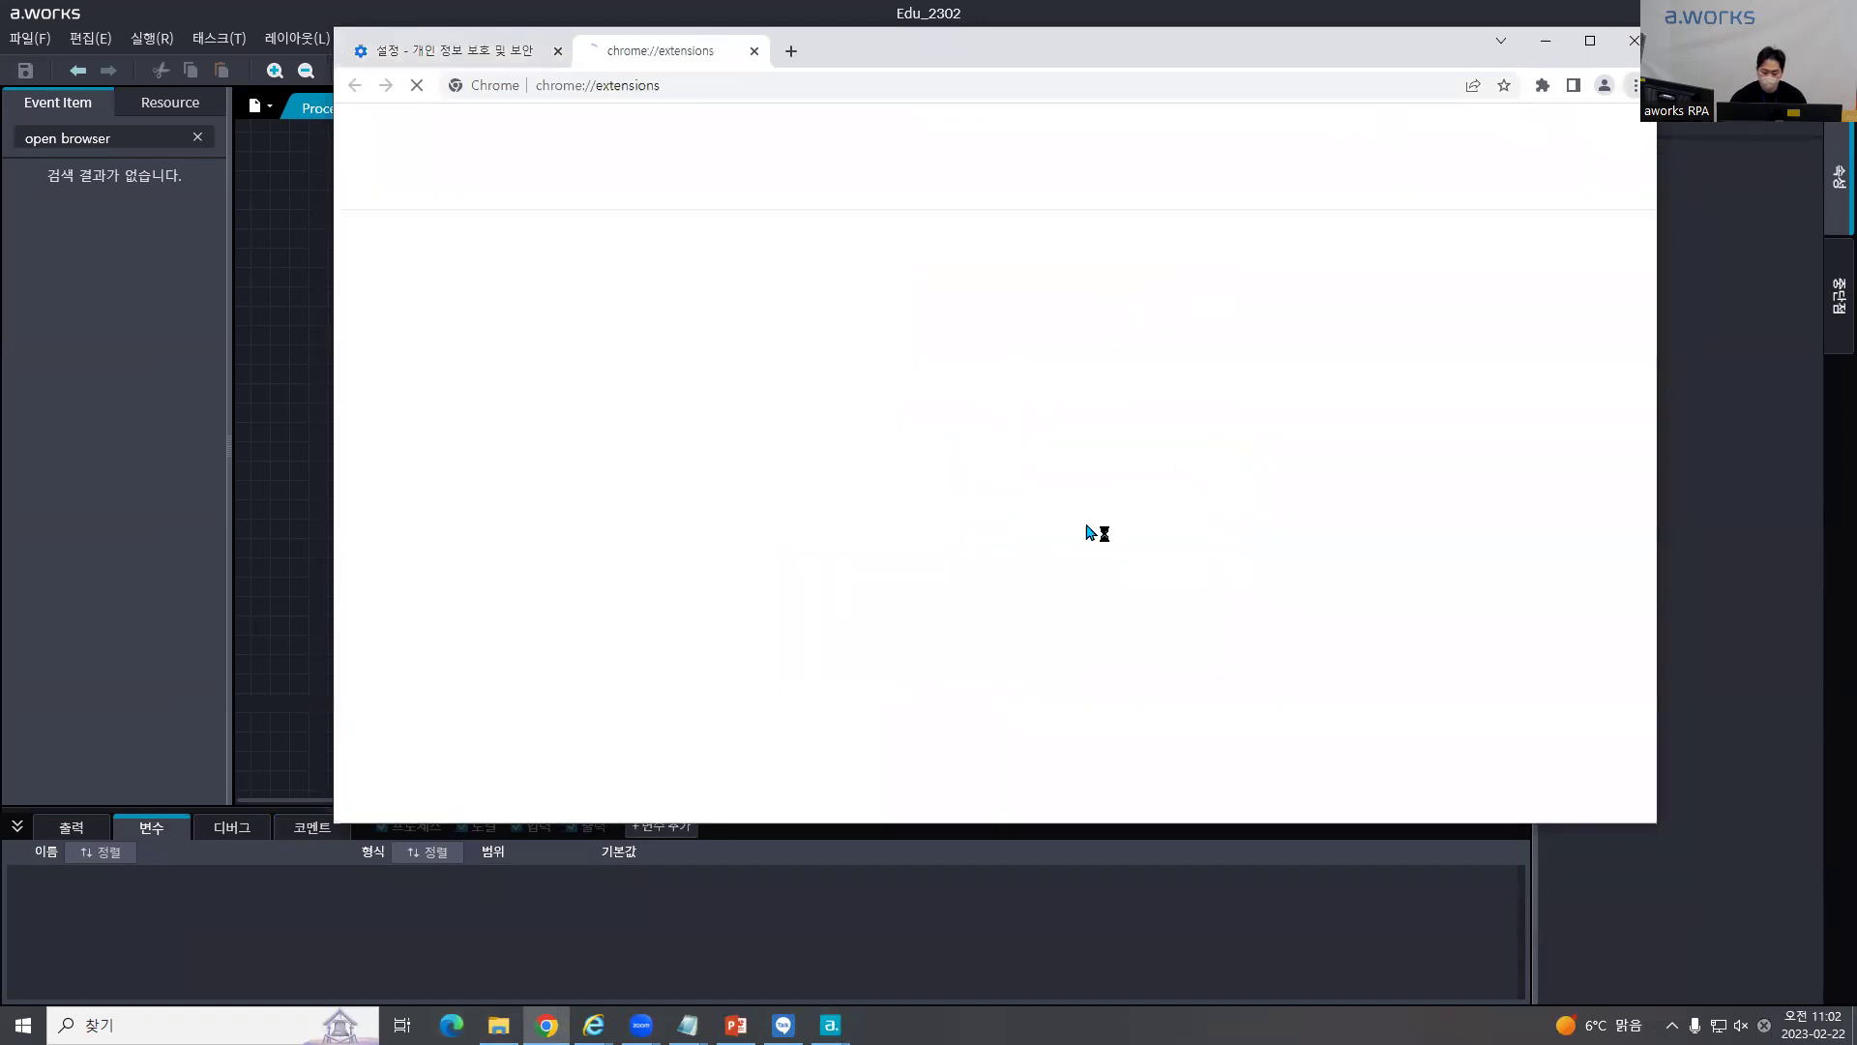
click(1634, 40)
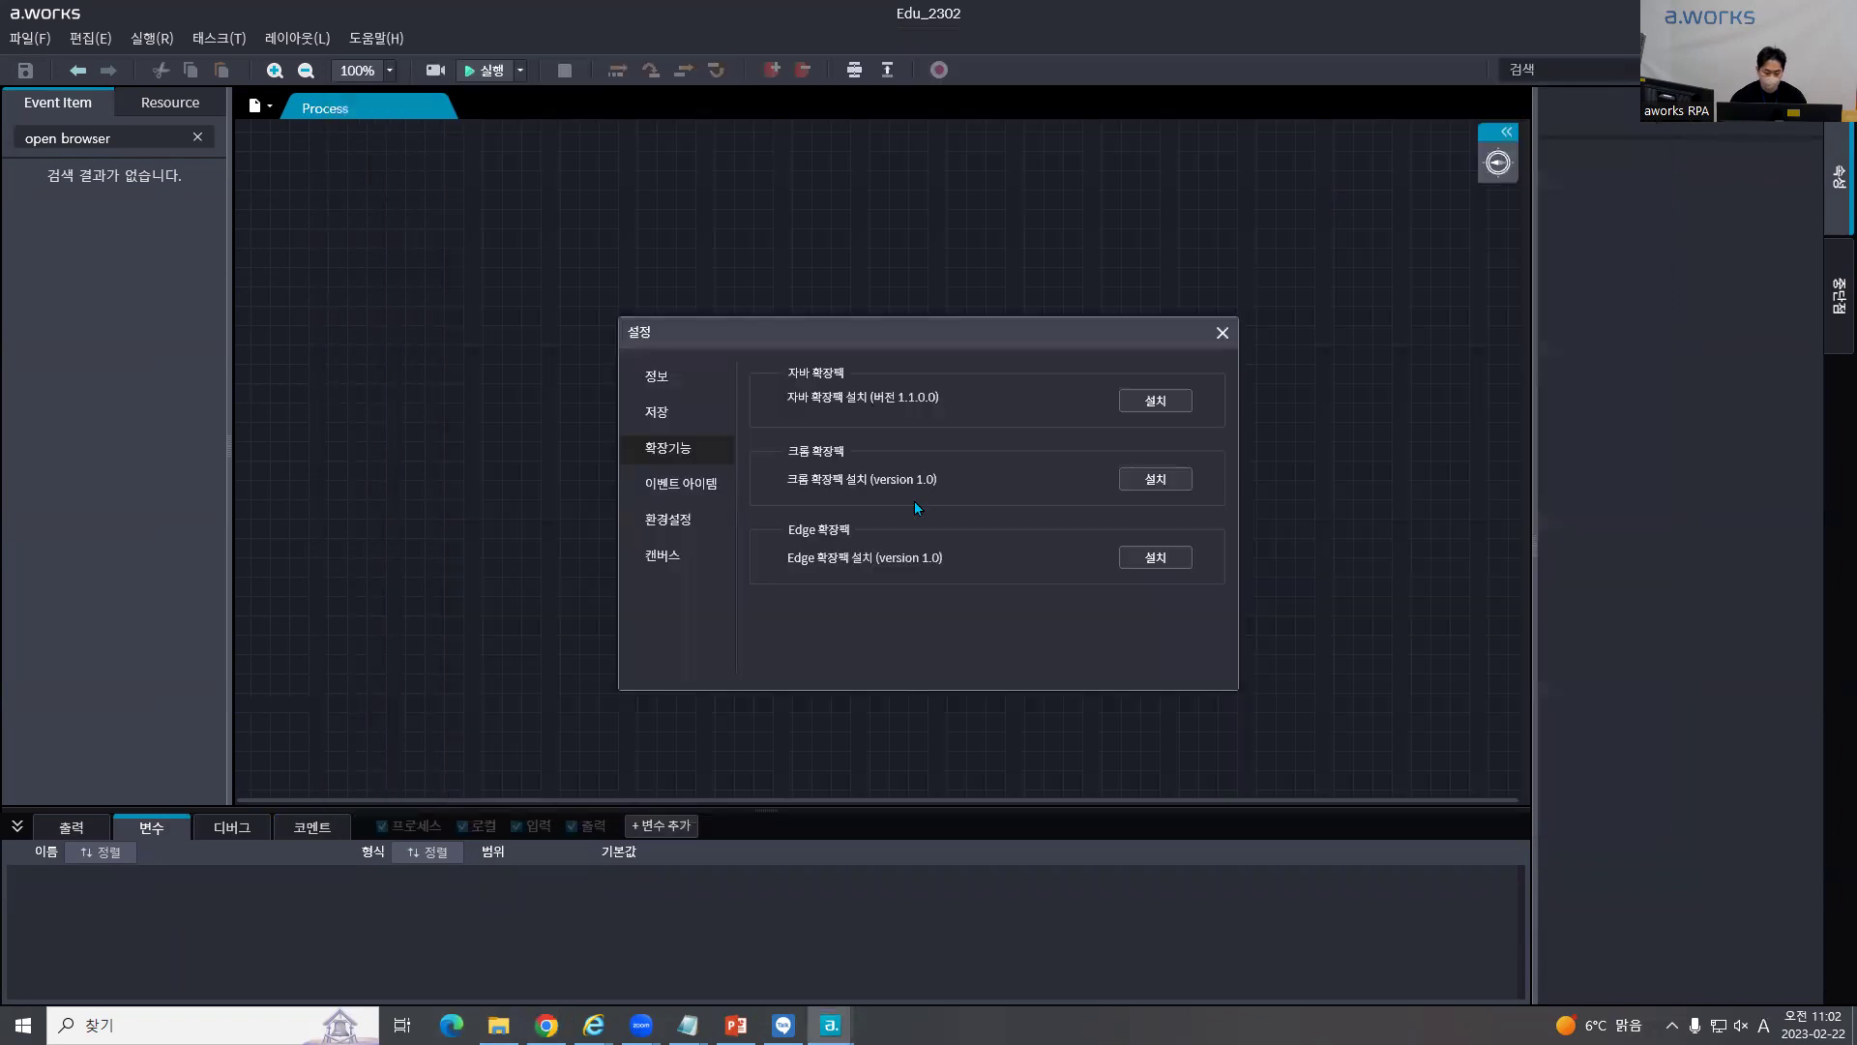
Step: Remove the a.works Web Accessbility for Edge extension from Microsoft Edge, and toggle developer mode (개발자 모드) off and back on
click(451, 1025)
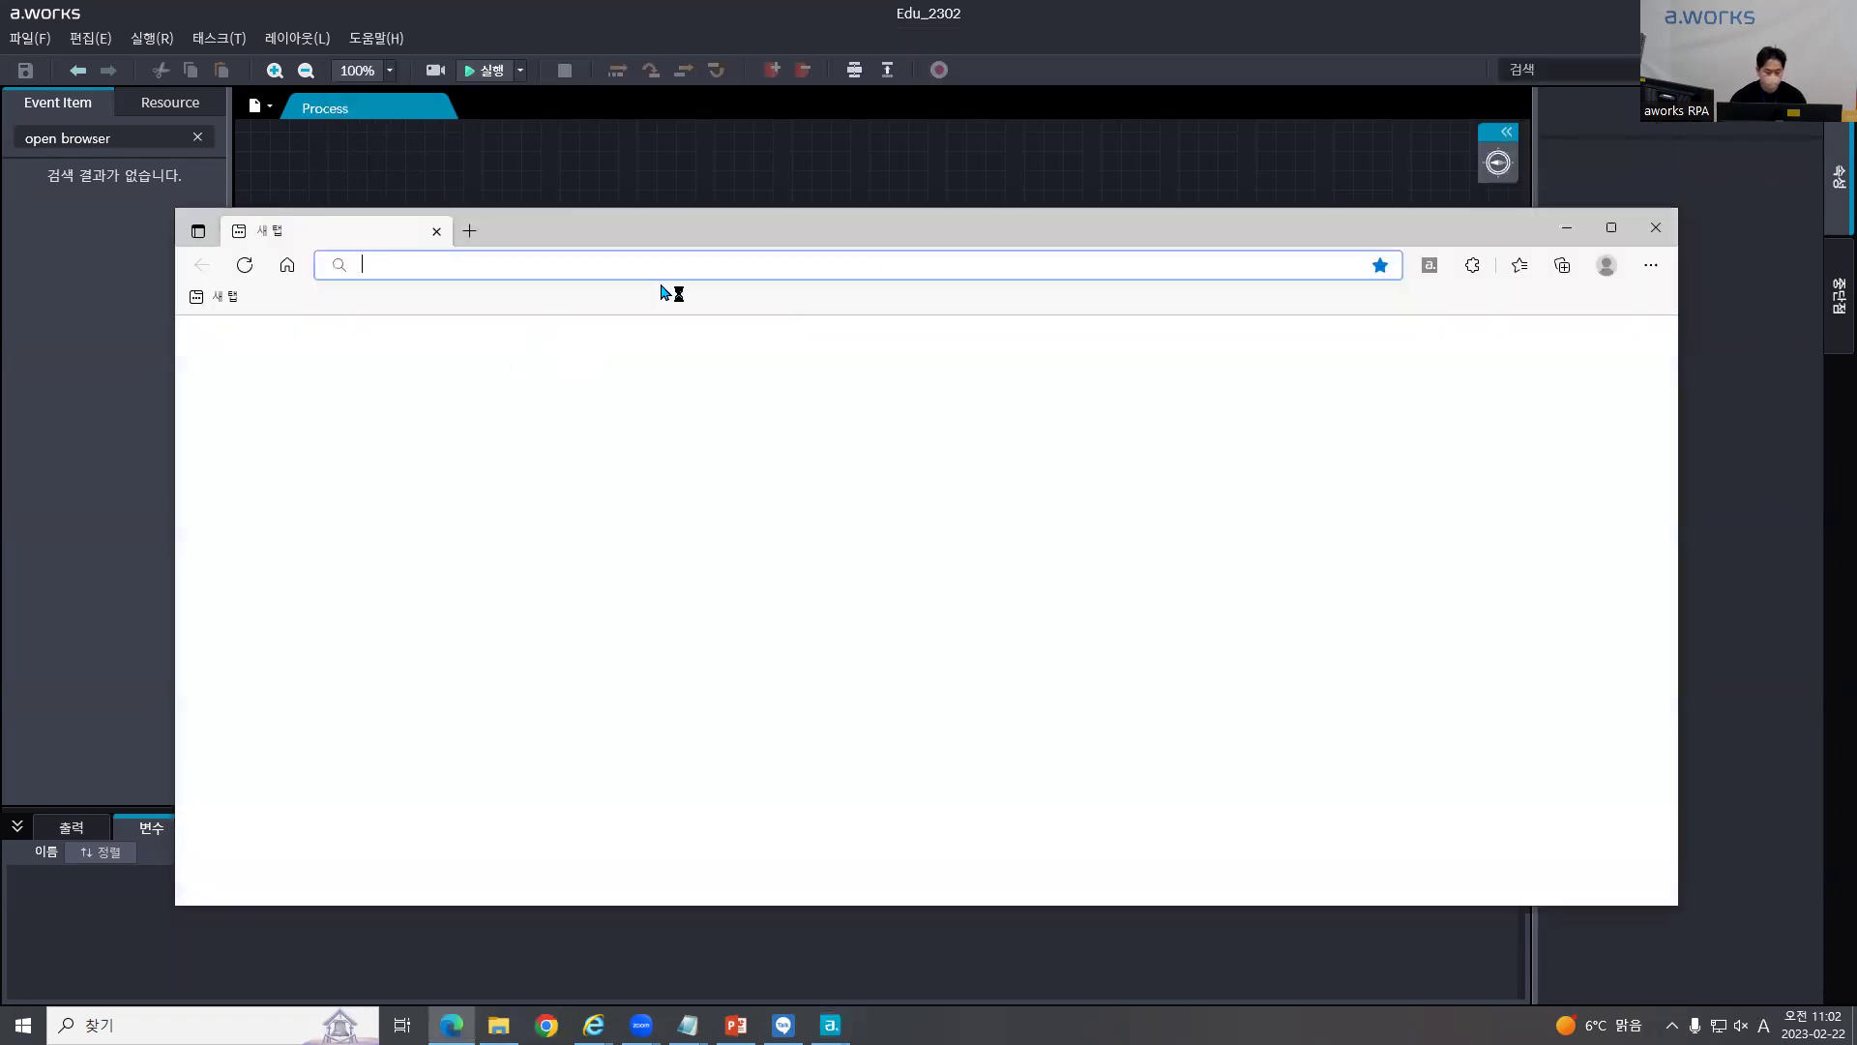
right_click(1427, 266)
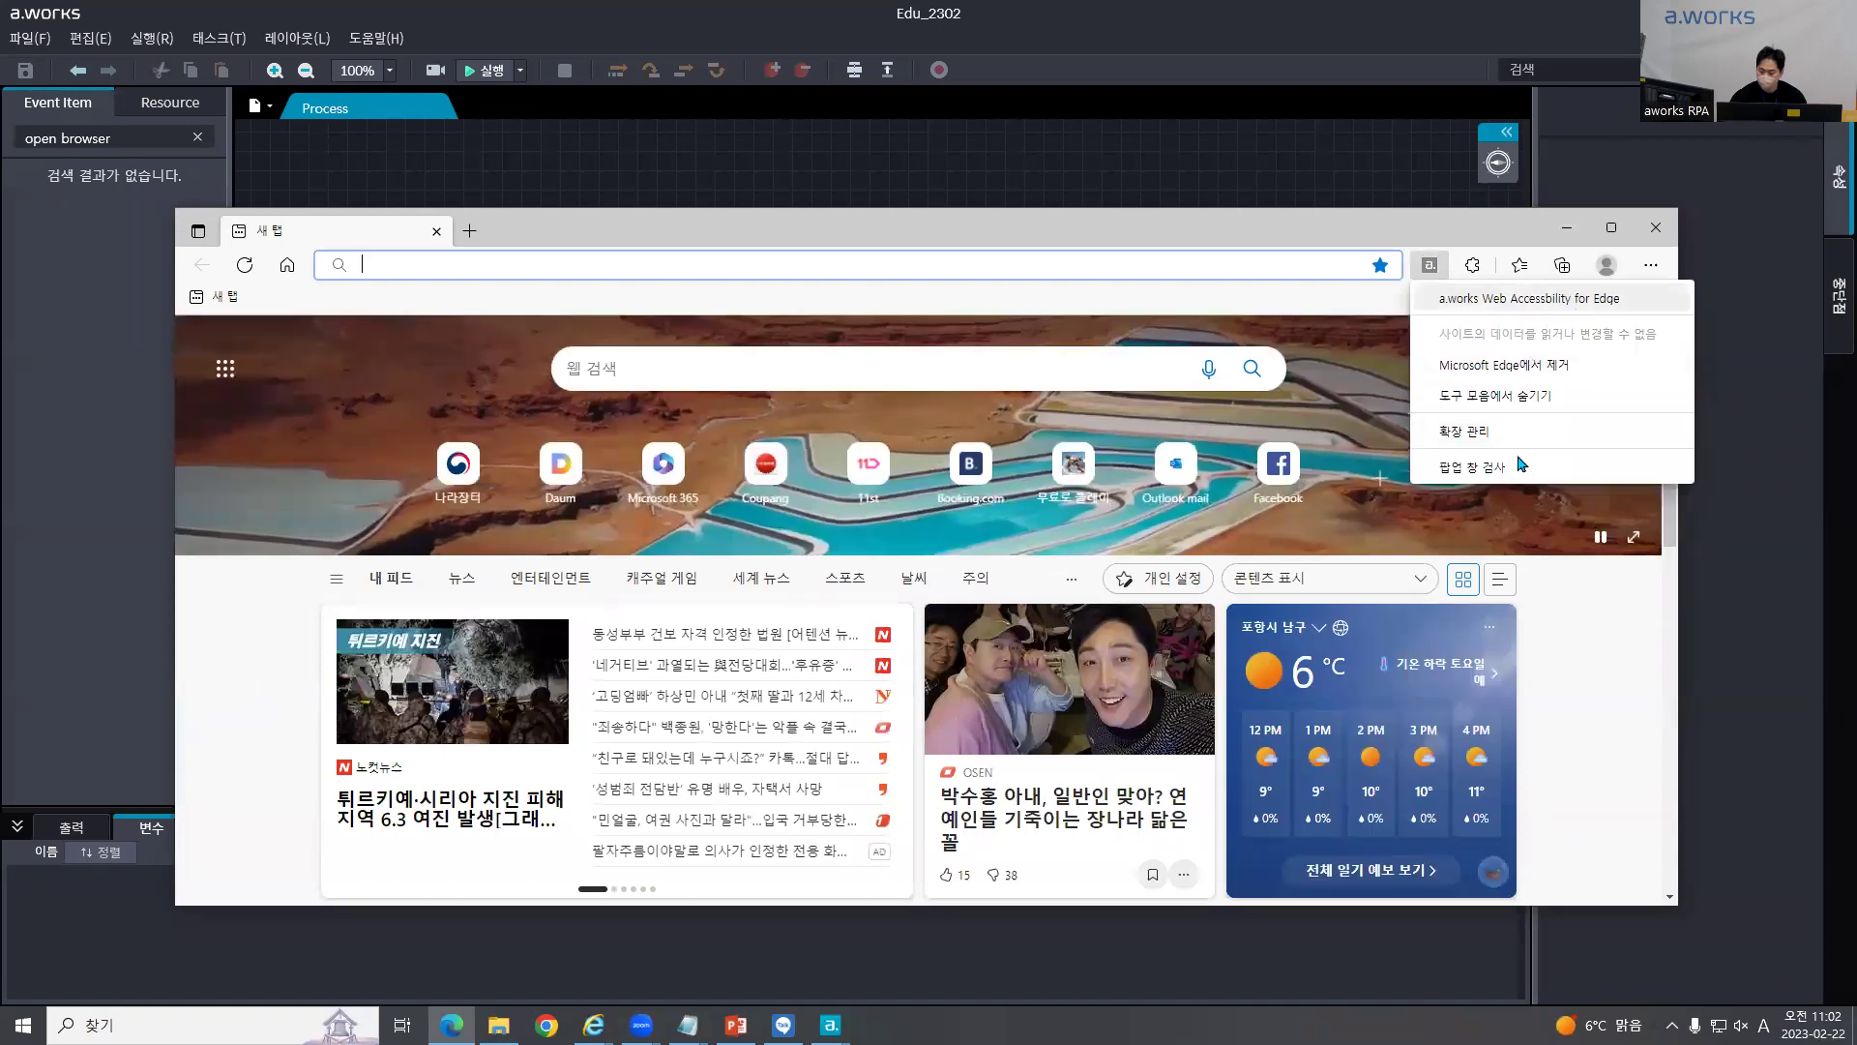
click(1520, 434)
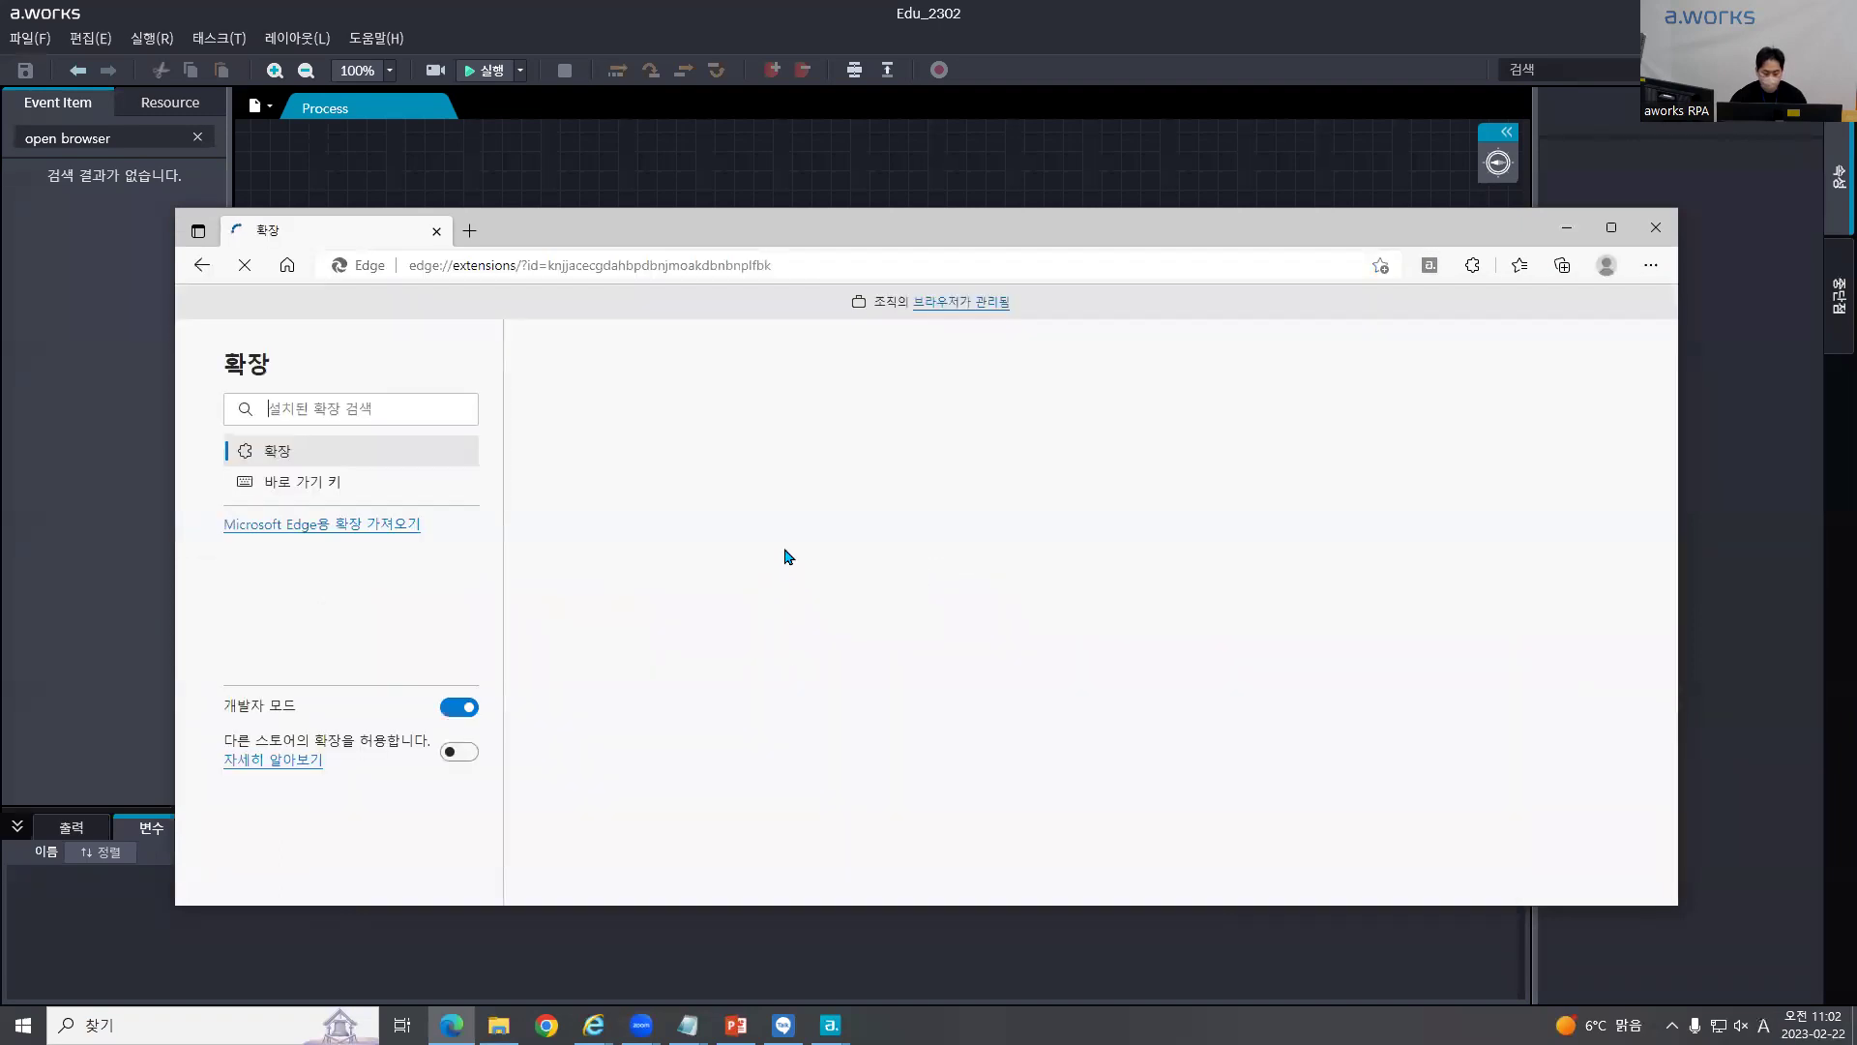
scroll(810, 603, down, 3)
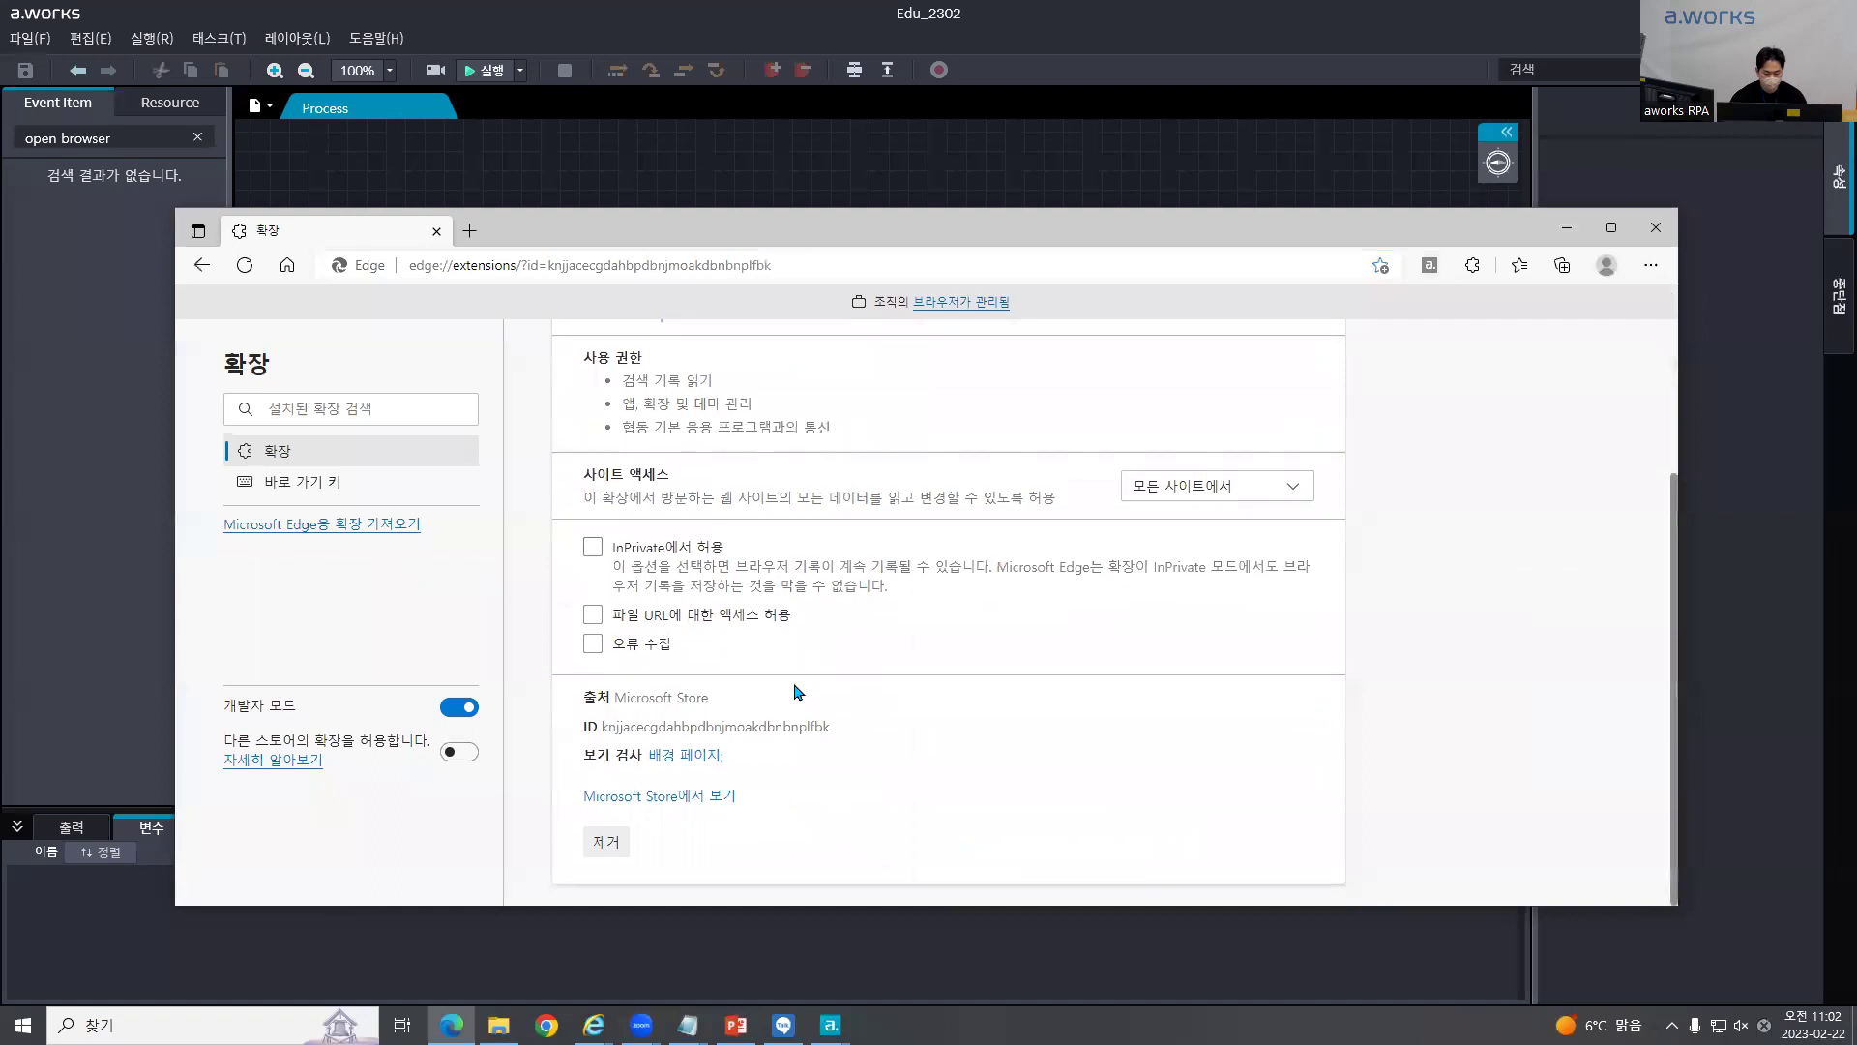
click(607, 842)
click(1340, 422)
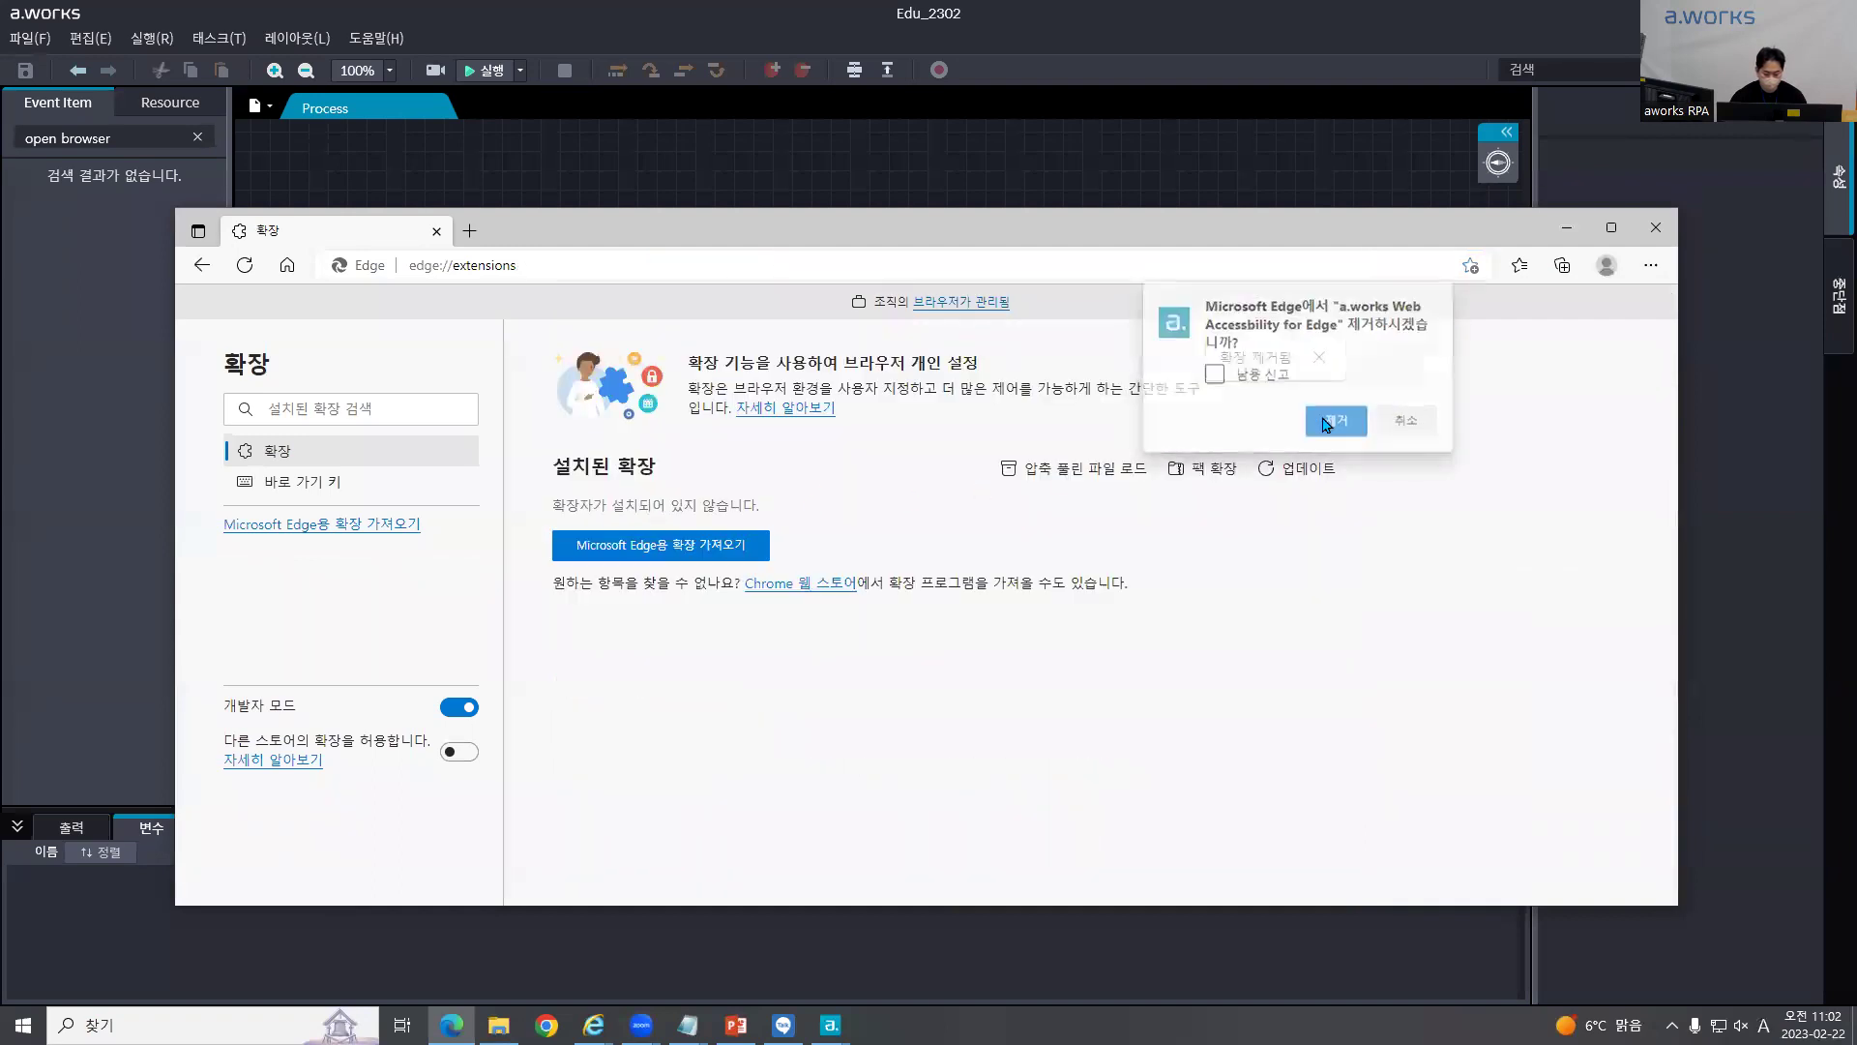
click(460, 710)
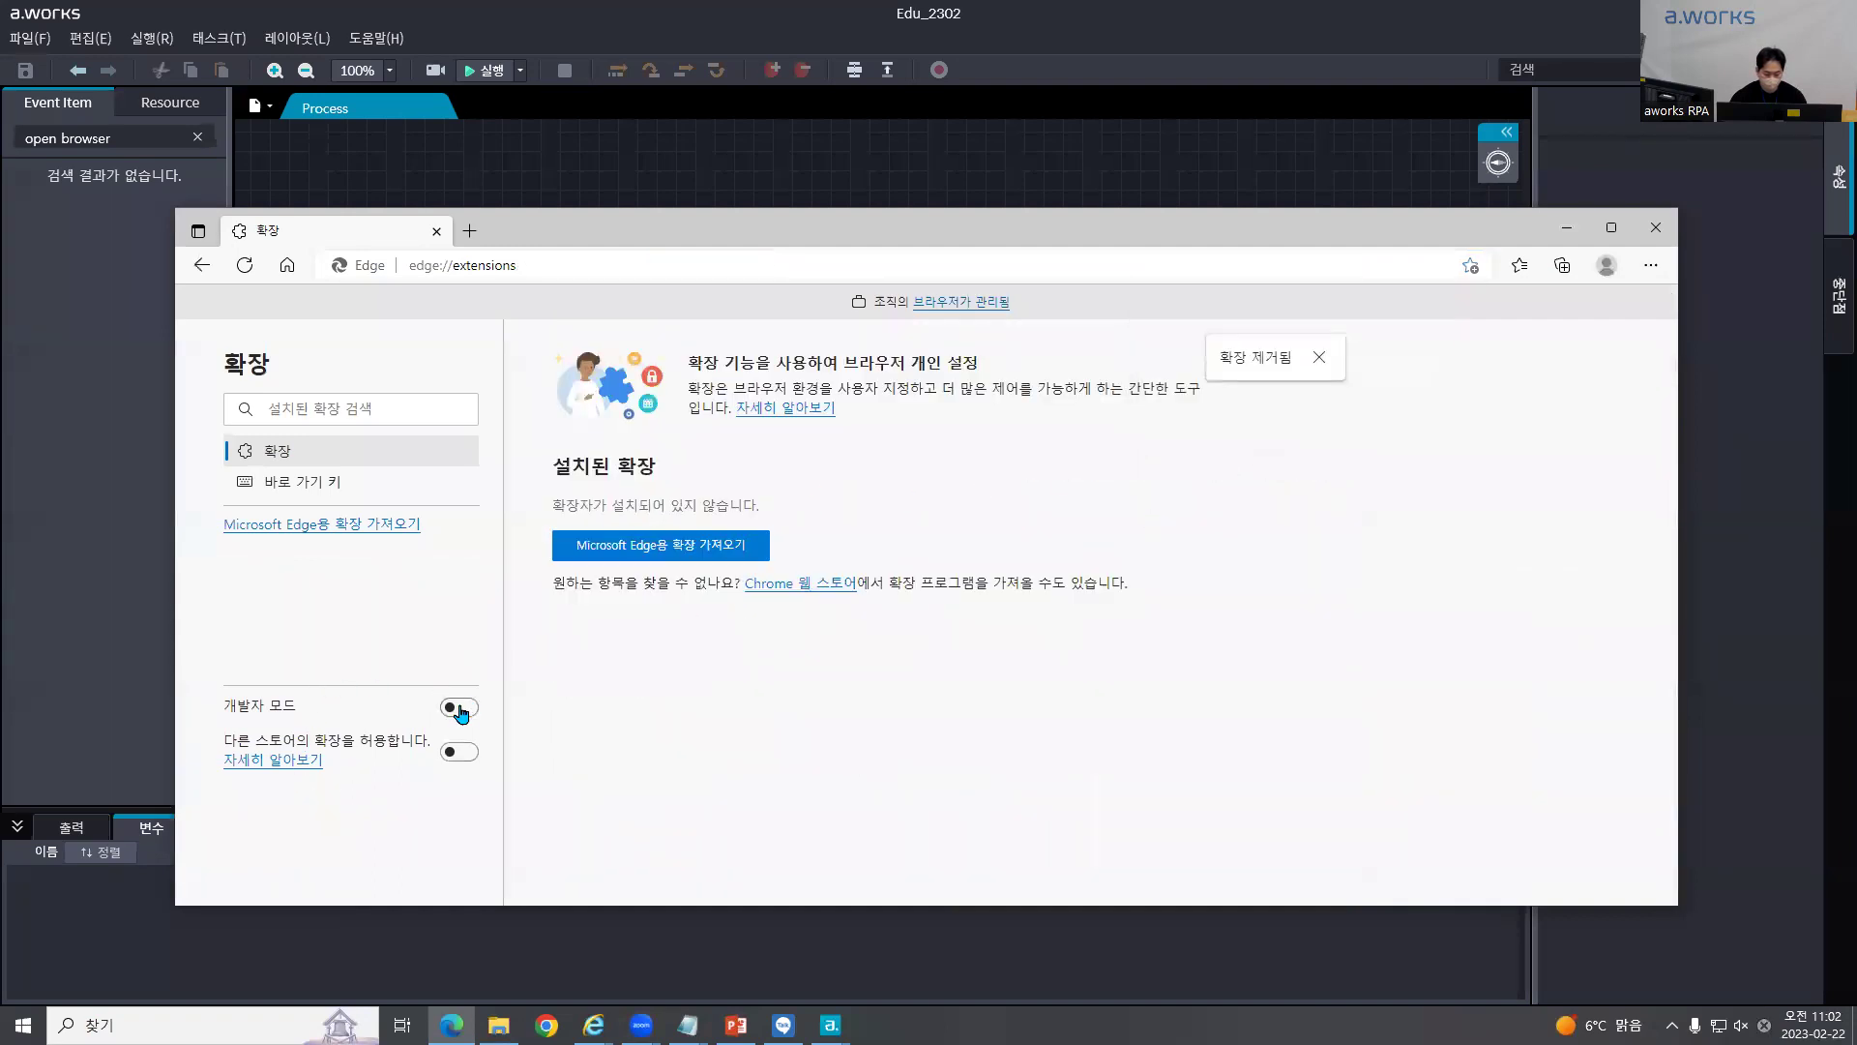
click(459, 709)
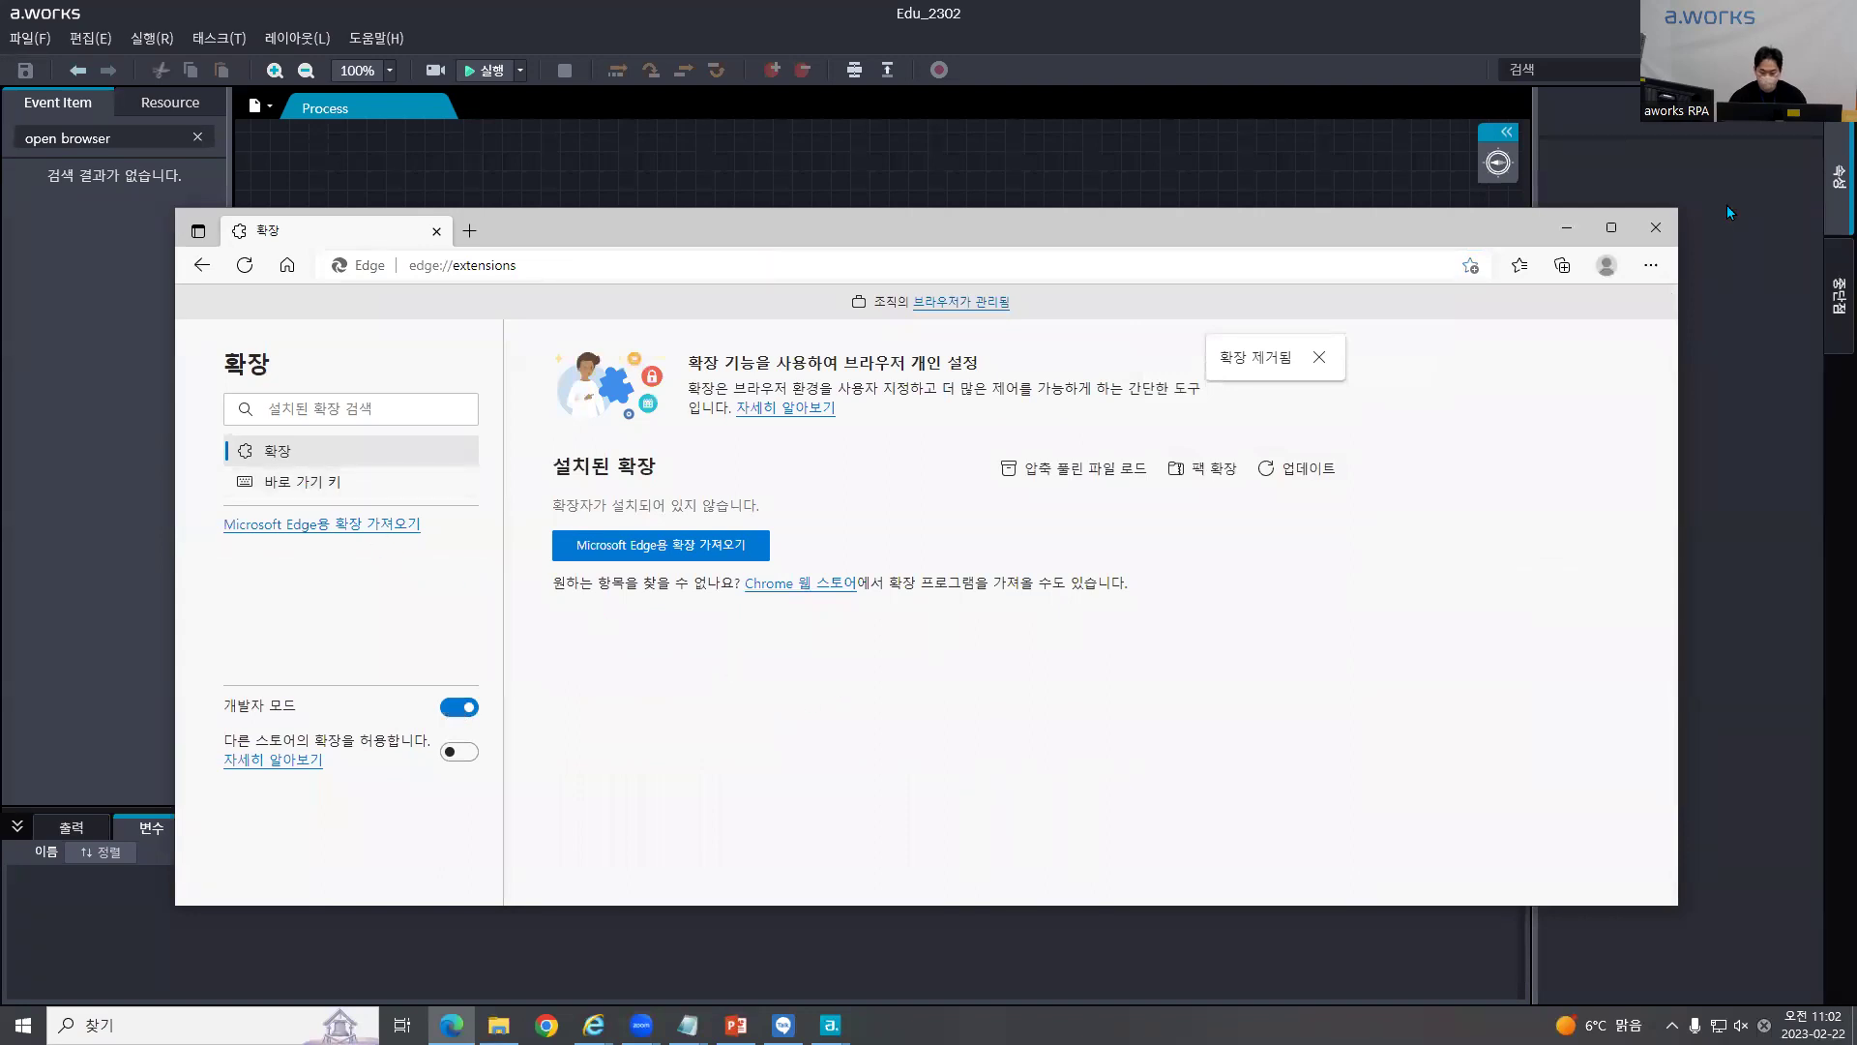
Step: Visit naver.com in Edge, check the extension management page (확장 관리) from there, and close the browser
click(795, 269)
text(naver)
key(Return)
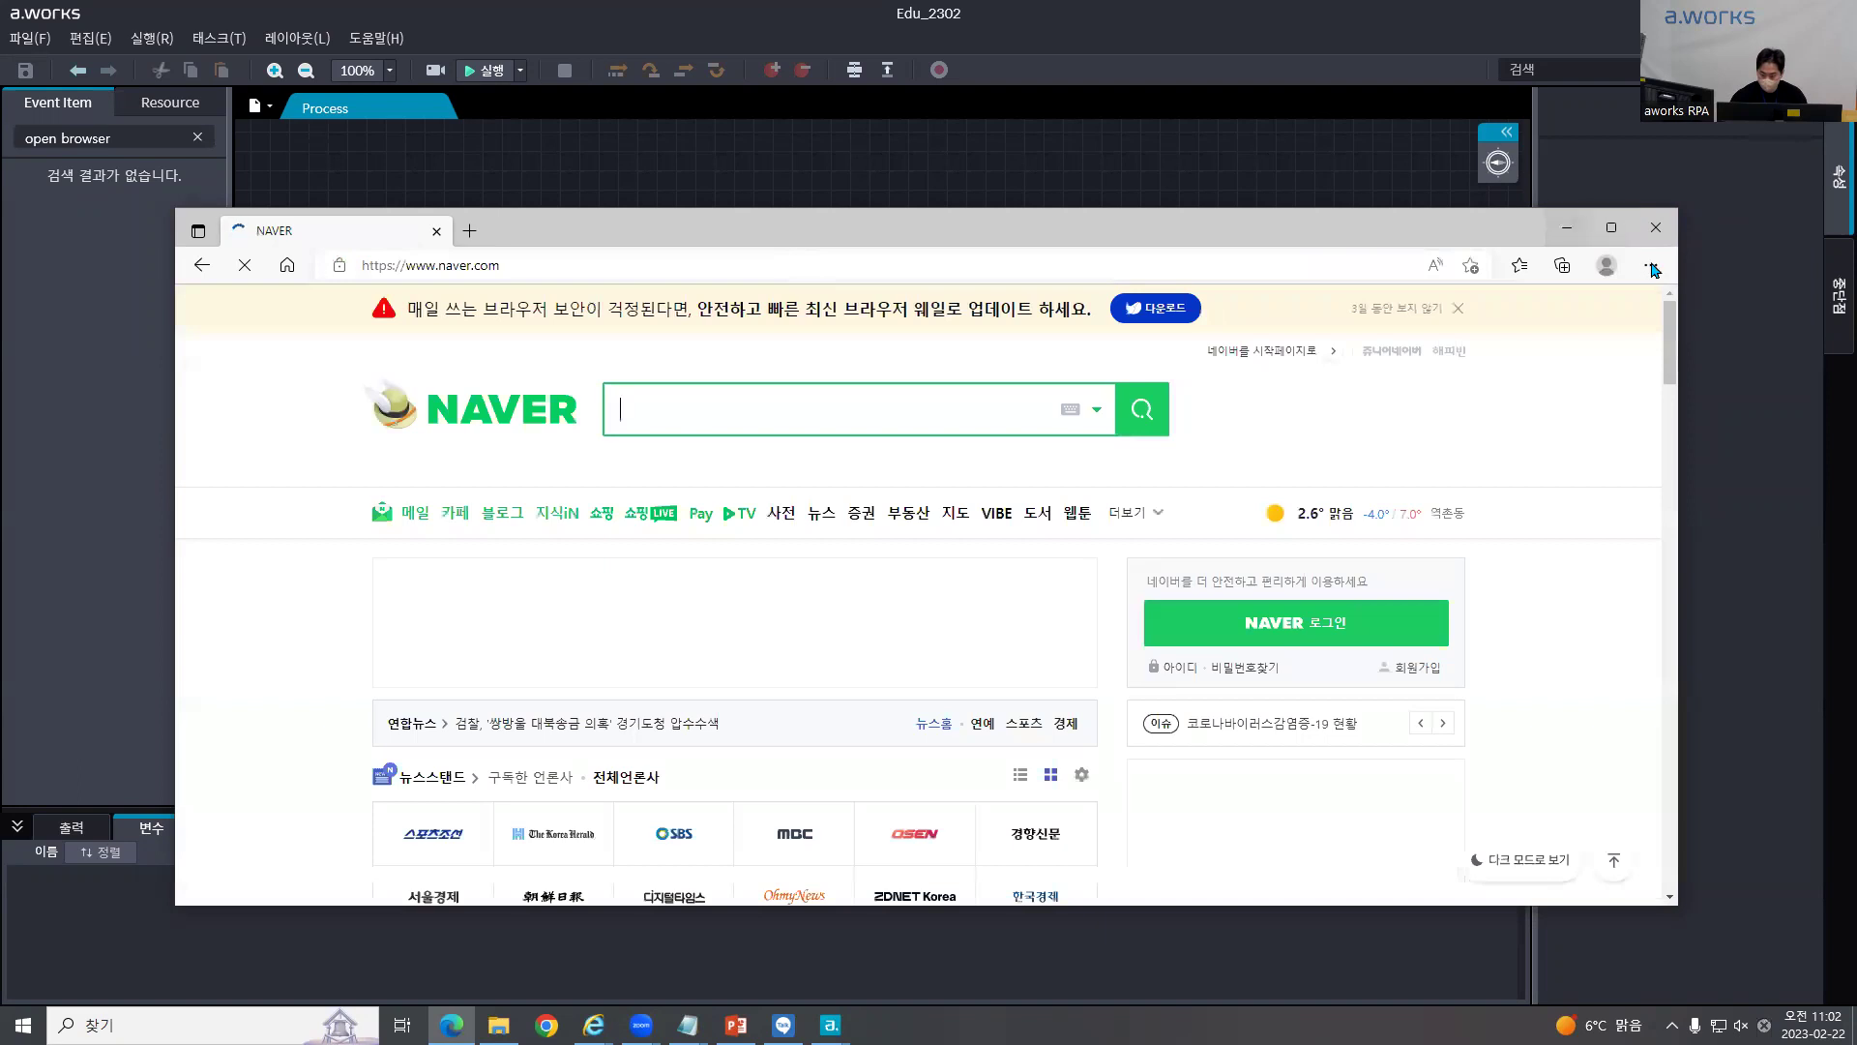
click(1650, 266)
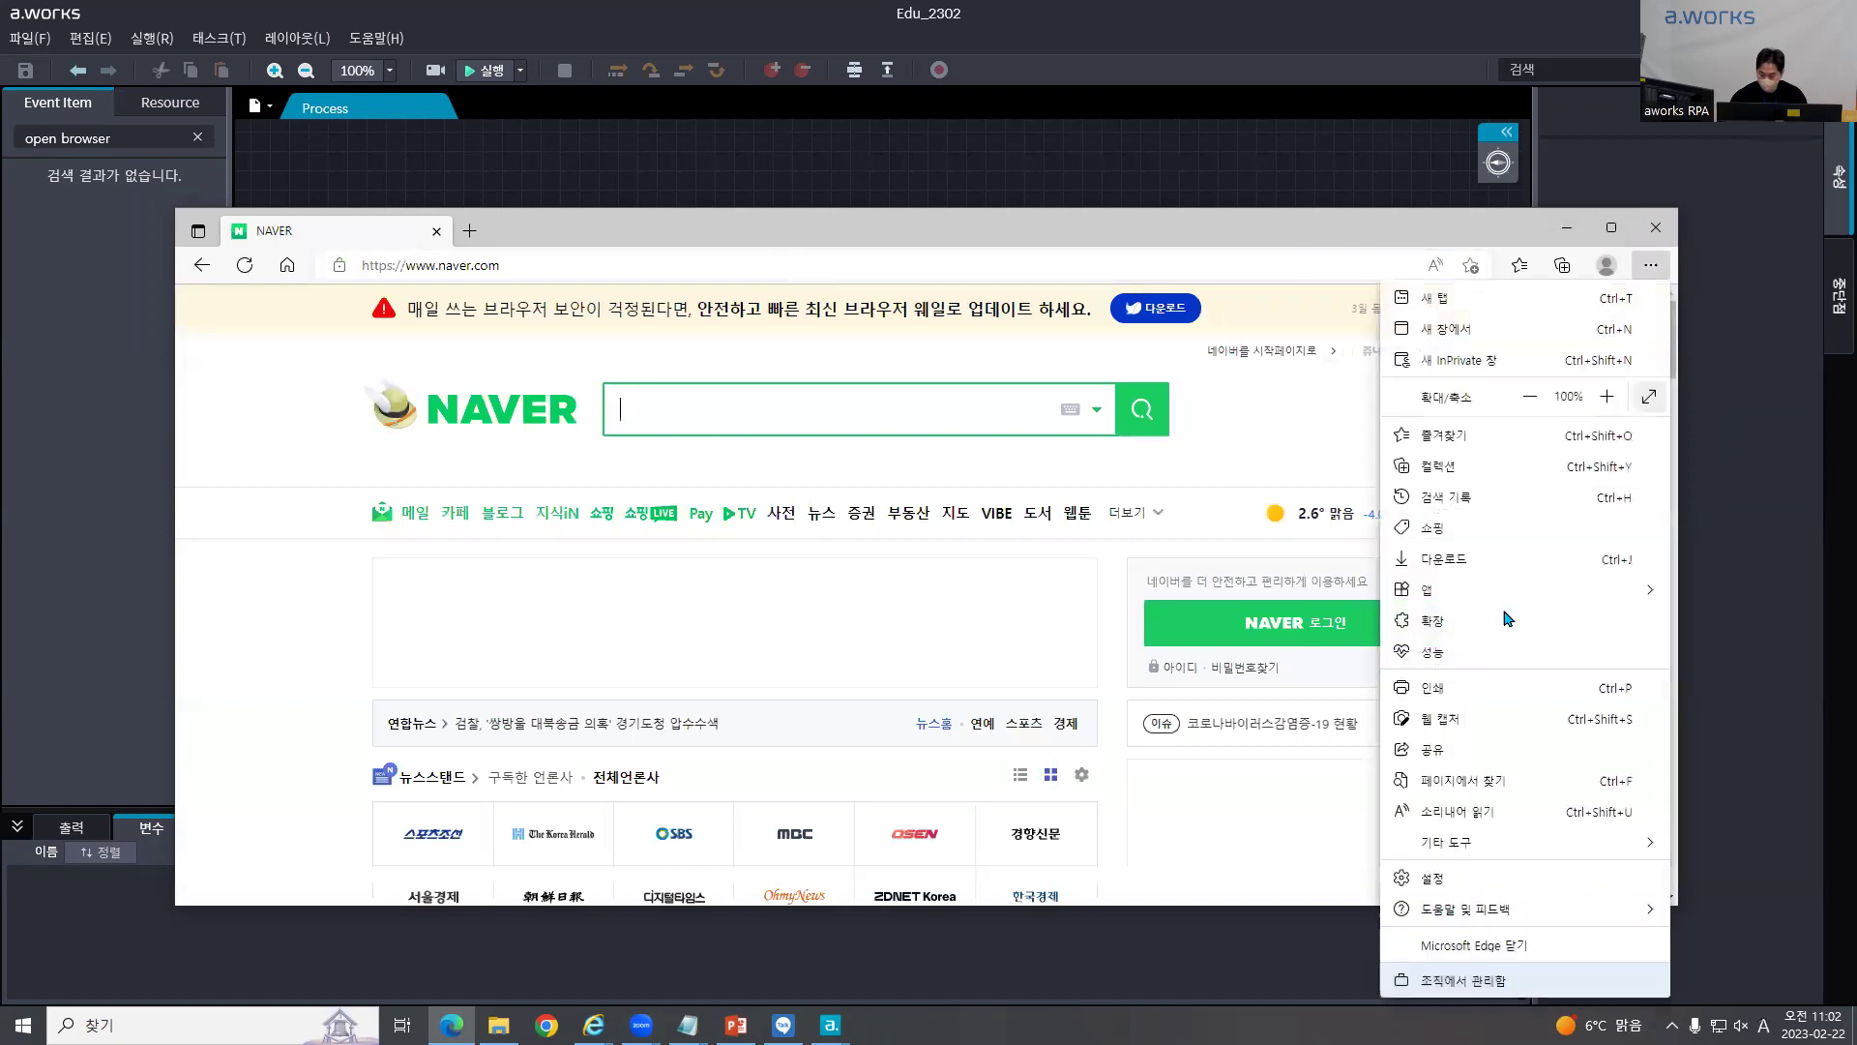
click(1559, 620)
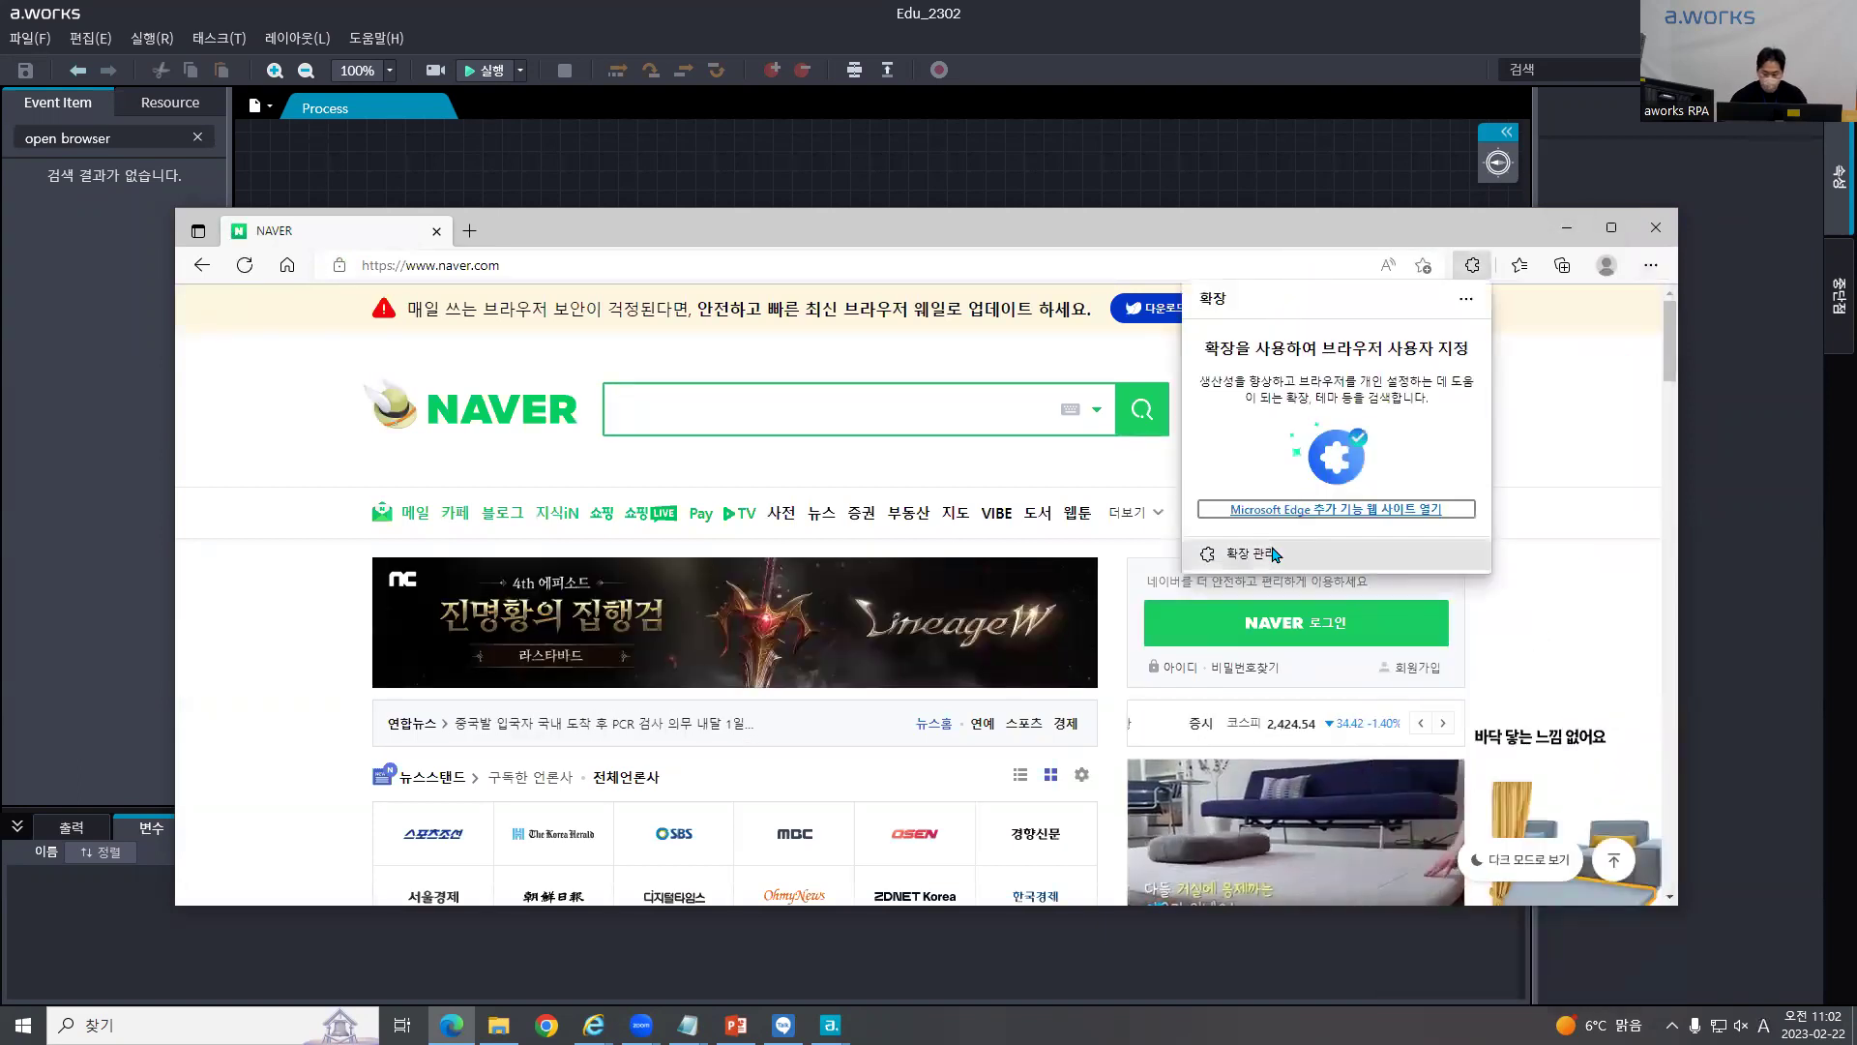
click(1257, 554)
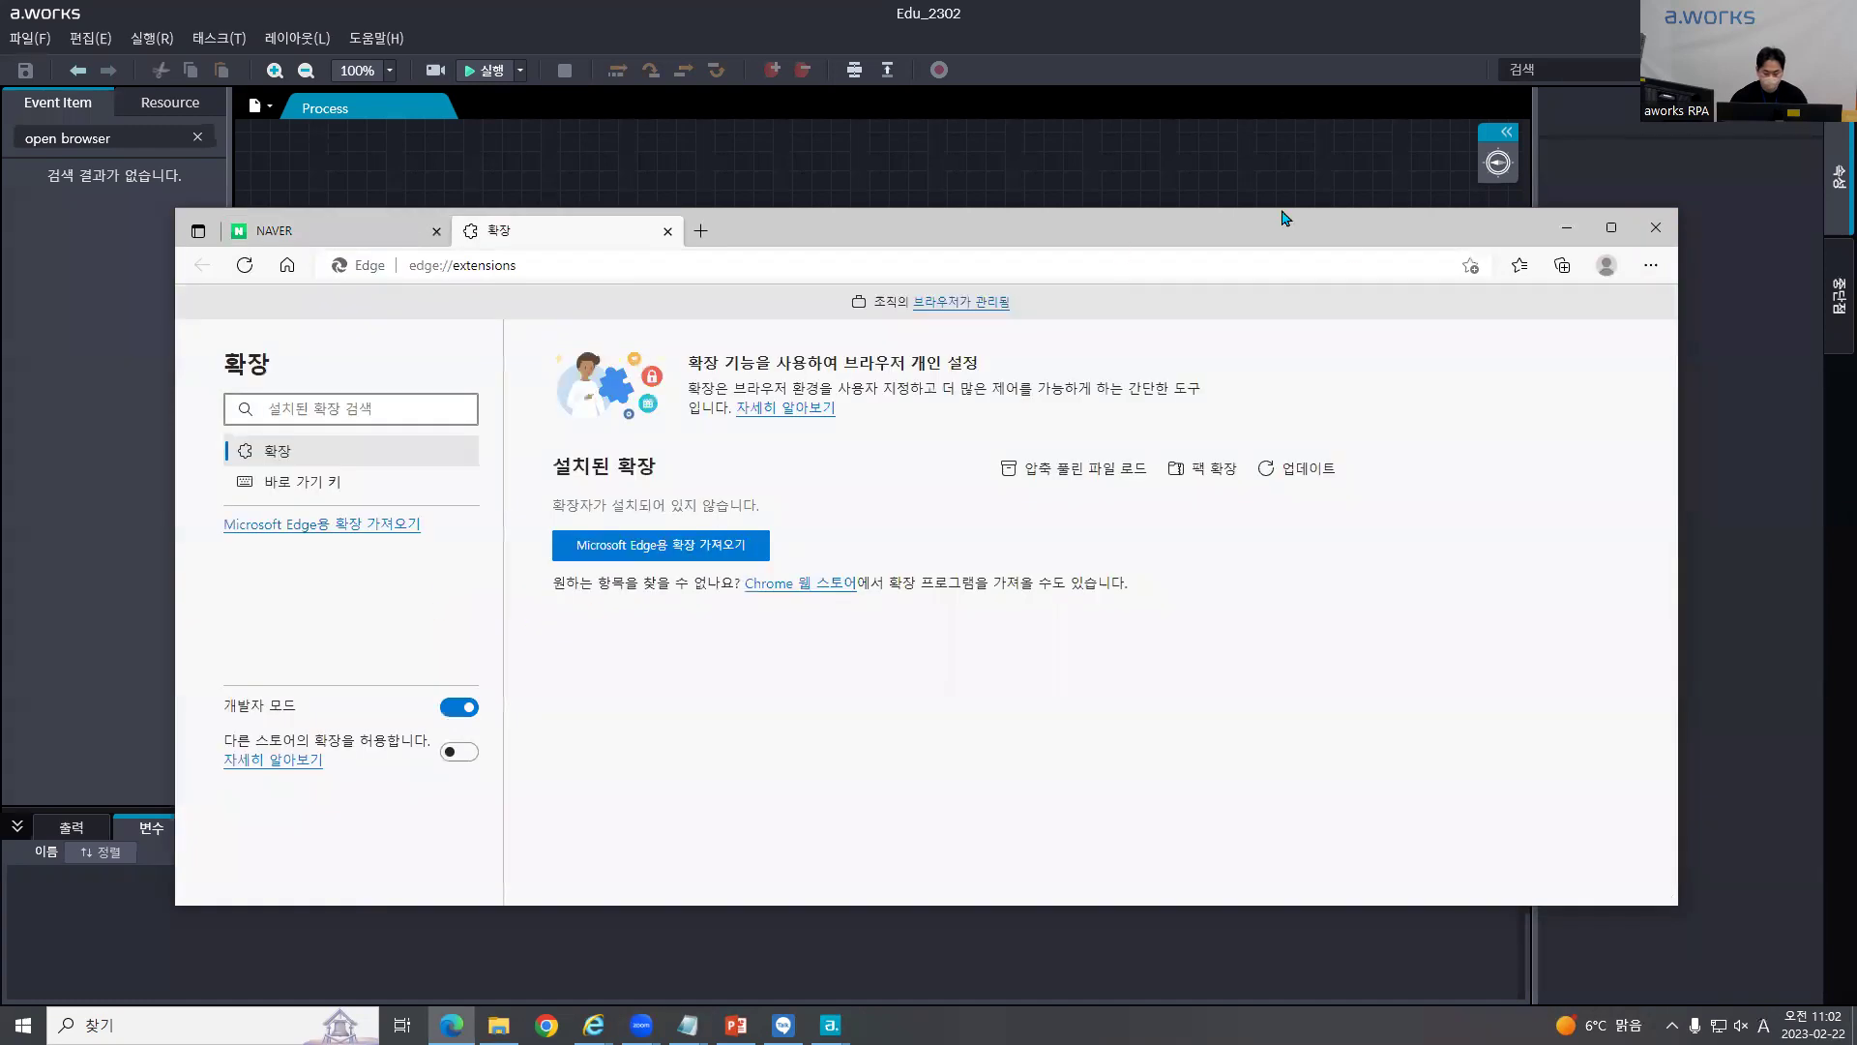
click(1656, 227)
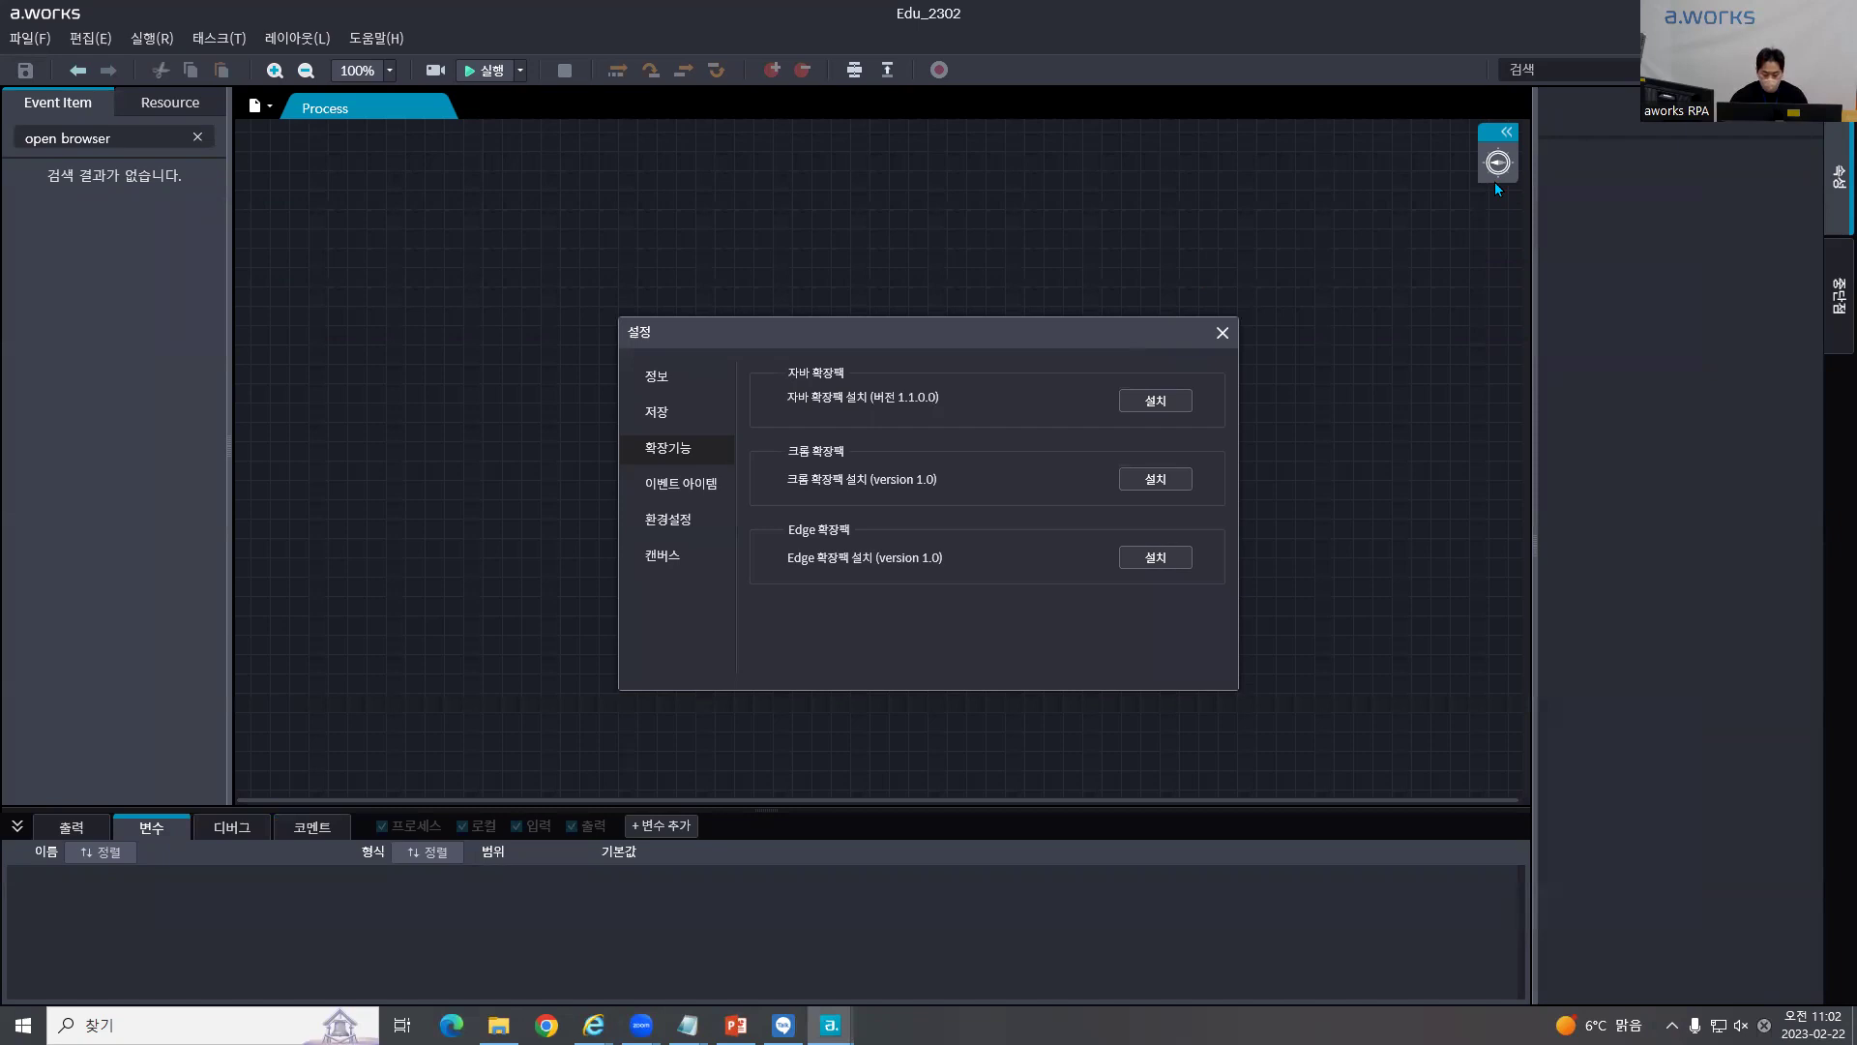
Step: Try to install the Chrome extension pack (크롬 확장팩), and bring up the a.works Web Accessbility page in the Chrome Web Store
click(1168, 483)
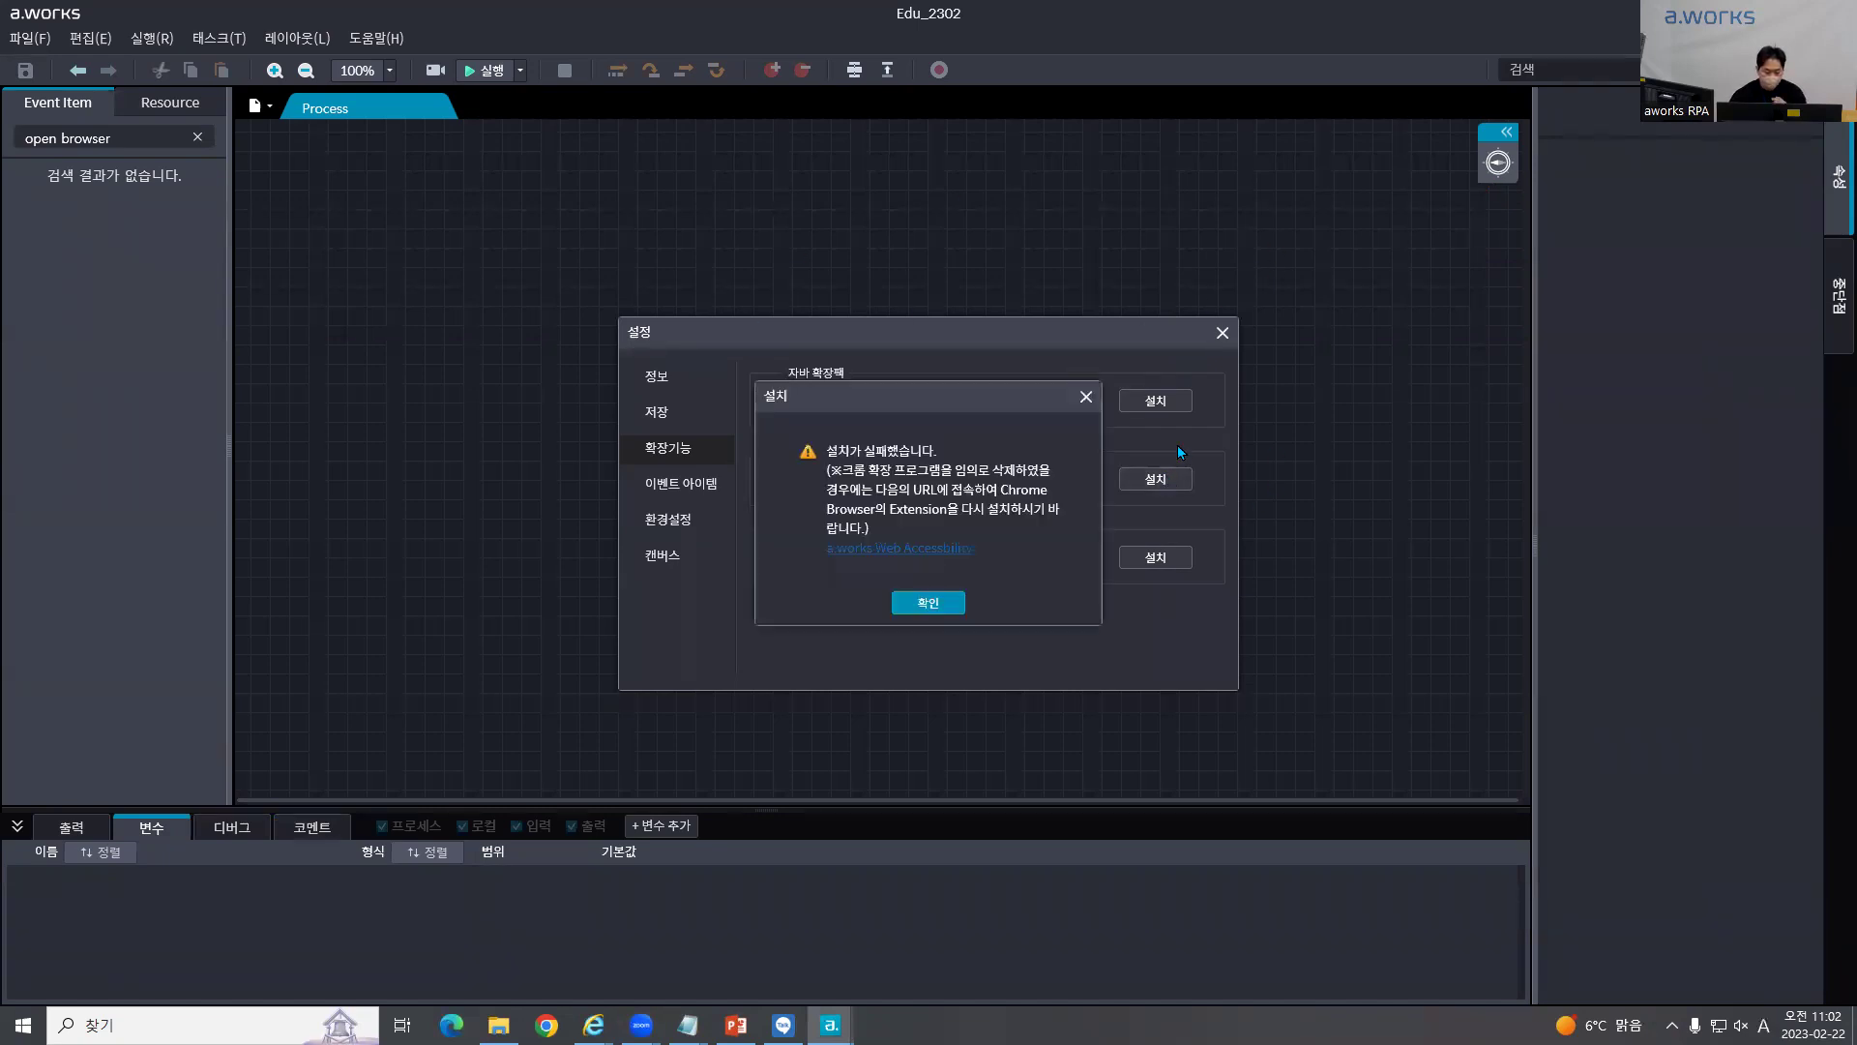
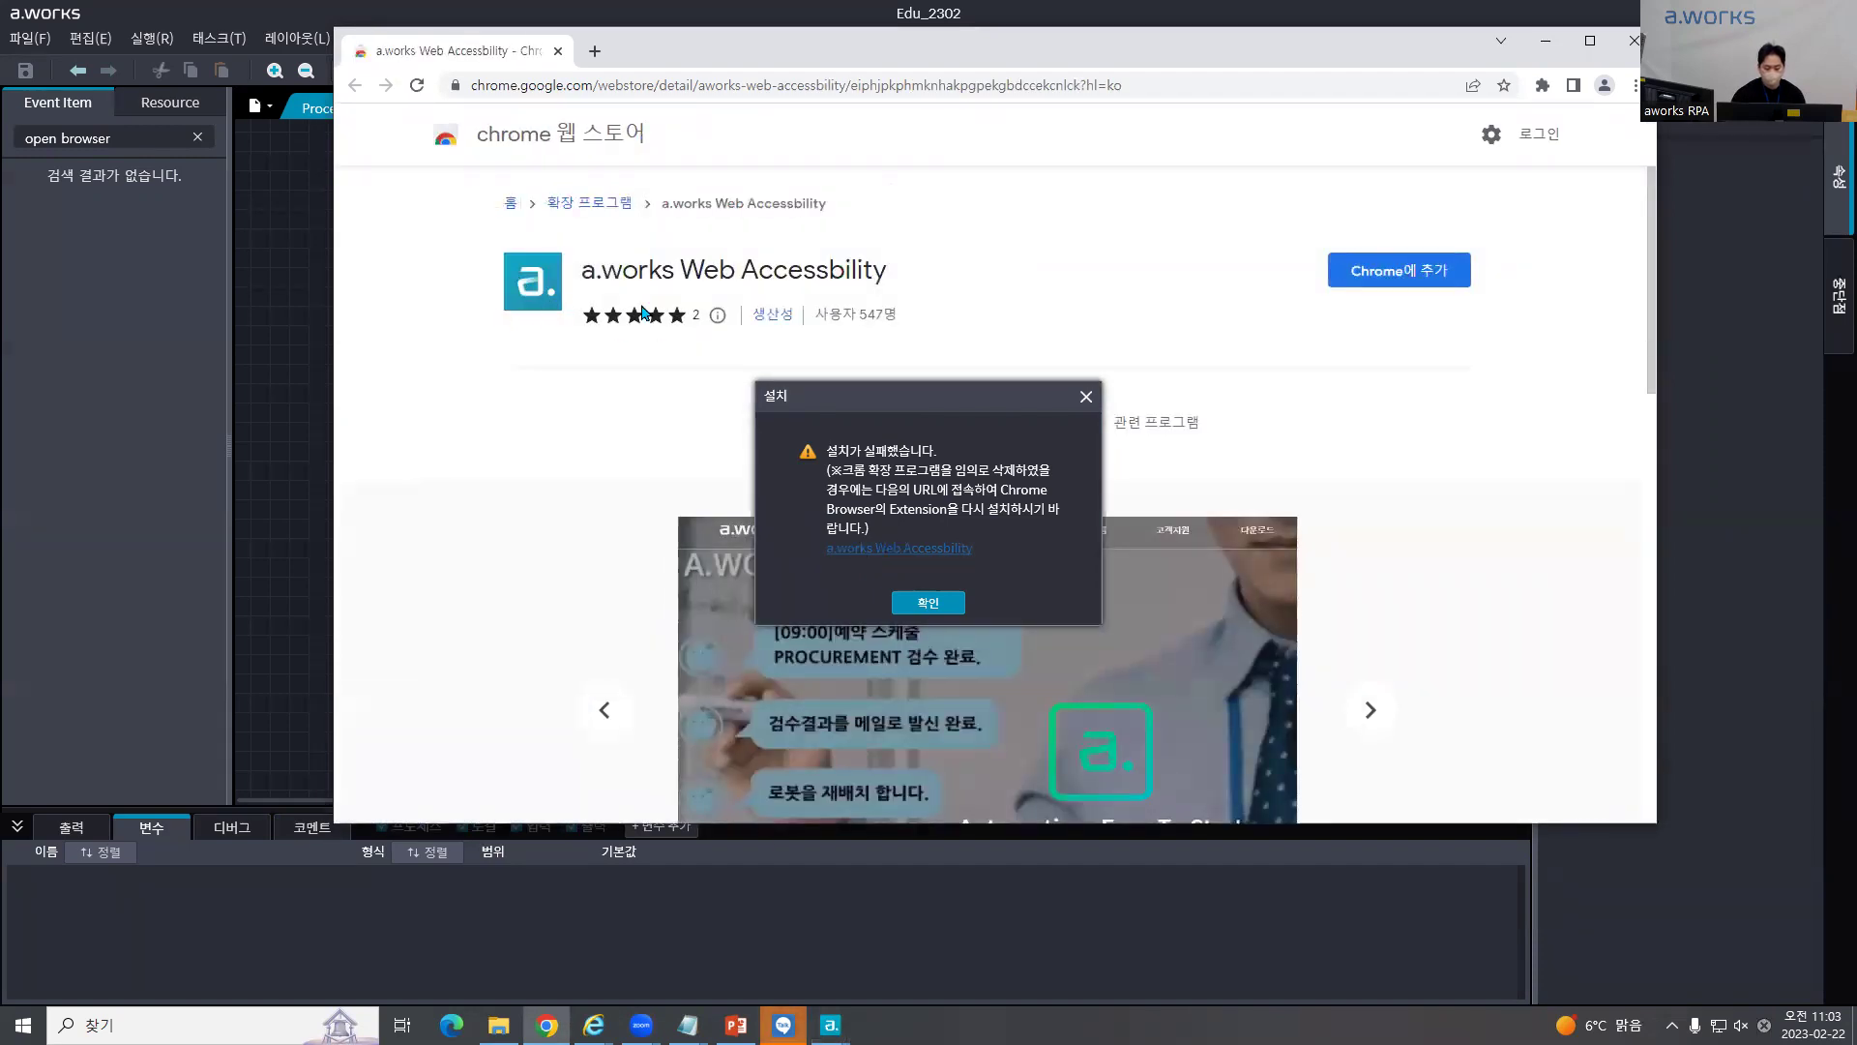
click(912, 592)
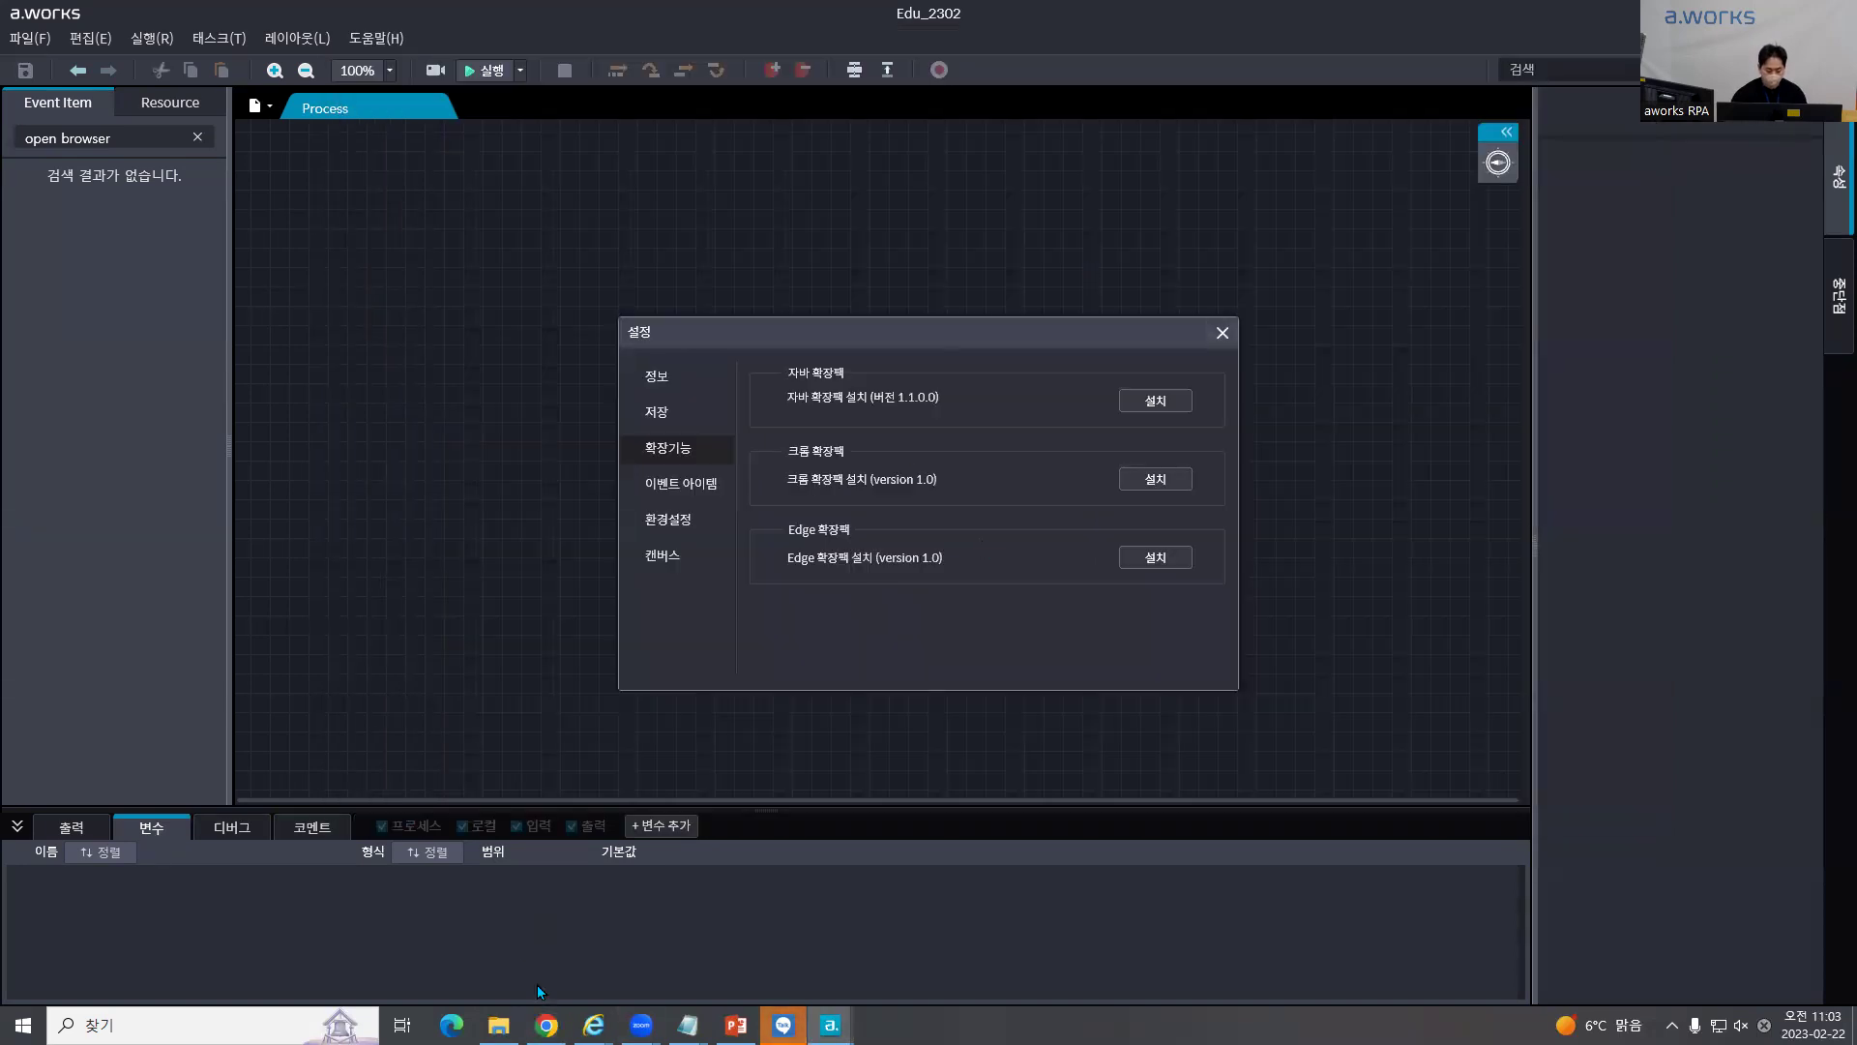
click(546, 1025)
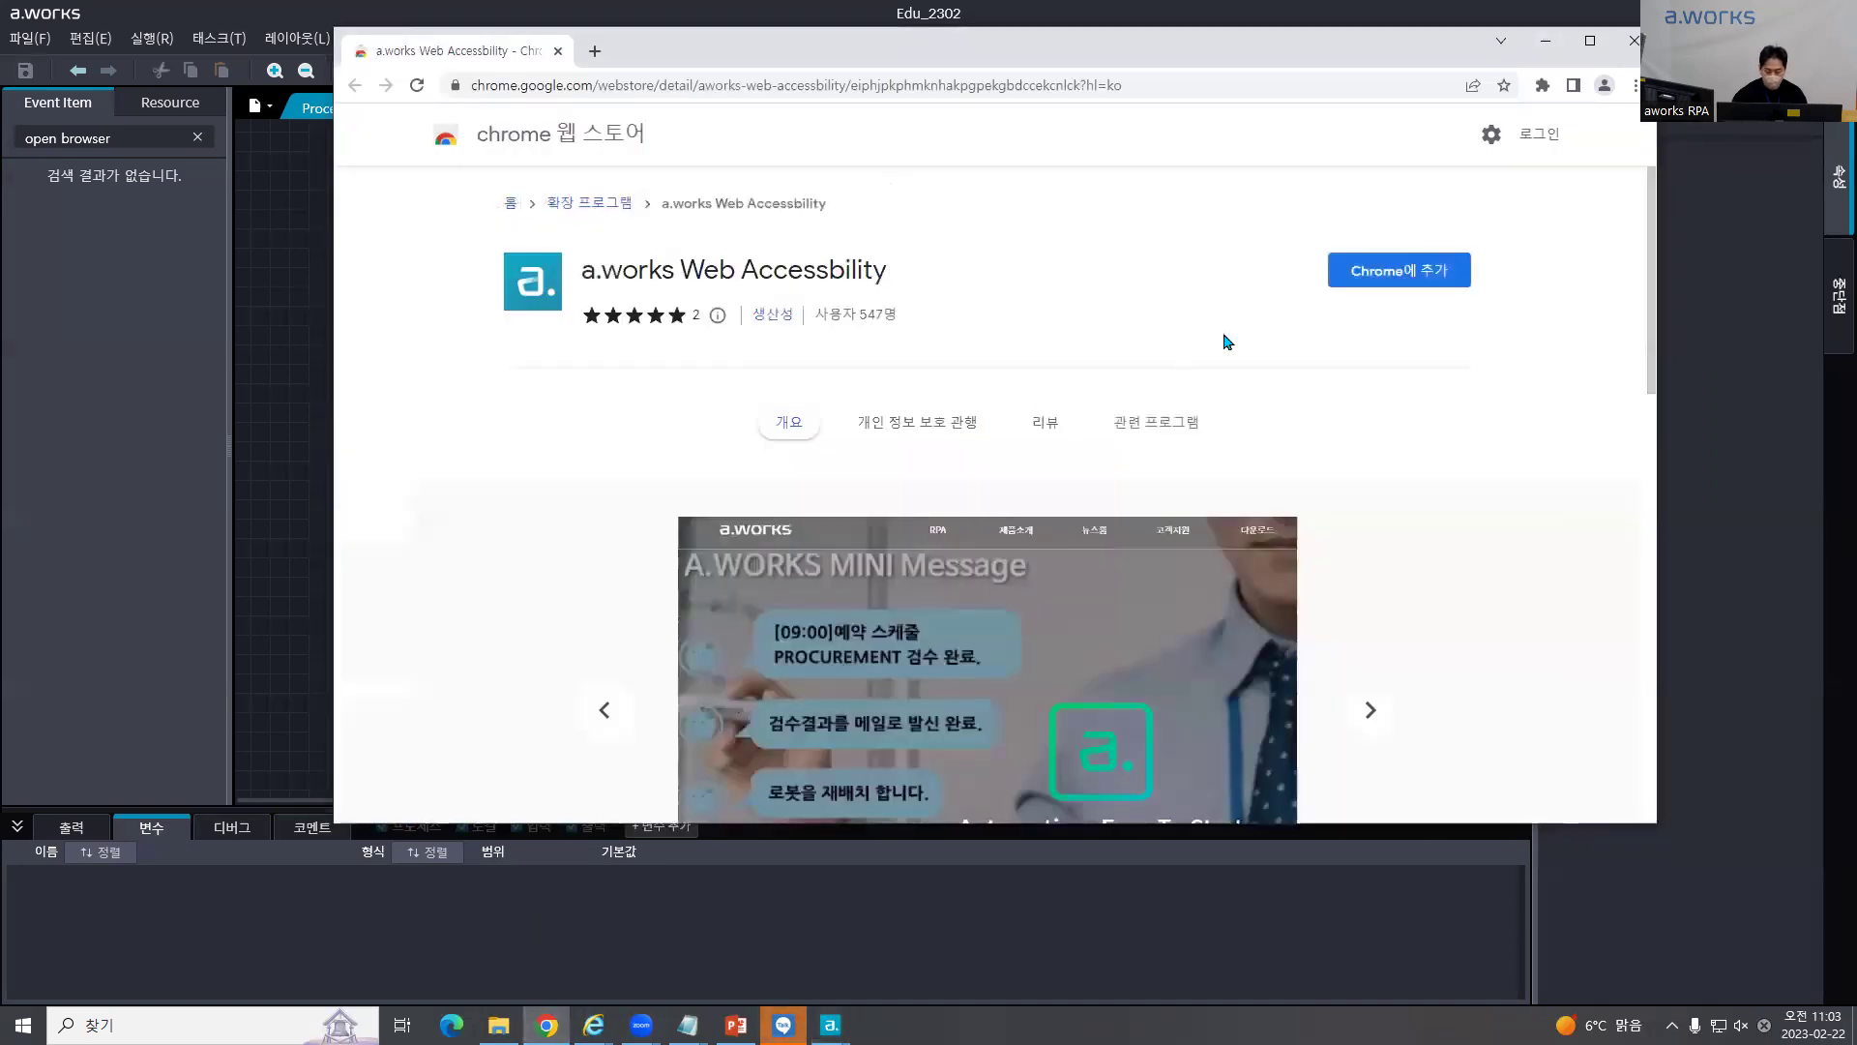
Step: Add the a.works Web Accessbility extension to Chrome and dismiss the confirmation notice
click(1359, 278)
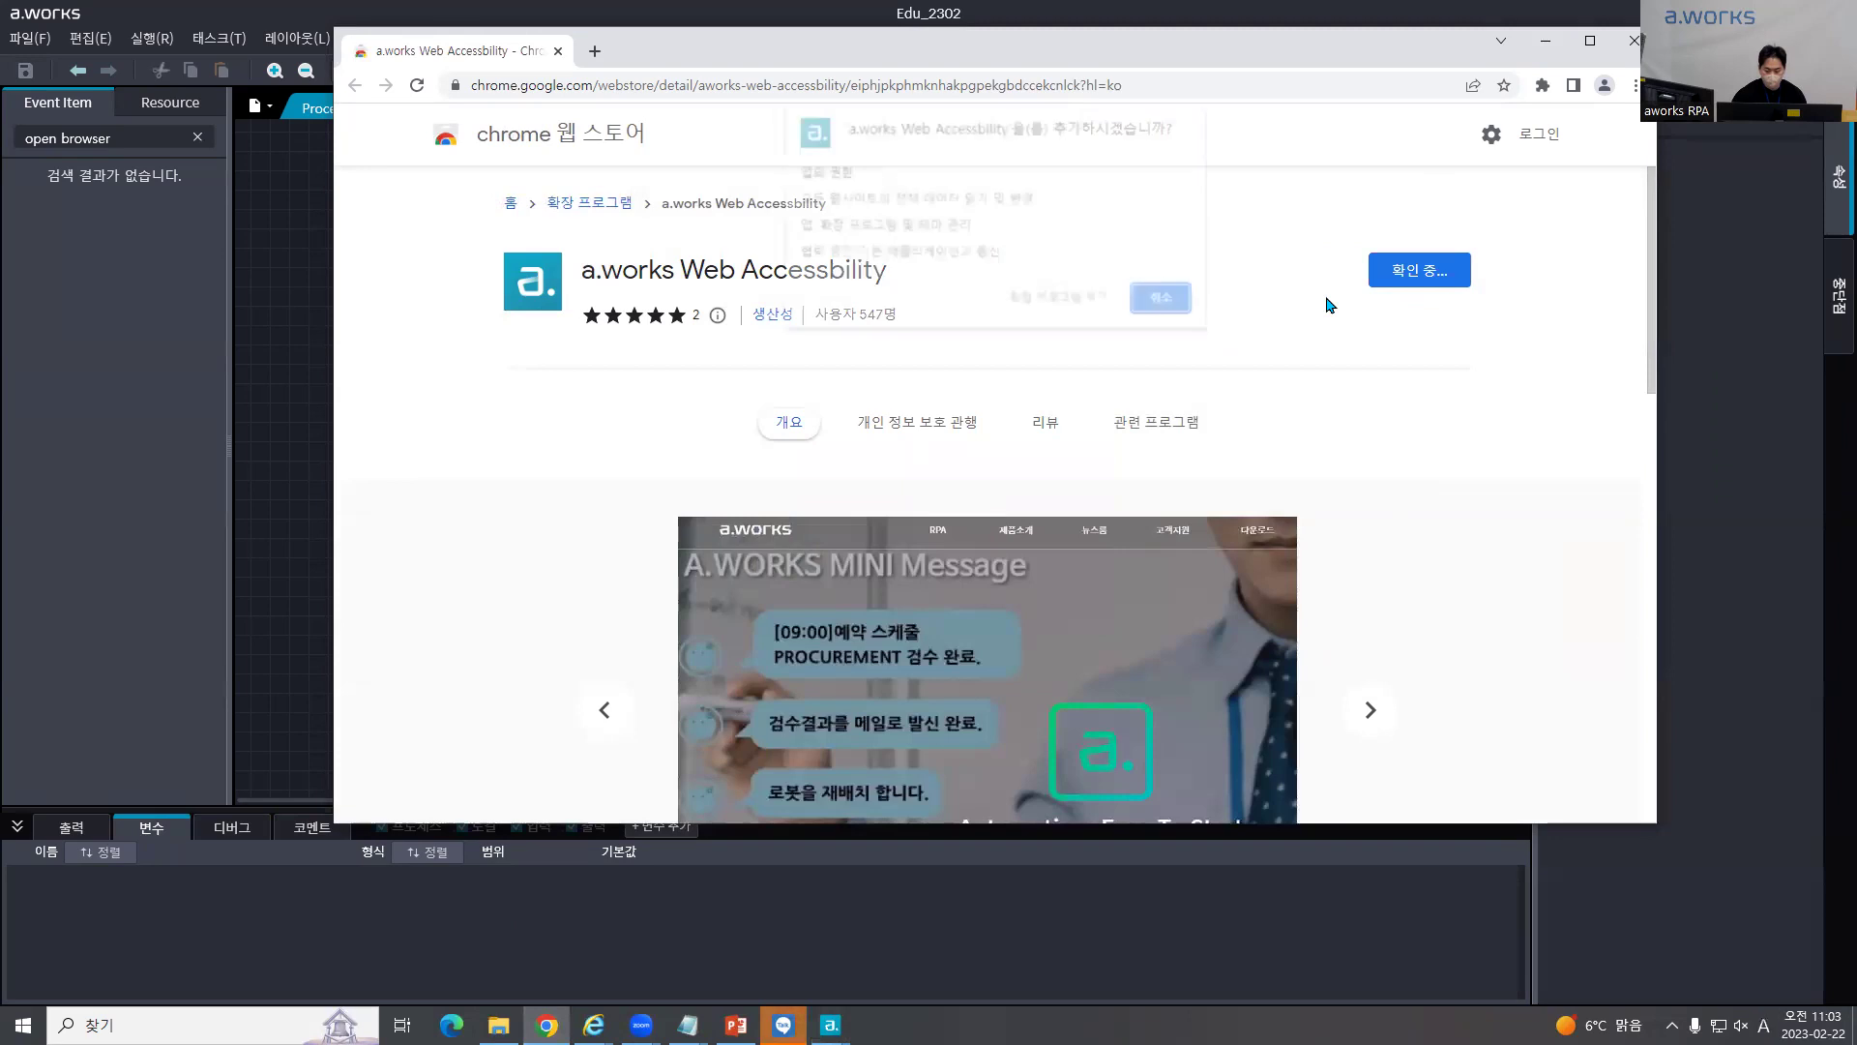
click(1098, 304)
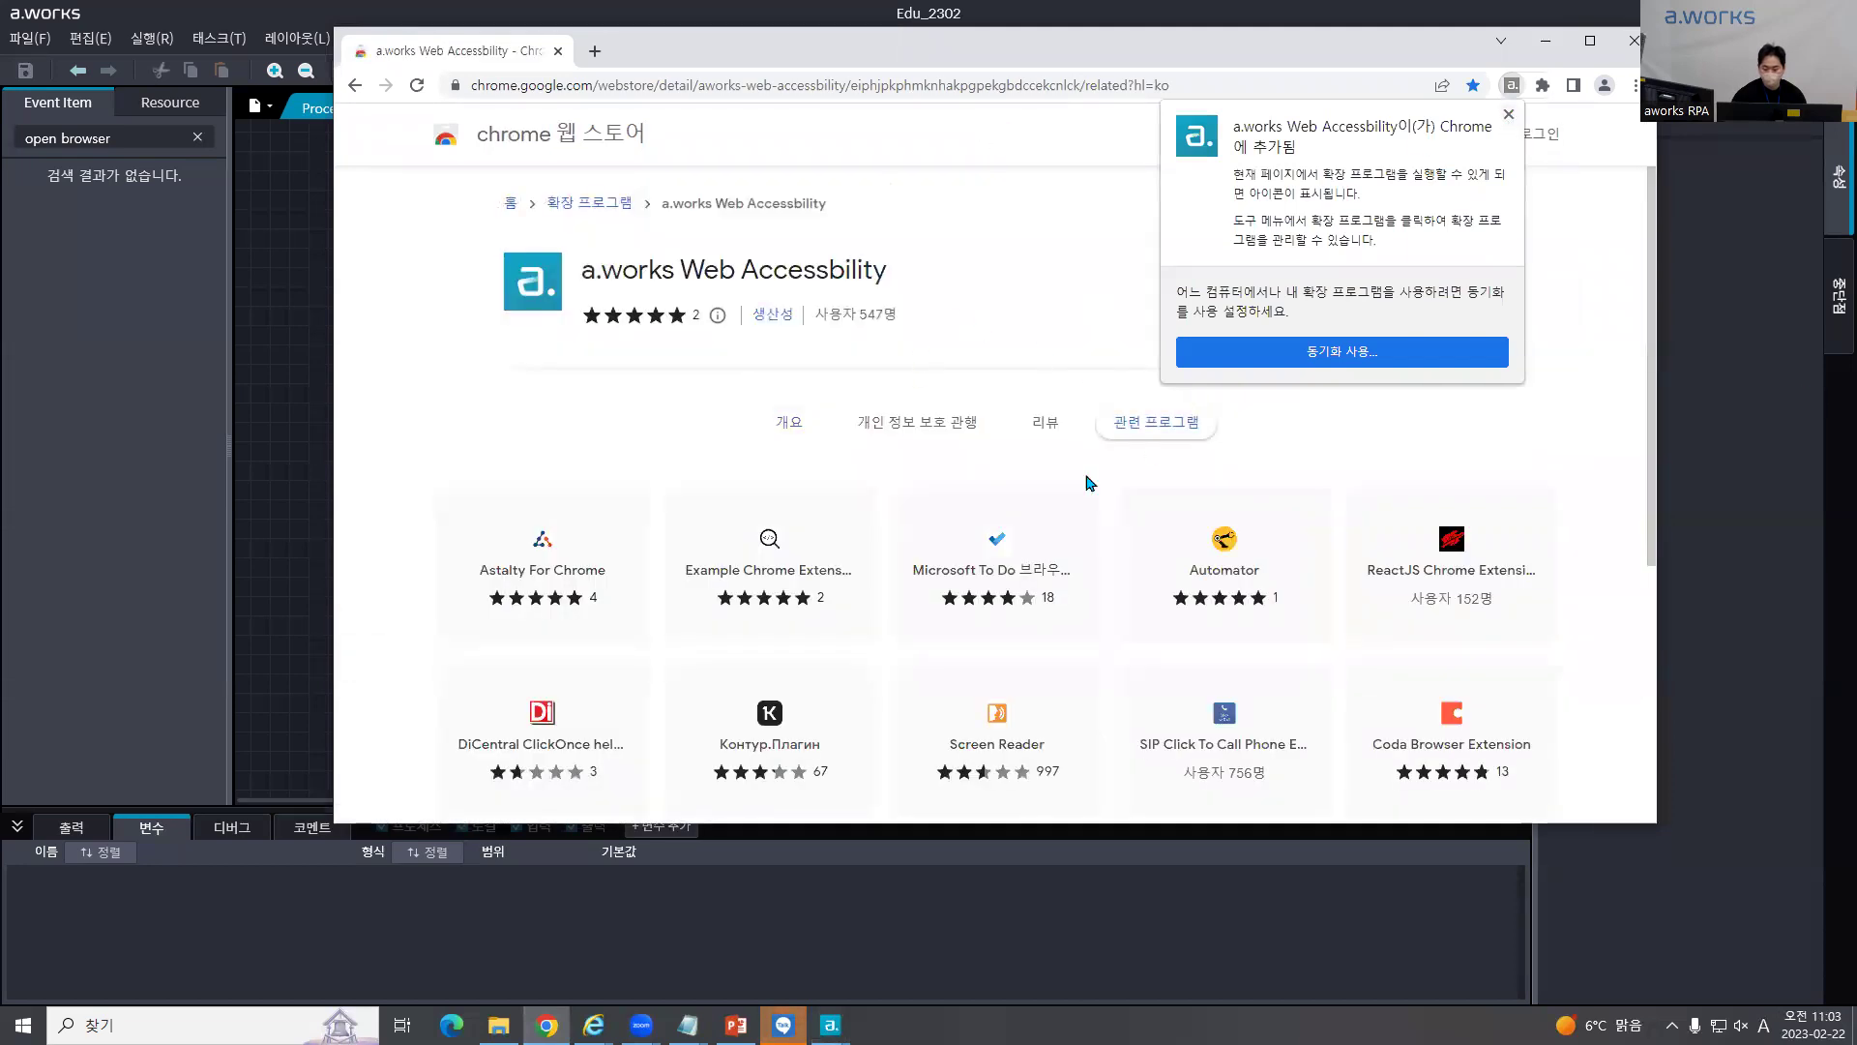
click(1508, 114)
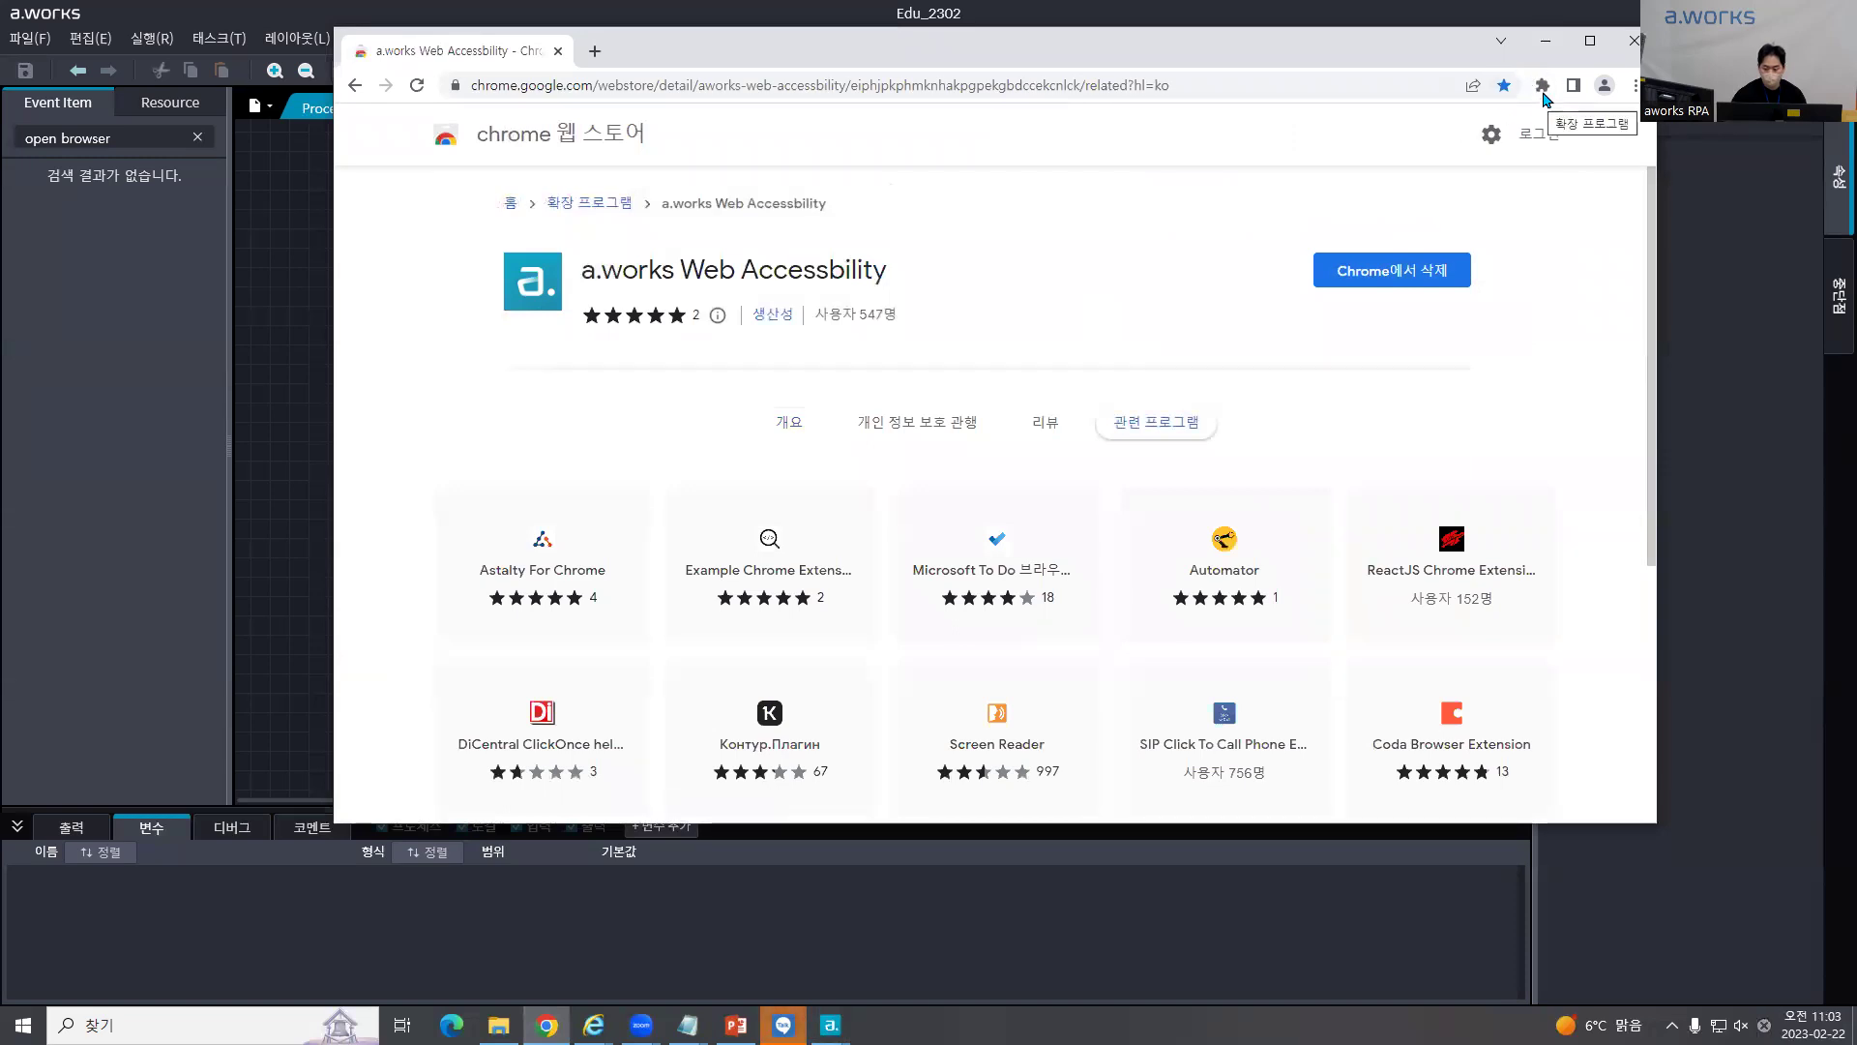
Step: Check the a.works Web Accessbility entry in Chrome's extension list while on the web store page
click(1543, 85)
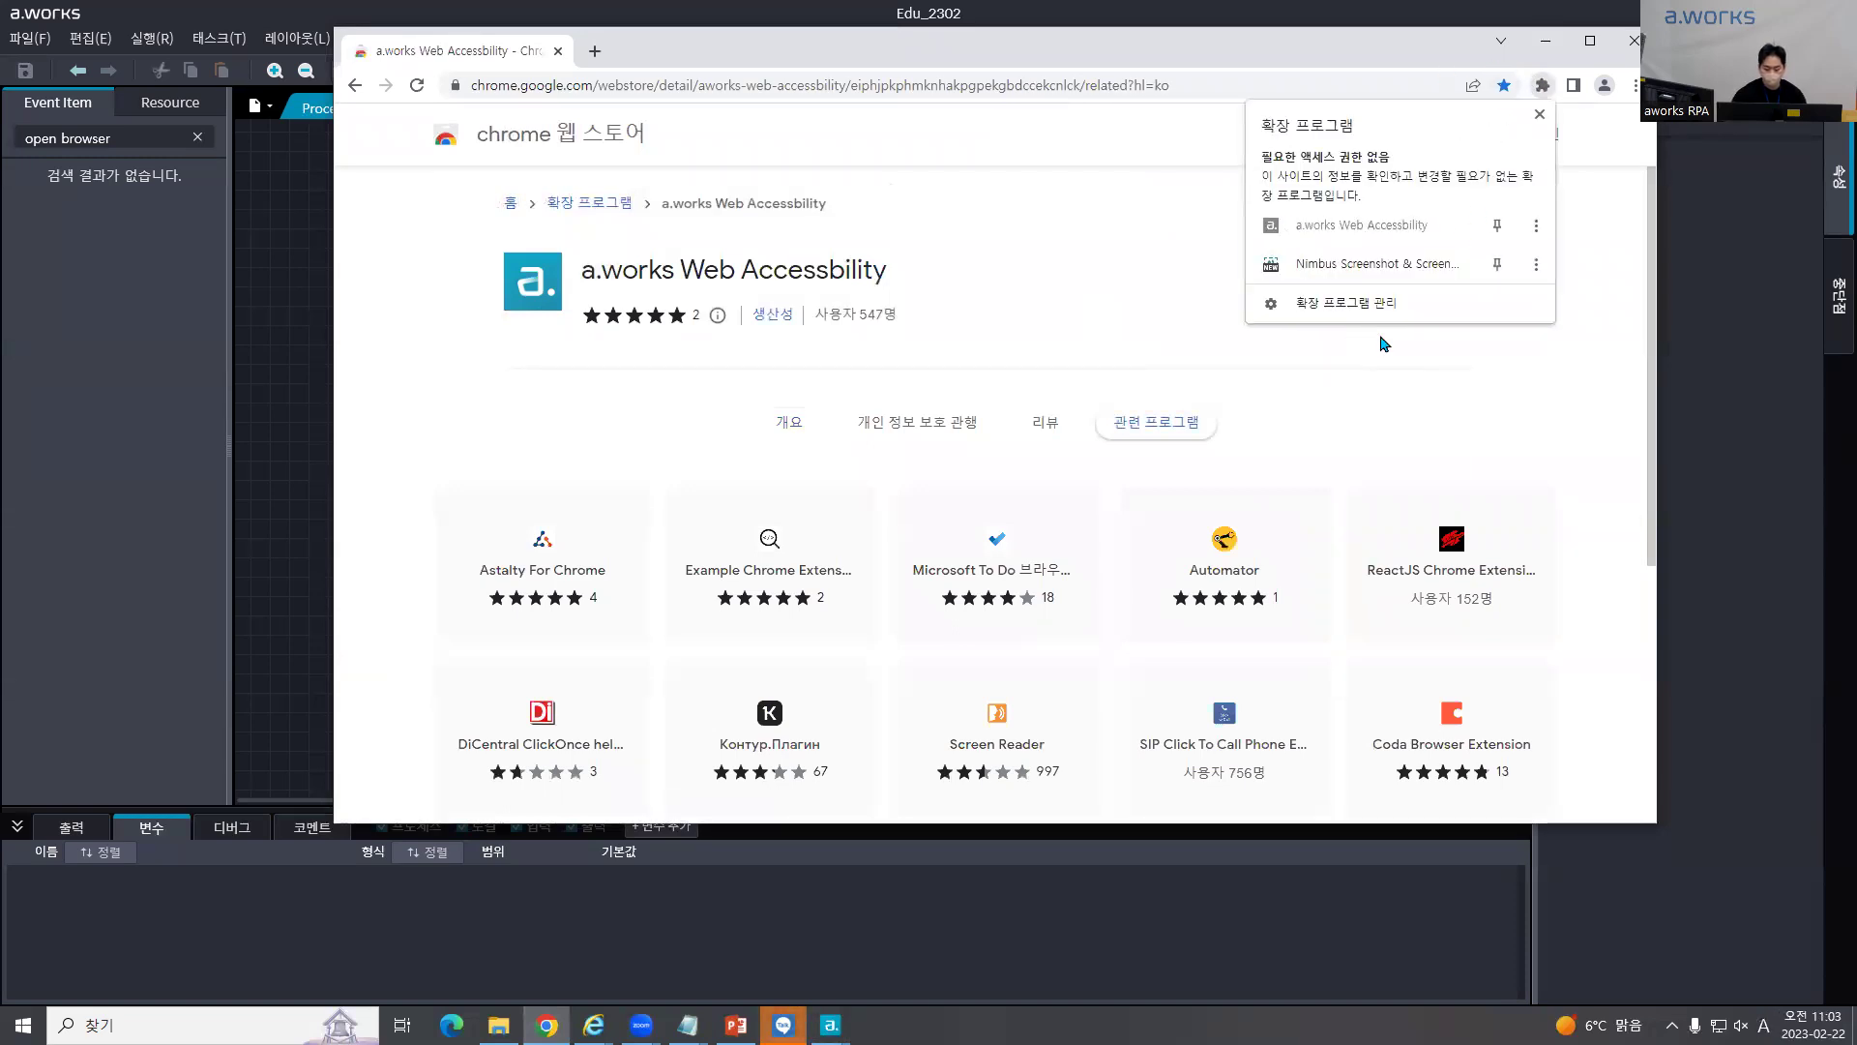
click(1157, 303)
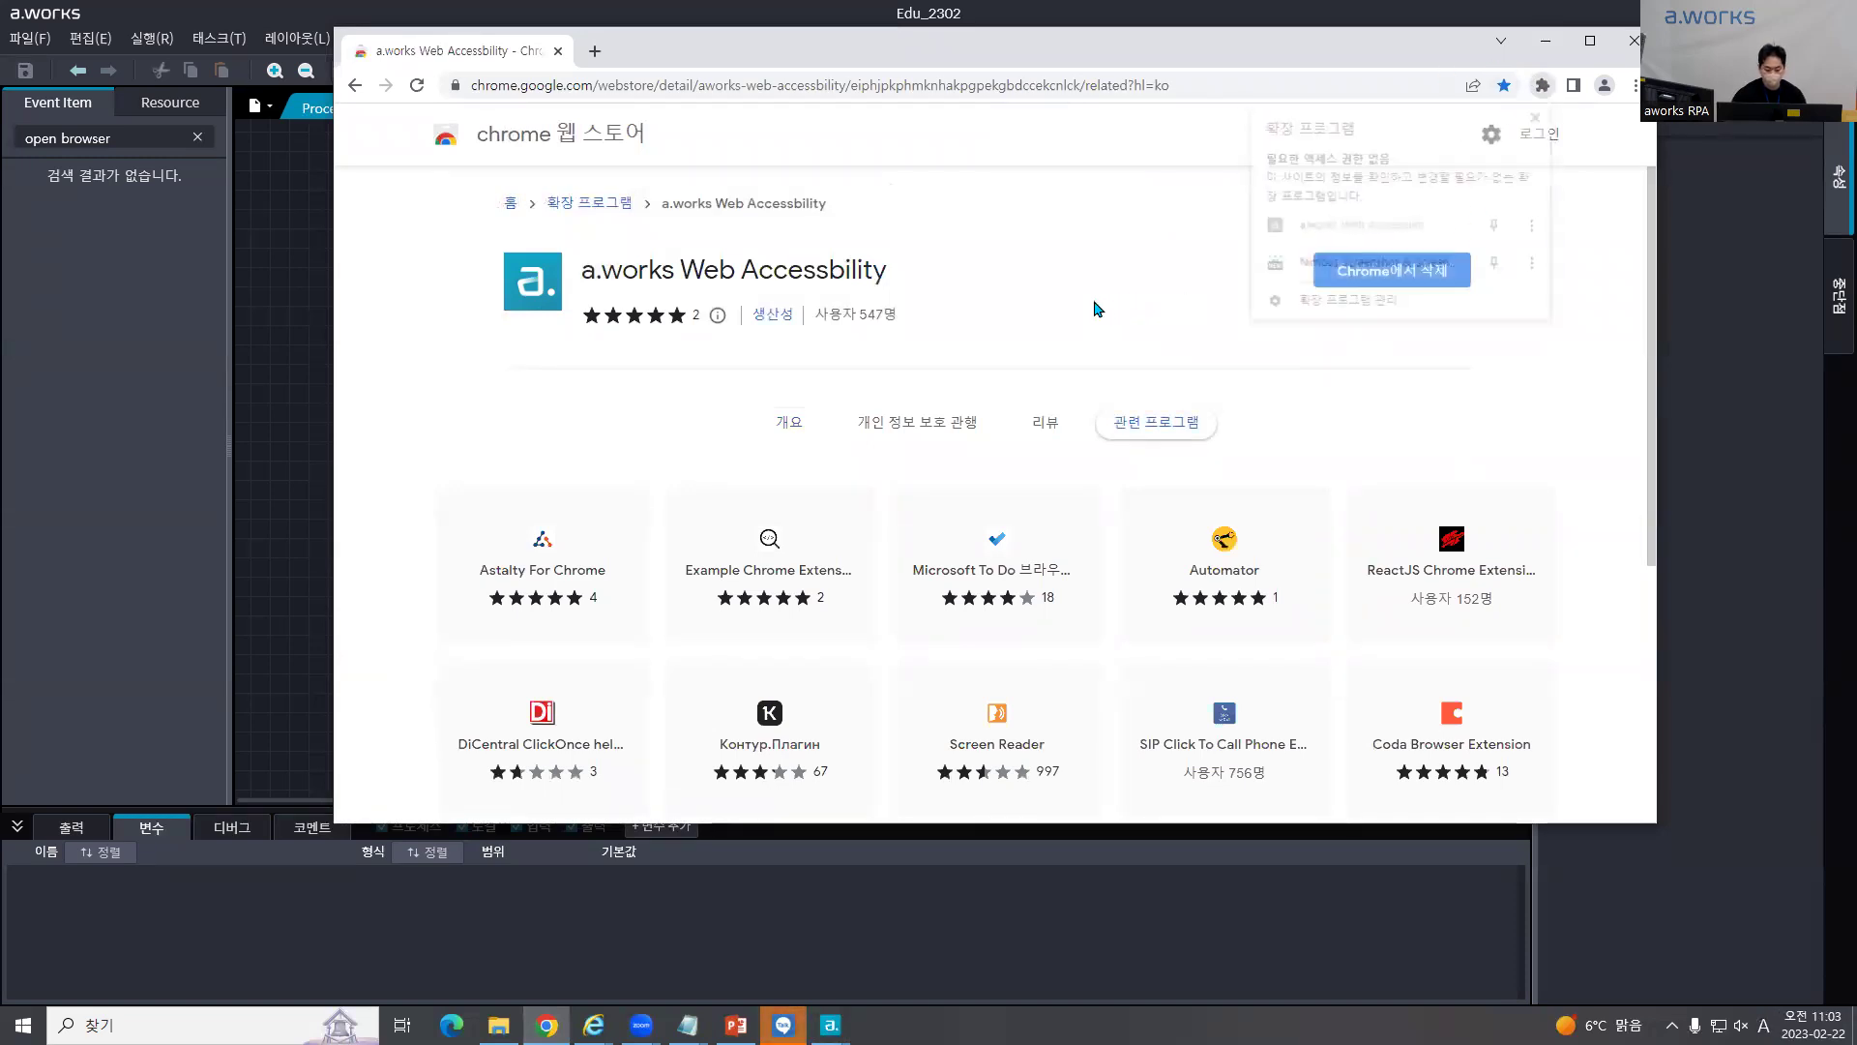
click(665, 89)
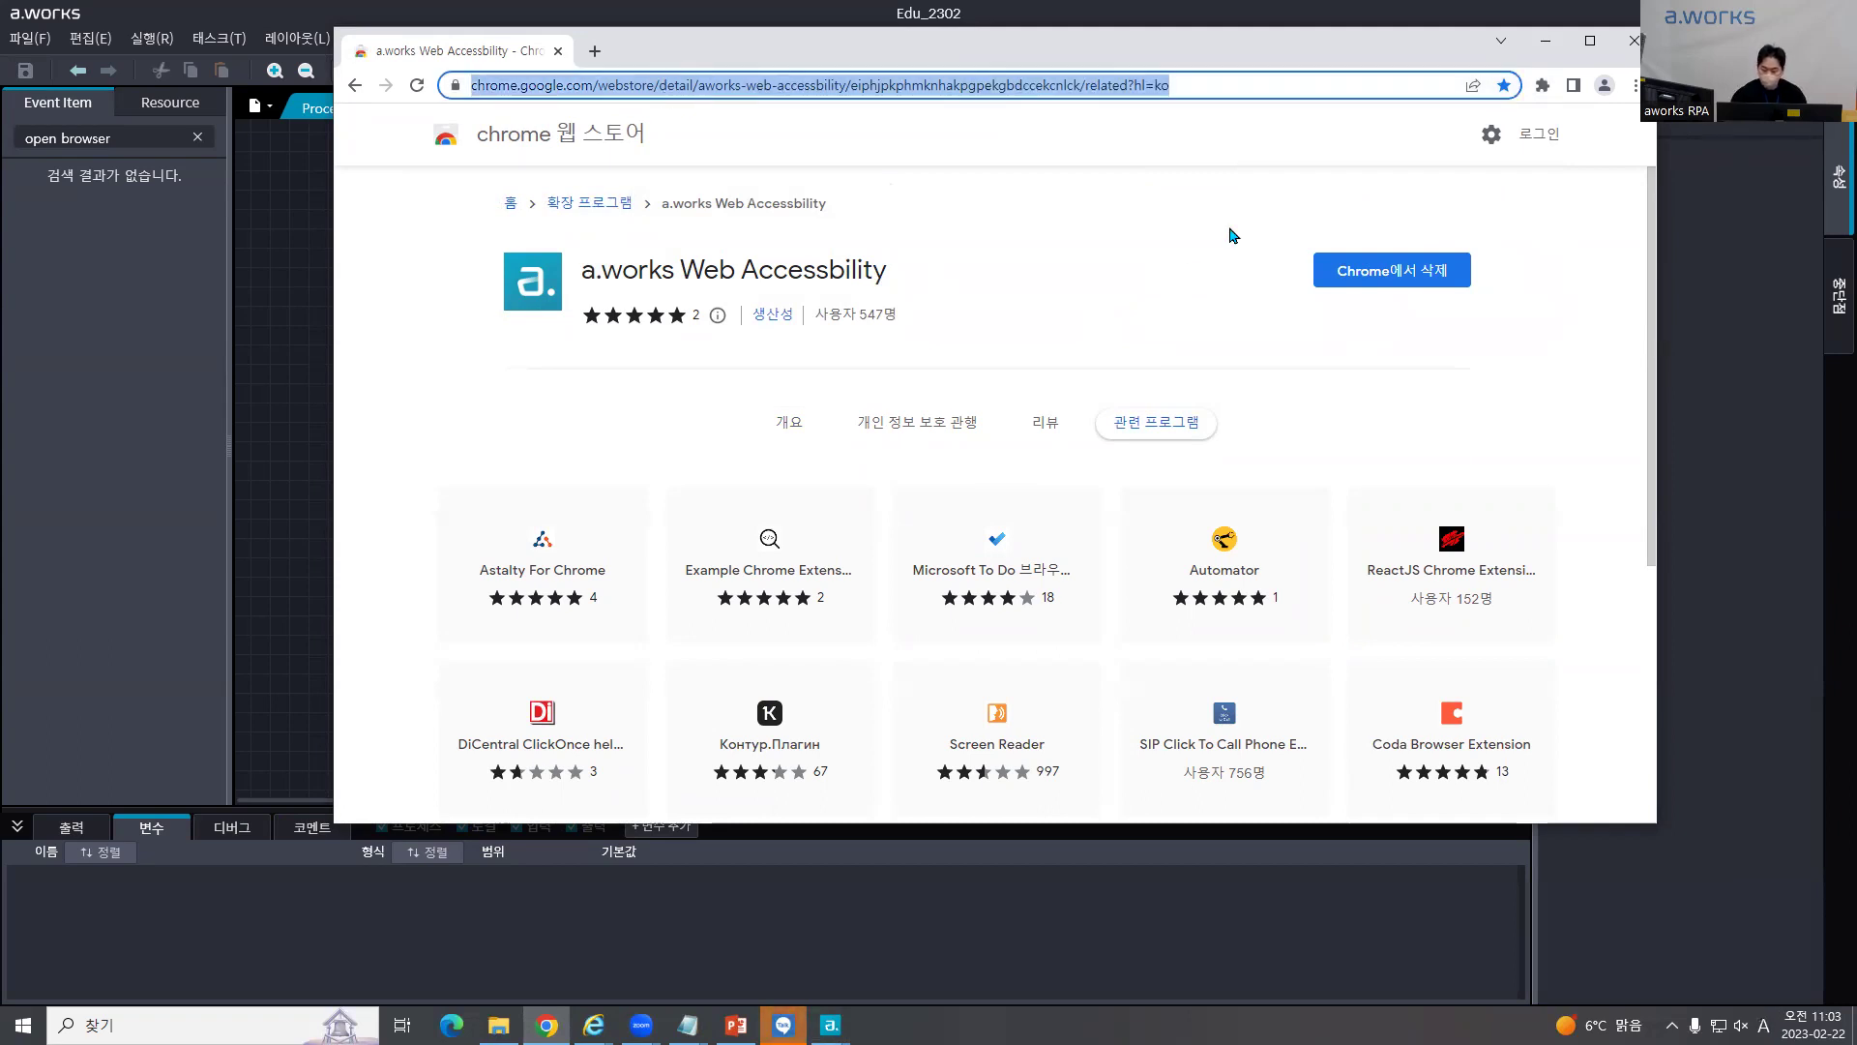
click(1543, 85)
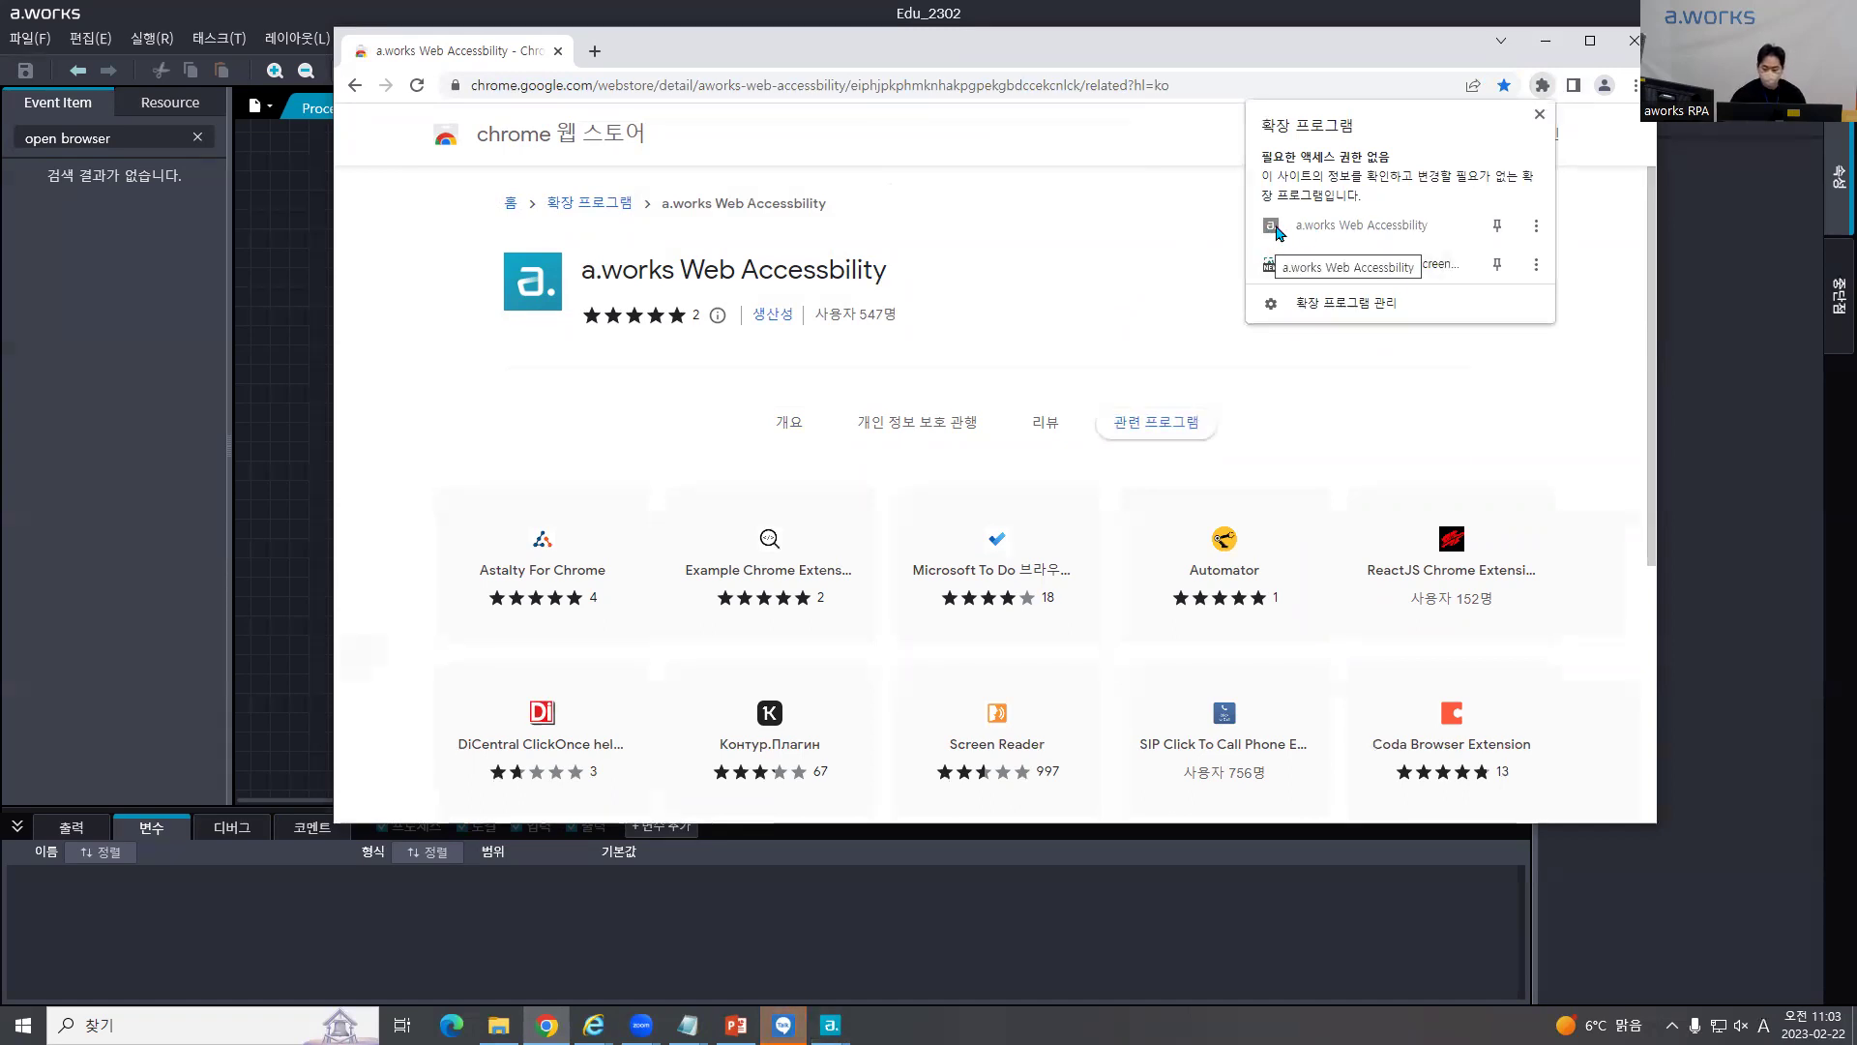
Step: Open naver.com in Chrome to check the a.works Web Accessbility extension's site access there, and close the browser
click(758, 85)
text(nave)
key(Return)
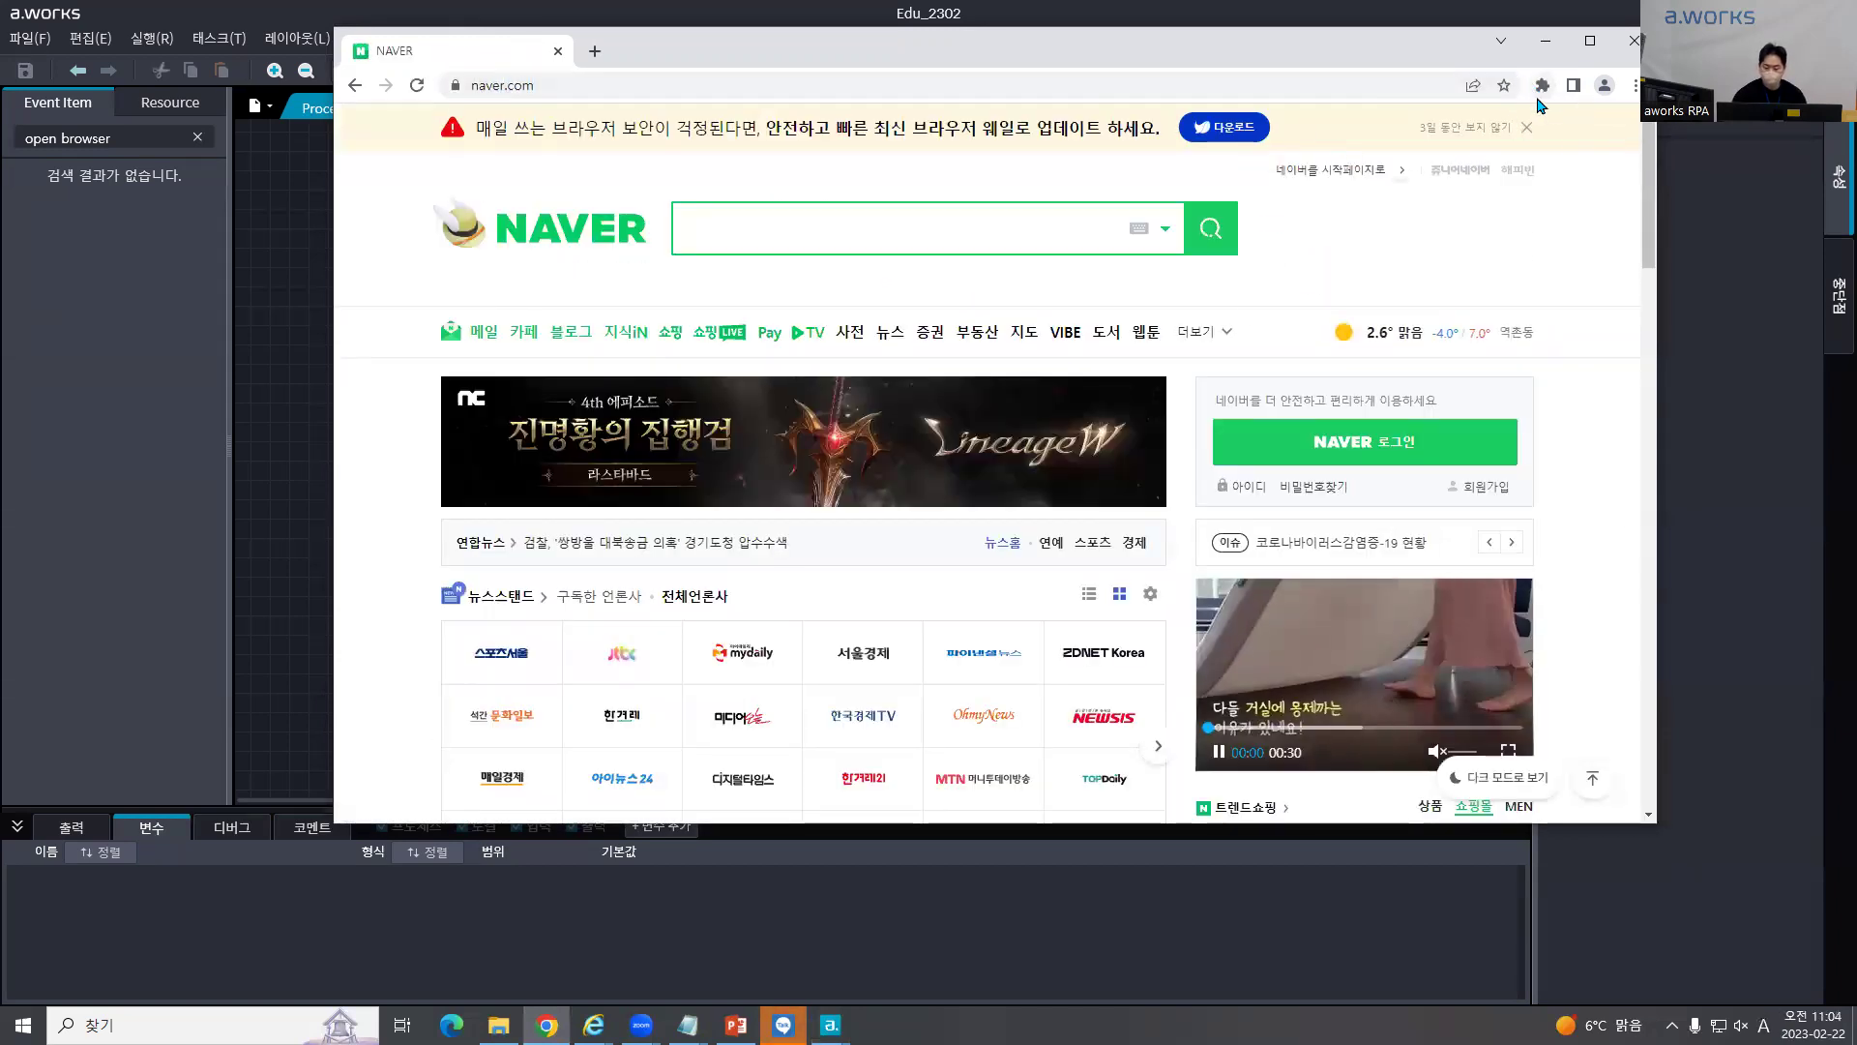
click(1542, 85)
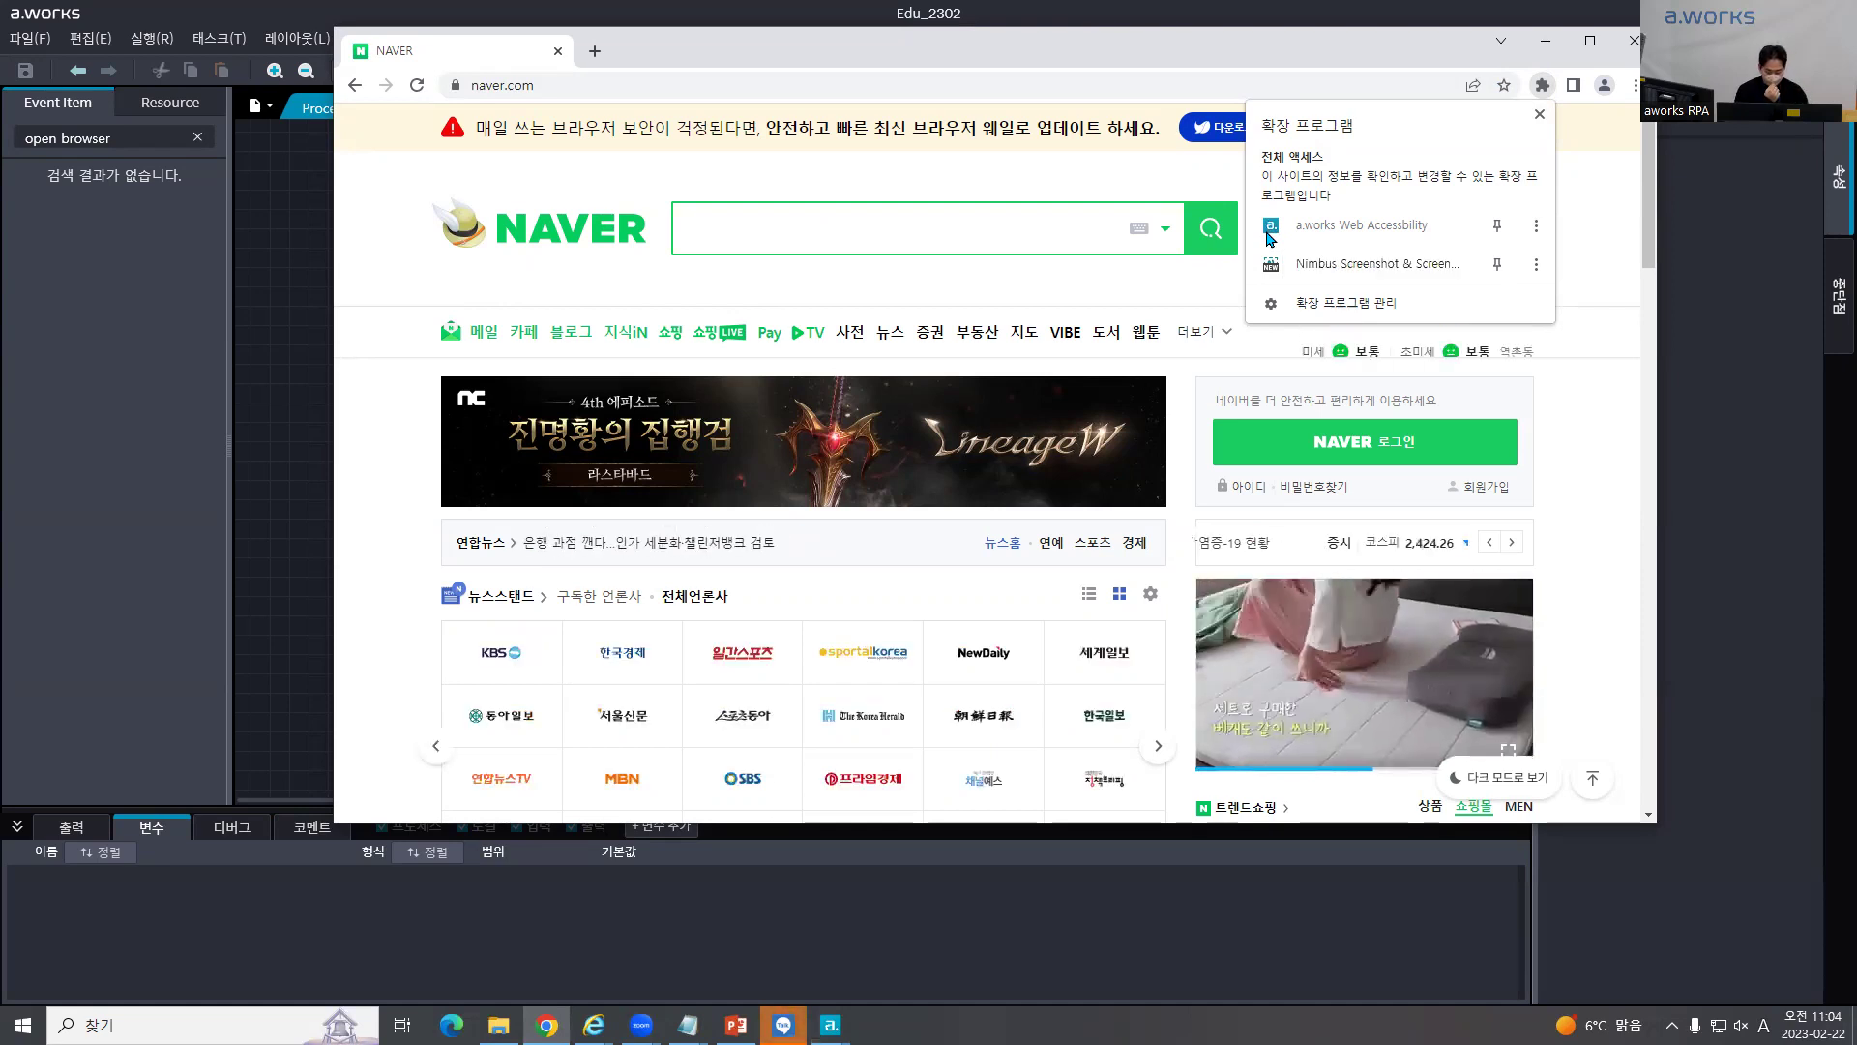
click(1098, 272)
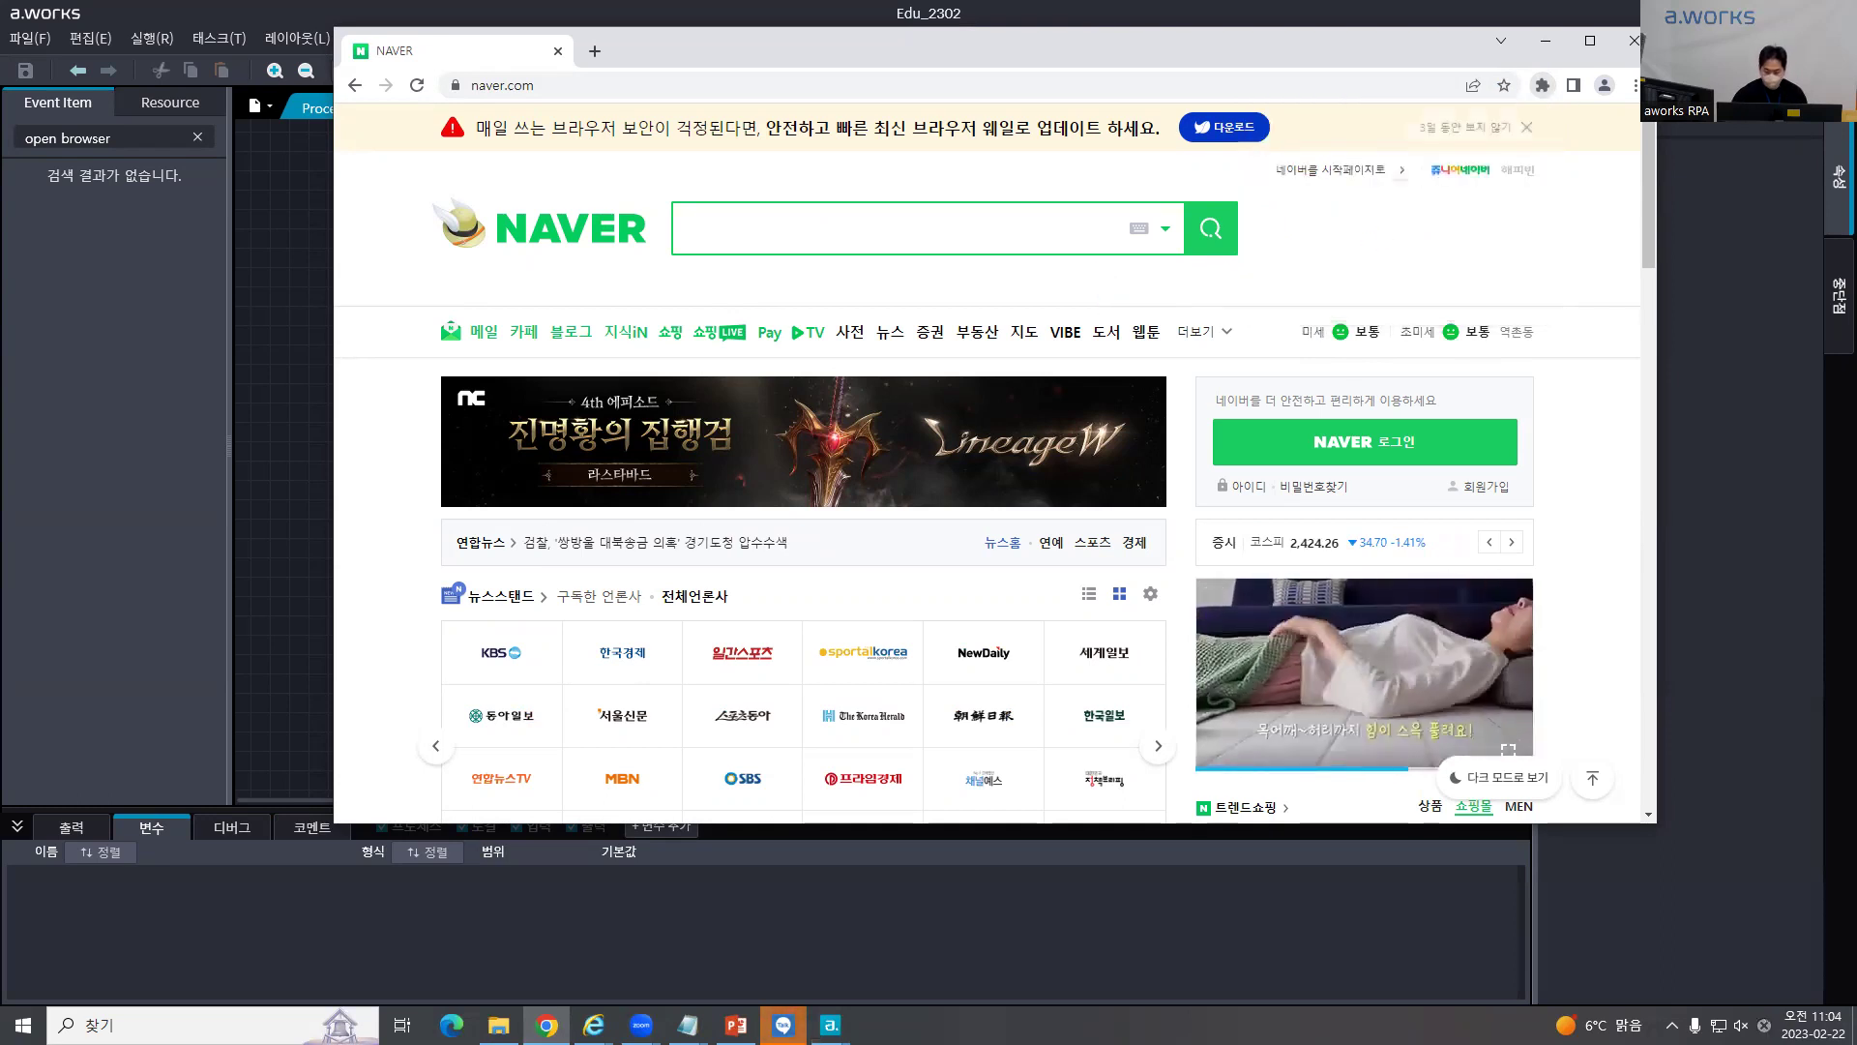
click(1634, 41)
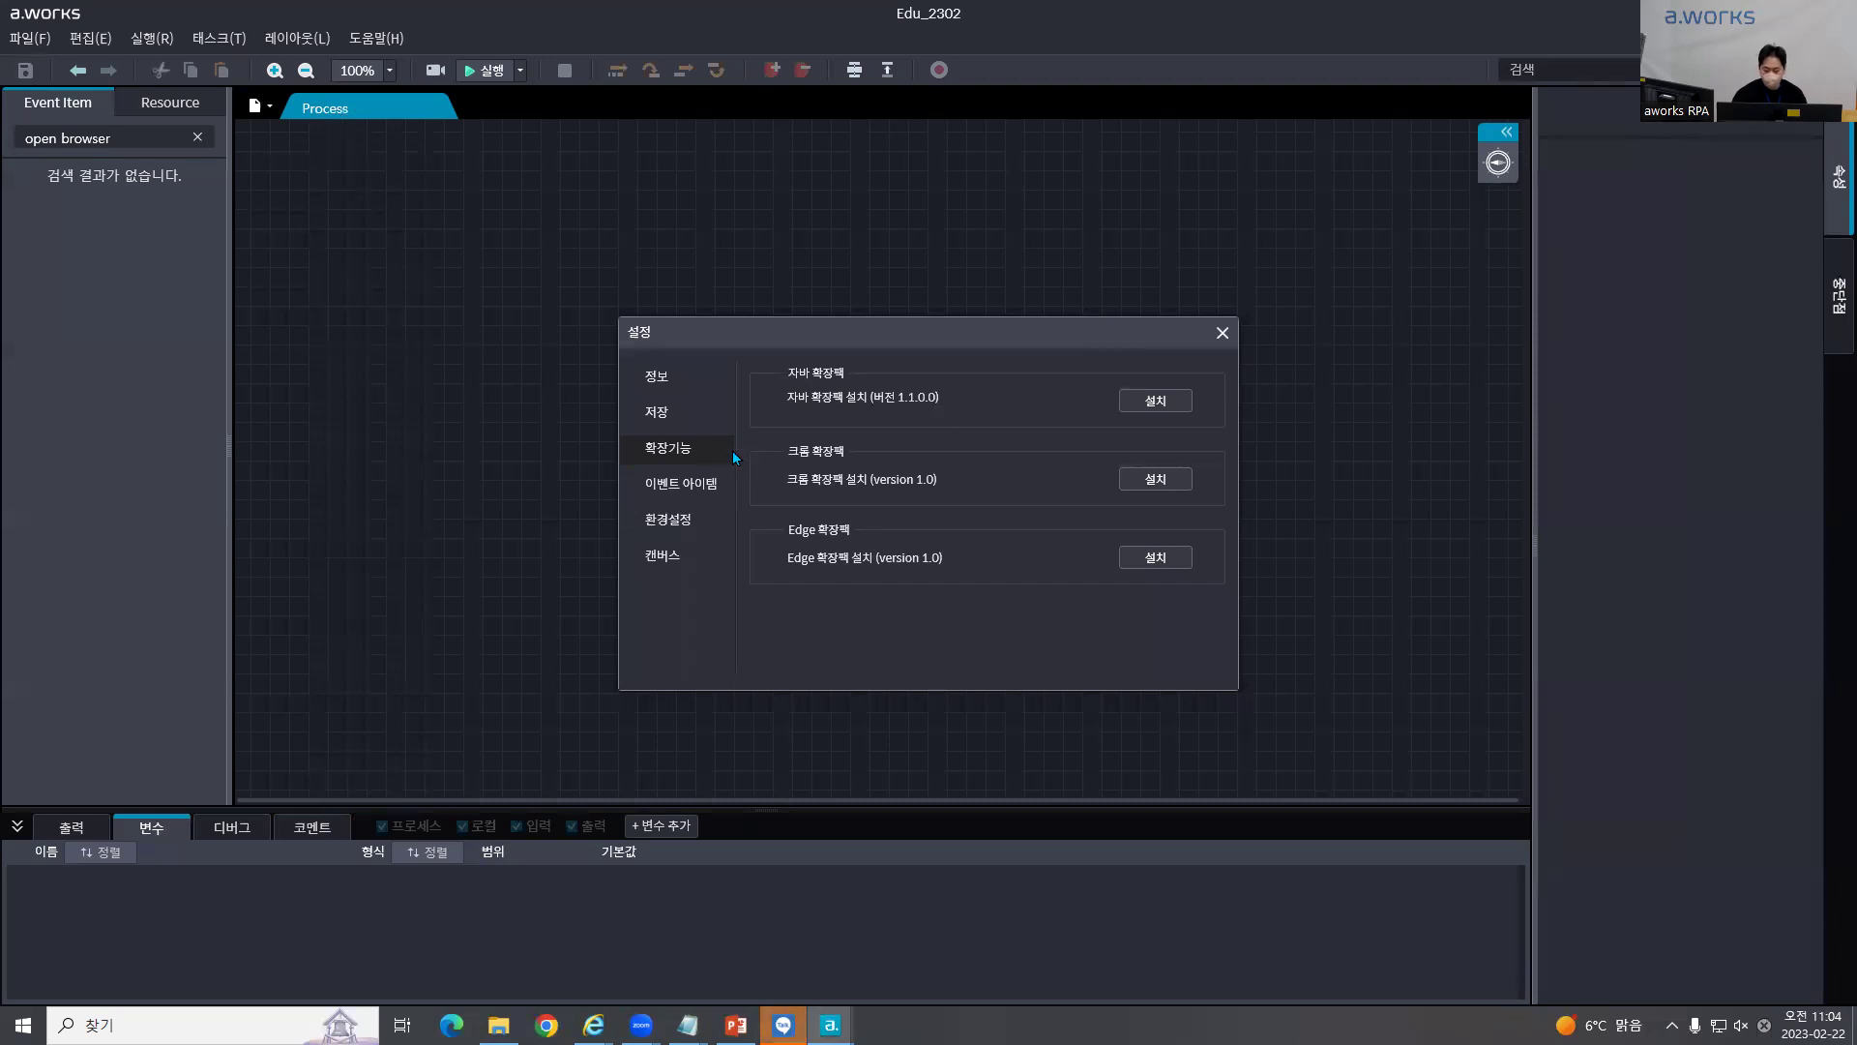
Step: Run the Edge extension pack (Edge 확장팩) installation from the a.works settings and open Microsoft Edge to check it
click(1174, 561)
click(914, 573)
click(464, 1012)
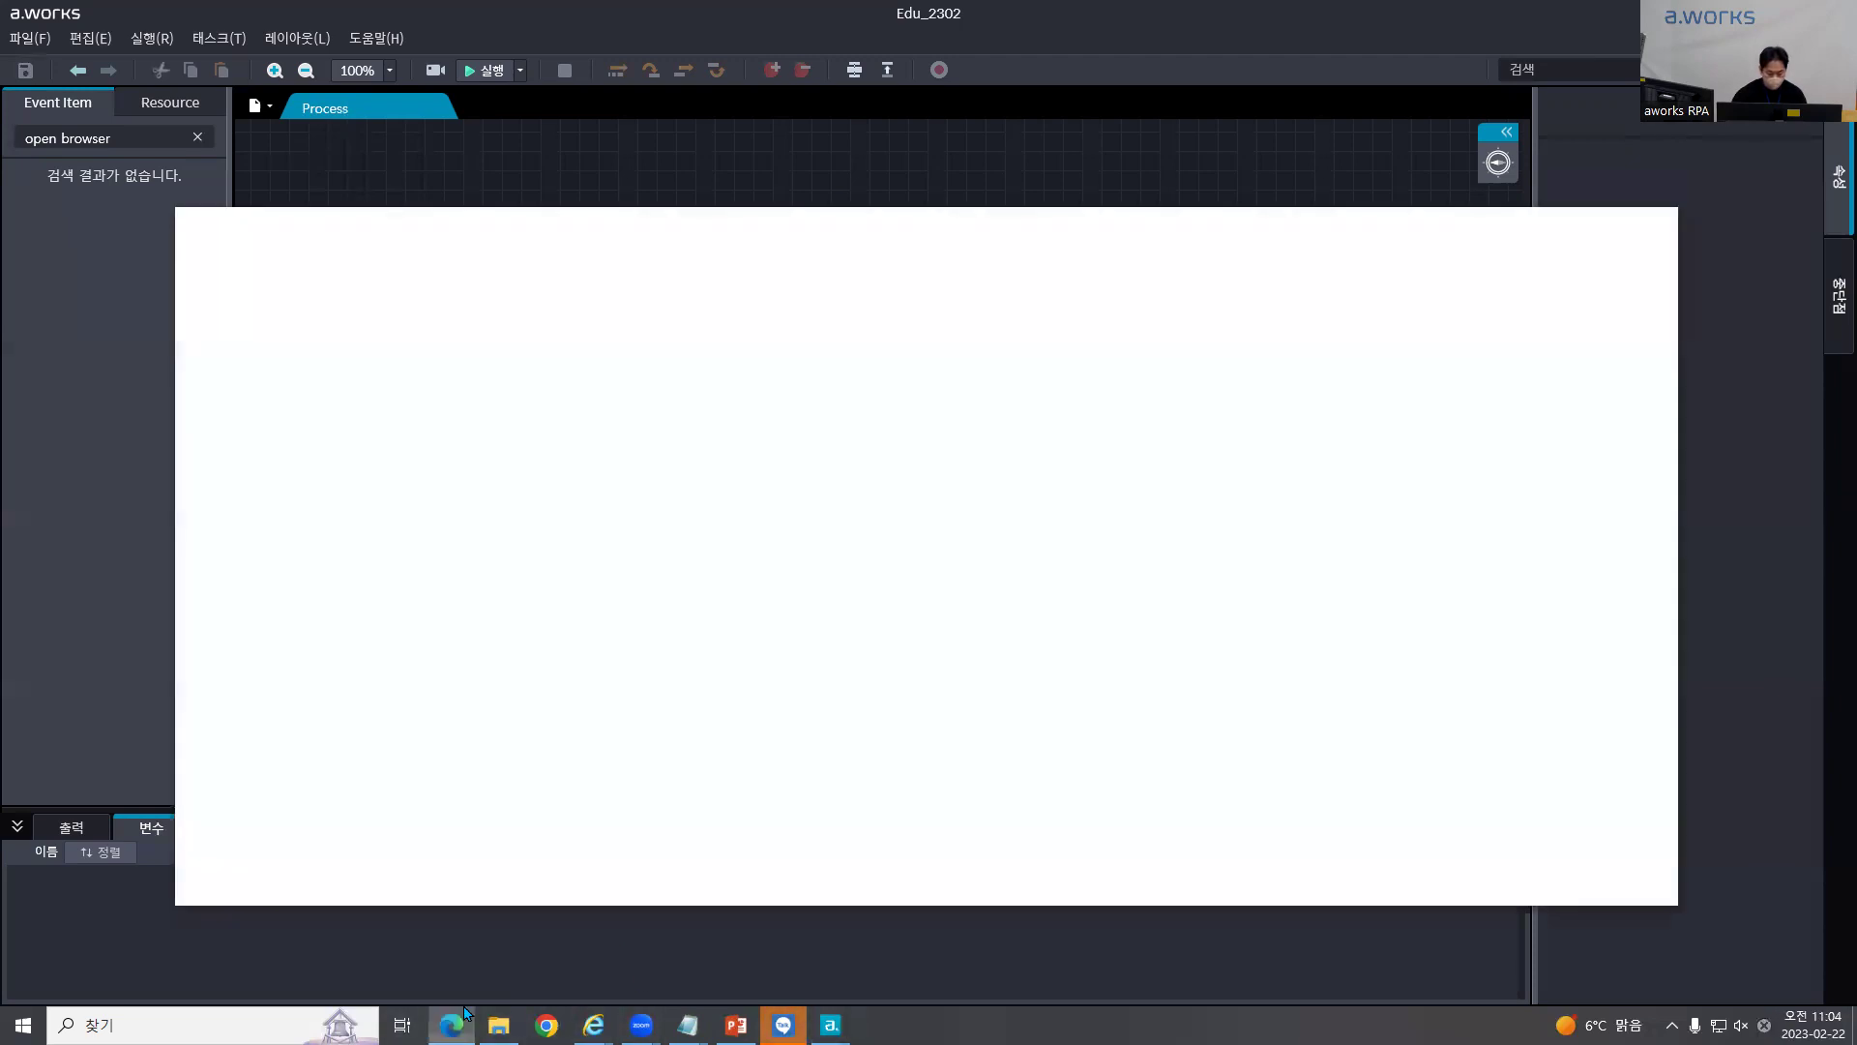
Step: Close Microsoft Edge and the a.works settings dialog to return to the Process canvas
click(1629, 489)
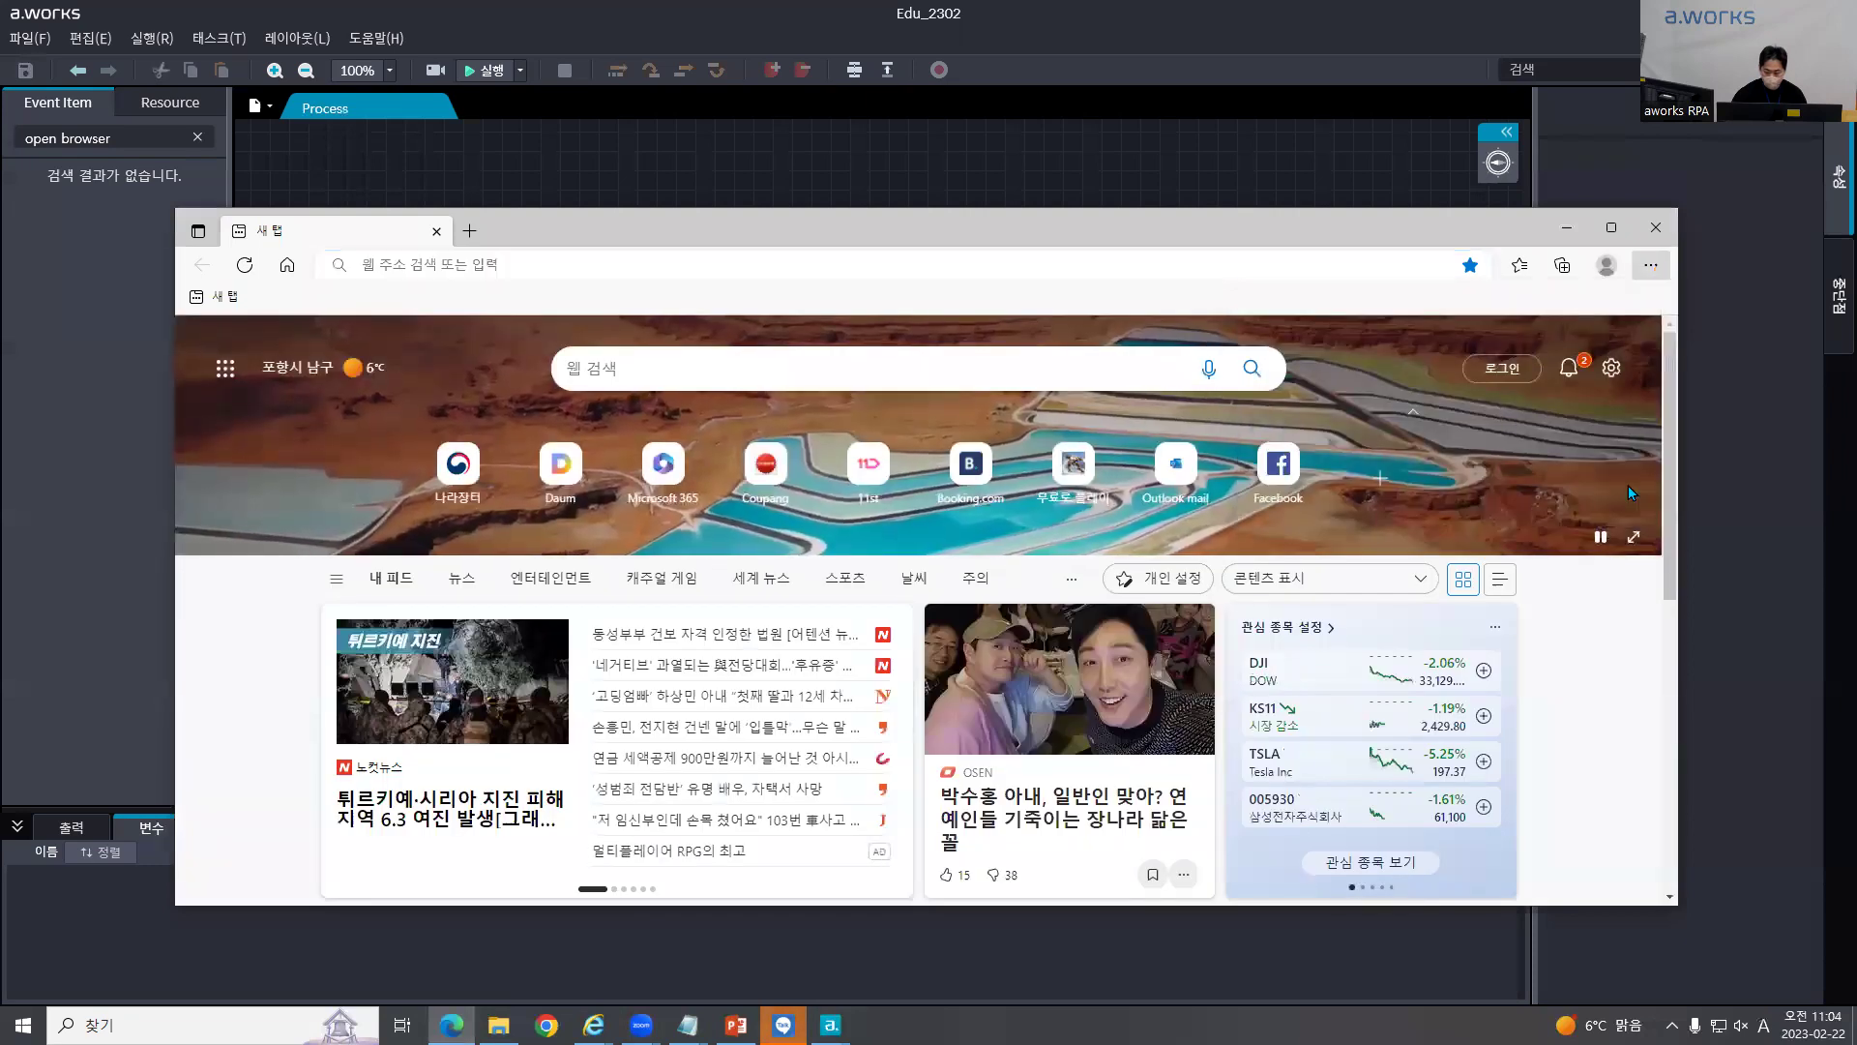
click(1656, 228)
click(1210, 327)
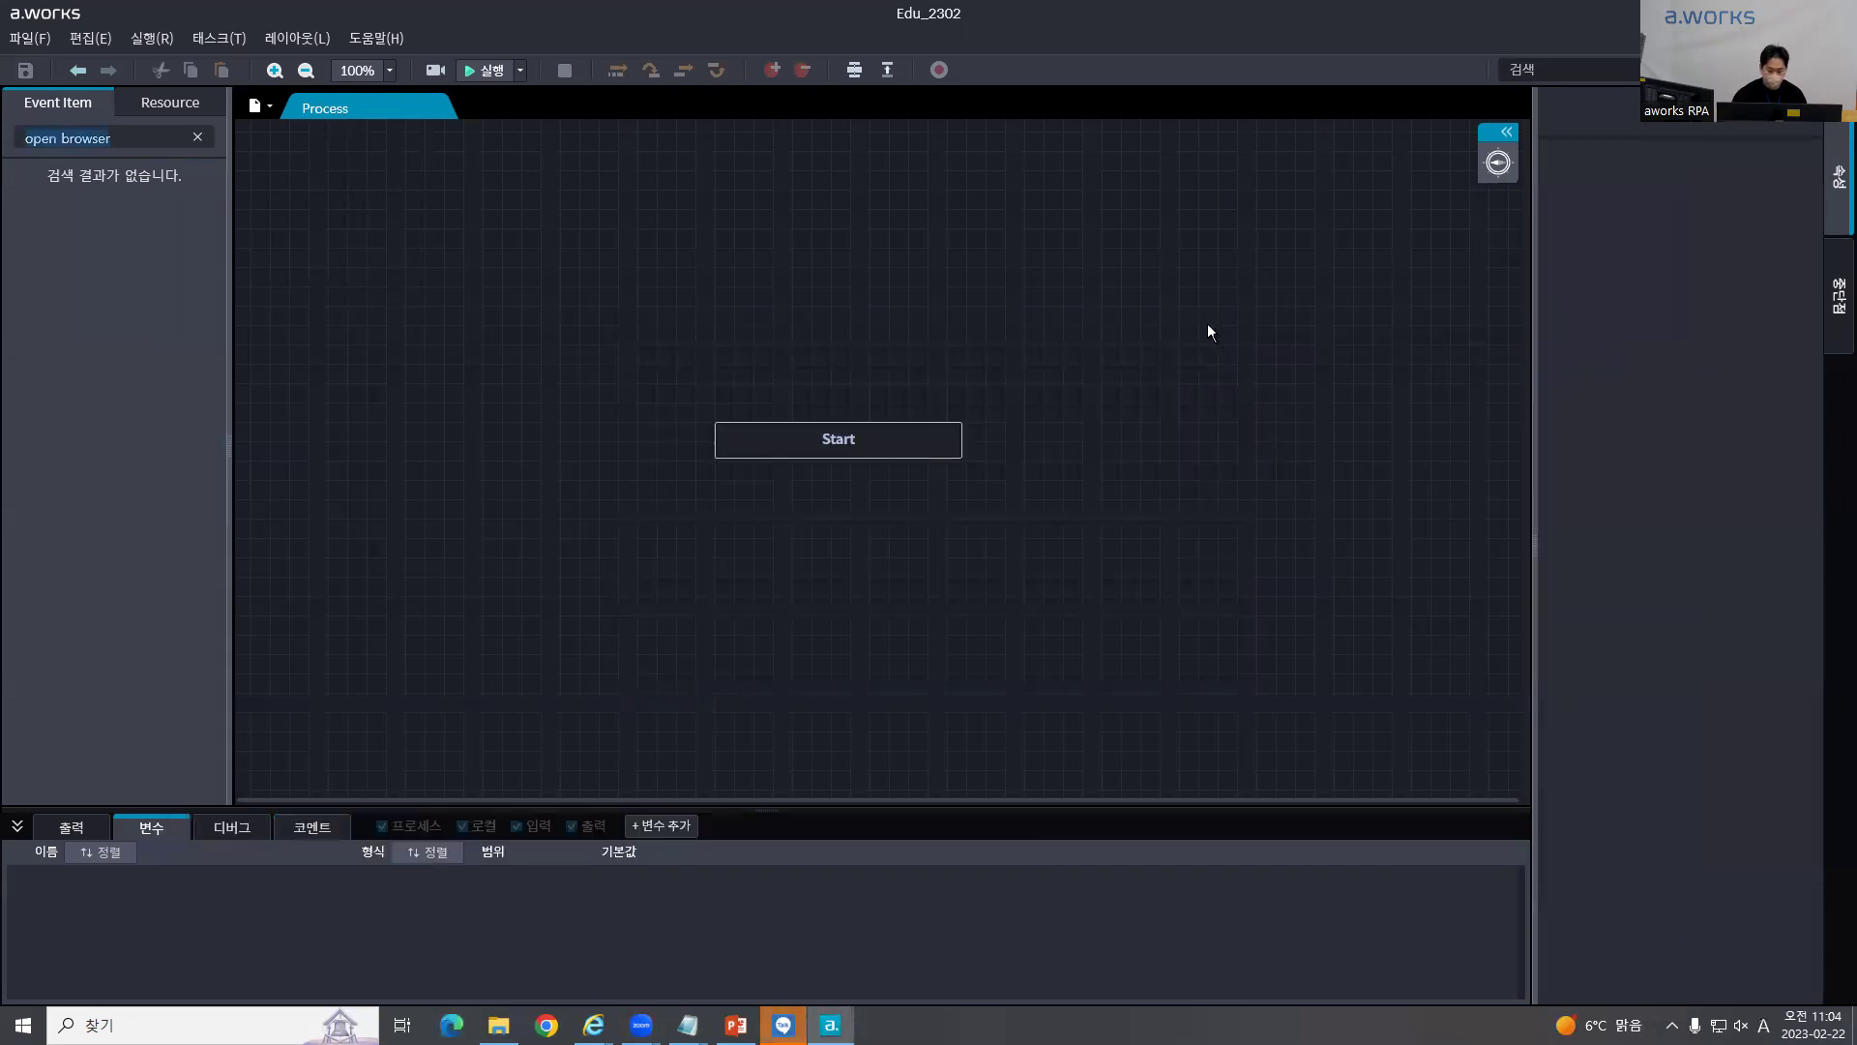
Step: Try to install the Edge extension pack (Edge 확장팩) from the extensions section of the a.works settings, confirming the browser-closing notice
click(29, 37)
click(73, 316)
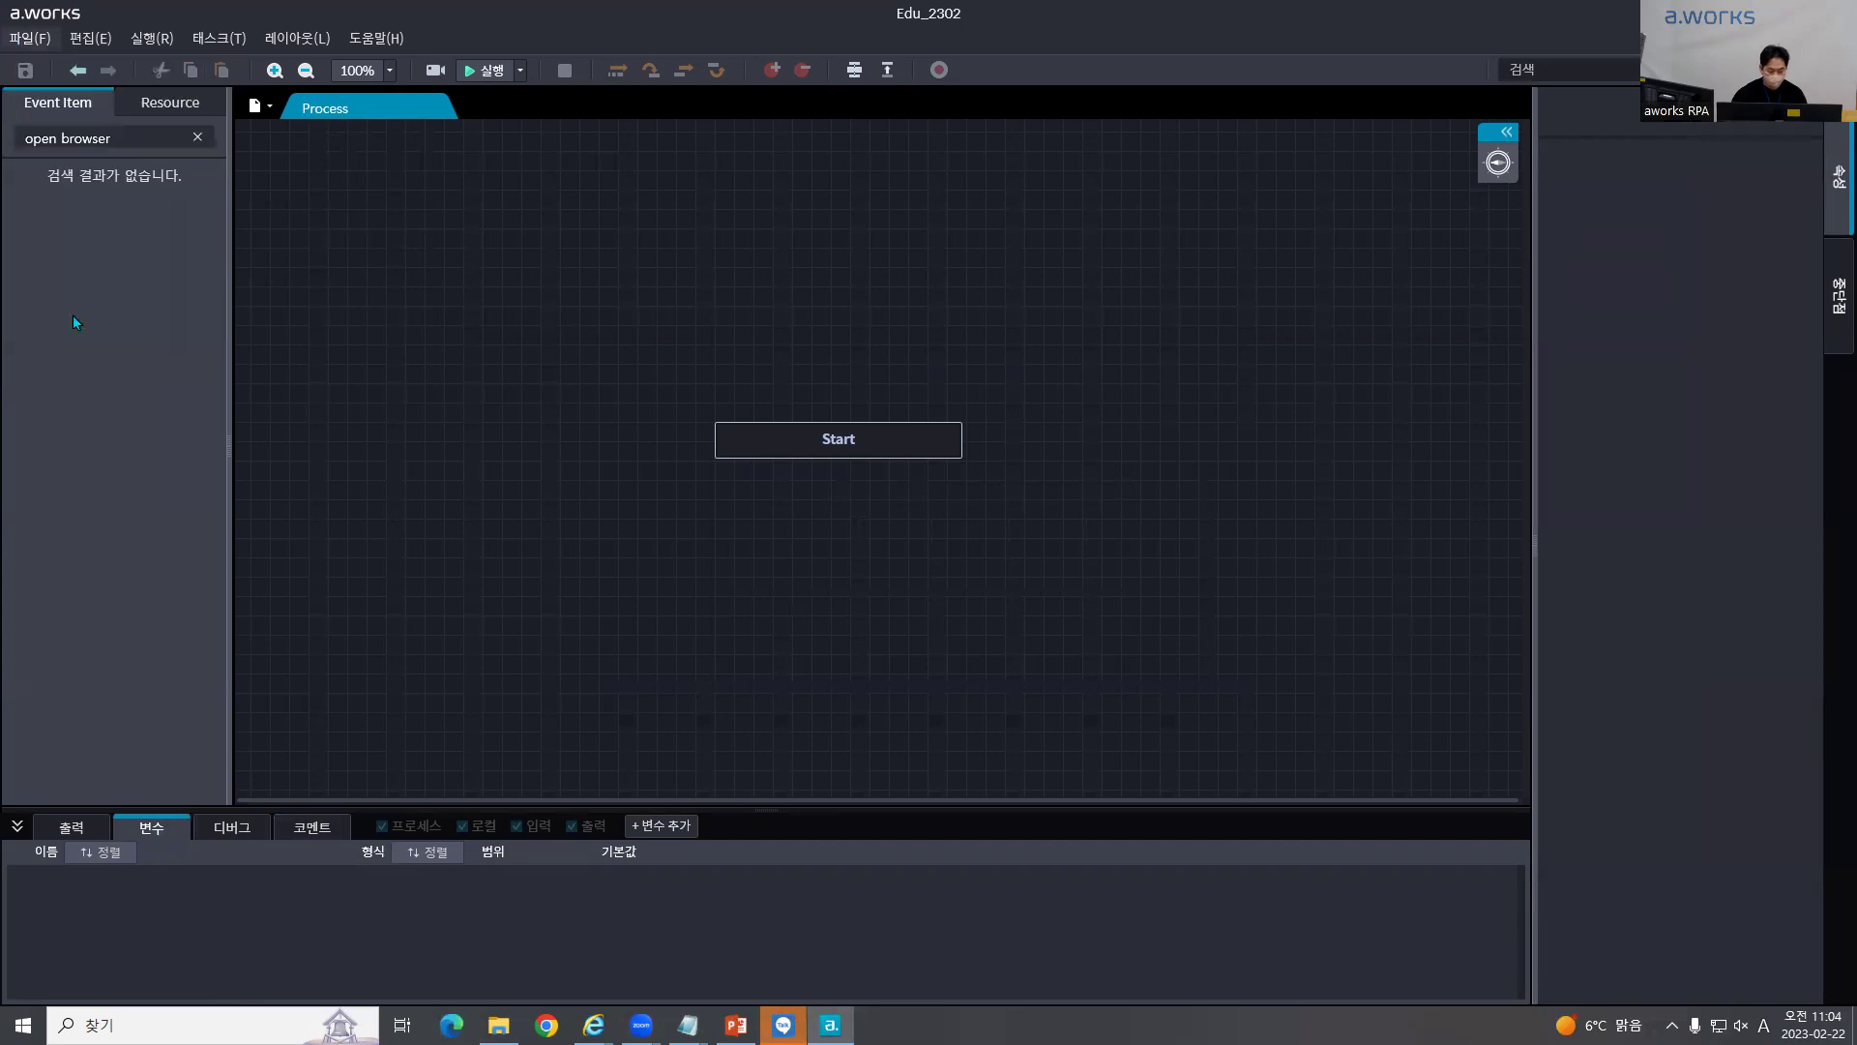
click(705, 516)
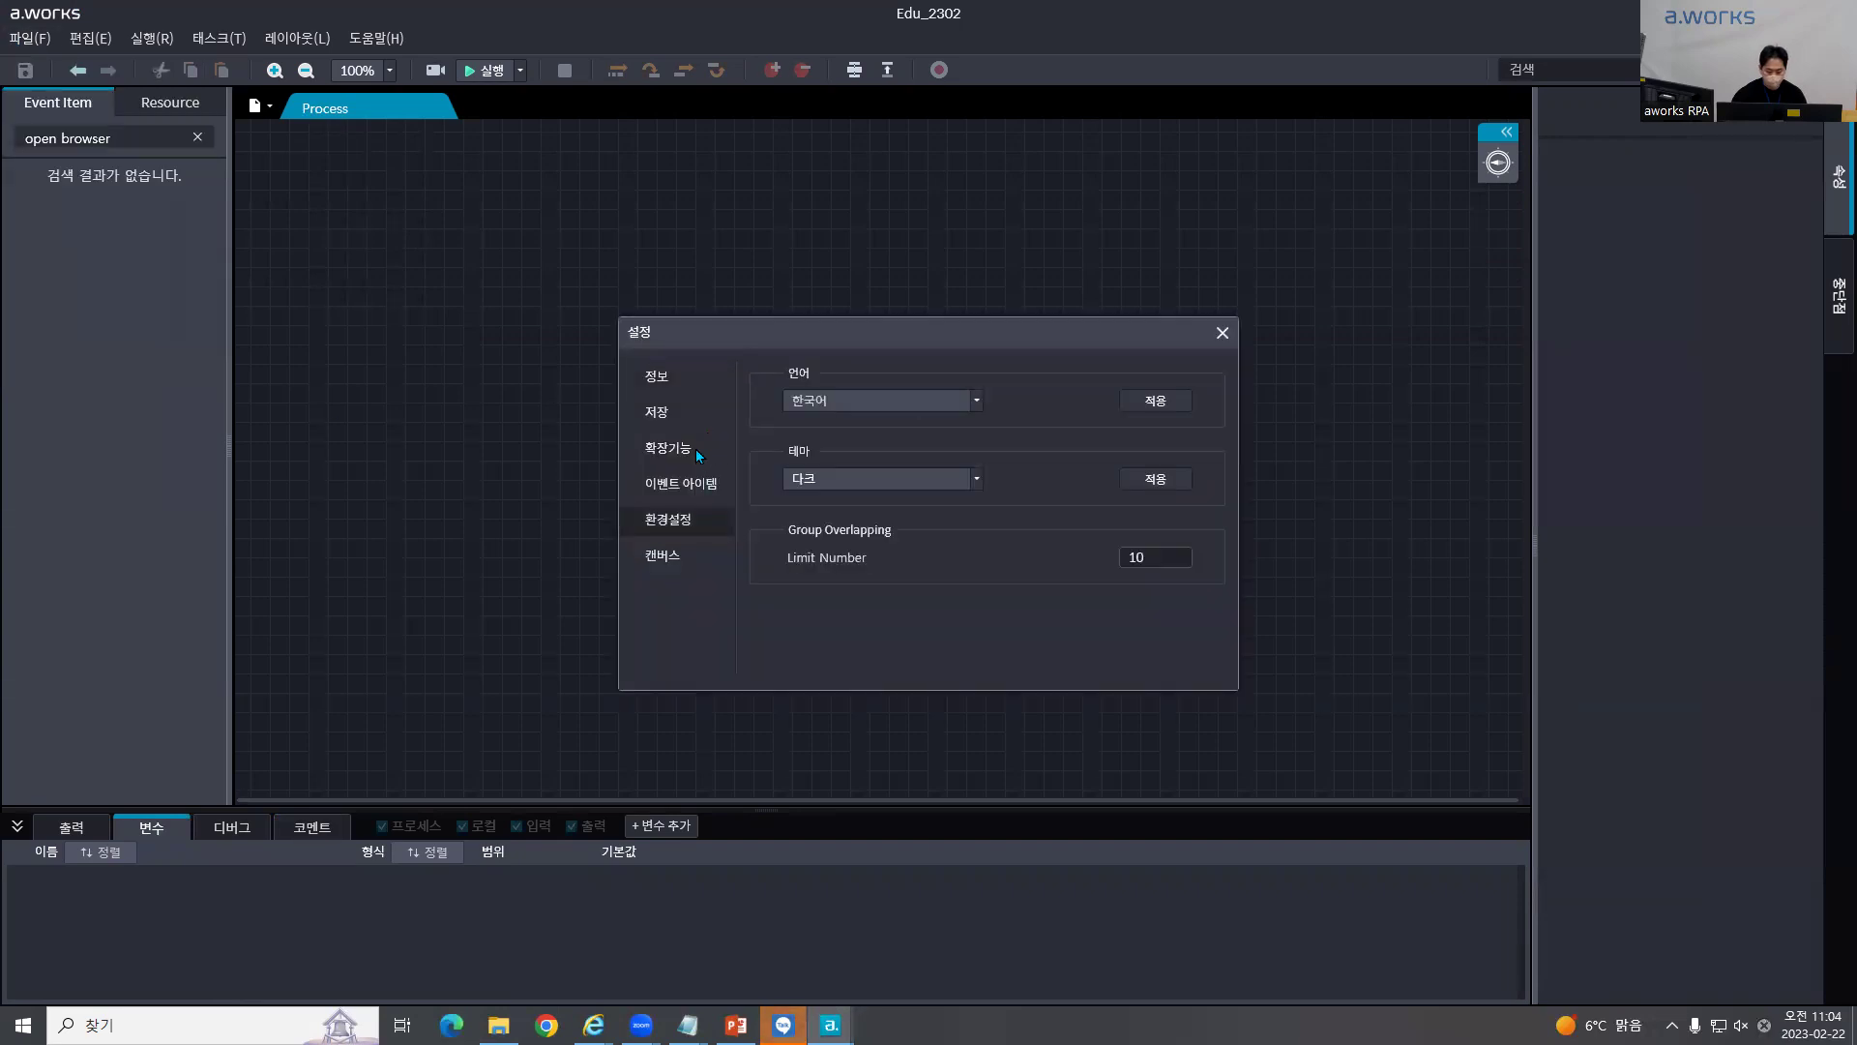
click(694, 449)
click(1152, 563)
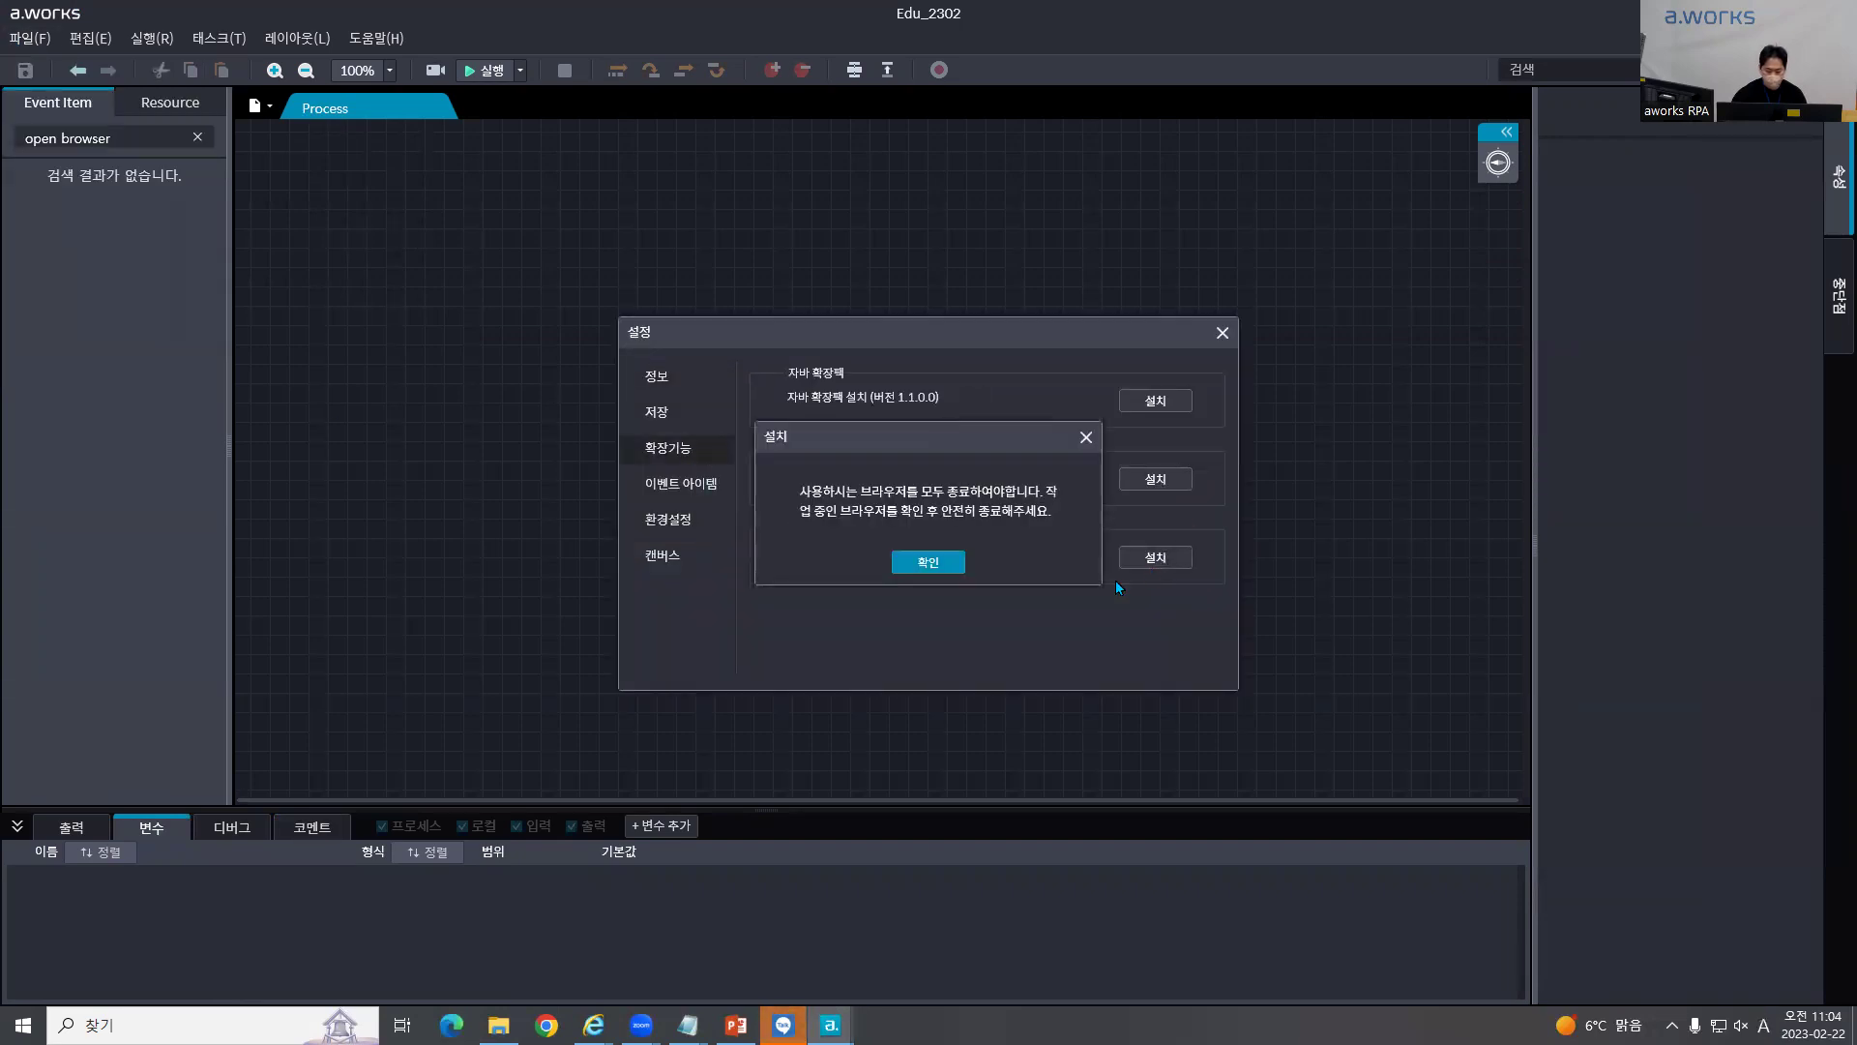
click(929, 564)
click(889, 563)
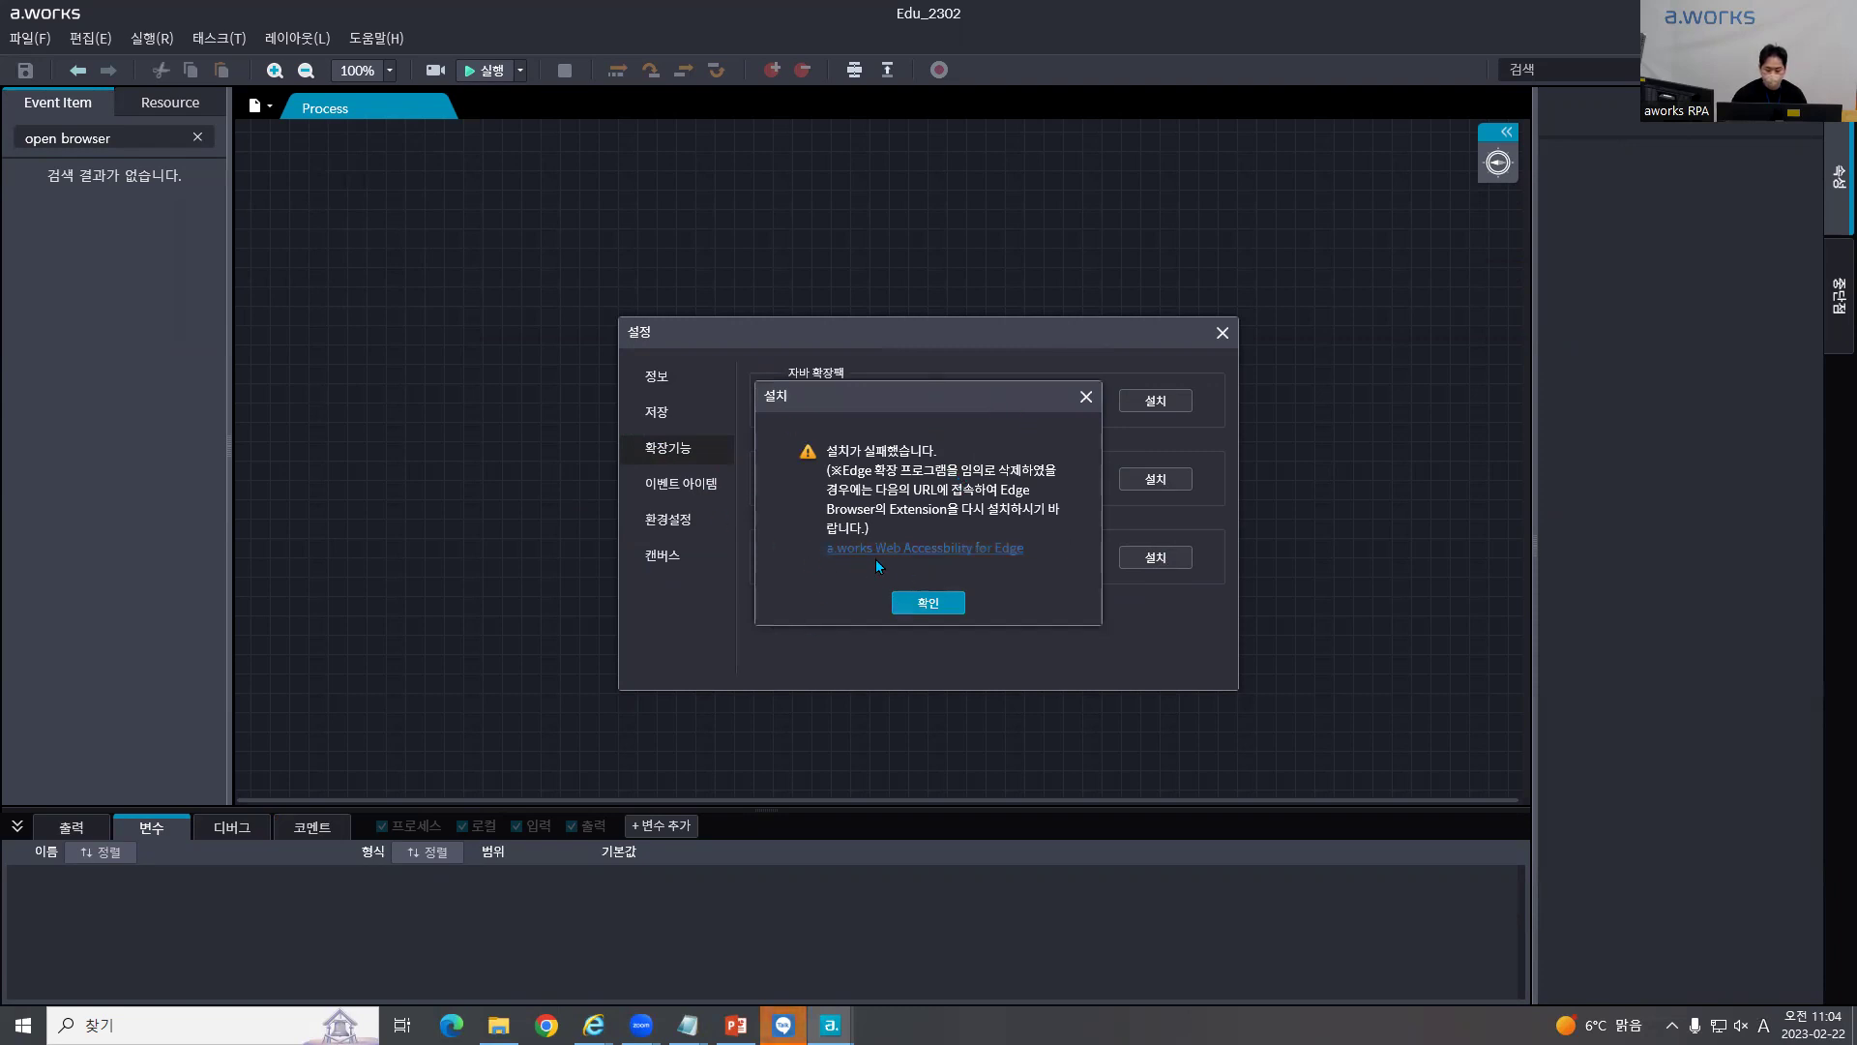
Step: Open the linked a.works Web Accessbility for Edge add-on page, dismiss the installation dialog, and maximize the Microsoft Edge window
click(994, 548)
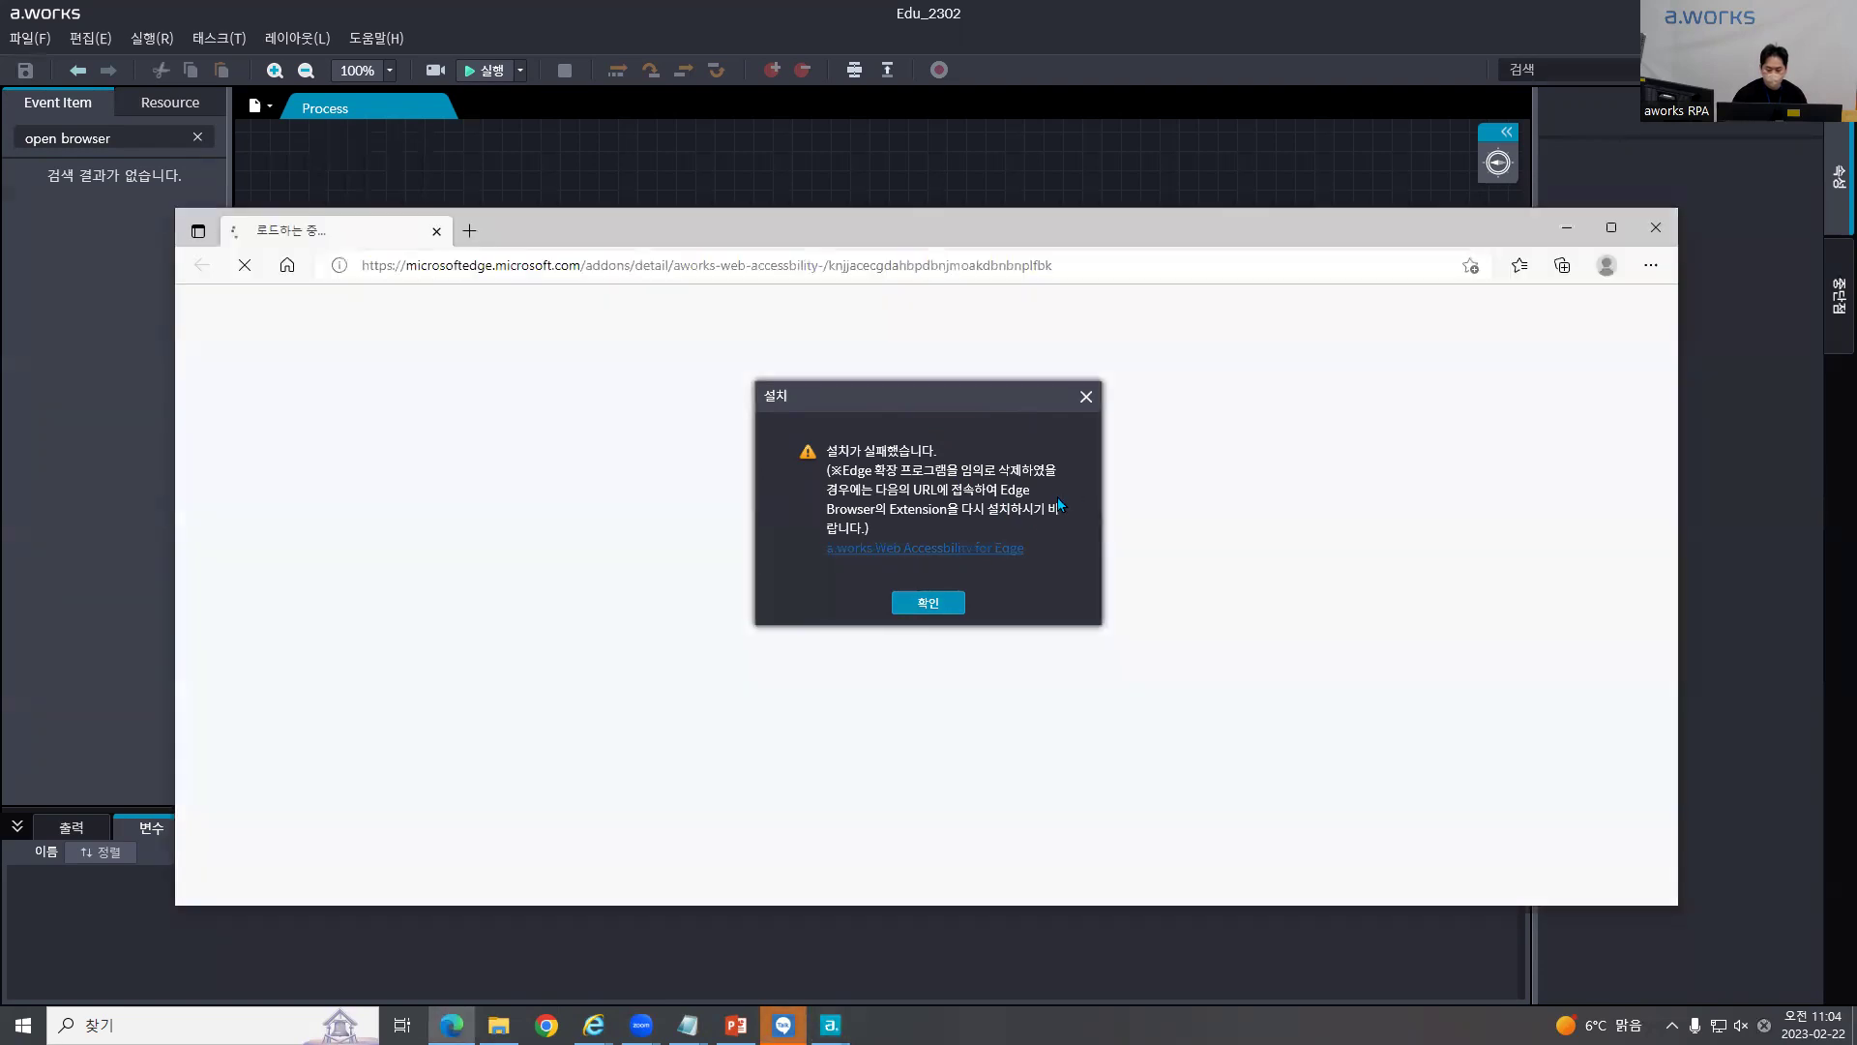
click(930, 604)
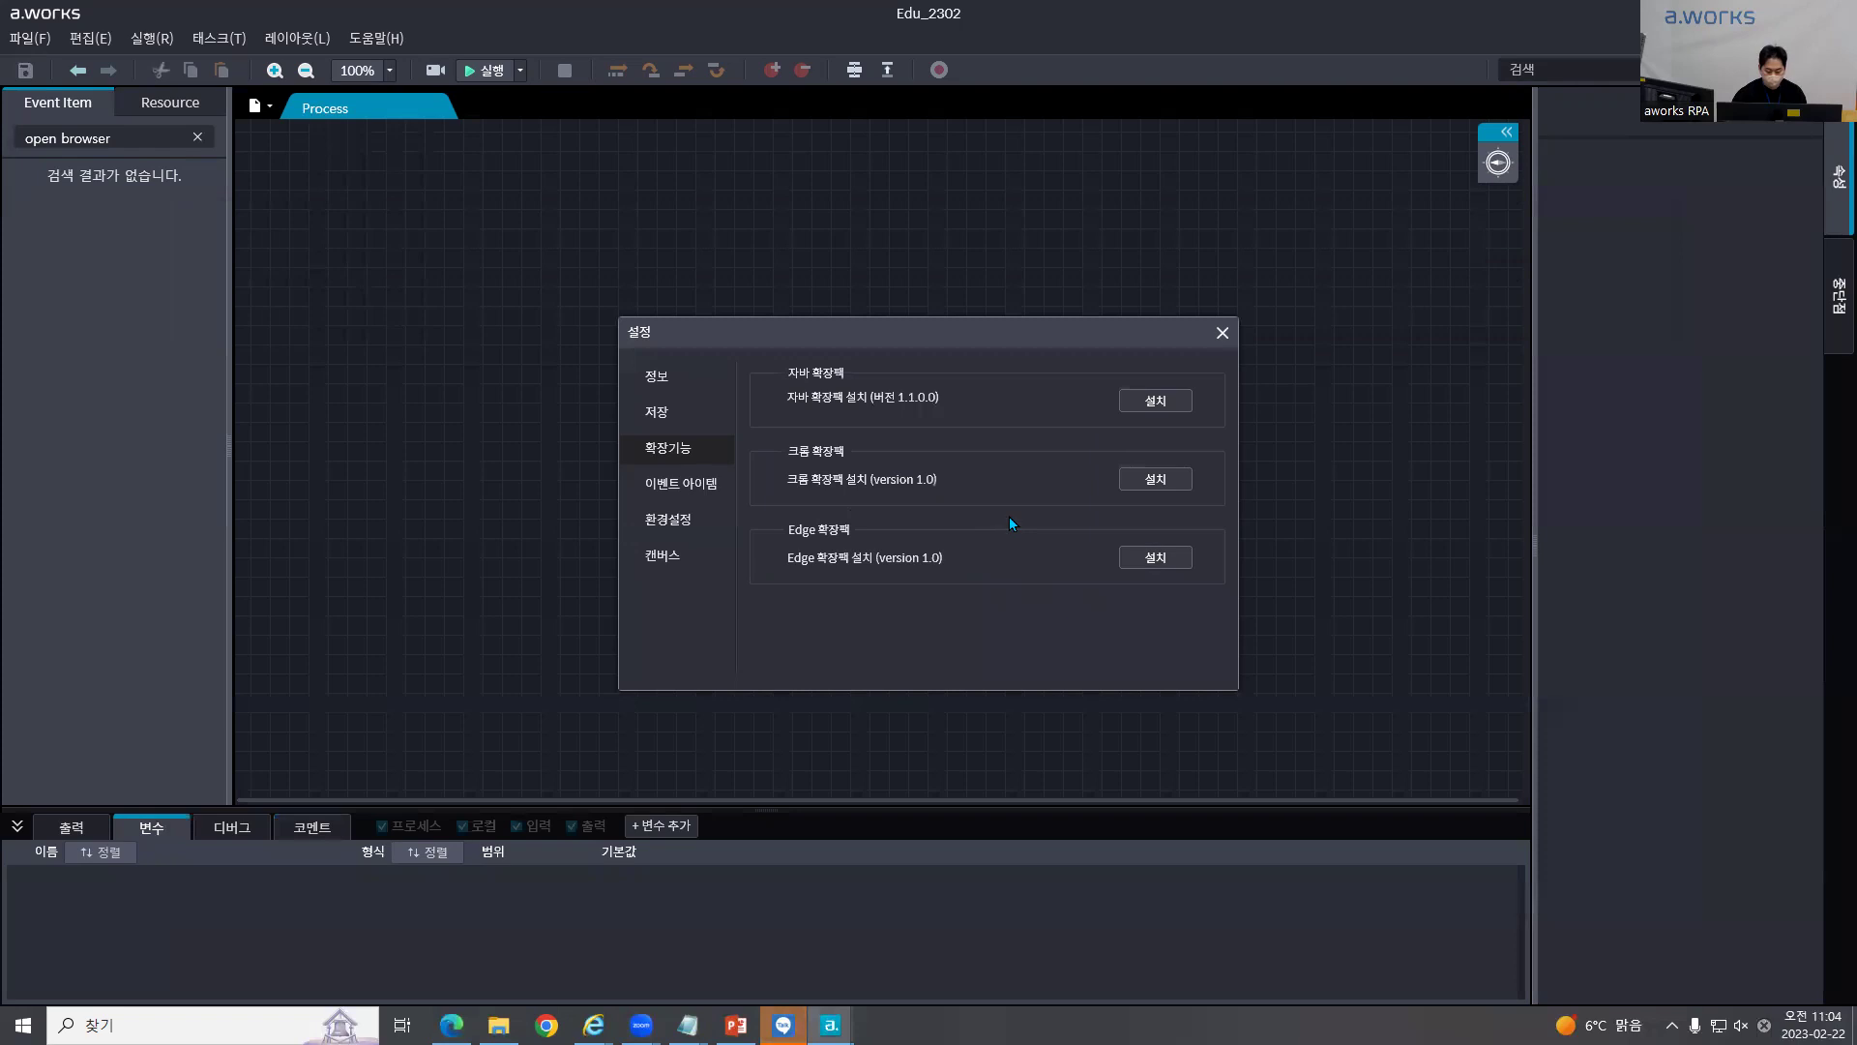
key(alt+Tab)
click(1167, 283)
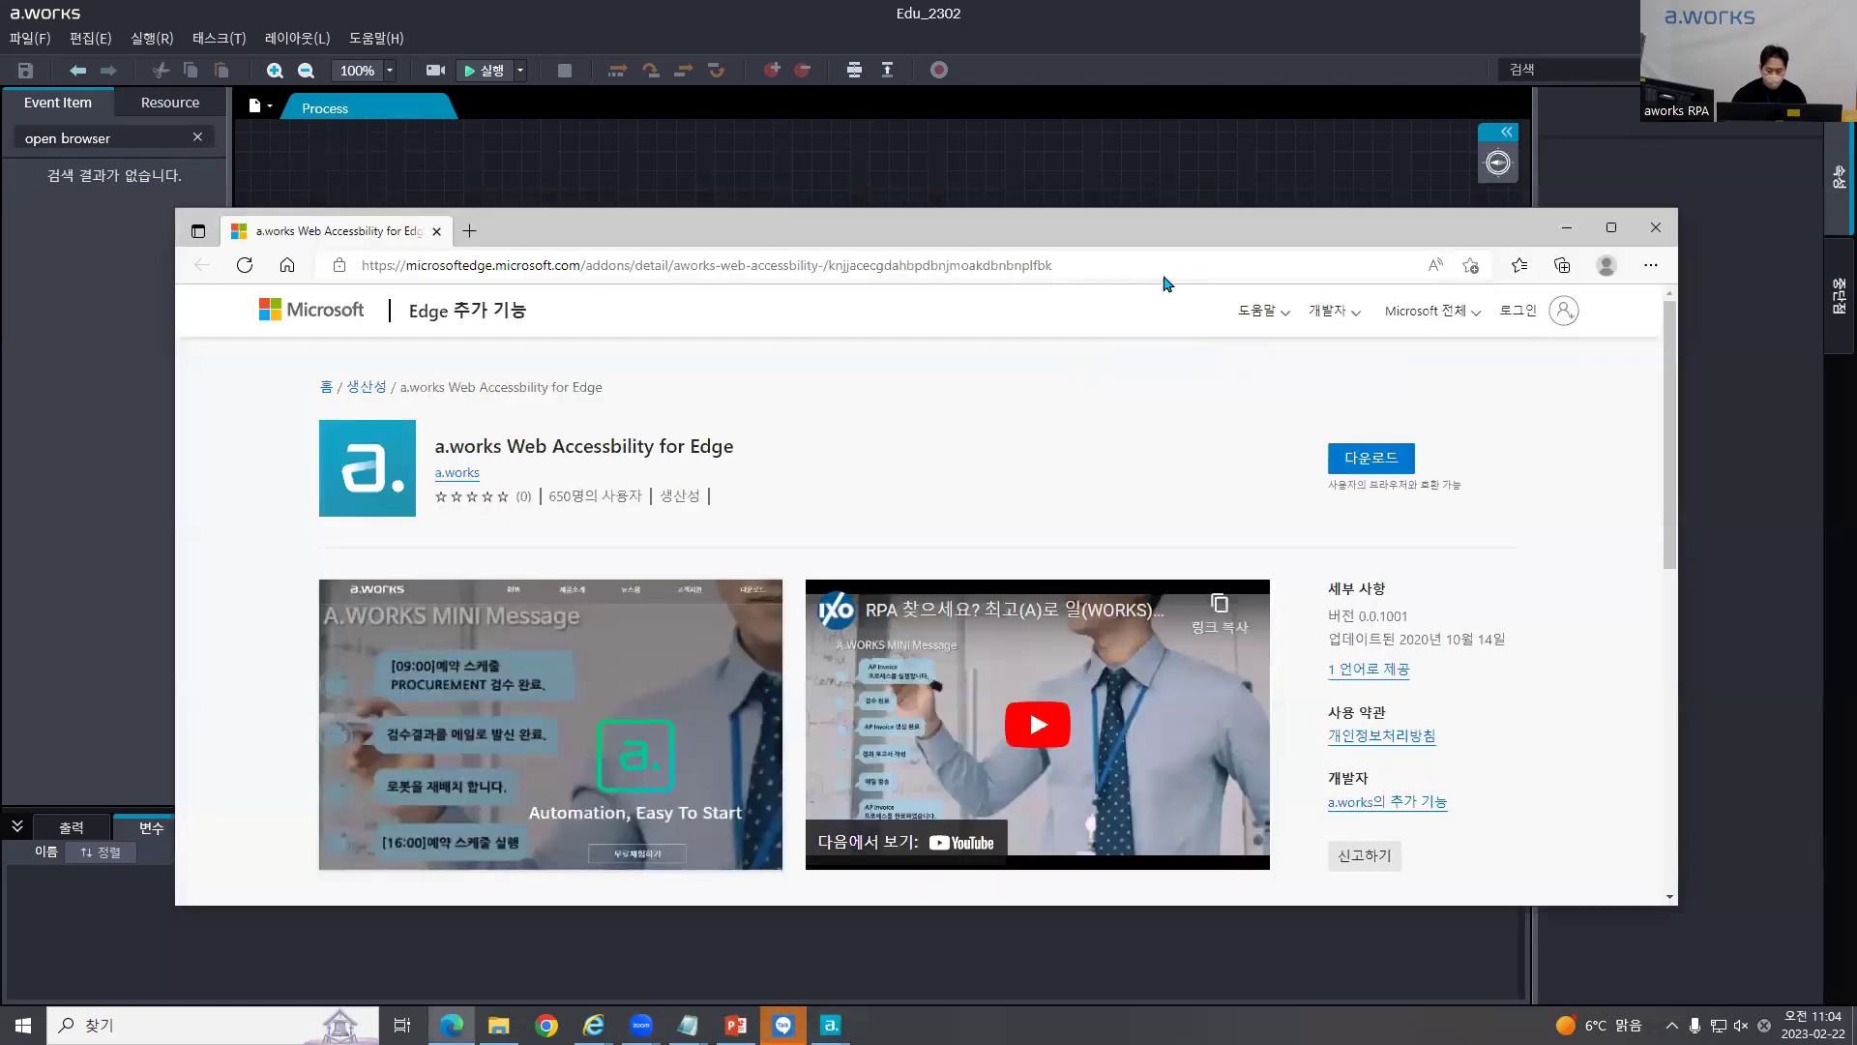
double_click(1119, 241)
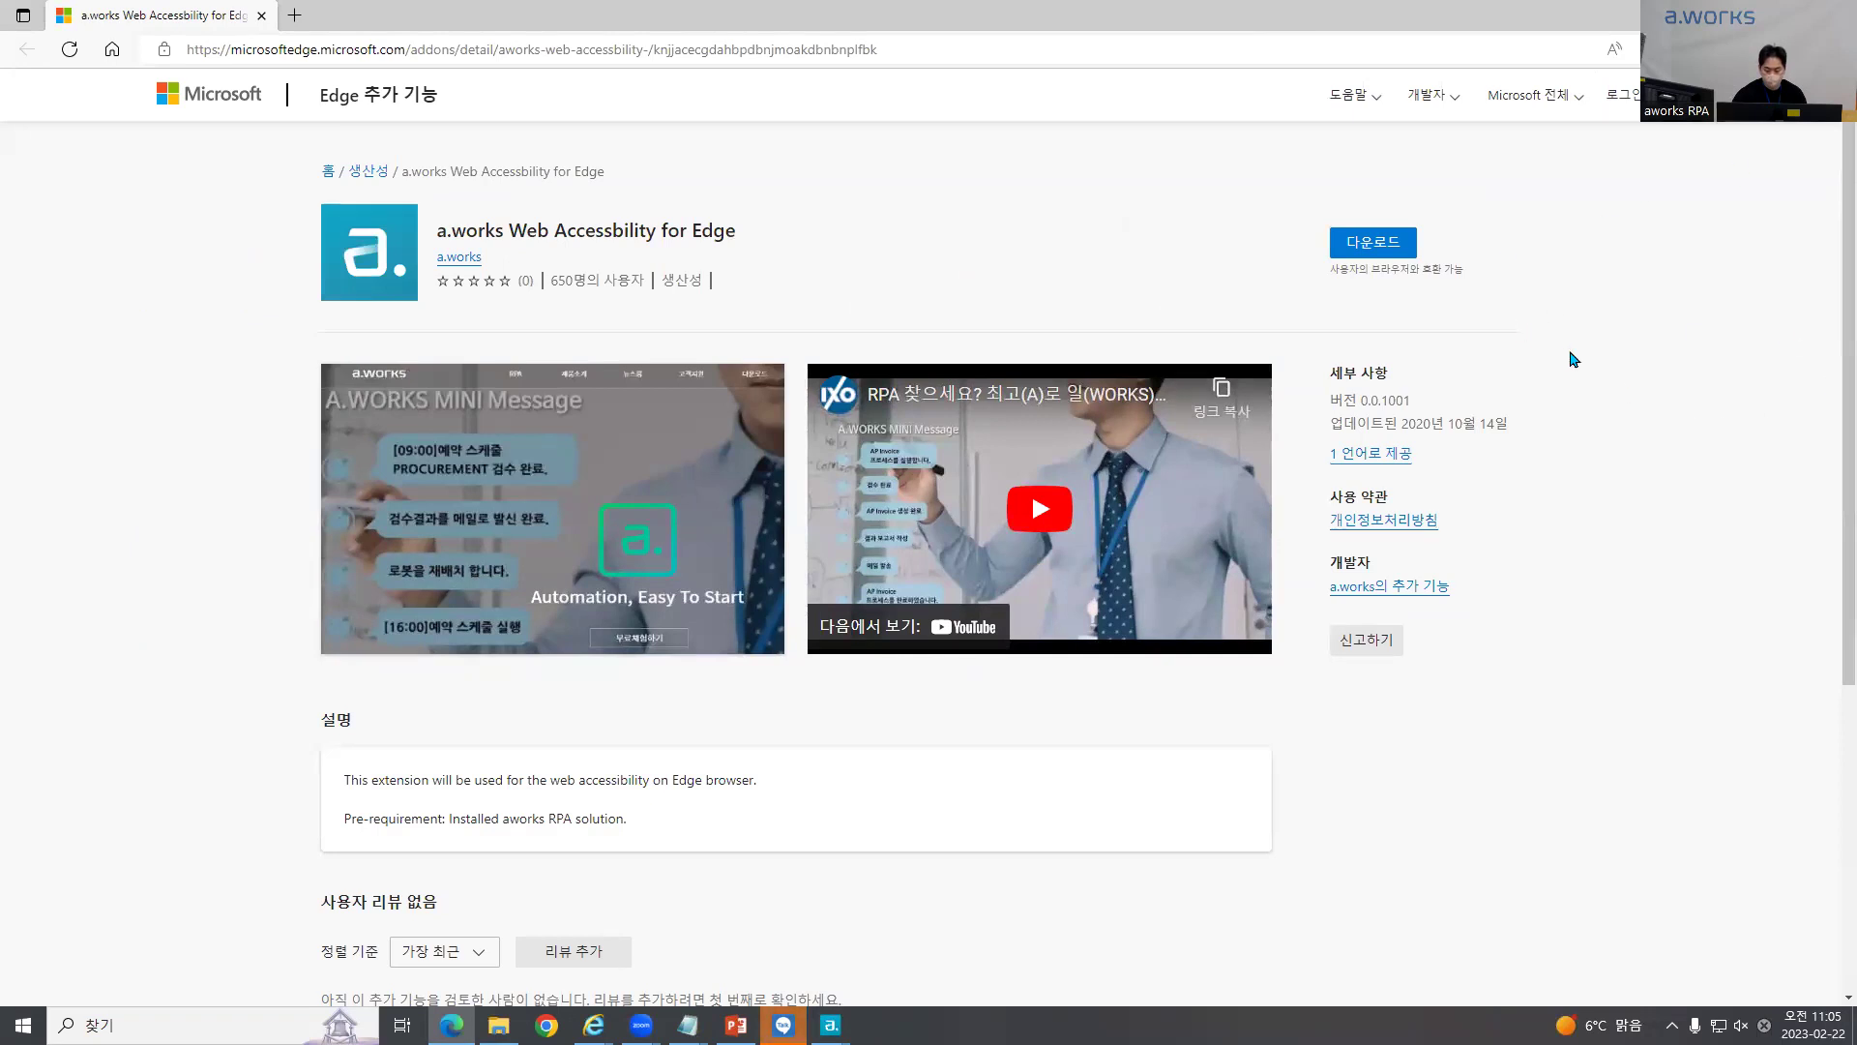
Step: Download and add the a.works Web Accessbility for Edge extension, and check its icon in the browser
click(1390, 258)
click(988, 253)
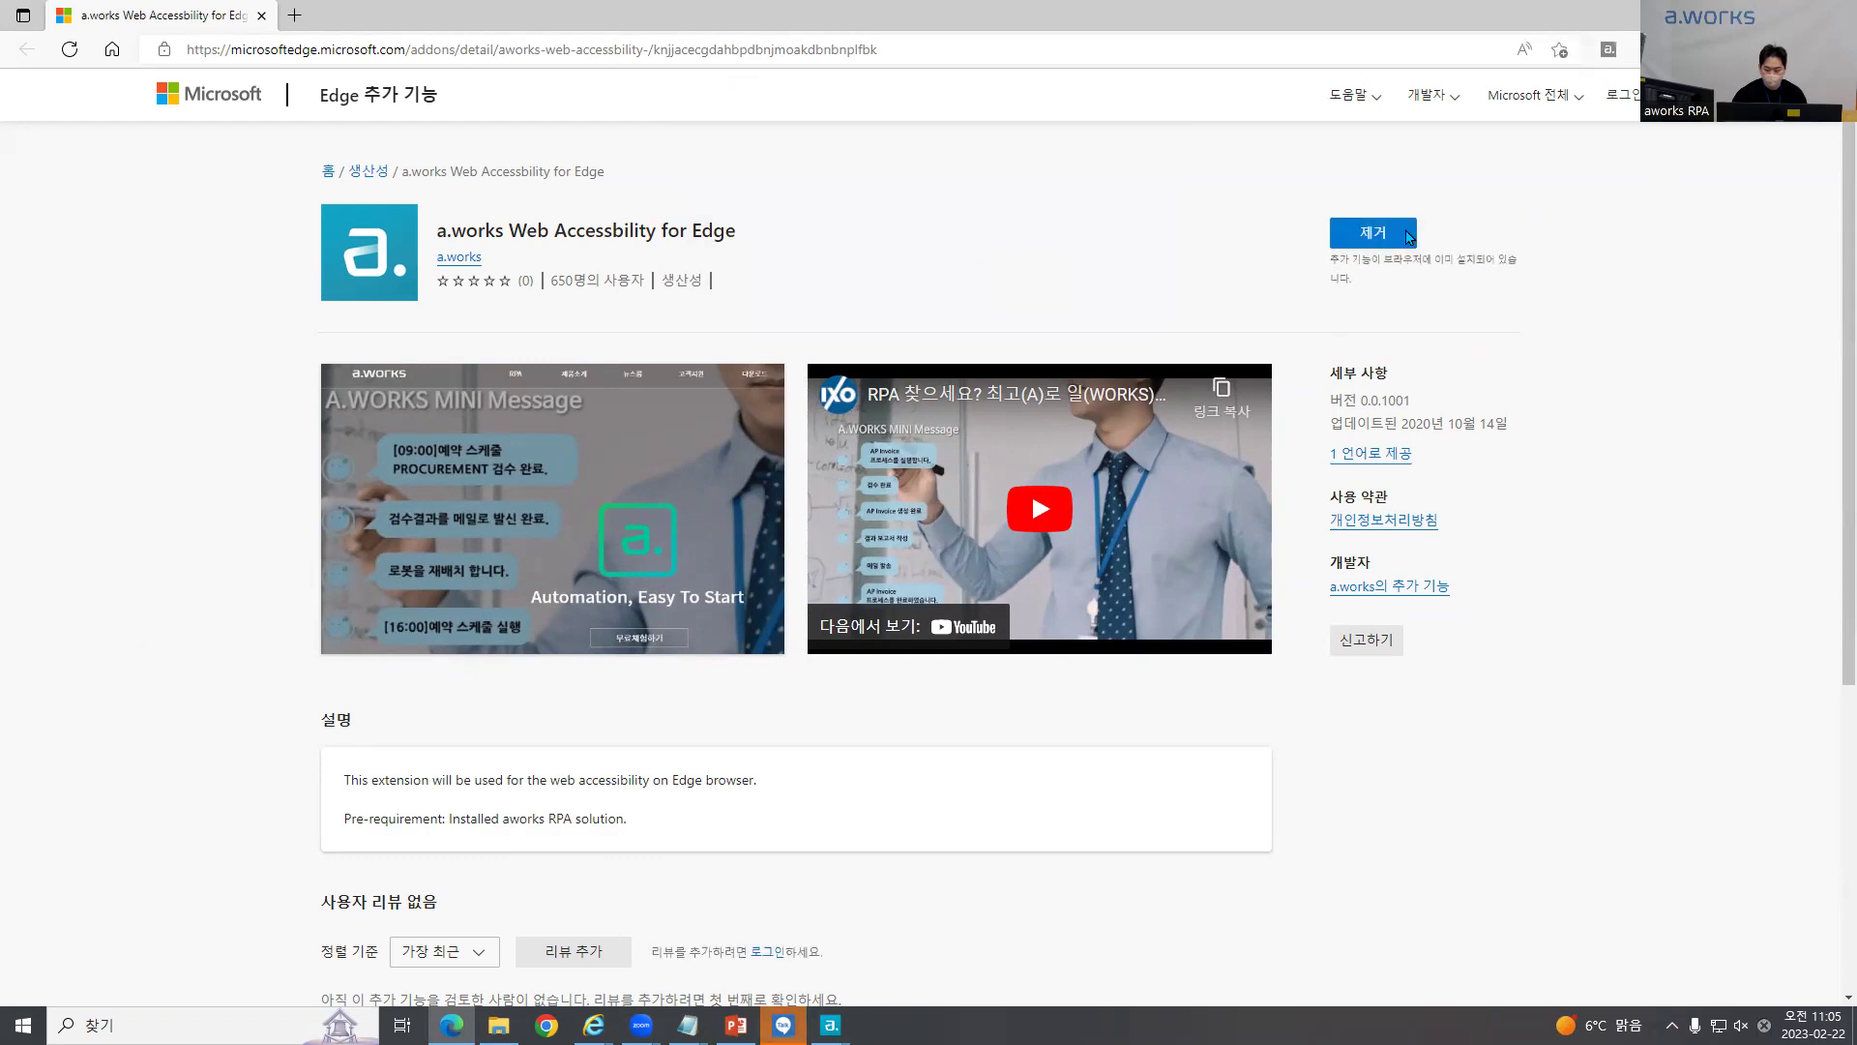
click(1611, 76)
right_click(1608, 48)
click(1237, 210)
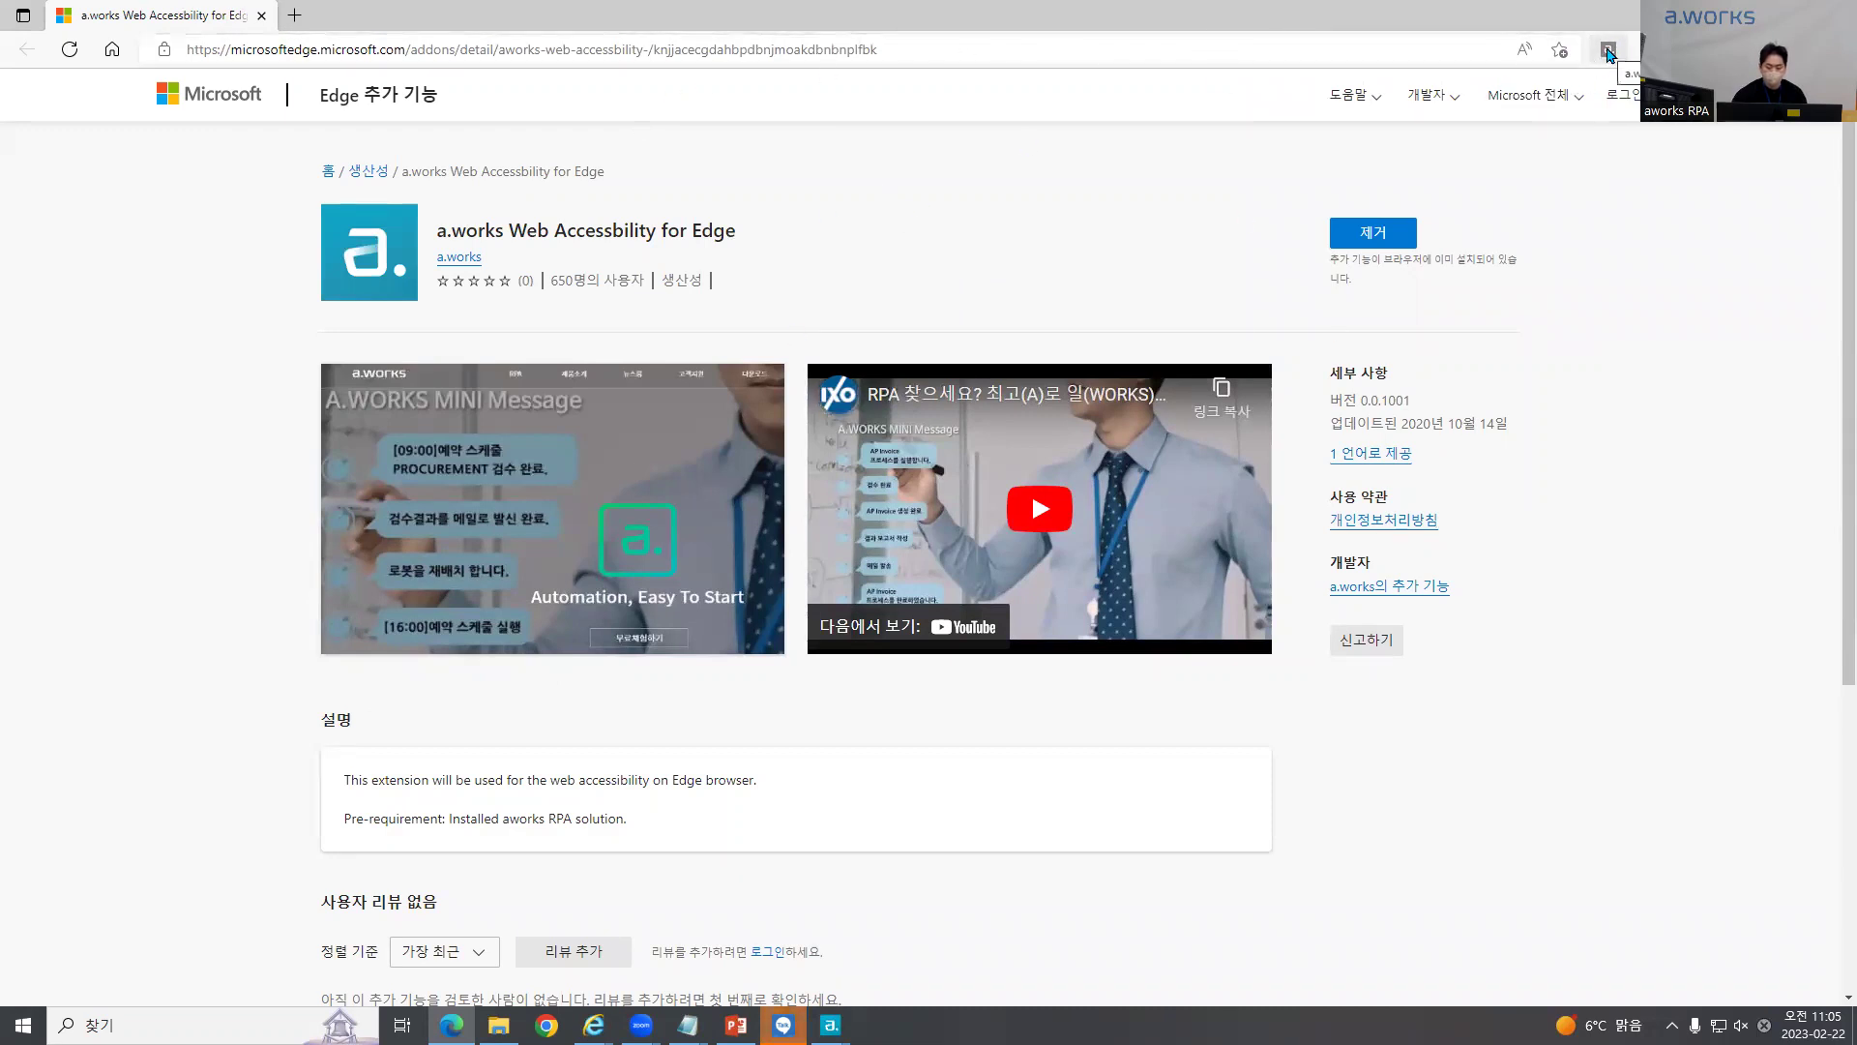
Step: Go to naver.com to check the extension there, and open the Edge extension management page
click(995, 48)
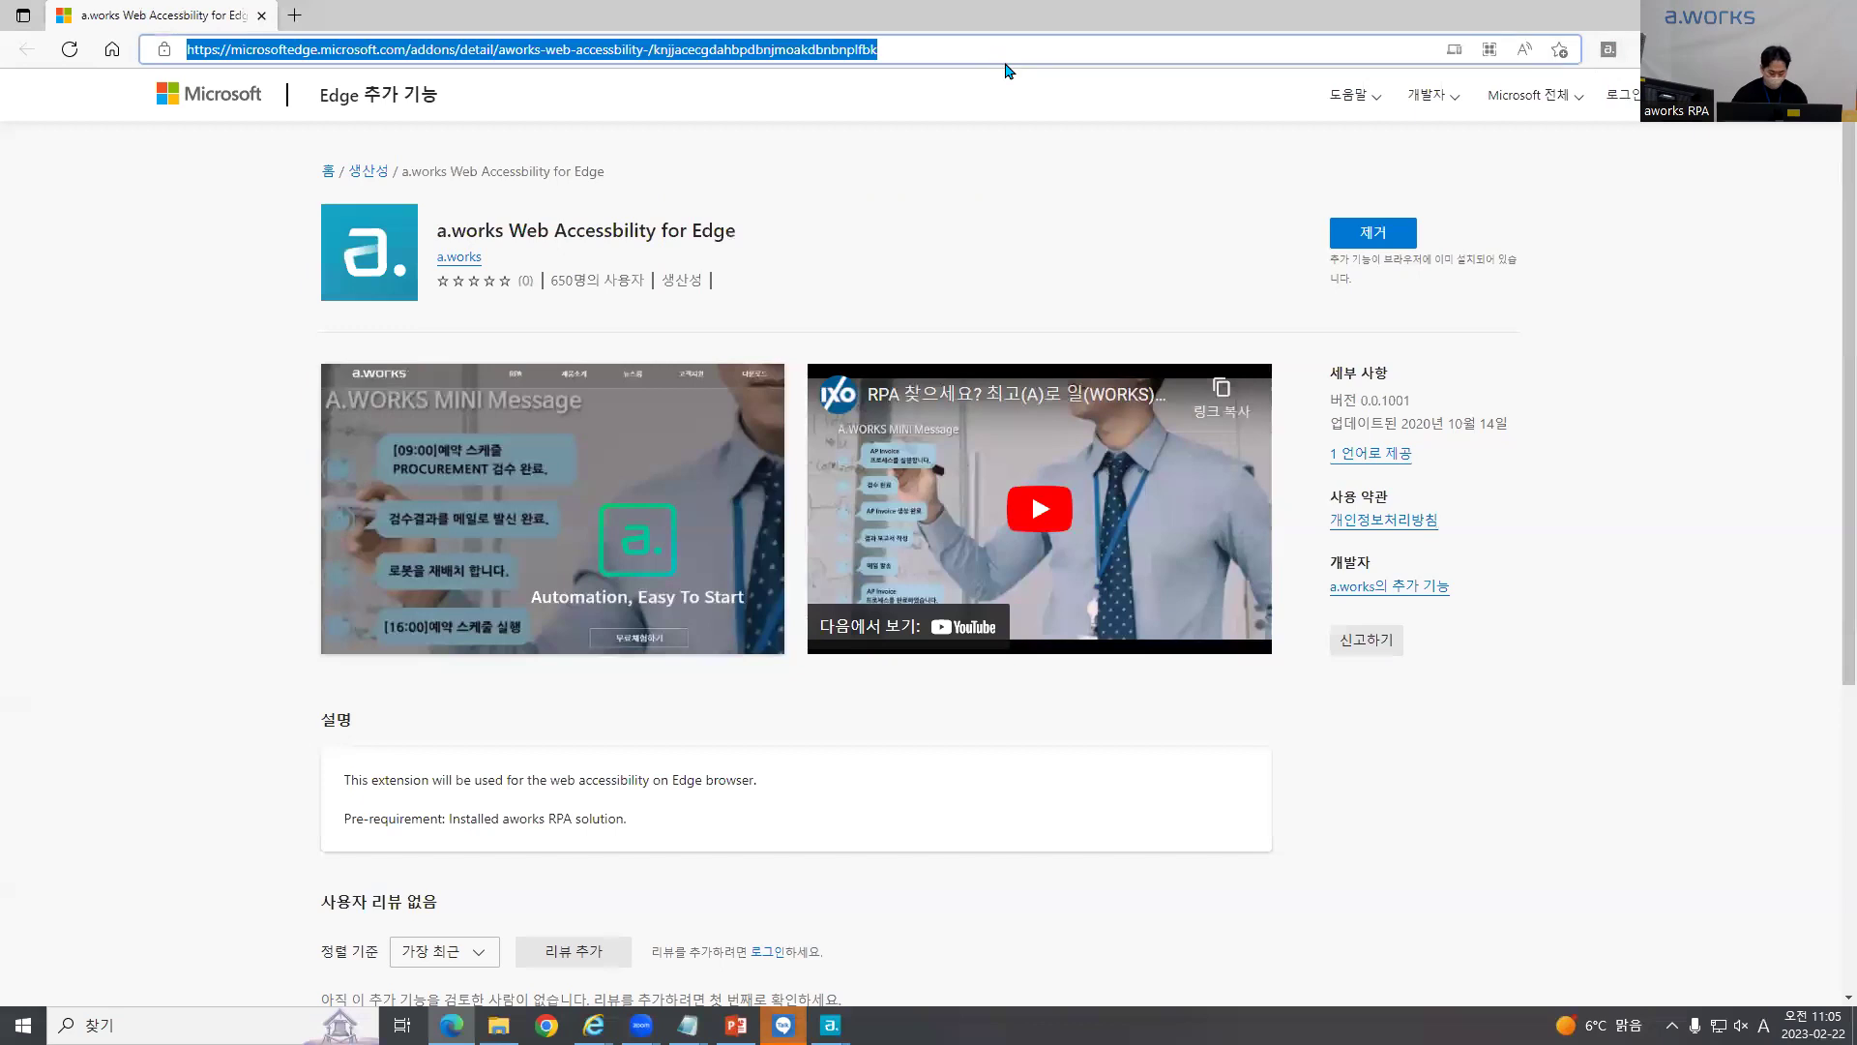
text(naver)
key(Return)
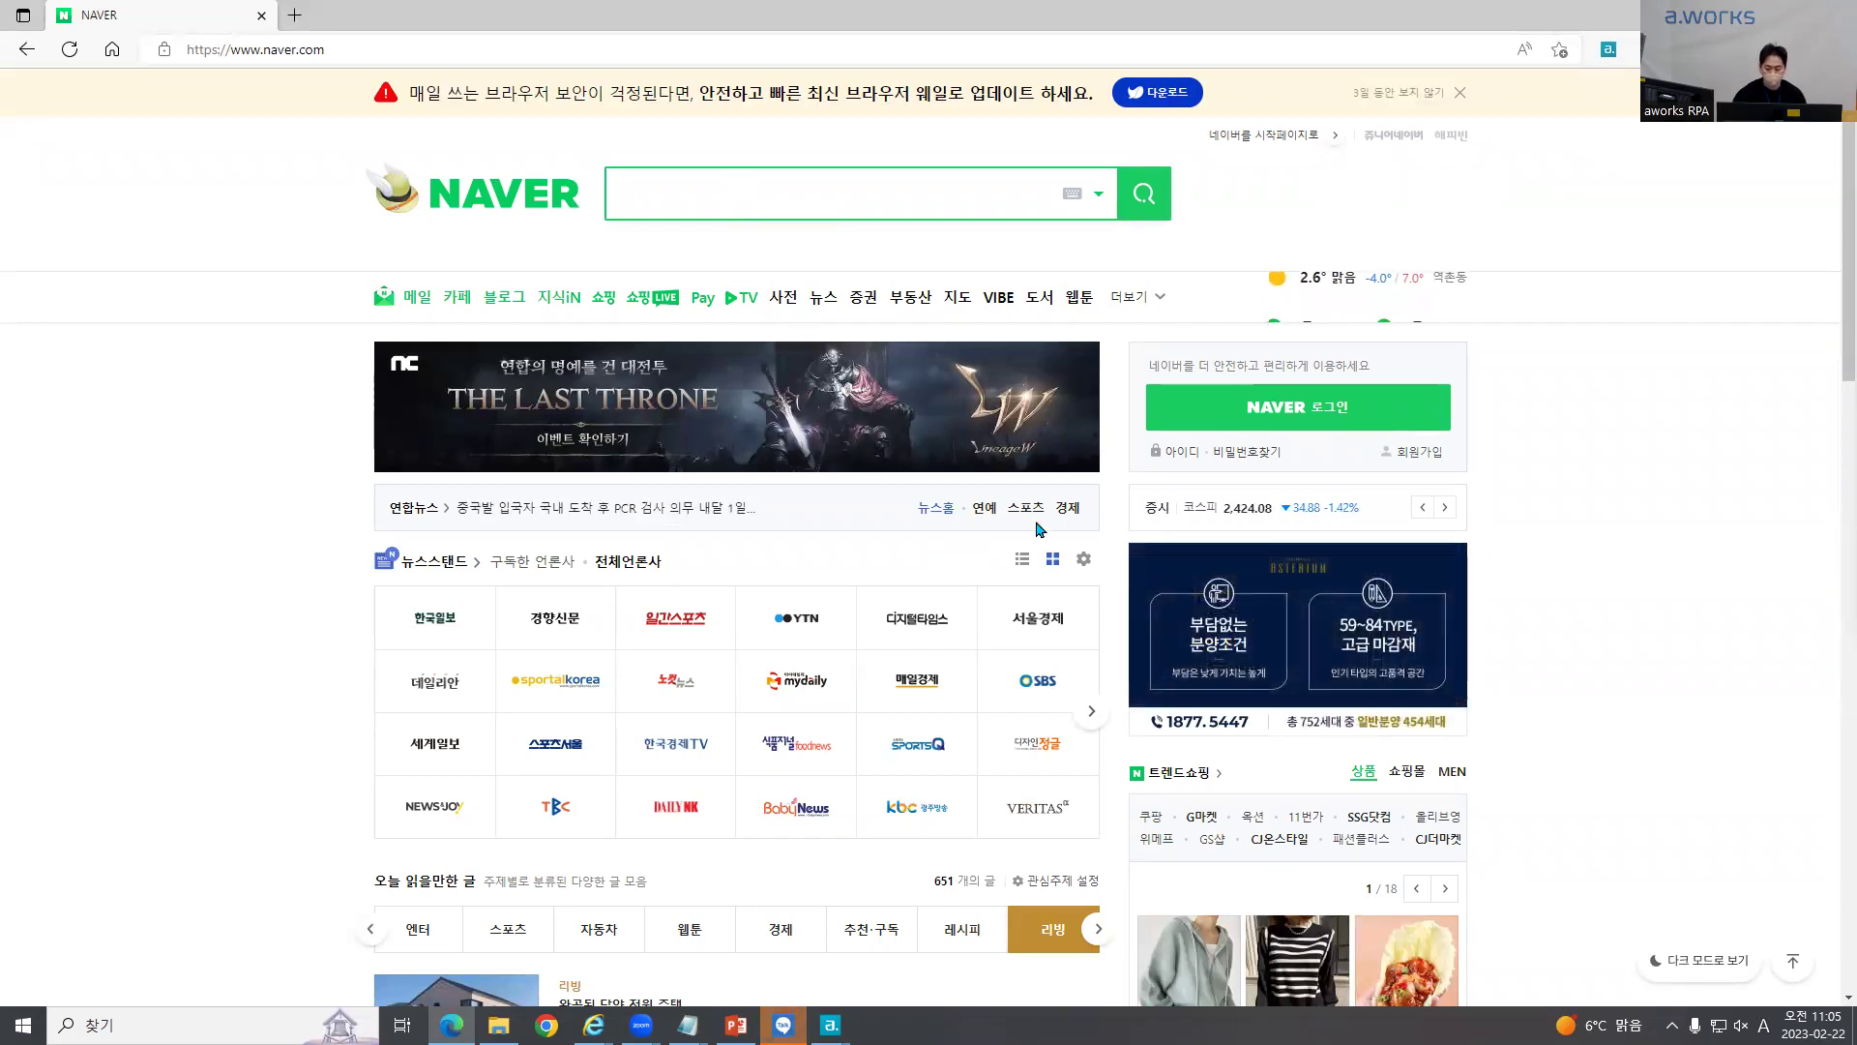
click(1650, 49)
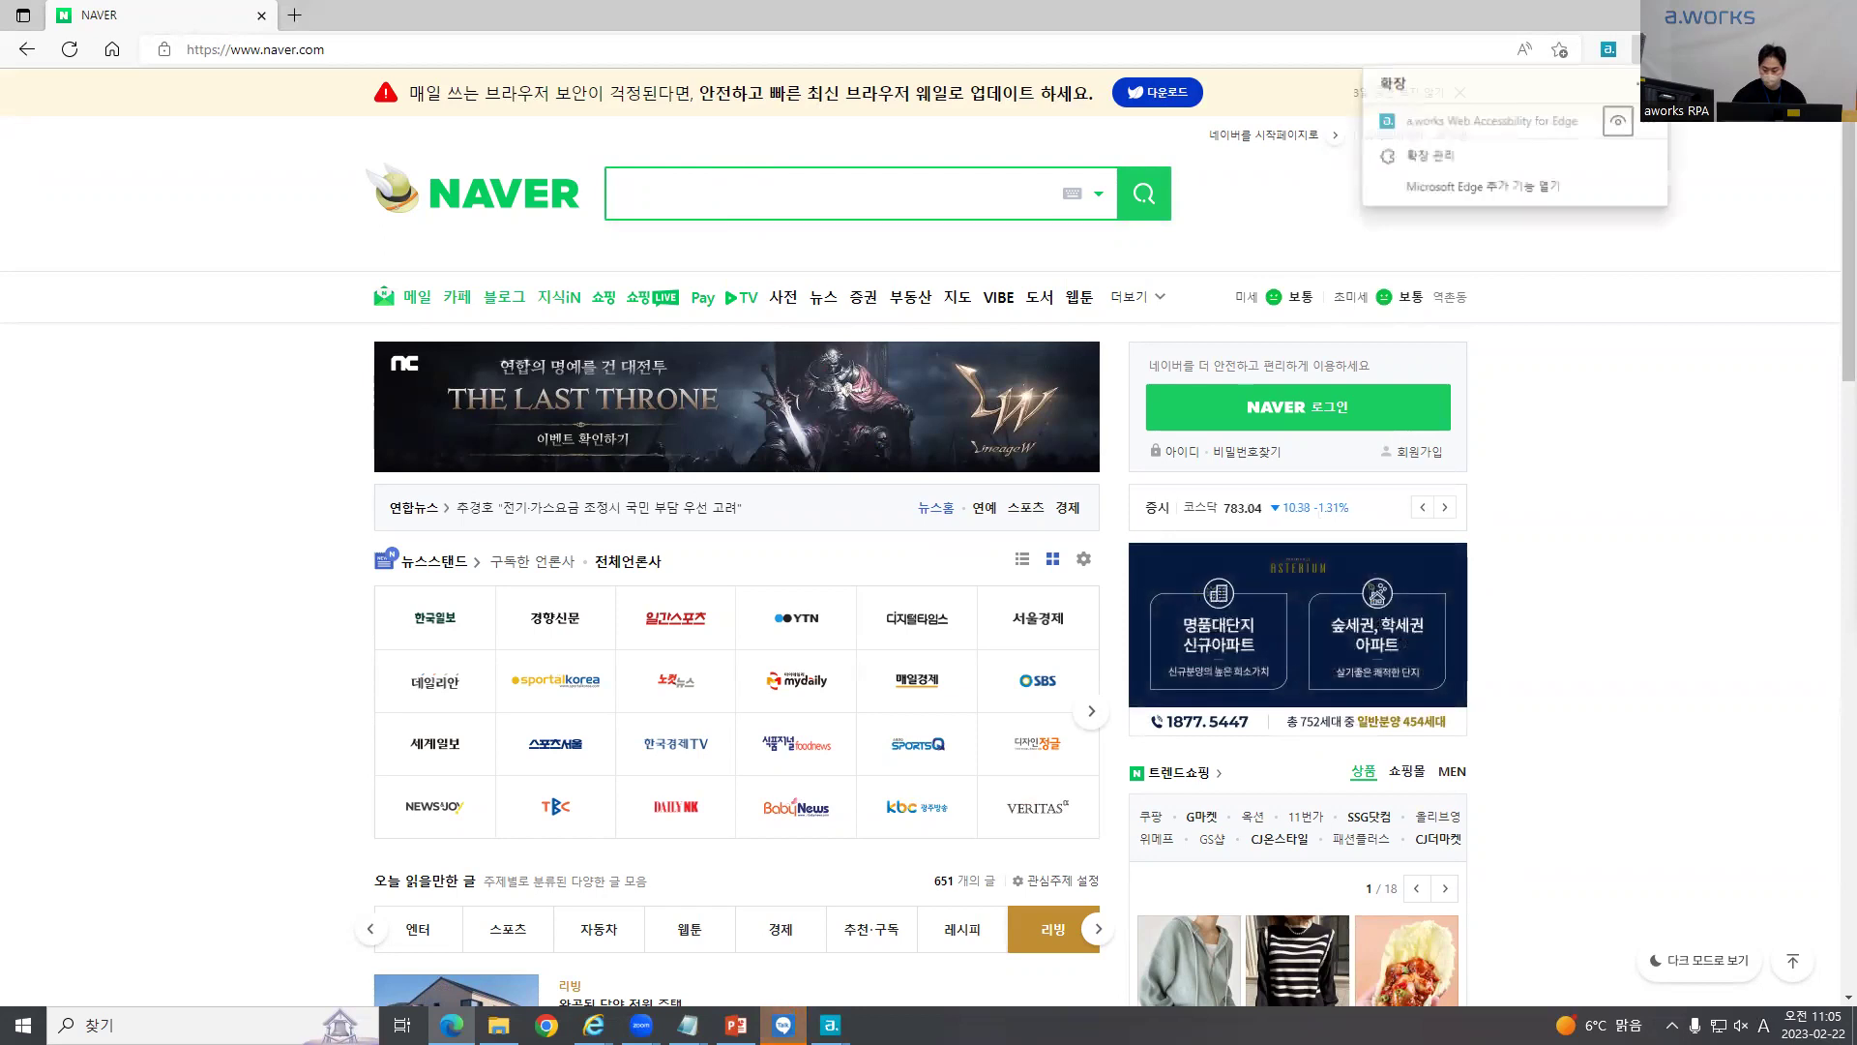
click(1536, 161)
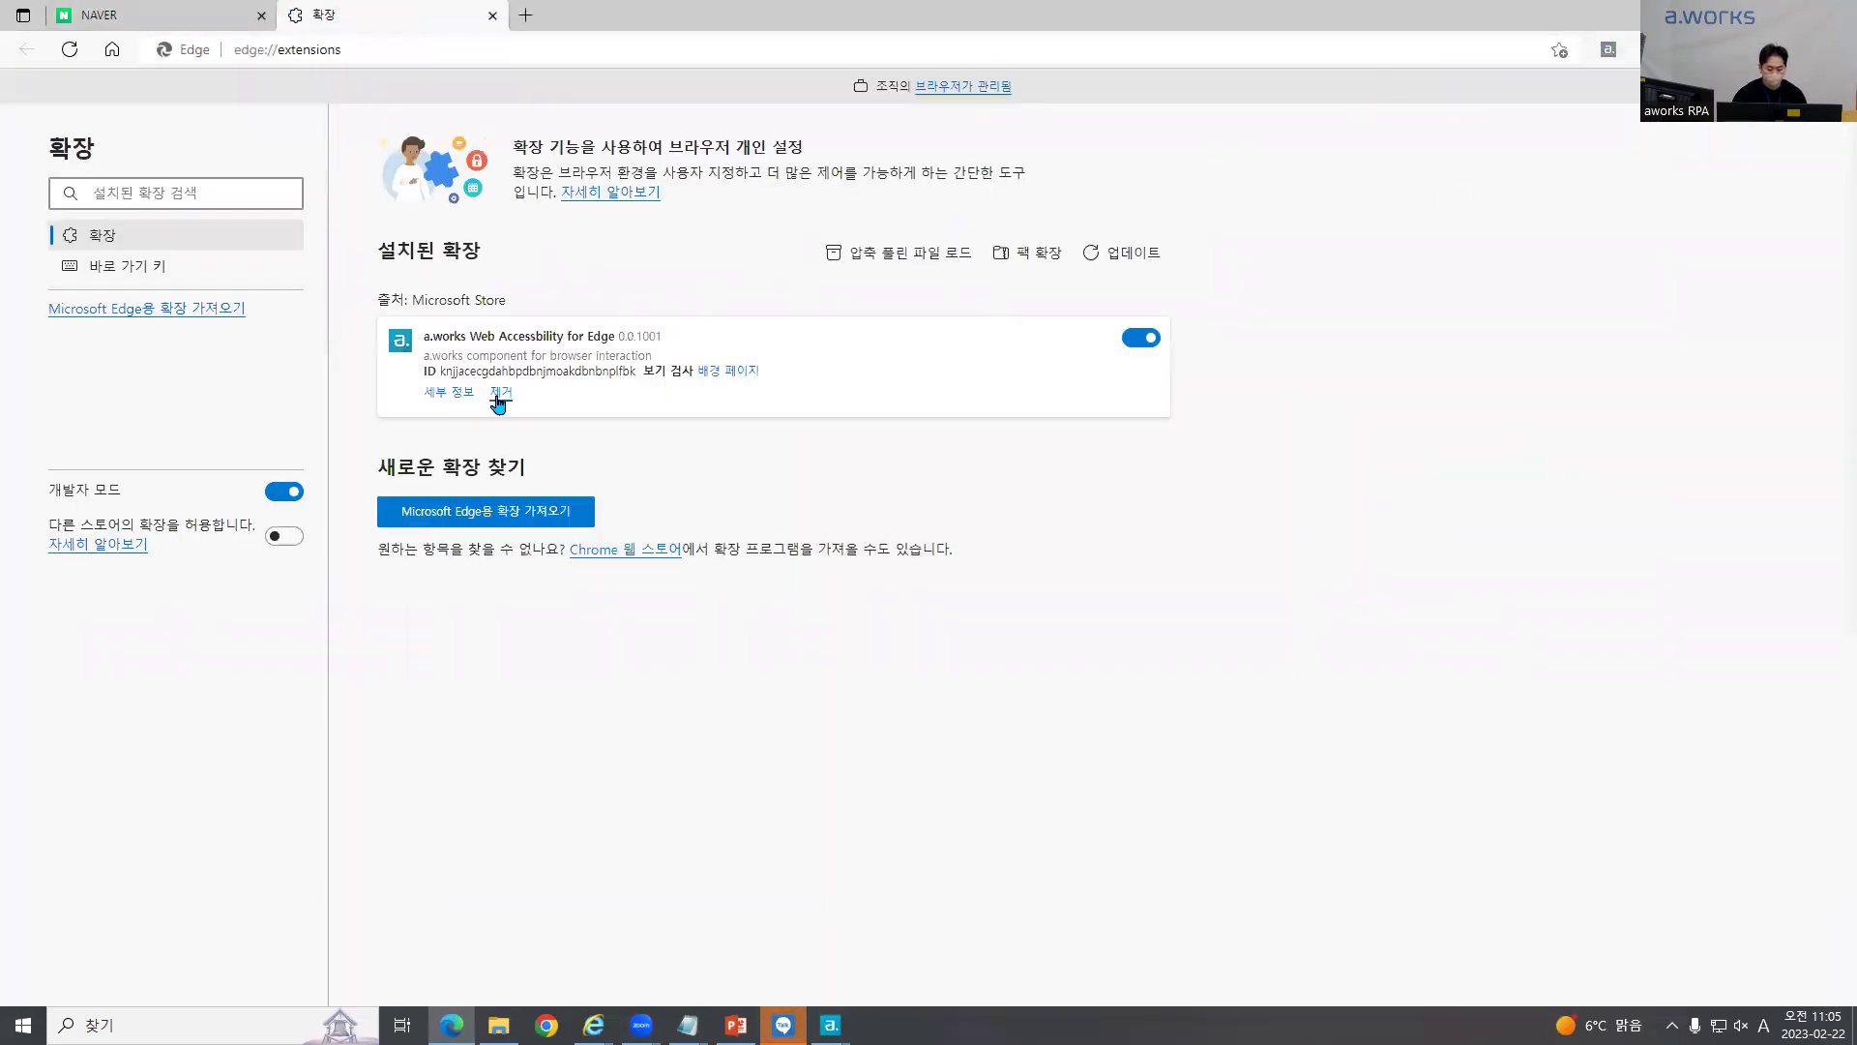
Step: Remove the a.works Web Accessbility for Edge extension and close Microsoft Edge
click(500, 392)
click(1515, 201)
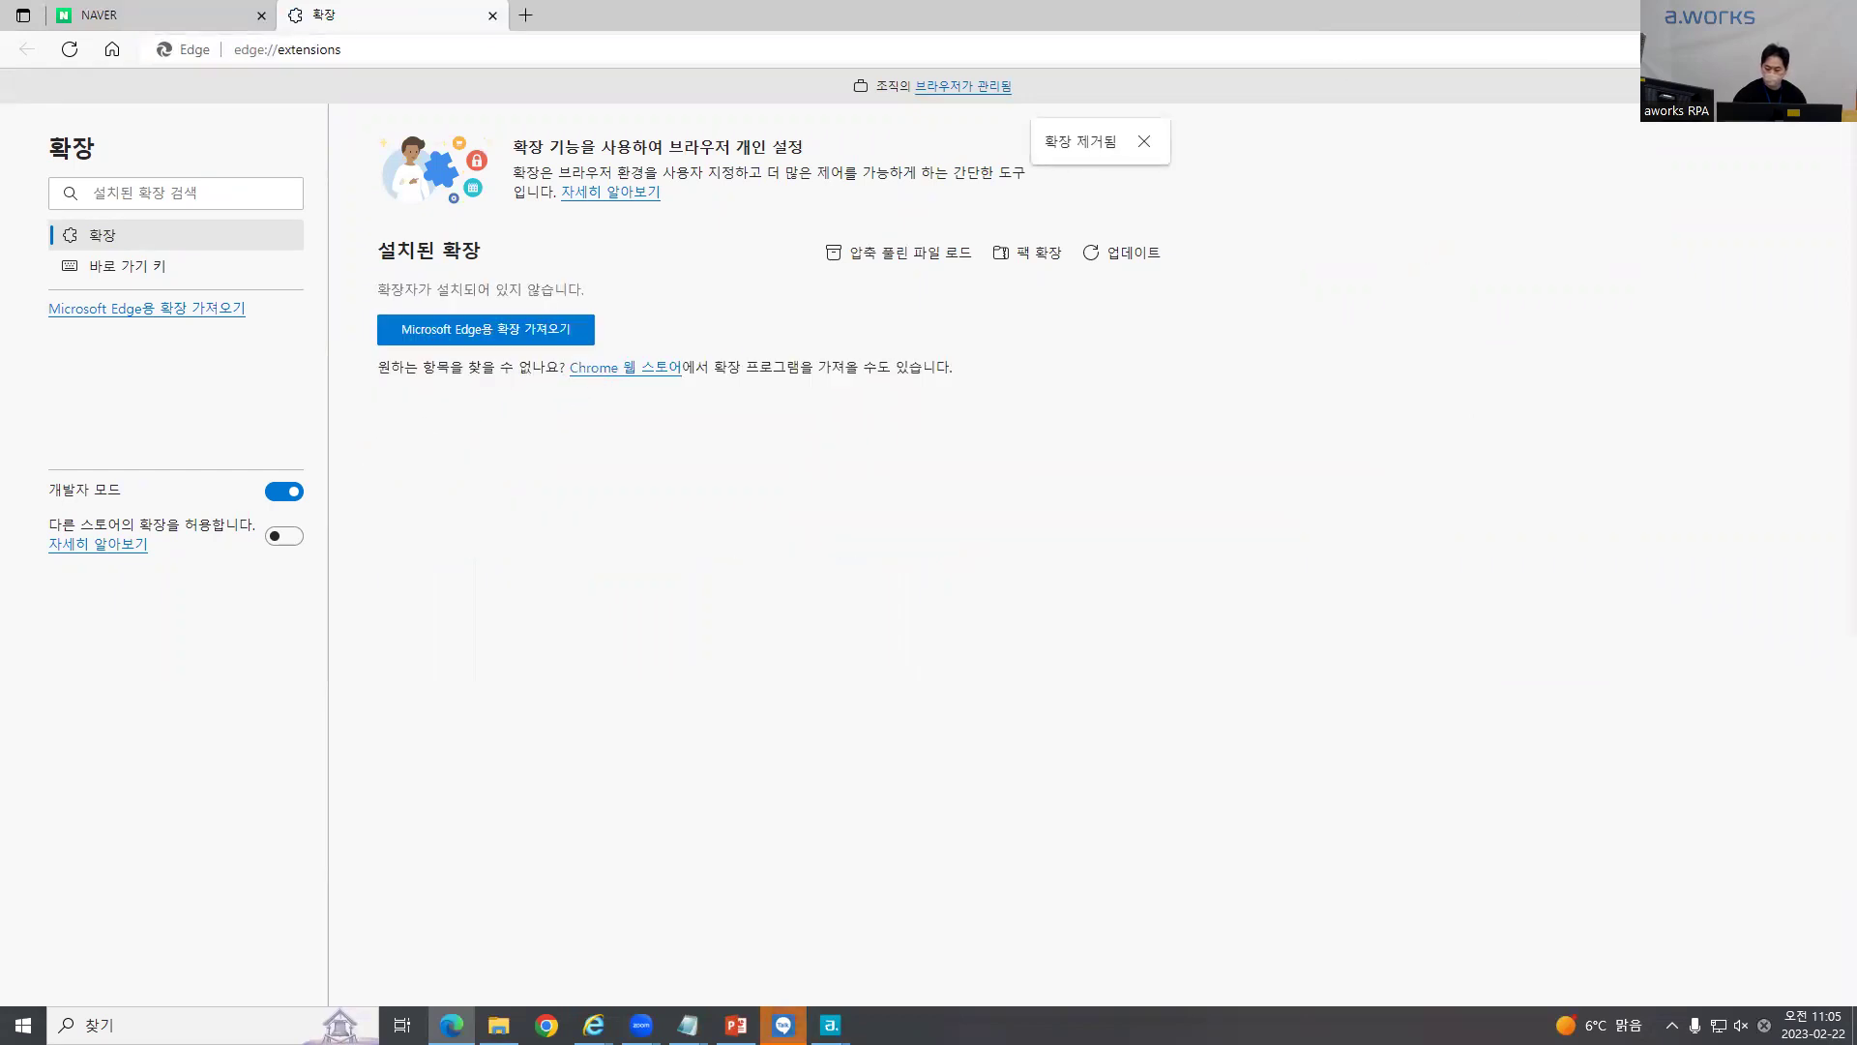
click(1834, 14)
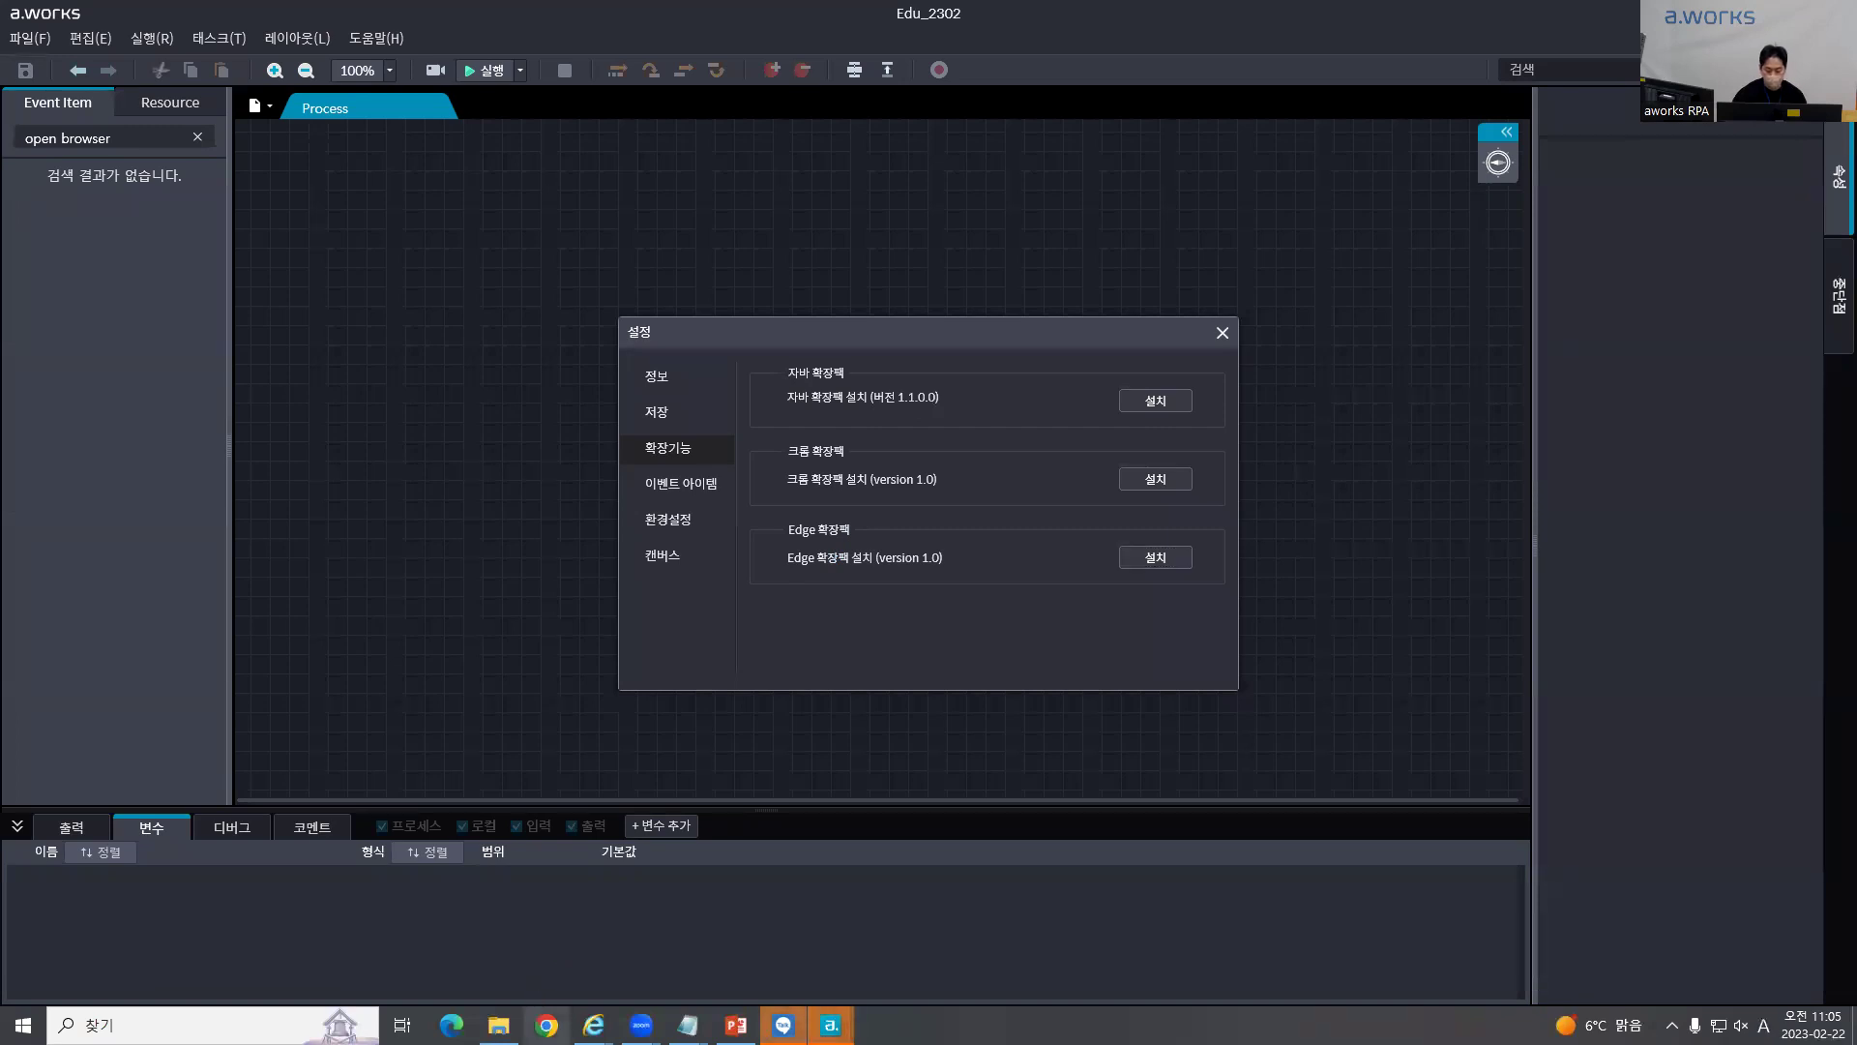
Step: Open Chrome, delete the a.works Web Accessbility extension from its extension list, and close the browser
click(547, 1024)
mouse_move(830, 1022)
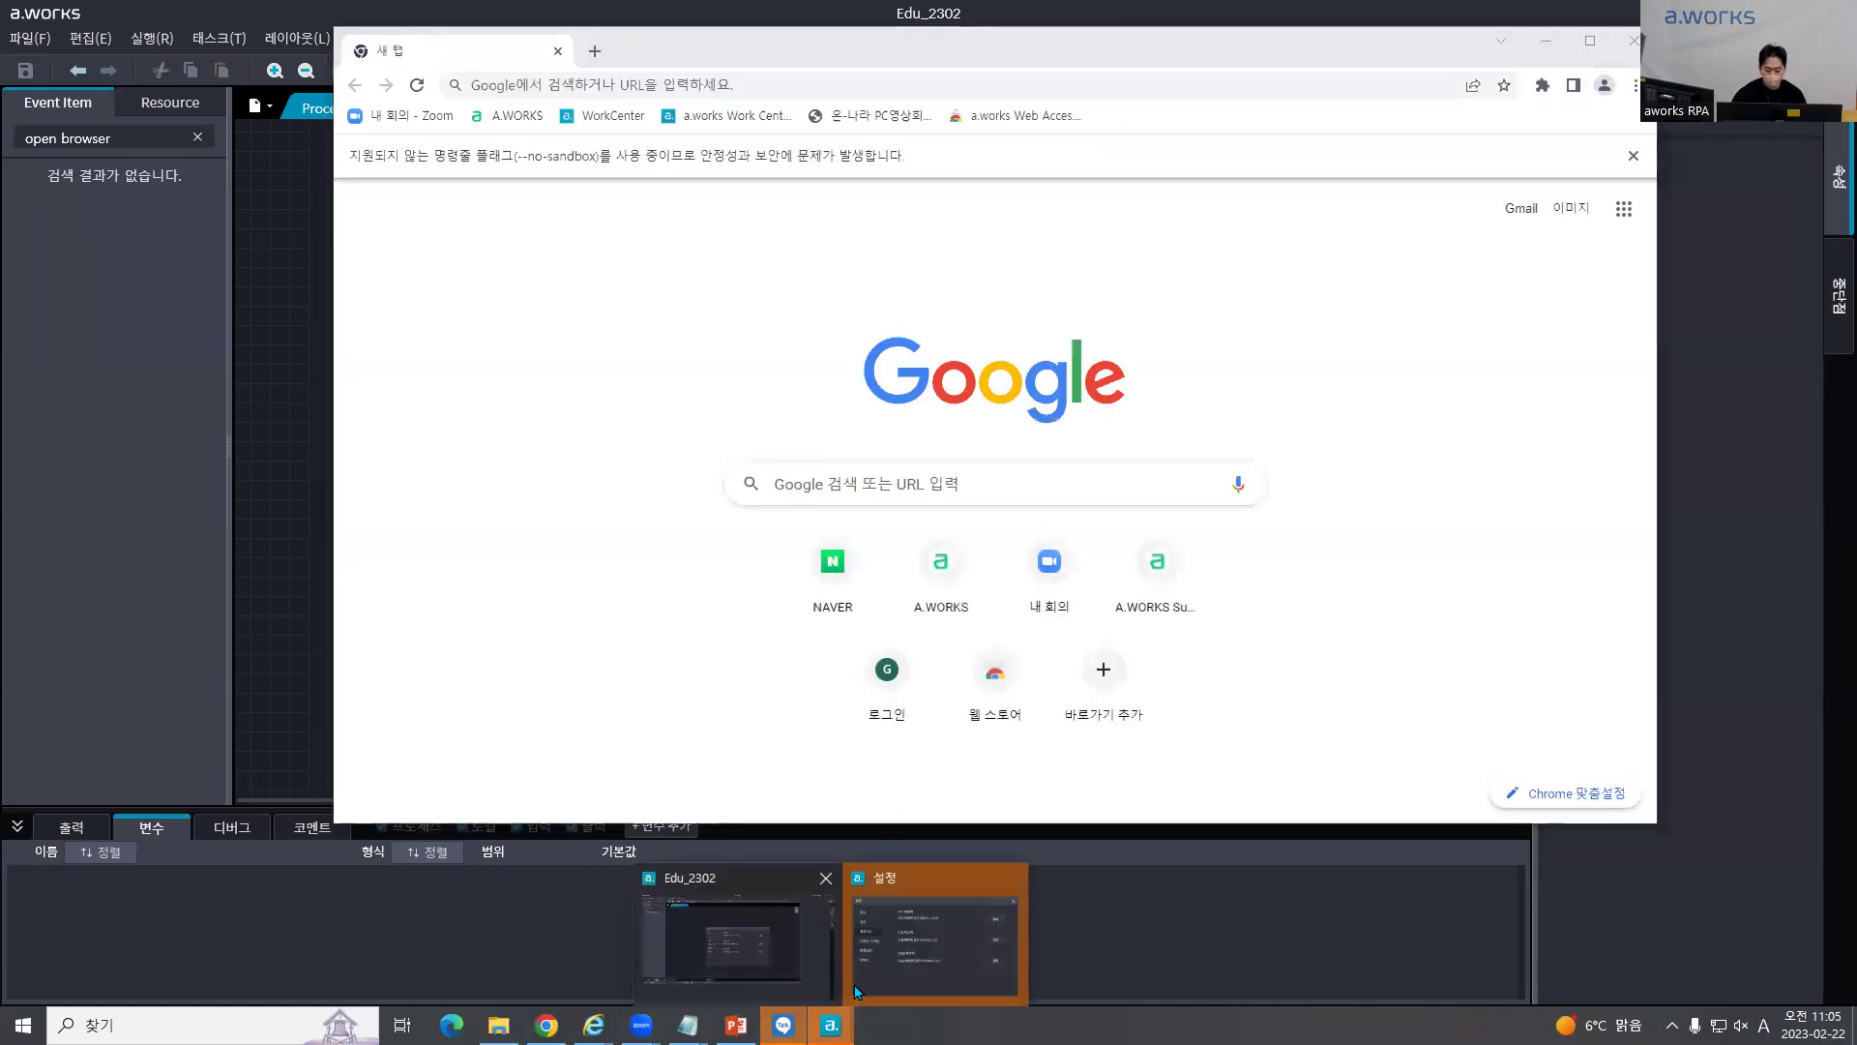
click(855, 987)
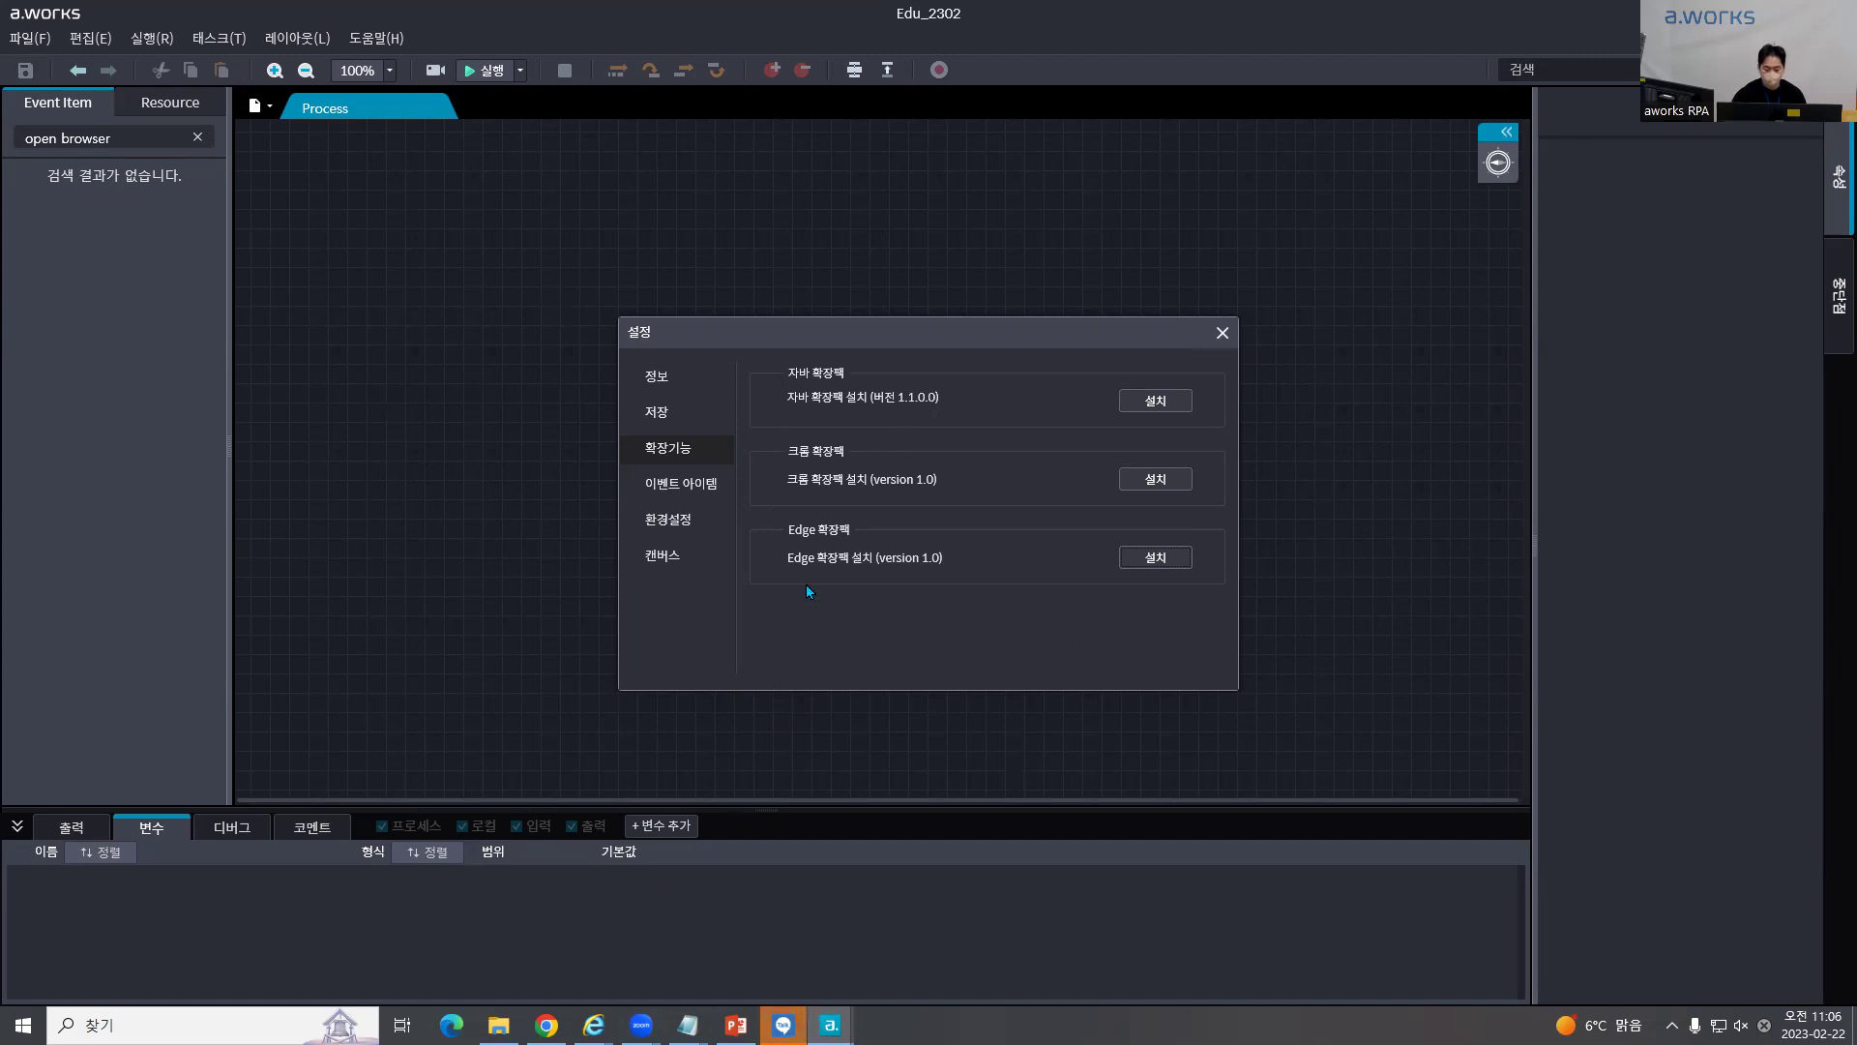
click(547, 1025)
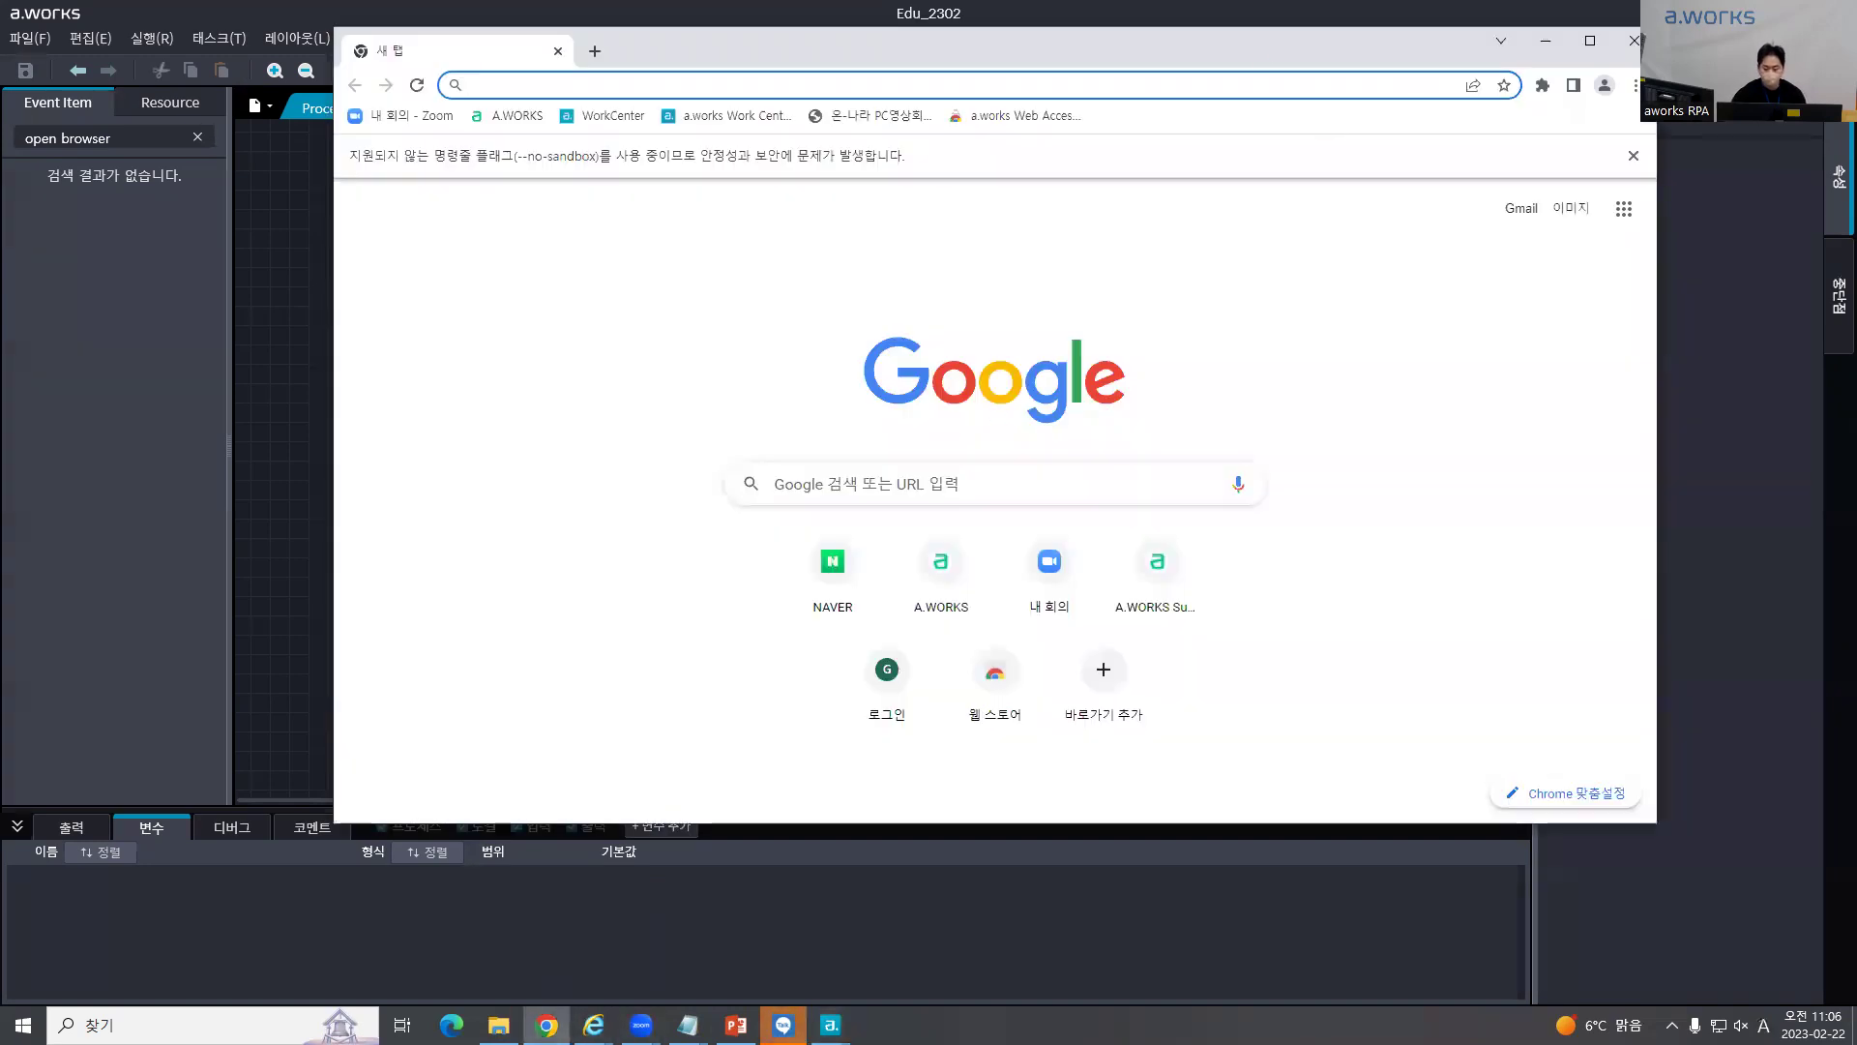
click(1635, 86)
click(1542, 85)
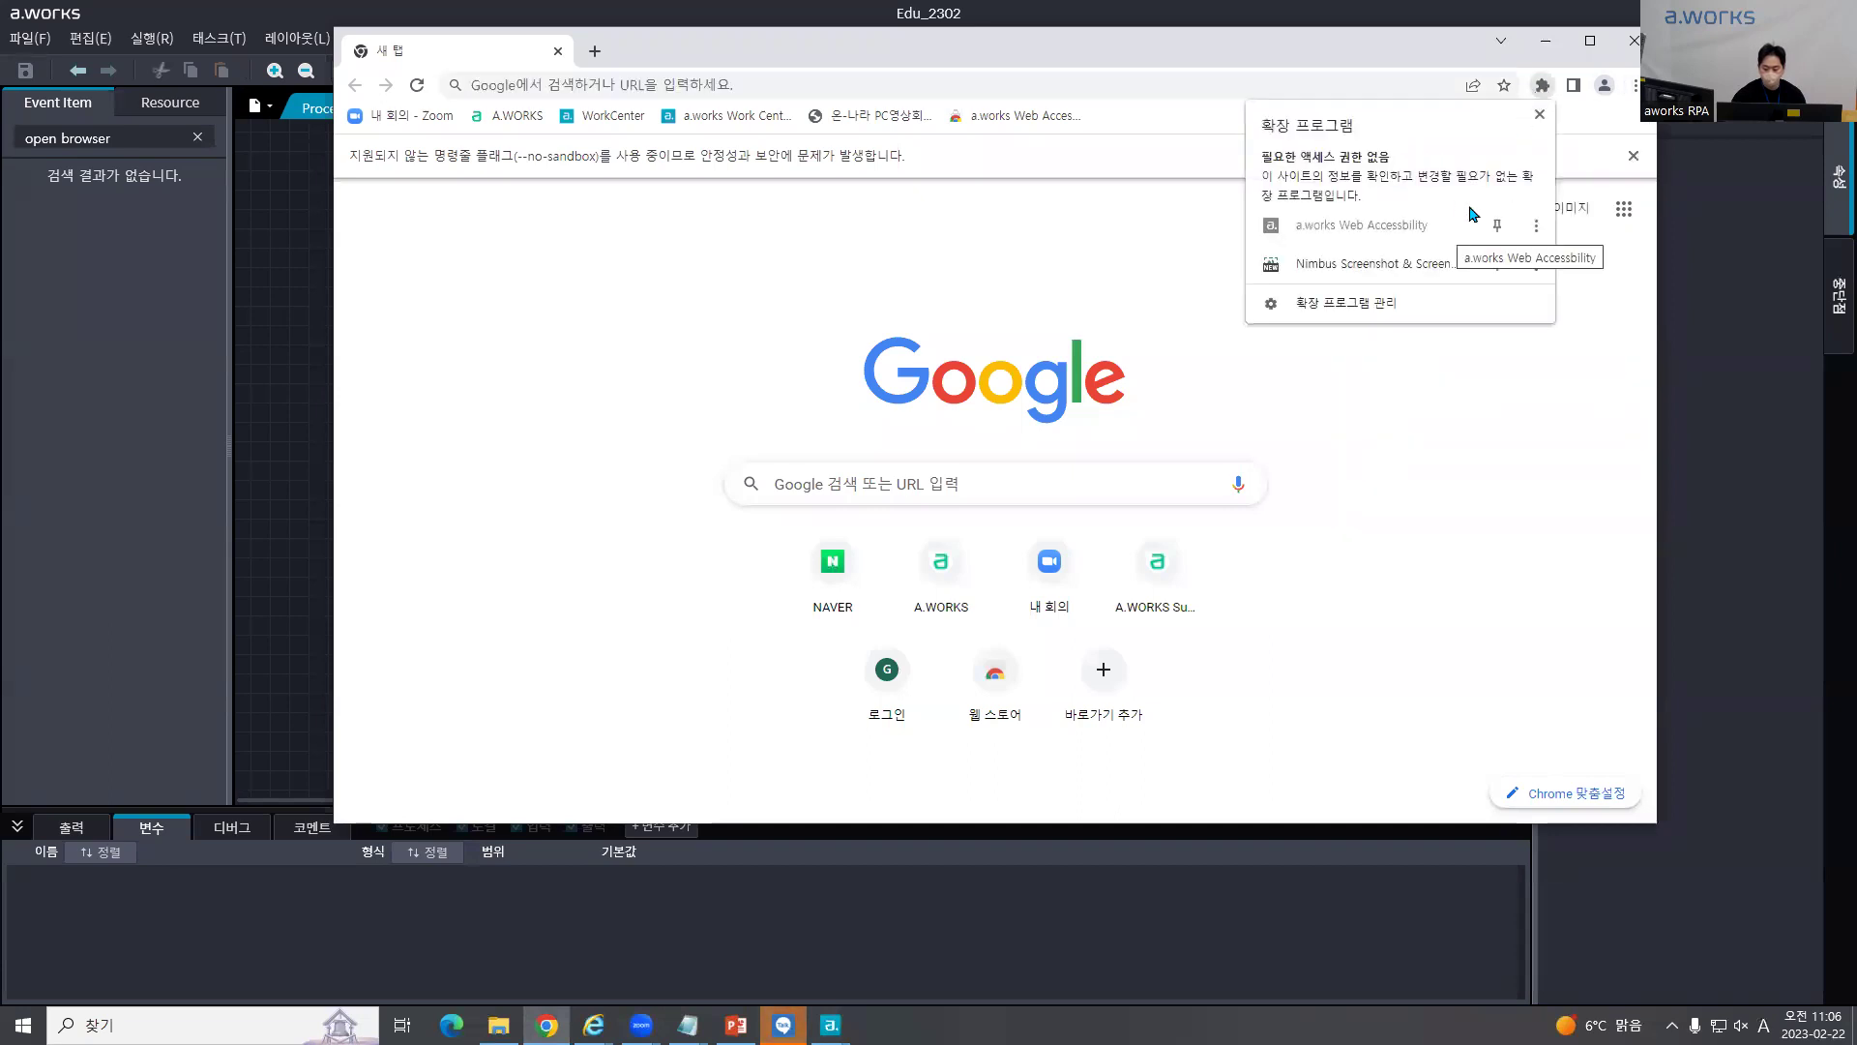
click(1537, 226)
click(1625, 331)
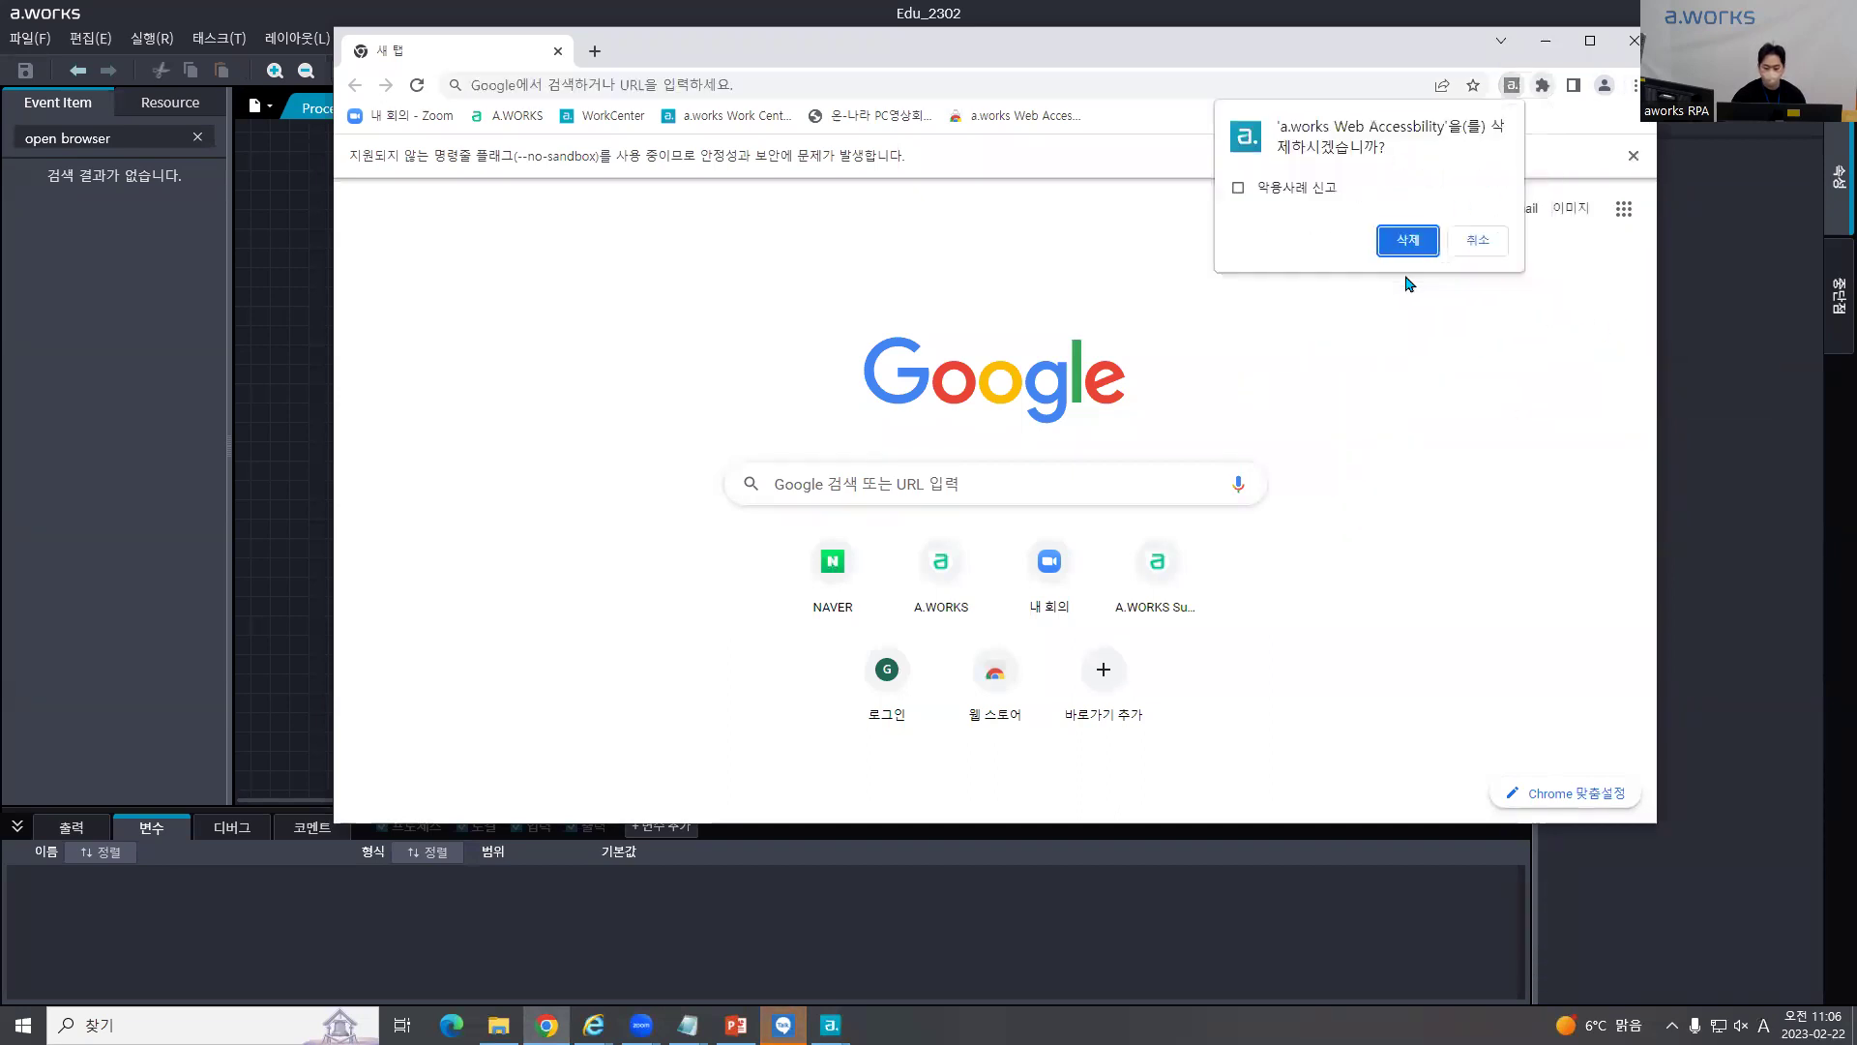
click(1401, 249)
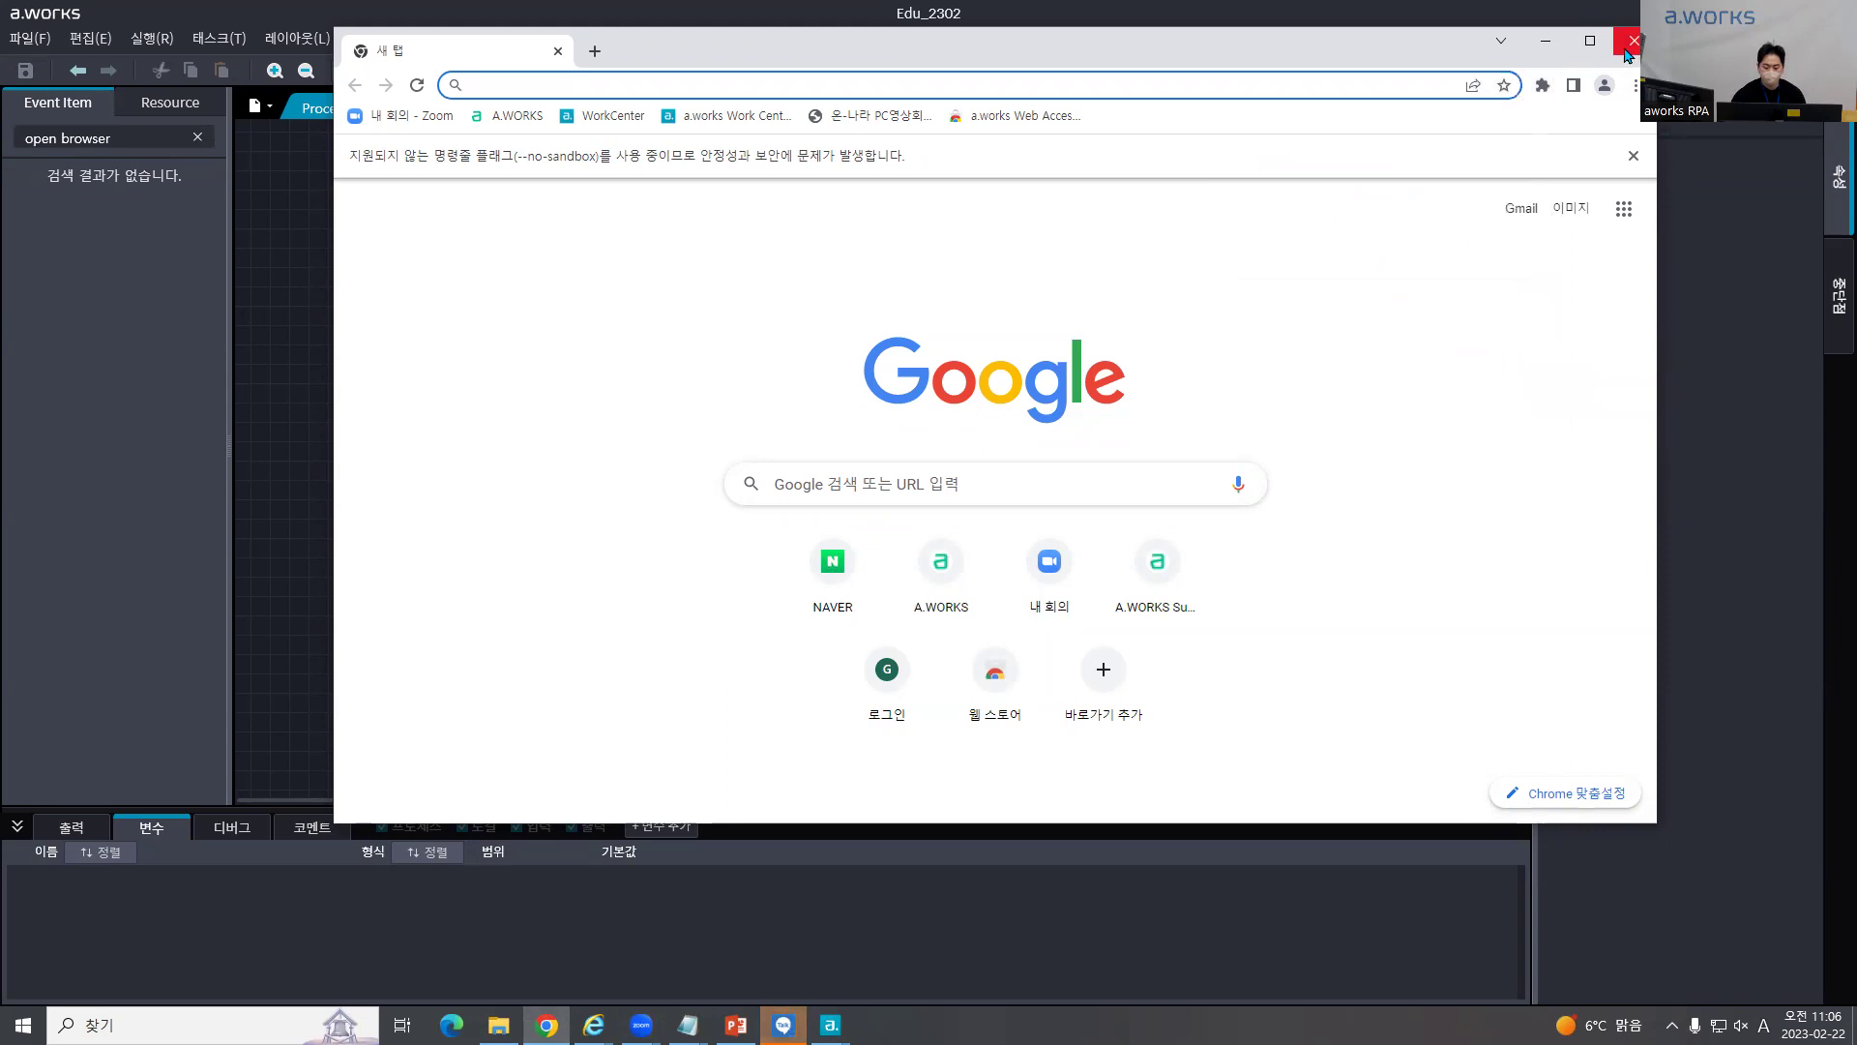
click(1634, 41)
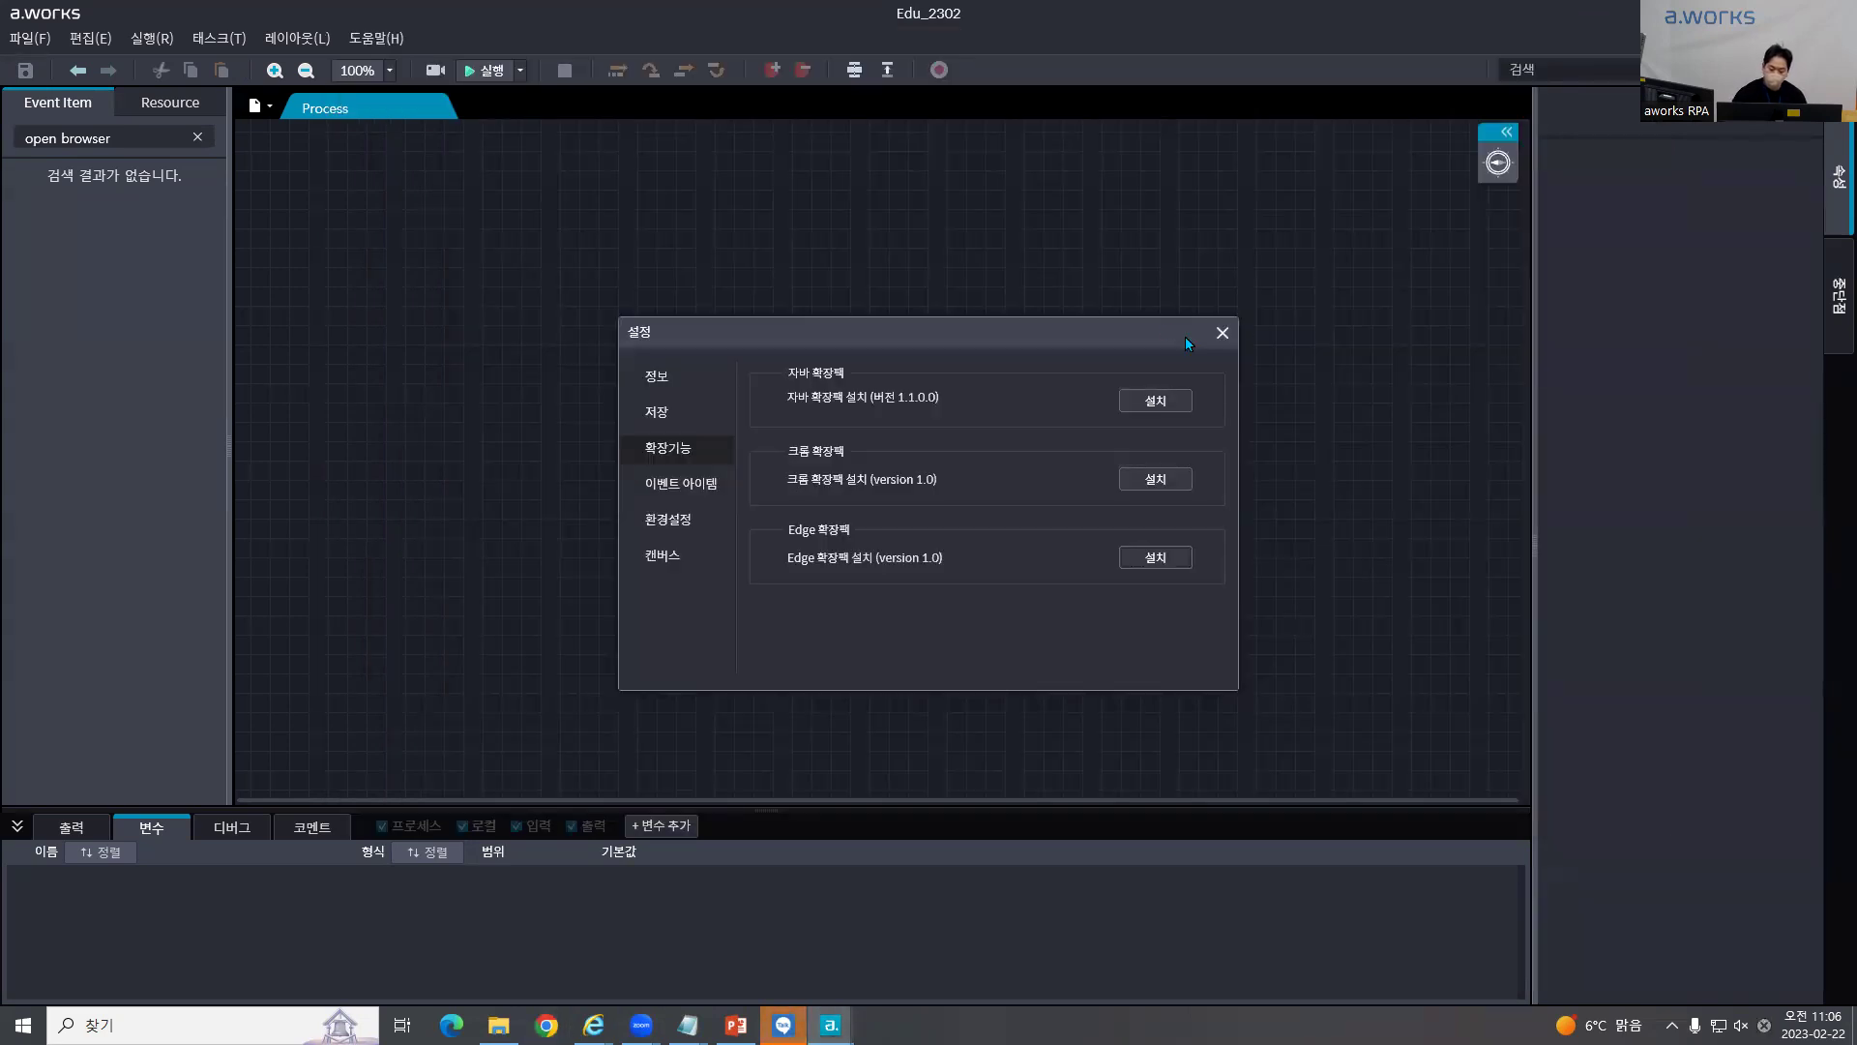
Step: Reopen the a.works settings and try to install the Chrome extension pack (크롬 확장팩), closing the resulting dialog
click(1224, 333)
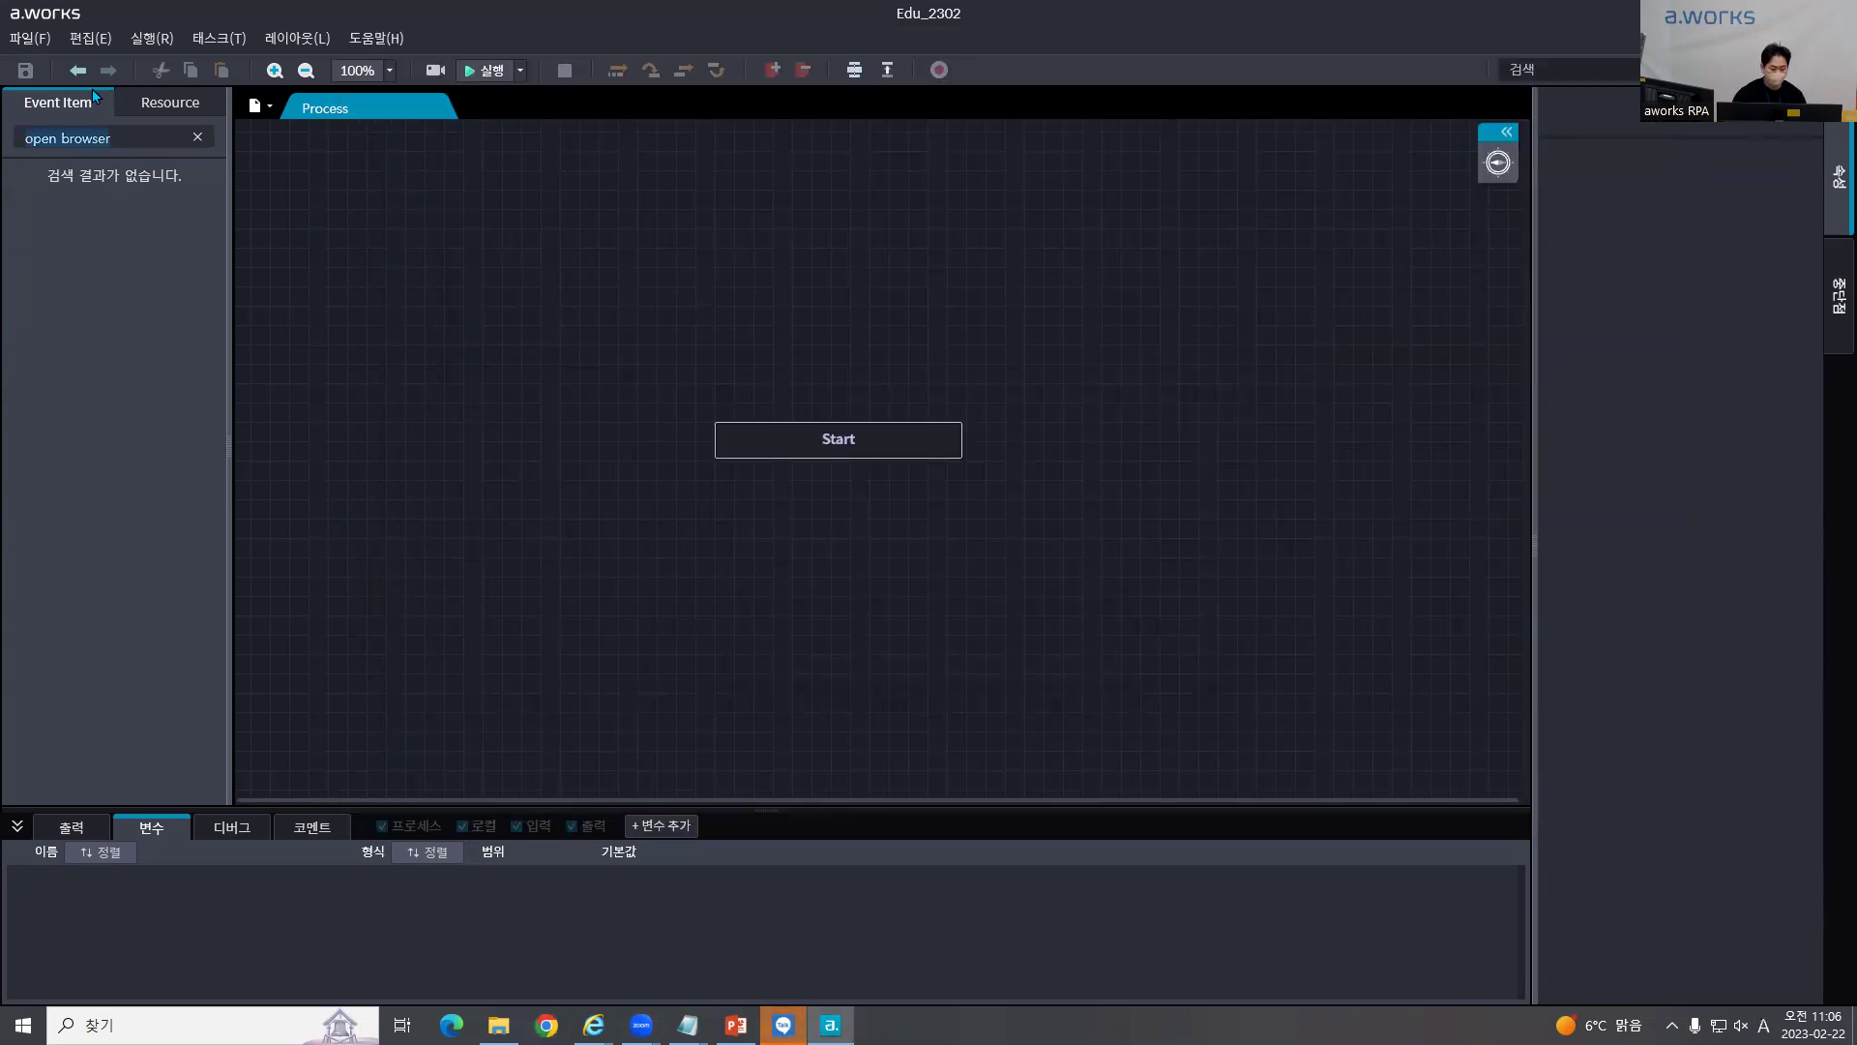
double_click(39, 21)
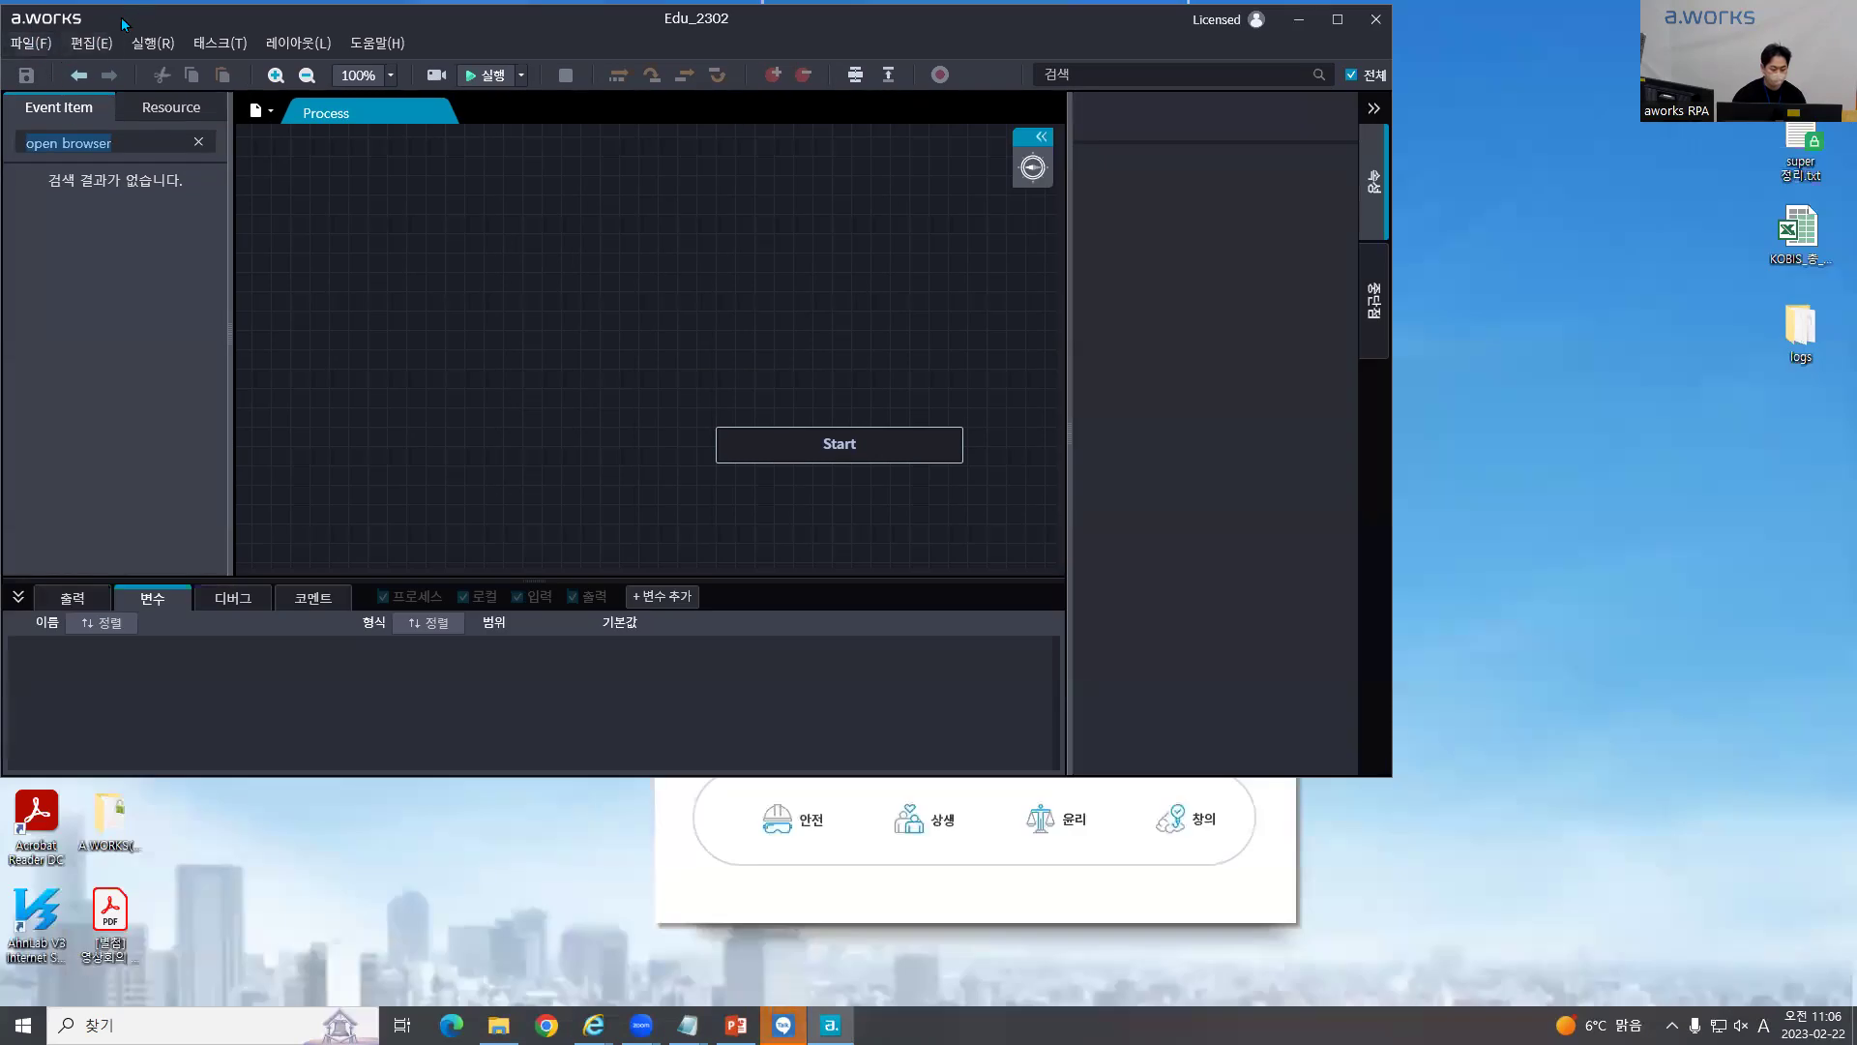
double_click(119, 21)
click(30, 39)
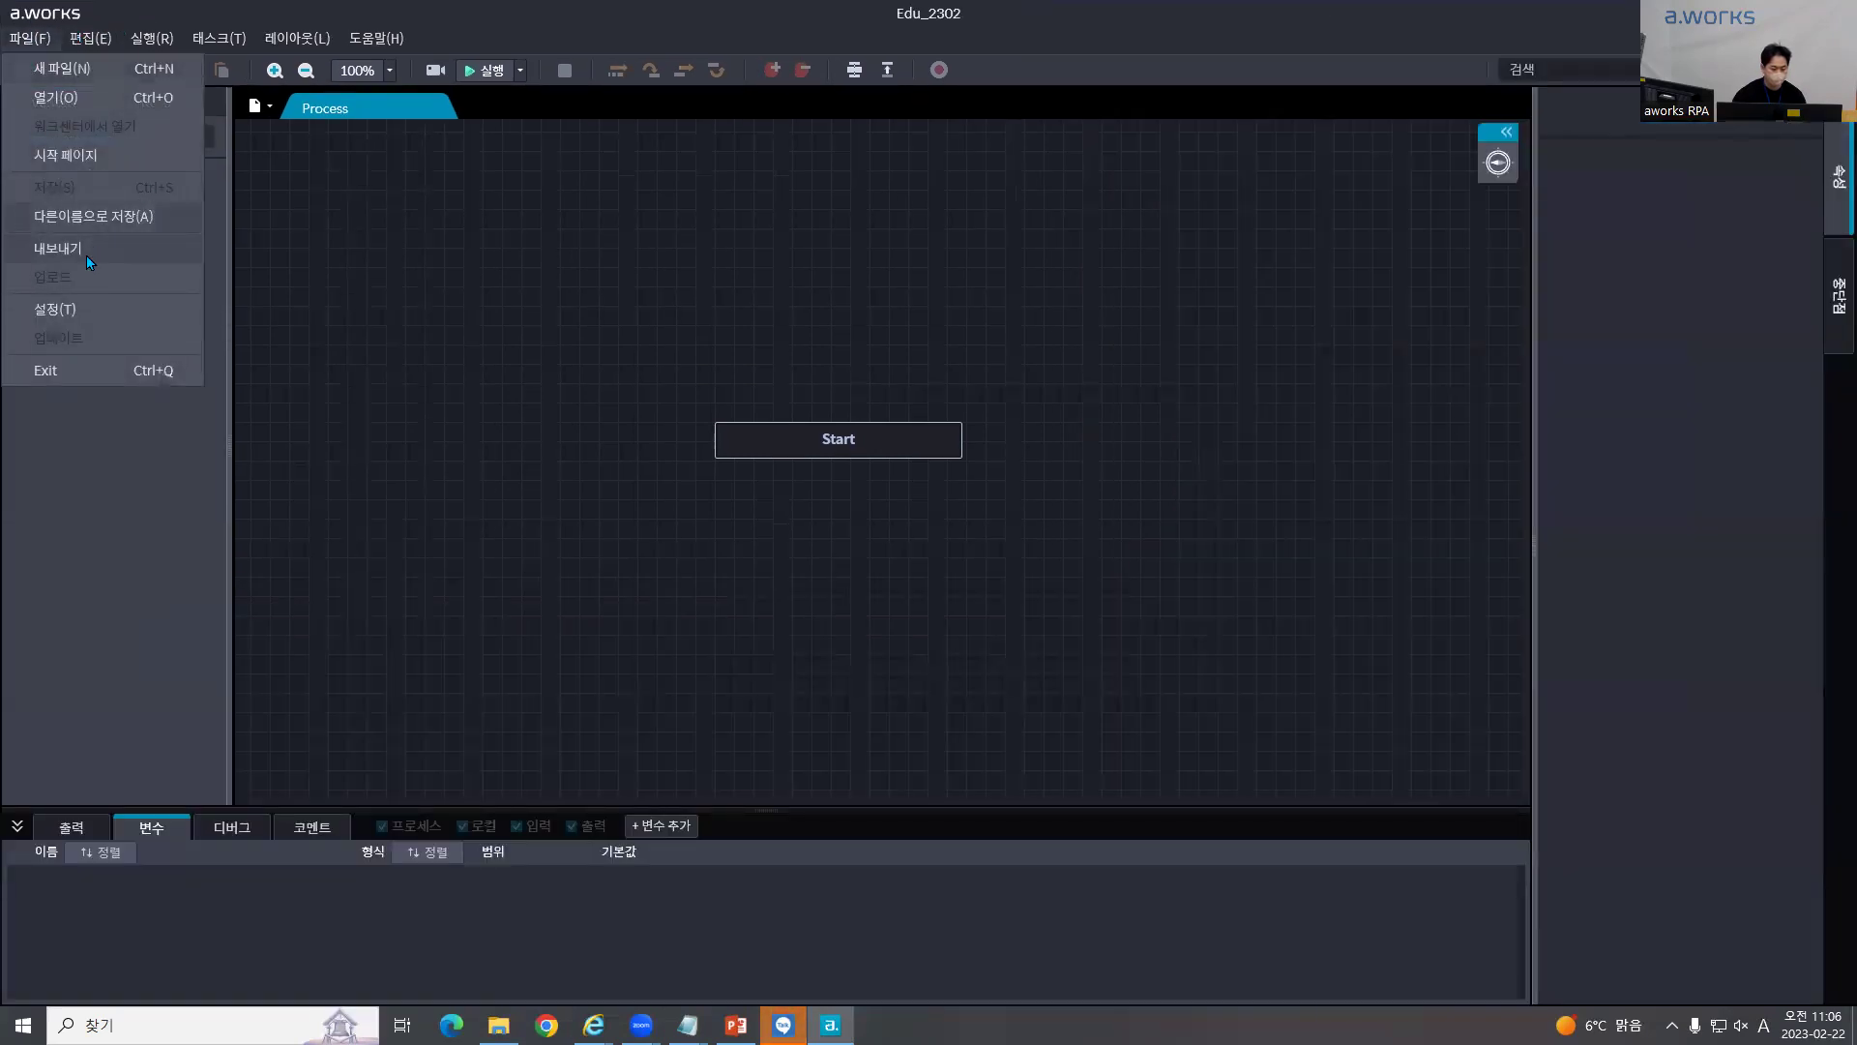
click(89, 307)
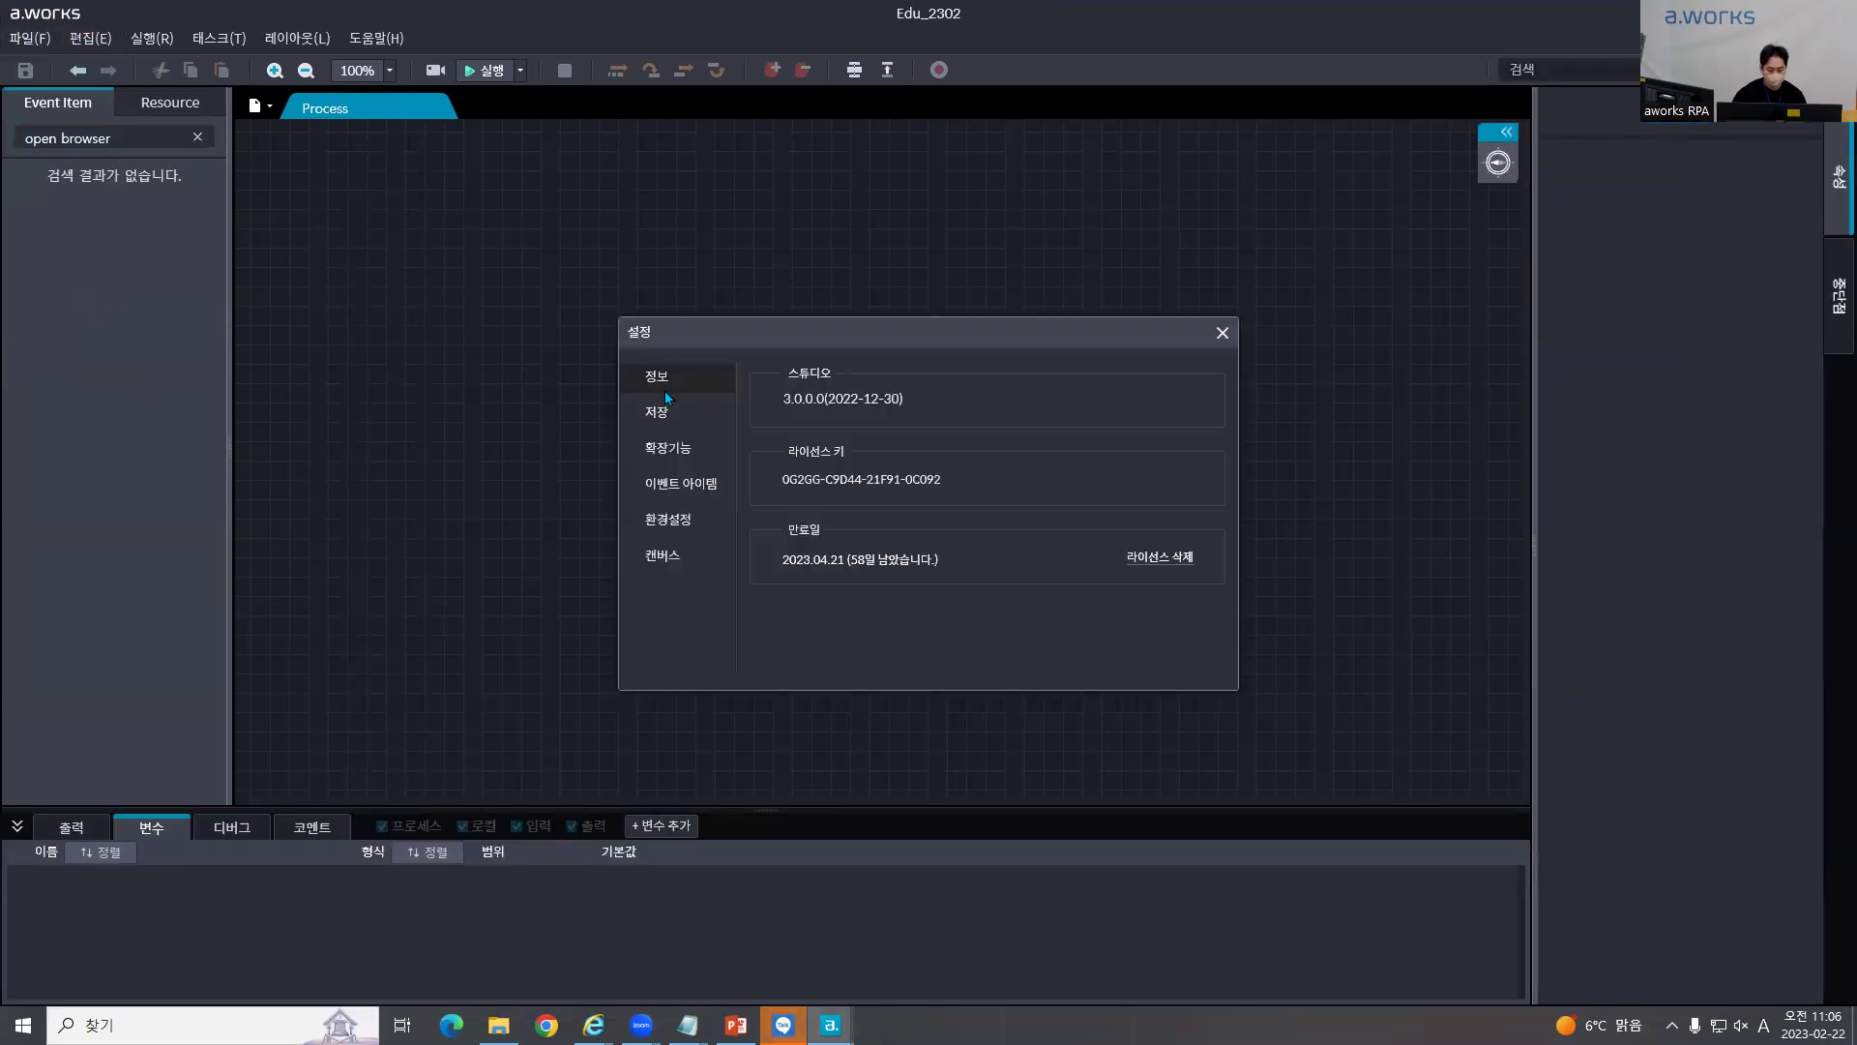
click(705, 445)
click(1170, 480)
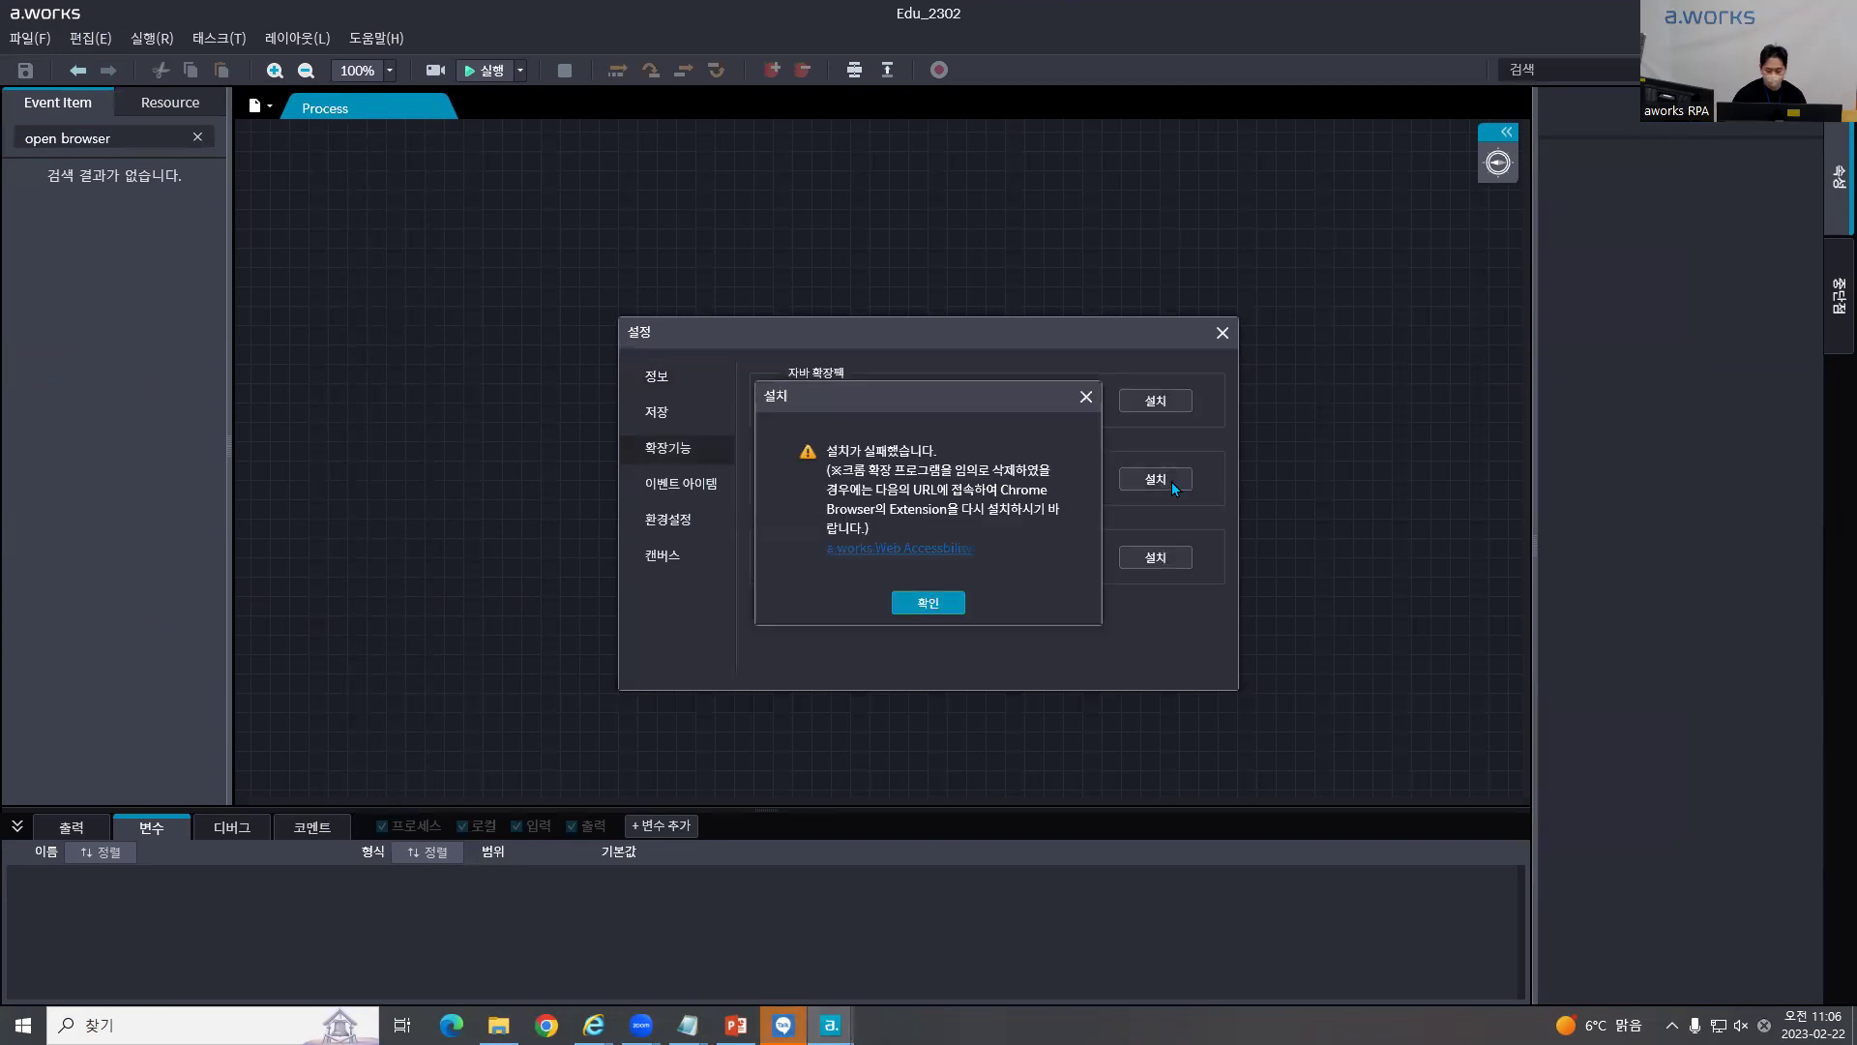
click(1086, 396)
Step: Try again to install the Edge extension pack (Edge 확장팩), and dismiss the dialog without opening its link
click(1170, 557)
click(953, 571)
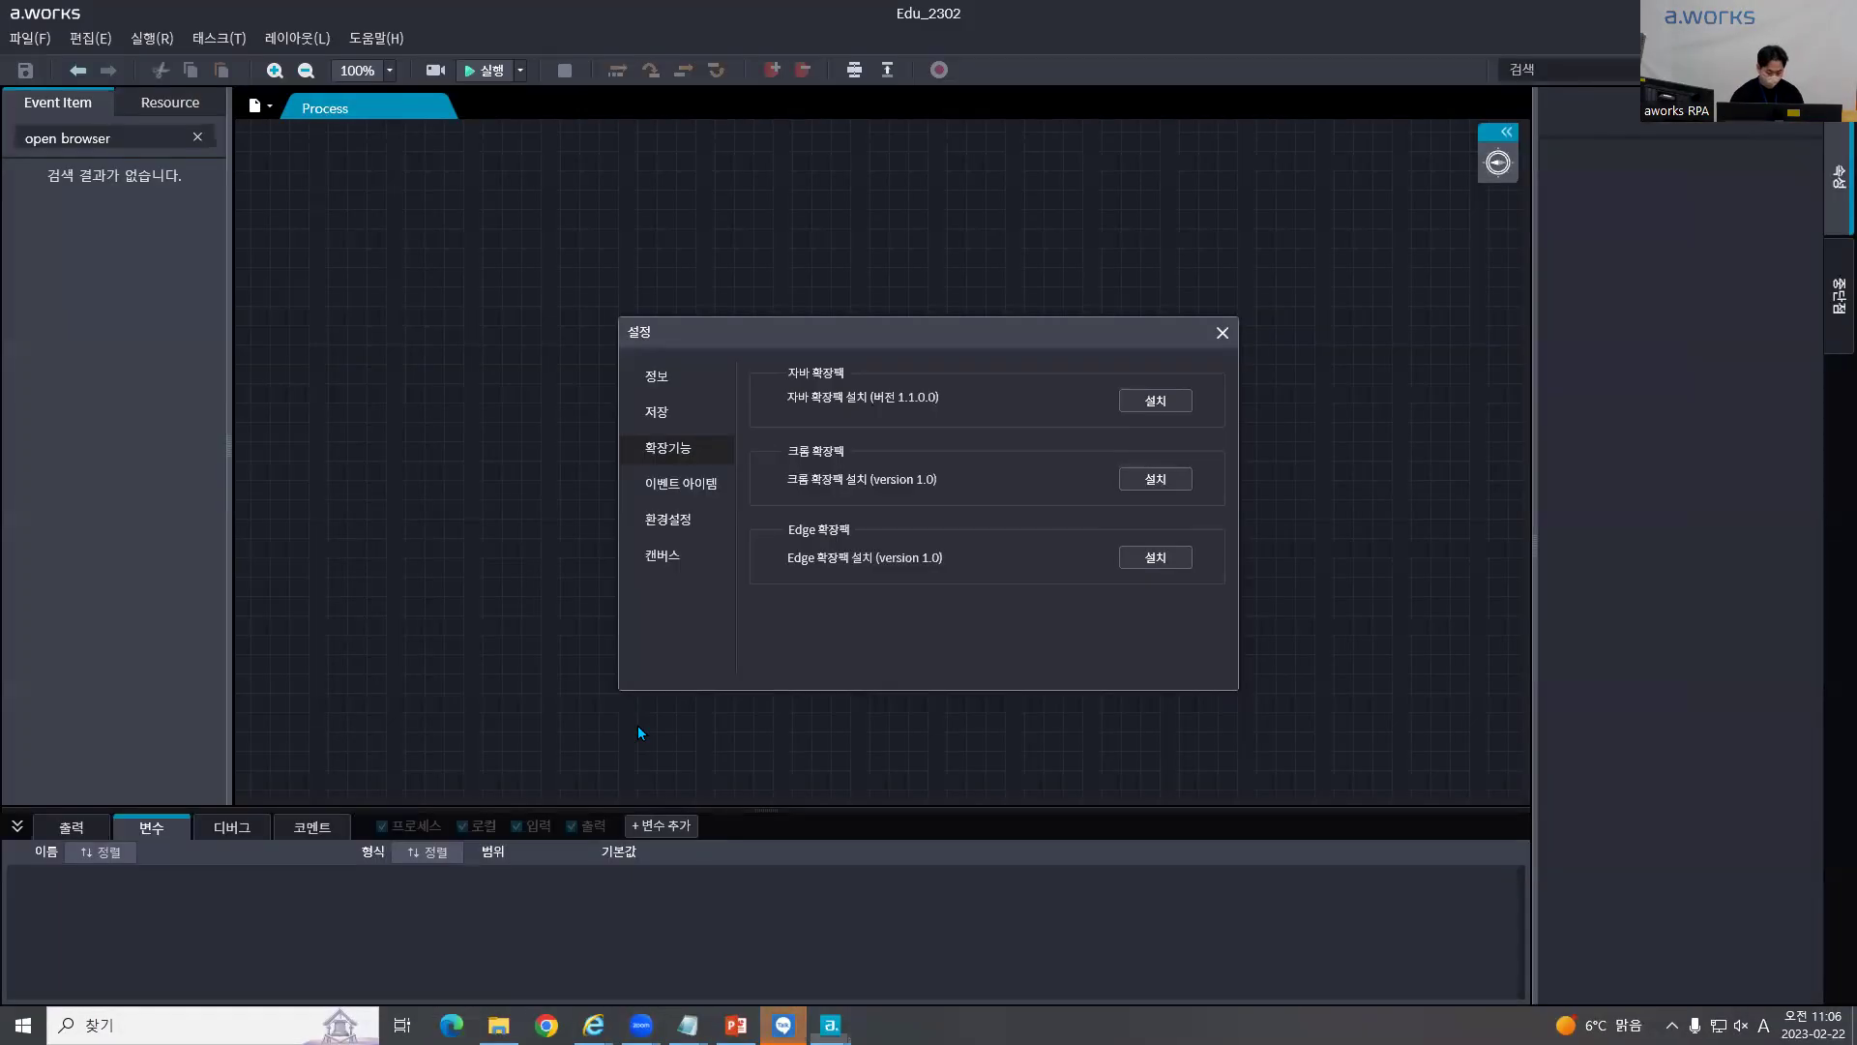
click(1122, 558)
click(930, 562)
click(895, 559)
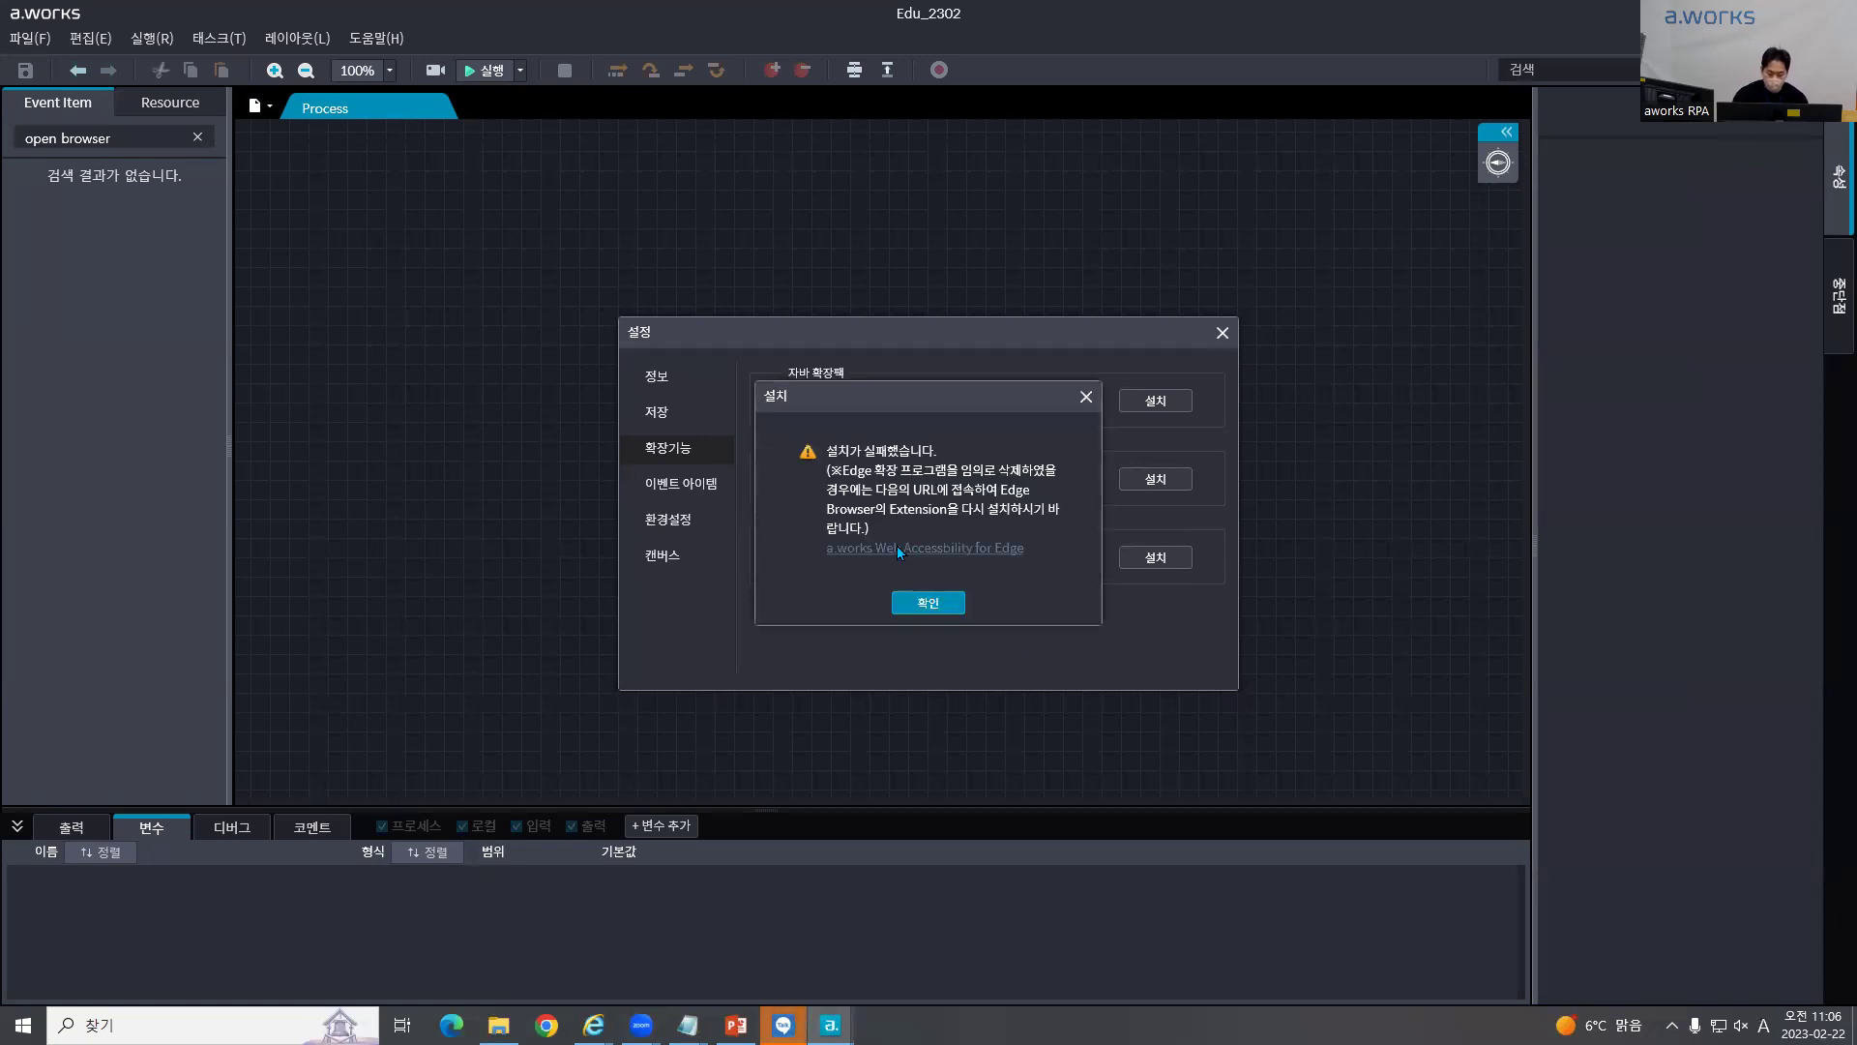
click(929, 602)
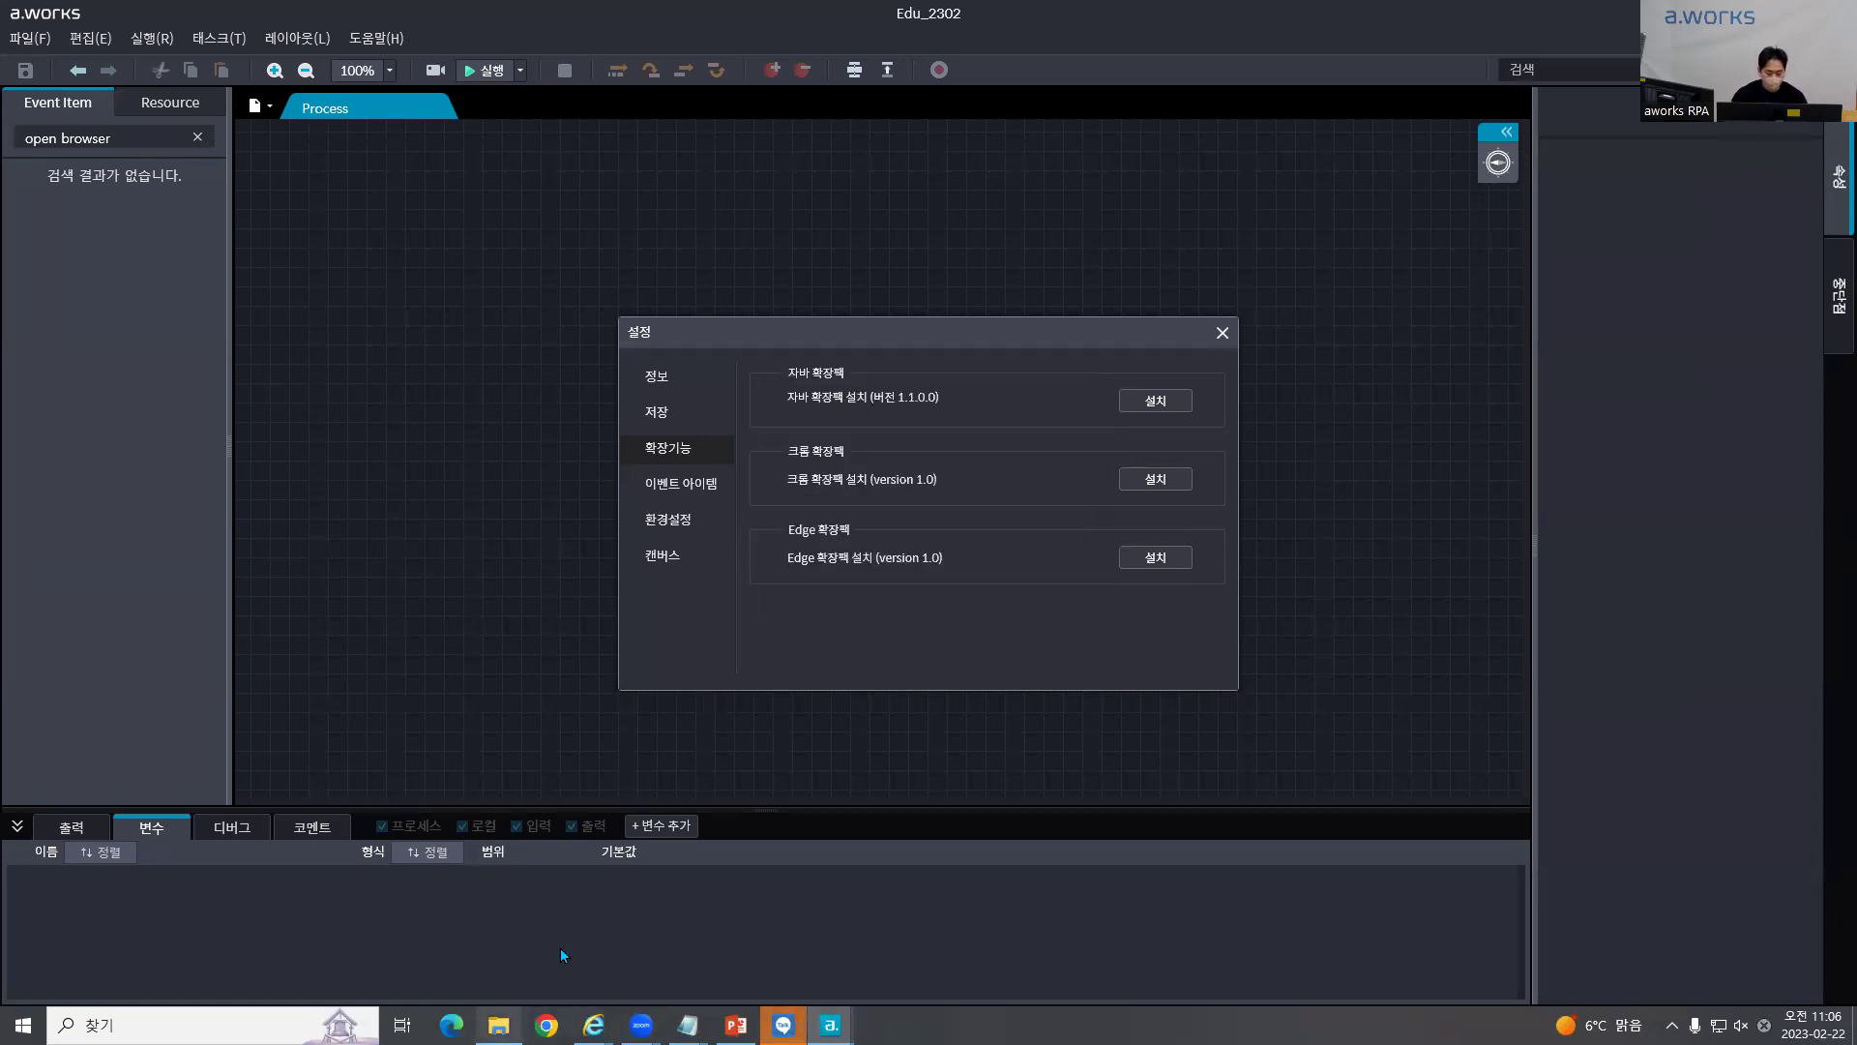
Step: Switch to File Explorer and open the aworks_studio folder on the Win10 (C:) drive
click(498, 1025)
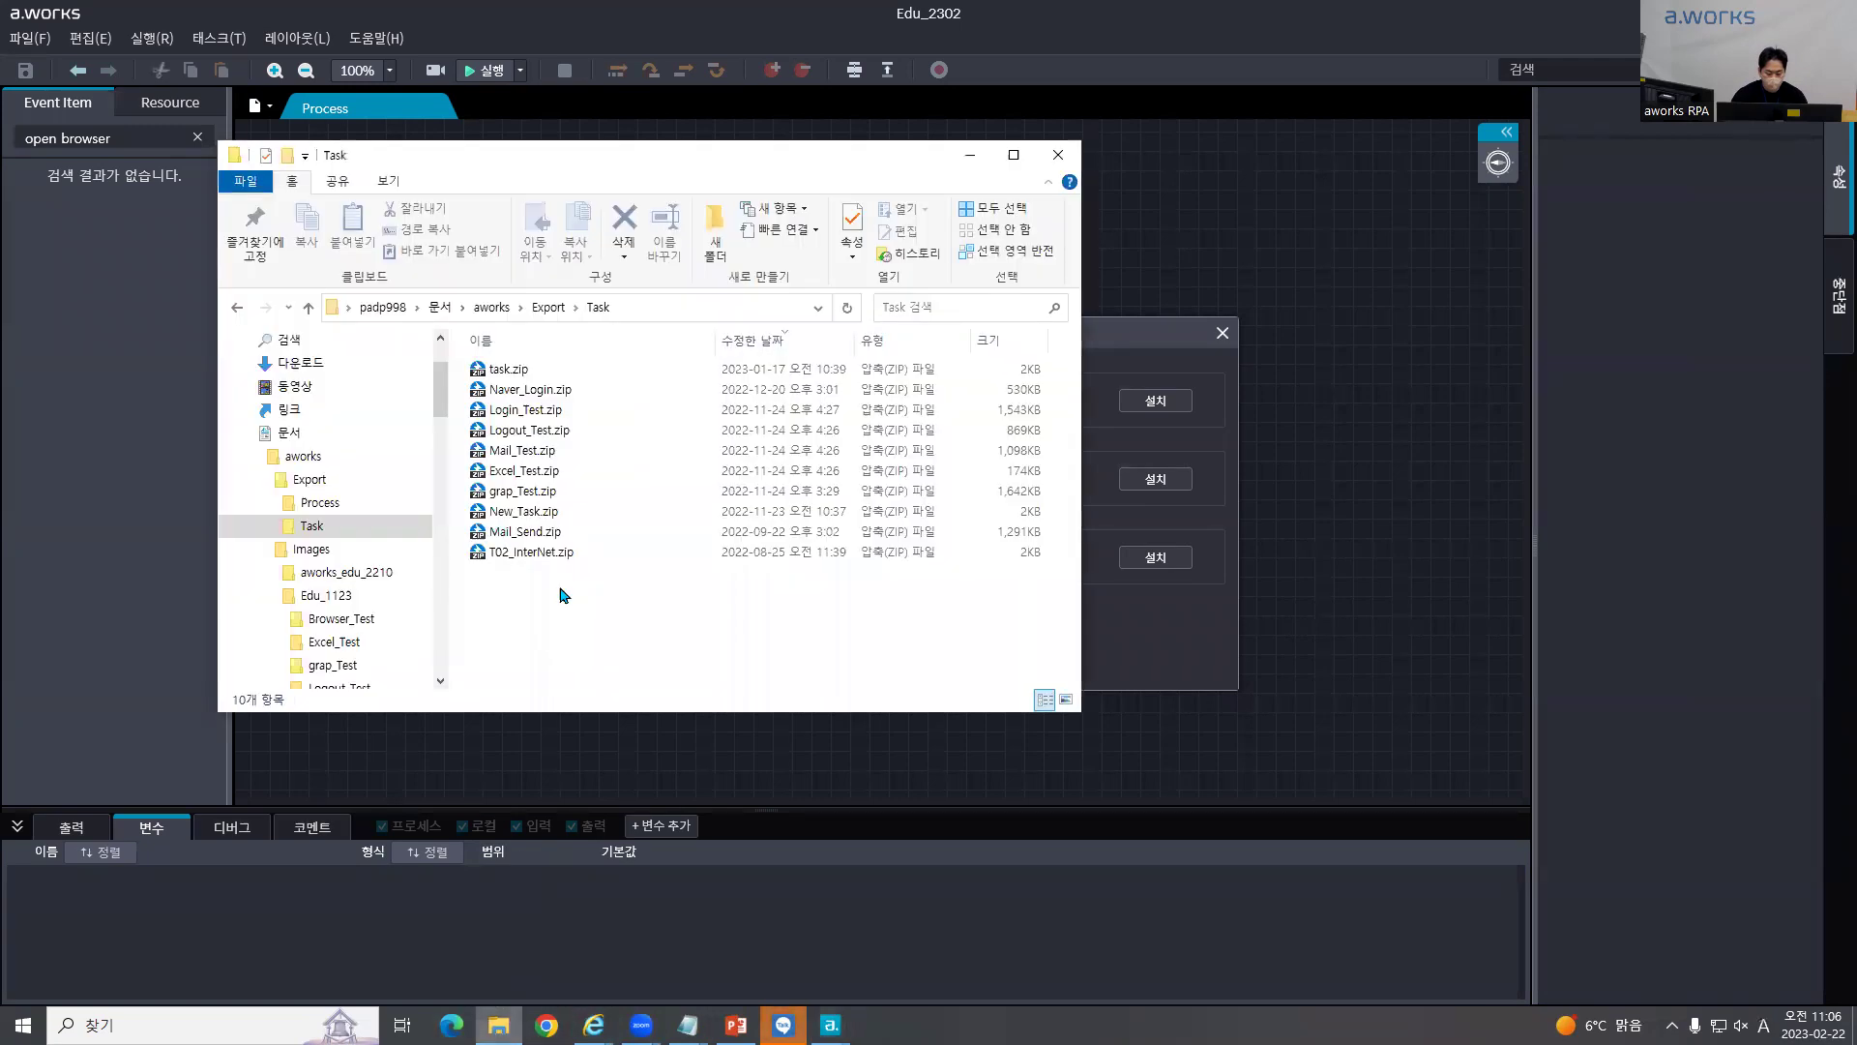
scroll(387, 435, up, 2)
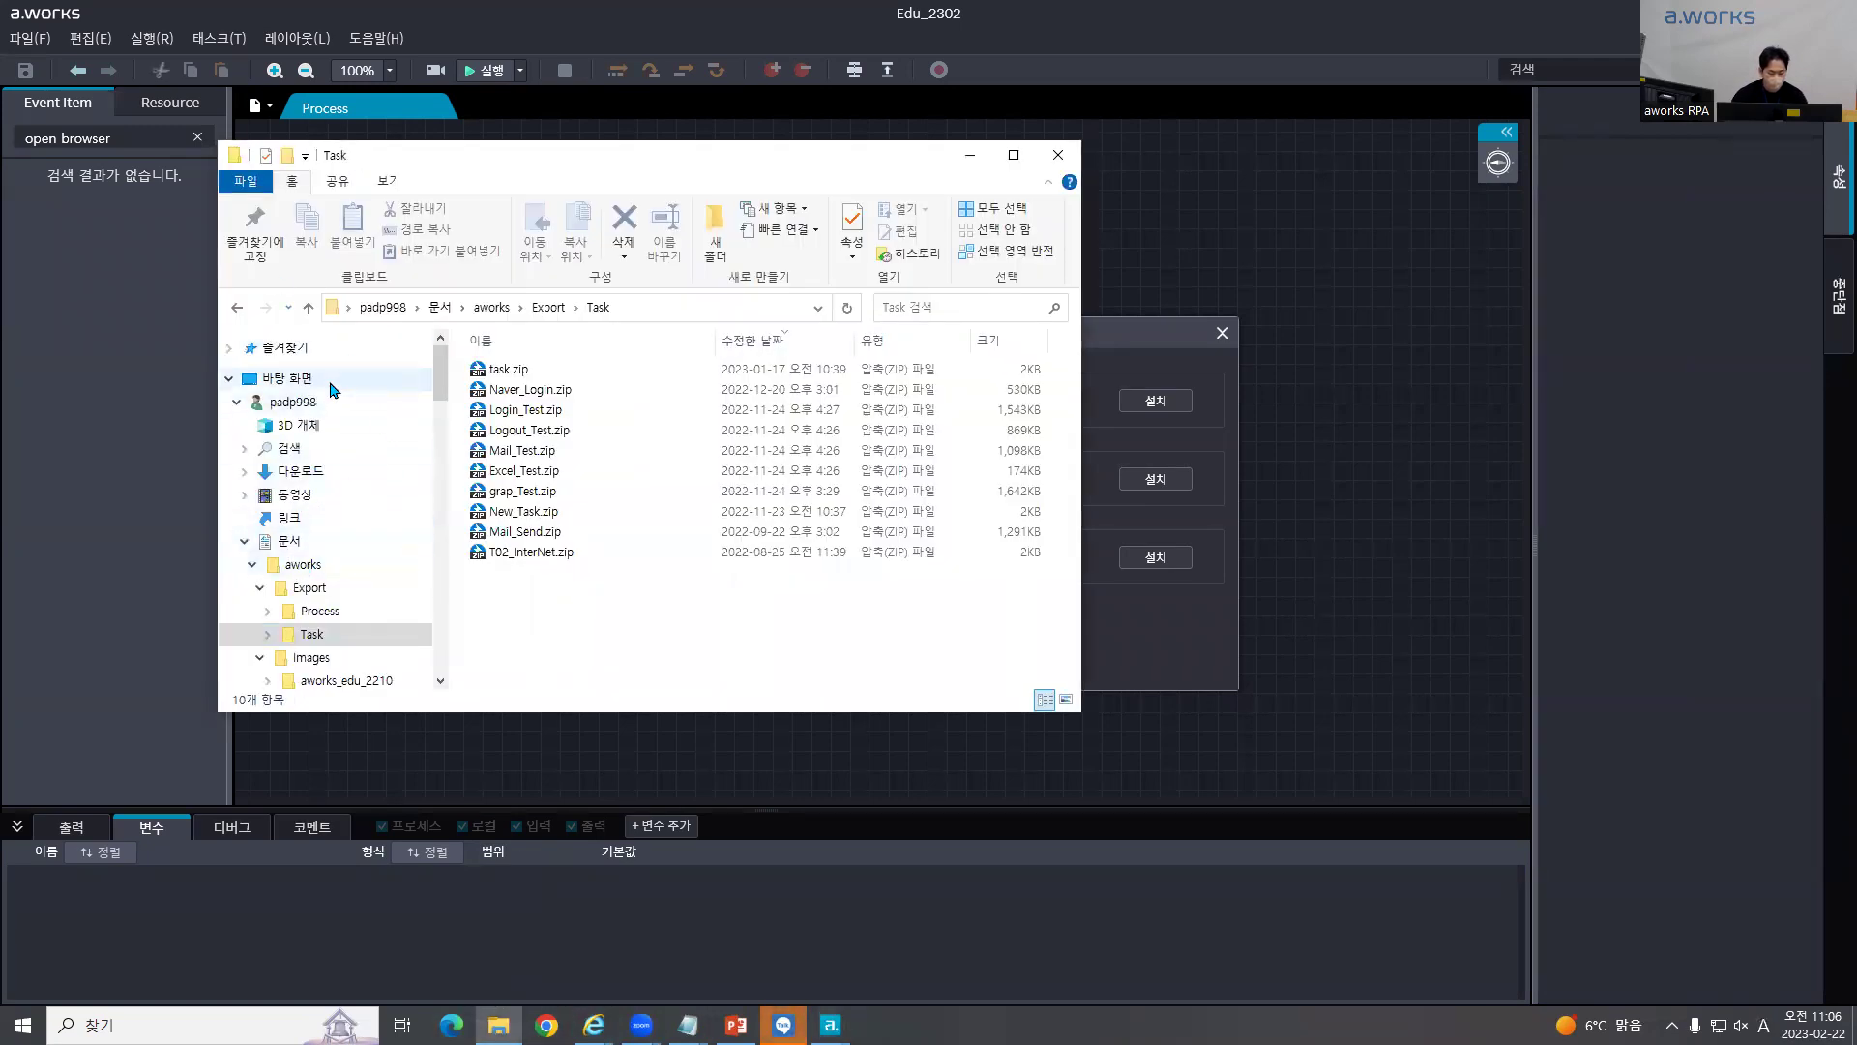
scroll(385, 483, down, 5)
scroll(334, 495, up, 3)
scroll(338, 445, up, 2)
scroll(339, 435, down, 6)
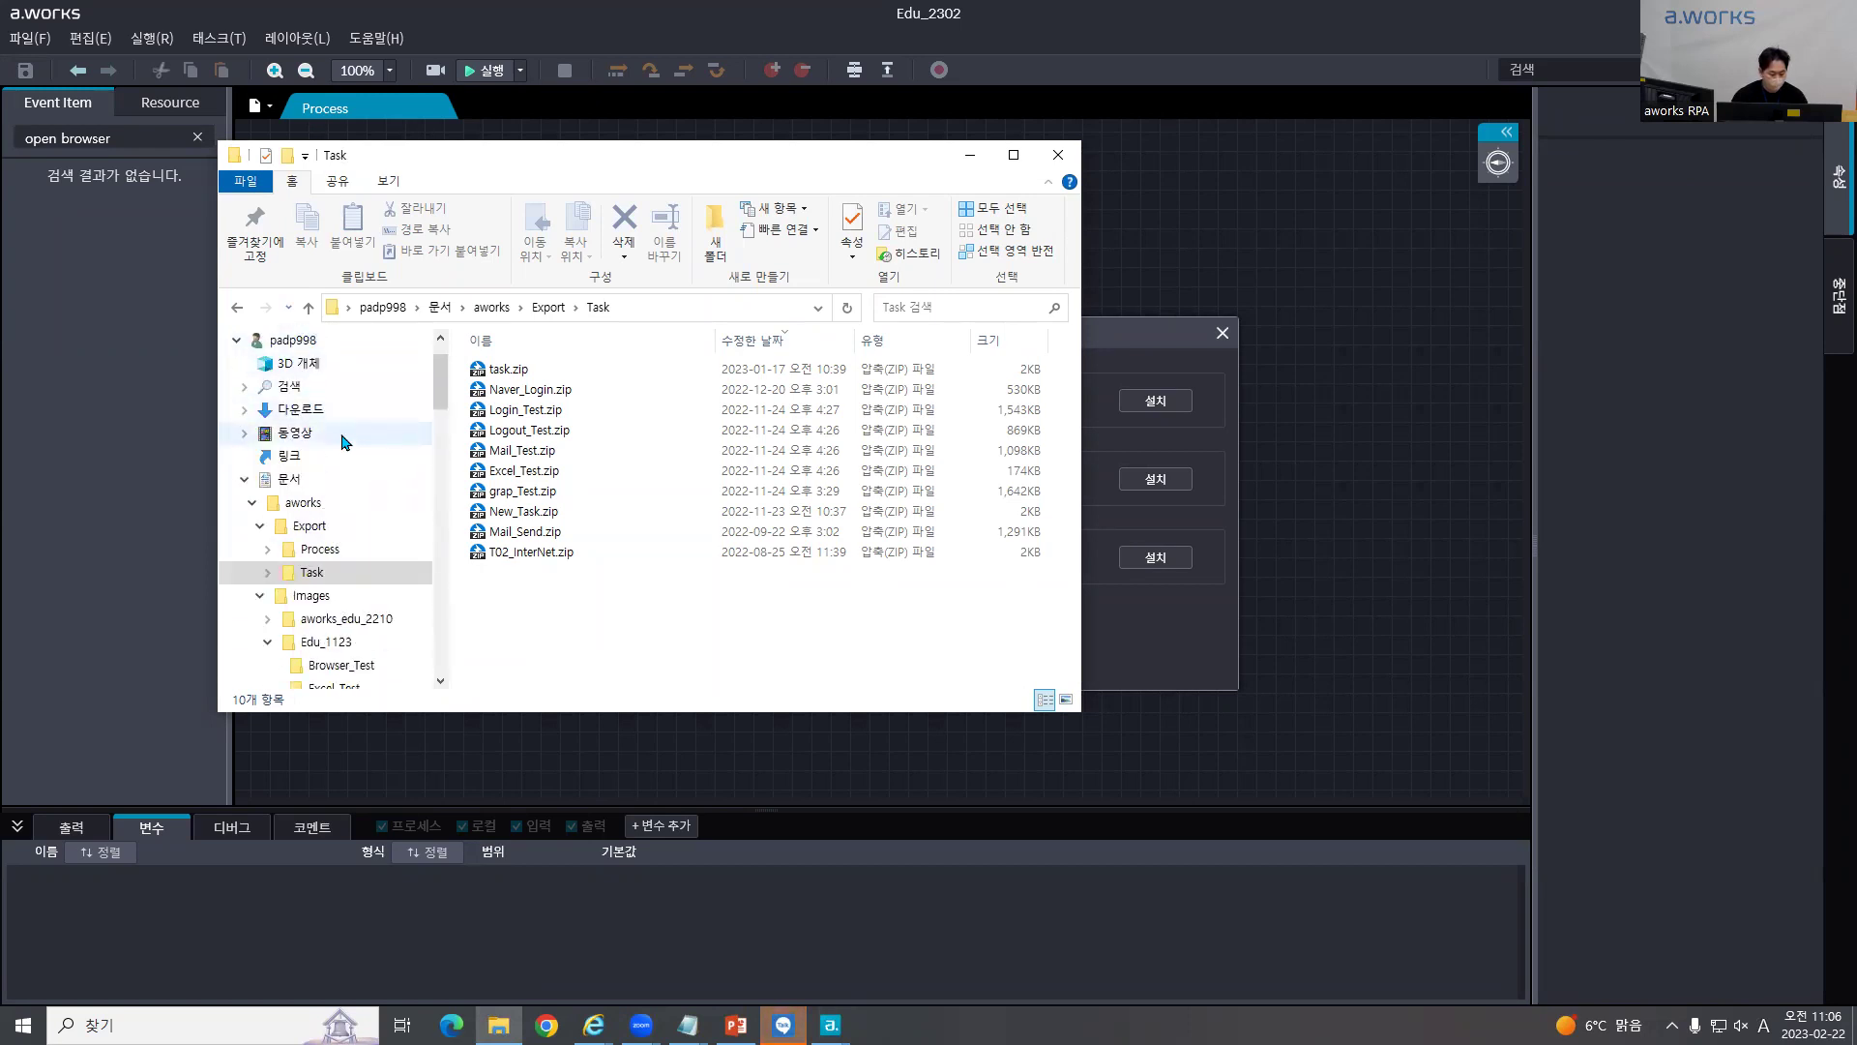
scroll(406, 435, up, 4)
scroll(394, 543, down, 10)
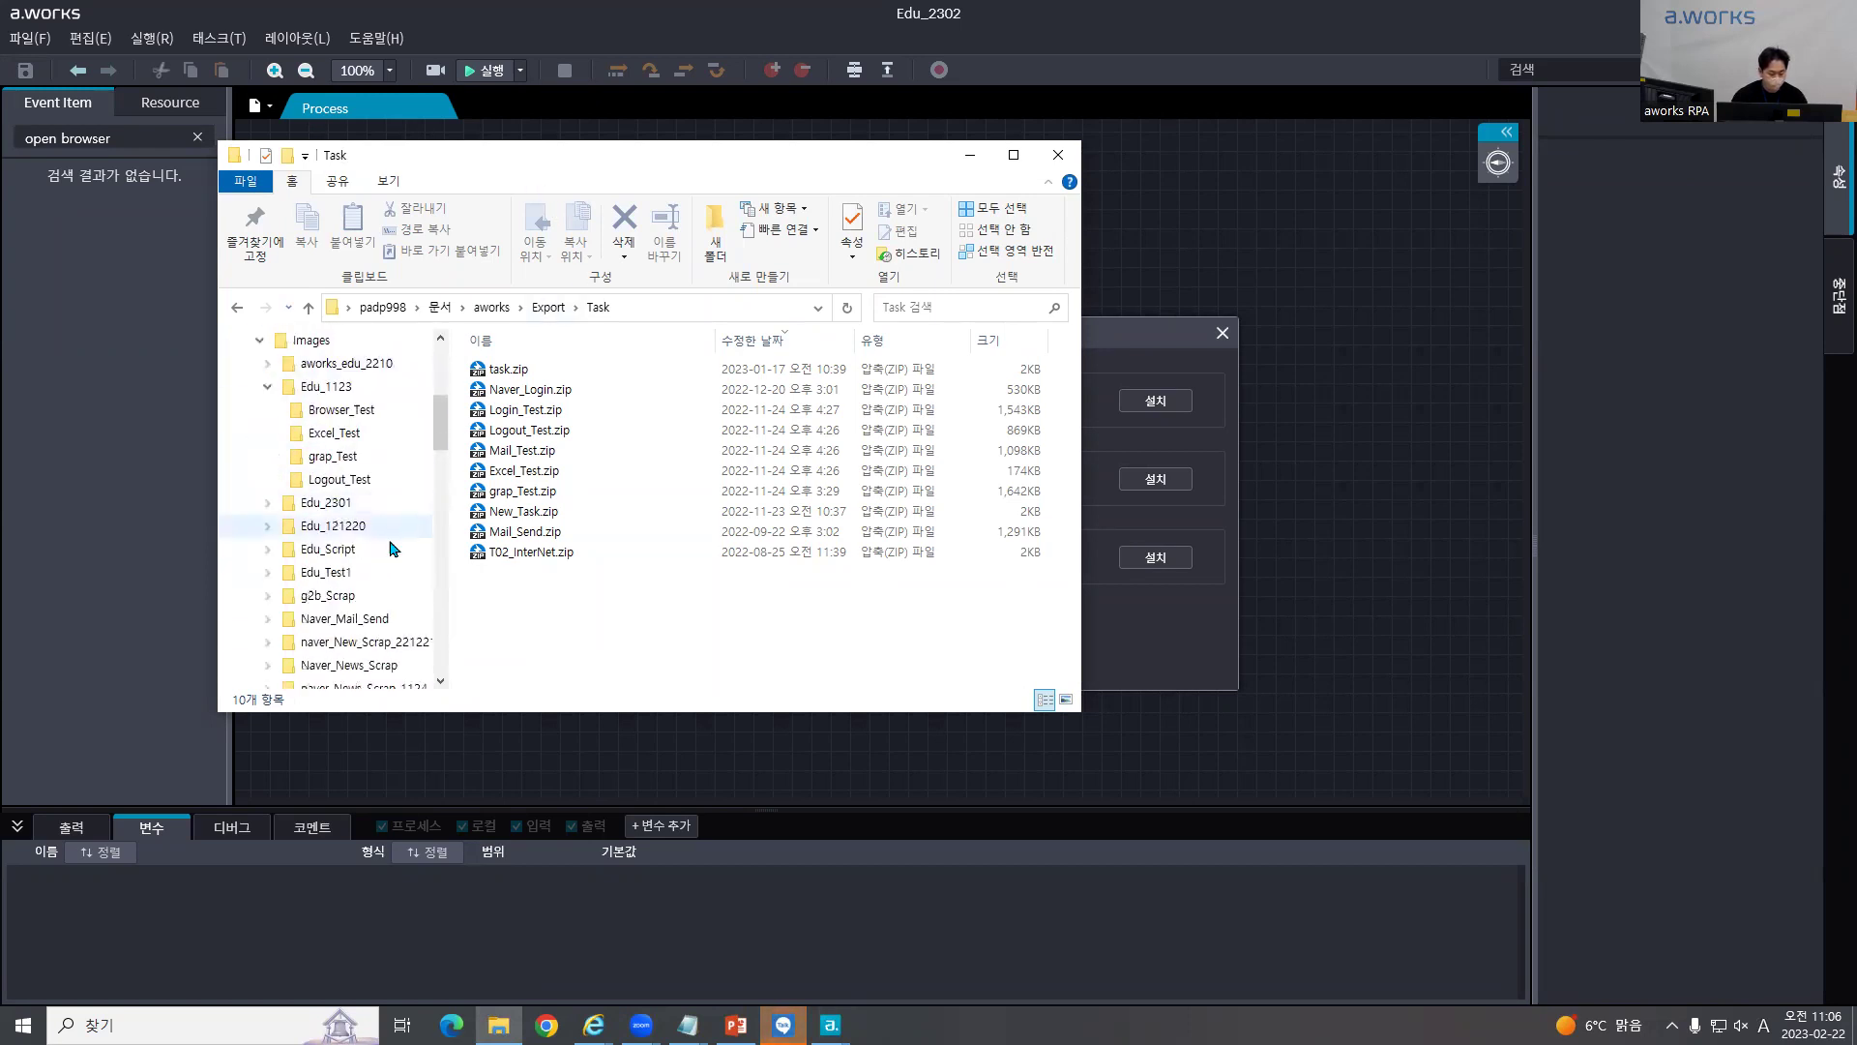
scroll(380, 599, down, 3)
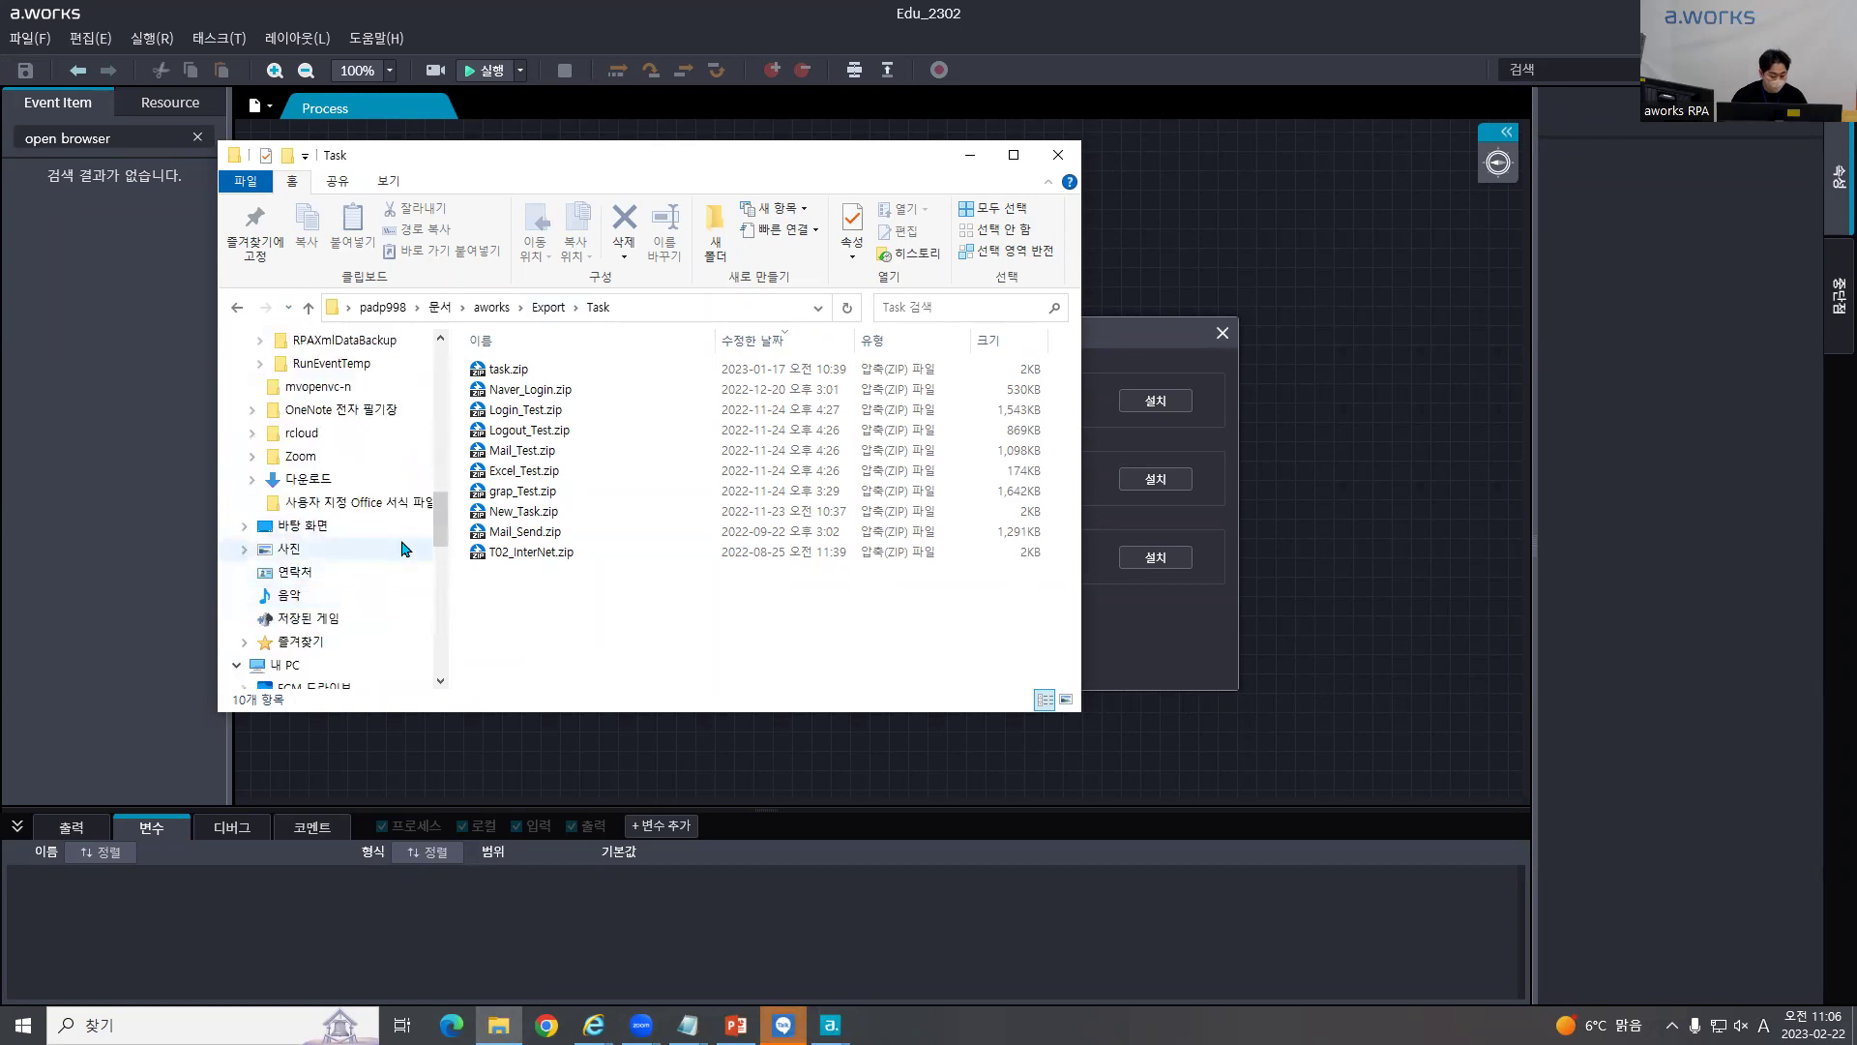
click(282, 549)
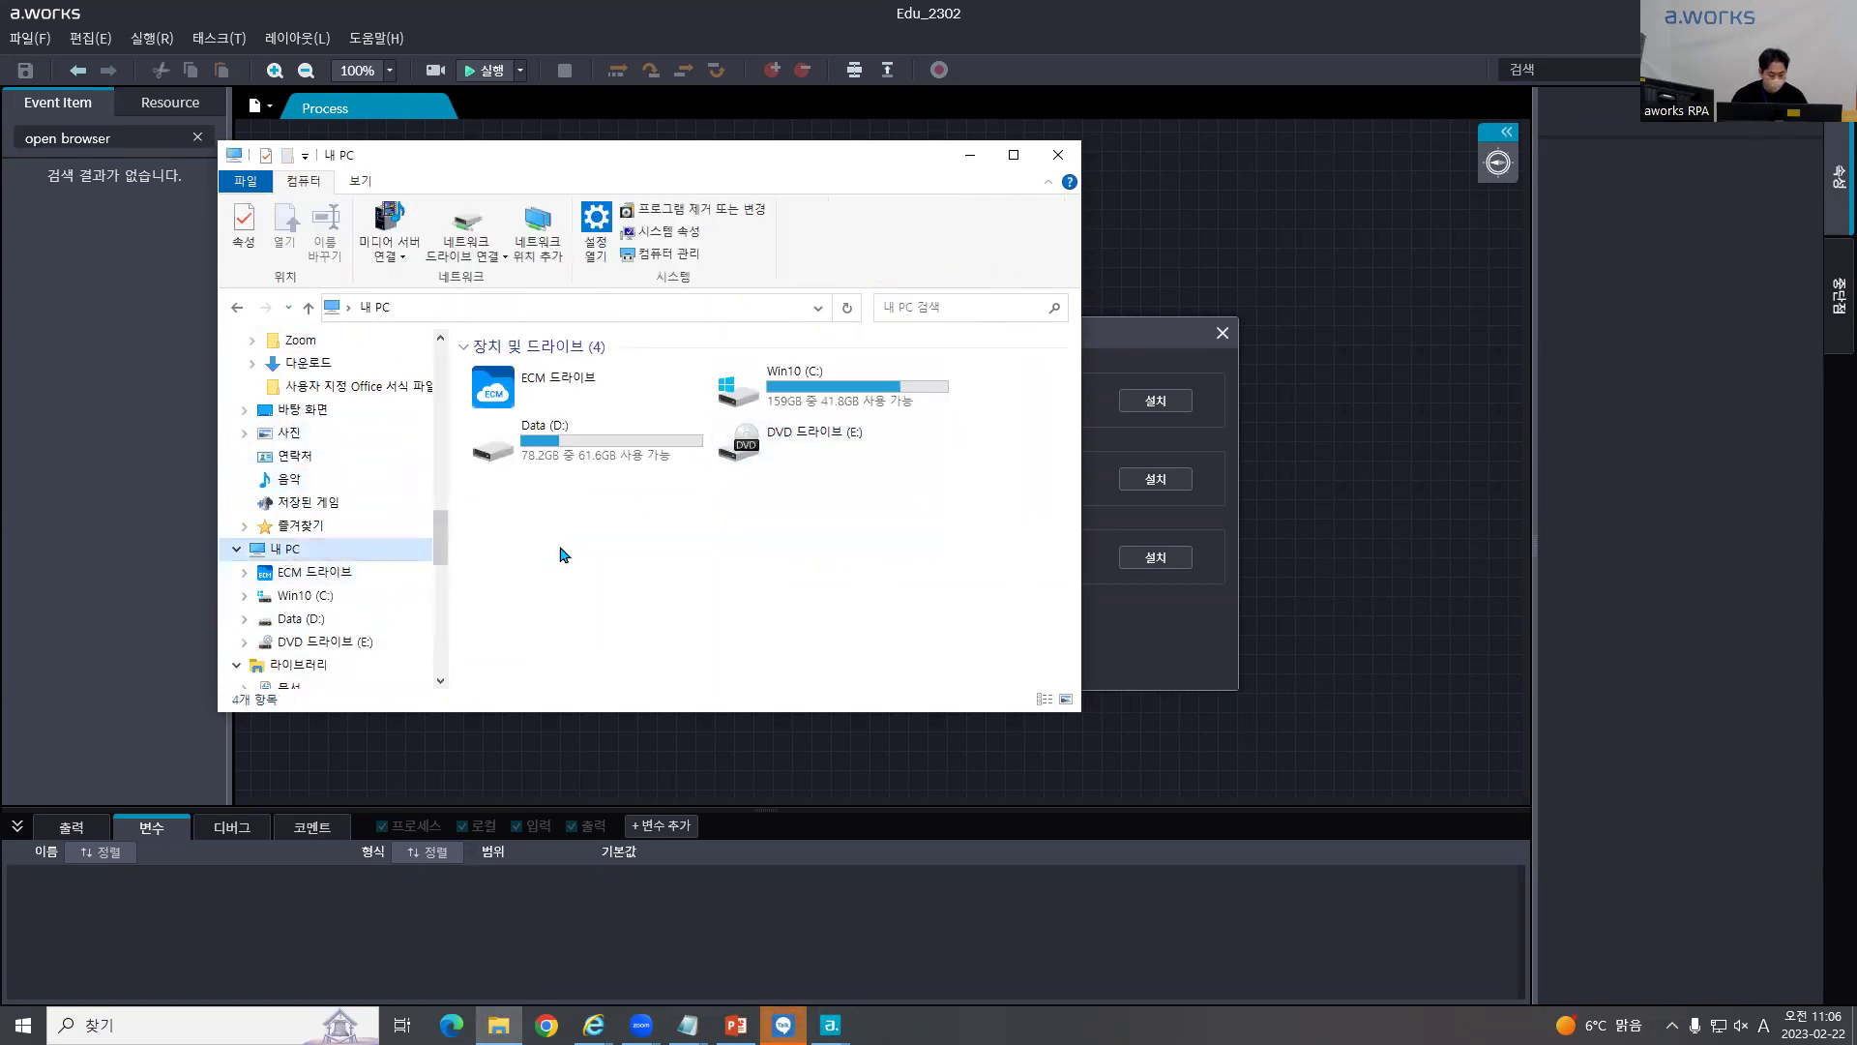
click(846, 405)
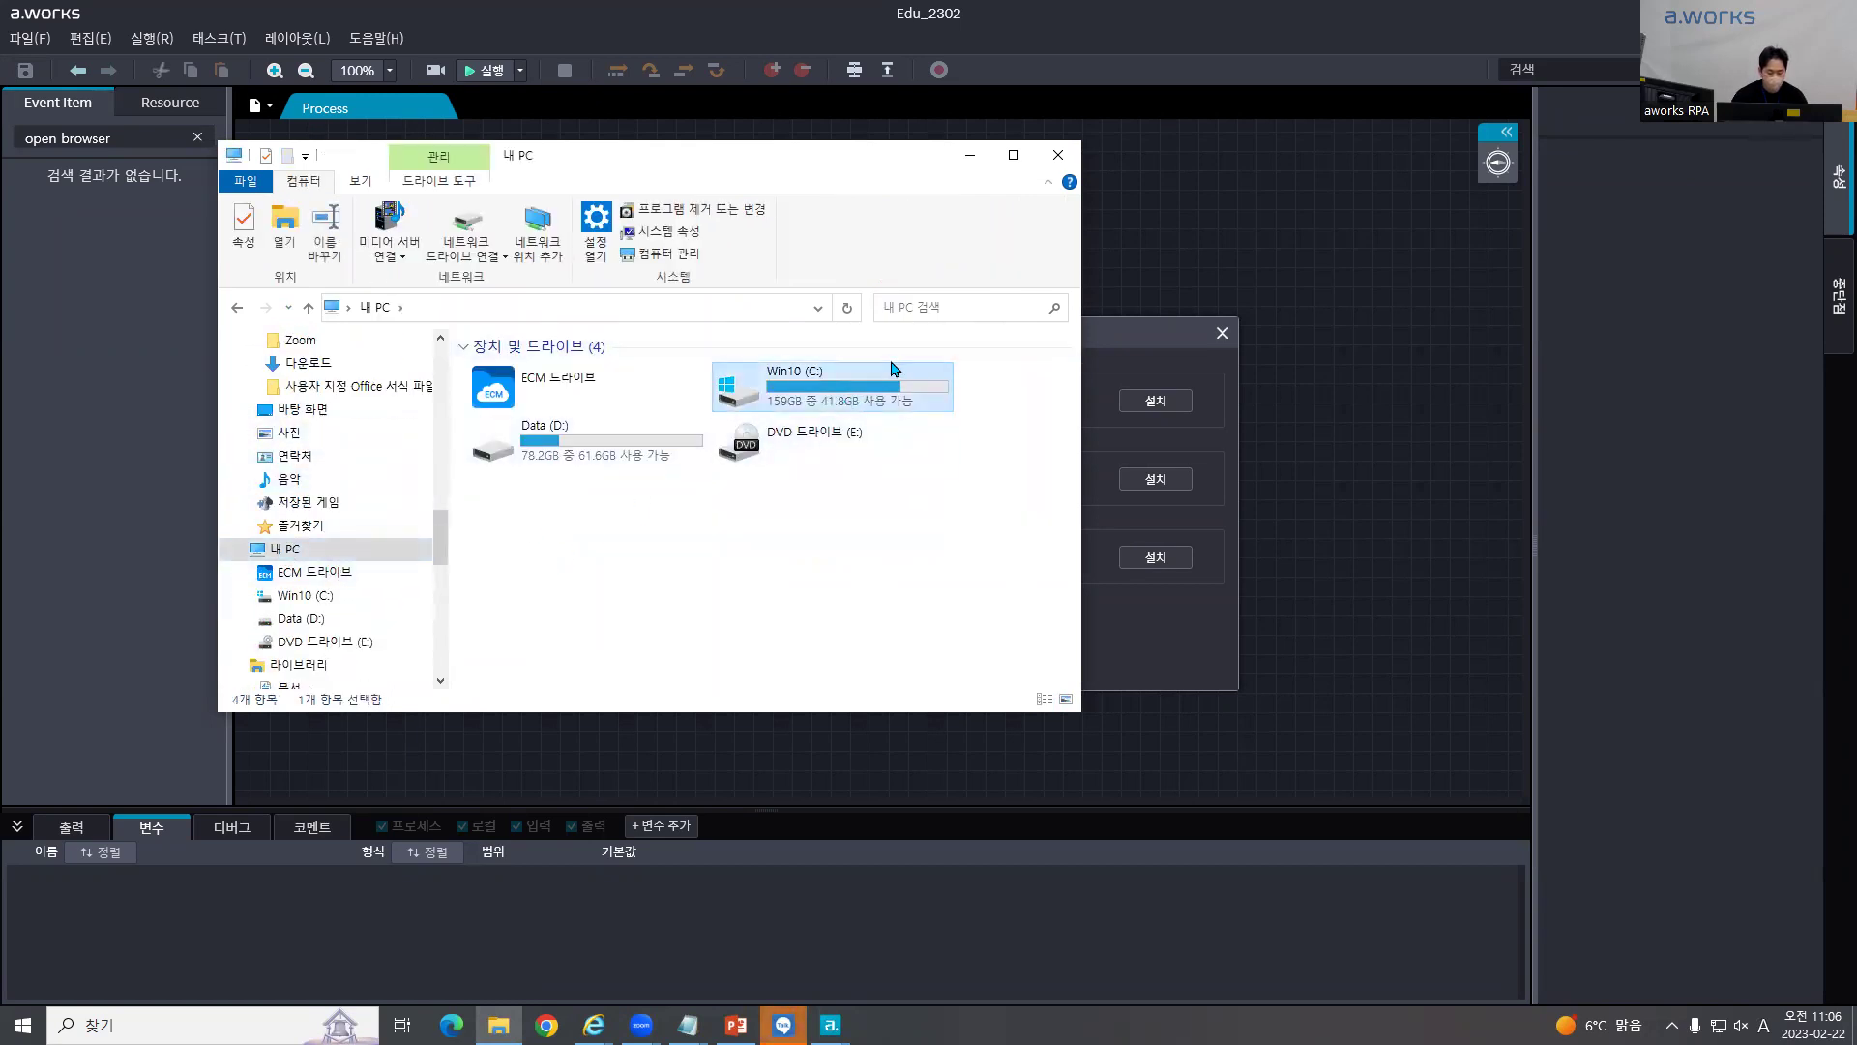
double_click(938, 398)
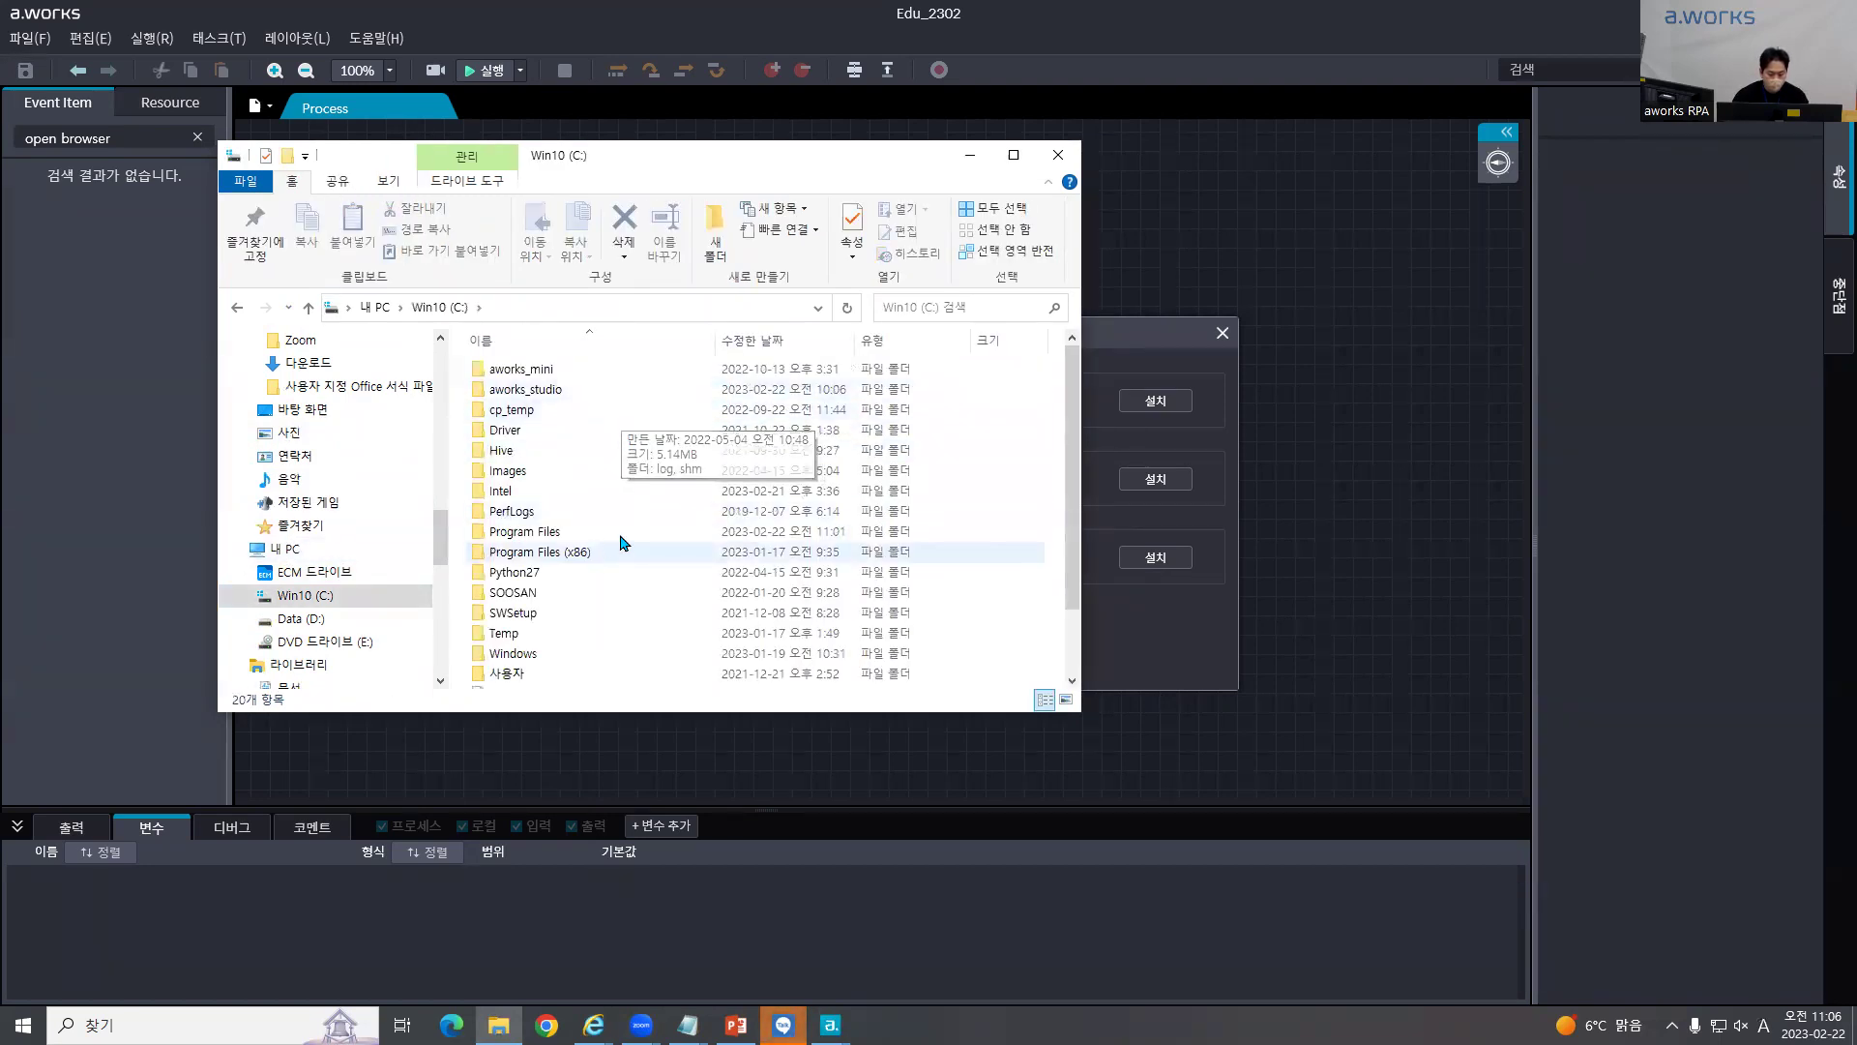
double_click(650, 397)
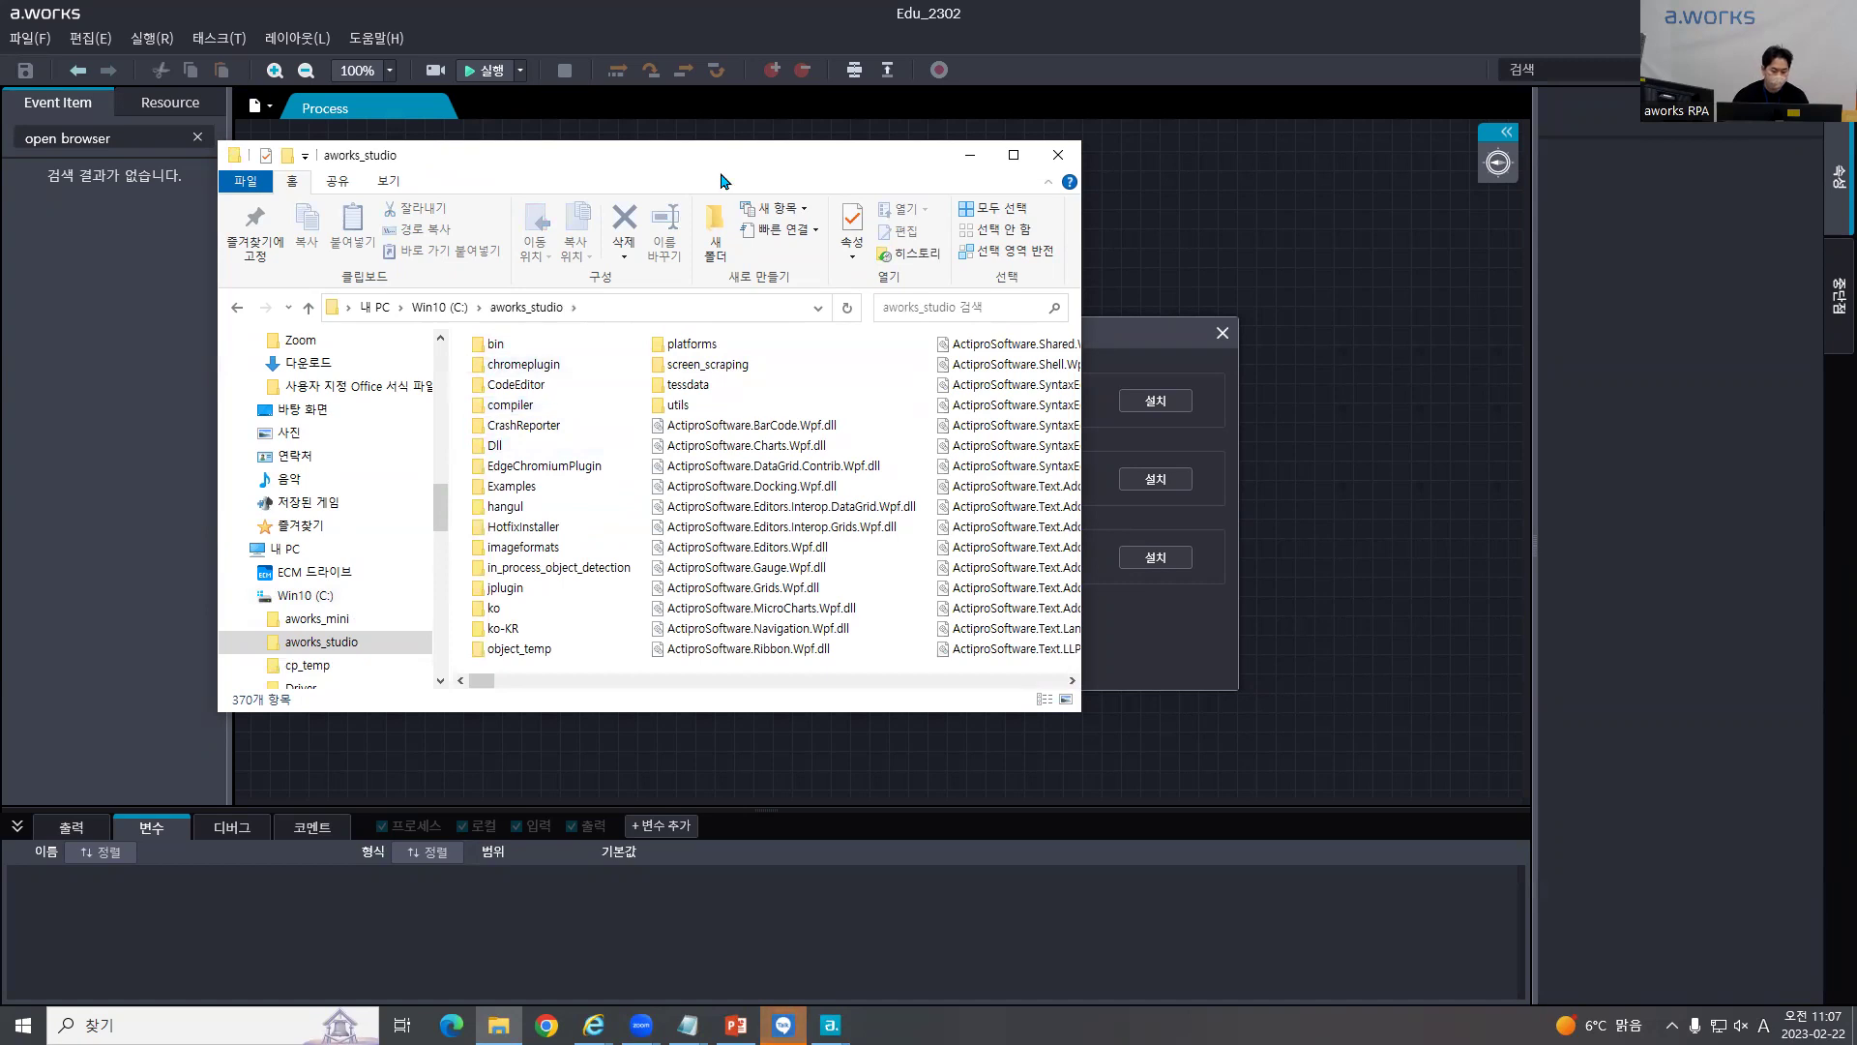
Step: Maximize the window, point out the chromeplugin and EdgeChromiumPlugin folders, and open the chromeplugin folder
double_click(750, 161)
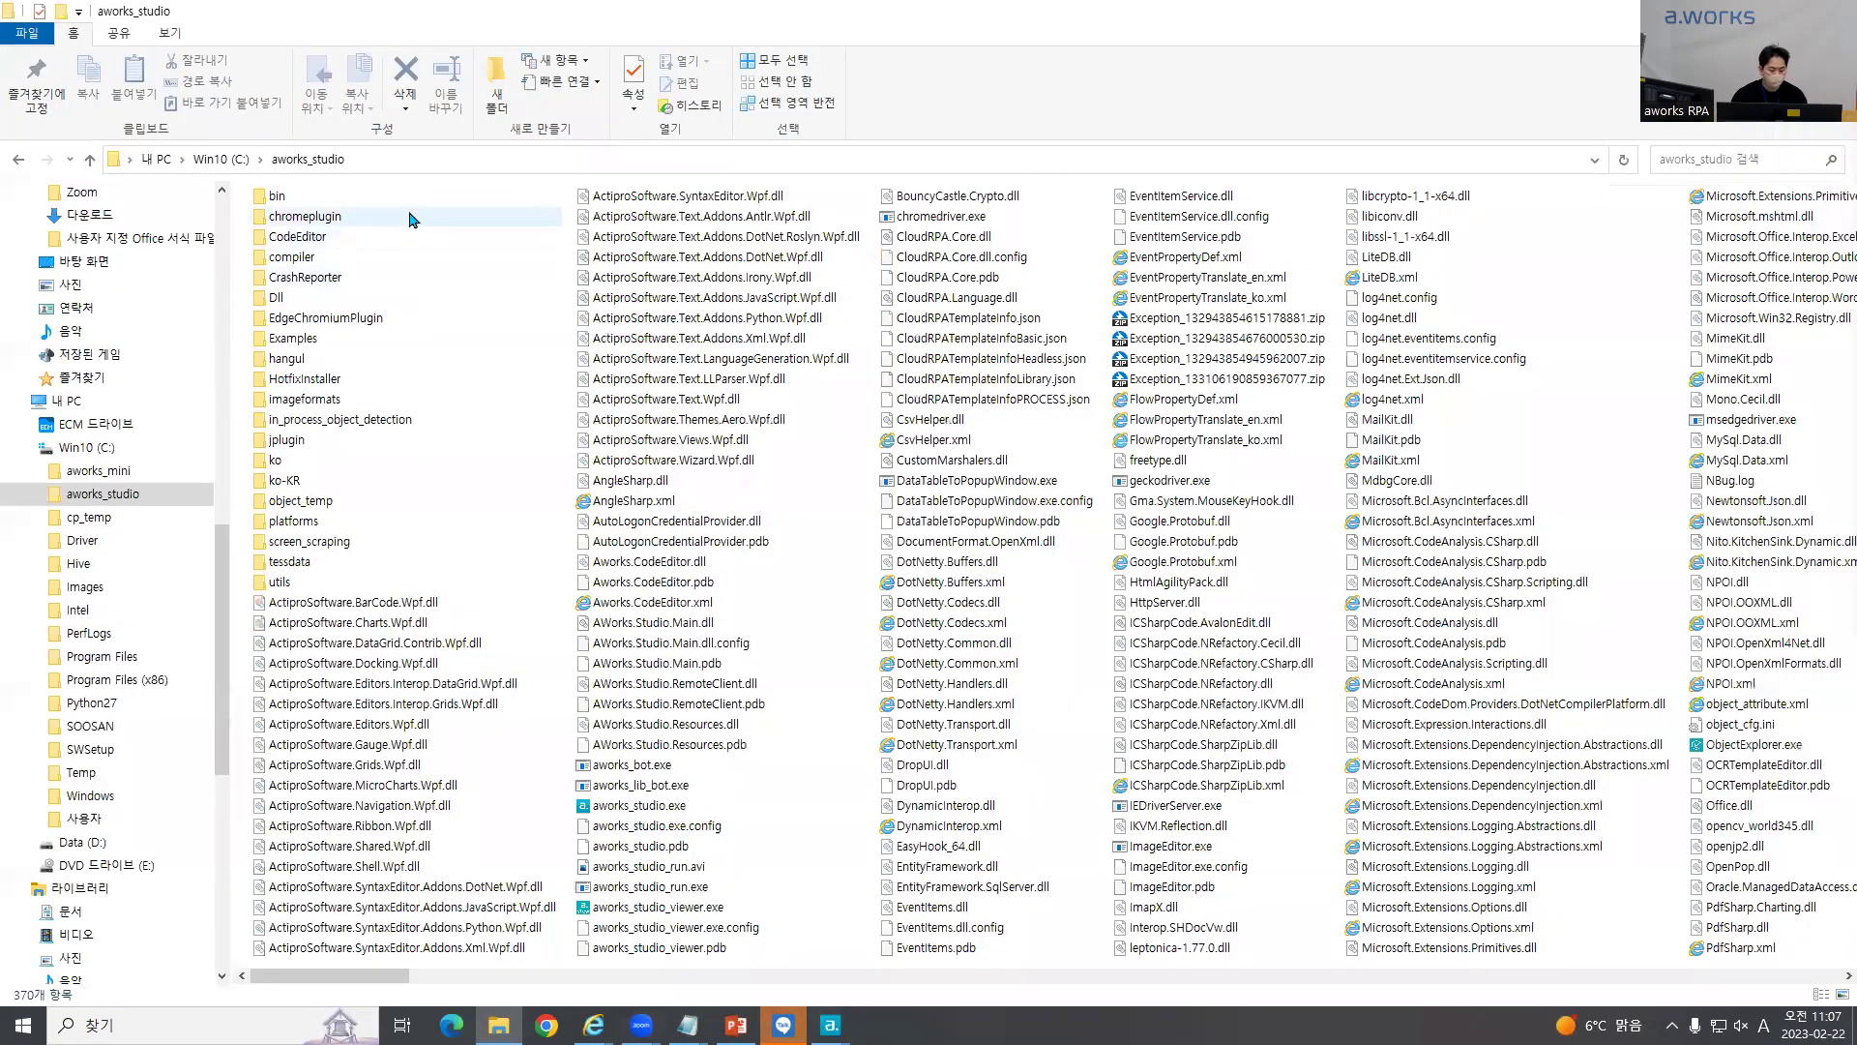
ctrl+click(401, 318)
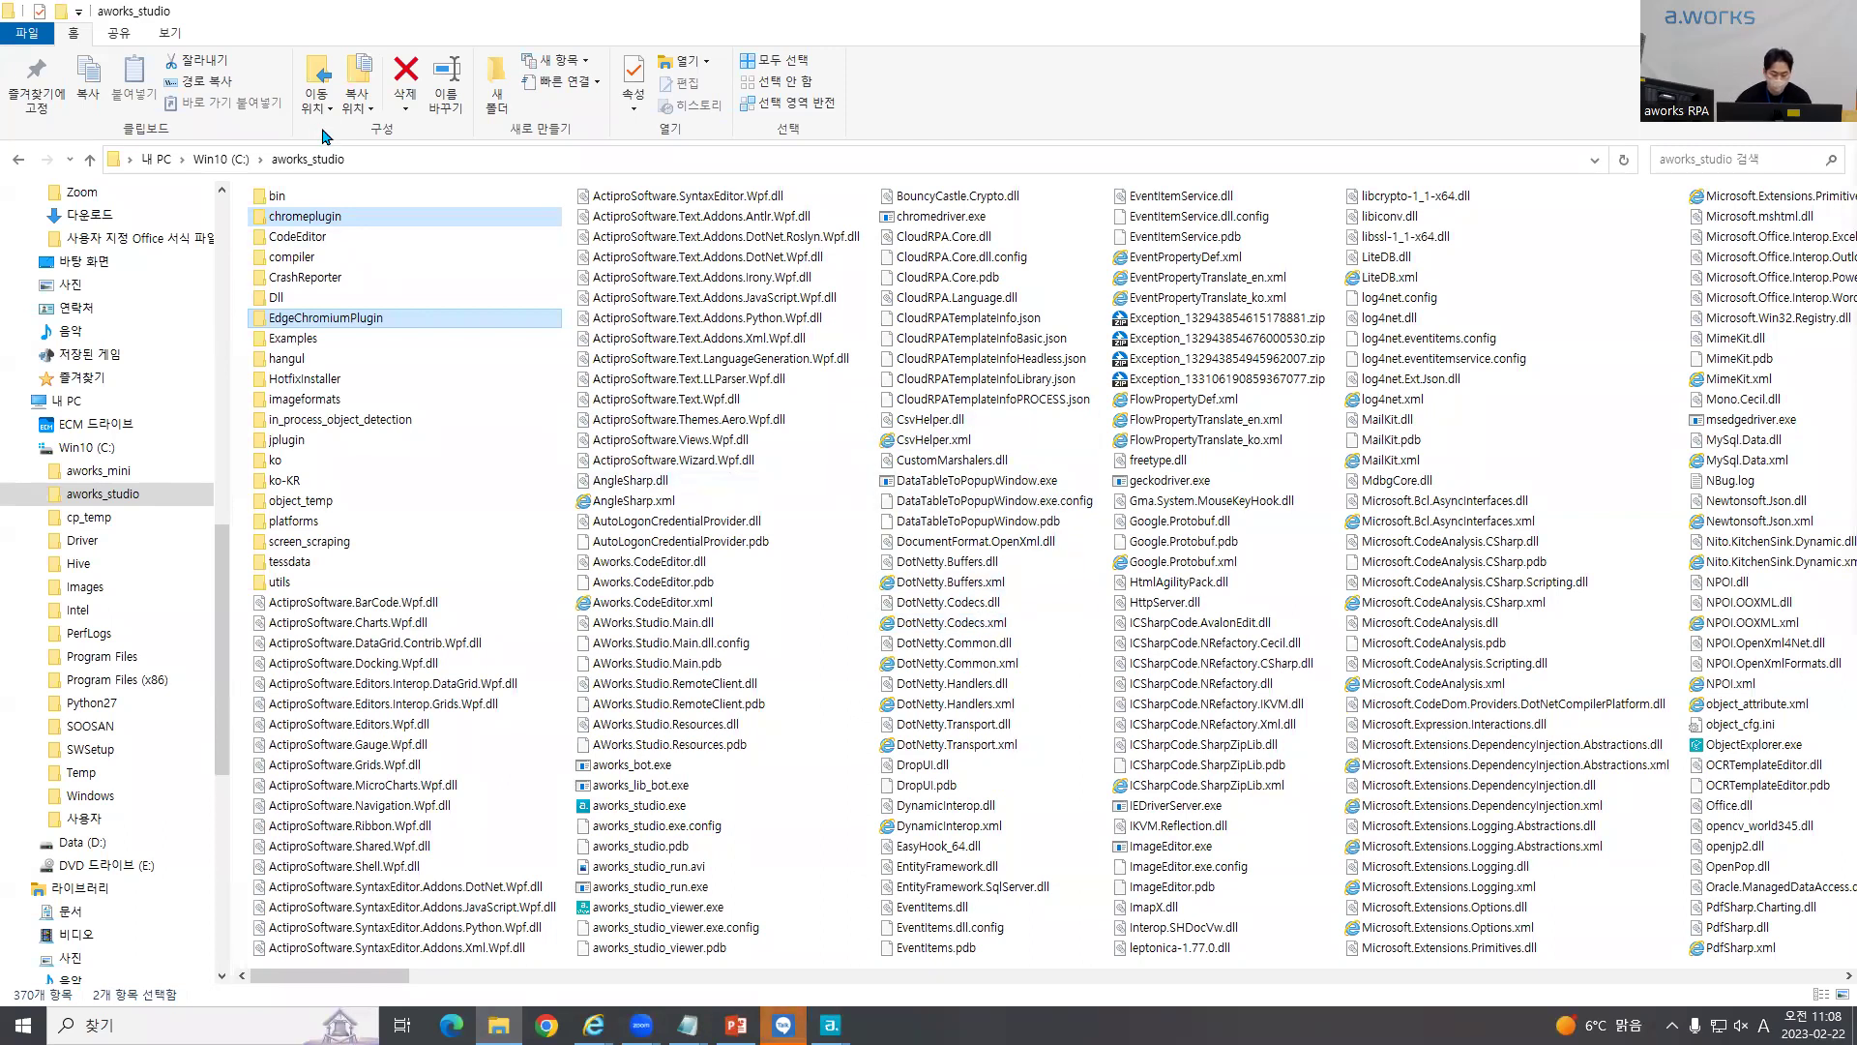
click(398, 217)
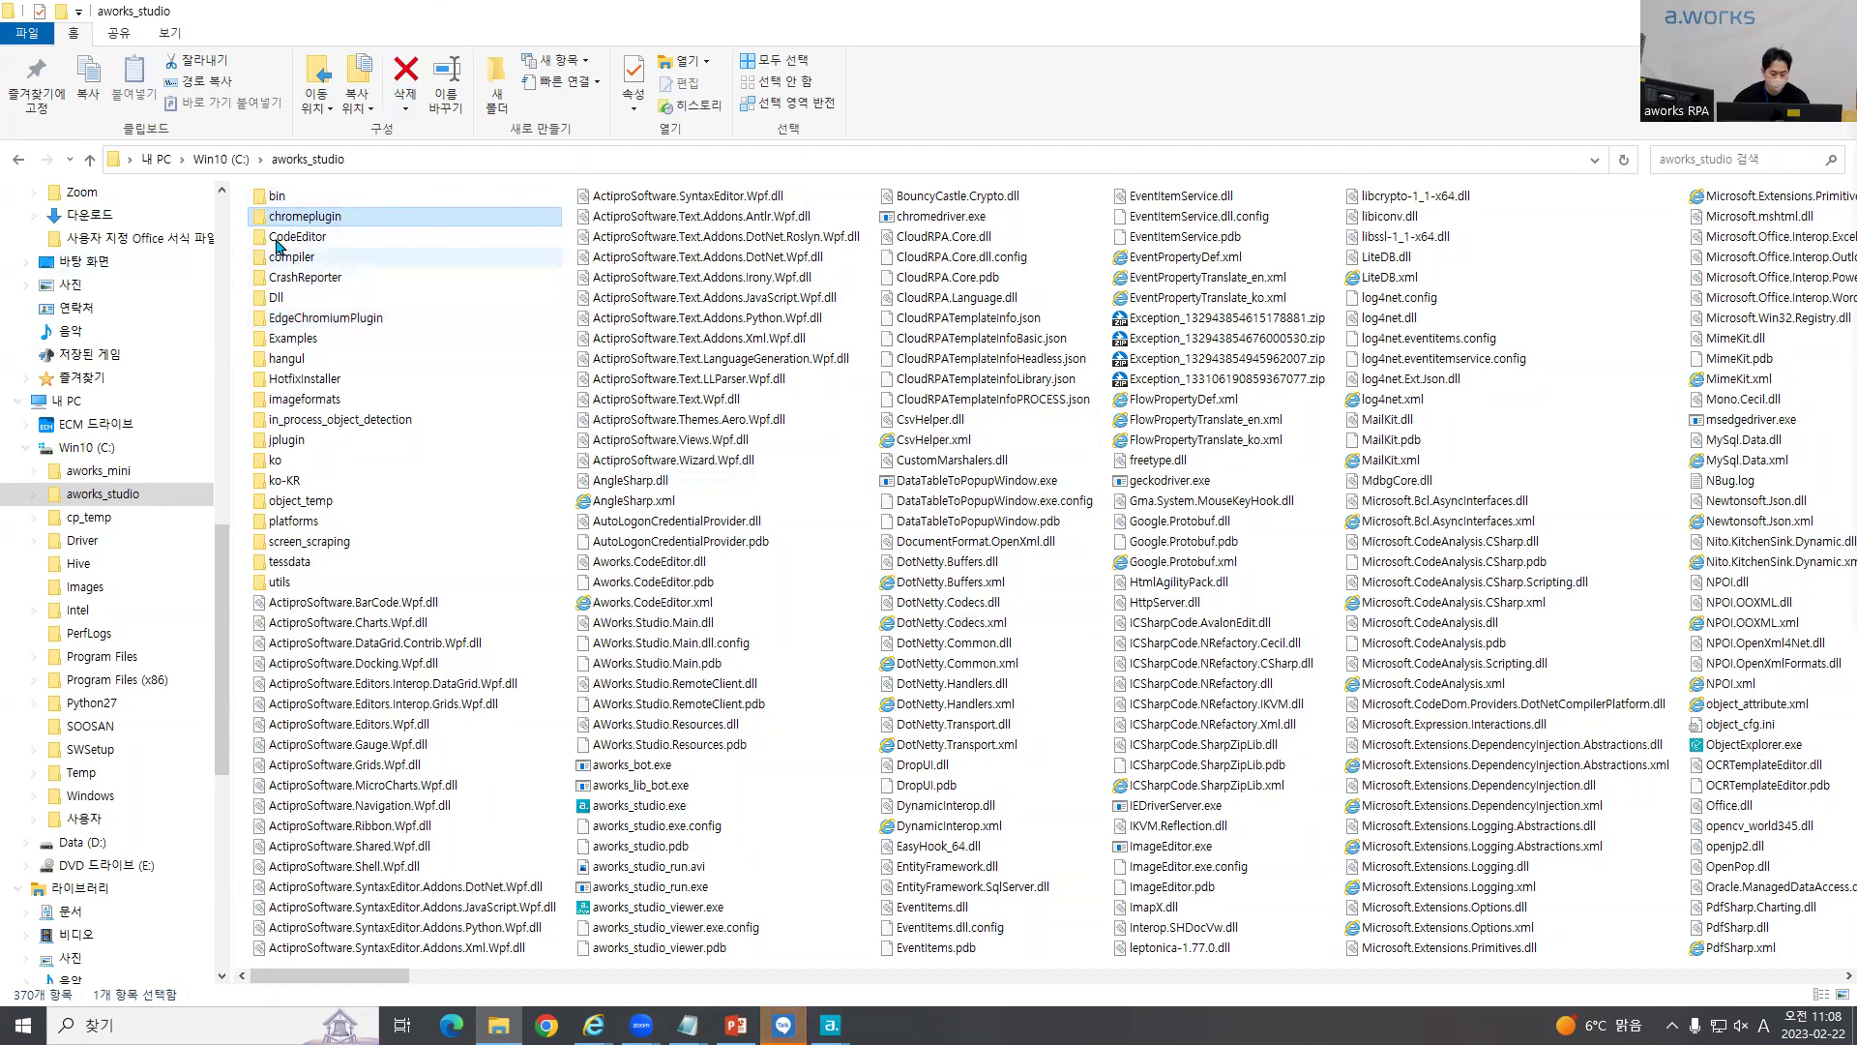
double_click(372, 219)
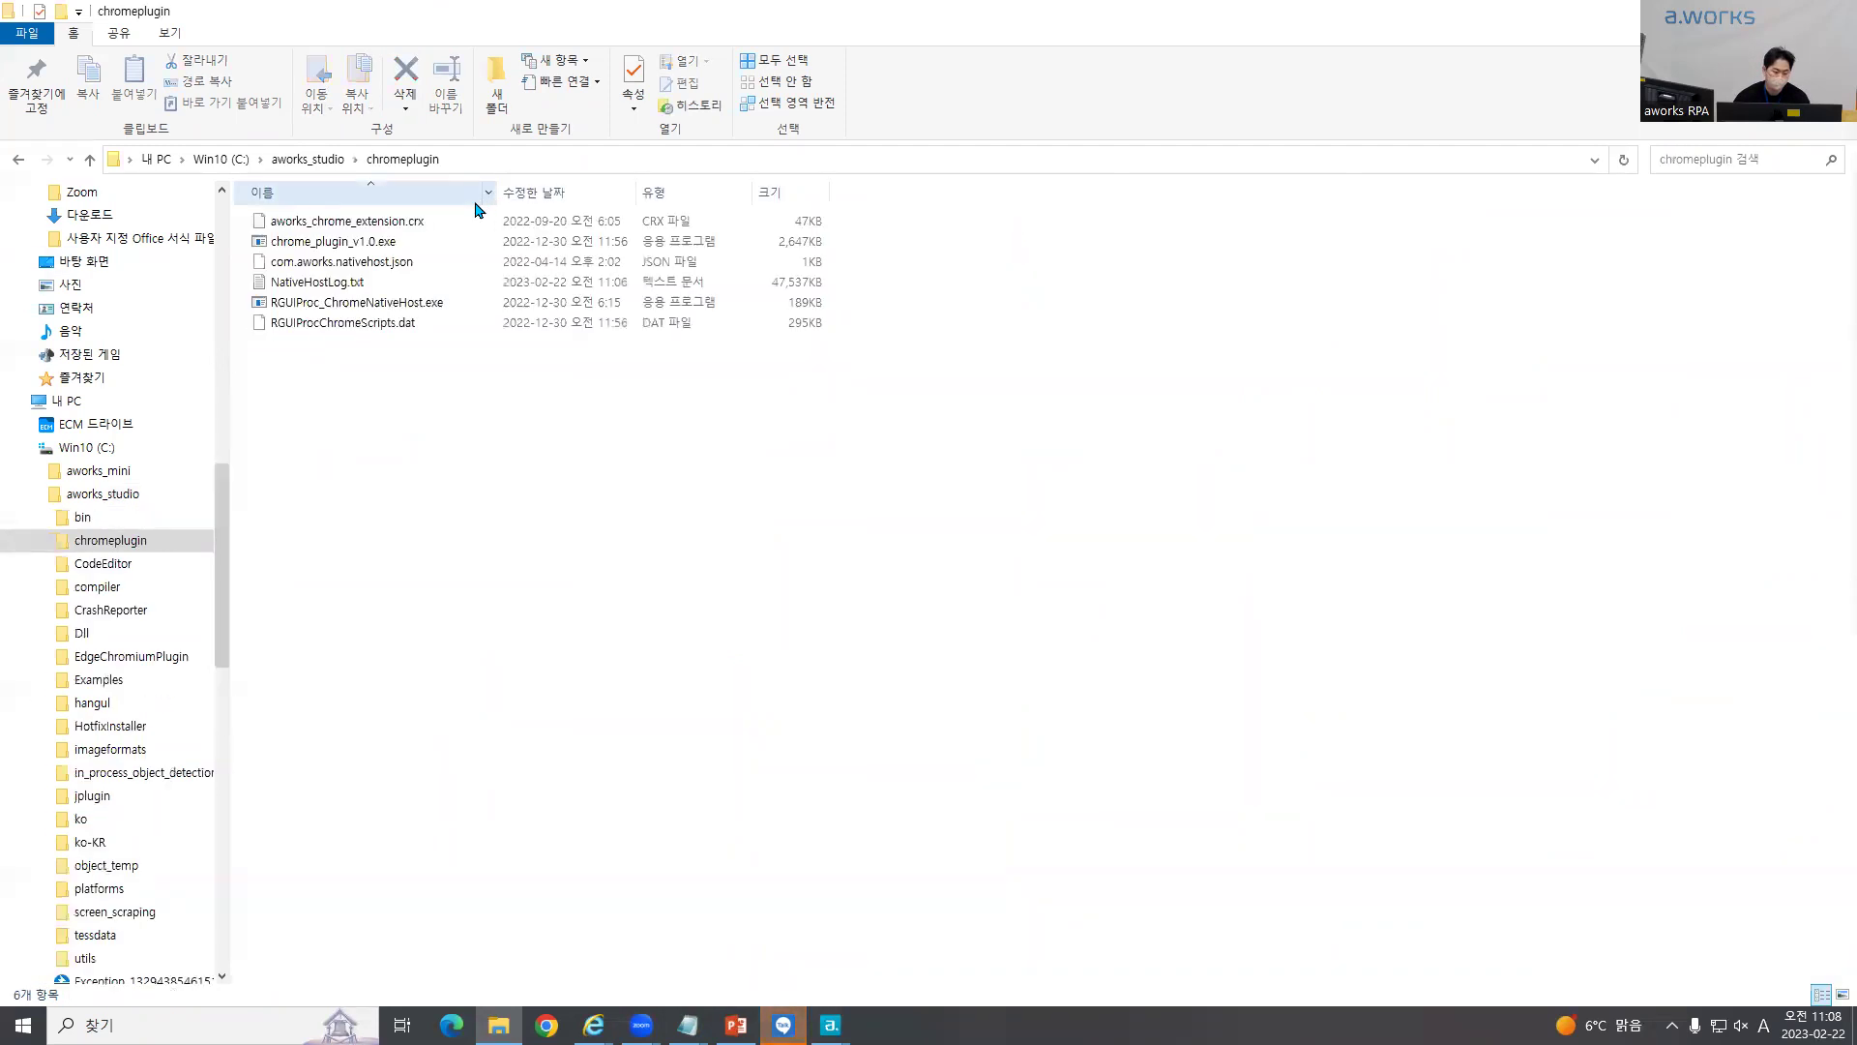
click(508, 160)
click(785, 513)
Step: Open Chrome's extension management page and switch developer mode (개발자 모드) off and on again
click(547, 1024)
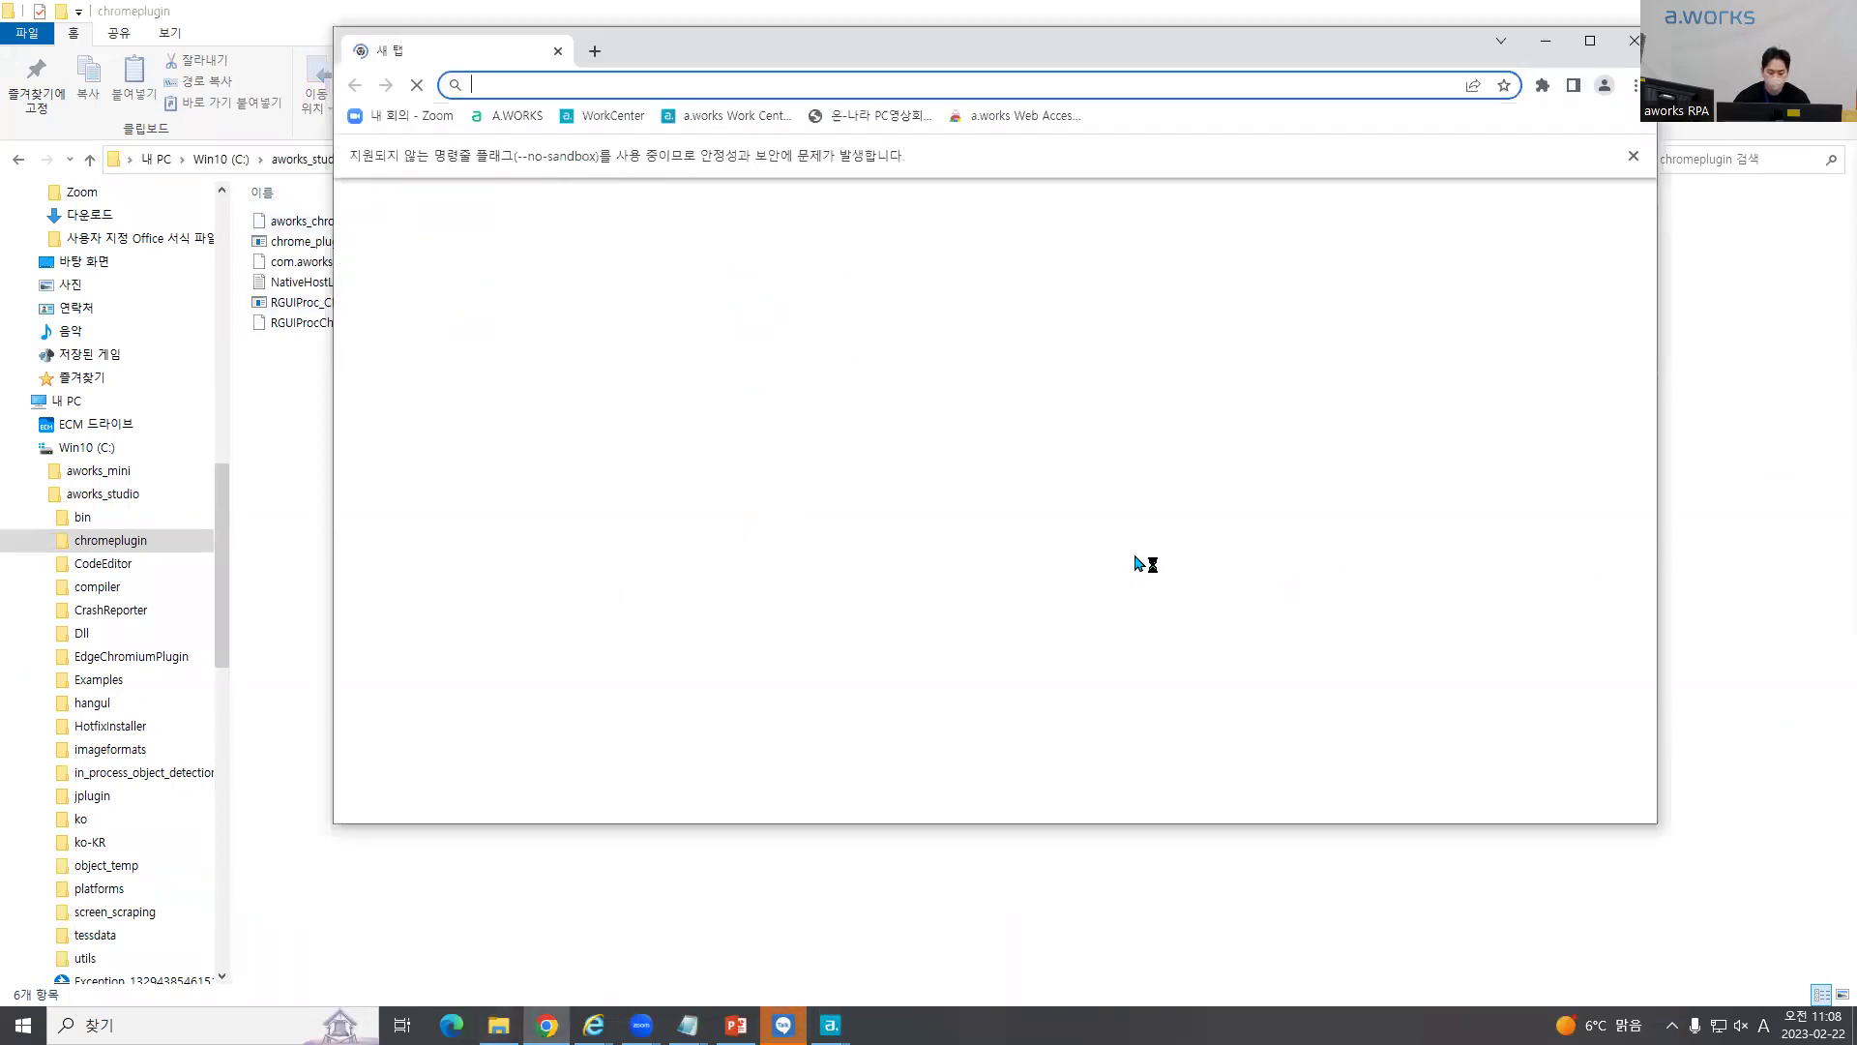
double_click(1148, 53)
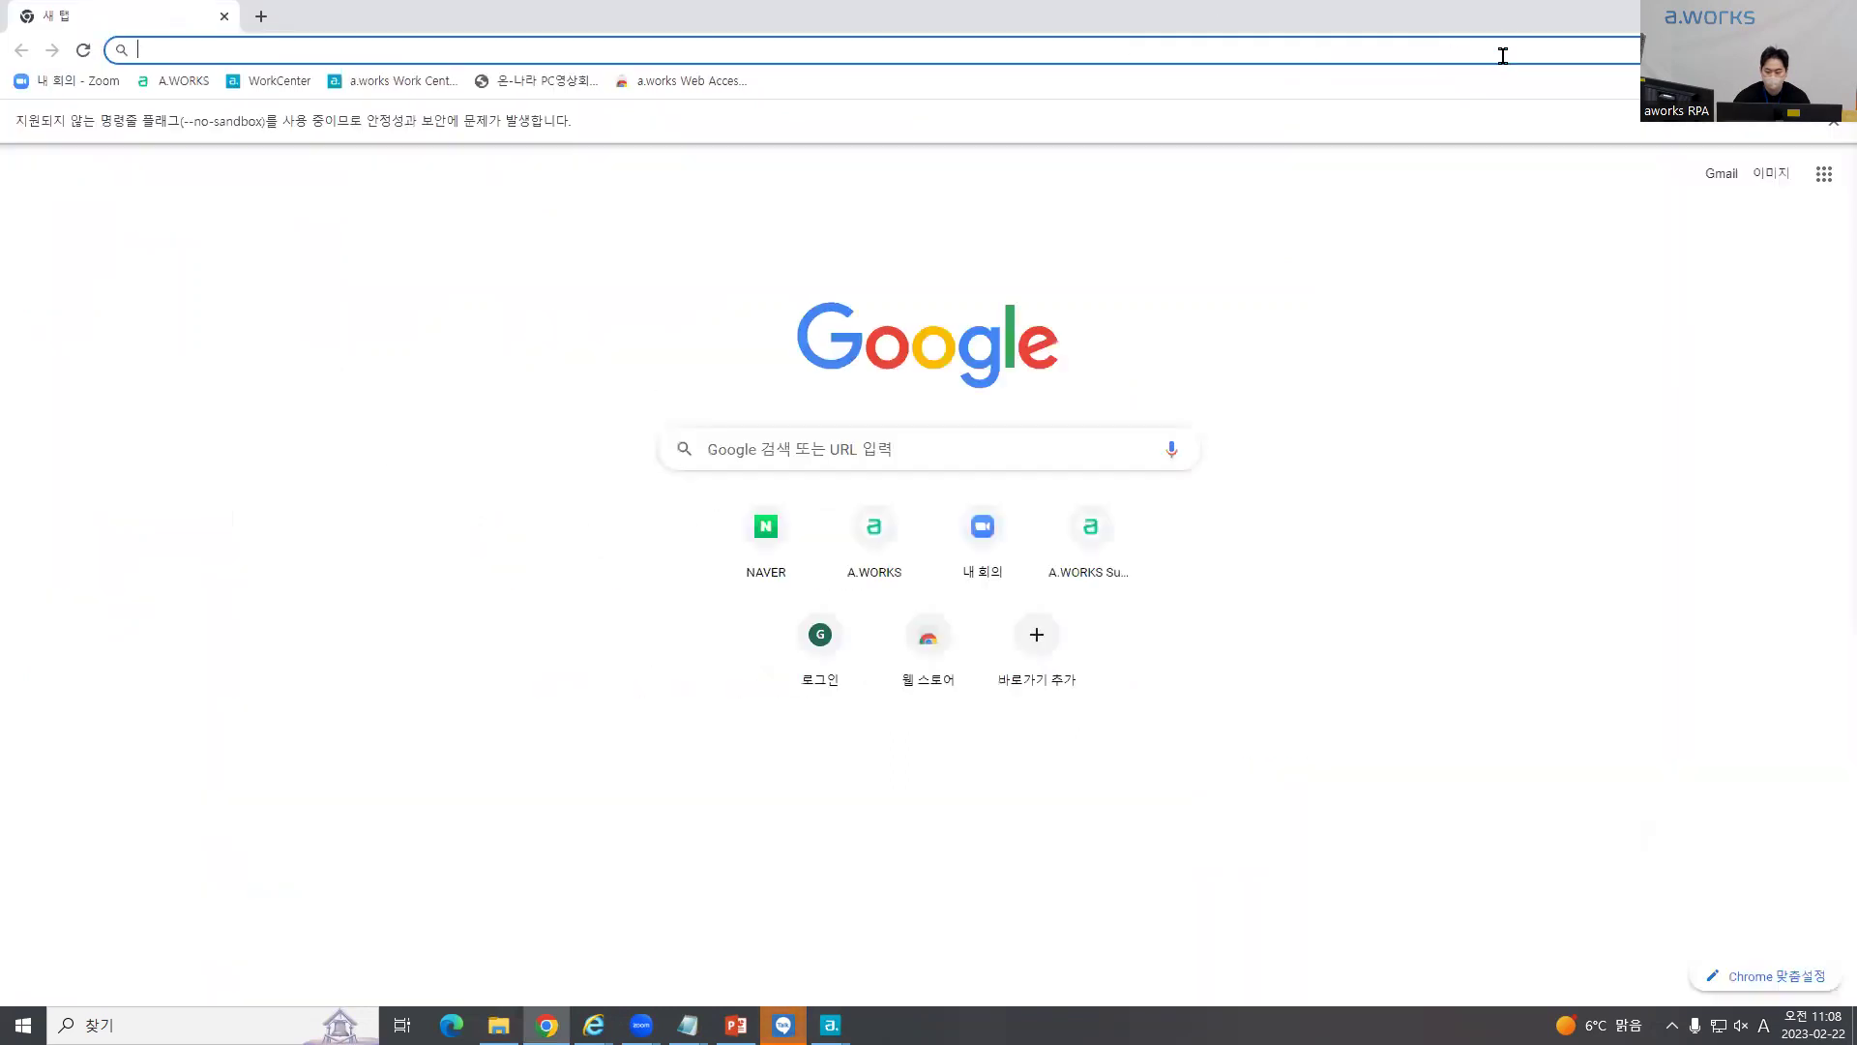
click(1742, 50)
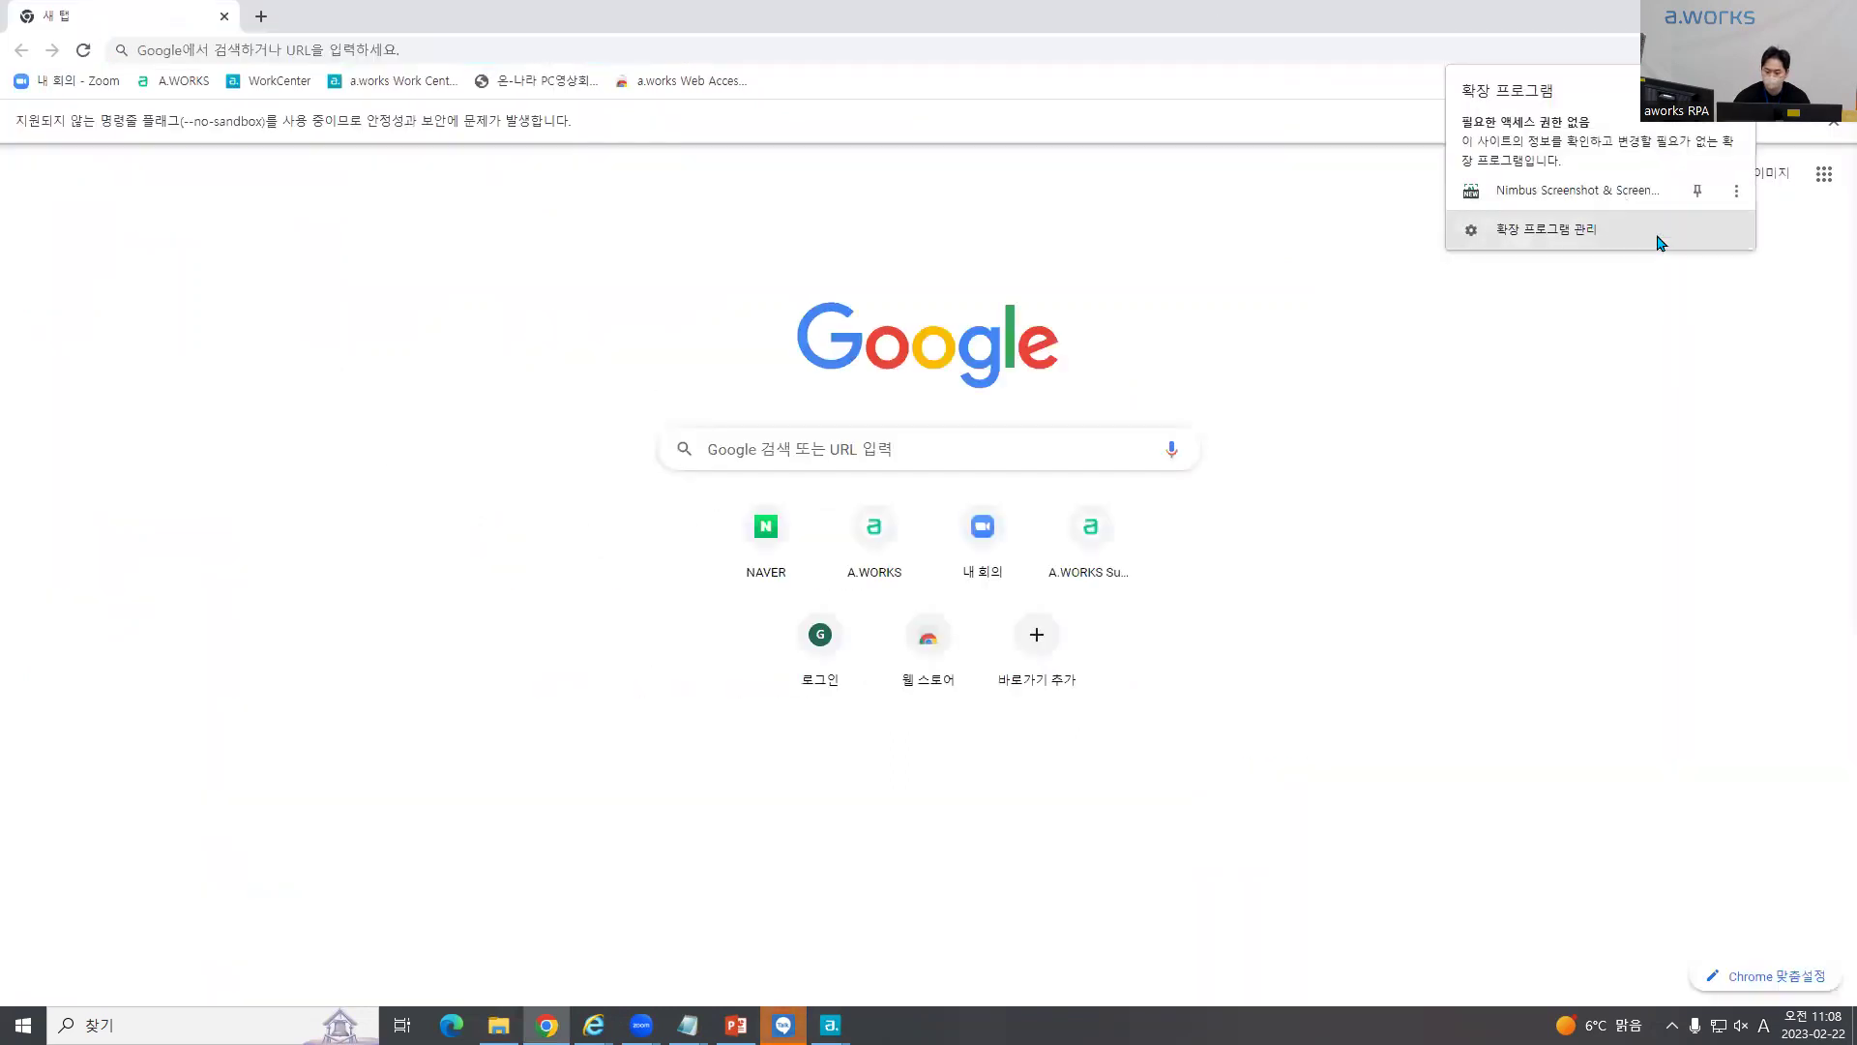
click(1336, 394)
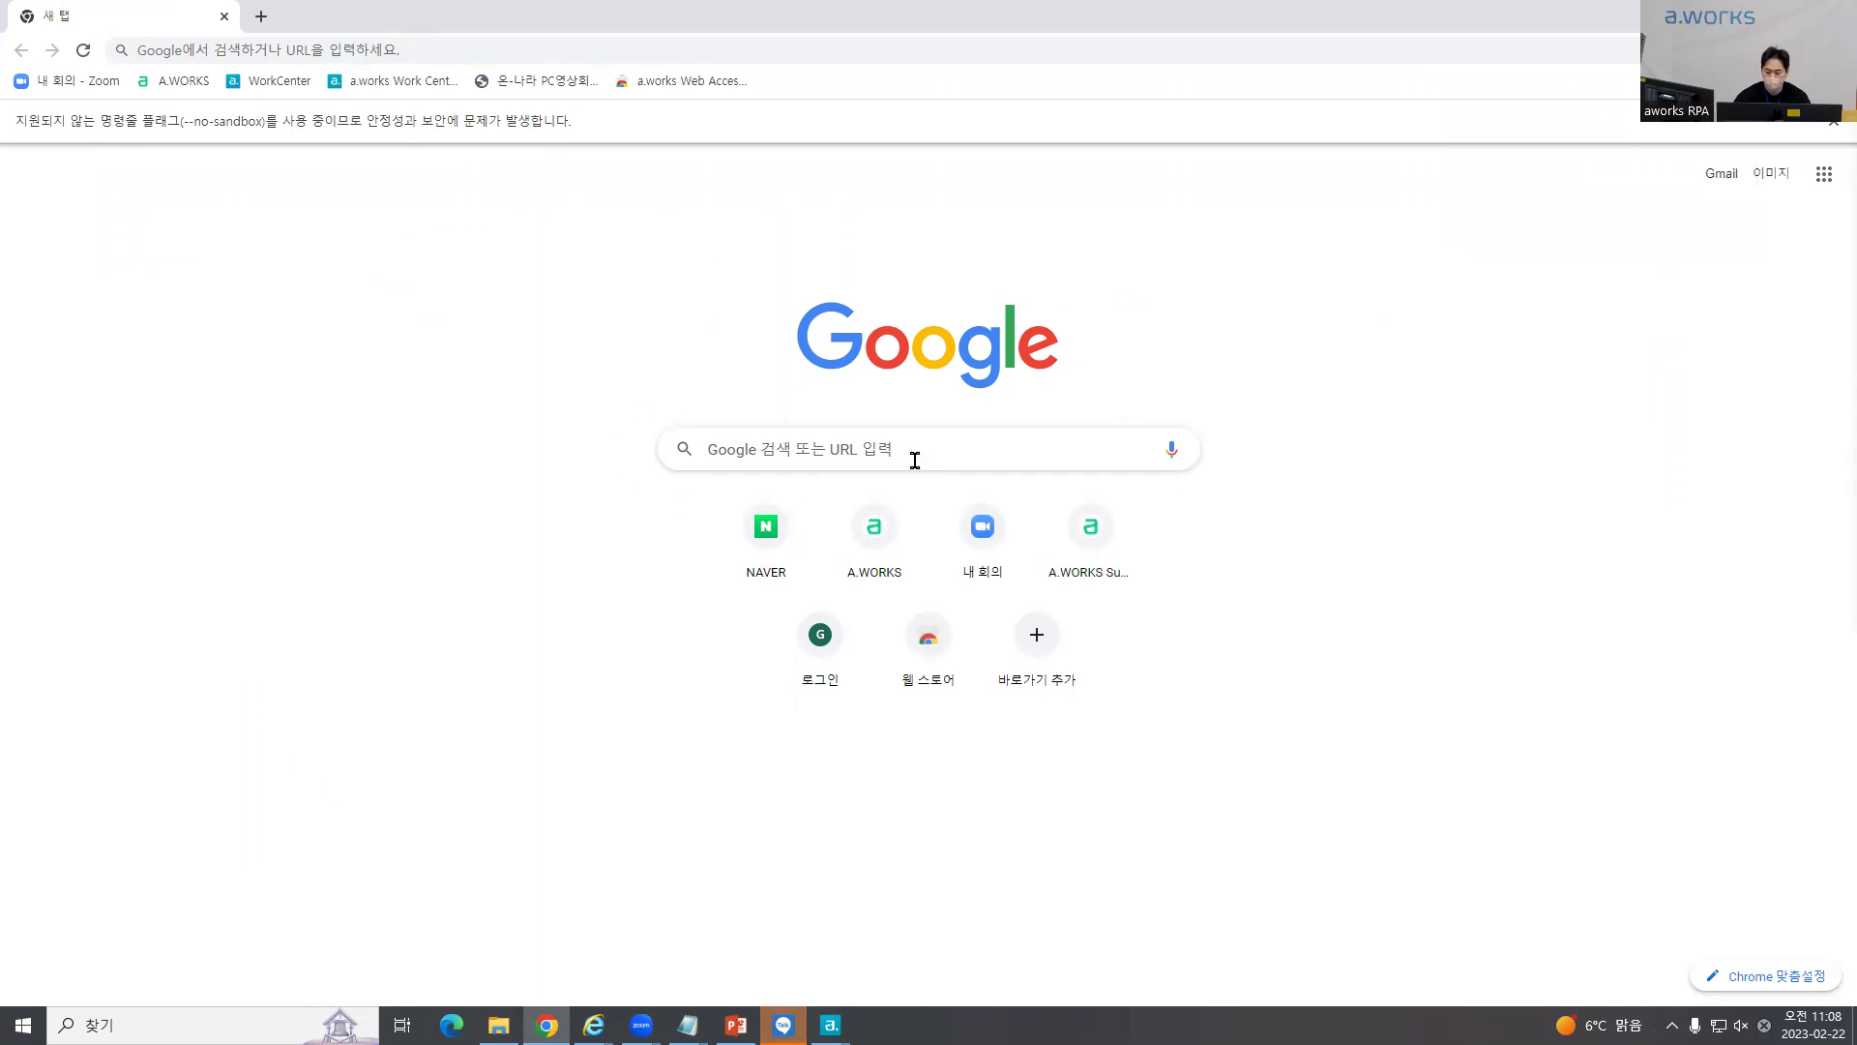
click(1741, 49)
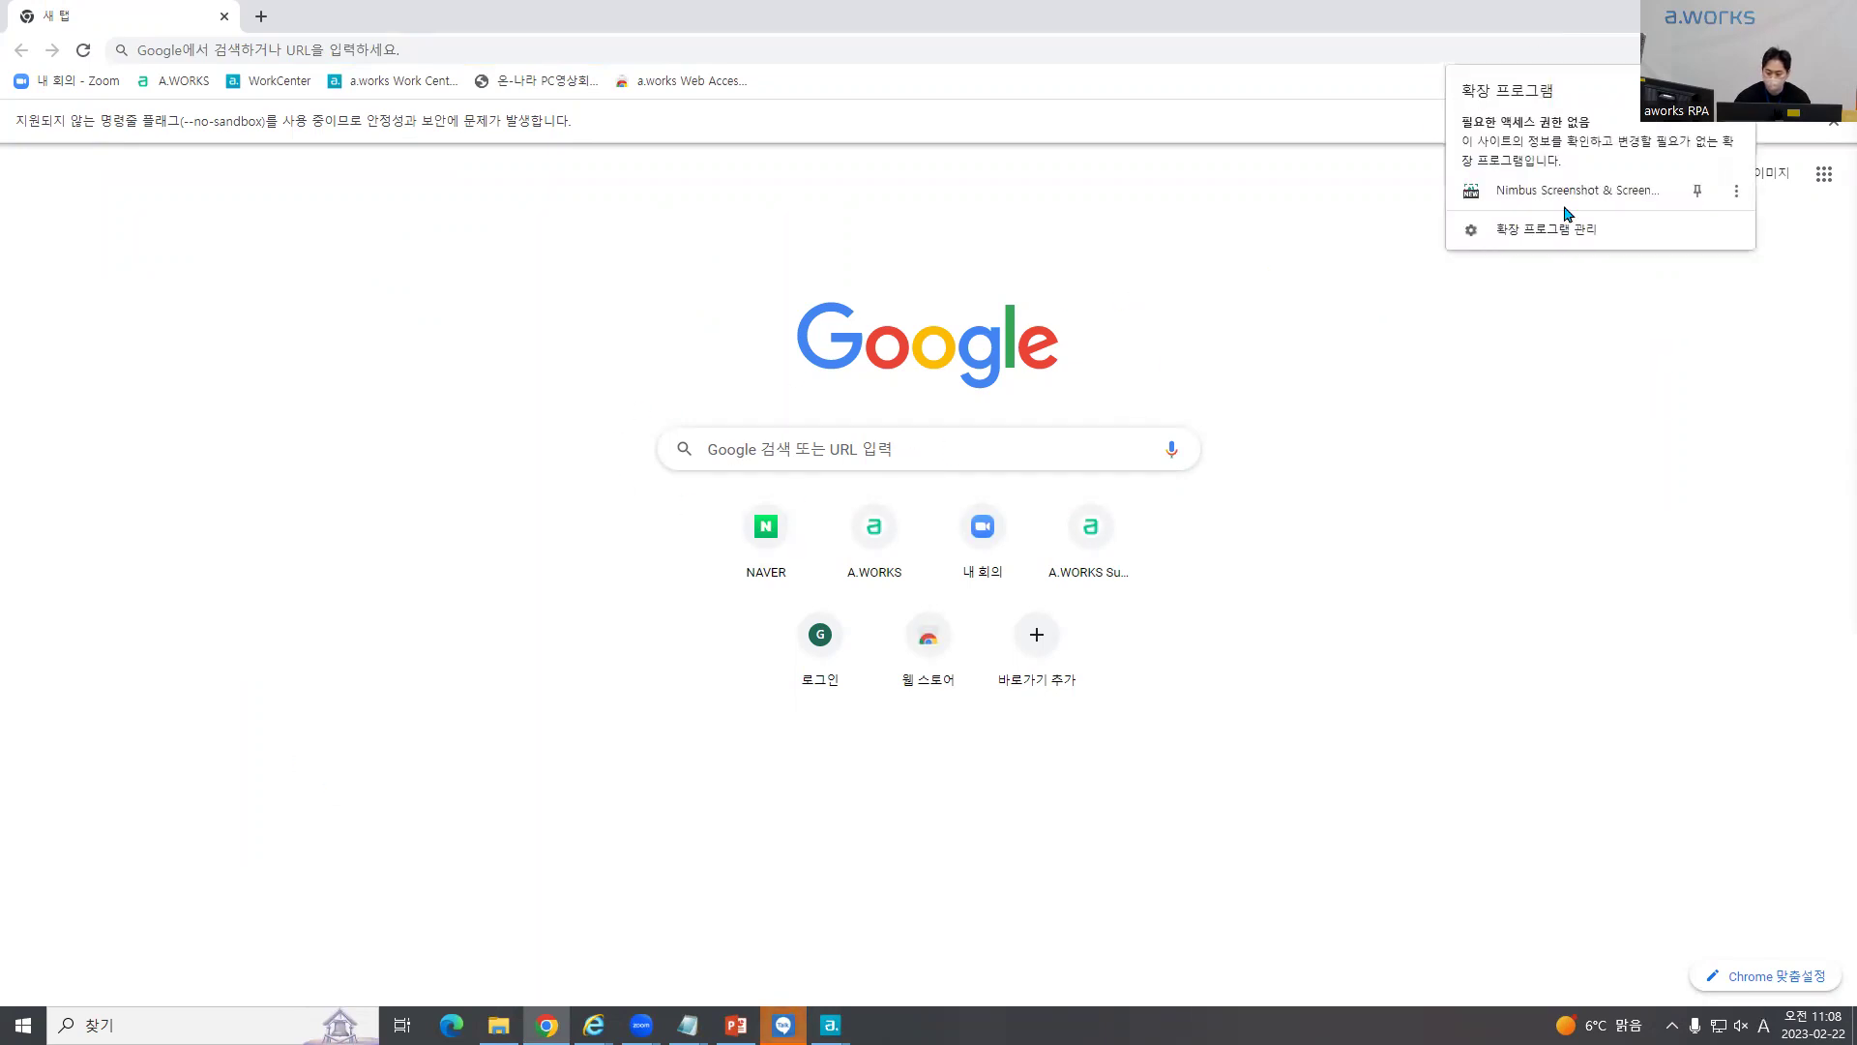
click(1609, 232)
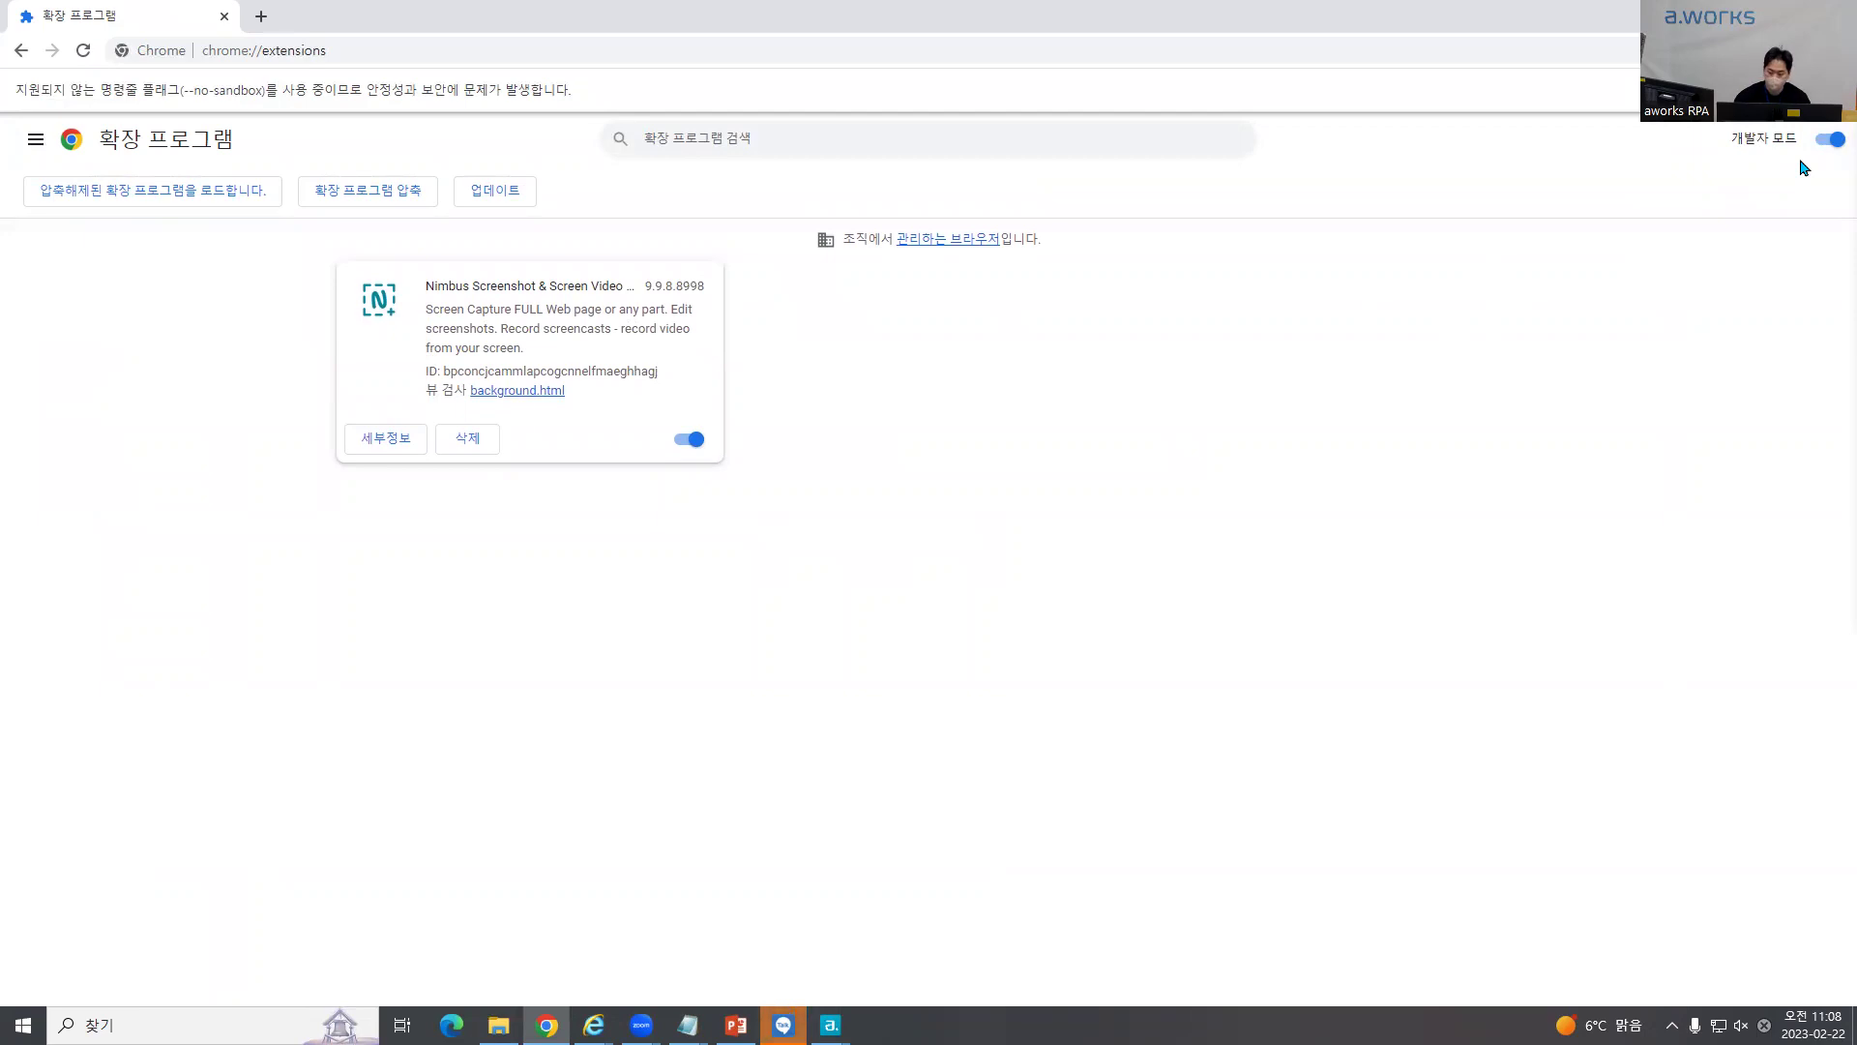
click(1812, 145)
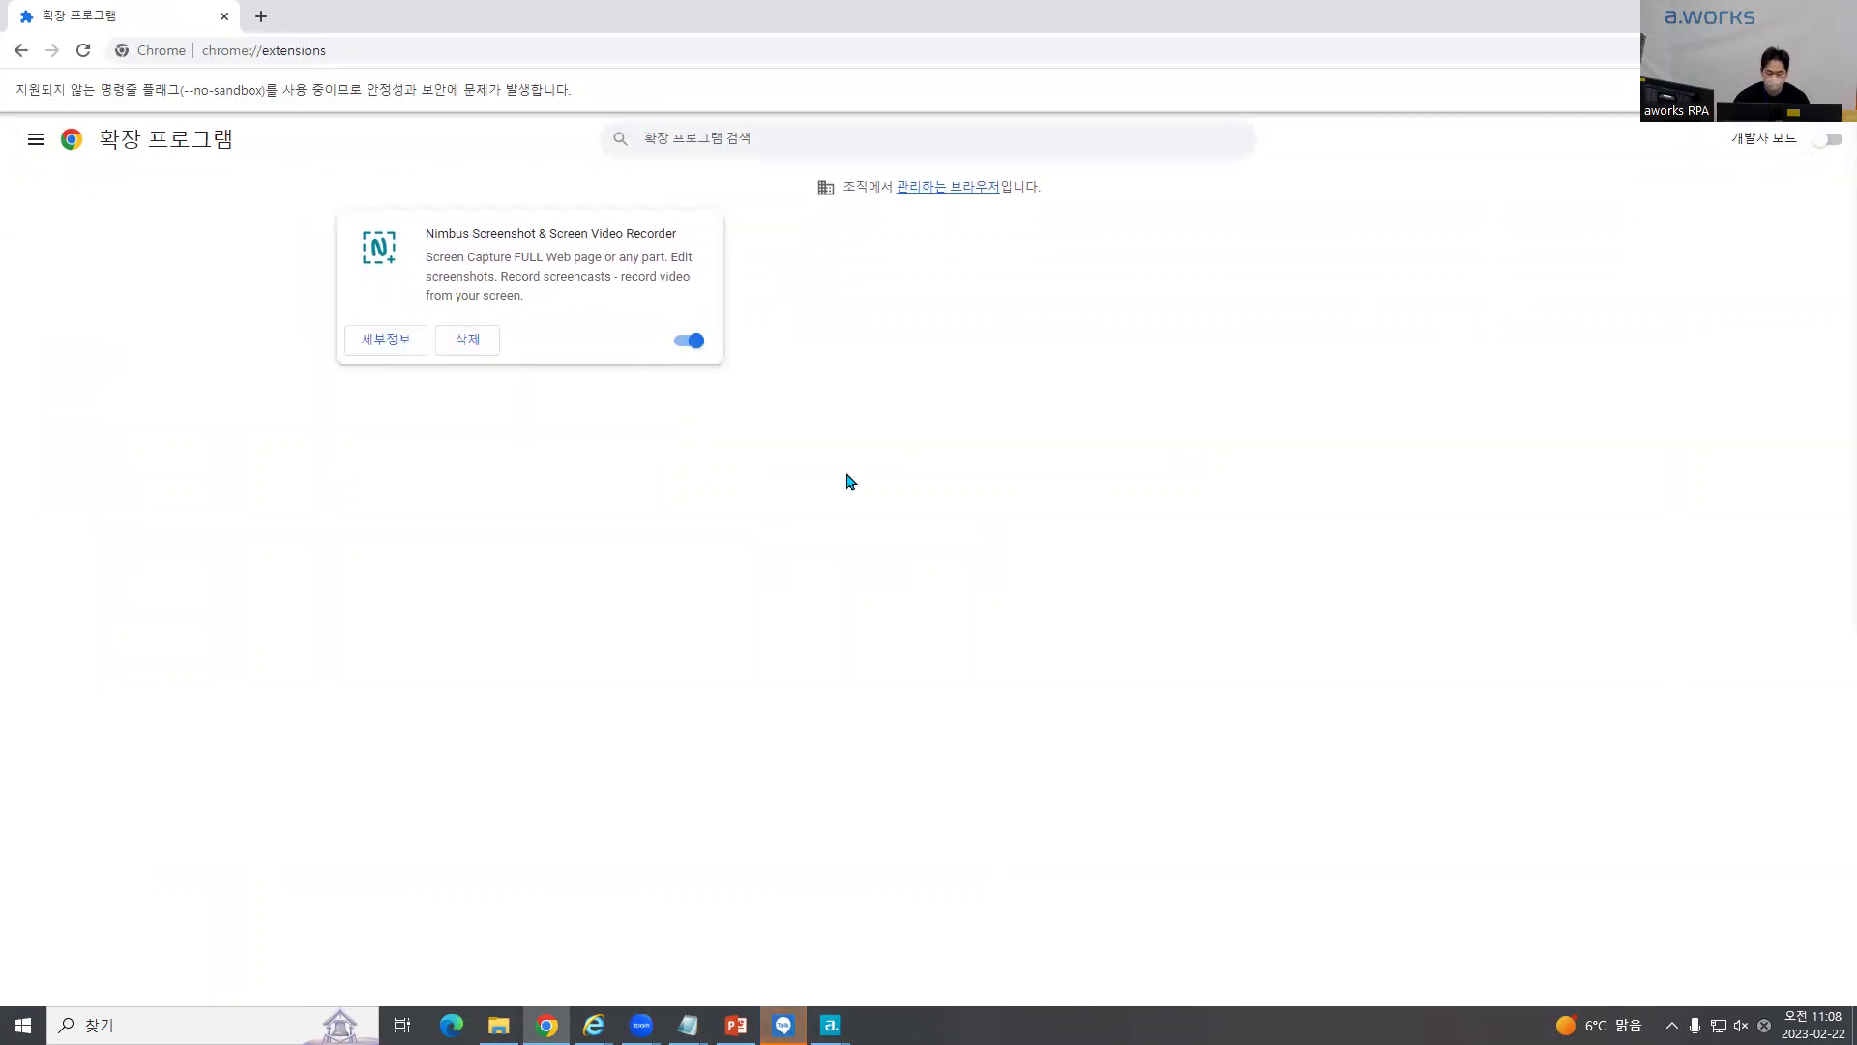
click(1828, 143)
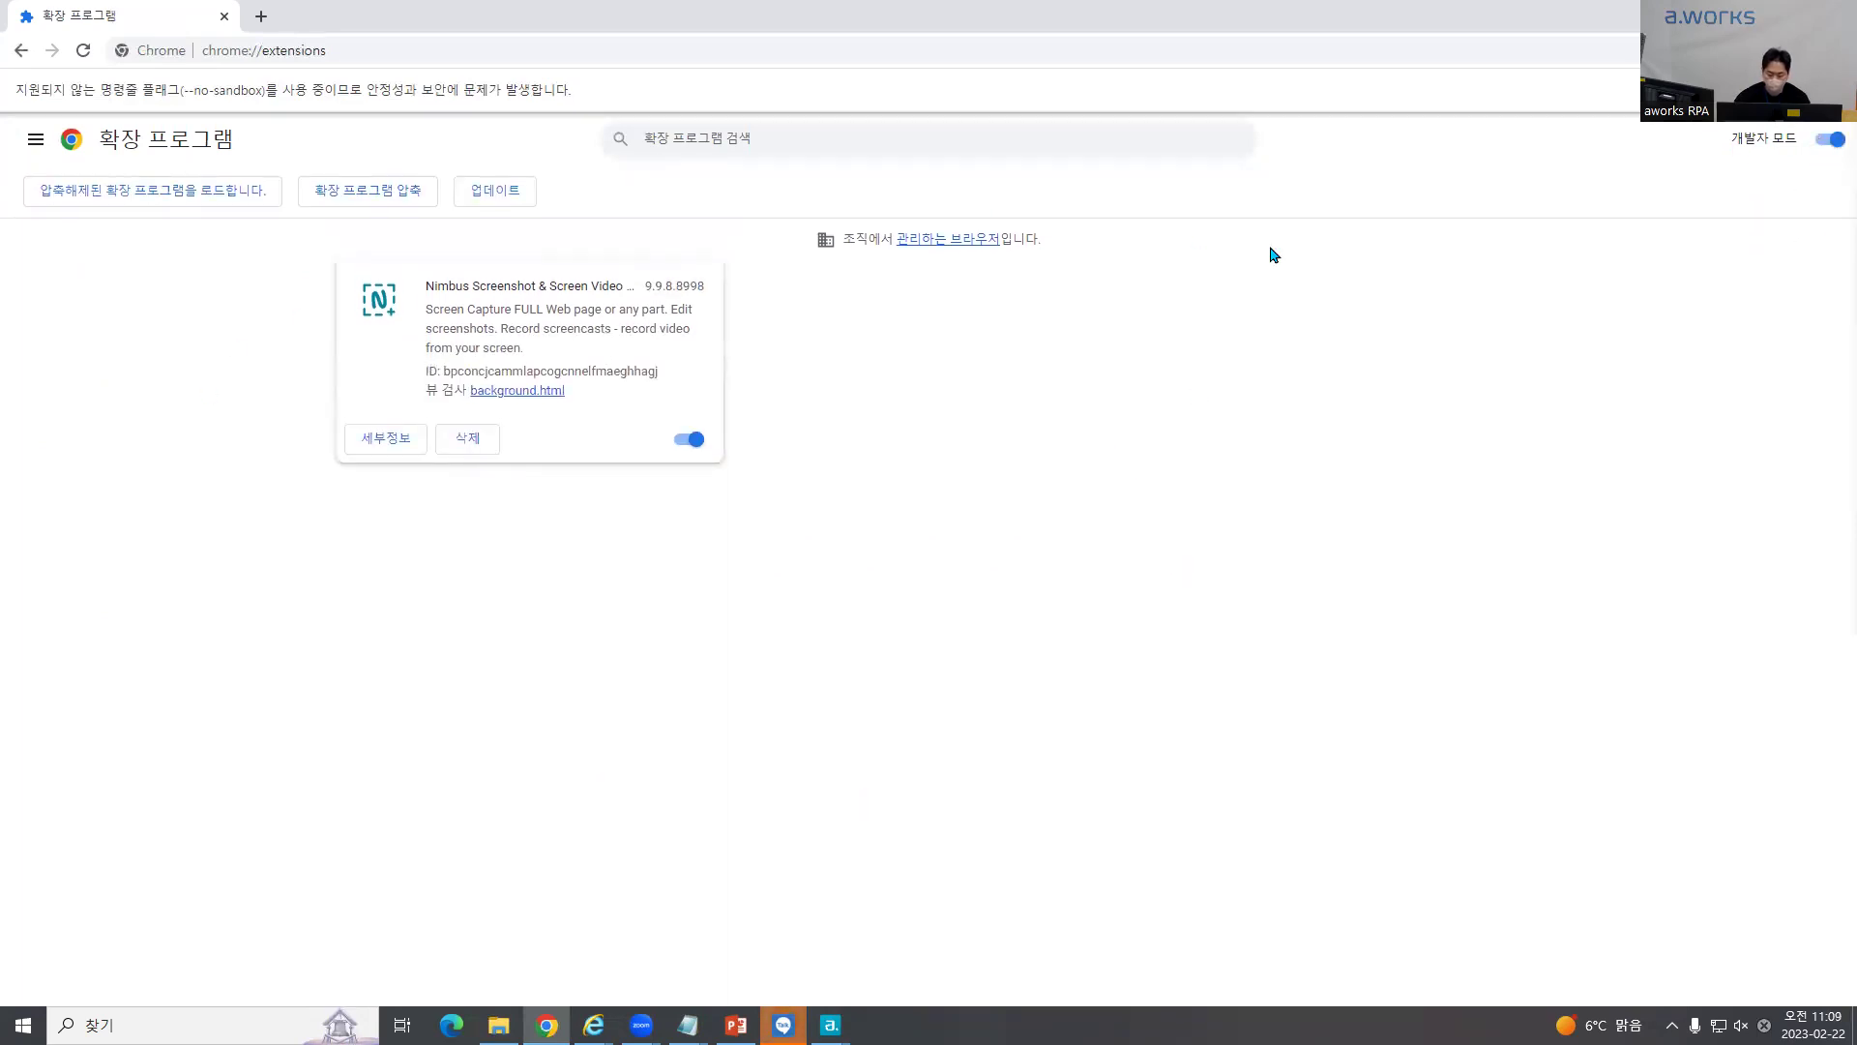
Step: Add aworks_chrome_extension.crx from the chromeplugin folder to Chrome's extension page and approve adding the a.works Web Accessbility extension
click(509, 1014)
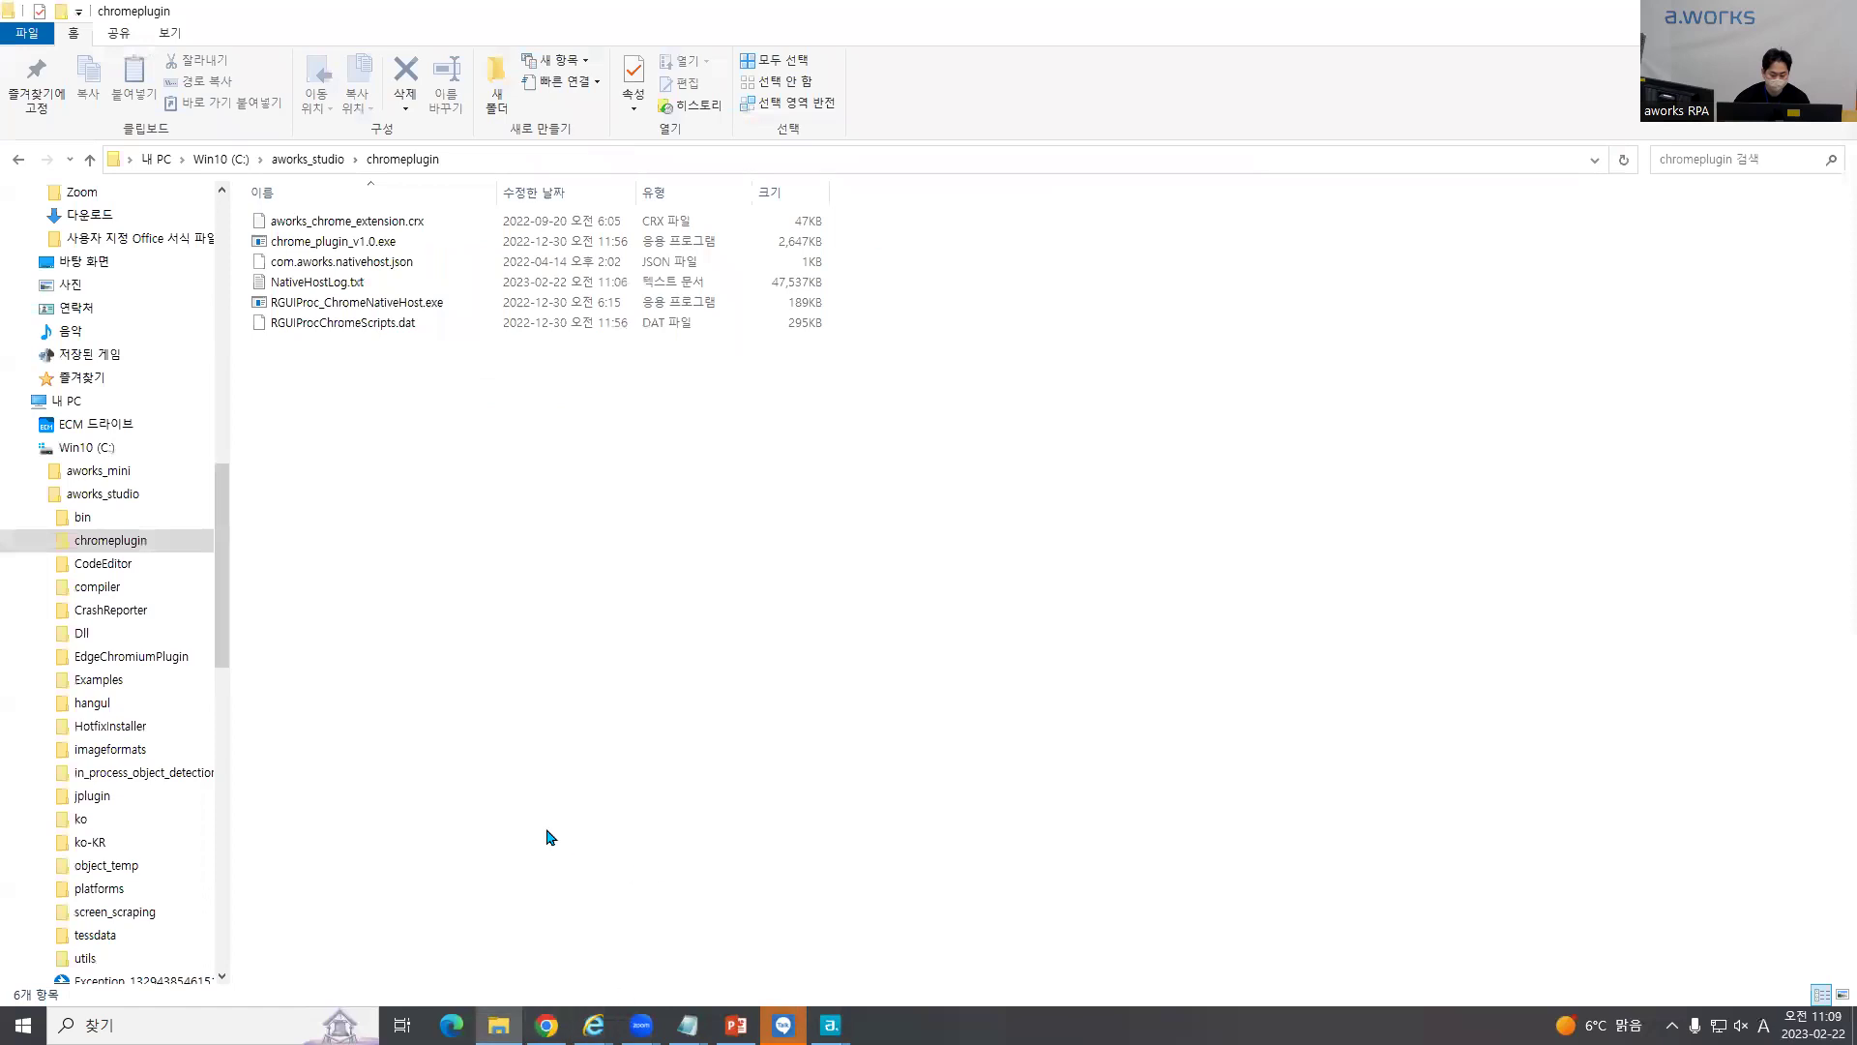
double_click(819, 28)
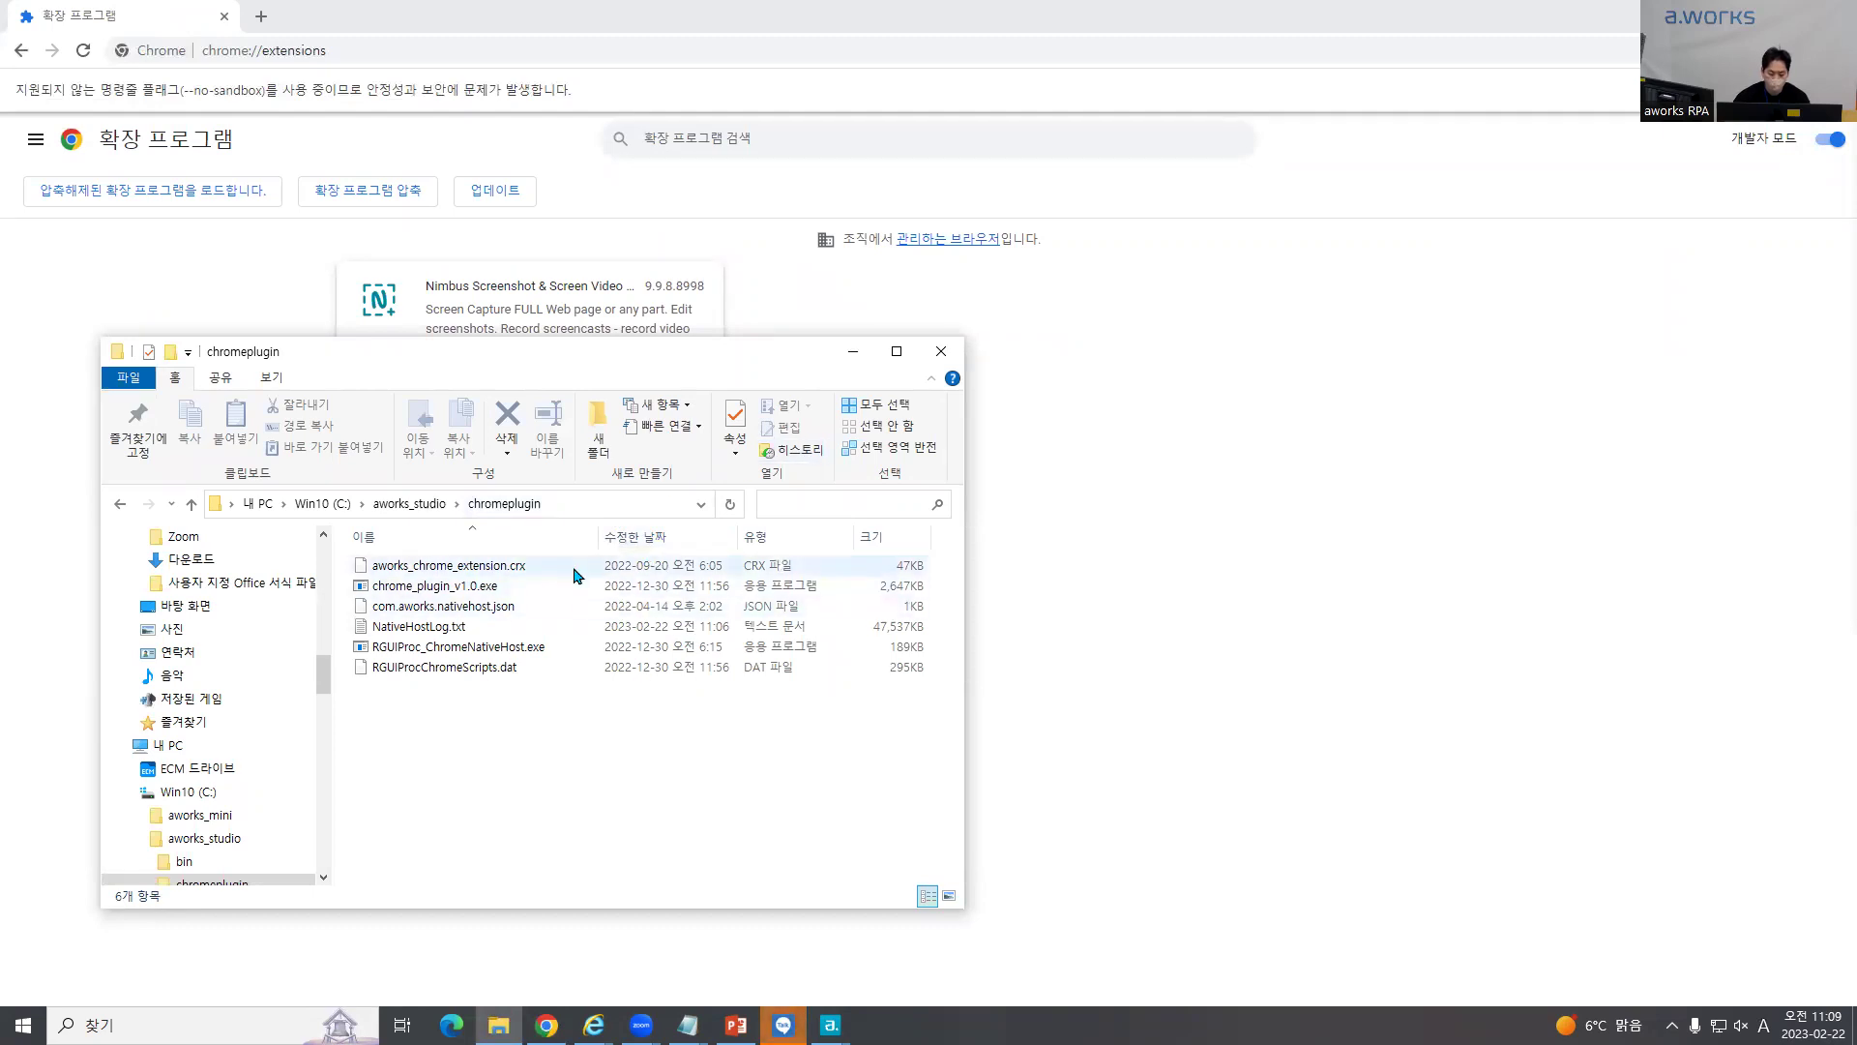
click(601, 568)
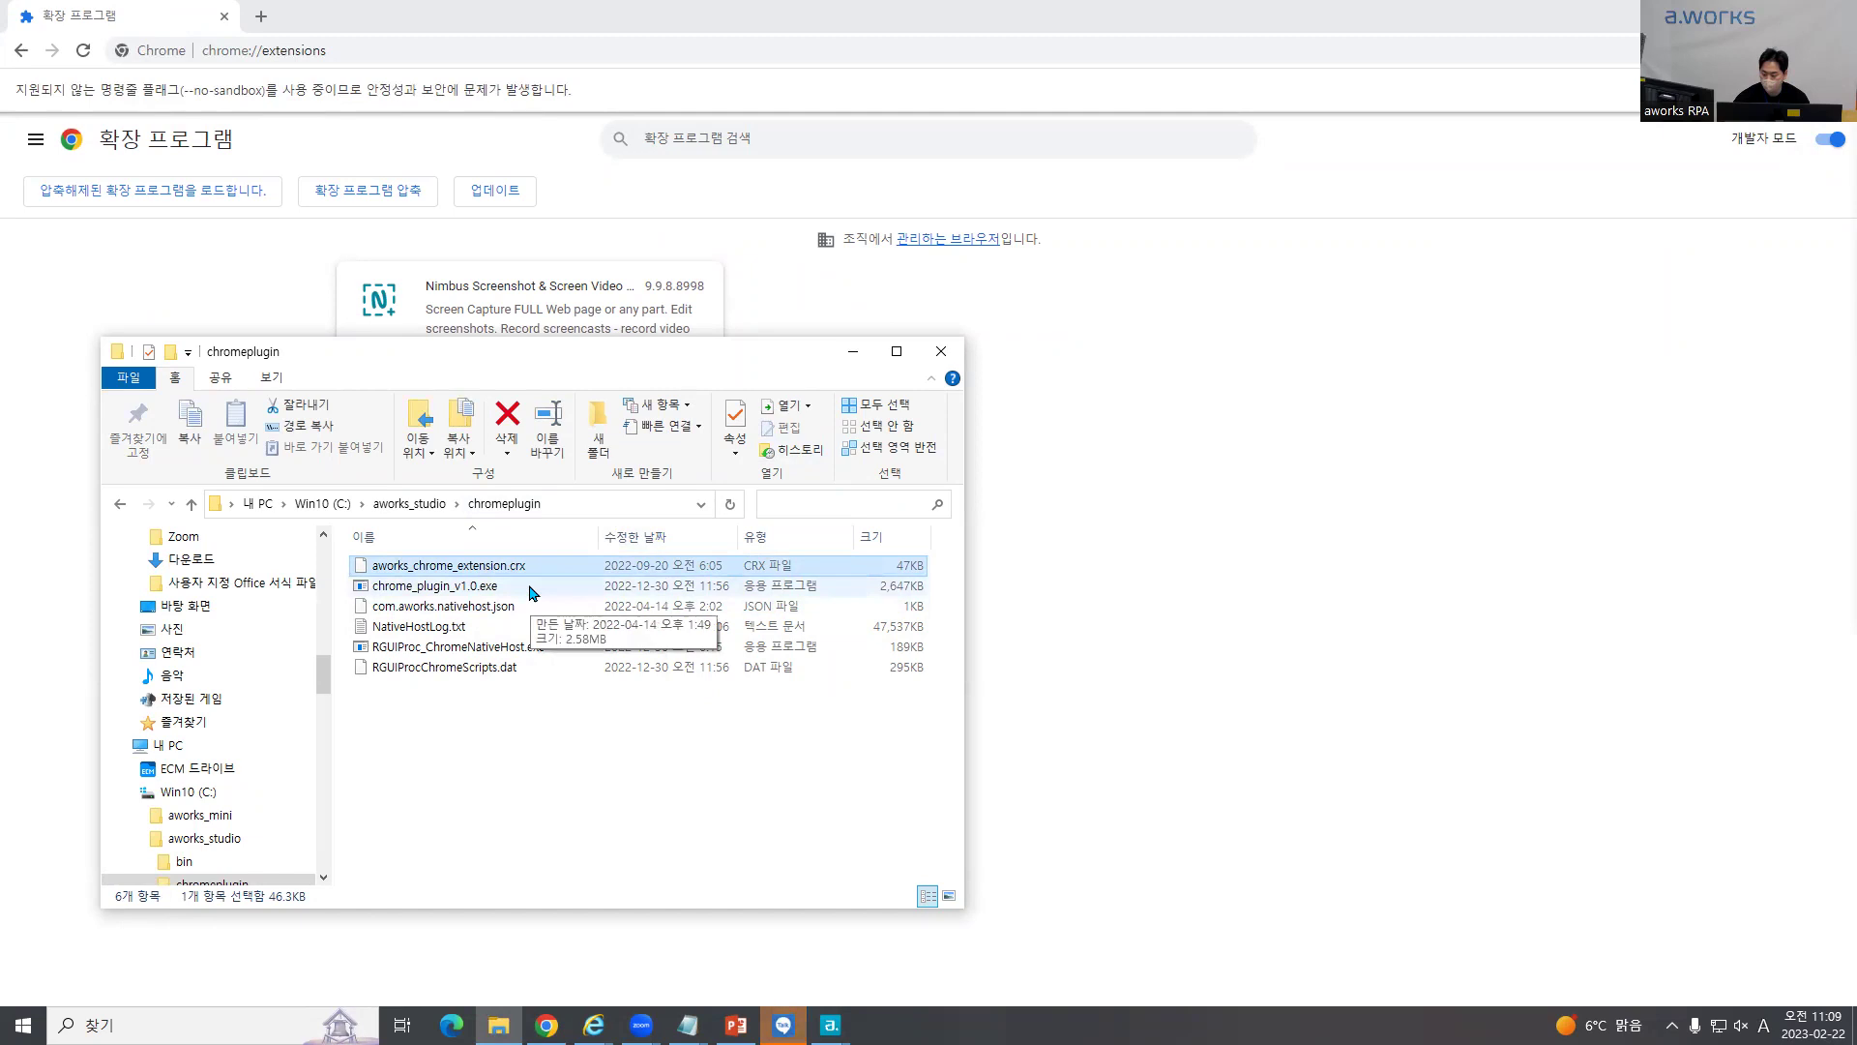
drag(498, 568, 1162, 490)
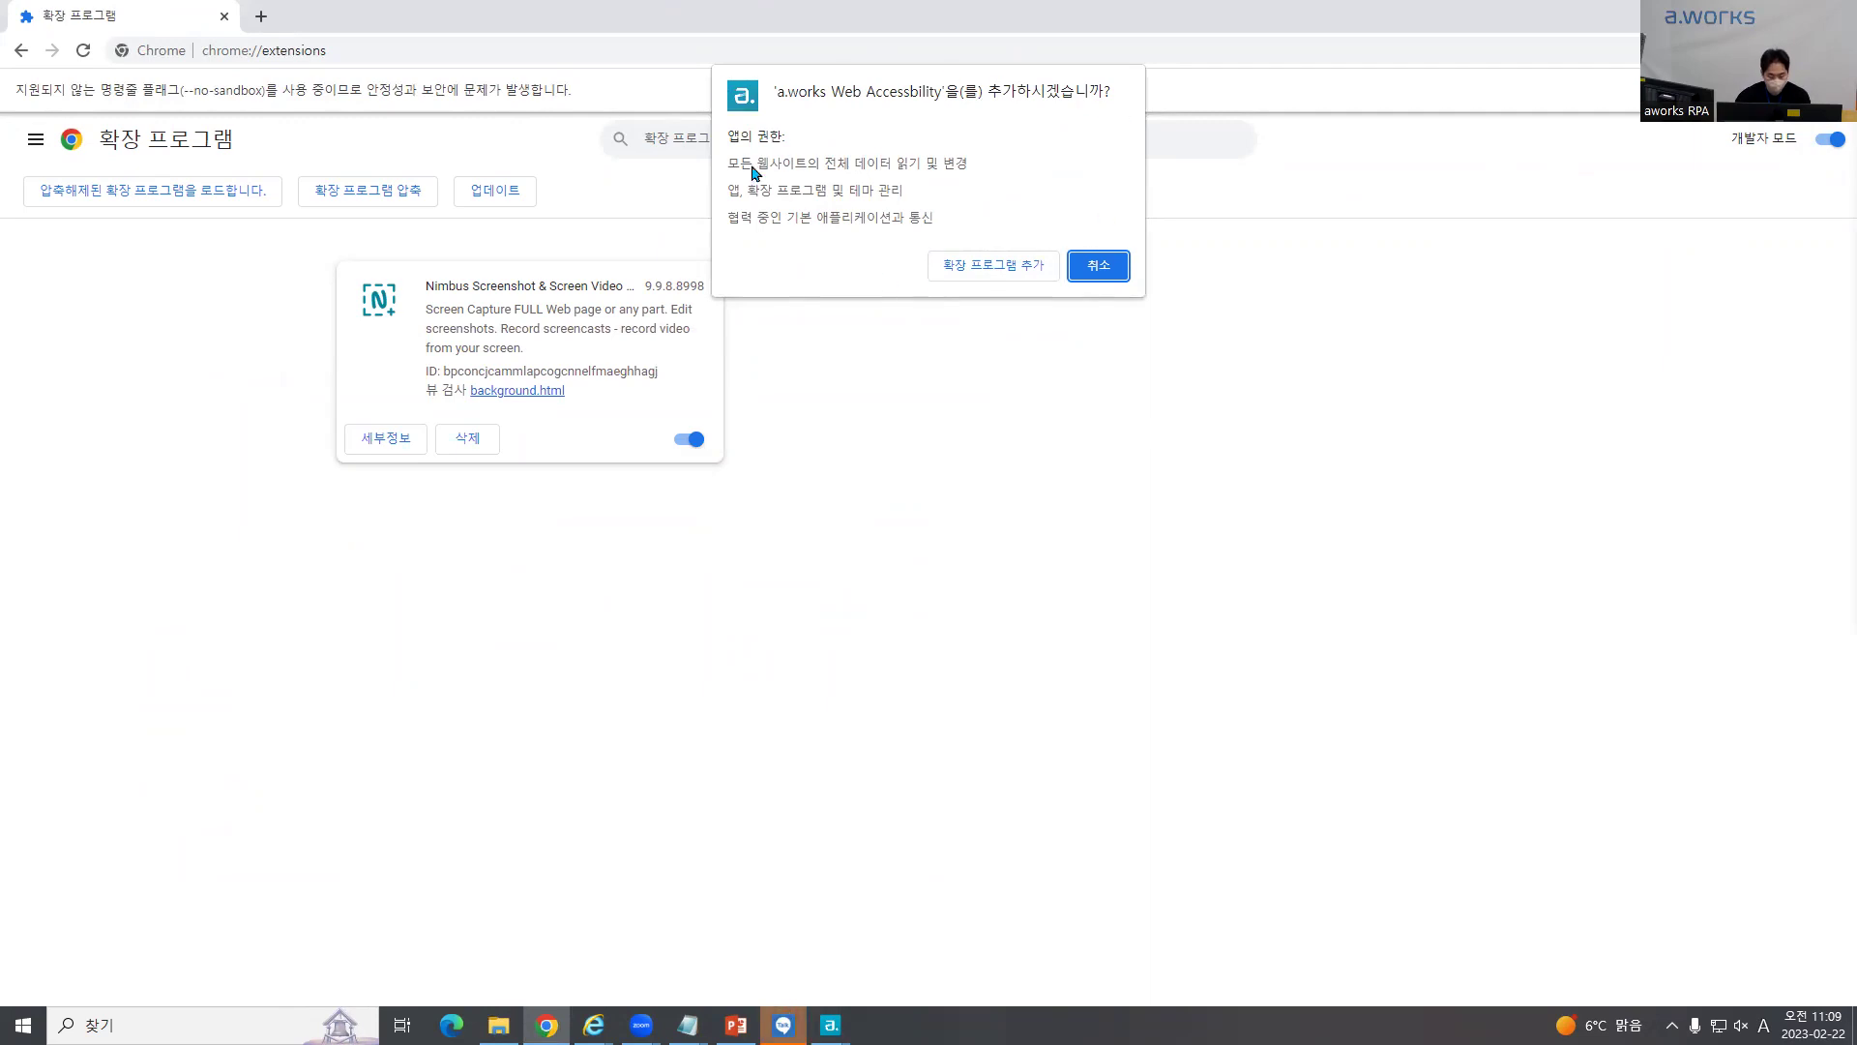
click(1004, 275)
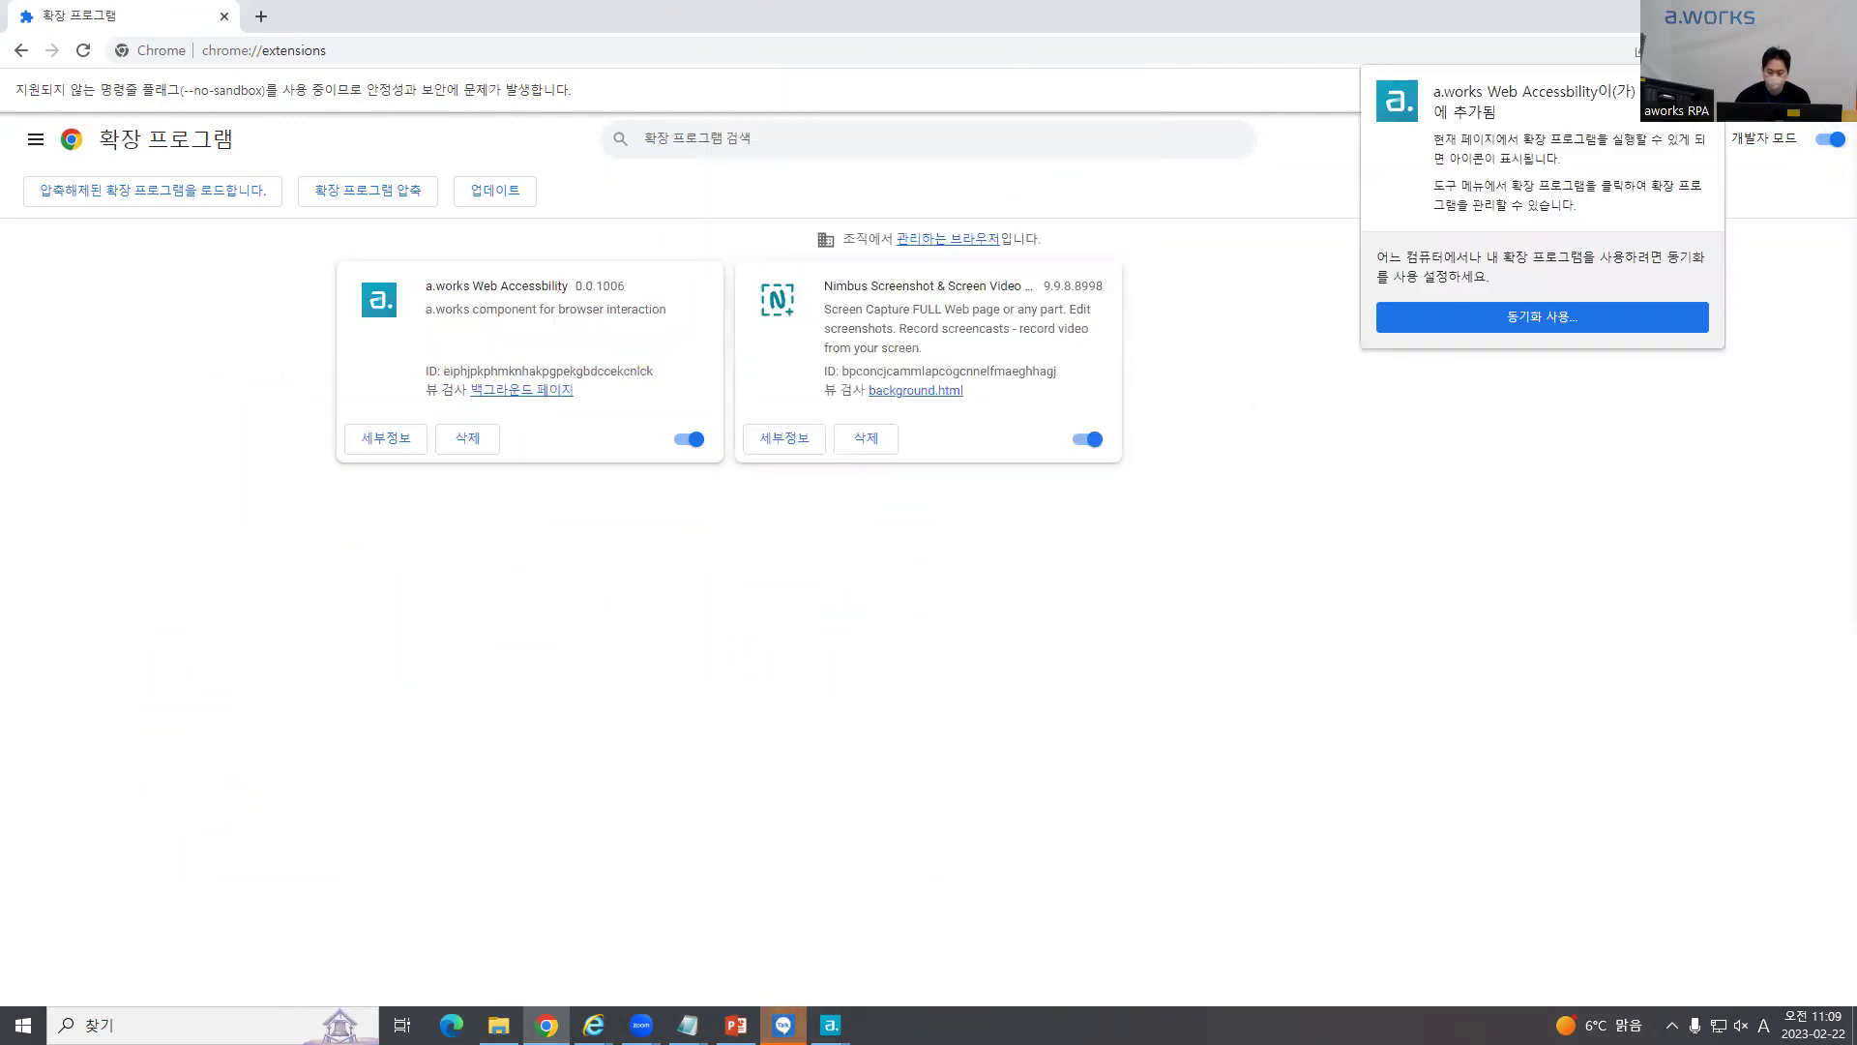
Step: Check the a.works Web Accessbility extension's access status on the extensions page and on the Naver site
click(1724, 240)
click(1741, 50)
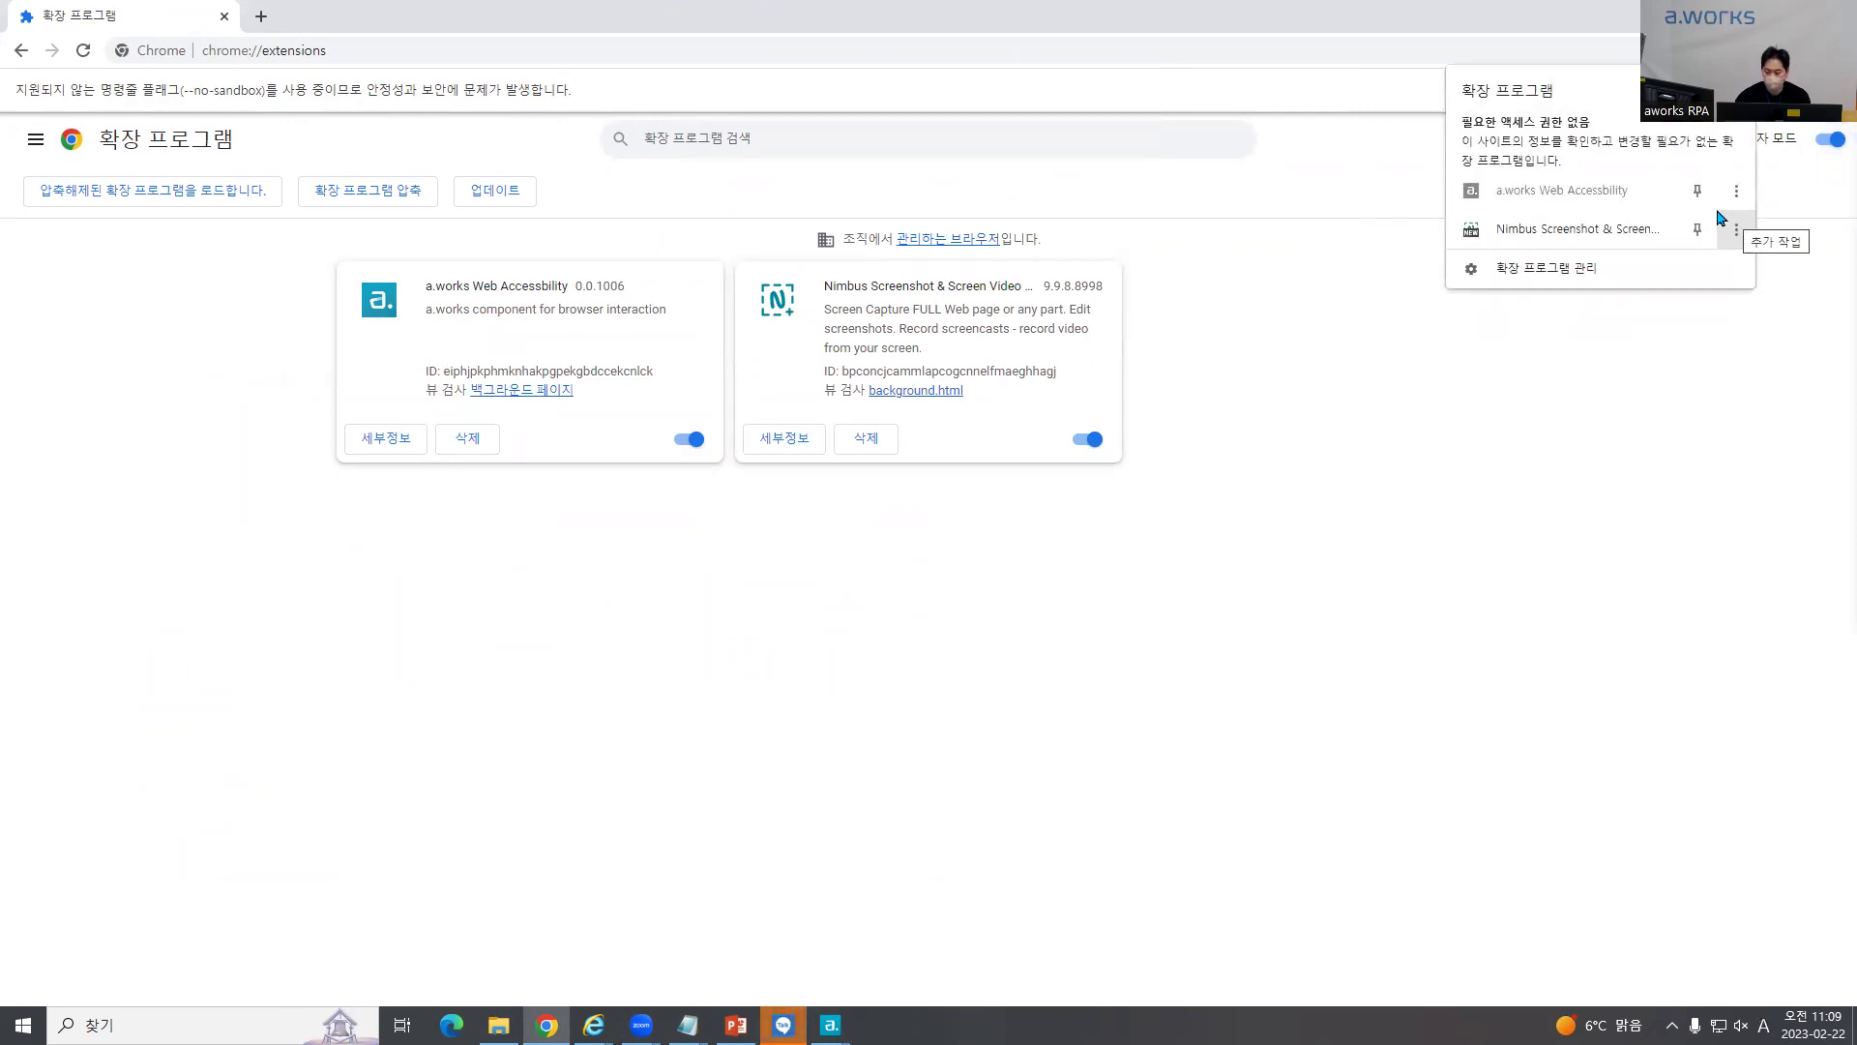
click(1182, 52)
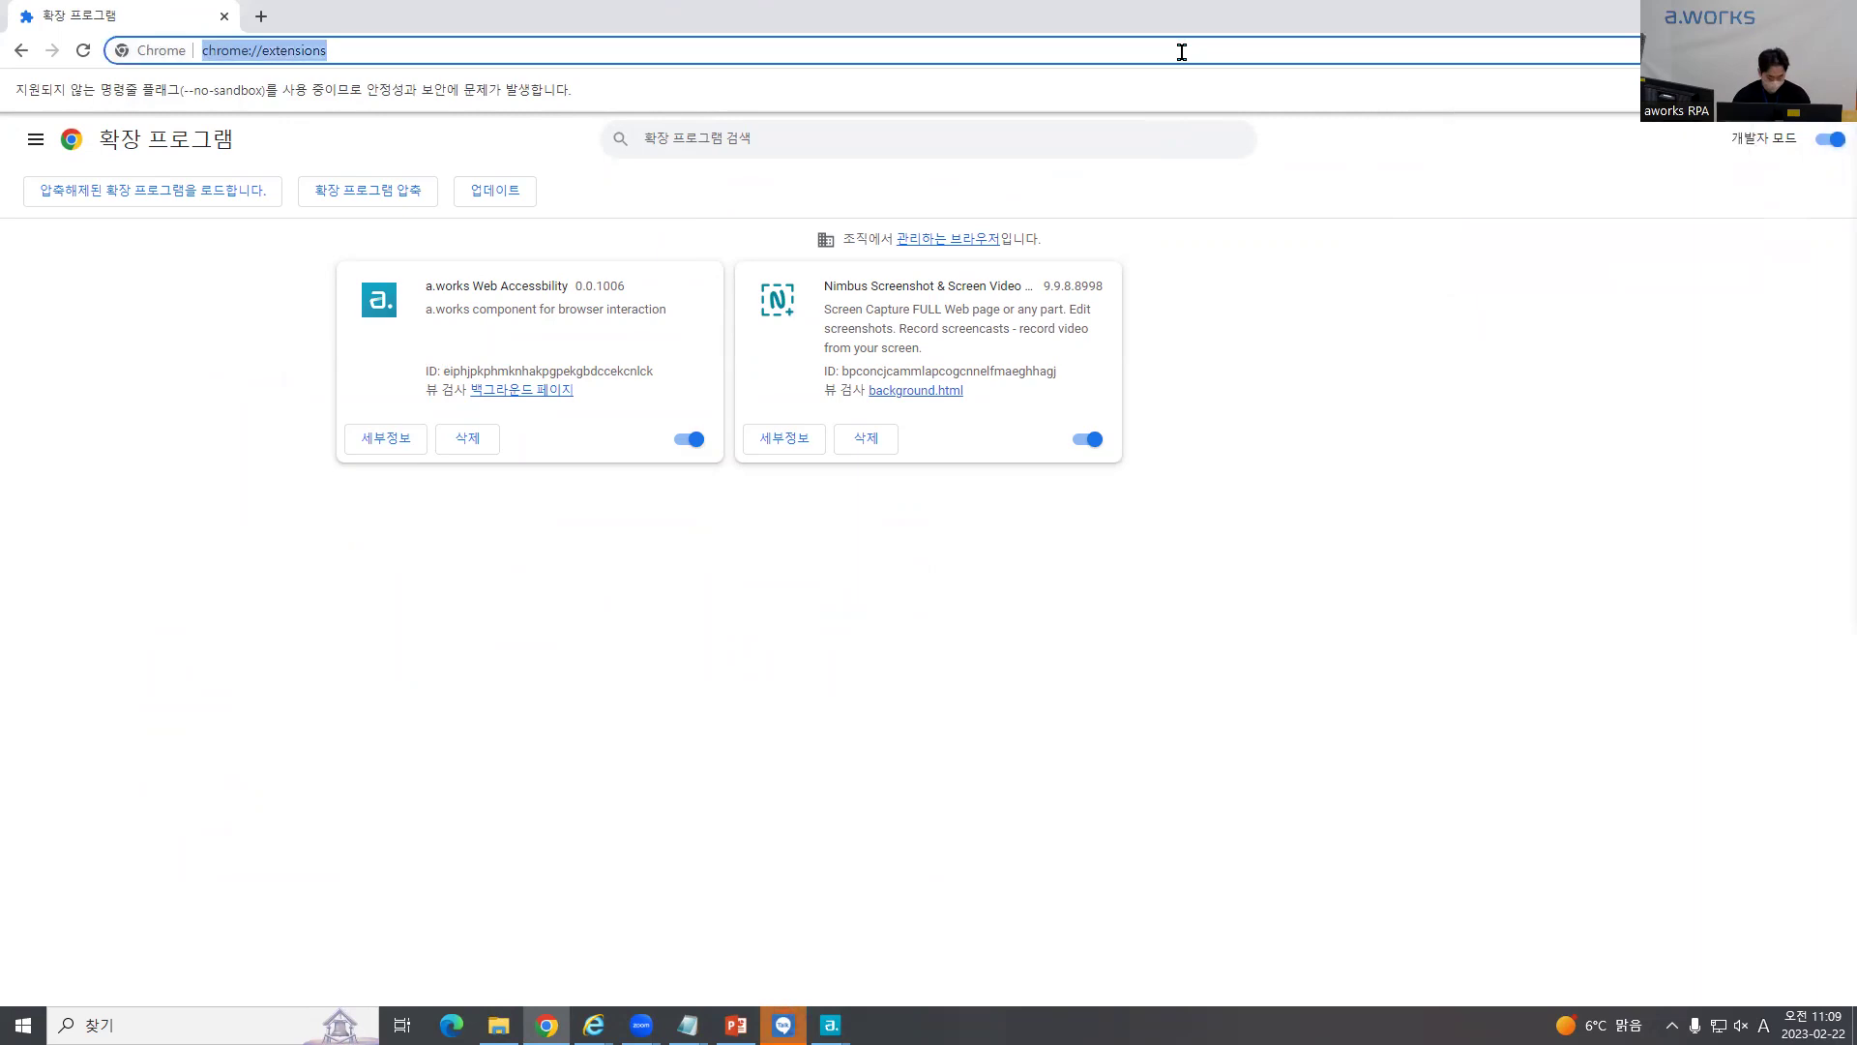
text(naver)
key(Return)
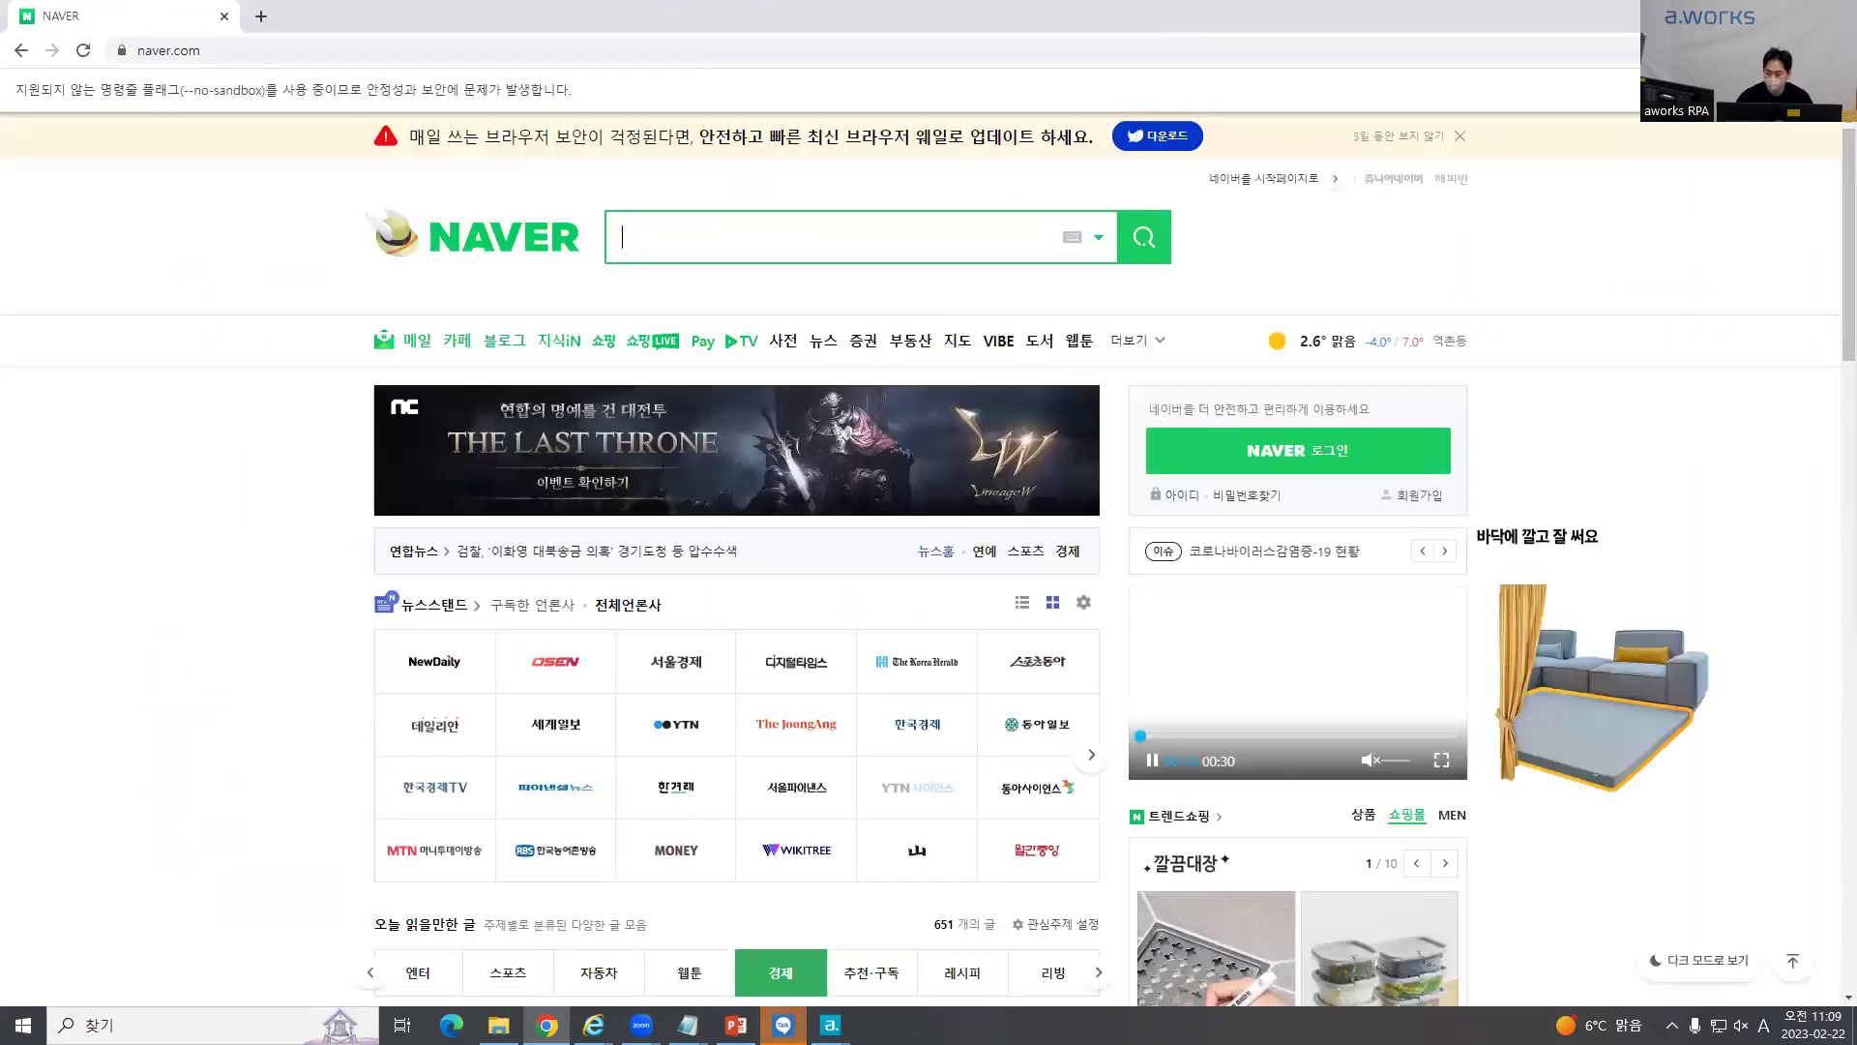
click(1787, 50)
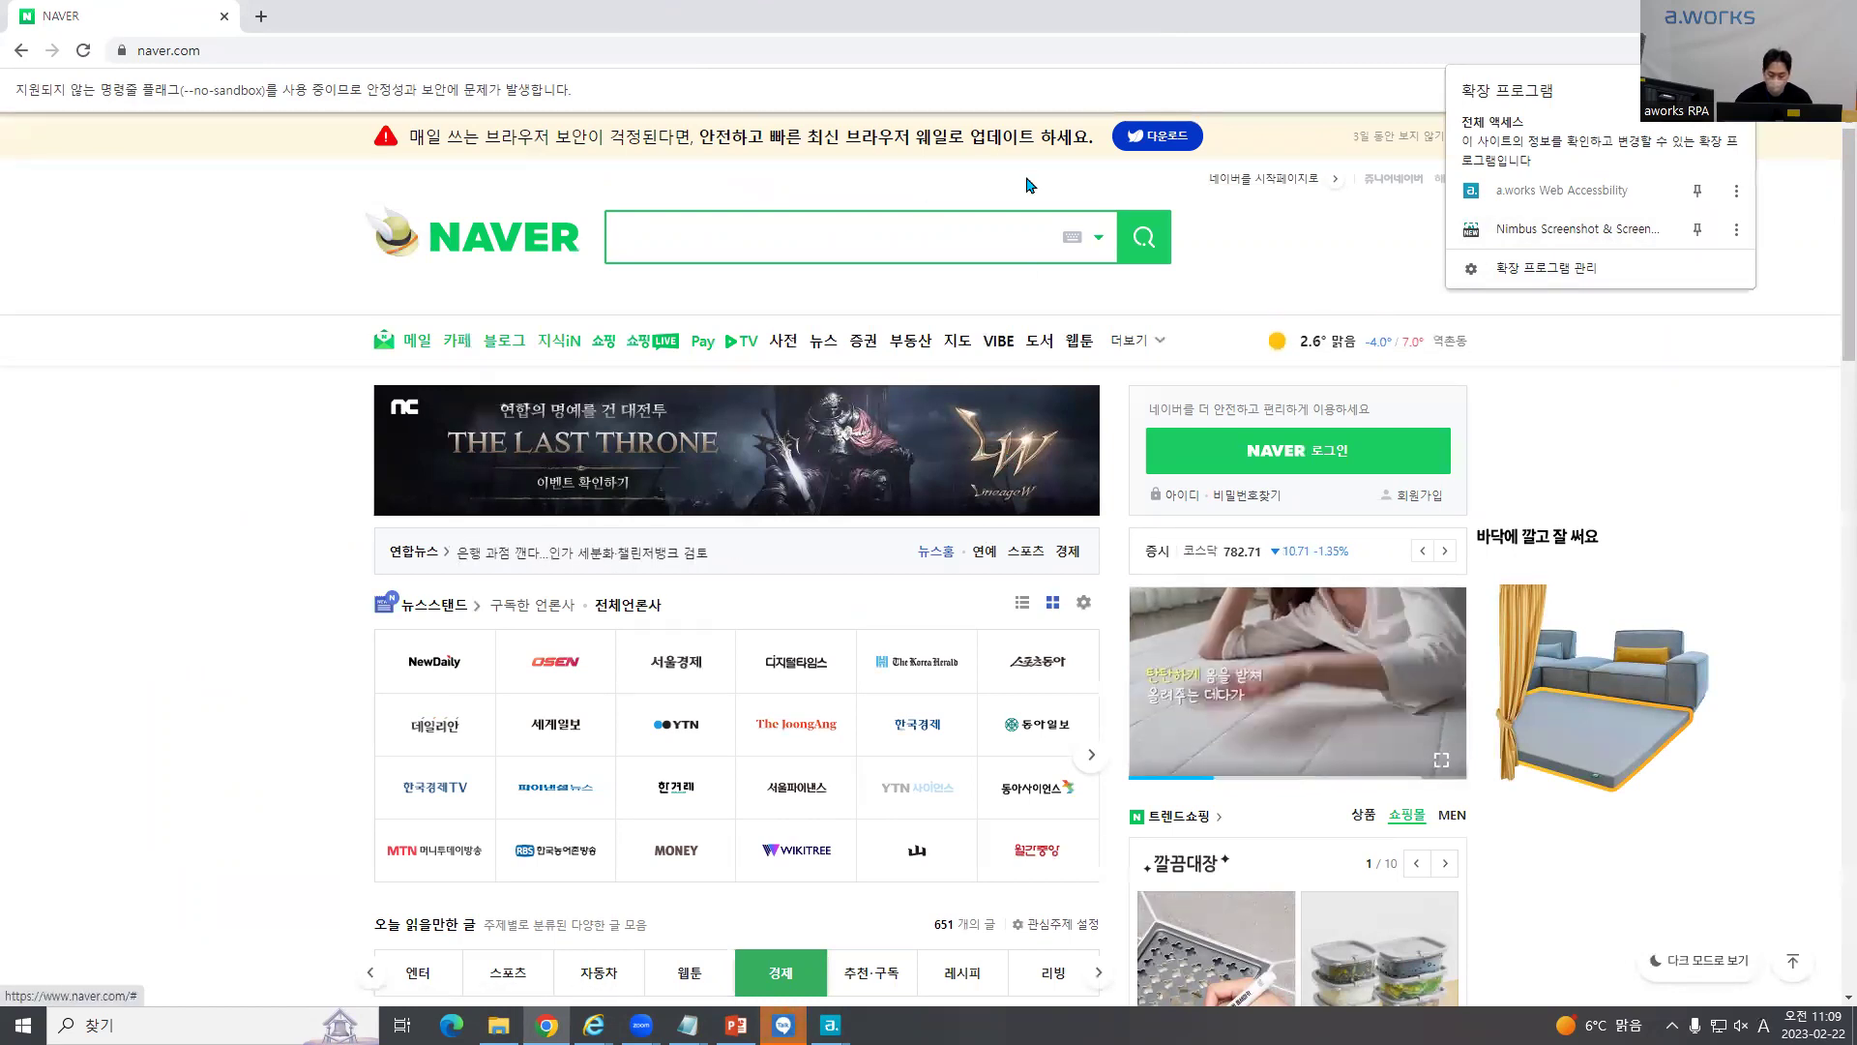
Step: Return to the extensions page, delete the a.works Web Accessbility extension, turn off developer mode, and close Chrome
click(19, 51)
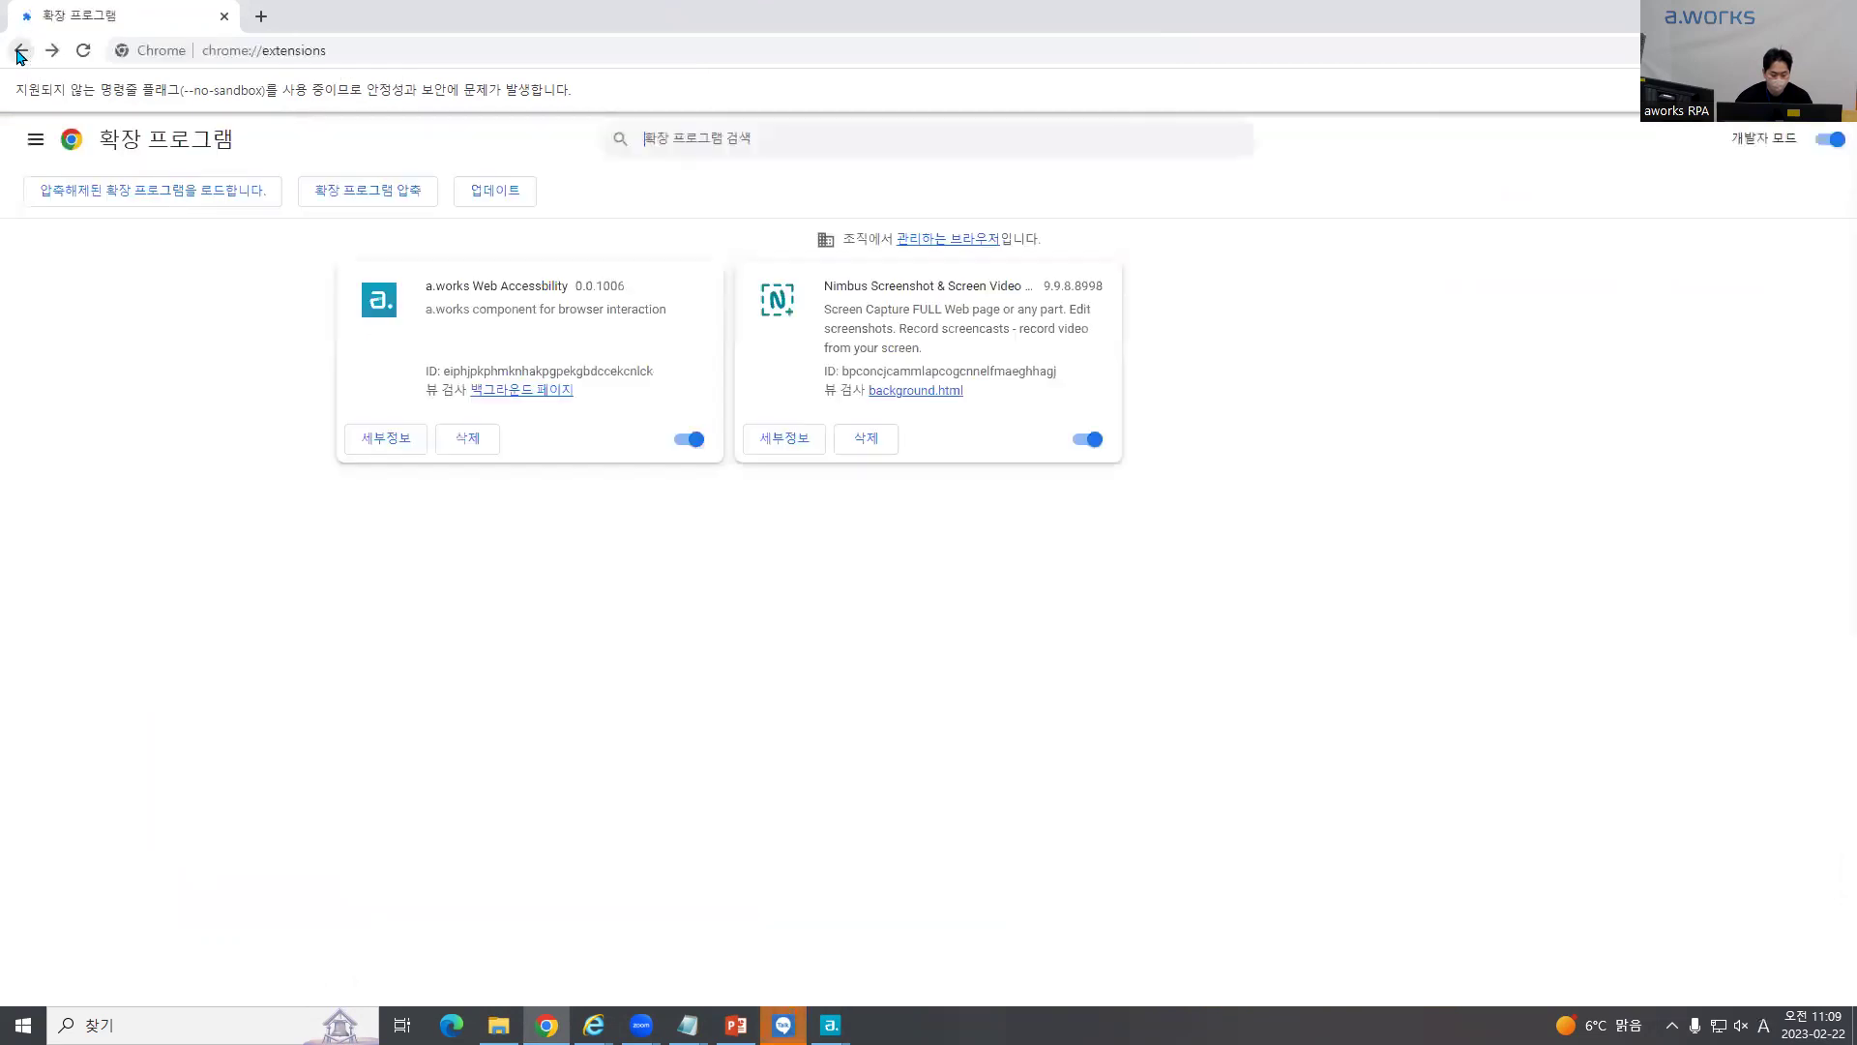
click(470, 437)
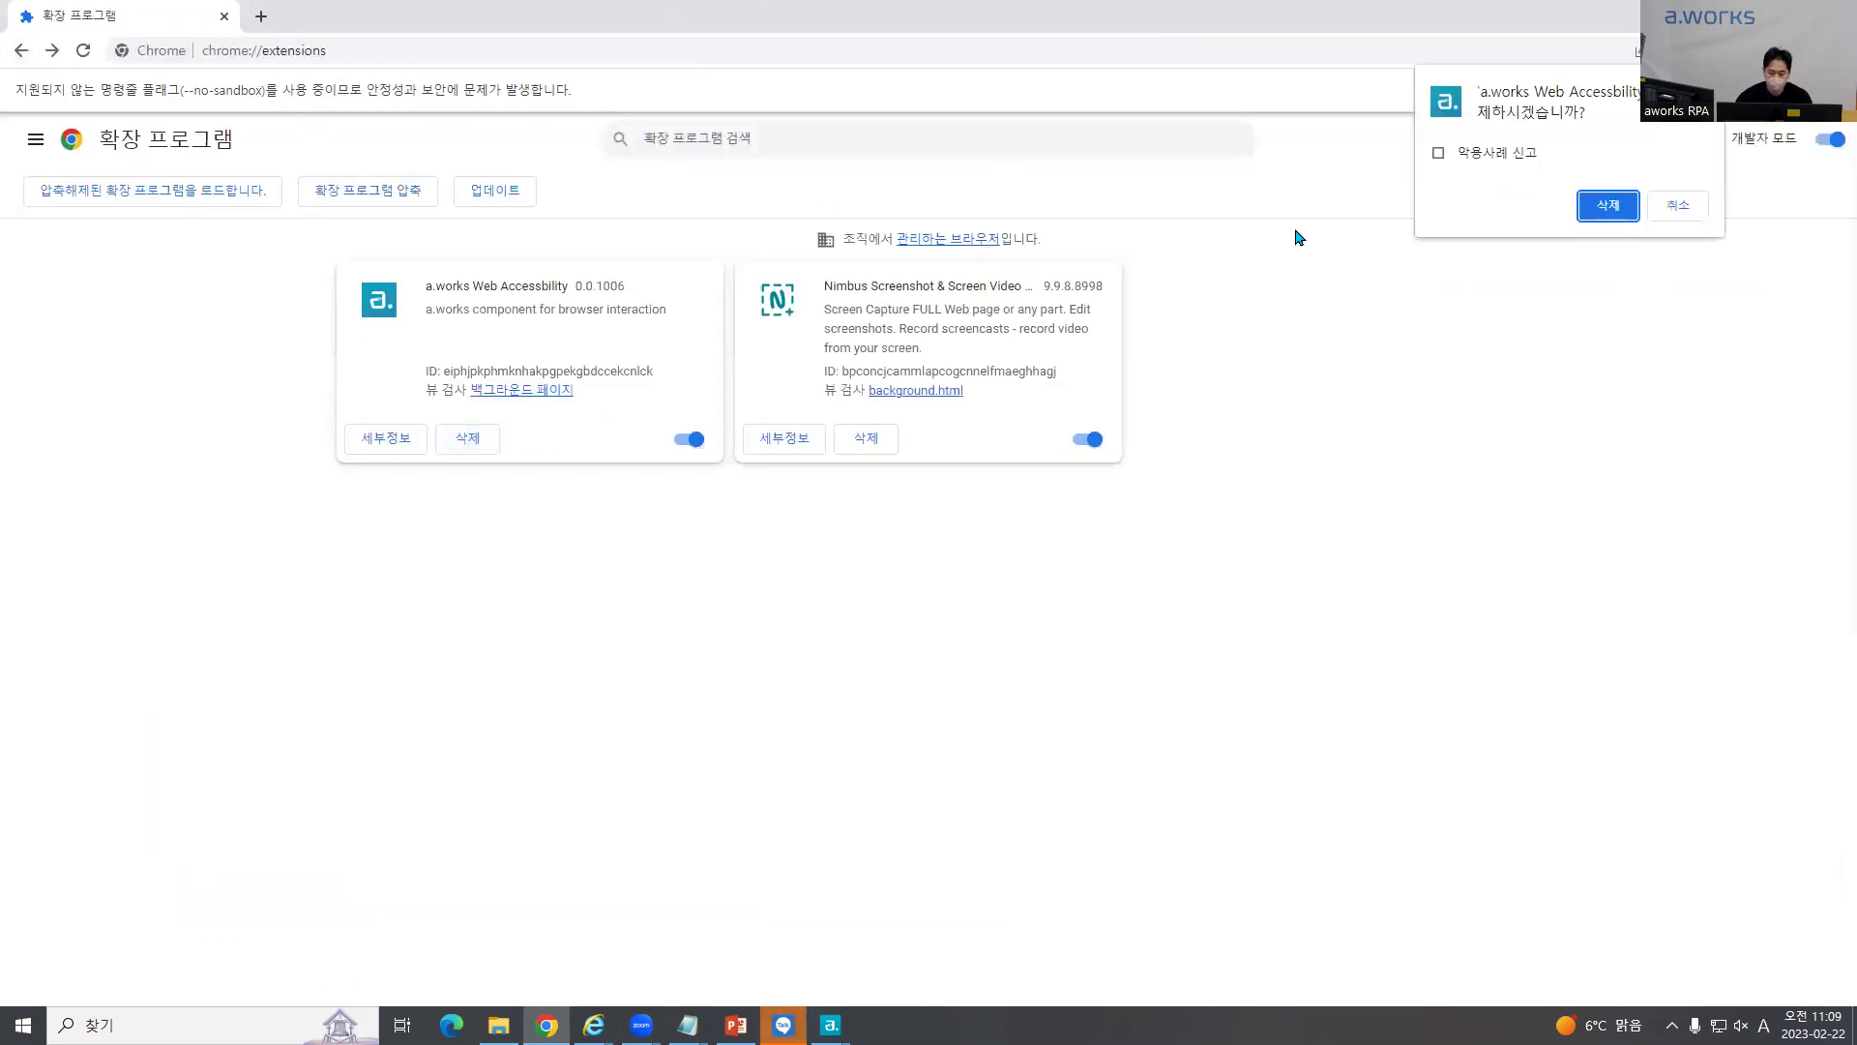
click(1600, 208)
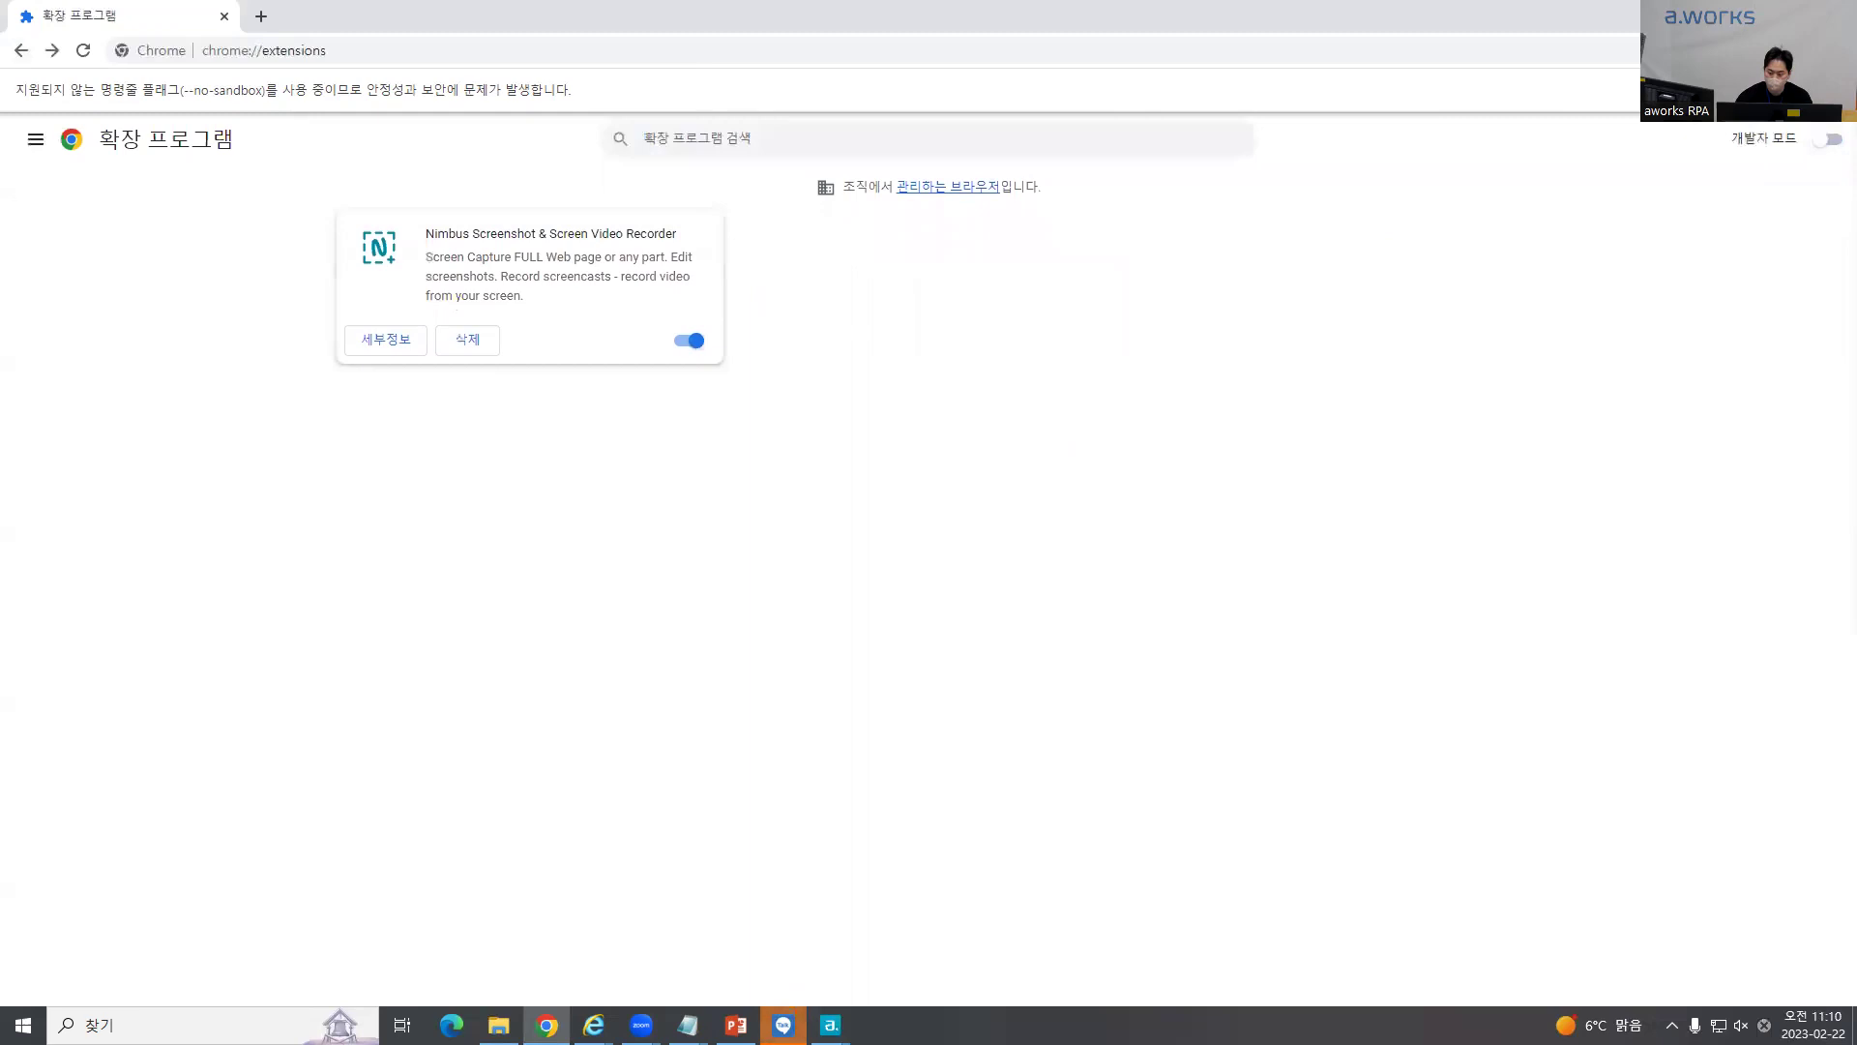
click(1812, 50)
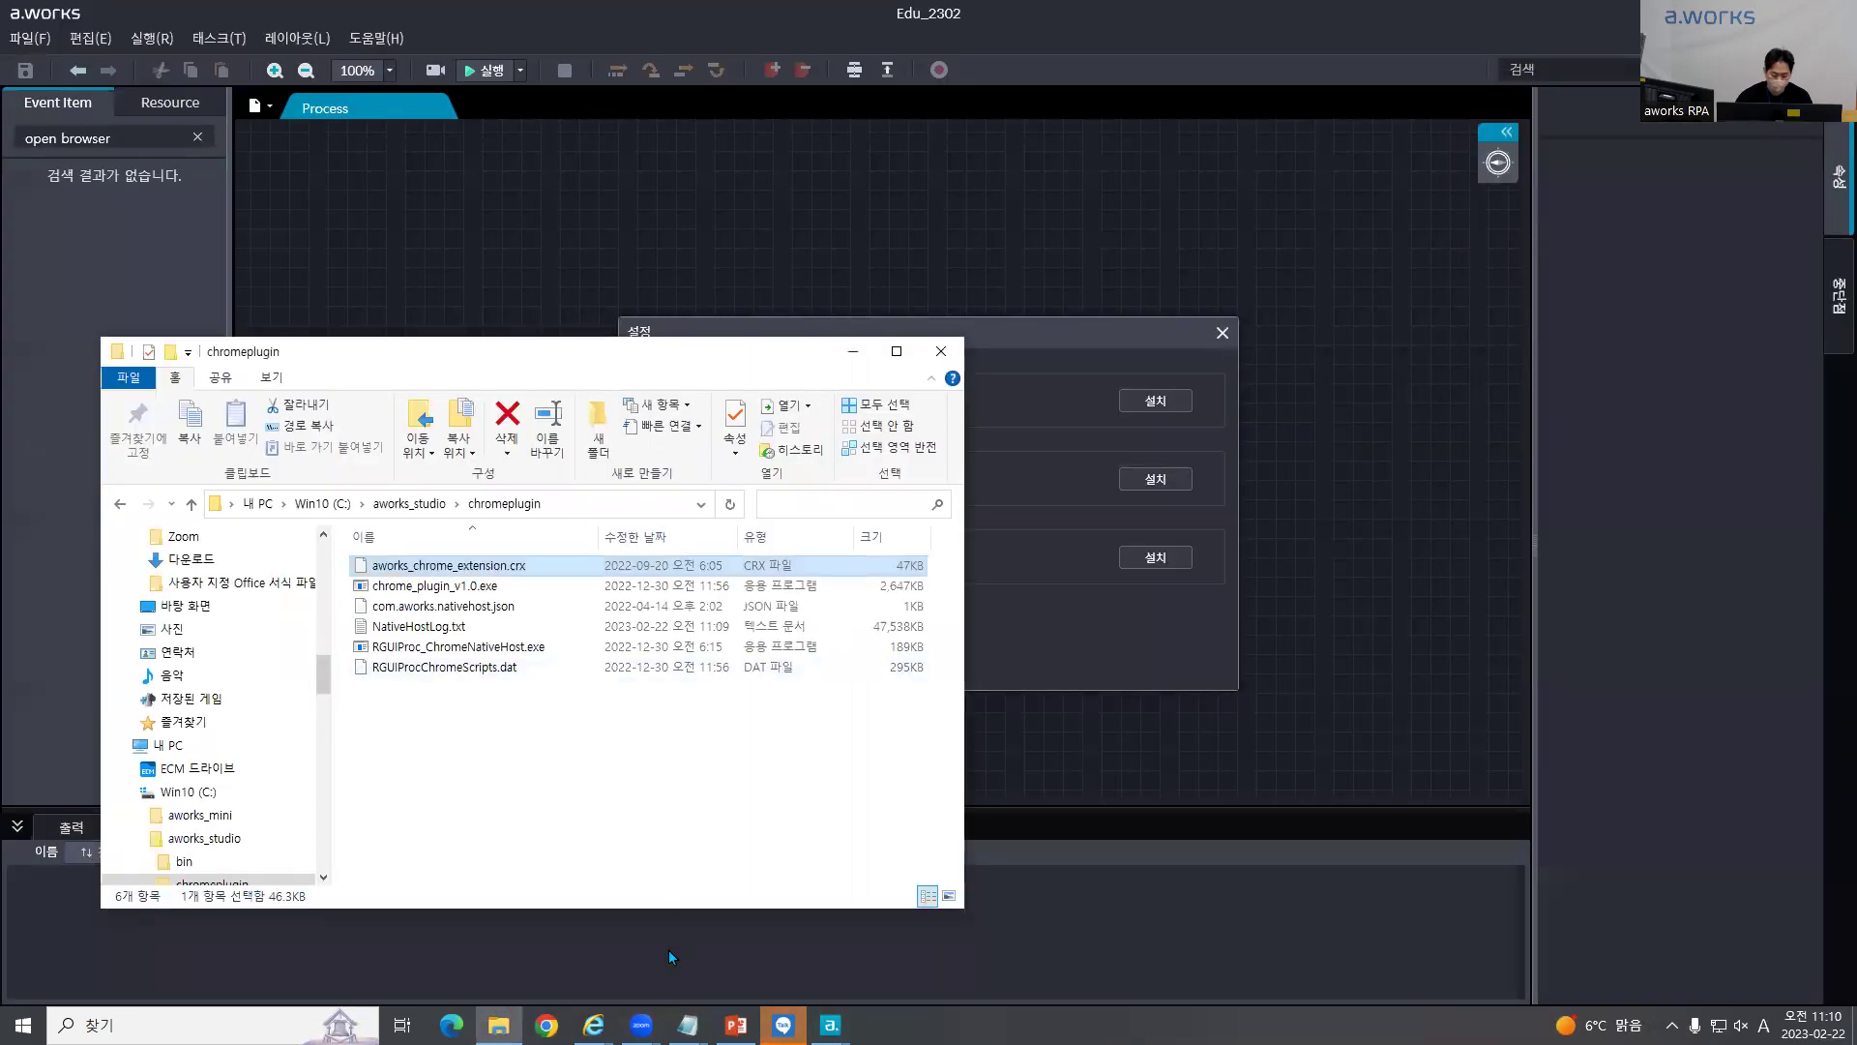
Step: Open Chrome's extension management page again and turn on developer mode (개발자 모드)
click(547, 1025)
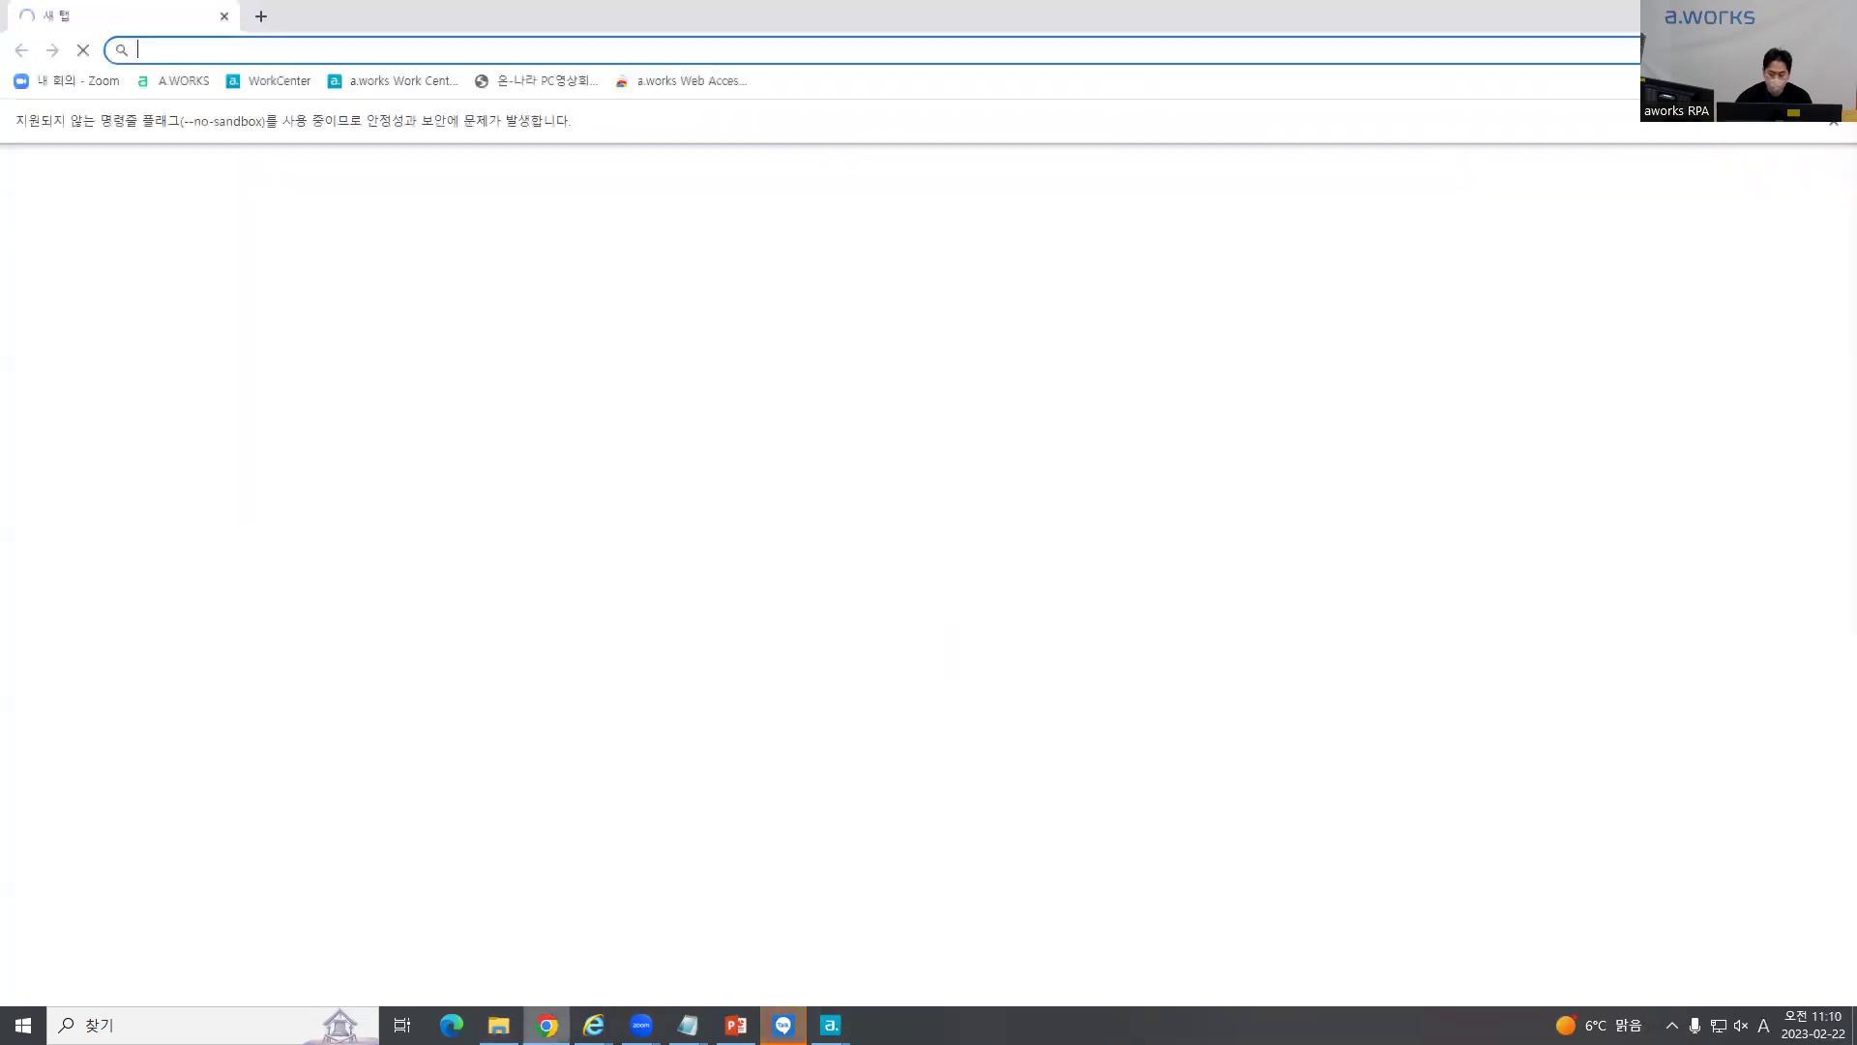
click(1811, 51)
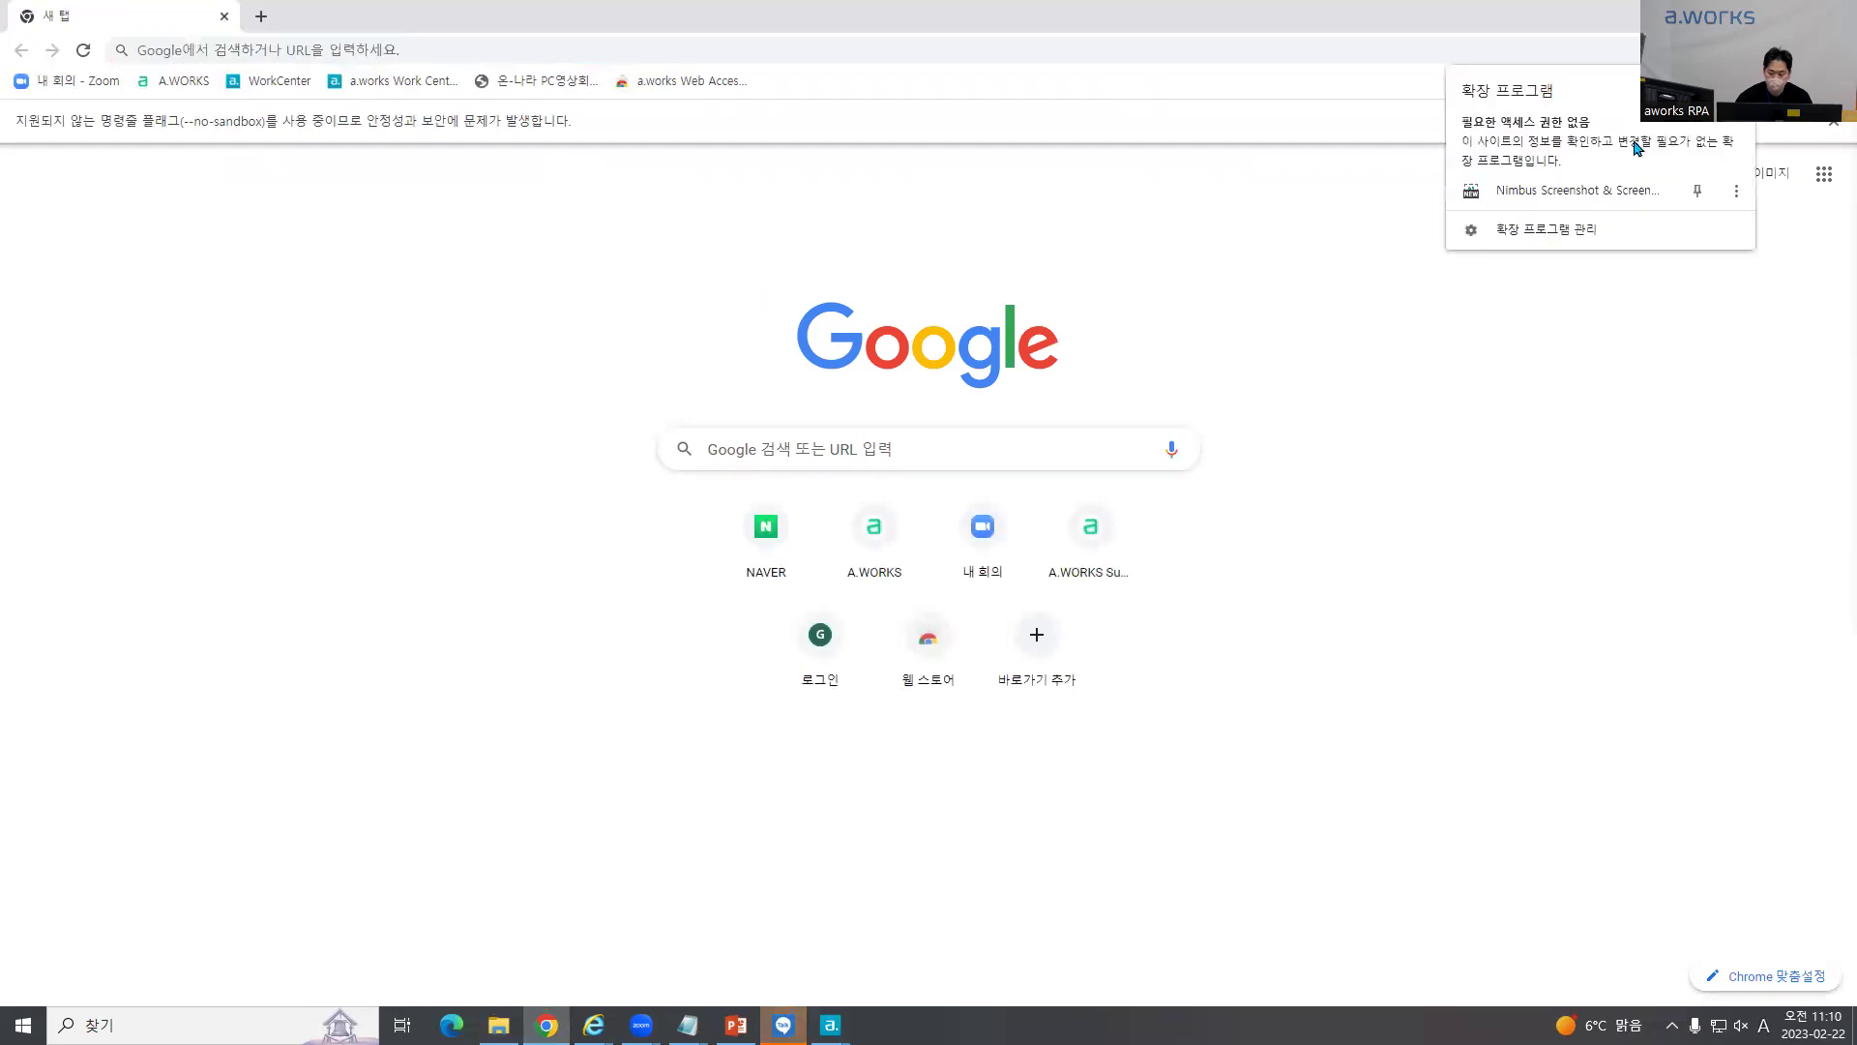
click(1548, 229)
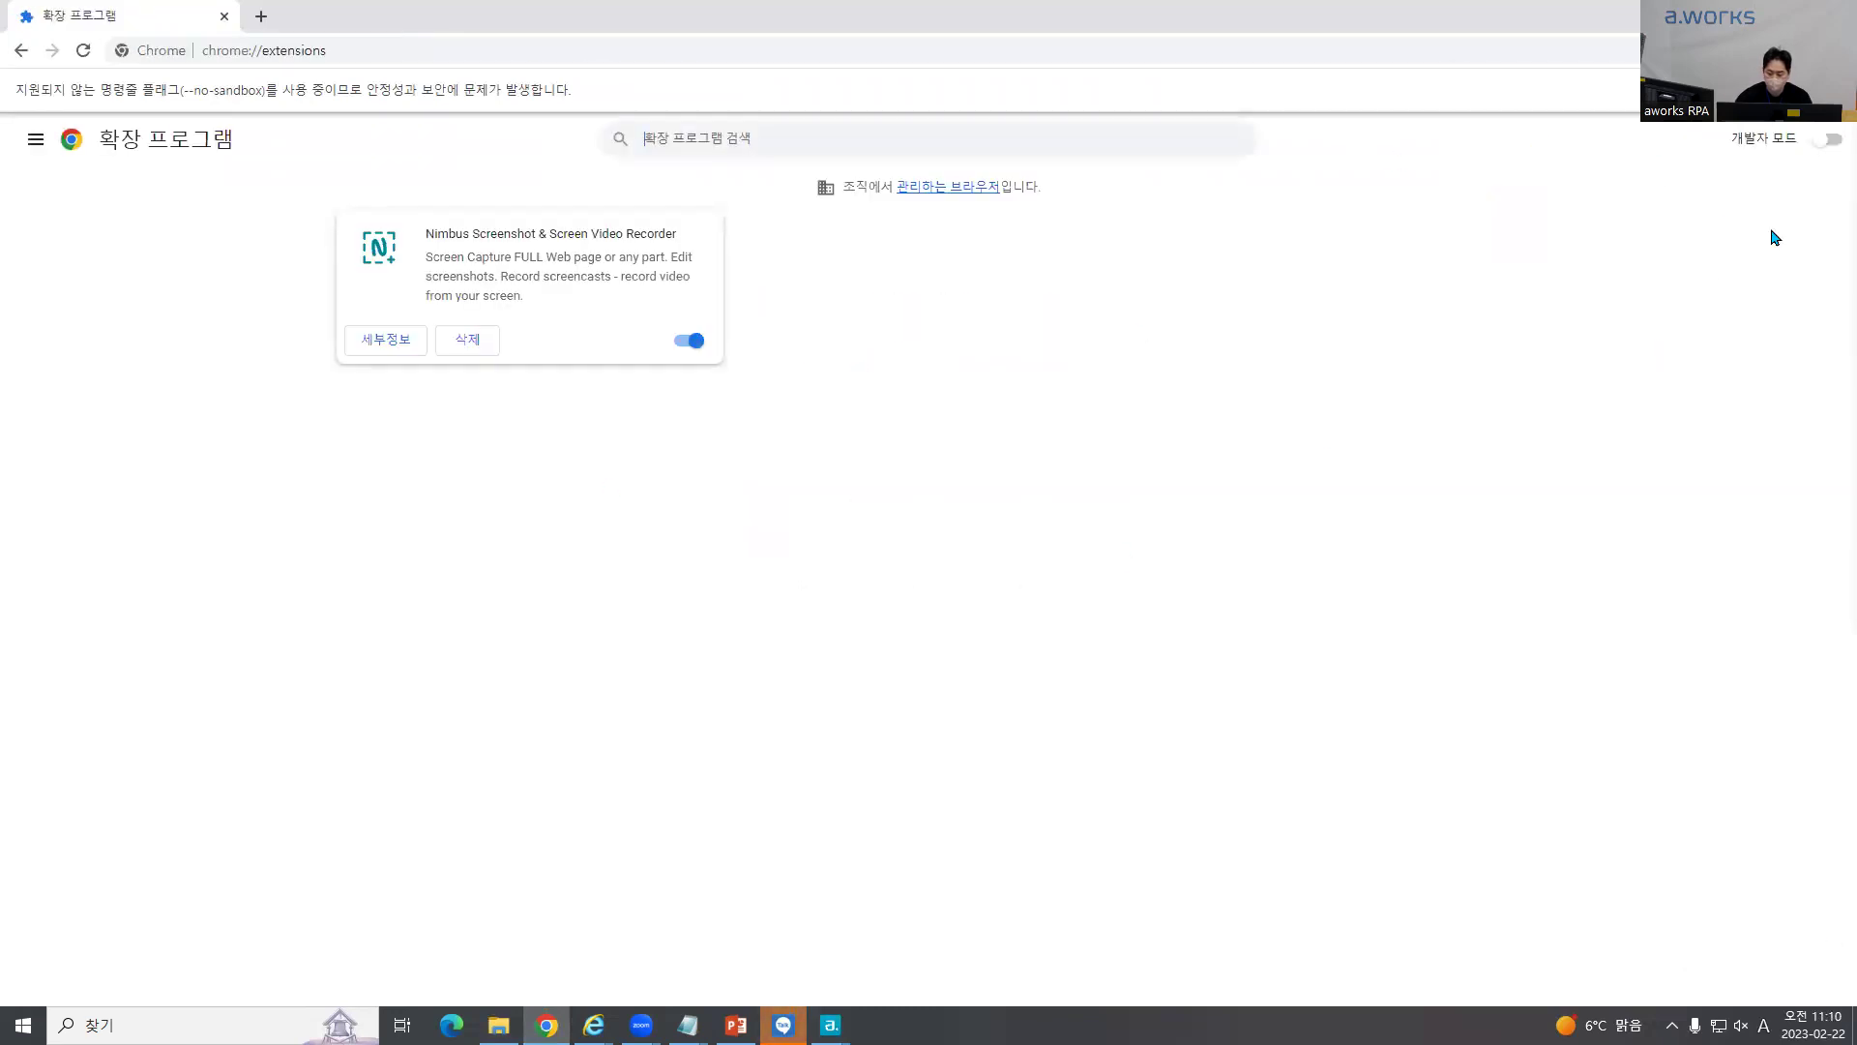
click(1828, 140)
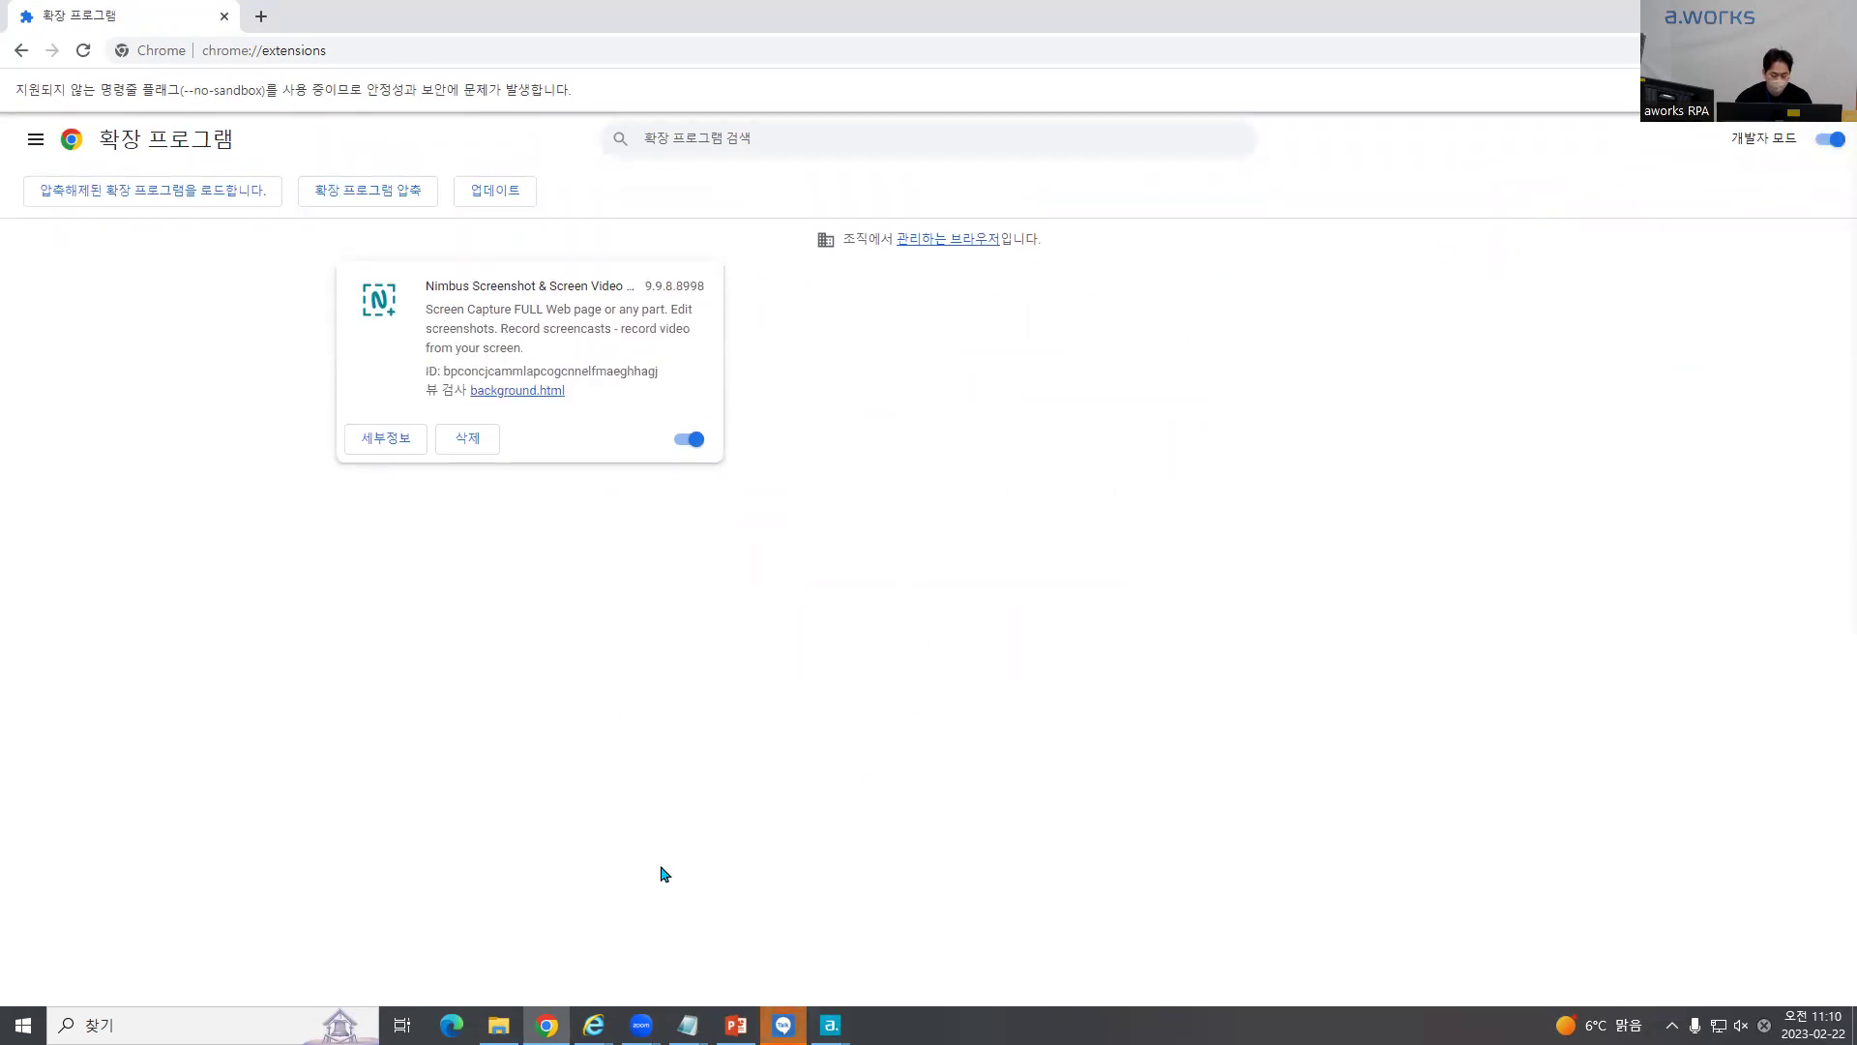
Step: Add aworks_chrome_extension.crx from C:\aworks_studio\chromeplugin to Chrome's extension page and approve the installation
click(498, 1025)
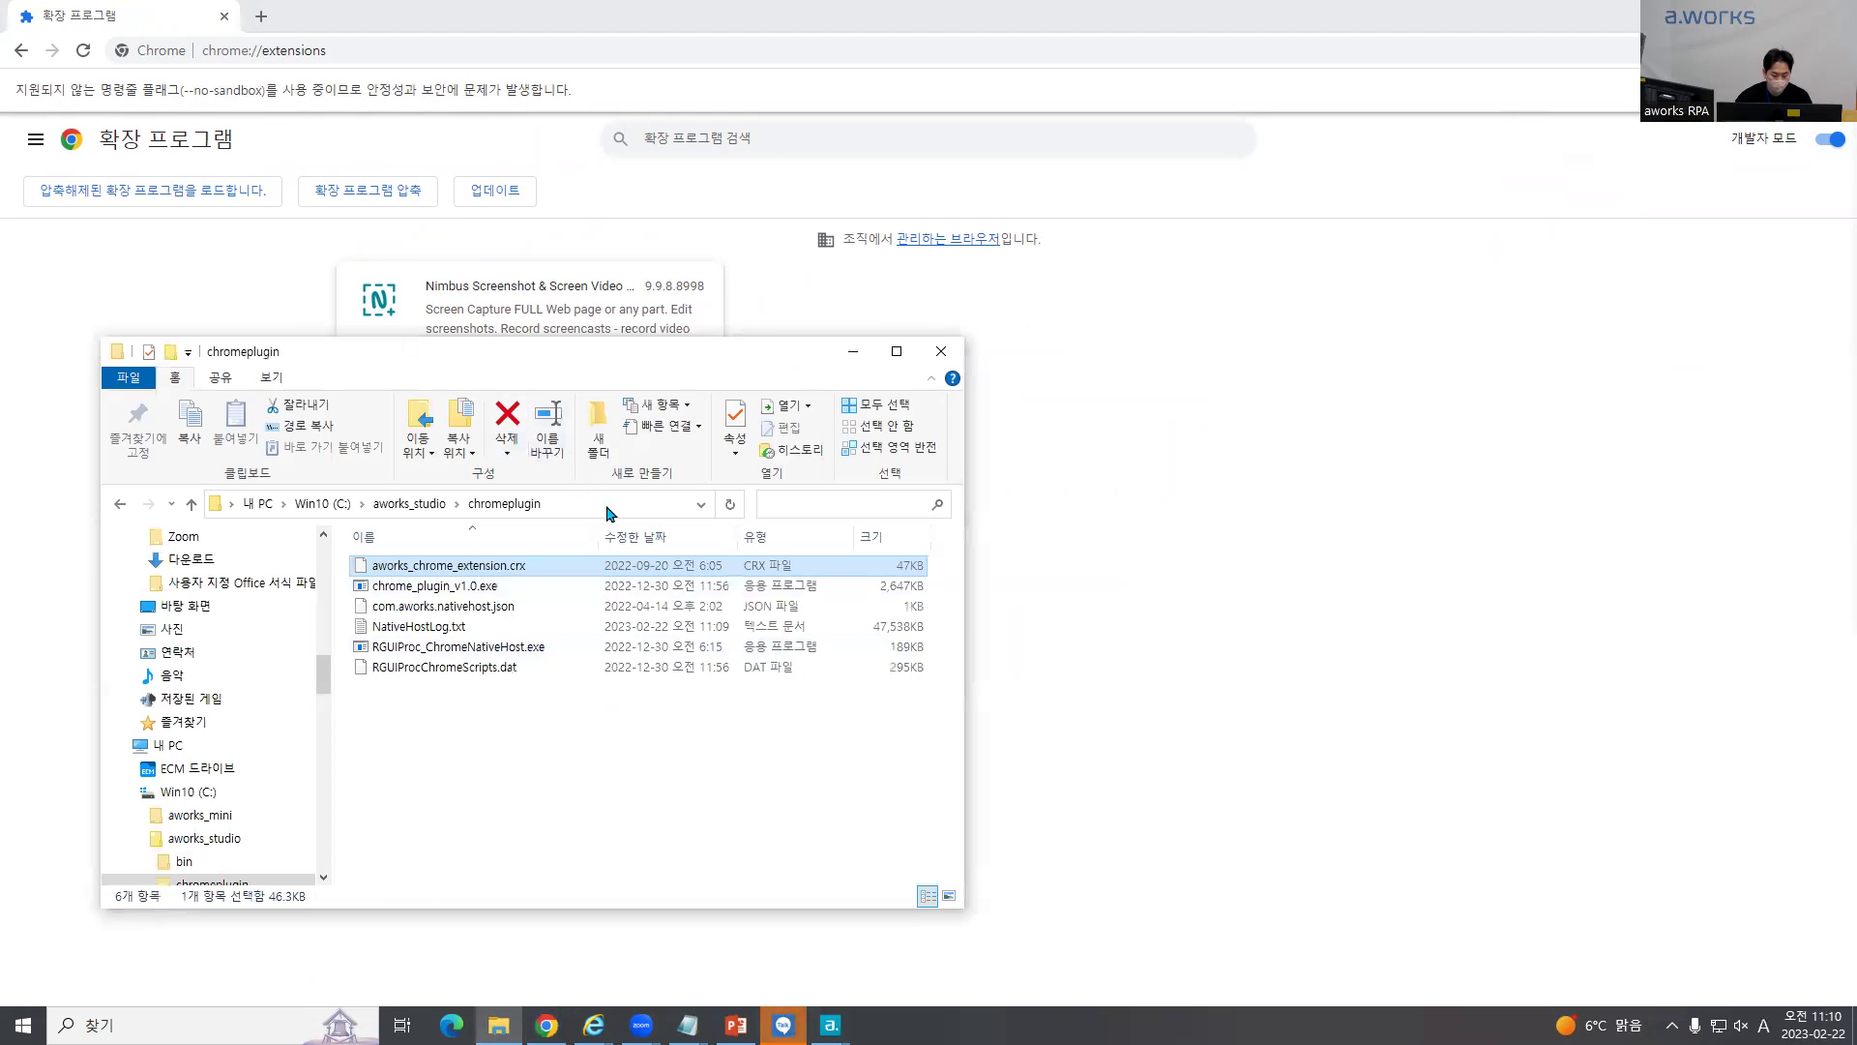
click(611, 506)
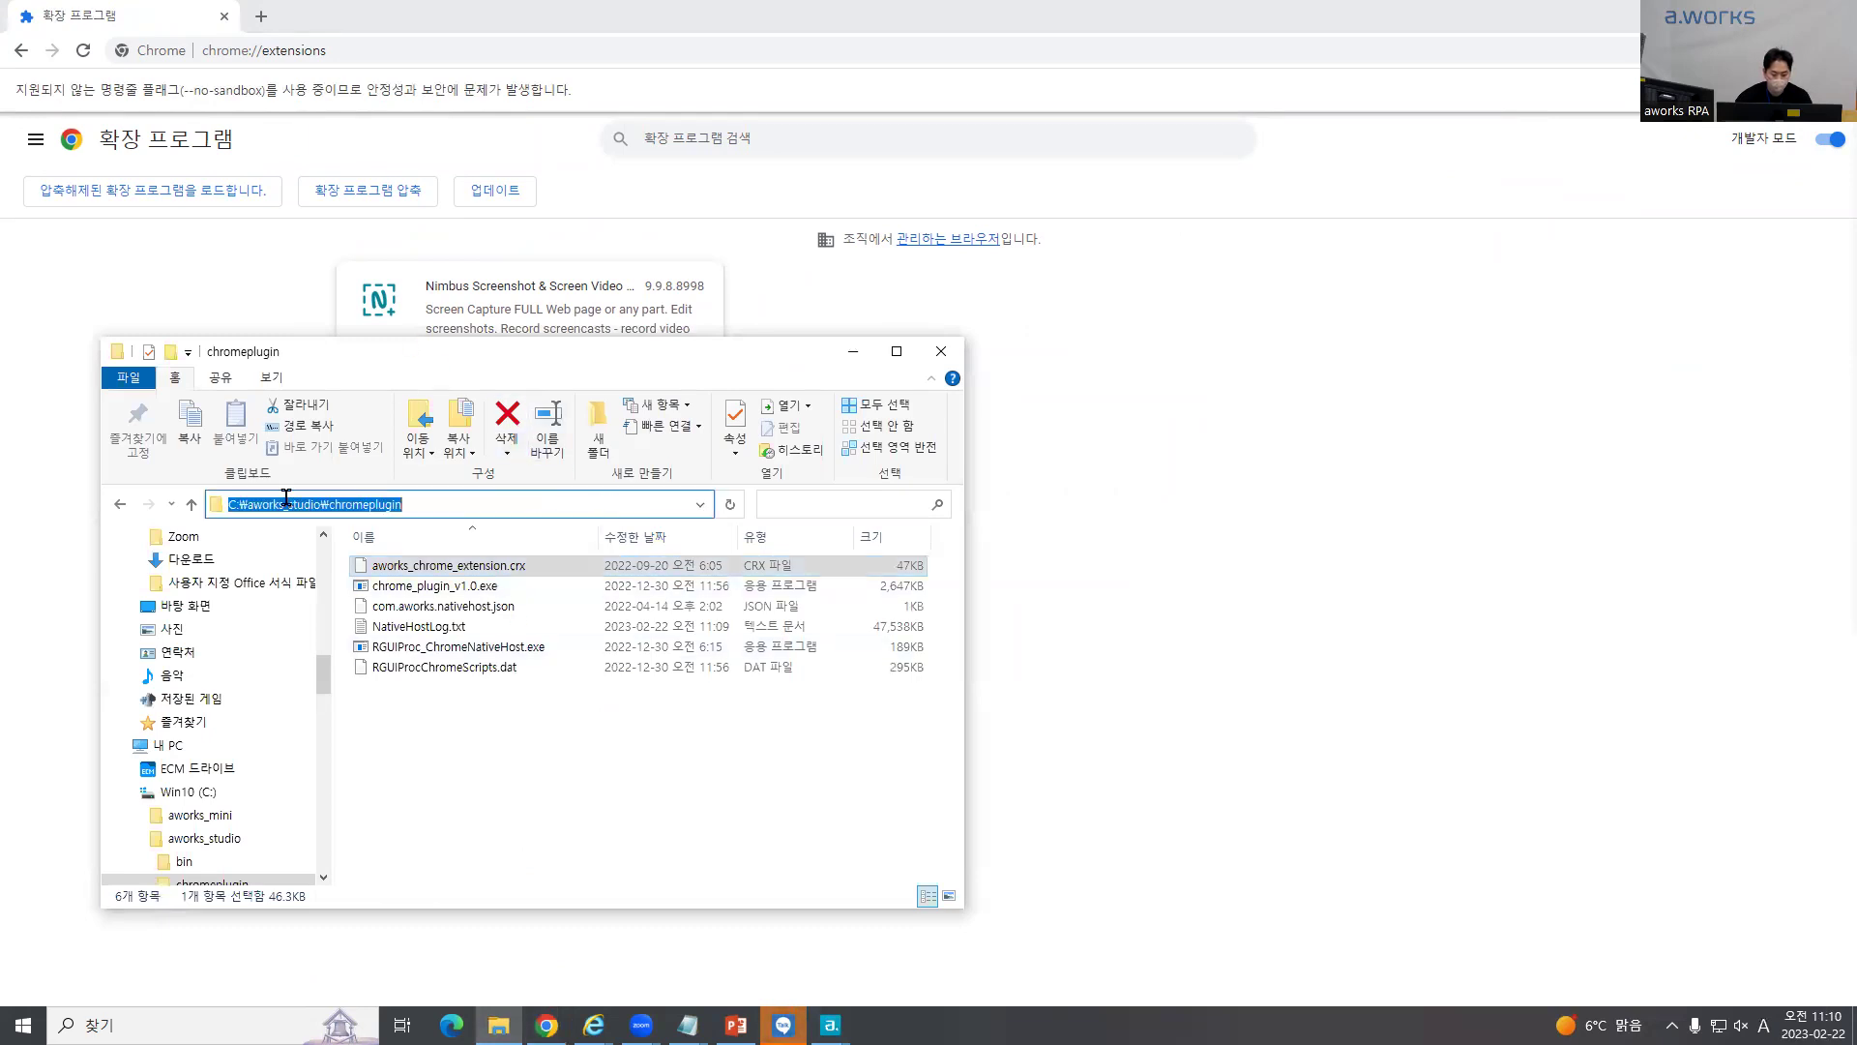
click(434, 508)
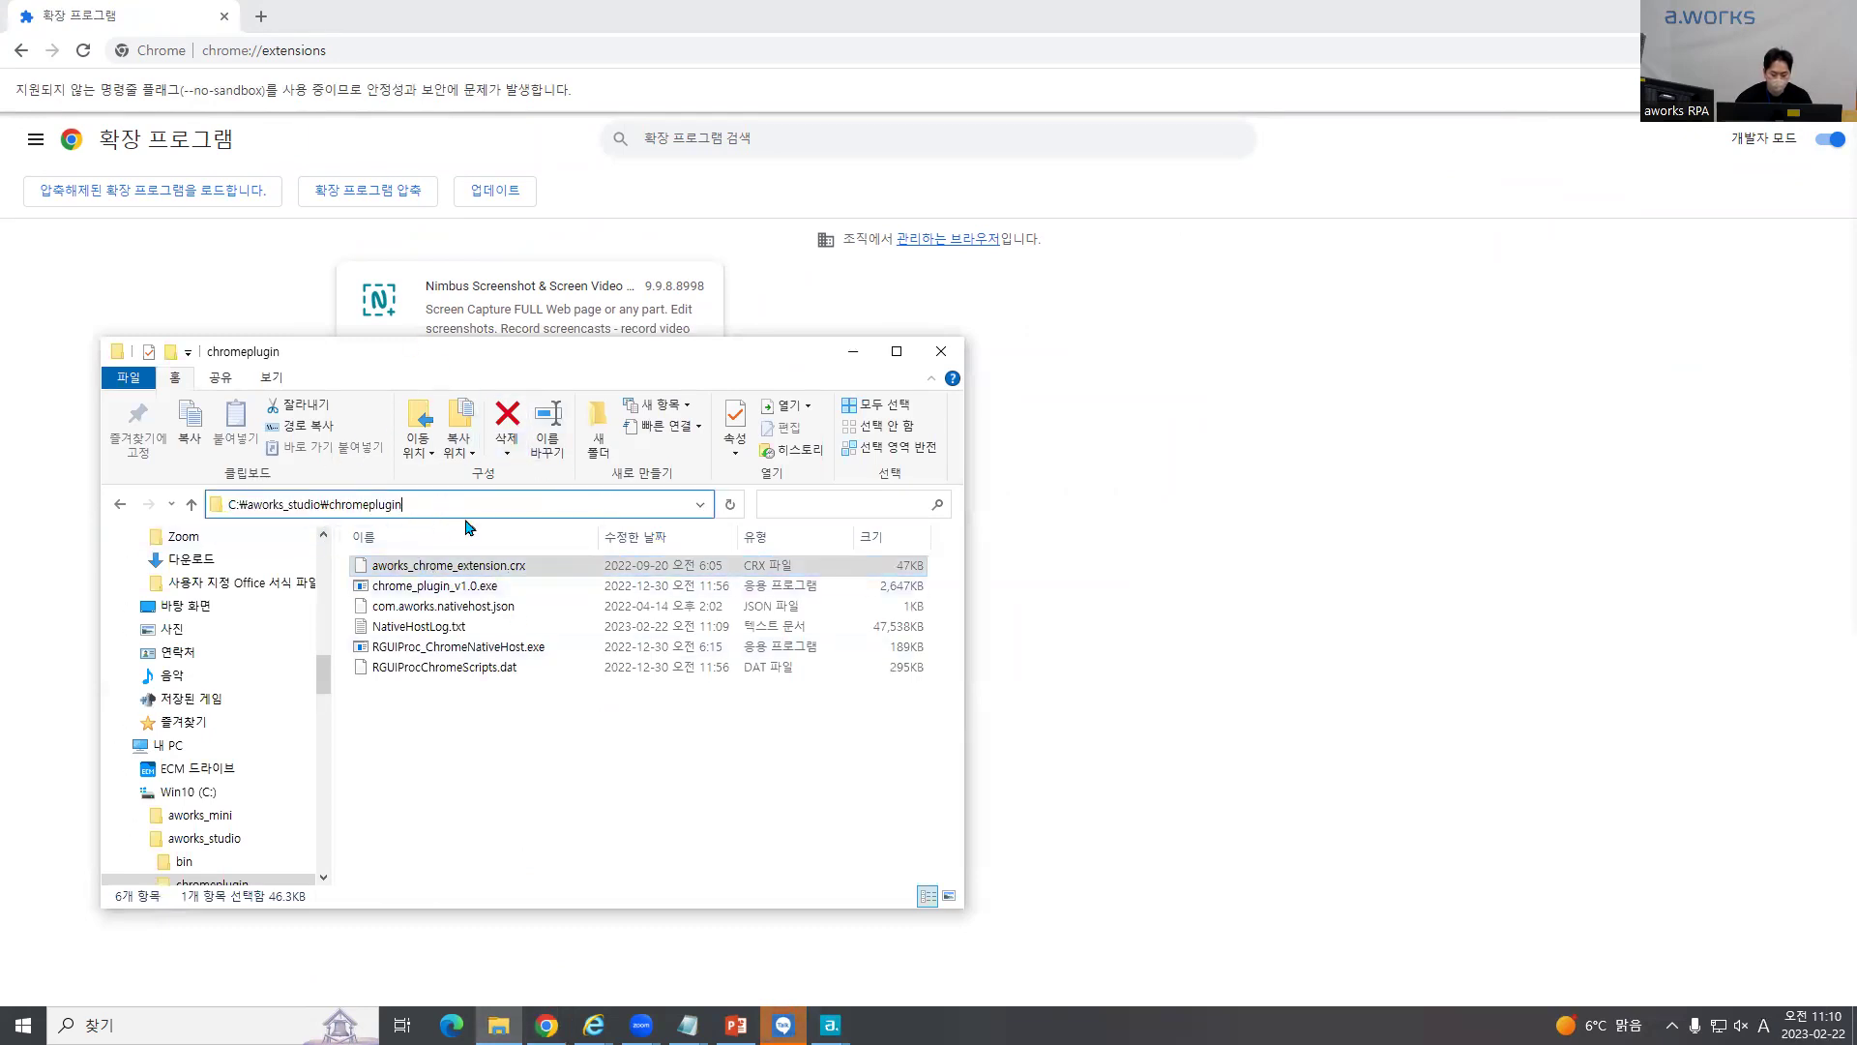
drag(485, 568, 1275, 418)
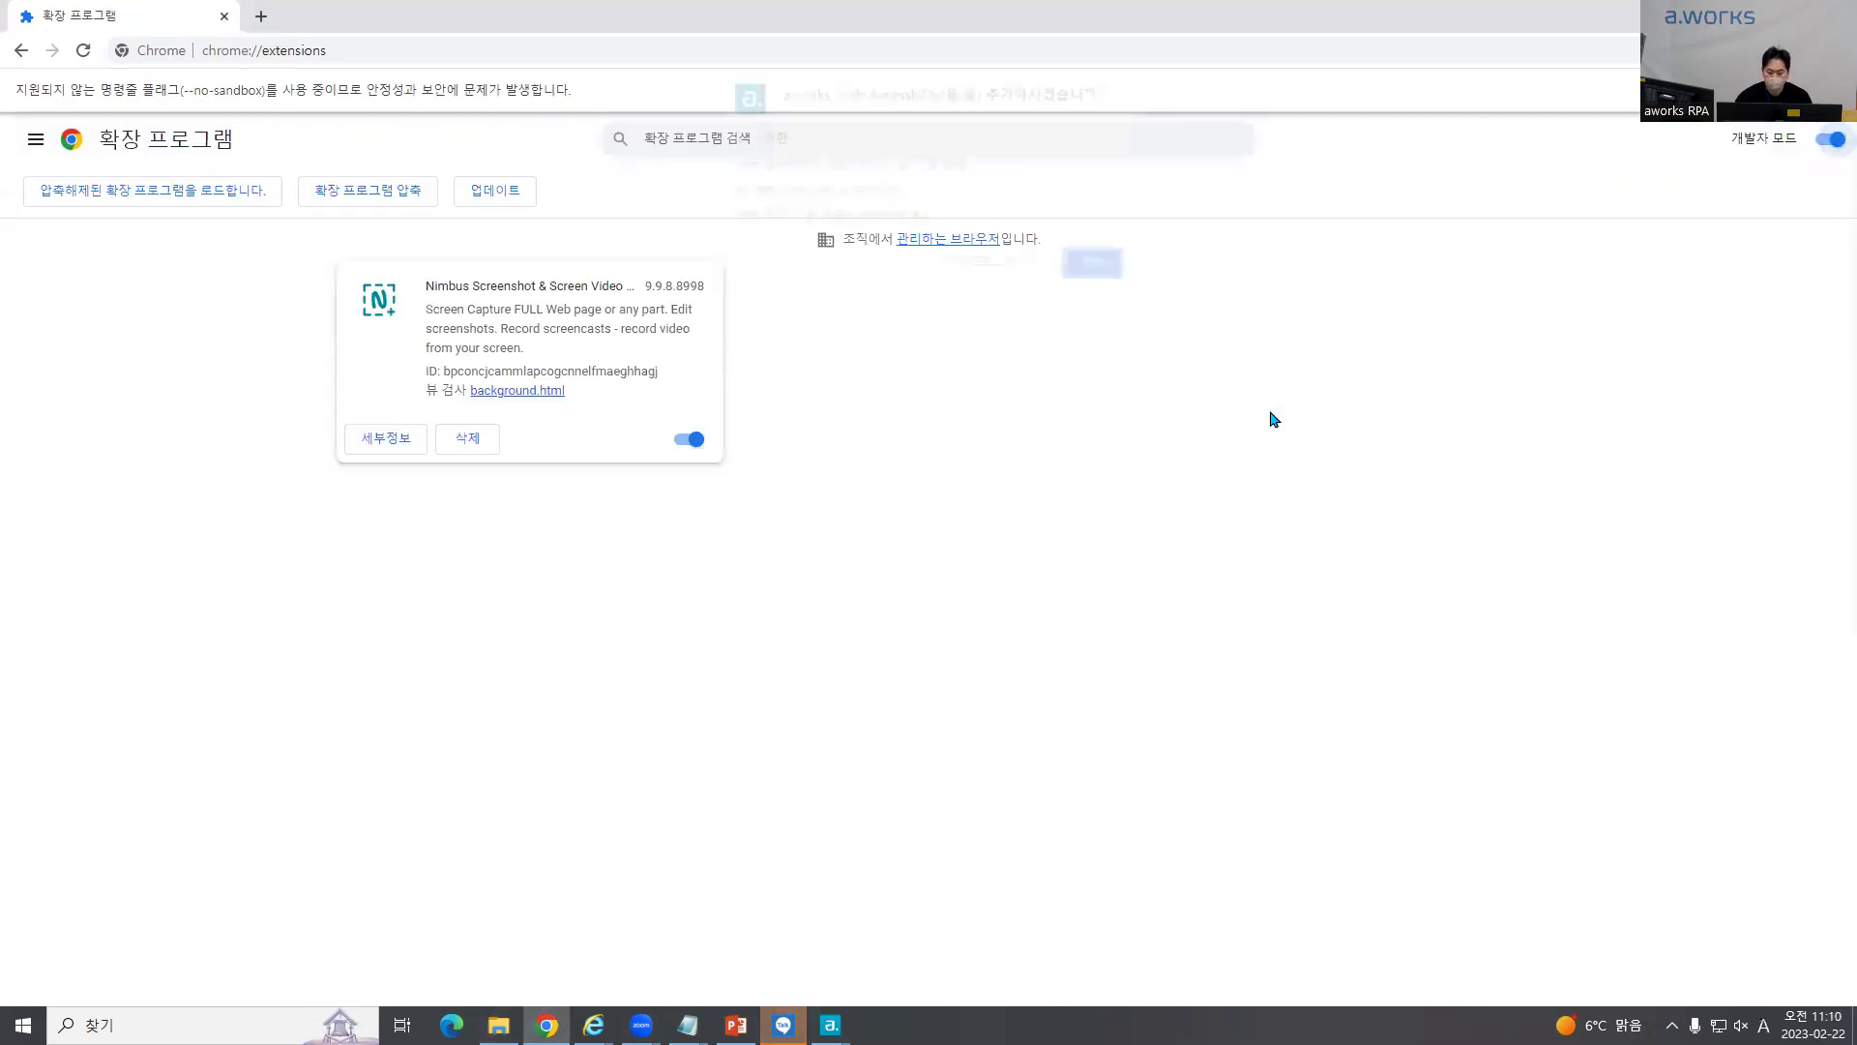
click(977, 266)
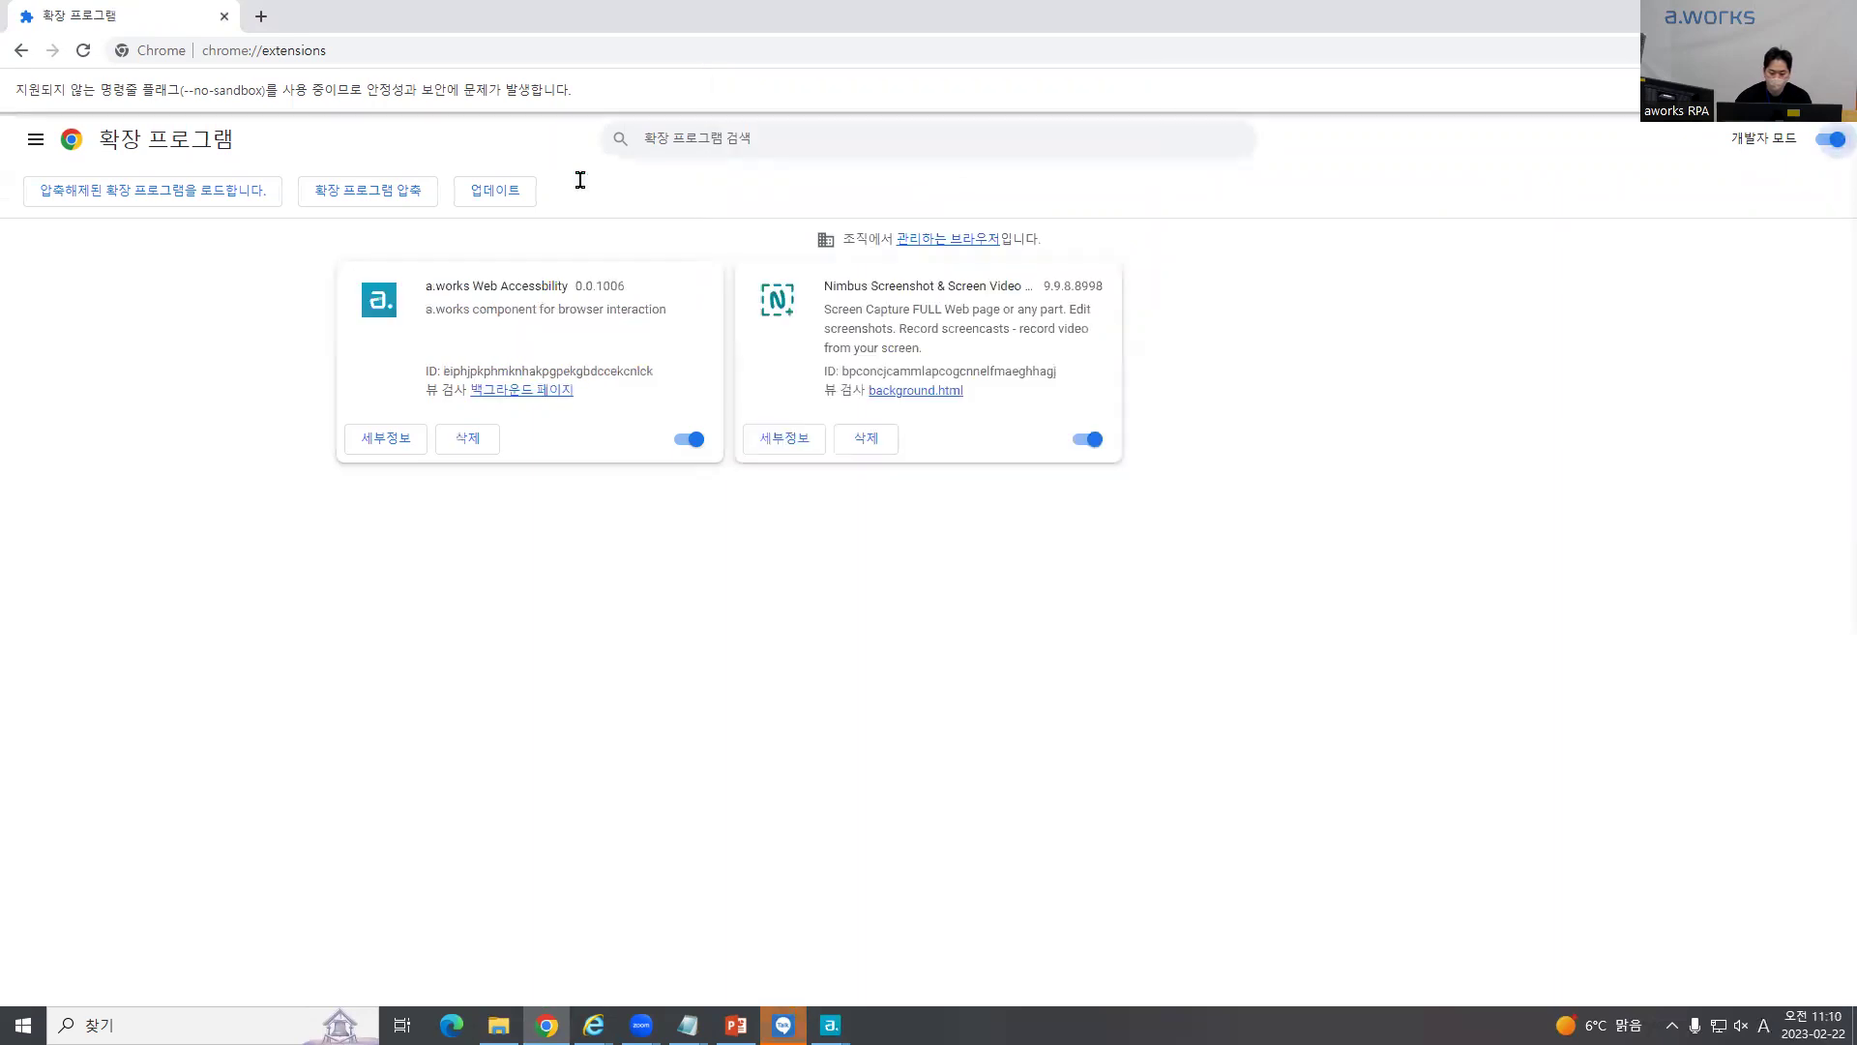
Step: Compare the a.works Web Accessbility extension's access status on the extensions page and on naver.com, and close Chrome
click(1708, 83)
click(1741, 50)
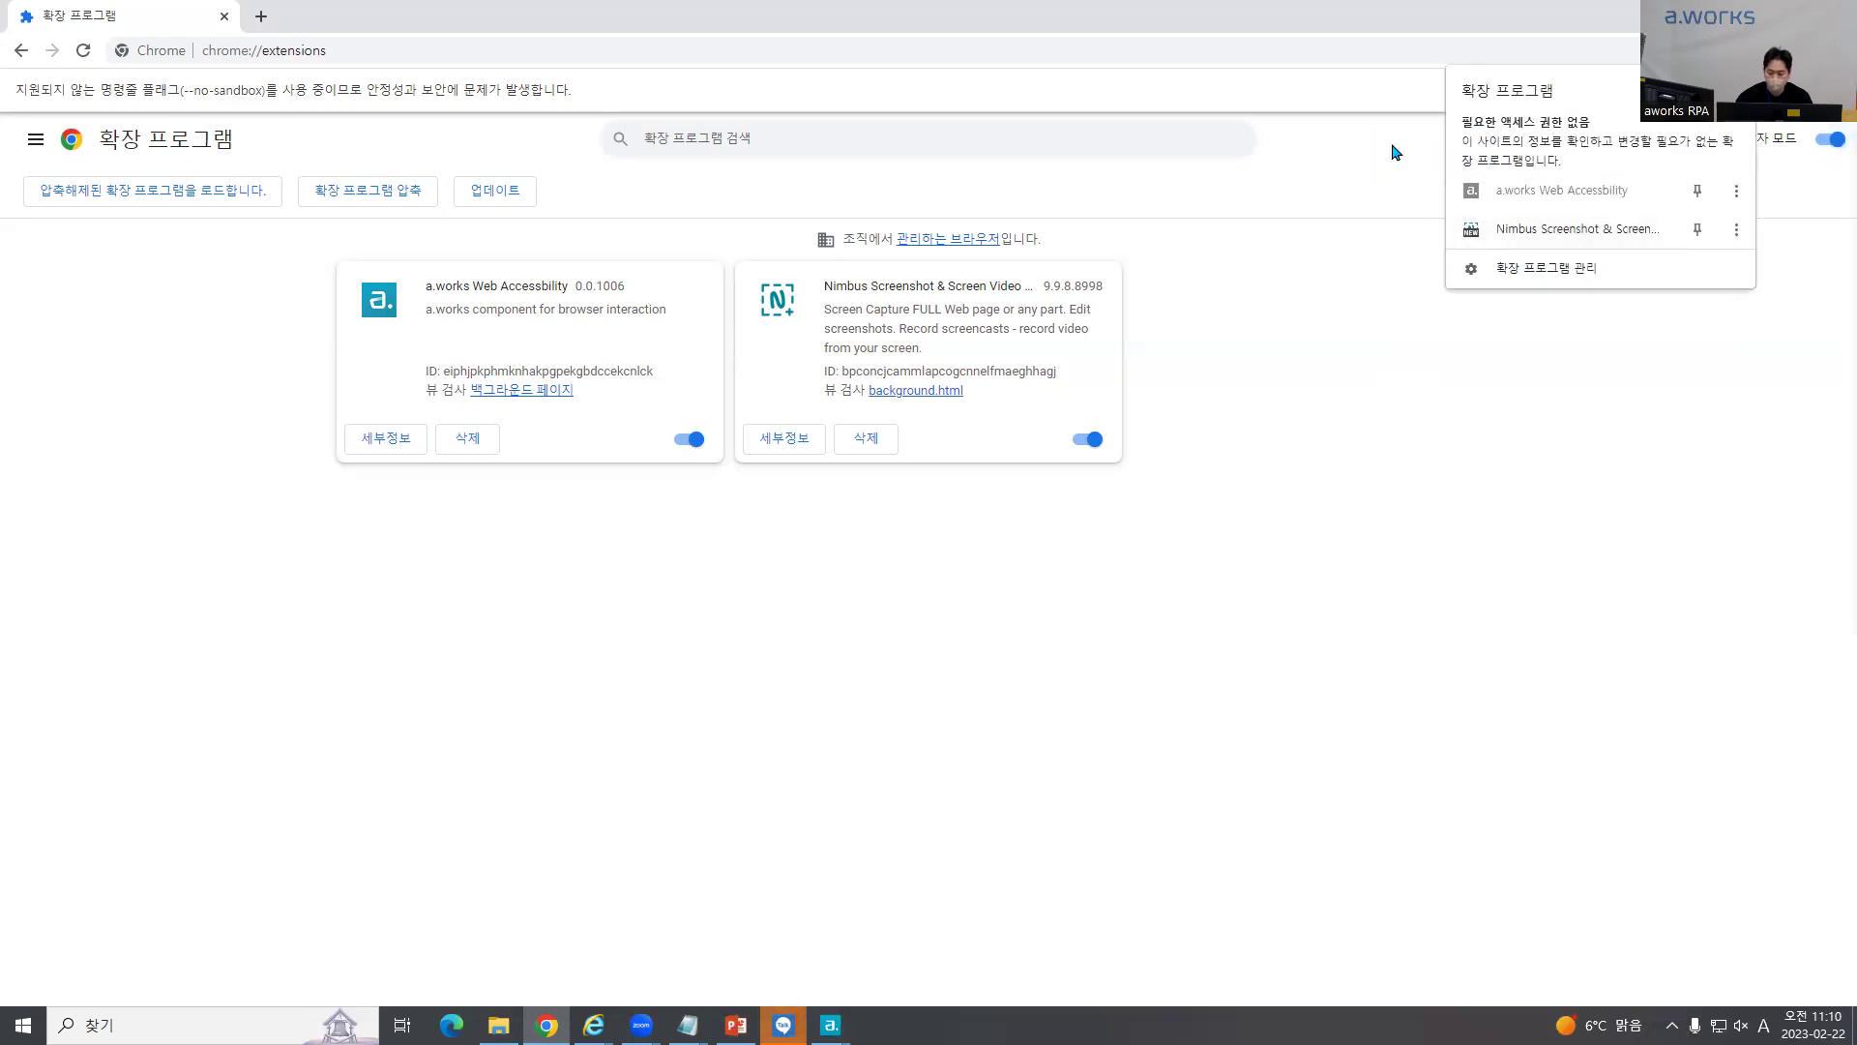
click(797, 58)
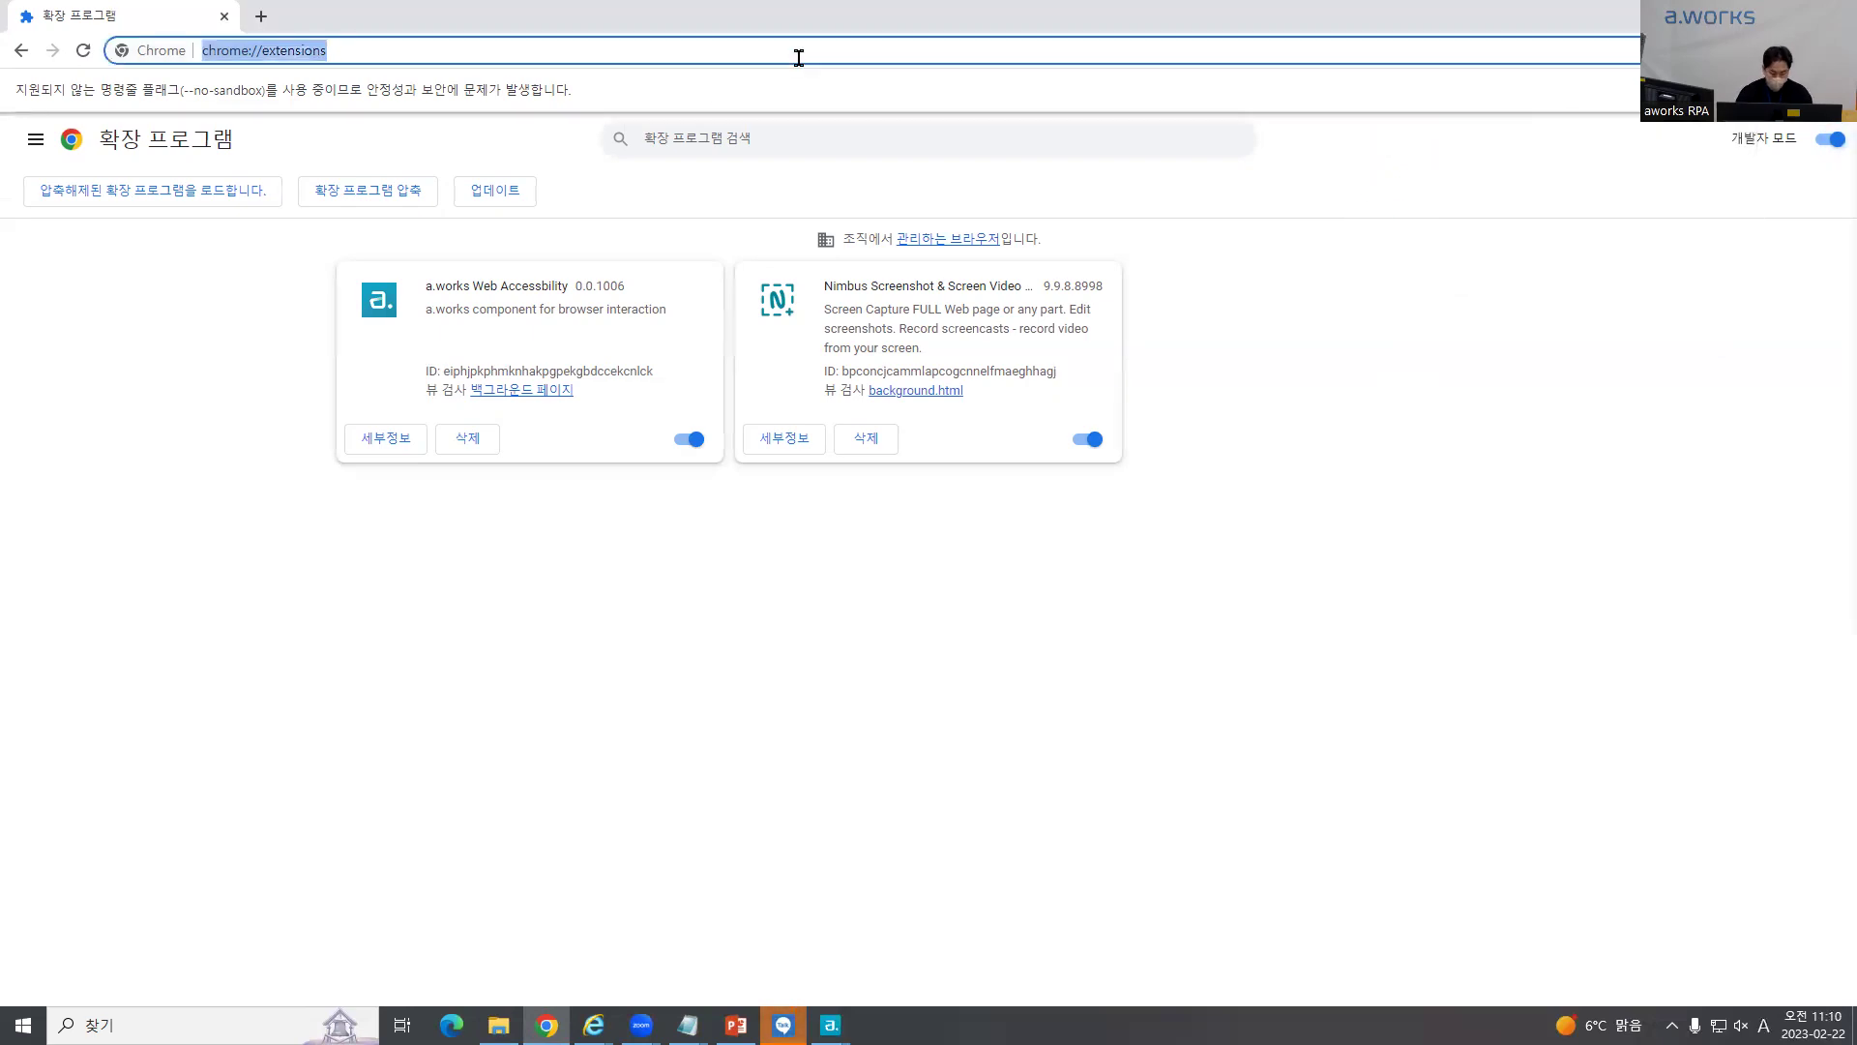
text(naver.com)
key(Return)
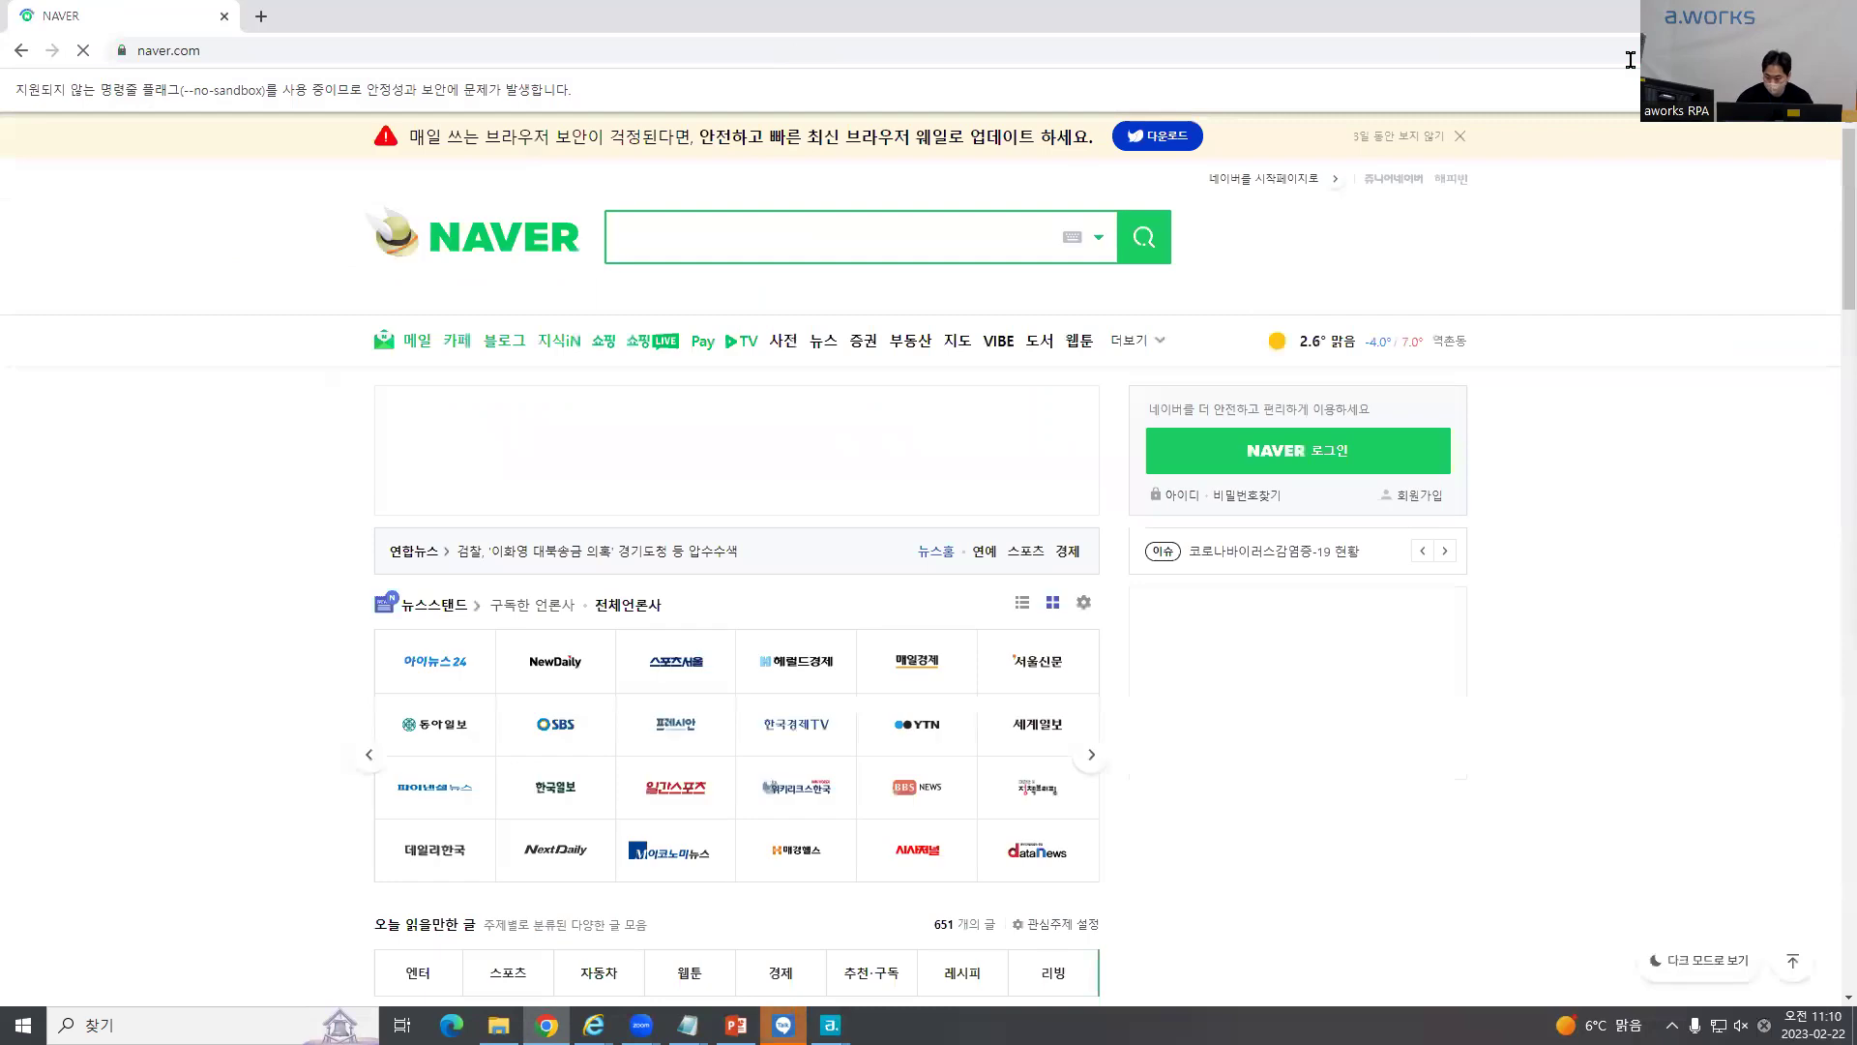
click(1741, 50)
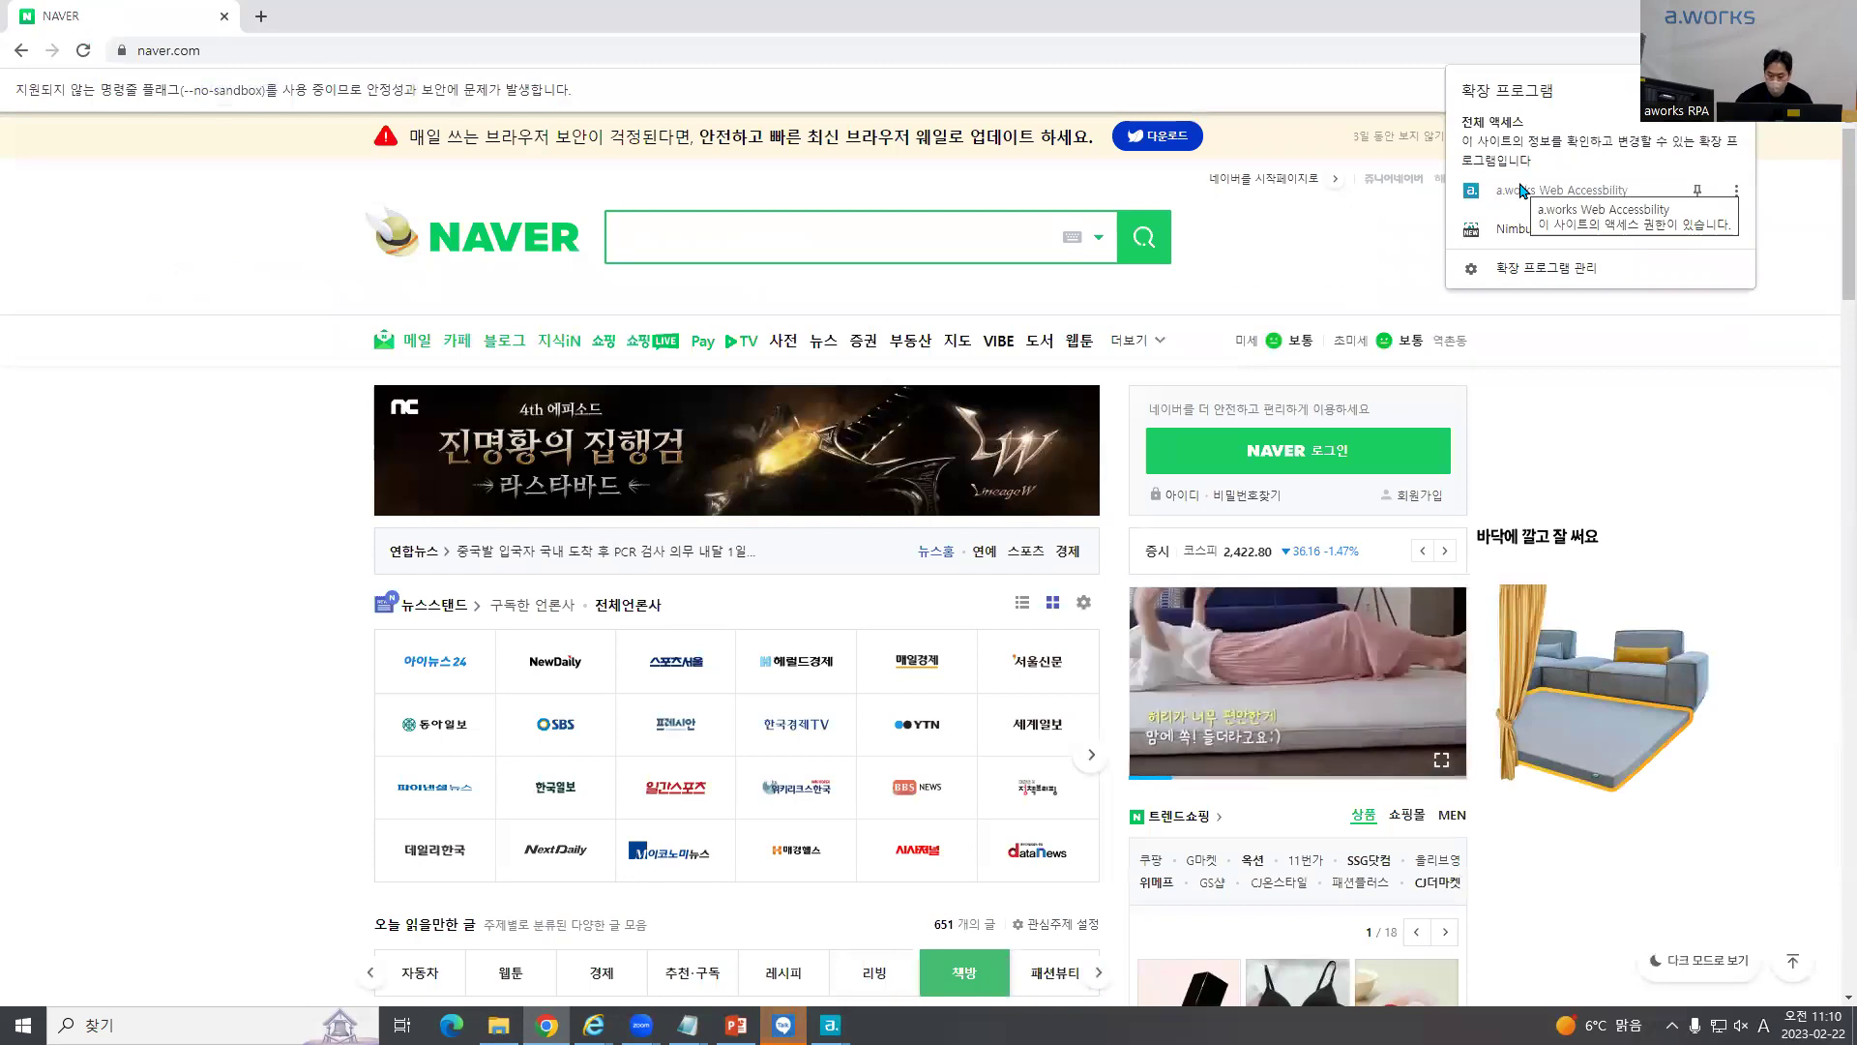
click(1322, 241)
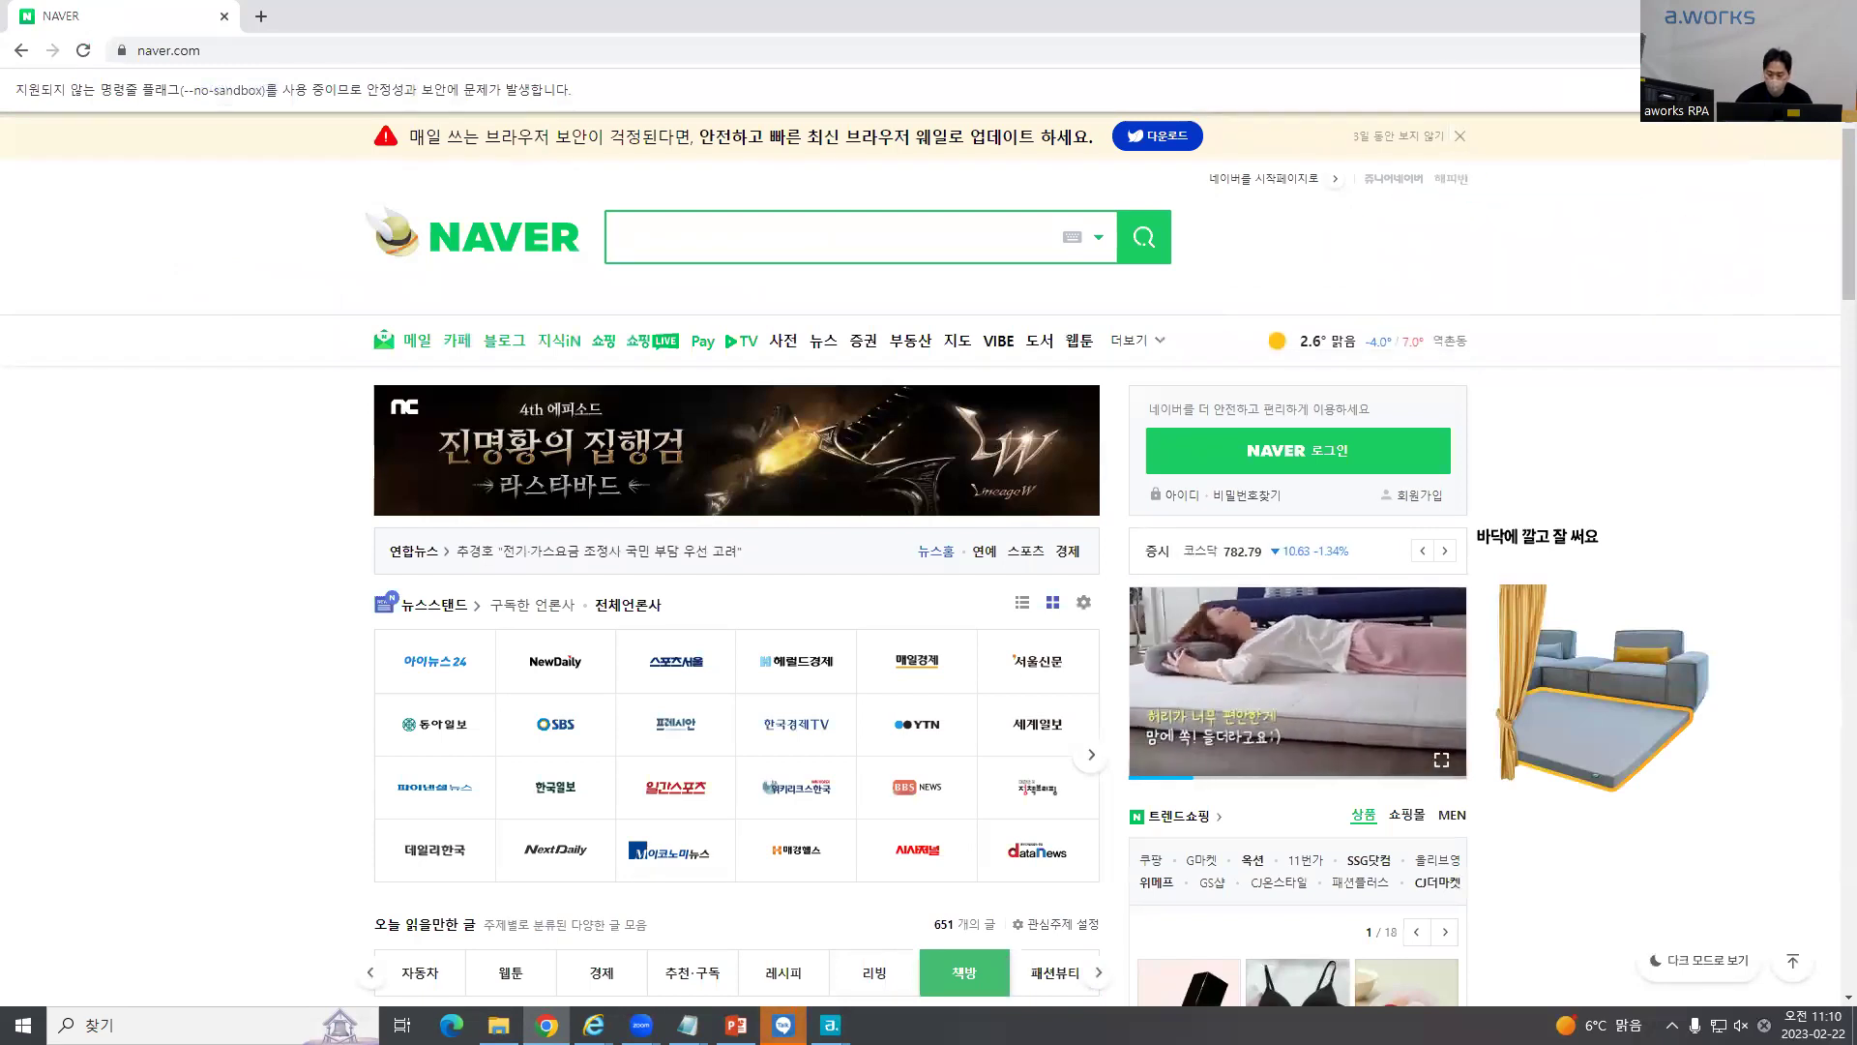
click(1835, 16)
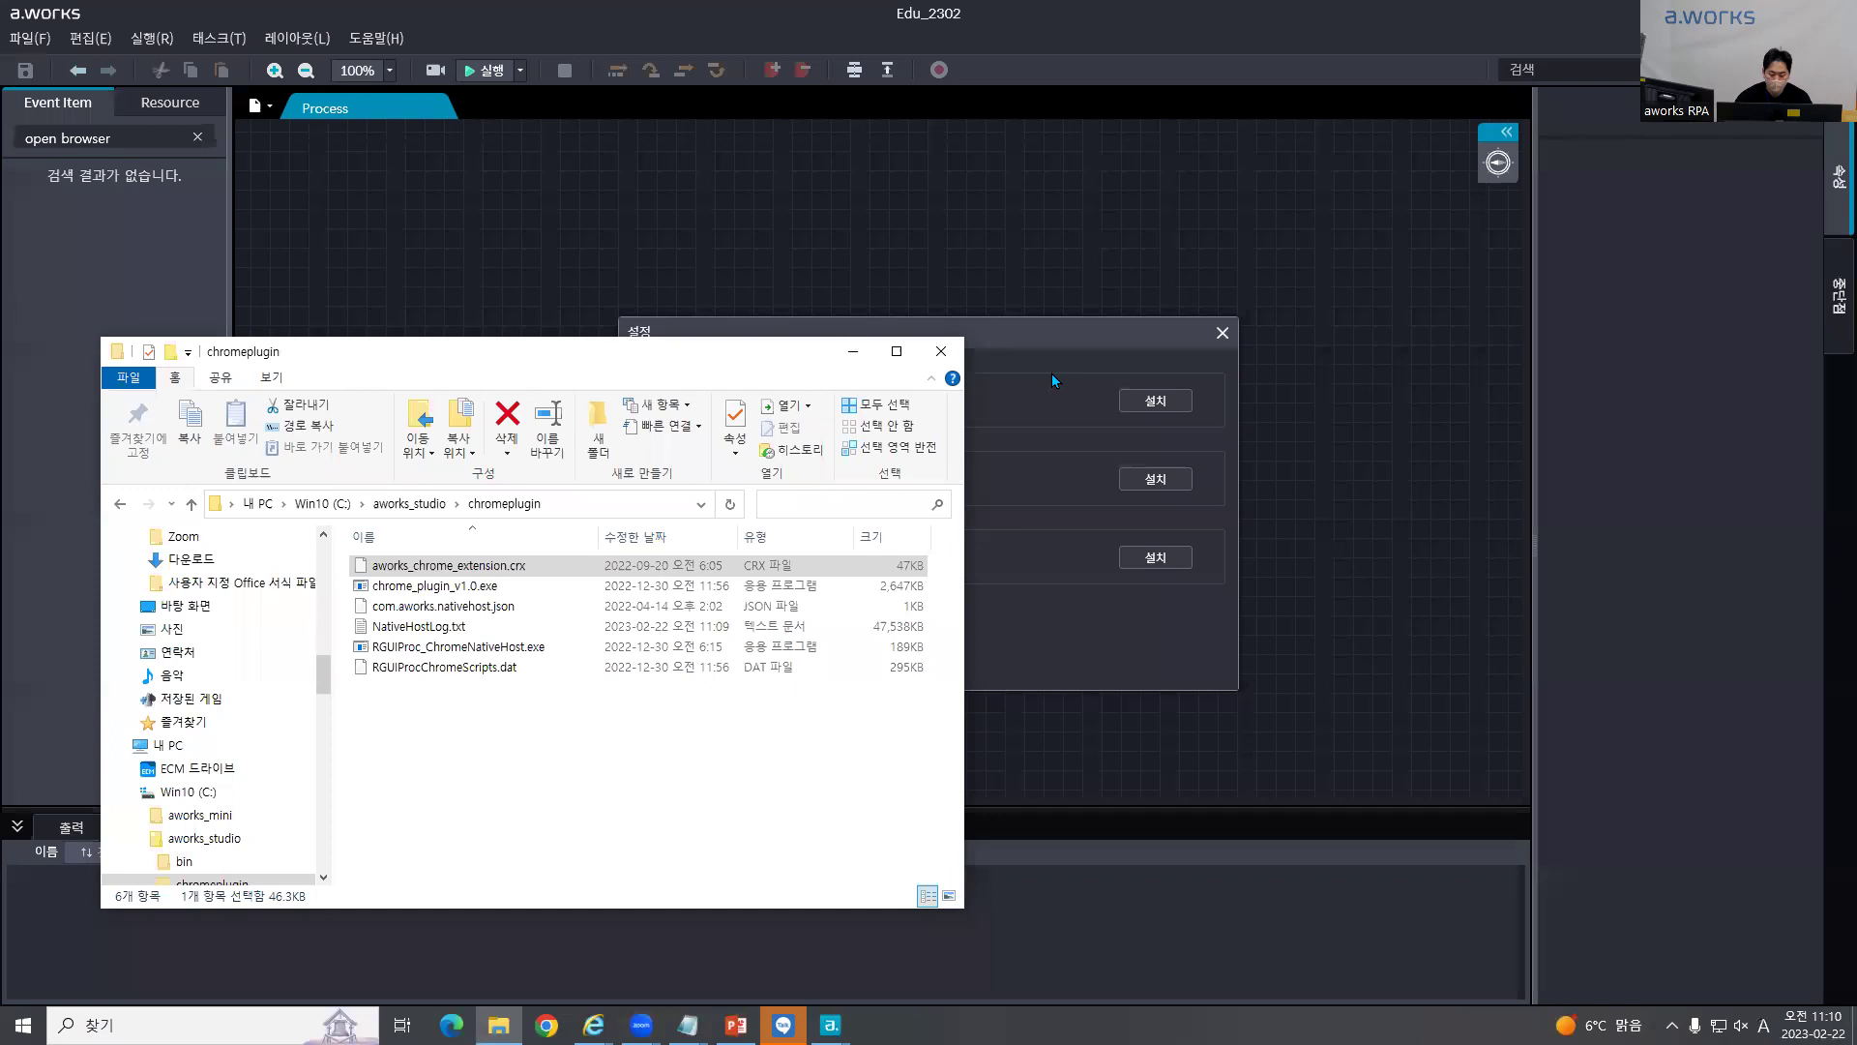
Step: Try installing the Chrome extension pack (크롬 확장팩) in the a.works settings, dismiss the notice, and close the settings
click(1046, 392)
click(1177, 482)
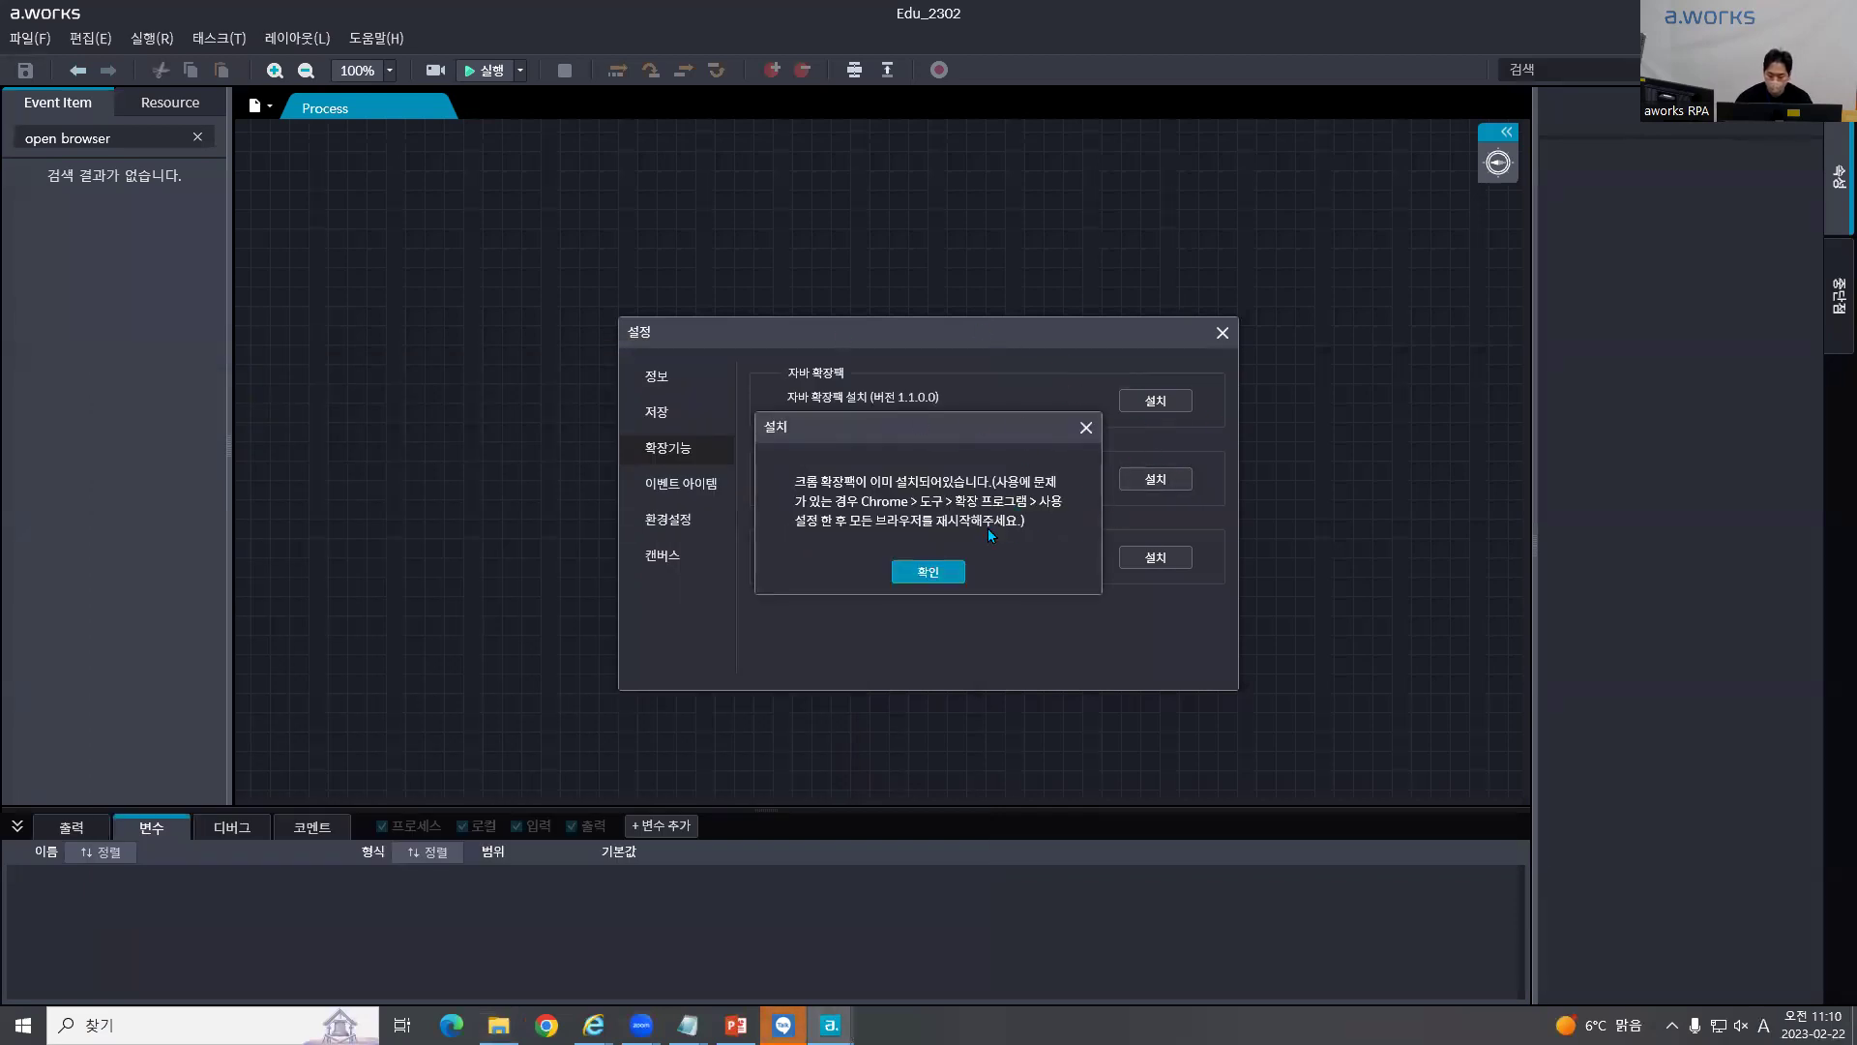
click(935, 575)
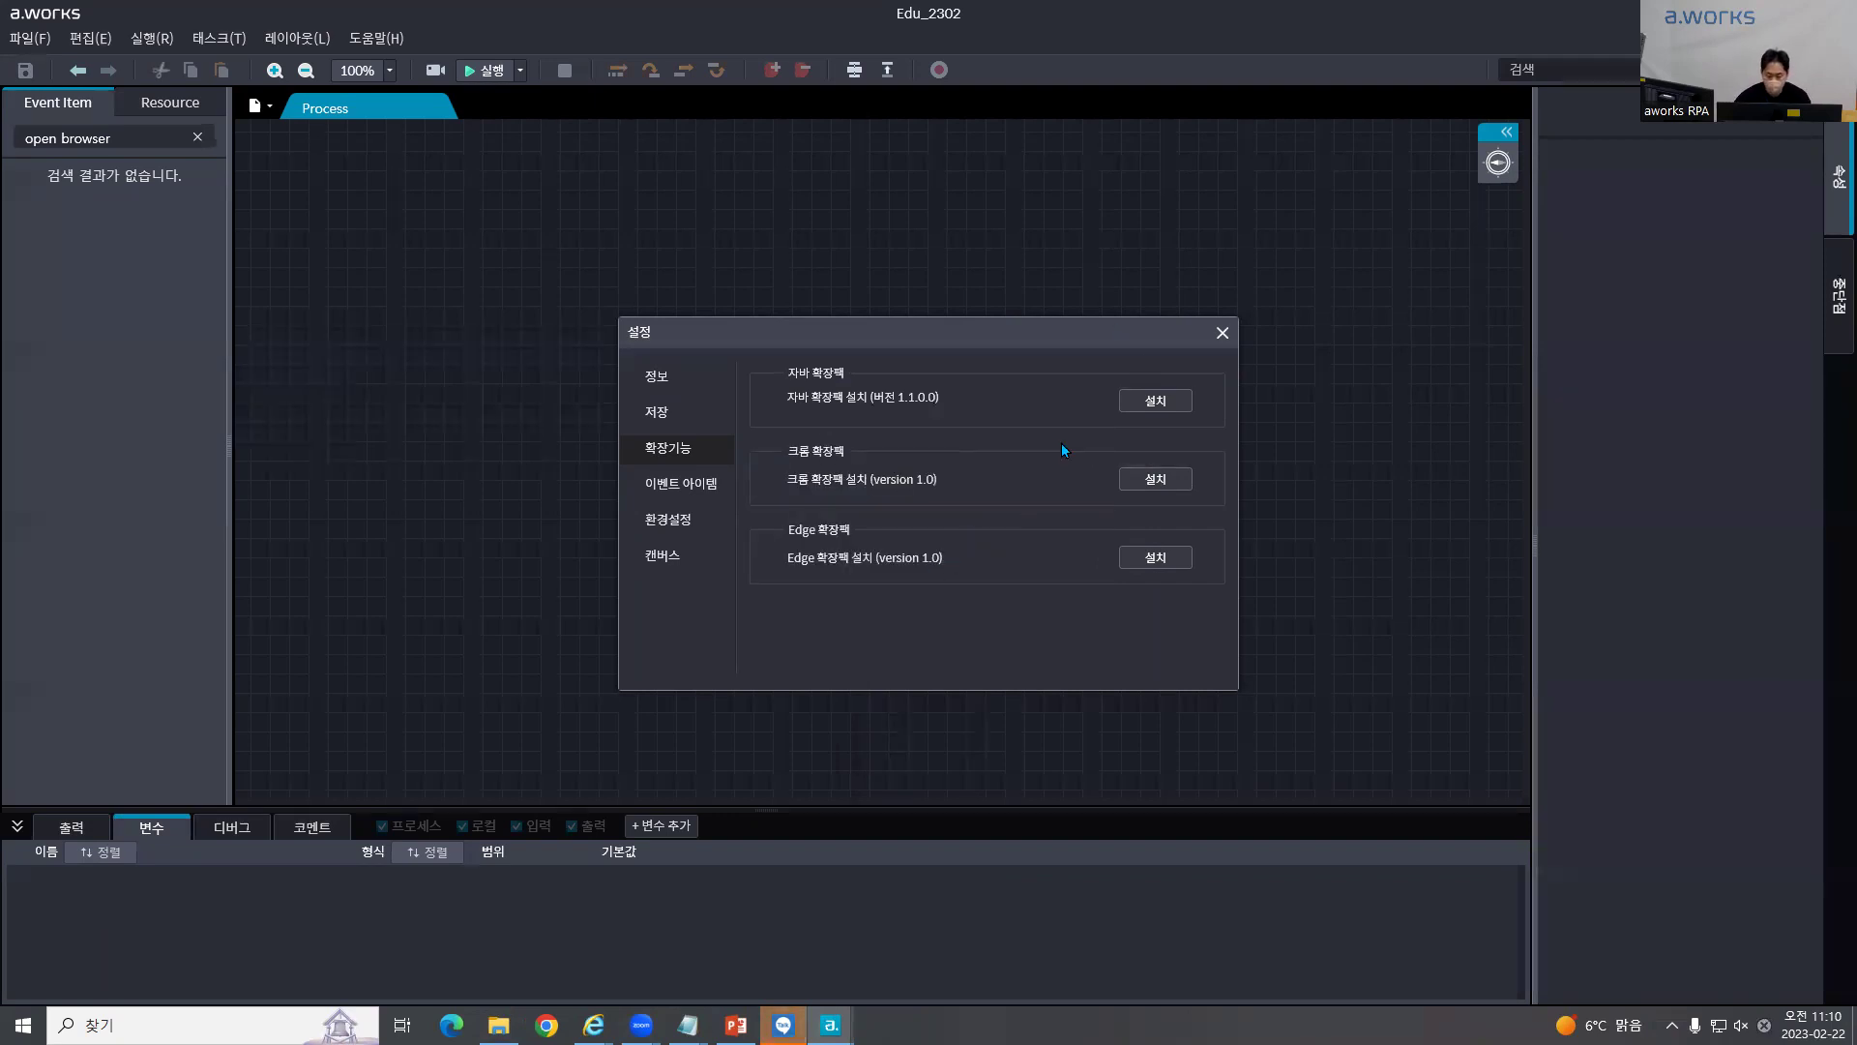
click(1222, 332)
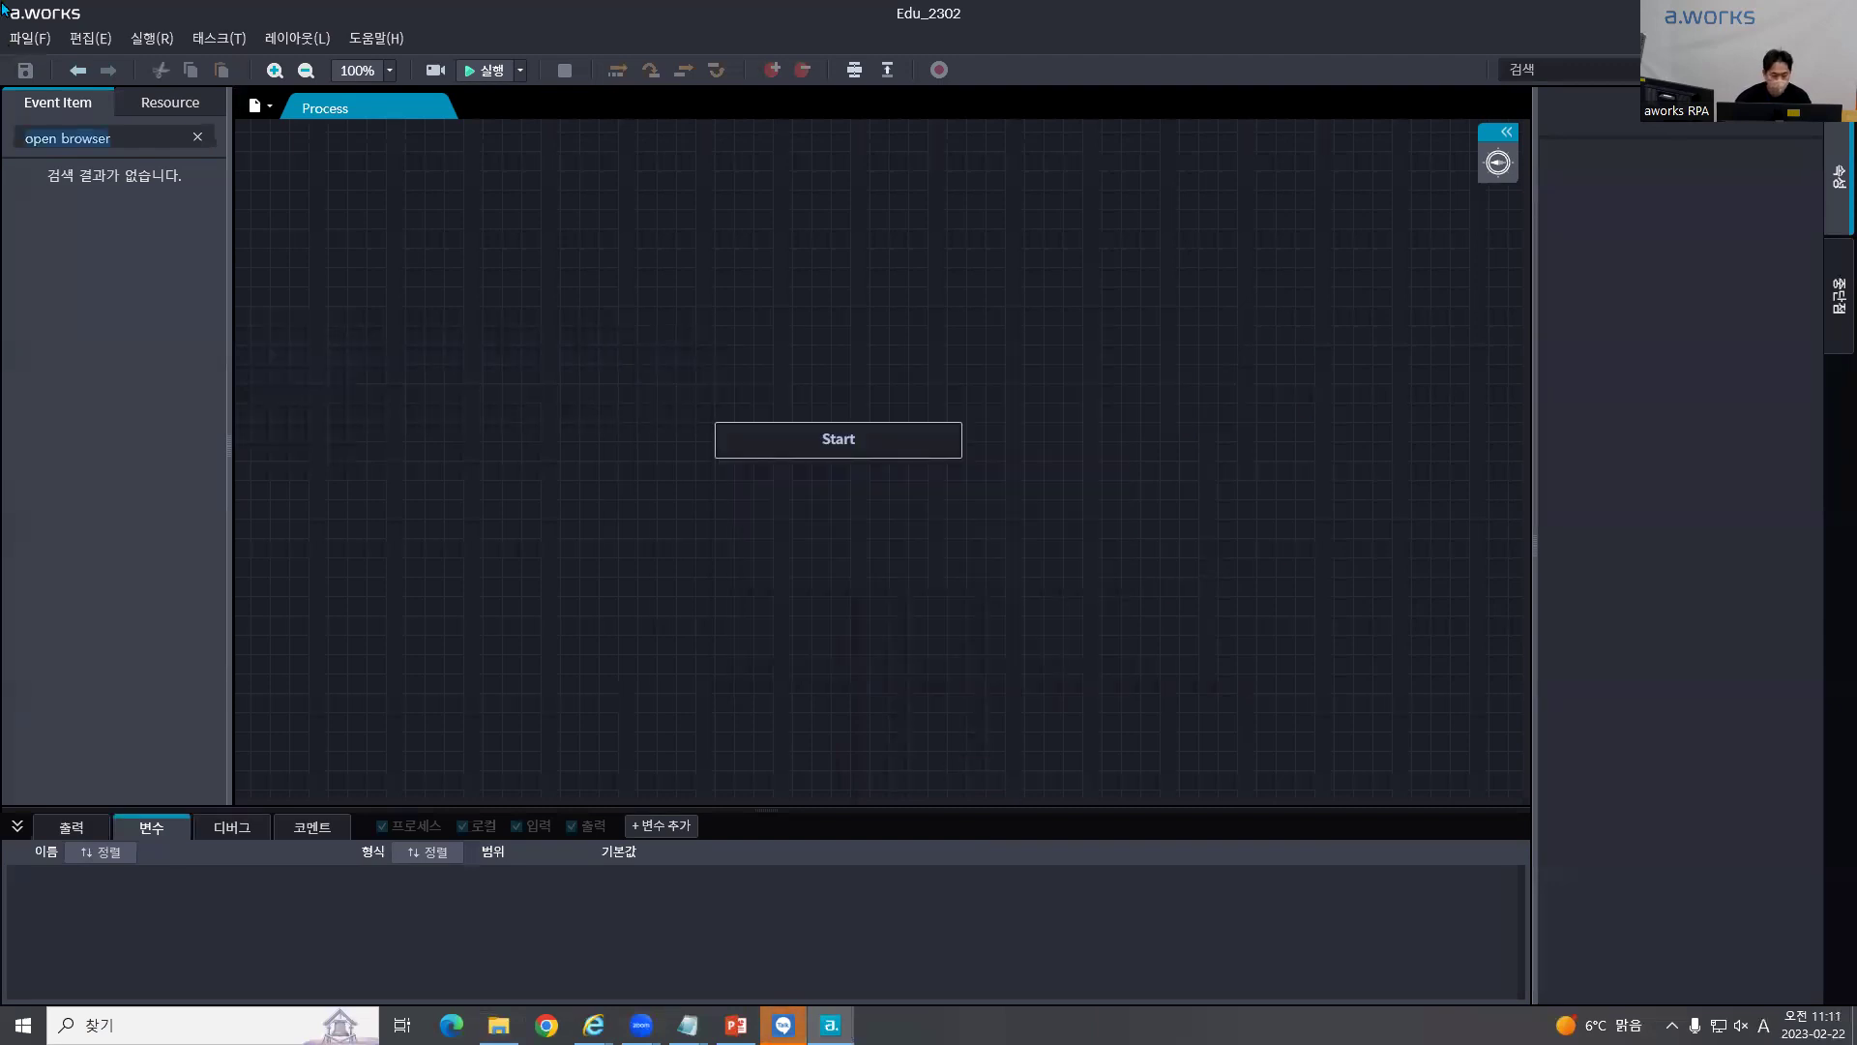
Step: Reopen the extension settings (확장기능) in a.works, request the Chrome extension pack installation again, and dismiss the notice
click(30, 37)
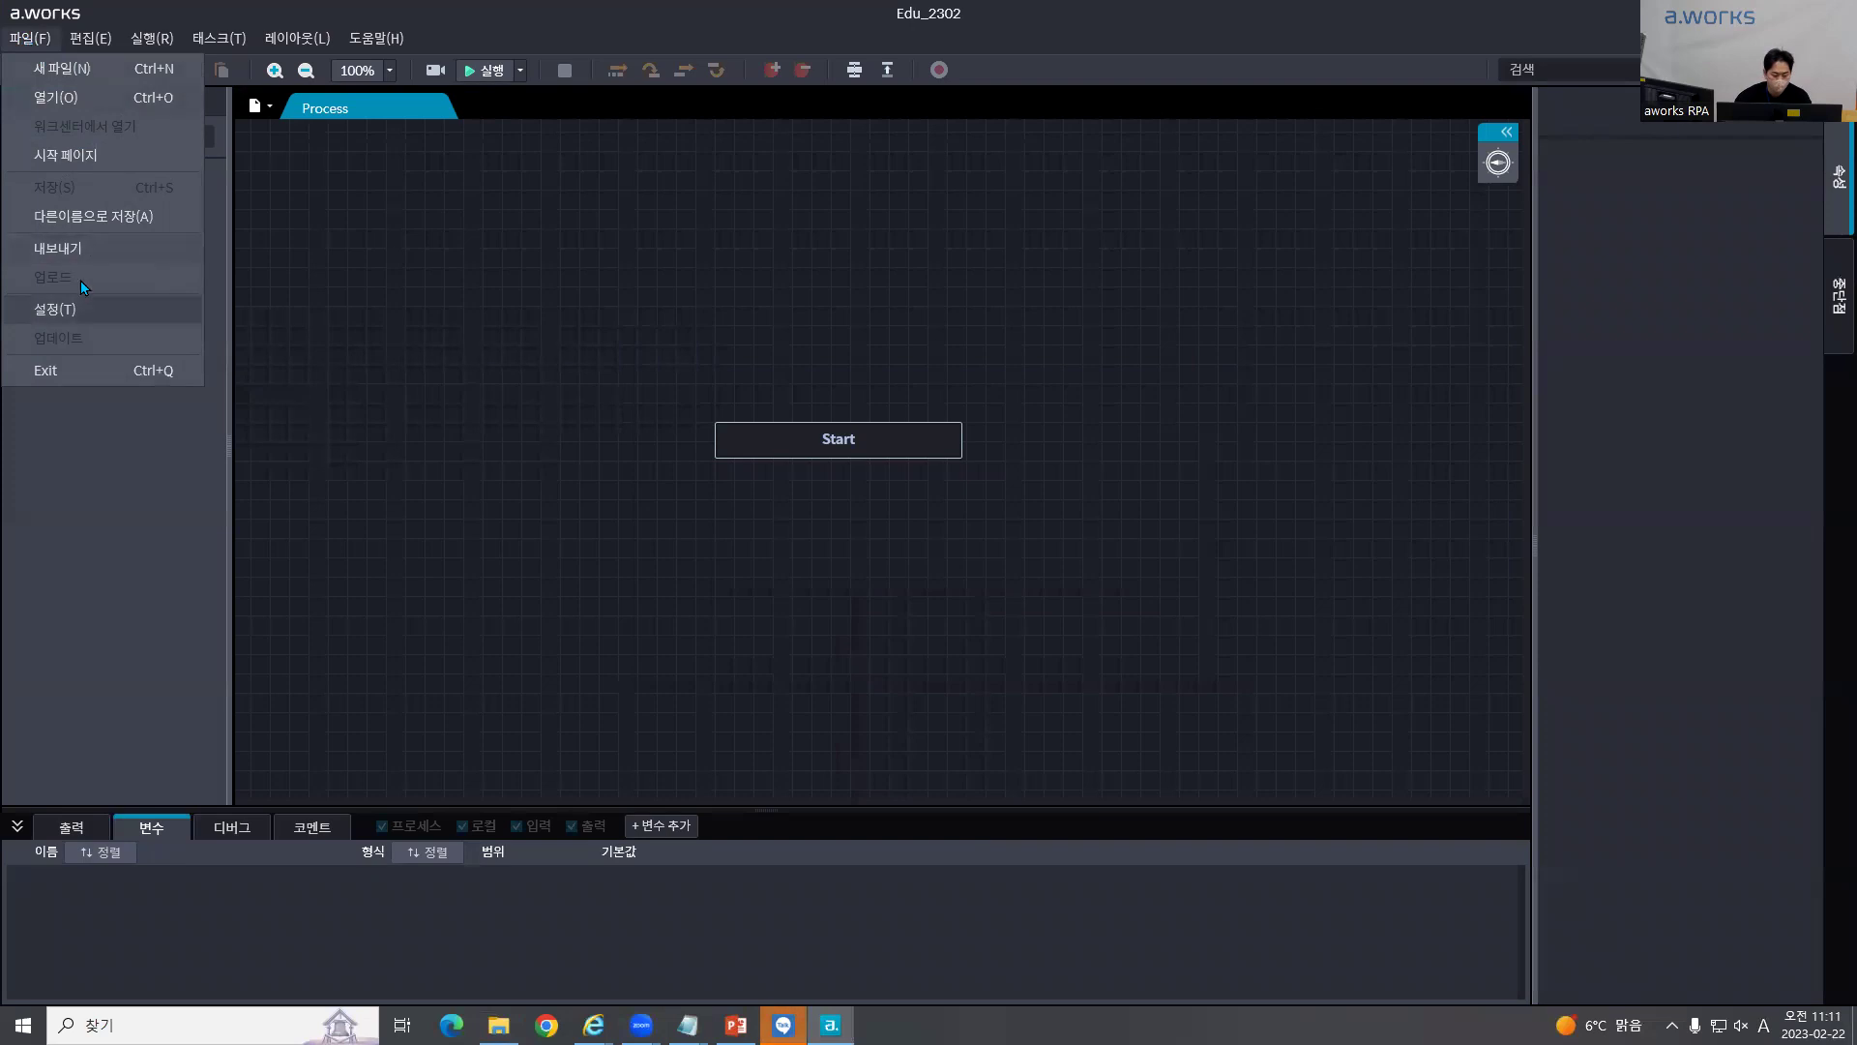
click(92, 309)
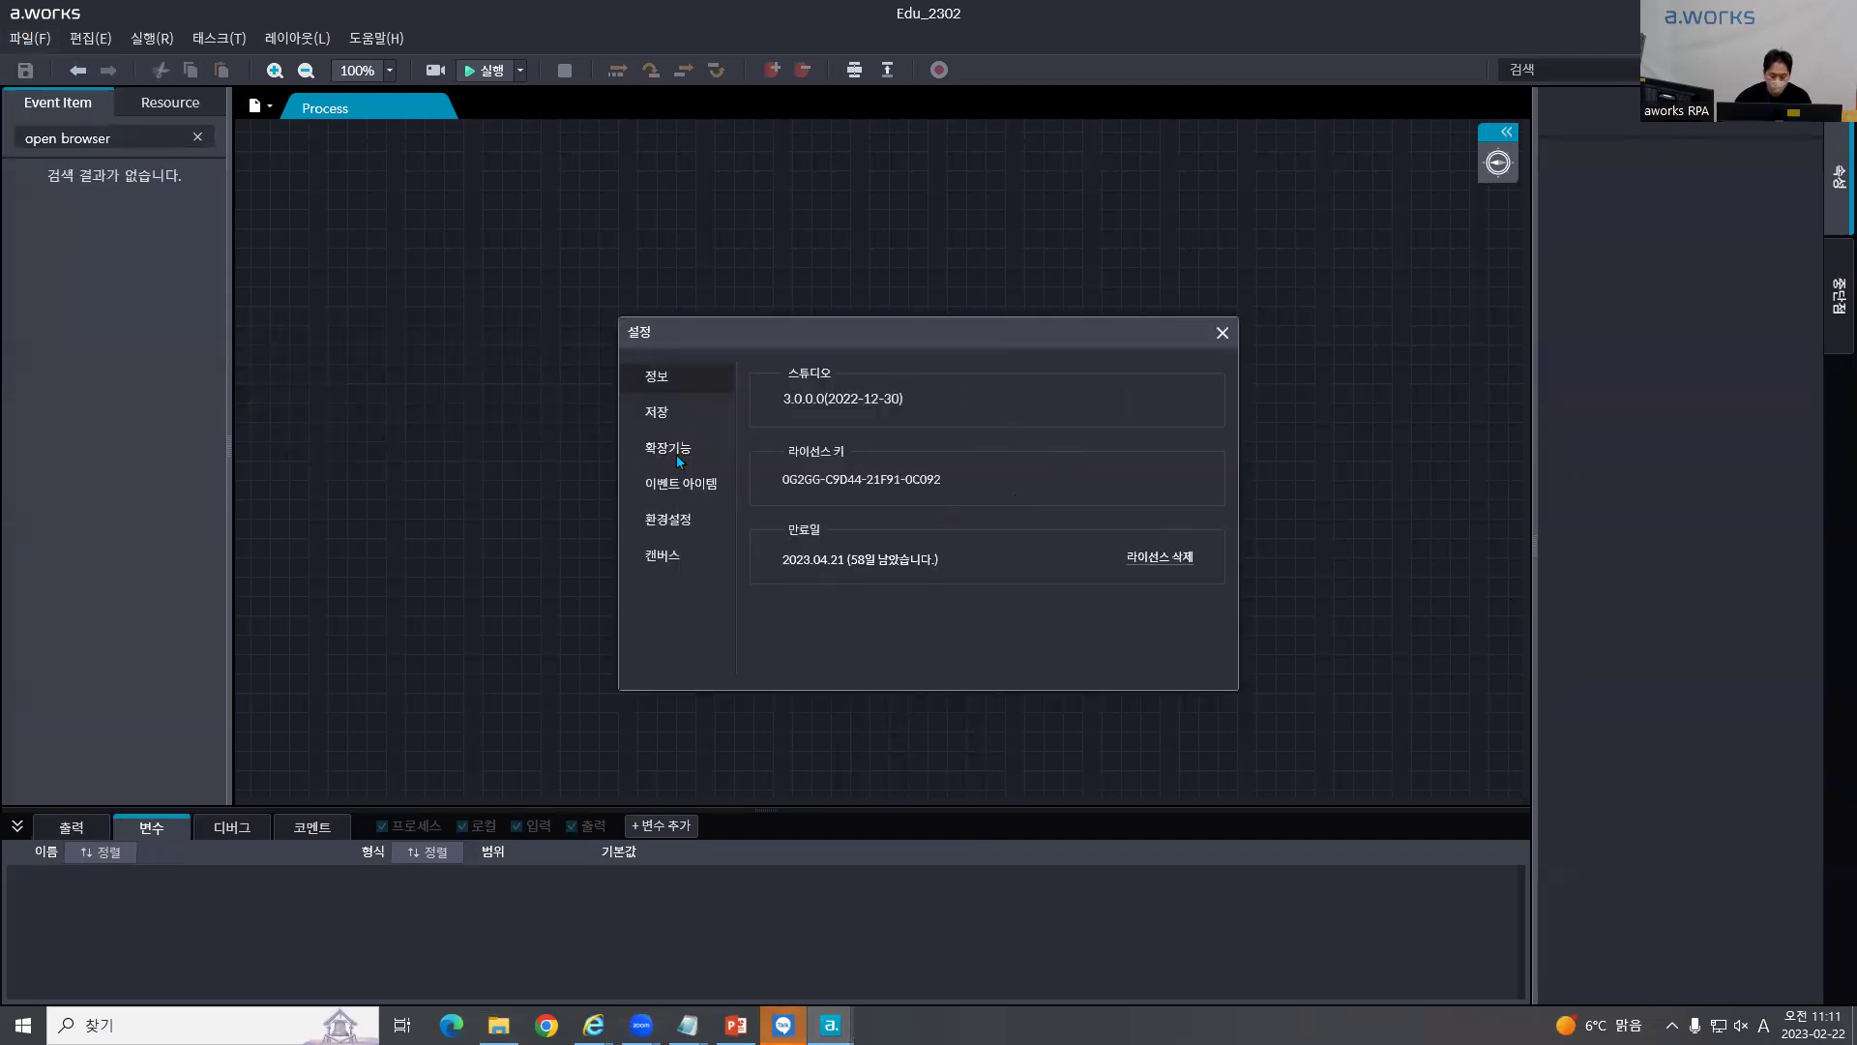
click(676, 452)
click(1157, 480)
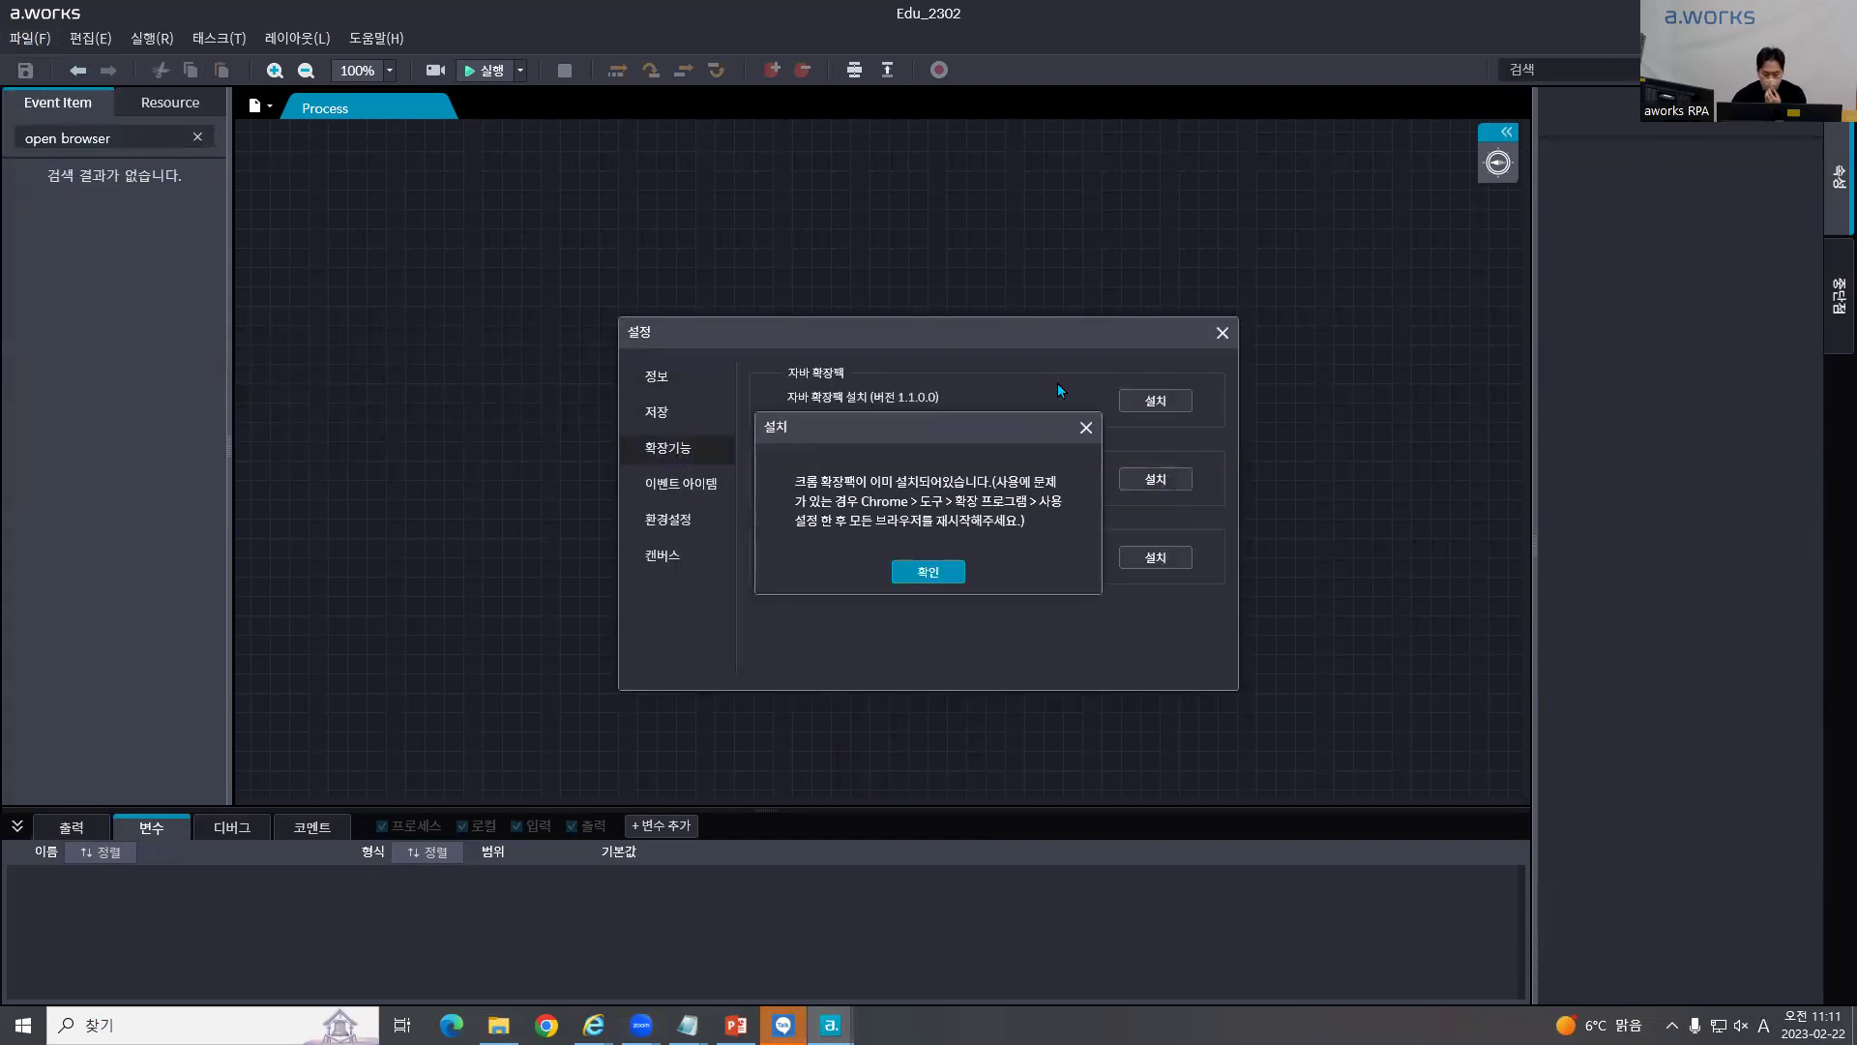
click(927, 571)
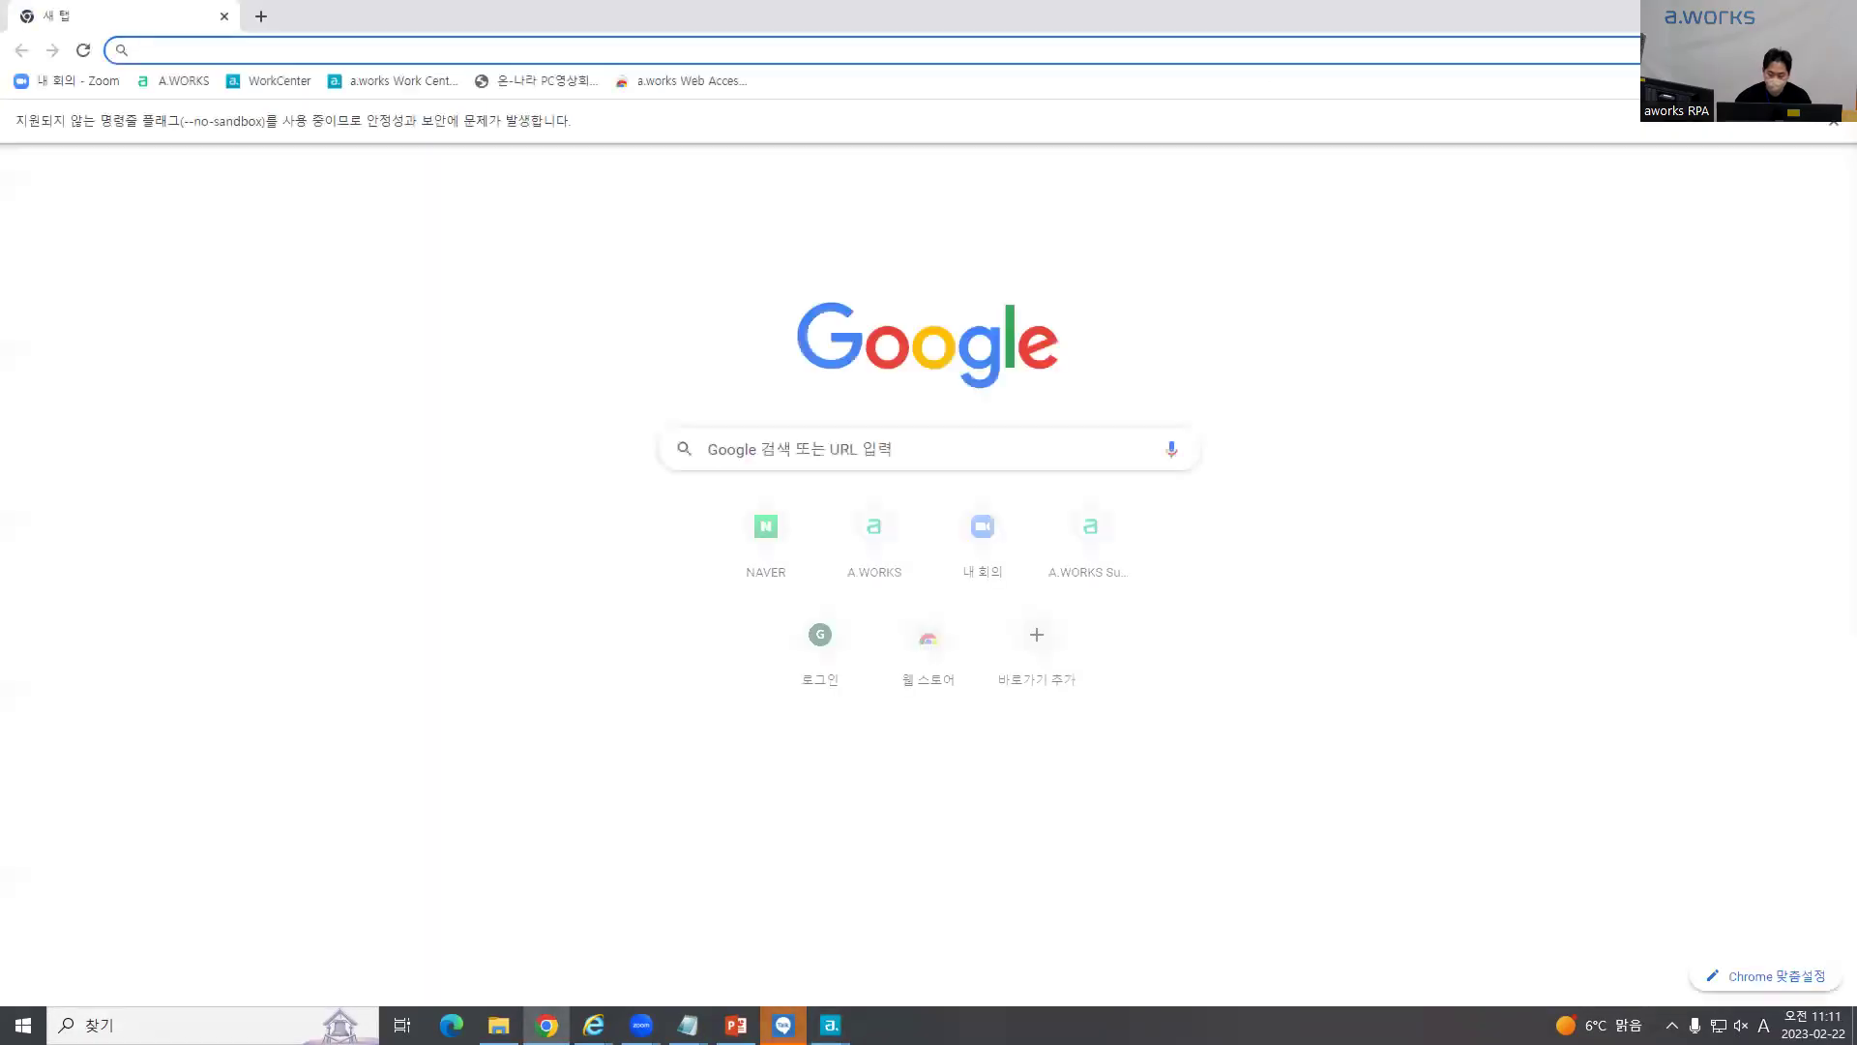
Step: Close Chrome, try installing the Edge extension pack (Edge 확장팩) in the a.works settings, and dismiss the message
click(1835, 14)
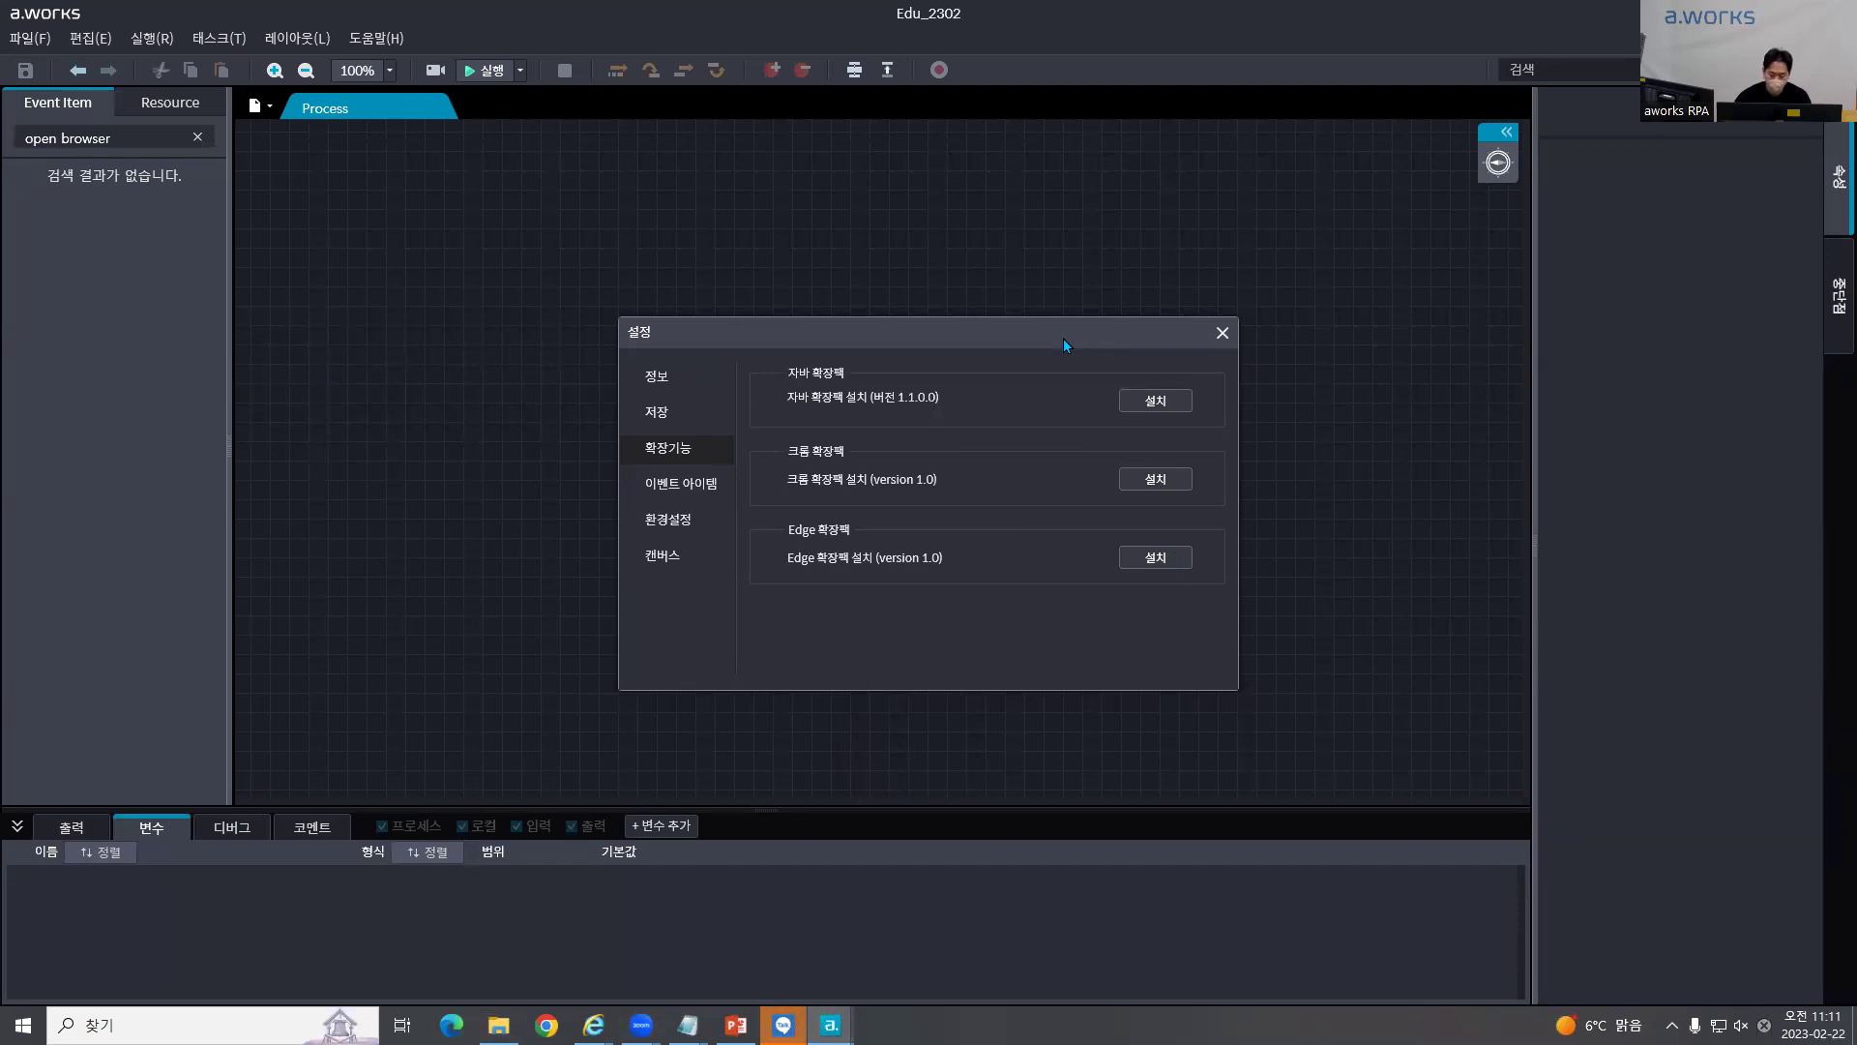
click(1163, 559)
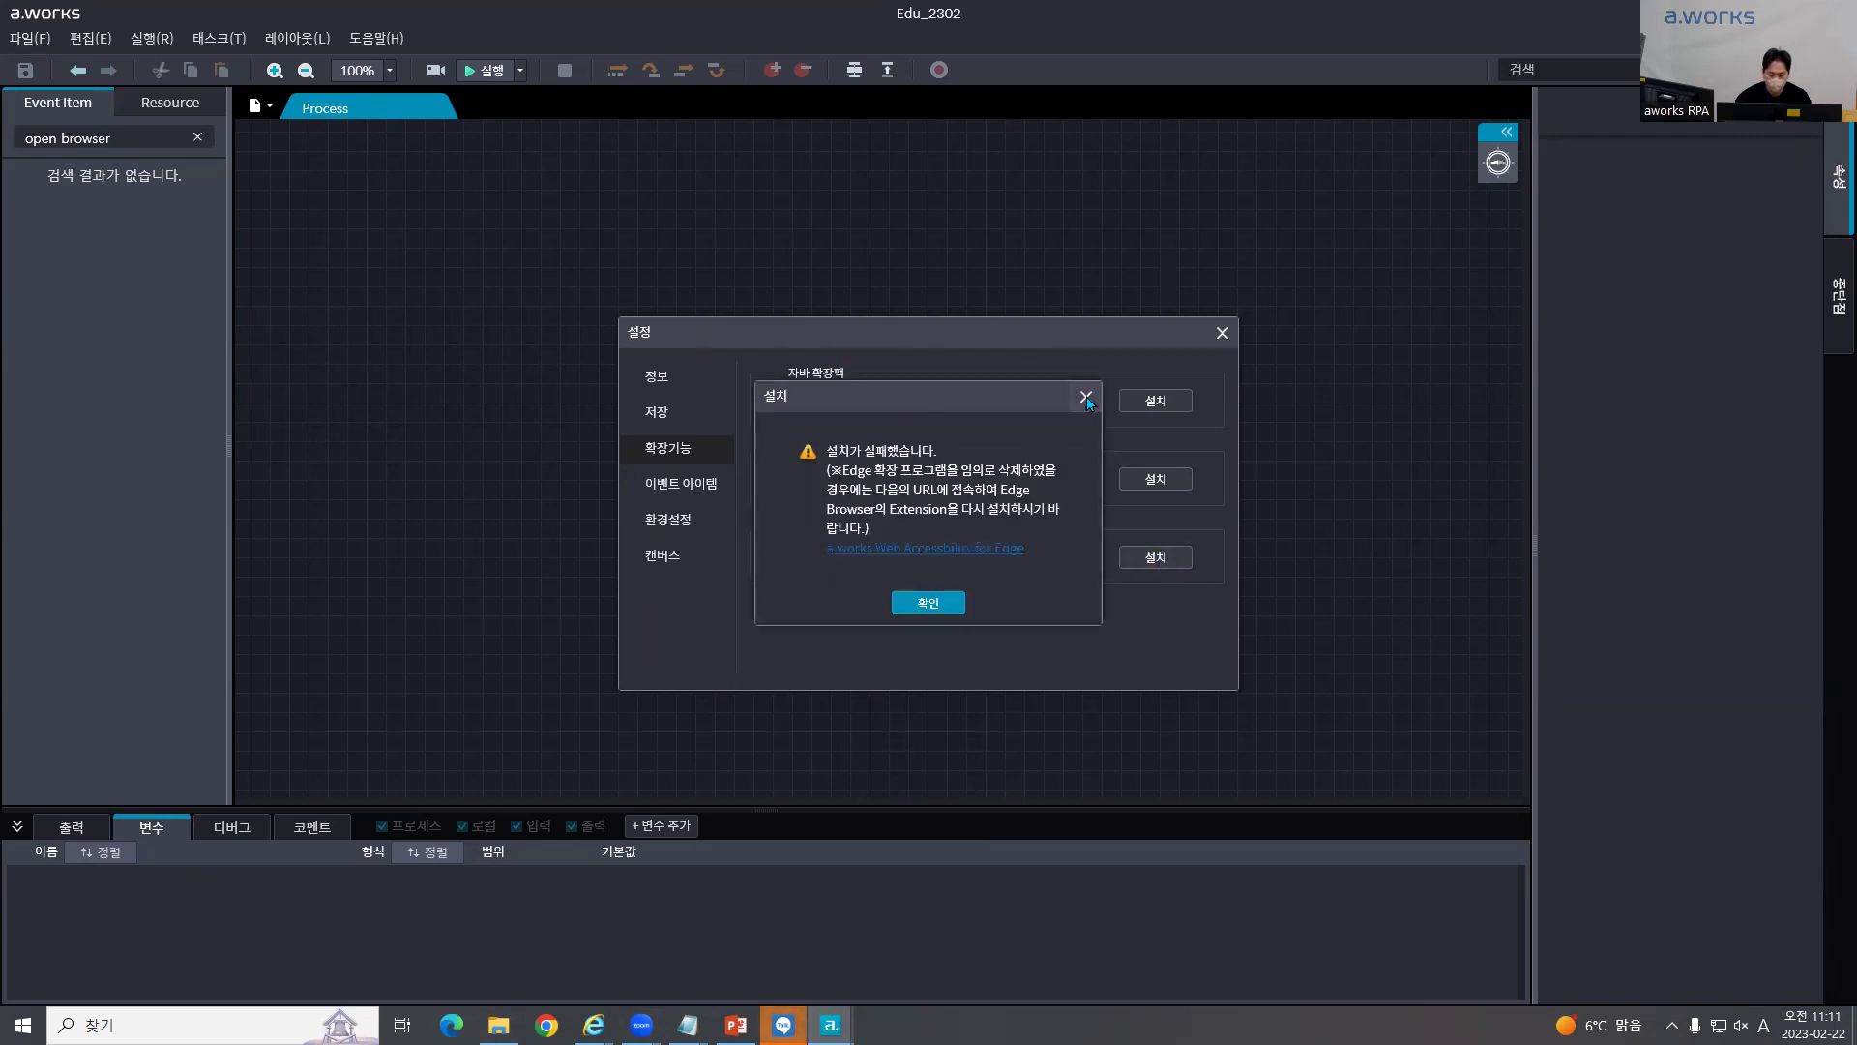
click(1073, 400)
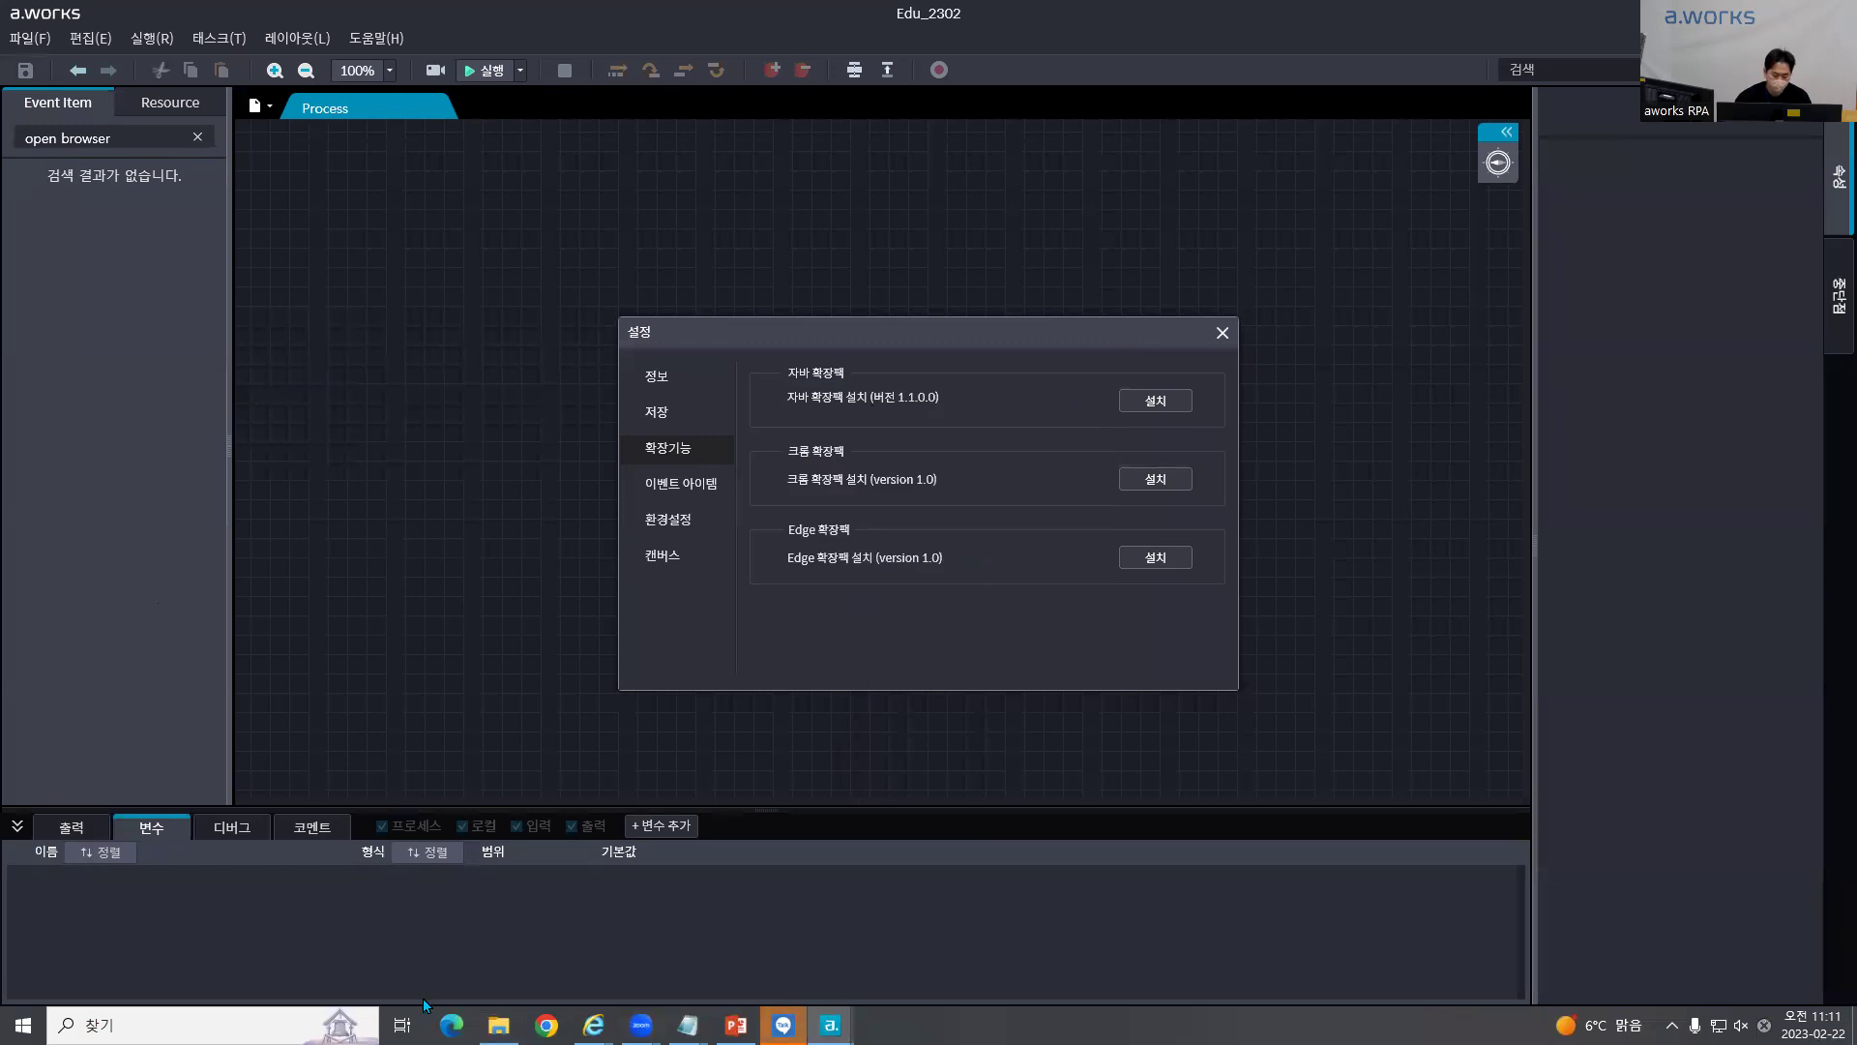
Step: Open Edge's extension management page and turn off developer mode (개발자 모드)
click(451, 1026)
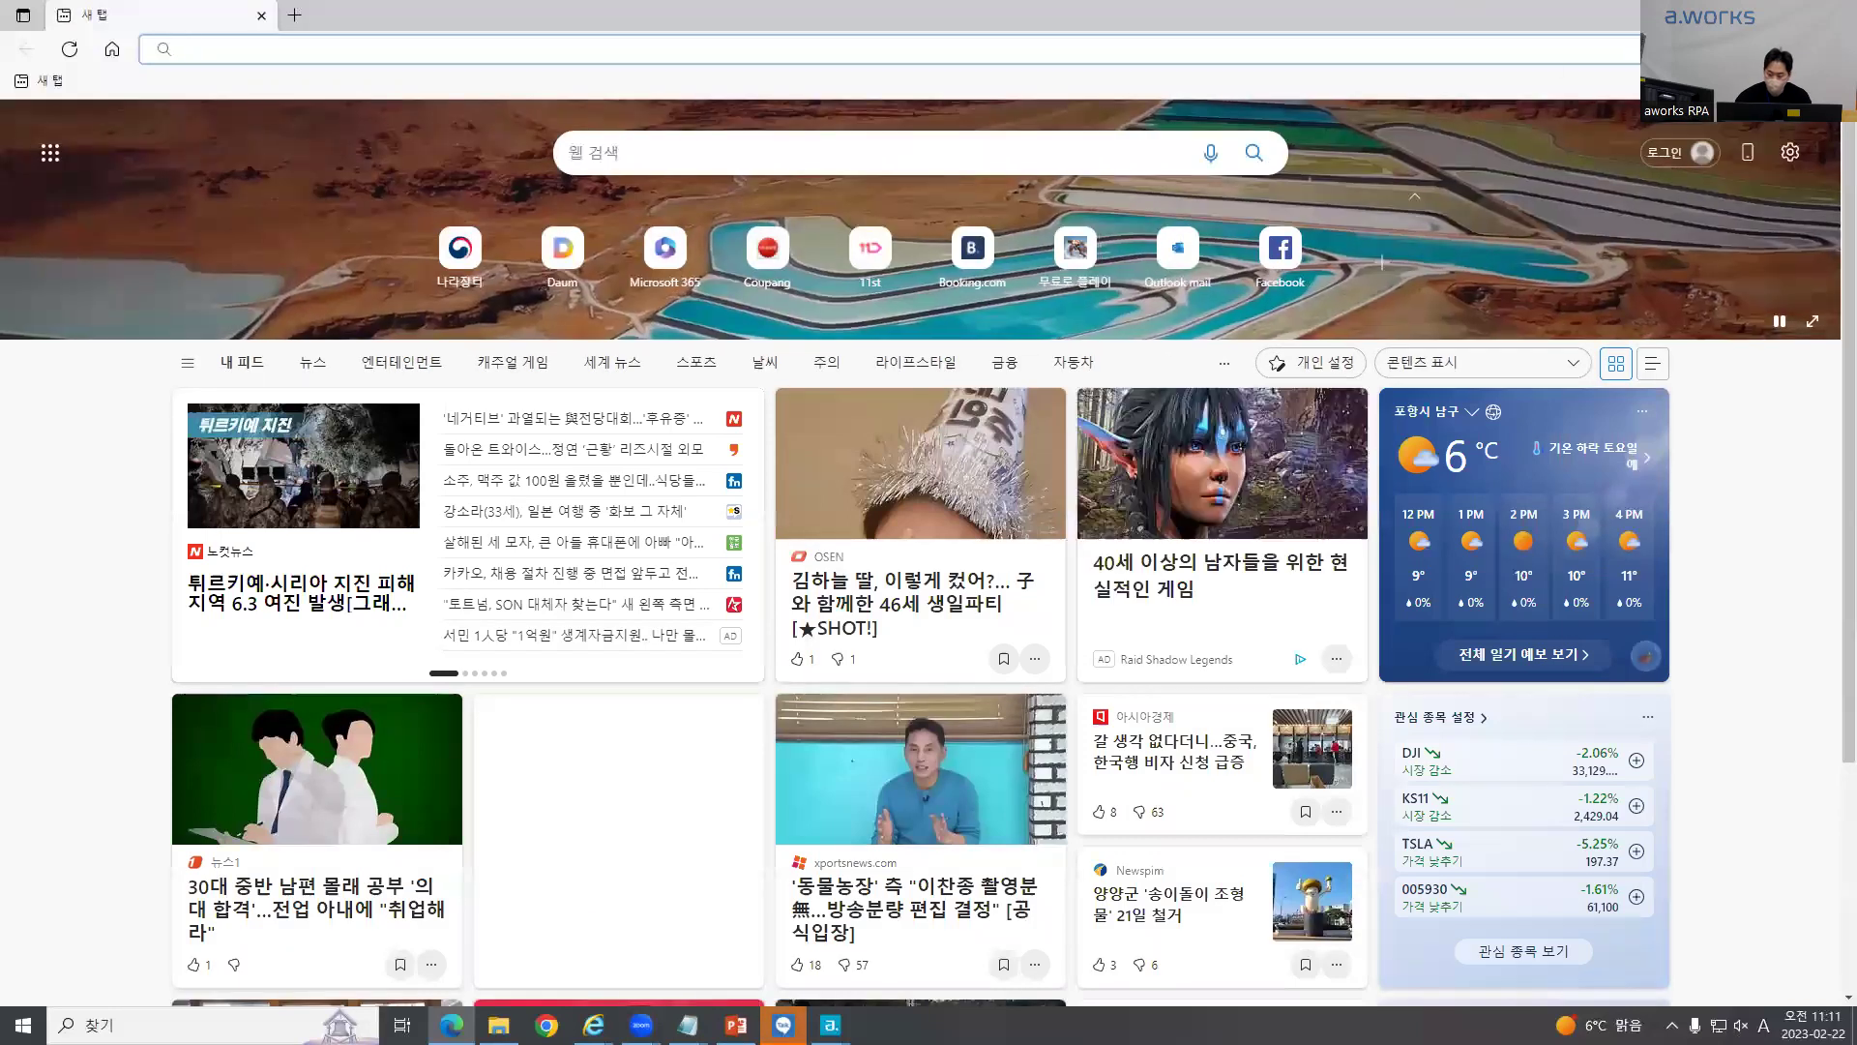
click(1835, 50)
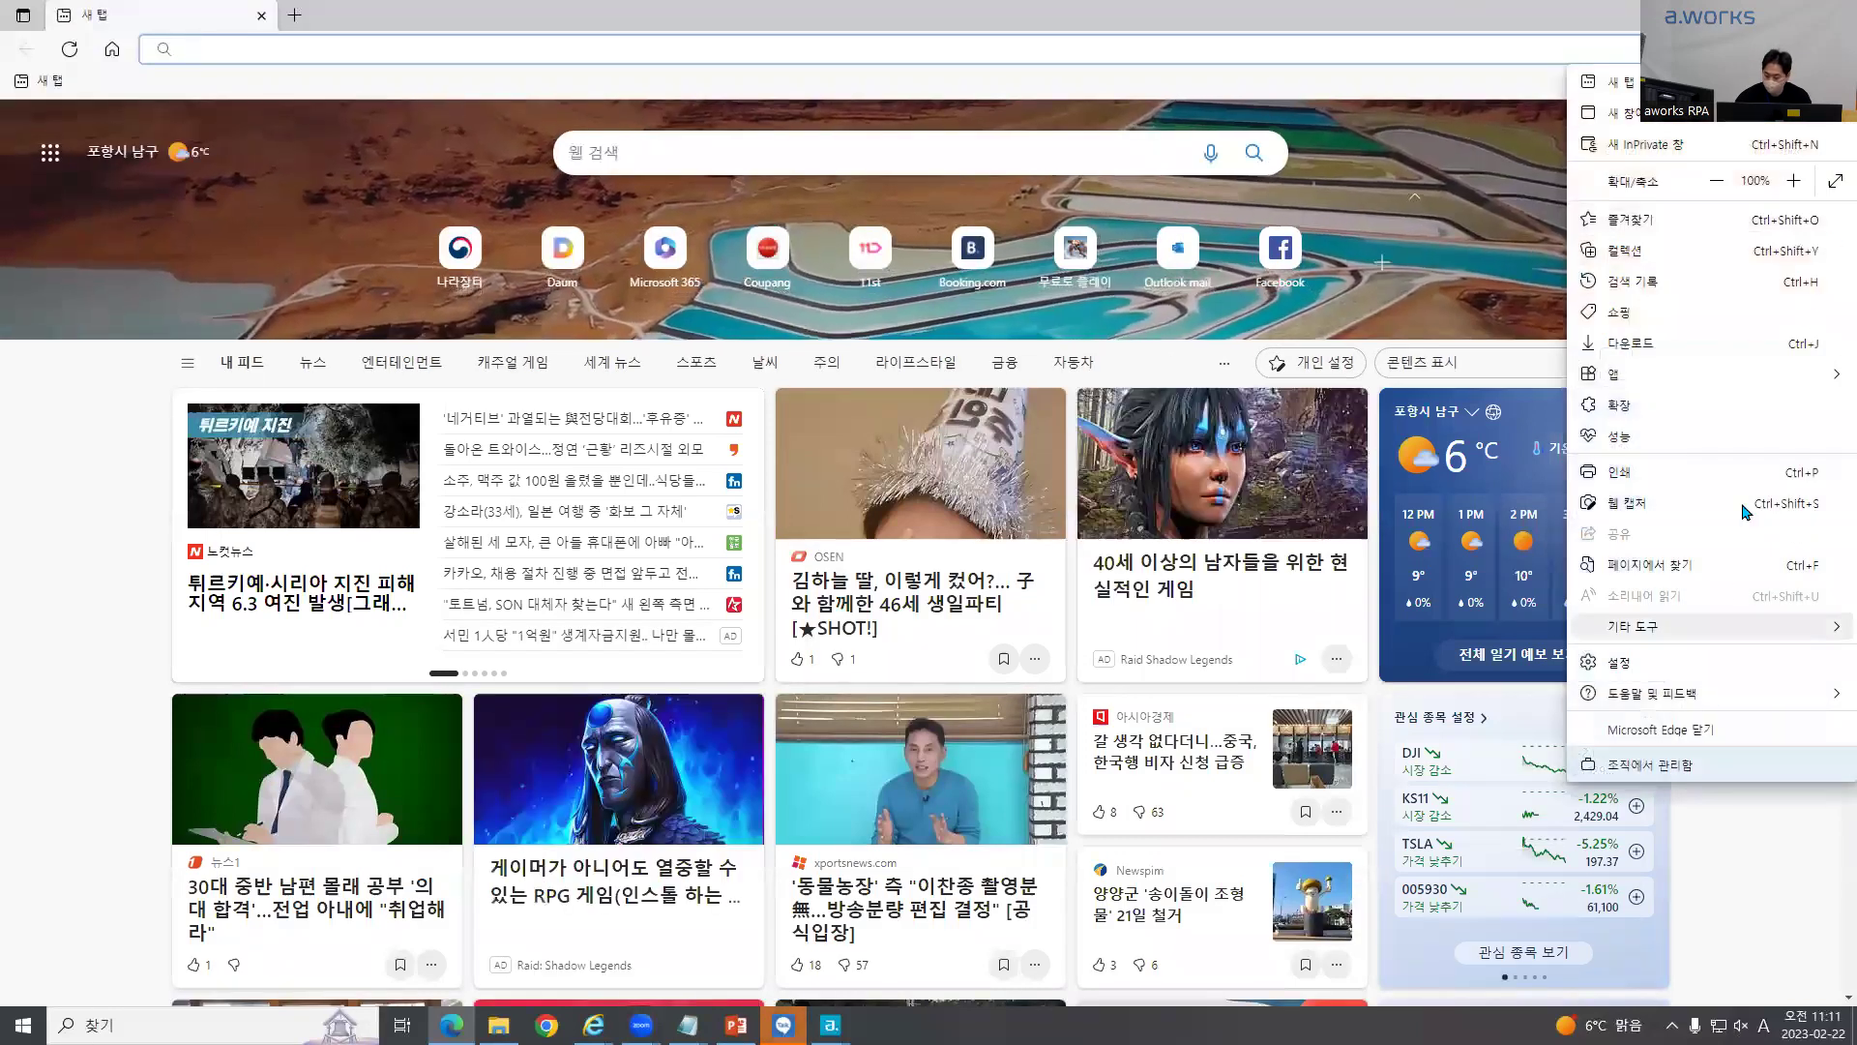
click(1707, 400)
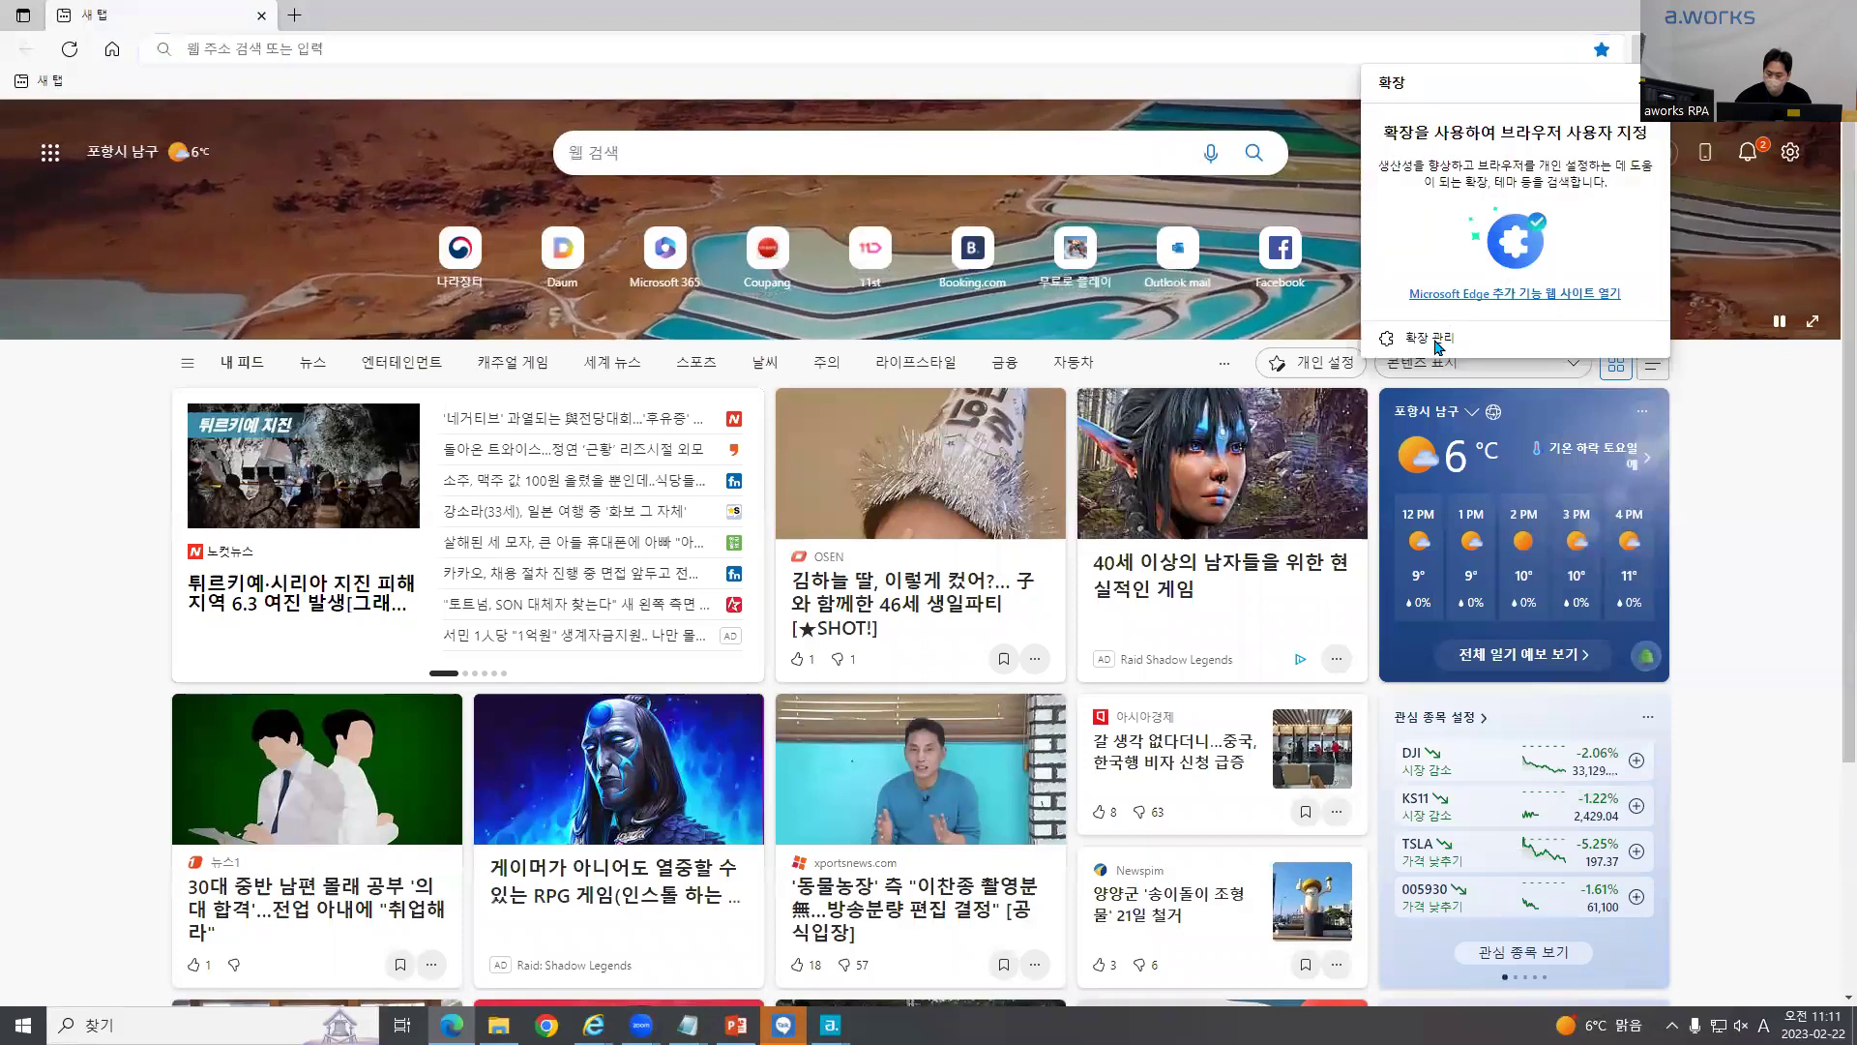
click(1431, 337)
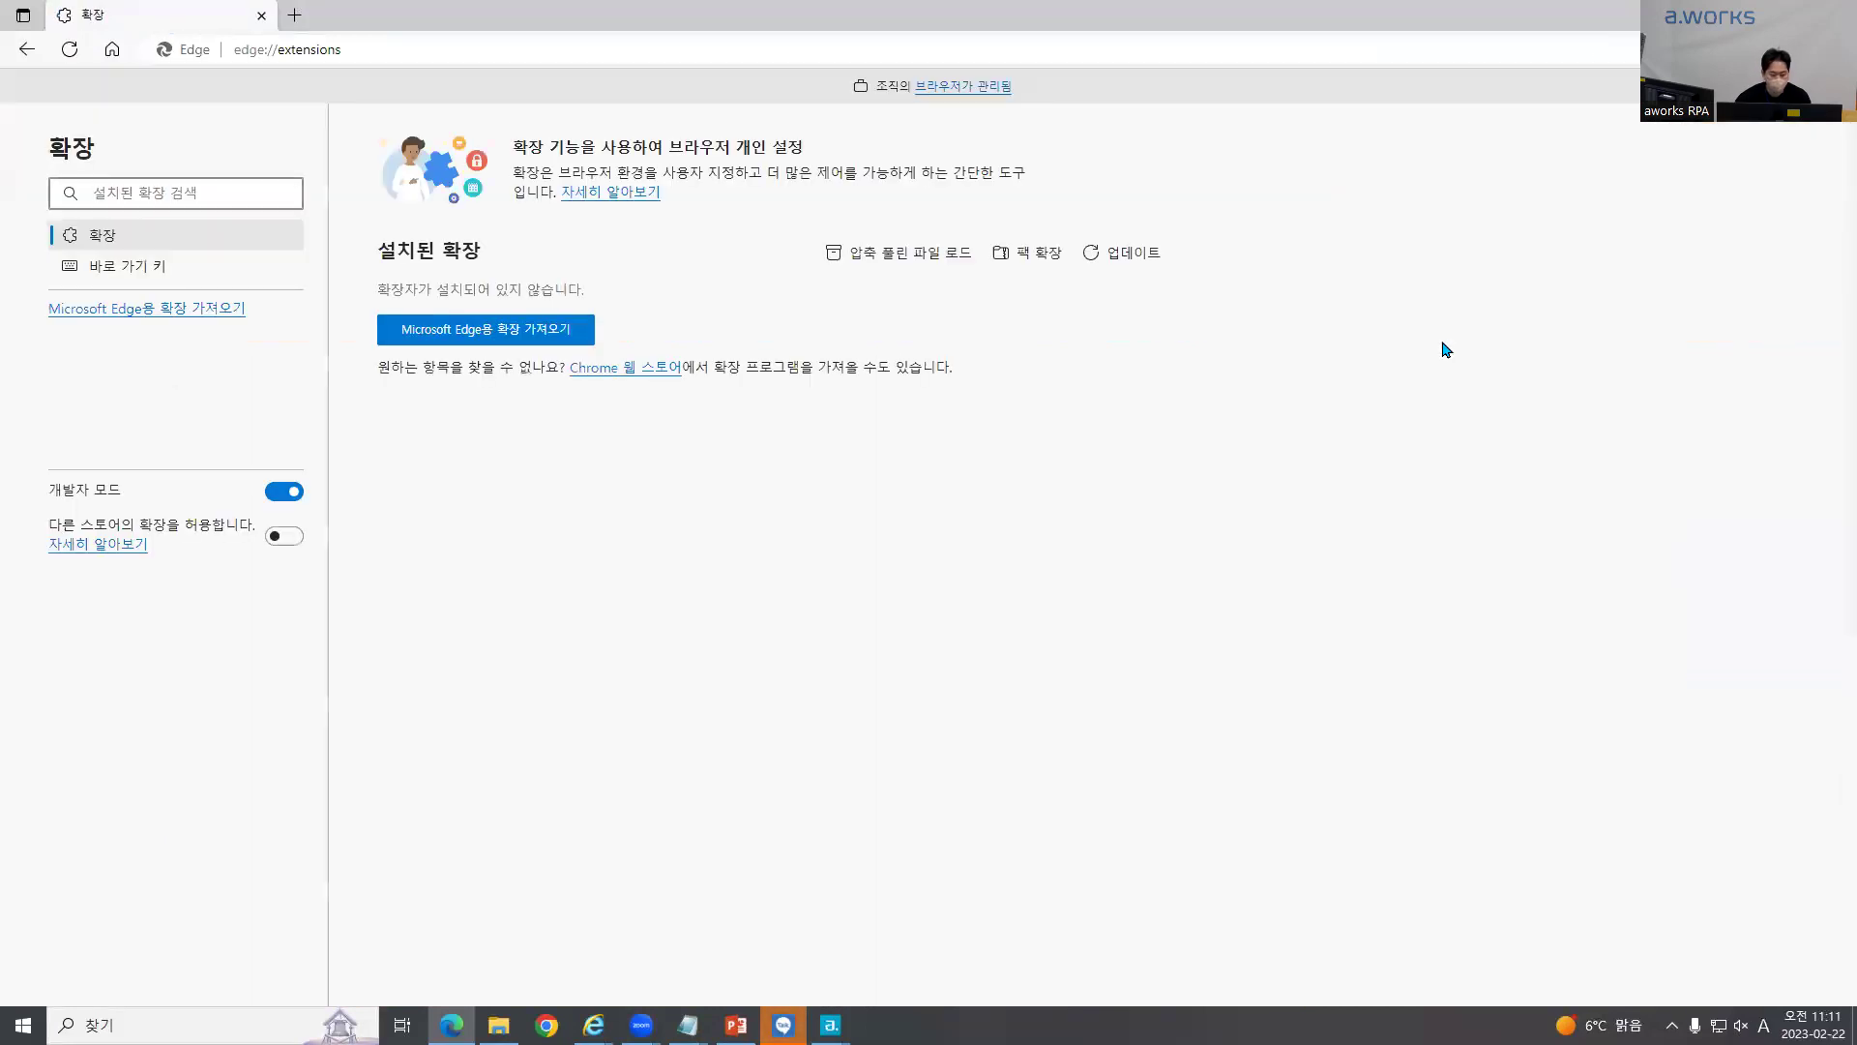
click(283, 492)
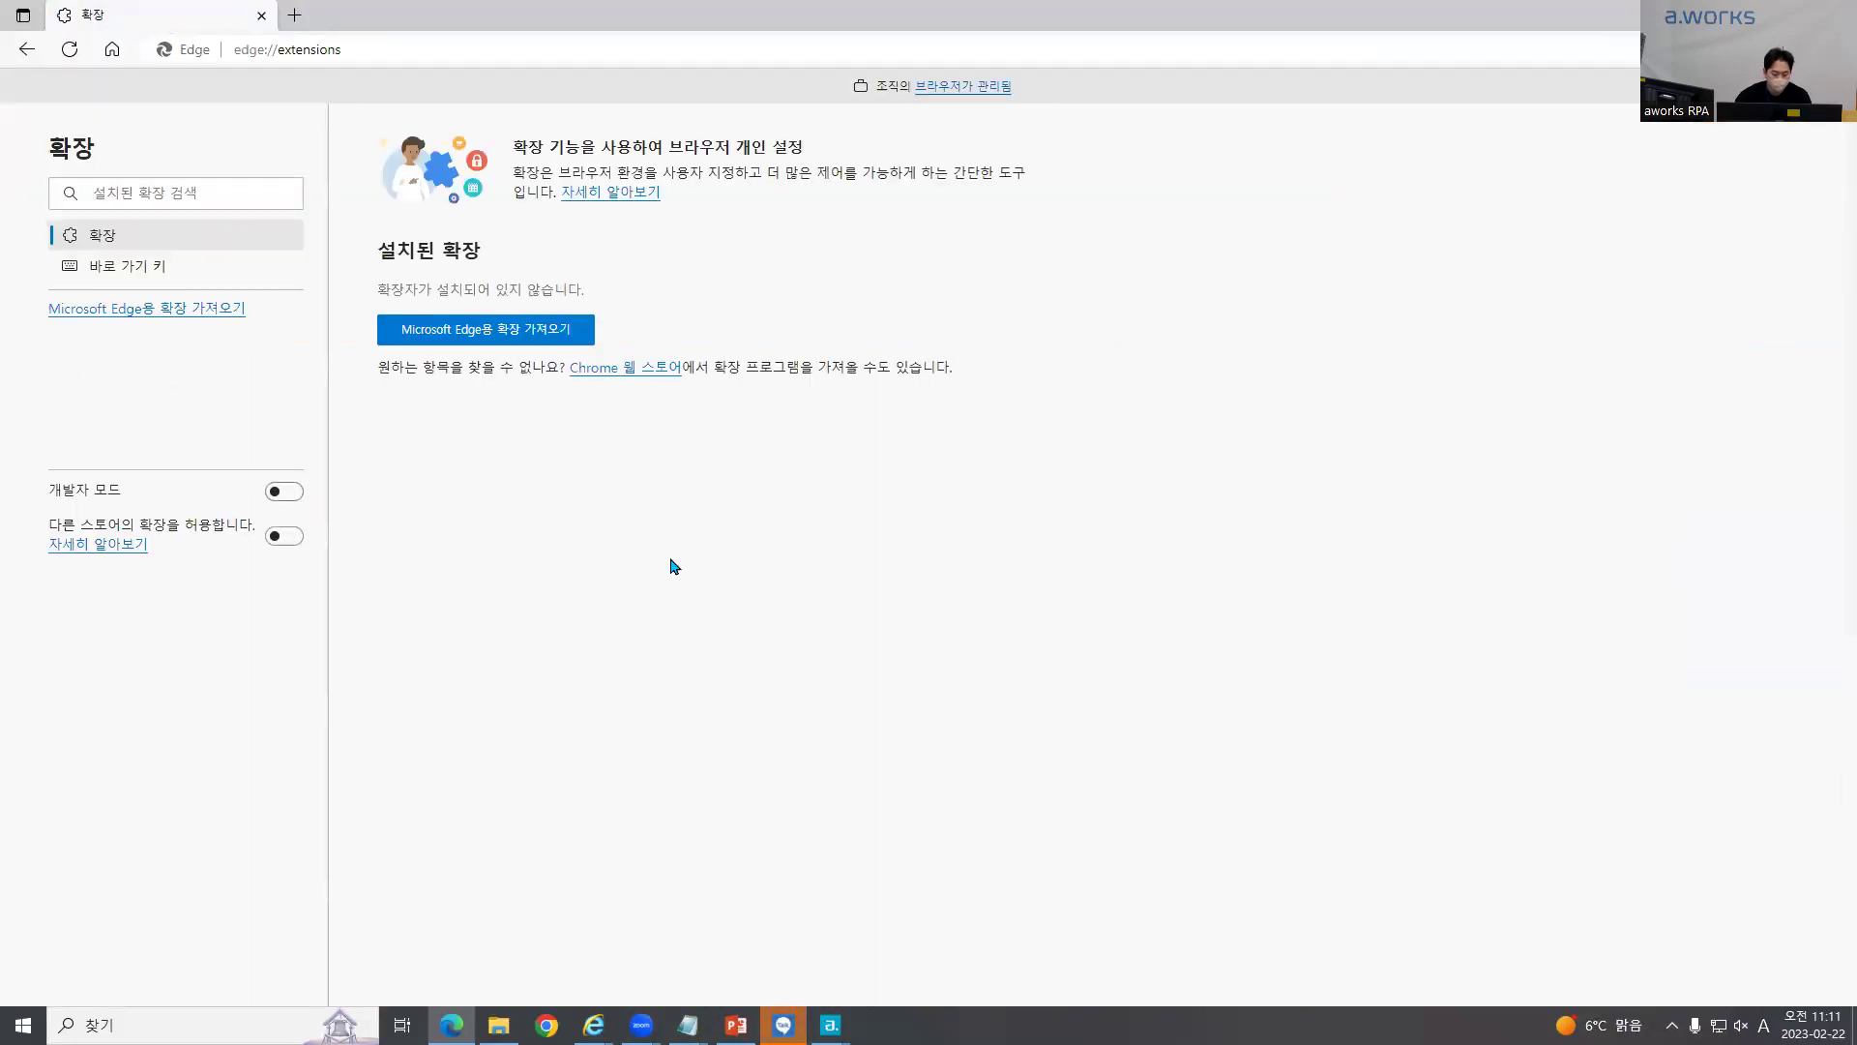
Step: Open the EdgeChromiumPlugin folder inside aworks_studio beside the Edge extensions page and select aworks_edge_chromium_extension.crx
click(499, 1025)
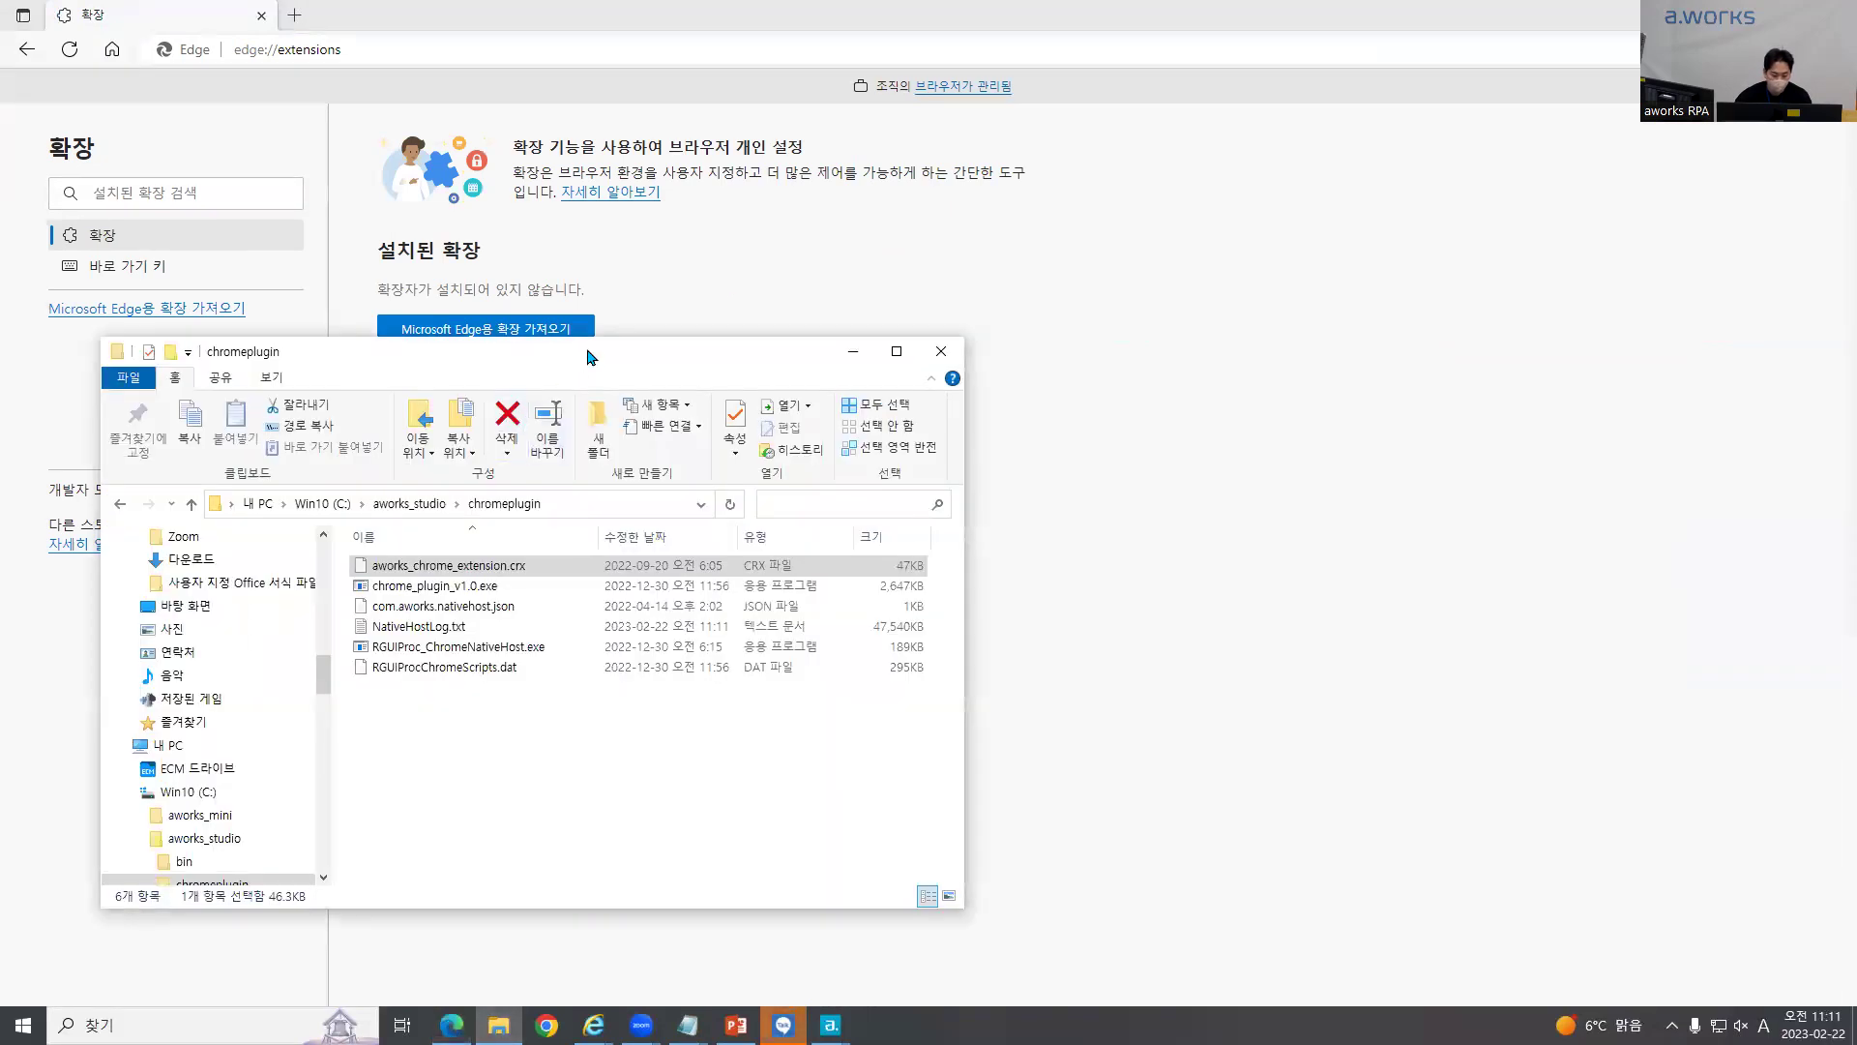
drag(590, 351, 1224, 243)
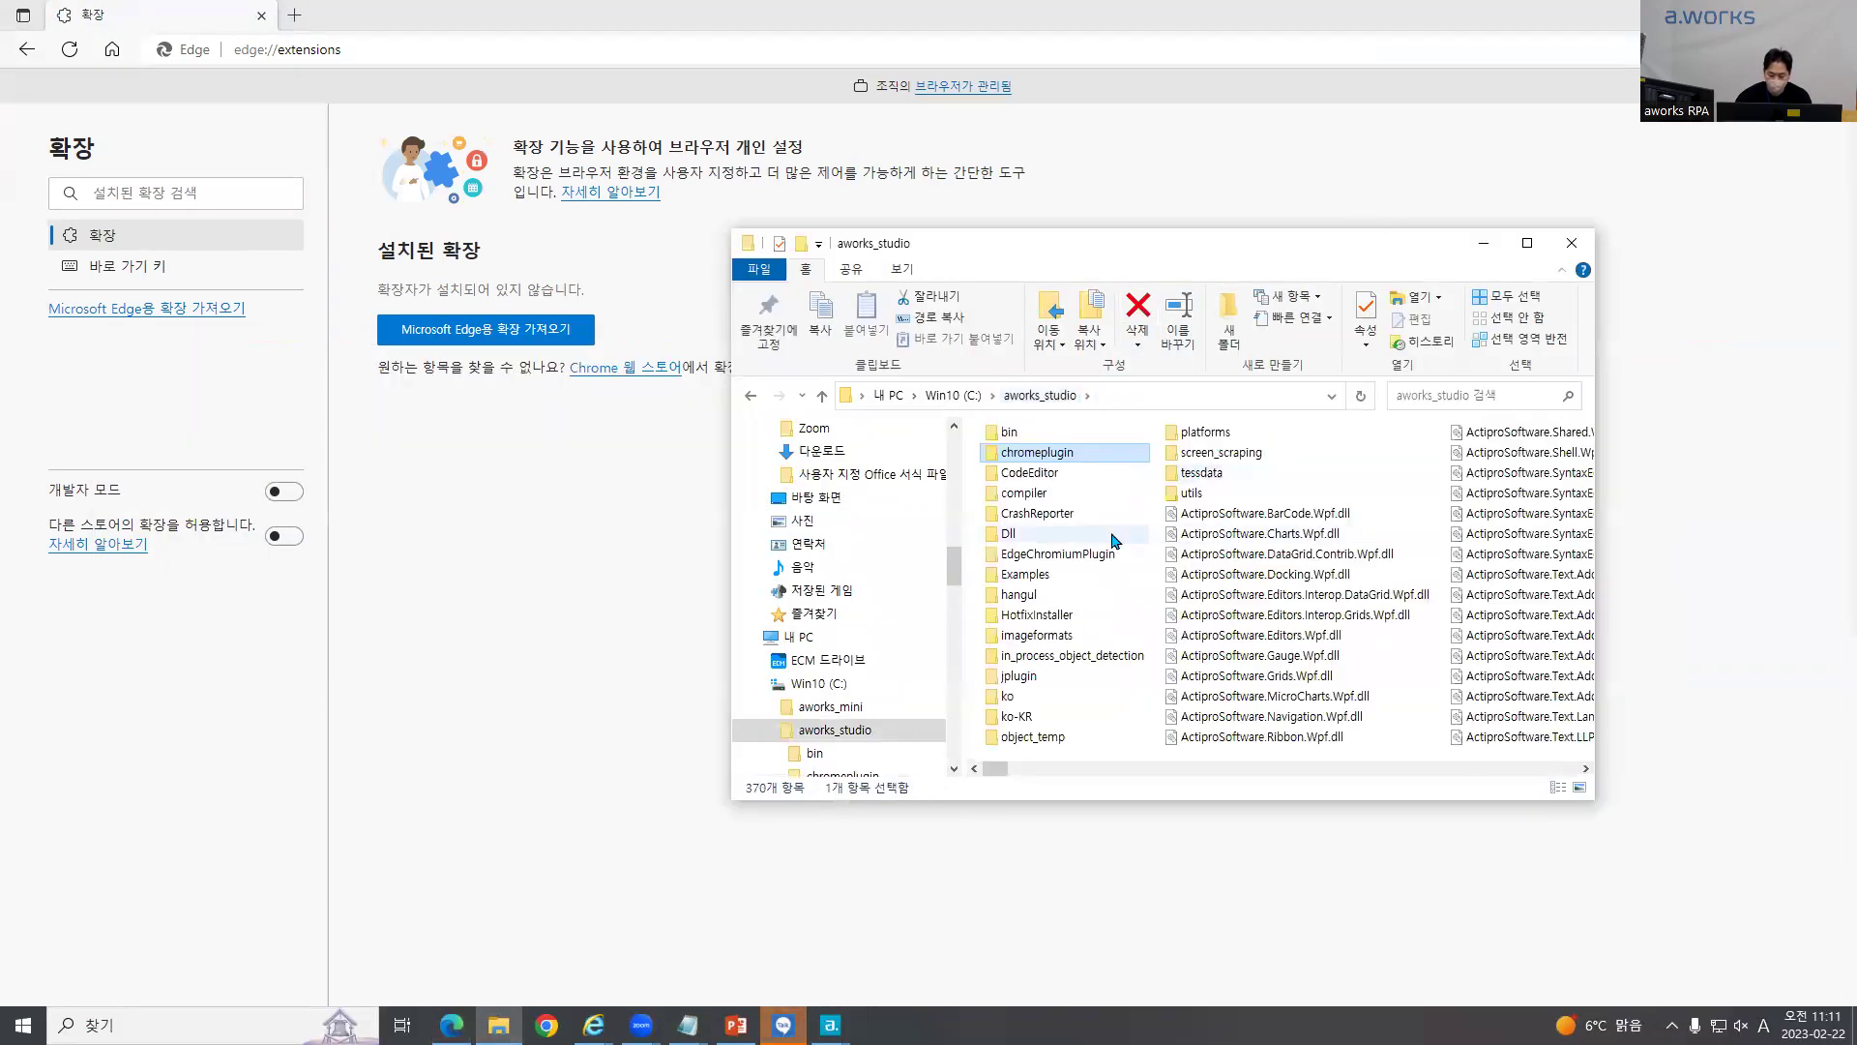
click(1108, 555)
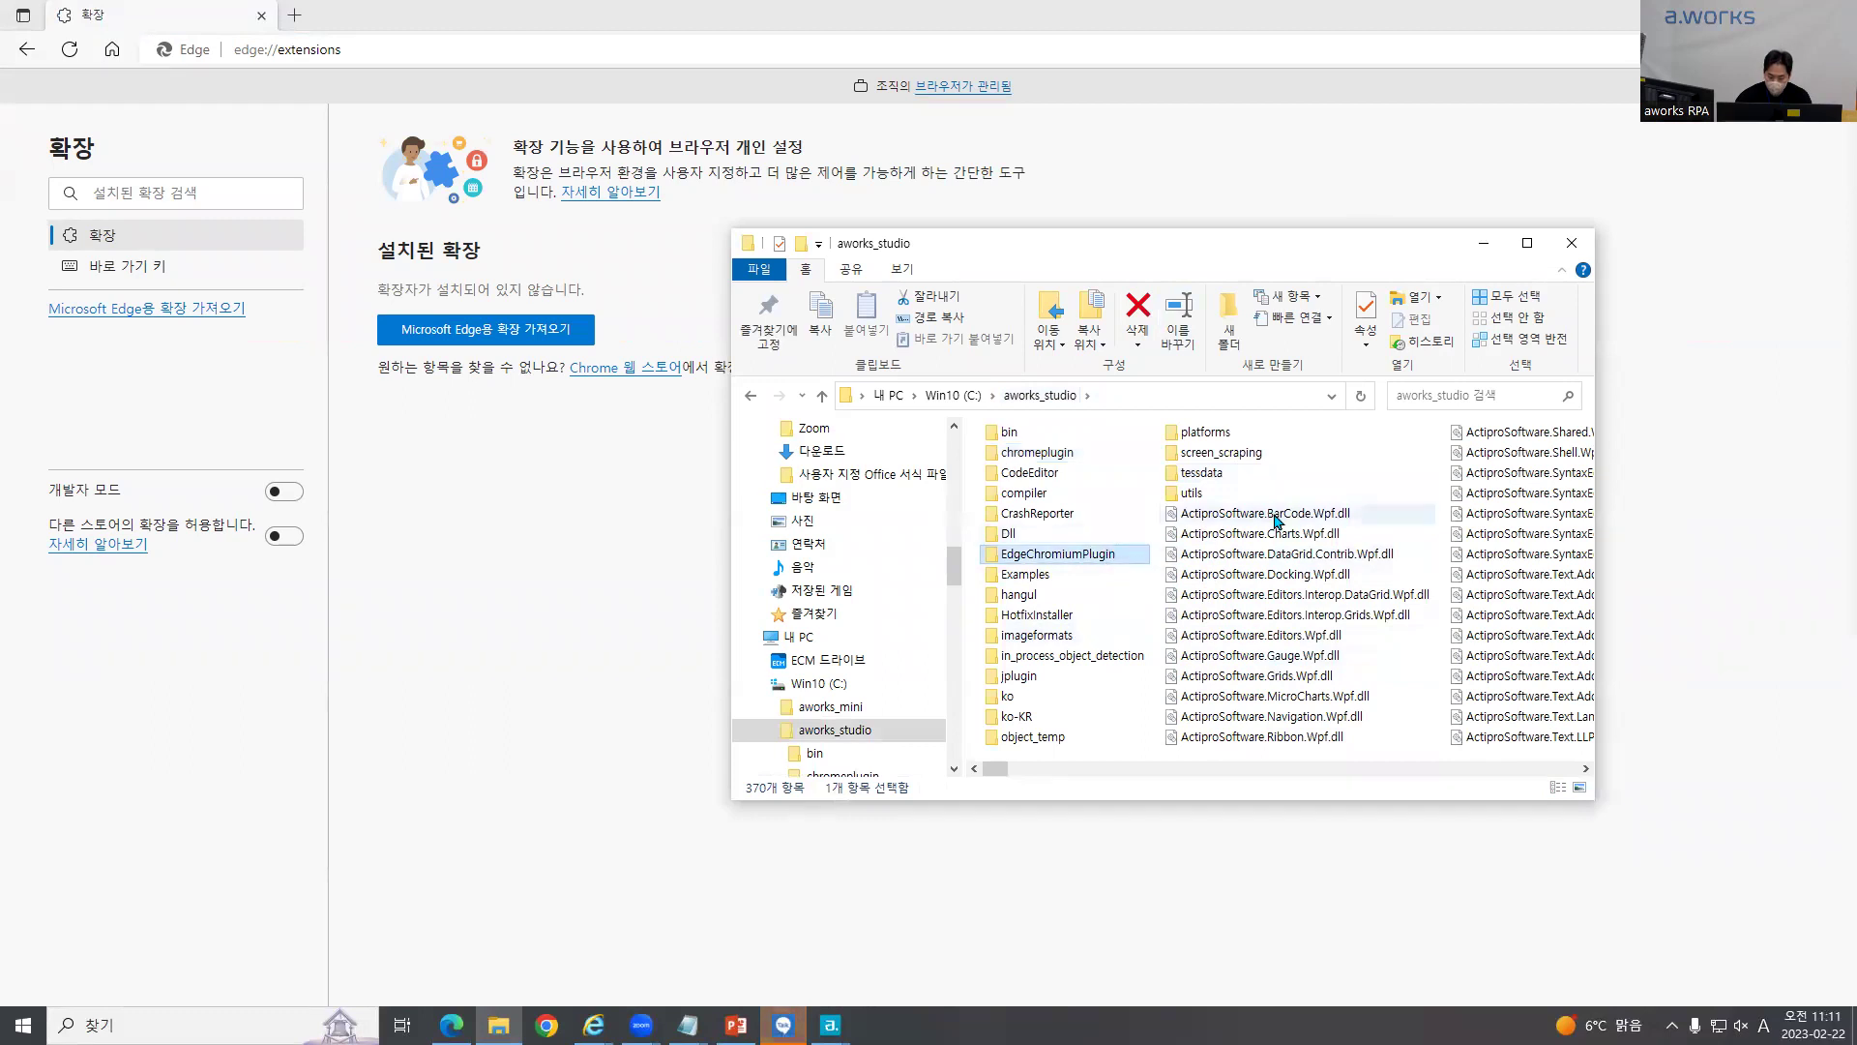
double_click(1085, 555)
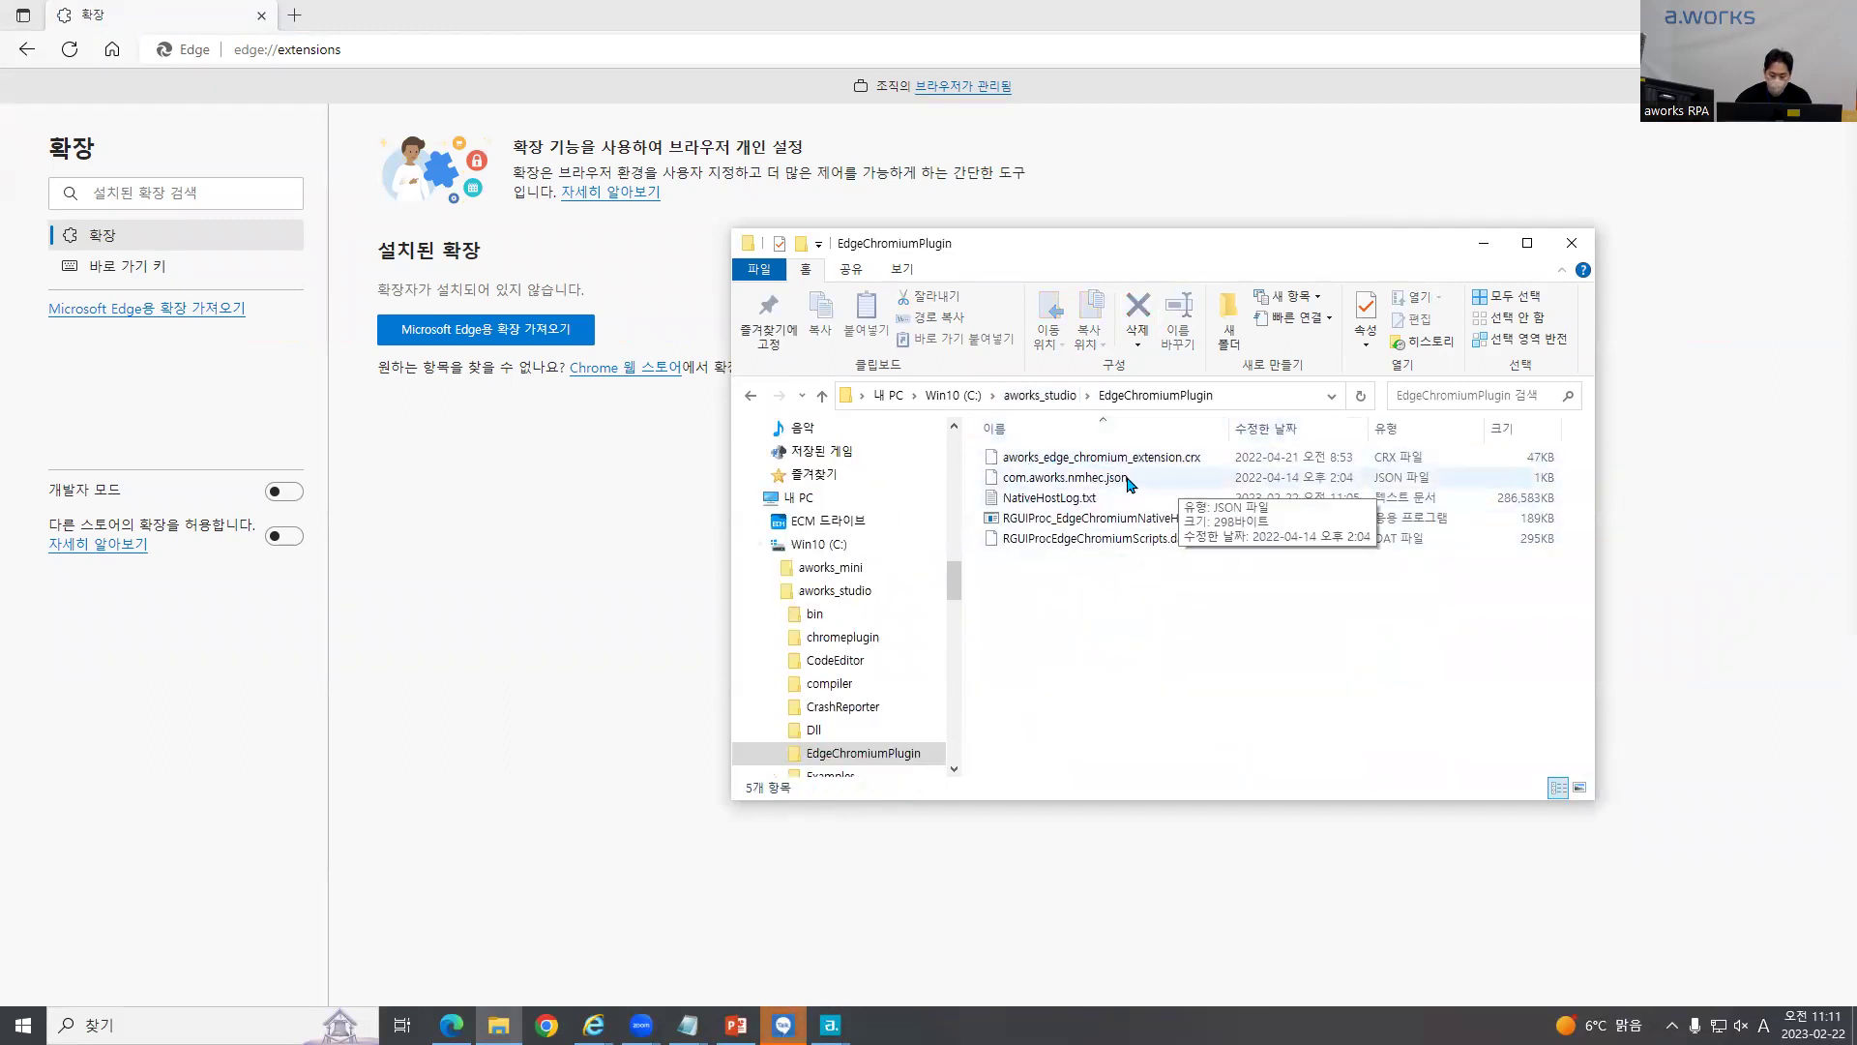
click(1165, 454)
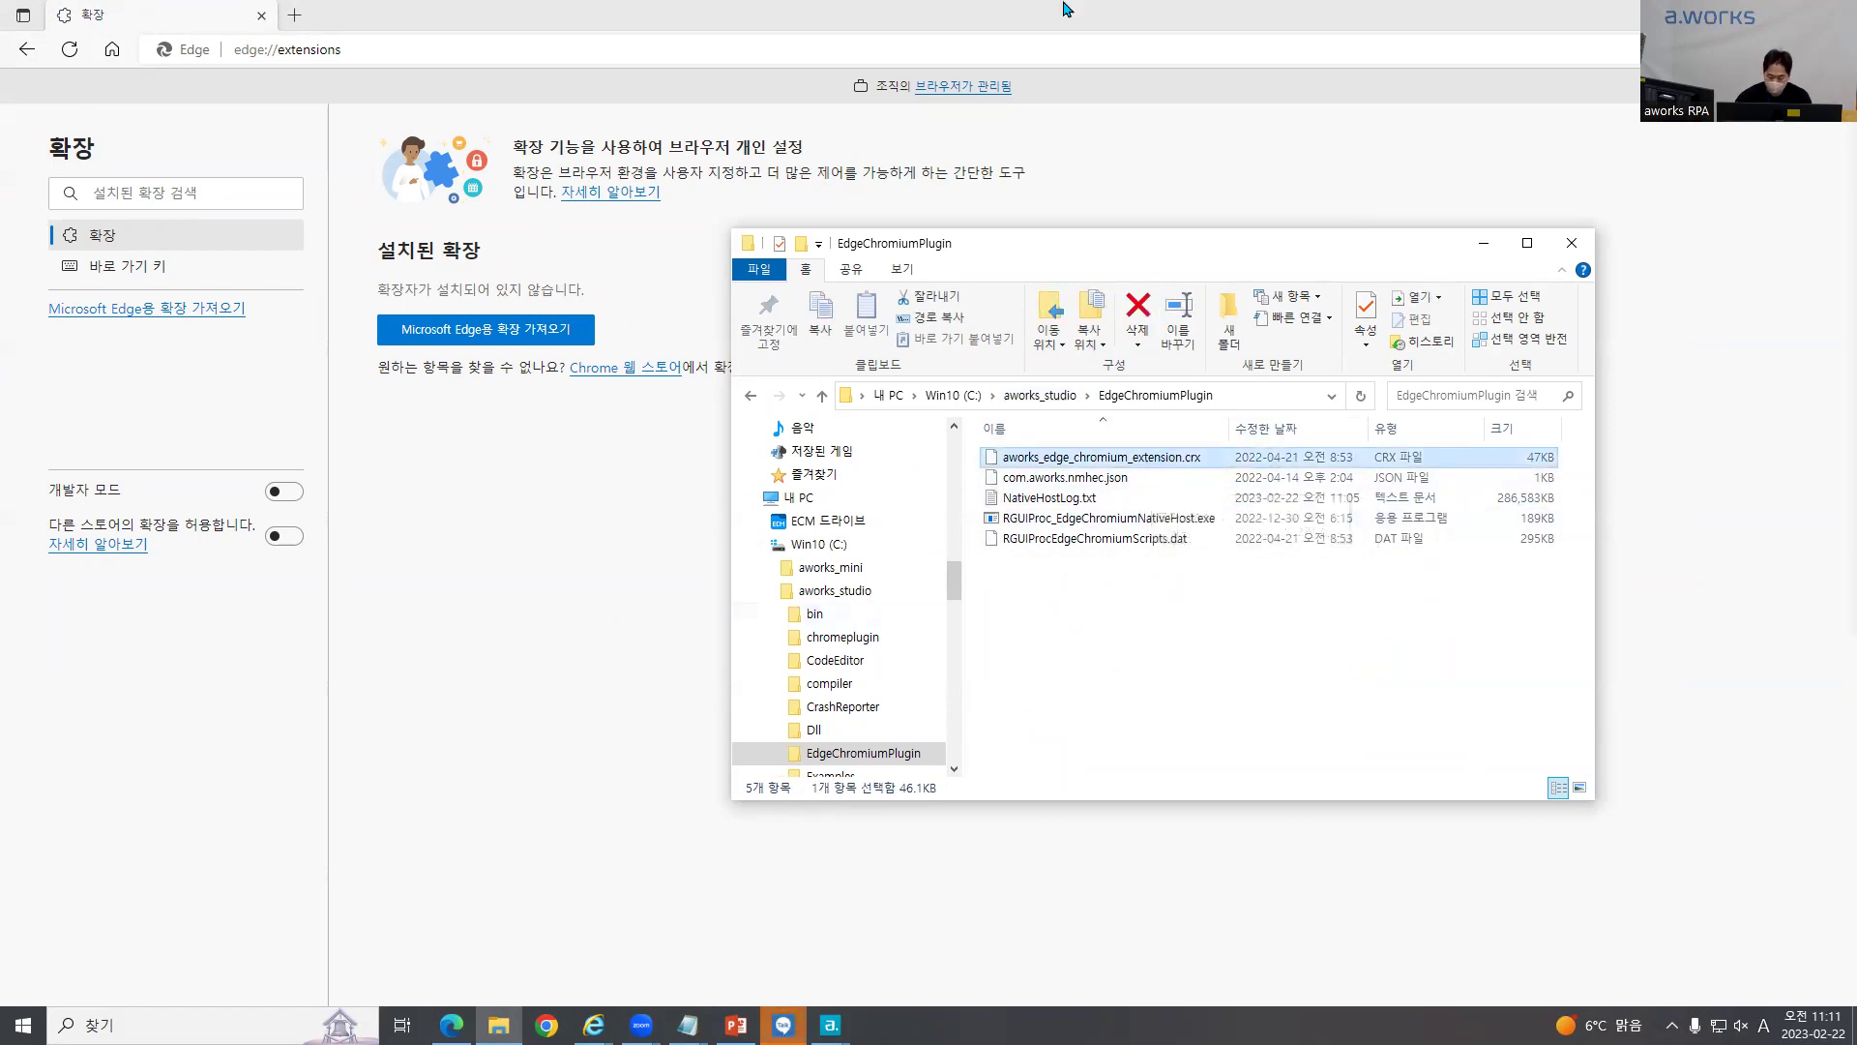
Step: Turn on developer mode (개발자 모드) in Edge and add aworks_edge_chromium_extension.crx from the EdgeChromiumPlugin folder as an extension
click(322, 682)
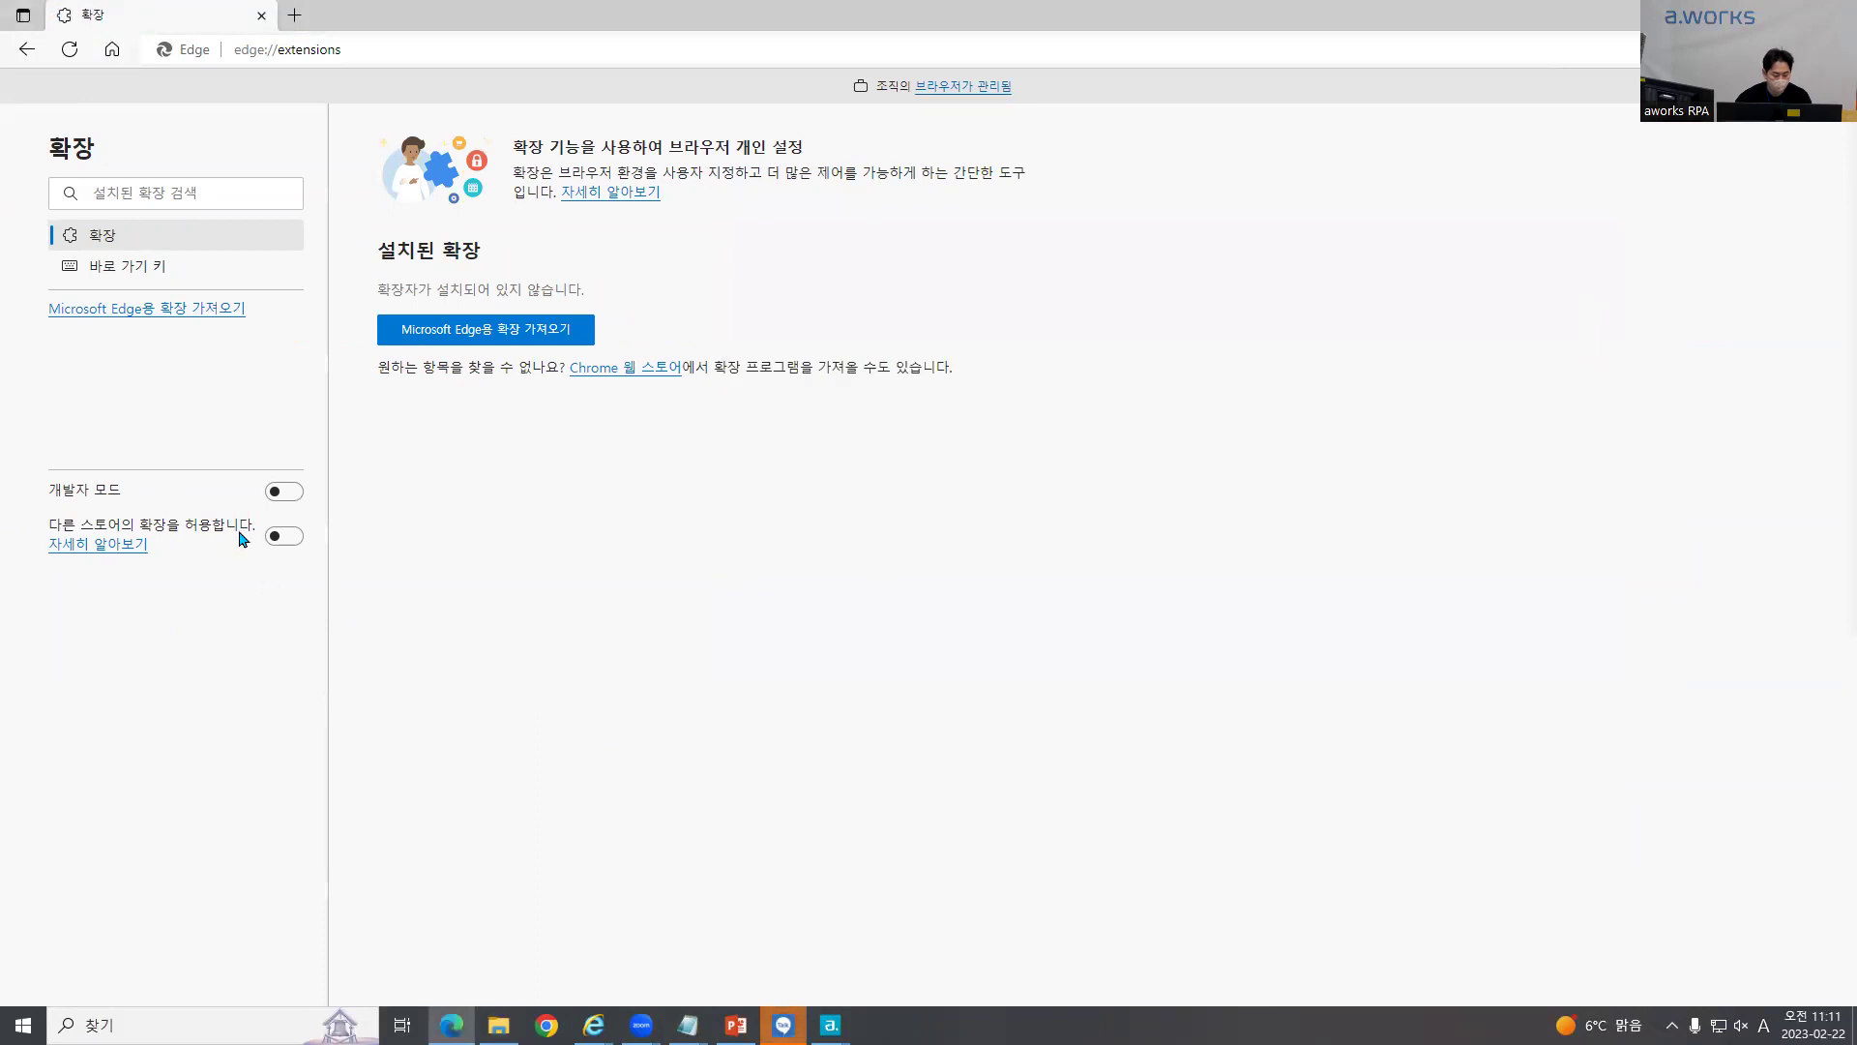
click(280, 494)
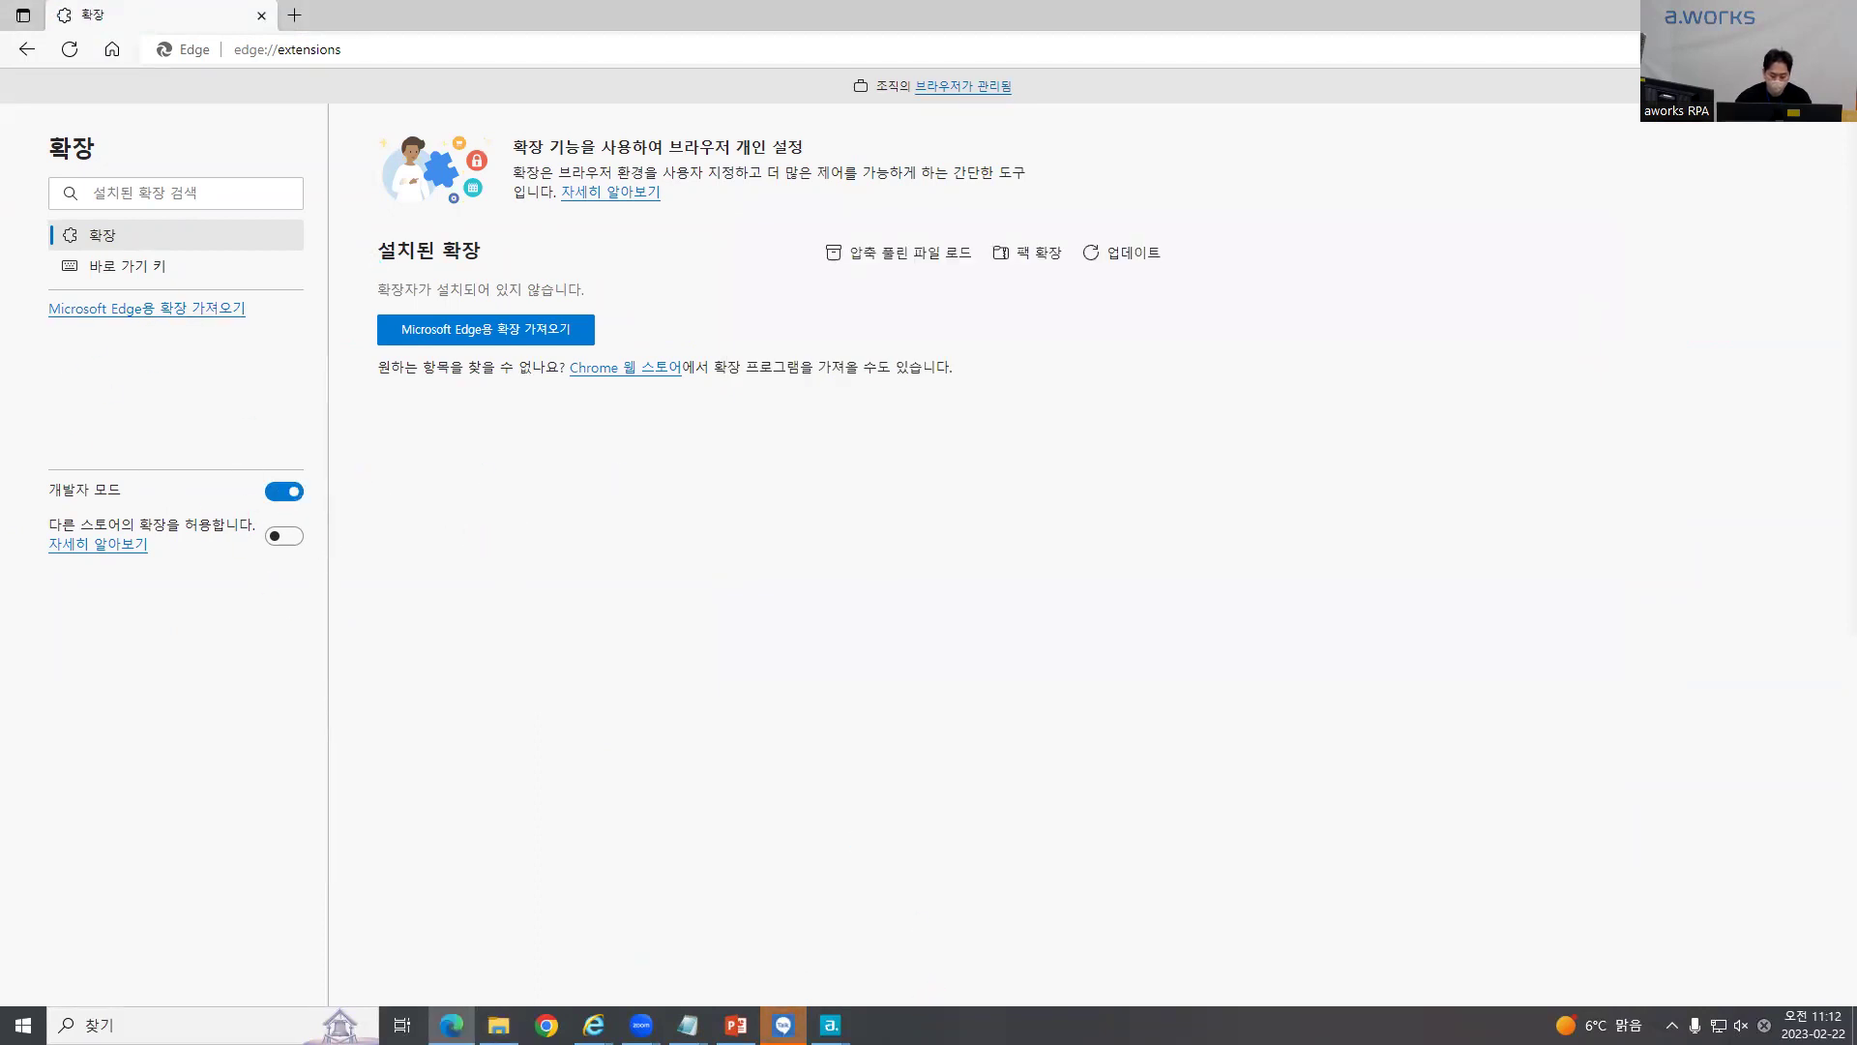
click(498, 1024)
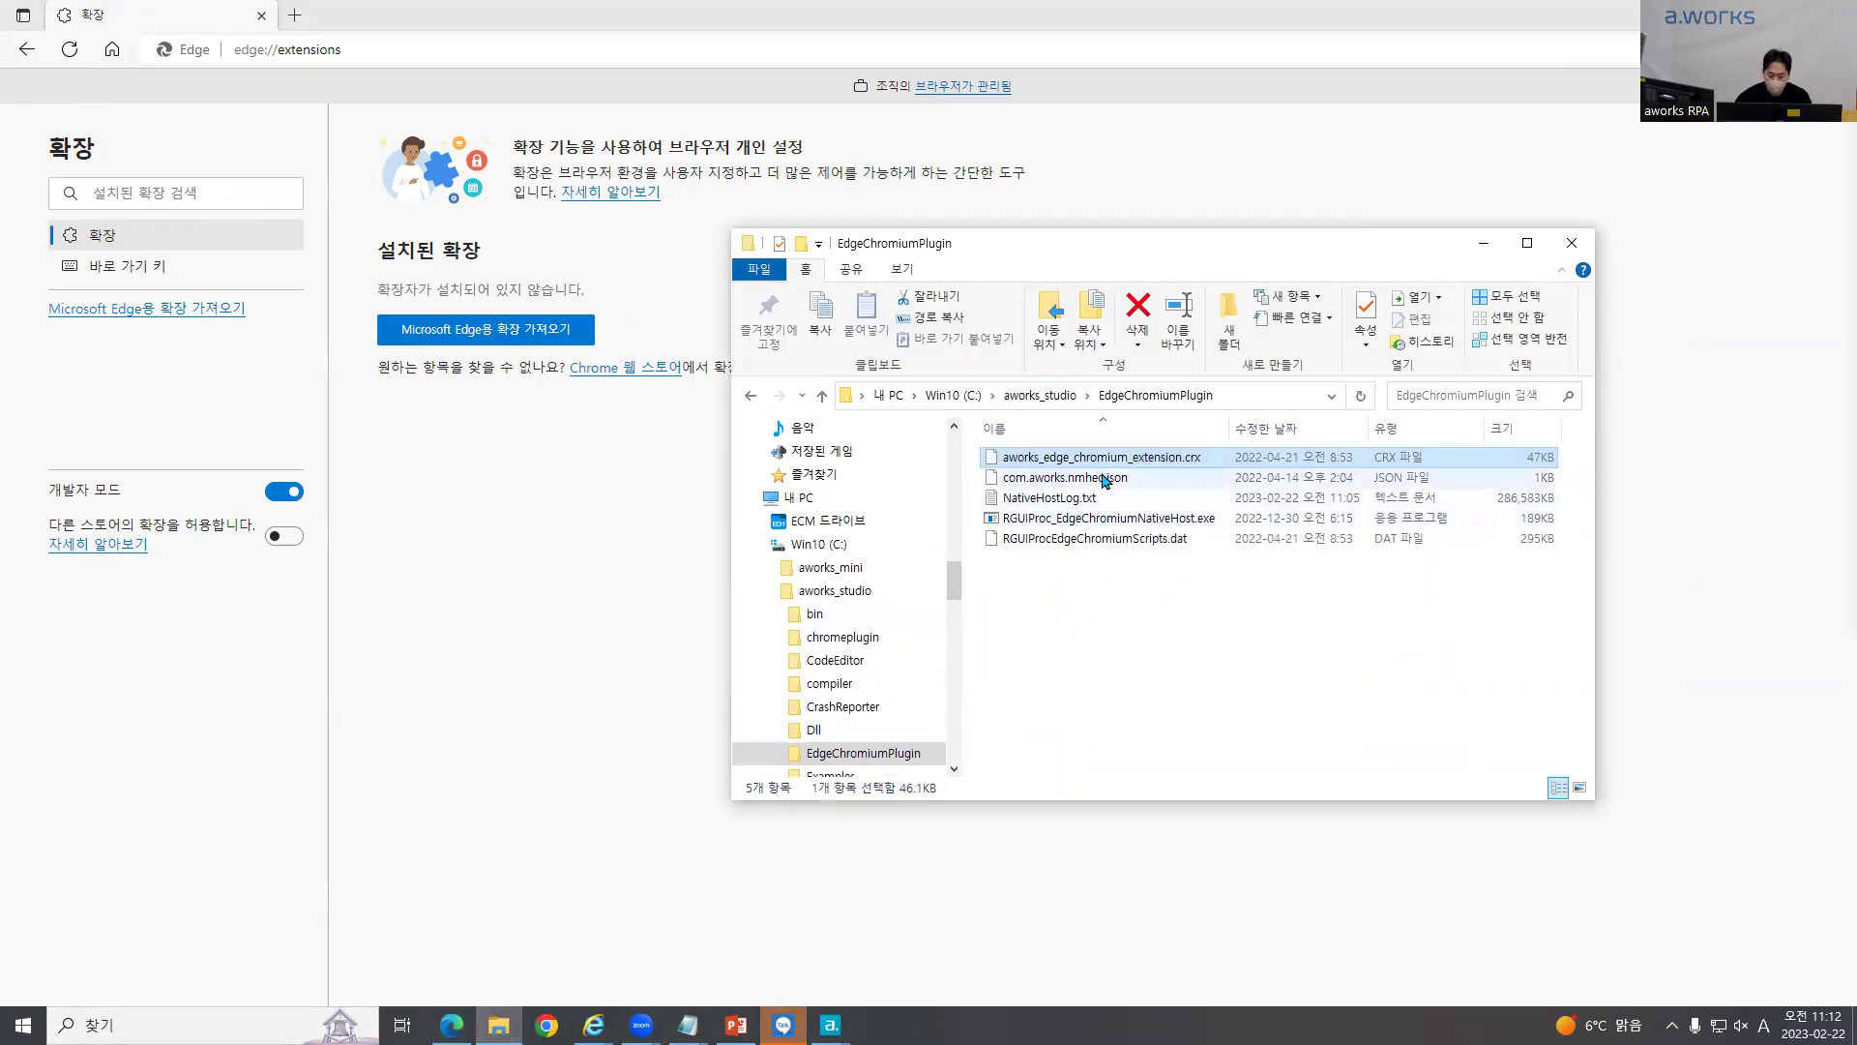
drag(1131, 456, 540, 479)
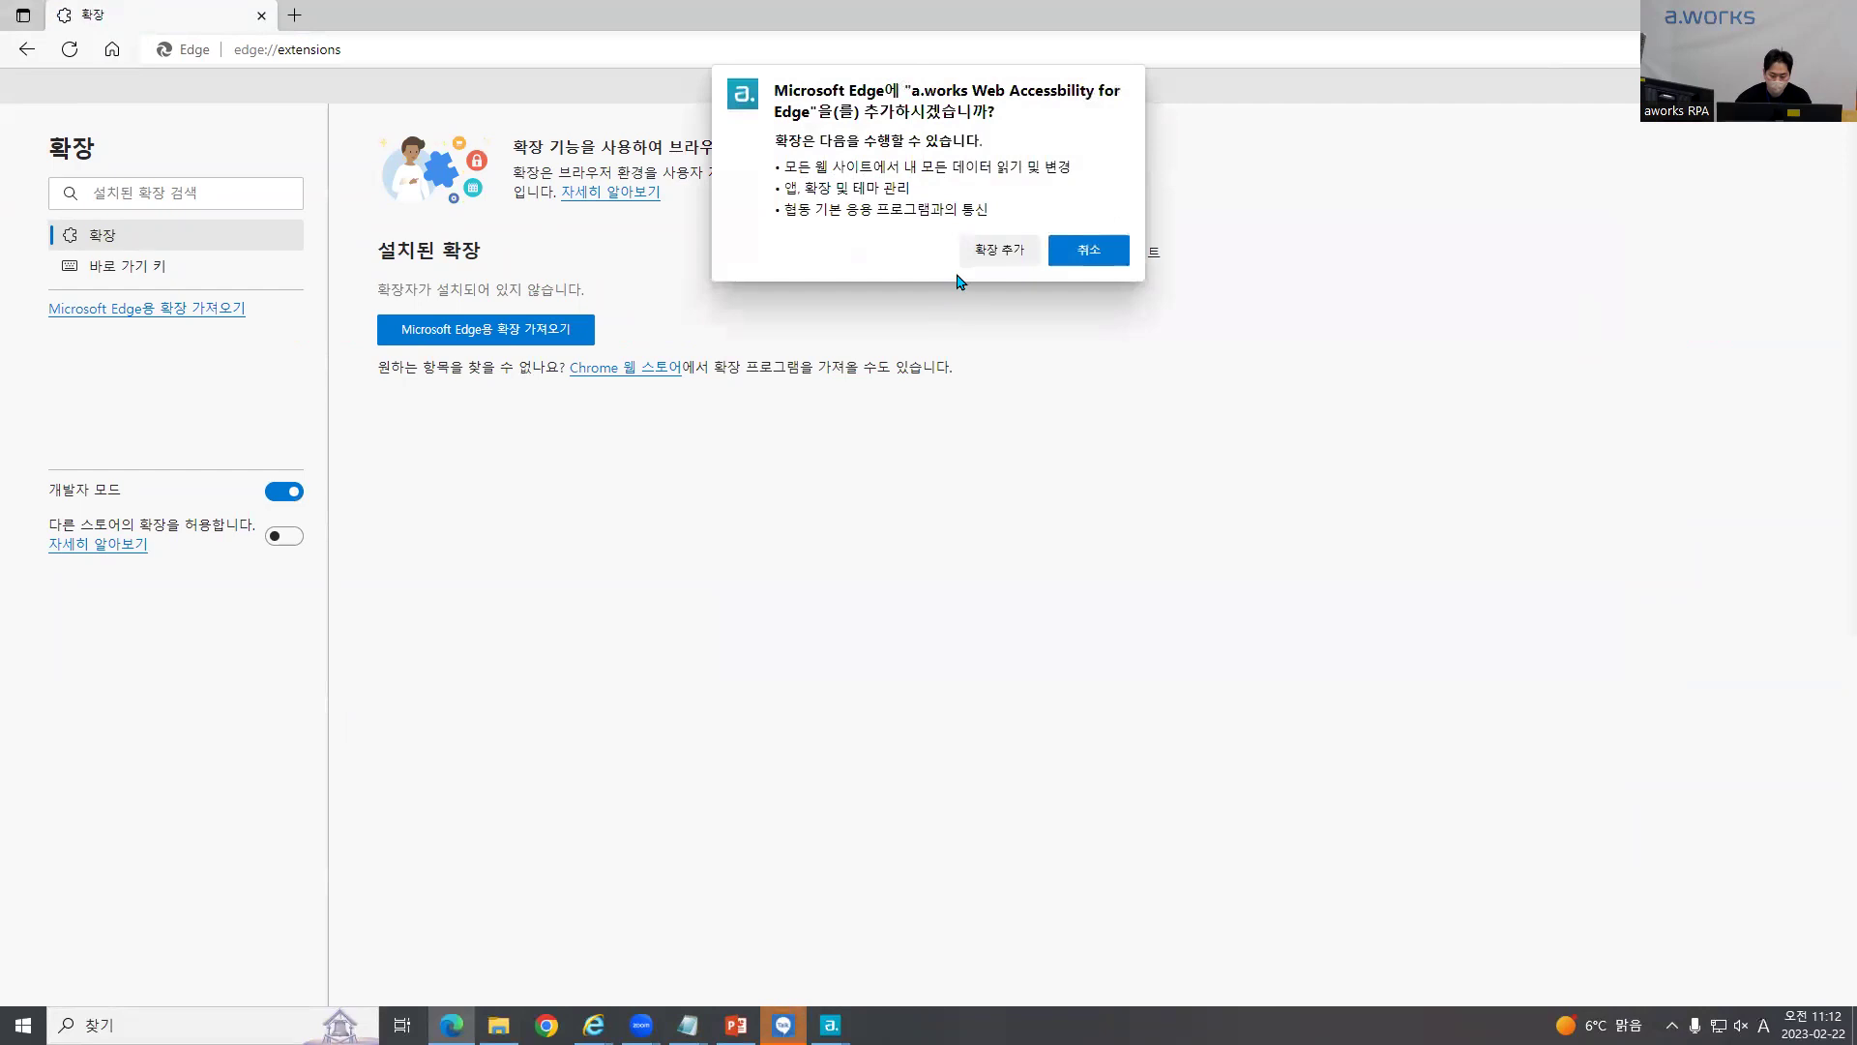
click(979, 252)
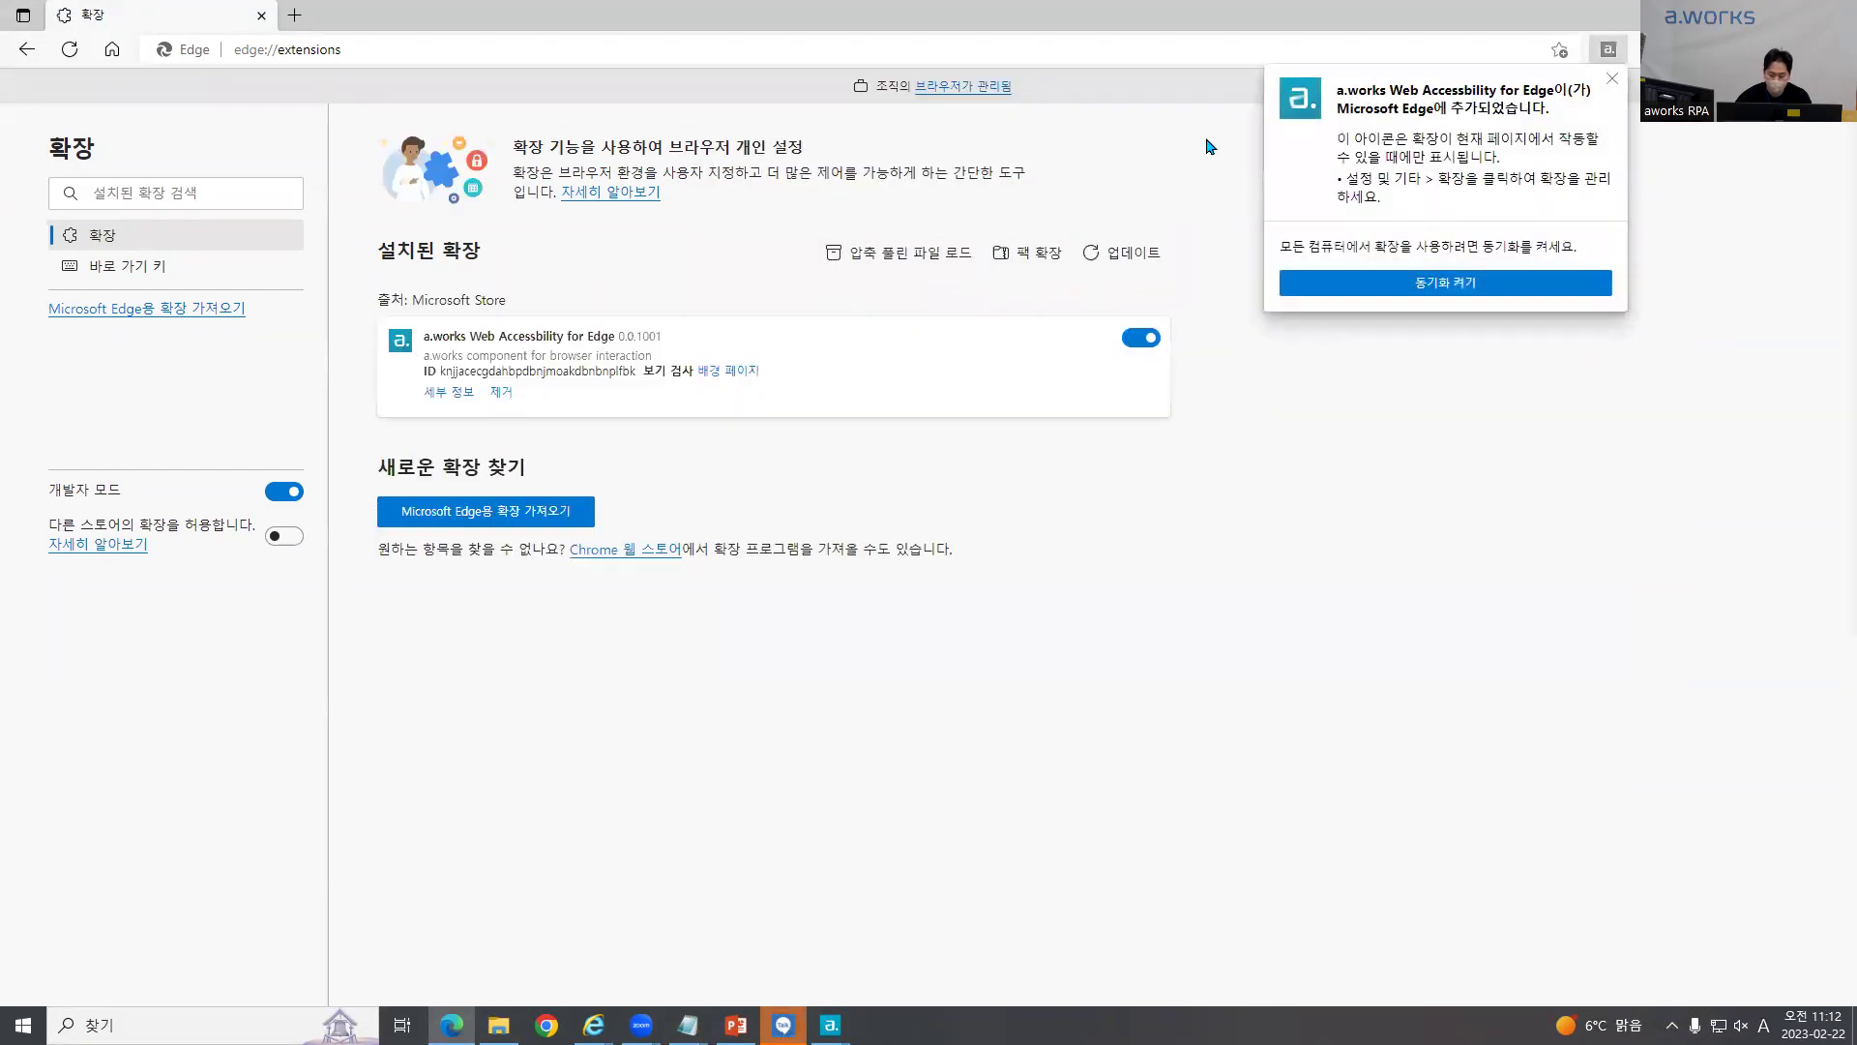
Step: Hide the a.works Web Accessbility for Edge icon from the Edge toolbar and reopen the extension list
click(1606, 52)
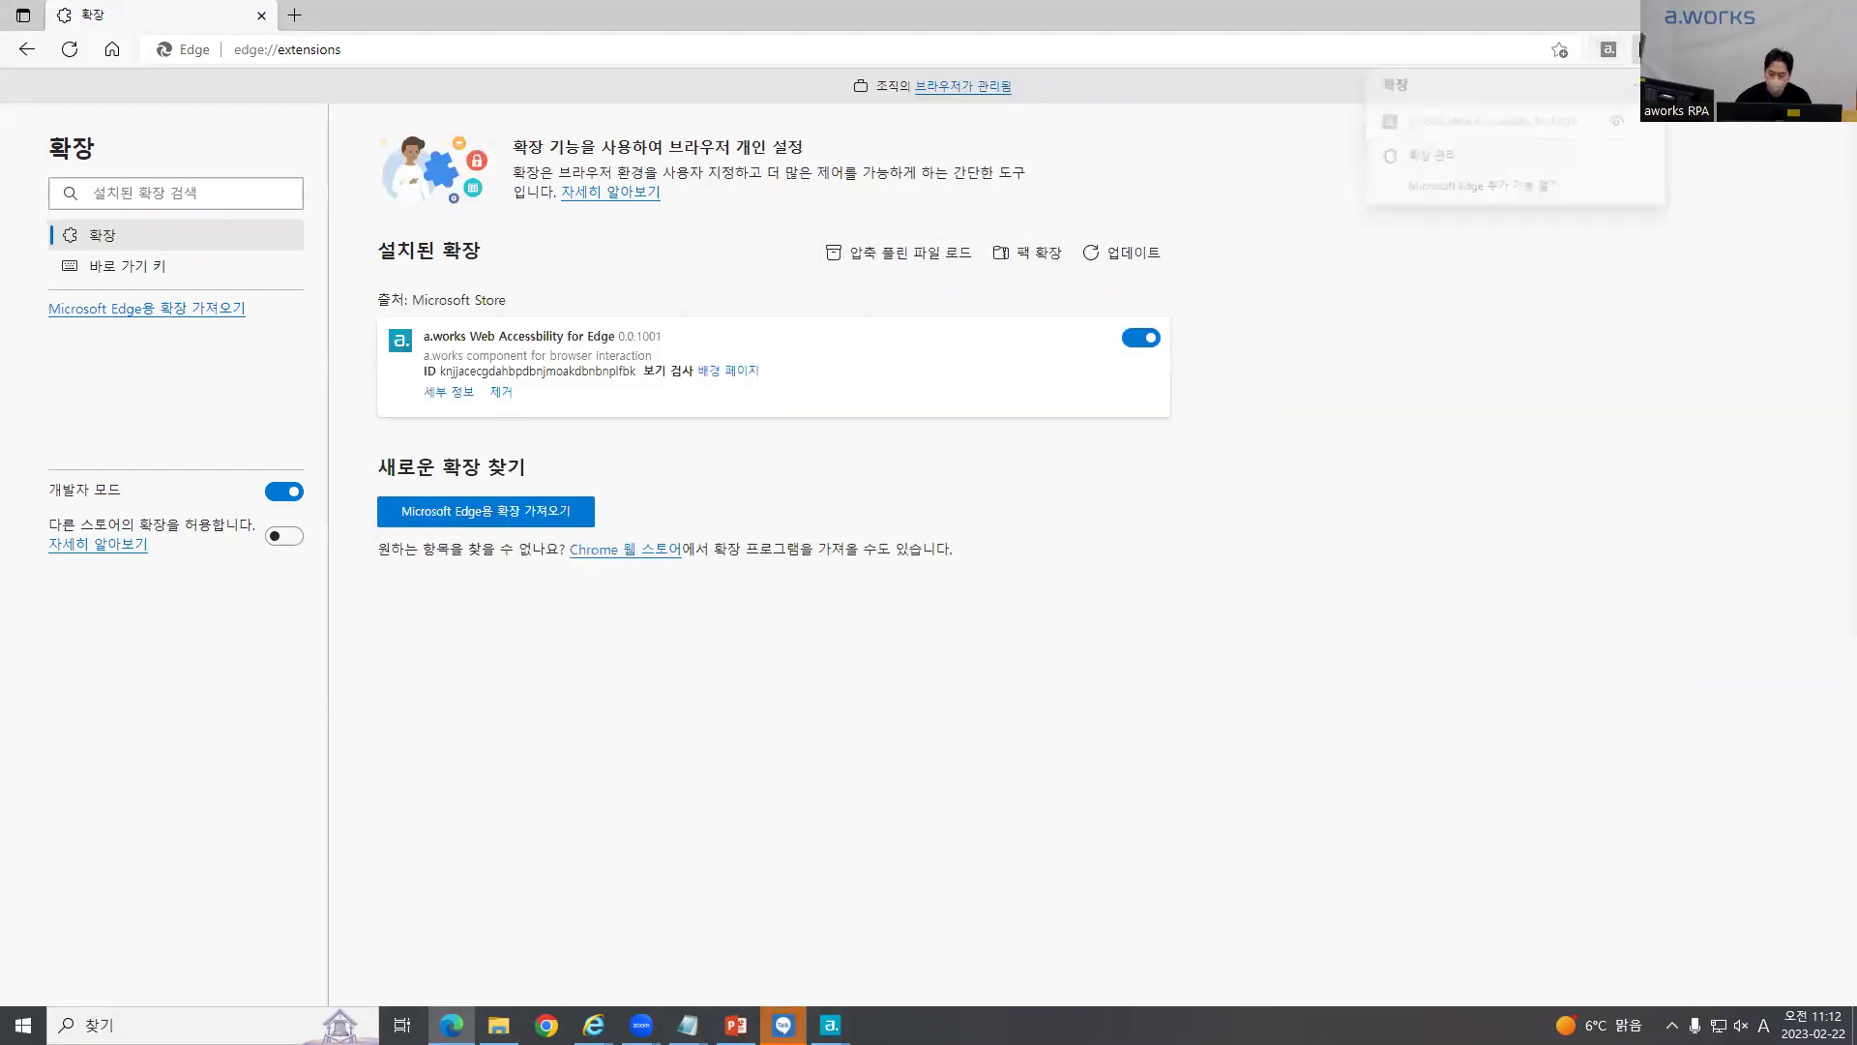
click(1605, 55)
click(1605, 55)
click(1620, 121)
click(1649, 49)
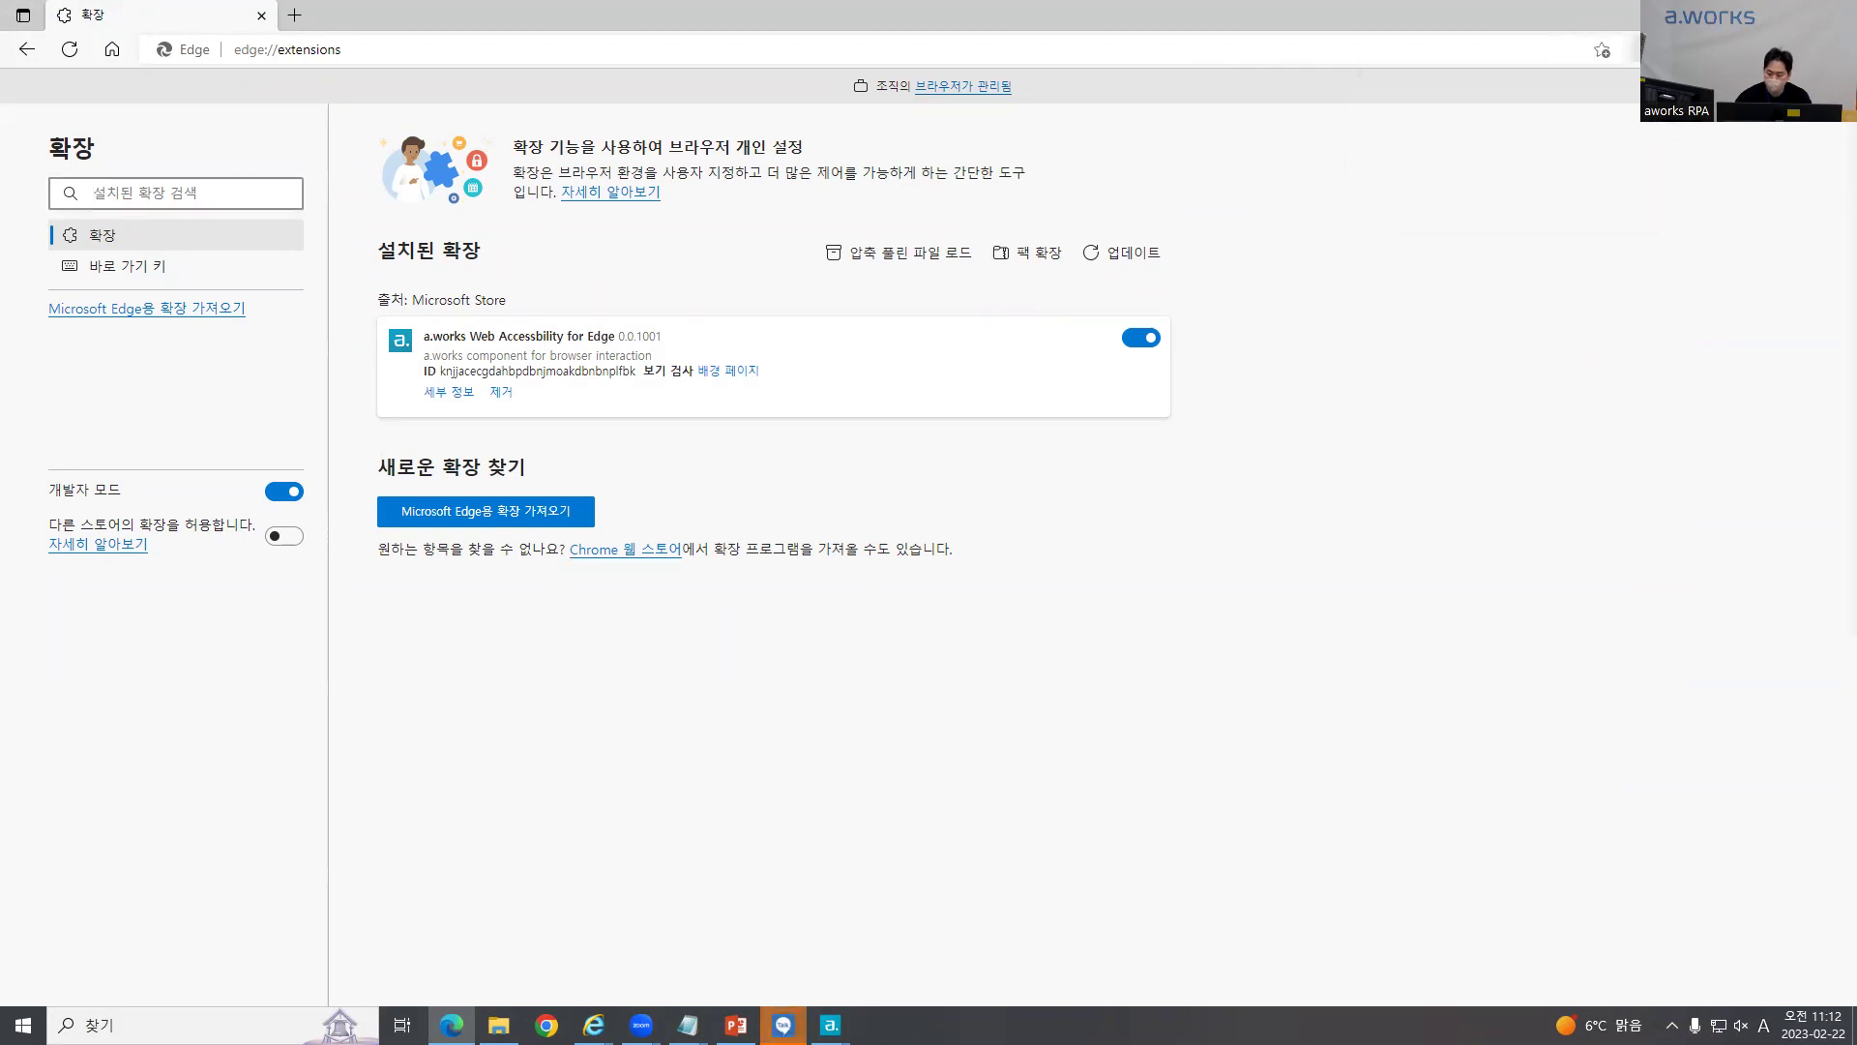
click(1649, 50)
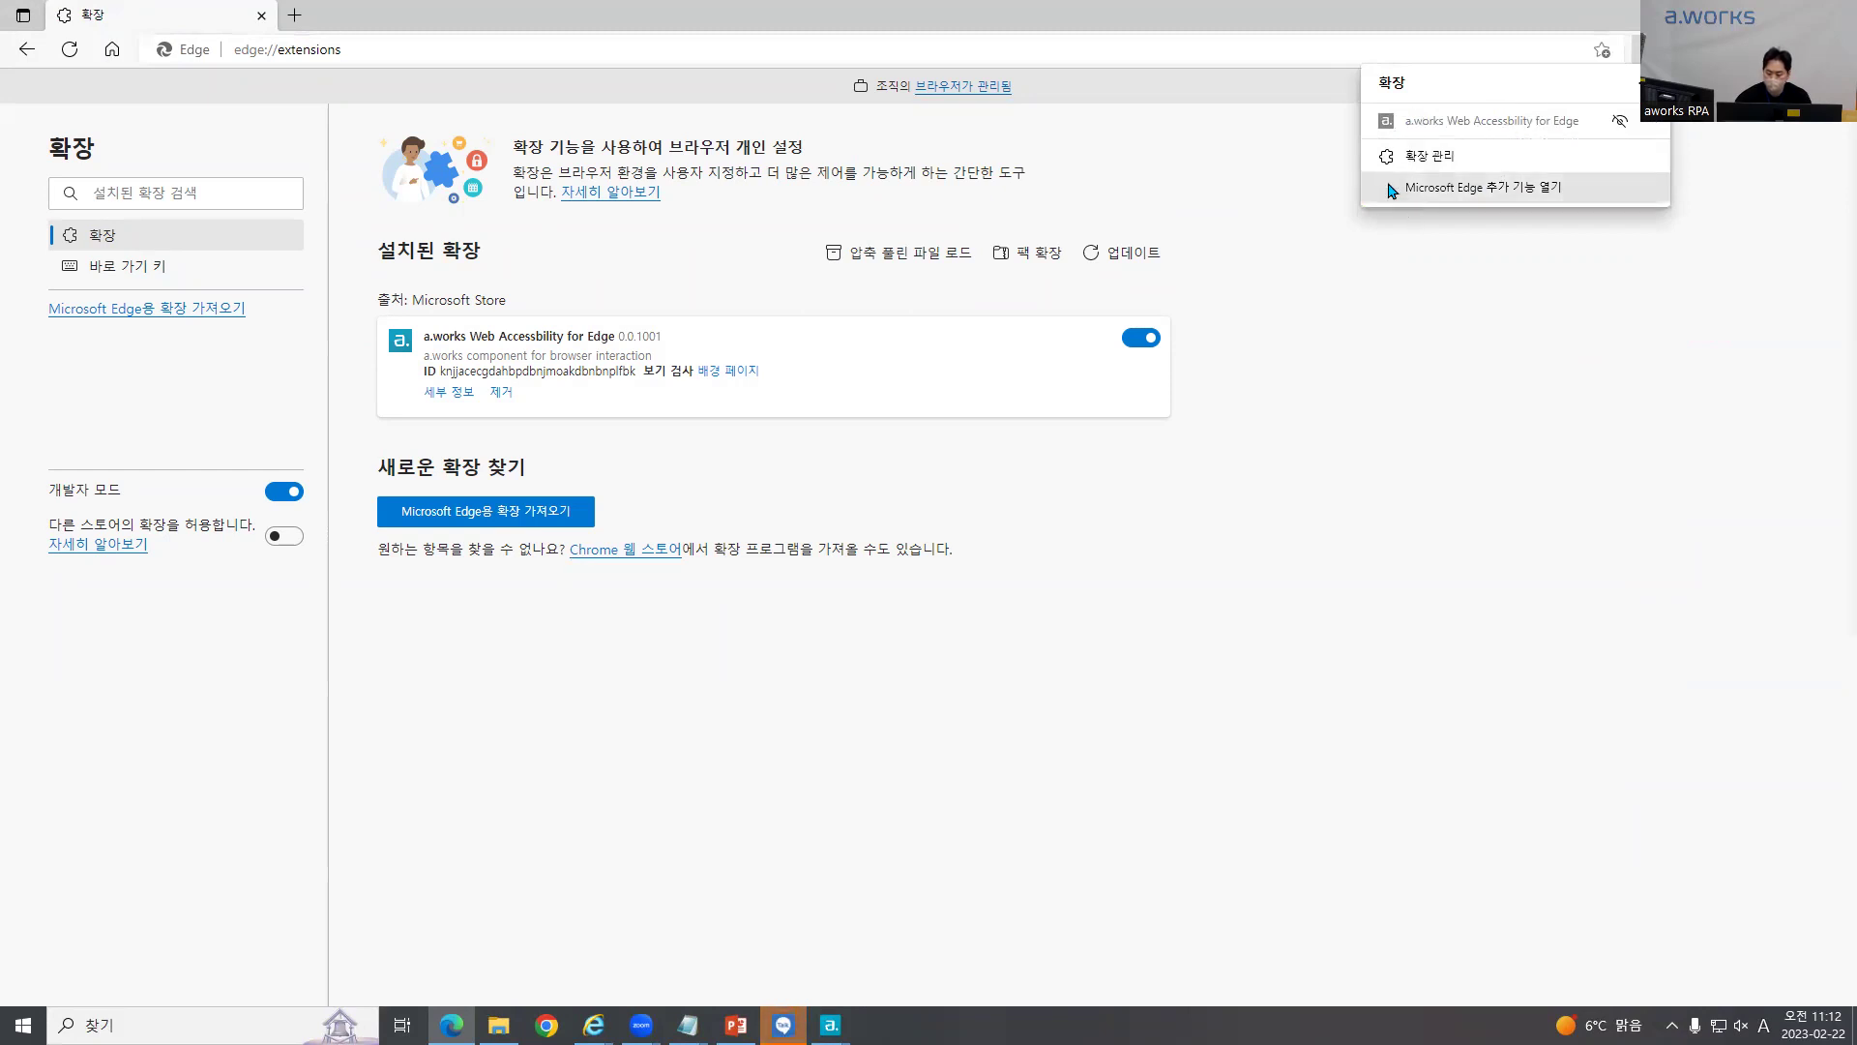
Step: Try to copy the edge://extensions address and dismiss the Secure Web messages
click(780, 49)
key(ctrl+c)
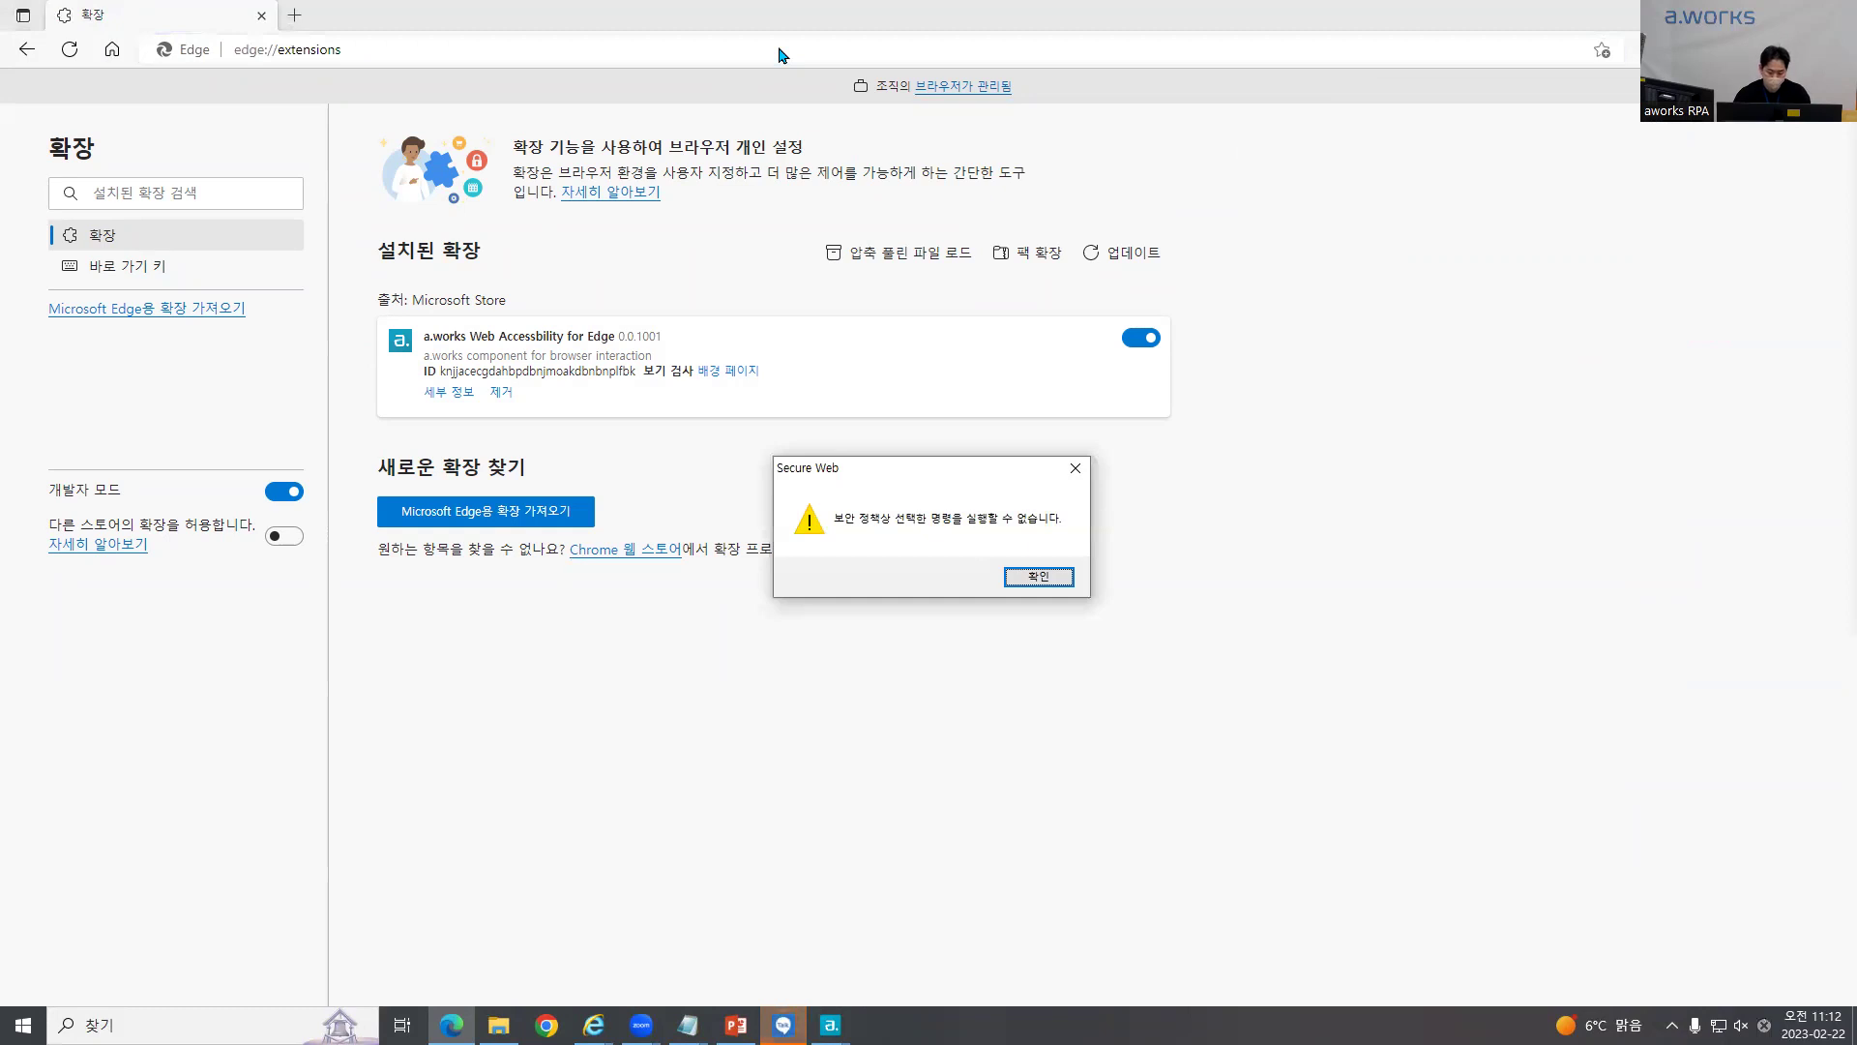
click(1011, 578)
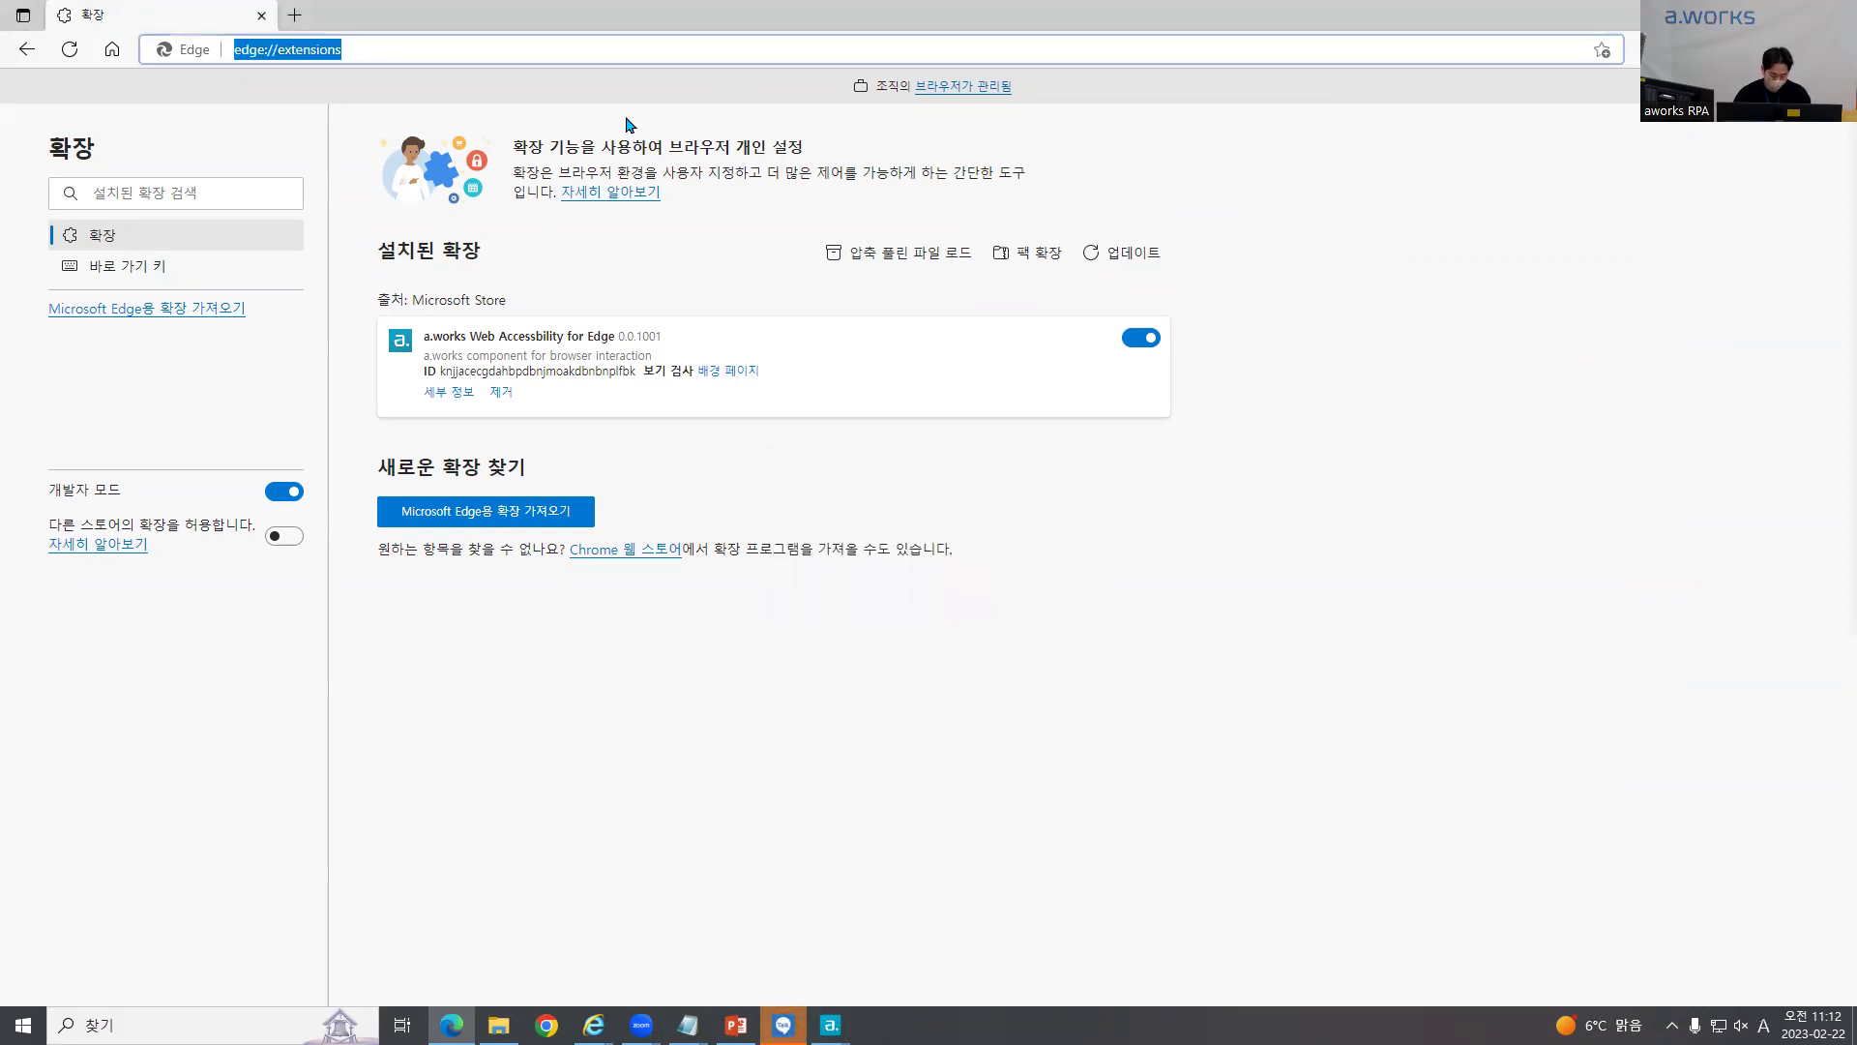
key(ctrl+c)
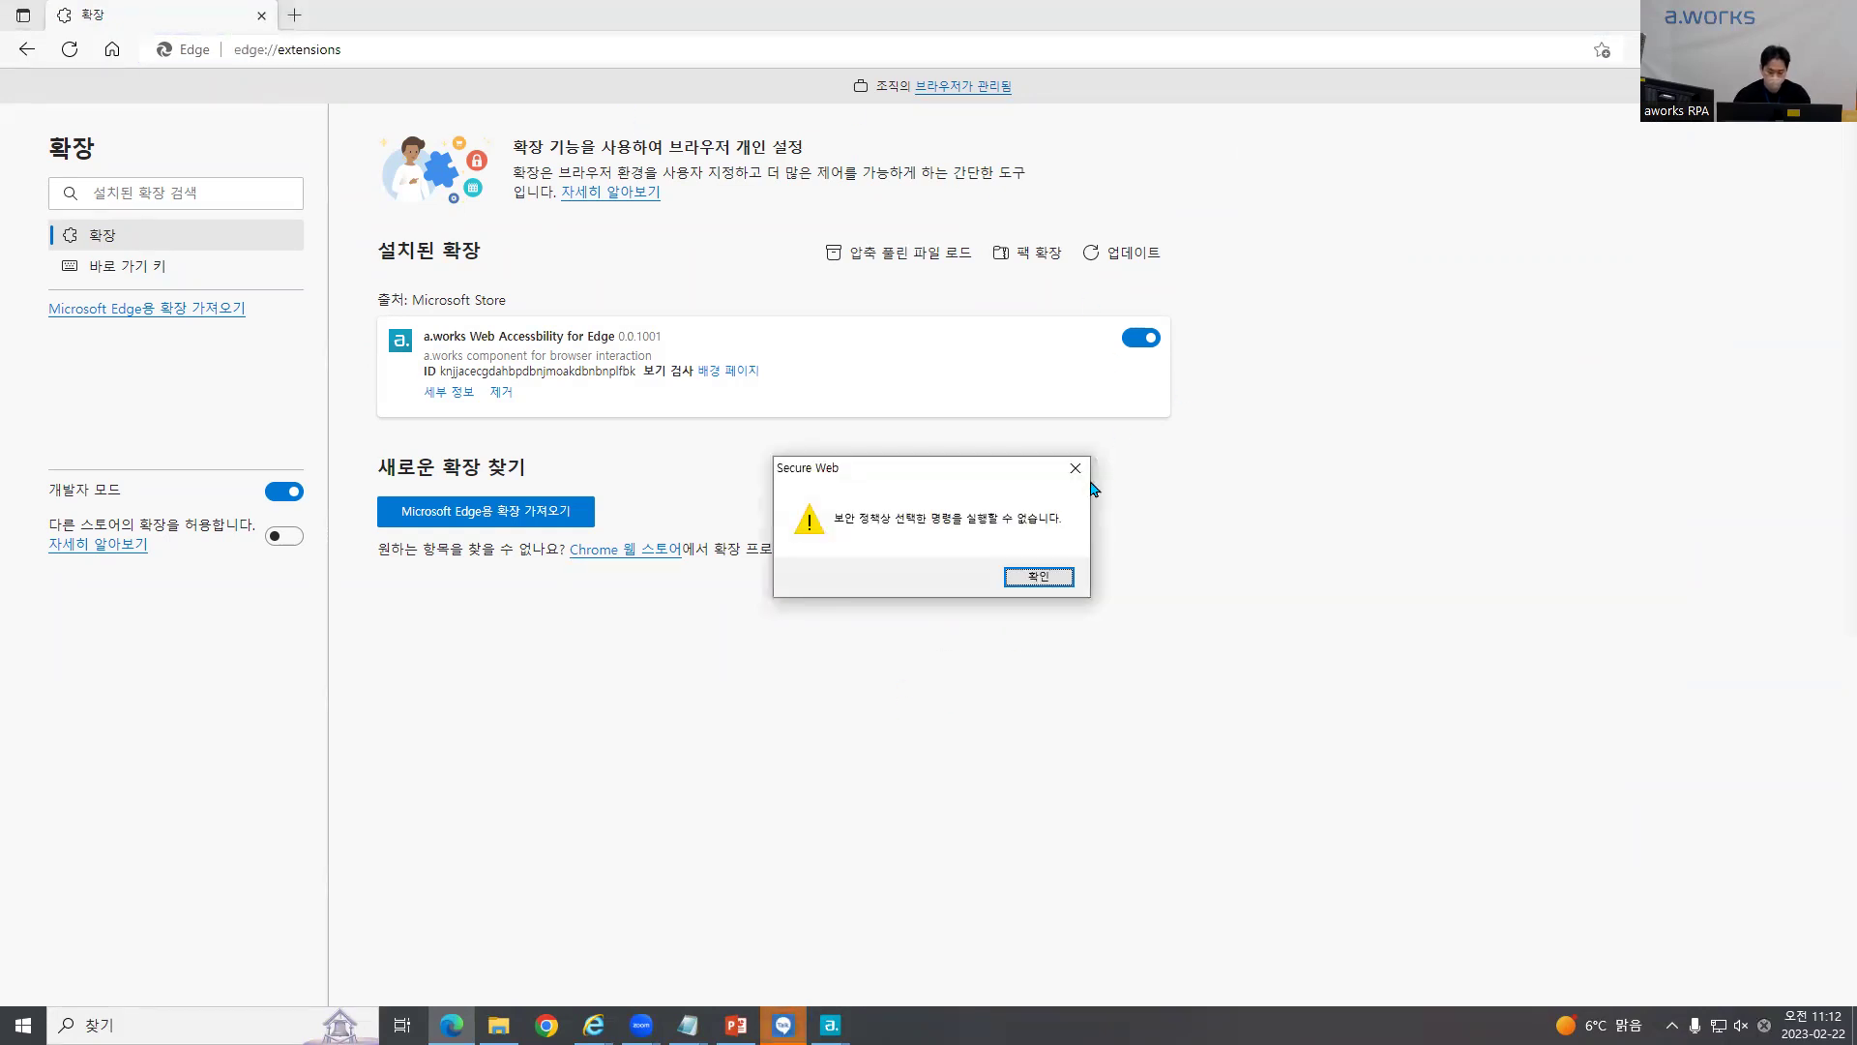
click(1074, 468)
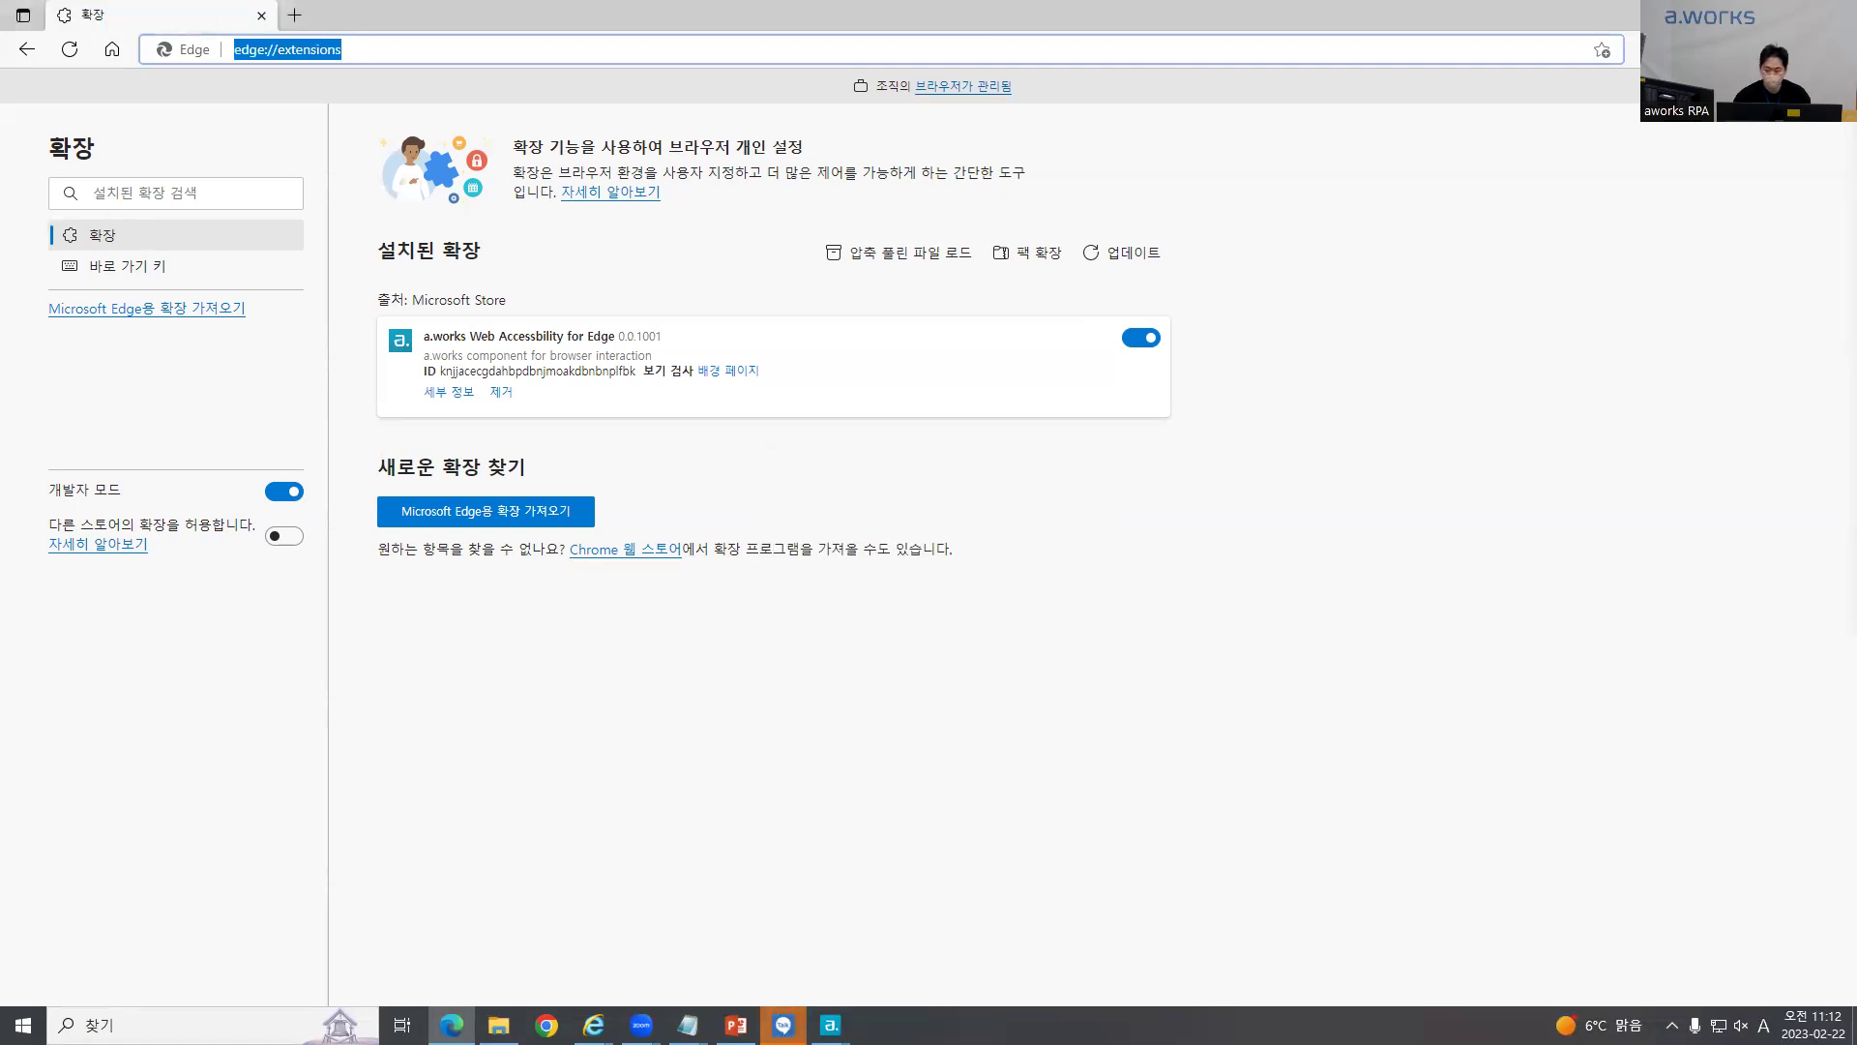
click(1835, 15)
click(498, 1025)
click(452, 1026)
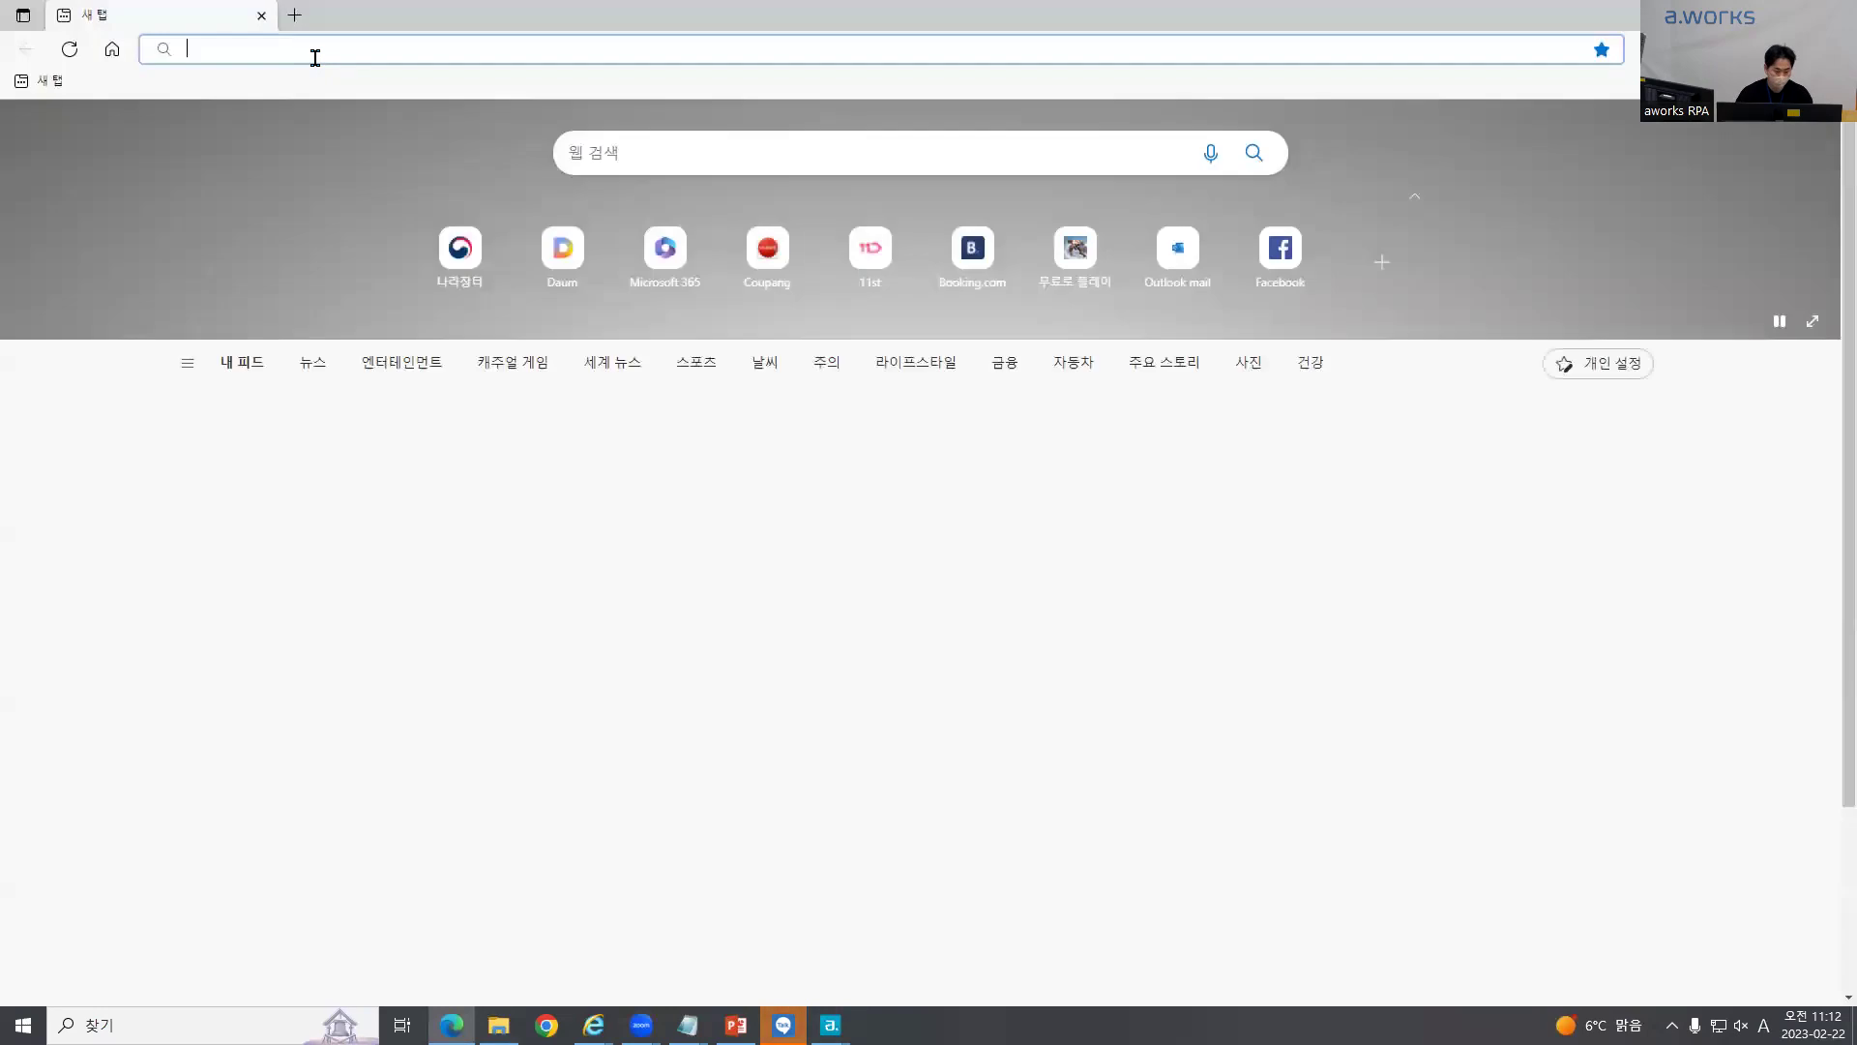
text(nav)
key(Return)
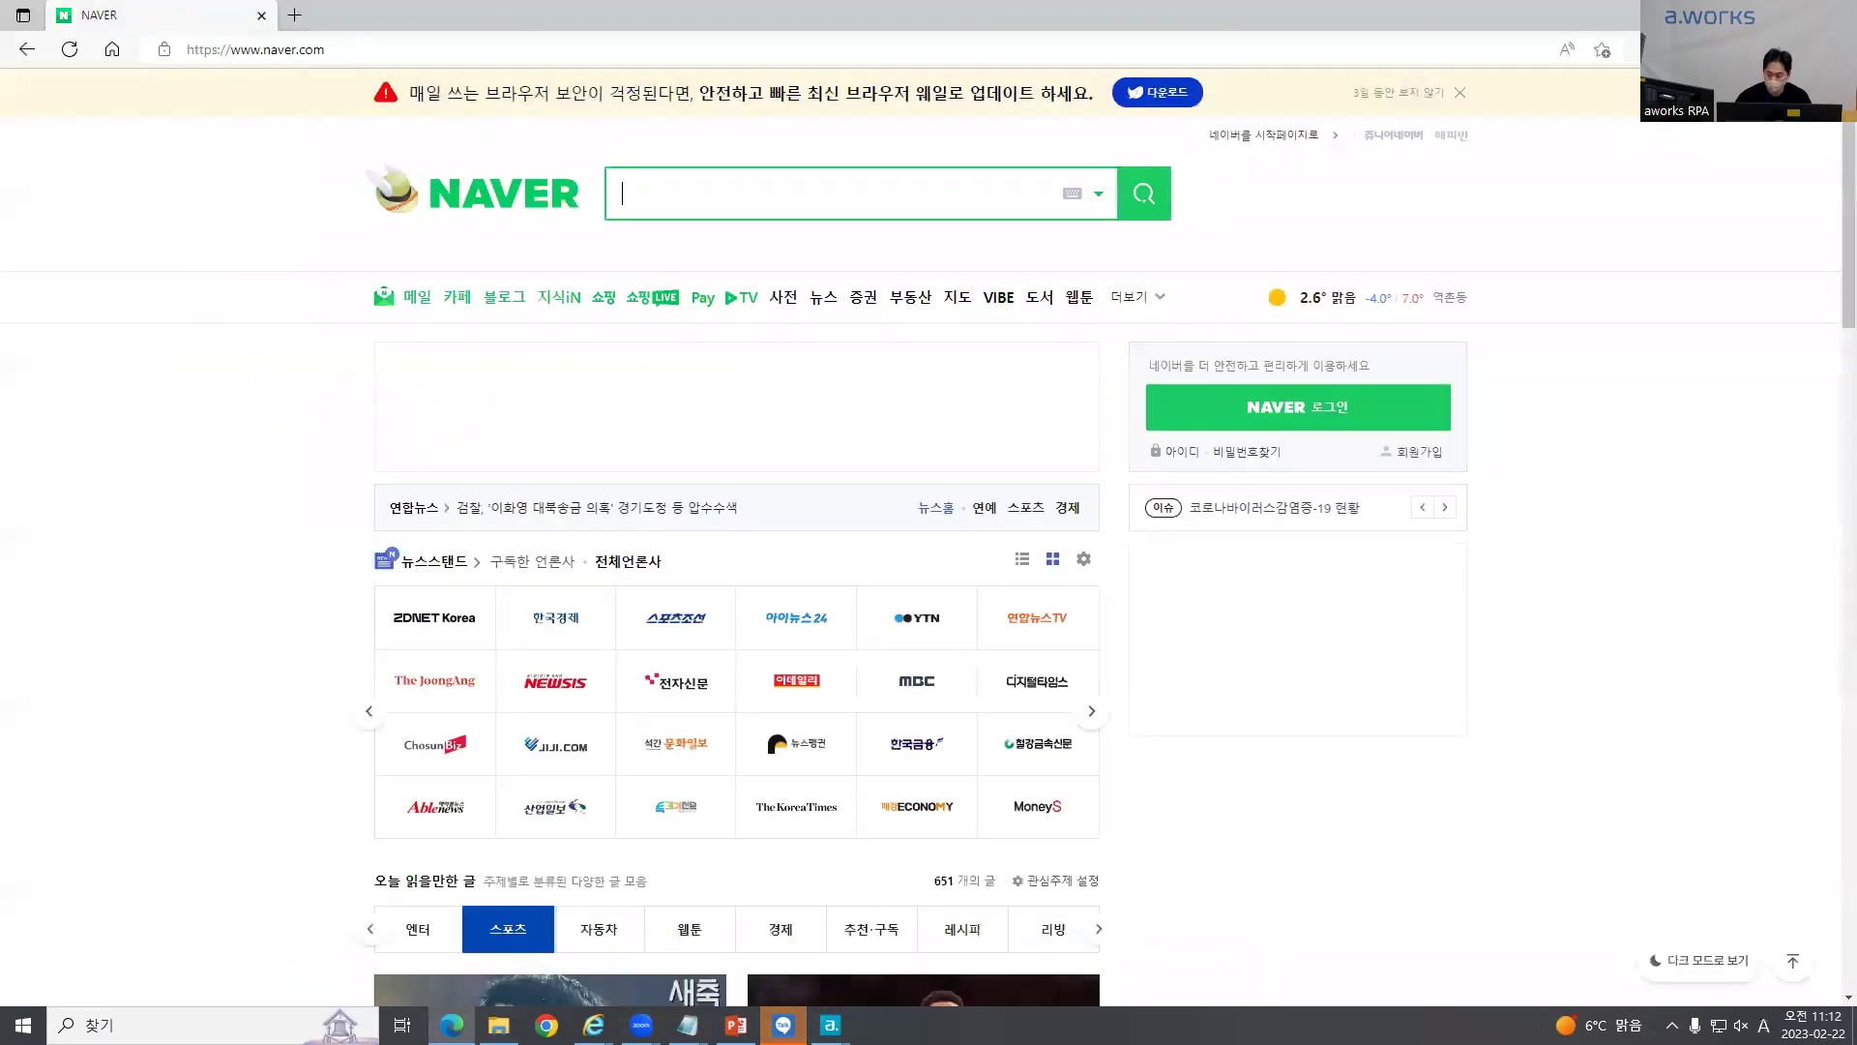
click(1652, 50)
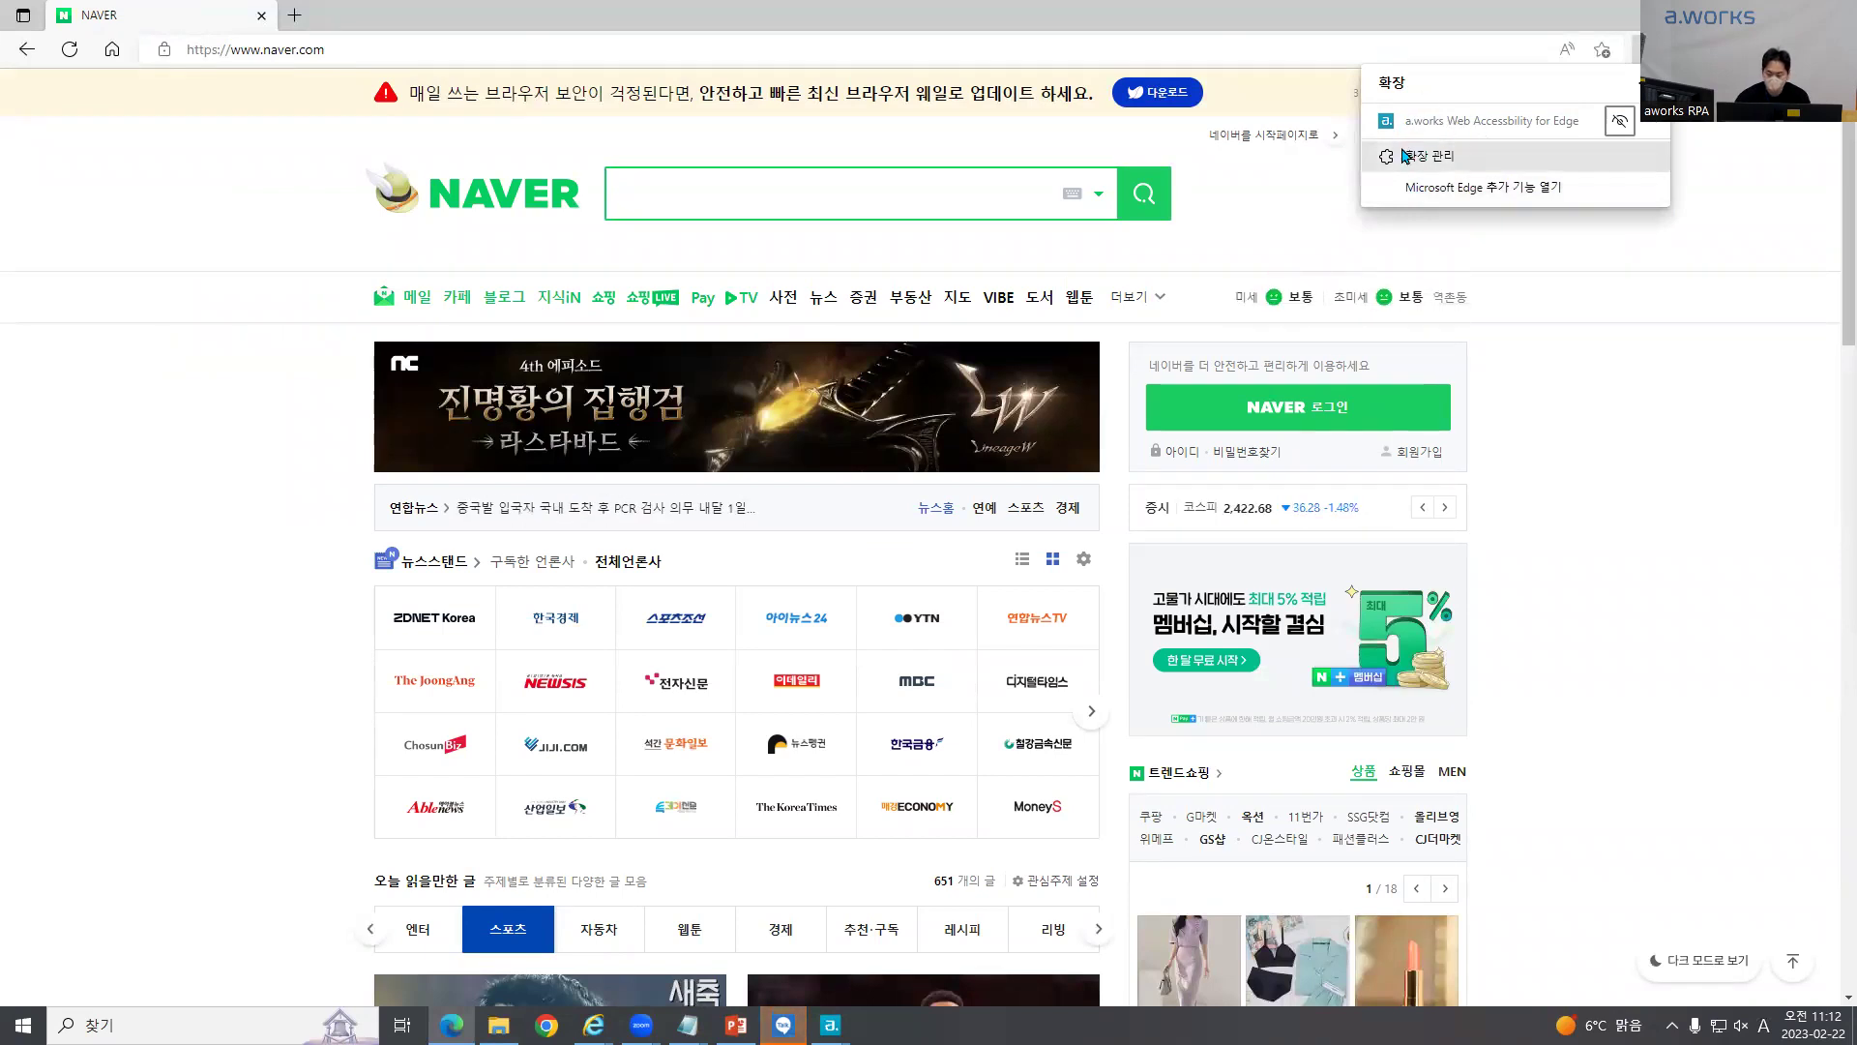
click(1555, 328)
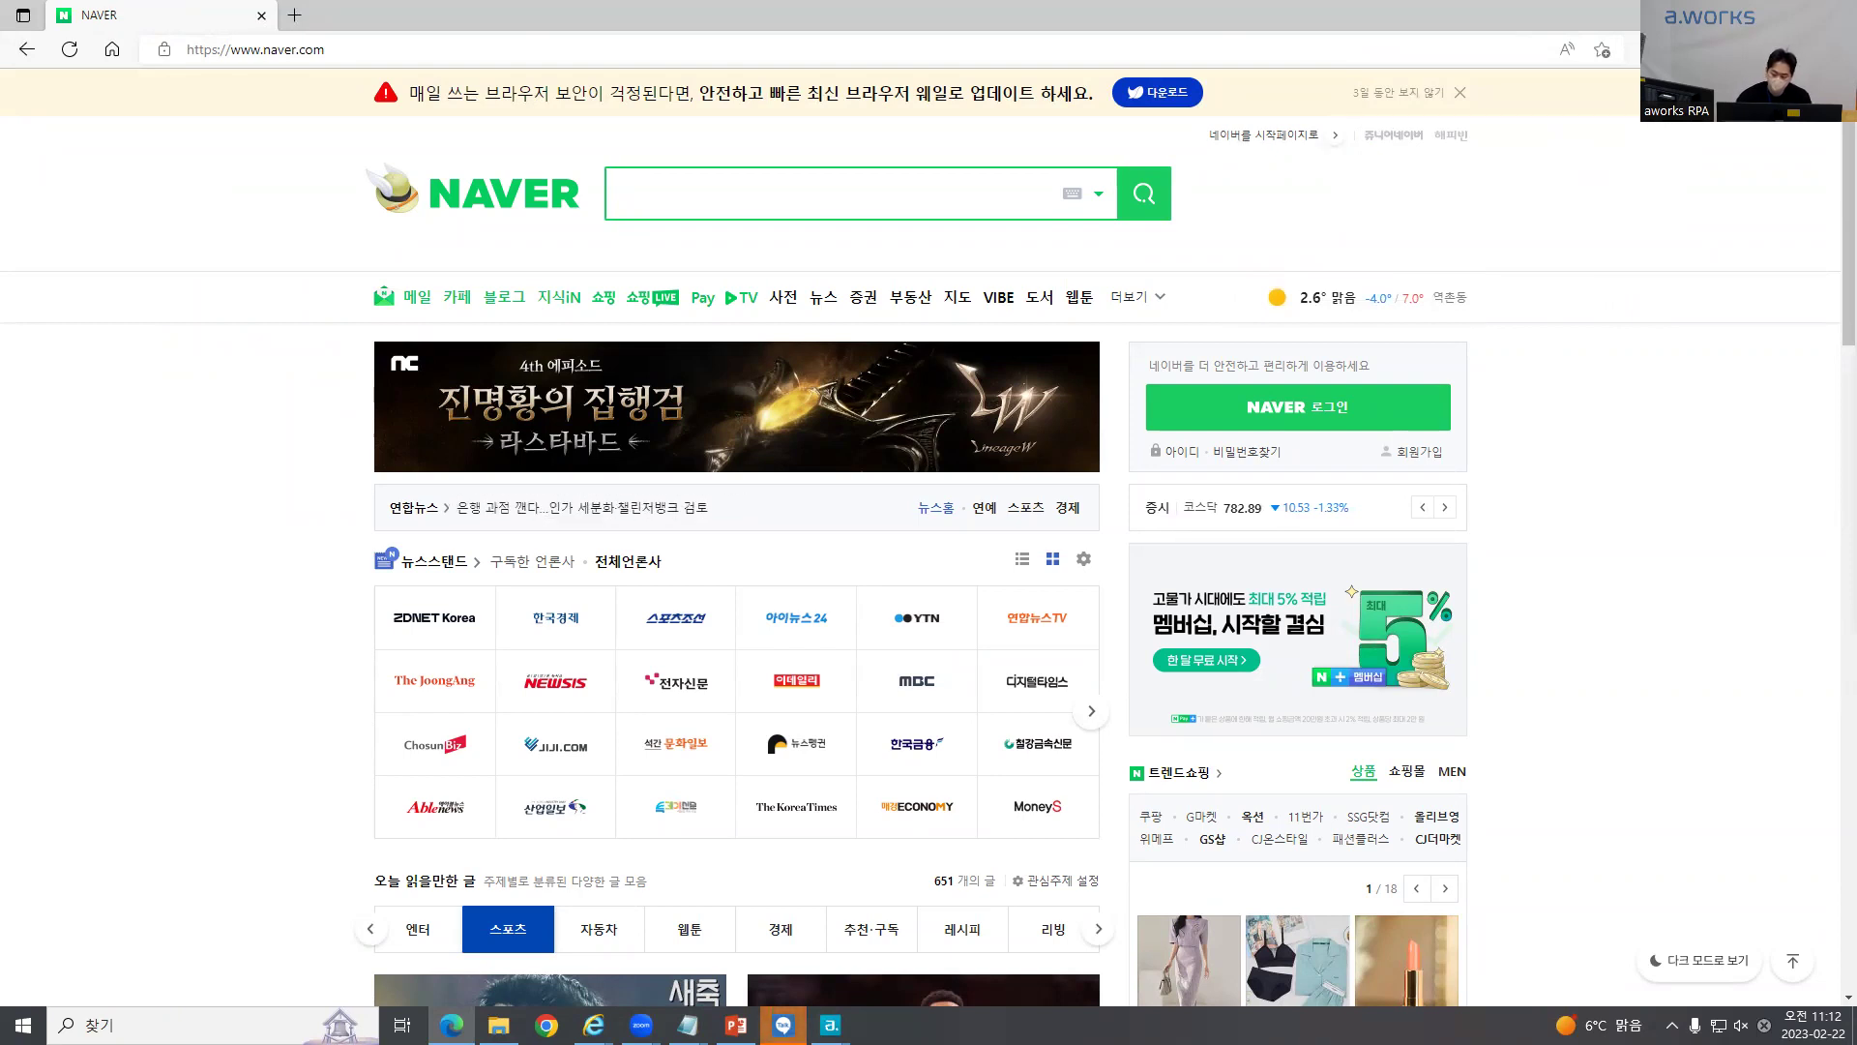
Step: On Edge's extension management page, turn off developer mode and remove a.works Web Accessbility for Edge, and close the browser
click(1831, 49)
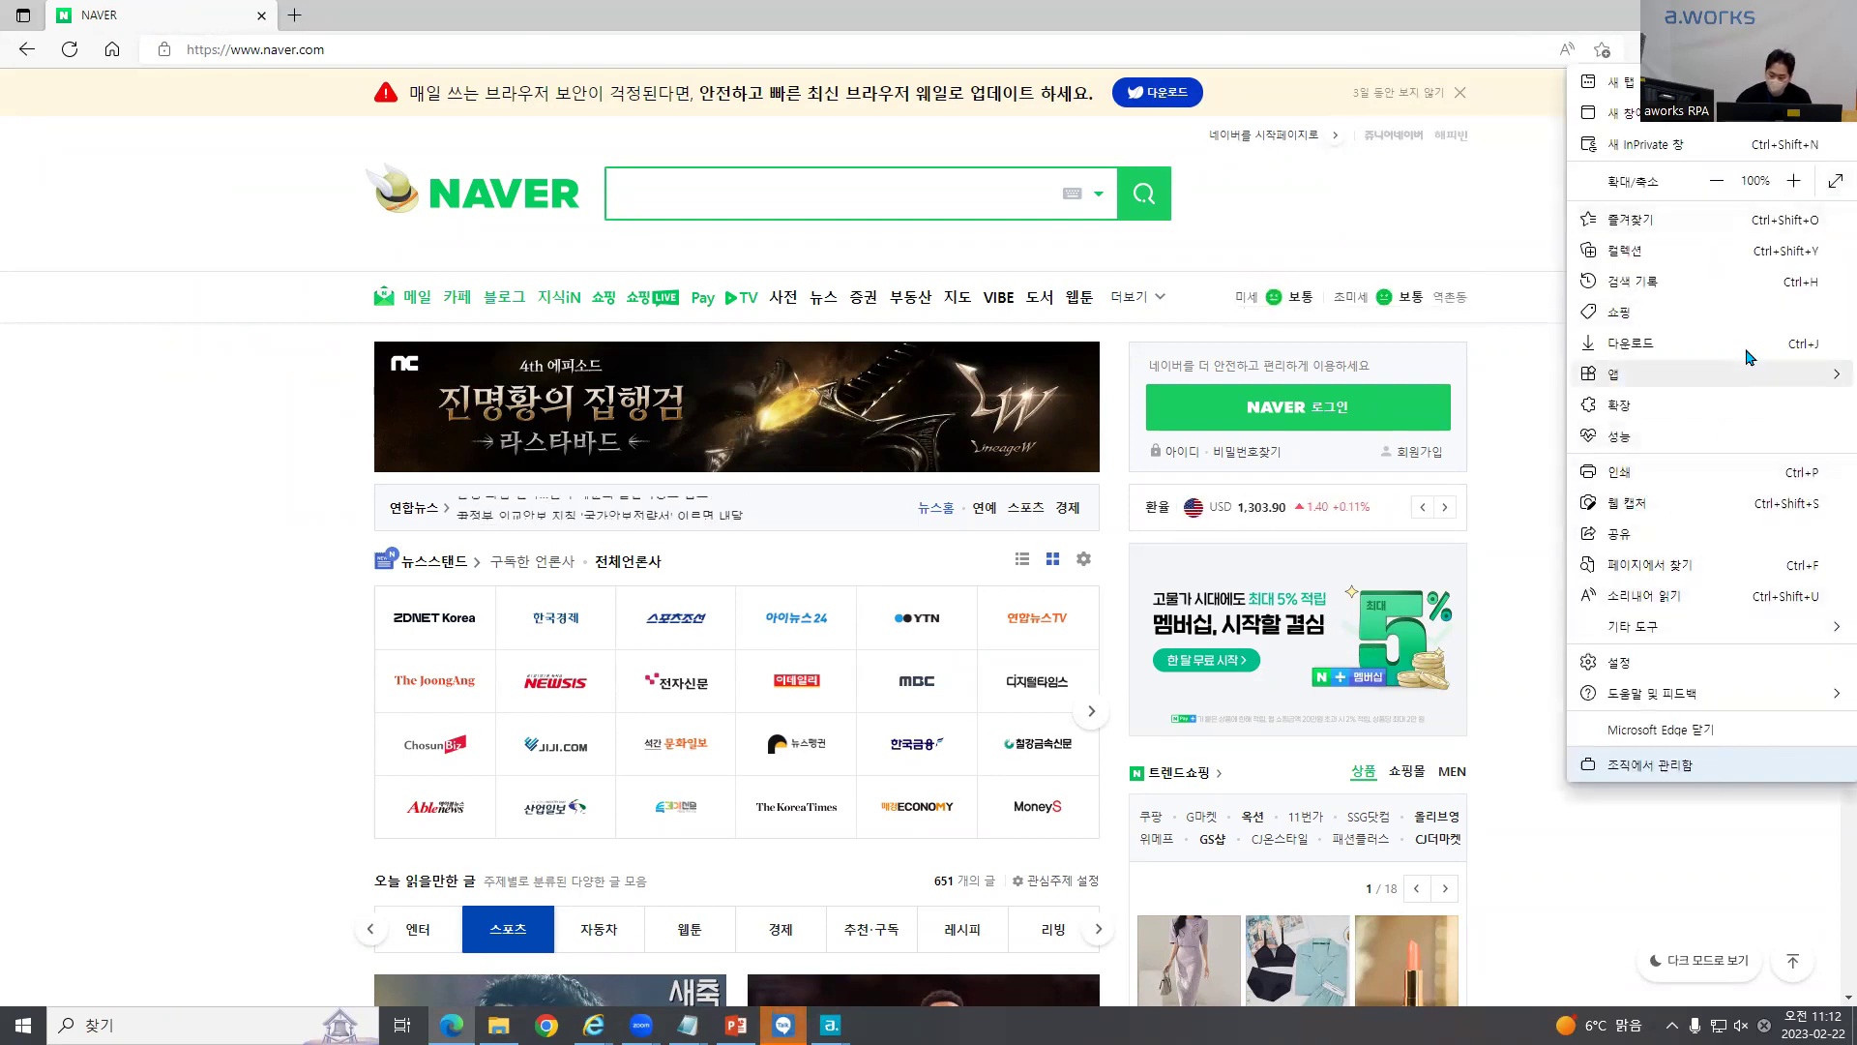
click(1684, 409)
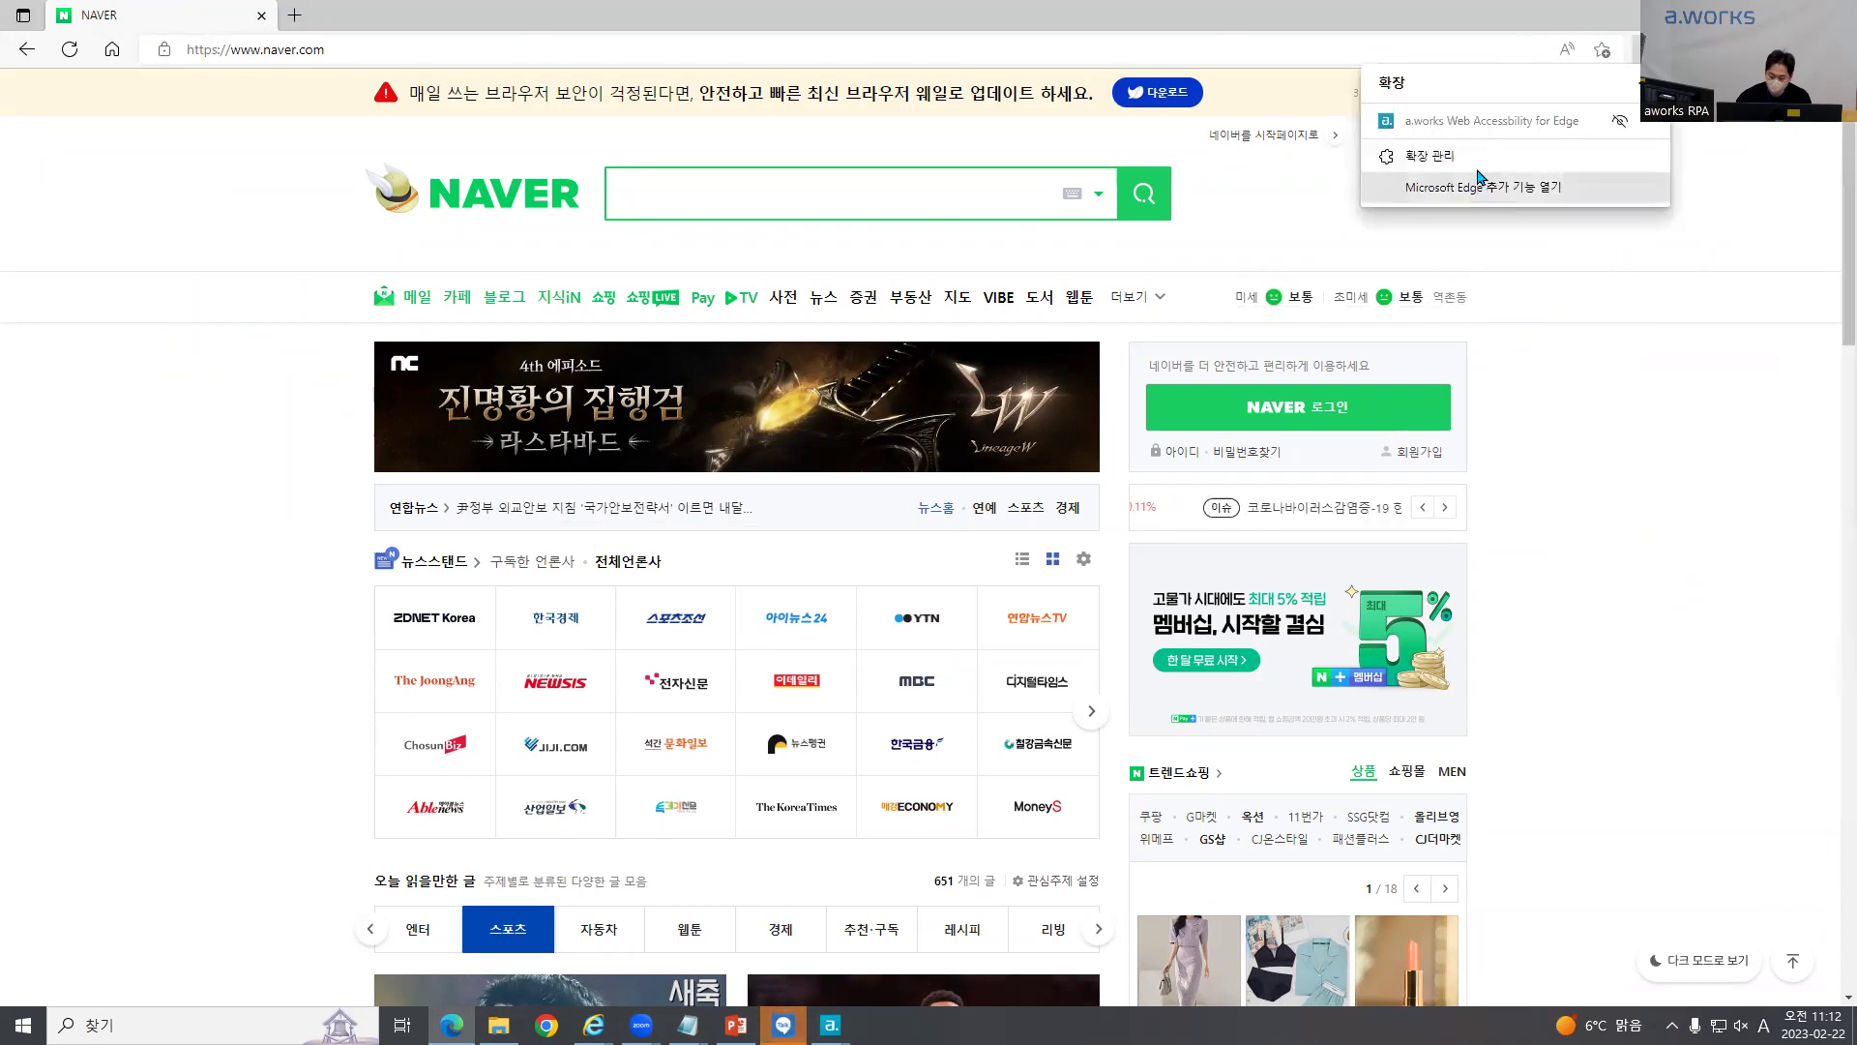
click(1373, 183)
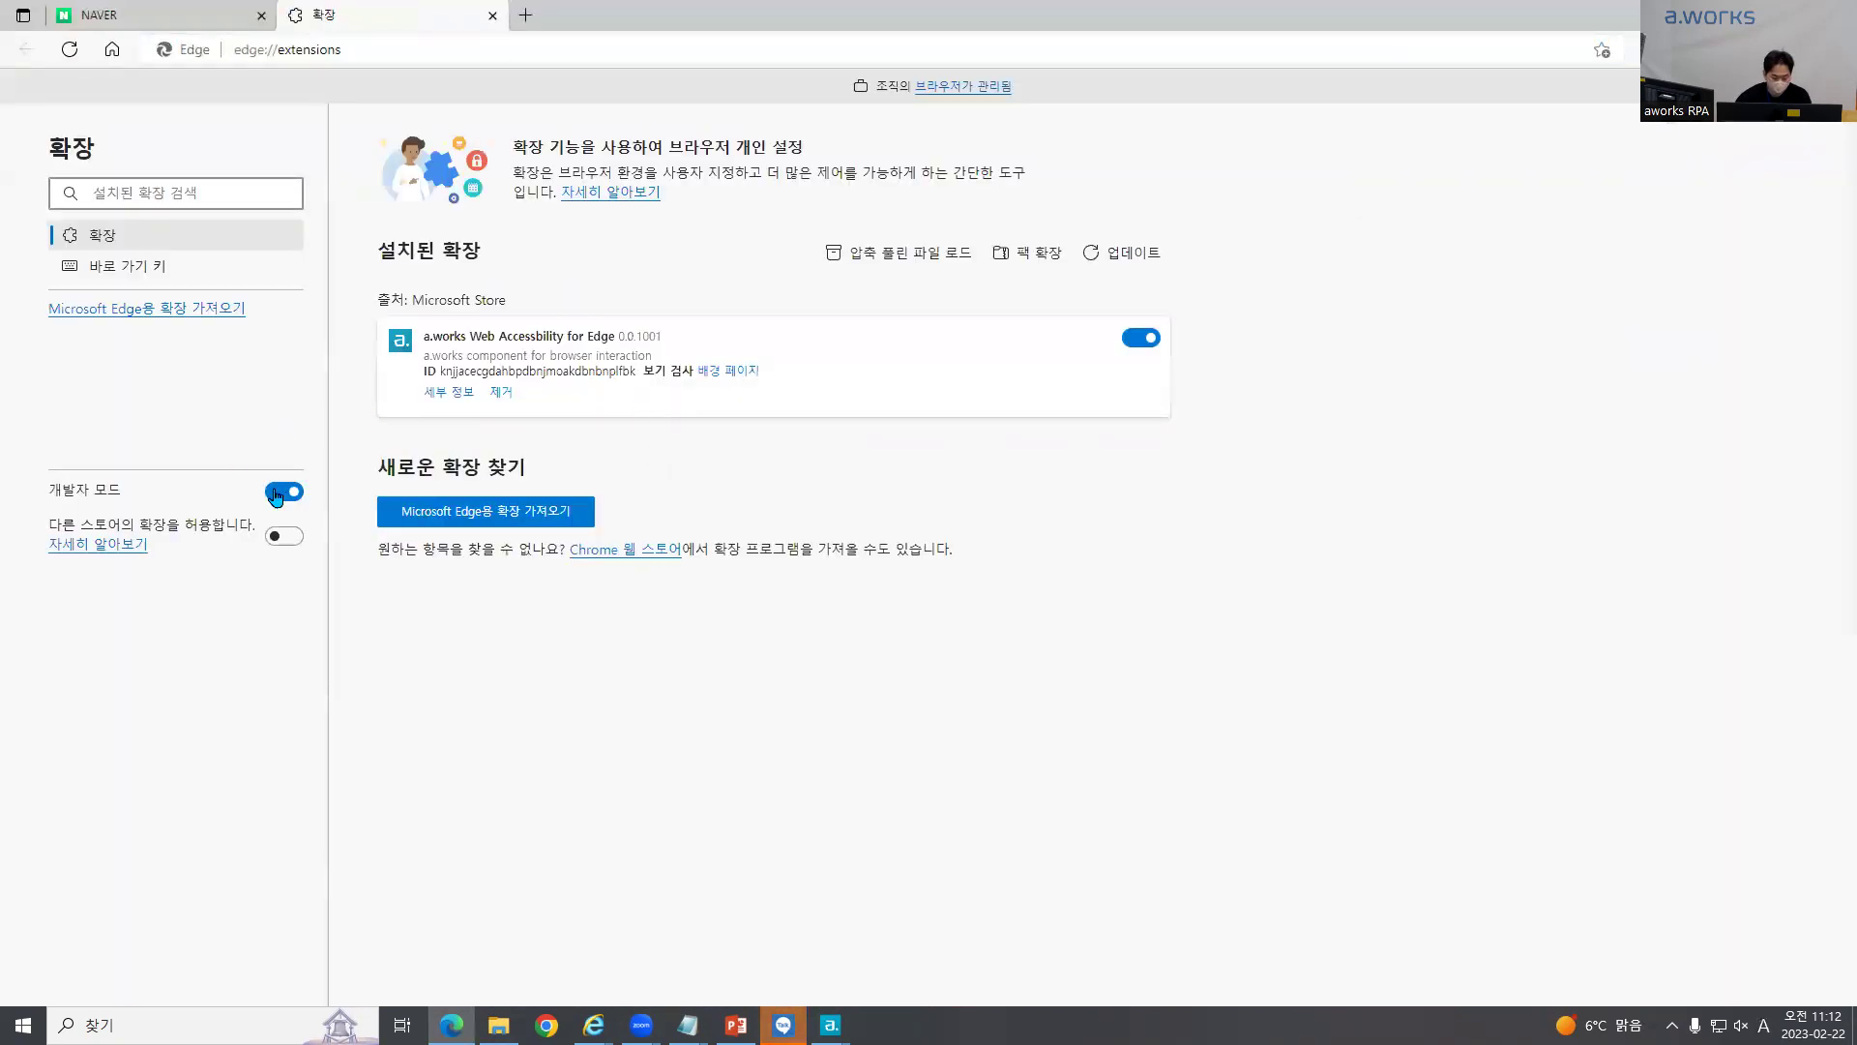
click(281, 491)
click(513, 379)
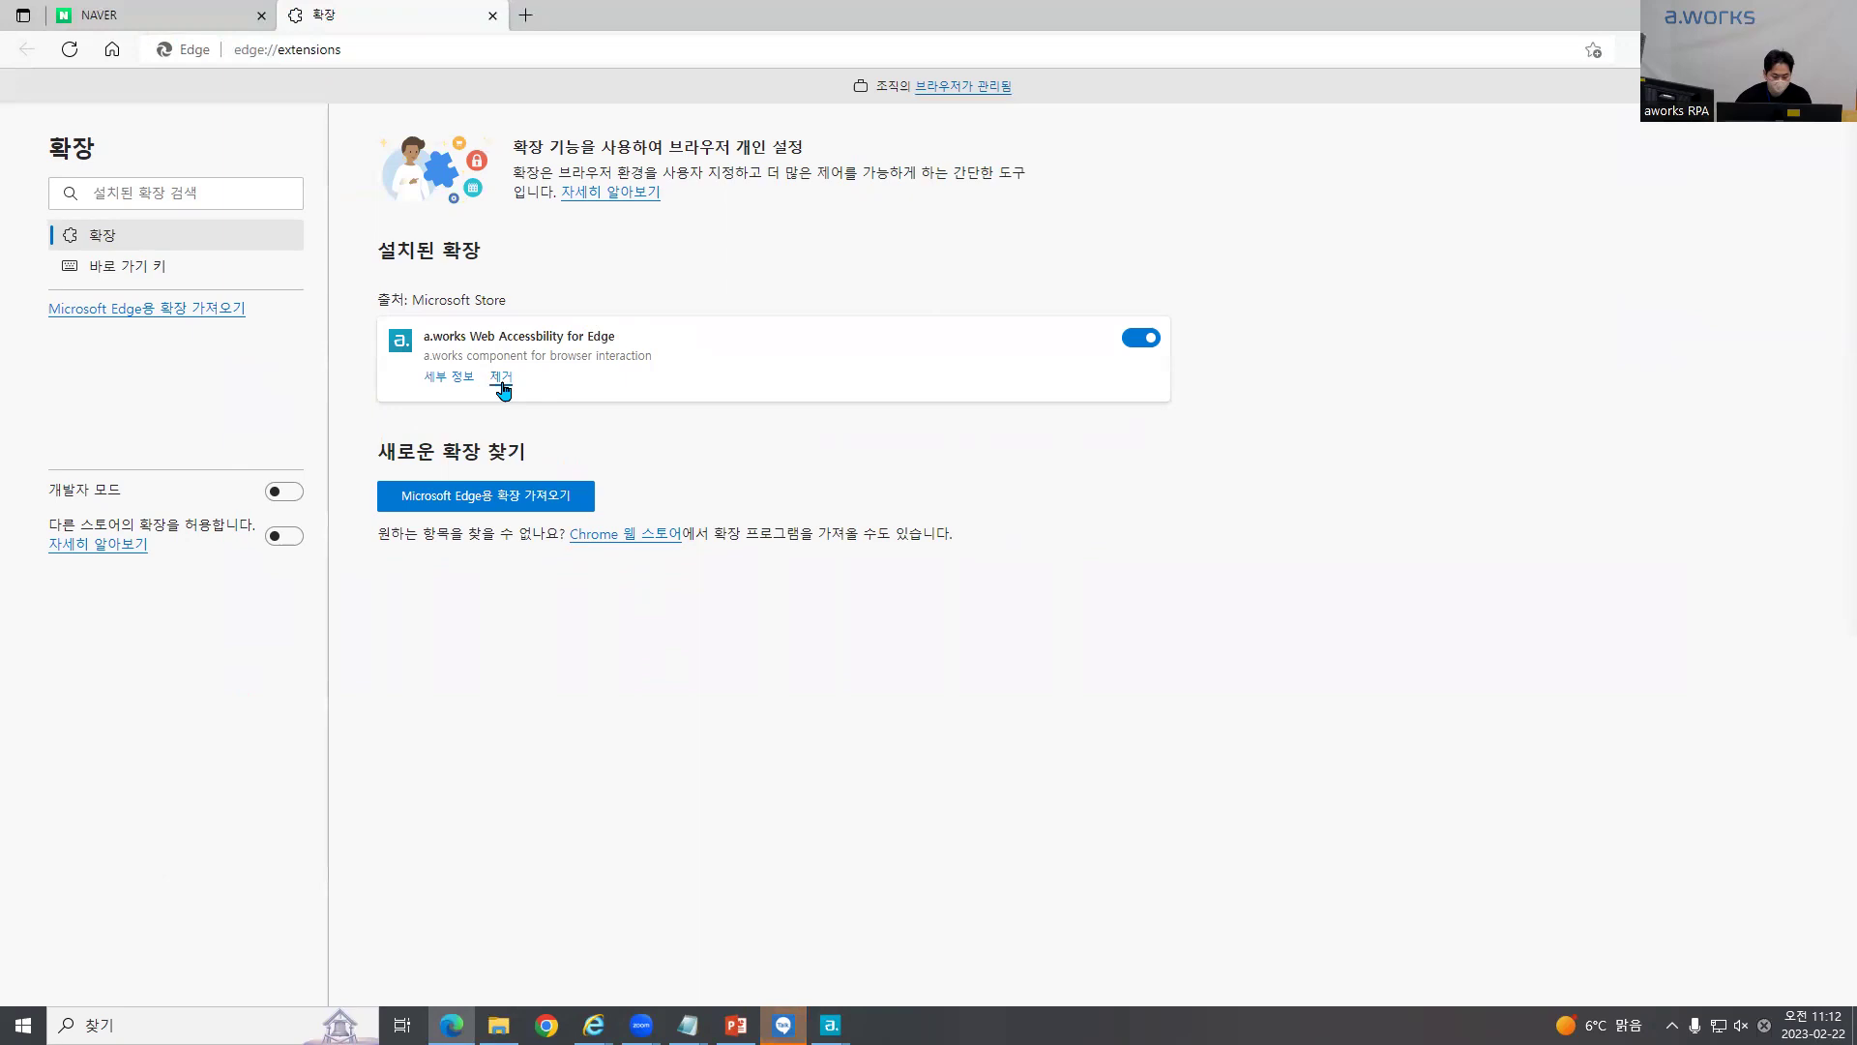
click(1505, 200)
click(1834, 15)
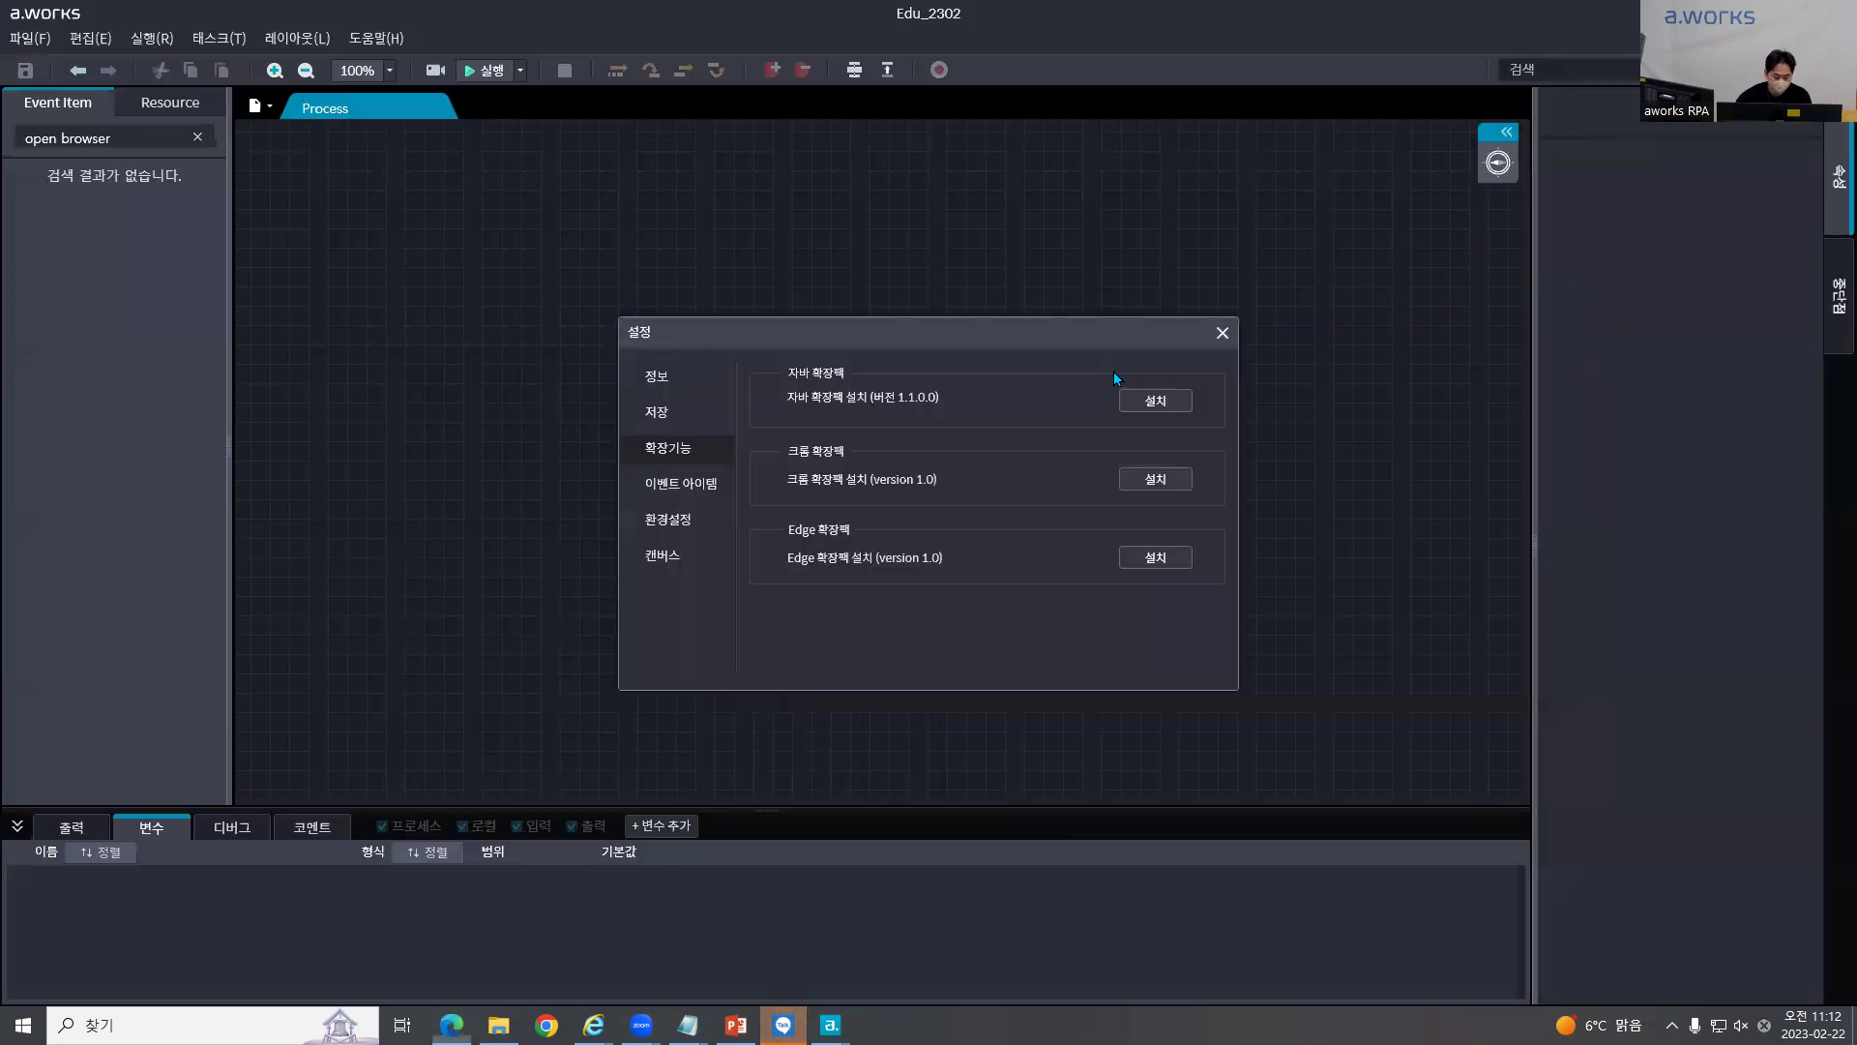
Step: Reopen Edge and choose to remove the a.works Web Accessbility for Edge extension (확장 제거) in the startup notice
click(452, 1025)
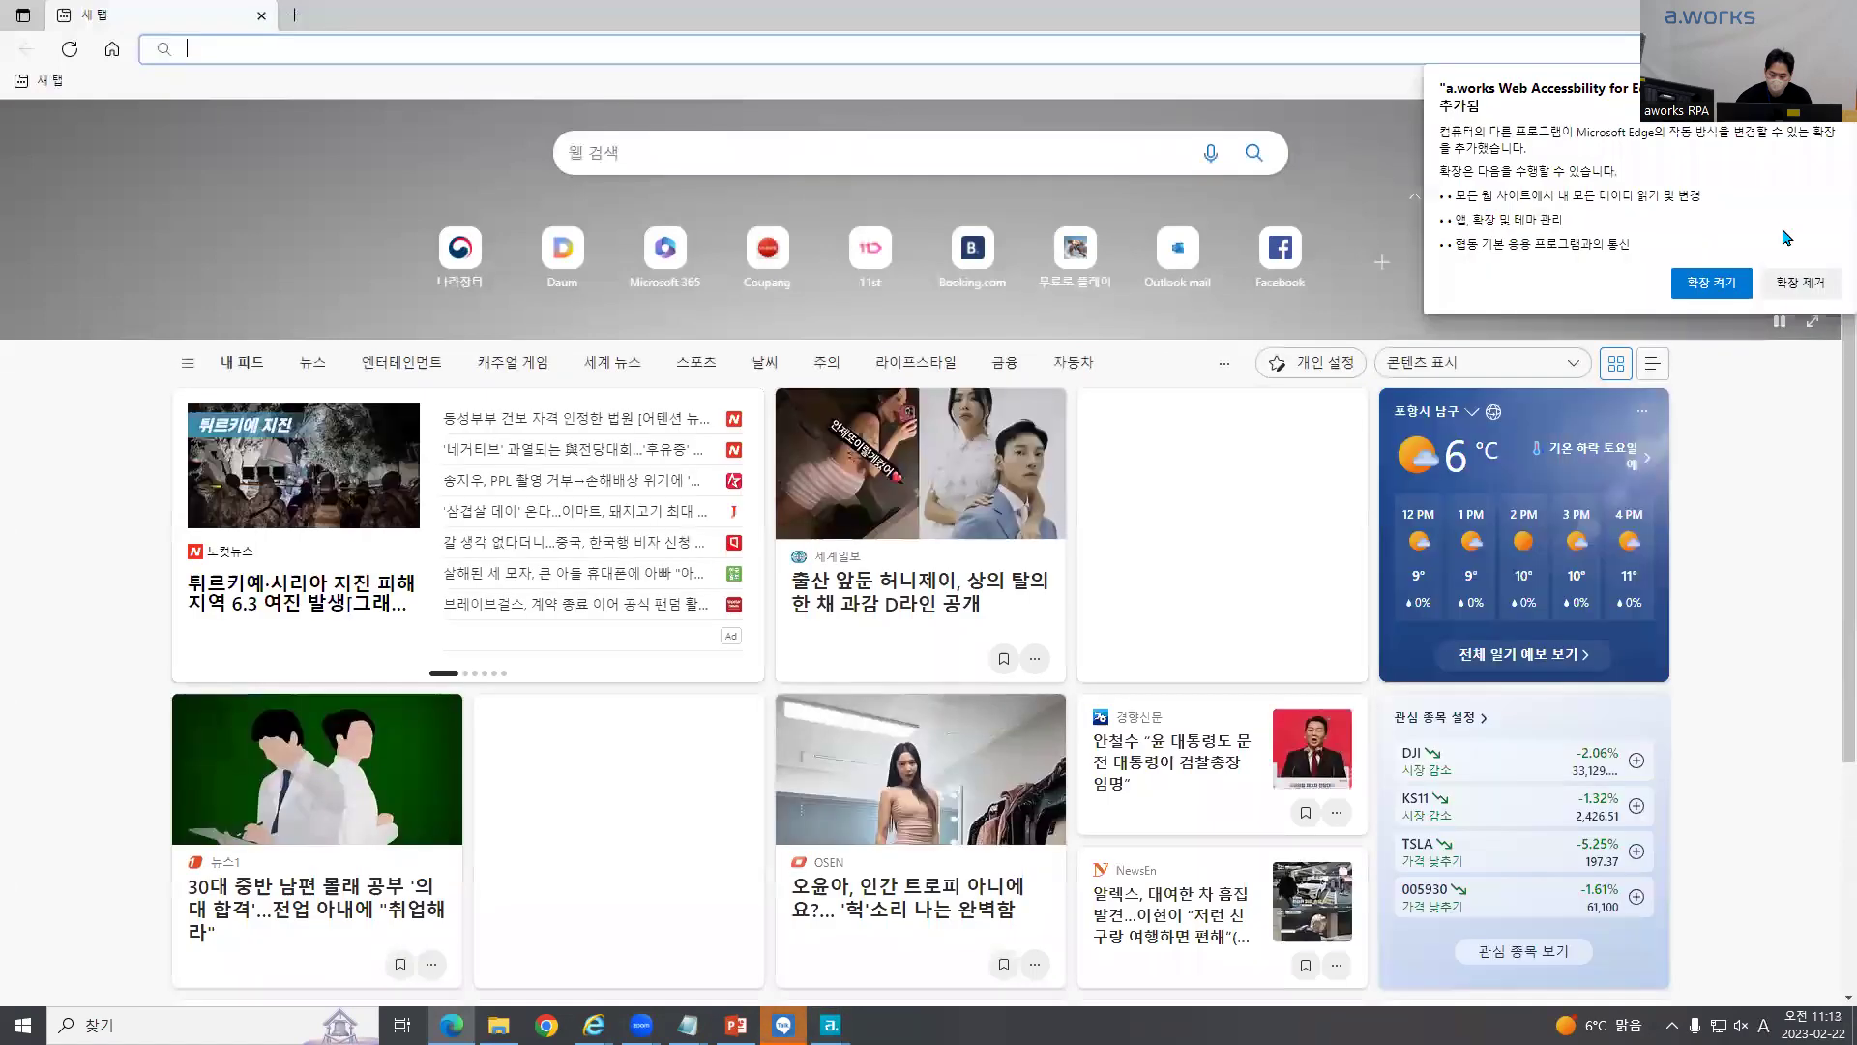
click(1794, 282)
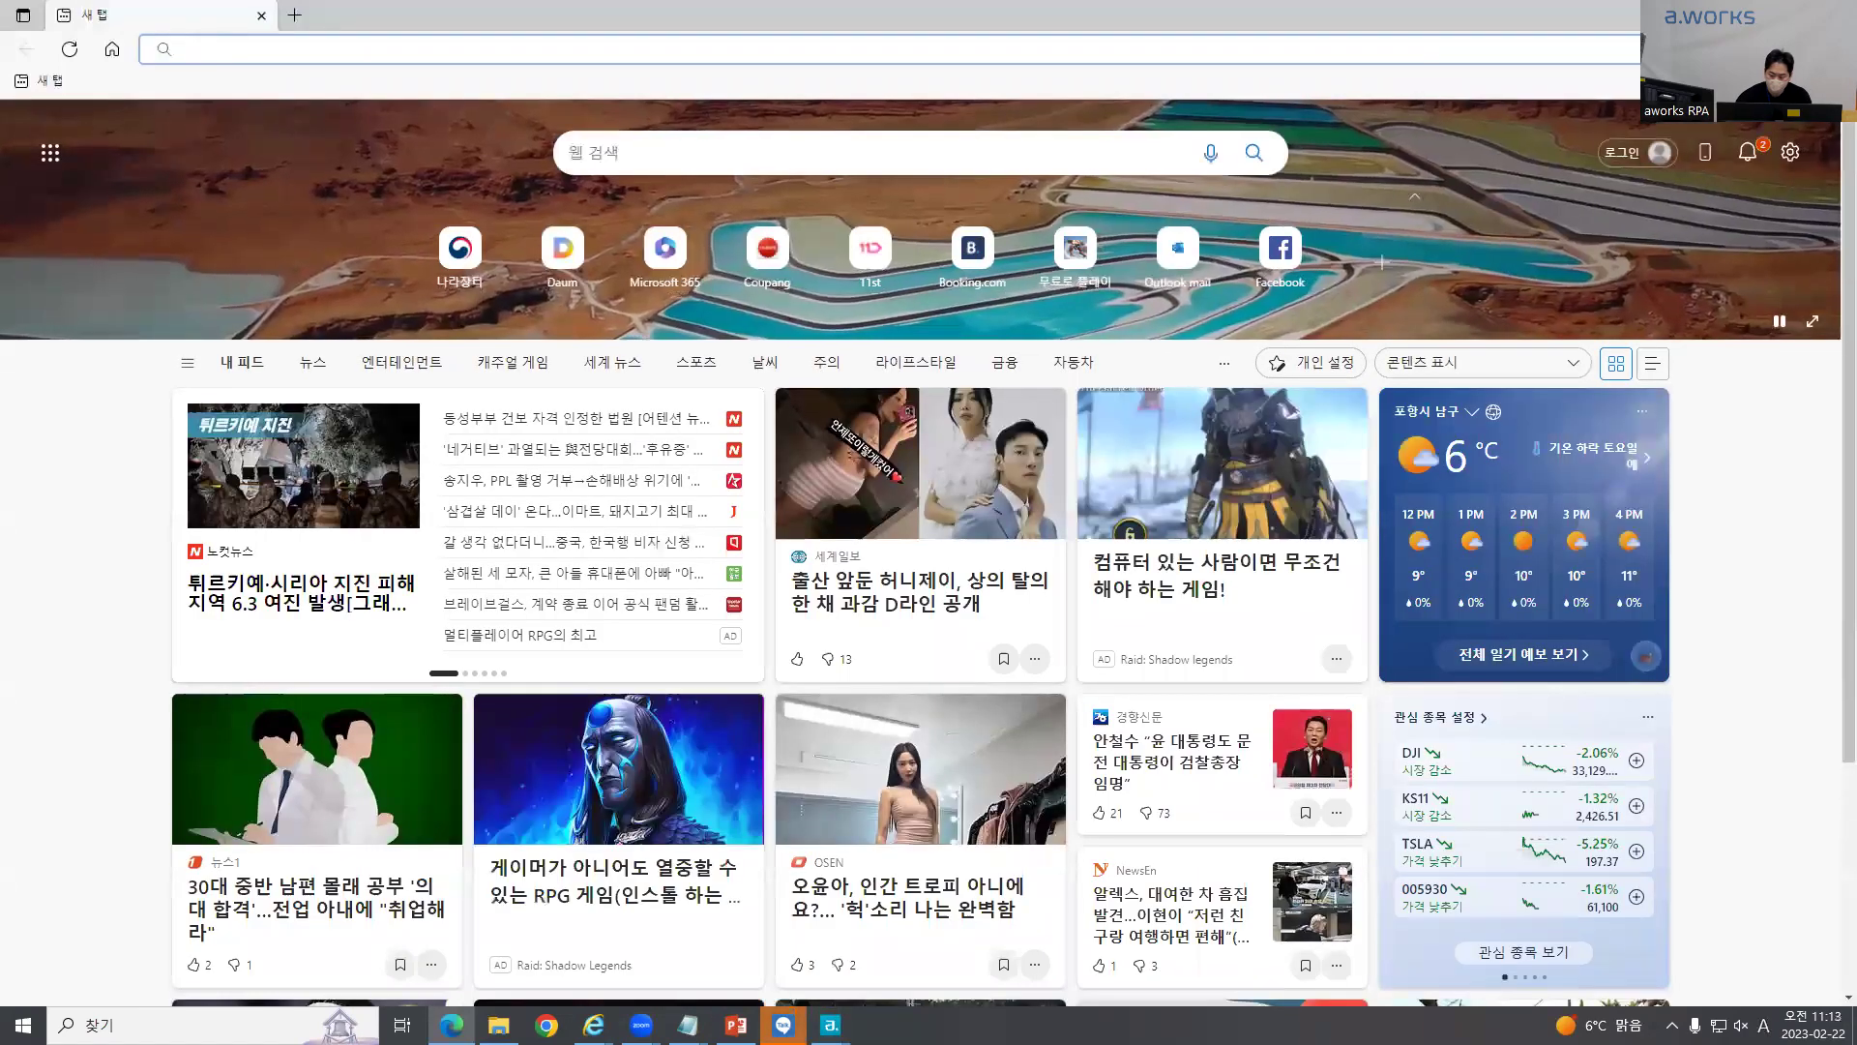
Step: Open Edge's extension management page (확장 관리) and turn on developer mode (개발자 모드)
click(1818, 48)
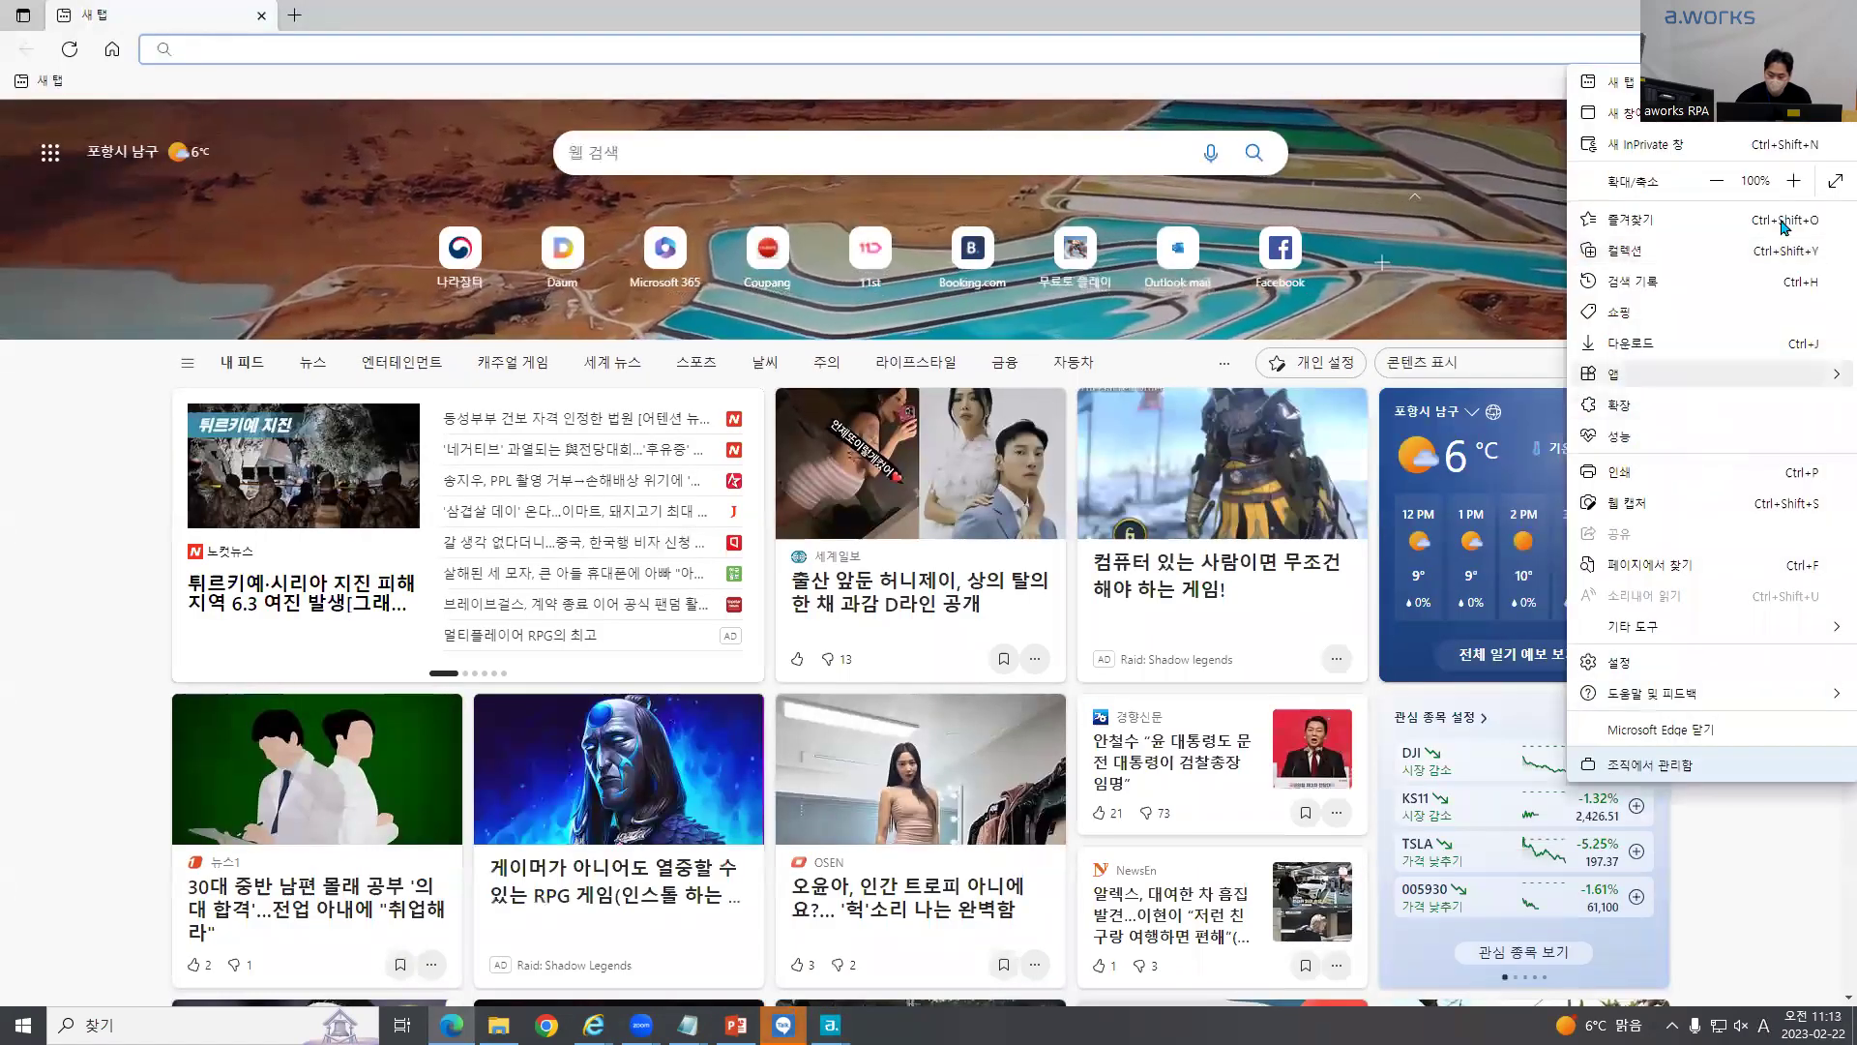
click(1669, 416)
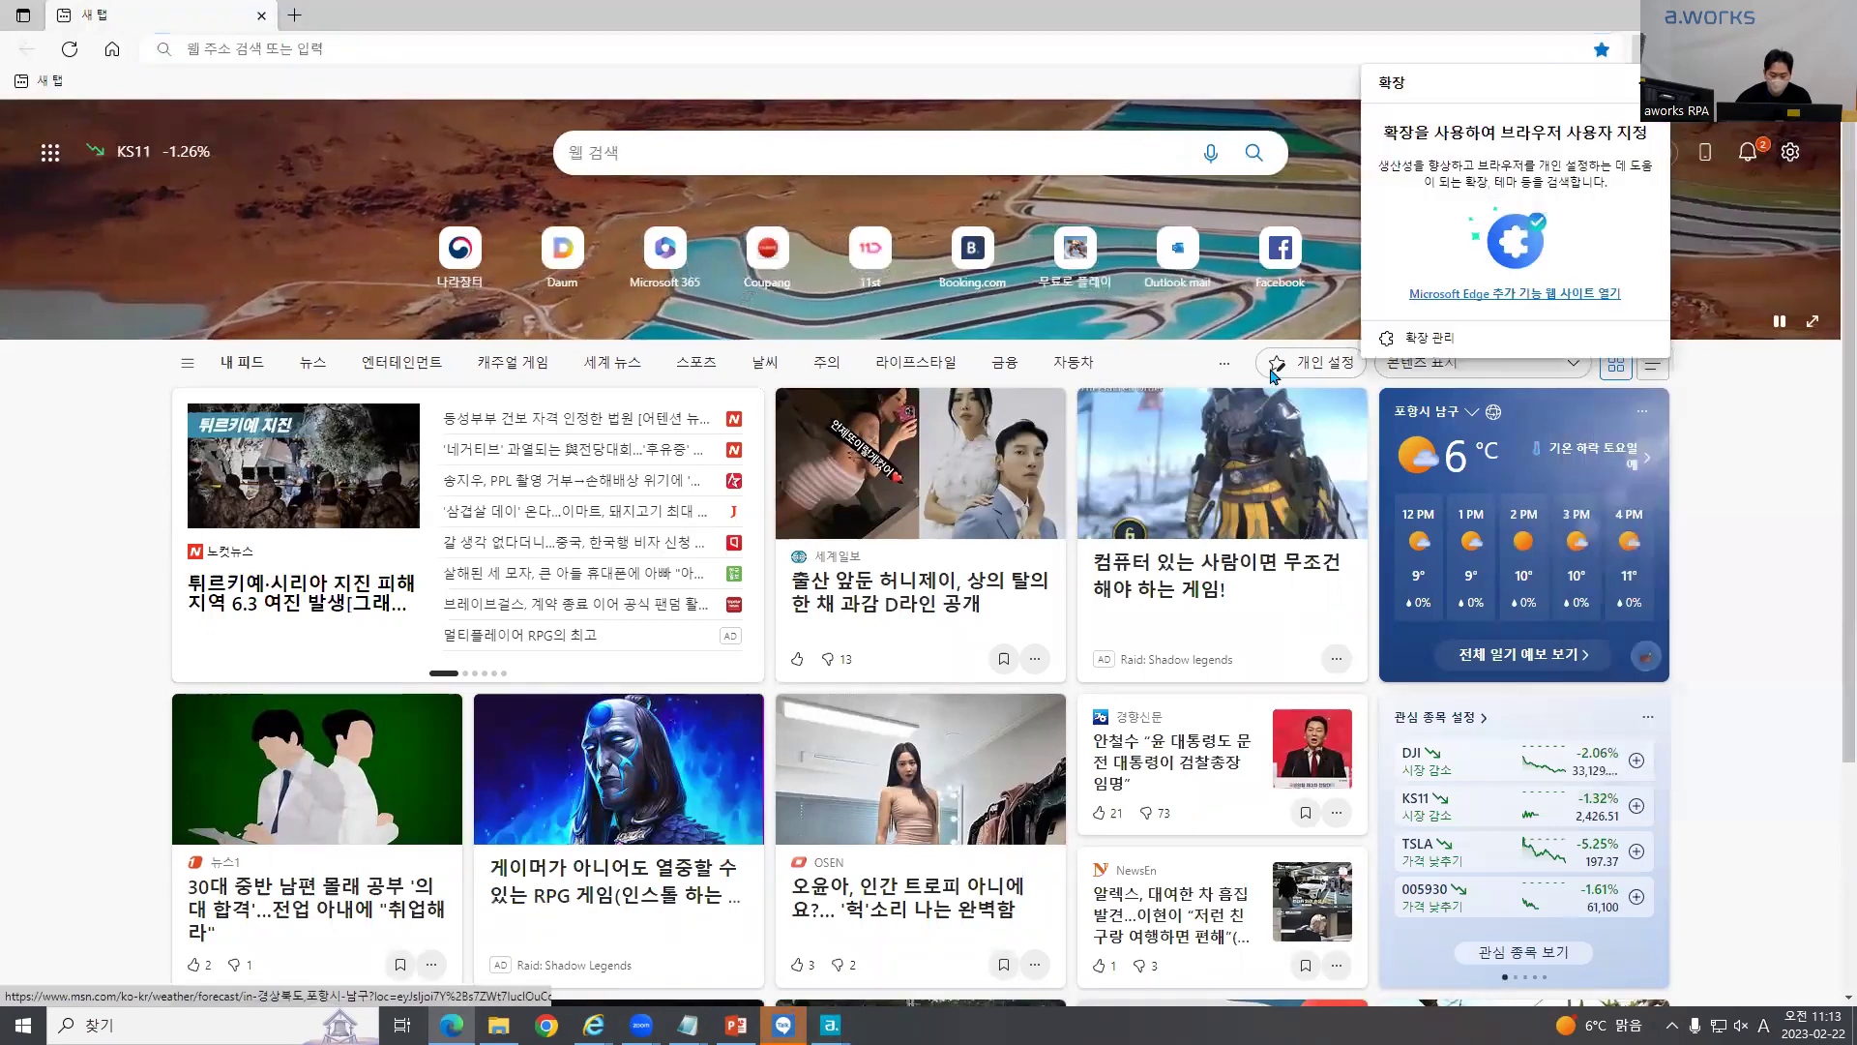
click(1441, 339)
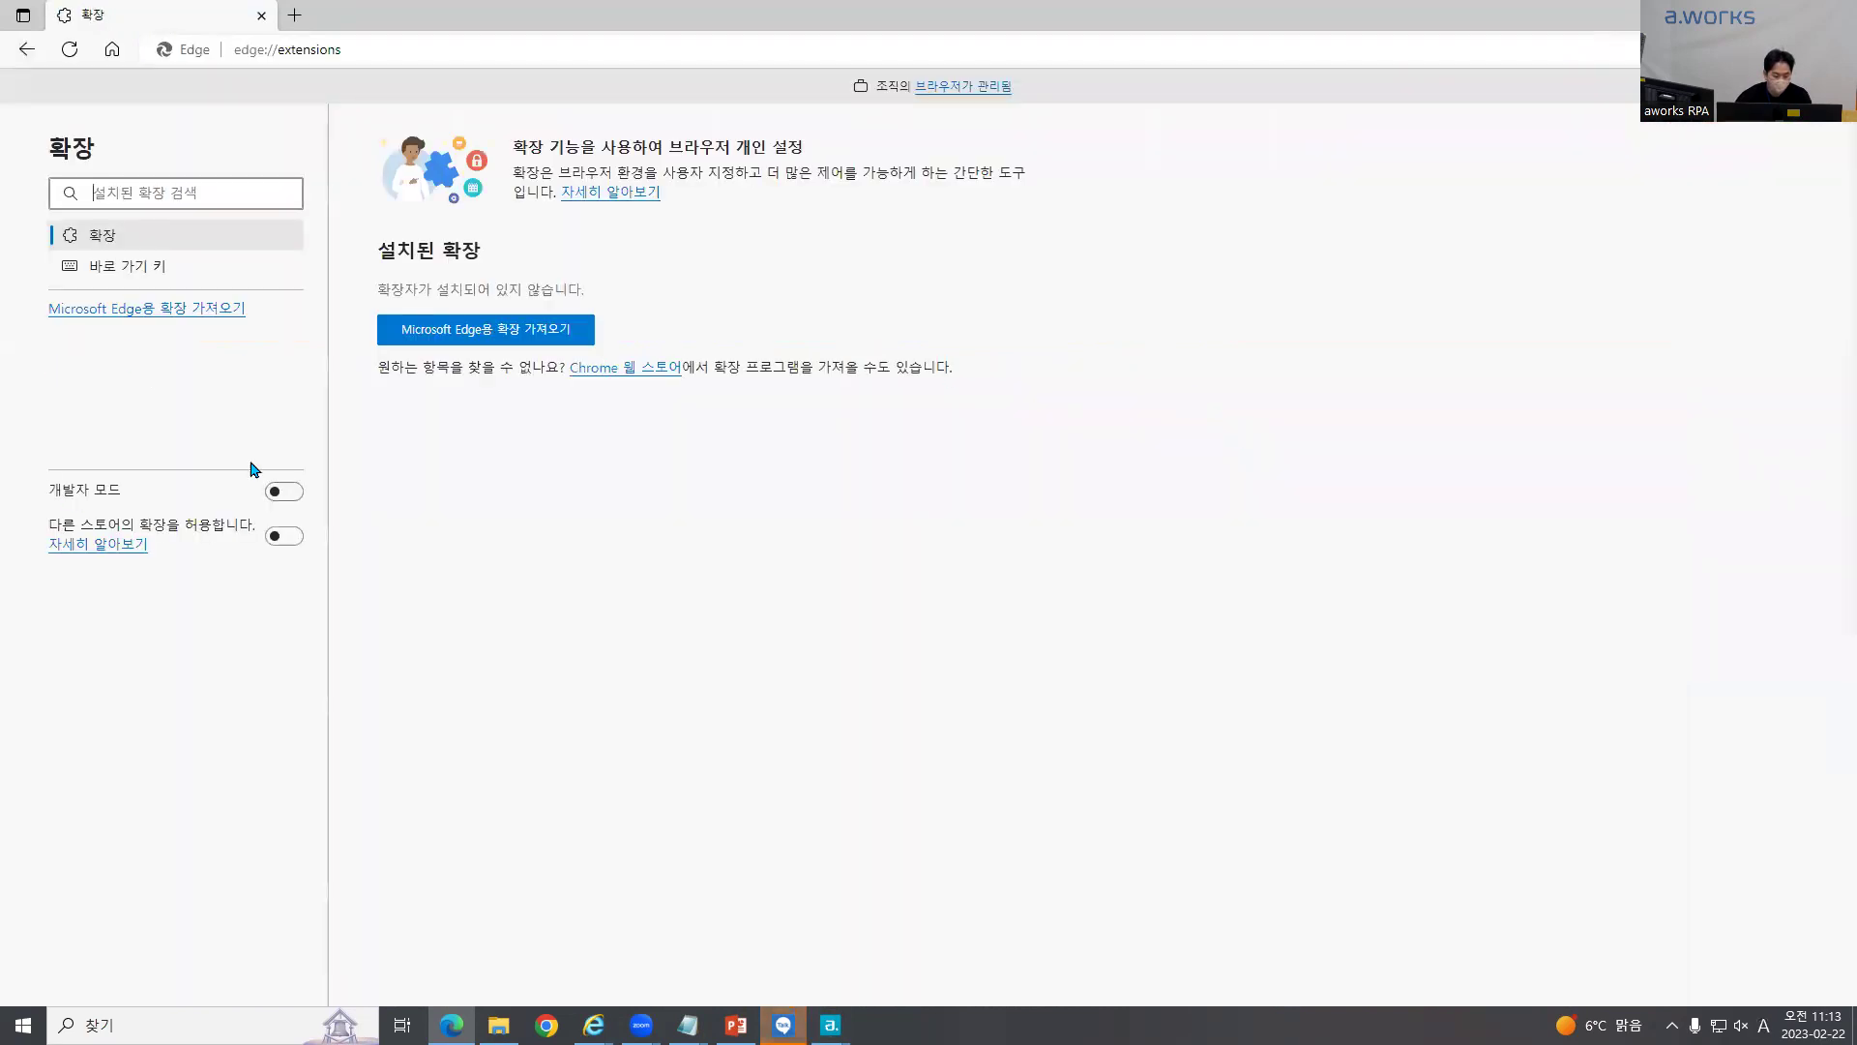
click(276, 496)
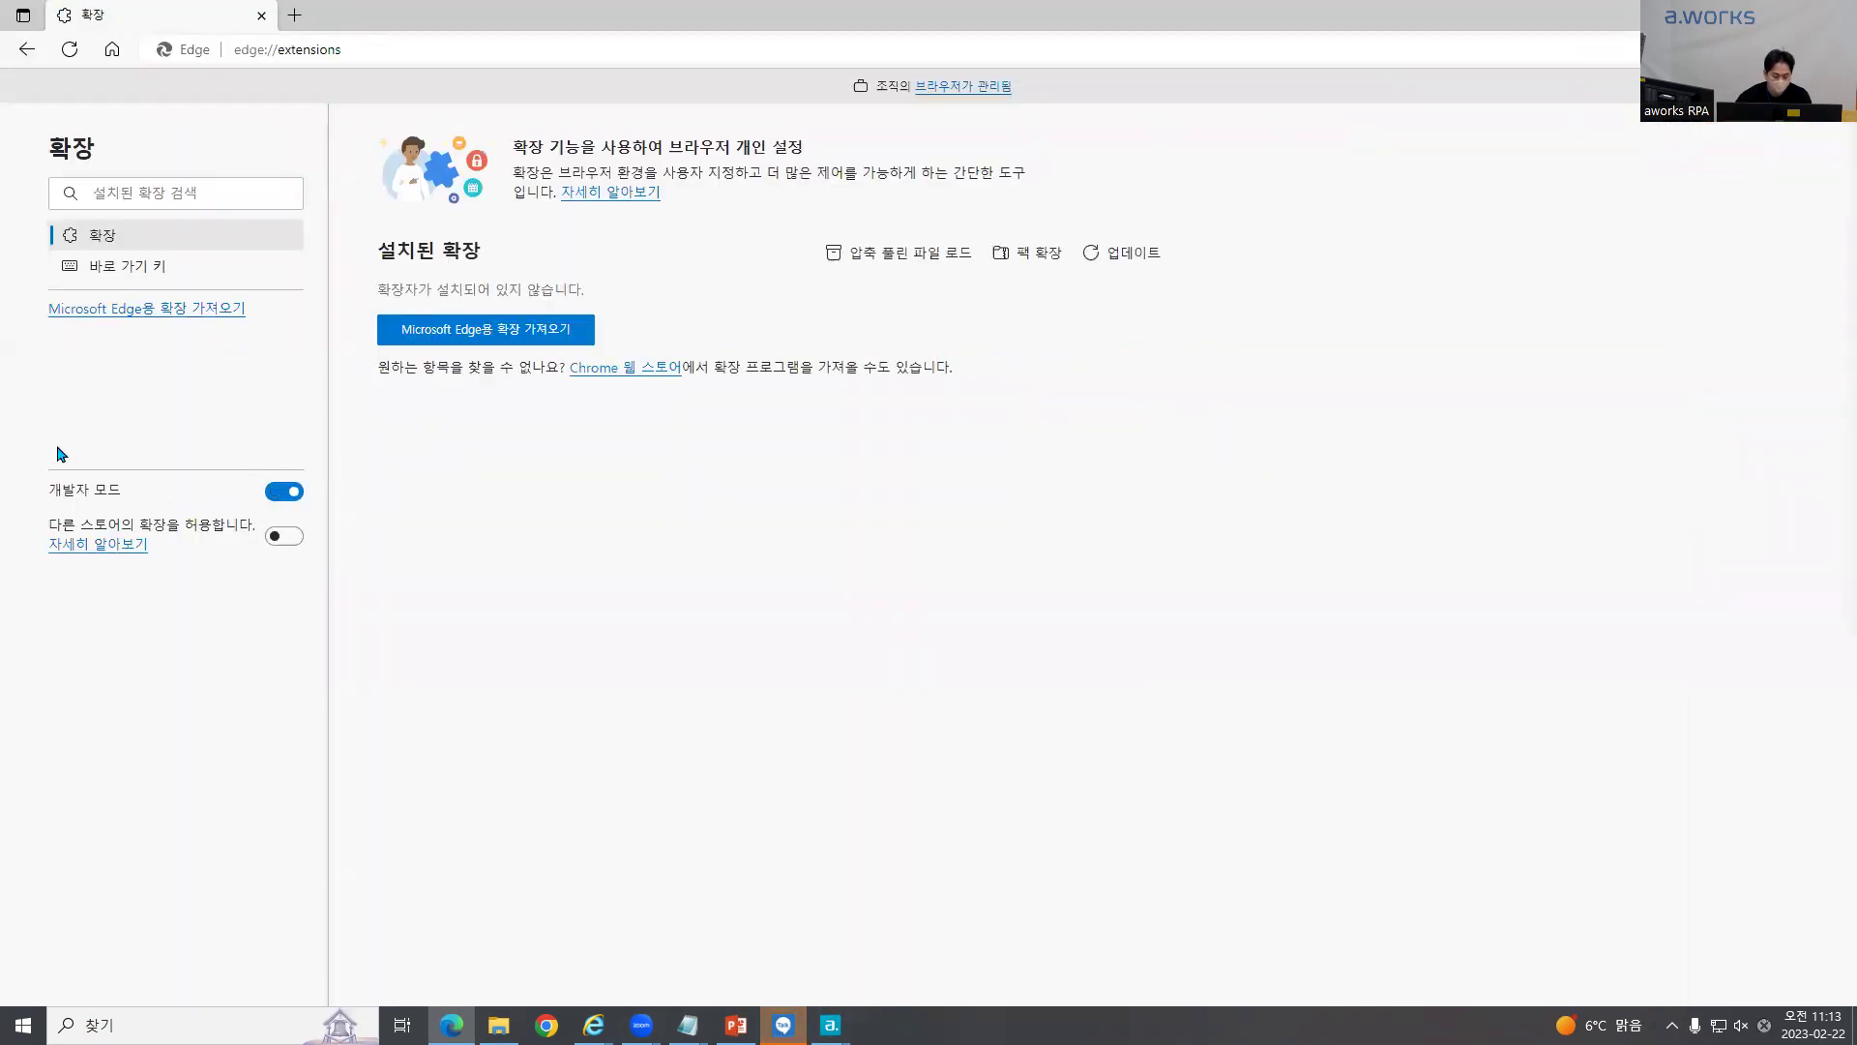
Step: Bring up the plugin folder window, show the C:\aworks_studio path, and open its EdgeChromiumPlugin subfolder
key(alt+Tab)
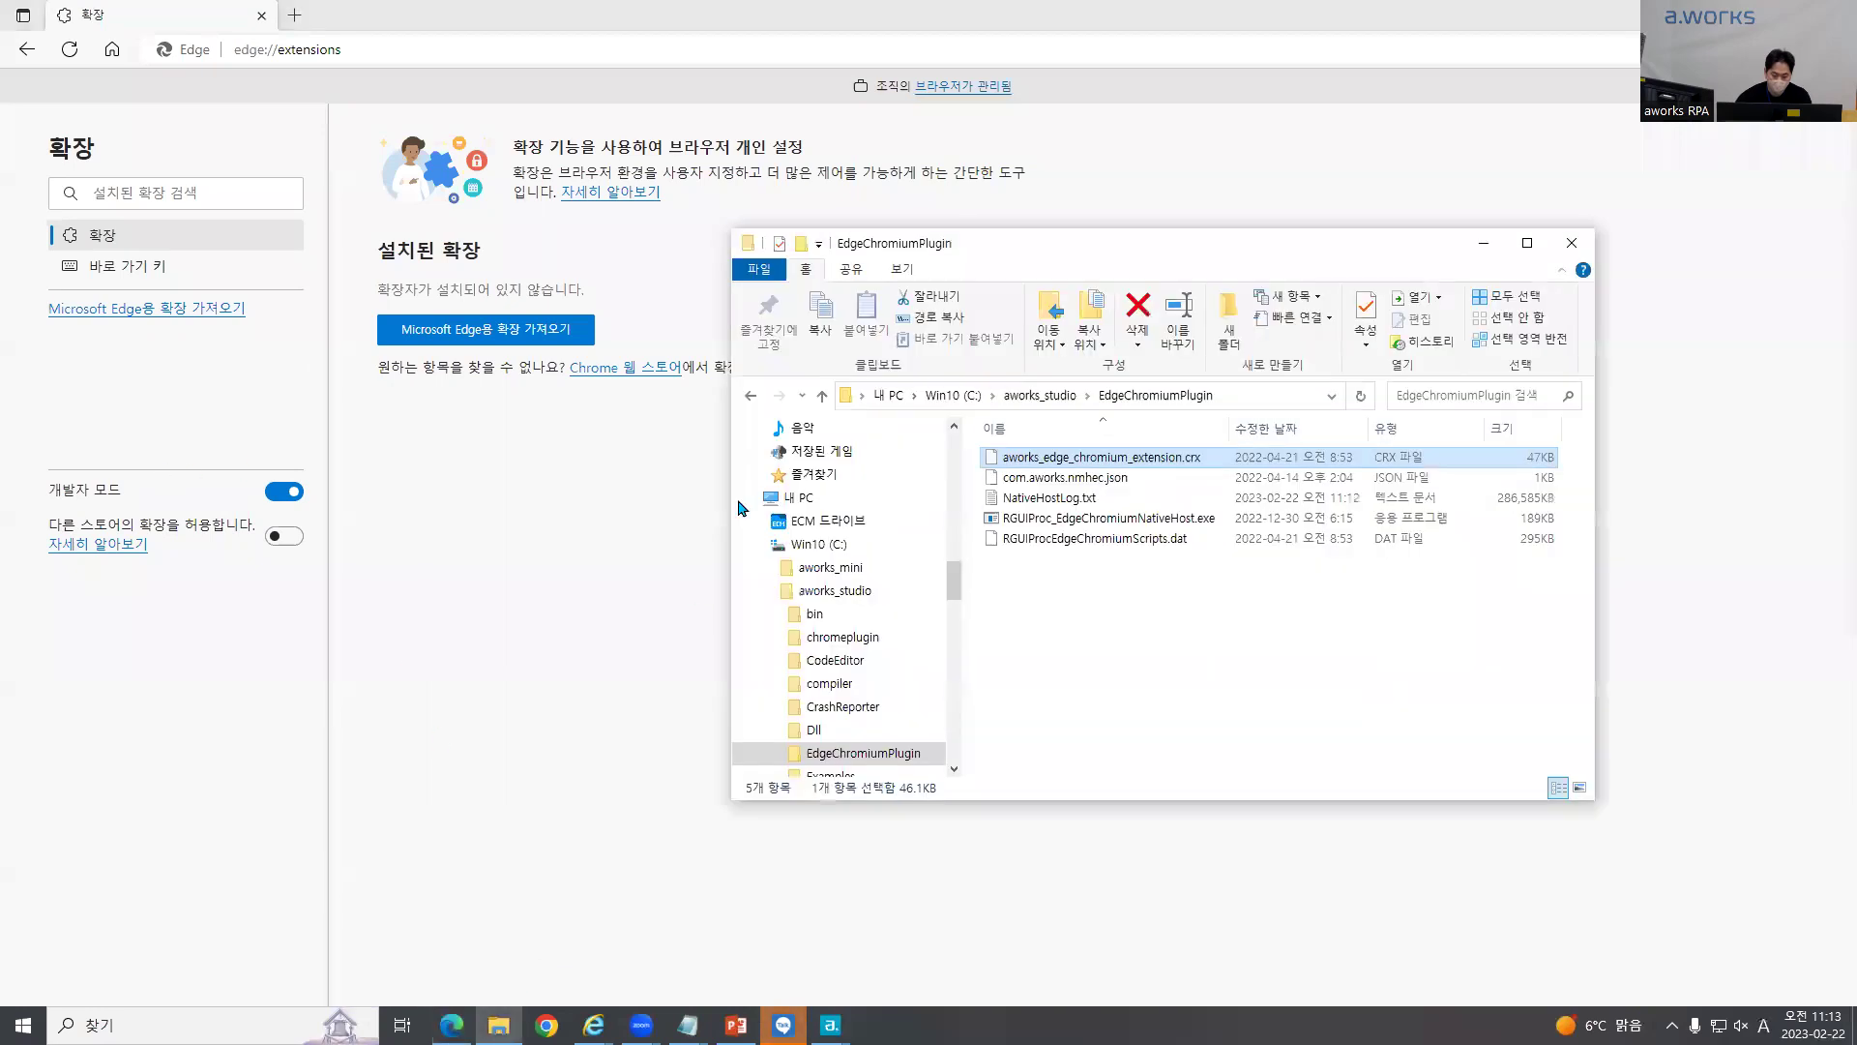
click(1040, 396)
click(1122, 398)
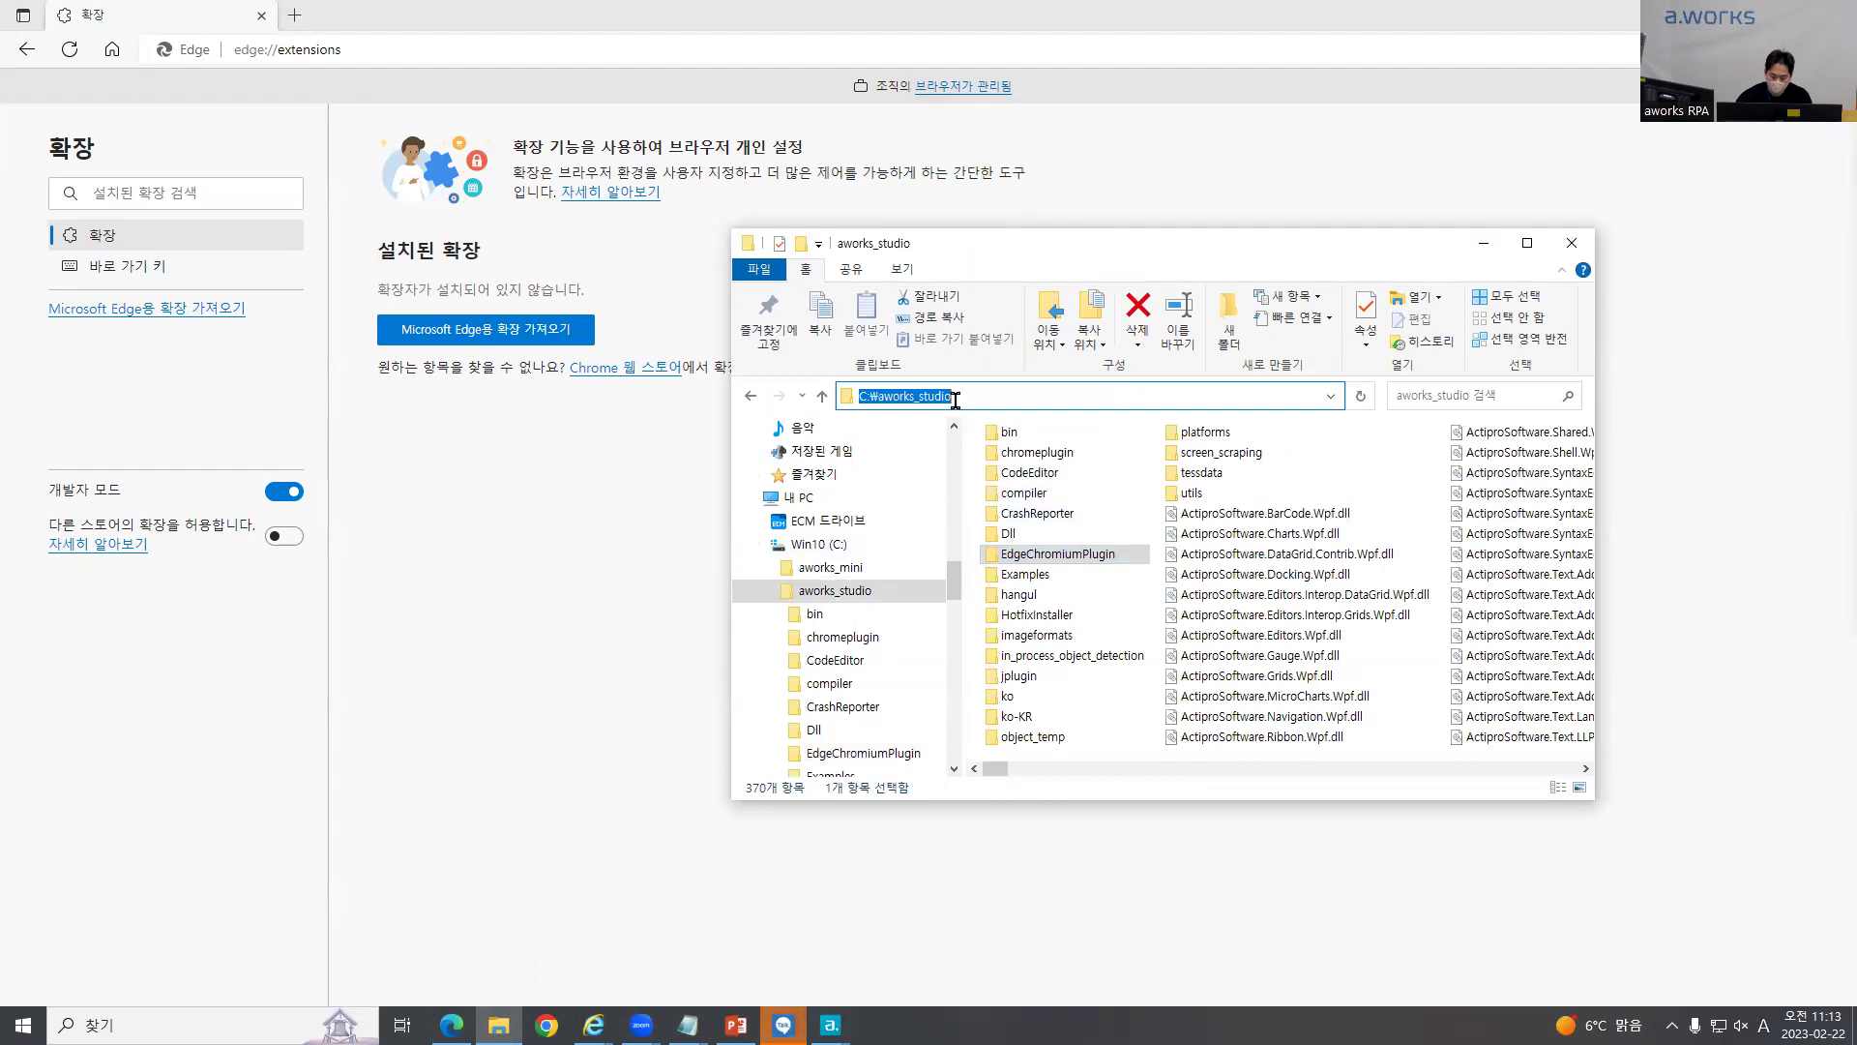
double_click(1103, 561)
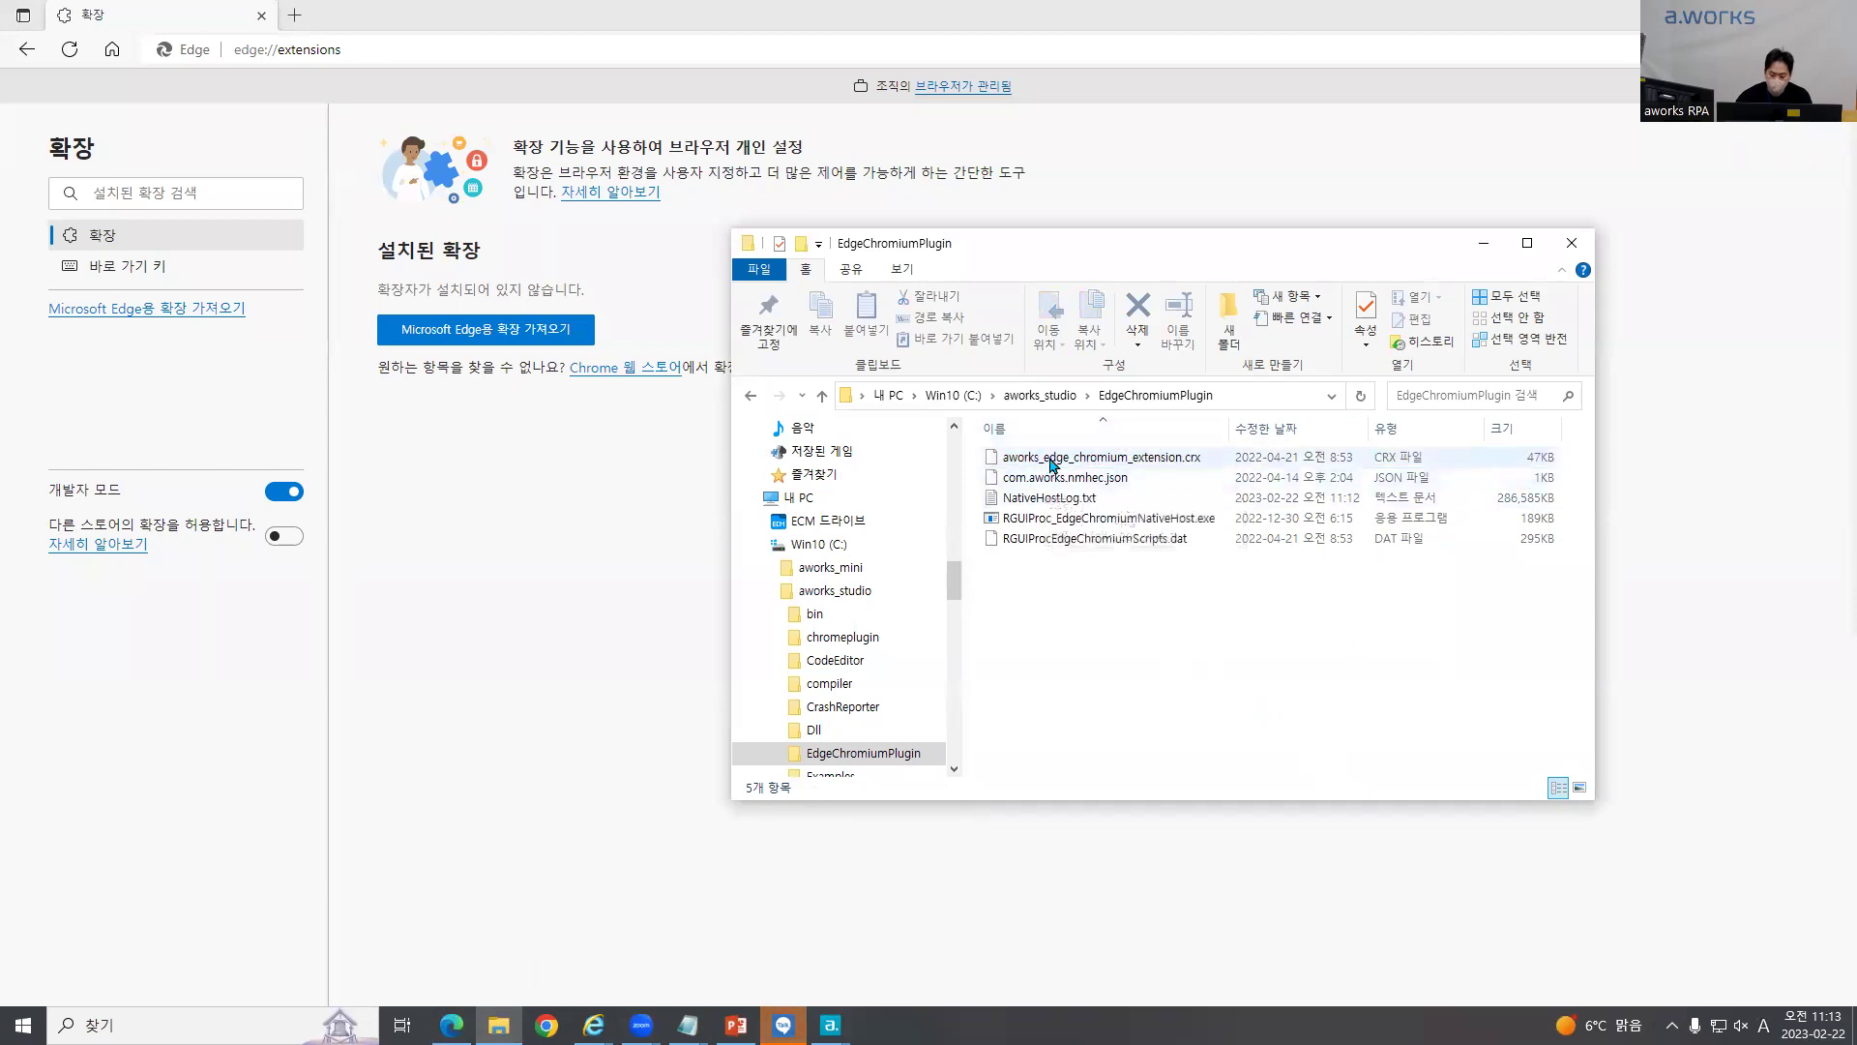
Step: Add aworks_edge_chromium_extension.crx to Edge's extensions page, accept the installation (확장 추가), and close the added-extension notice
click(1178, 465)
drag(1132, 460, 490, 510)
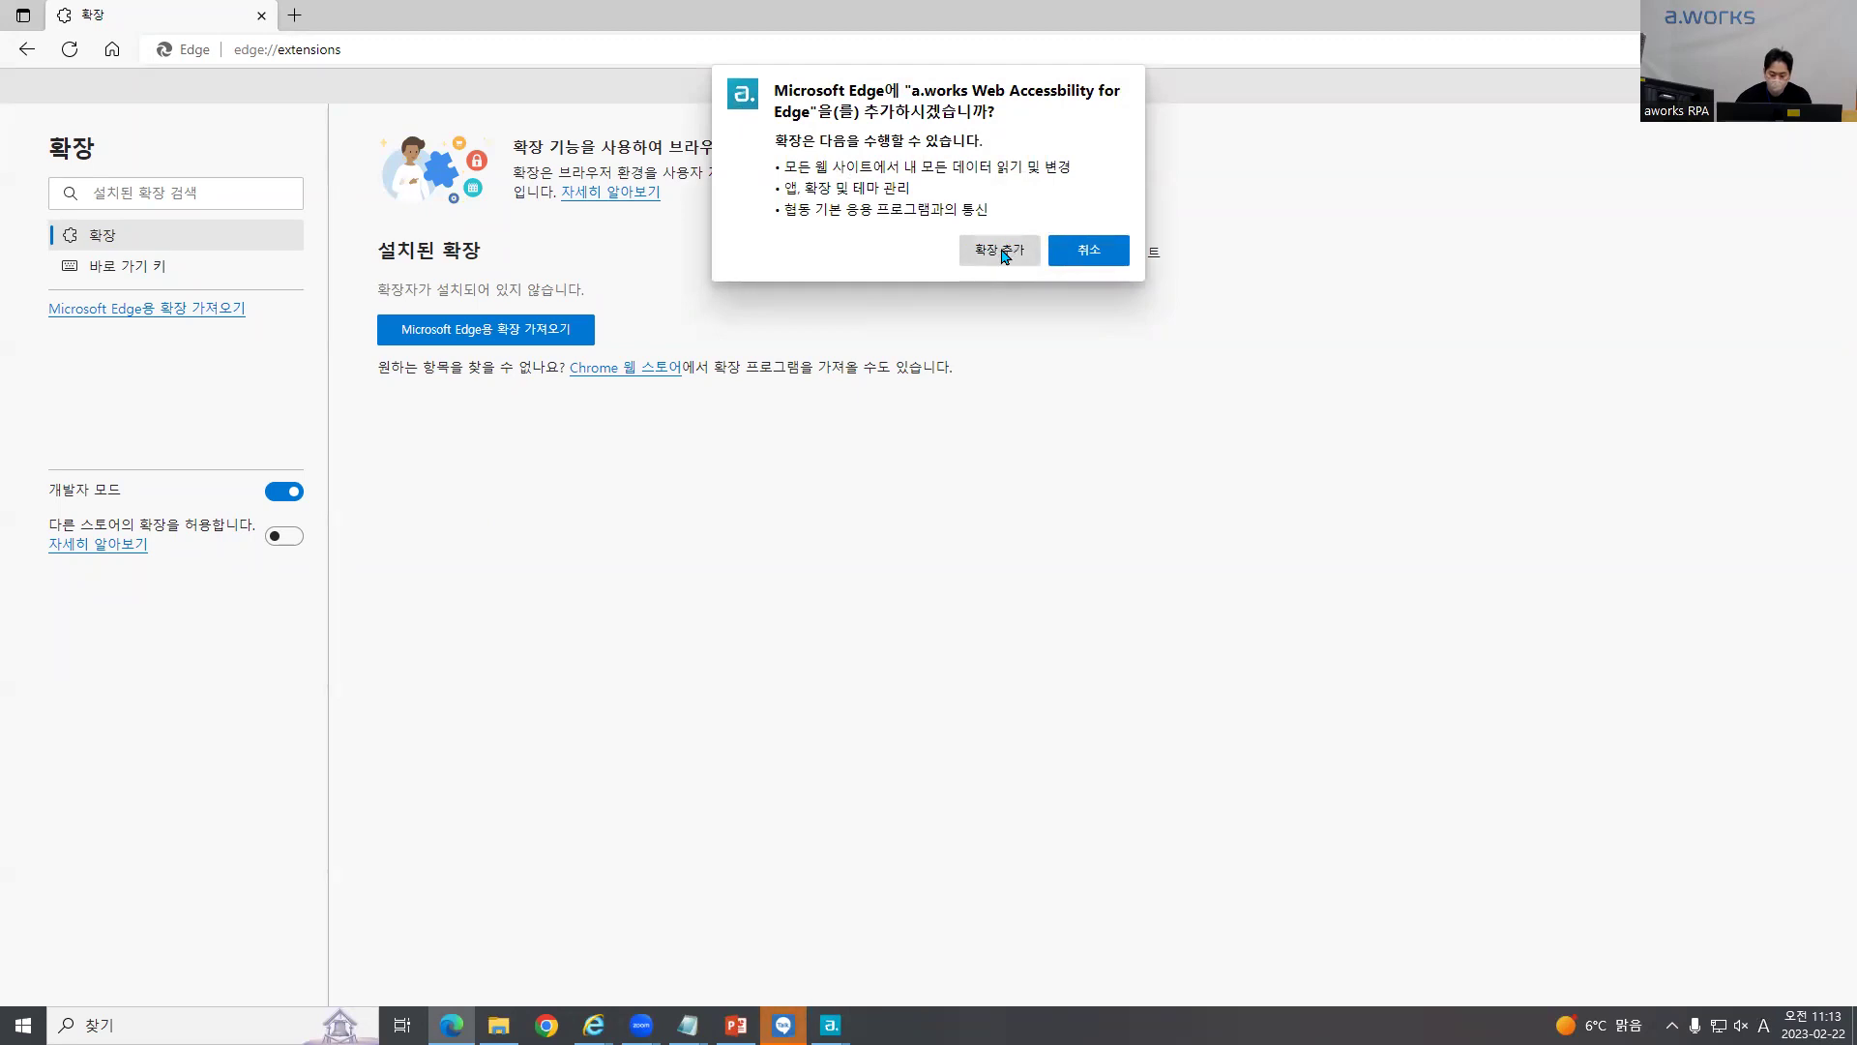
click(1004, 256)
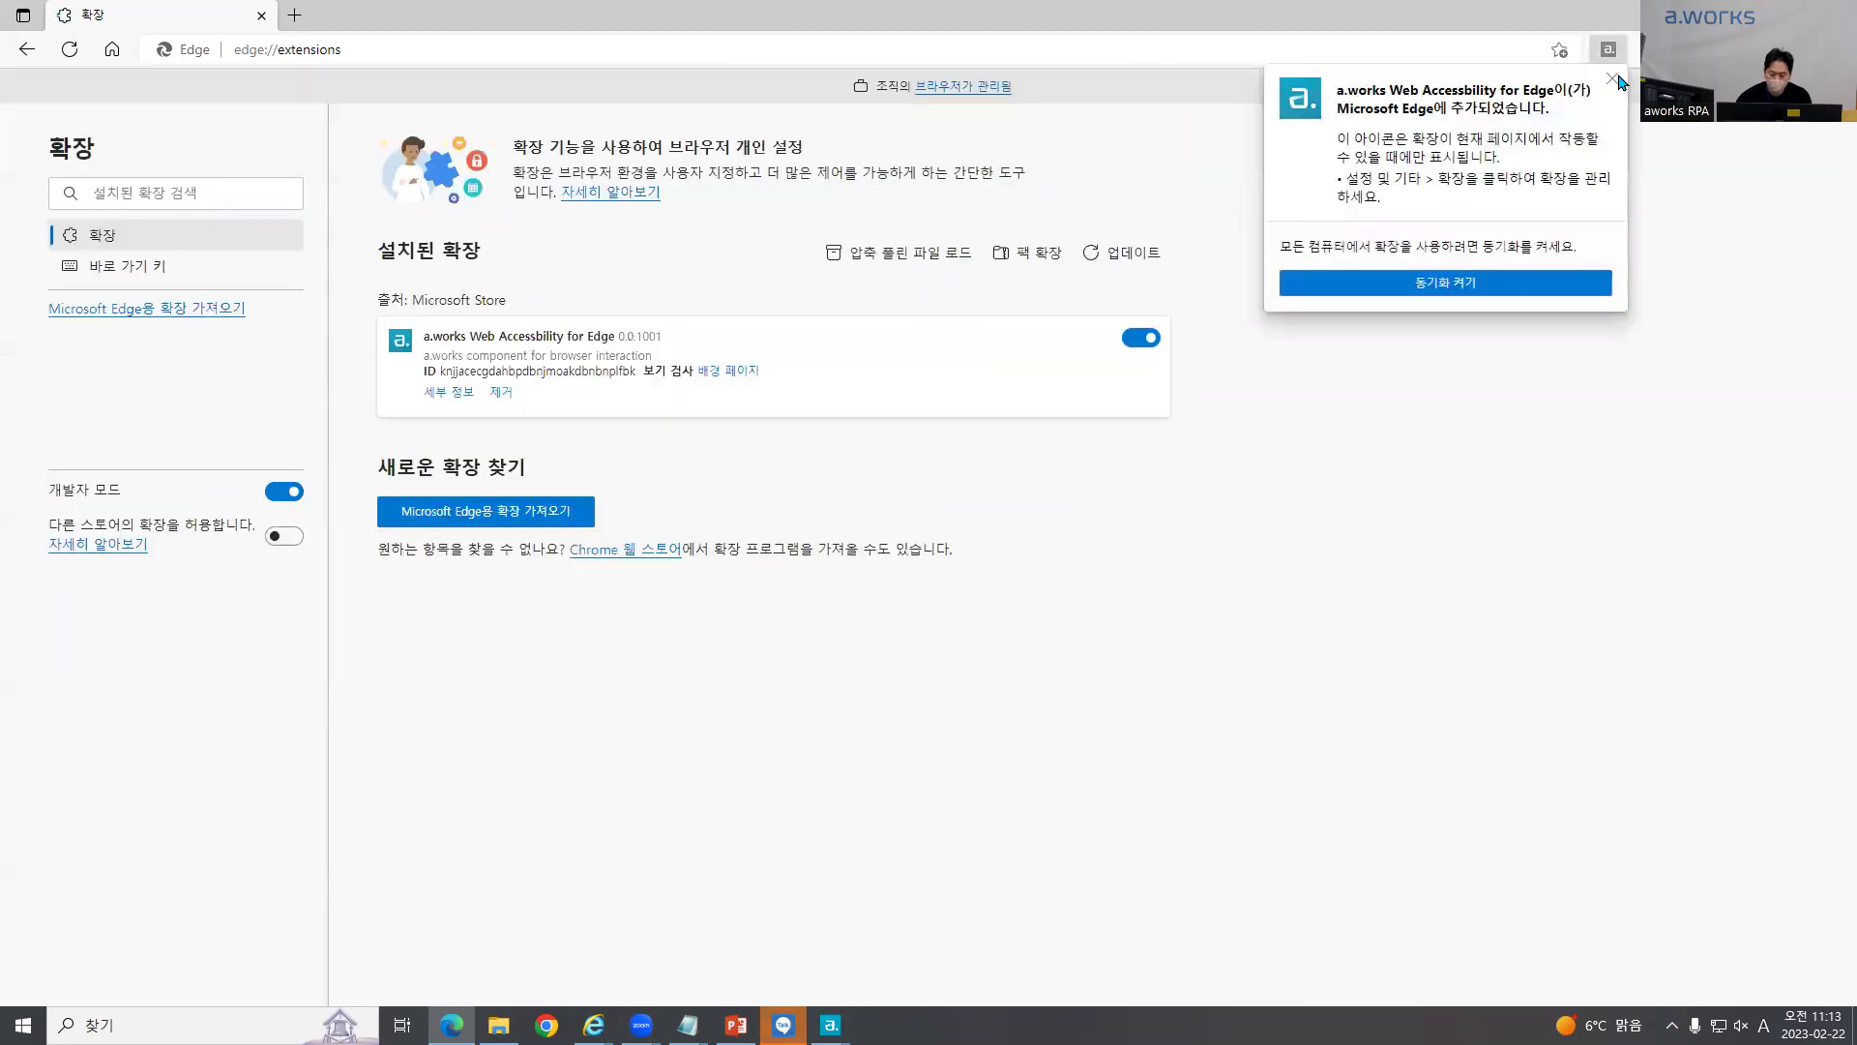
click(1612, 79)
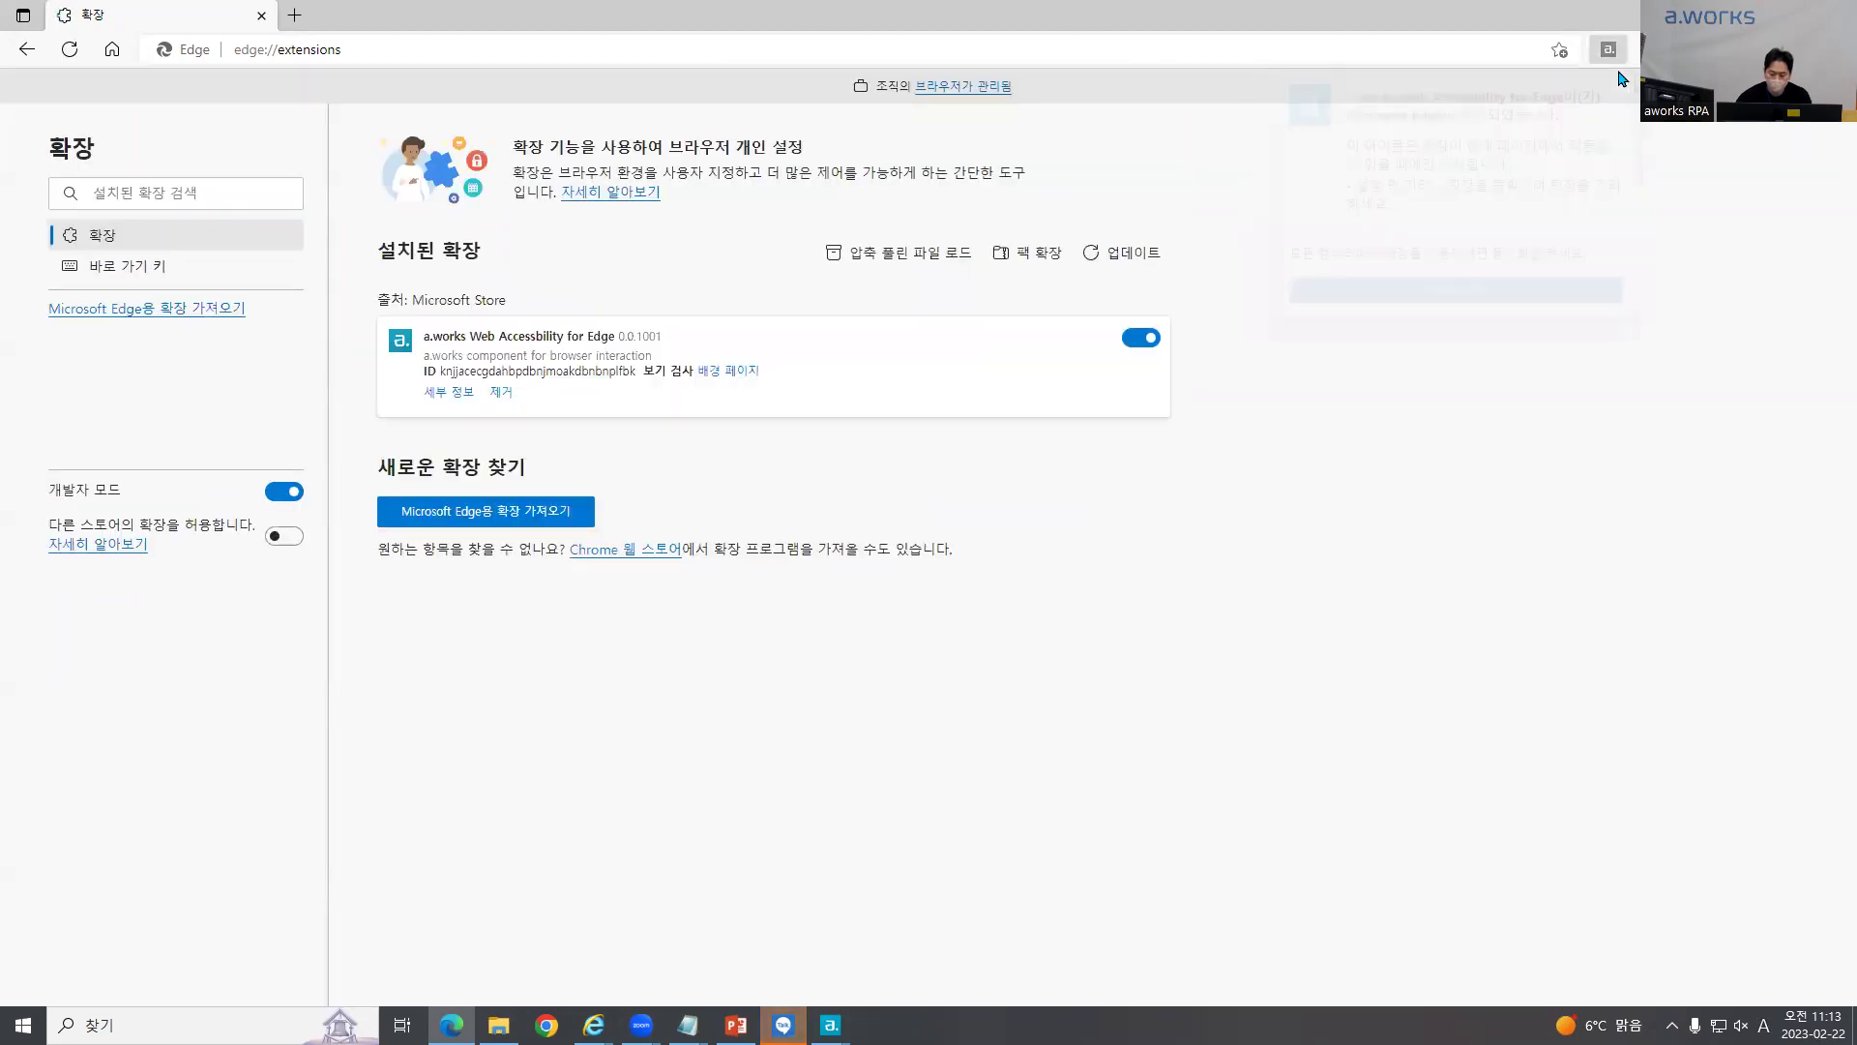
Step: Open the NAVER website in the current Edge tab
click(862, 44)
text(naver)
key(Return)
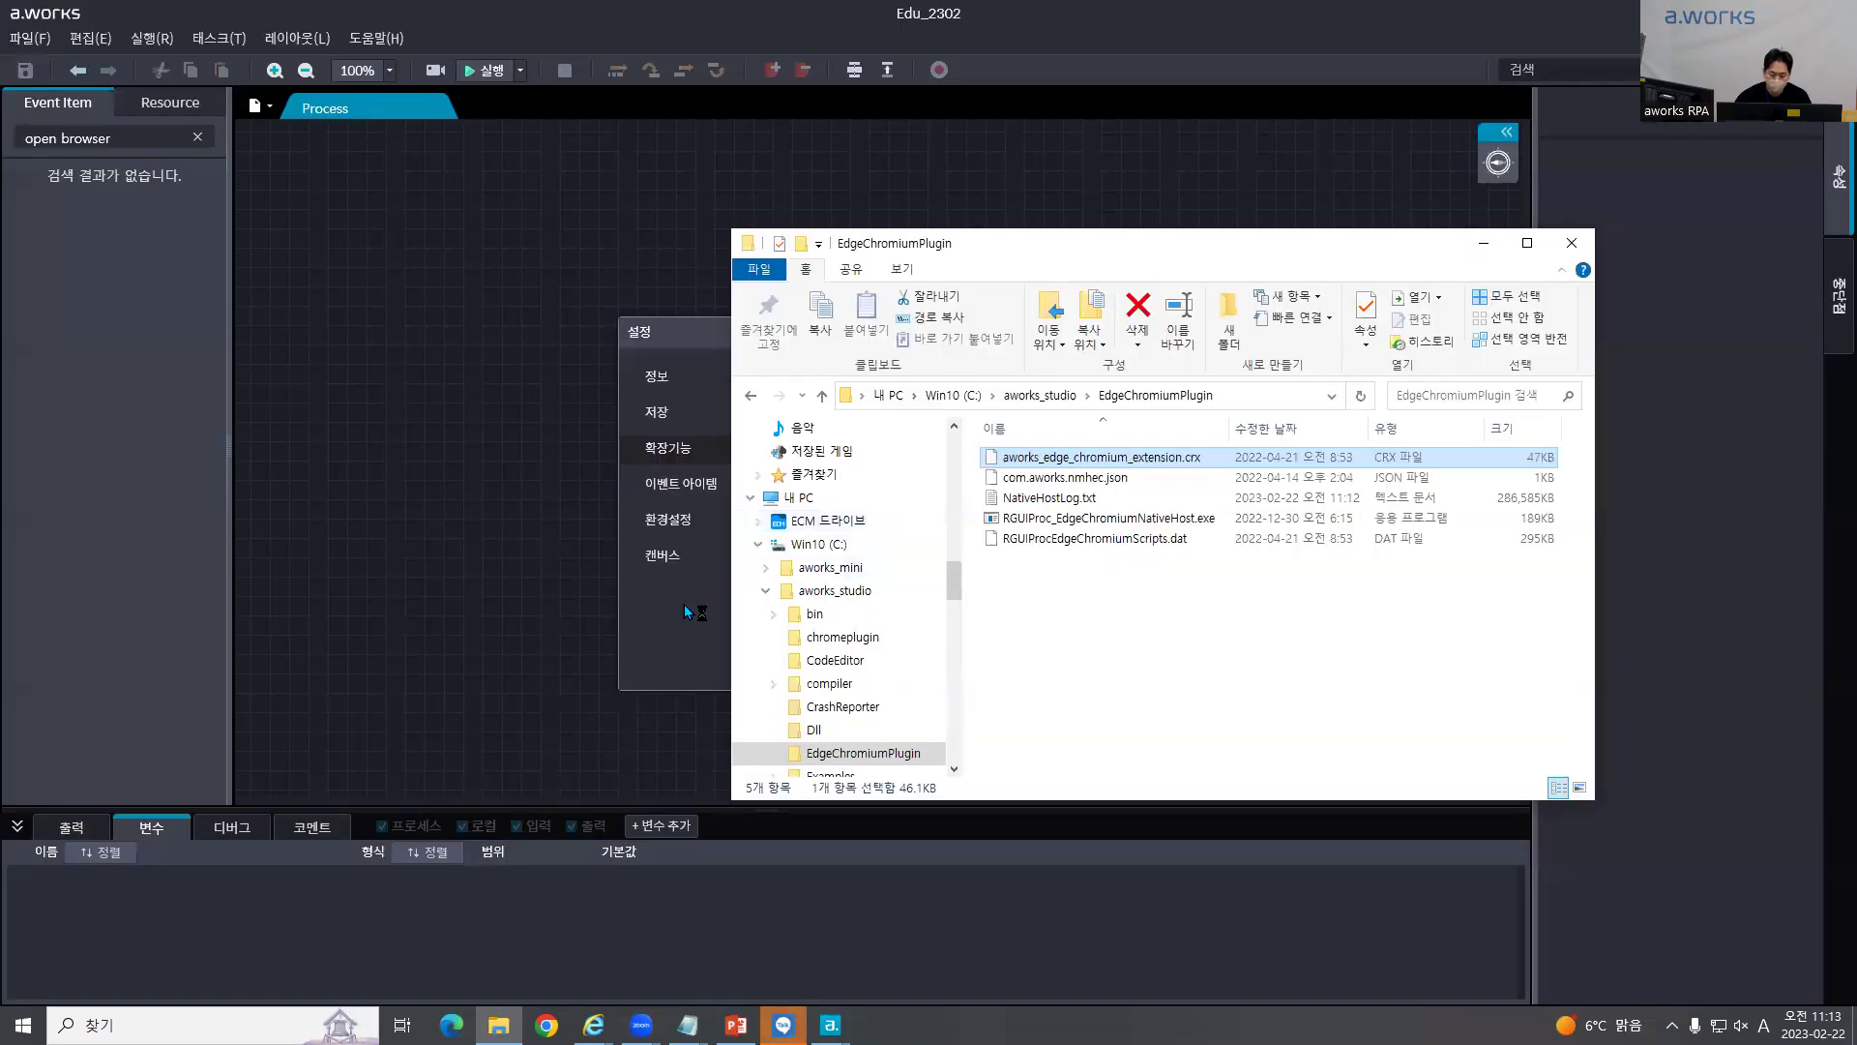
Step: Return to the a.works extension settings, request the Edge extension pack installation (Edge 확장팩), and dismiss the notice
click(683, 604)
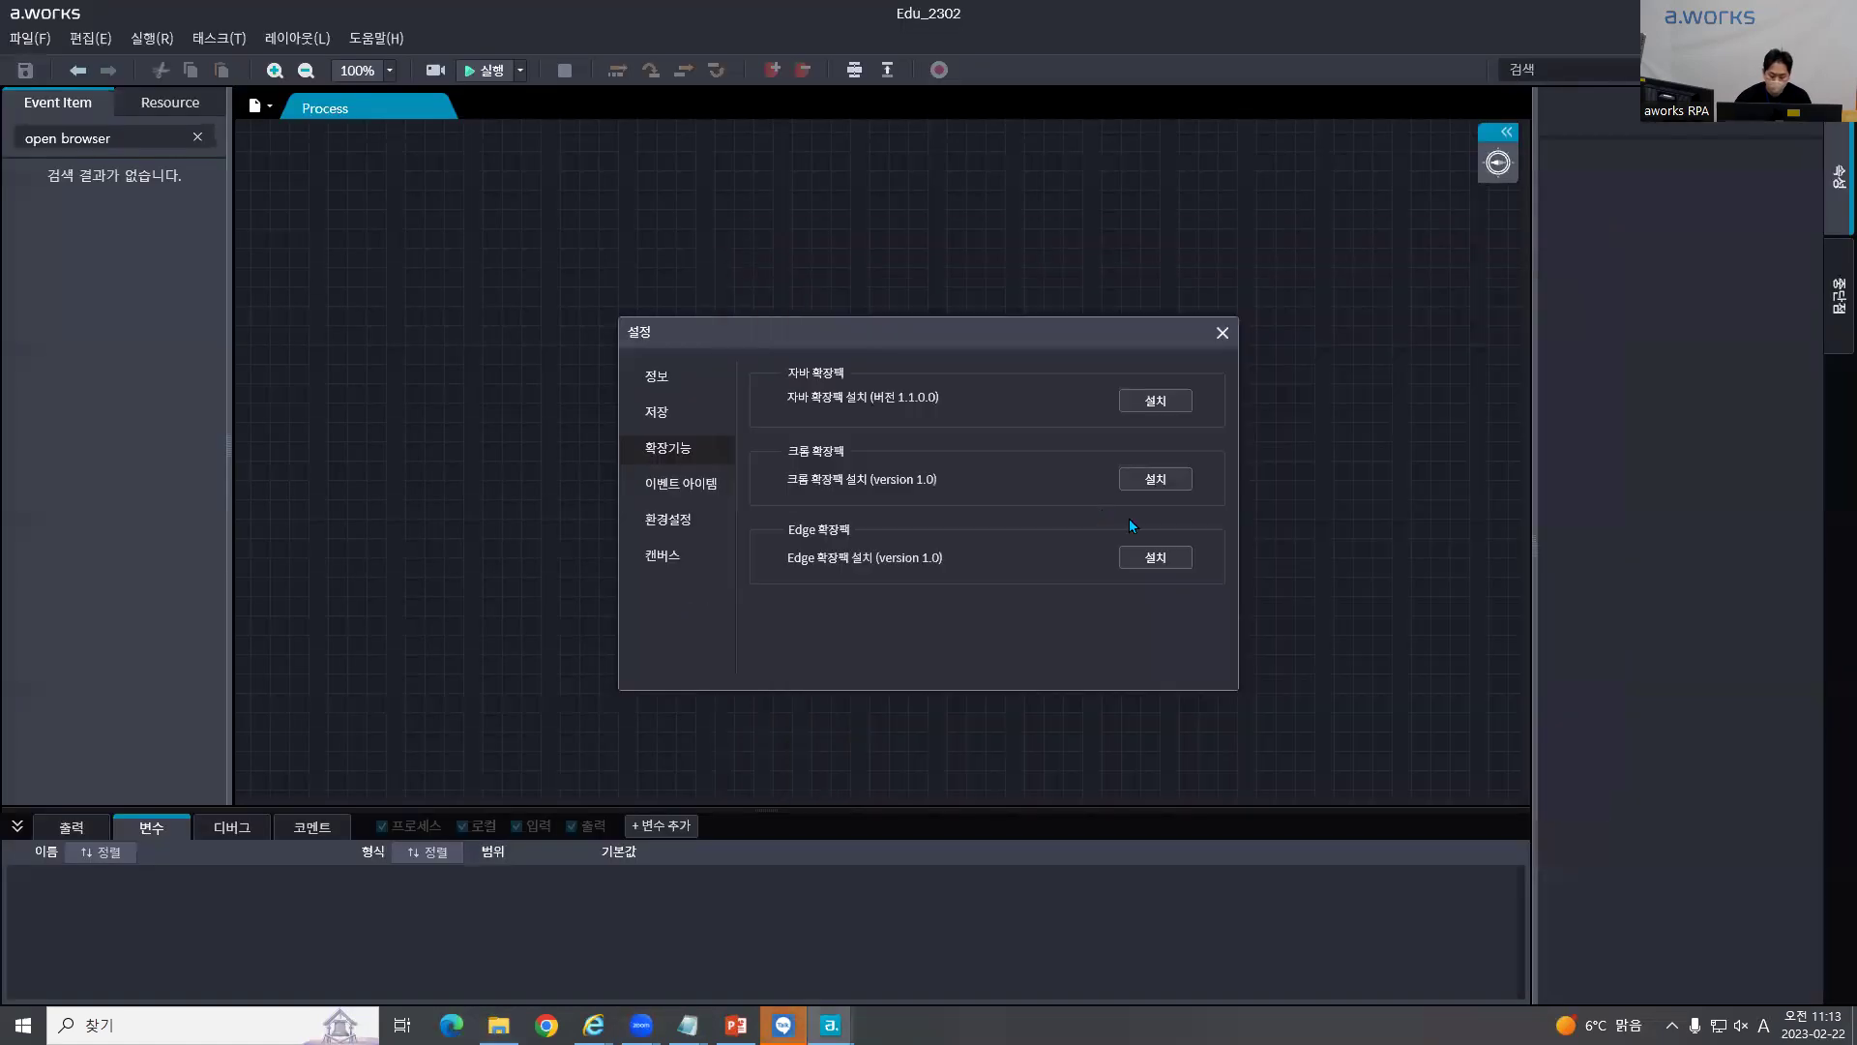
click(1164, 565)
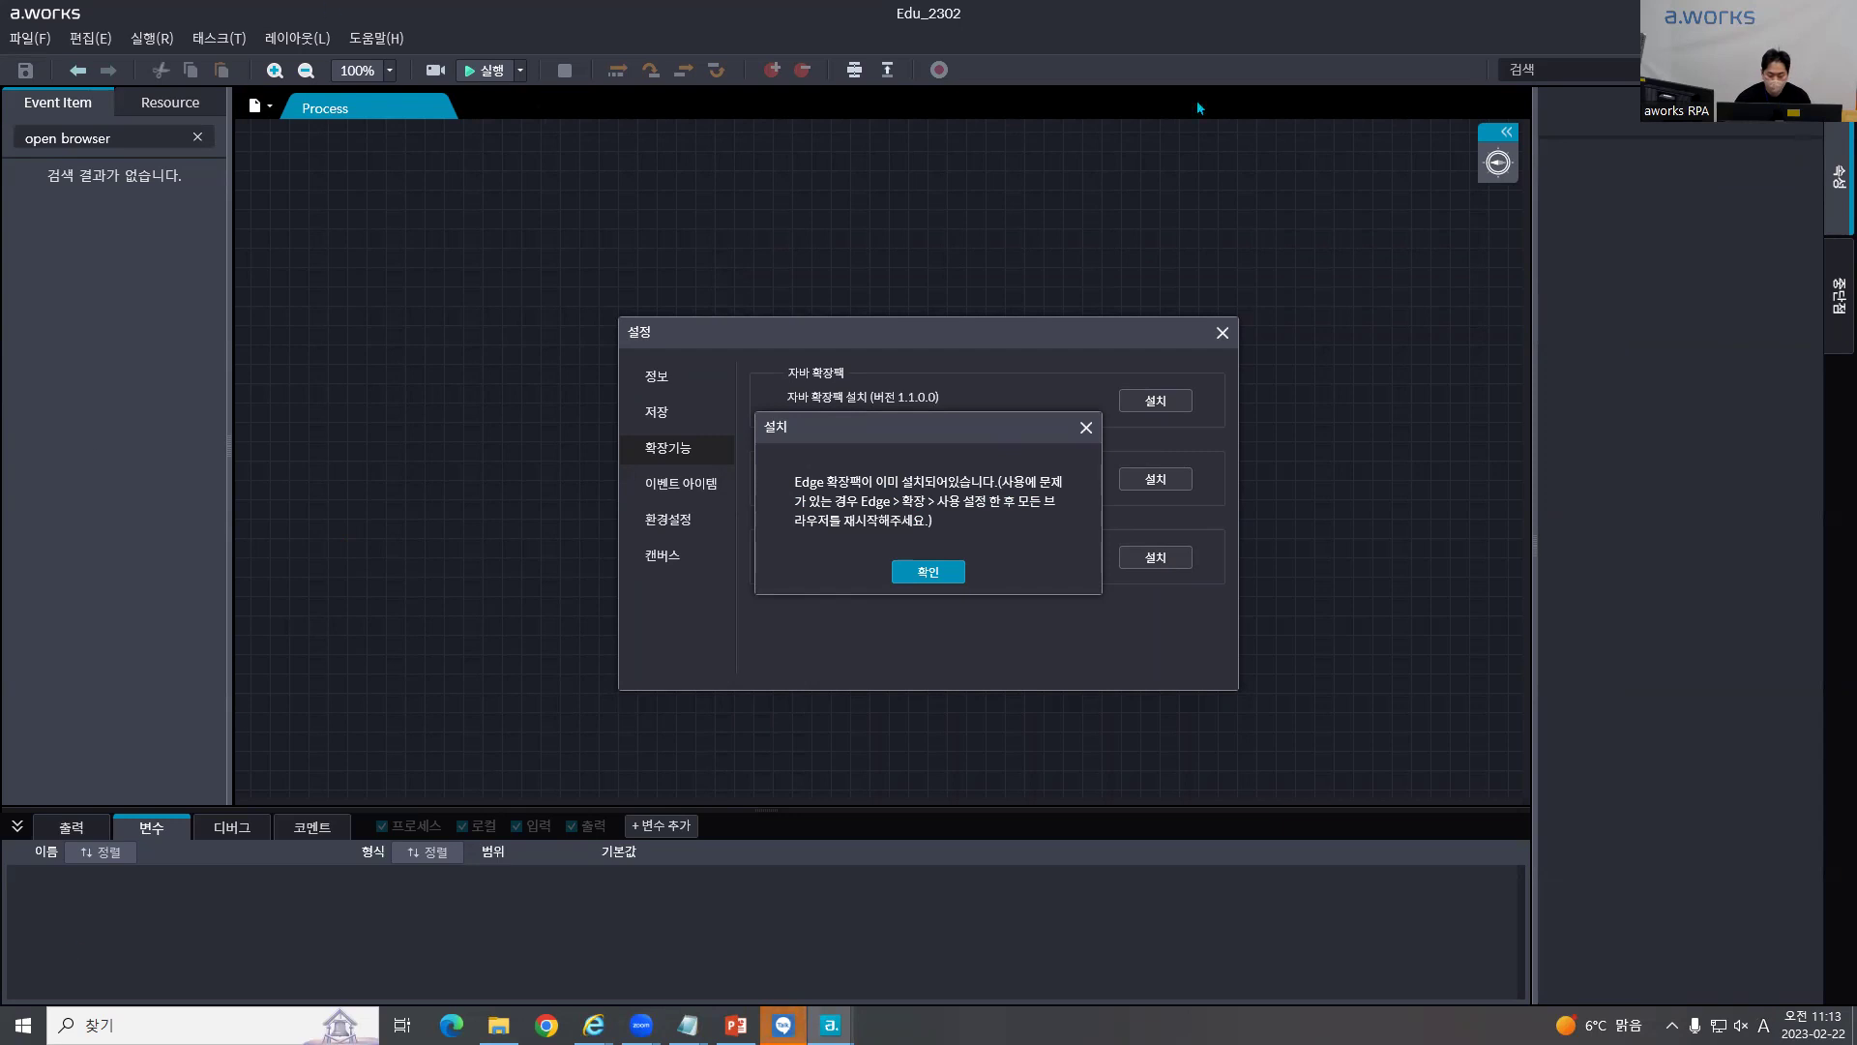
click(927, 571)
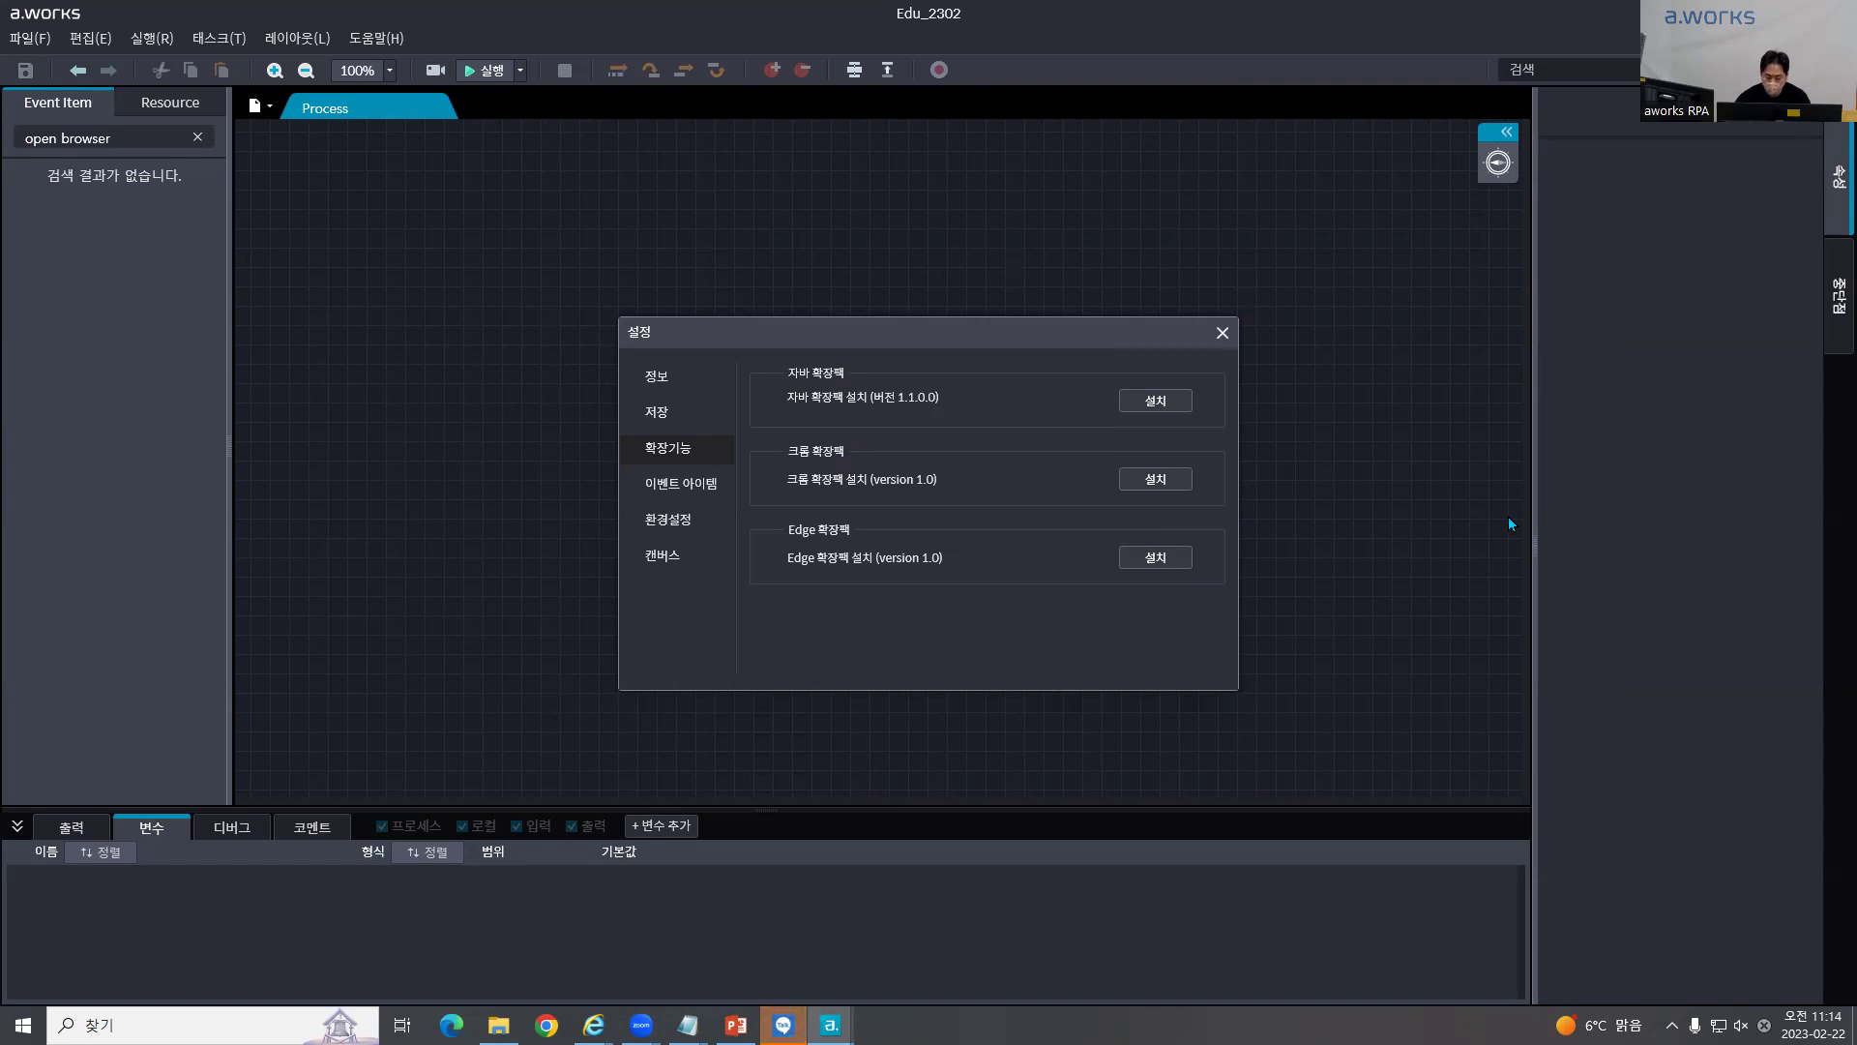
Step: Close the a.works settings dialog and clear the "open browser" search in the event item list
click(1223, 334)
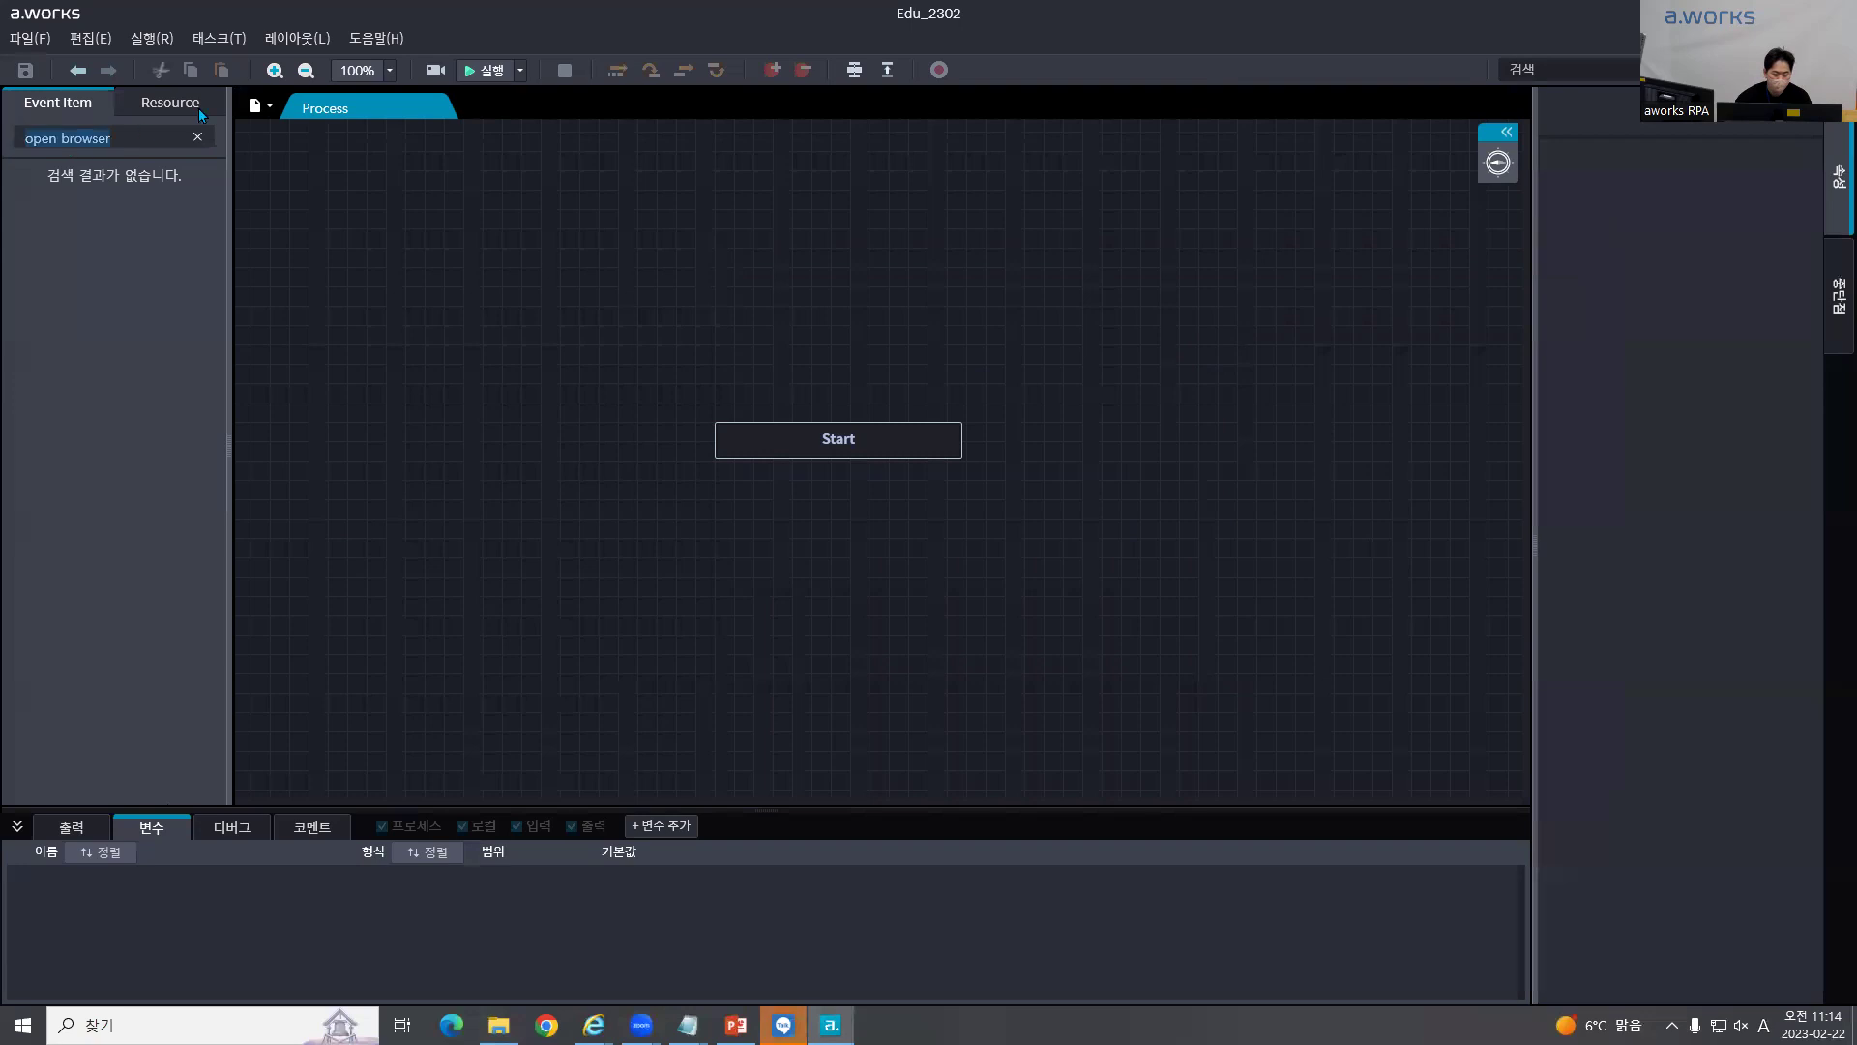
click(197, 137)
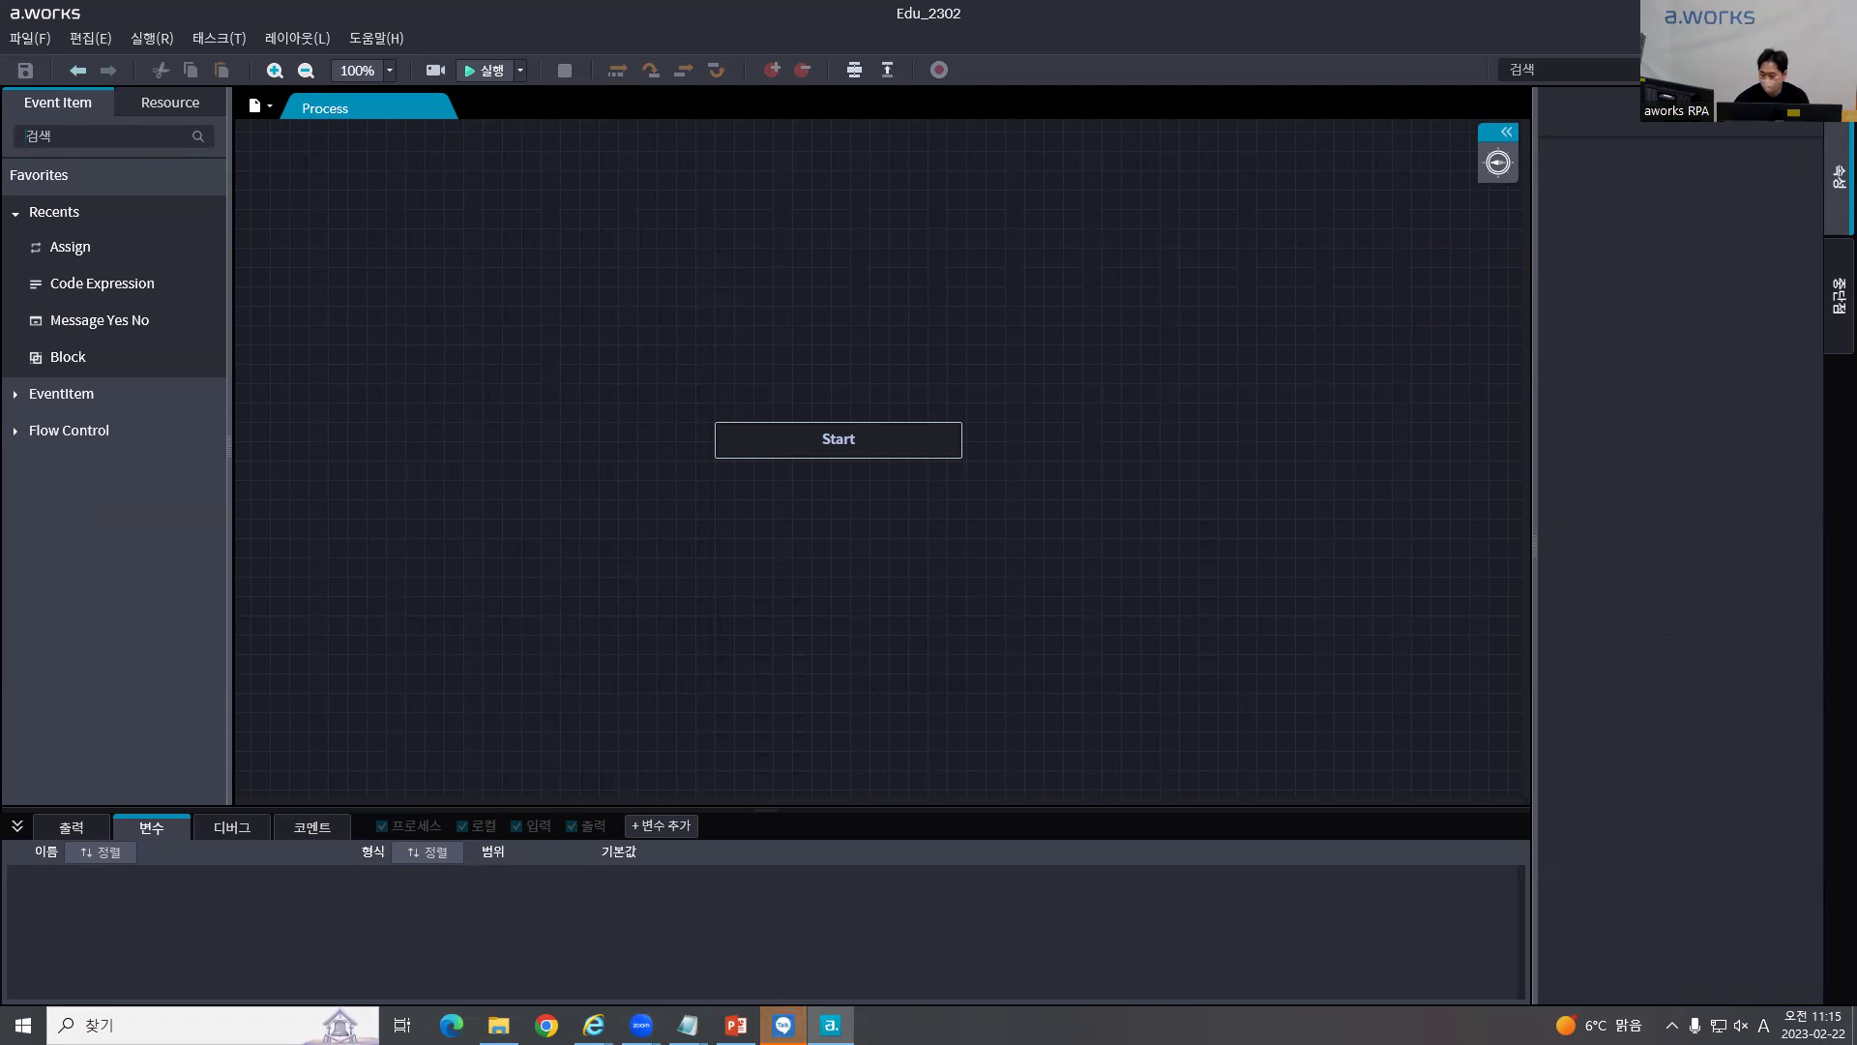
key(Hangul)
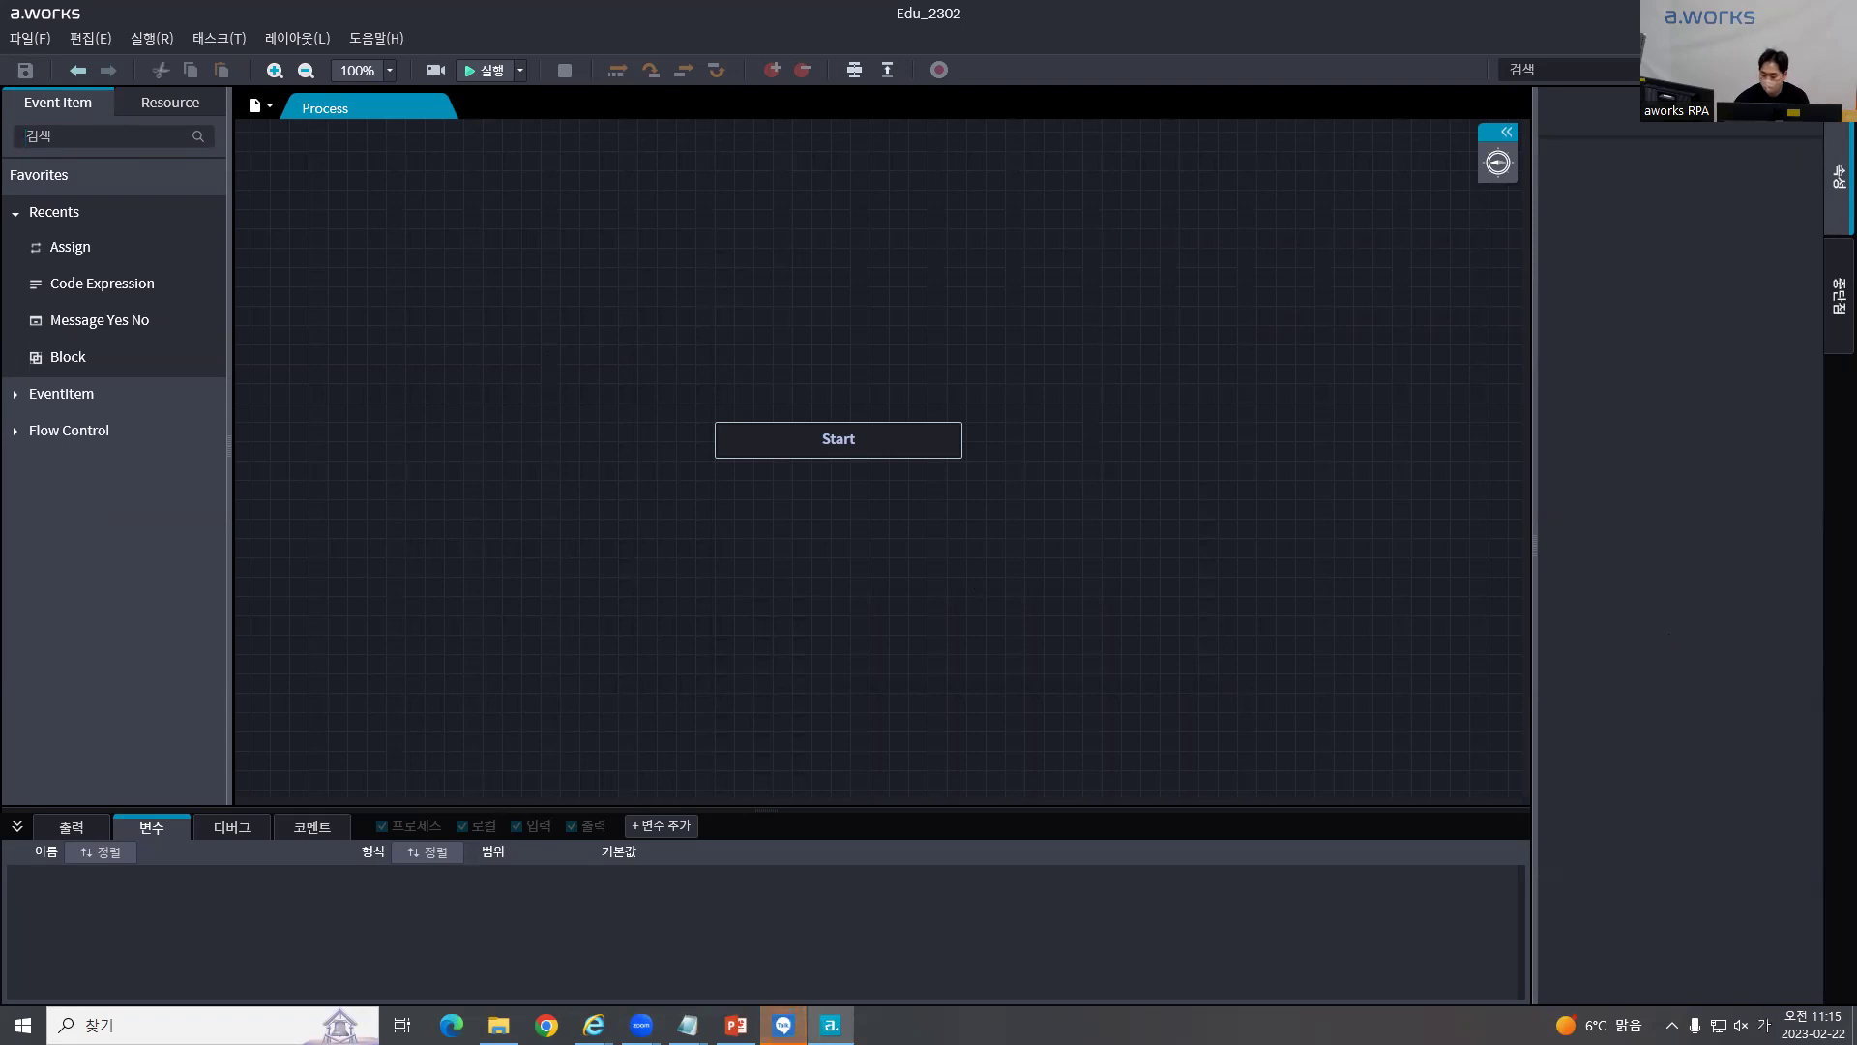